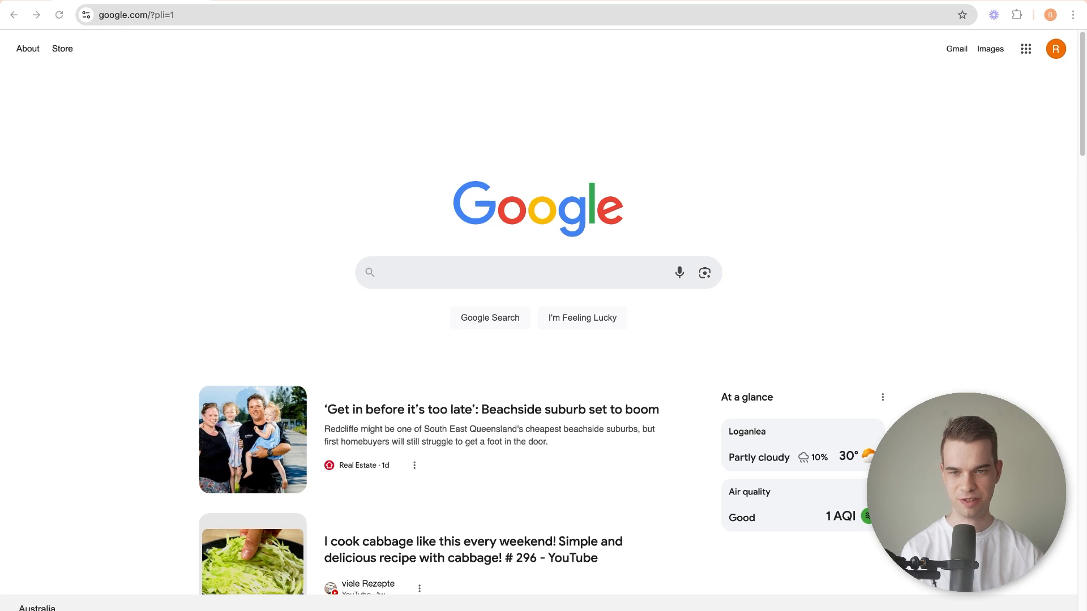
# Search Google for "google ads" and open the official Google Ads homepage from the results.
pyautogui.click(351, 15)
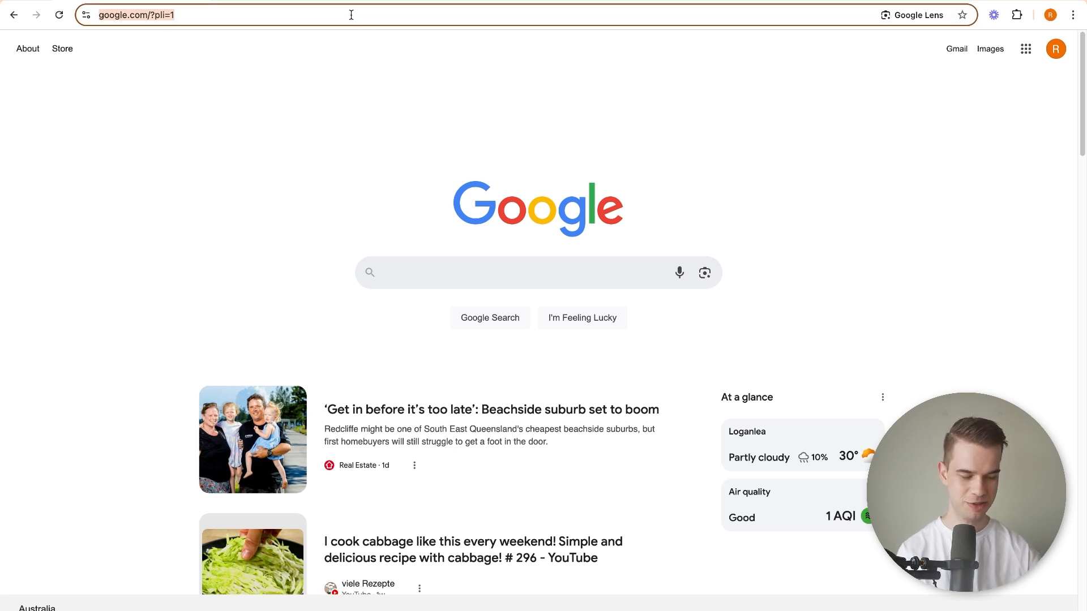
pyautogui.click(464, 265)
pyautogui.write('google ads')
pyautogui.press('Return')
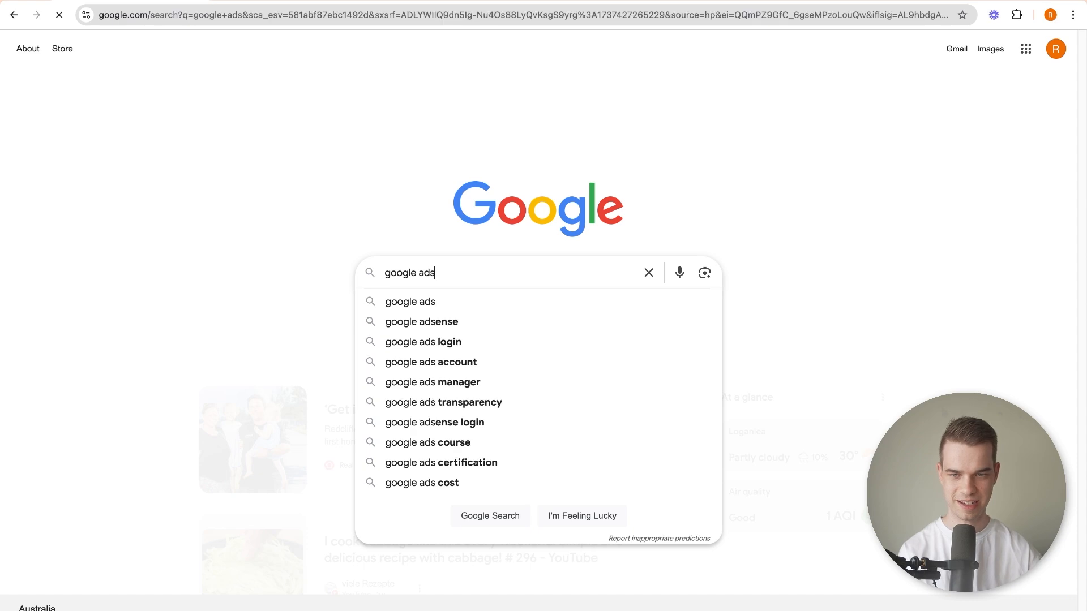
pyautogui.scroll(-12, 92, 278)
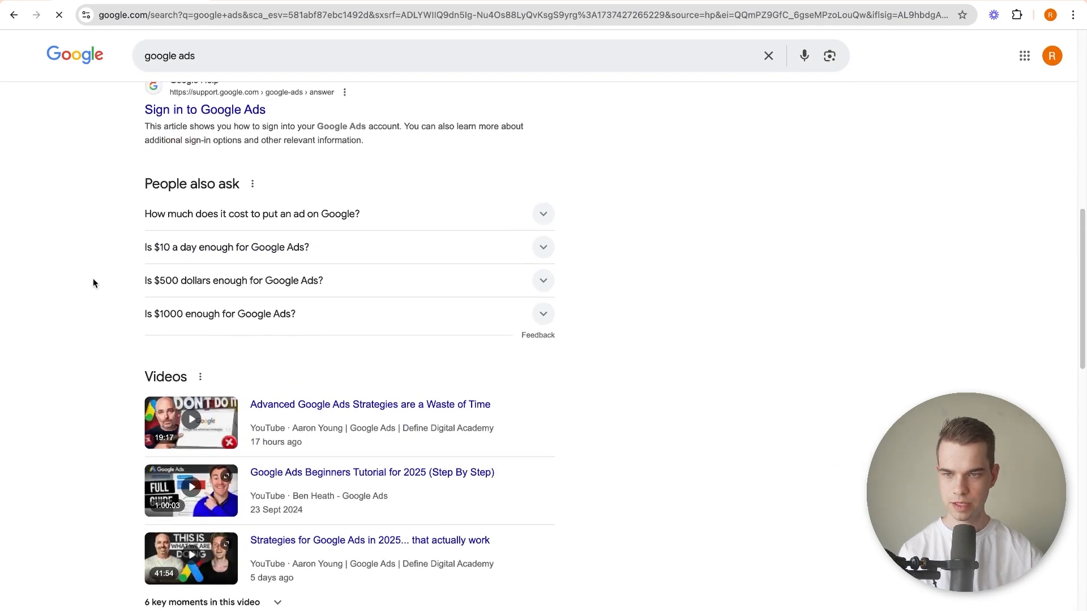
pyautogui.scroll(3, 93, 277)
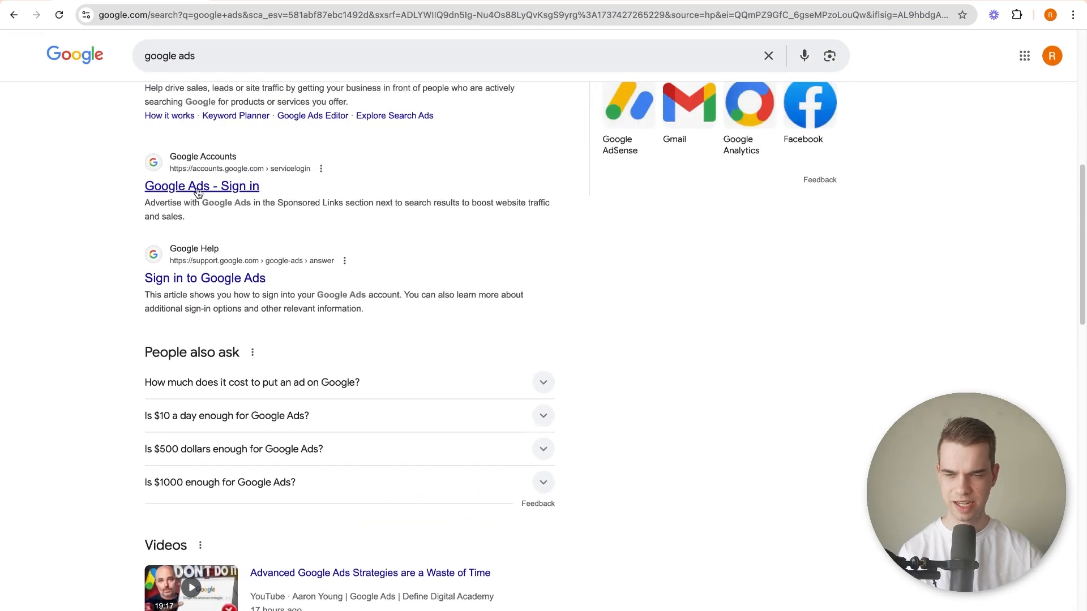
pyautogui.scroll(1, 186, 187)
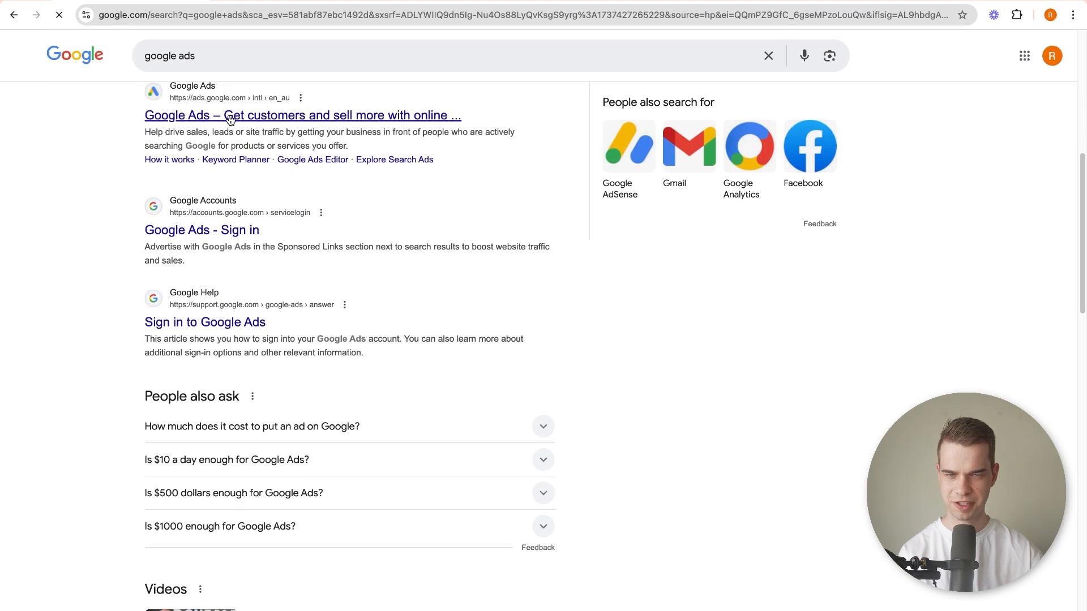
pyautogui.click(229, 117)
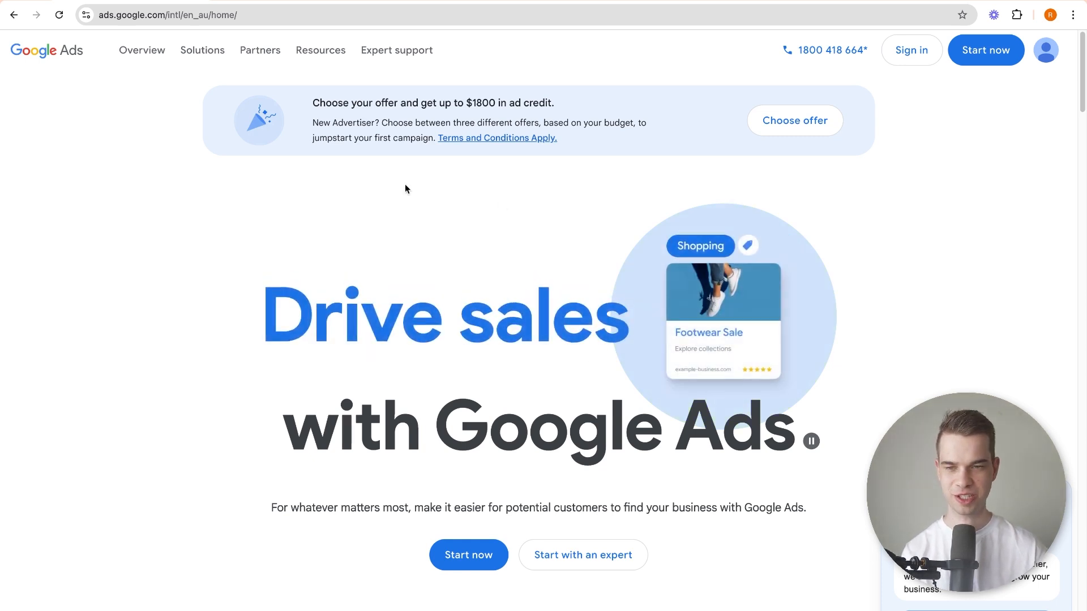
# Open the sign-up offers, select Offer B with $1200 in ad credit, and claim it.
pyautogui.moveTo(319, 96); pyautogui.dragTo(494, 103)
pyautogui.click(448, 104)
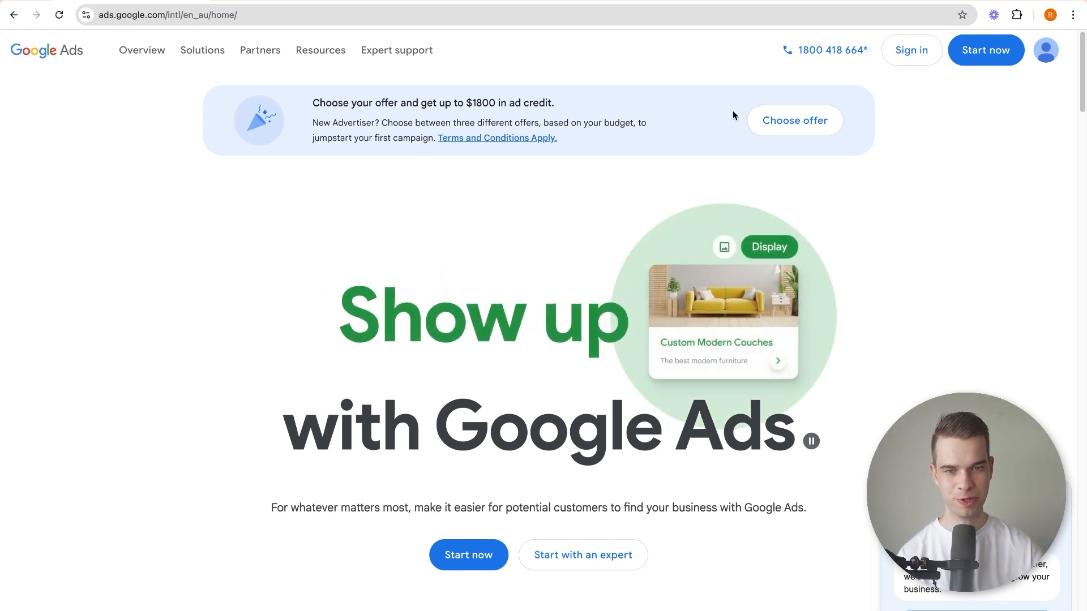
pyautogui.click(759, 119)
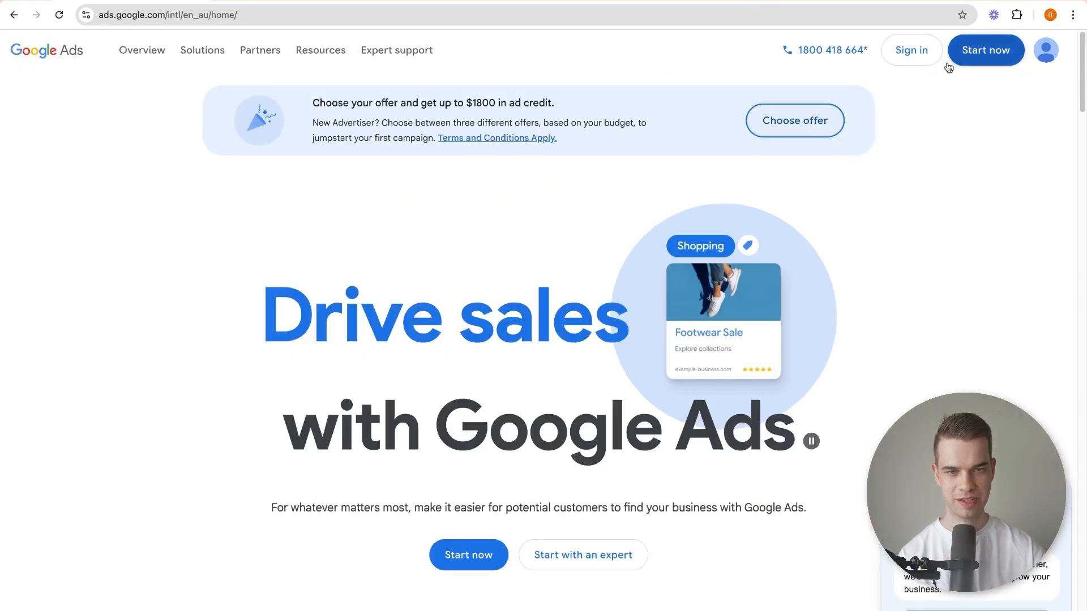
pyautogui.click(800, 120)
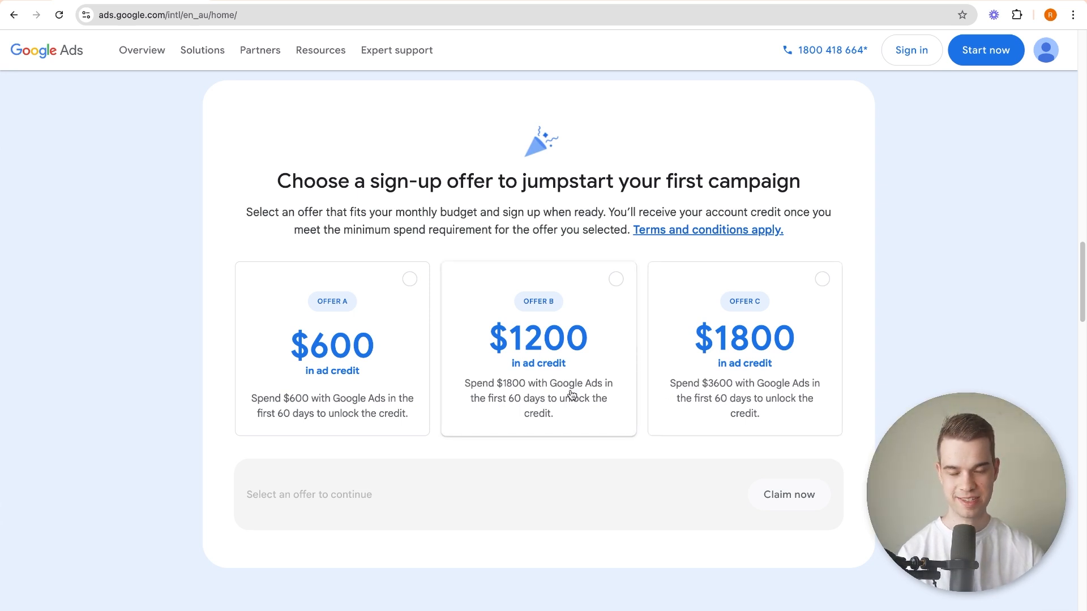
pyautogui.click(577, 324)
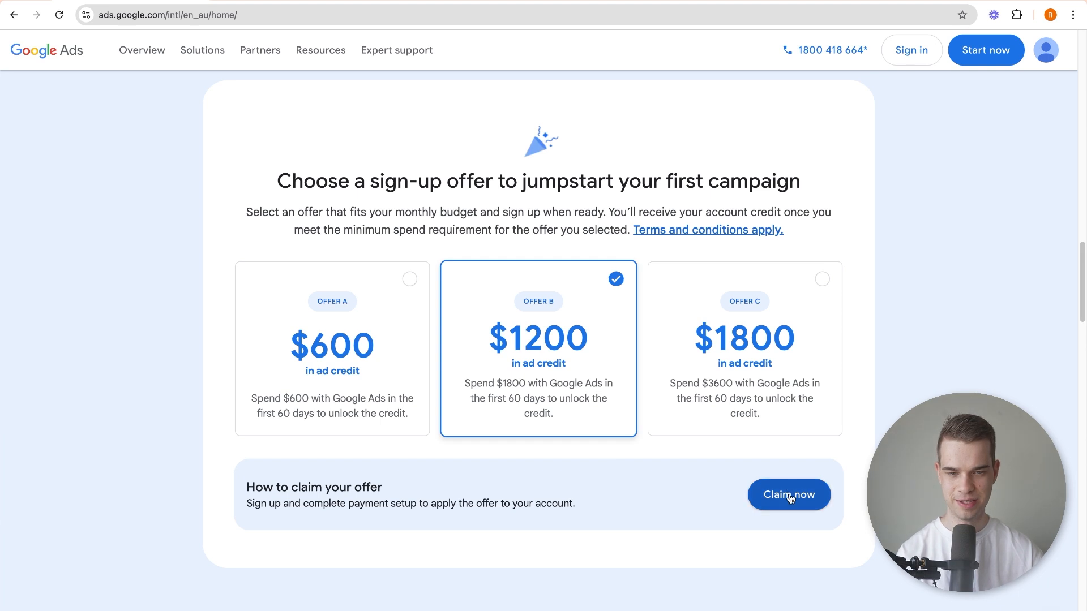
pyautogui.click(790, 498)
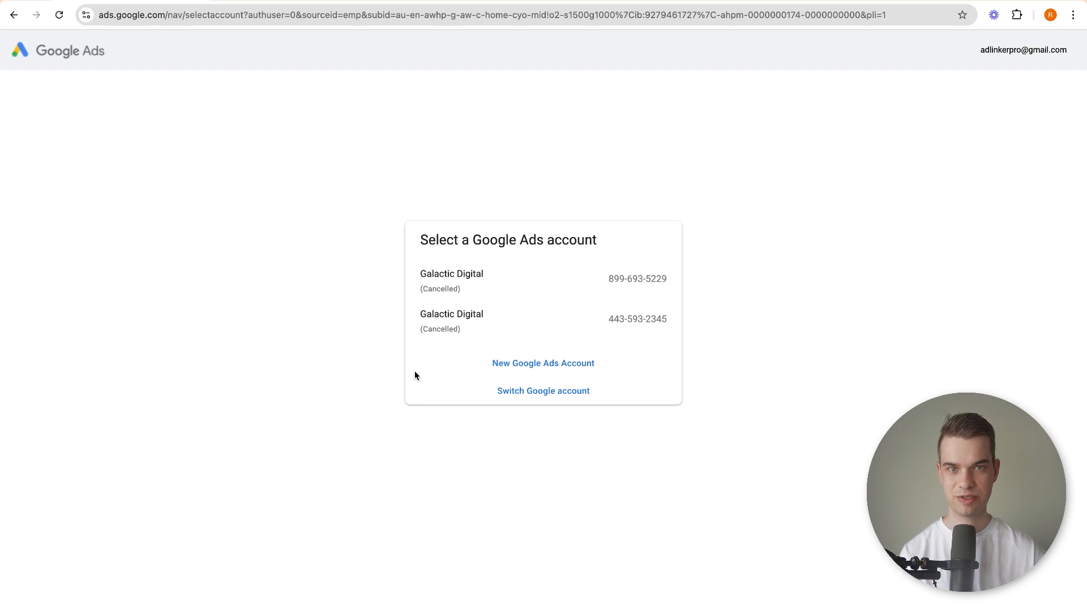
pyautogui.click(523, 365)
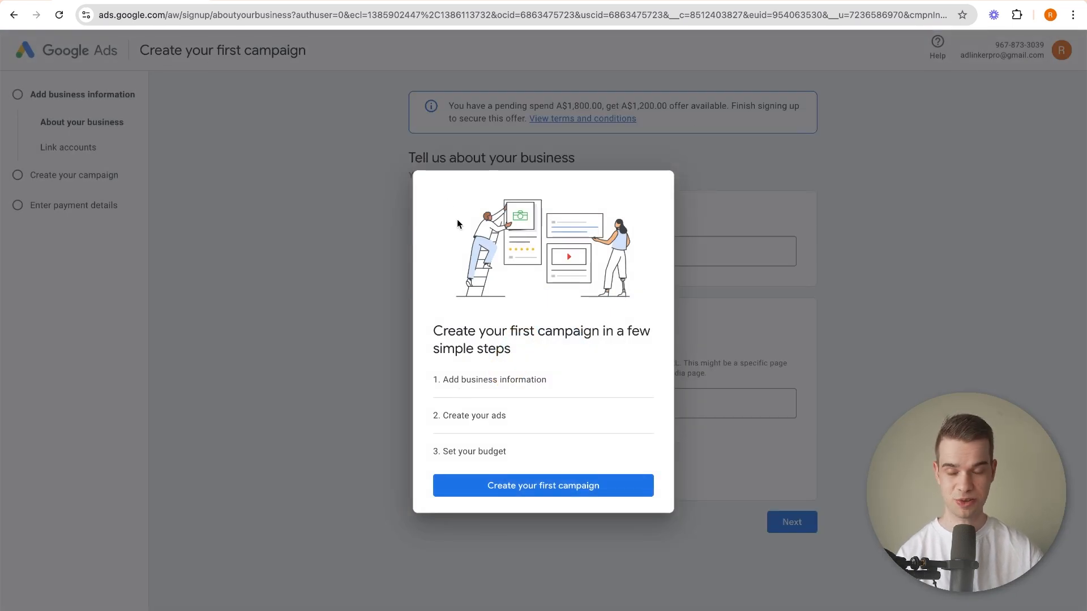
pyautogui.click(544, 488)
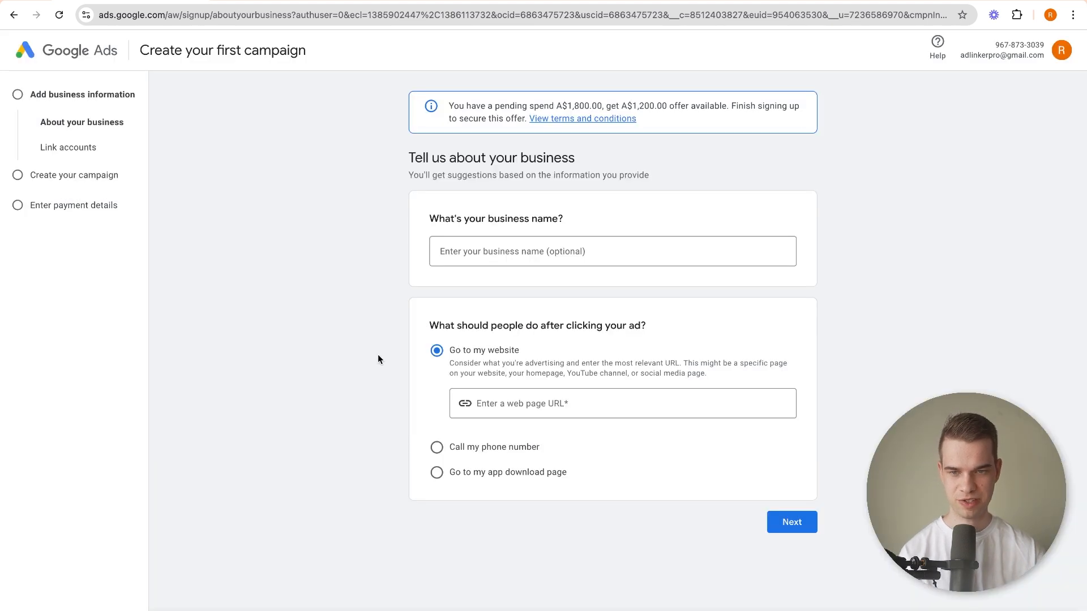
pyautogui.click(526, 250)
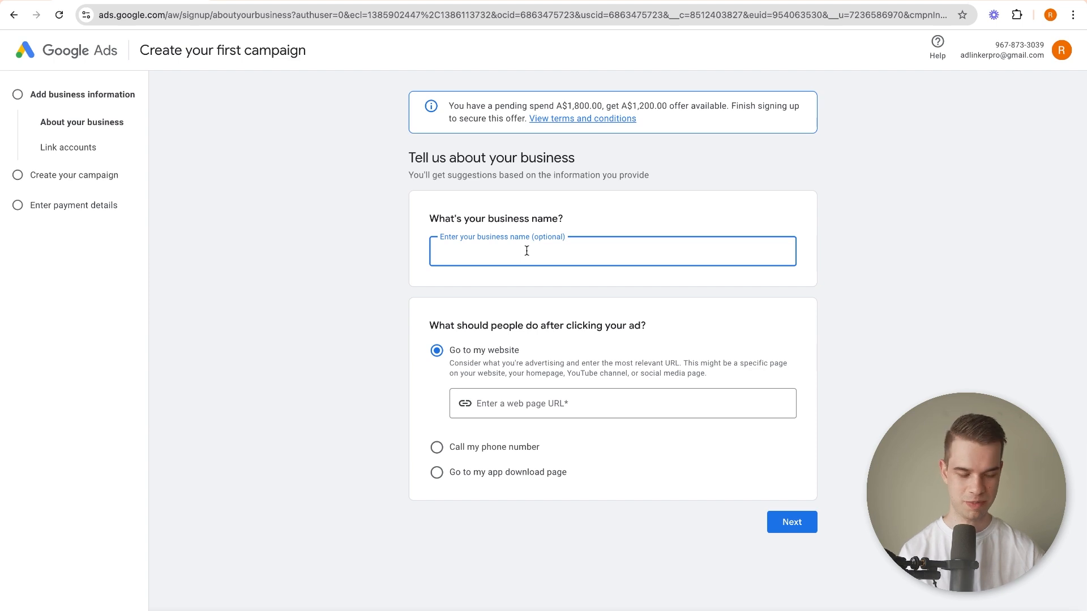
pyautogui.write('ABC Roofing')
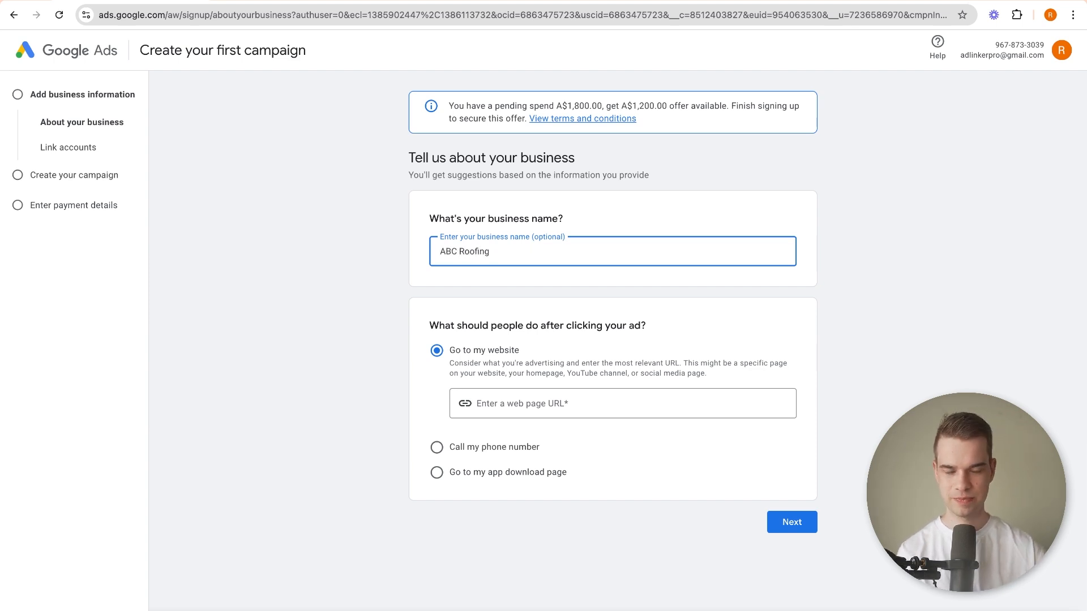
pyautogui.click(544, 407)
pyautogui.write('https://galacticdigital.co/')
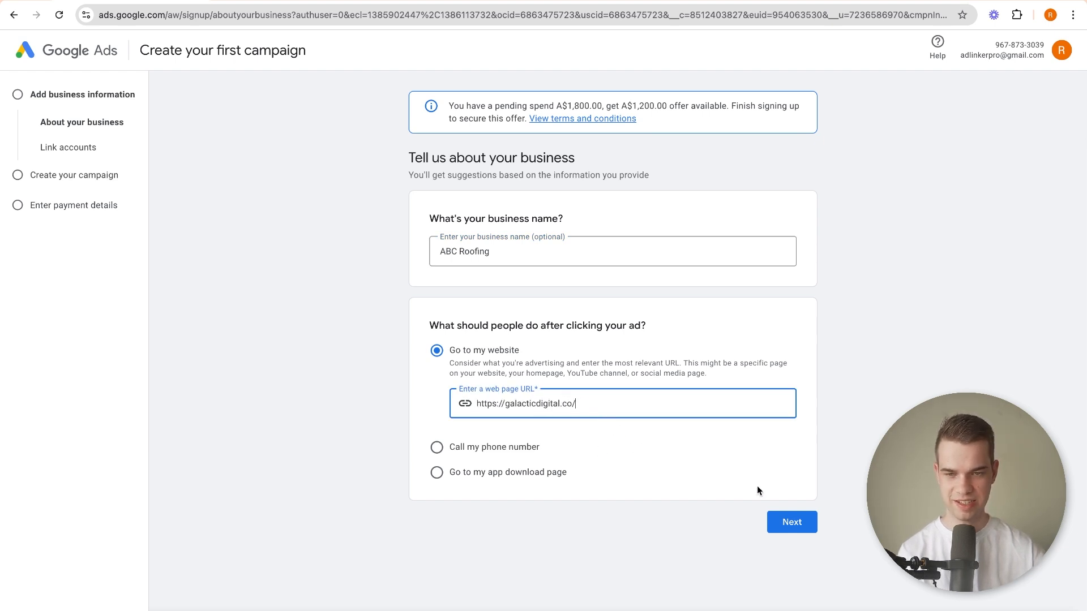
pyautogui.click(792, 523)
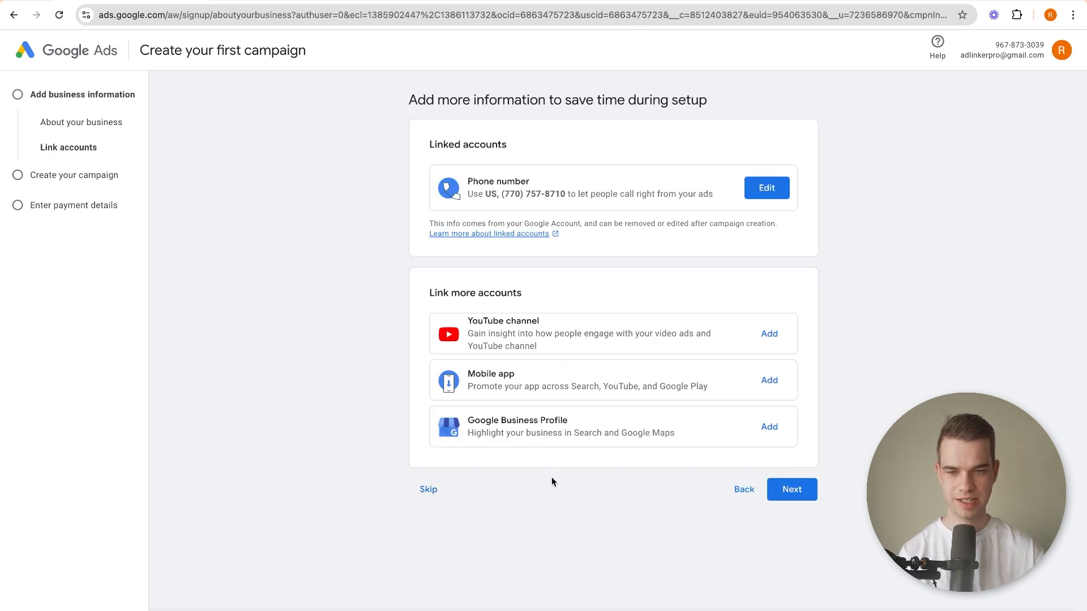
# Continue past the account-linking page without linking more accounts and skip the campaign goal selection.
pyautogui.moveTo(468, 421); pyautogui.dragTo(564, 422)
pyautogui.click(563, 421)
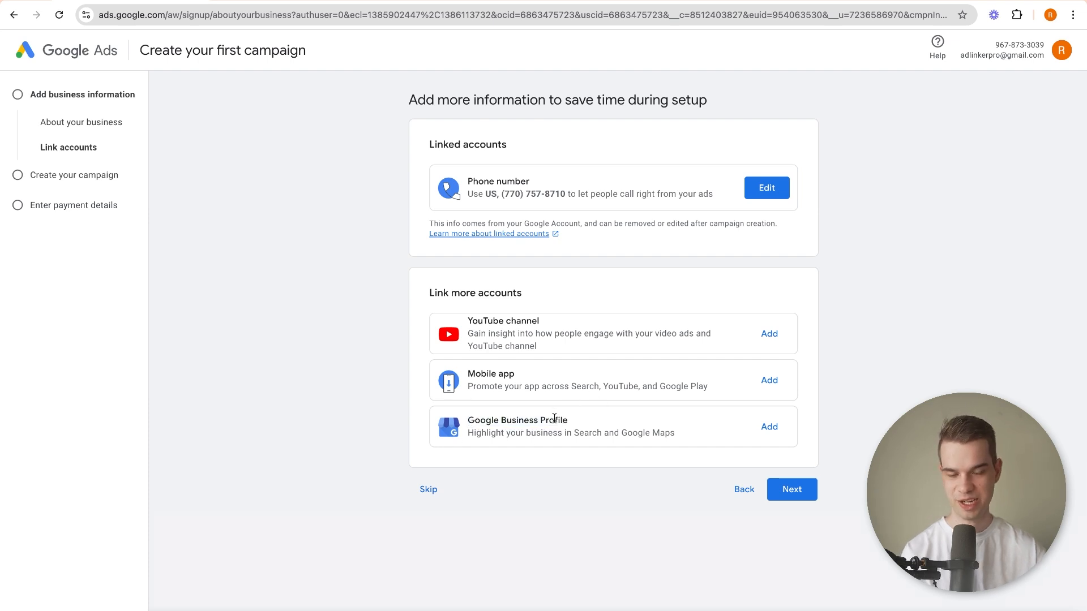
pyautogui.click(791, 494)
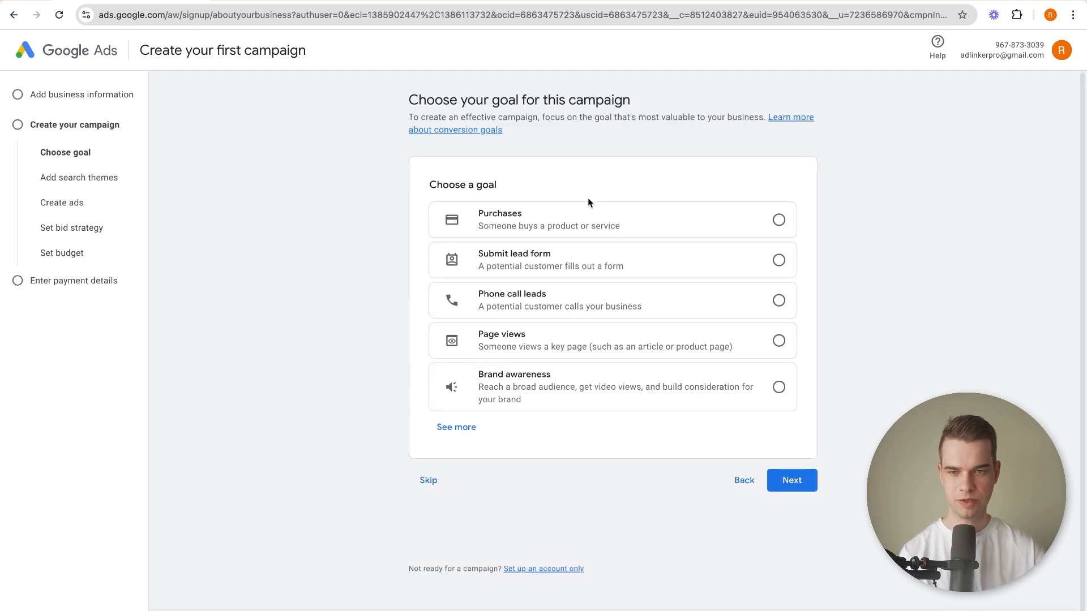
pyautogui.click(589, 265)
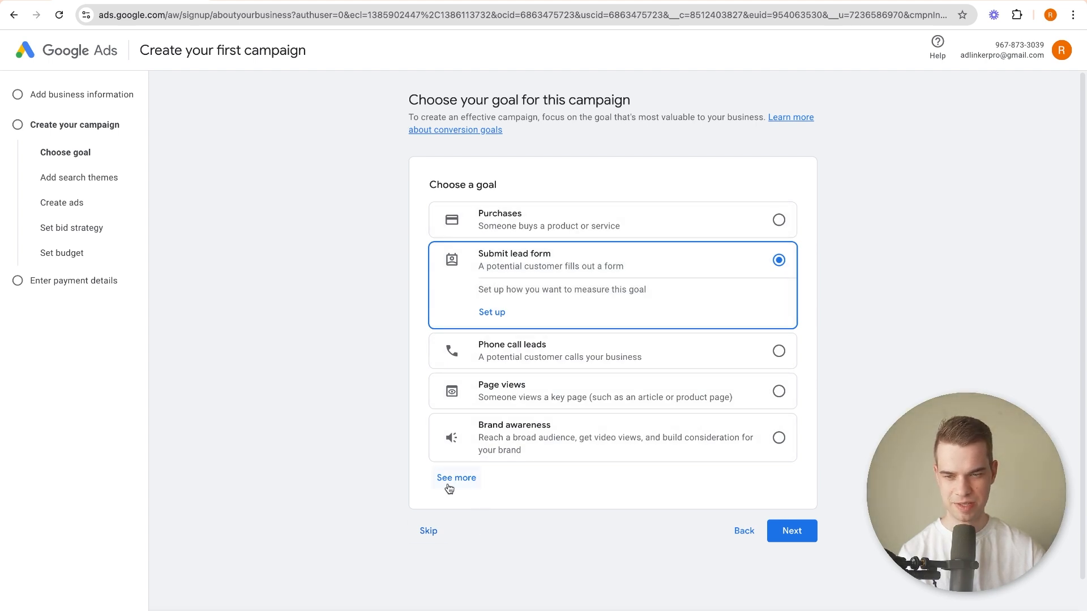
pyautogui.click(429, 534)
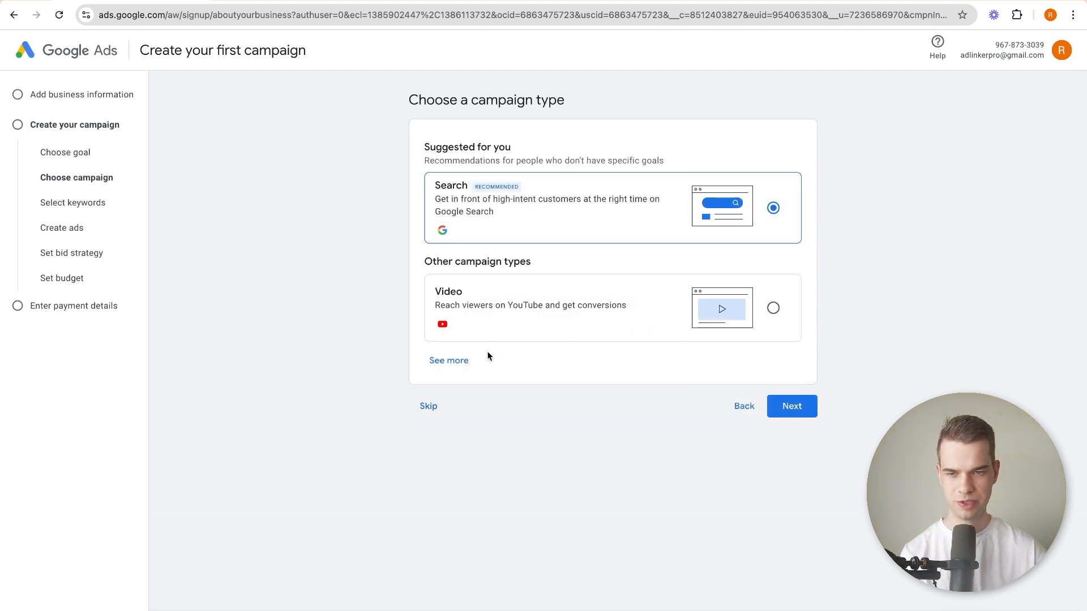
# Show all campaign types and continue with the Search campaign.
pyautogui.click(450, 361)
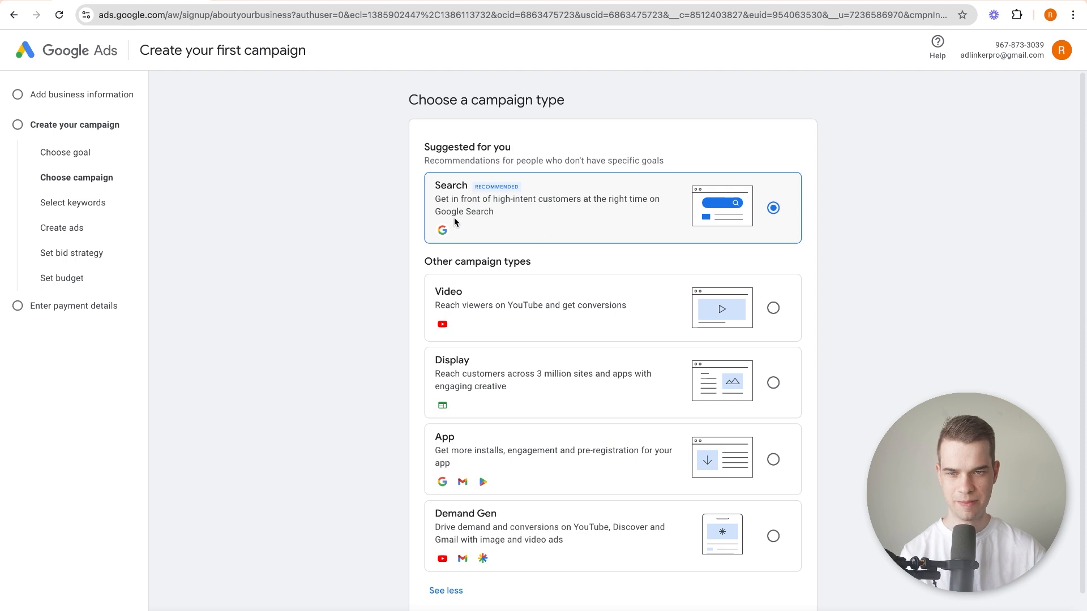
pyautogui.scroll(-1, 447, 219)
pyautogui.click(792, 572)
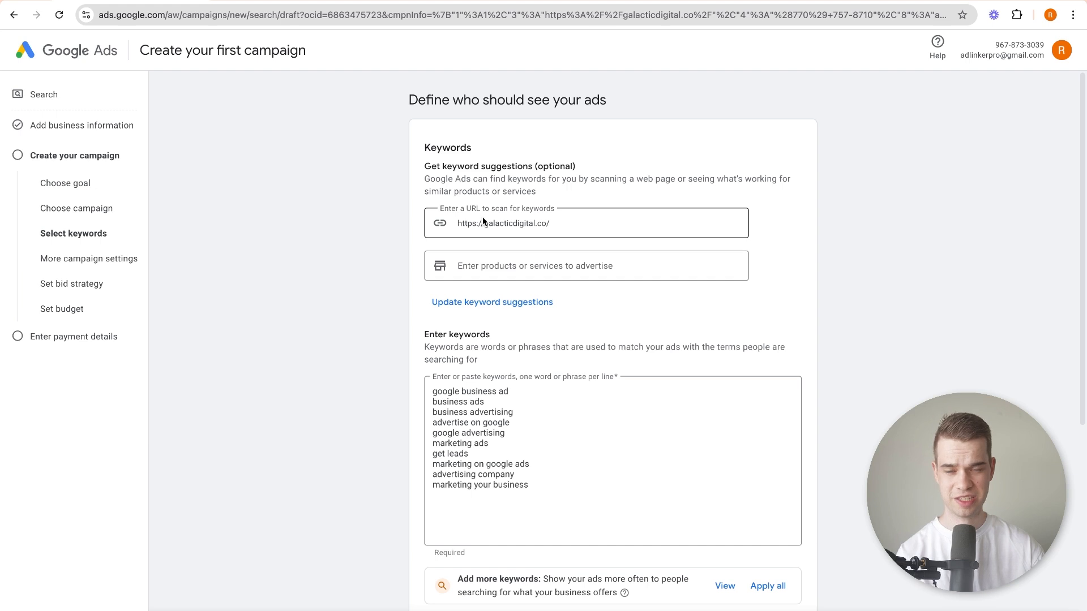
# Replace all suggested keywords with the phrase-match keyword "roofing near me", including the quotation marks.
pyautogui.moveTo(533, 488); pyautogui.dragTo(375, 288)
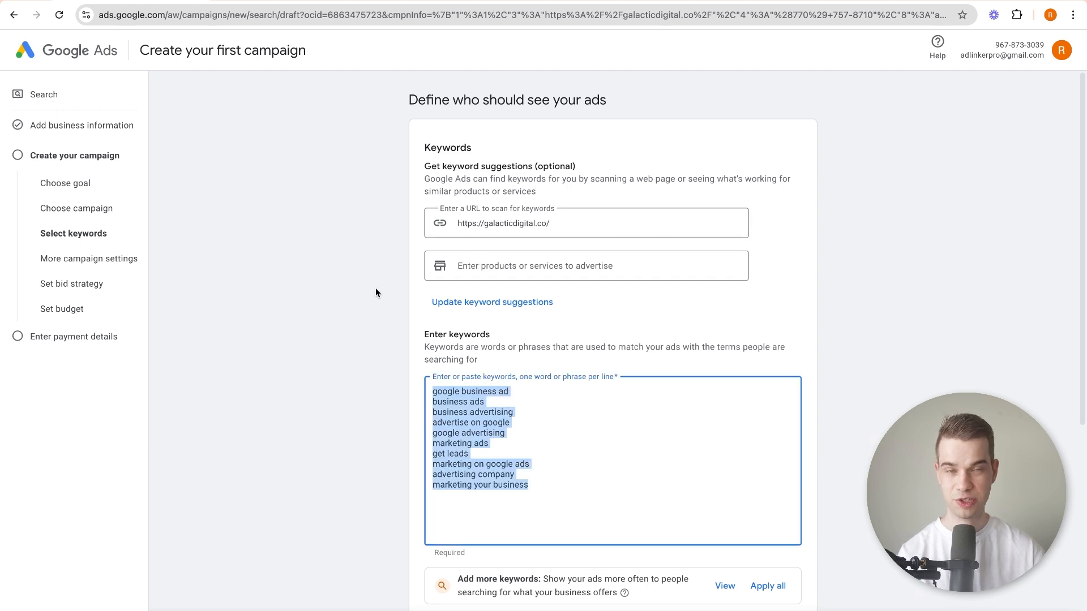
pyautogui.scroll(-1, 375, 292)
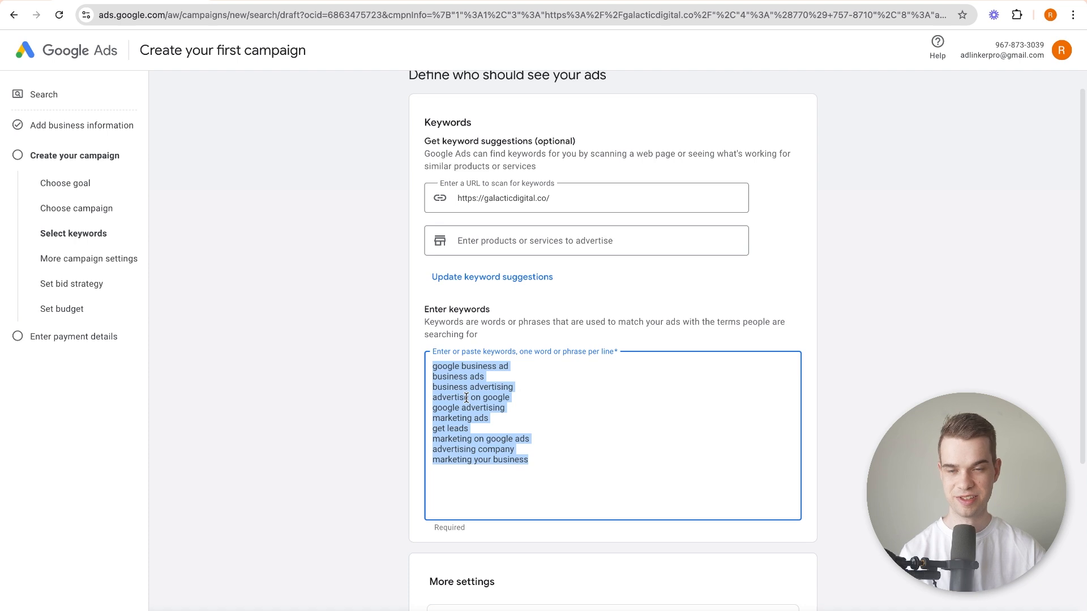
pyautogui.scroll(-2, 467, 396)
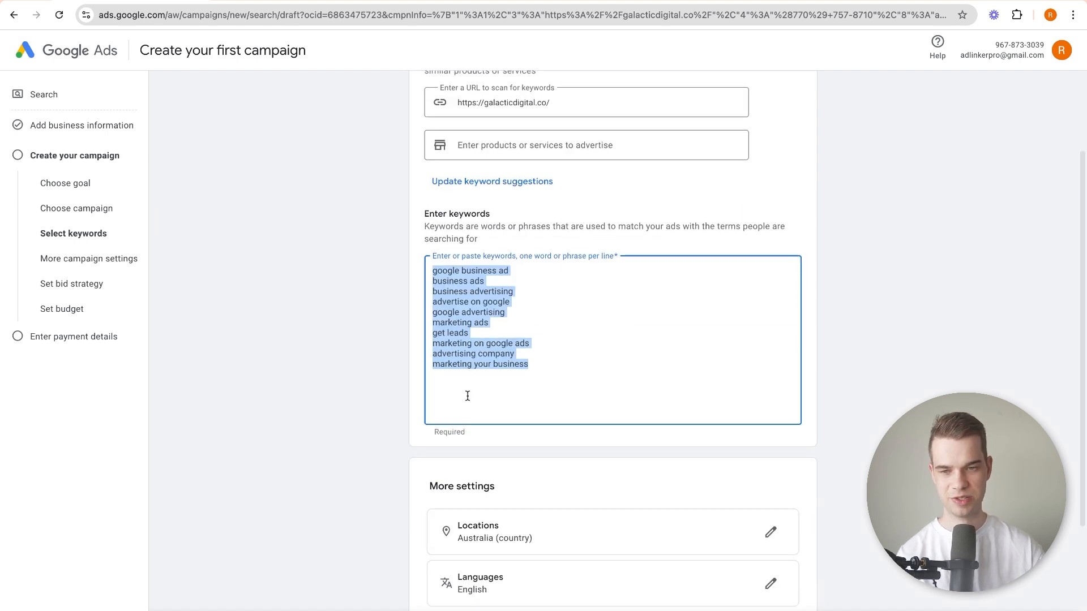
pyautogui.write('roofing near me"')
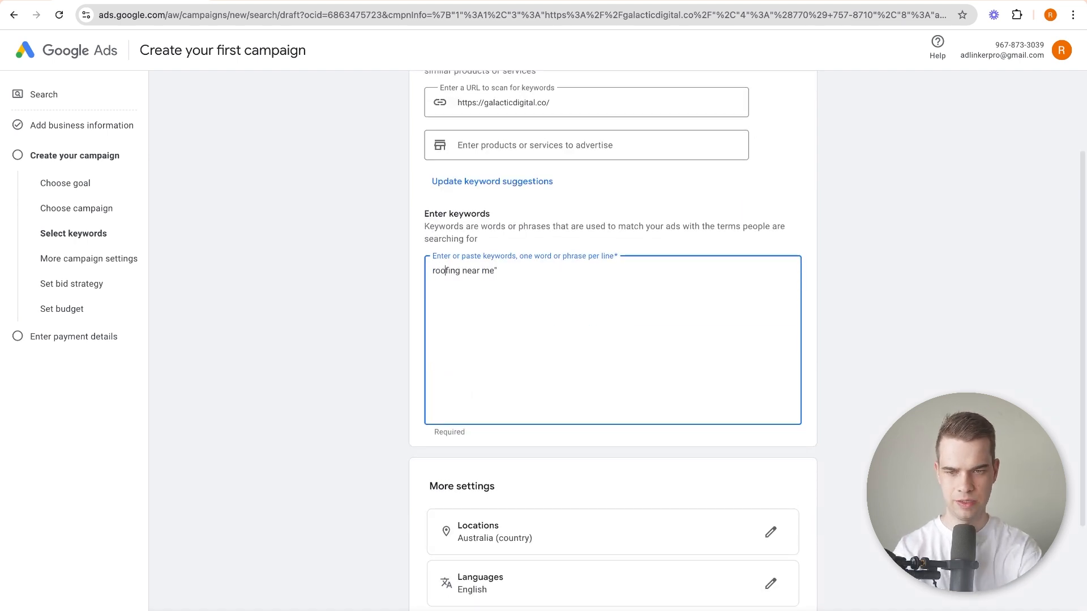
pyautogui.write('"')
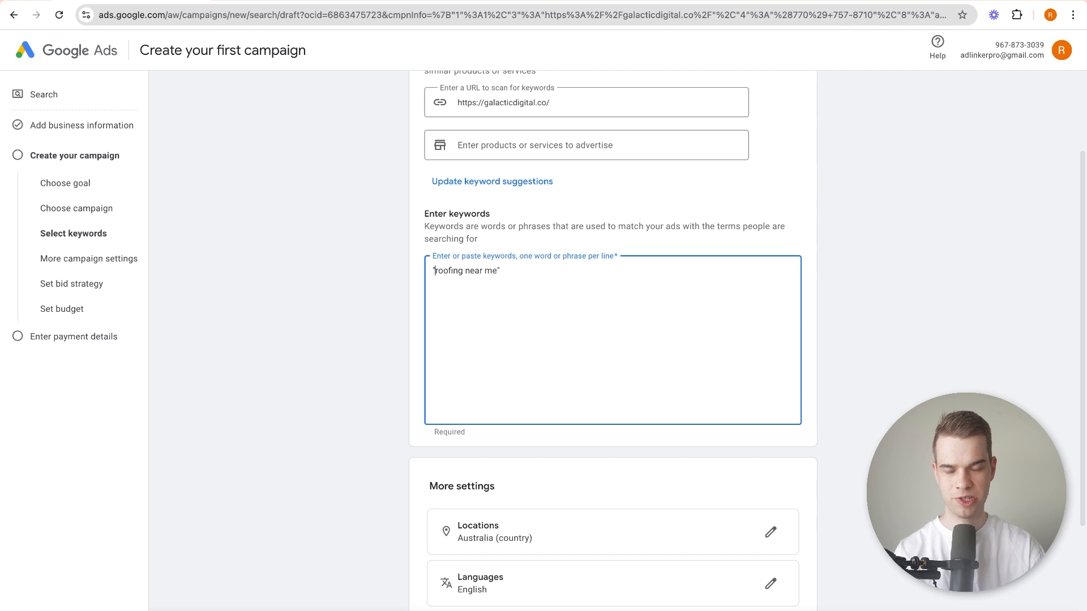
# Turn off the Google Search Partners Network and the Google Display Network in the campaign's network settings.
pyautogui.scroll(2, 417, 325)
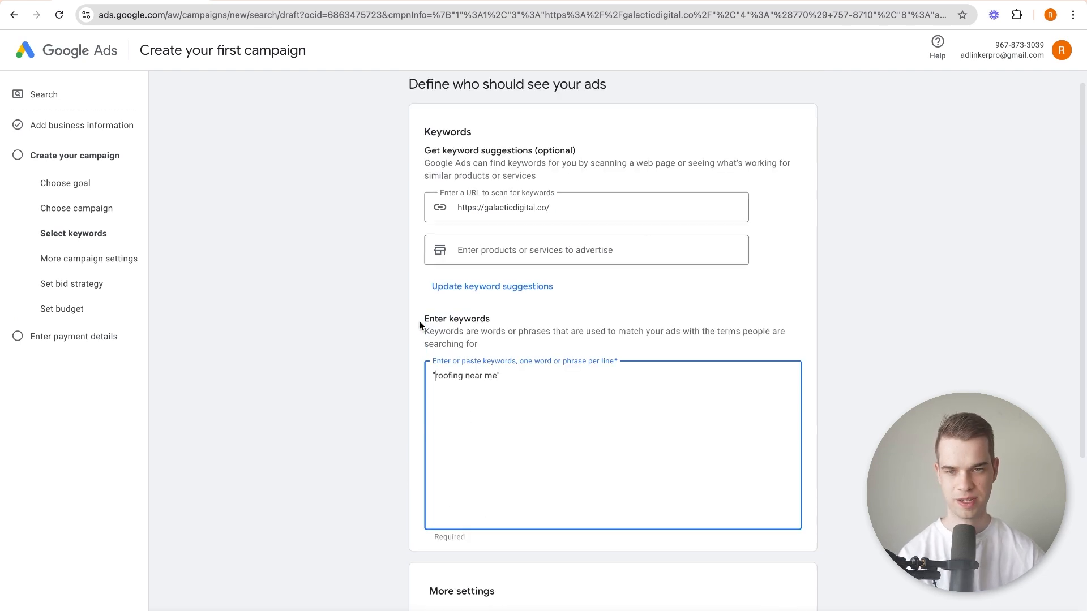
pyautogui.scroll(-2, 405, 323)
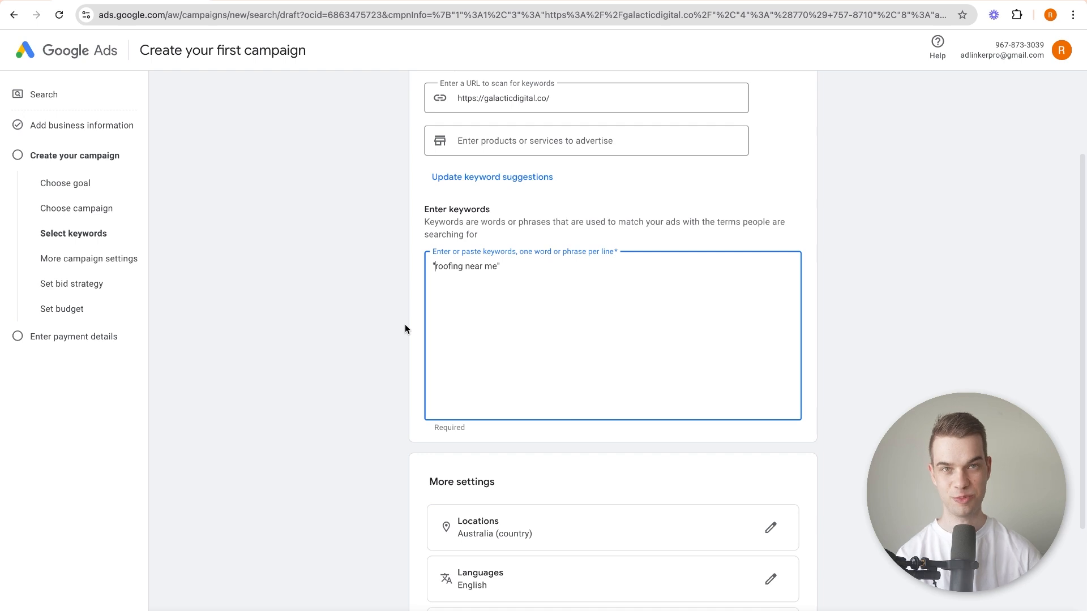
pyautogui.scroll(-1, 364, 321)
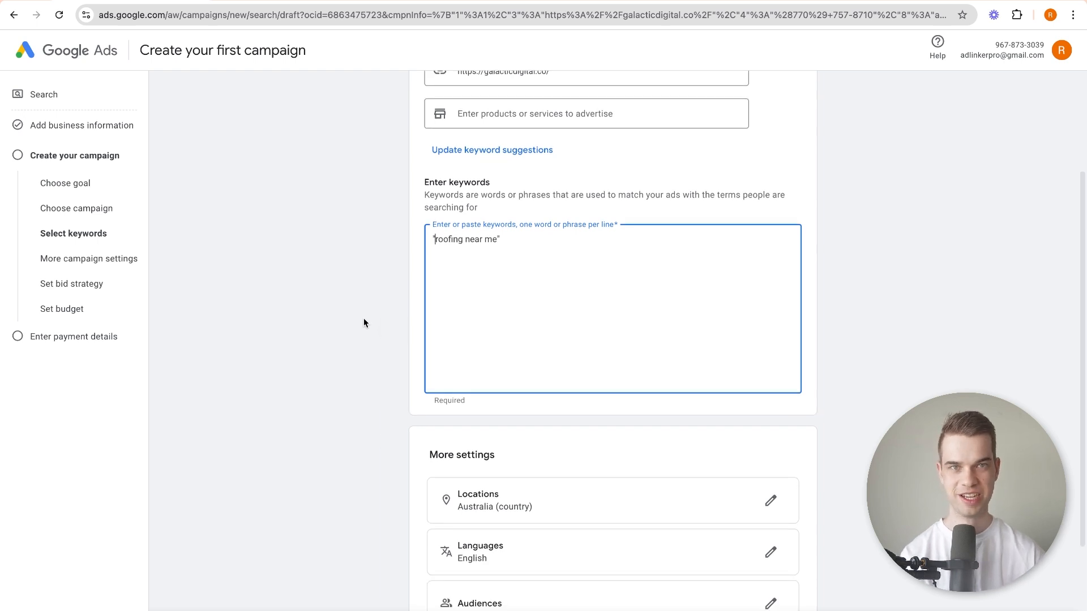
pyautogui.scroll(-1, 364, 322)
pyautogui.scroll(-4, 364, 321)
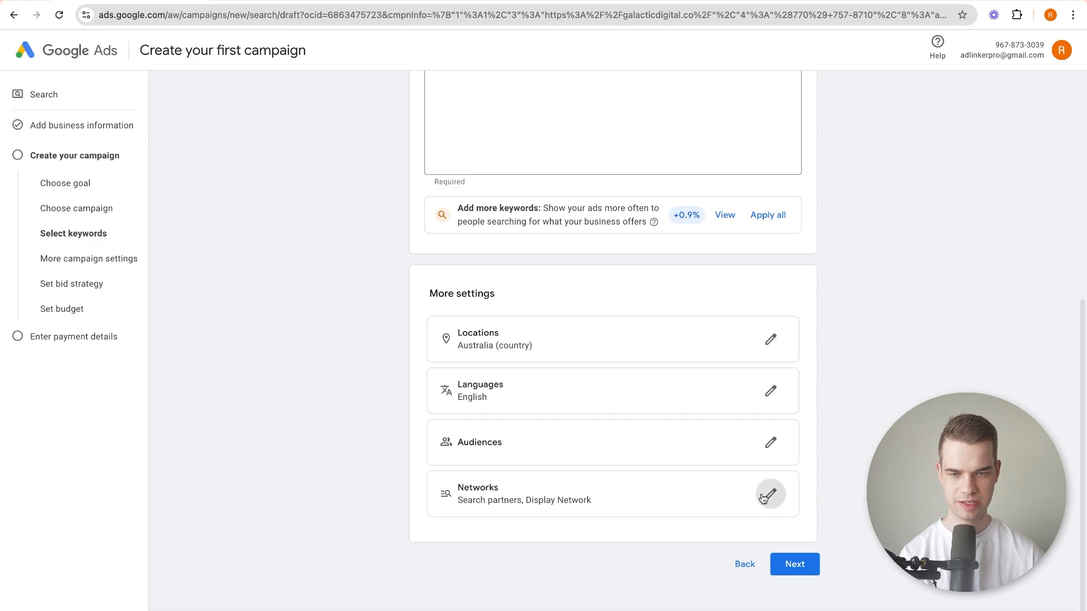
pyautogui.click(769, 494)
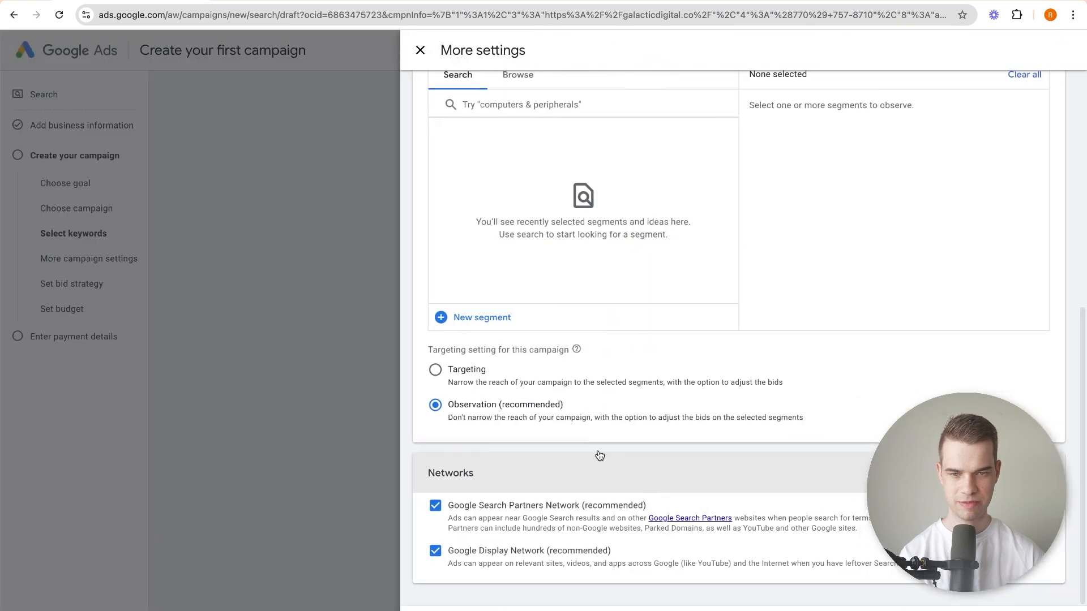
pyautogui.click(480, 508)
pyautogui.click(487, 560)
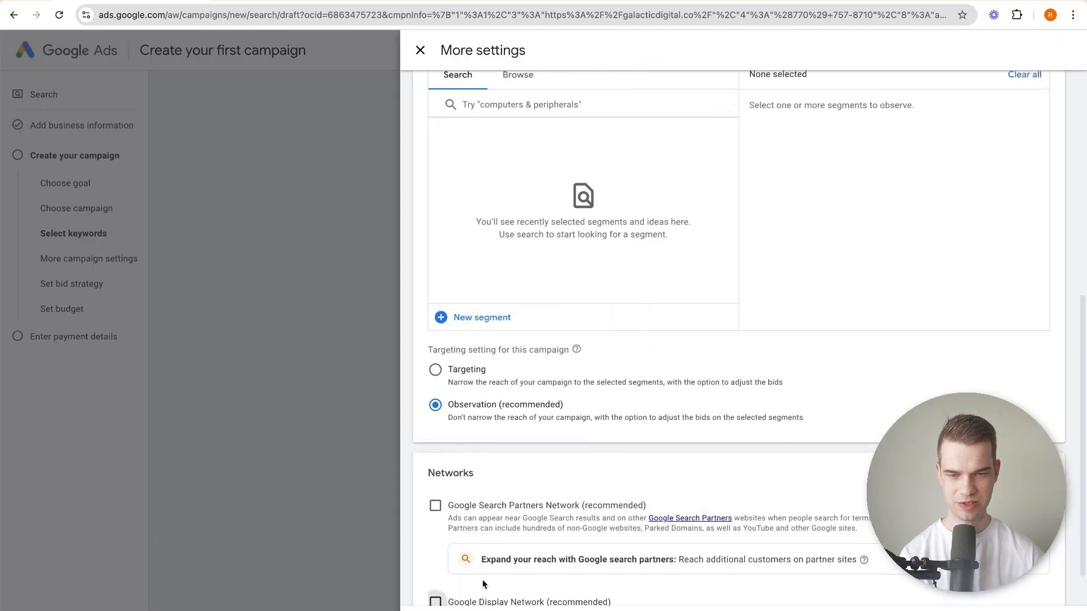
# Examine the campaign's location choices and the presence or interest settings in its location options.
pyautogui.scroll(-2, 495, 488)
pyautogui.scroll(3, 488, 473)
pyautogui.scroll(-2, 488, 469)
pyautogui.scroll(9, 488, 428)
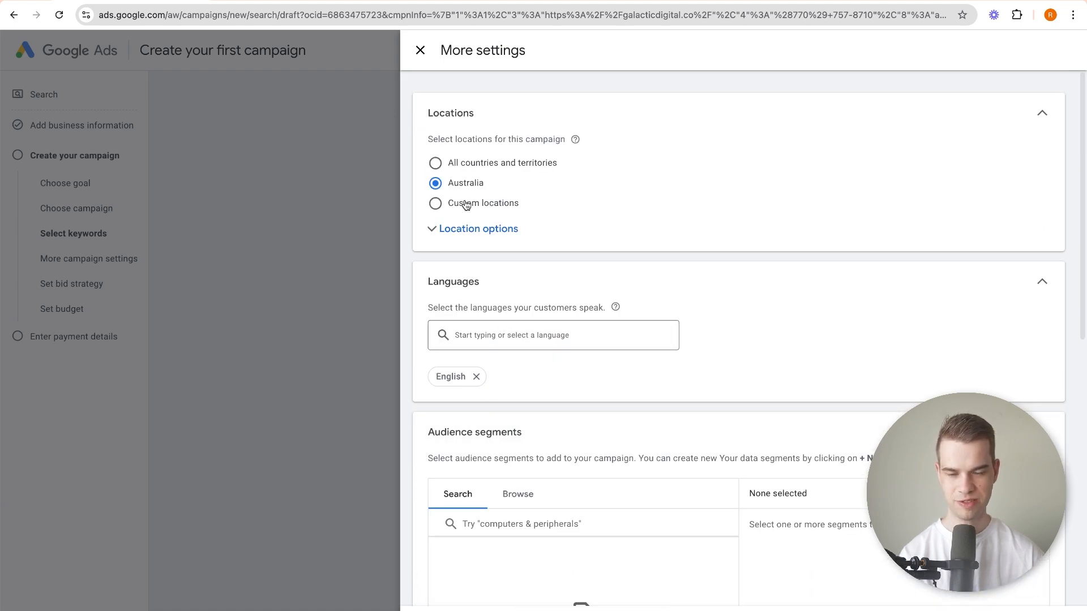
pyautogui.click(487, 331)
pyautogui.click(709, 212)
pyautogui.click(437, 229)
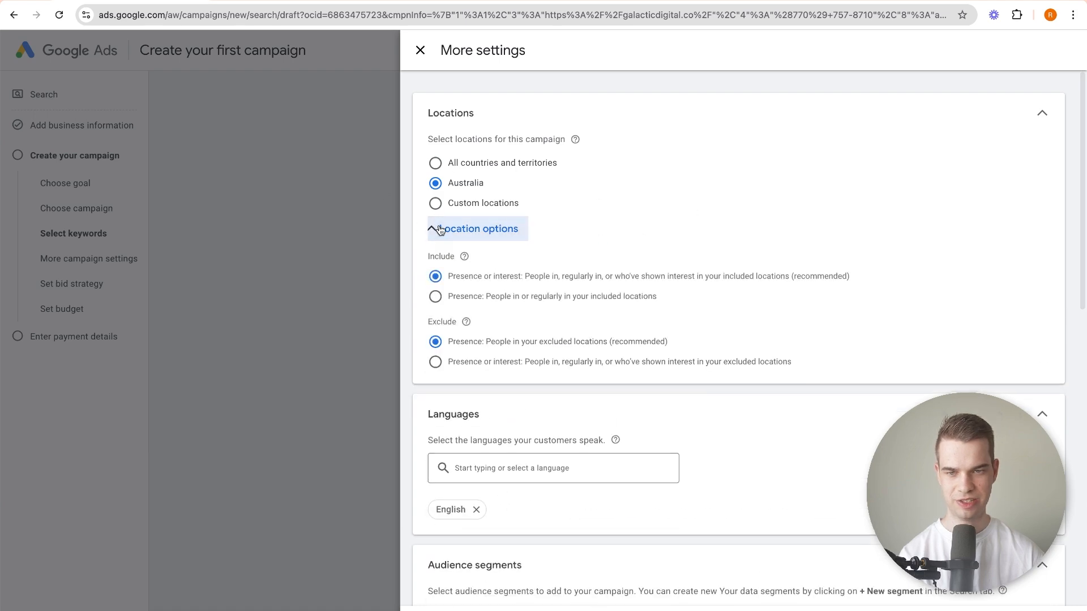
pyautogui.click(457, 227)
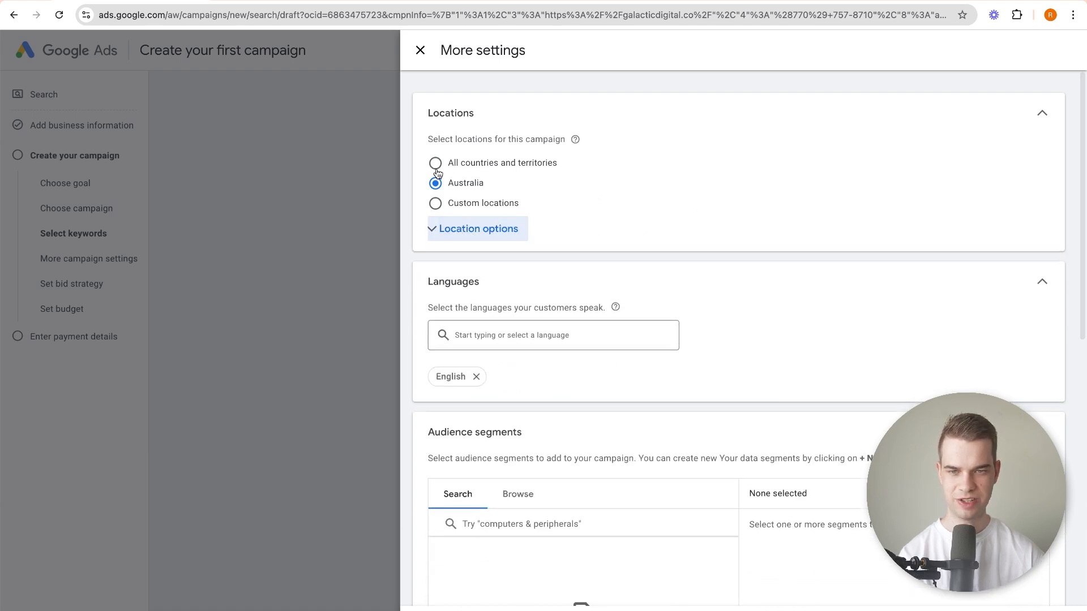
# Save the additional campaign settings and continue to the ad creation page.
pyautogui.scroll(-8, 506, 241)
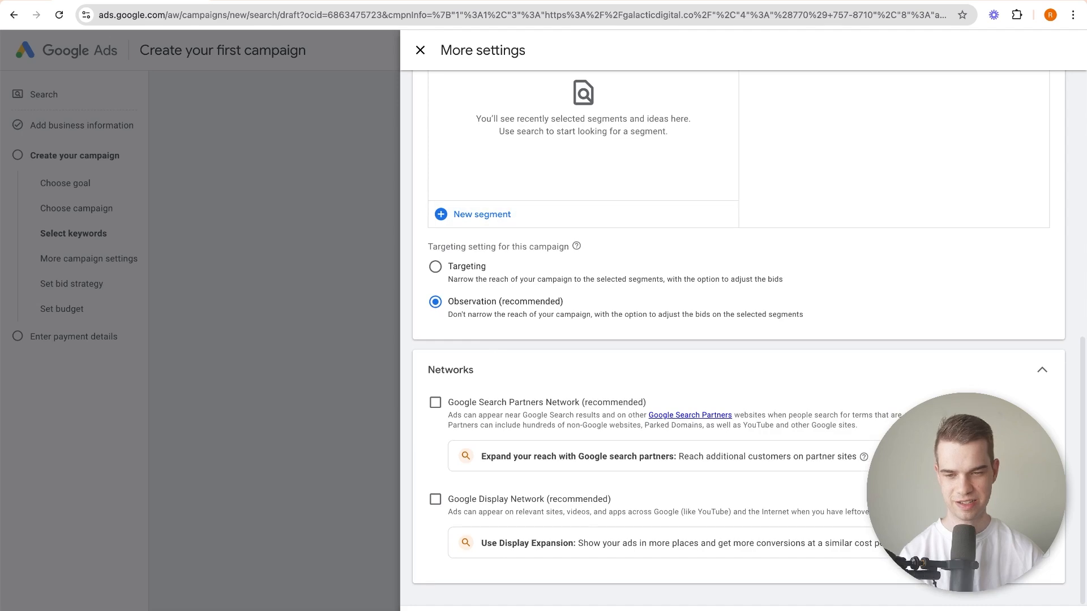
pyautogui.click(453, 609)
pyautogui.click(795, 564)
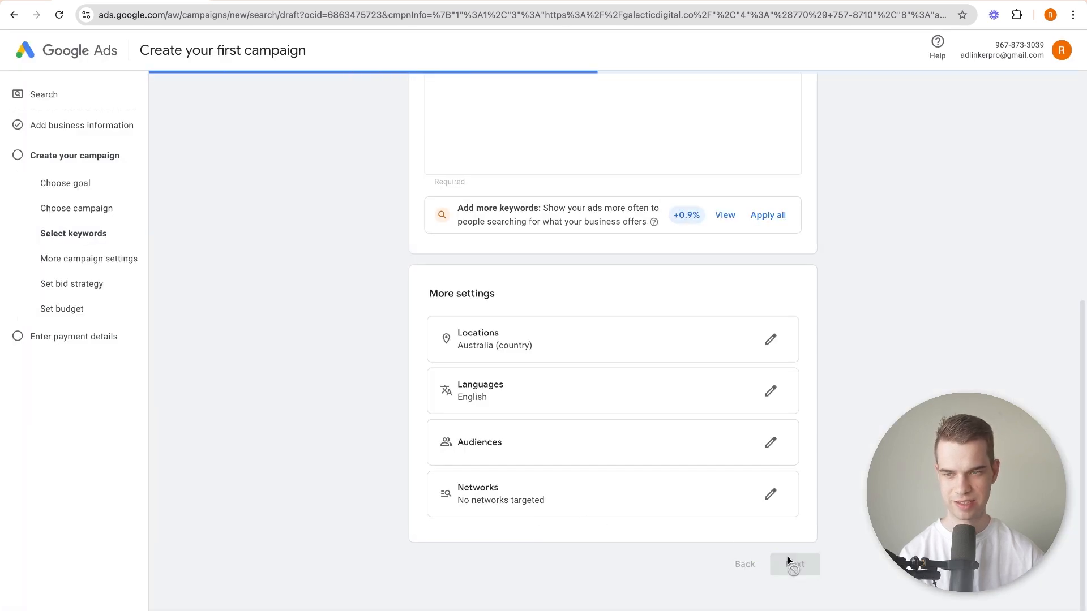
# Replace the first three ad headlines with "Roofing Near Me", "The Best Roofing Company" and "Get A Free Quote".
pyautogui.rightClick(384, 360)
pyautogui.click(274, 335)
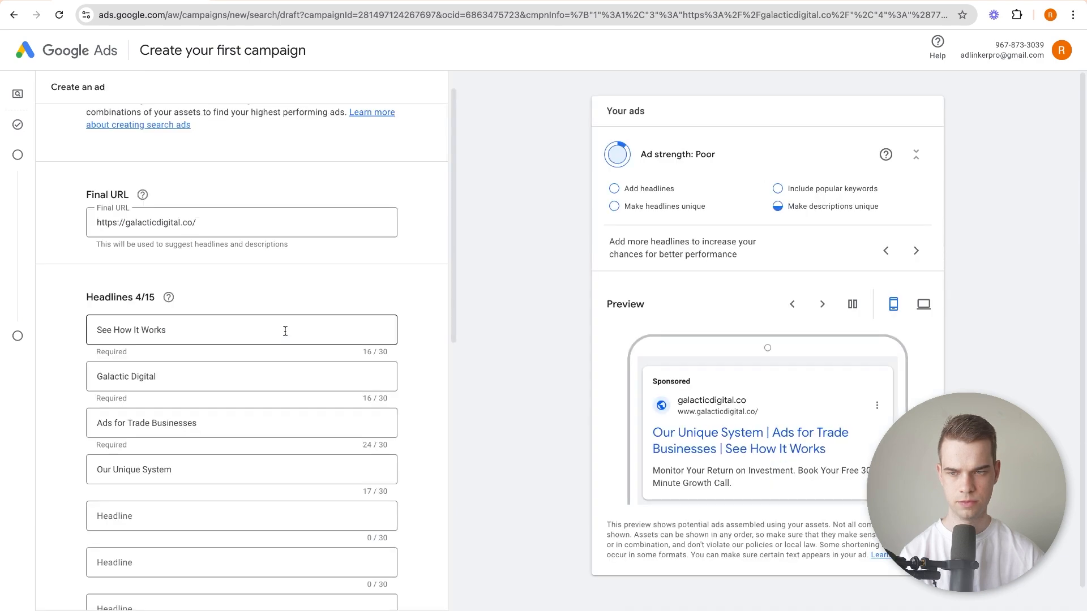
pyautogui.write('est Roofi')
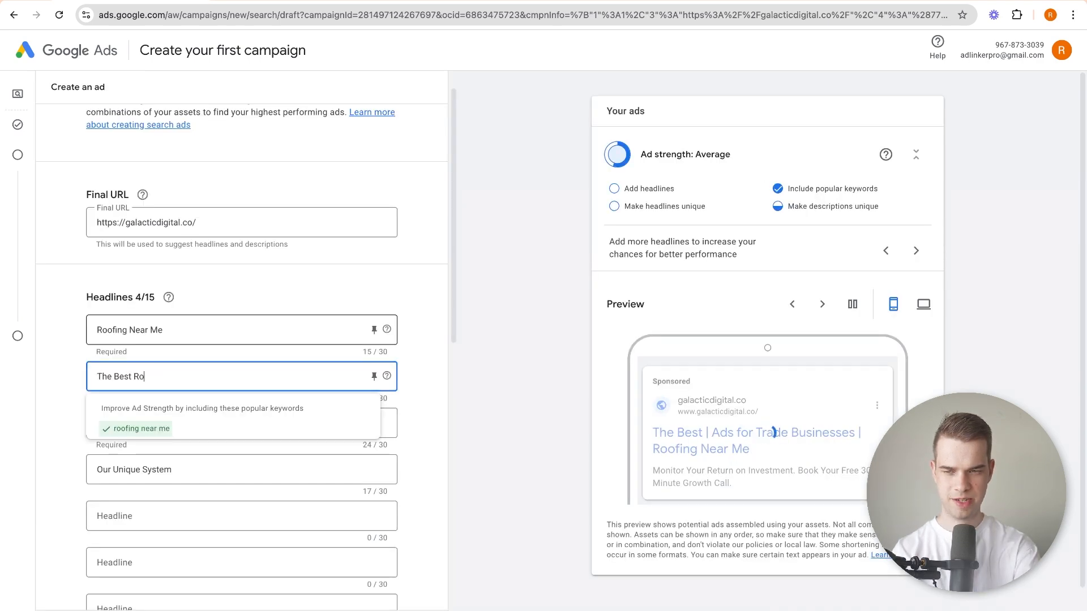
pyautogui.write('ng Company')
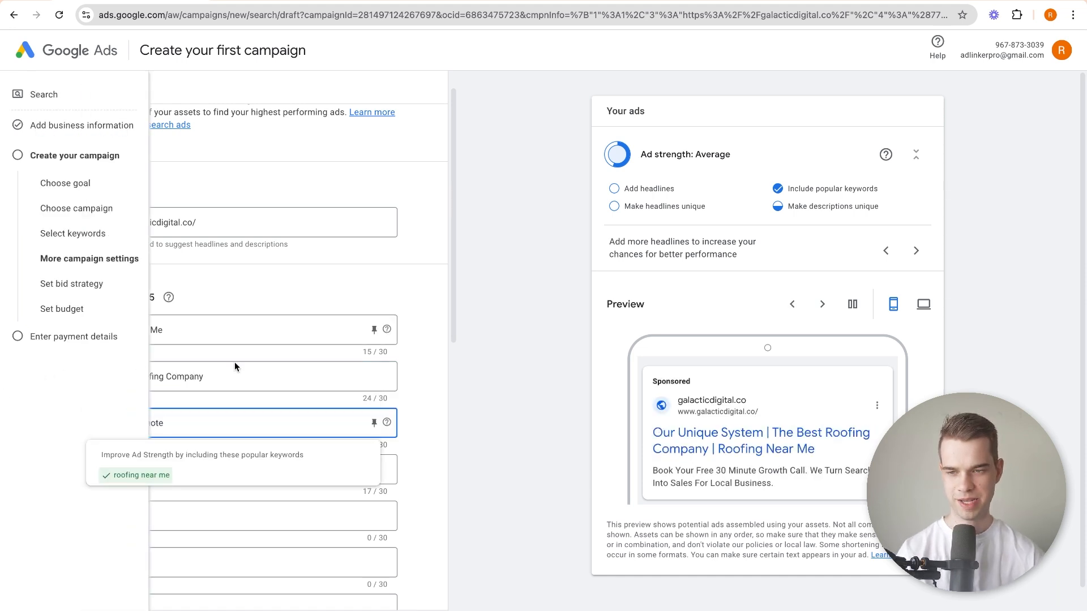
# Clear the fourth ad headline, "Our Unique System", leaving its field empty.
pyautogui.click(279, 291)
pyautogui.scroll(-1, 141, 441)
pyautogui.click(178, 436)
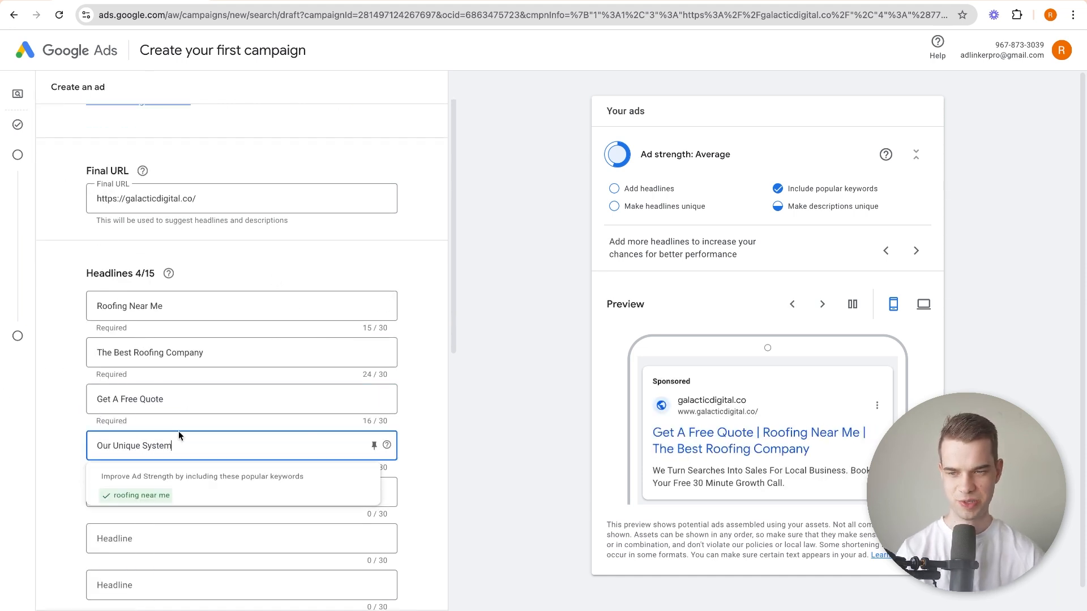
pyautogui.tripleClick(177, 444)
pyautogui.press('BackSpace')
# Set the ad descriptions to "Get A Free Quote", "Most Reputable Roofing Company" and "10 Years Experience", and continue to the bid strategy.
pyautogui.scroll(-1, 122, 441)
pyautogui.scroll(-5, 117, 440)
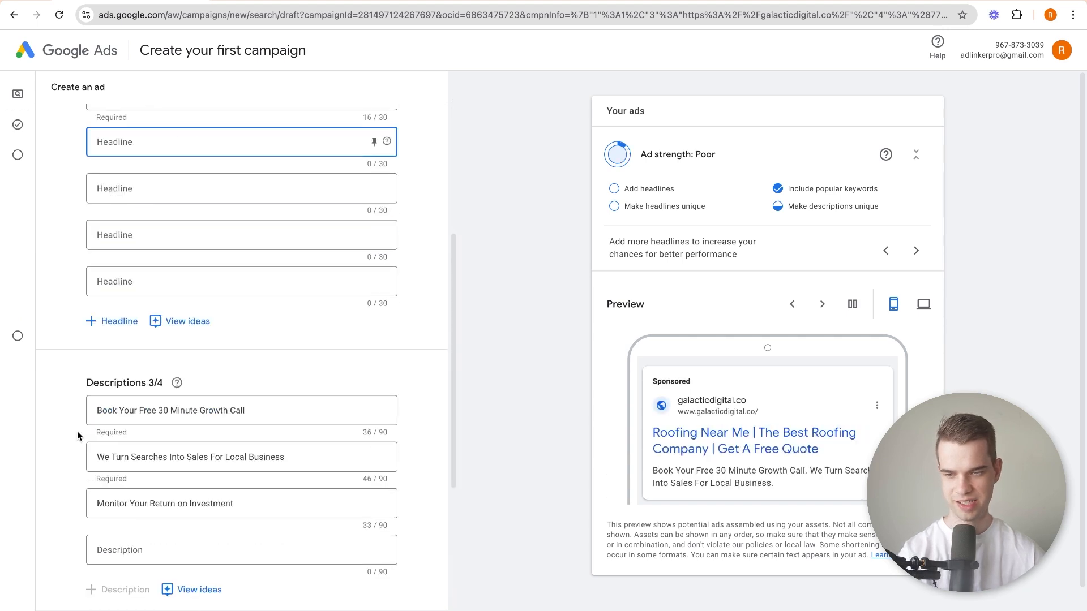
pyautogui.click(174, 418)
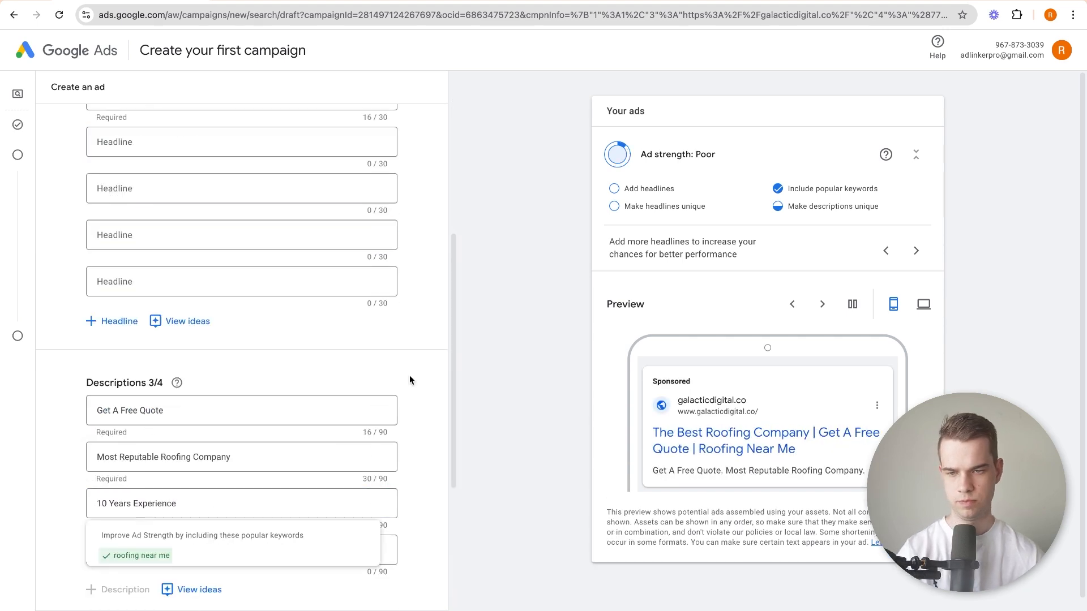
pyautogui.scroll(-6, 409, 380)
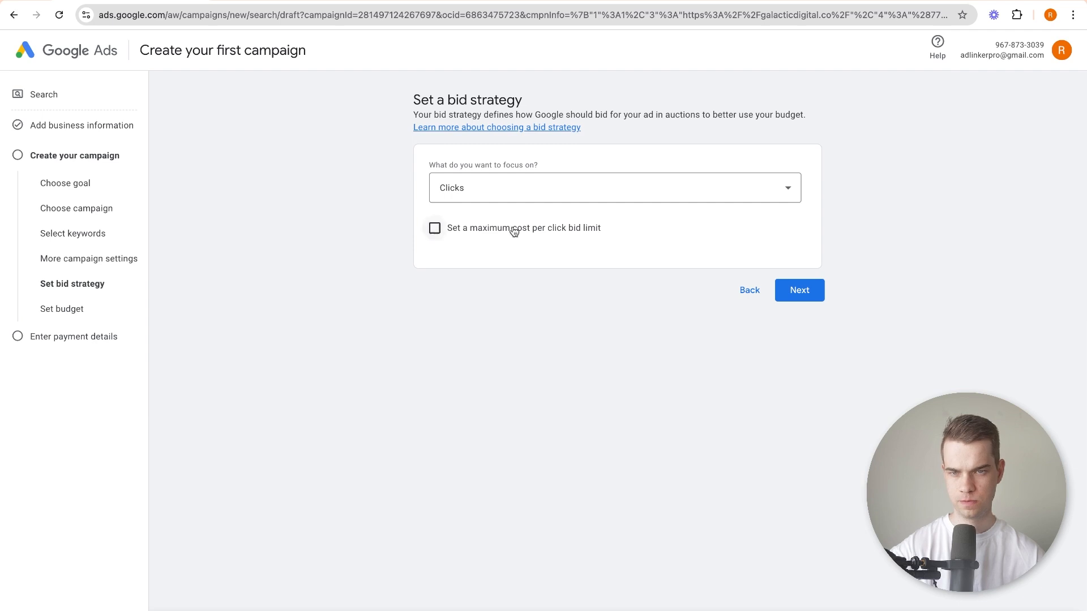
# Keep Clicks as the bidding focus without a maximum cost per click limit and continue to the budget.
pyautogui.click(538, 187)
pyautogui.click(402, 212)
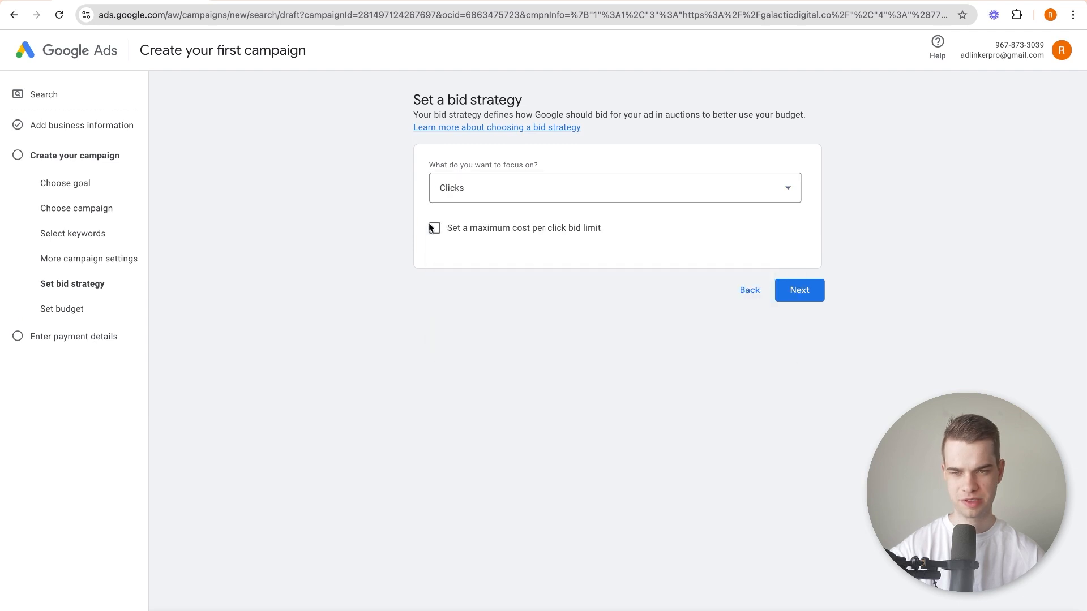
pyautogui.click(792, 290)
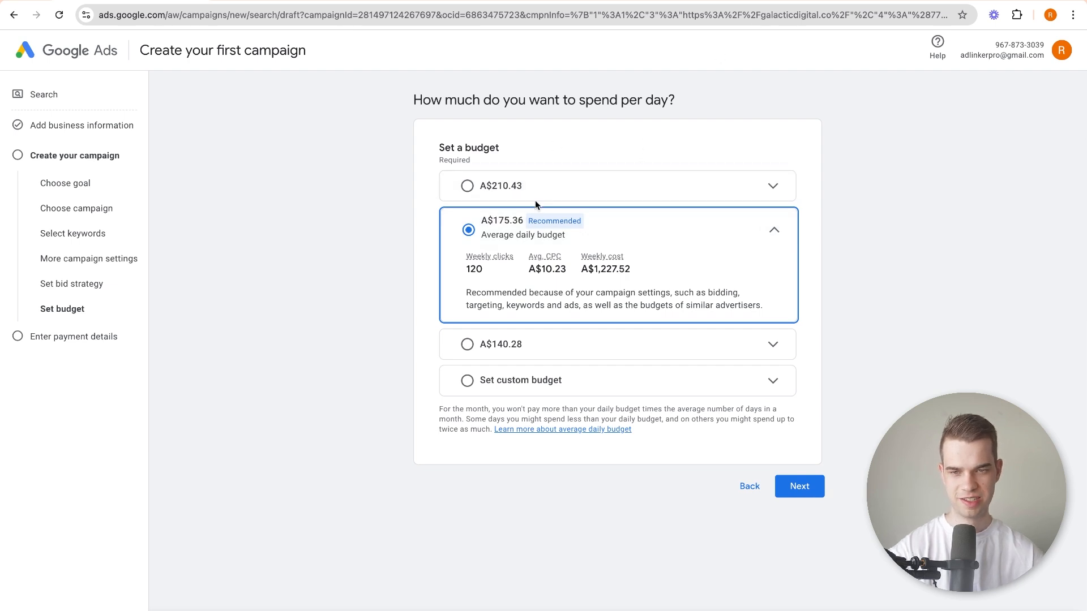
# Set a custom average daily budget of A$5 in Australian dollars and continue to the payment details.
pyautogui.click(593, 382)
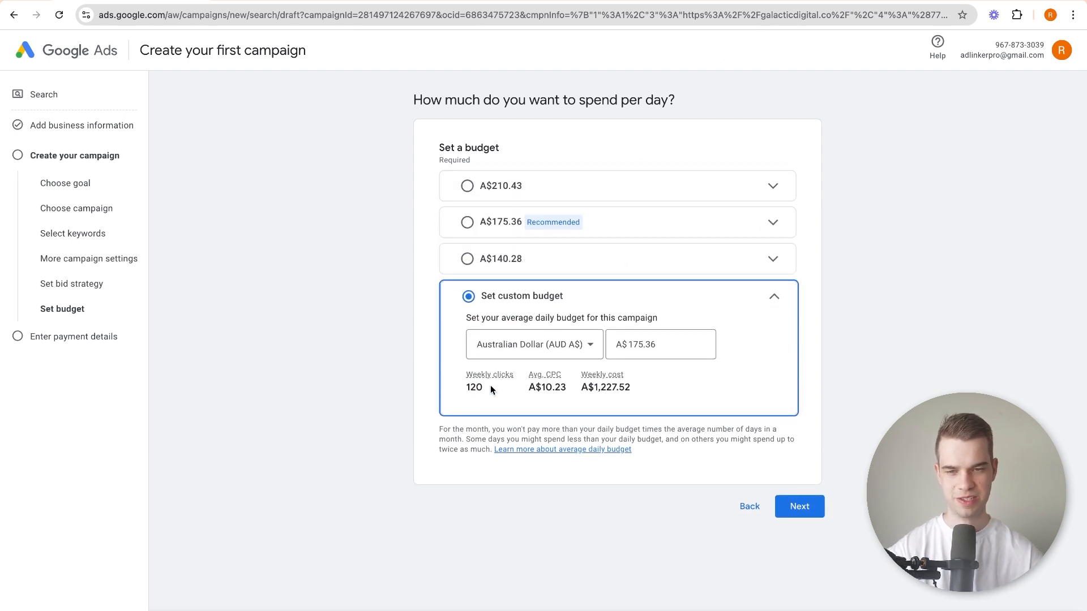
pyautogui.click(667, 342)
pyautogui.click(541, 352)
pyautogui.click(663, 344)
pyautogui.doubleClick(664, 345)
pyautogui.write('5')
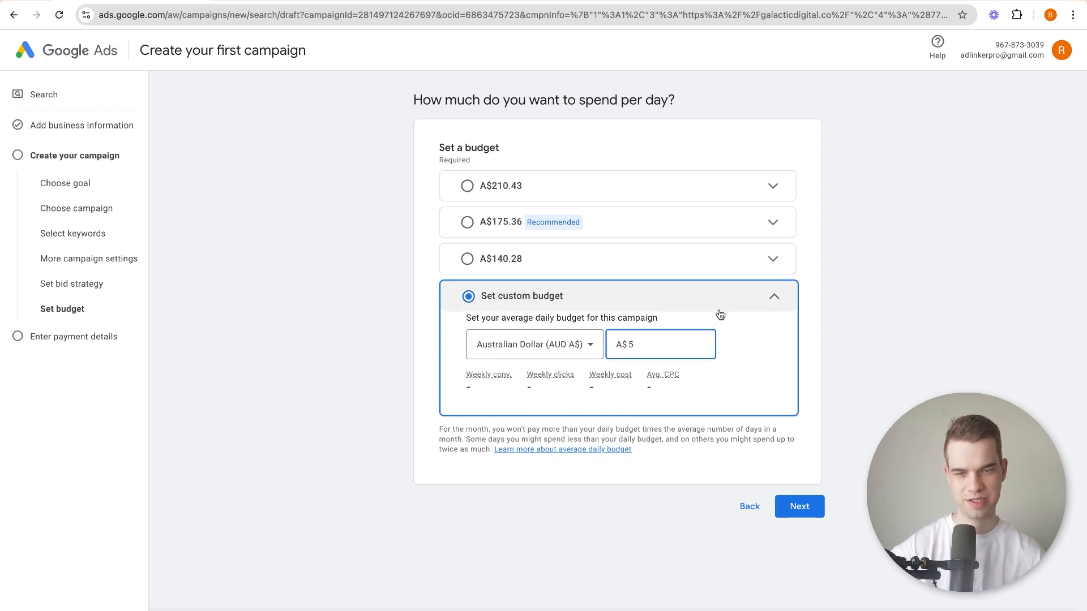
pyautogui.click(724, 311)
pyautogui.click(721, 312)
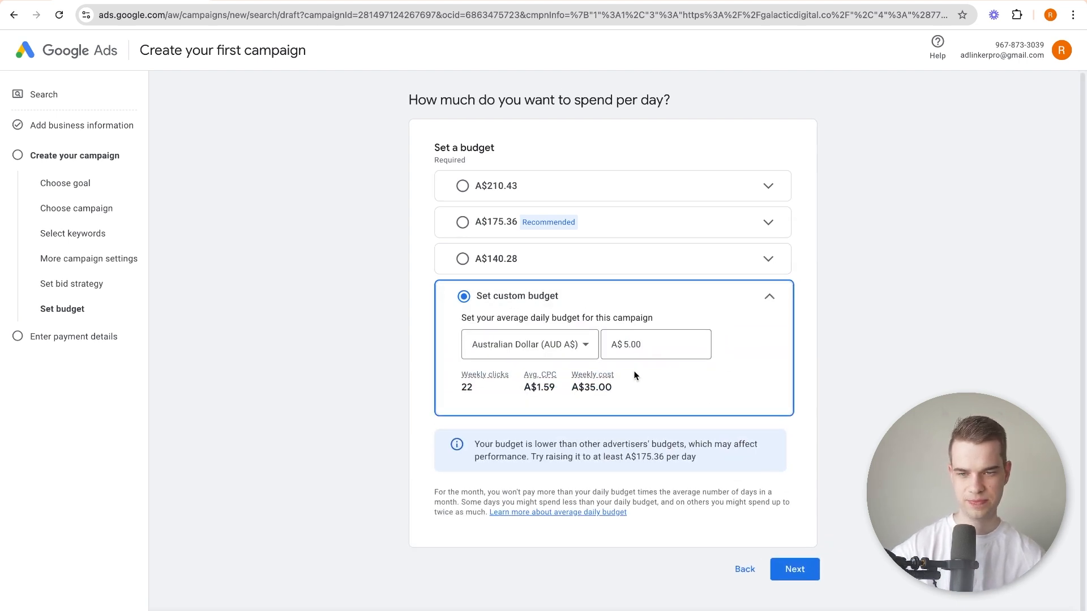
pyautogui.click(793, 564)
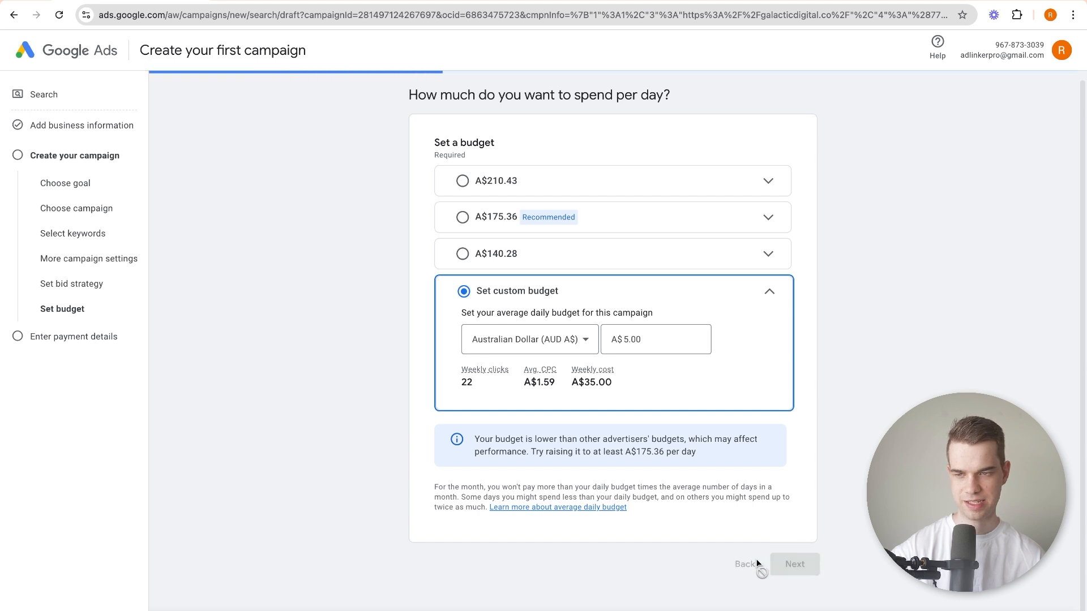
# Examine the introductory offer's spending terms, the payment method and the note on the temporary card authorization.
pyautogui.scroll(-1, 358, 223)
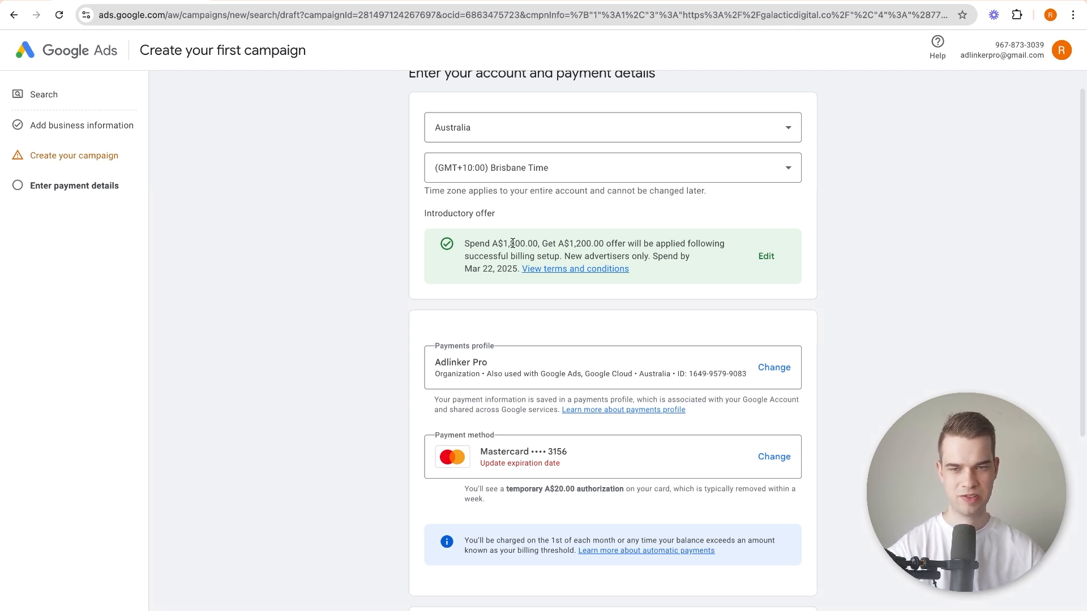
pyautogui.moveTo(465, 242); pyautogui.dragTo(689, 256)
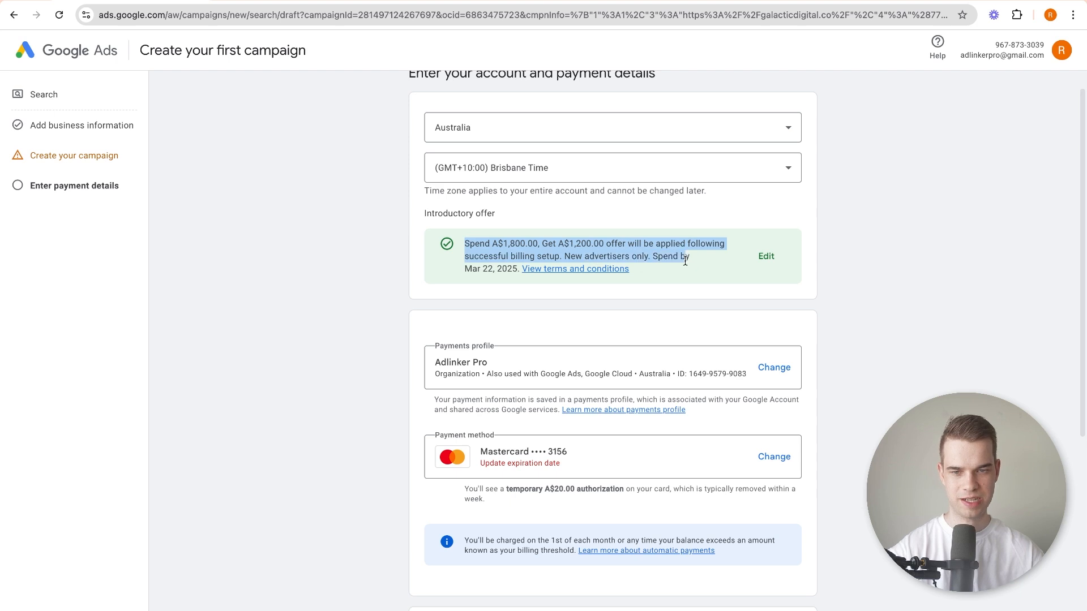
pyautogui.click(613, 249)
pyautogui.moveTo(499, 243); pyautogui.dragTo(615, 244)
pyautogui.click(530, 239)
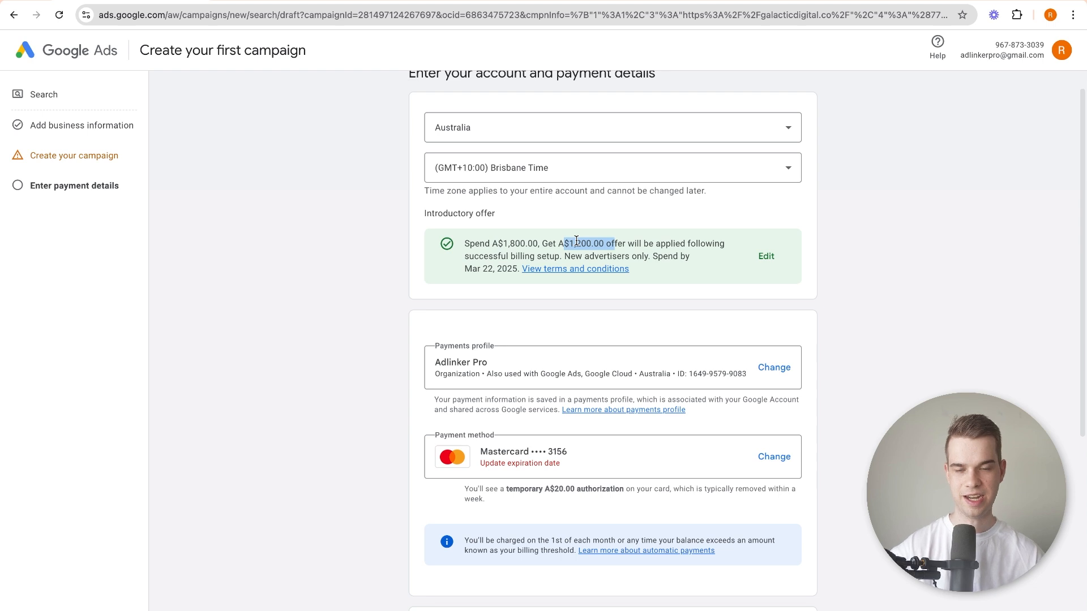
pyautogui.click(490, 247)
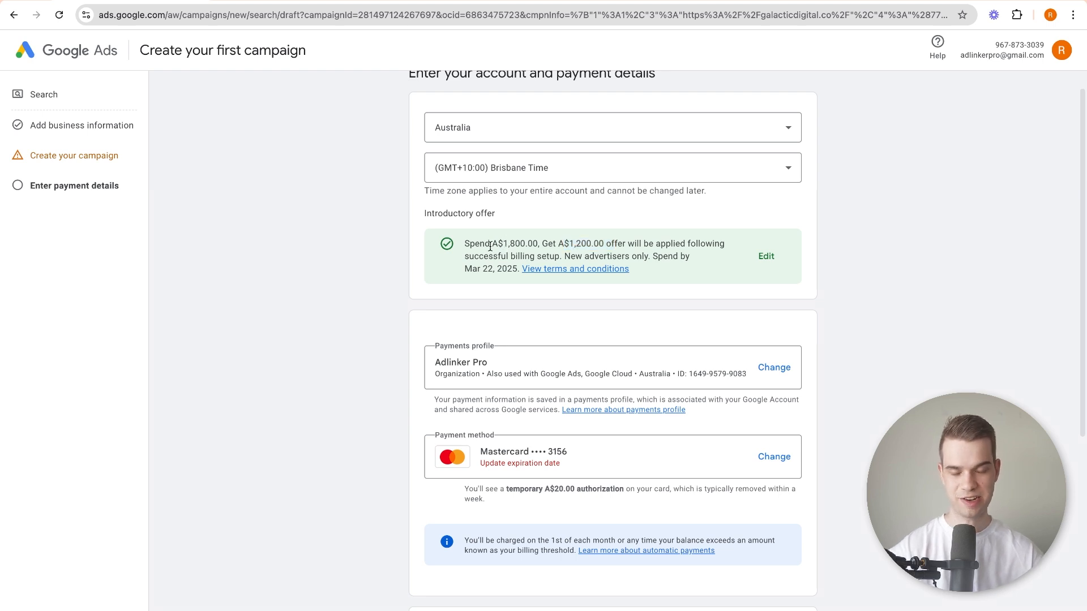
pyautogui.scroll(-1, 318, 277)
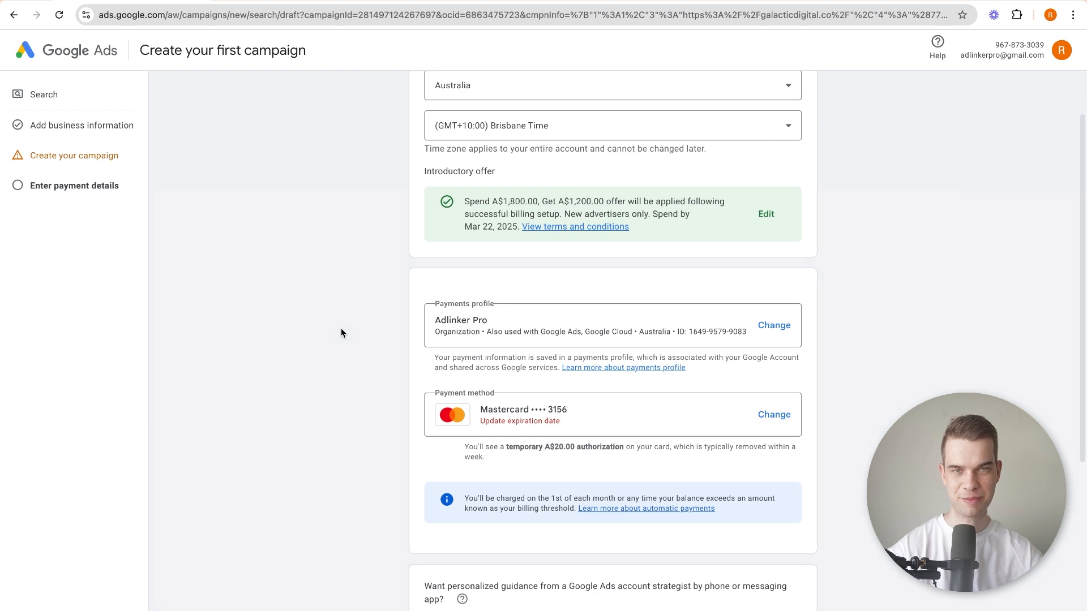
pyautogui.scroll(-1, 340, 331)
pyautogui.moveTo(520, 430); pyautogui.dragTo(582, 431)
pyautogui.click(581, 431)
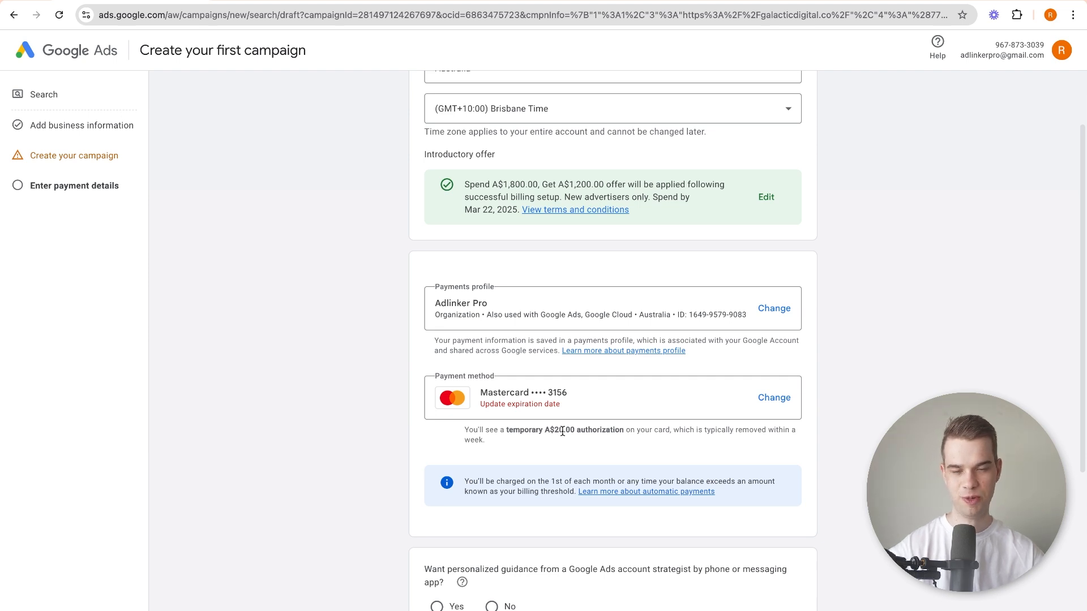
pyautogui.scroll(-1, 381, 430)
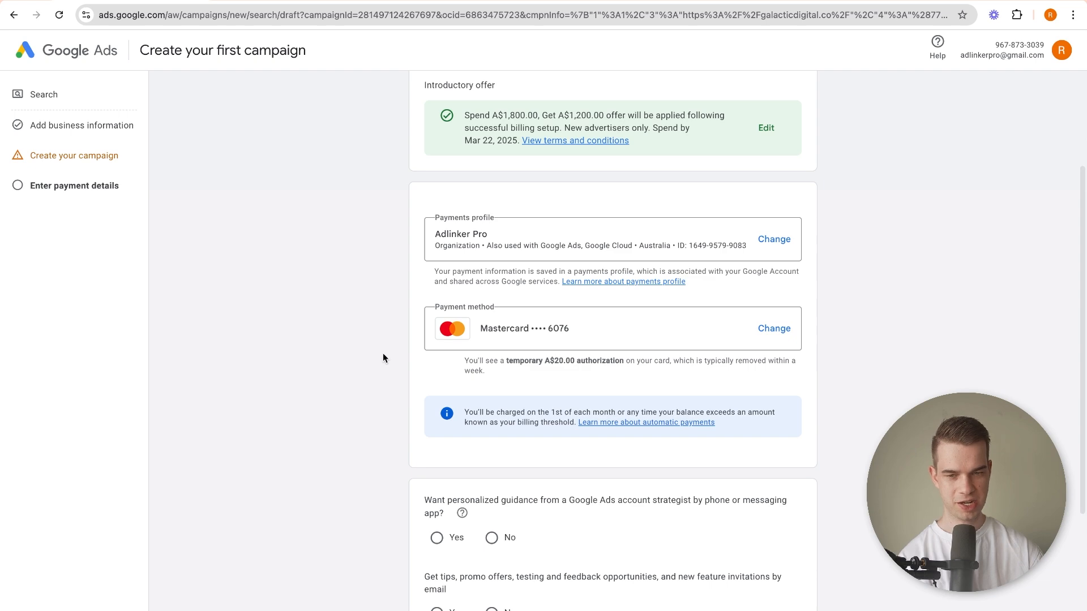
# Decline both the account strategist guidance and the tips and promo emails, and submit the account and payment details.
pyautogui.scroll(-2, 382, 357)
pyautogui.click(491, 436)
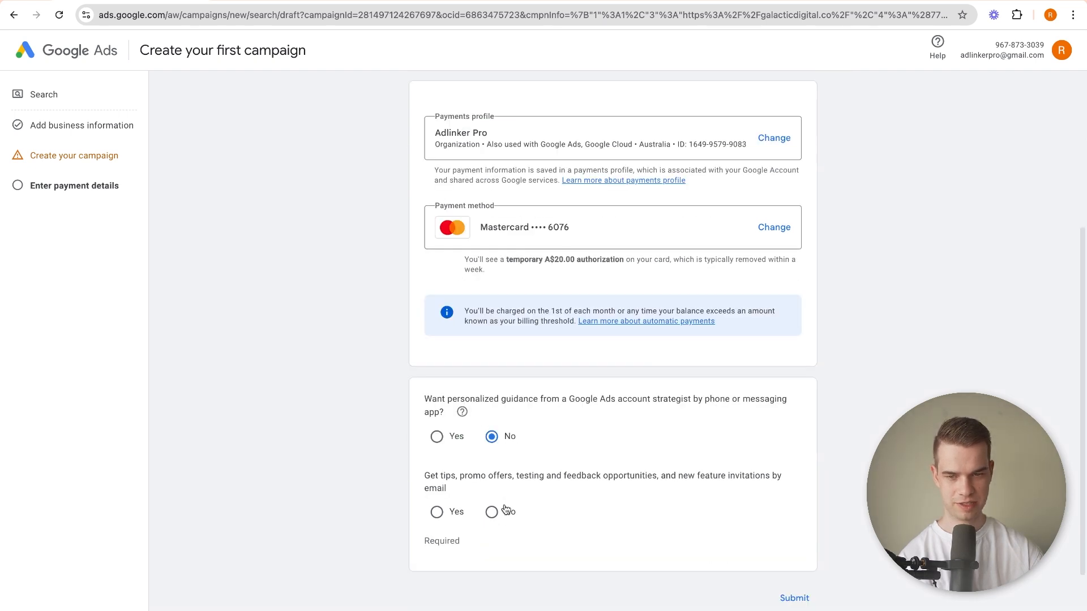
pyautogui.click(505, 511)
pyautogui.scroll(-1, 396, 367)
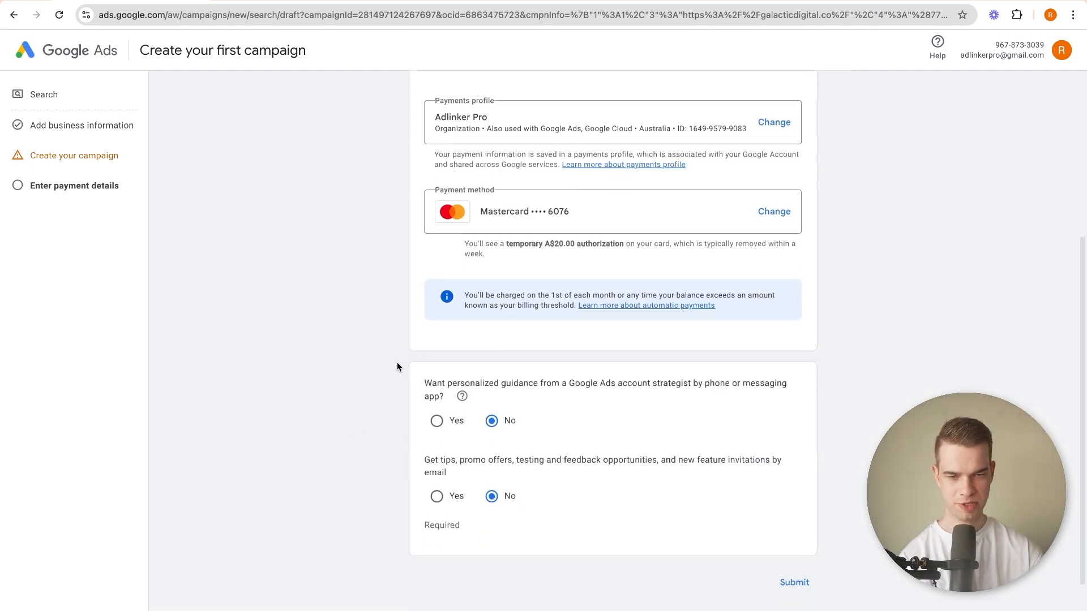
pyautogui.scroll(-2, 397, 367)
pyautogui.click(793, 477)
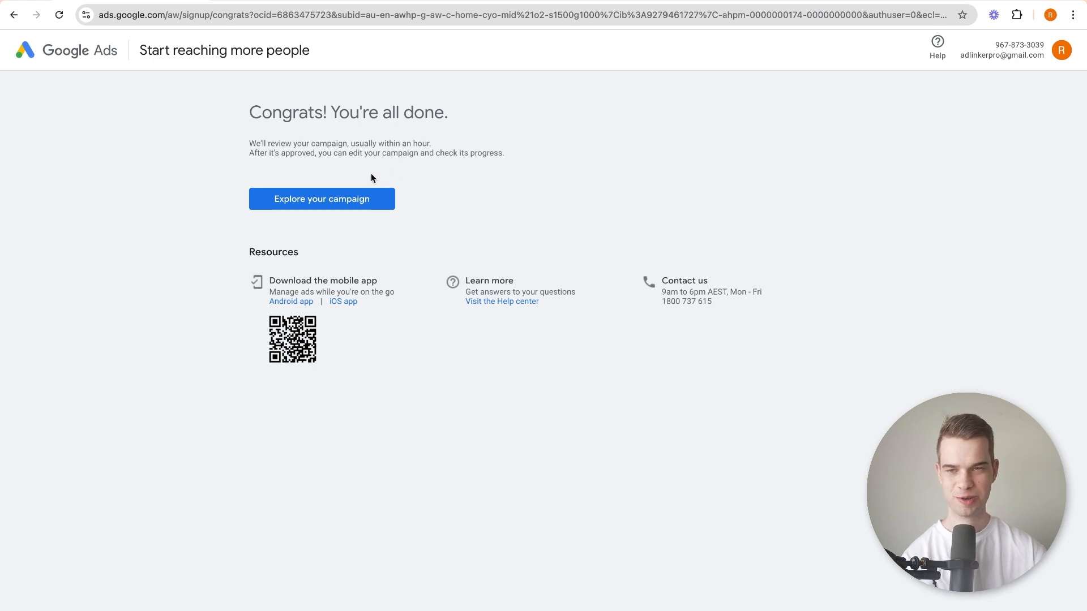
# Open the new campaign's account overview and view the display spacing choices without changing them.
pyautogui.click(351, 204)
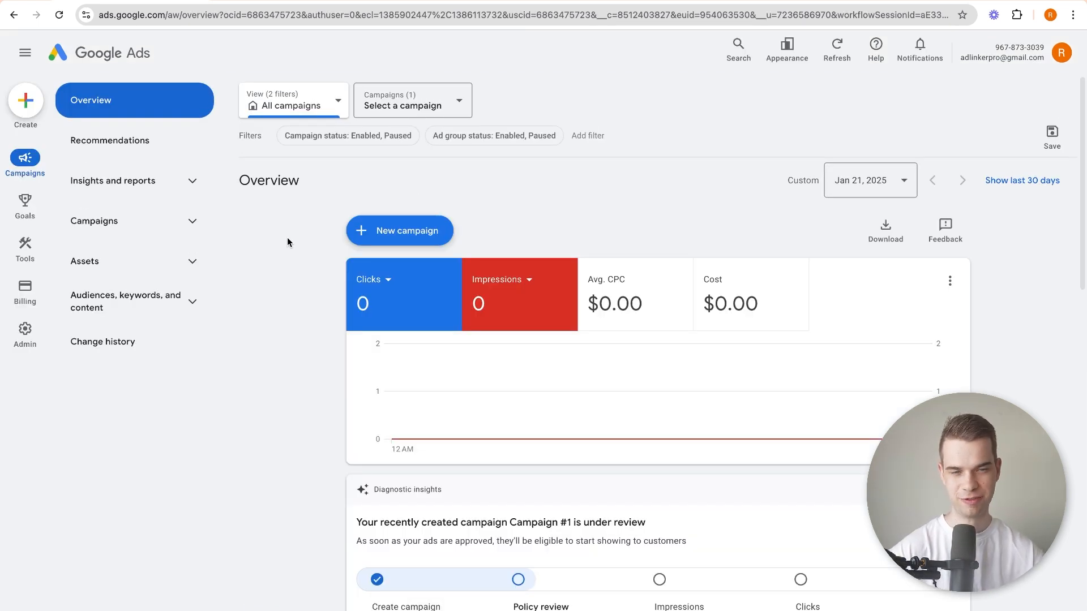
pyautogui.click(786, 50)
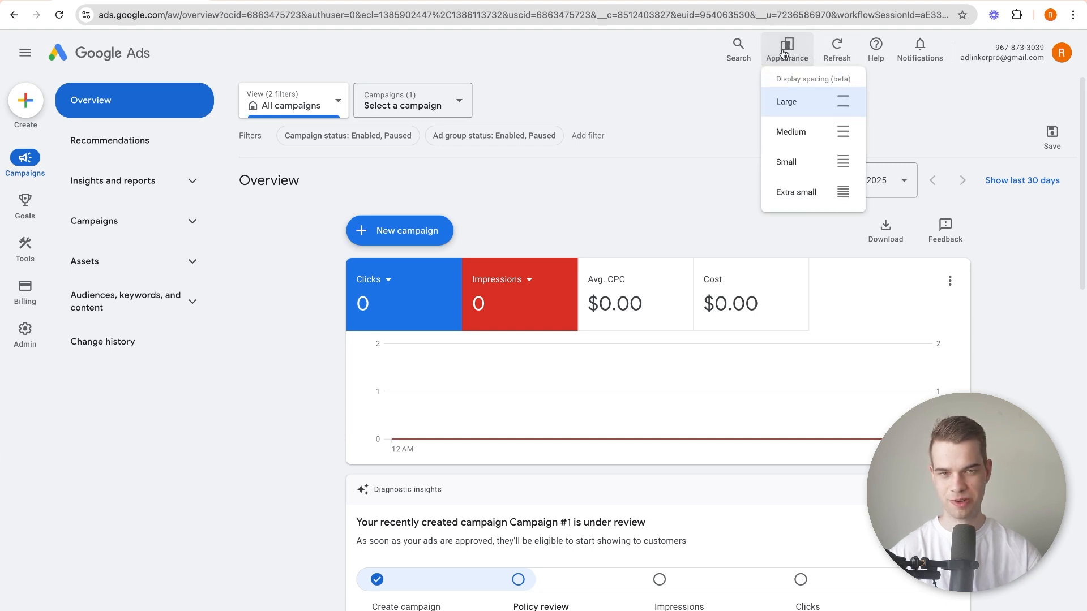
pyautogui.click(659, 57)
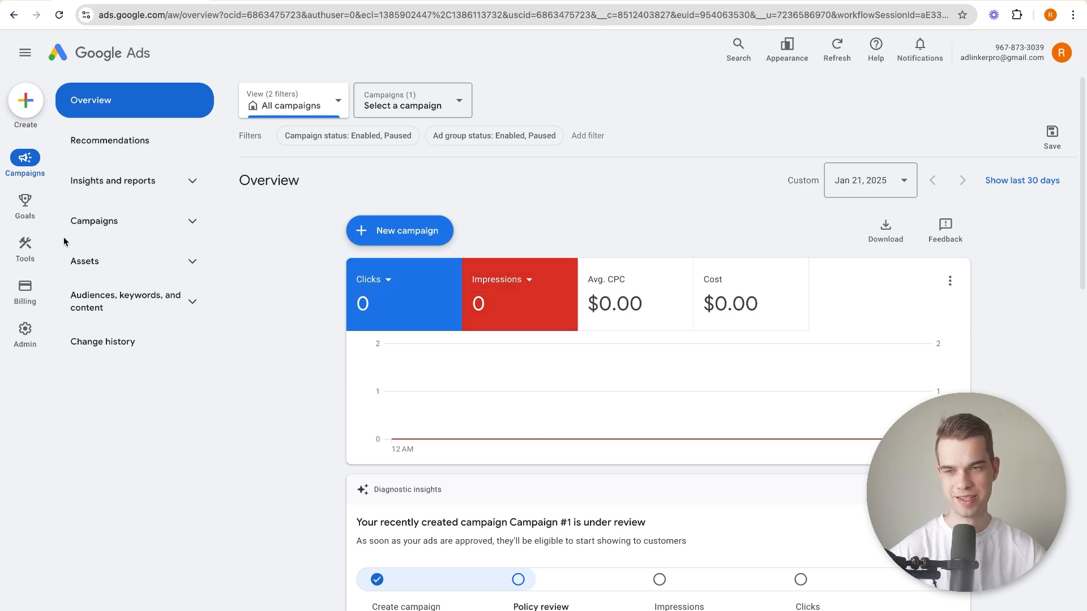
# Pause Campaign #1 in the account's campaign list.
pyautogui.click(136, 221)
pyautogui.click(93, 261)
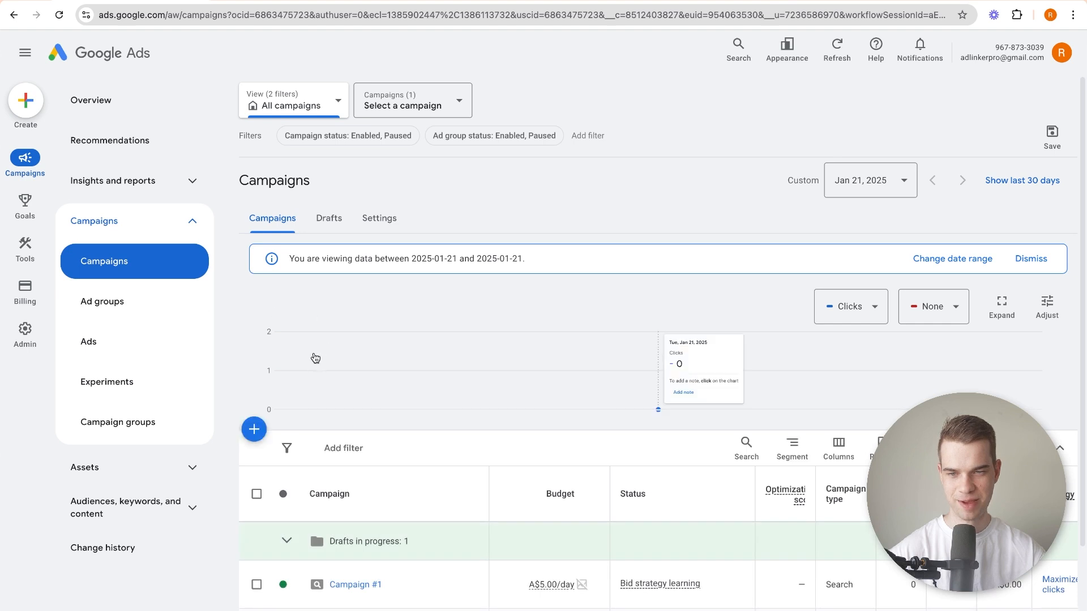
pyautogui.scroll(-2, 316, 358)
pyautogui.click(290, 458)
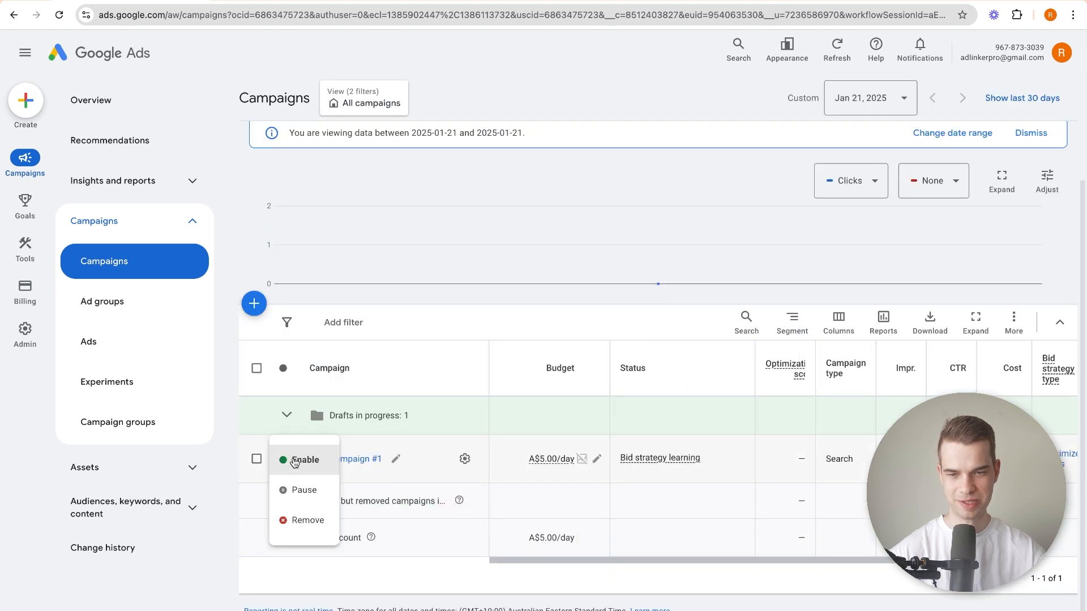
pyautogui.click(304, 489)
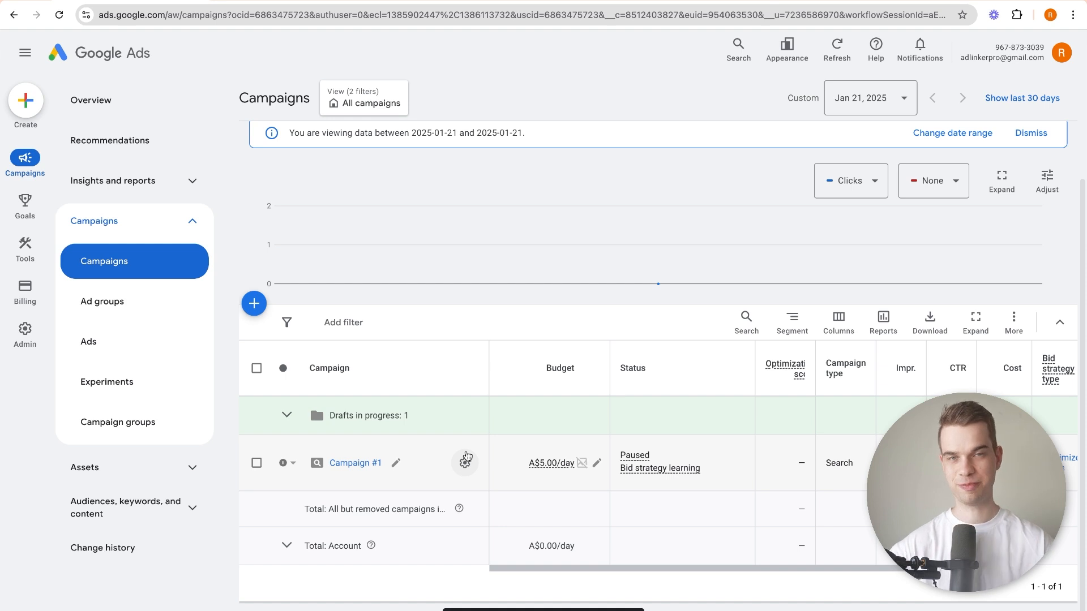
# Open the Keyword Planner from the account's planning tools.
pyautogui.scroll(2, 135, 220)
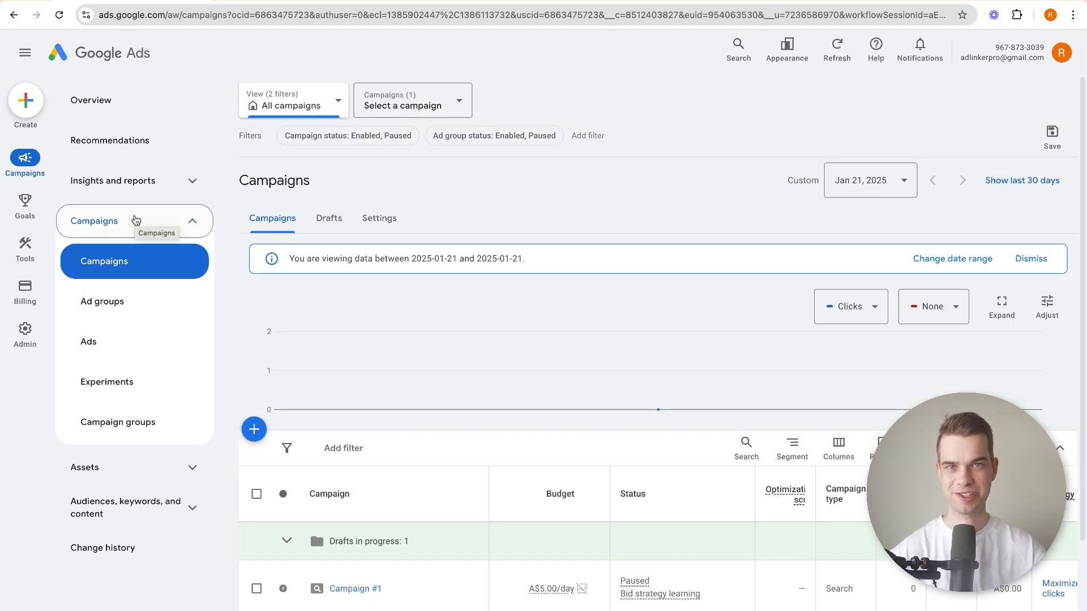
pyautogui.click(19, 253)
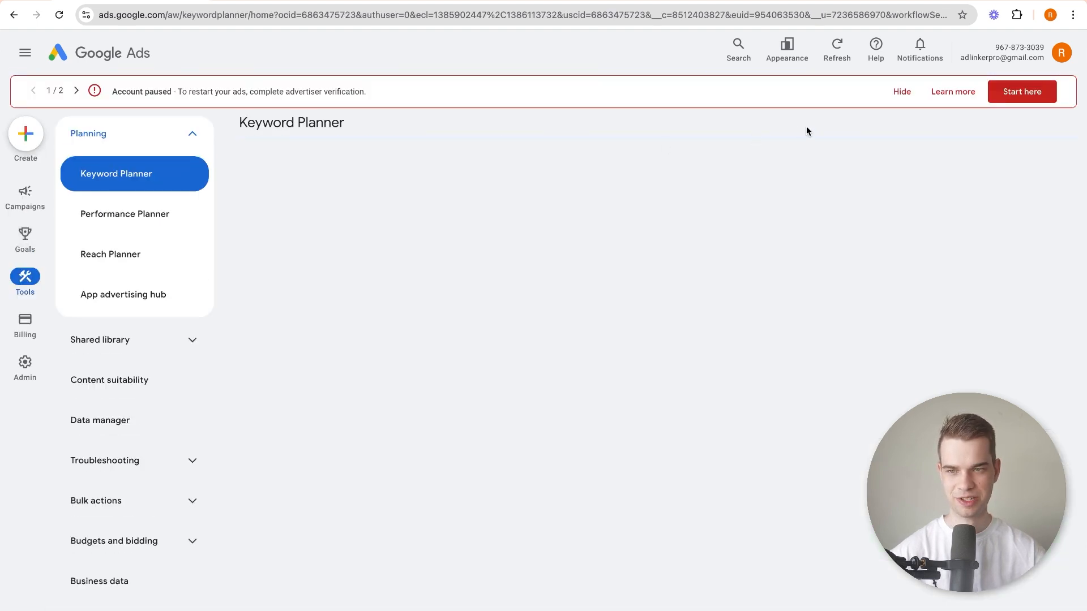
# Hide both account alert notices and start discovering new keywords from the Keyword Planner.
pyautogui.click(901, 91)
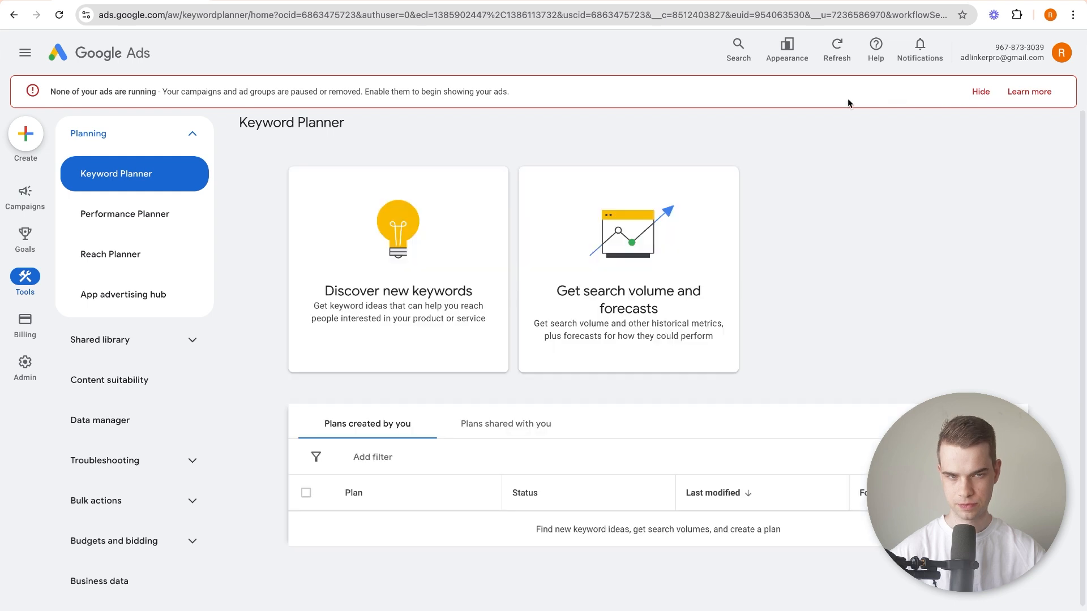
pyautogui.click(980, 92)
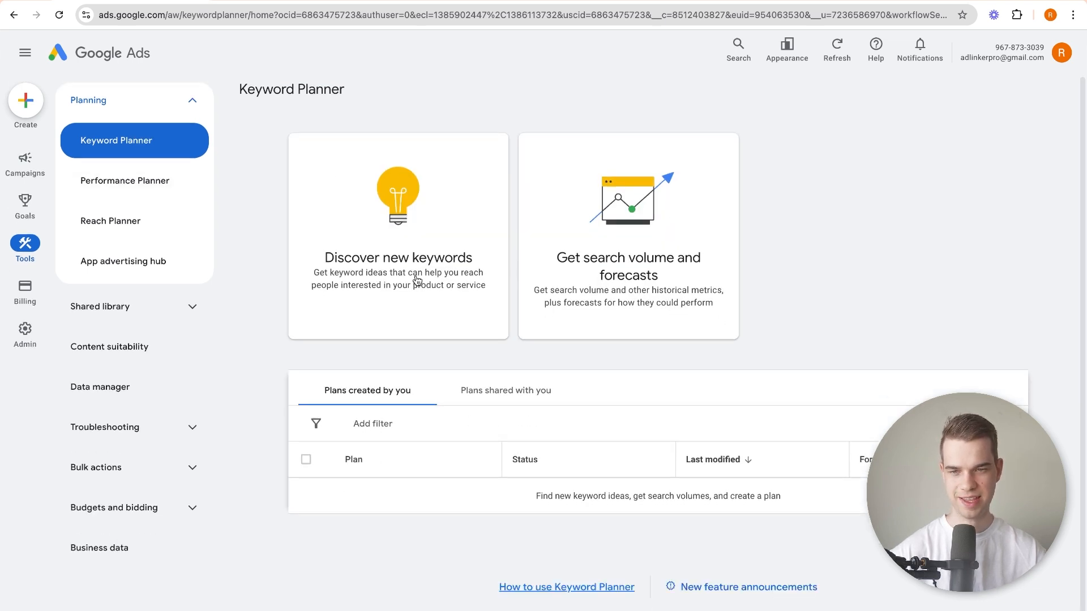
pyautogui.click(415, 279)
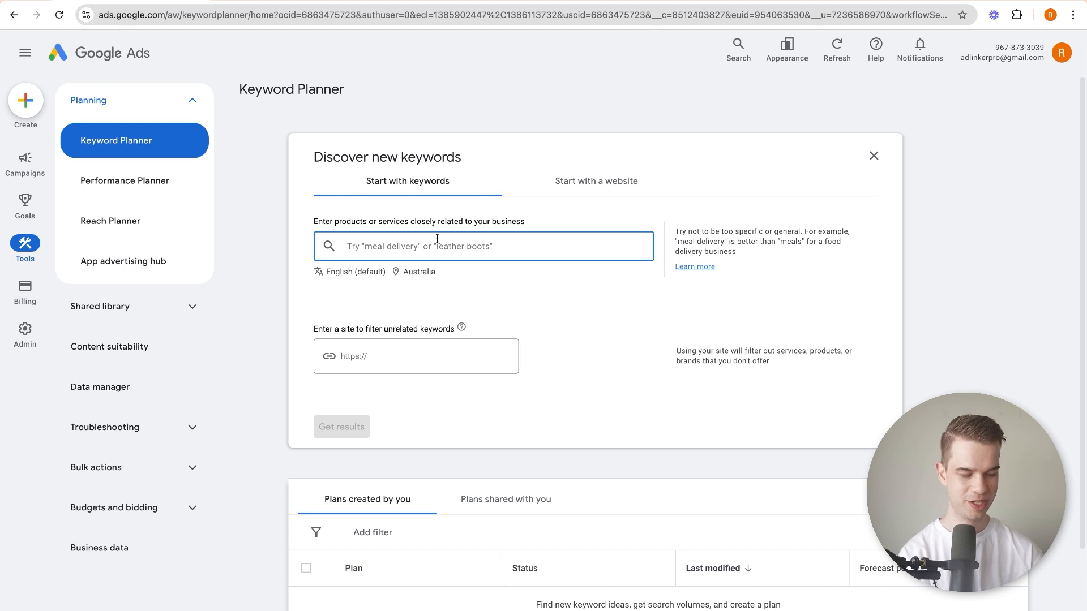
# Get keyword ideas for the terms "roofing near me", "roof replacement" and "roofing brisbane".
pyautogui.write('roofing near me')
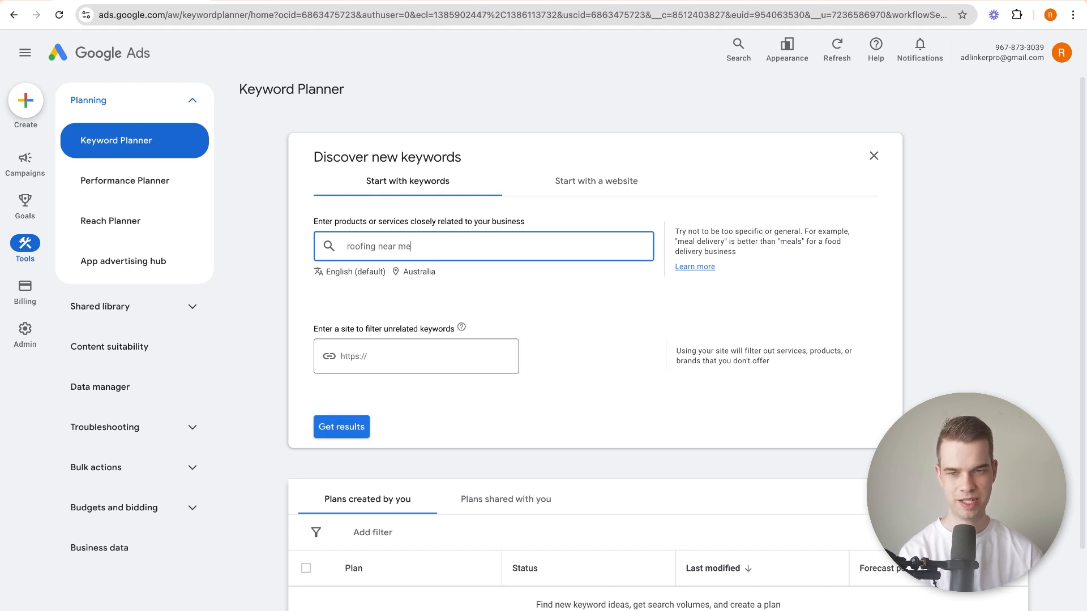
pyautogui.press('Return')
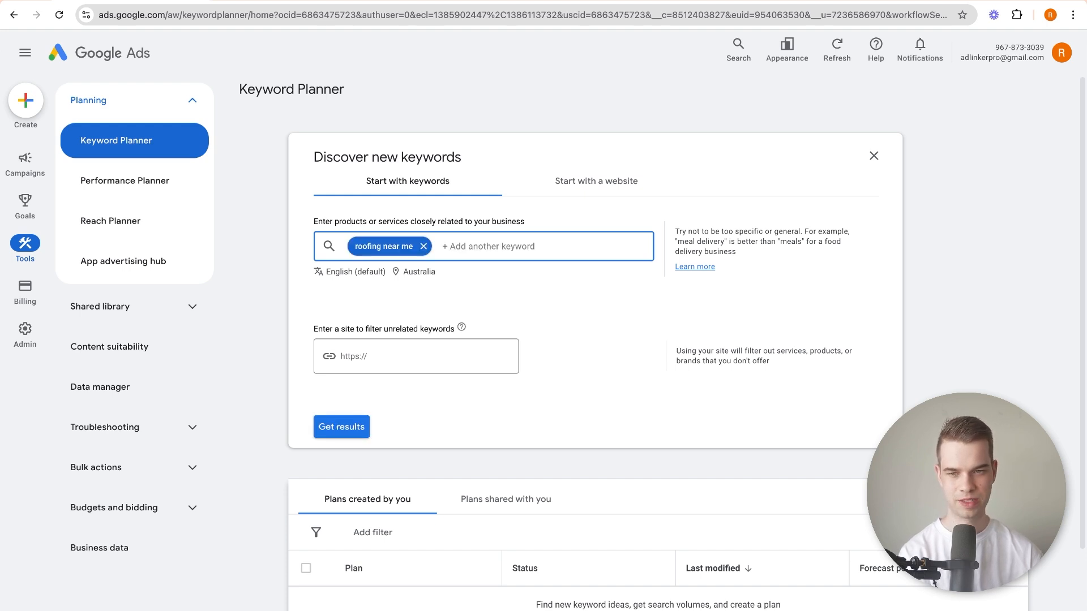
pyautogui.write('roof replacement')
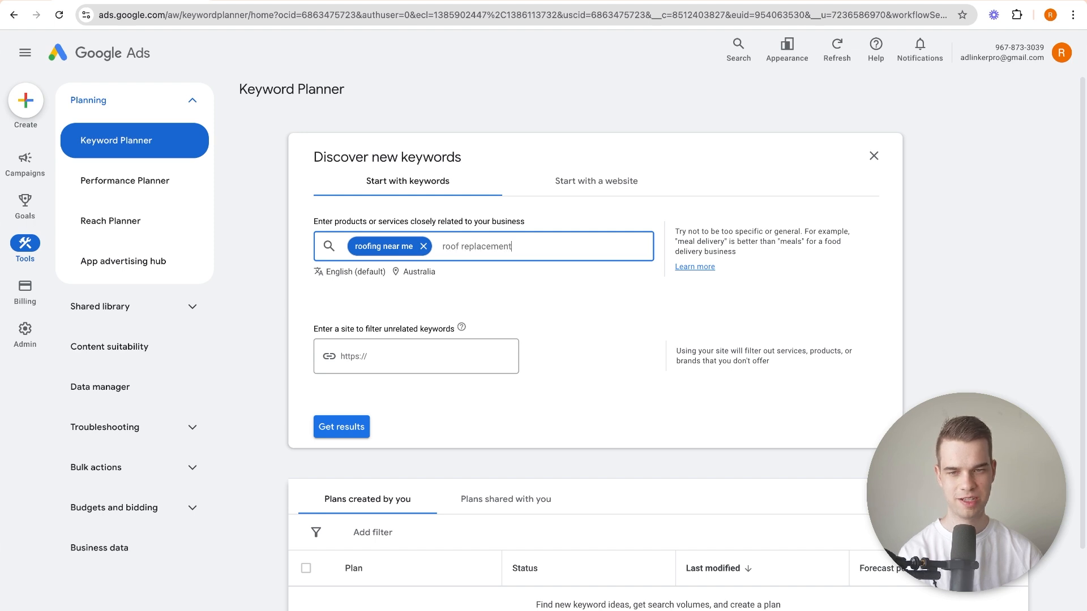
pyautogui.press('Return')
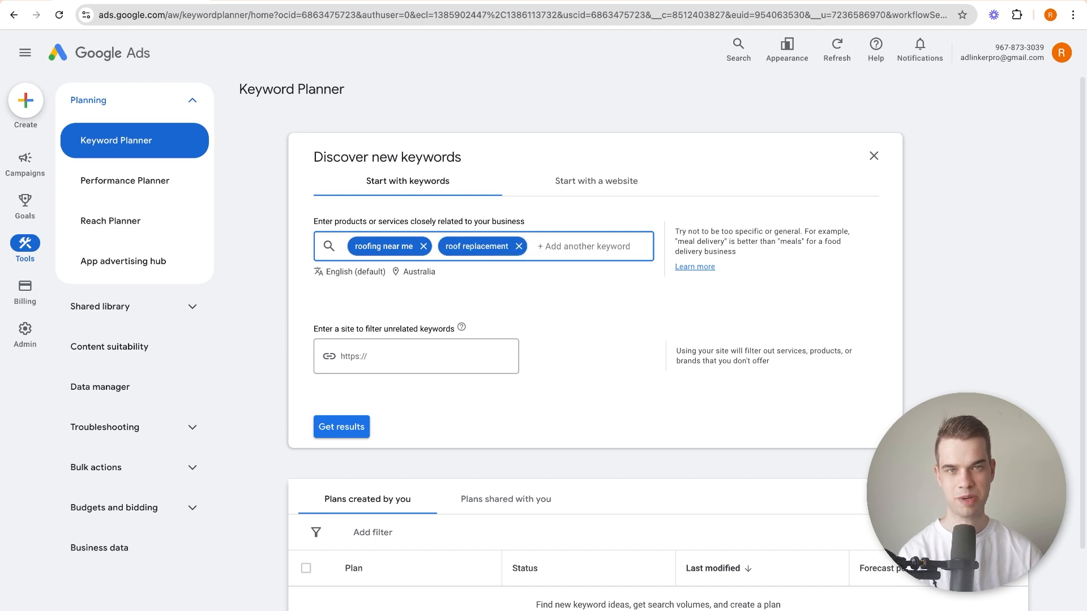
pyautogui.write('roofing brisbane')
pyautogui.press('Return')
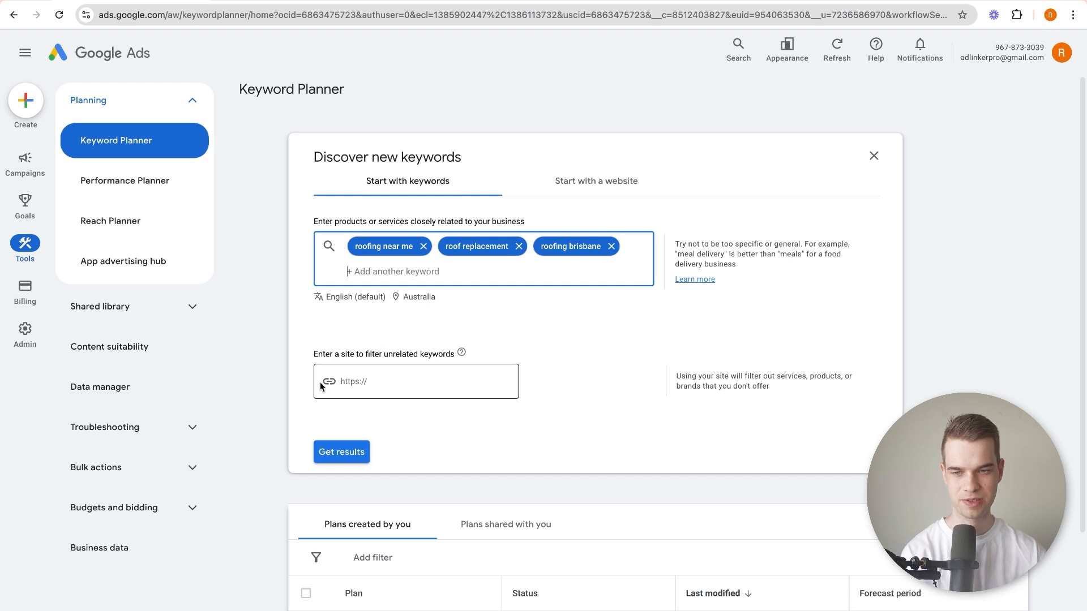
pyautogui.click(342, 451)
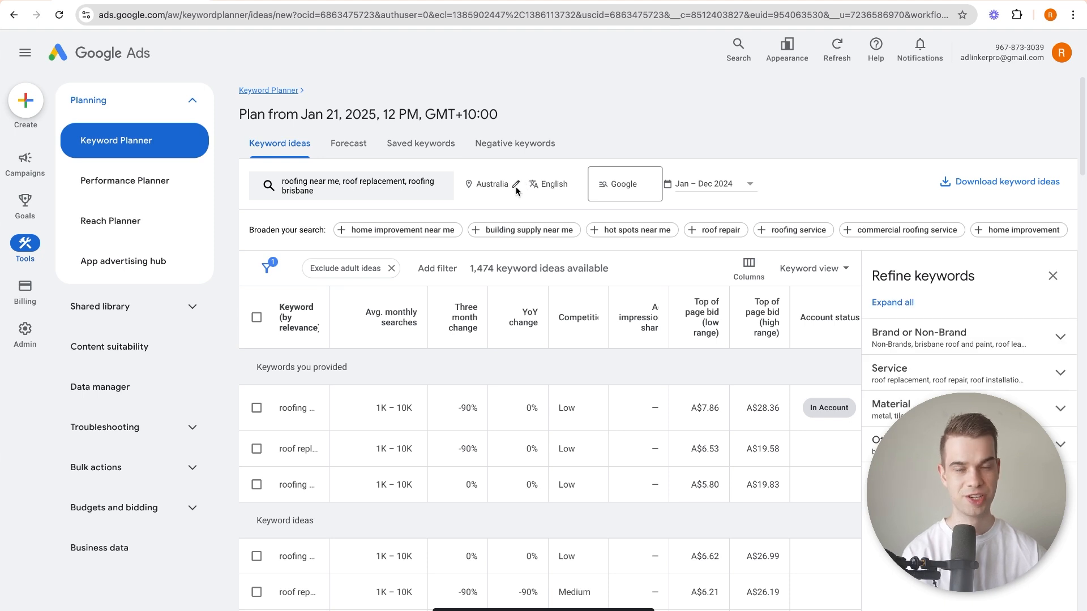
# Replace the Australia location of the keyword ideas with Brisbane, Queensland, Australia, and save it.
pyautogui.click(516, 191)
pyautogui.click(526, 298)
pyautogui.click(463, 225)
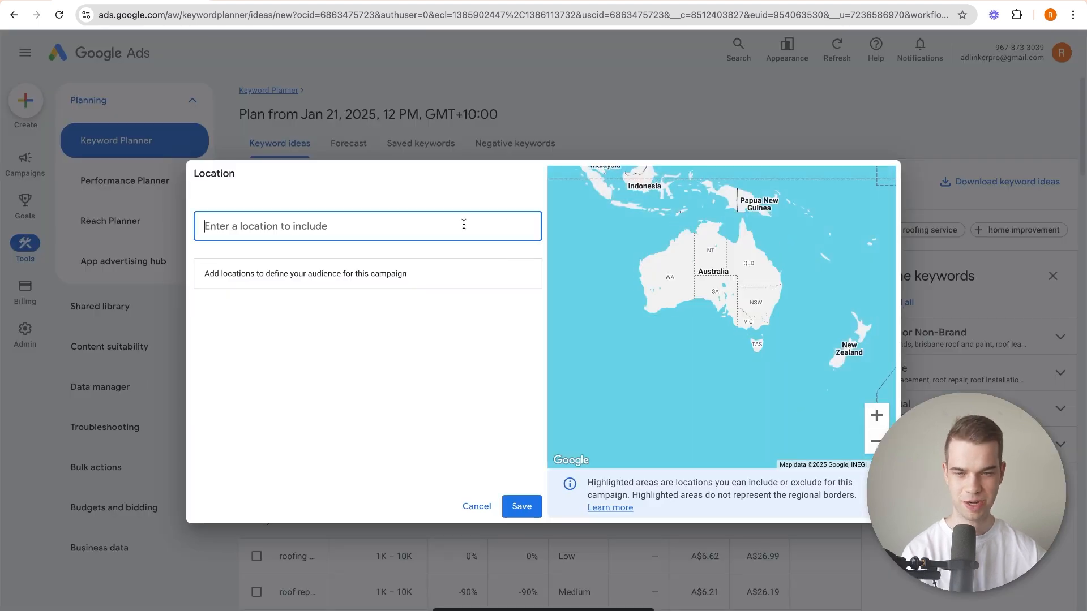
pyautogui.write('brisbane')
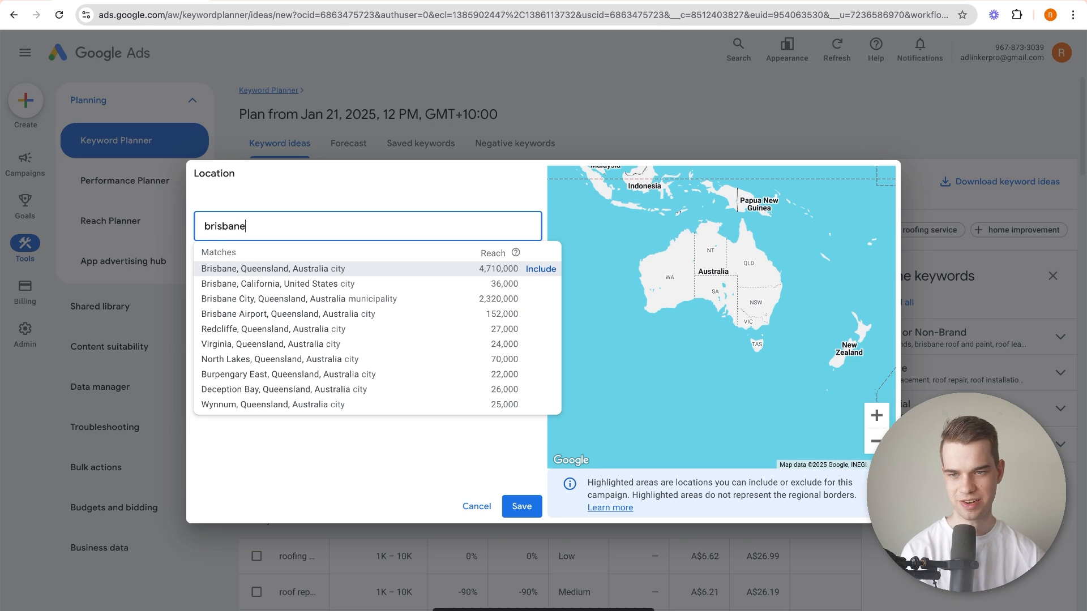
pyautogui.press('Return')
pyautogui.click(519, 505)
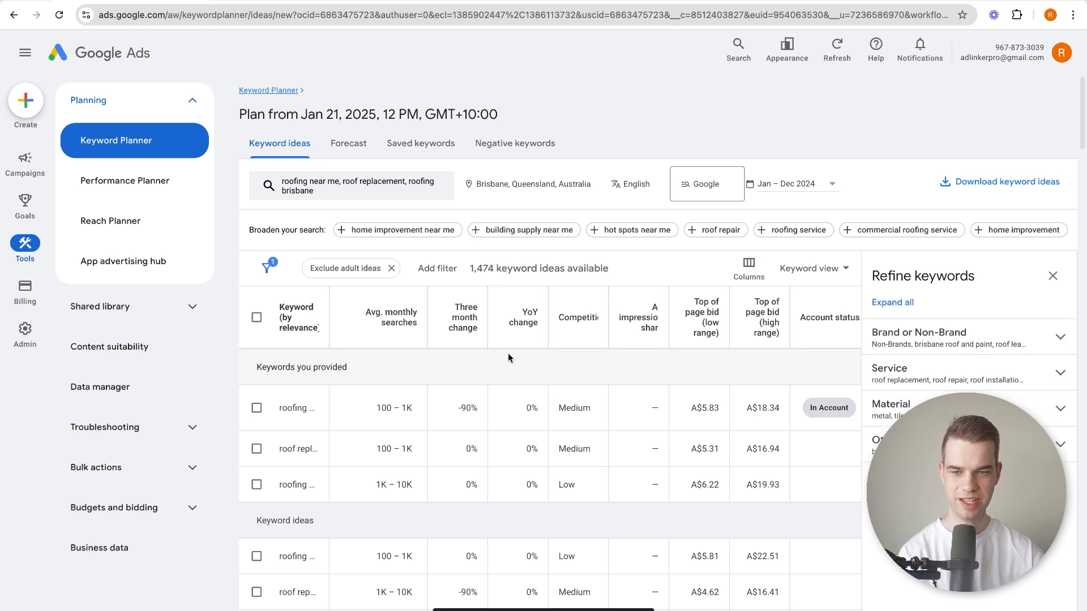
# Widen the Keyword and Avg. monthly searches columns so the full keywords can be read, and look through the keyword ideas.
pyautogui.moveTo(429, 321); pyautogui.dragTo(625, 324)
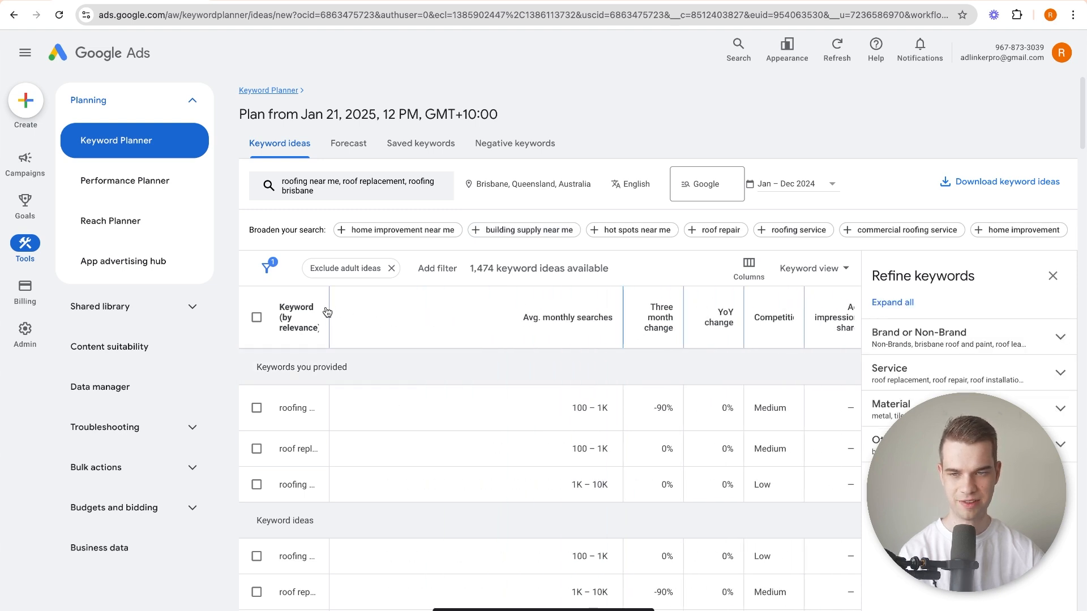
pyautogui.moveTo(328, 316); pyautogui.dragTo(461, 319)
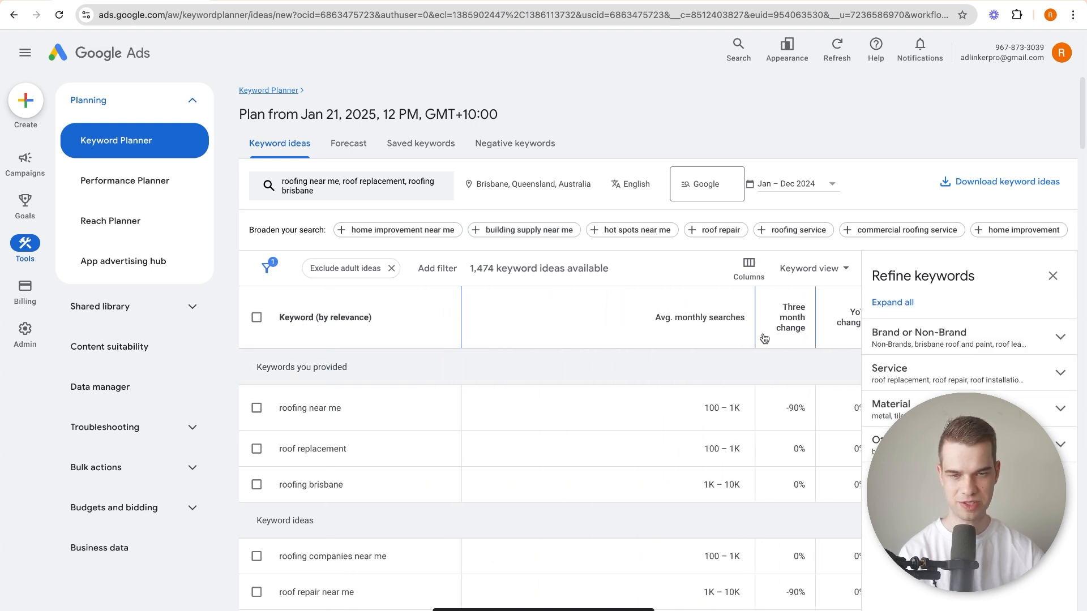
pyautogui.moveTo(755, 326); pyautogui.dragTo(636, 325)
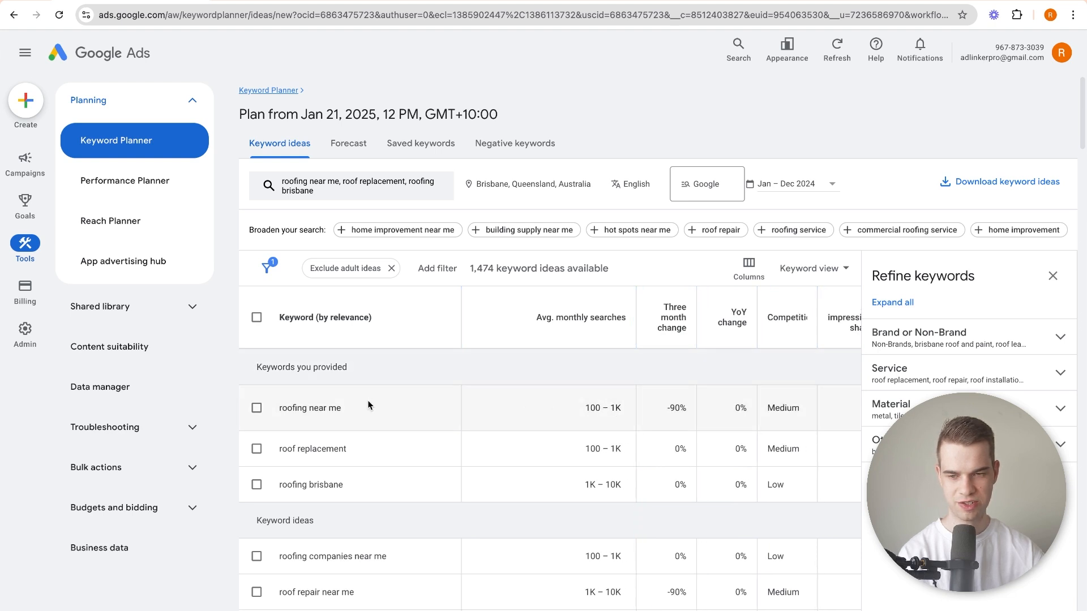
pyautogui.doubleClick(315, 408)
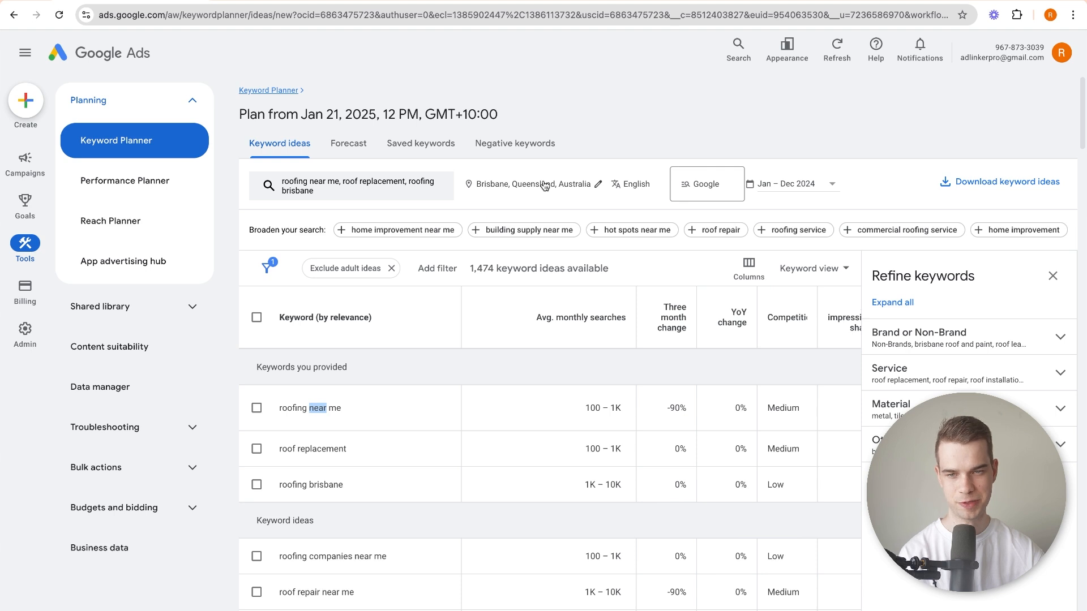
pyautogui.click(427, 419)
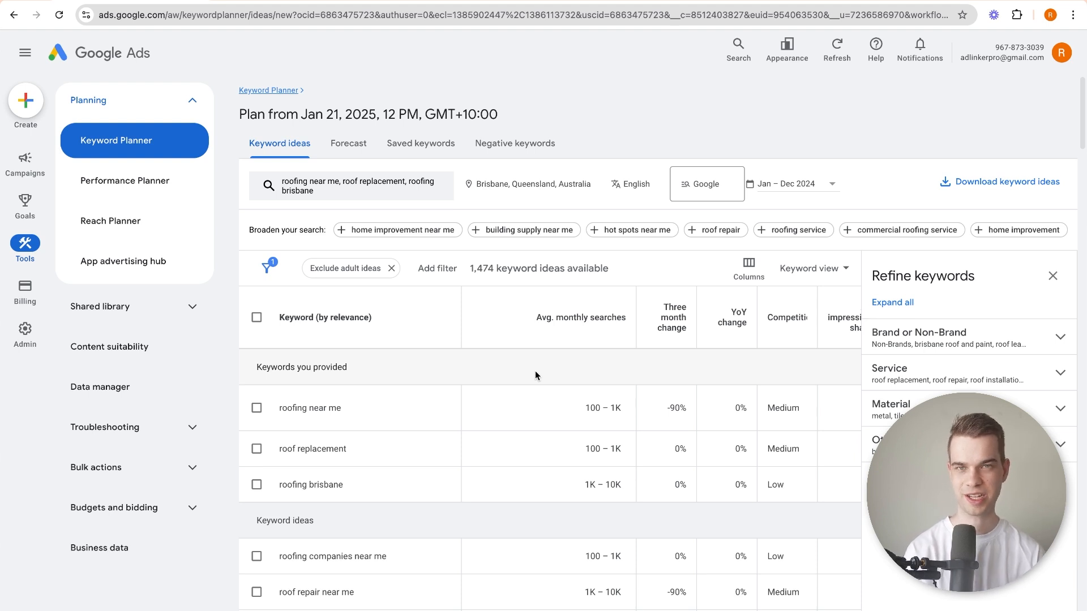
pyautogui.scroll(-3, 535, 371)
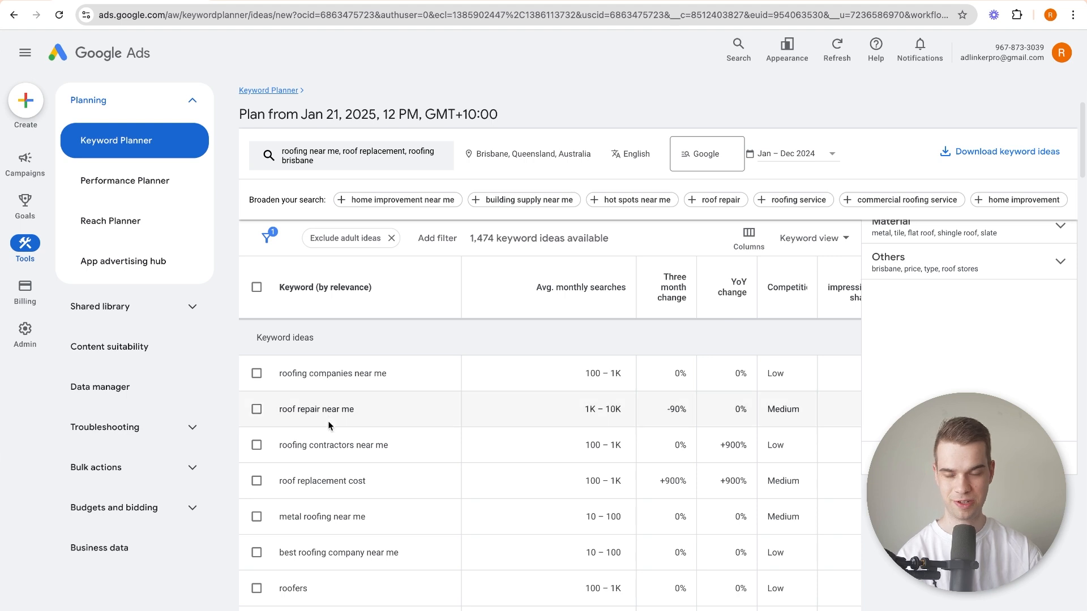
pyautogui.scroll(3, 327, 416)
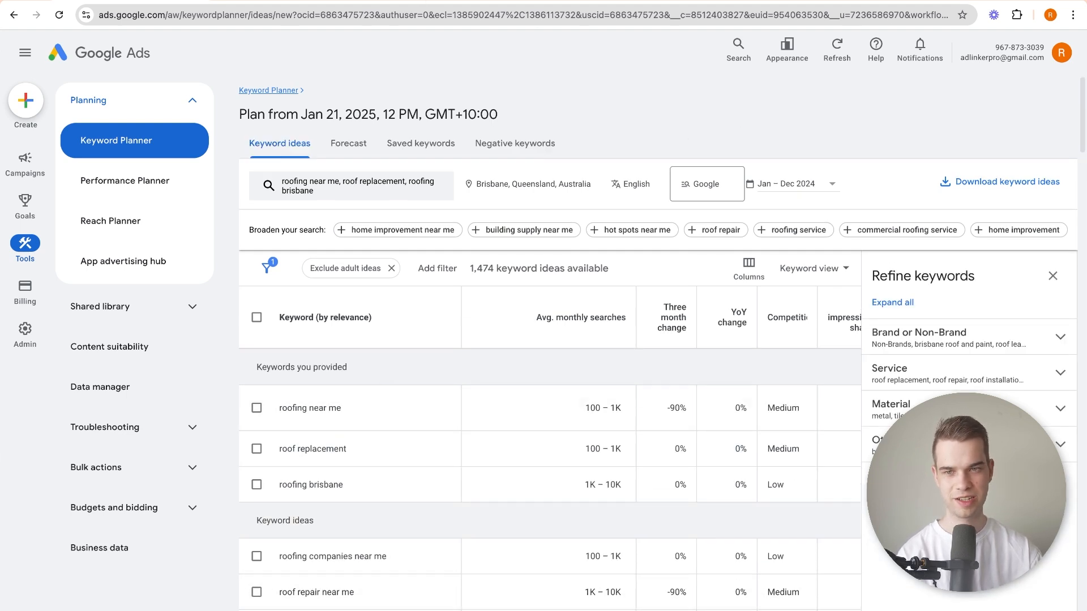
# Create a blank Google Sheets spreadsheet in a new browser tab and name it "ABC Roofing - Keyword Research".
pyautogui.hotkey('ctrl', 't')
pyautogui.click(1034, 51)
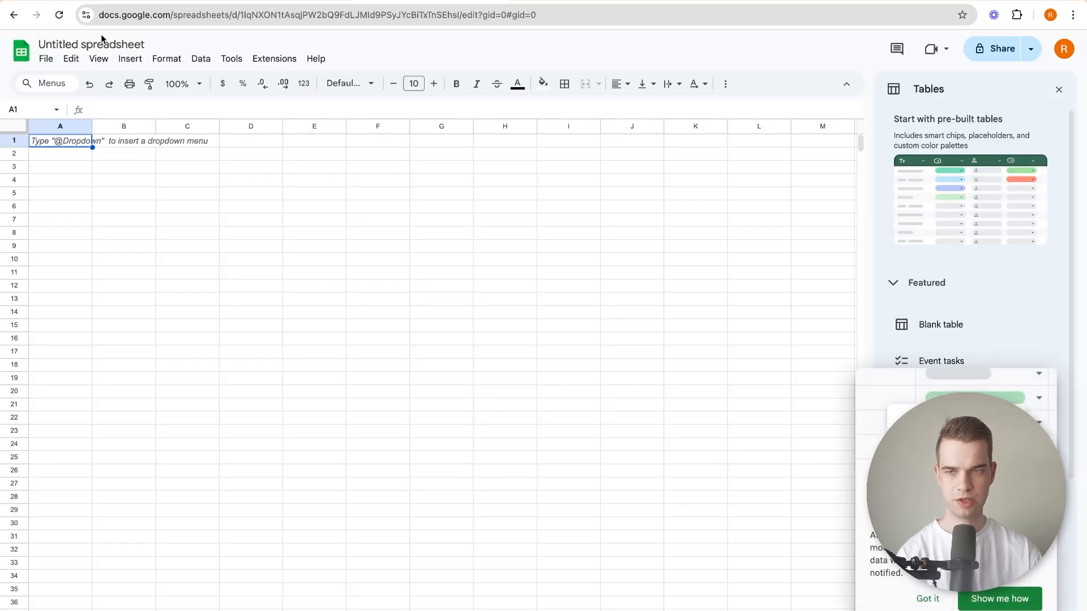
pyautogui.click(101, 37)
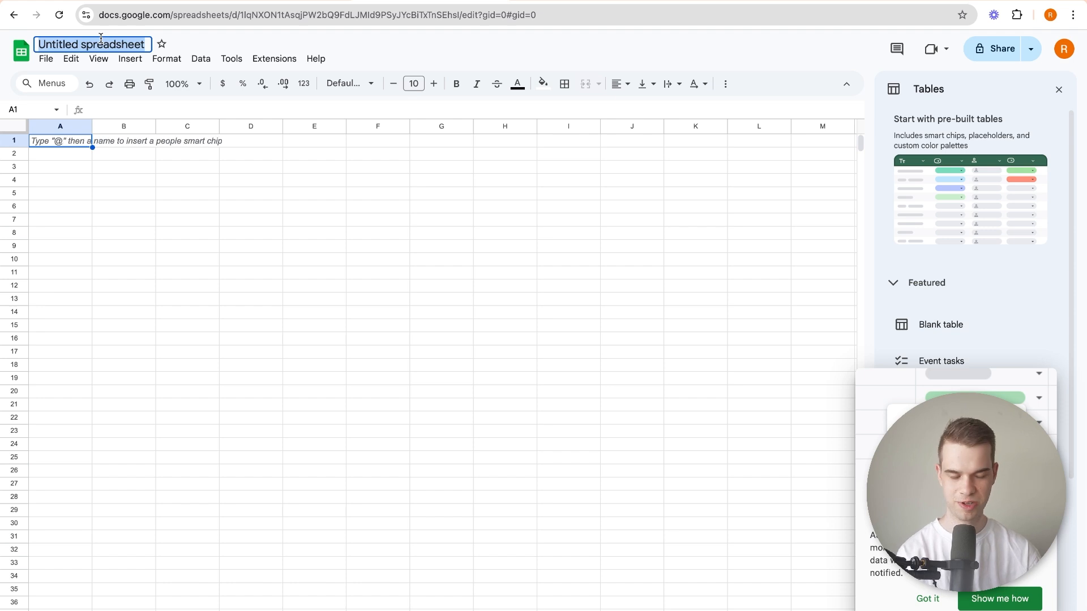
pyautogui.write('ABC R')
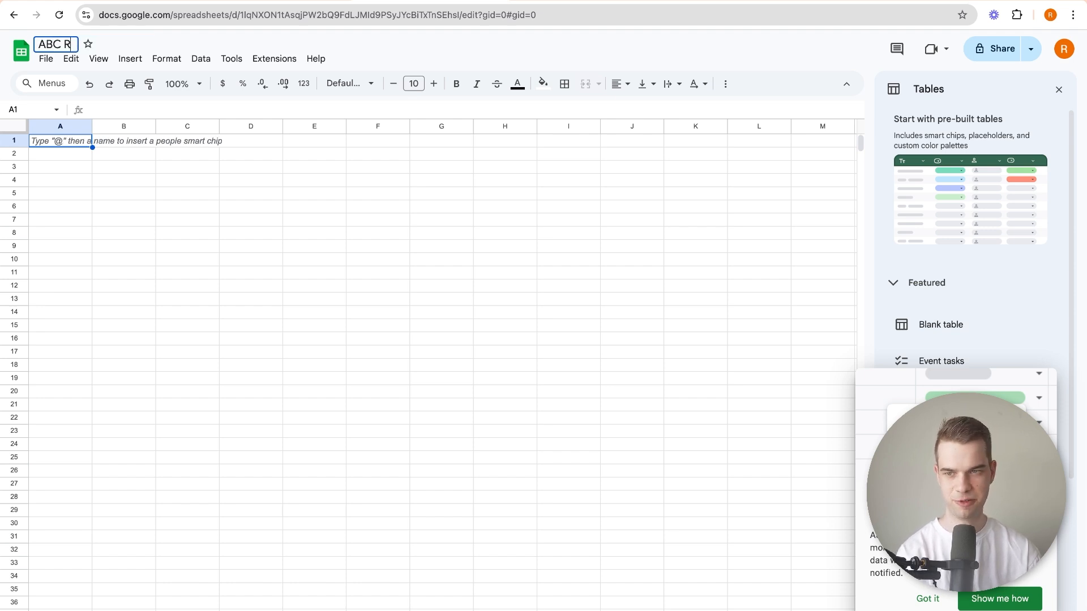
pyautogui.write('oofing - Keywr')
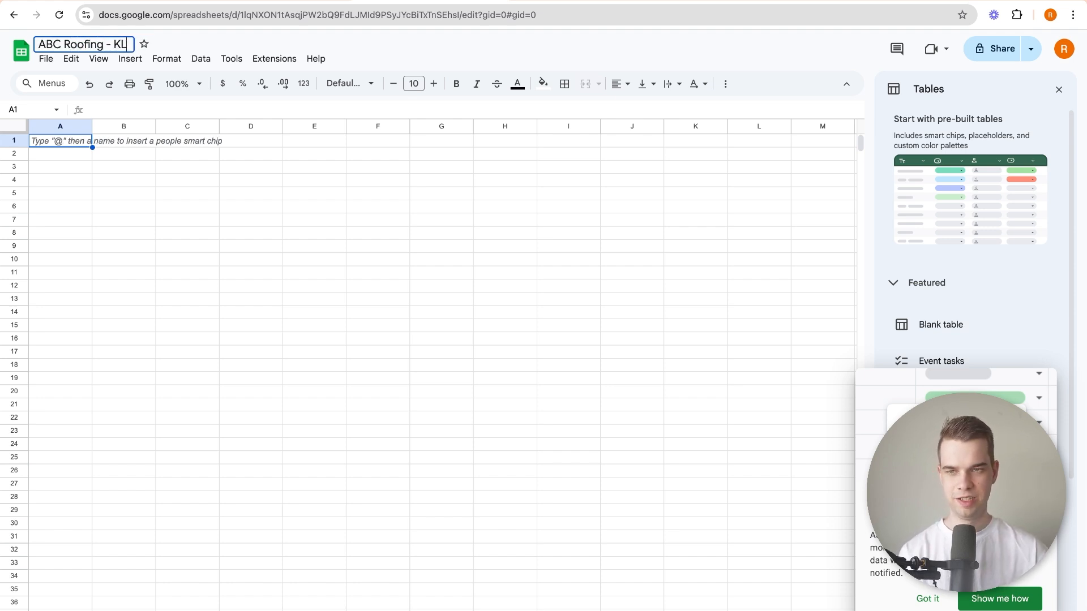
pyautogui.press('BackSpace')
pyautogui.write('ord ')
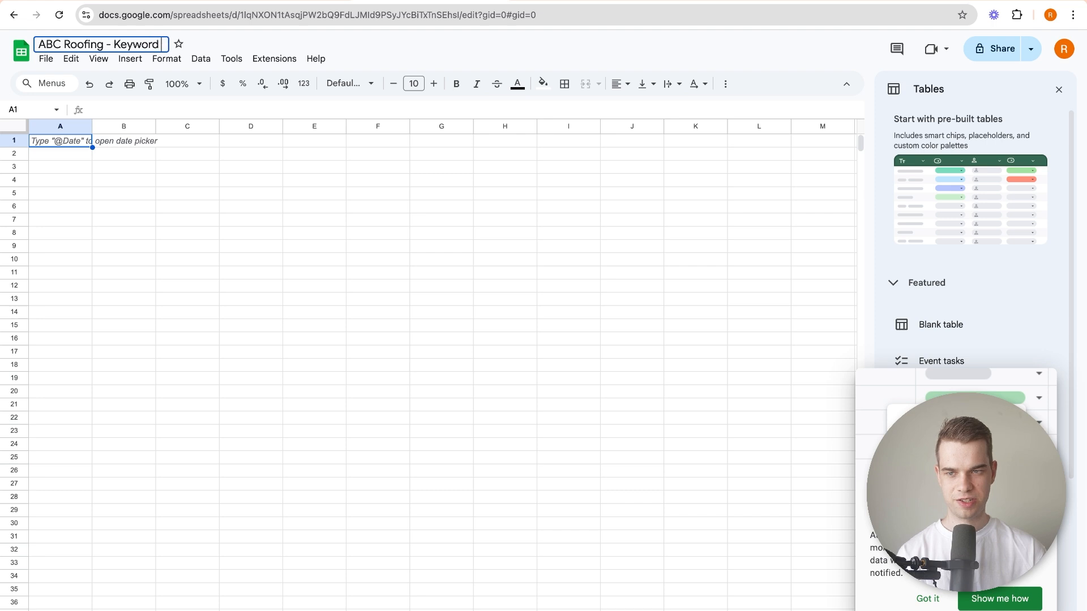
pyautogui.write('Research')
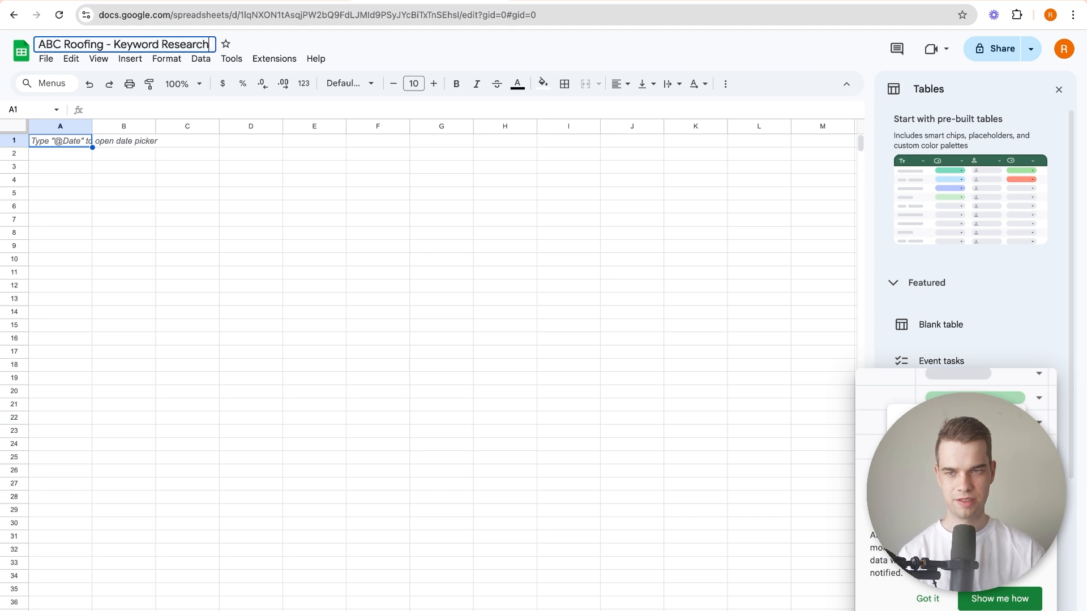
pyautogui.press('Return')
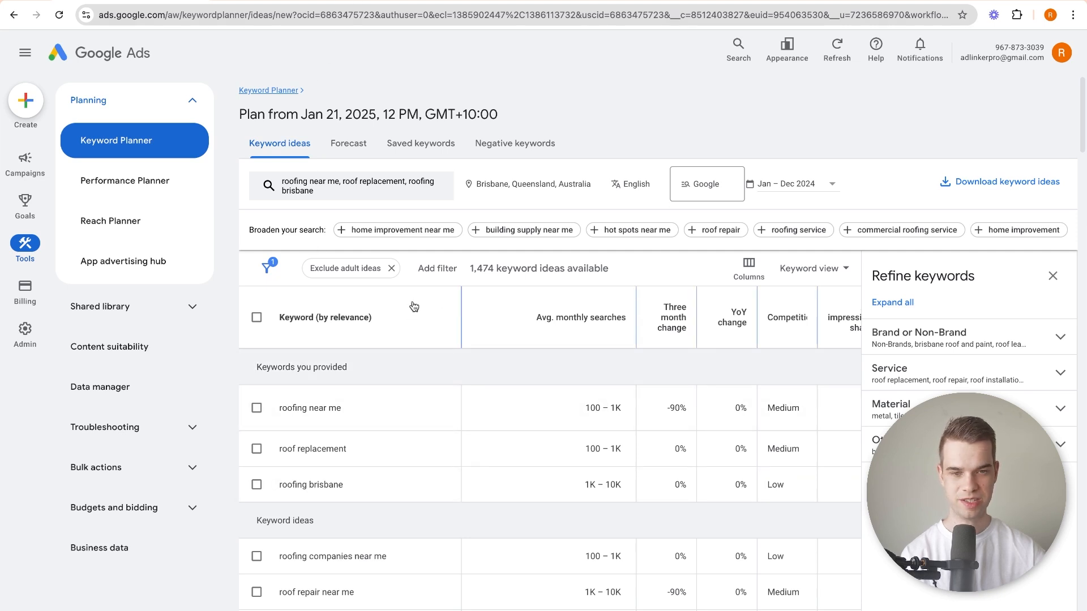
# Return to the Google Ads keyword ideas and expand the Brand or Non-Brand group of the keyword refinements.
pyautogui.click(916, 331)
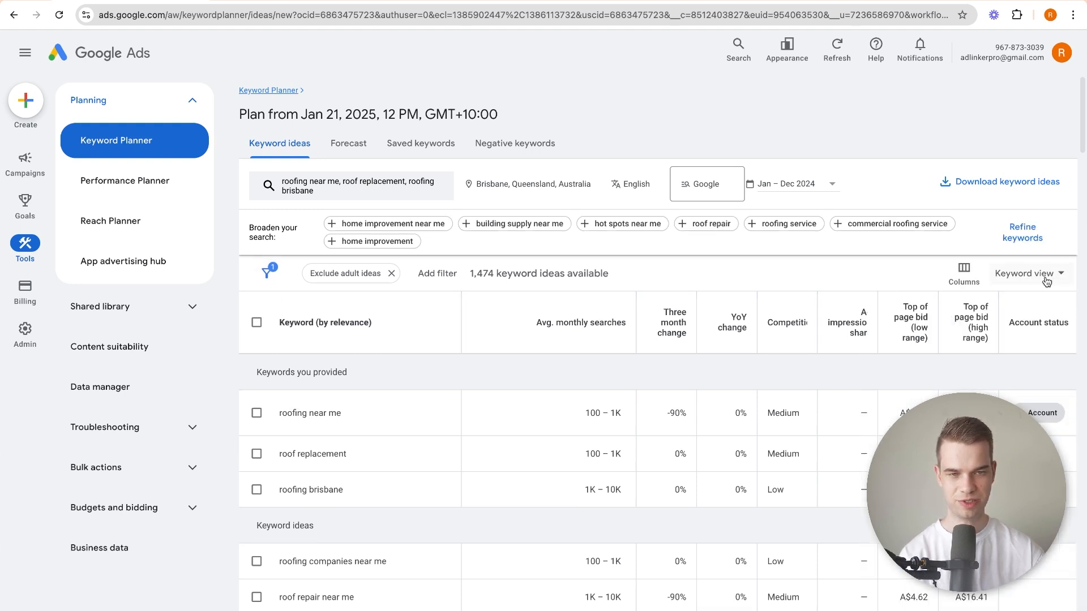
pyautogui.click(1021, 233)
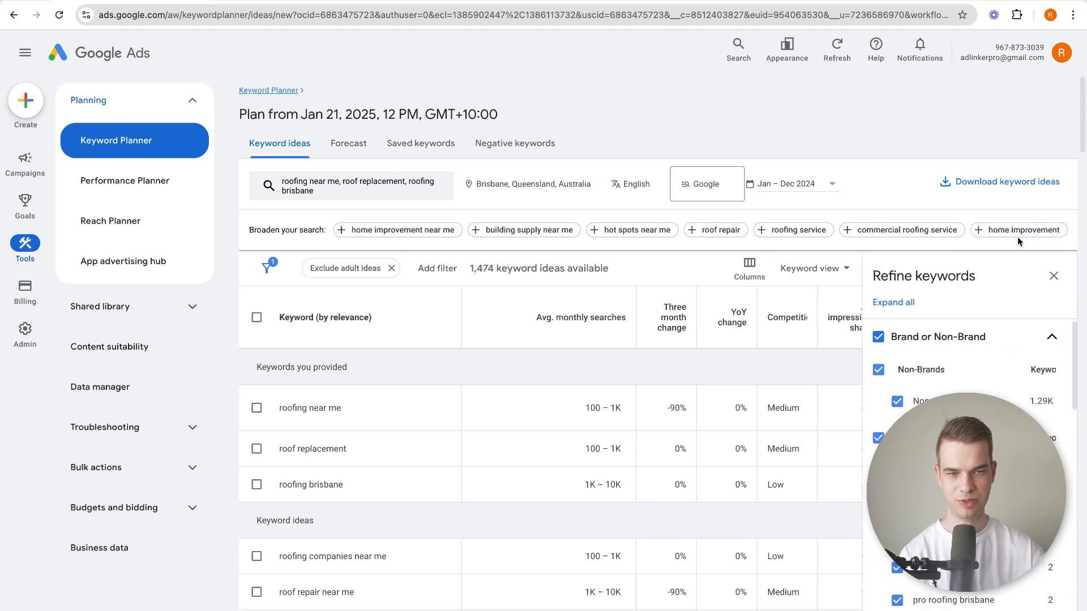
pyautogui.click(1054, 277)
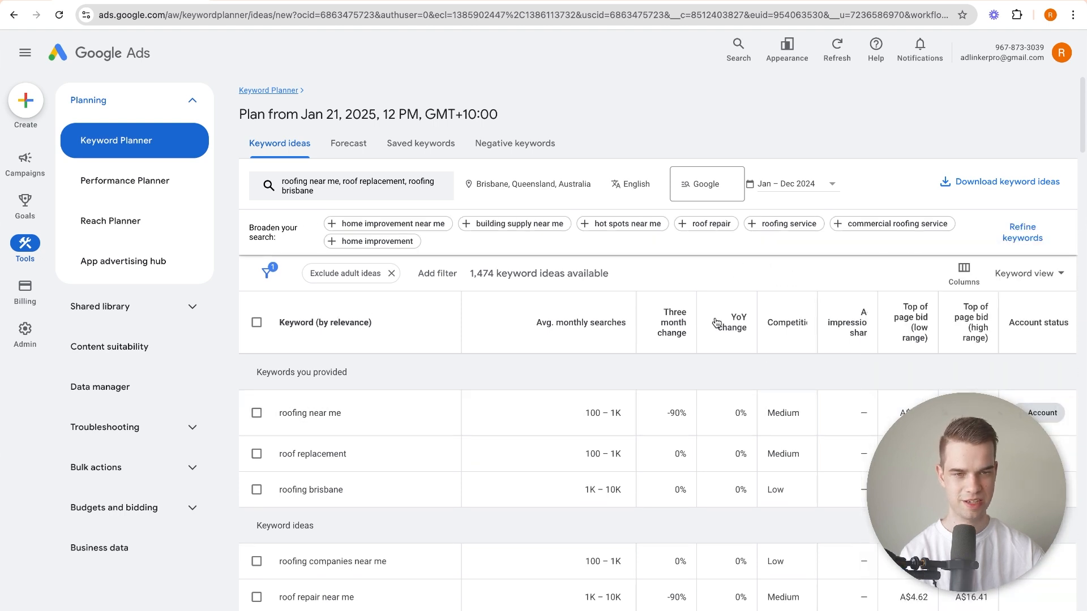
pyautogui.click(1022, 234)
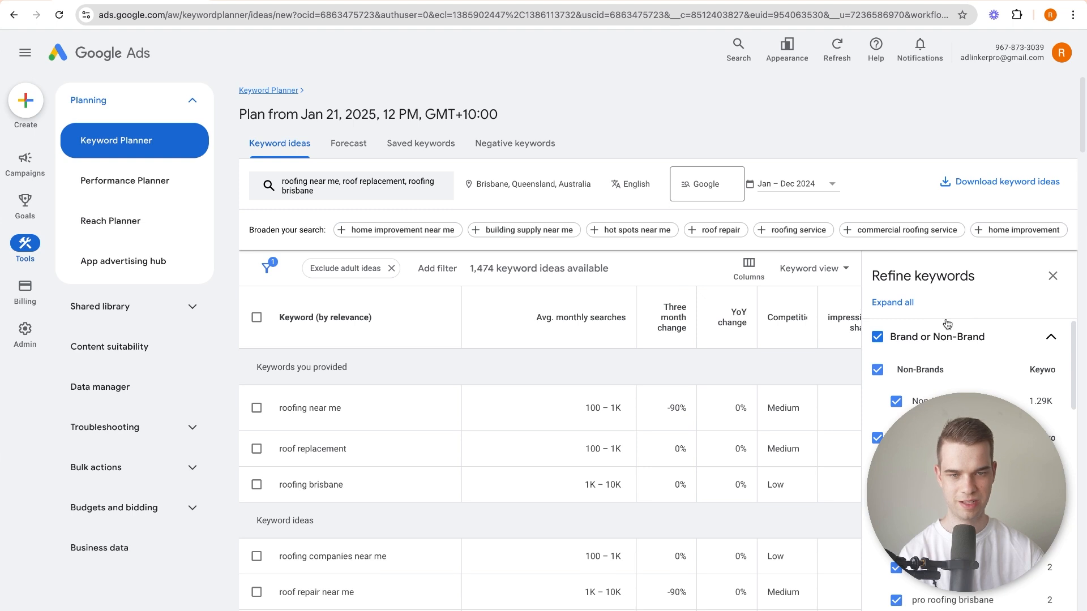
# Exclude brisbane roof and paint, roof leak detection and big easy roofing from the Roofer brands of the keyword ideas.
pyautogui.scroll(-1, 949, 328)
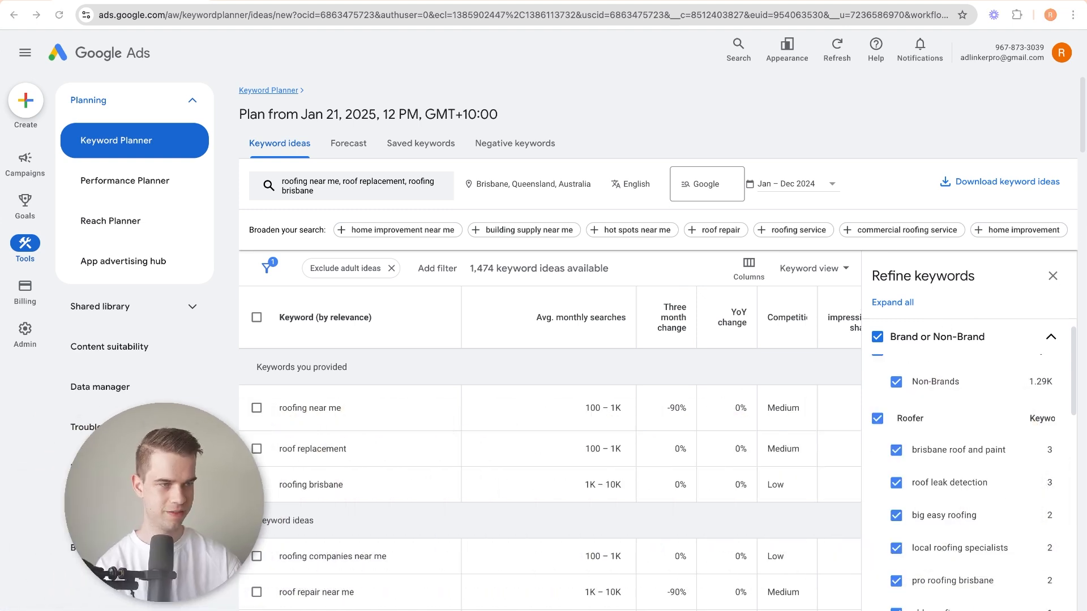
pyautogui.scroll(1, 964, 340)
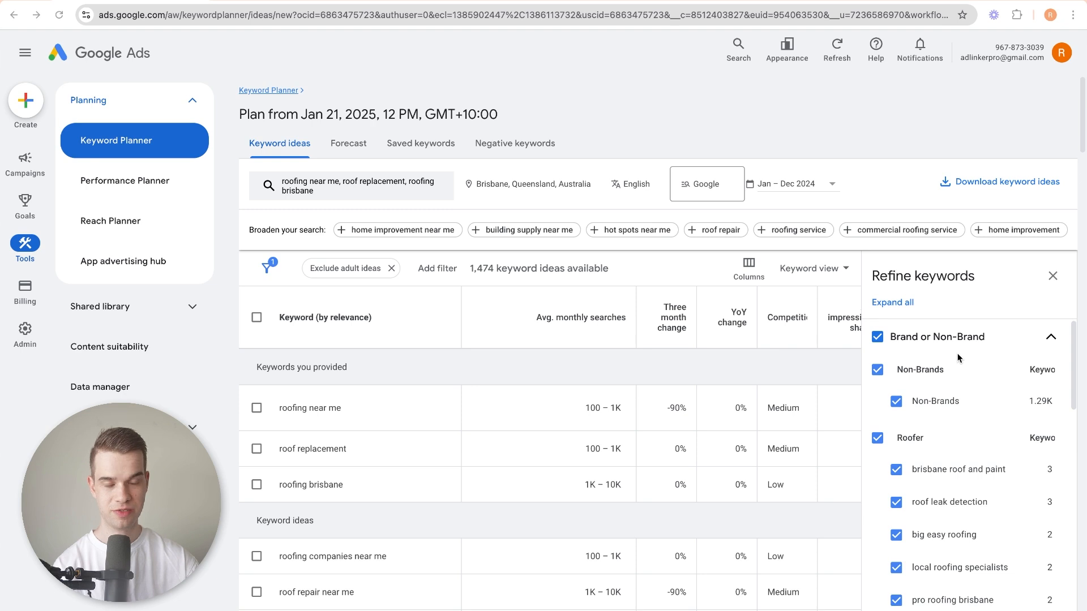
pyautogui.scroll(-3, 931, 395)
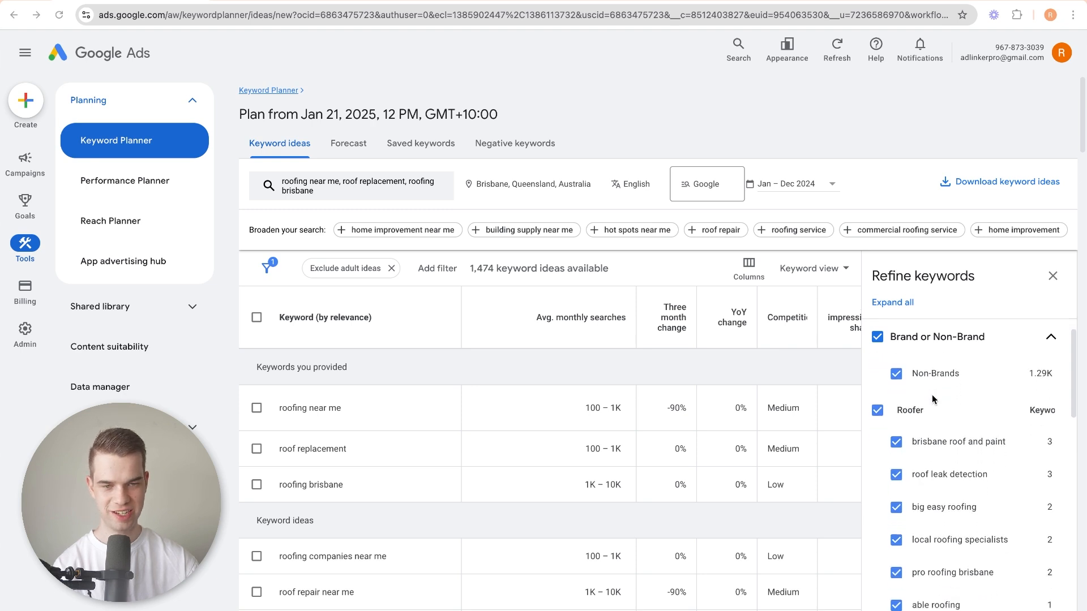
pyautogui.scroll(1, 930, 415)
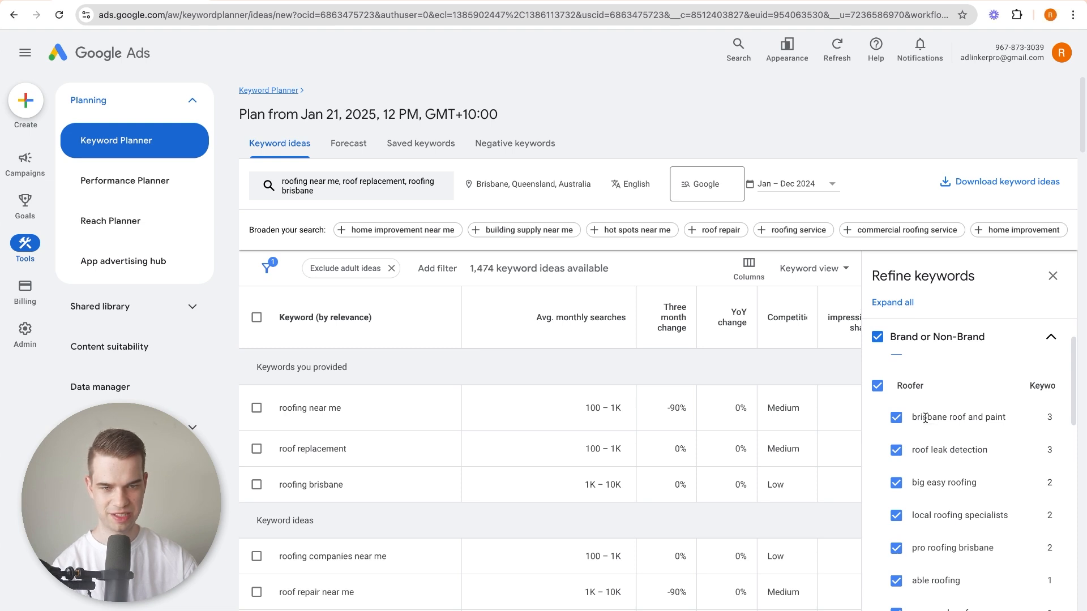
pyautogui.click(897, 418)
pyautogui.click(896, 450)
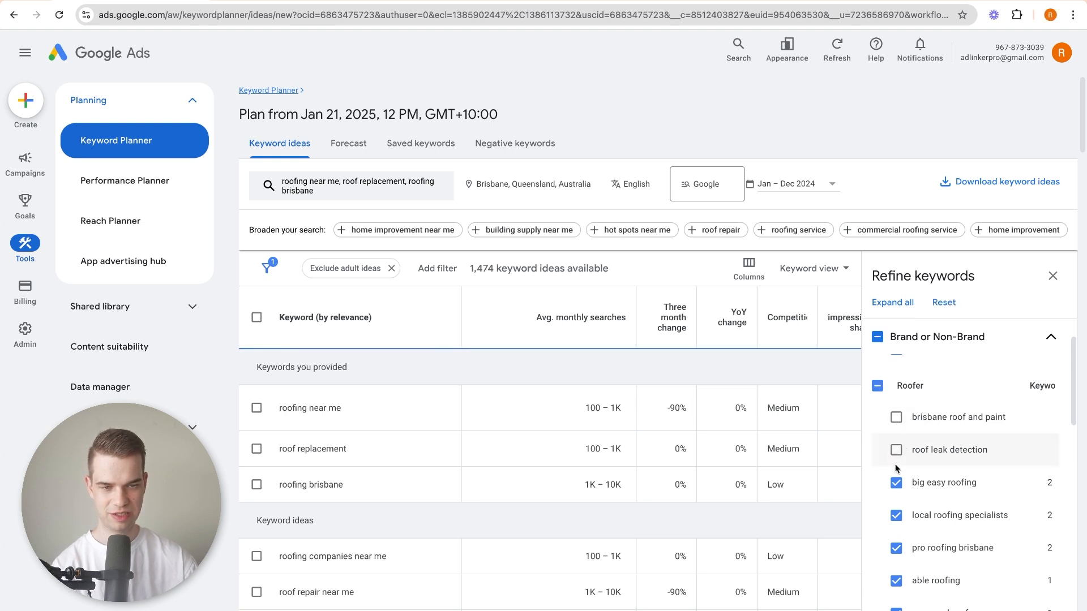
pyautogui.click(896, 483)
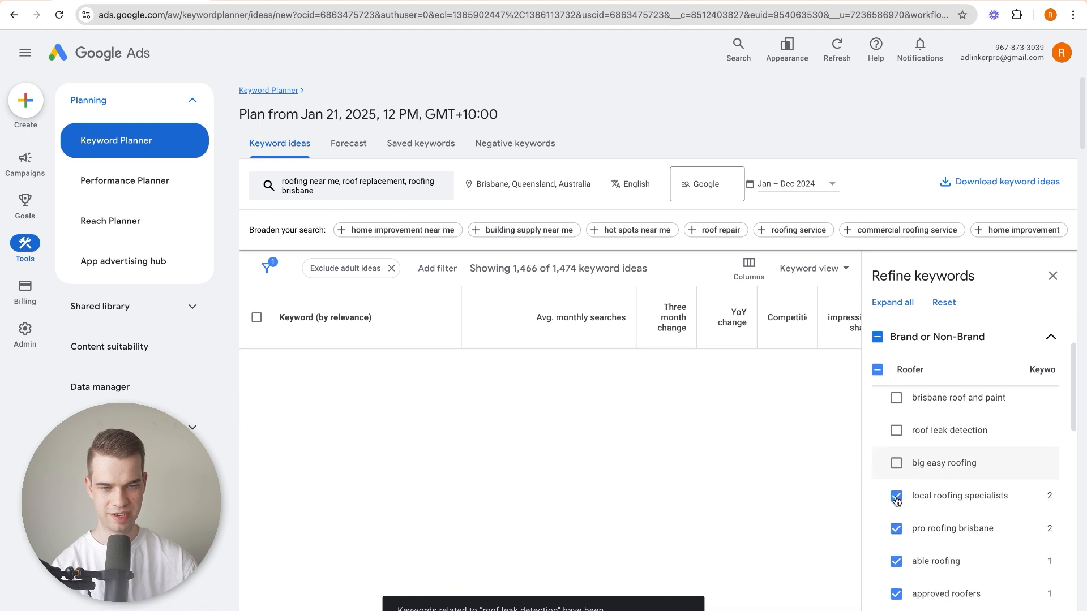
# Exclude pro roofing brisbane, able roofing, approved roofers and bone dry roofing from the Roofer brands.
pyautogui.scroll(-1, 896, 498)
pyautogui.click(896, 504)
pyautogui.click(895, 536)
pyautogui.scroll(-2, 893, 509)
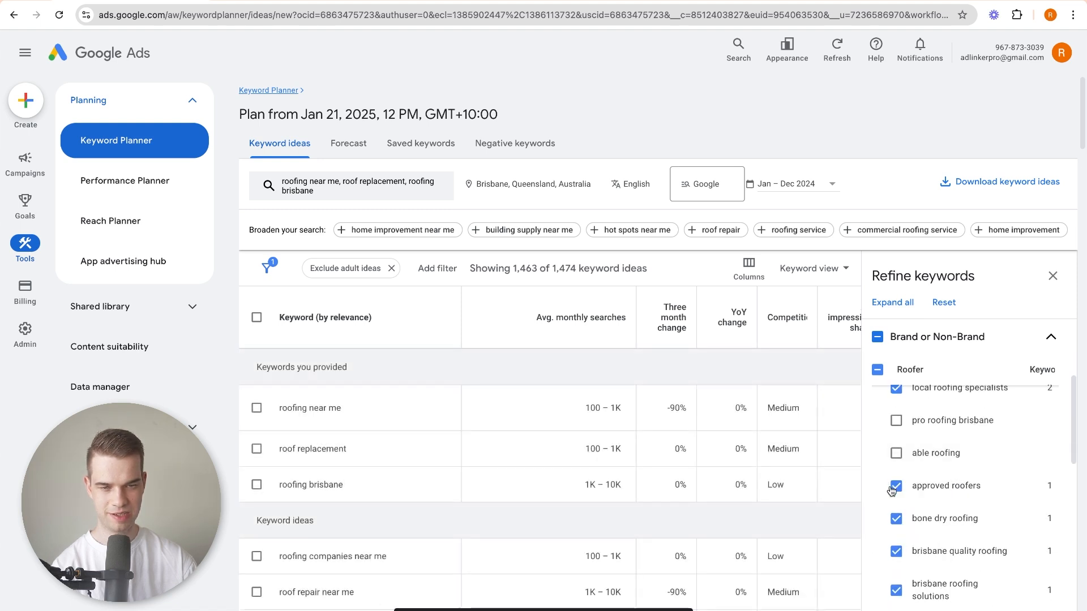
pyautogui.click(895, 487)
pyautogui.click(896, 519)
pyautogui.scroll(-1, 896, 518)
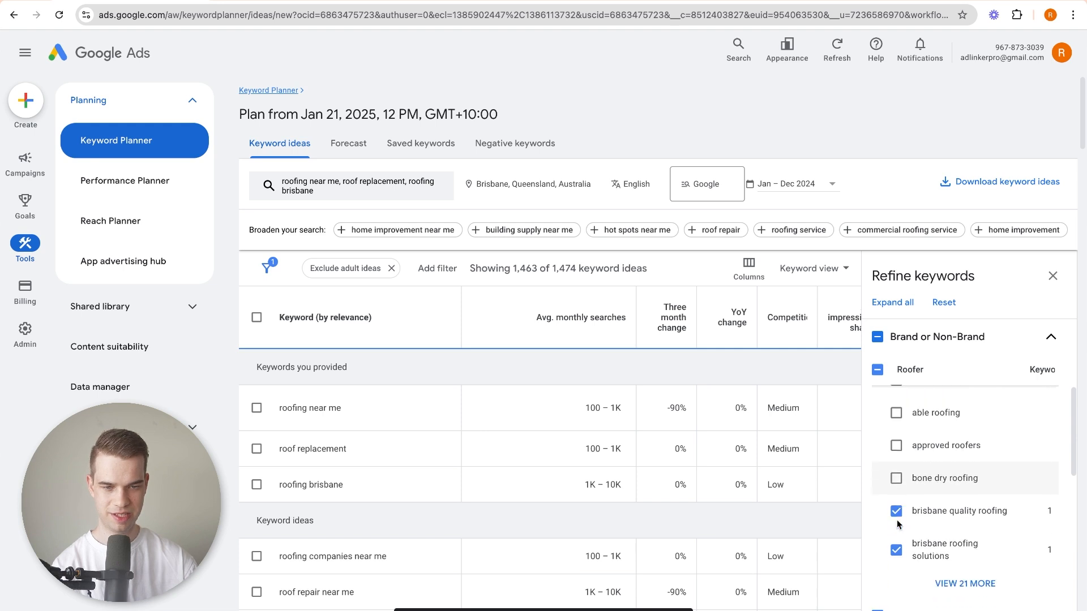
# Exclude brisbane quality roofing and brisbane roofing solutions, and show the remaining Roofer brands to exclude more of them.
pyautogui.click(896, 513)
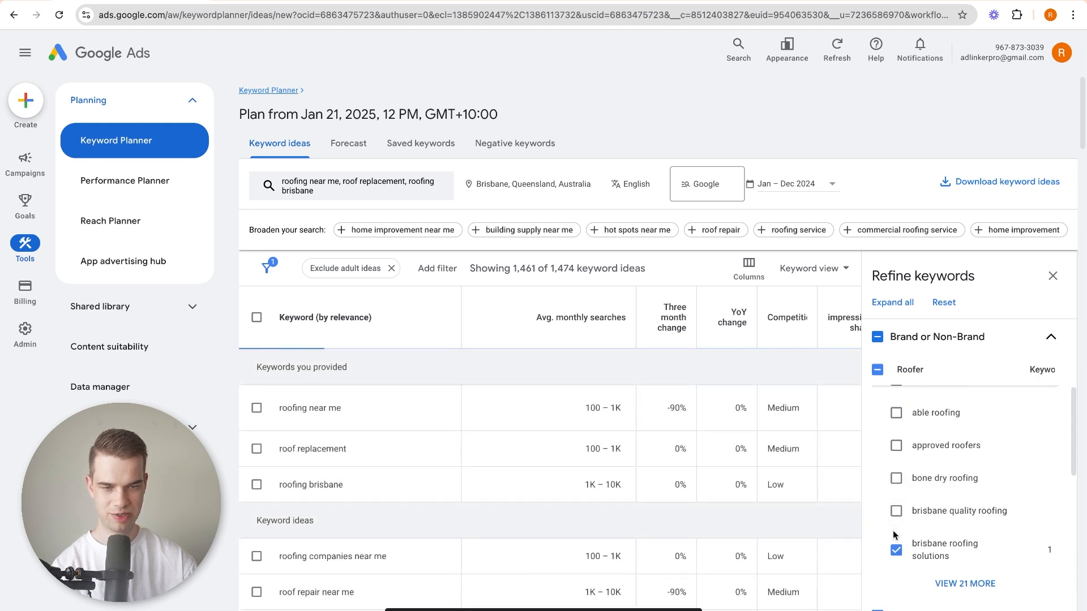
pyautogui.scroll(-1, 894, 532)
pyautogui.click(895, 526)
pyautogui.scroll(-3, 926, 519)
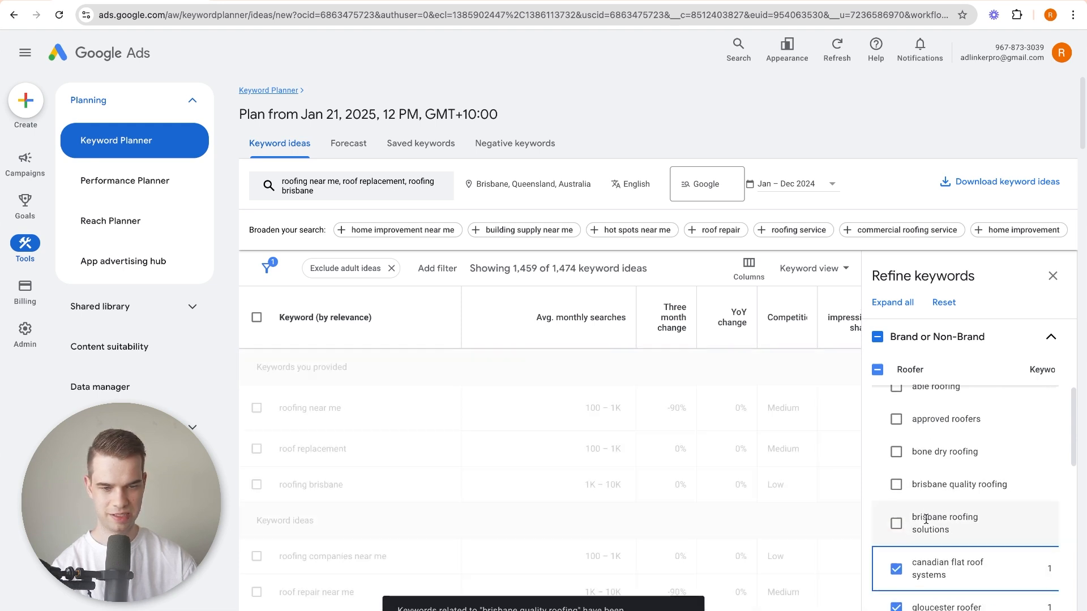
pyautogui.scroll(-5, 926, 517)
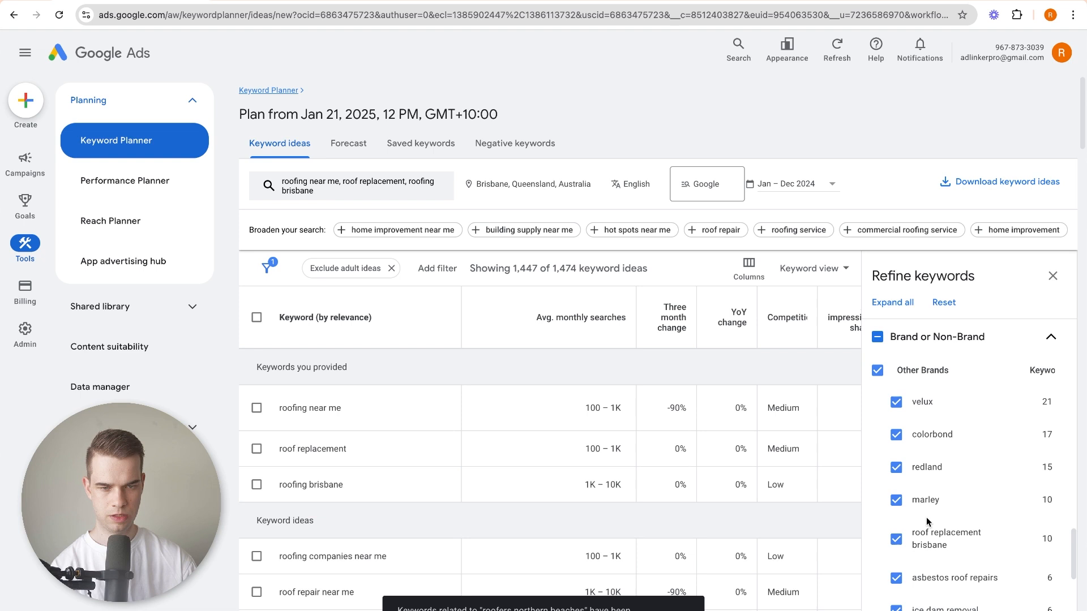
# Exclude the entire Roofer brand group from the keyword ideas and check its full list of entries.
pyautogui.scroll(4, 926, 517)
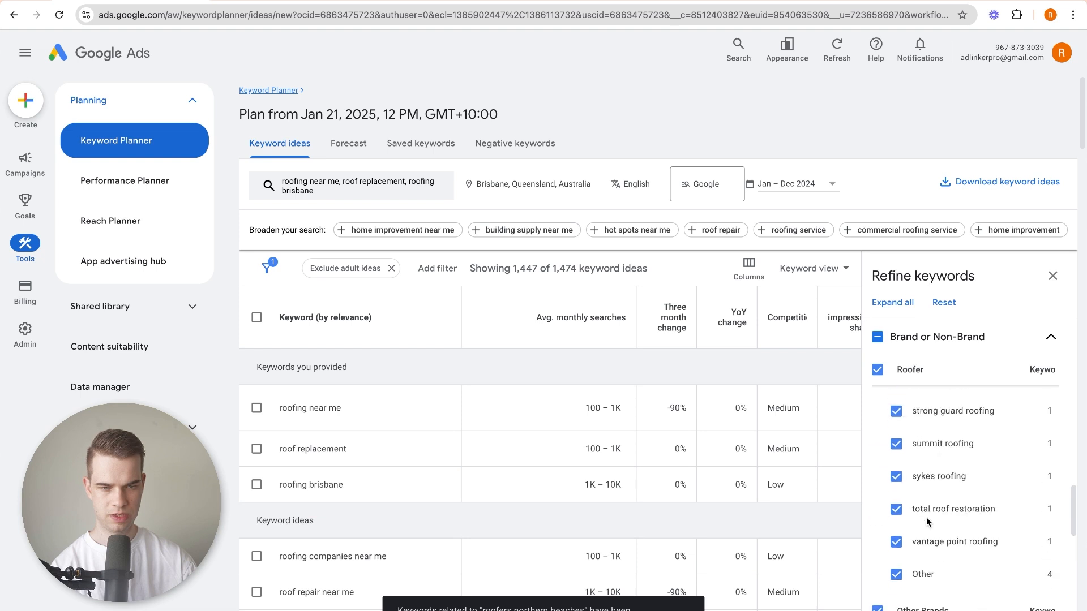
pyautogui.scroll(10, 930, 485)
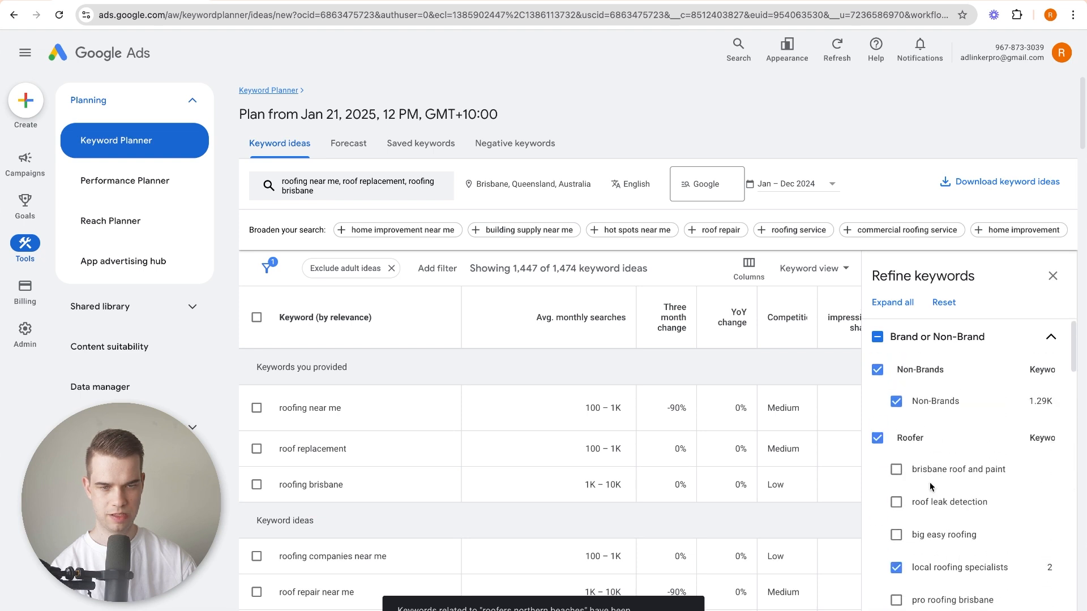
pyautogui.click(885, 440)
pyautogui.scroll(-5, 931, 480)
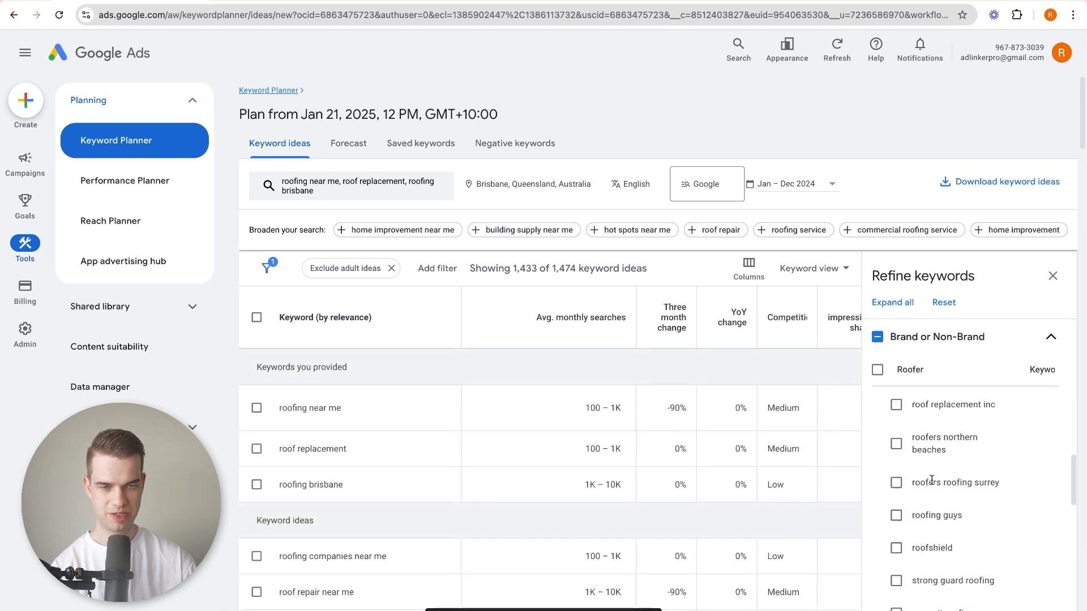
pyautogui.scroll(-5, 931, 479)
pyautogui.scroll(3, 930, 478)
pyautogui.scroll(-1, 931, 479)
pyautogui.scroll(-2, 931, 479)
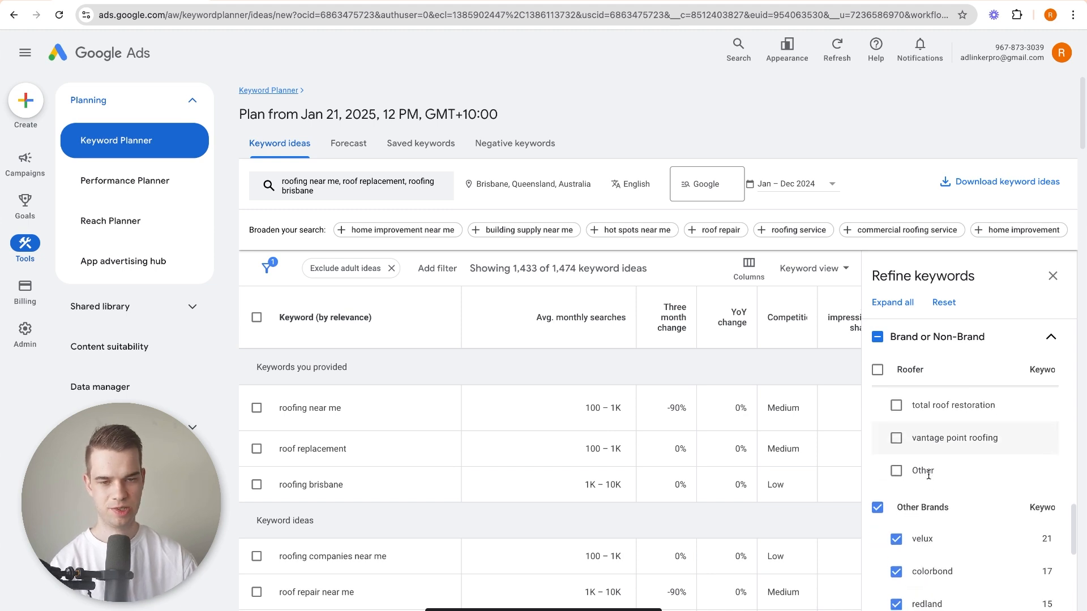
# Exclude velux, colorbond, redland and marley from the Other Brands group of the keyword refinements.
pyautogui.scroll(-1, 929, 479)
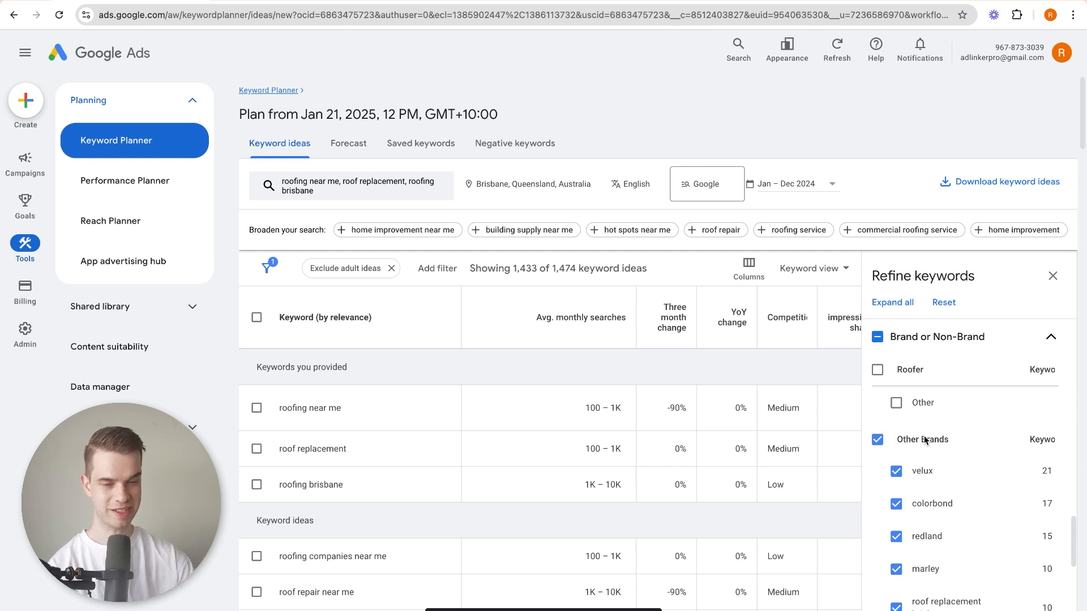
pyautogui.scroll(-3, 926, 457)
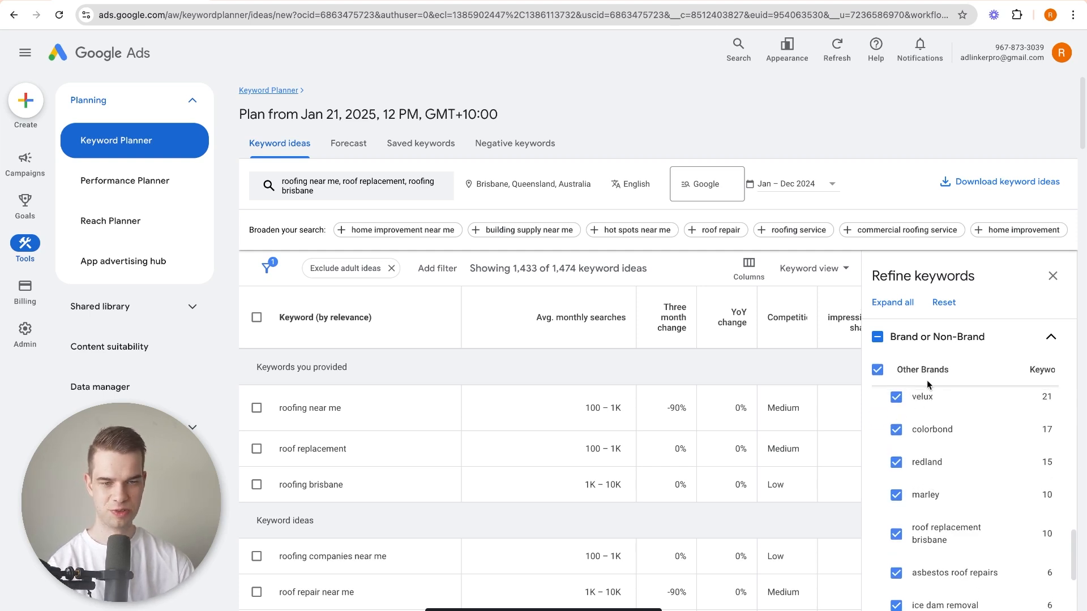
pyautogui.scroll(-1, 931, 475)
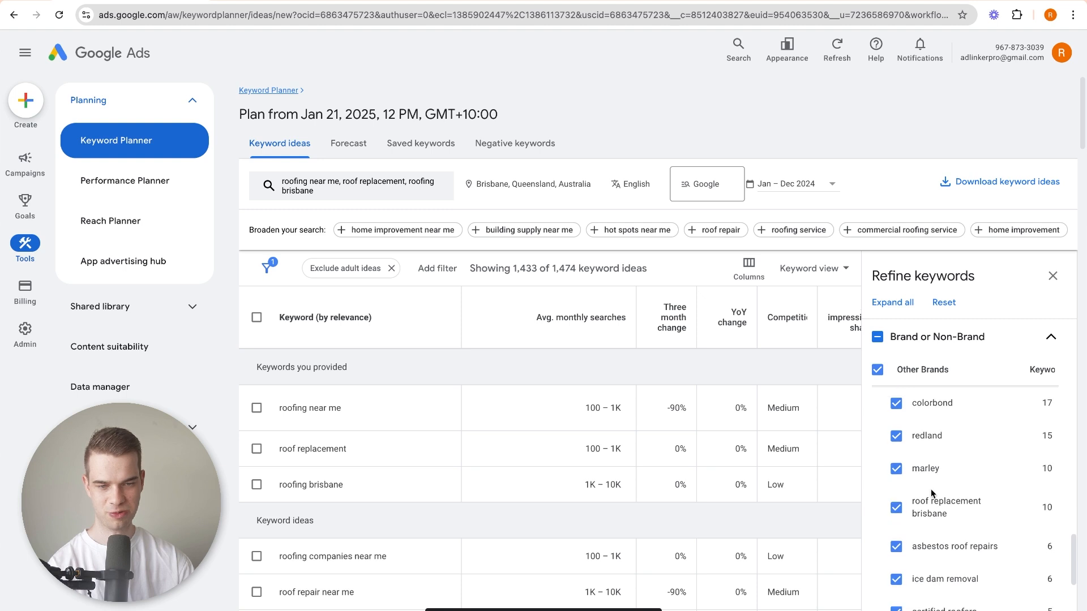
pyautogui.scroll(2, 932, 491)
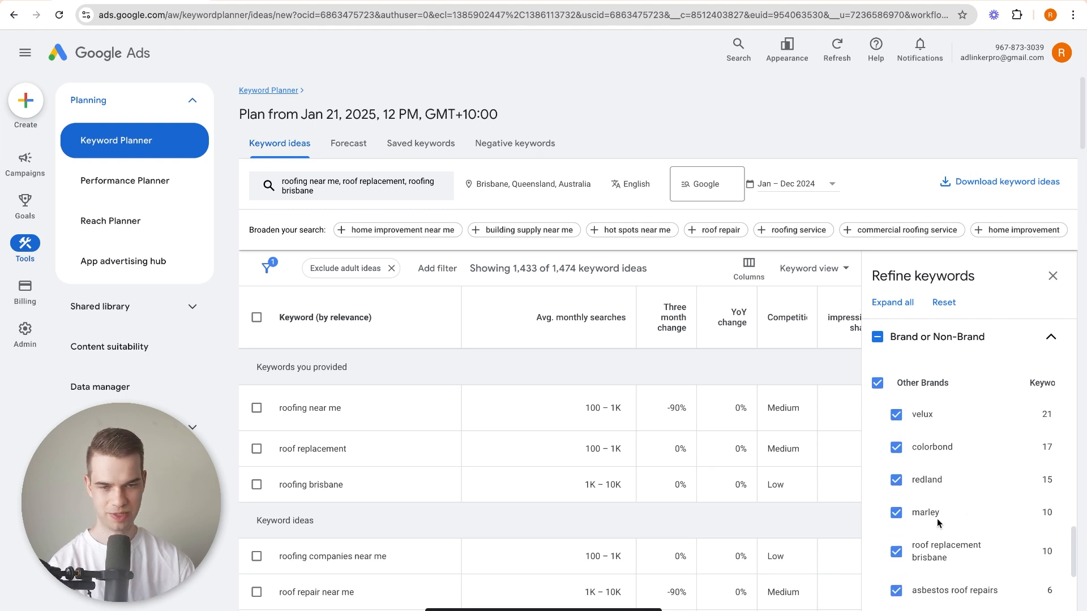
pyautogui.click(895, 513)
pyautogui.click(895, 480)
pyautogui.click(895, 448)
pyautogui.click(895, 415)
# Exclude asbestos roof repairs, ice dam removal and certified roofers from the Other Brands group, keeping roof replacement brisbane.
pyautogui.scroll(-3, 915, 453)
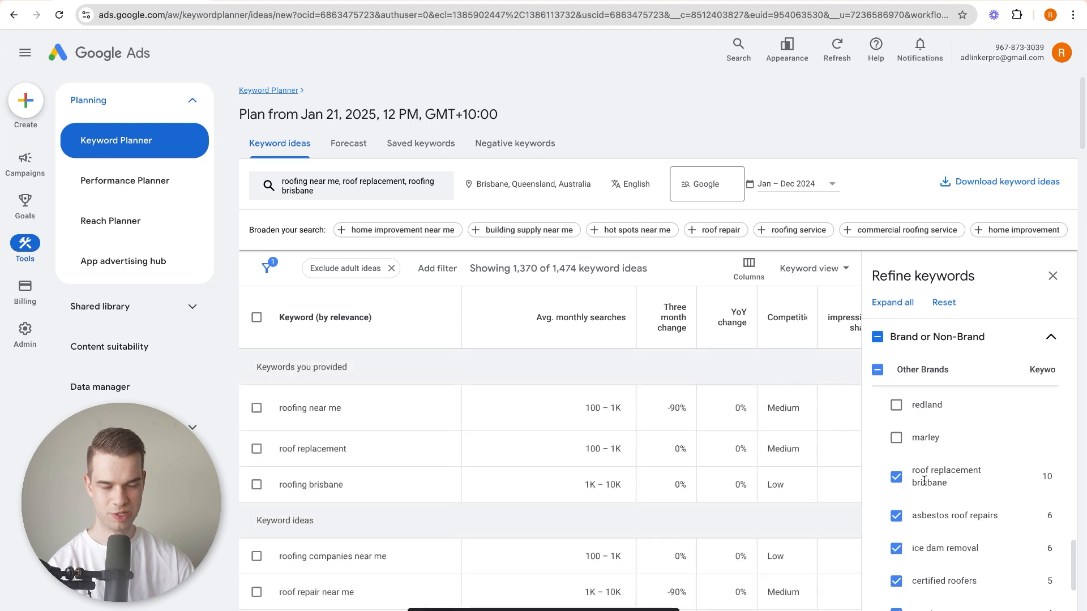
pyautogui.scroll(-1, 921, 483)
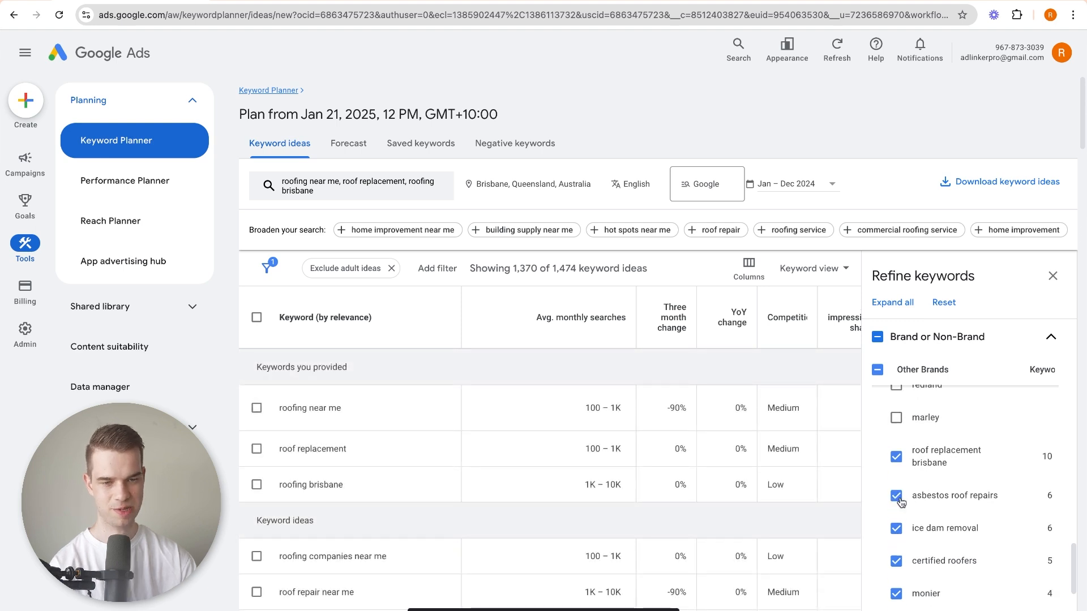
pyautogui.click(898, 501)
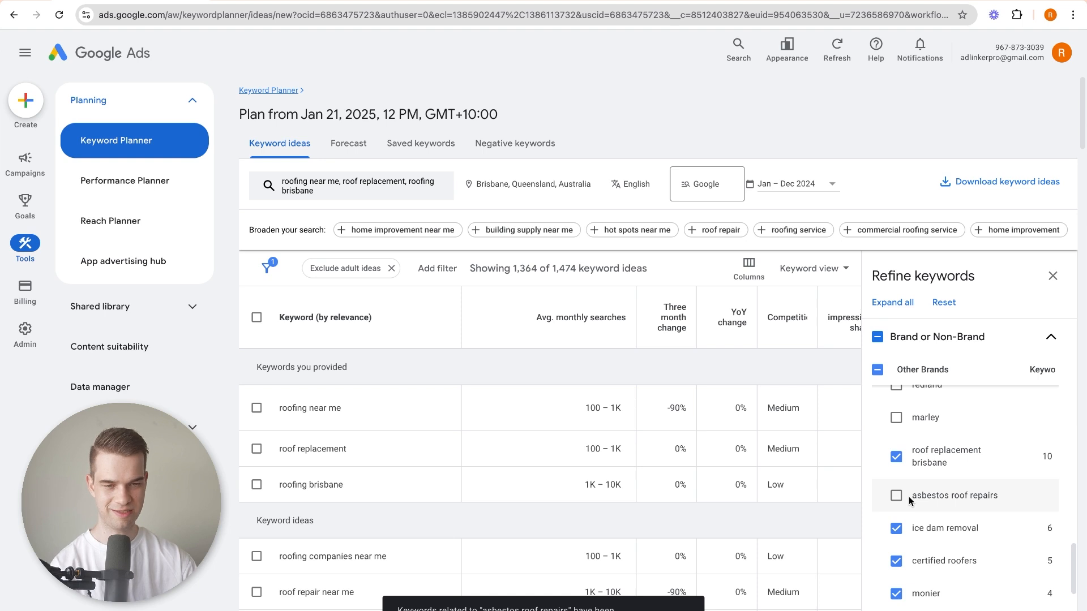
pyautogui.scroll(-1, 959, 486)
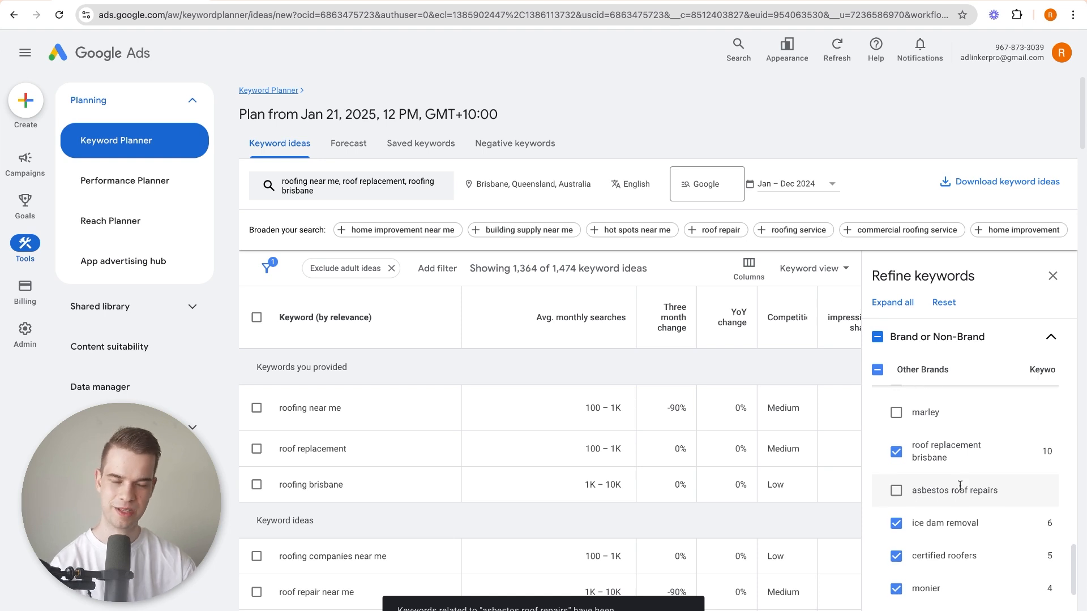
pyautogui.scroll(-1, 958, 488)
pyautogui.scroll(-1, 957, 489)
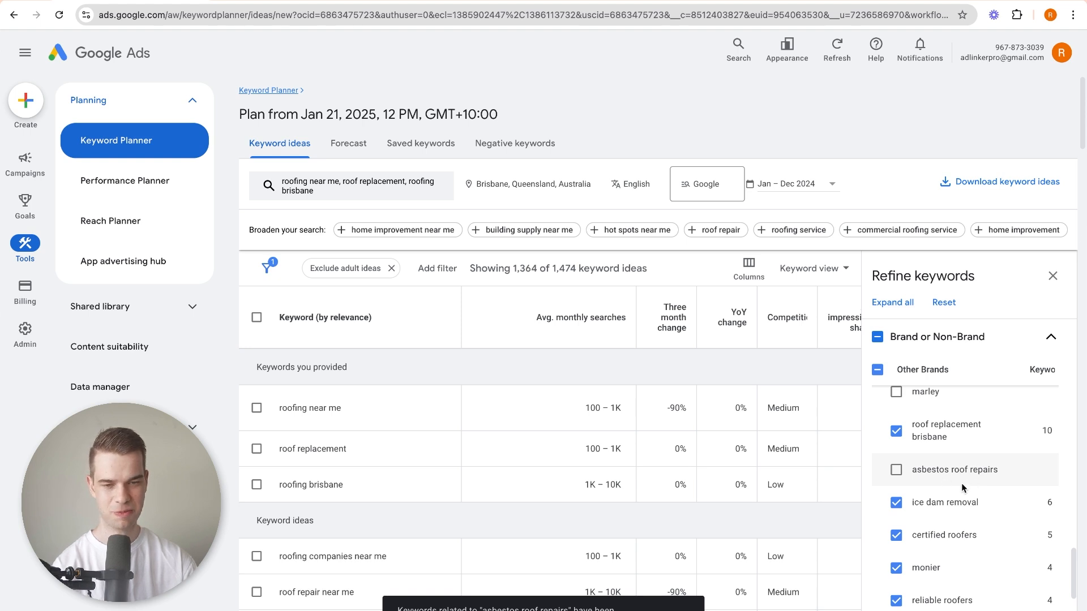
pyautogui.click(895, 502)
pyautogui.scroll(-1, 896, 521)
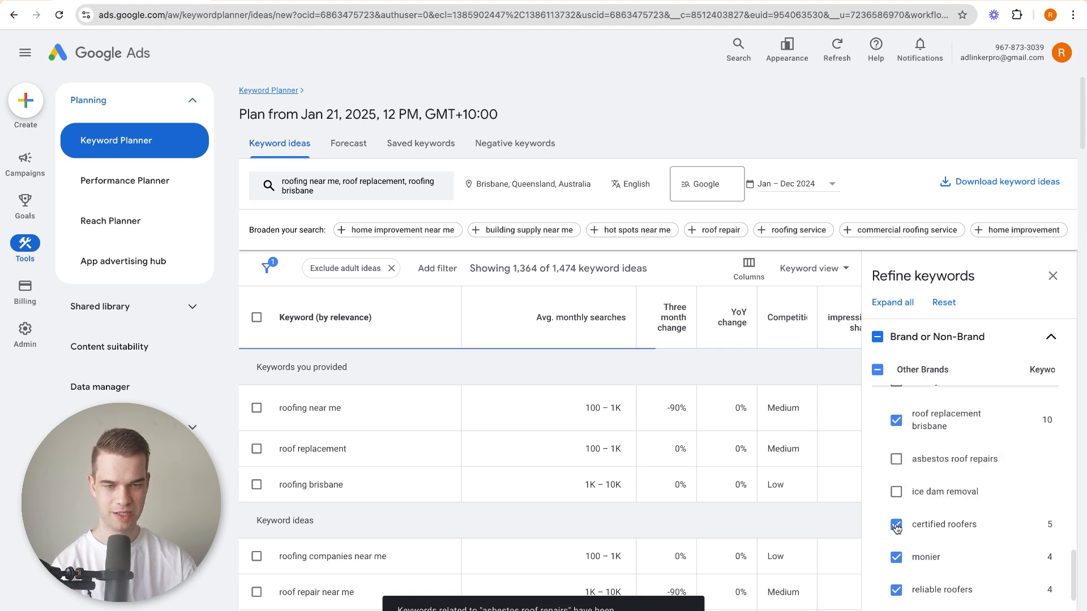
pyautogui.click(896, 526)
pyautogui.scroll(-1, 896, 521)
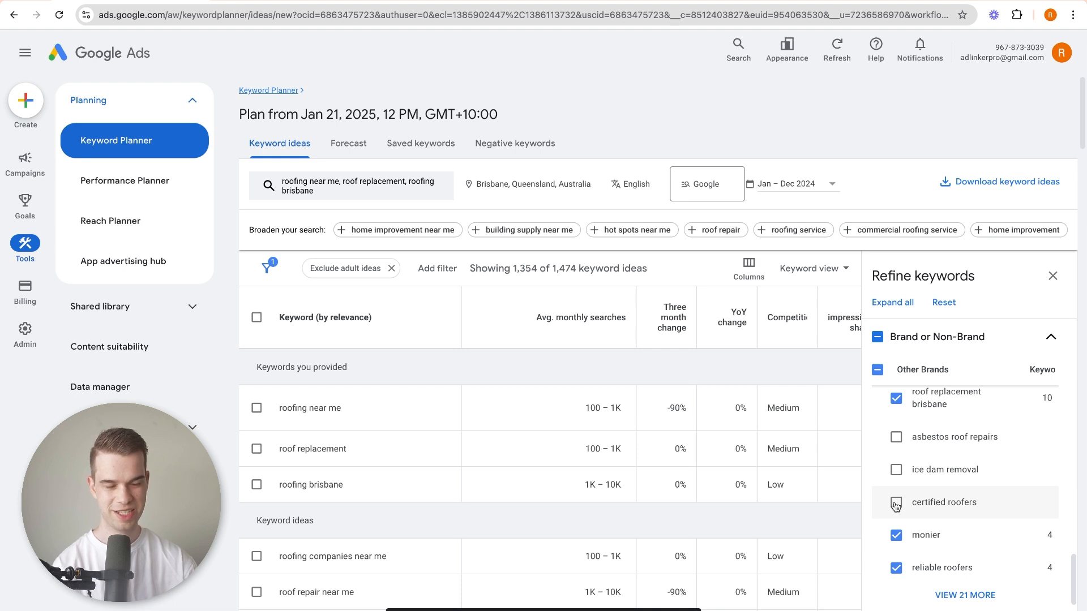
# Show the remaining entries of the Other Brands group and exclude monier, reliable roofers and certified roofing brisbane.
pyautogui.scroll(-3, 895, 505)
pyautogui.click(967, 519)
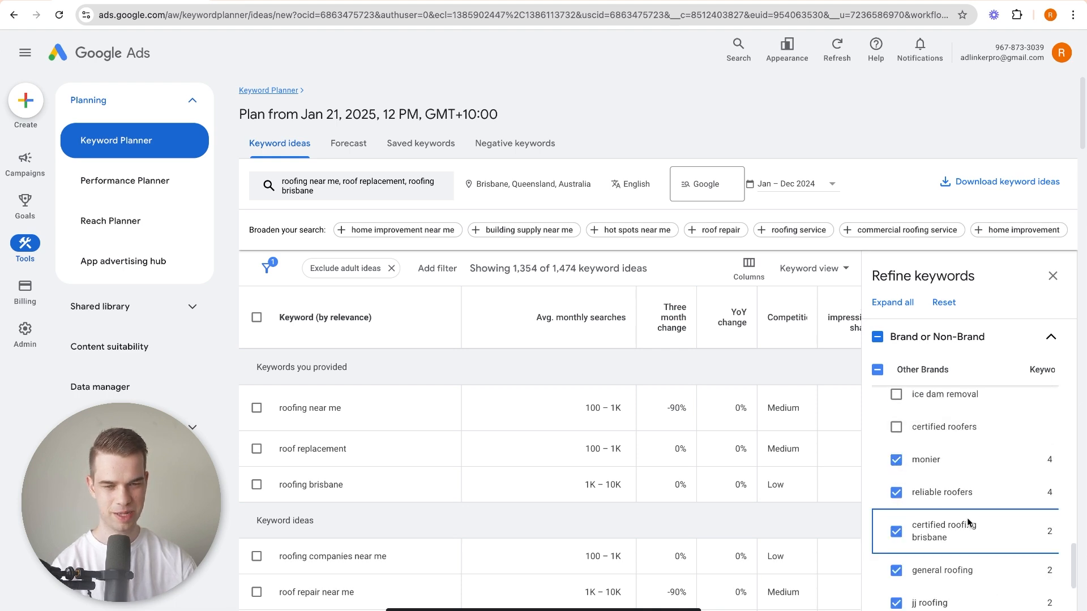
pyautogui.click(896, 459)
pyautogui.click(896, 492)
pyautogui.click(896, 532)
# Exclude jj roofing, sandtoft, skylight specialists, all type roofing and ausdeck from the Other Brands group, keeping general roofing.
pyautogui.scroll(-4, 898, 510)
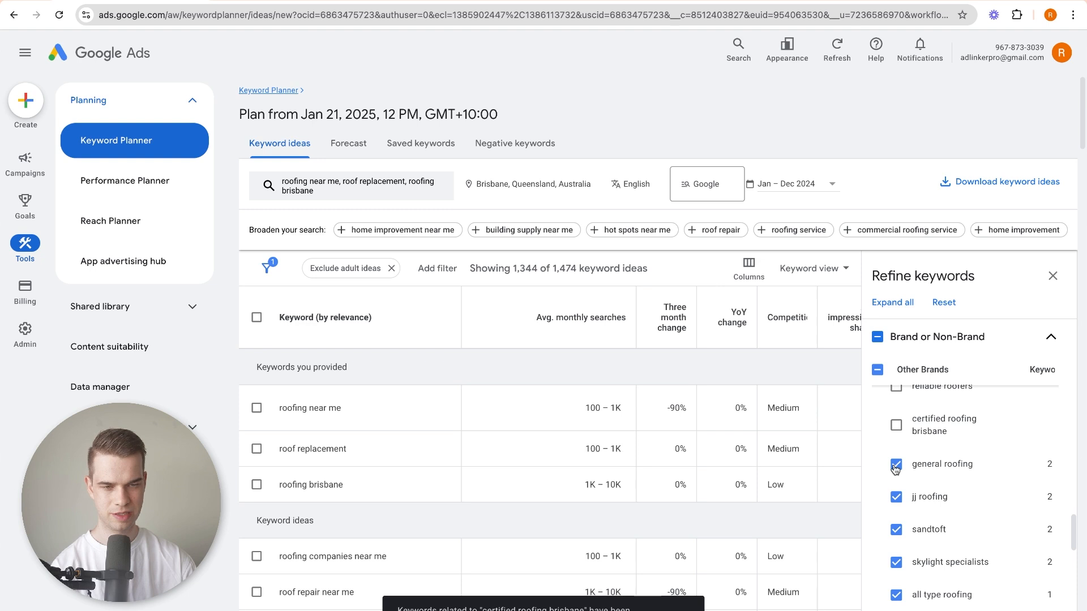
pyautogui.click(896, 496)
pyautogui.click(895, 520)
pyautogui.scroll(-3, 905, 518)
pyautogui.click(894, 478)
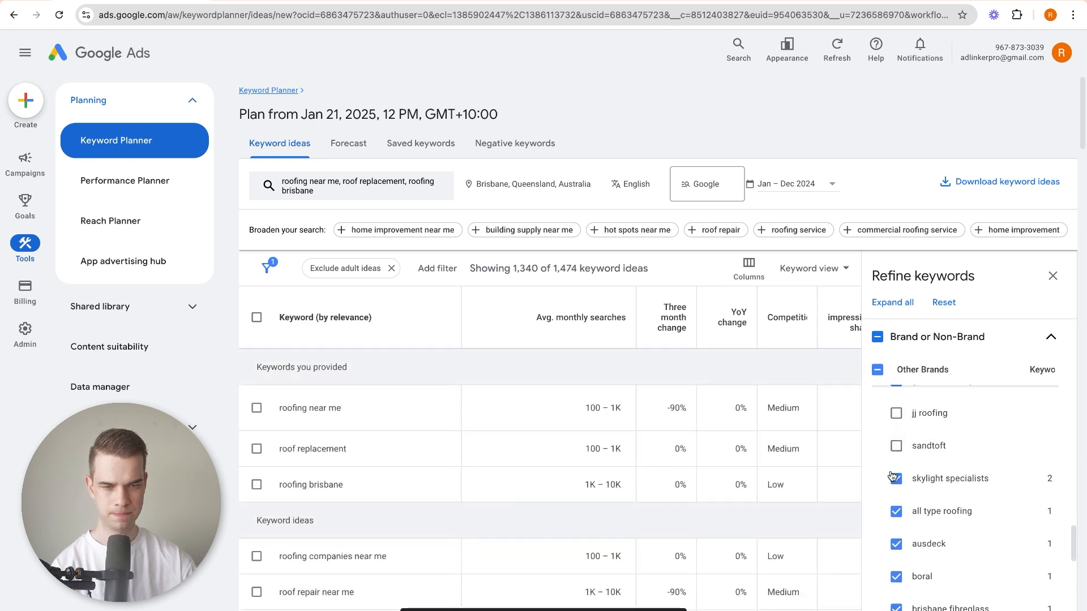
pyautogui.click(896, 511)
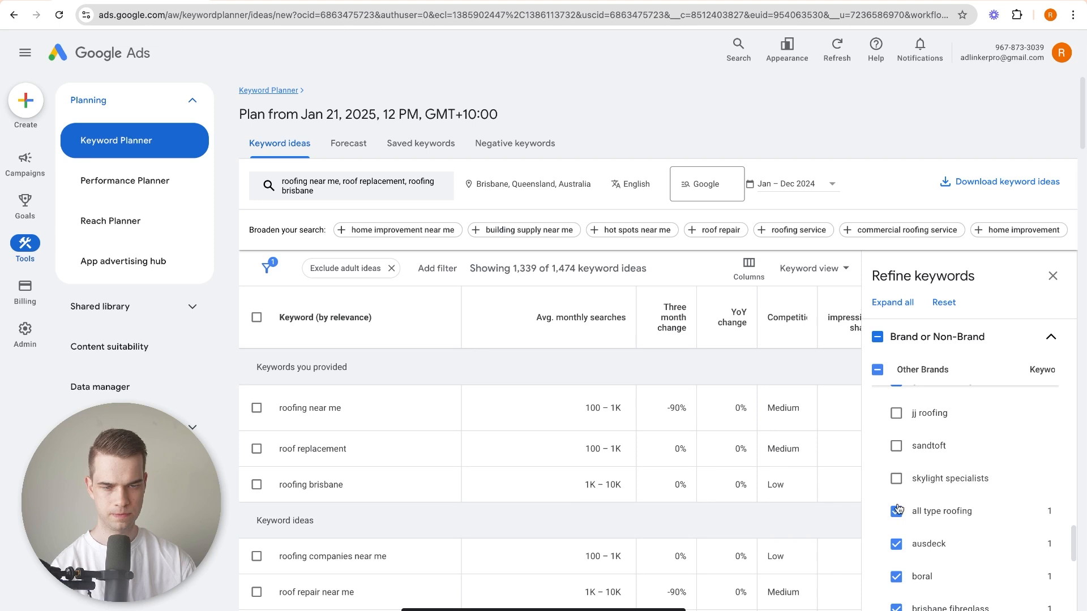
pyautogui.click(896, 544)
# Exclude boral, brisbane fibreglass, carports brisbane, champion roofing and crown roofing from the Other Brands group.
pyautogui.scroll(-3, 917, 498)
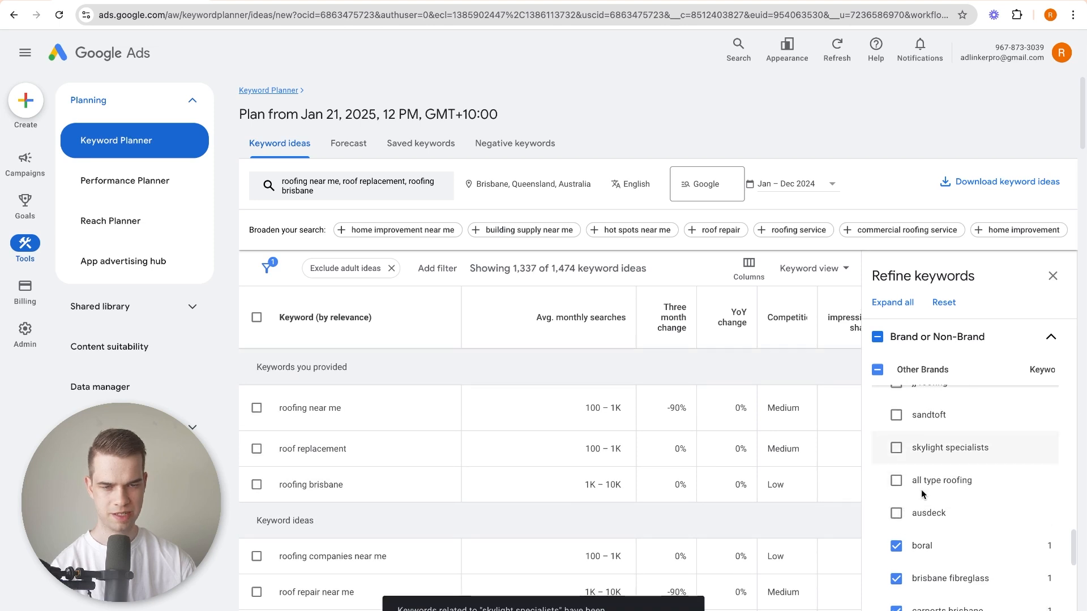
pyautogui.click(897, 502)
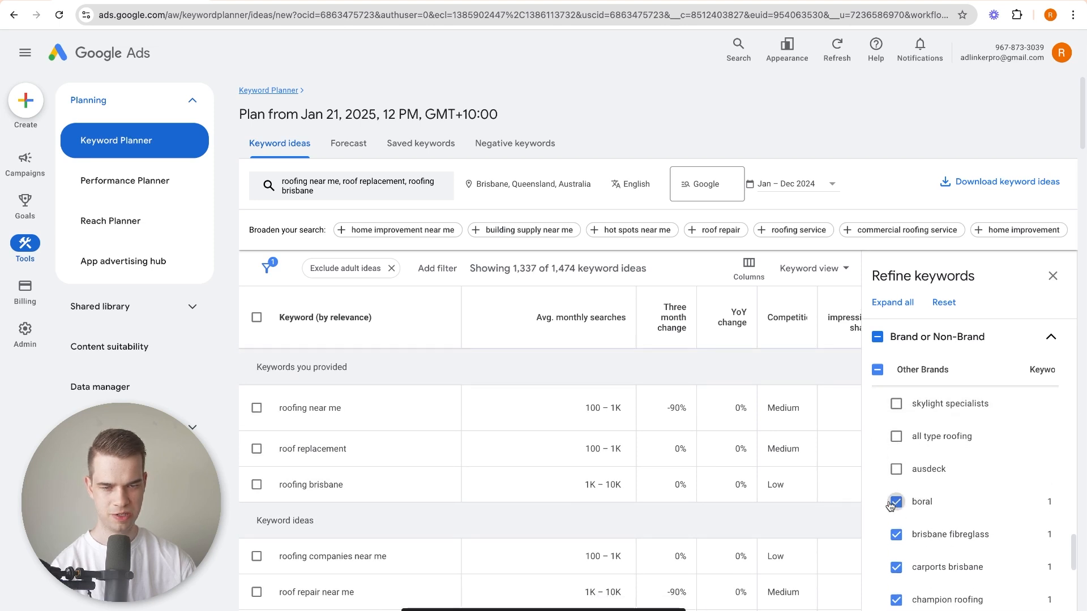
pyautogui.click(896, 536)
pyautogui.scroll(-1, 949, 503)
pyautogui.scroll(-1, 949, 503)
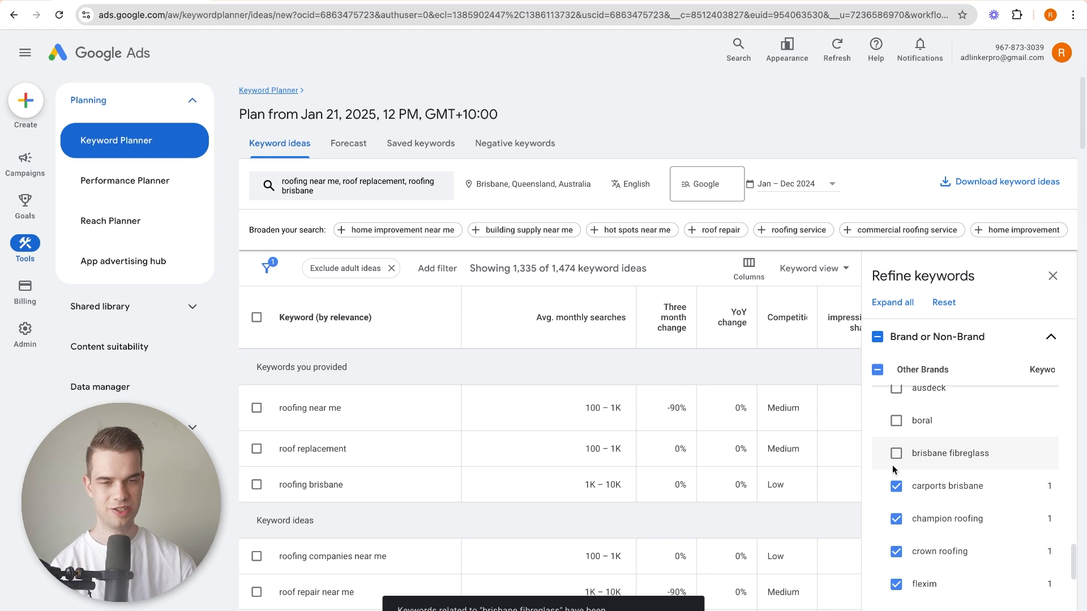
pyautogui.scroll(-1, 919, 468)
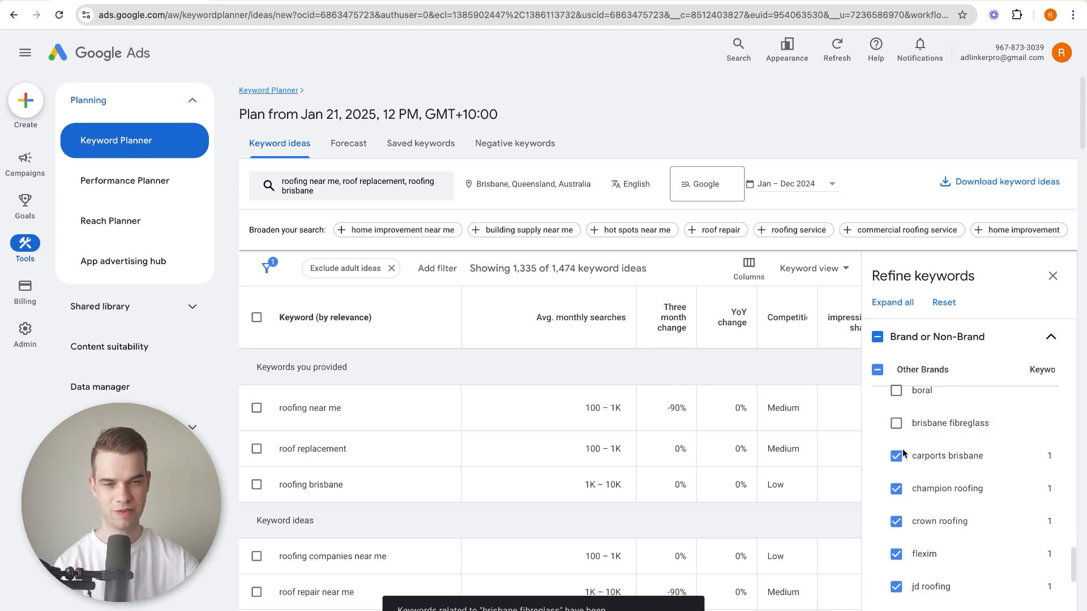
pyautogui.click(895, 456)
pyautogui.click(896, 489)
pyautogui.click(896, 521)
# Exclude flexim, jd roofing and kanga roofing from the Other Brands group.
pyautogui.scroll(-3, 898, 476)
pyautogui.click(896, 448)
pyautogui.click(896, 480)
pyautogui.click(896, 513)
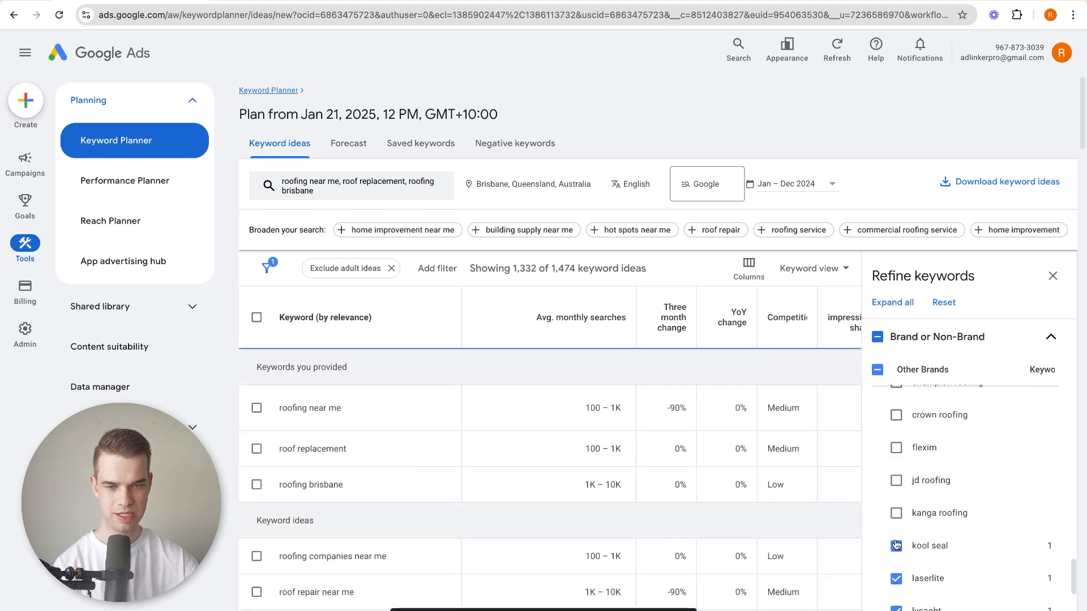
# Exclude kool seal, laserlite, lysaght, manthorpe and mr roof from the Other Brands group.
pyautogui.scroll(-3, 891, 485)
pyautogui.click(896, 442)
pyautogui.click(895, 475)
pyautogui.click(896, 508)
pyautogui.click(895, 540)
pyautogui.click(895, 573)
pyautogui.scroll(-3, 896, 566)
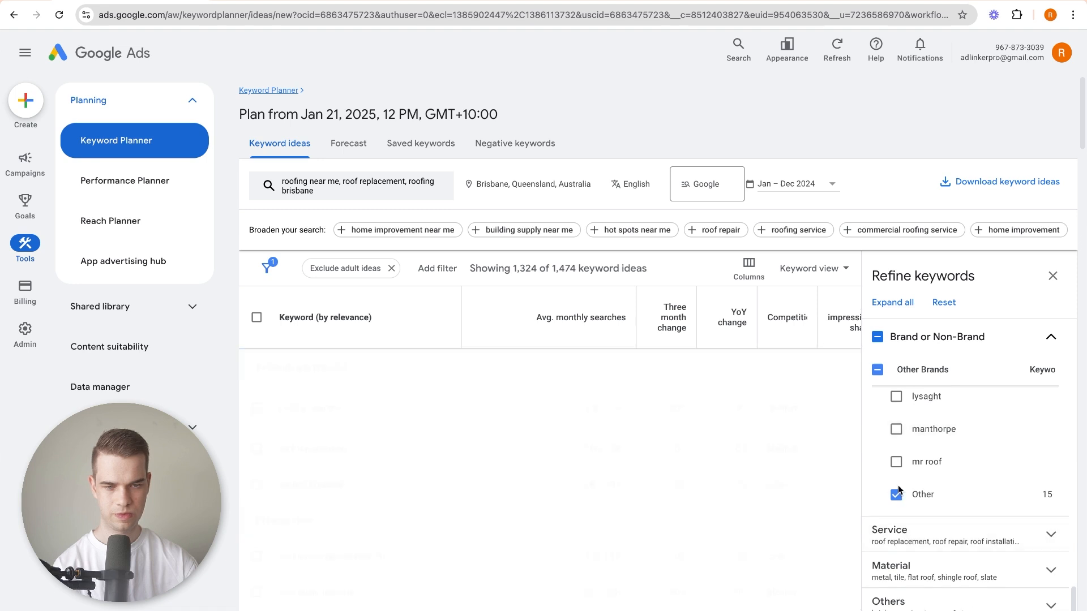
# Exclude Other from the Other Brands group and roof repair from the Service group.
pyautogui.click(896, 494)
pyautogui.click(942, 537)
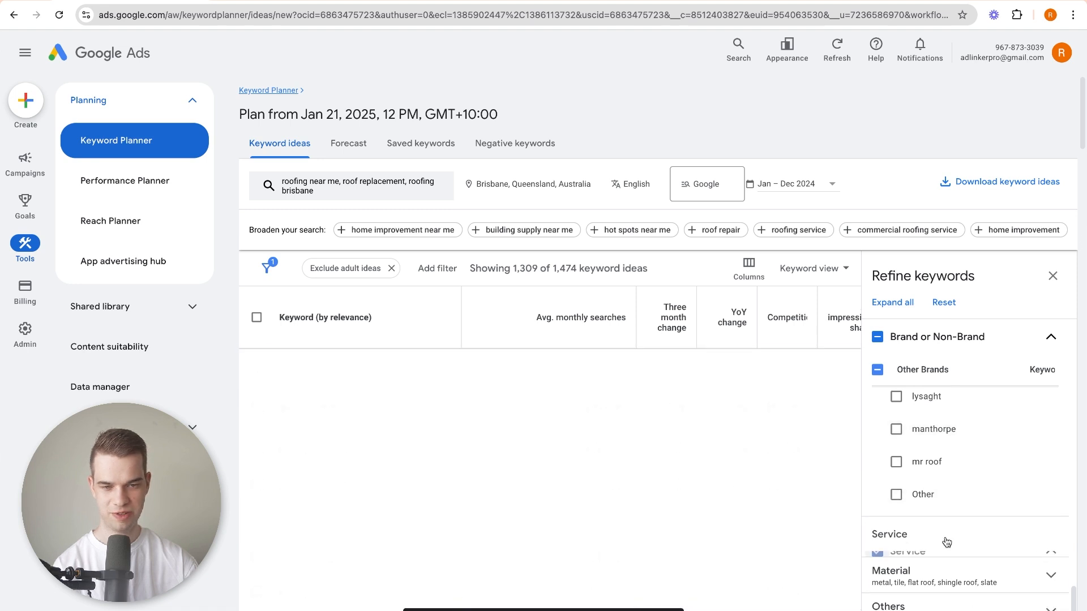
pyautogui.scroll(-2, 951, 526)
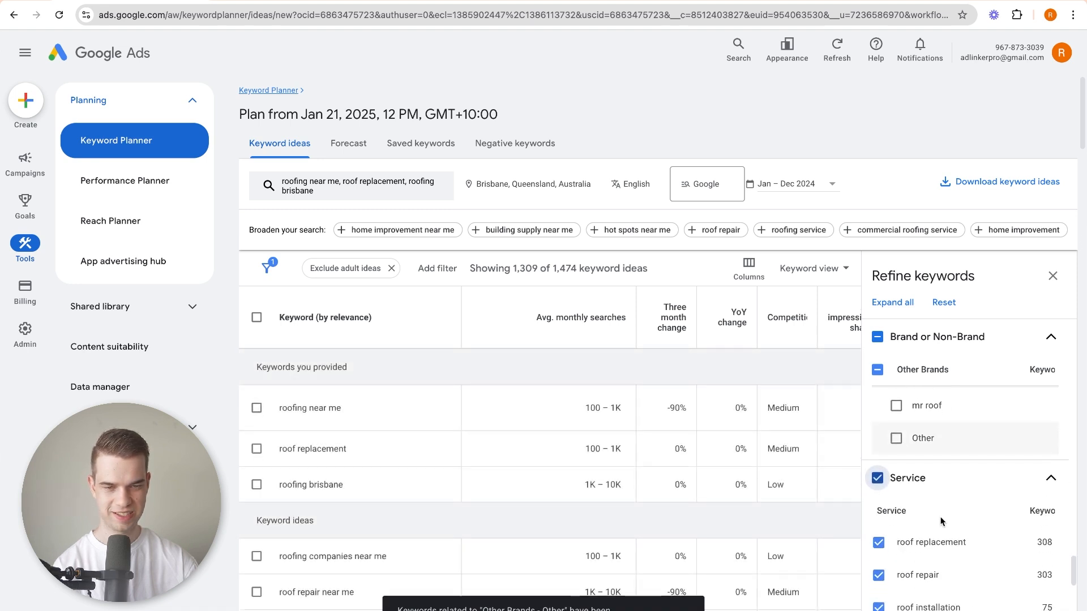
pyautogui.scroll(-2, 936, 487)
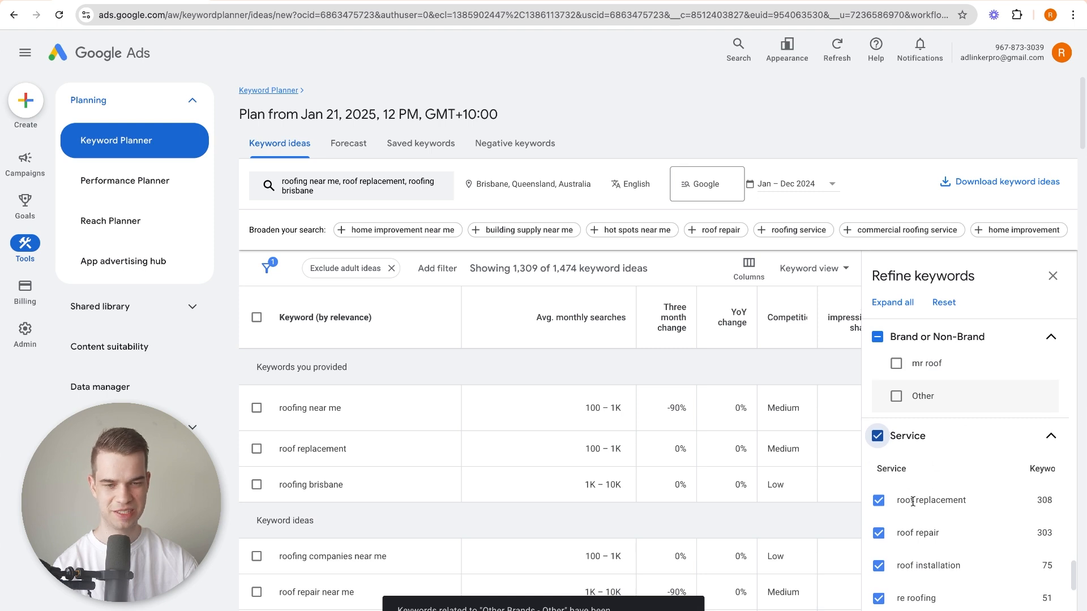
pyautogui.click(879, 534)
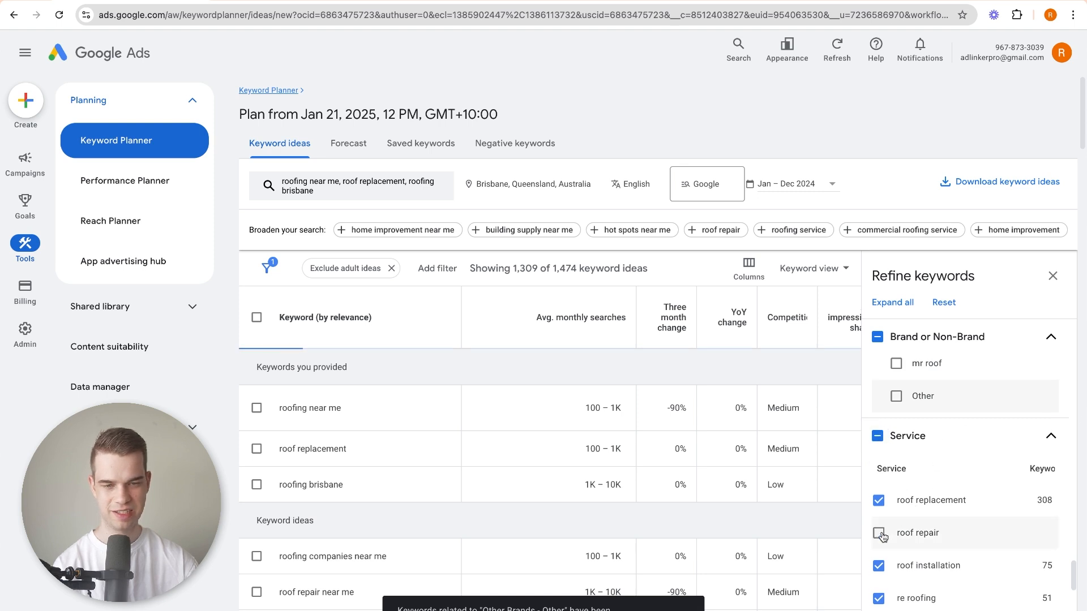
# Exclude roof cleaning, gutter repairs and roof restoration from the Service group.
pyautogui.scroll(-1, 927, 537)
pyautogui.scroll(-1, 927, 536)
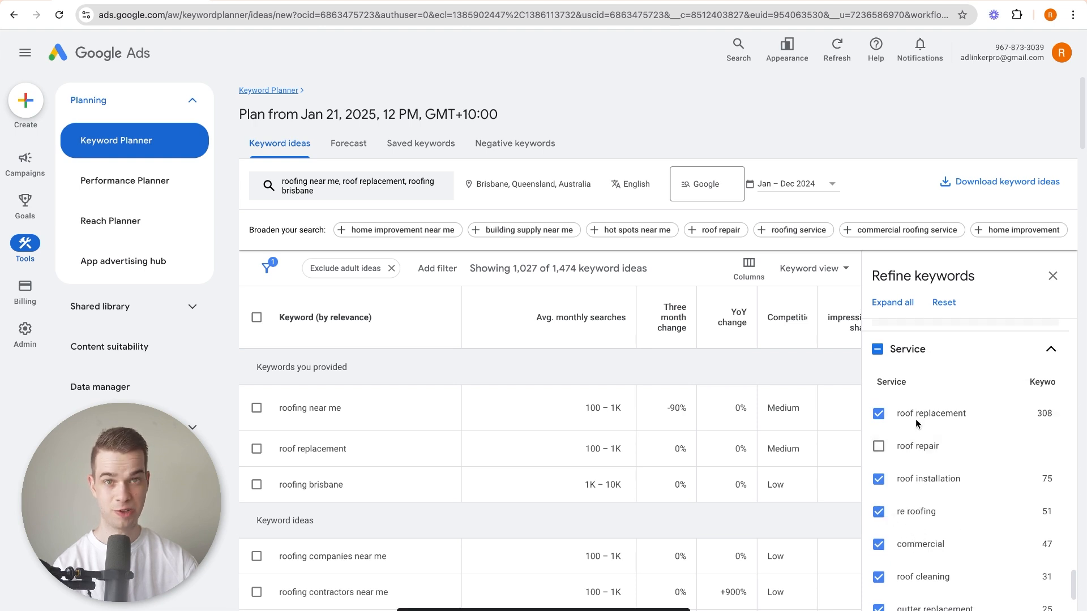
pyautogui.scroll(-1, 918, 425)
pyautogui.click(895, 561)
pyautogui.scroll(-1, 895, 560)
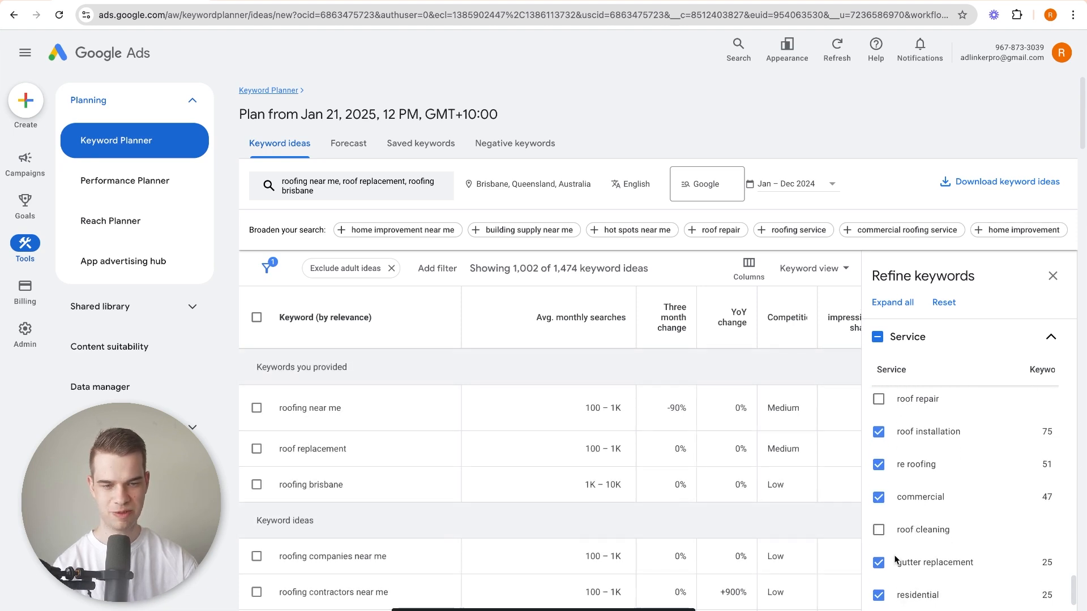
pyautogui.scroll(-2, 945, 513)
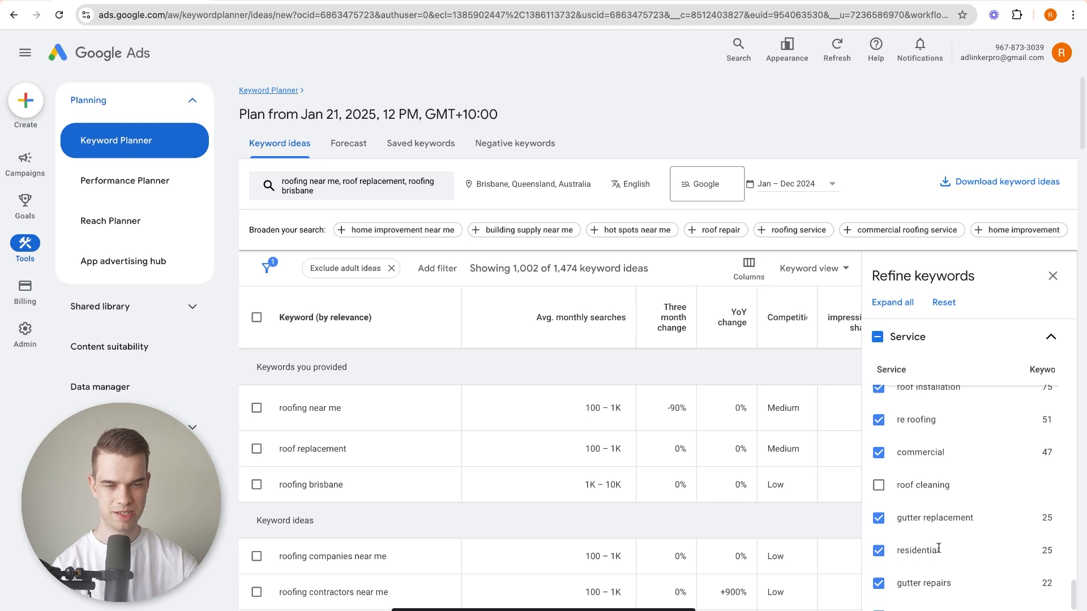
pyautogui.scroll(-2, 938, 548)
pyautogui.click(878, 539)
pyautogui.click(973, 598)
pyautogui.scroll(-4, 954, 536)
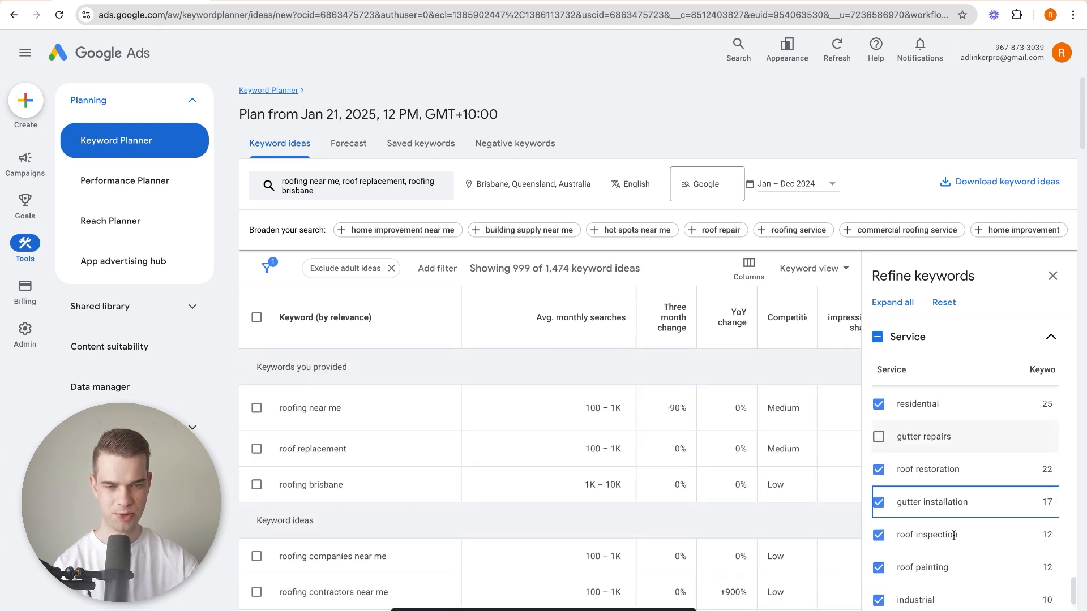
pyautogui.click(879, 469)
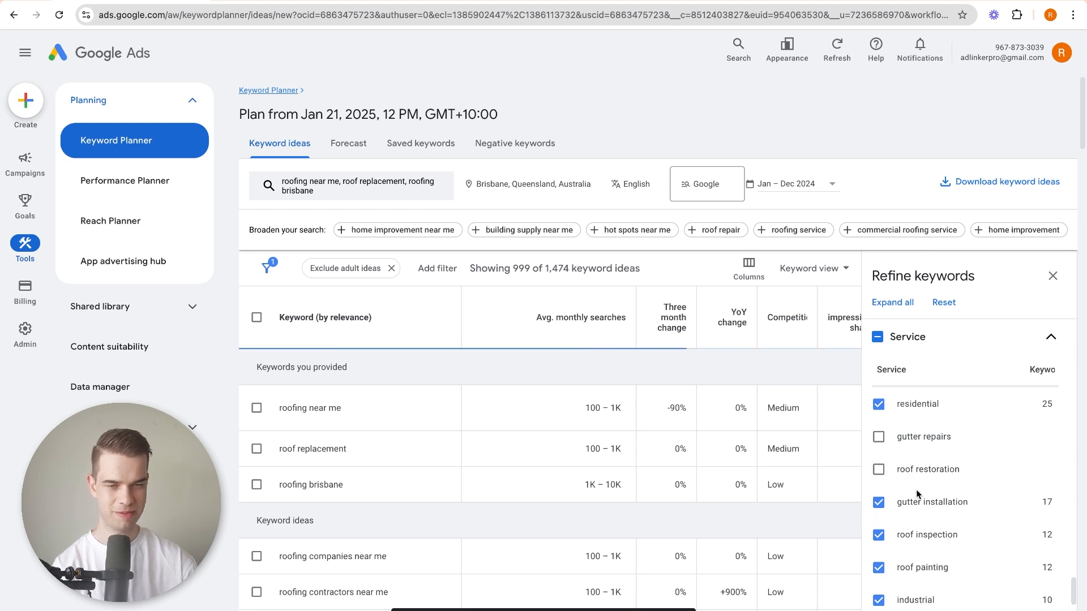
# Exclude roof painting from the Service group, keeping roof inspection included.
pyautogui.scroll(-1, 908, 507)
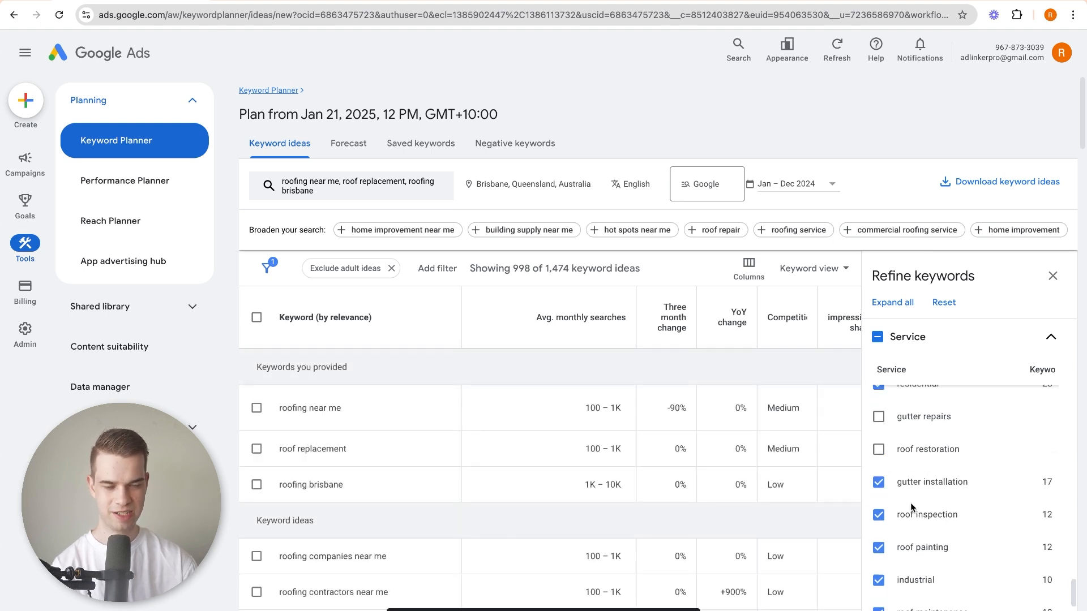
pyautogui.click(878, 515)
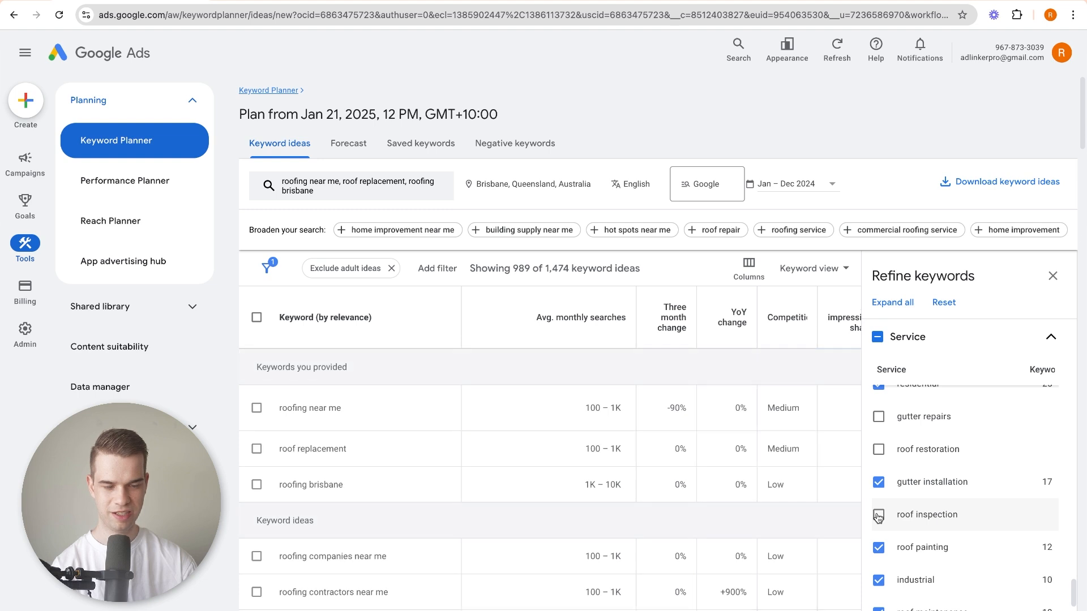
pyautogui.click(879, 515)
pyautogui.scroll(-1, 913, 514)
pyautogui.click(878, 529)
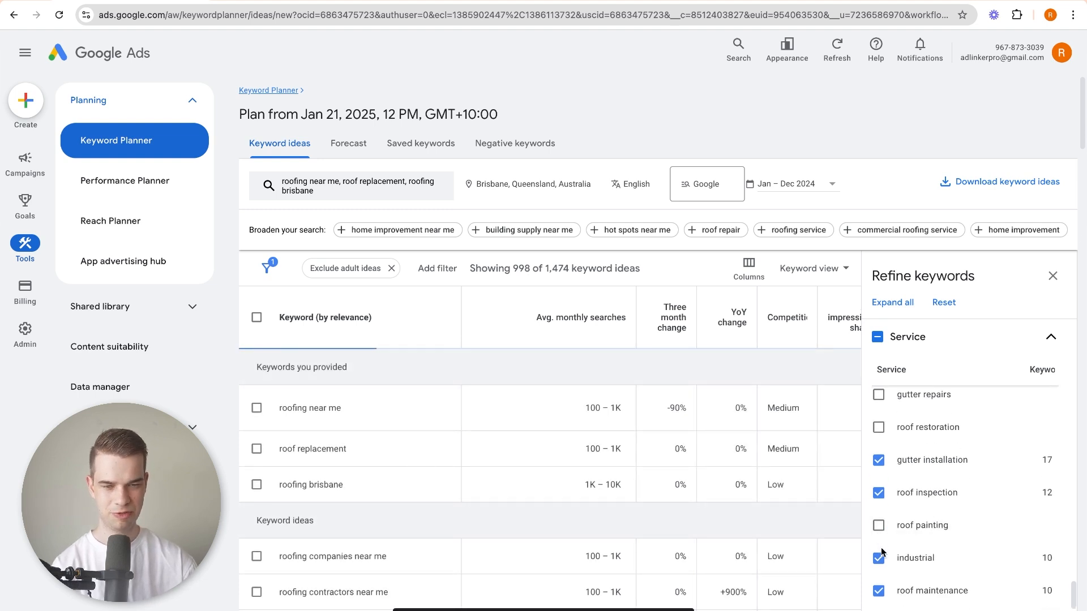
# Exclude roof maintenance, roof waterproofing and Other from the Service group, keeping industrial.
pyautogui.scroll(-1, 918, 501)
pyautogui.scroll(-3, 918, 506)
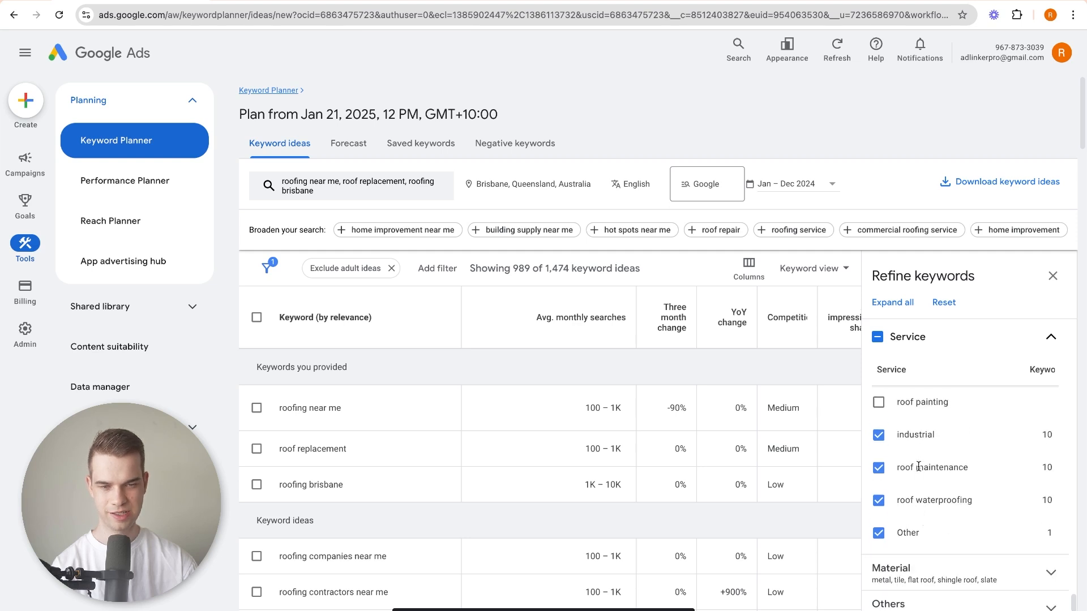
pyautogui.click(878, 469)
pyautogui.click(879, 493)
pyautogui.click(878, 526)
pyautogui.scroll(-1, 921, 511)
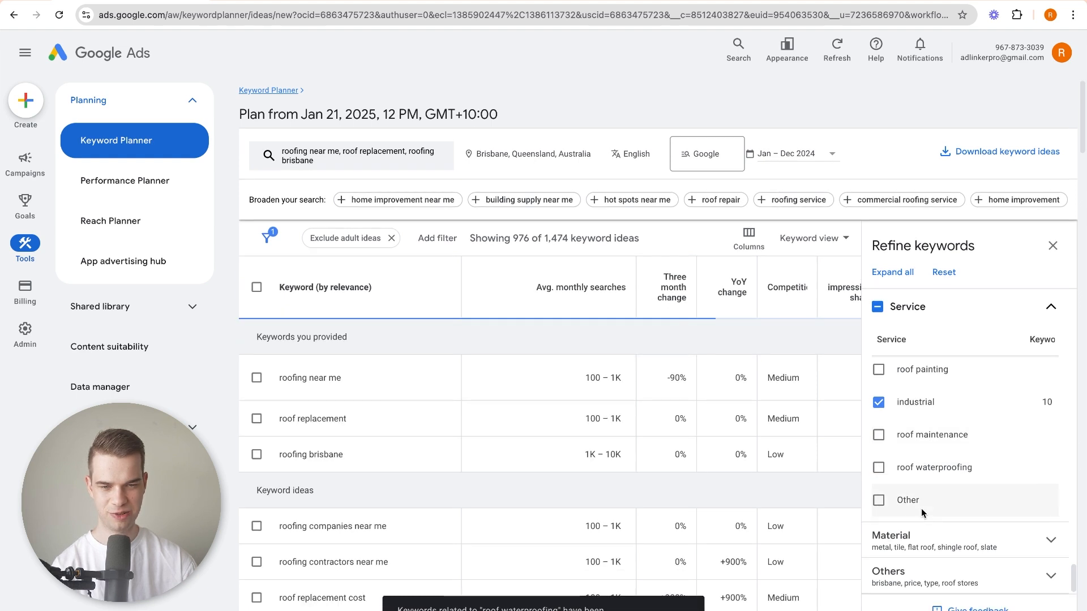
# Exclude tile and shingle roof from the Material group, keeping metal and flat roof.
pyautogui.click(929, 550)
pyautogui.scroll(-4, 919, 497)
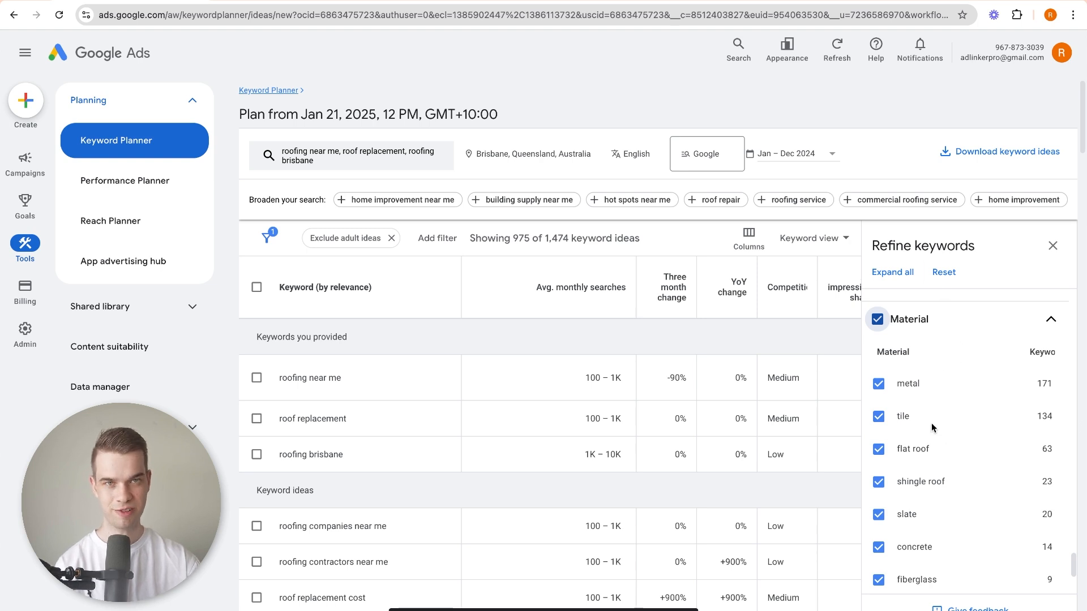
pyautogui.scroll(2, 921, 420)
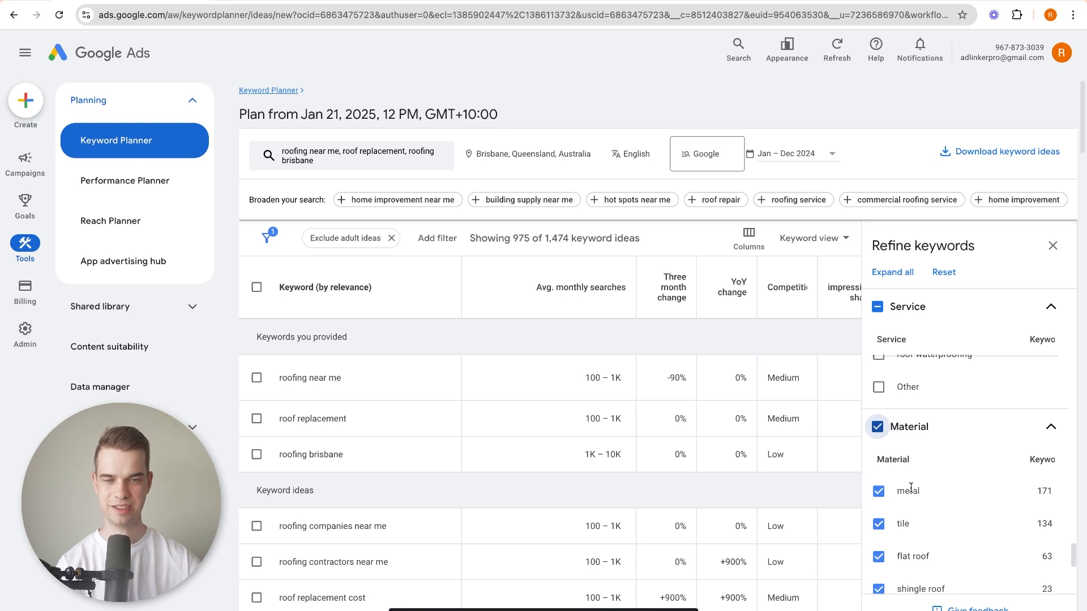
pyautogui.scroll(-1, 906, 487)
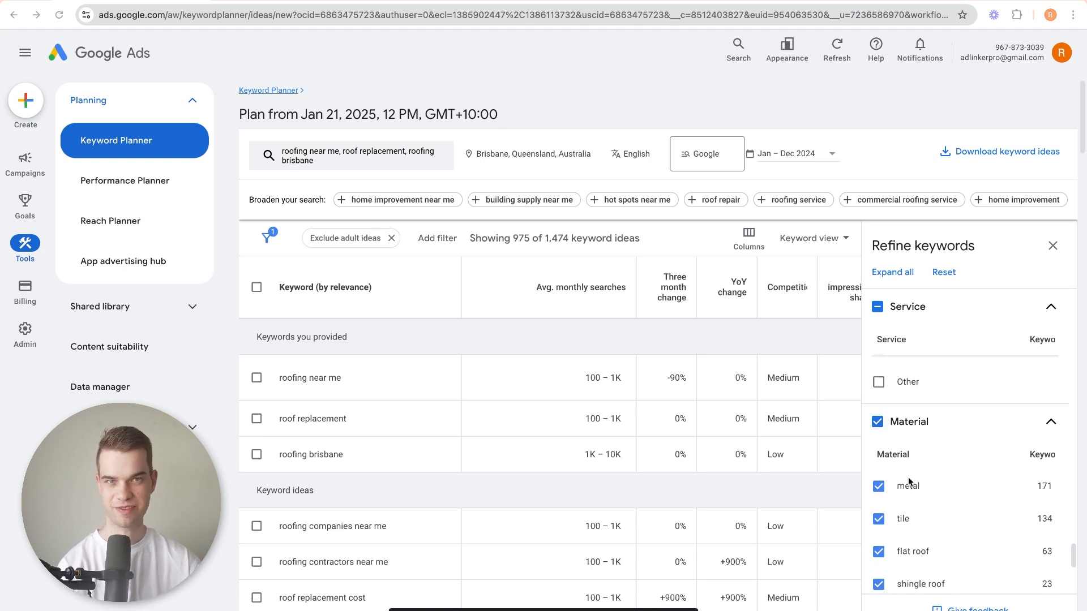
pyautogui.scroll(-2, 909, 481)
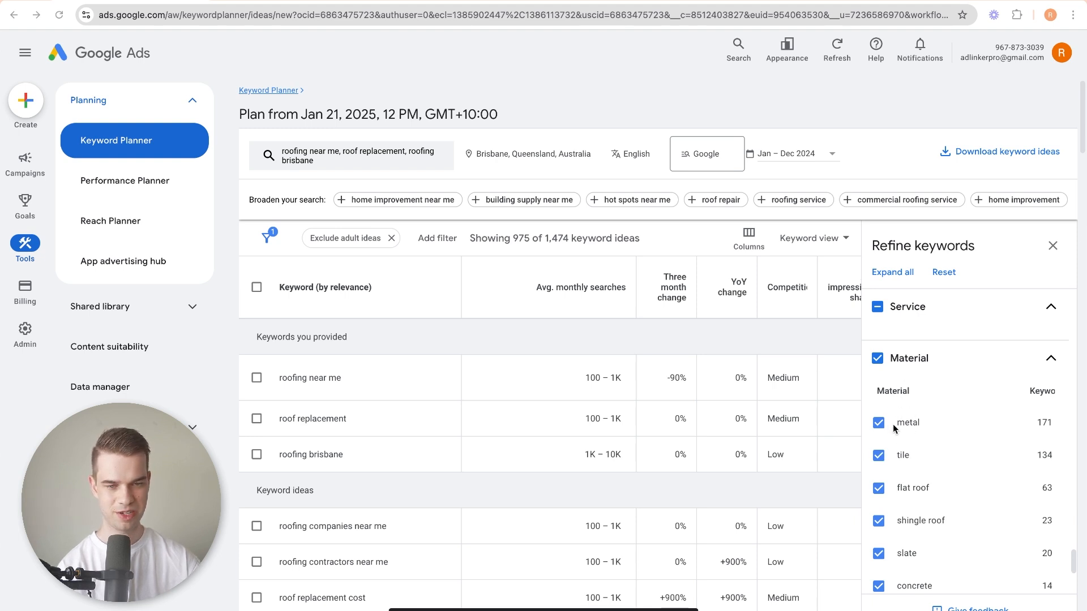
pyautogui.click(878, 456)
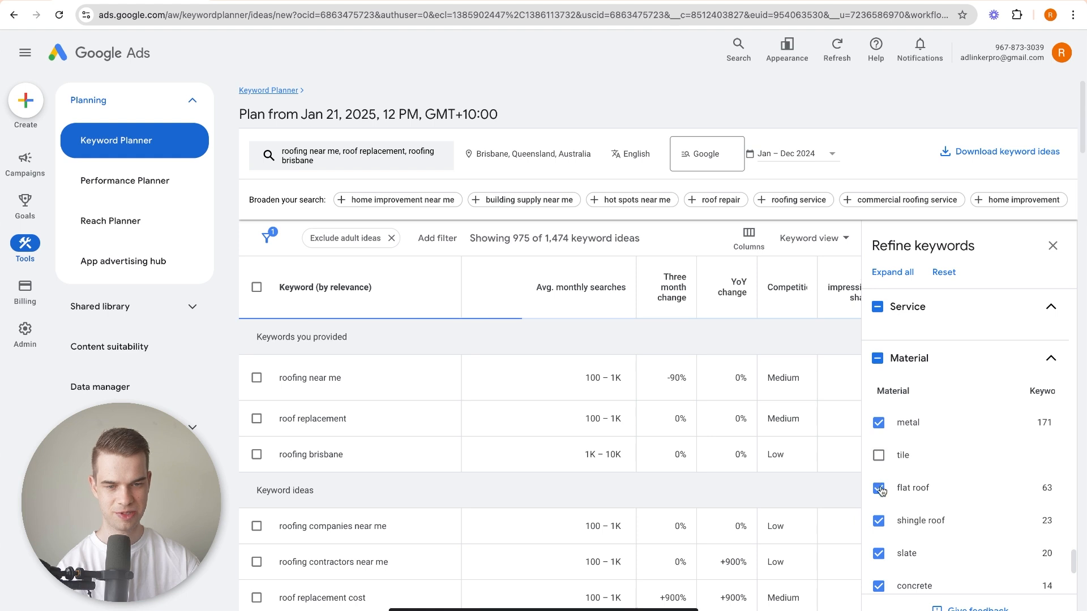
pyautogui.scroll(-1, 881, 486)
pyautogui.click(879, 476)
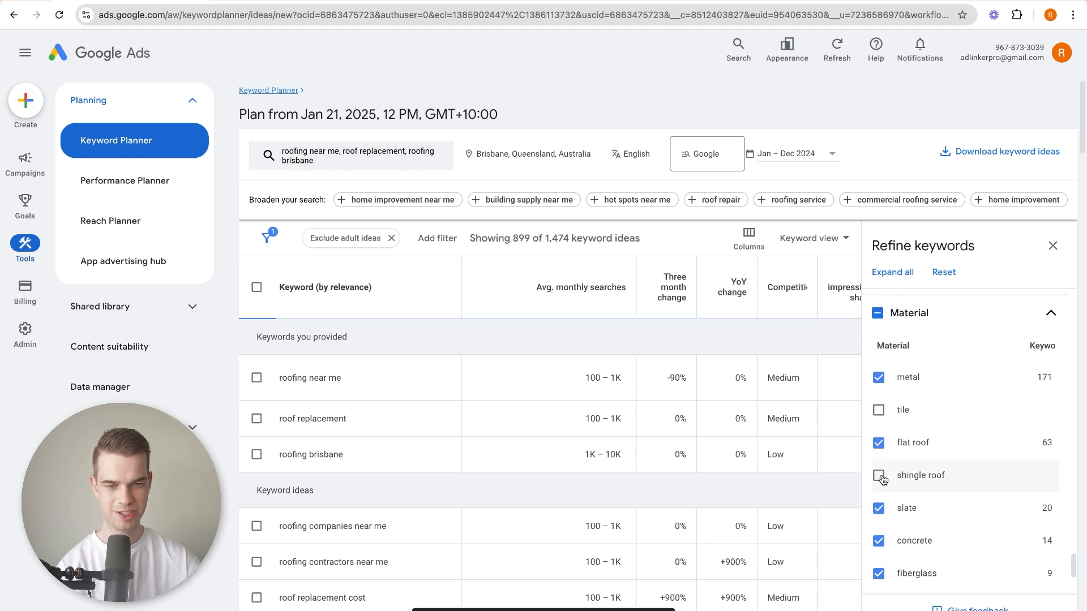
# Exclude slate, concrete and fiberglass from the Material group.
pyautogui.scroll(-1, 883, 475)
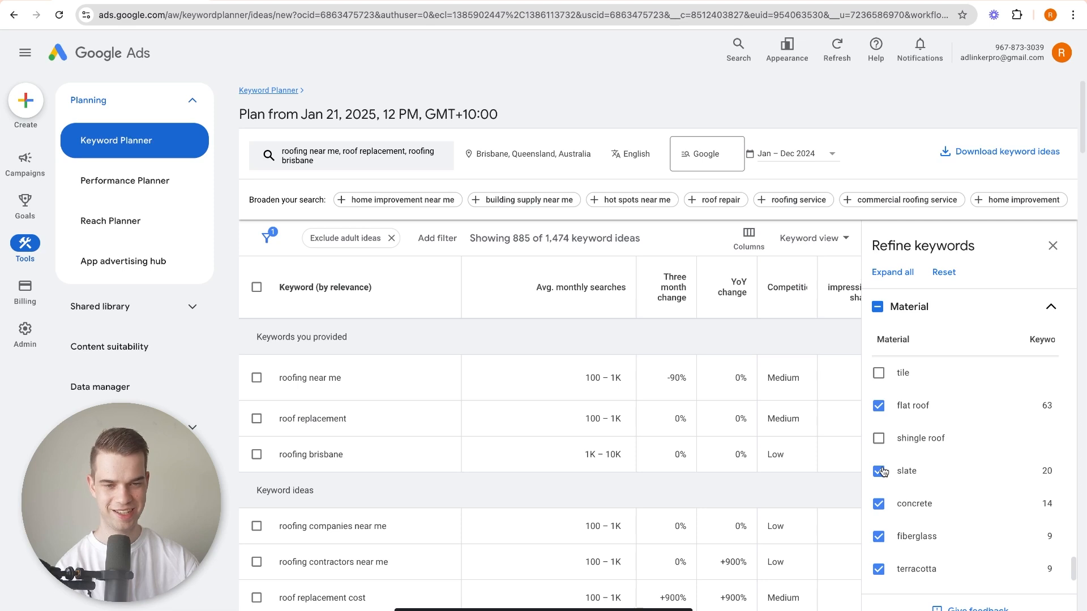
pyautogui.click(879, 471)
pyautogui.click(879, 504)
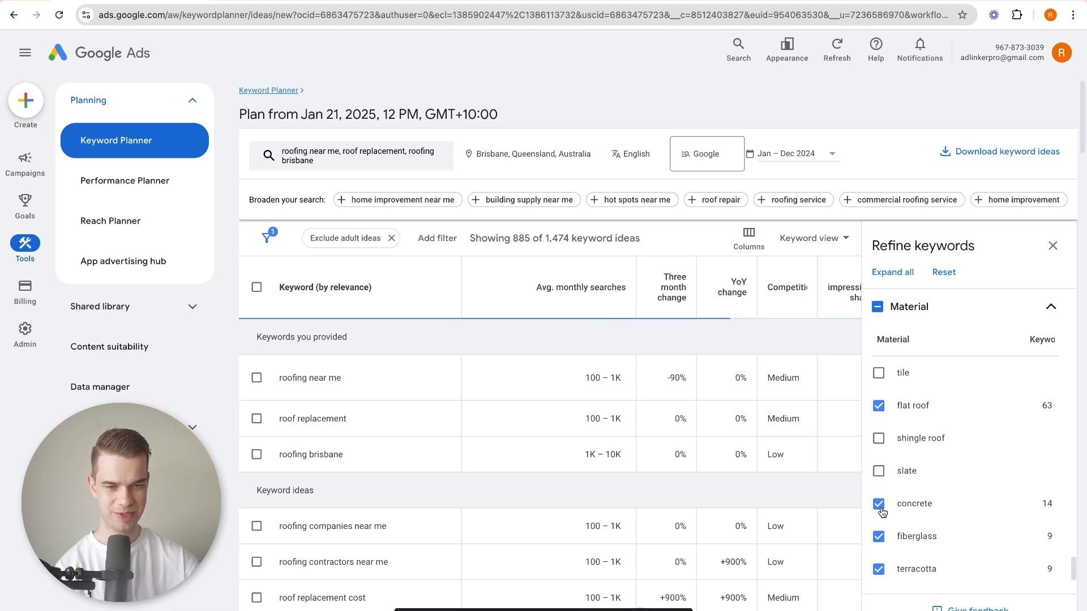
pyautogui.click(879, 536)
# Exclude terracotta, copper, rubber and Other from the Material group.
pyautogui.scroll(-3, 933, 521)
pyautogui.click(878, 457)
pyautogui.click(878, 488)
pyautogui.click(878, 521)
pyautogui.click(957, 549)
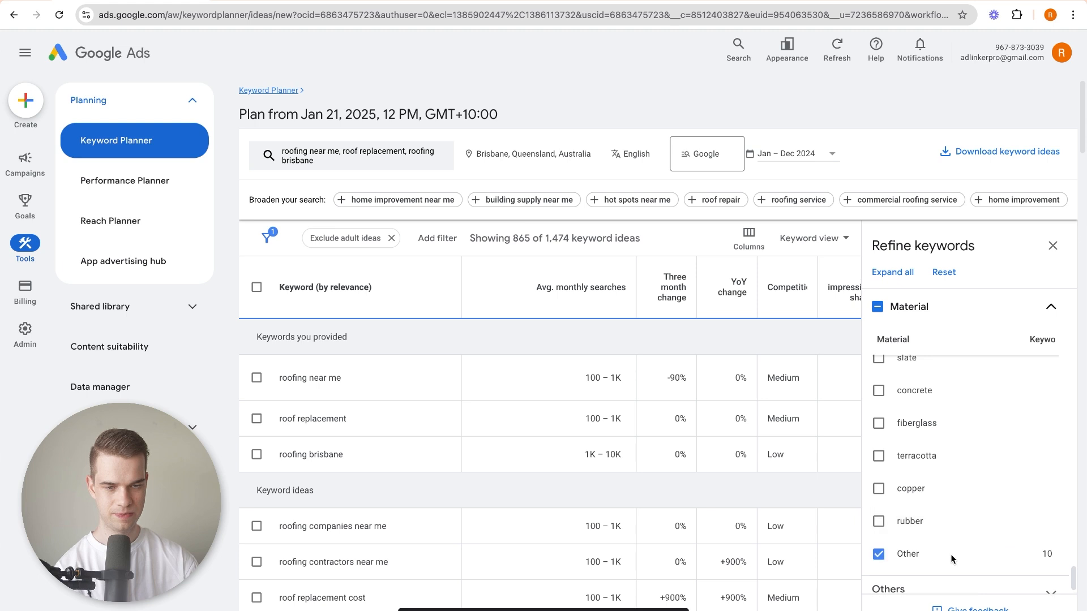
pyautogui.click(880, 555)
# Review the concepts in the Others group, such as brisbane and price, and close the keyword refinement.
pyautogui.scroll(-2, 883, 552)
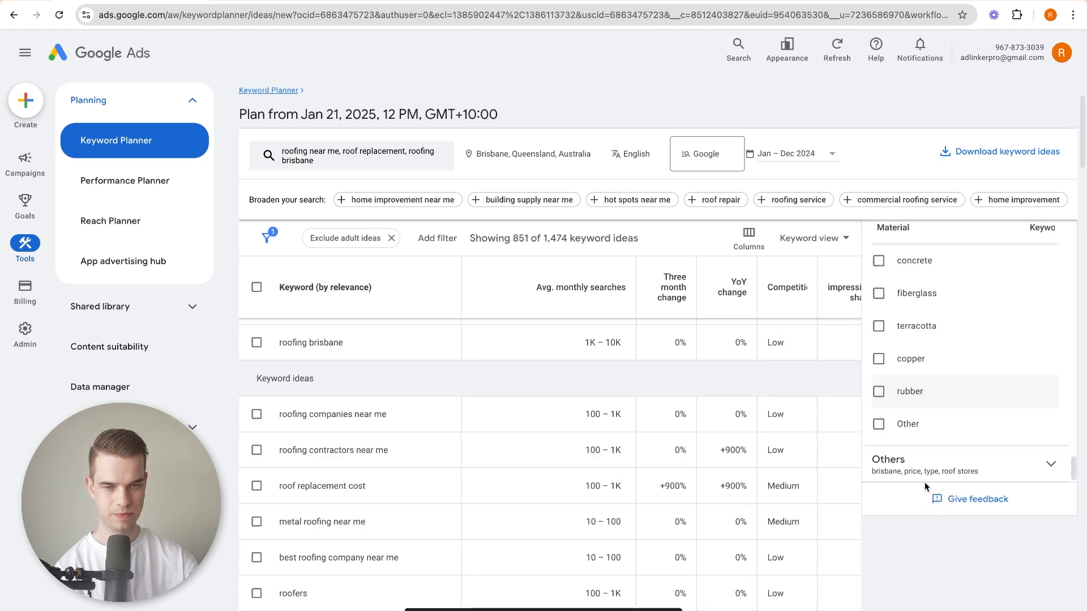
pyautogui.click(922, 465)
pyautogui.scroll(-2, 948, 436)
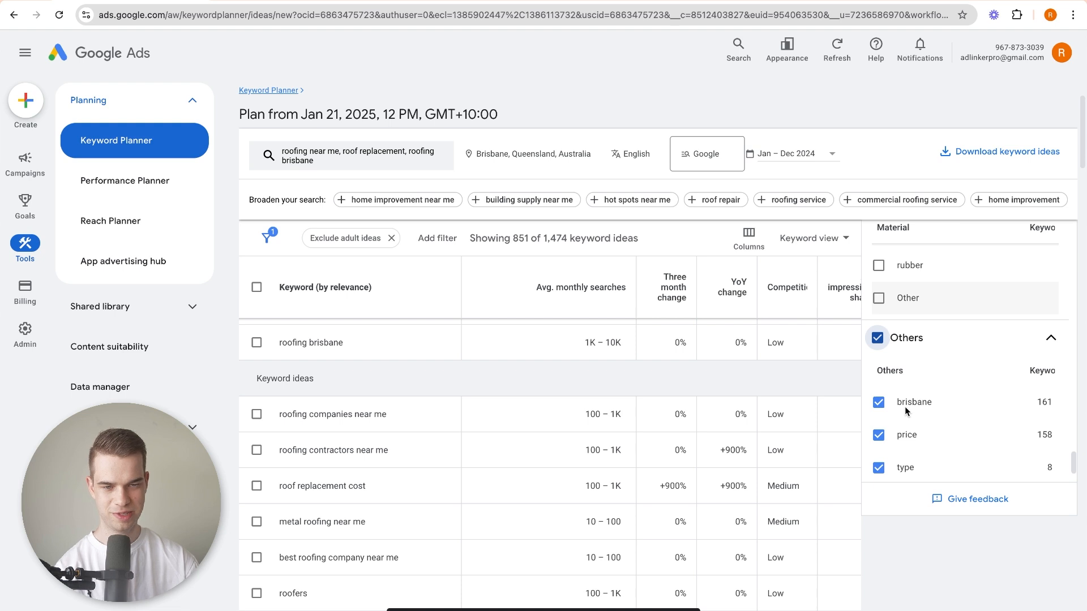
pyautogui.scroll(1, 866, 406)
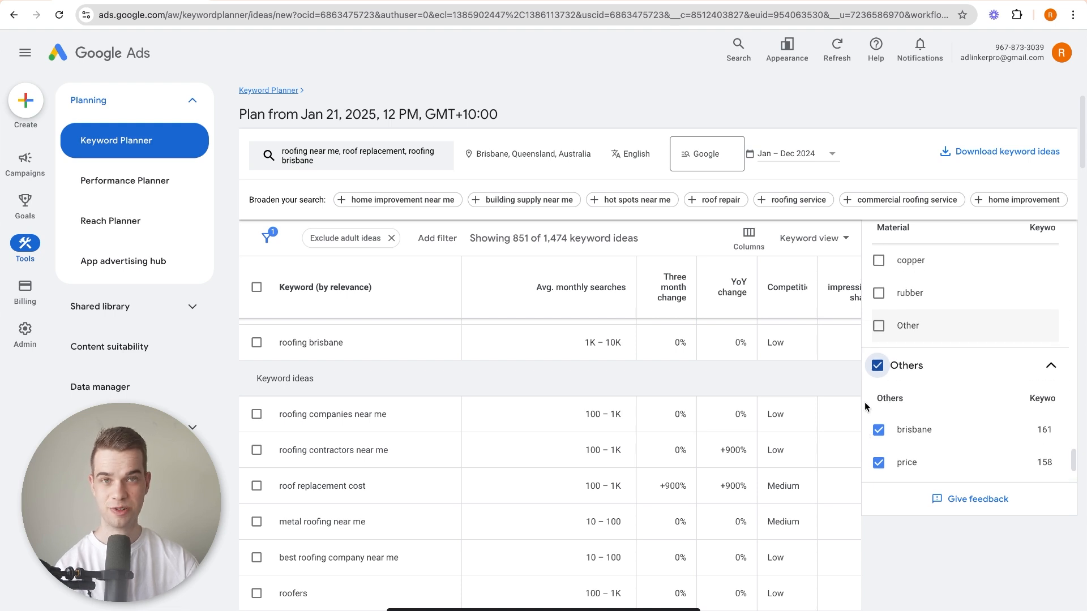
pyautogui.scroll(15, 973, 396)
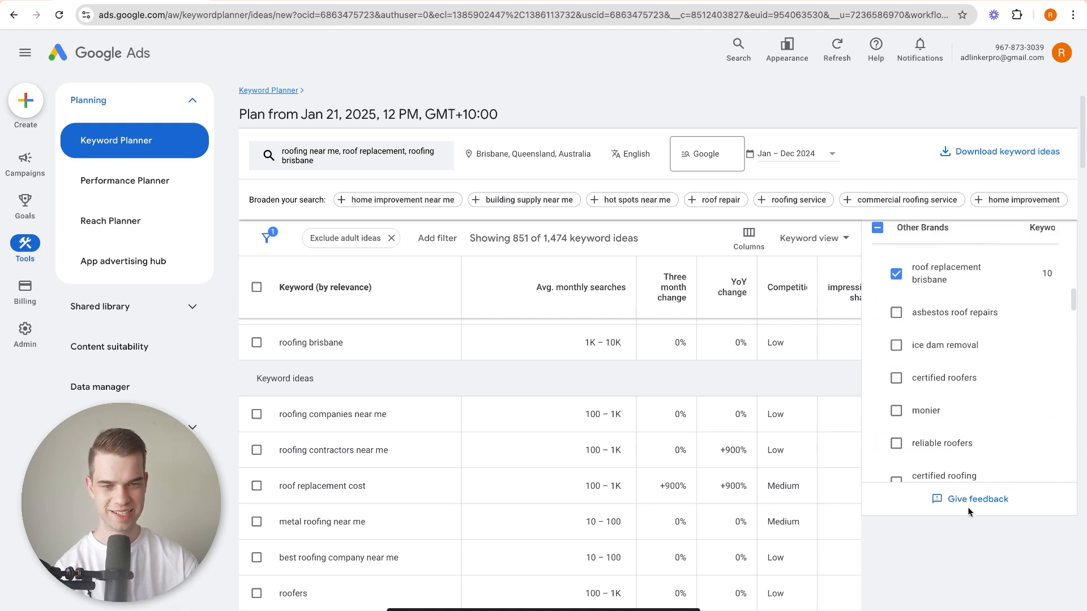
pyautogui.click(1052, 275)
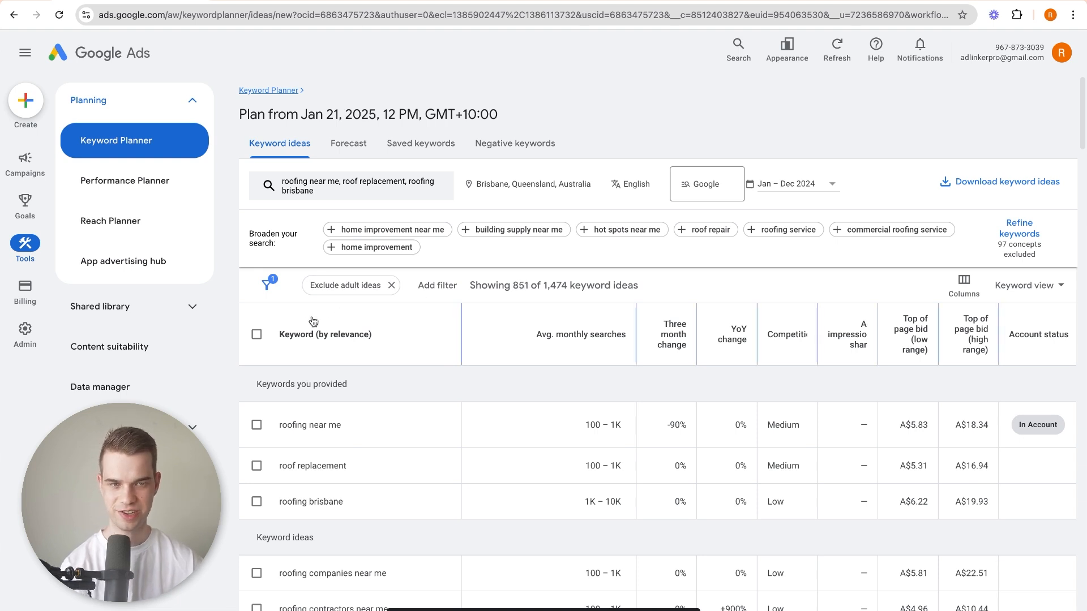
# Select all the refined keyword ideas across every page and add them as broad match keywords to create the plan.
pyautogui.click(260, 334)
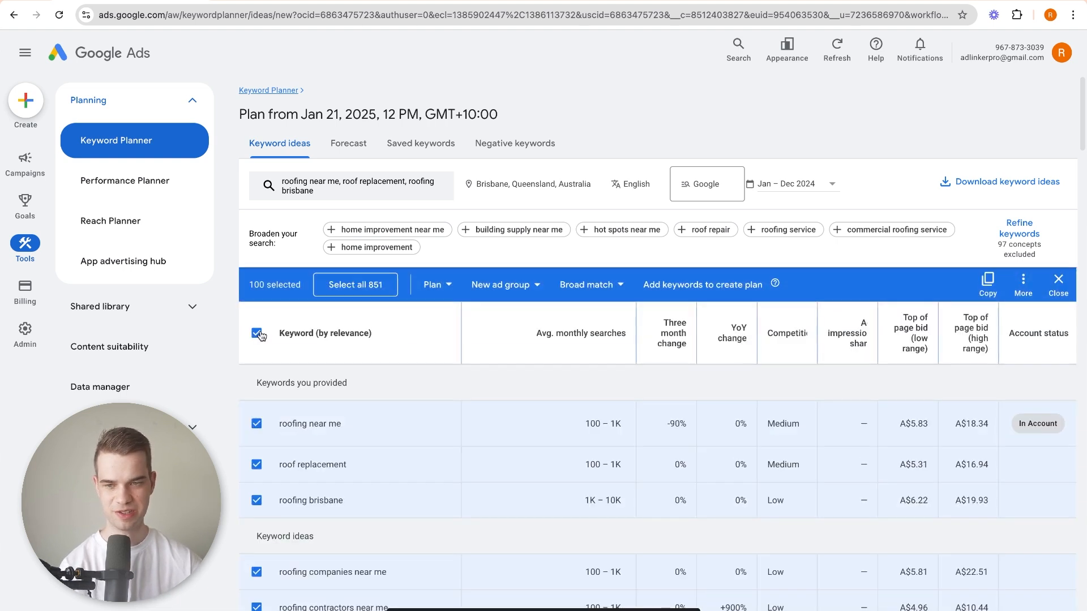
pyautogui.click(356, 285)
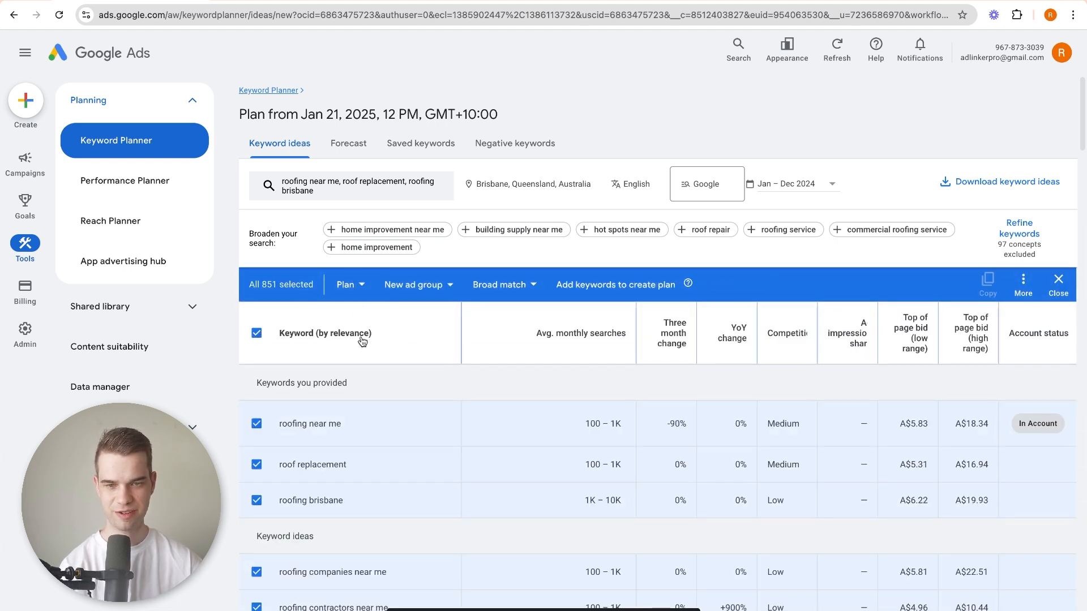
pyautogui.click(641, 291)
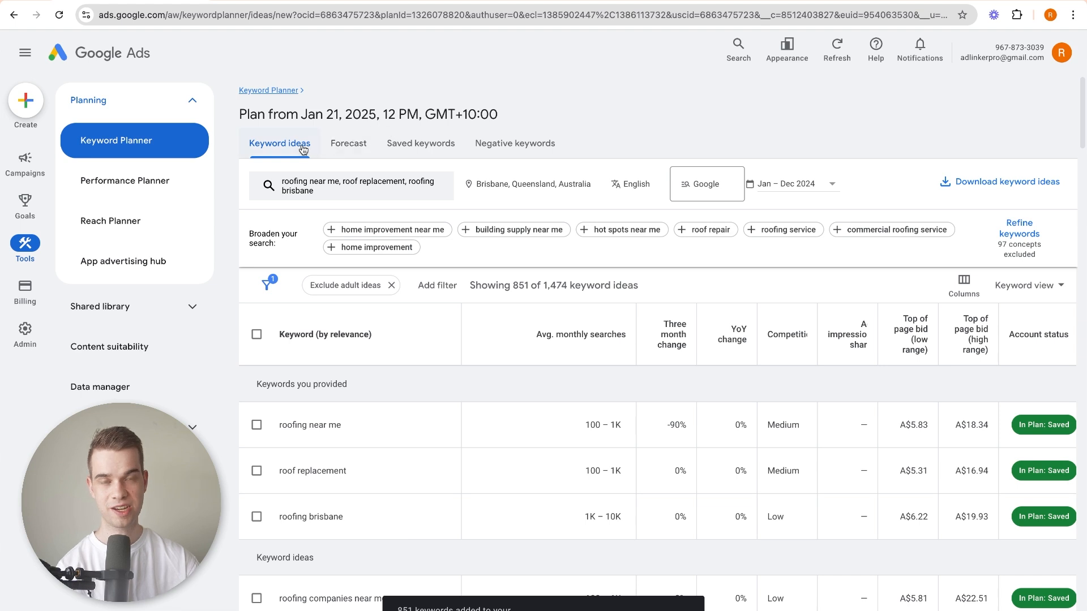
# Open the plan's forecast and check its bid strategy options, keeping Maximize clicks.
pyautogui.click(333, 146)
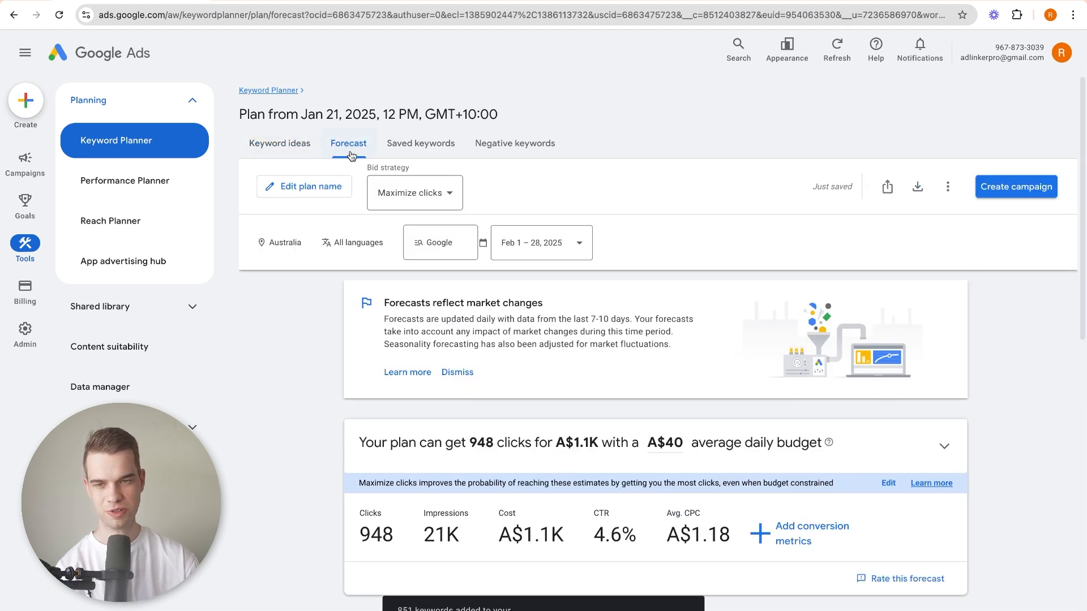
pyautogui.click(410, 196)
pyautogui.click(647, 184)
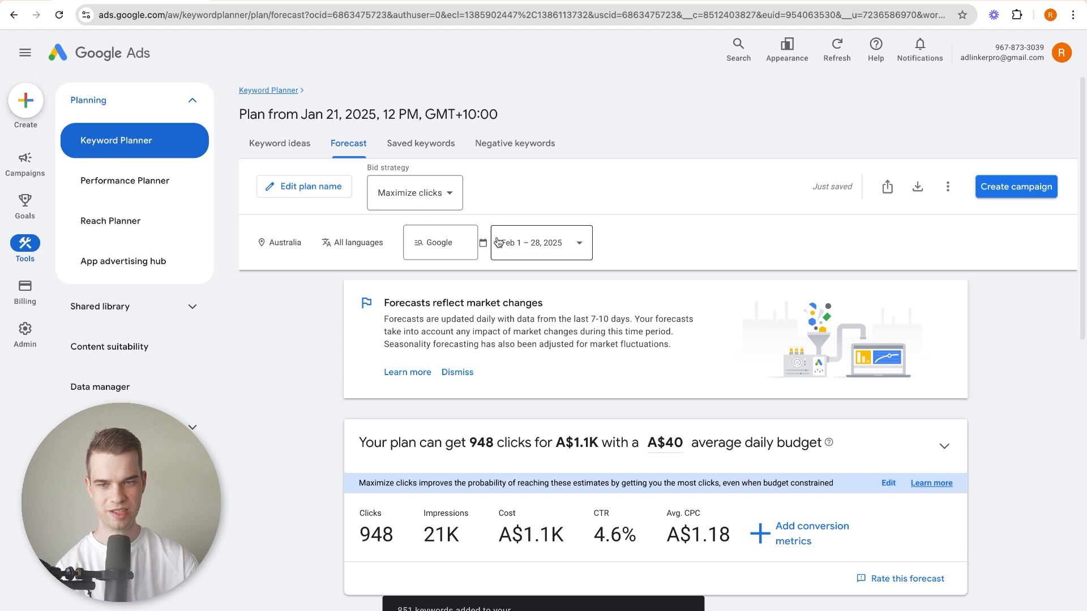
# Replace Australia with Brisbane, Queensland as the forecast's target location and save it.
pyautogui.click(309, 243)
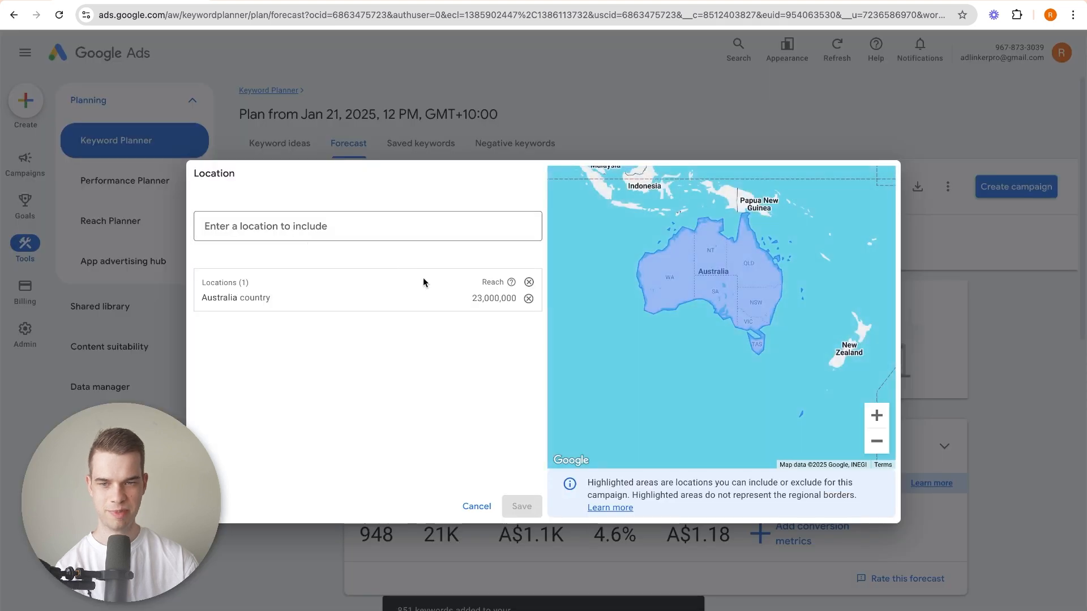
pyautogui.click(536, 288)
pyautogui.click(440, 229)
pyautogui.write('brisbane')
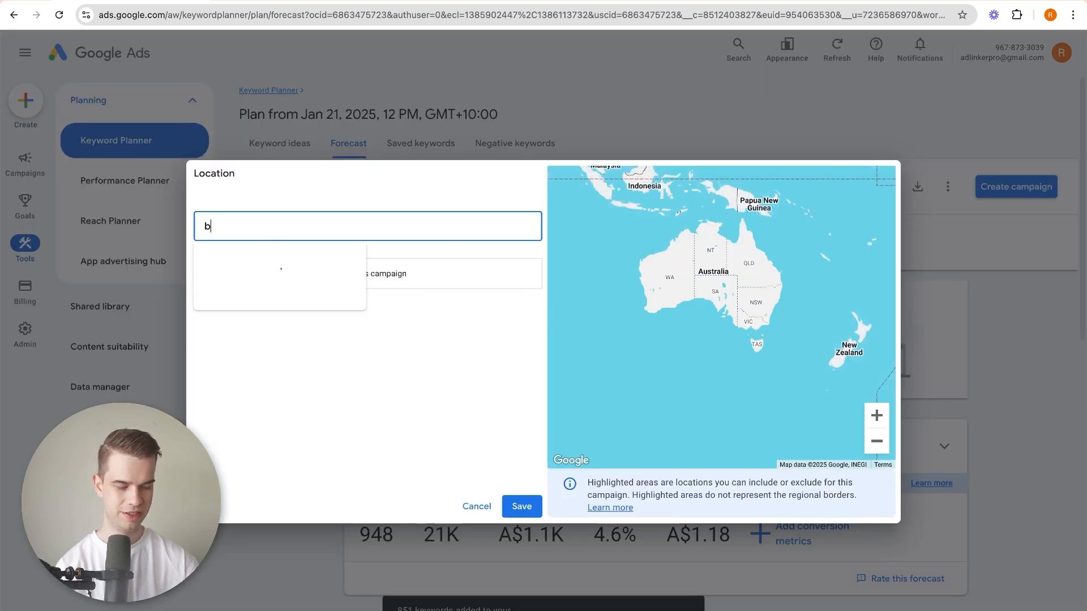
pyautogui.press('Return')
pyautogui.click(529, 508)
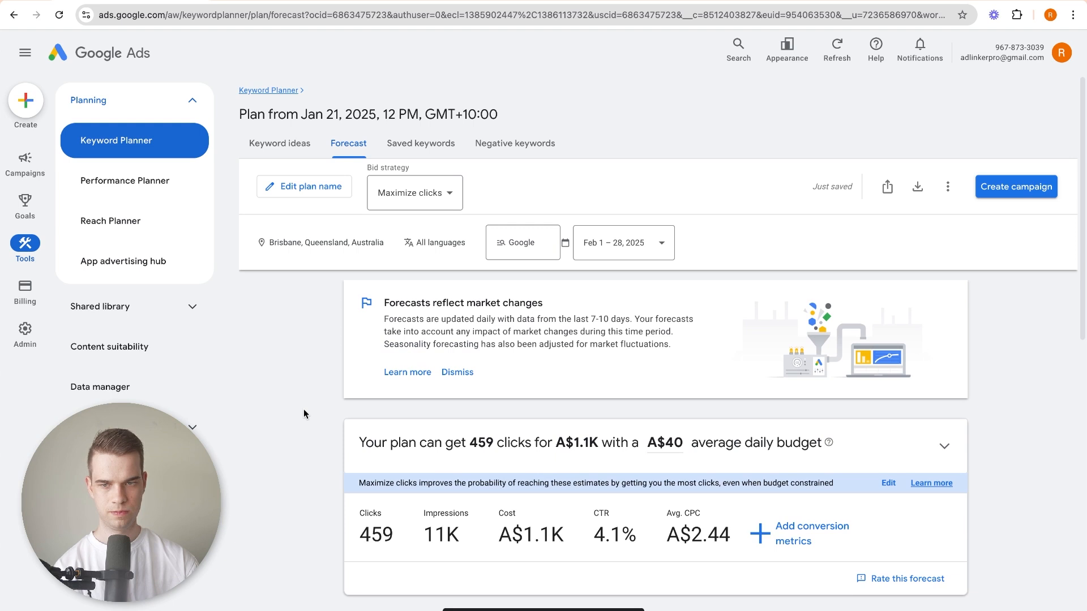
# Expand the forecast's budget chart and add conversion metrics with a 10% conversion rate.
pyautogui.scroll(-2, 304, 409)
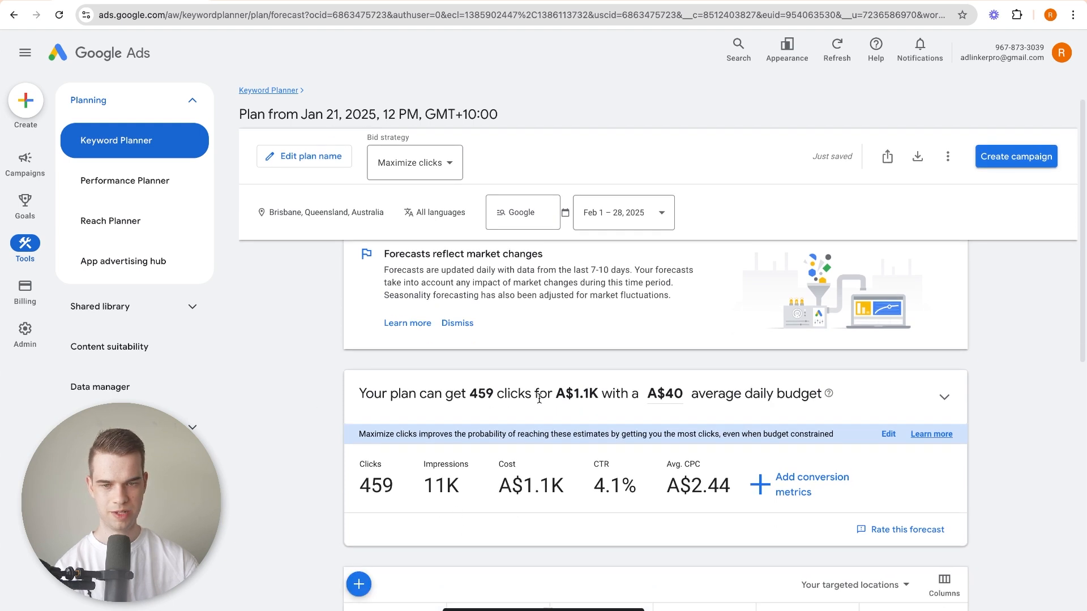
pyautogui.click(662, 404)
pyautogui.click(326, 455)
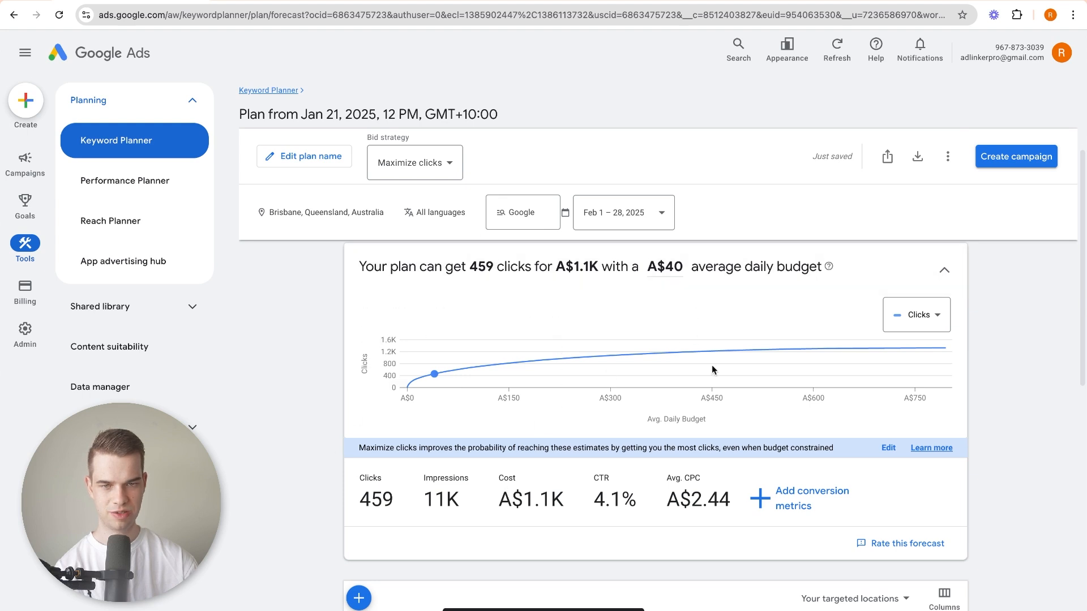
pyautogui.click(799, 504)
pyautogui.write('10')
pyautogui.press('Tab')
pyautogui.press('Return')
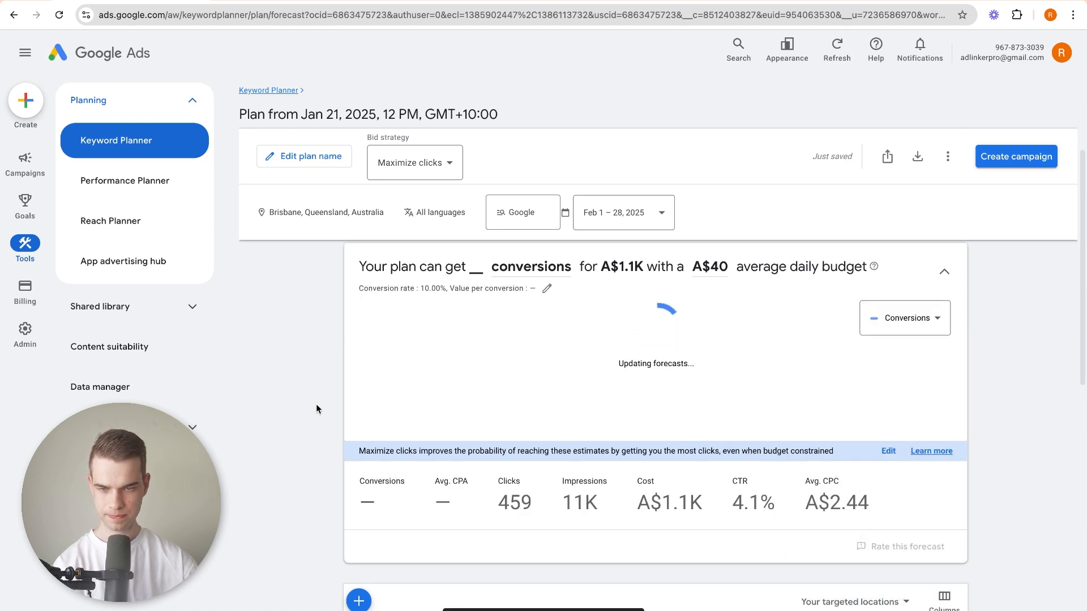
# Examine the forecast's conversions, average CPA, clicks and cost, along with the table for the targeted location.
pyautogui.moveTo(409, 512); pyautogui.dragTo(374, 507)
pyautogui.click(368, 509)
pyautogui.moveTo(445, 499); pyautogui.dragTo(496, 506)
pyautogui.click(496, 505)
pyautogui.scroll(1, 424, 487)
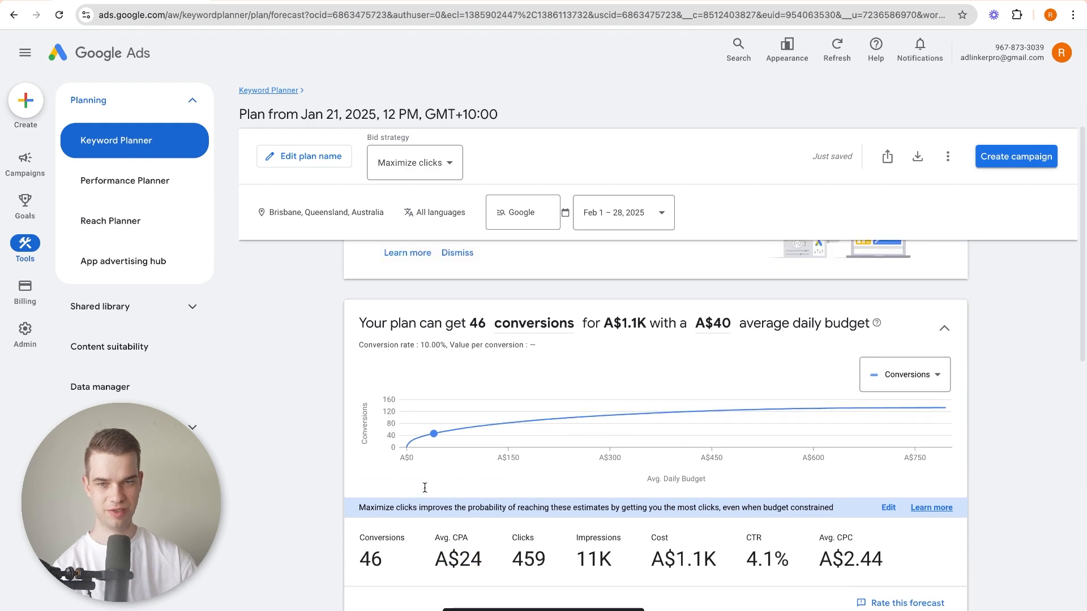
pyautogui.scroll(2, 359, 326)
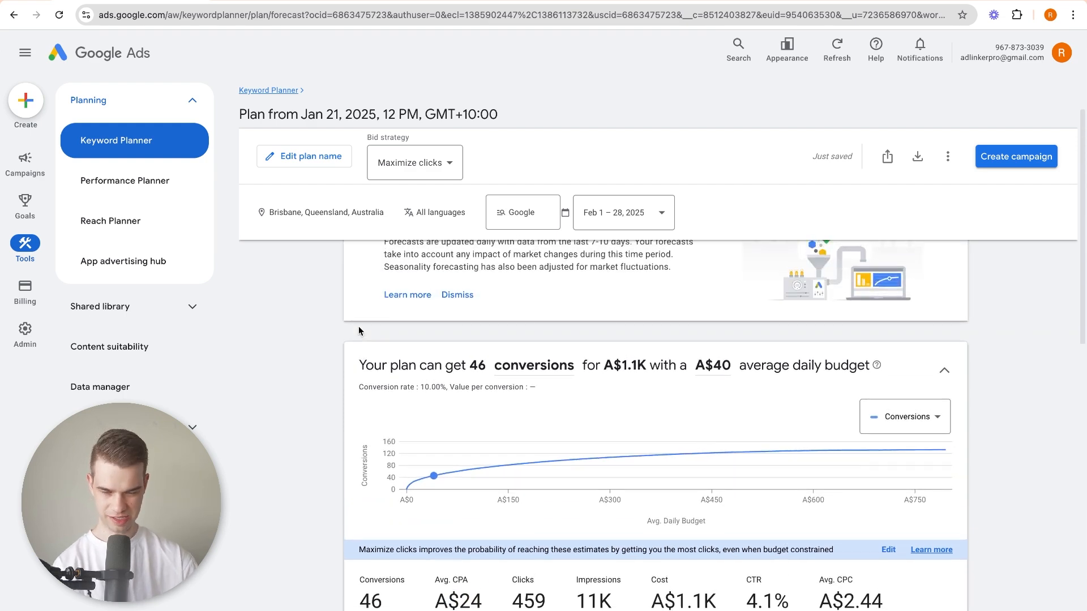
pyautogui.scroll(-6, 340, 385)
pyautogui.scroll(6, 412, 406)
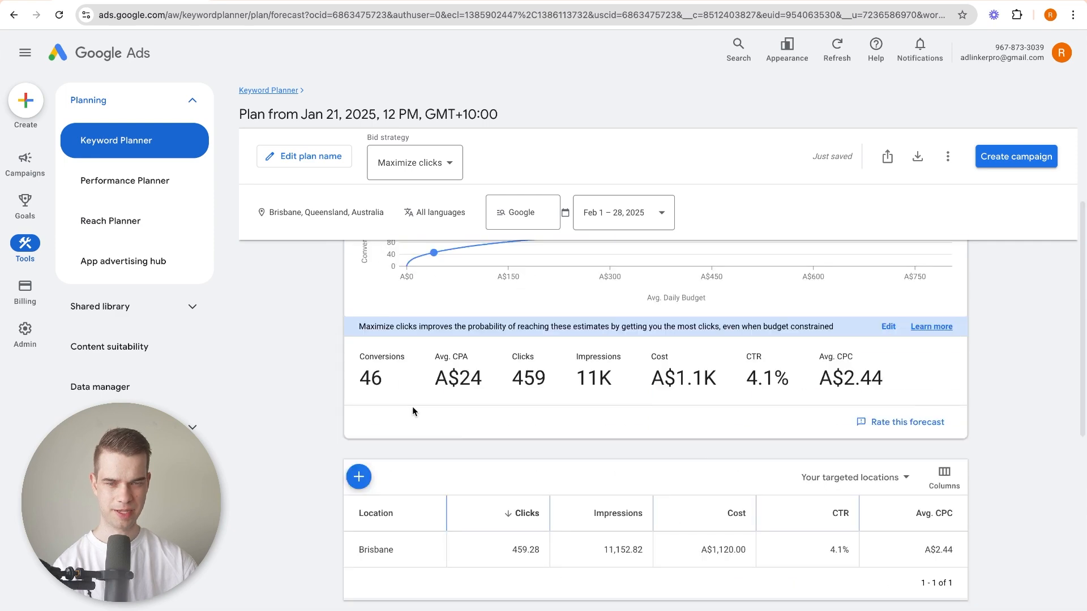
pyautogui.scroll(-1, 373, 412)
pyautogui.scroll(-1, 362, 413)
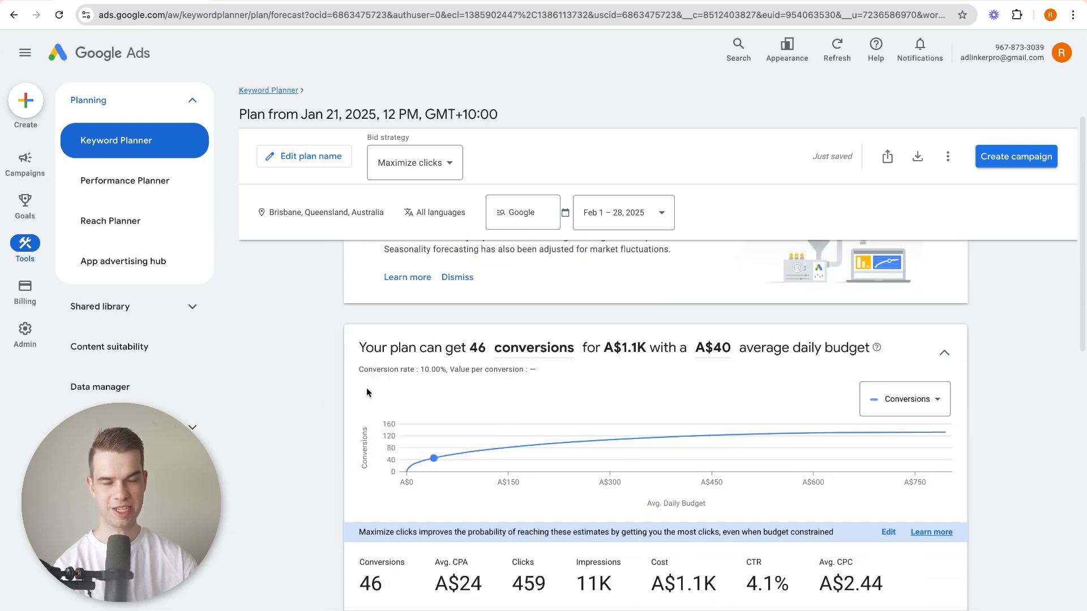
pyautogui.scroll(-1, 335, 376)
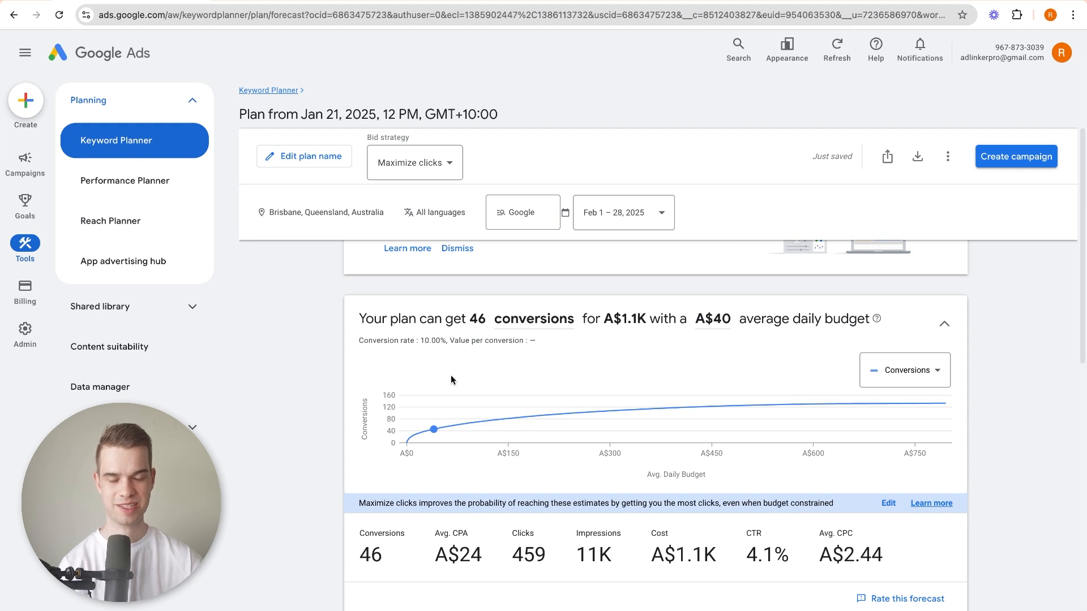
# Set the plan's average daily budget to A$80 on the forecast chart and check the projected conversions.
pyautogui.moveTo(409, 446)
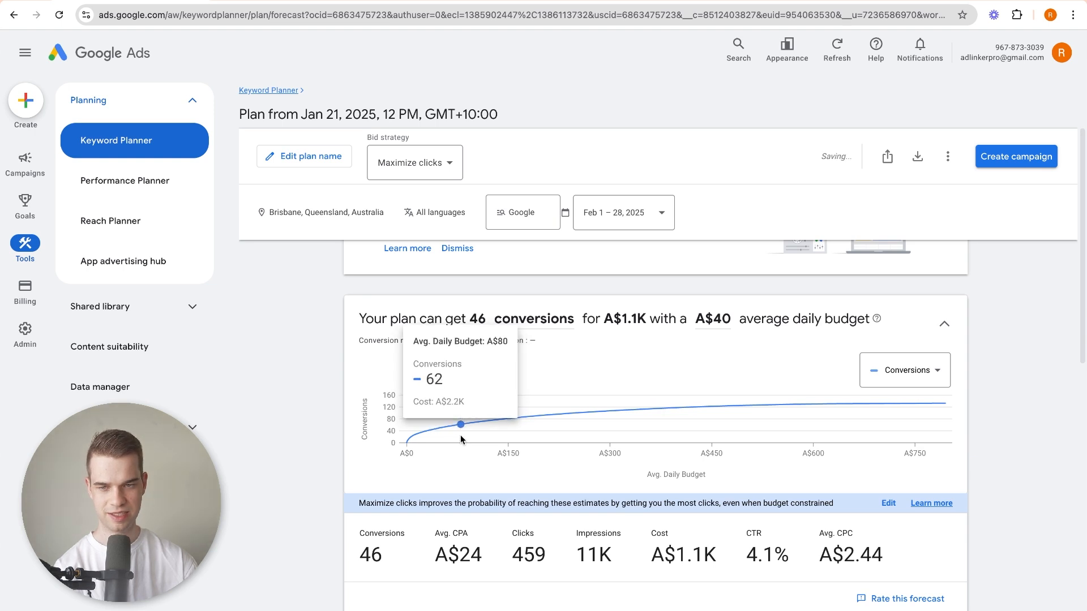
pyautogui.click(461, 435)
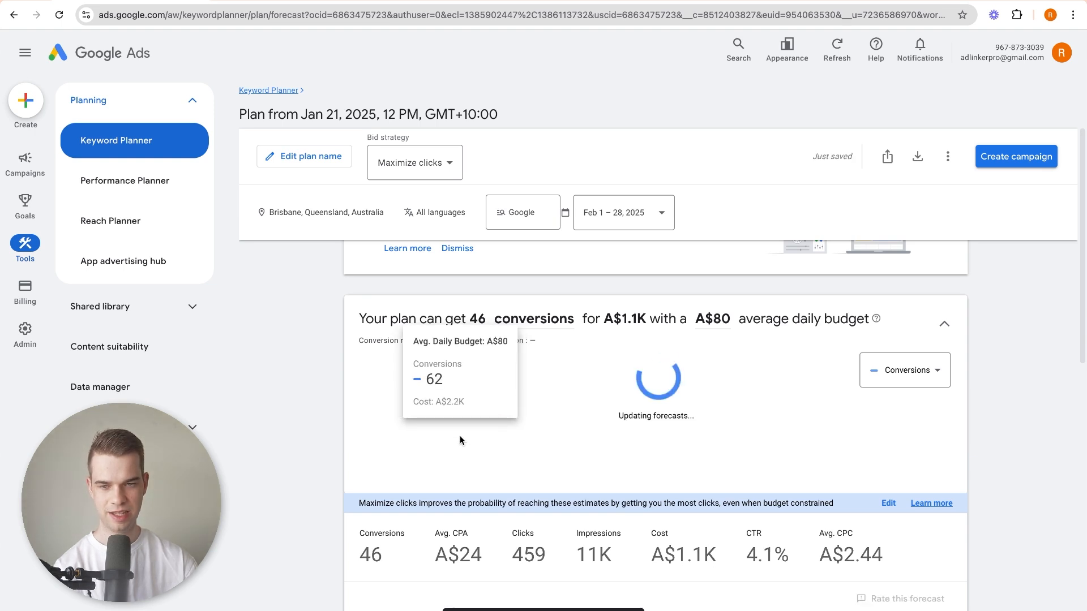
pyautogui.click(483, 315)
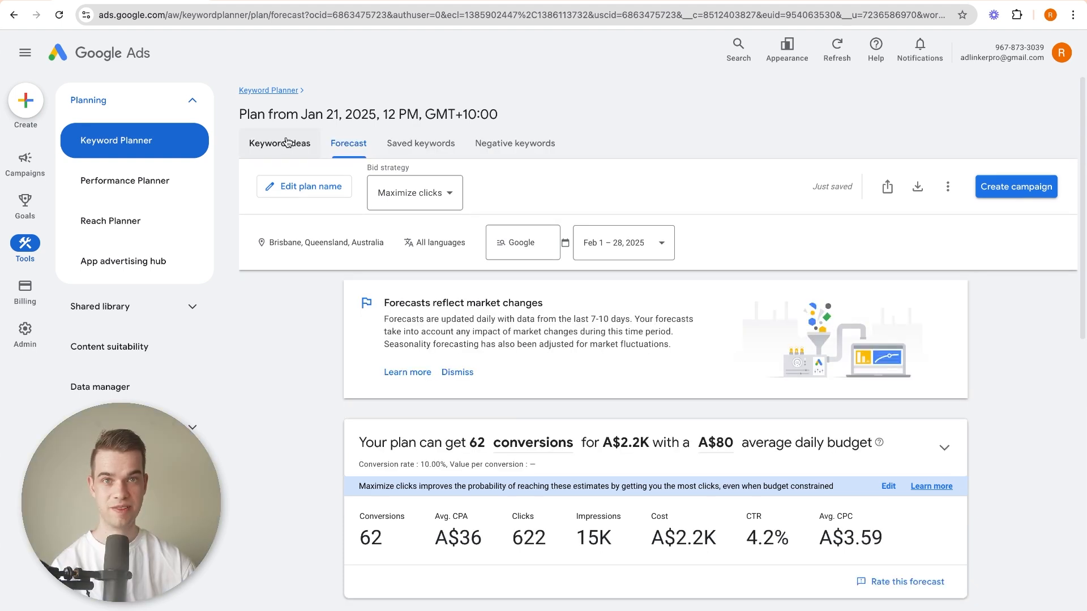
# Return to the keyword ideas and download them to Google Sheets in My Drive, keeping the suggested file name.
pyautogui.click(287, 142)
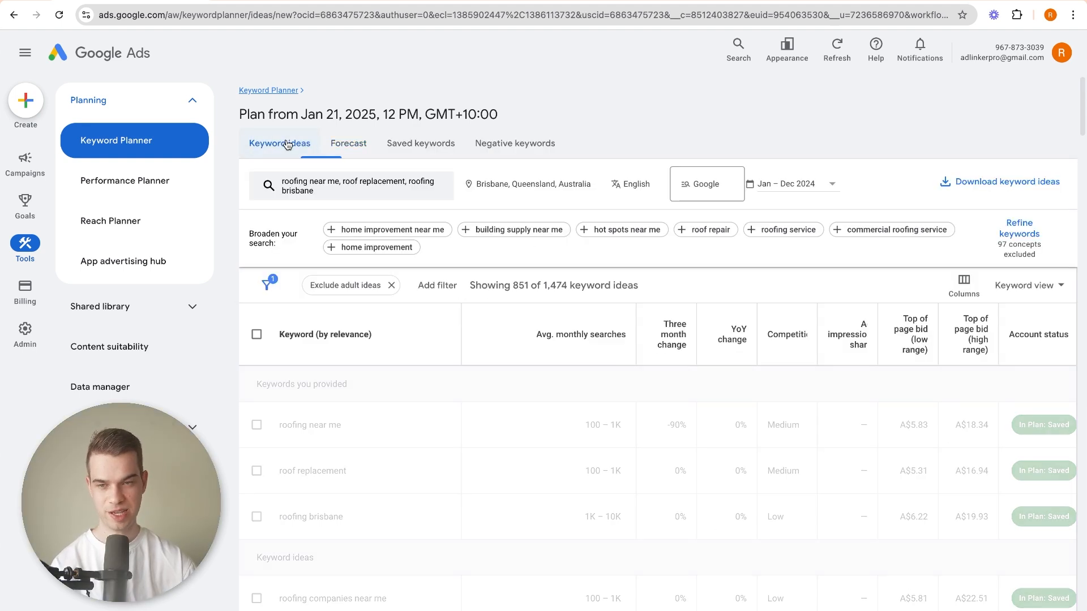
pyautogui.click(1003, 194)
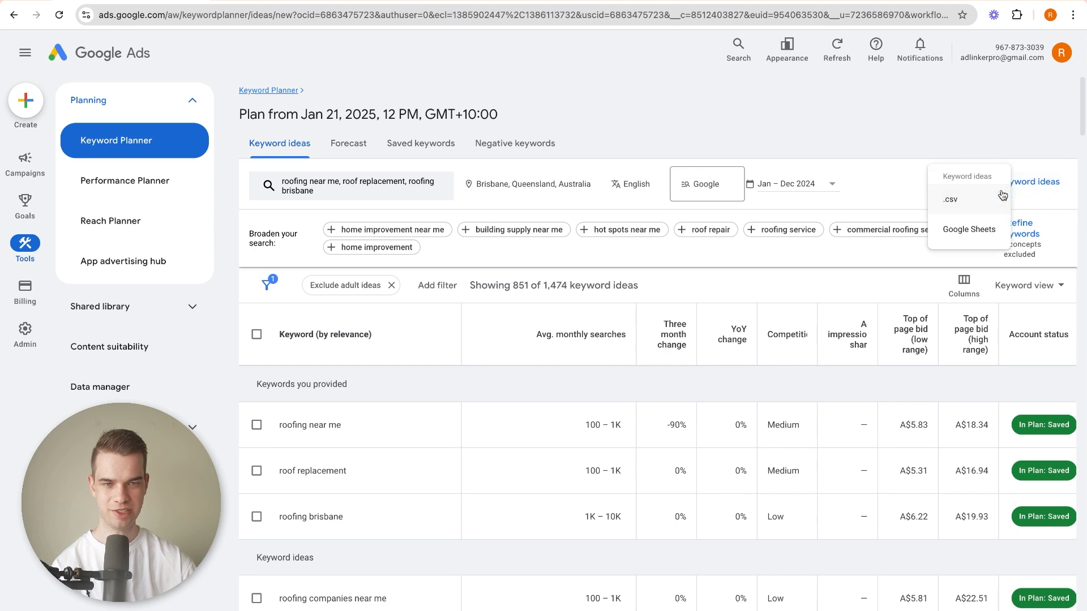
pyautogui.click(978, 232)
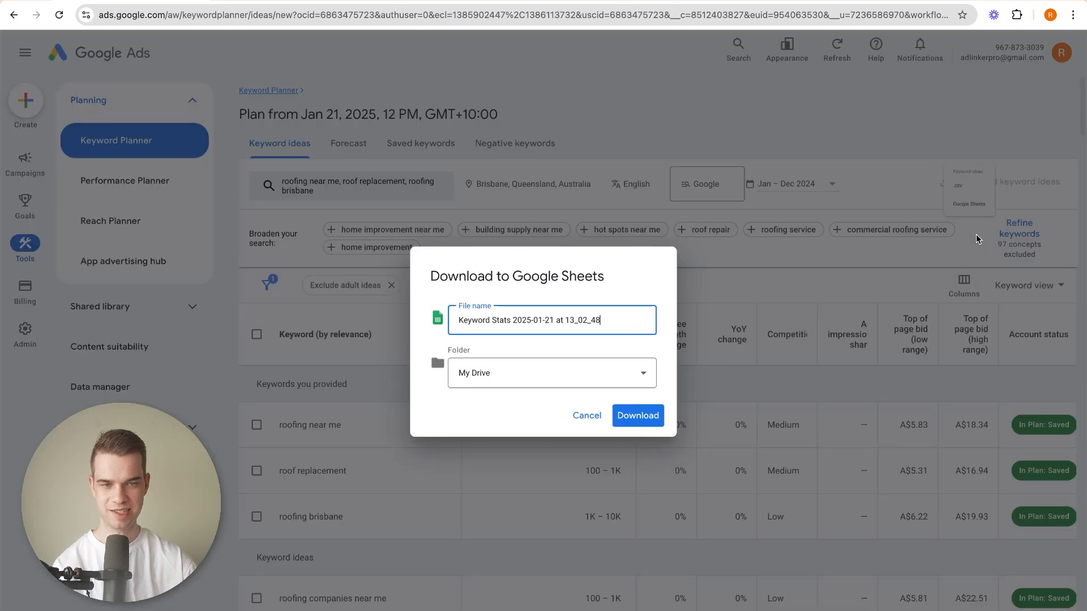
pyautogui.click(626, 409)
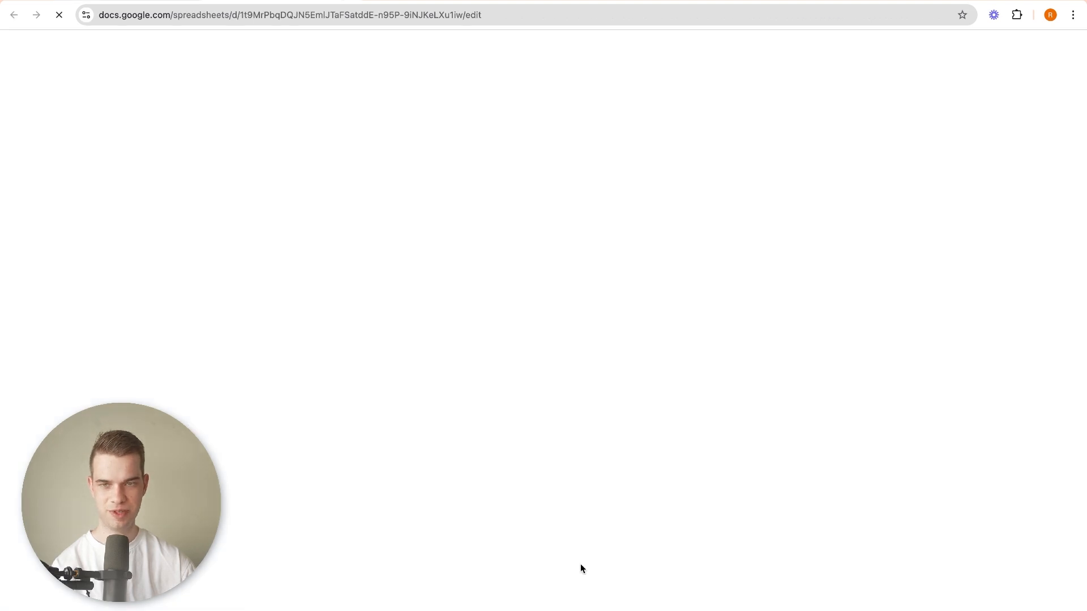
# Look through the exported keyword sheet and delete the title and date range rows above the column headers.
pyautogui.scroll(-20, 162, 266)
pyautogui.scroll(-20, 160, 266)
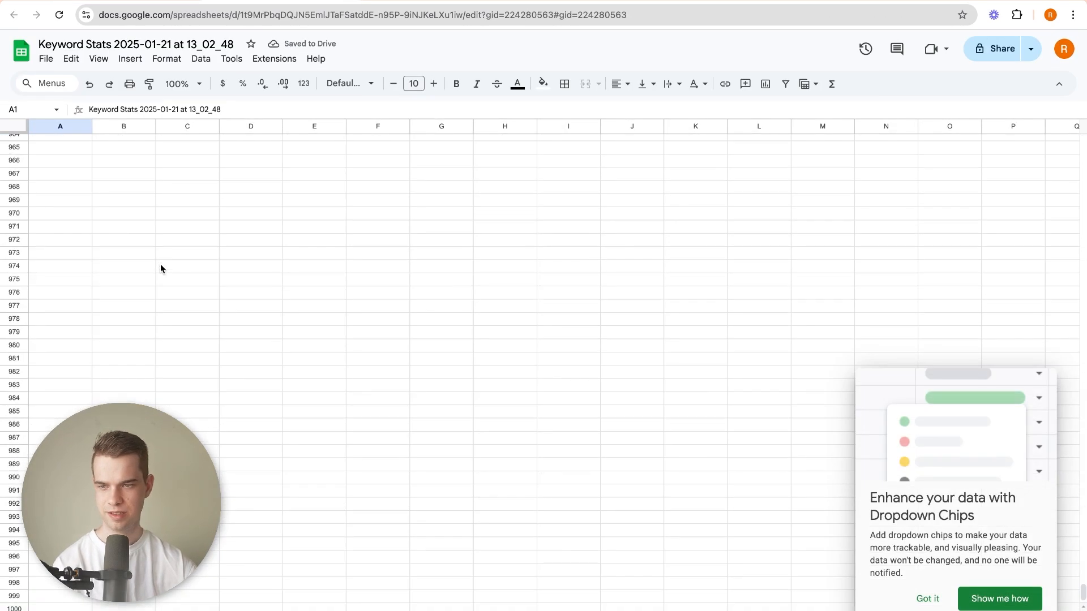
pyautogui.scroll(-15, 160, 275)
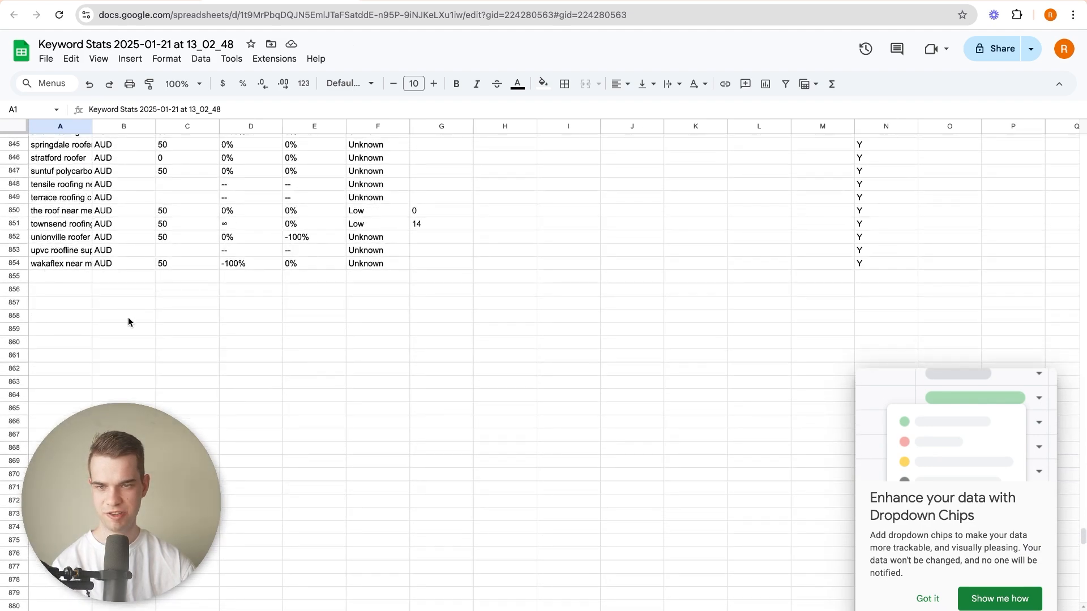
pyautogui.scroll(20, 128, 322)
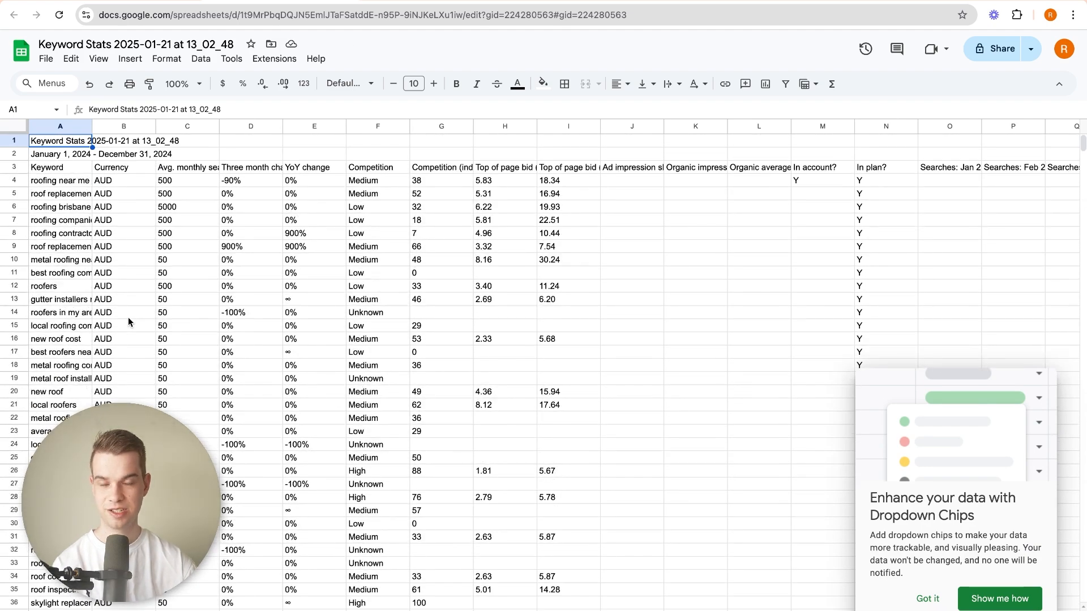
pyautogui.keyDown('shift'); pyautogui.click(13, 154); pyautogui.keyUp('shift')
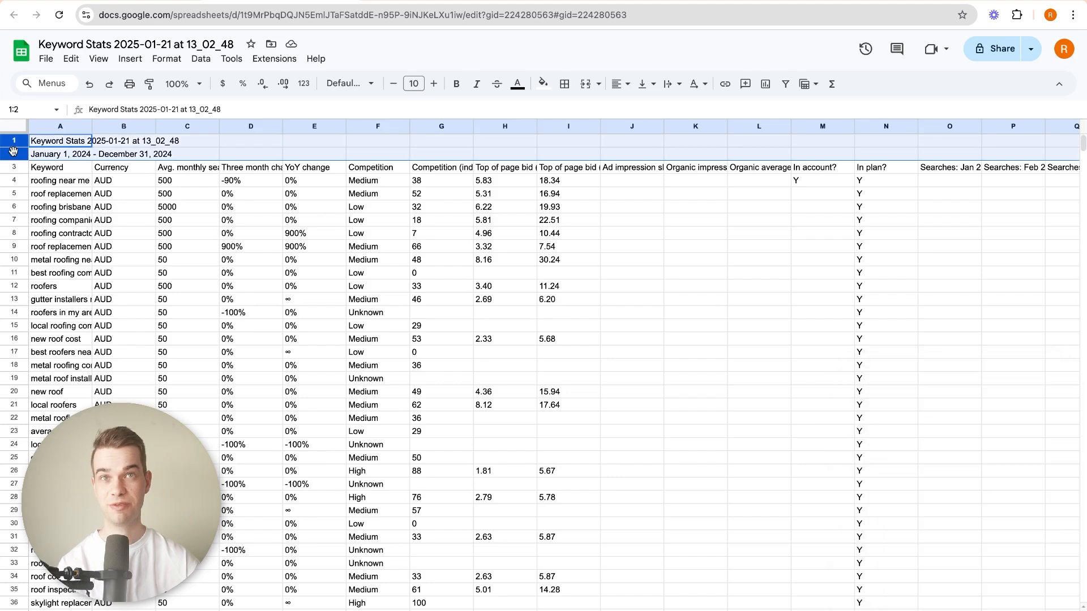
pyautogui.rightClick(13, 151)
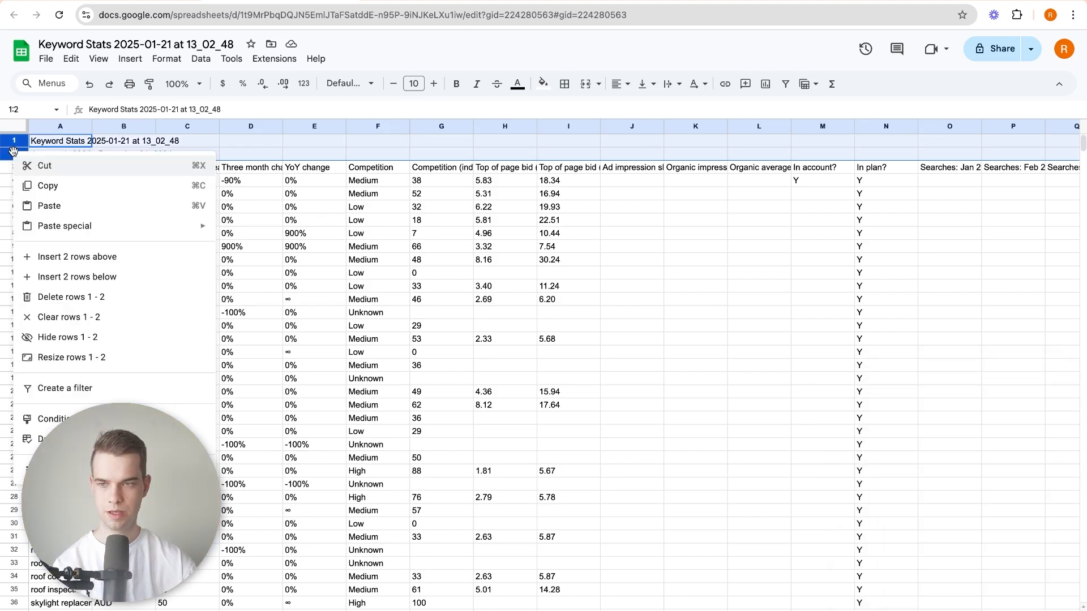
pyautogui.click(73, 297)
# Delete the Currency column and every column after Avg. monthly searches, from Three month change through the December searches.
pyautogui.click(121, 127)
pyautogui.rightClick(121, 126)
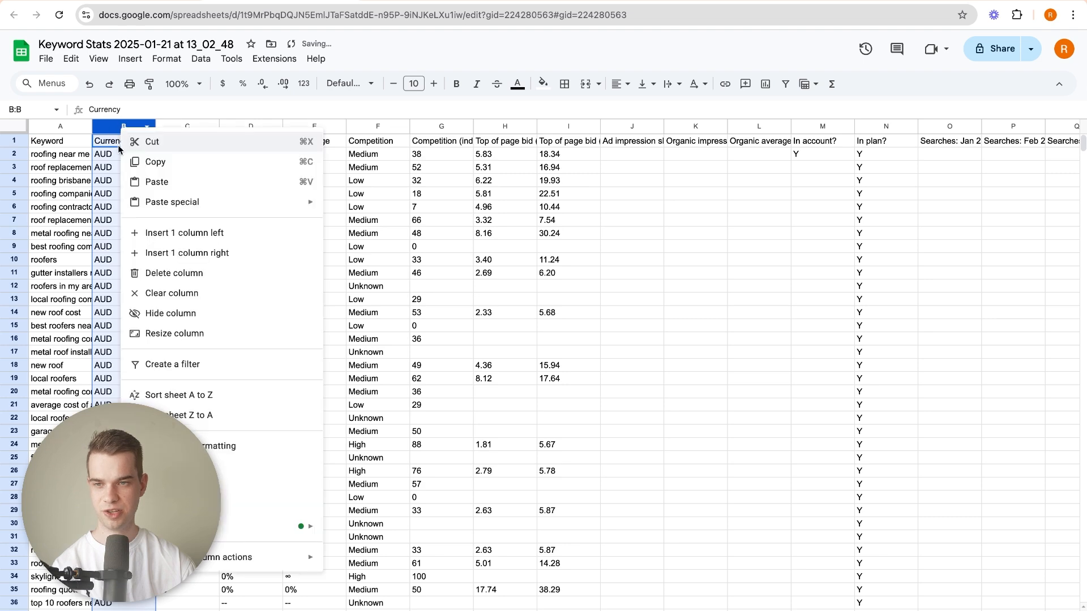
pyautogui.click(170, 274)
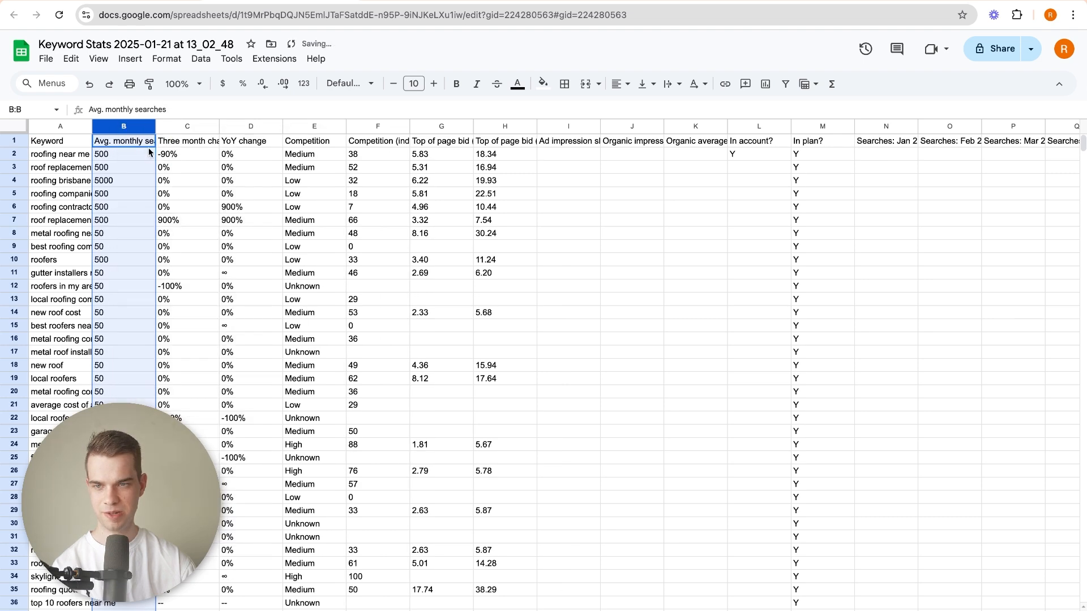
pyautogui.click(193, 125)
pyautogui.hscroll(8, 855, 184)
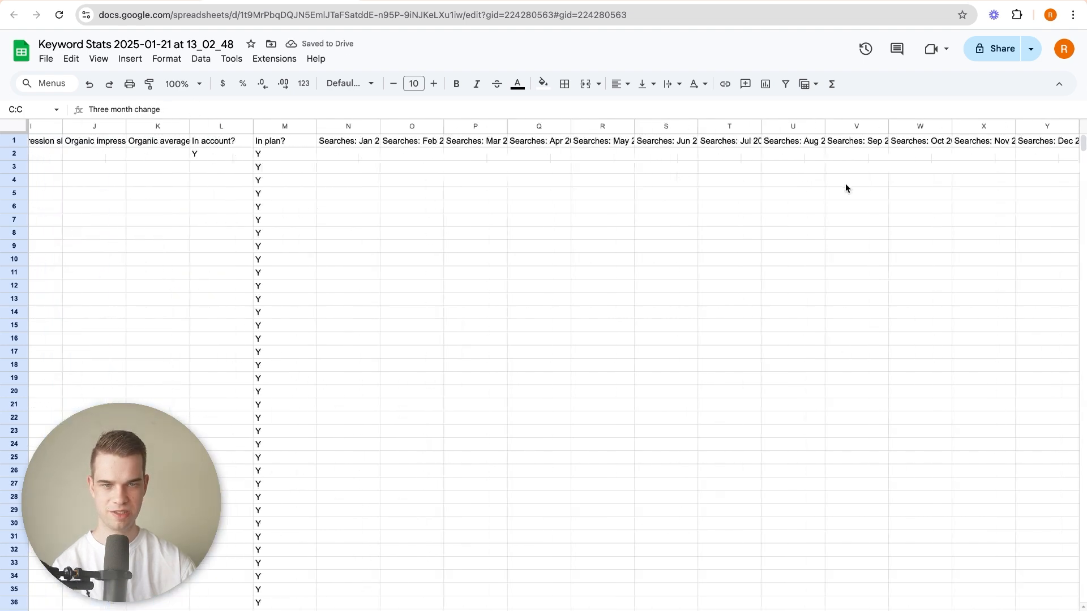
pyautogui.keyDown('shift'); pyautogui.click(1023, 126); pyautogui.keyUp('shift')
pyautogui.rightClick(1023, 127)
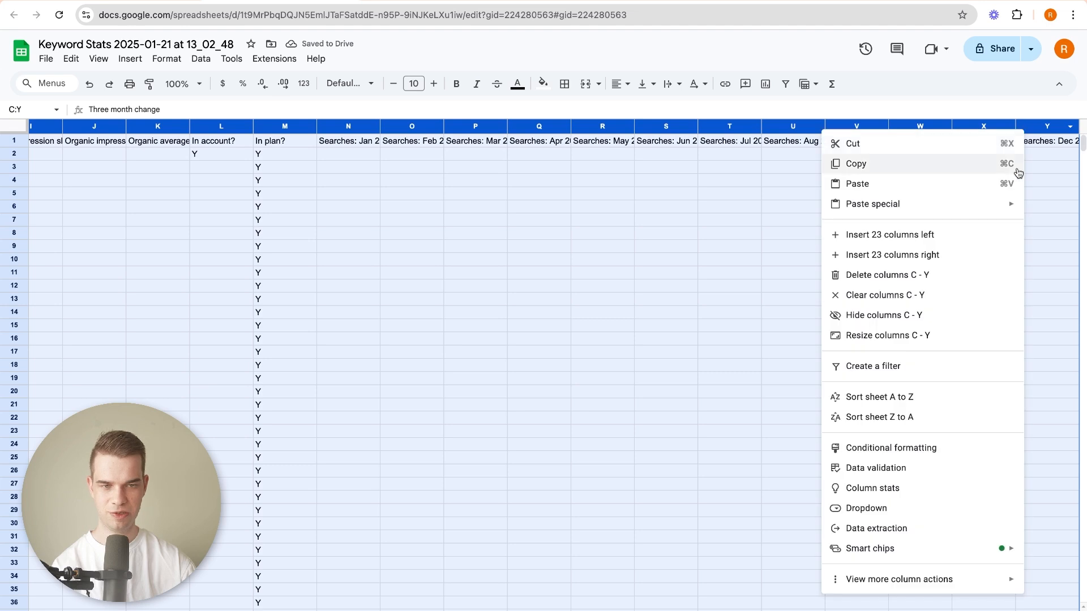
pyautogui.click(933, 277)
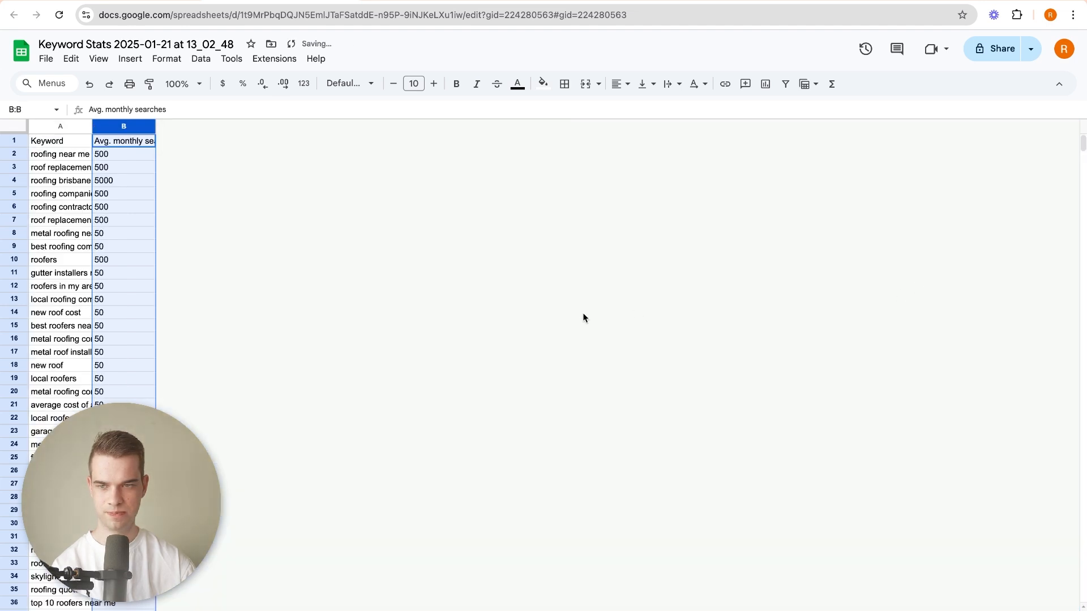
# Insert six empty columns after Avg. monthly searches and fit the Keyword column's width to its contents.
pyautogui.keyDown('shift'); pyautogui.click(66, 128); pyautogui.keyUp('shift')
pyautogui.rightClick(66, 128)
pyautogui.click(132, 253)
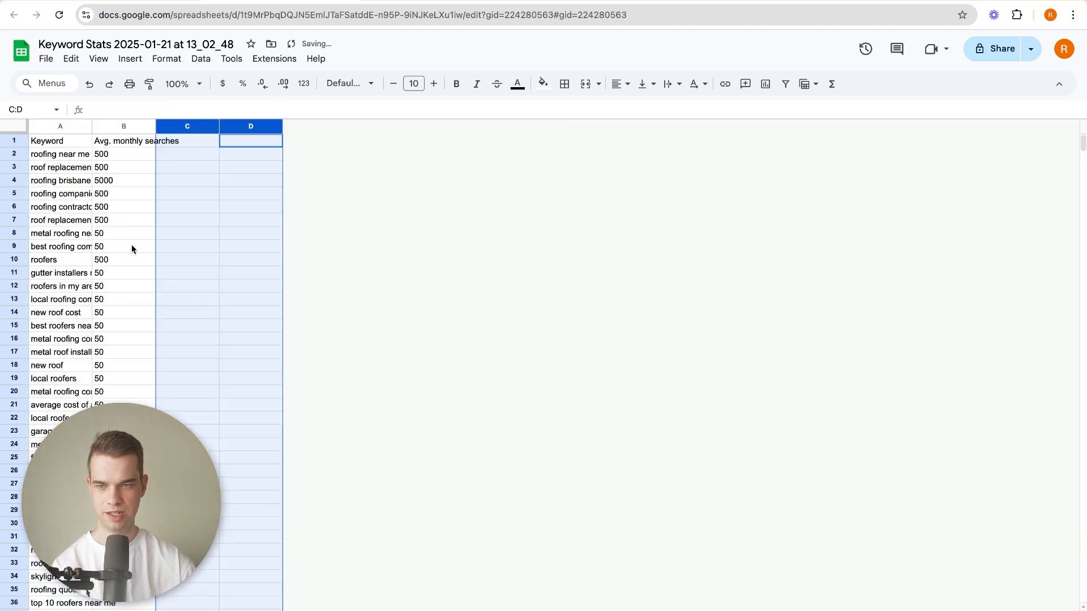
pyautogui.keyDown('shift'); pyautogui.click(56, 126); pyautogui.keyUp('shift')
pyautogui.rightClick(56, 126)
pyautogui.moveTo(122, 199)
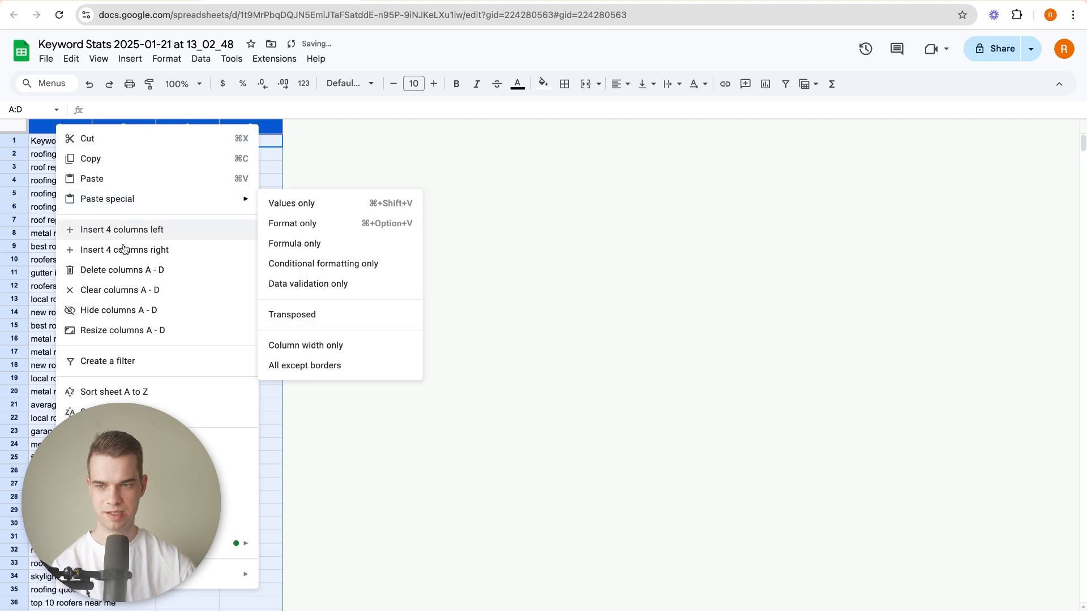
pyautogui.click(124, 250)
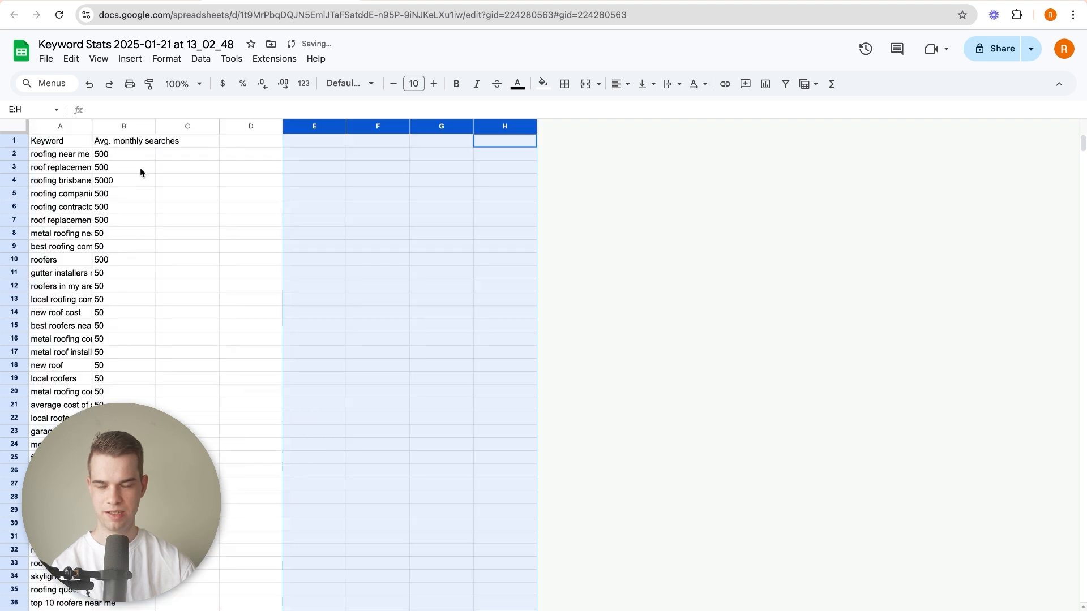
pyautogui.doubleClick(92, 125)
pyautogui.click(158, 252)
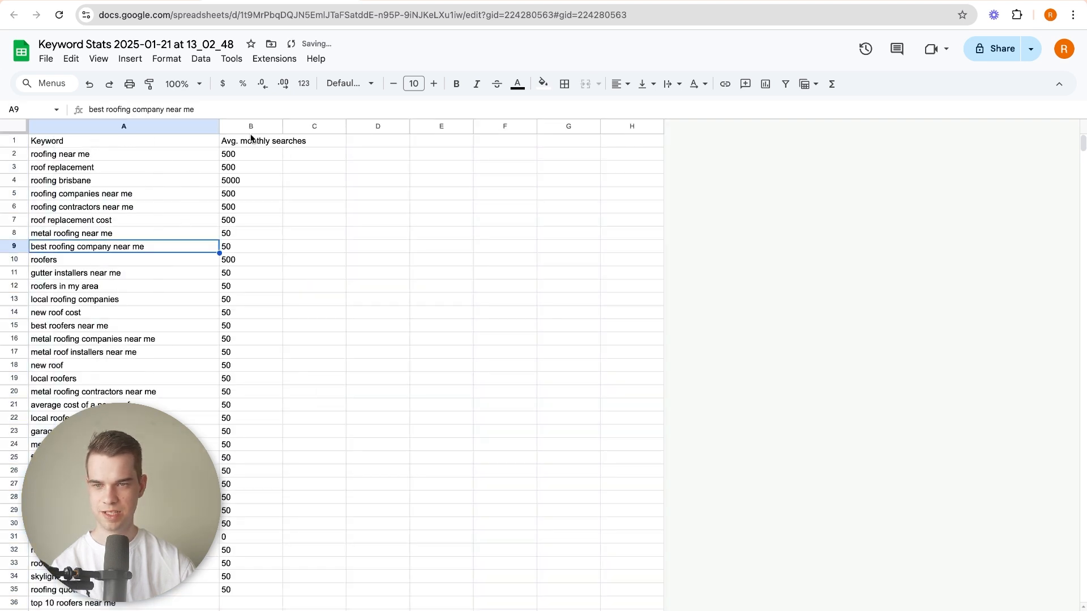
# Select all the Keyword and Avg. monthly searches data and create a filter on it.
pyautogui.hotkey('ctrl', 'a')
pyautogui.click(188, 168)
pyautogui.click(149, 142)
pyautogui.scroll(-20, 202, 219)
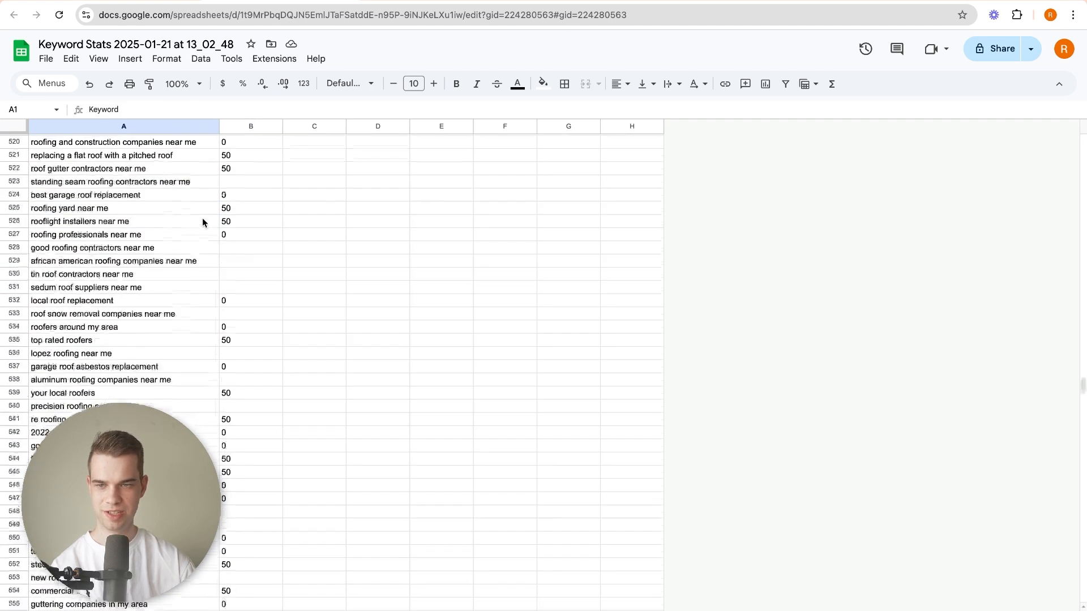
pyautogui.keyDown('shift'); pyautogui.click(259, 296); pyautogui.keyUp('shift')
pyautogui.scroll(20, 246, 293)
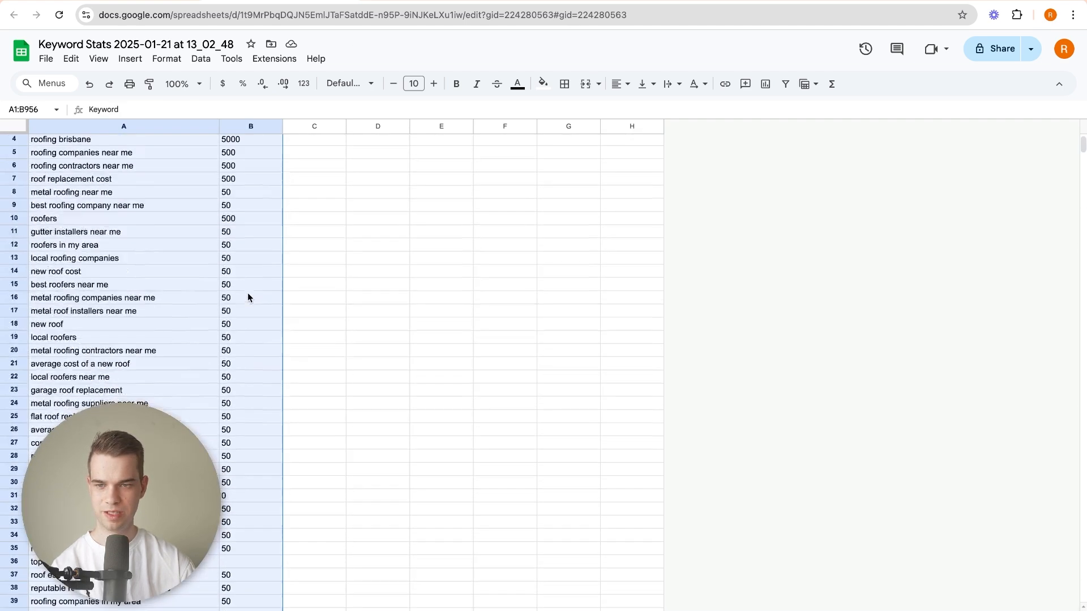
pyautogui.click(370, 250)
pyautogui.hotkey('ctrl', 'a')
pyautogui.click(254, 192)
pyautogui.hotkey('ctrl', 'a')
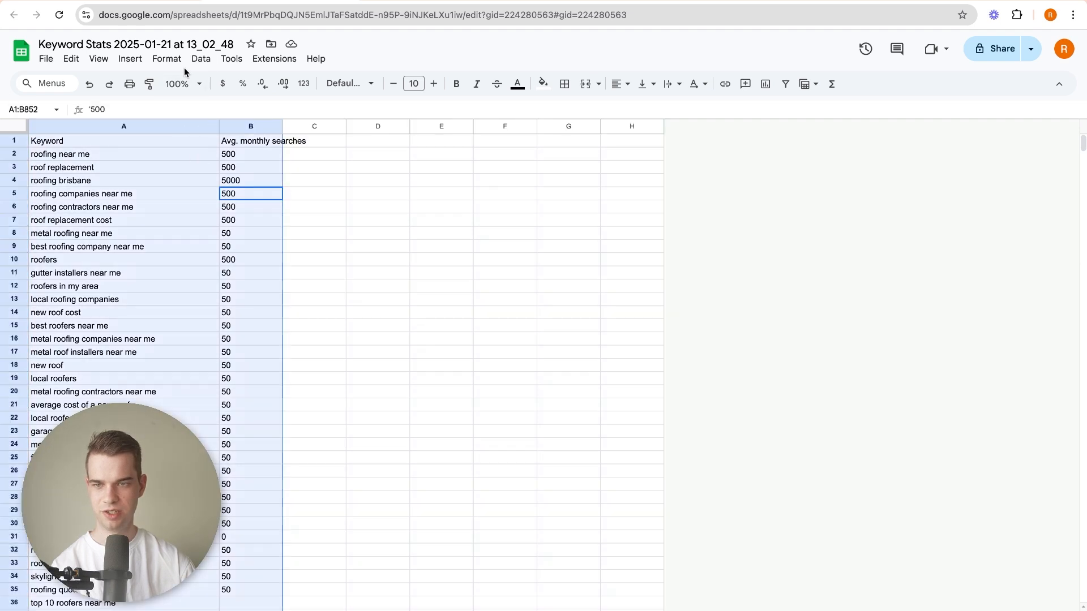
pyautogui.click(201, 59)
pyautogui.click(216, 131)
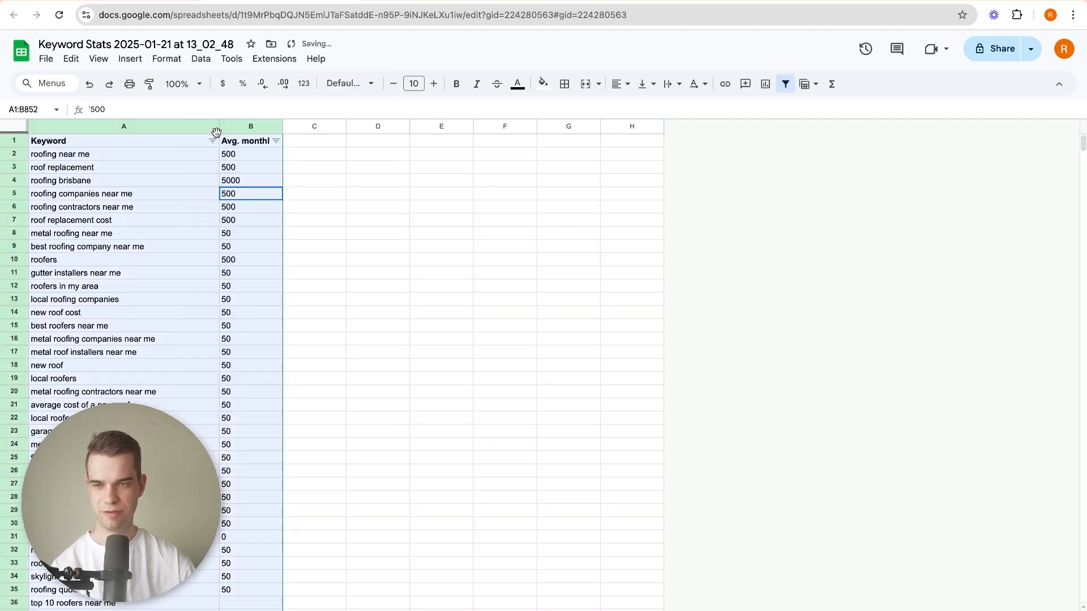
# Sort the keyword list by Avg. monthly searches from Z to A.
pyautogui.click(275, 141)
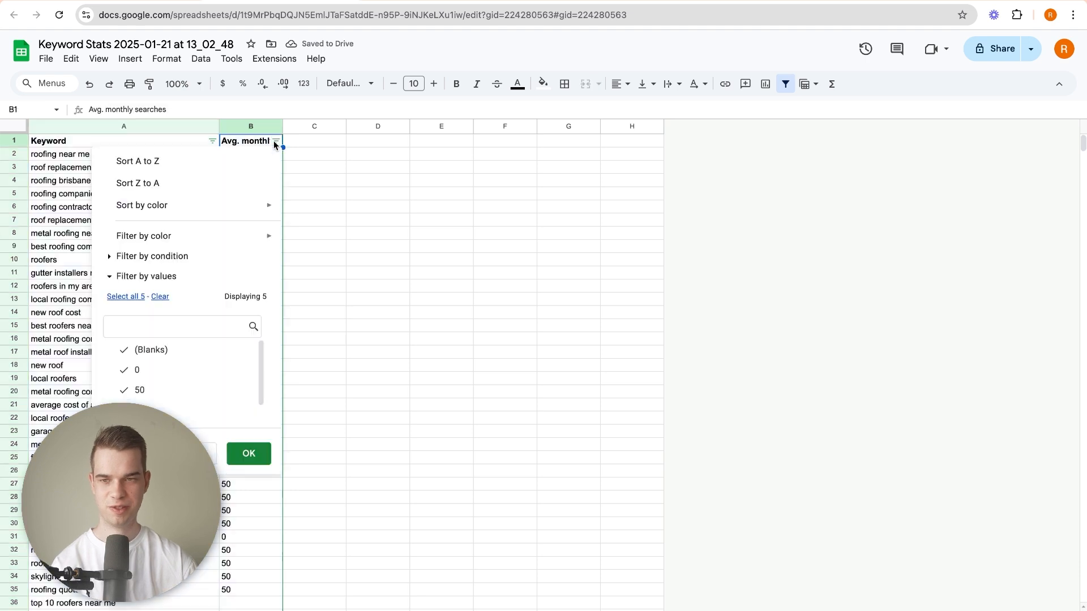
pyautogui.click(253, 182)
pyautogui.click(192, 159)
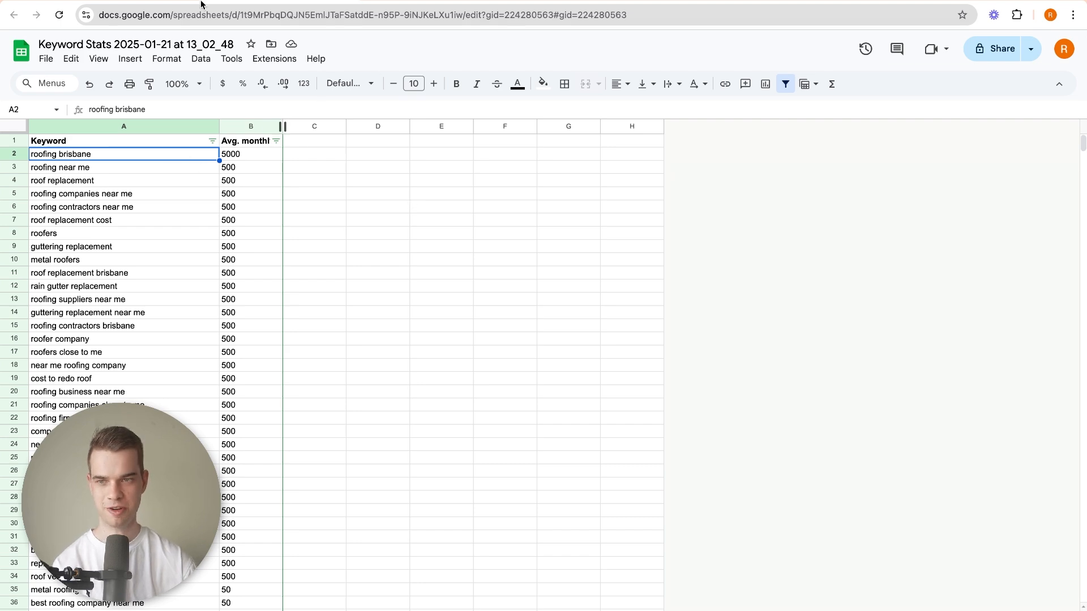
# Switch to the Google Ads keyword ideas, show them in Grouped view and look through the Gutter Installation group.
pyautogui.click(162, 2)
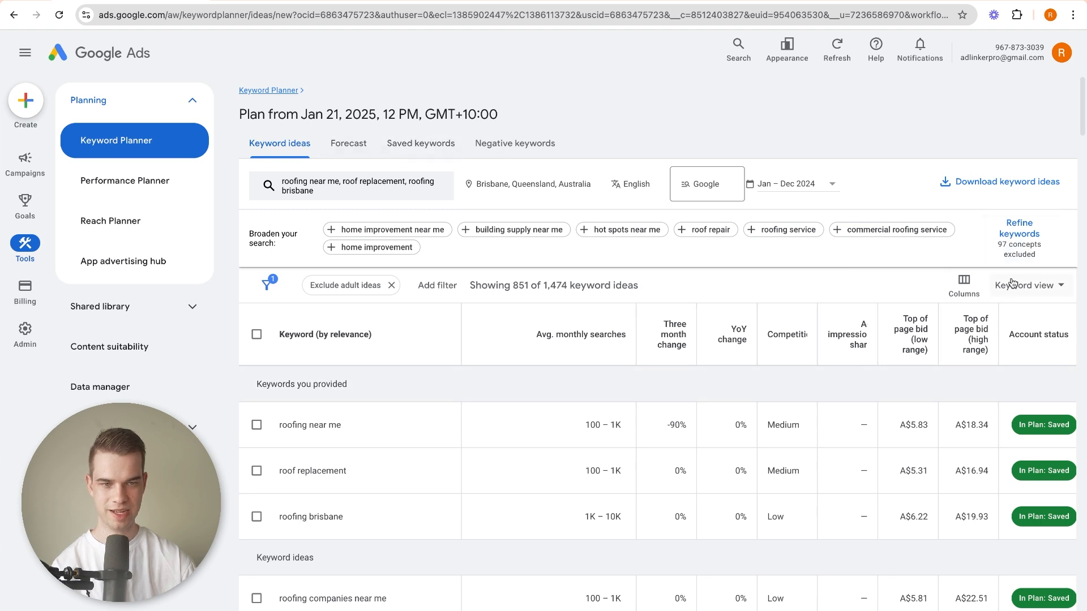
pyautogui.click(1041, 285)
pyautogui.click(1039, 352)
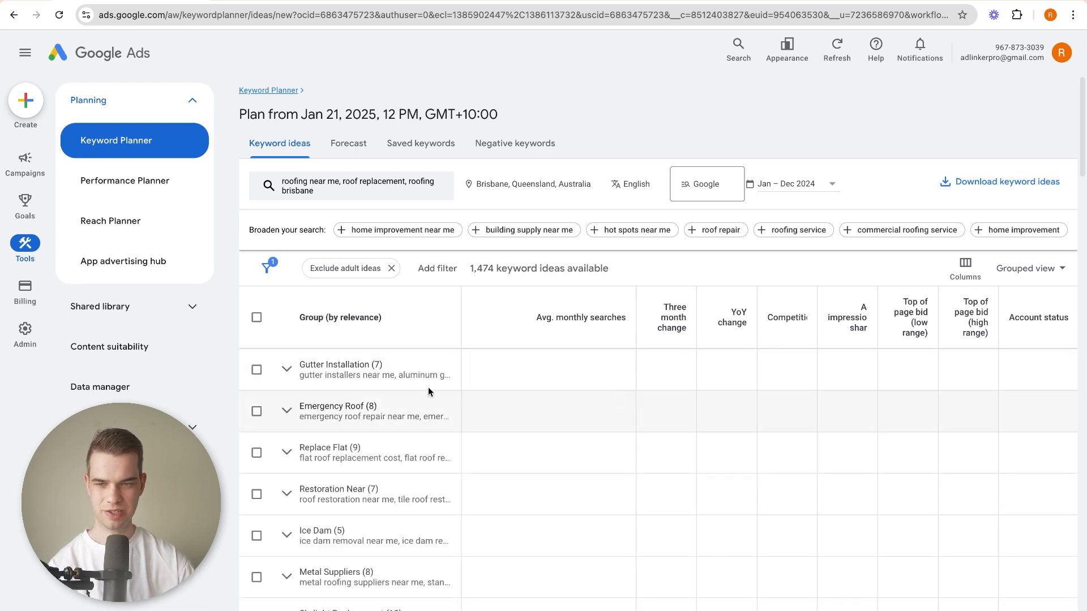
pyautogui.click(287, 372)
pyautogui.scroll(-10, 350, 413)
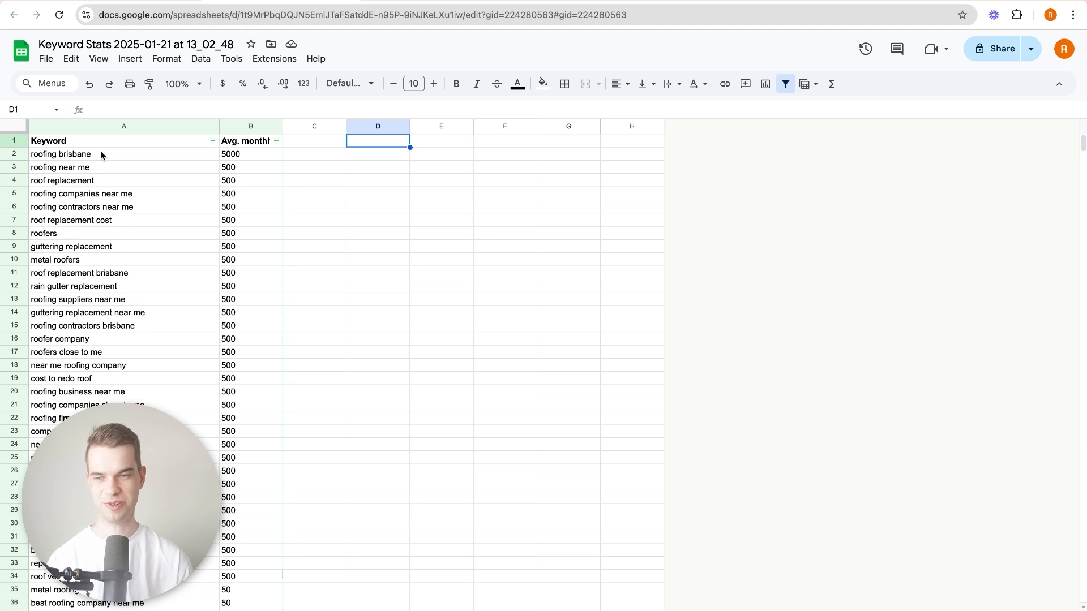
# Return to the Google Sheets keyword list and move "roofing brisbane" and "roofing near me" into D1:D2.
pyautogui.click(100, 152)
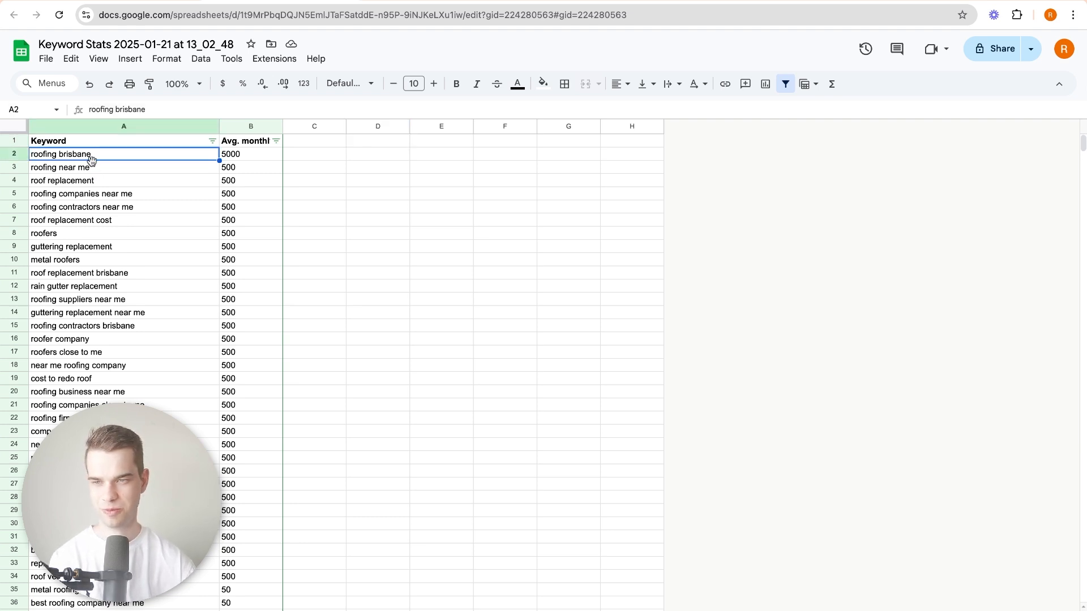
pyautogui.keyDown('shift'); pyautogui.click(93, 170); pyautogui.keyUp('shift')
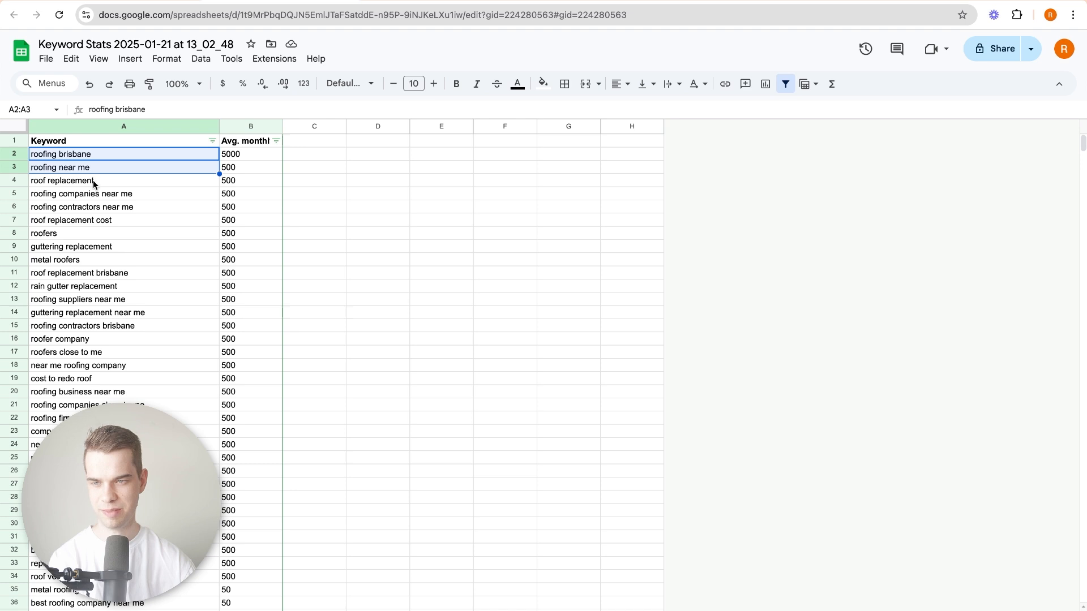
pyautogui.hotkey('ctrl', 'c')
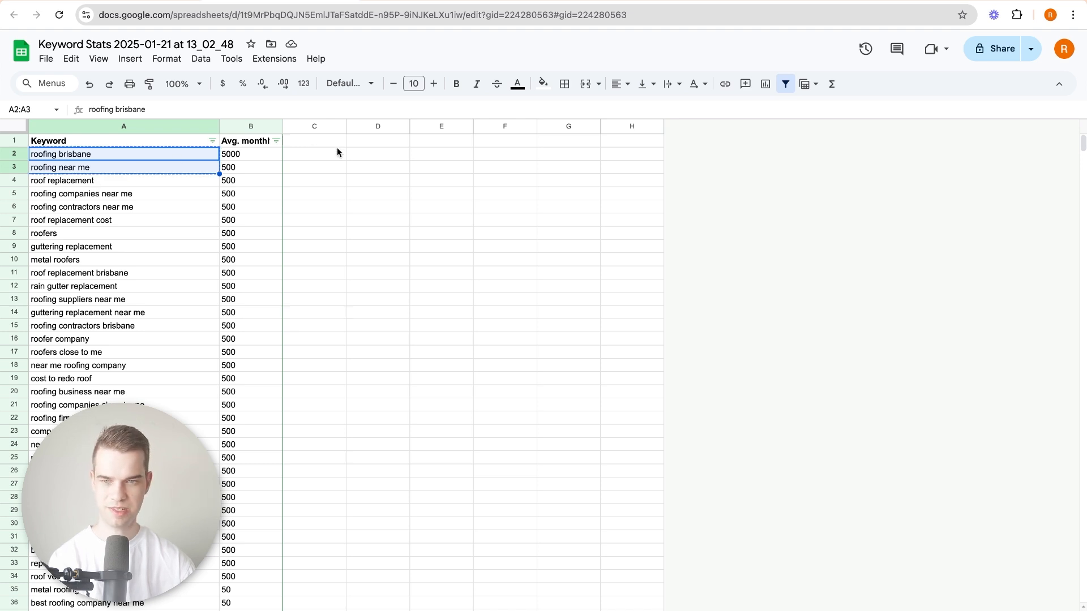
pyautogui.click(395, 137)
pyautogui.hotkey('ctrl', 'v')
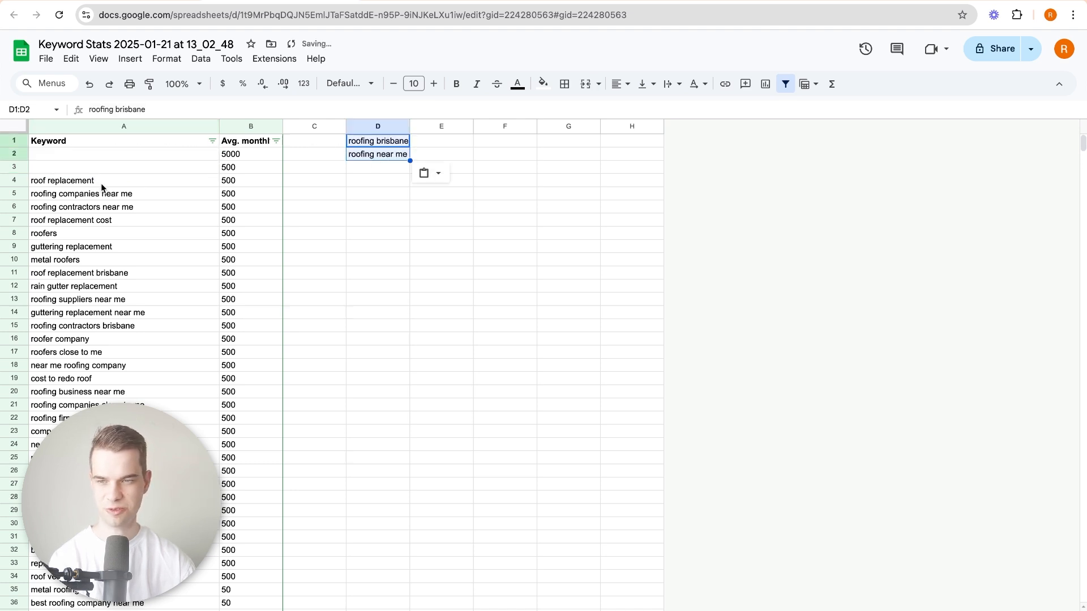
# Move "roof replacement" from the keyword list to E1 to start a separate group.
pyautogui.click(100, 181)
pyautogui.hotkey('ctrl', 'x')
pyautogui.click(441, 143)
pyautogui.hotkey('ctrl', 'v')
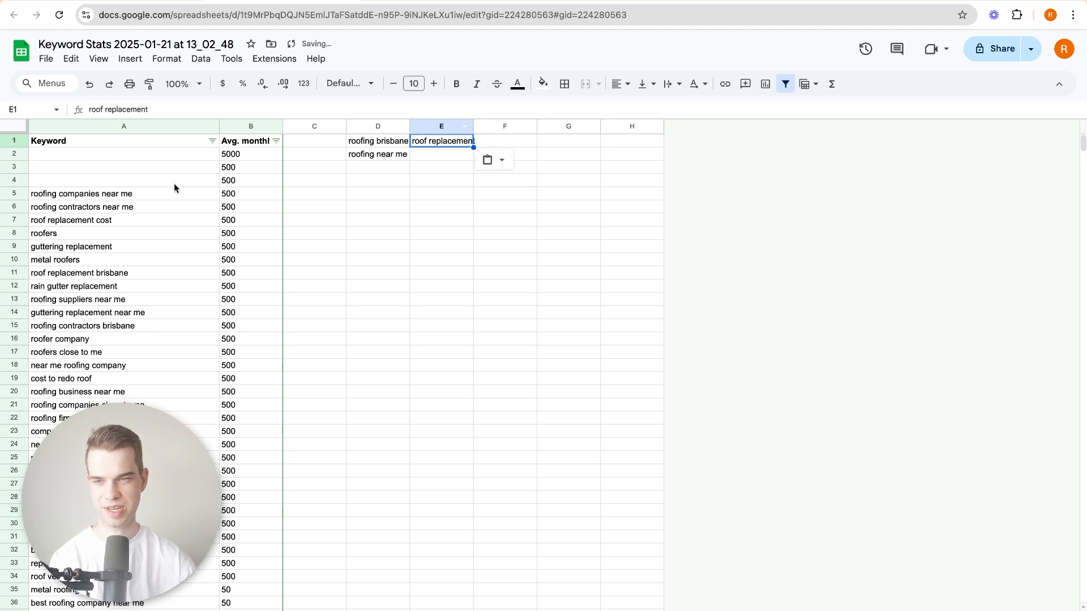
# Move "roofing companies near me" and "roofing contractors near me" to D3:D4 and fit column D's width to its contents.
pyautogui.click(110, 196)
pyautogui.hotkey('ctrl', 'x')
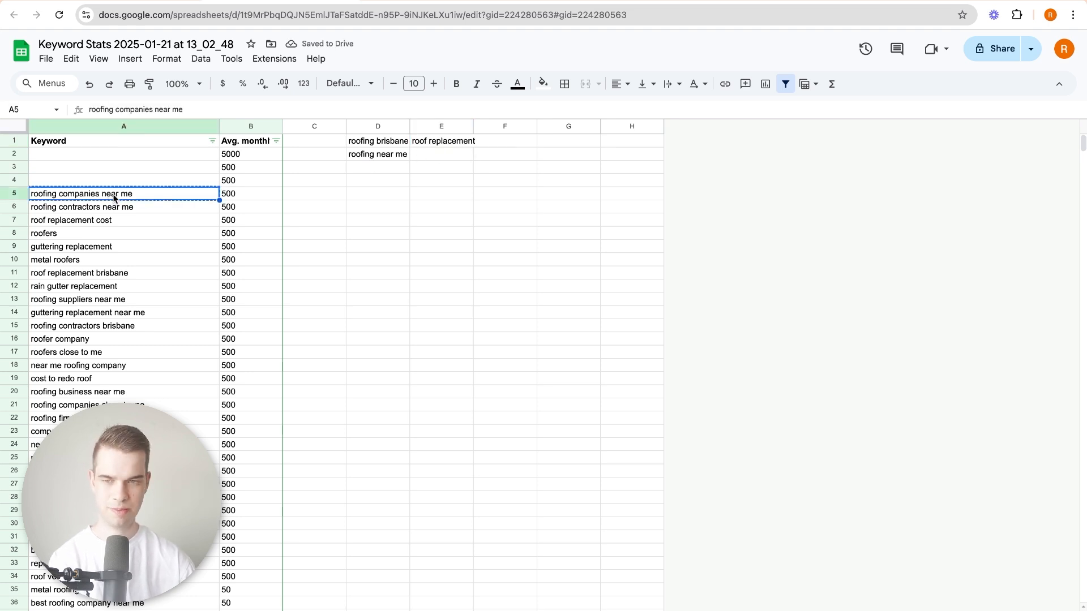
pyautogui.keyDown('shift'); pyautogui.click(116, 214); pyautogui.keyUp('shift')
pyautogui.hotkey('ctrl', 'x')
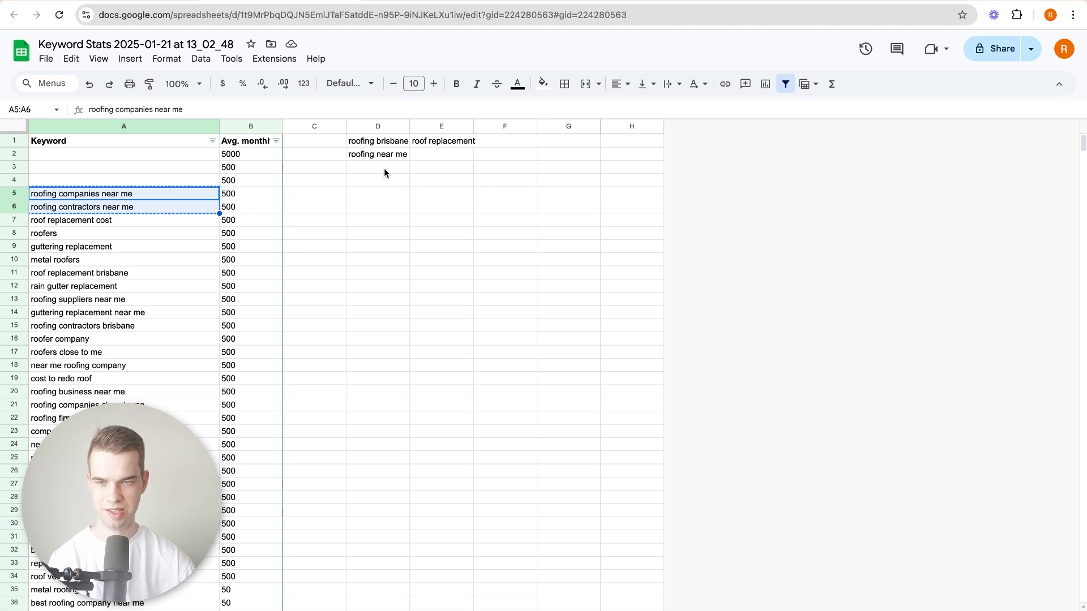
pyautogui.click(383, 170)
pyautogui.hotkey('ctrl', 'v')
pyautogui.doubleClick(409, 126)
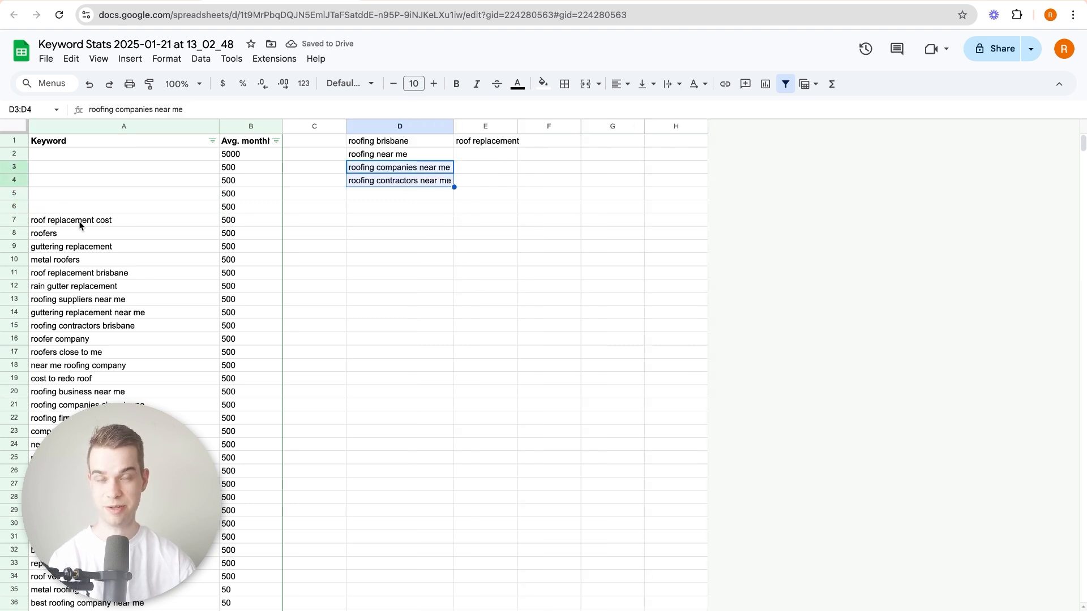
# Move "roof replacement cost" to E2 and clear "roofers" from the keyword list.
pyautogui.click(108, 221)
pyautogui.hotkey('ctrl', 'x')
pyautogui.click(498, 154)
pyautogui.hotkey('ctrl', 'v')
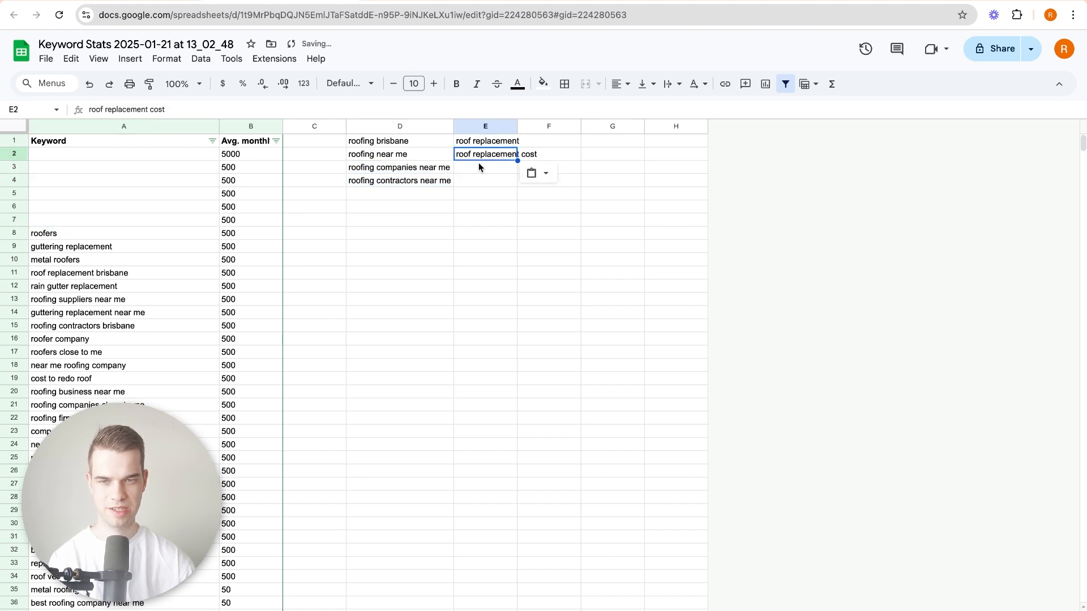
pyautogui.click(90, 236)
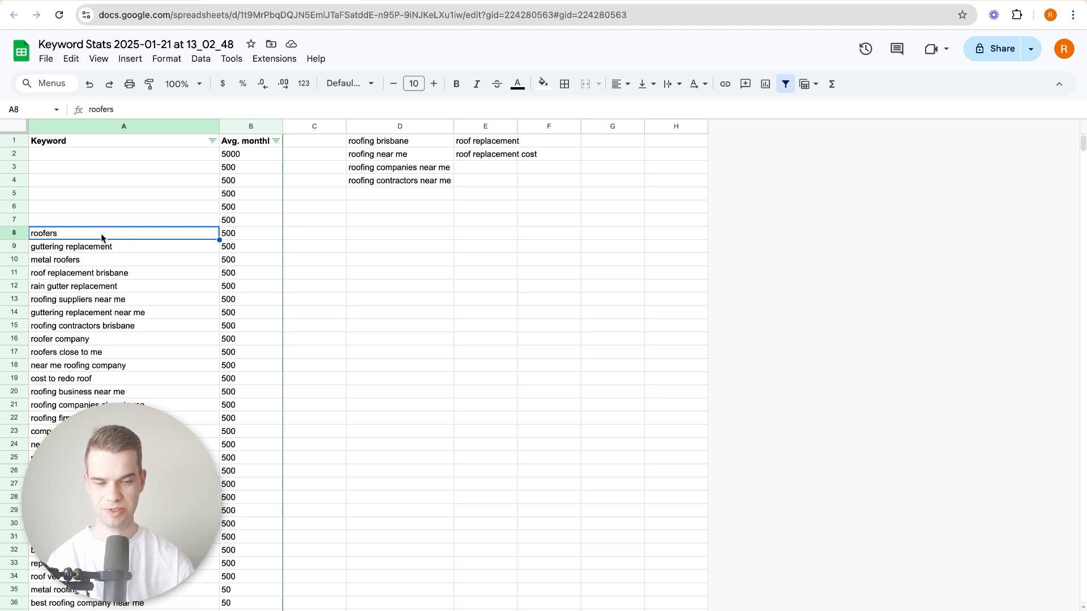
pyautogui.press('Delete')
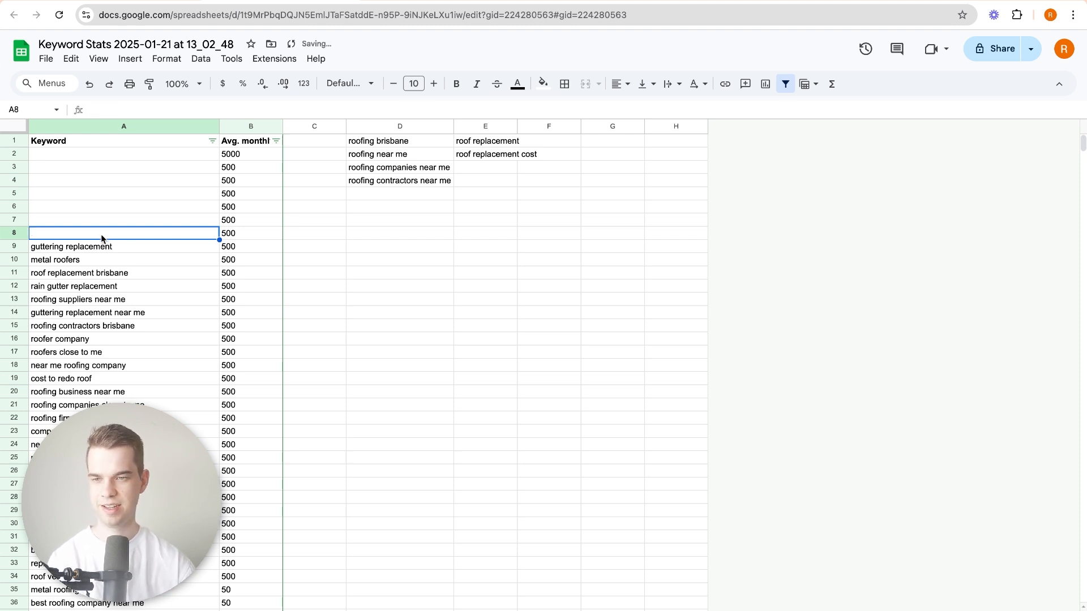
# Move "guttering replacement" from the keyword list to F1 as the start of a gutter group.
pyautogui.click(101, 249)
pyautogui.hotkey('ctrl', 'x')
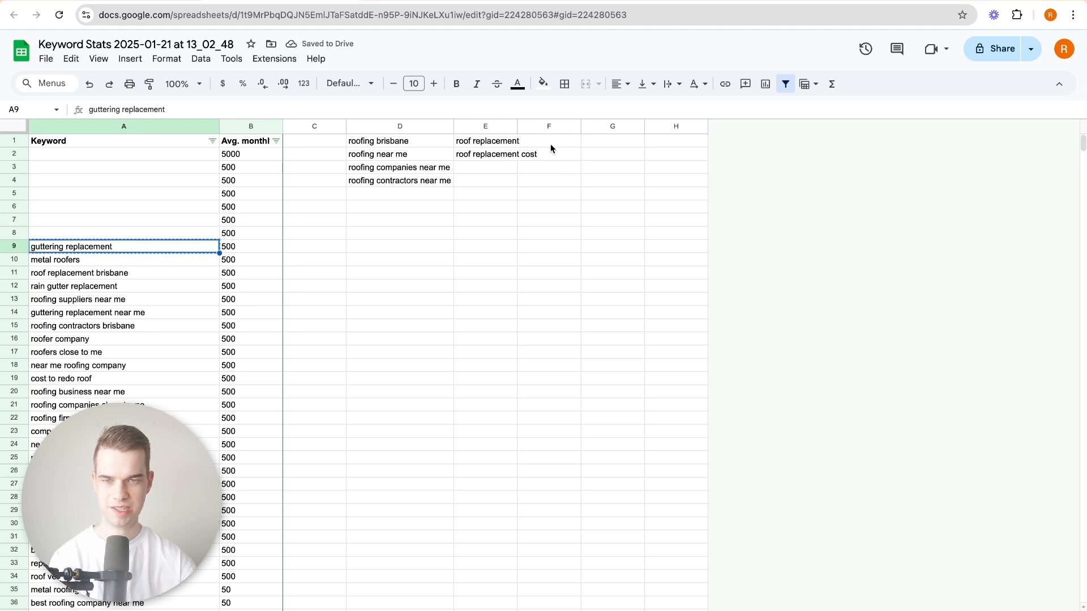
pyautogui.click(550, 144)
pyautogui.hotkey('ctrl', 'v')
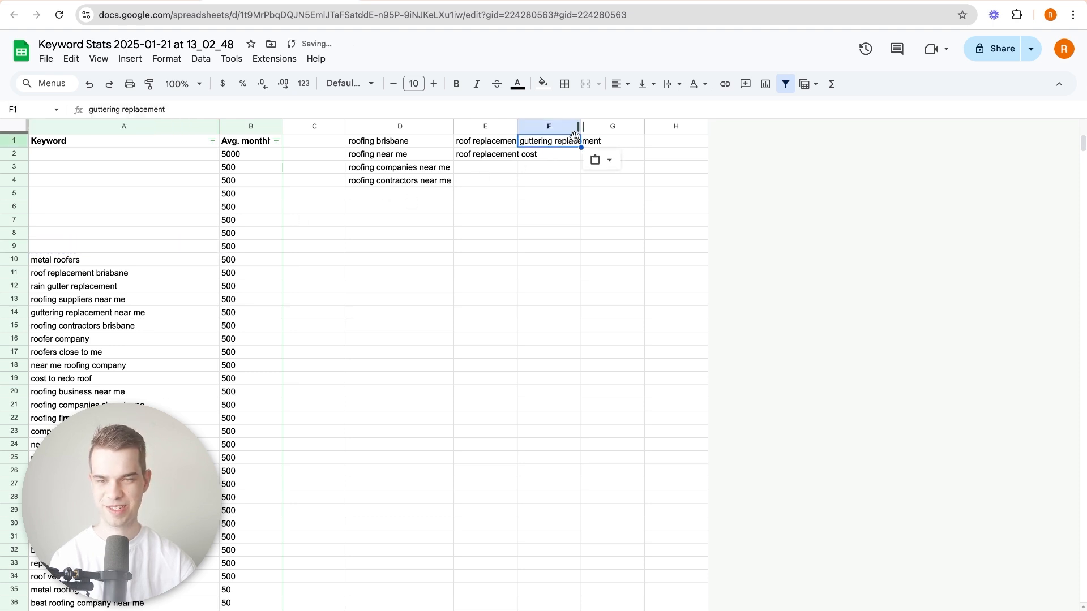
# Move "metal roofers" from the keyword list to G1 as the start of its own group.
pyautogui.click(109, 265)
pyautogui.hotkey('ctrl', 'x')
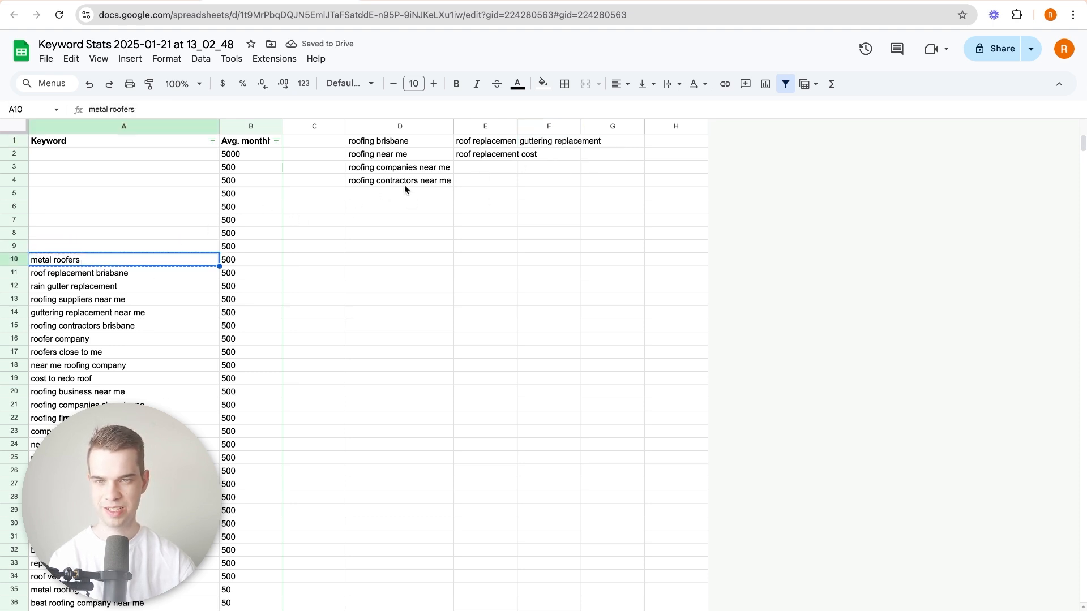
pyautogui.click(614, 142)
pyautogui.hotkey('ctrl', 'v')
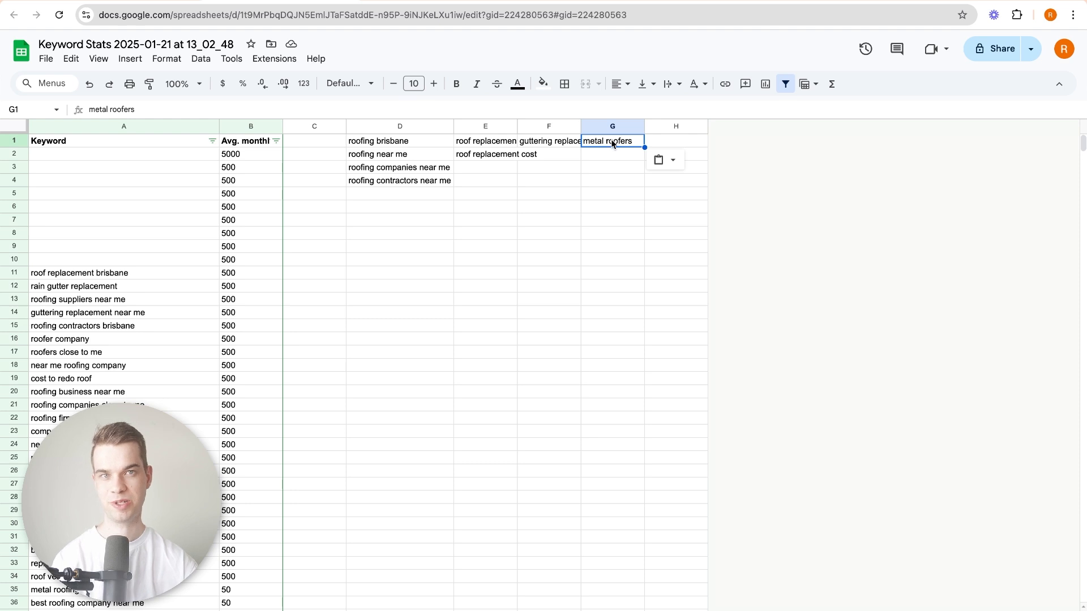
pyautogui.click(609, 157)
pyautogui.click(603, 142)
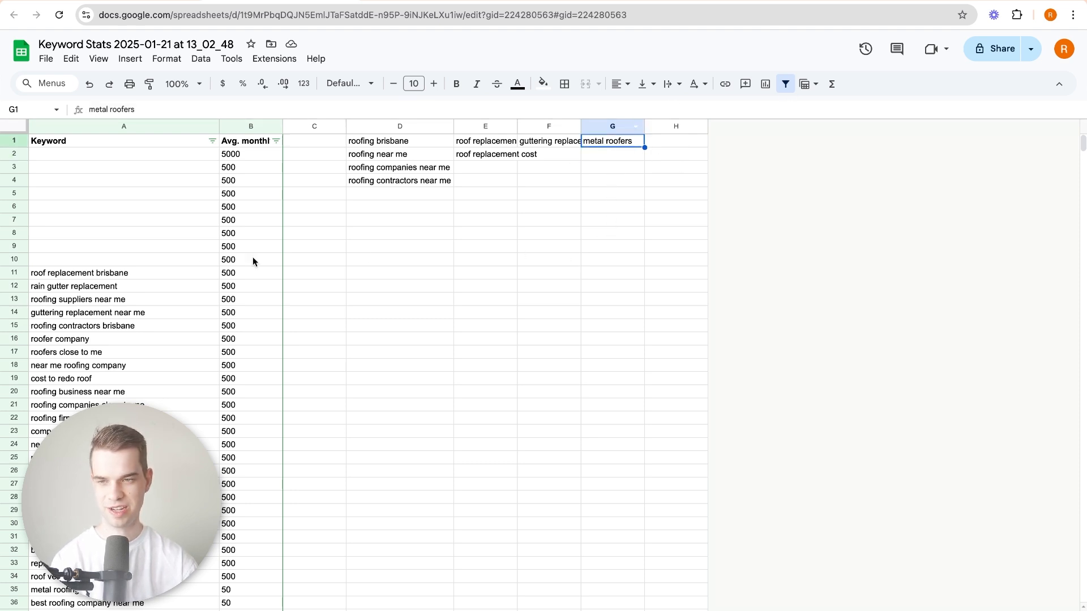
# Move "roof replacement brisbane" to E3 under the other roof replacement keywords.
pyautogui.click(90, 275)
pyautogui.hotkey('ctrl', 'x')
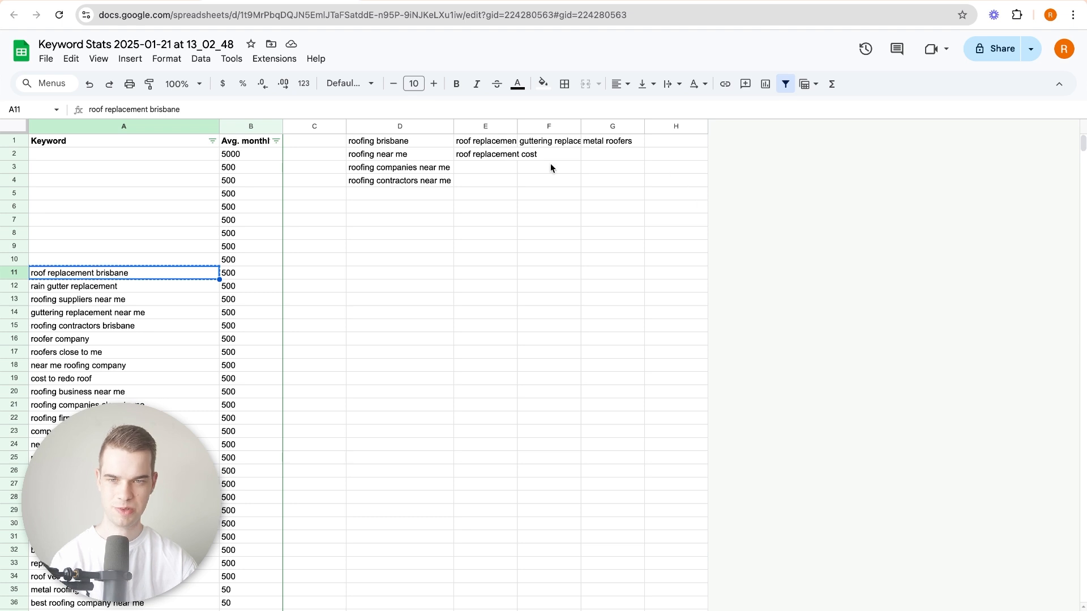
pyautogui.click(487, 169)
pyautogui.hotkey('ctrl', 'v')
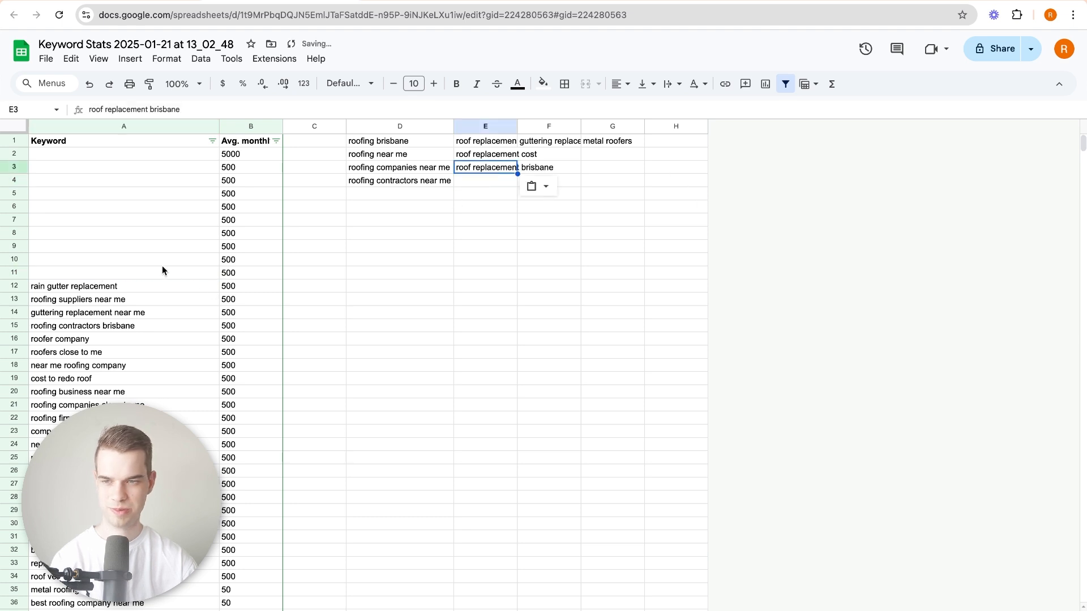
# Move "rain gutter replacement" to F2 under the guttering keyword.
pyautogui.click(91, 298)
pyautogui.hotkey('ctrl', 'x')
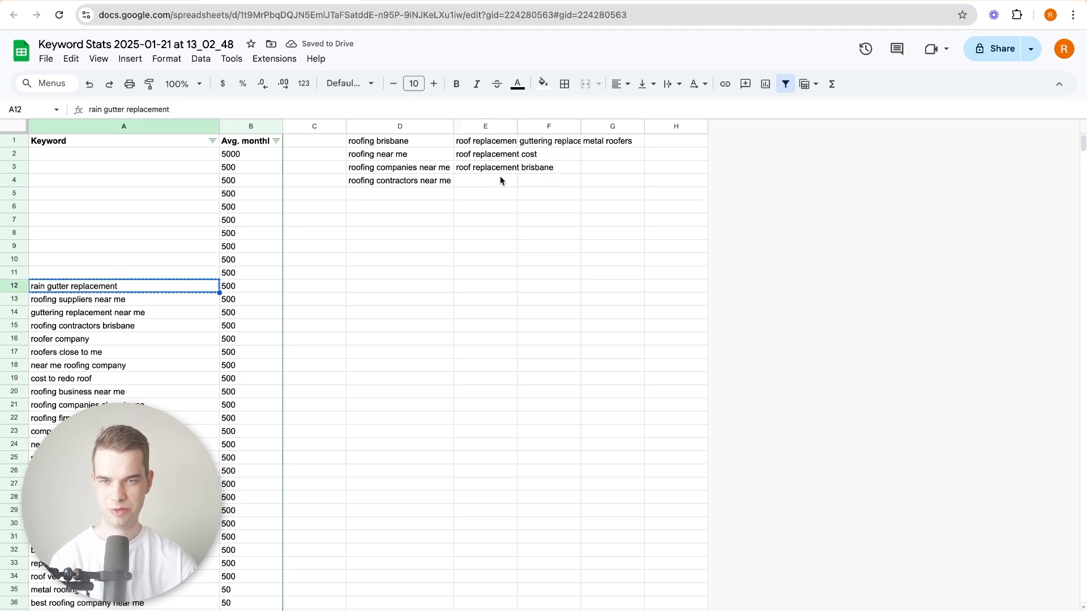
pyautogui.click(533, 146)
pyautogui.click(533, 156)
pyautogui.hotkey('ctrl', 'v')
# Clear "roofing suppliers near me" from the keyword list and move "guttering replacement near me" to F3.
pyautogui.click(101, 302)
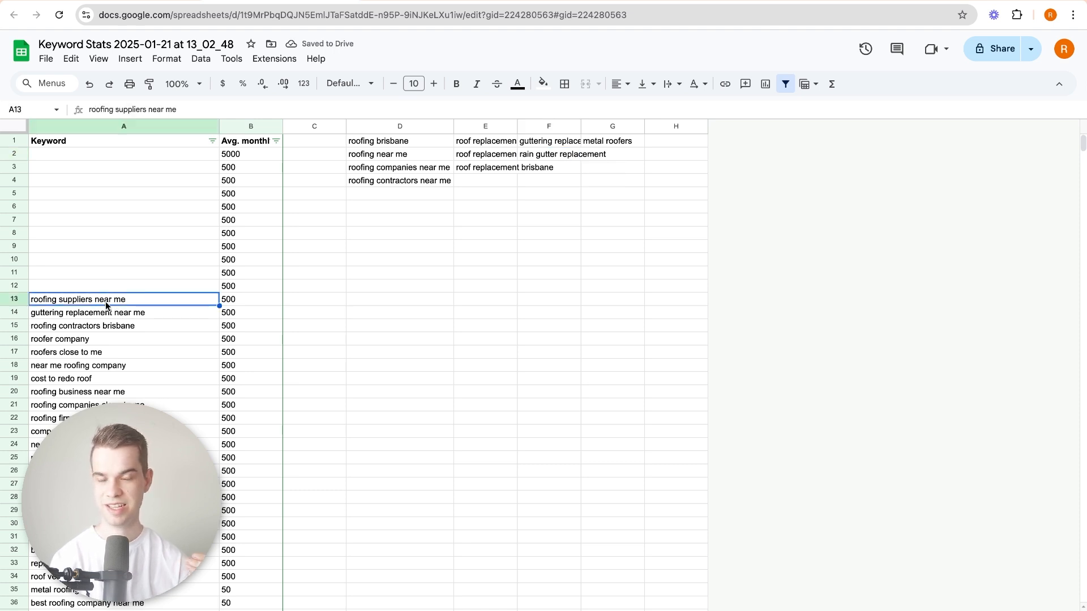
pyautogui.hotkey('ctrl', 'x')
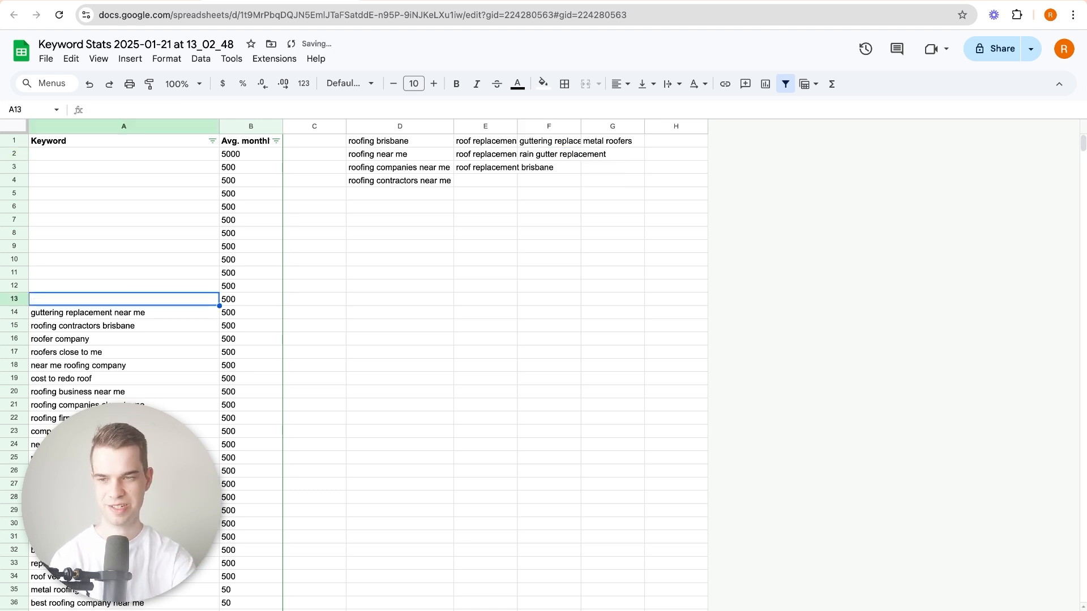
pyautogui.click(88, 318)
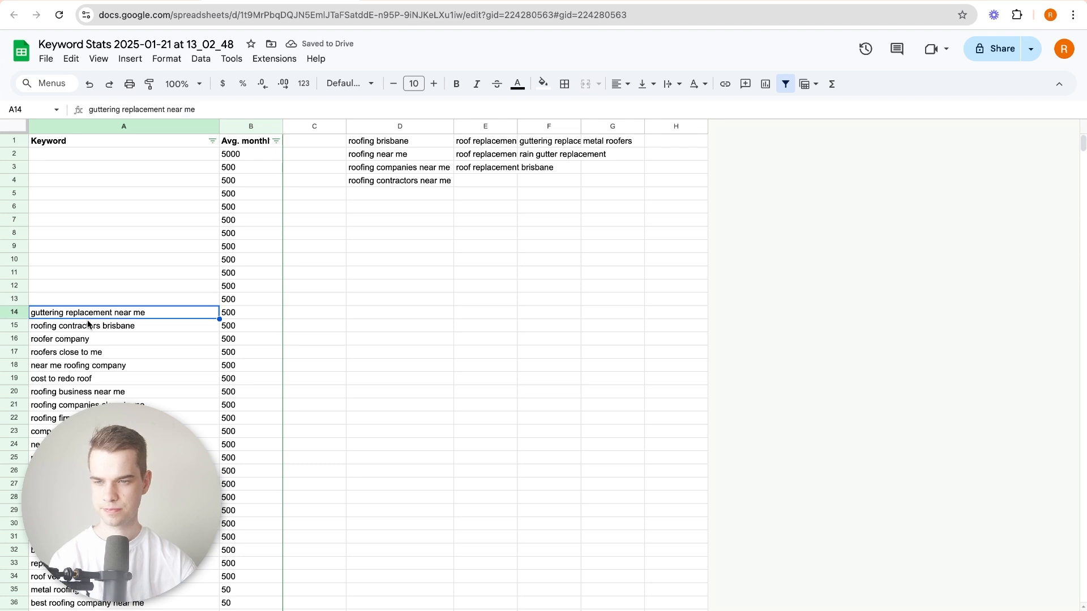
pyautogui.hotkey('ctrl', 'c')
pyautogui.click(567, 169)
pyautogui.hotkey('ctrl', 'v')
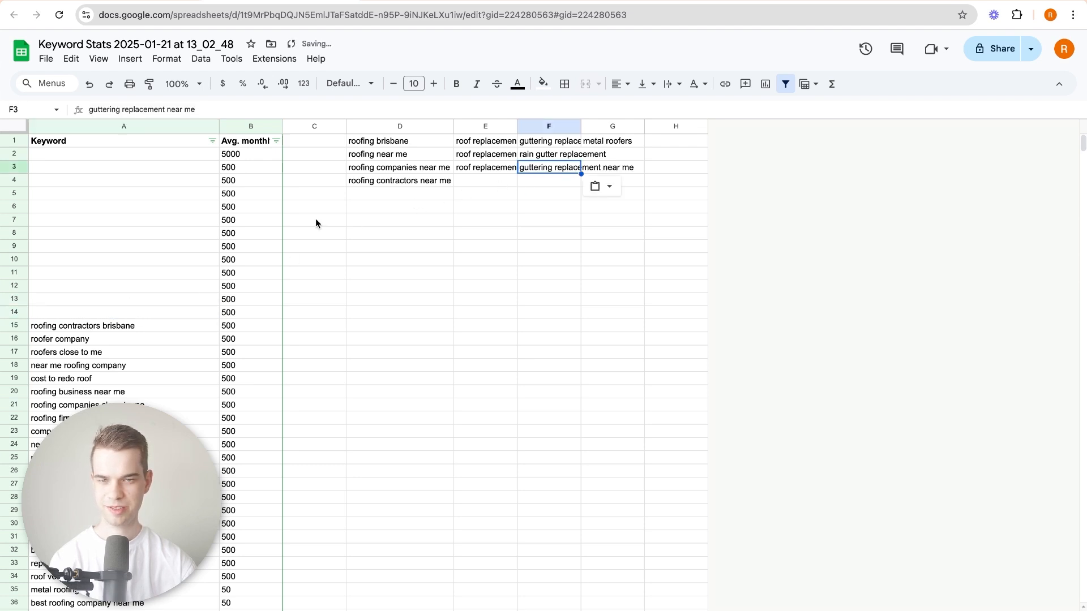
# Move "roofing contractors brisbane" to D5 under the general roofing keywords.
pyautogui.click(108, 329)
pyautogui.hotkey('ctrl', 'x')
pyautogui.click(374, 194)
pyautogui.hotkey('ctrl', 'v')
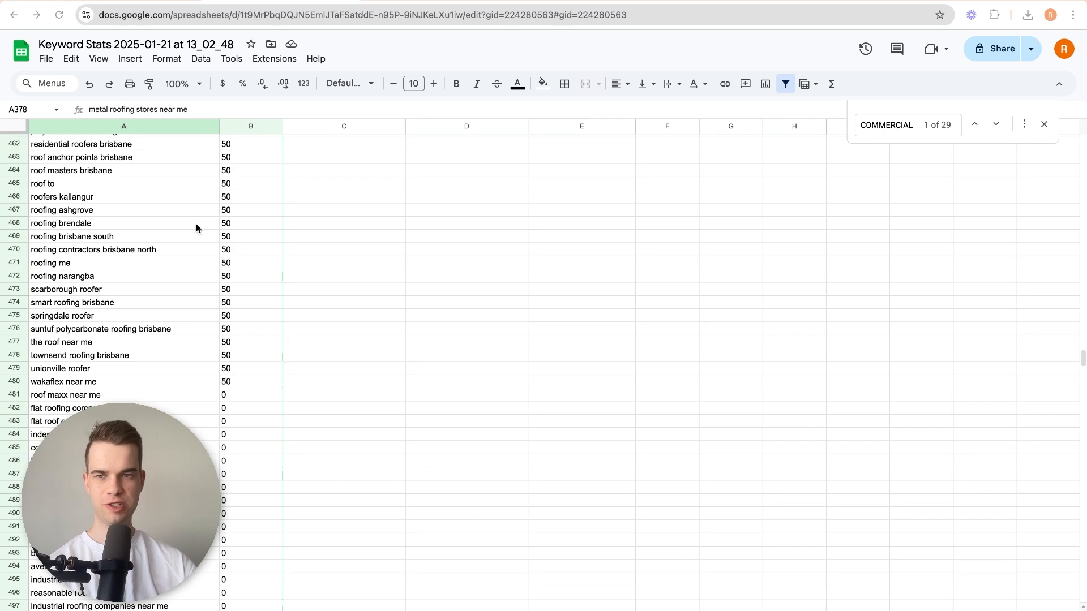
# Look through the keywords around the point where average monthly searches change from 50 to 0.
pyautogui.scroll(-1, 210, 370)
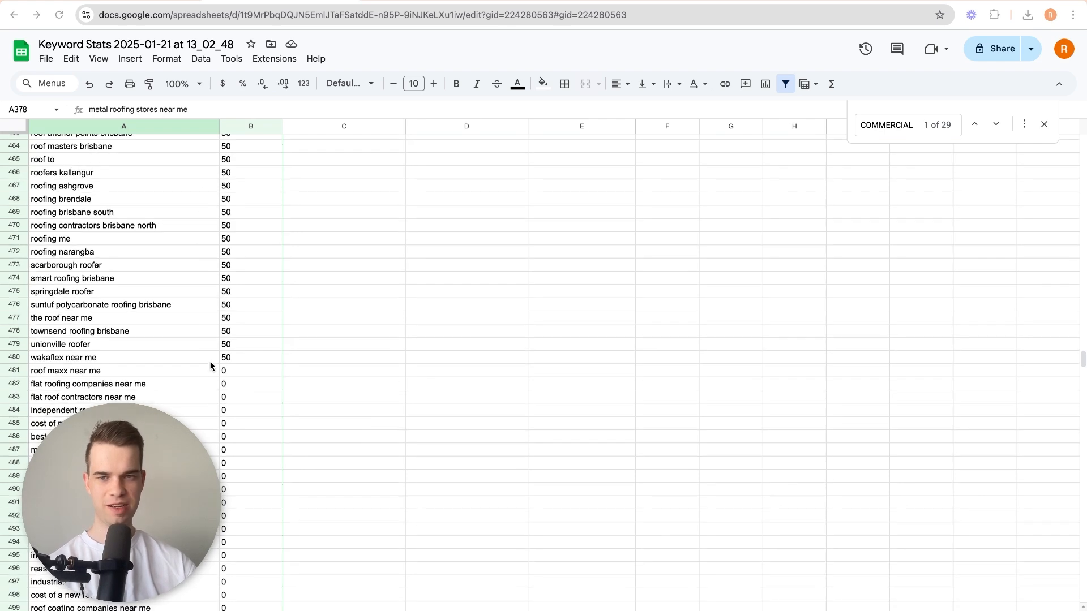
pyautogui.scroll(-6, 236, 378)
pyautogui.scroll(2, 235, 379)
pyautogui.scroll(1, 235, 379)
pyautogui.moveTo(237, 262); pyautogui.dragTo(195, 538)
pyautogui.click(195, 538)
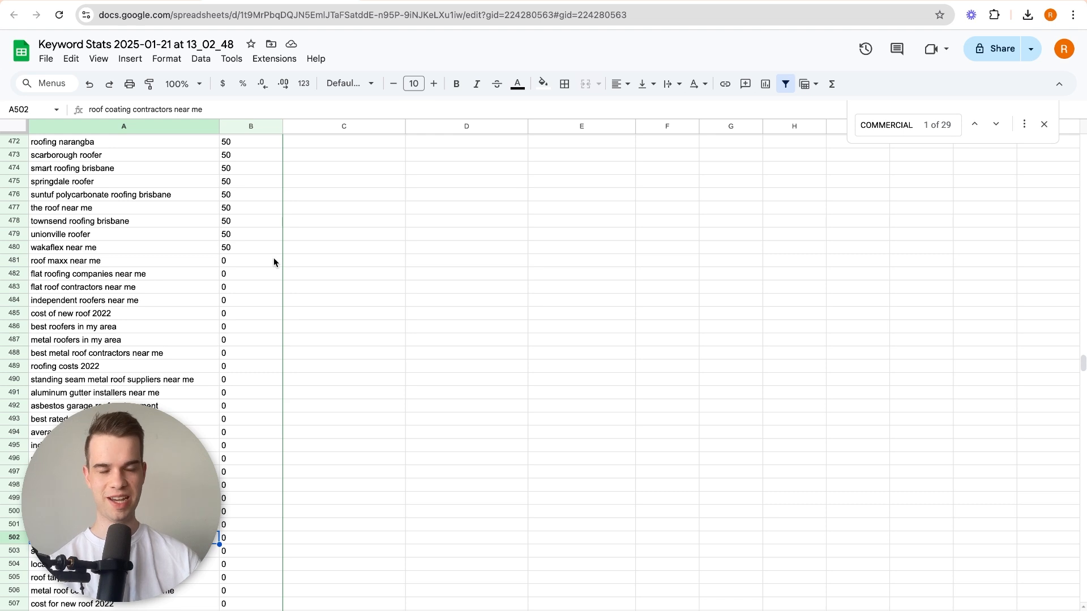
# Examine the keywords with 0 average monthly searches, starting from "roof maxx near me" in row 481.
pyautogui.moveTo(245, 262); pyautogui.dragTo(95, 360)
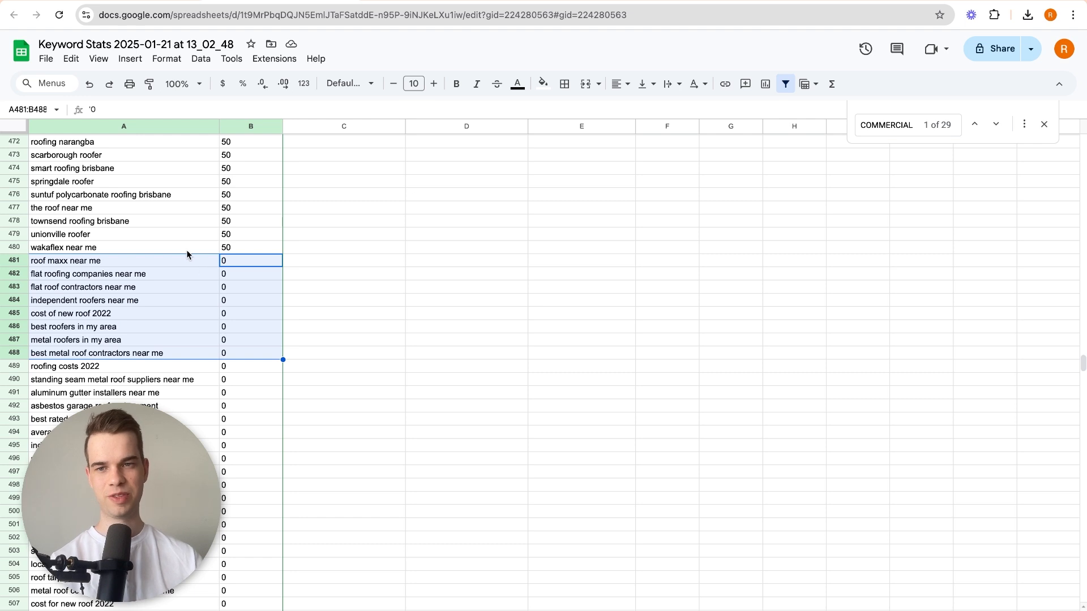
pyautogui.click(156, 299)
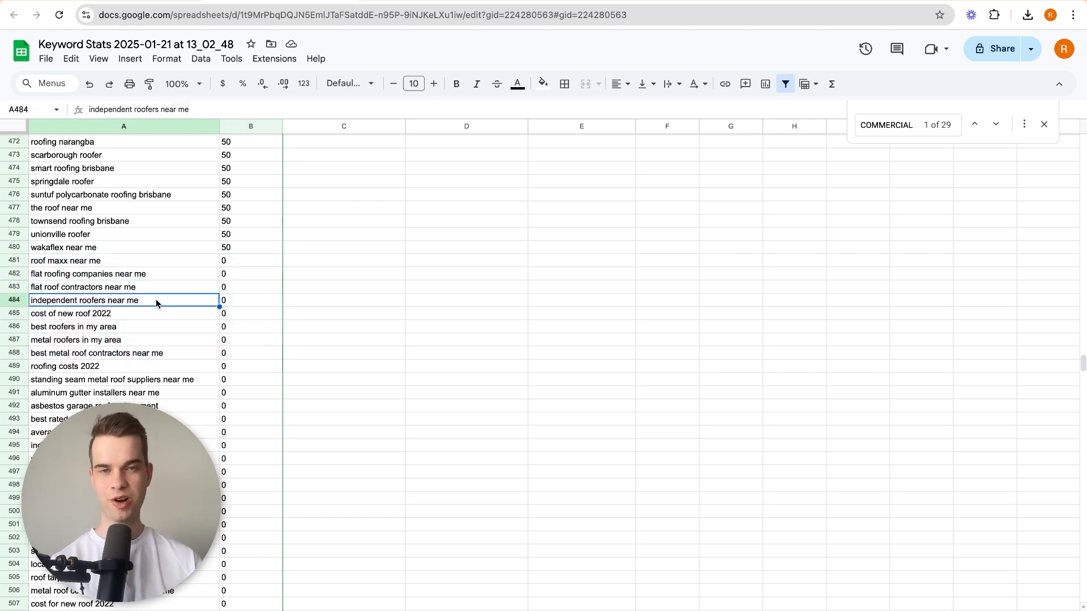
pyautogui.moveTo(249, 287); pyautogui.dragTo(143, 393)
pyautogui.click(143, 394)
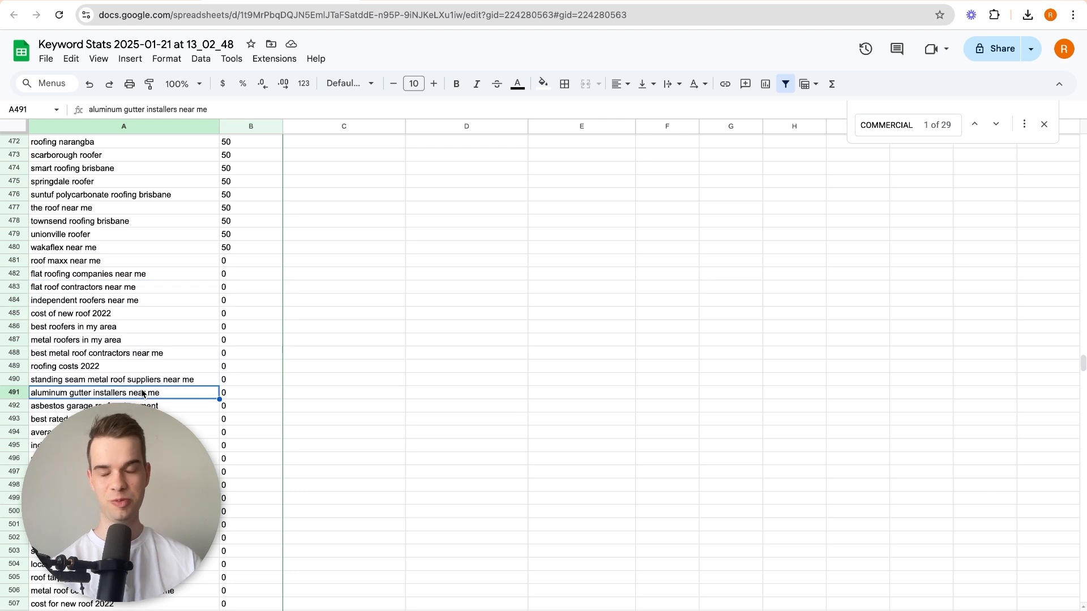
pyautogui.scroll(1, 153, 365)
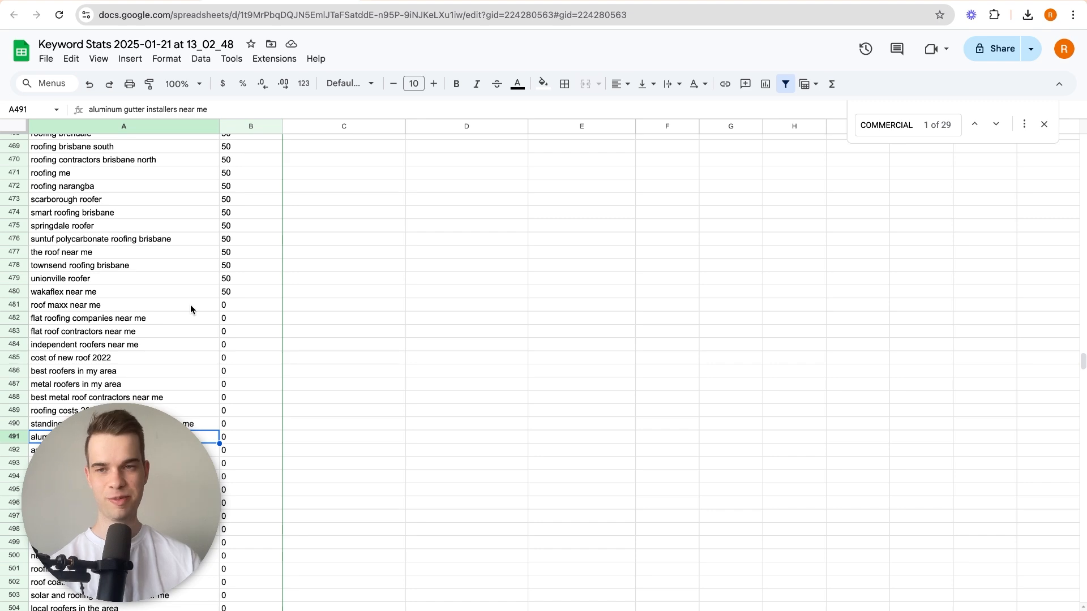
pyautogui.moveTo(250, 304); pyautogui.dragTo(170, 529)
pyautogui.click(170, 463)
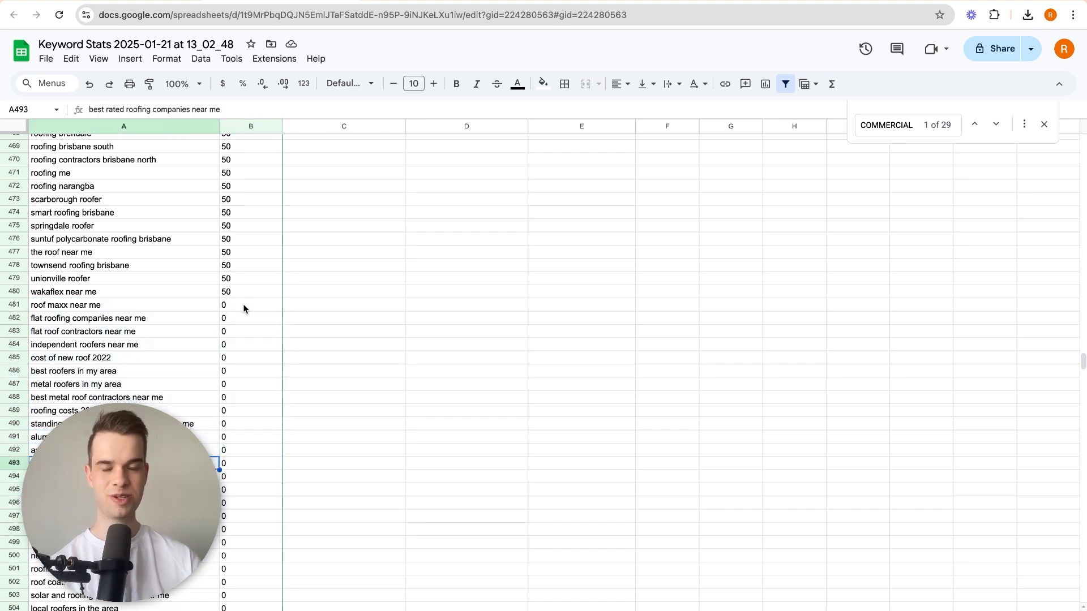
# Undo the removal of the keyword and average monthly searches columns and look through the leftover keywords.
pyautogui.click(89, 83)
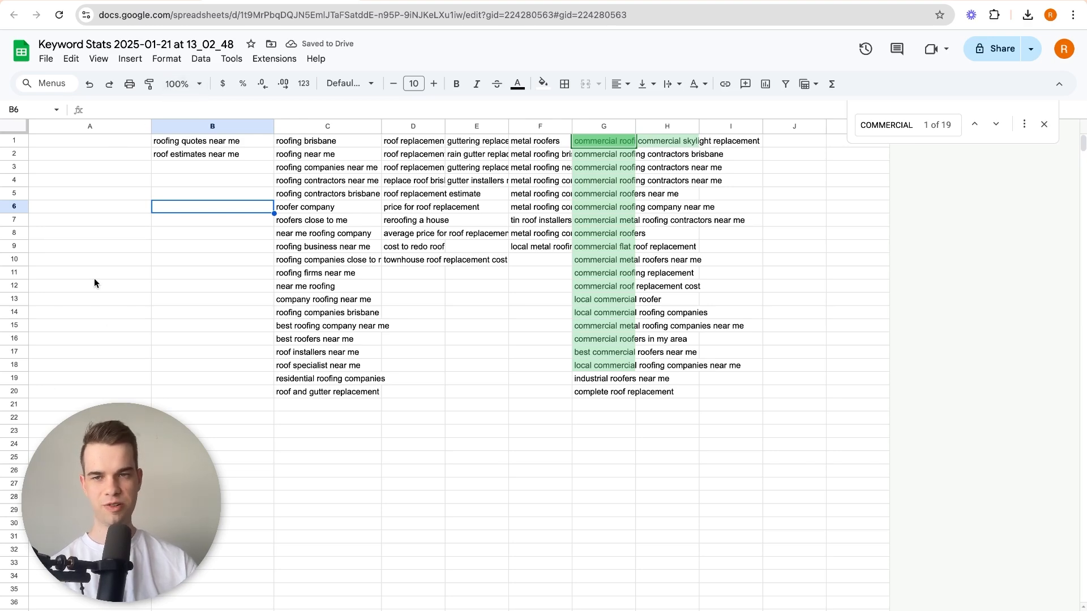
pyautogui.hotkey('ctrl', 'y')
pyautogui.click(139, 232)
pyautogui.scroll(-10, 145, 315)
pyautogui.scroll(10, 165, 324)
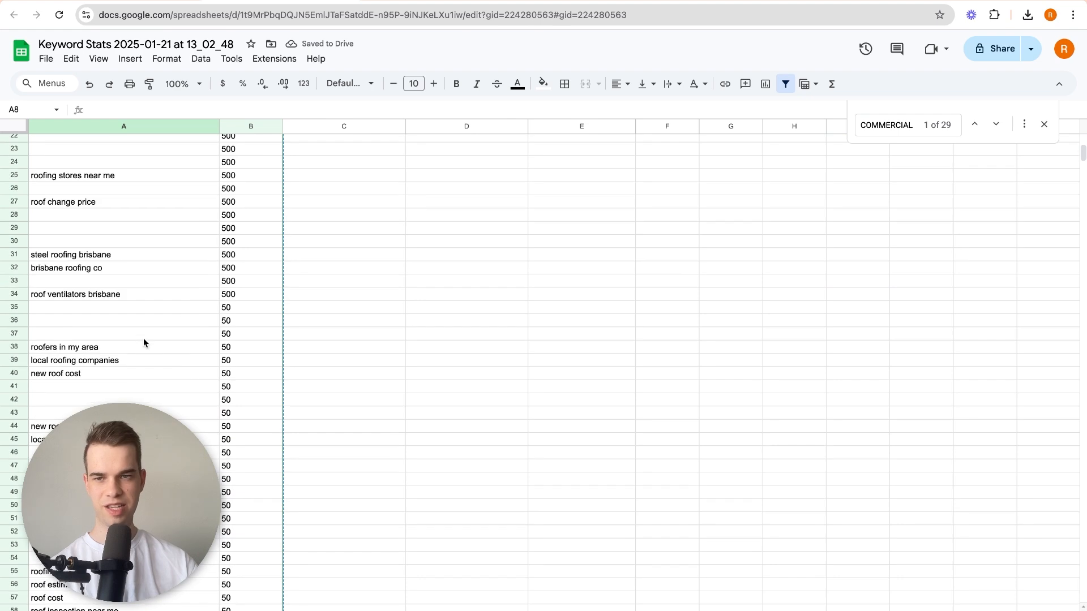
# Delete the keyword and average monthly searches columns, and fit the widths of columns D to G to their contents.
pyautogui.moveTo(143, 128); pyautogui.dragTo(245, 128)
pyautogui.rightClick(244, 128)
pyautogui.click(309, 271)
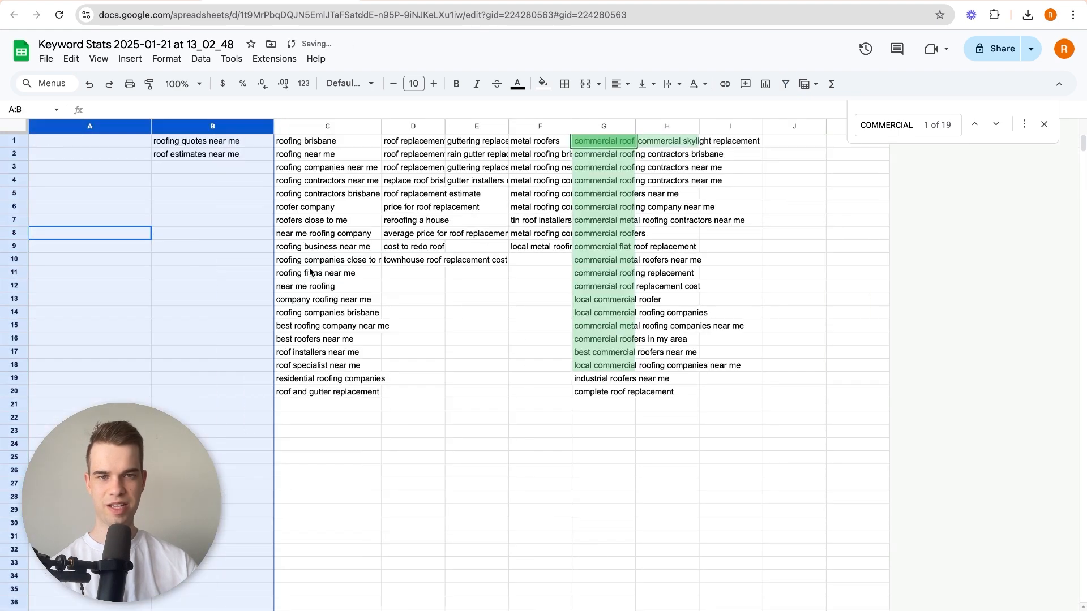
pyautogui.click(269, 233)
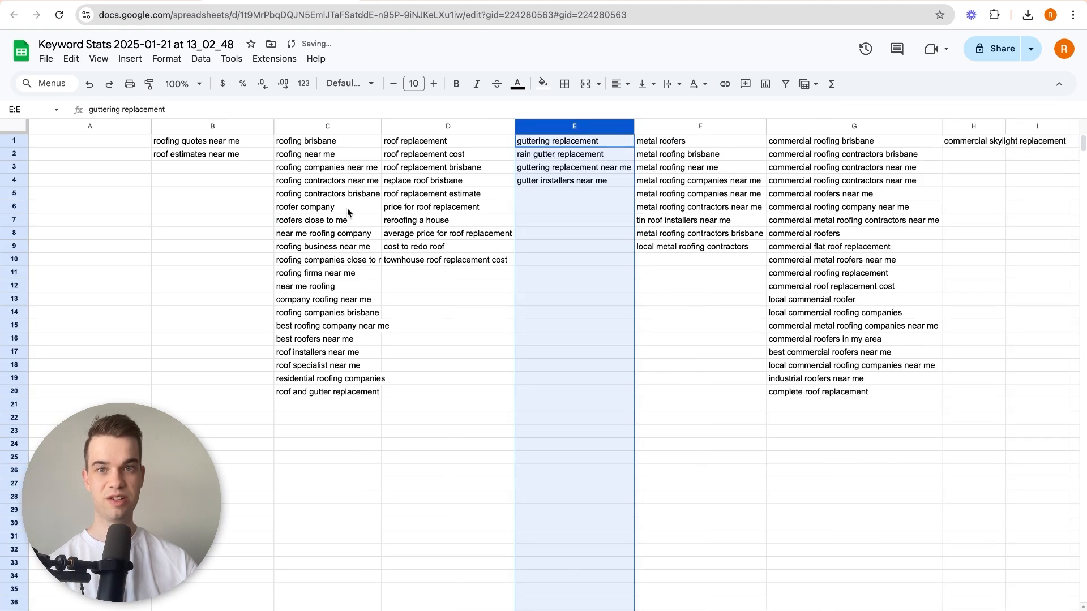
pyautogui.click(255, 258)
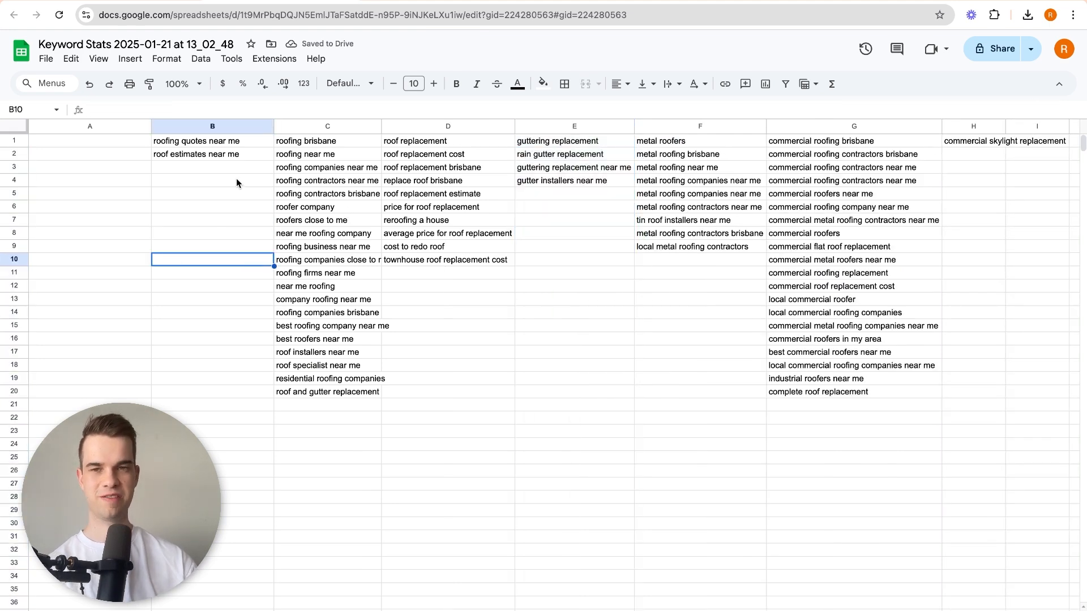
# Review each themed keyword group in columns B to H, from roofing quotes through commercial roofing to commercial skylight replacement.
pyautogui.click(202, 143)
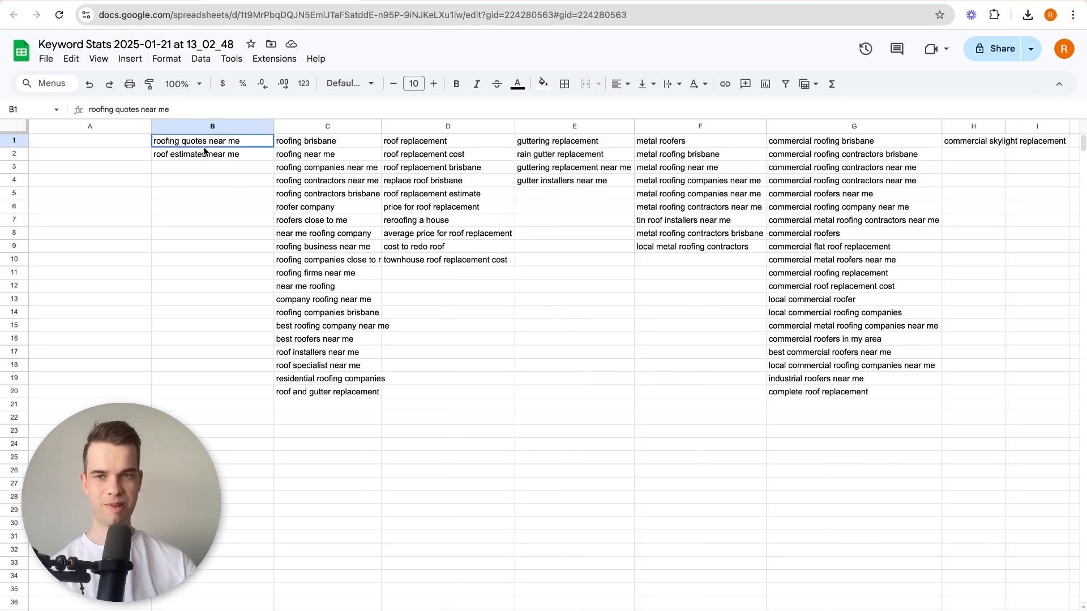
pyautogui.click(205, 154)
pyautogui.moveTo(308, 141); pyautogui.dragTo(338, 395)
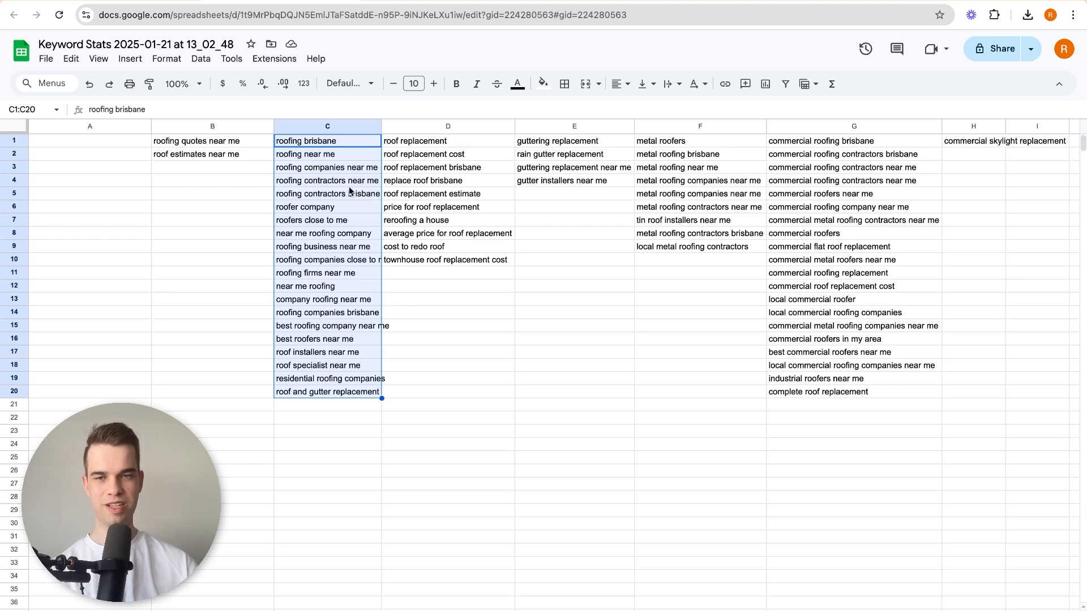
pyautogui.moveTo(455, 145); pyautogui.dragTo(450, 262)
pyautogui.click(450, 262)
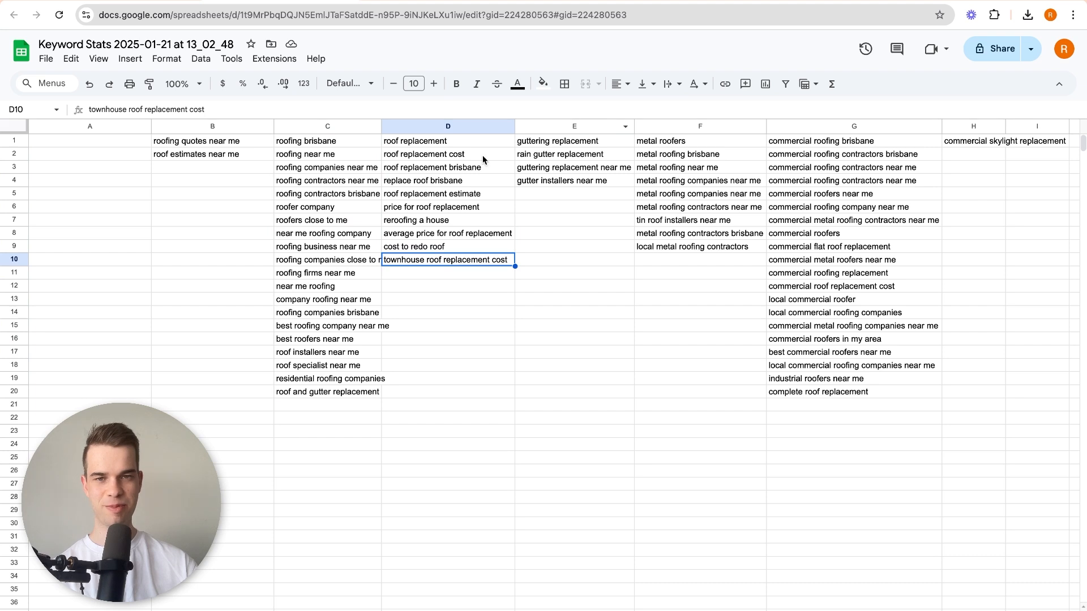
pyautogui.moveTo(558, 144); pyautogui.dragTo(573, 179)
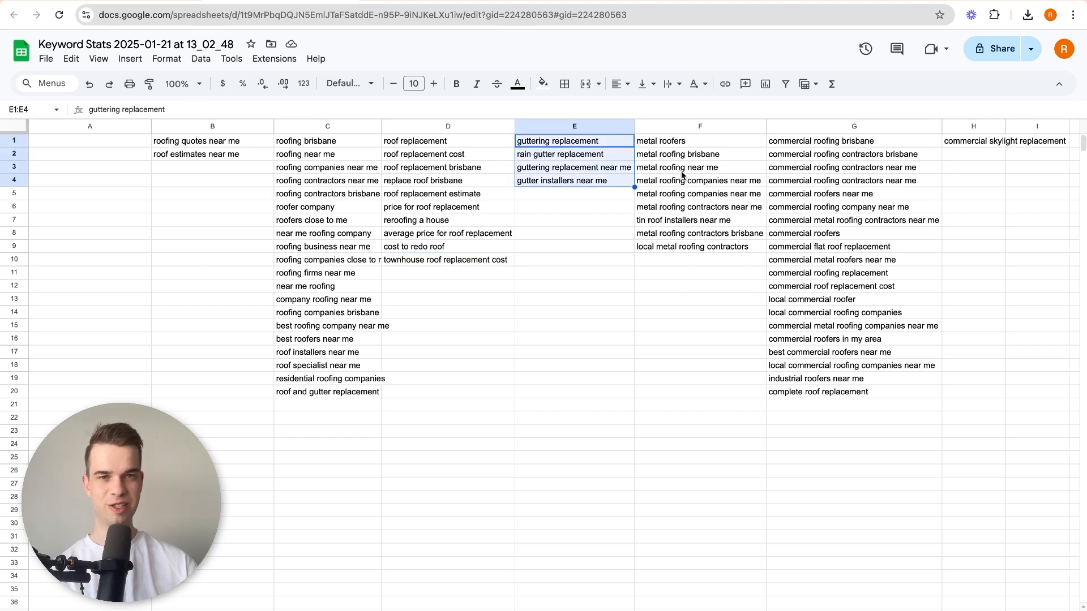
pyautogui.moveTo(691, 148); pyautogui.dragTo(710, 248)
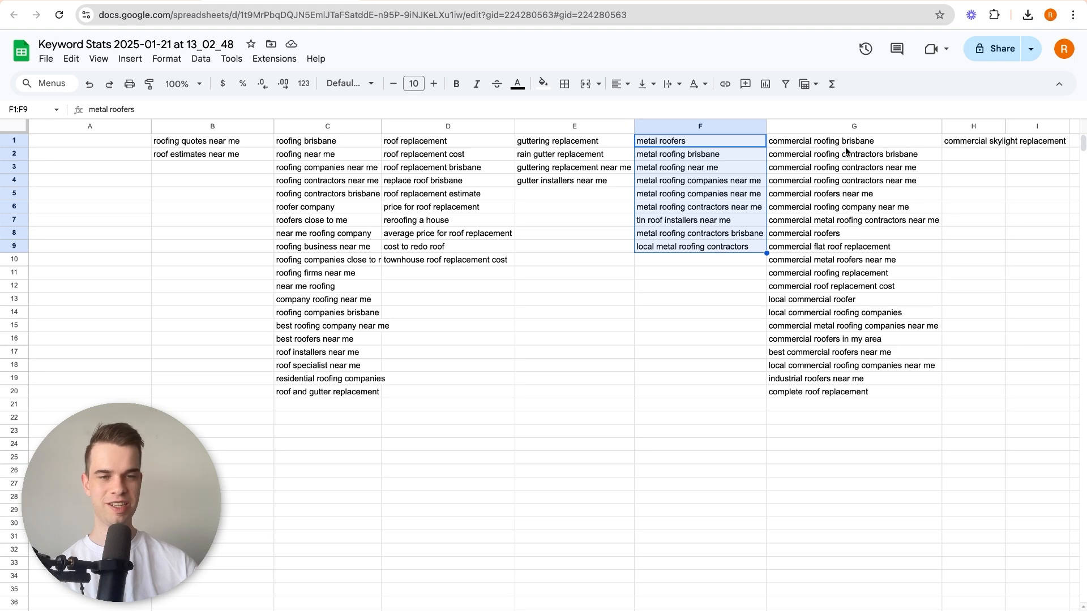
pyautogui.moveTo(845, 146); pyautogui.dragTo(861, 357)
pyautogui.click(861, 358)
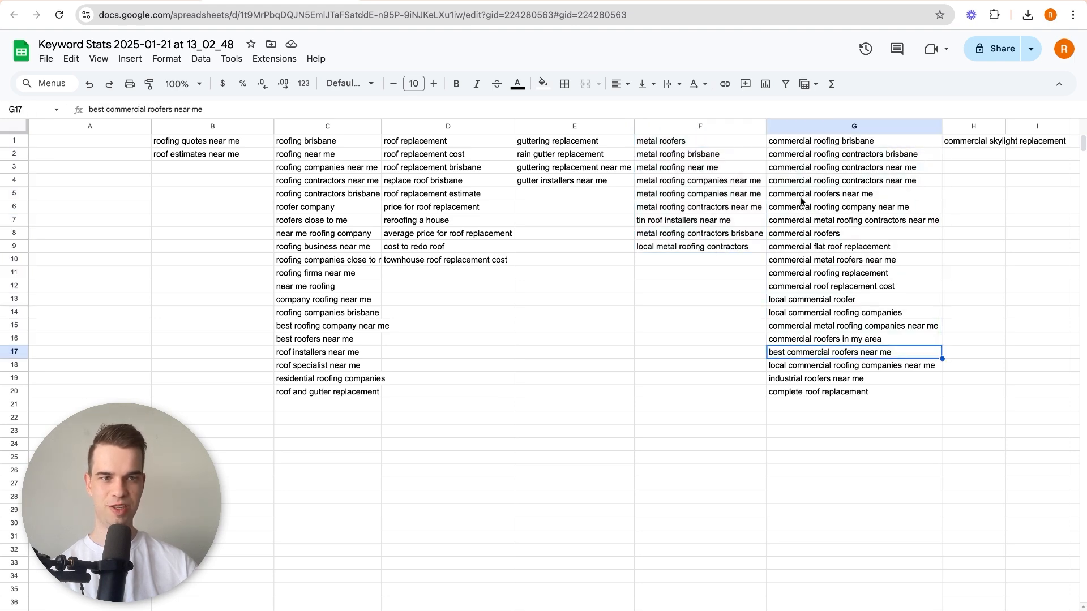
pyautogui.hscroll(2, 806, 198)
pyautogui.click(864, 143)
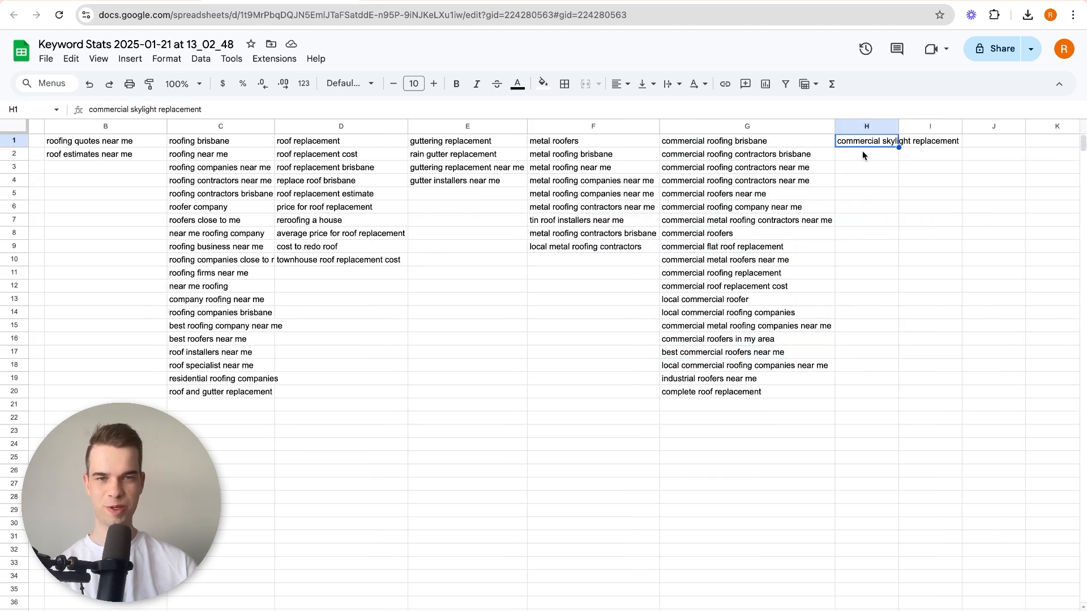
pyautogui.hscroll(-2, 649, 253)
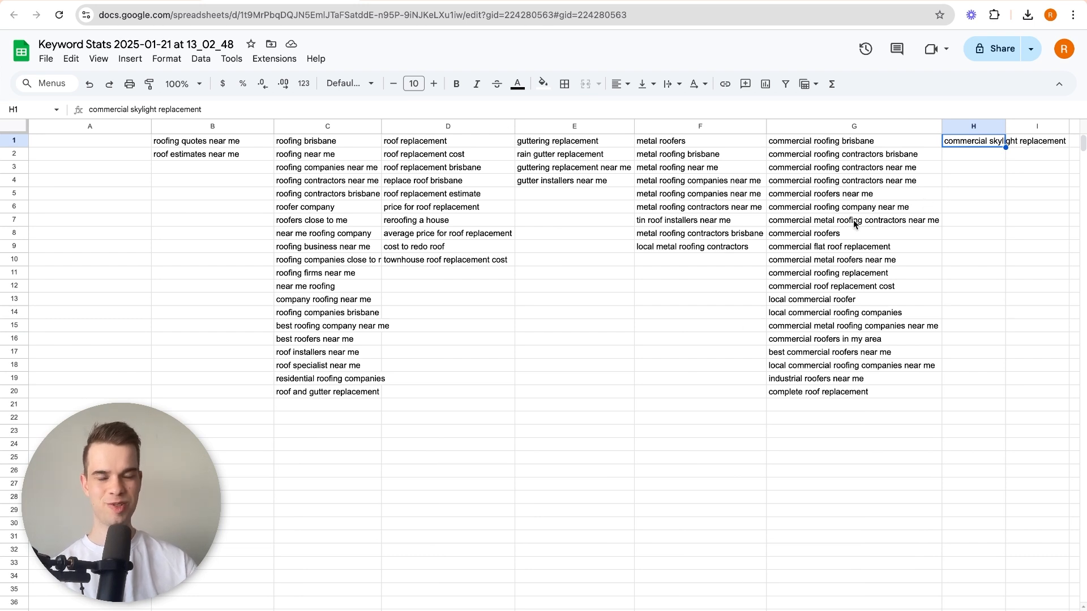
# Compare the general roofing keywords in column C with the roof replacement keywords in column D.
pyautogui.click(287, 141)
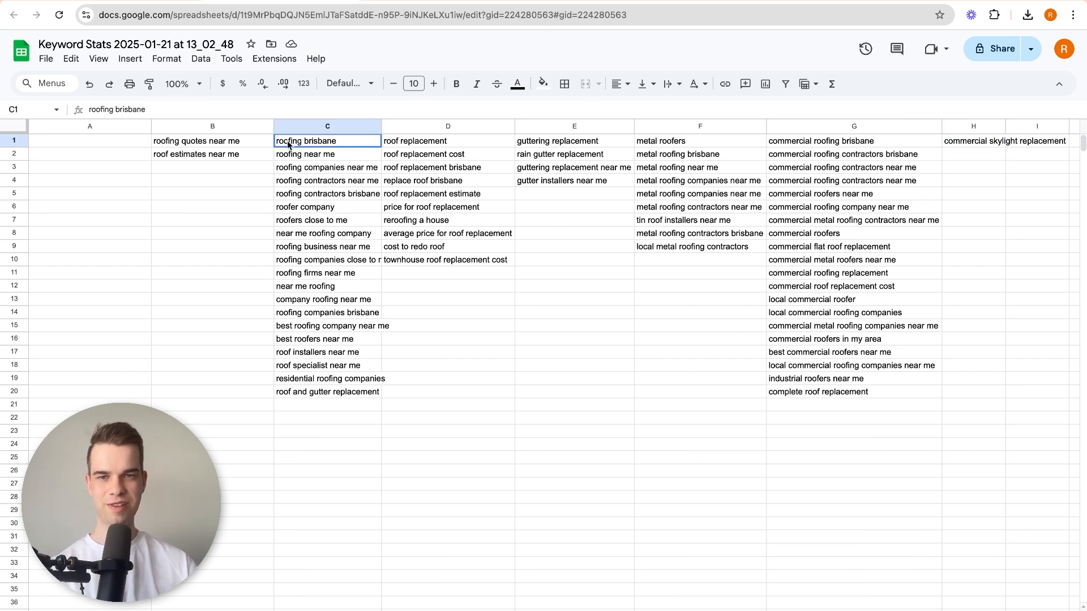
pyautogui.click(318, 286)
pyautogui.moveTo(430, 141); pyautogui.dragTo(442, 199)
pyautogui.click(441, 198)
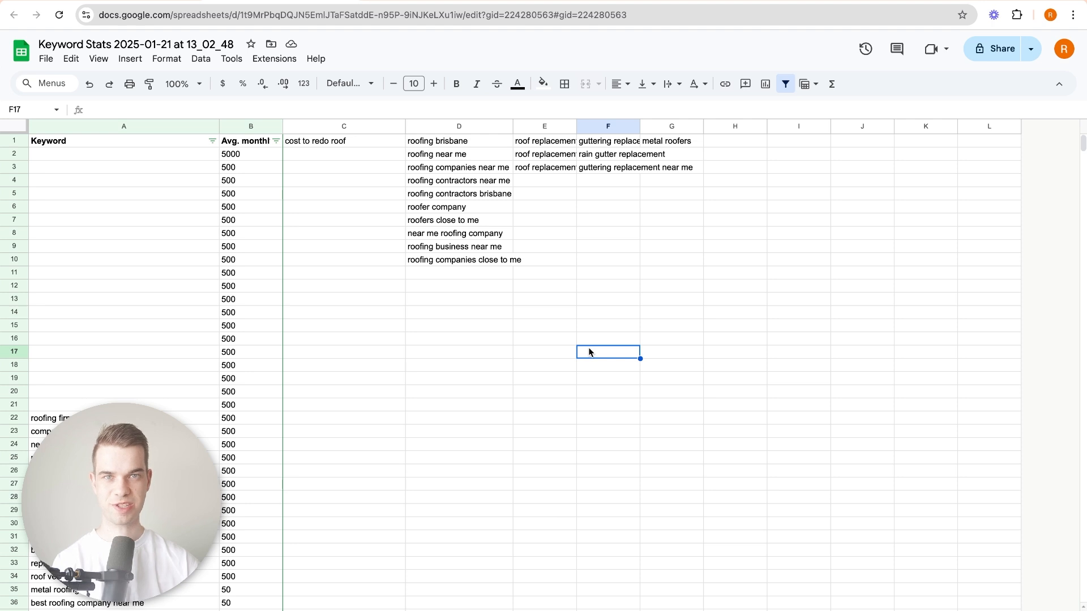
# Search the sheet for "COMMERCIAL" and move "commercial roofing brisbane" to H1.
pyautogui.hotkey('ctrl', 'f')
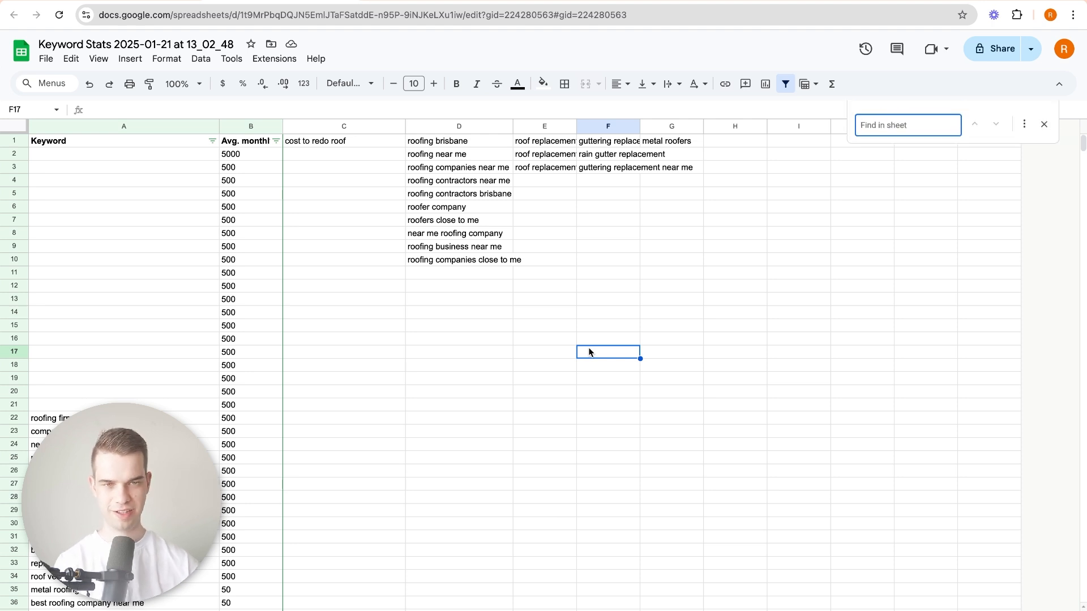
pyautogui.write('coMMERCI')
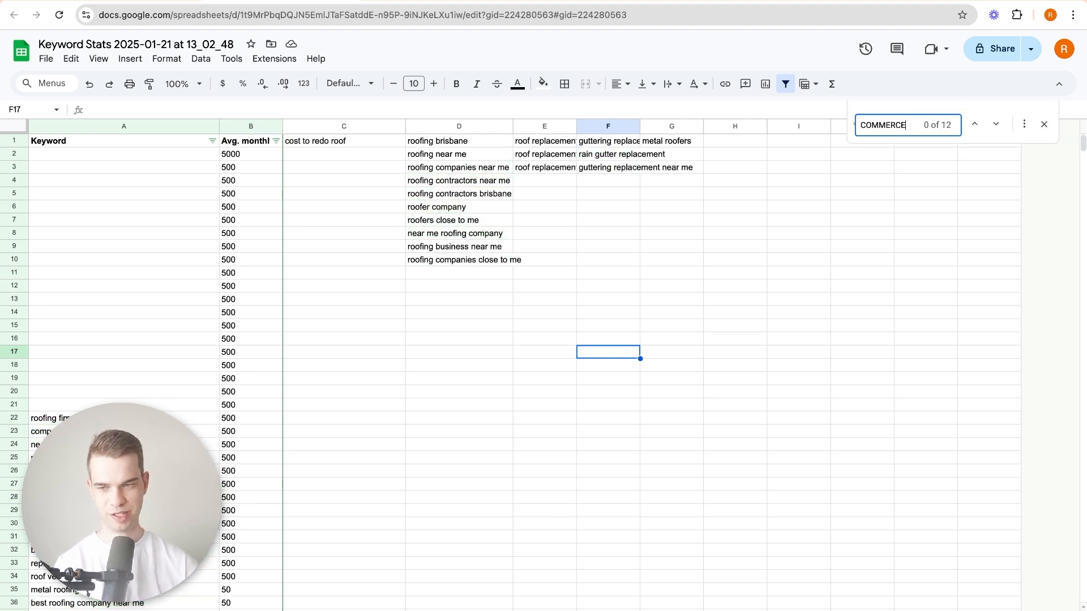
pyautogui.write('AL')
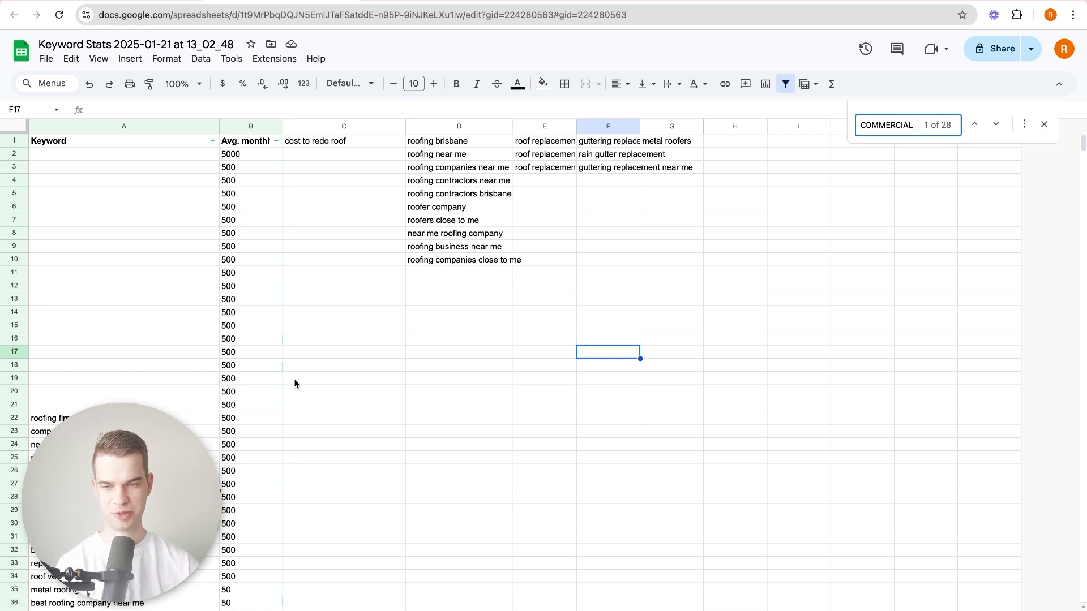
pyautogui.press('Return')
pyautogui.hotkey('ctrl', 'c')
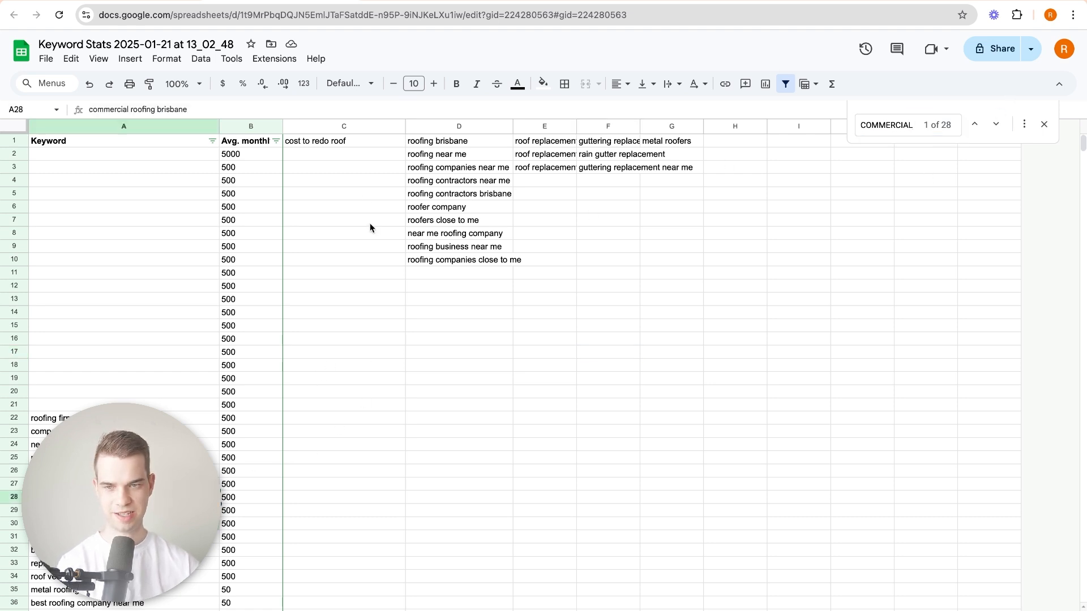
pyautogui.click(718, 145)
pyautogui.hotkey('ctrl', 'v')
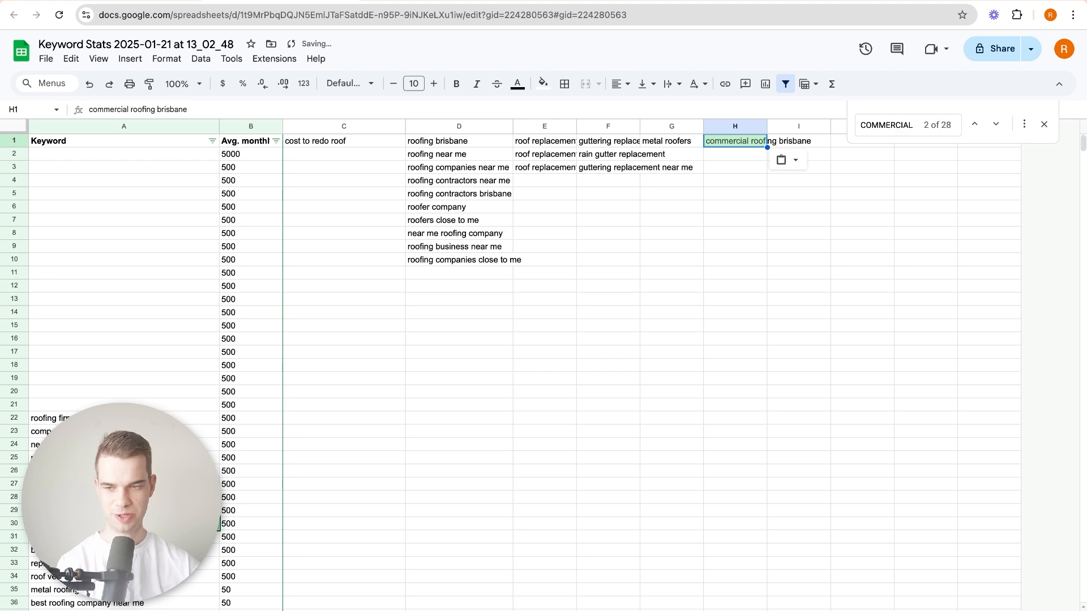
# Move "commercial roofing contractors brisbane" to H2 under the first commercial keyword.
pyautogui.click(124, 511)
pyautogui.click(123, 523)
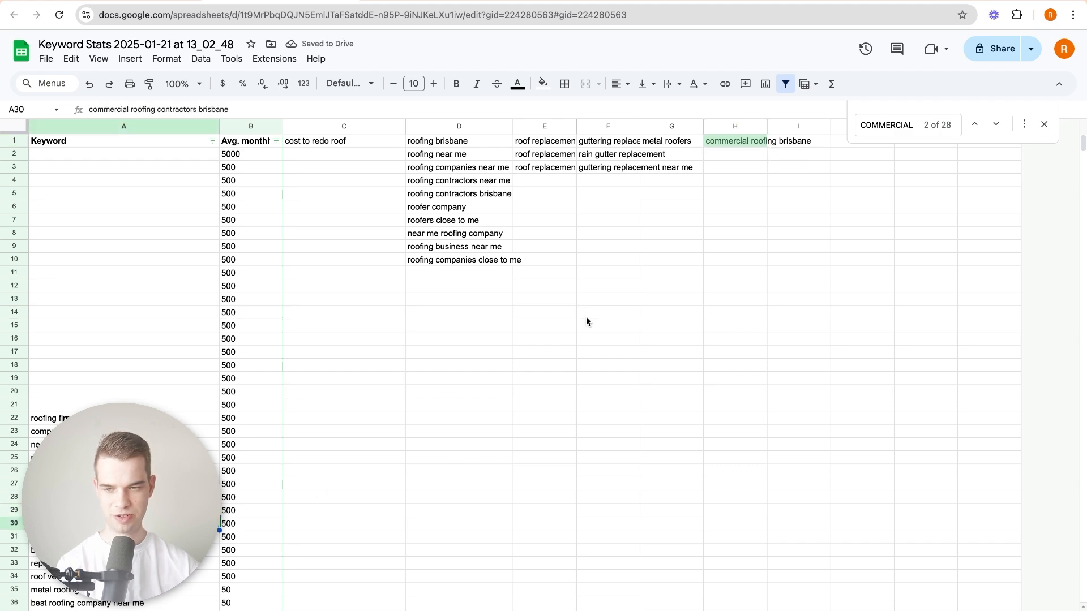
pyautogui.click(735, 159)
pyautogui.hotkey('ctrl', 'v')
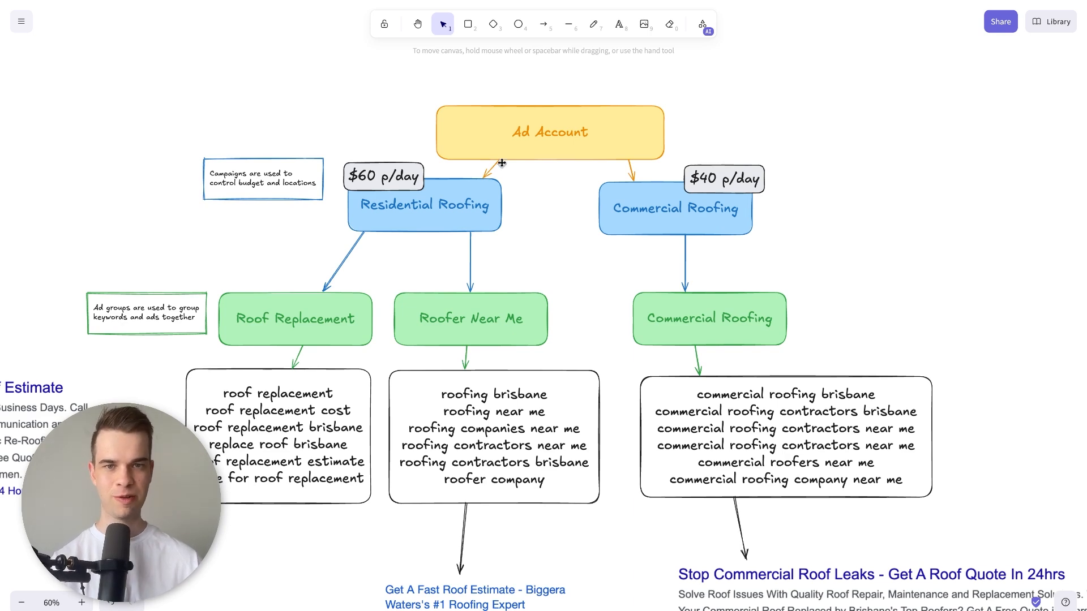
# Examine the Ad Account, campaign budget and ad group levels in the Excalidraw account structure diagram.
pyautogui.scroll(1, 452, 176)
pyautogui.keyDown('ctrl'); pyautogui.scroll(2, 529, 158); pyautogui.keyUp('ctrl')
pyautogui.keyDown('ctrl'); pyautogui.scroll(1, 529, 158); pyautogui.keyUp('ctrl')
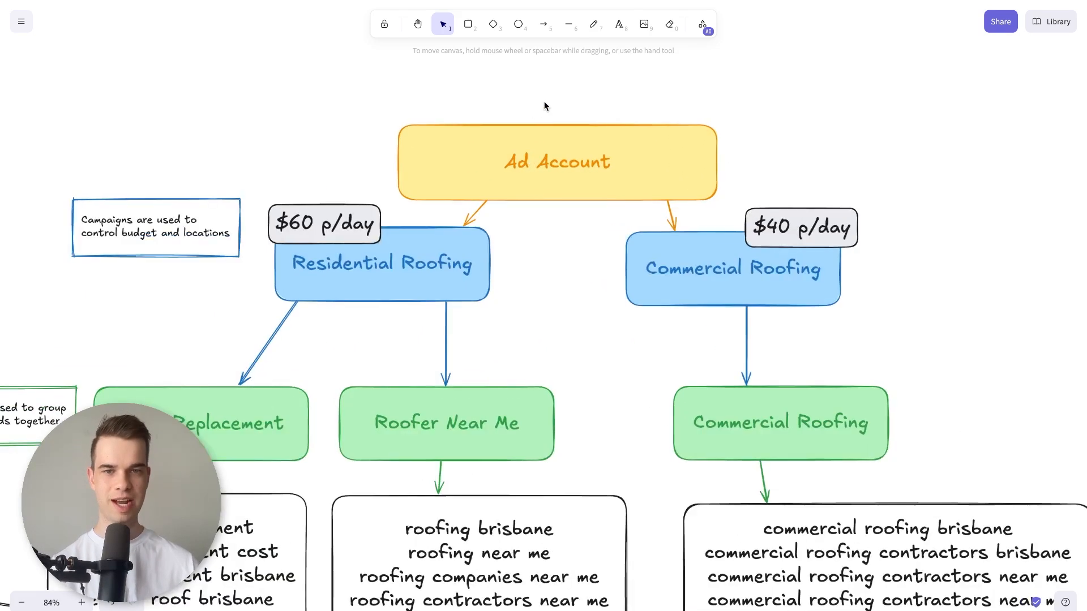
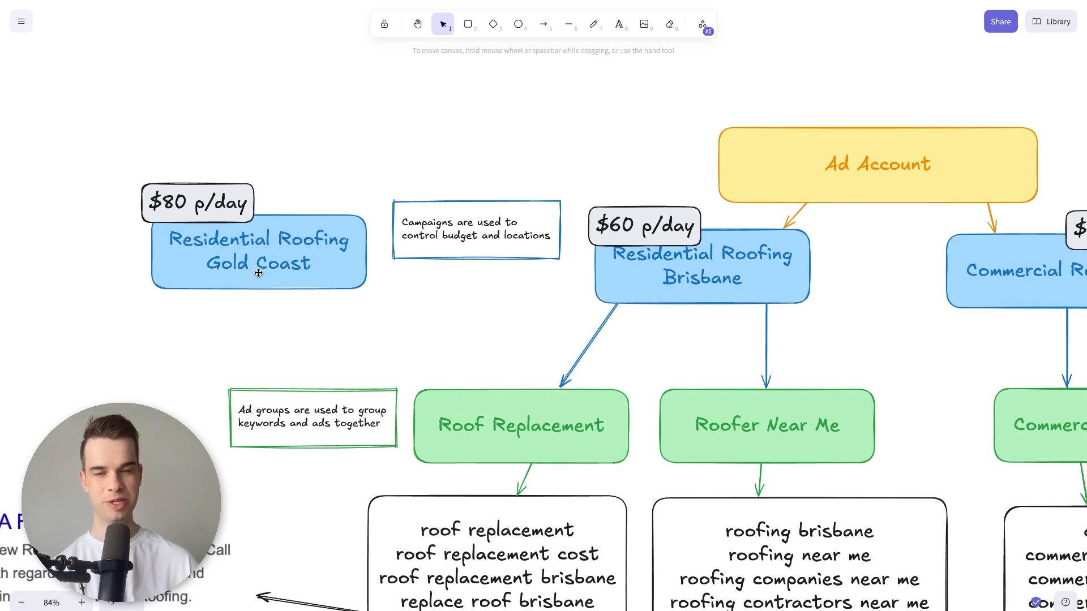
# Delete the Residential Roofing Gold Coast campaign box and its $80 p/day budget label from the diagram.
pyautogui.doubleClick(618, 220)
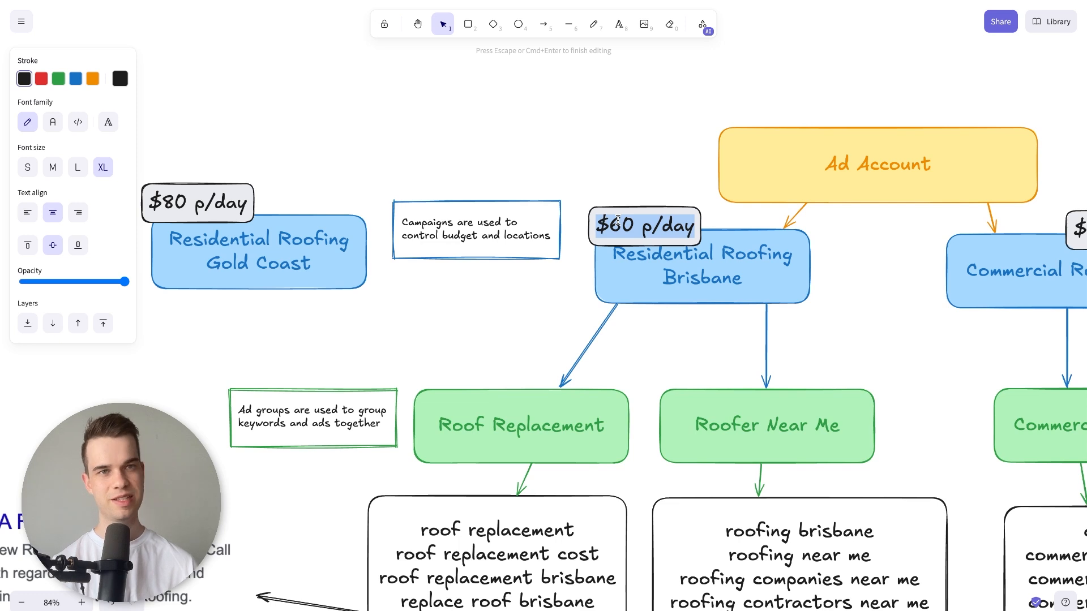
pyautogui.moveTo(332, 153); pyautogui.dragTo(191, 306)
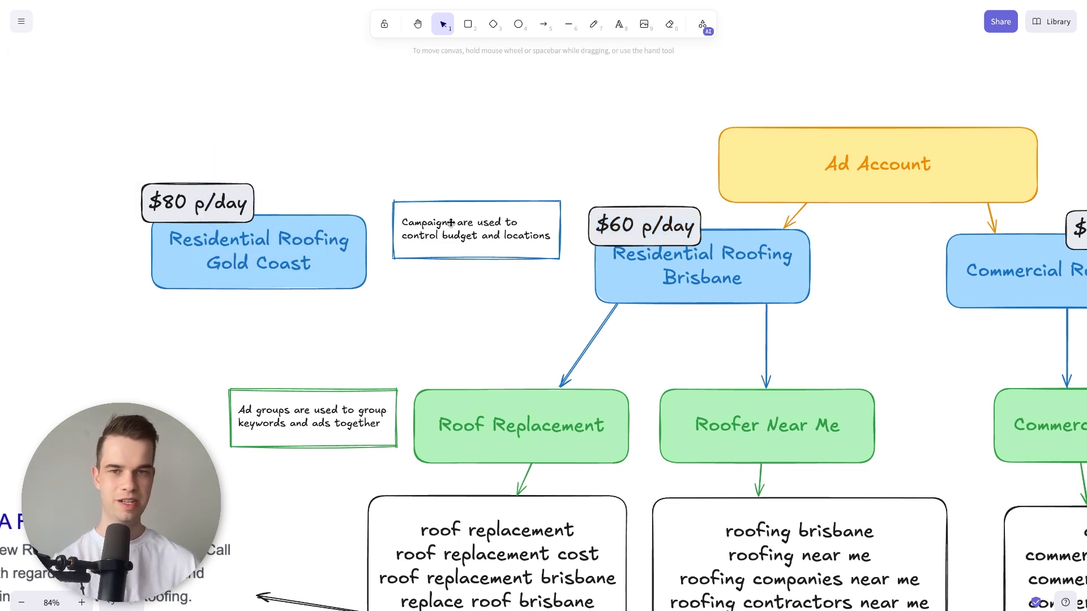
pyautogui.click(309, 237)
pyautogui.press('Delete')
pyautogui.click(249, 199)
pyautogui.press('Delete')
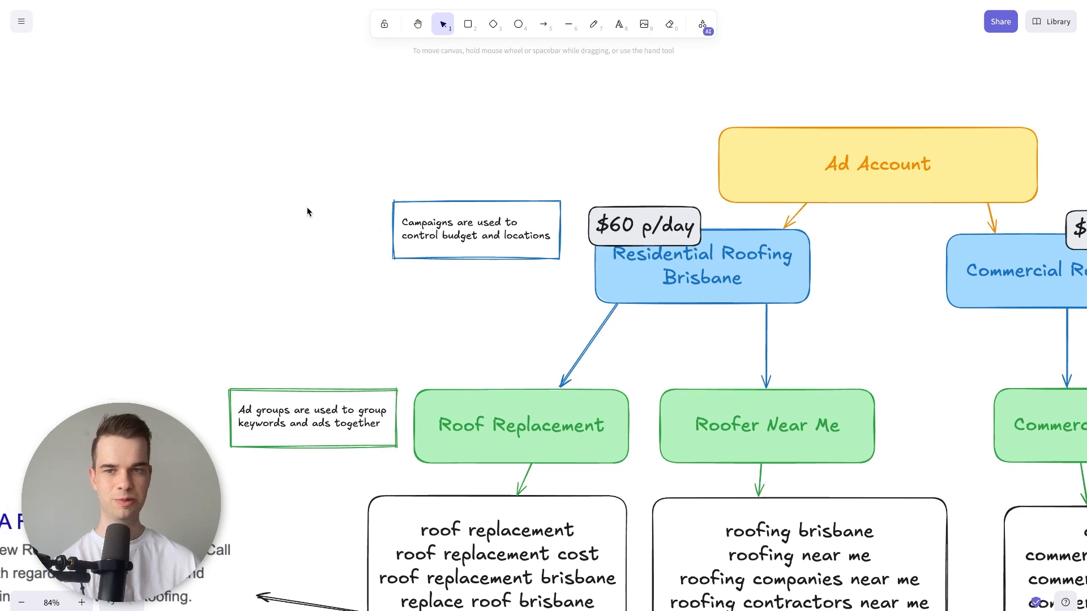
# Examine the two Brisbane campaigns, their ad groups, and the keyword list under the Roof Replacement ad group.
pyautogui.hscroll(7, 317, 254)
pyautogui.hscroll(-2, 457, 270)
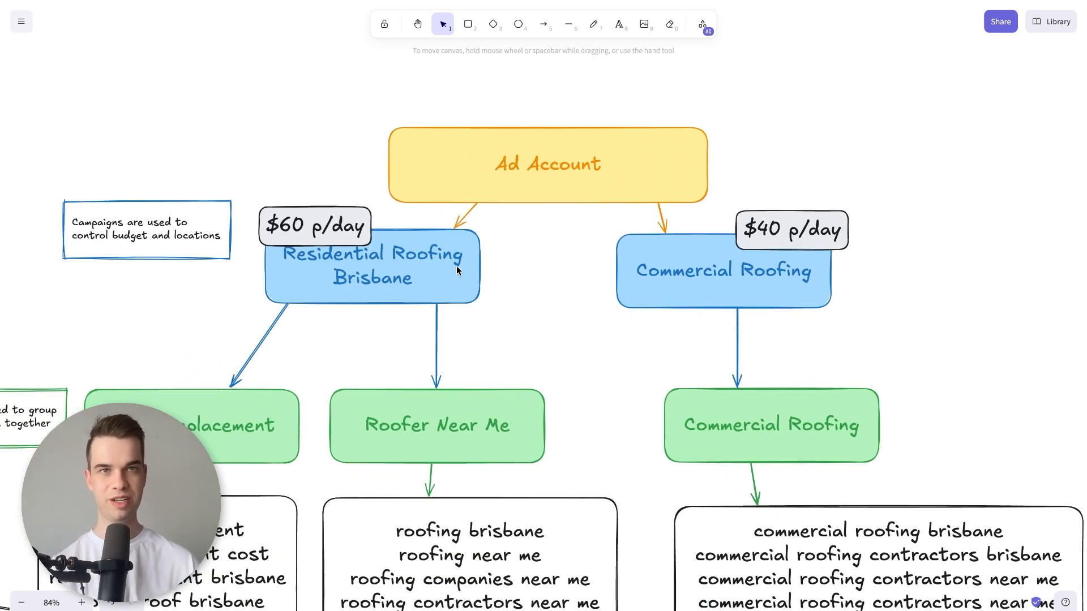
pyautogui.hscroll(-2, 456, 266)
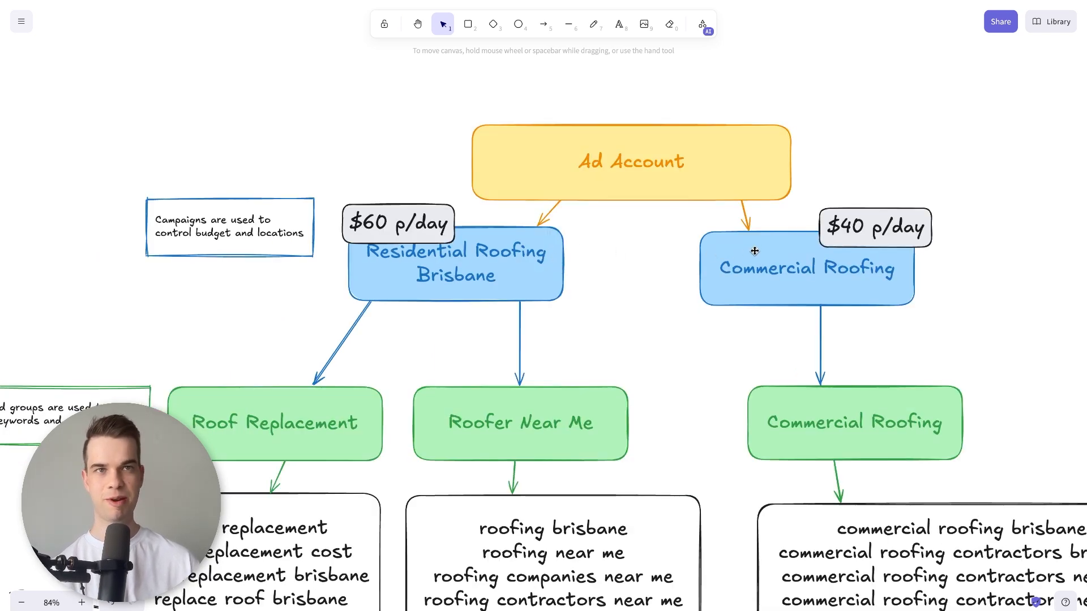
pyautogui.scroll(-2, 622, 269)
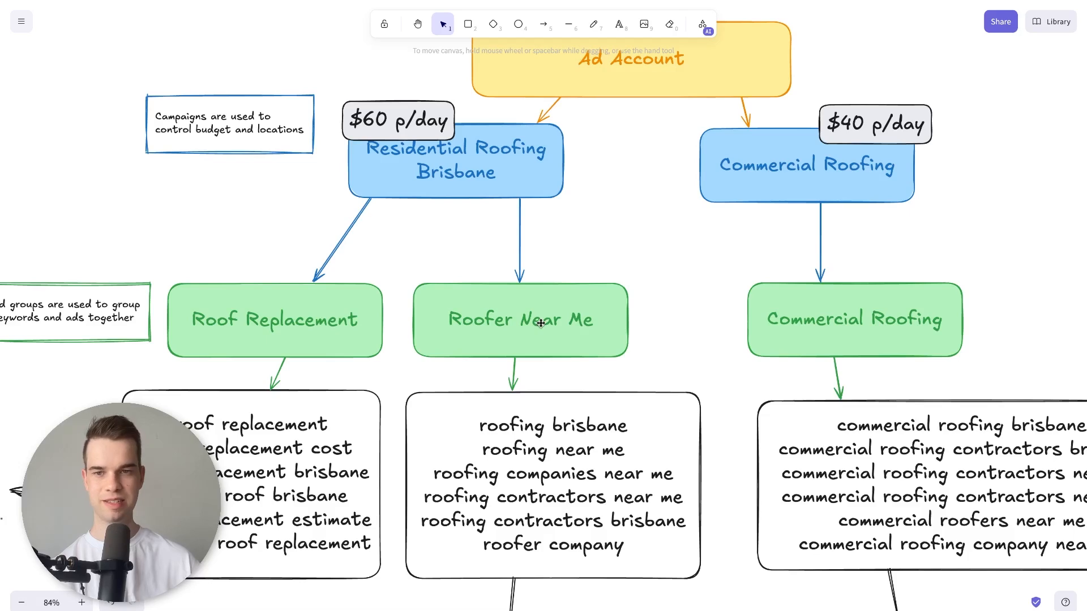
pyautogui.hscroll(-1, 541, 322)
pyautogui.hscroll(-1, 540, 322)
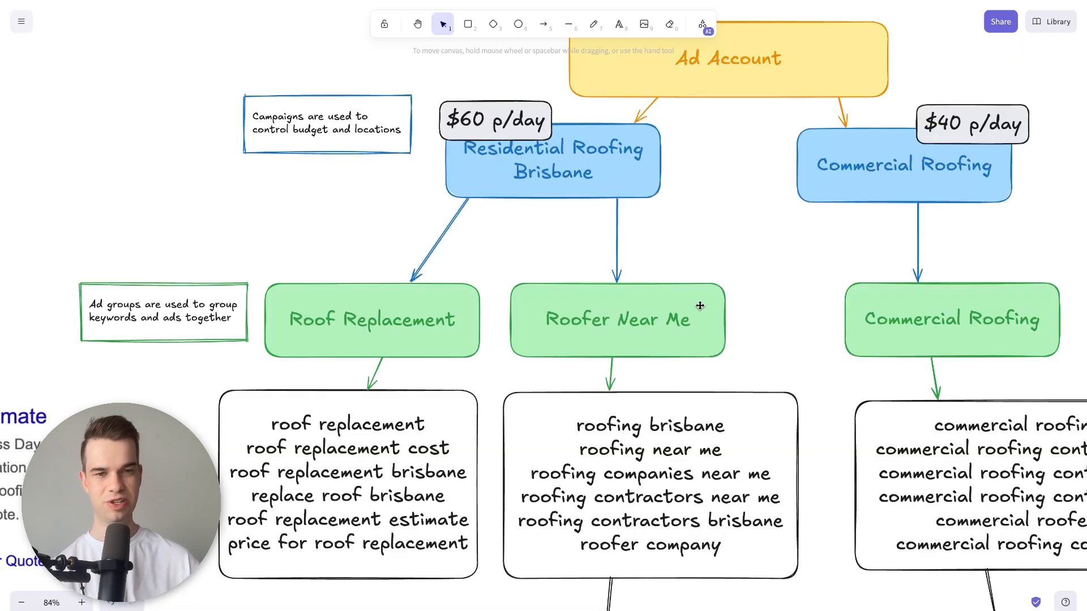
pyautogui.hscroll(-1, 458, 338)
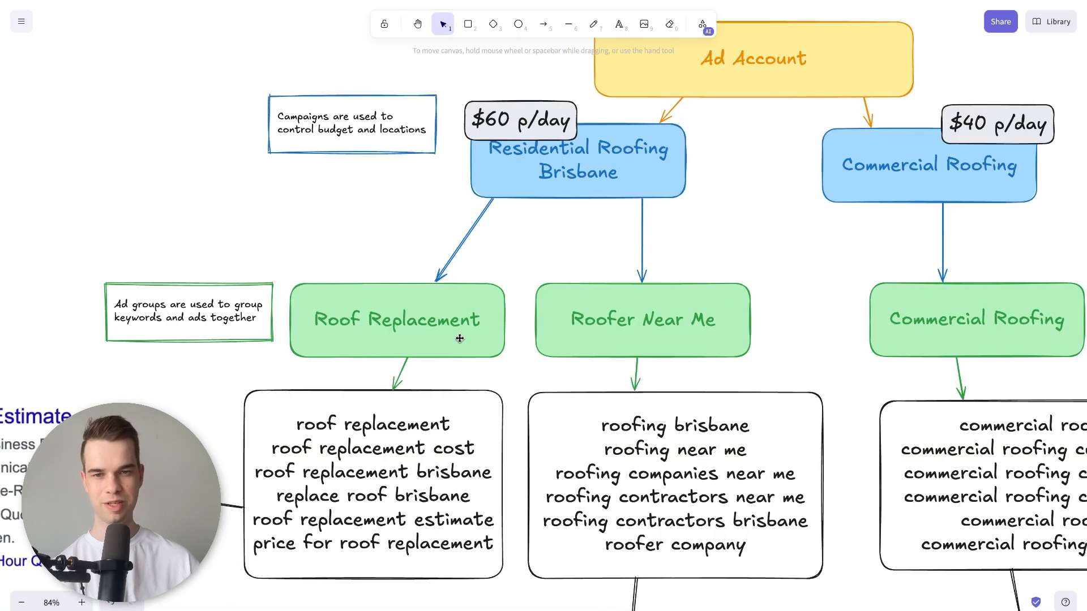
pyautogui.scroll(-1, 345, 304)
pyautogui.click(365, 286)
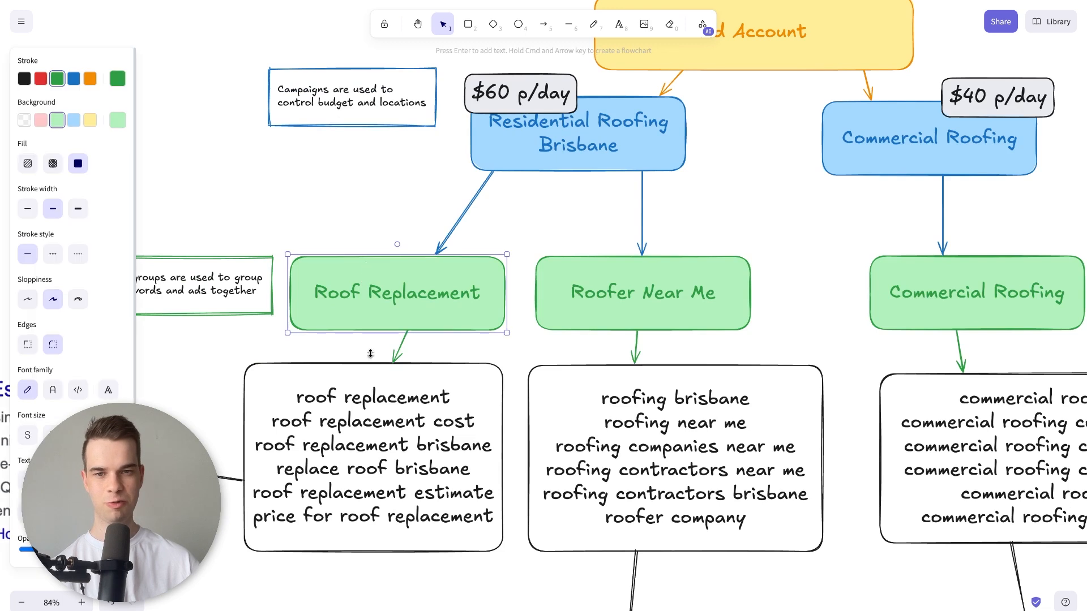
pyautogui.click(337, 384)
pyautogui.scroll(-1, 347, 391)
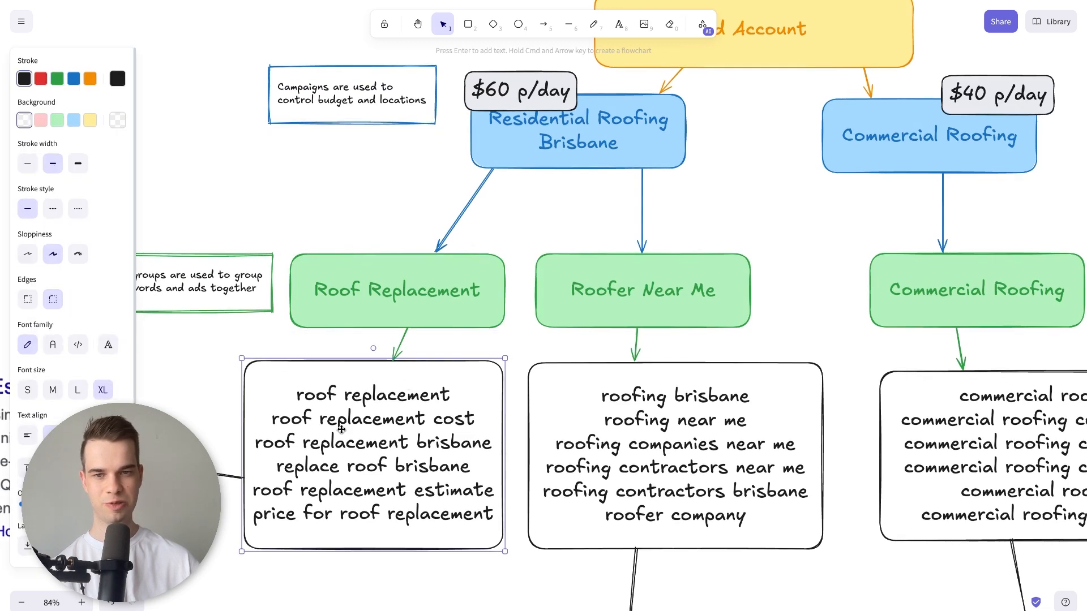
pyautogui.click(377, 325)
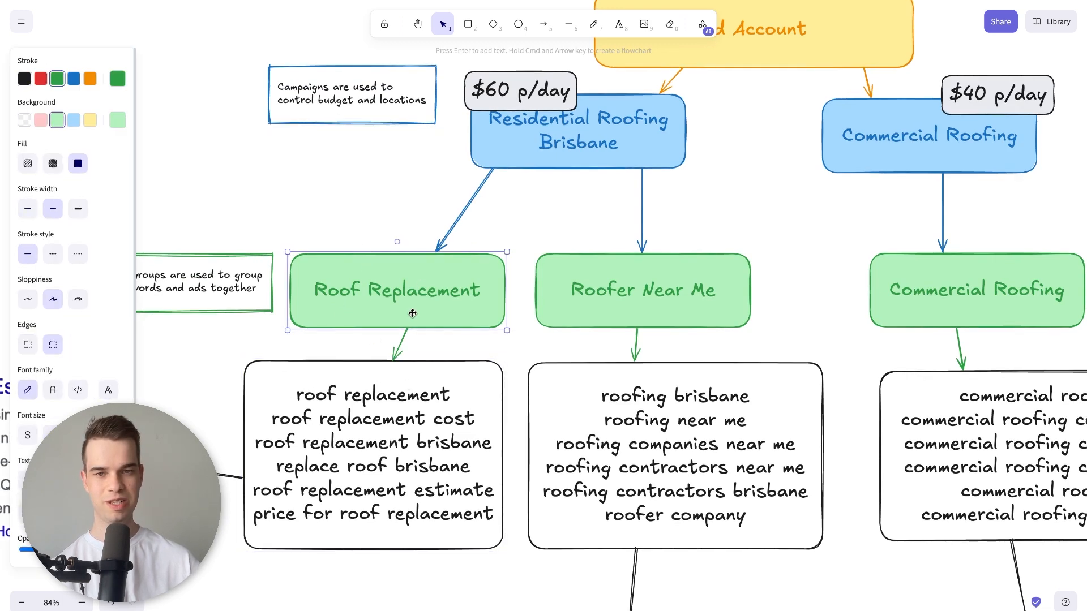
# Examine the Roofer Near Me ad group and the general roofing keywords listed beneath it.
pyautogui.click(596, 276)
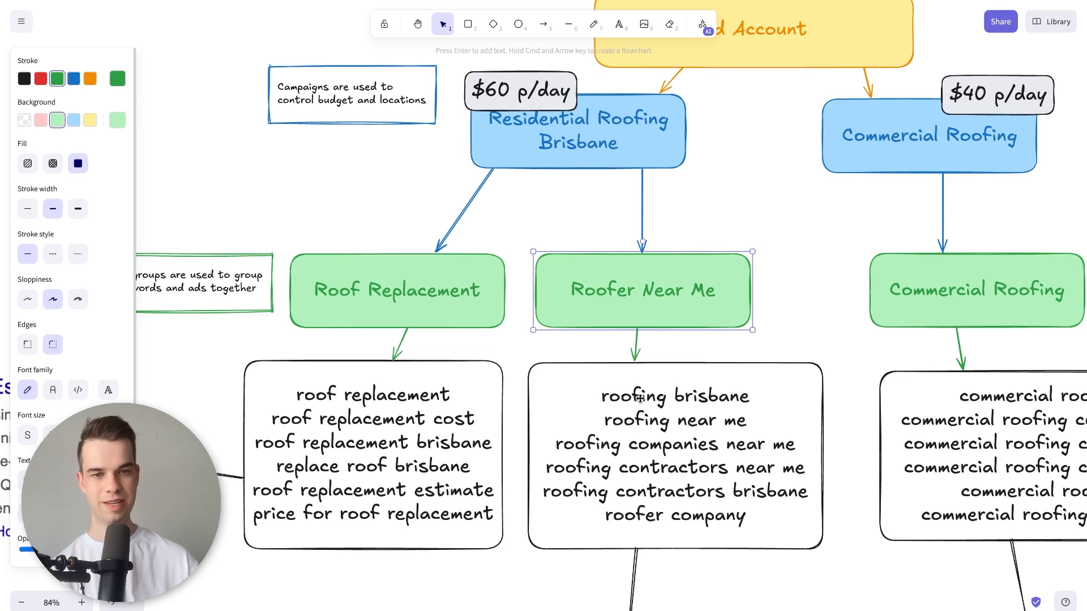
pyautogui.scroll(-1, 639, 398)
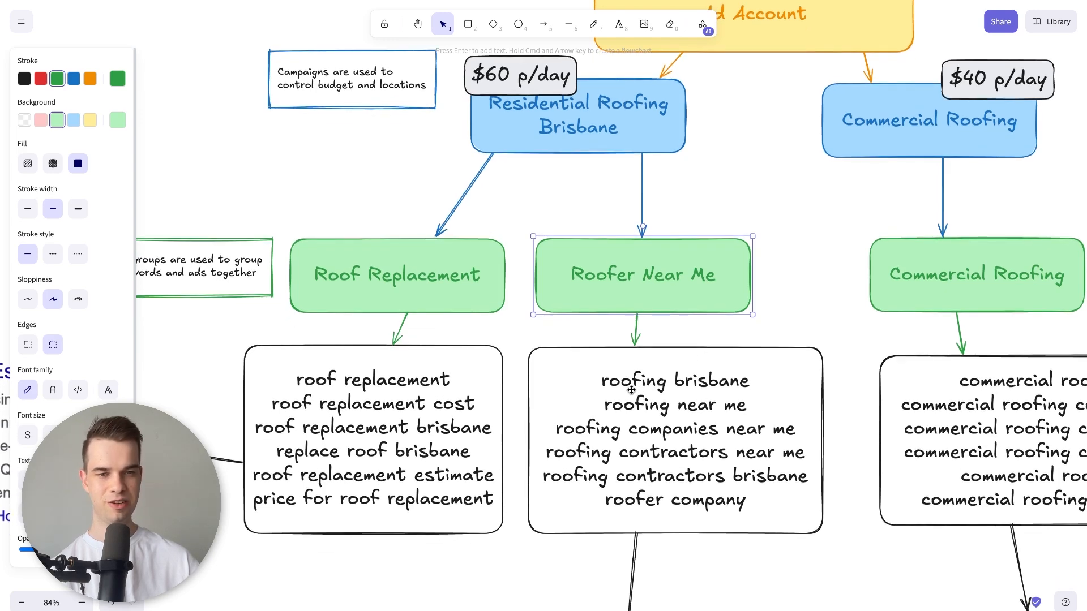
pyautogui.click(637, 384)
pyautogui.doubleClick(637, 384)
pyautogui.click(694, 380)
pyautogui.doubleClick(740, 381)
pyautogui.click(685, 438)
pyautogui.scroll(-2, 729, 439)
pyautogui.scroll(6, 615, 413)
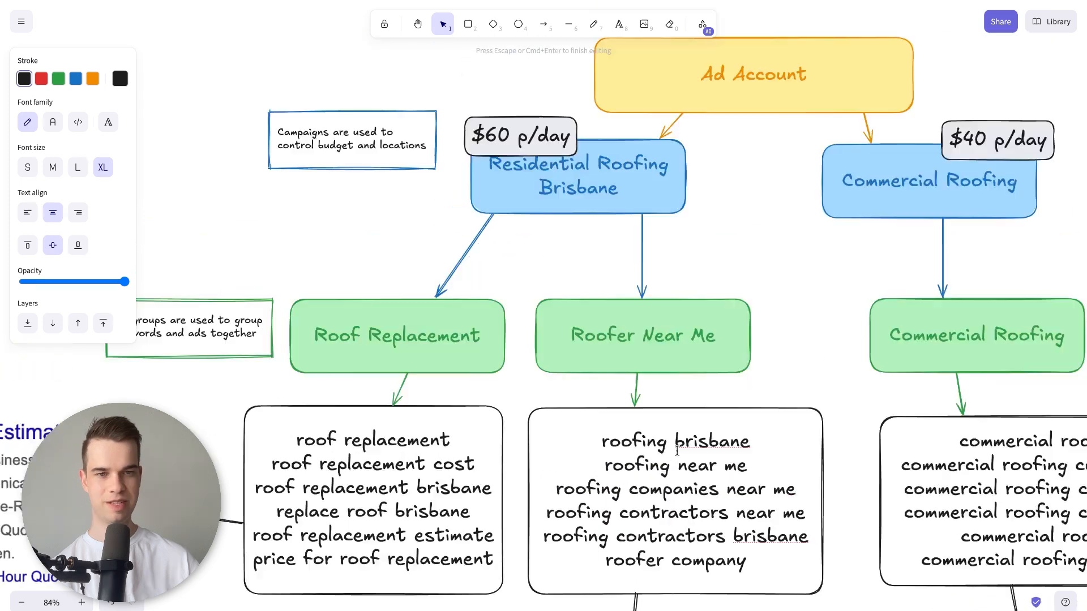
# Examine the Commercial Roofing campaign, its ad group and the commercial keywords listed beneath it.
pyautogui.hscroll(4, 615, 414)
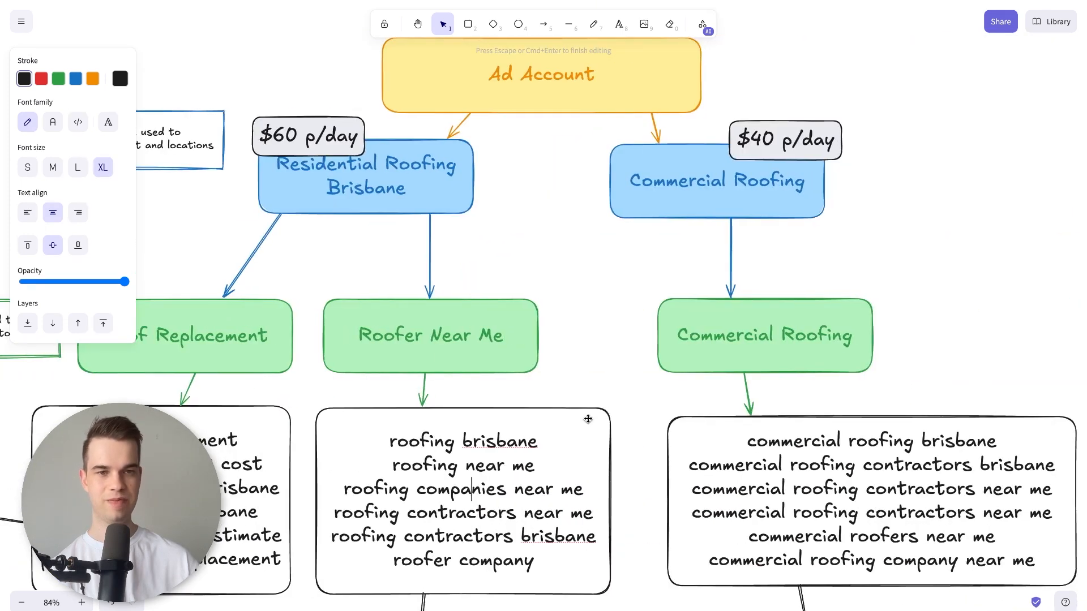
pyautogui.click(660, 193)
pyautogui.click(700, 341)
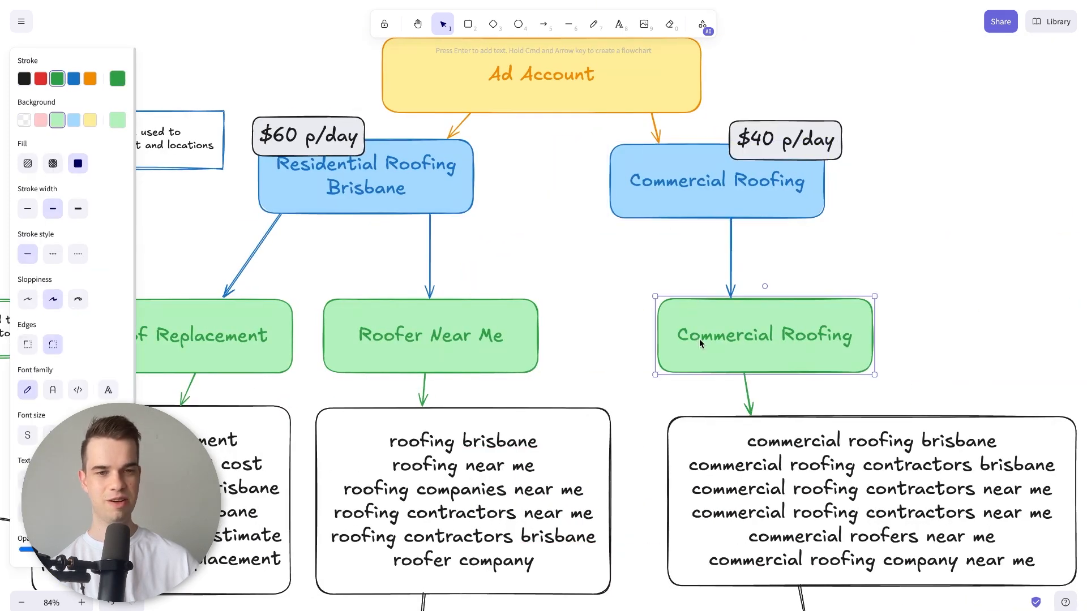
pyautogui.hscroll(5, 704, 362)
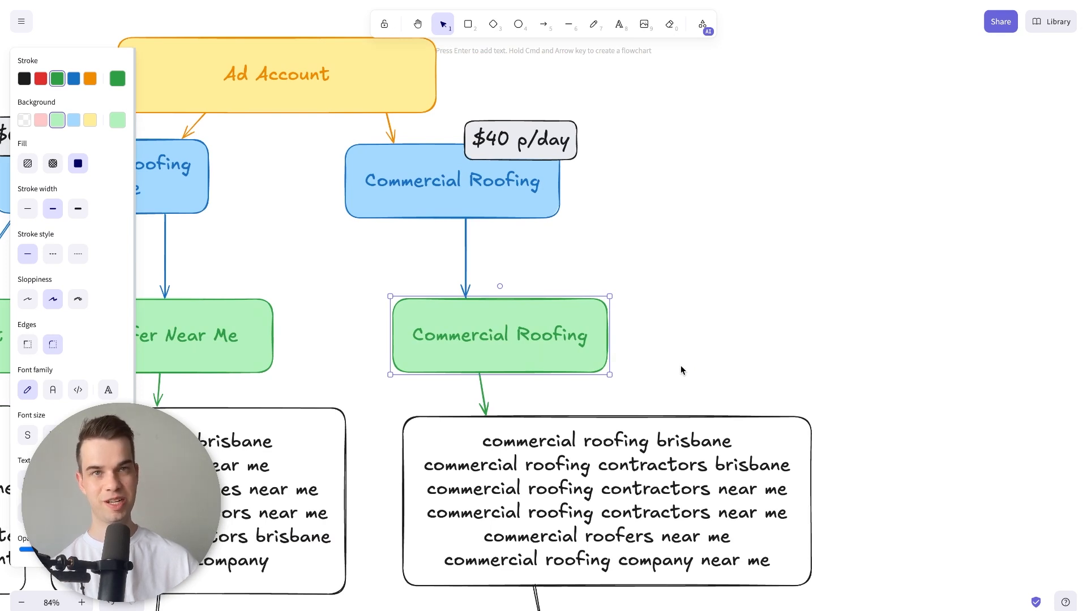
pyautogui.scroll(-1, 680, 365)
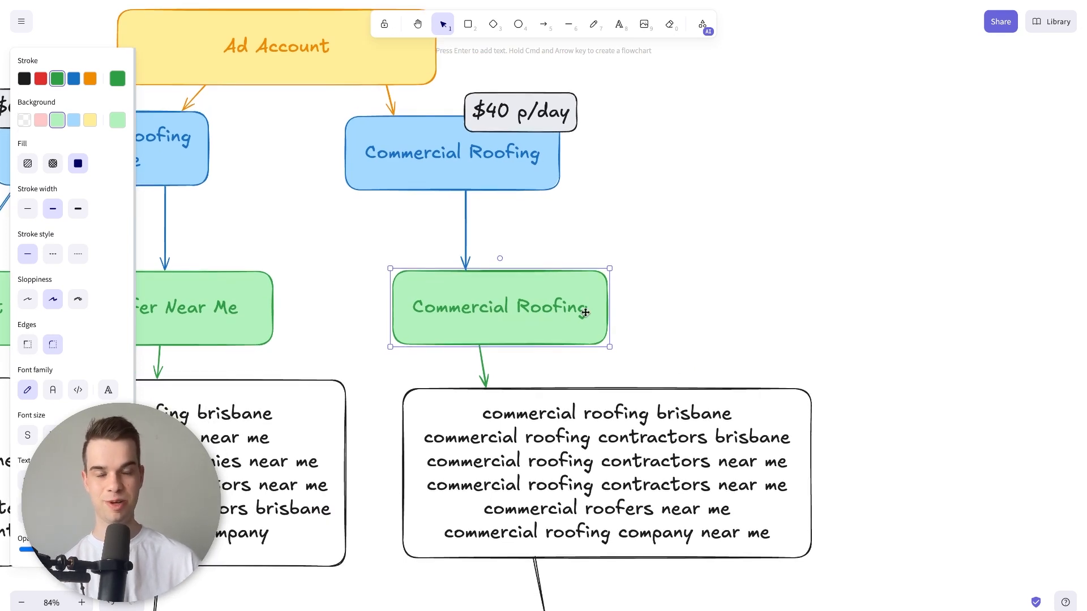
pyautogui.scroll(-1, 585, 312)
pyautogui.doubleClick(524, 390)
pyautogui.click(577, 404)
pyautogui.doubleClick(506, 417)
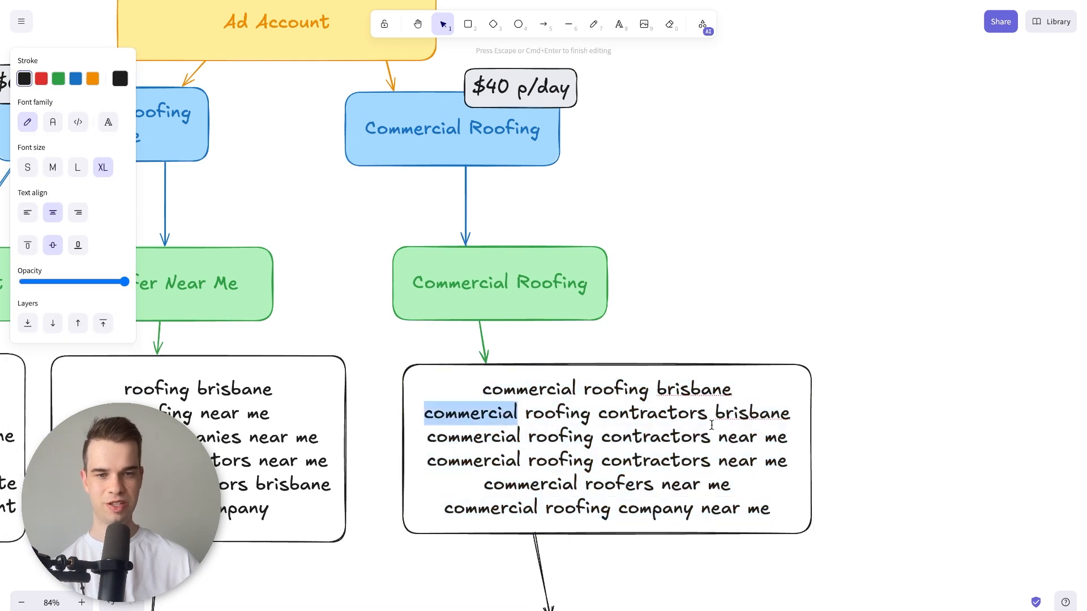
# Duplicate the Commercial Roofing ad group box into the empty space well to its right and rename the copy Commercial Roof Repair.
pyautogui.scroll(1, 645, 428)
pyautogui.click(567, 320)
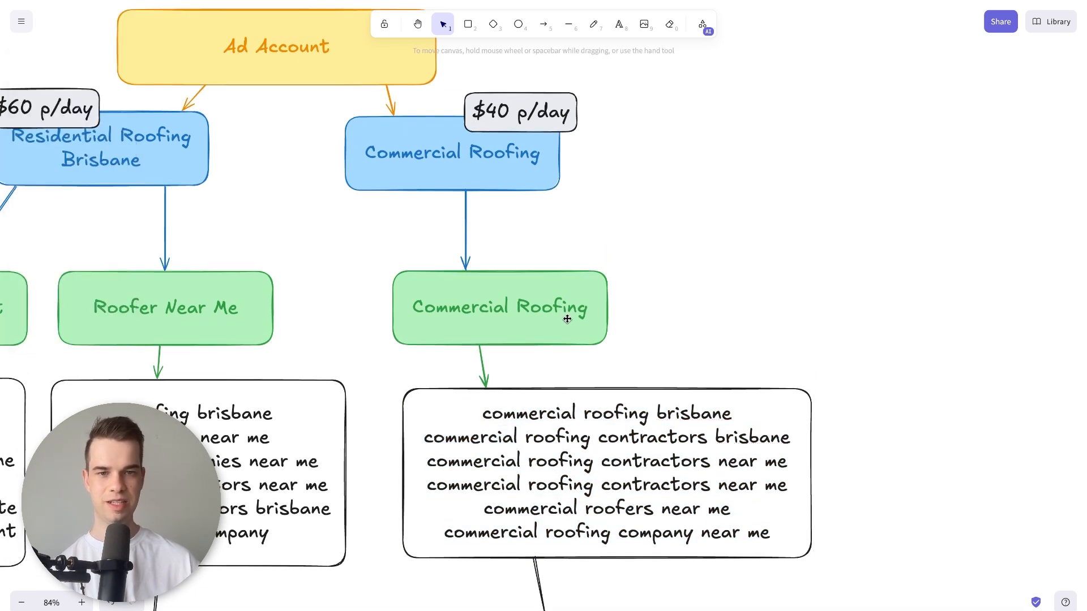
pyautogui.moveTo(566, 318); pyautogui.dragTo(886, 316)
pyautogui.doubleClick(886, 317)
pyautogui.click(910, 313)
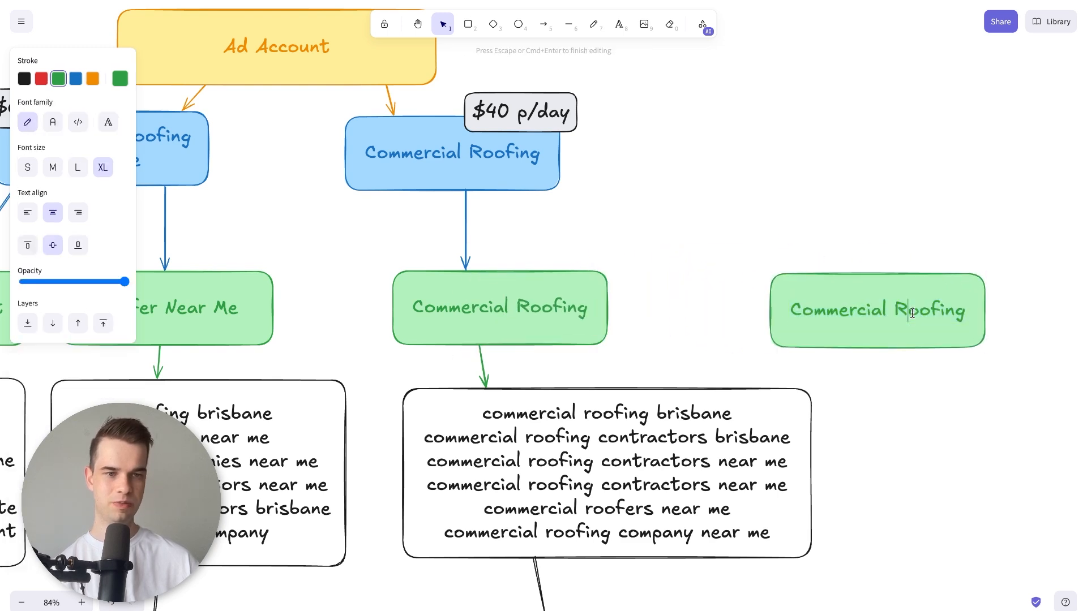
pyautogui.moveTo(938, 314); pyautogui.dragTo(966, 314)
pyautogui.press('BackSpace')
pyautogui.write('Repair')
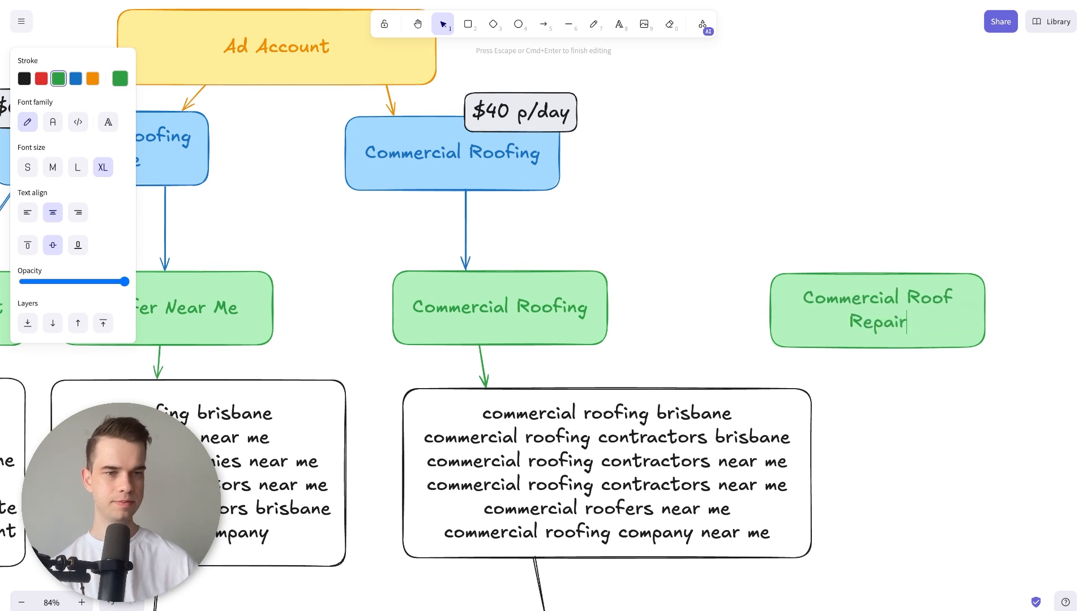
pyautogui.click(992, 305)
pyautogui.hscroll(3, 854, 372)
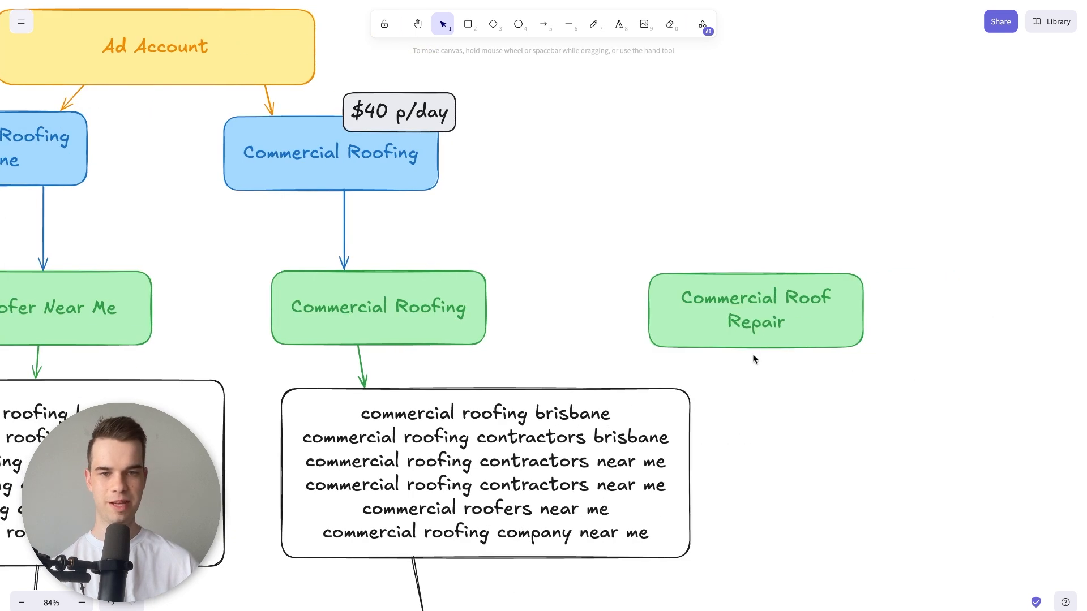
pyautogui.moveTo(776, 338); pyautogui.dragTo(902, 342)
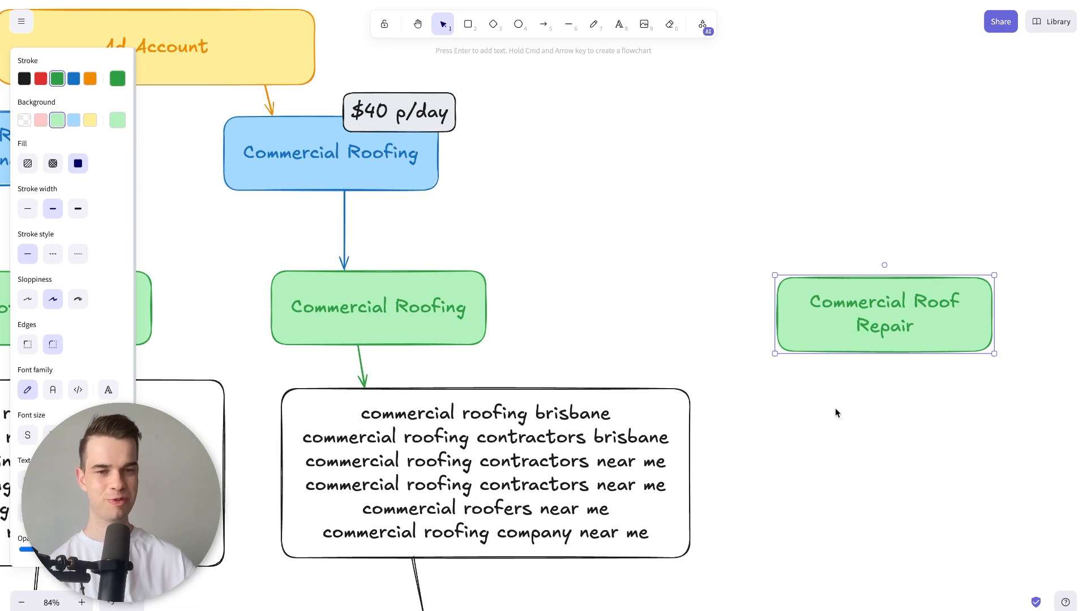
# Review the note on what ad groups are used for alongside the Roof Replacement keyword list.
pyautogui.click(685, 477)
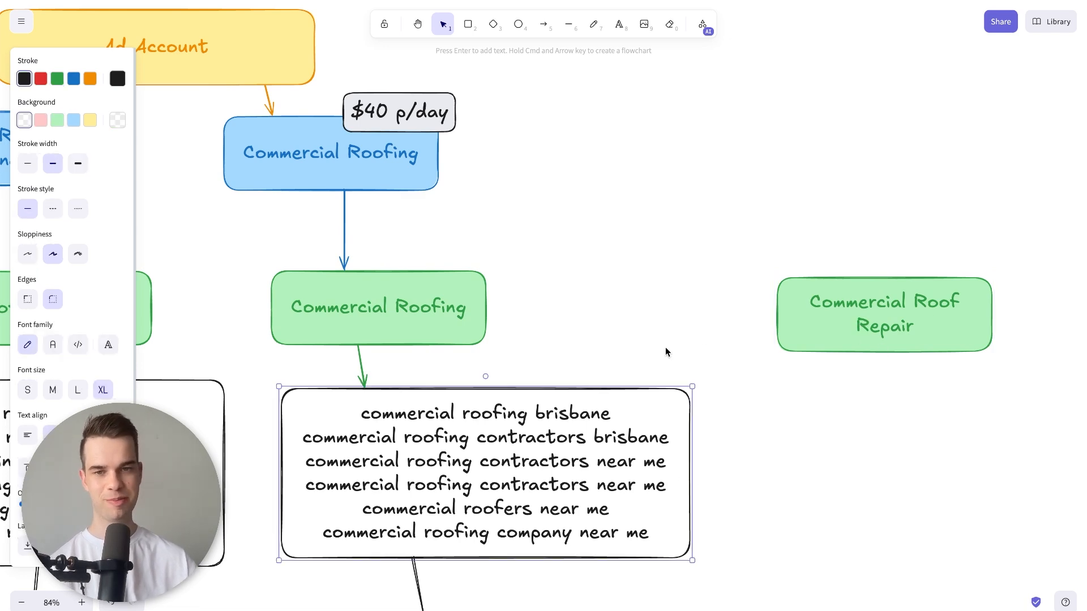
pyautogui.hscroll(-10, 666, 351)
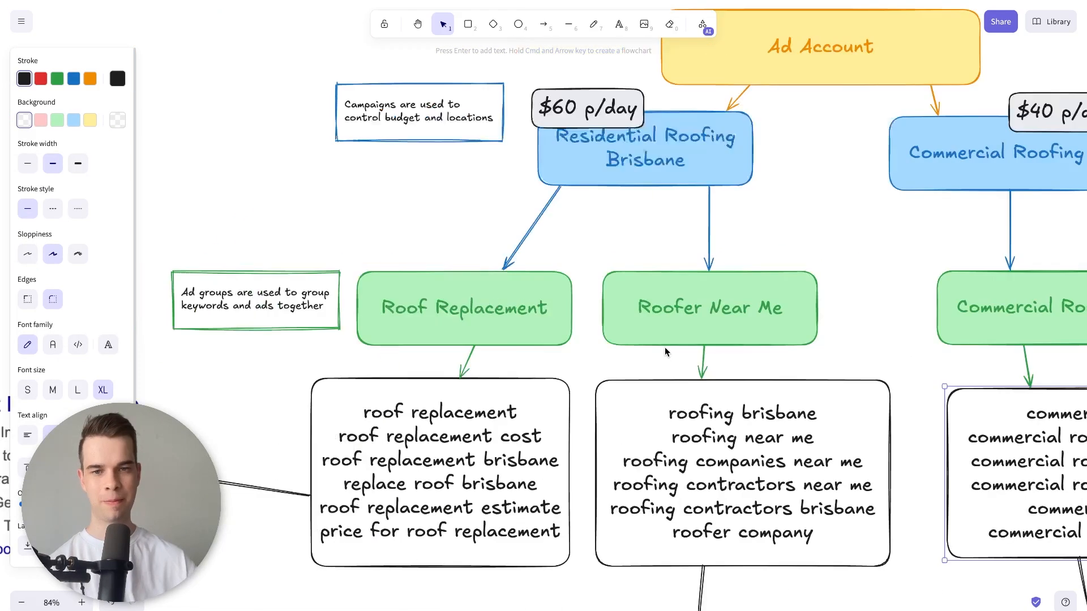
pyautogui.click(209, 297)
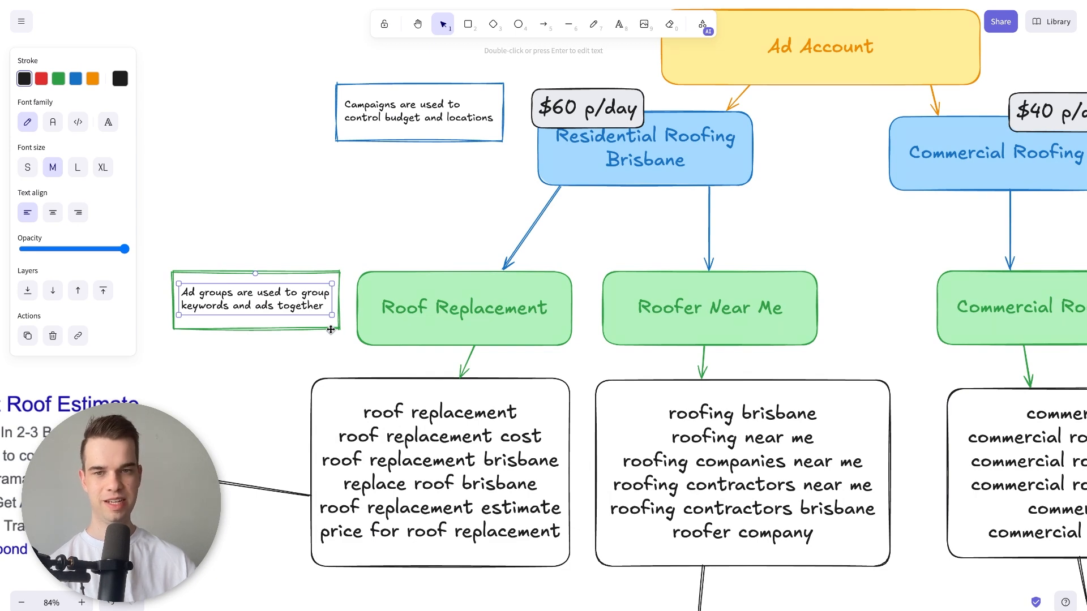
pyautogui.doubleClick(435, 412)
pyautogui.doubleClick(434, 412)
pyautogui.click(433, 412)
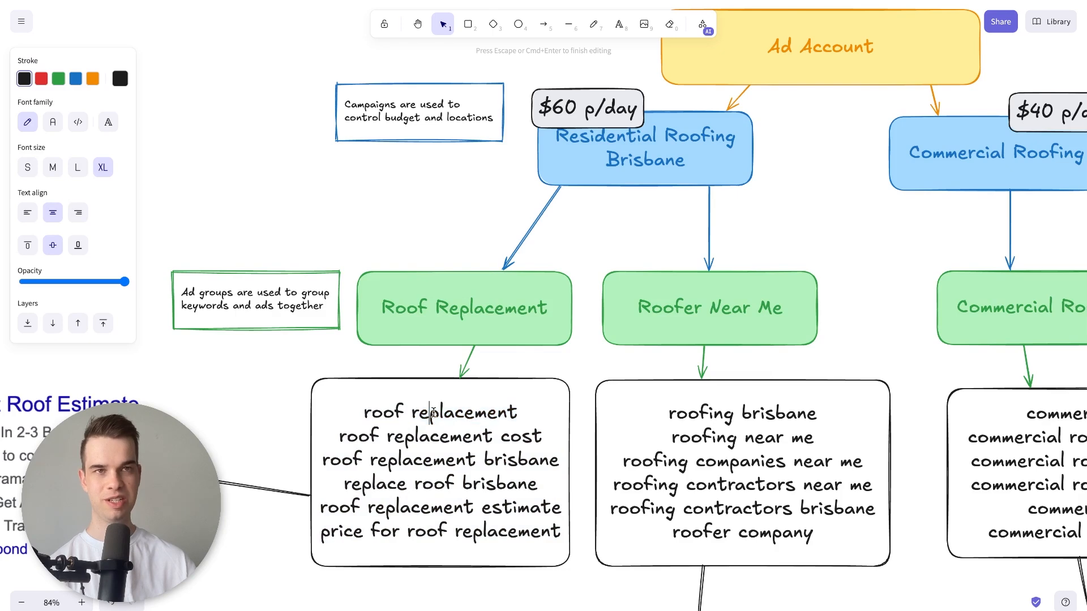
# Examine the sample ads linked to the Roof Replacement and Roofer Near Me keyword lists.
pyautogui.hscroll(-10, 433, 413)
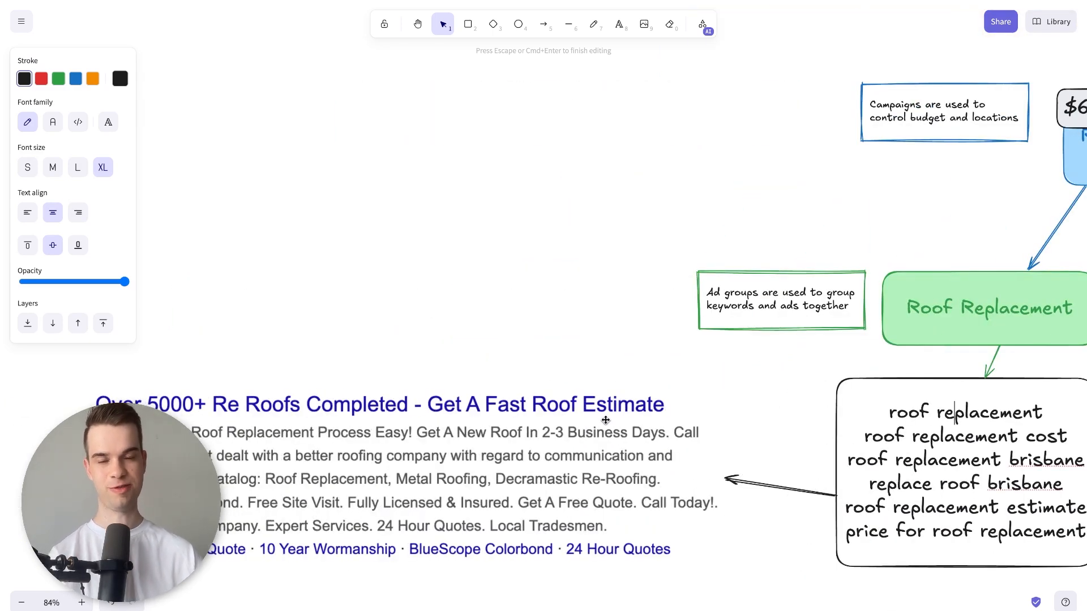
pyautogui.scroll(-1, 315, 412)
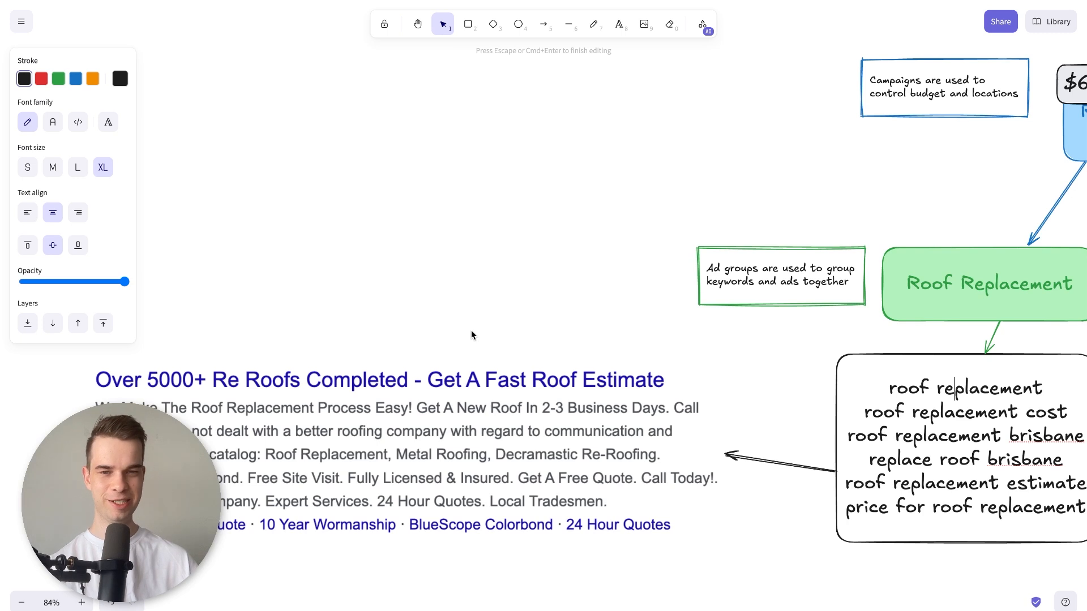
pyautogui.hscroll(1, 436, 357)
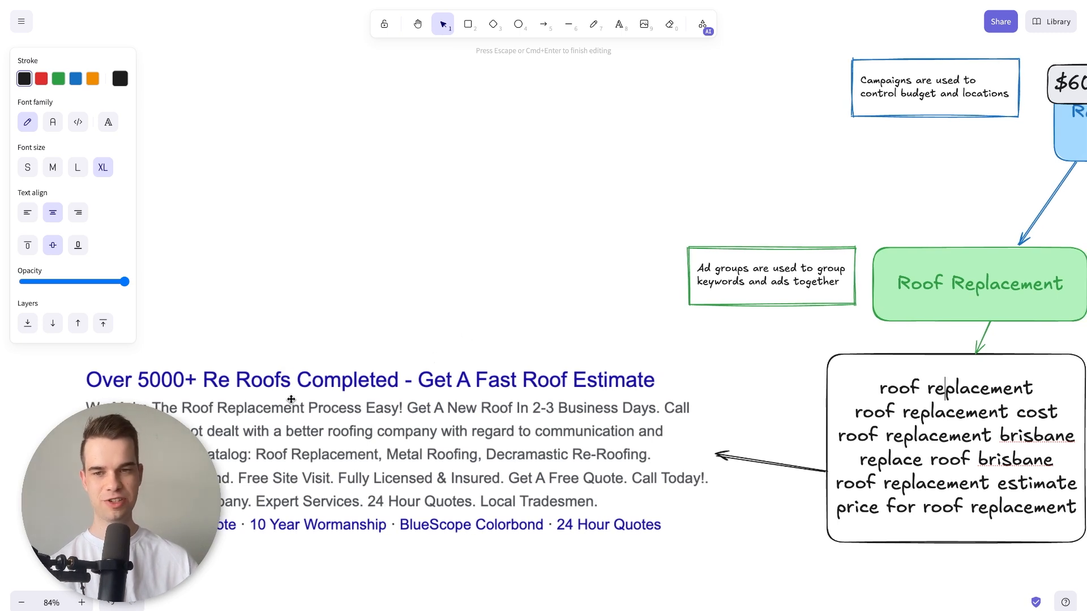
pyautogui.hscroll(1, 187, 398)
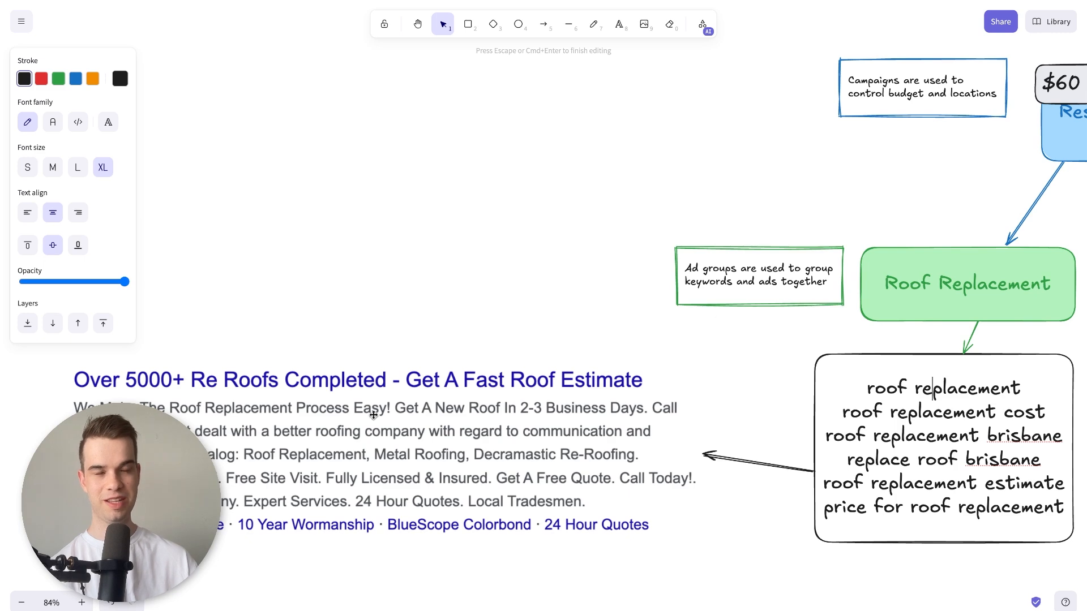
pyautogui.hscroll(10, 526, 309)
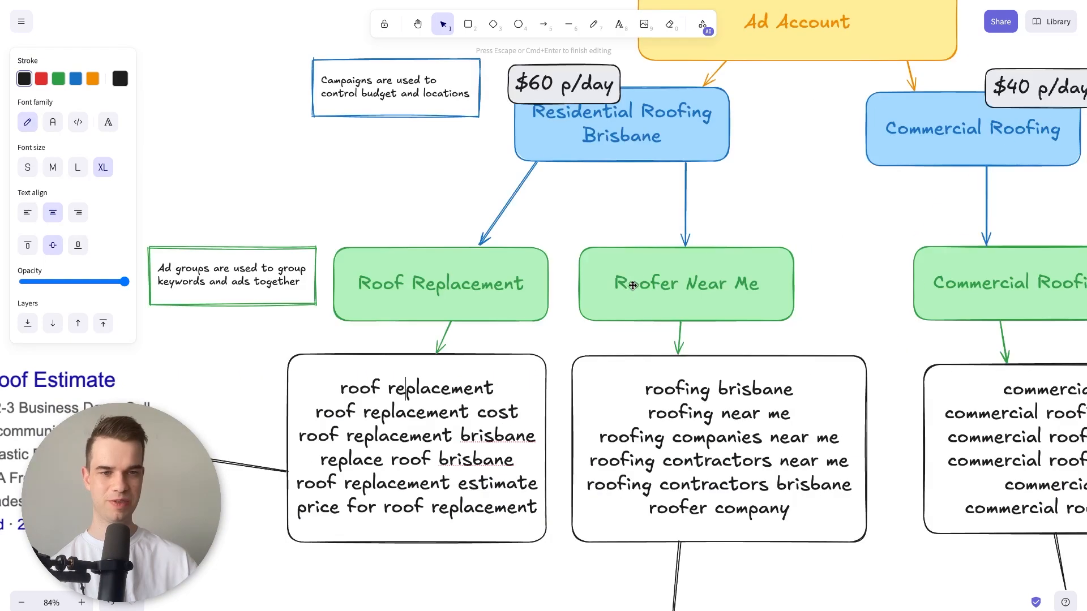
pyautogui.scroll(-1, 526, 274)
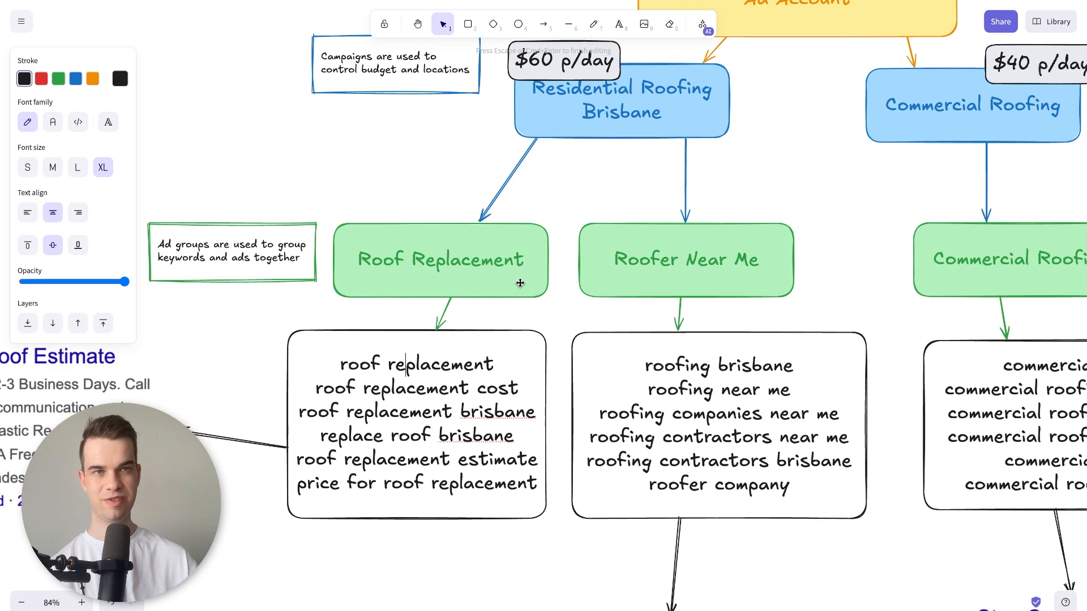
pyautogui.scroll(-12, 520, 283)
pyautogui.scroll(1, 518, 283)
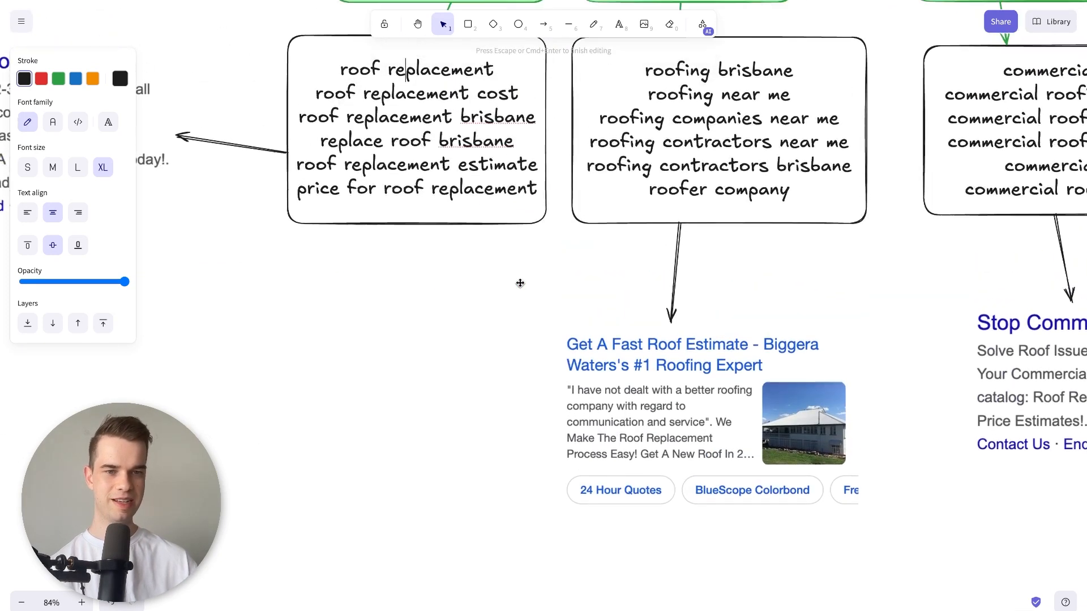
# Duplicate the sample ad under the Roofer Near Me keywords and place the copy below the Roof Replacement sample ad.
pyautogui.hscroll(3, 597, 338)
pyautogui.scroll(1, 597, 338)
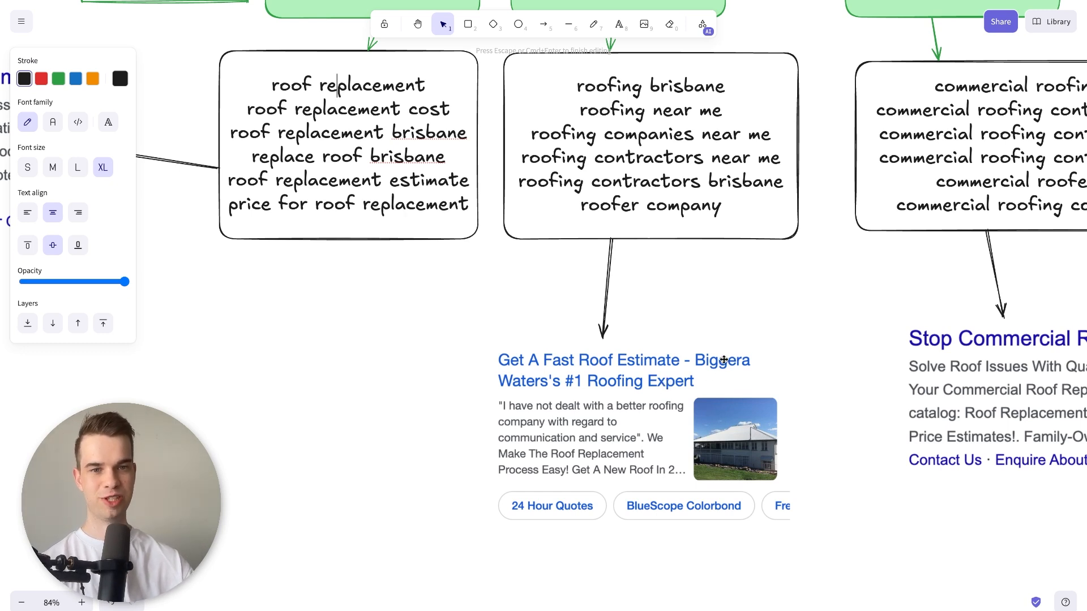
pyautogui.click(663, 397)
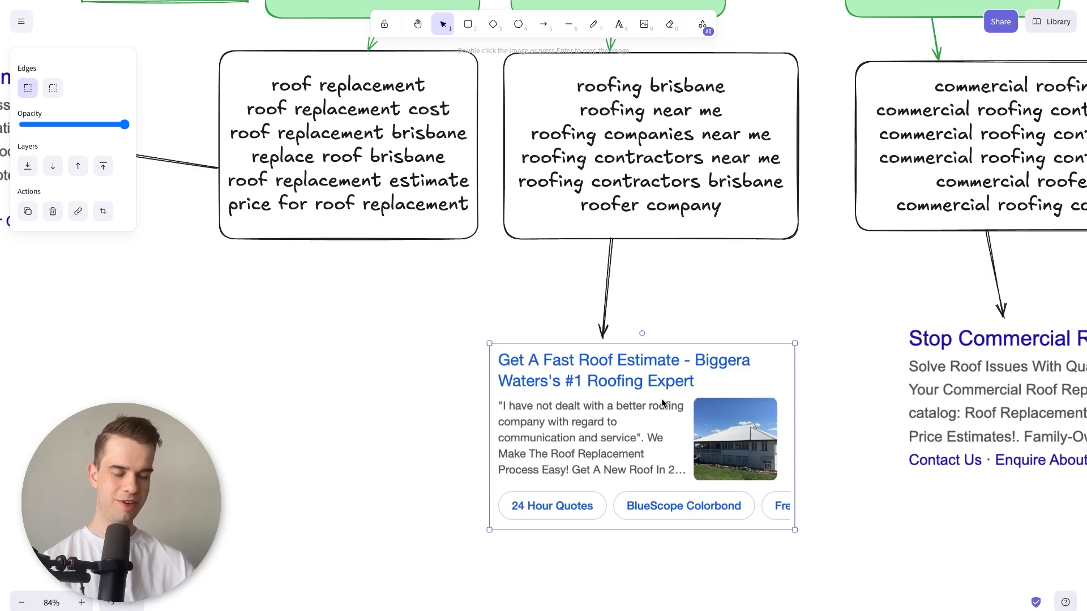
pyautogui.hotkey('ctrl', 'c')
pyautogui.hotkey('ctrl', 'v')
pyautogui.moveTo(627, 411); pyautogui.dragTo(130, 382)
pyautogui.hscroll(-12, 131, 382)
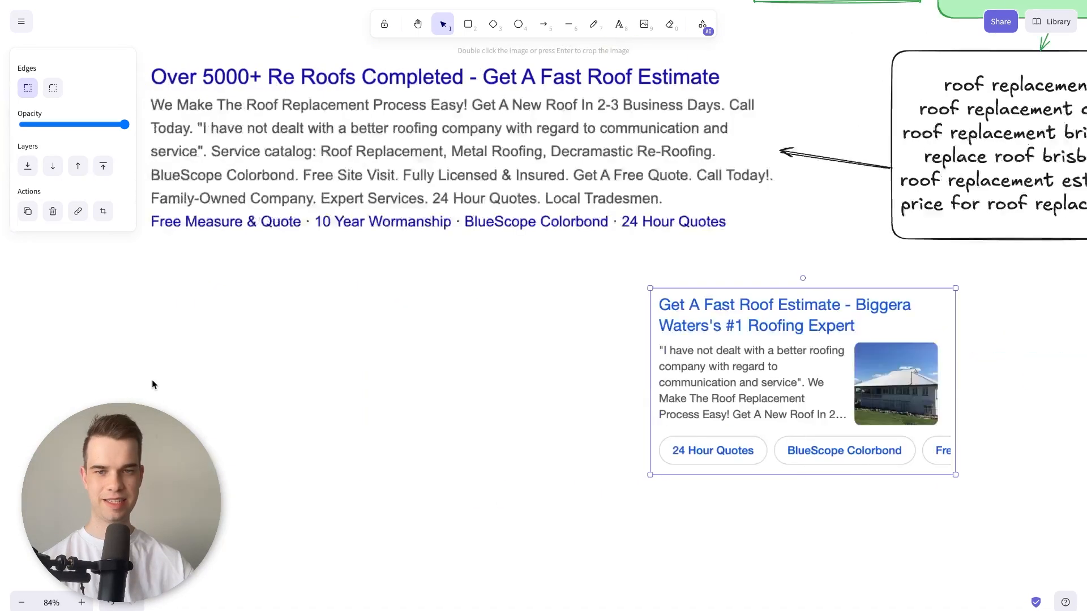
pyautogui.moveTo(667, 378); pyautogui.dragTo(226, 362)
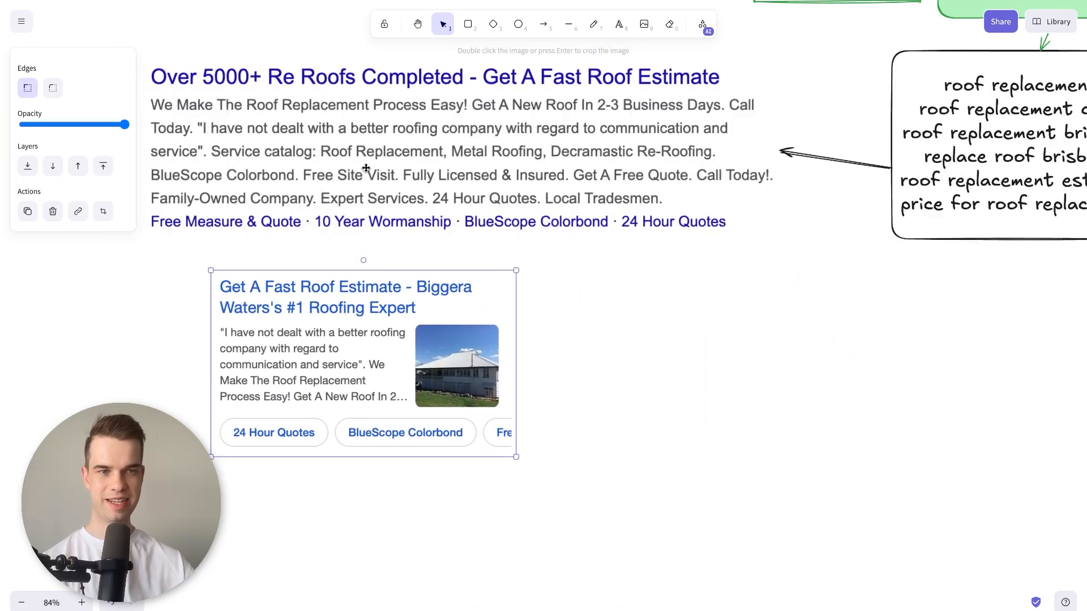
# Examine the two sample ads beside the Roof Replacement keyword list and how they relate to that ad group.
pyautogui.scroll(3, 759, 204)
pyautogui.hscroll(2, 758, 203)
pyautogui.hscroll(-9, 572, 243)
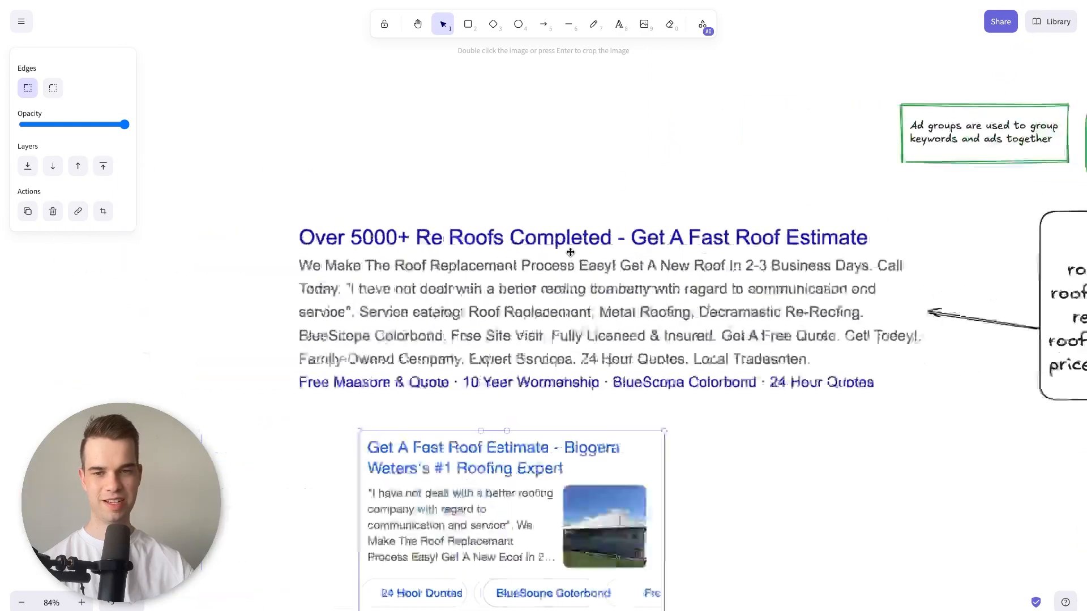
pyautogui.hscroll(8, 660, 275)
pyautogui.click(660, 275)
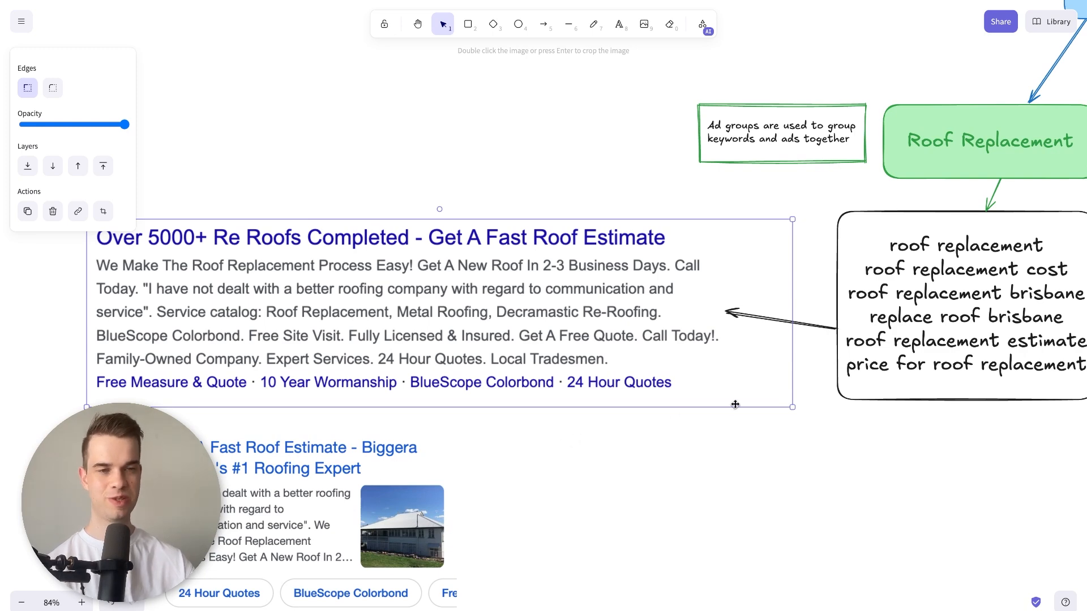
pyautogui.hscroll(5, 580, 438)
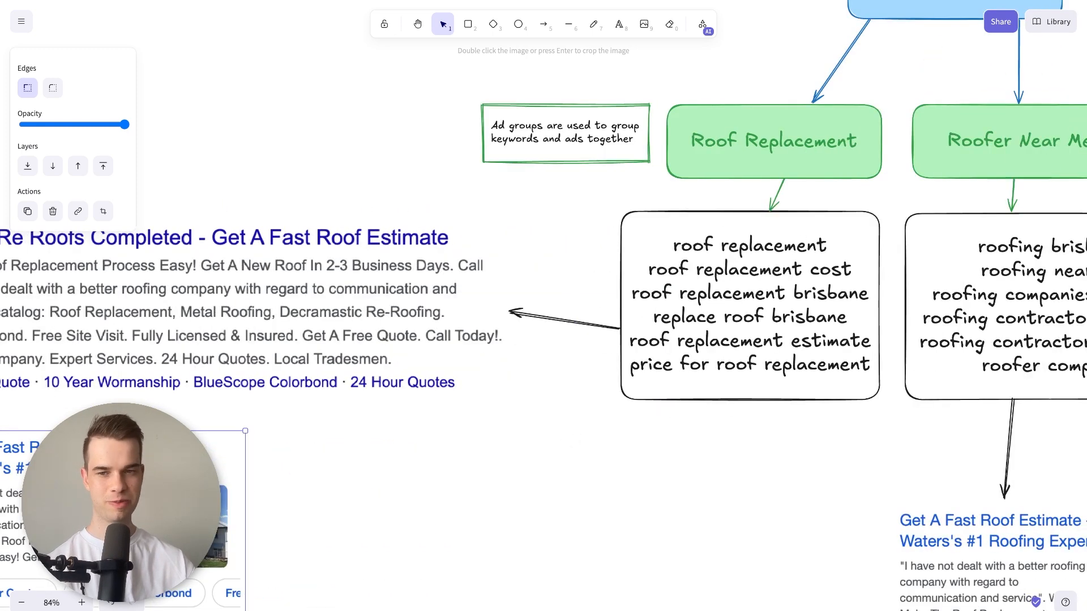
pyautogui.click(561, 486)
# Compare the Commercial Roofing keywords and their sample ad with the Roofer Near Me ad and the residential ad groups.
pyautogui.hscroll(10, 555, 487)
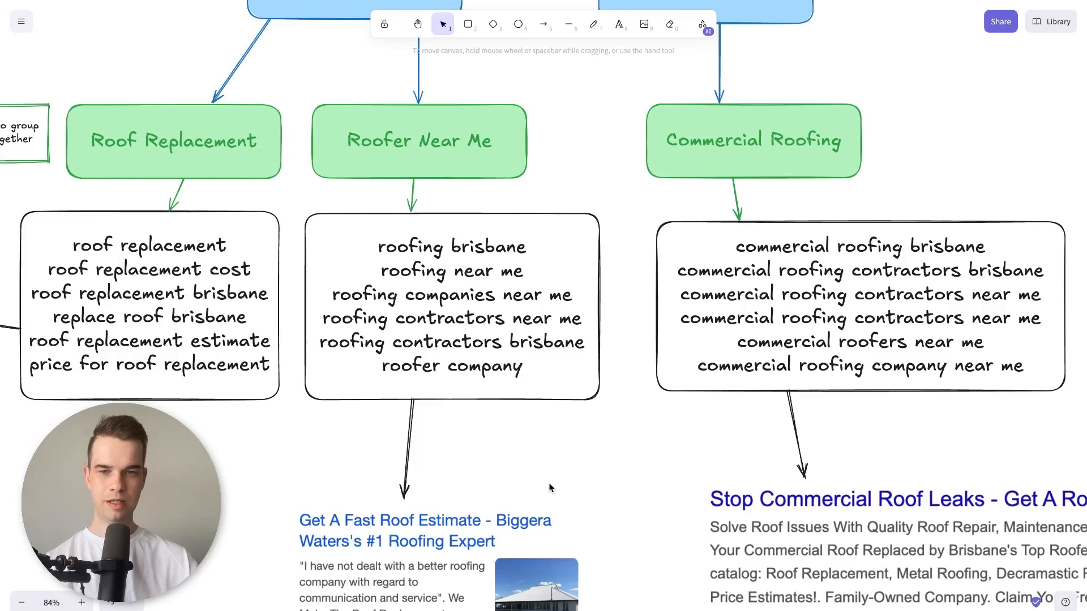
pyautogui.hscroll(3, 549, 487)
pyautogui.scroll(-2, 518, 478)
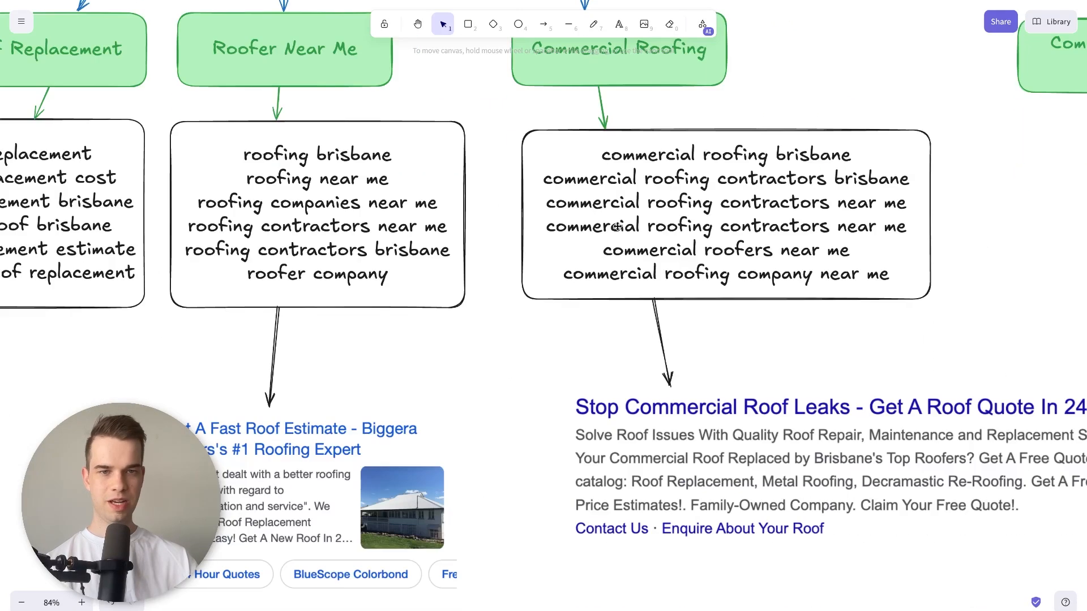
pyautogui.hscroll(3, 730, 376)
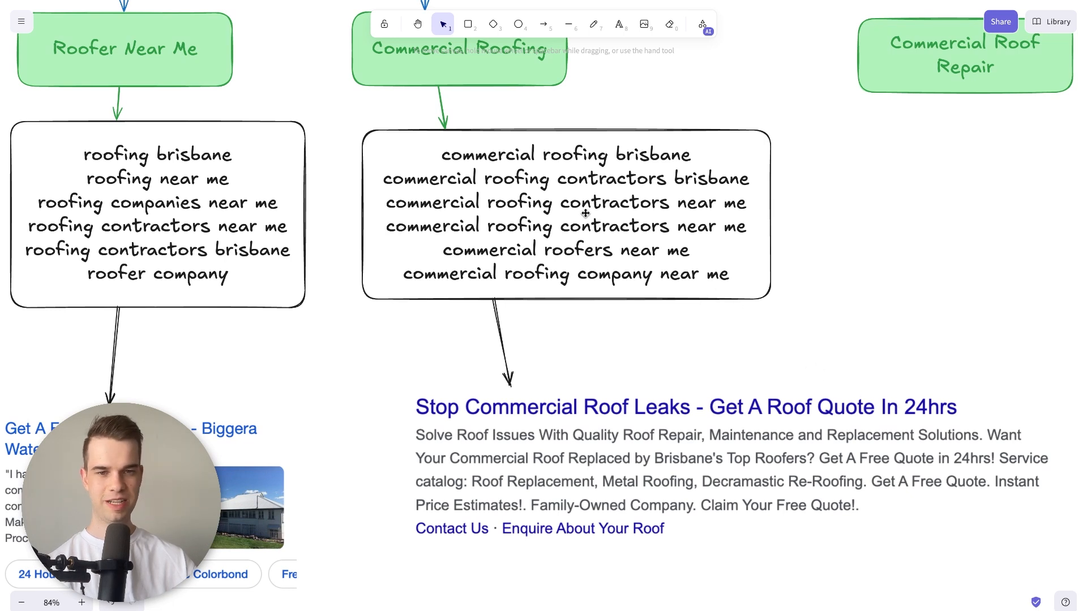
pyautogui.click(573, 424)
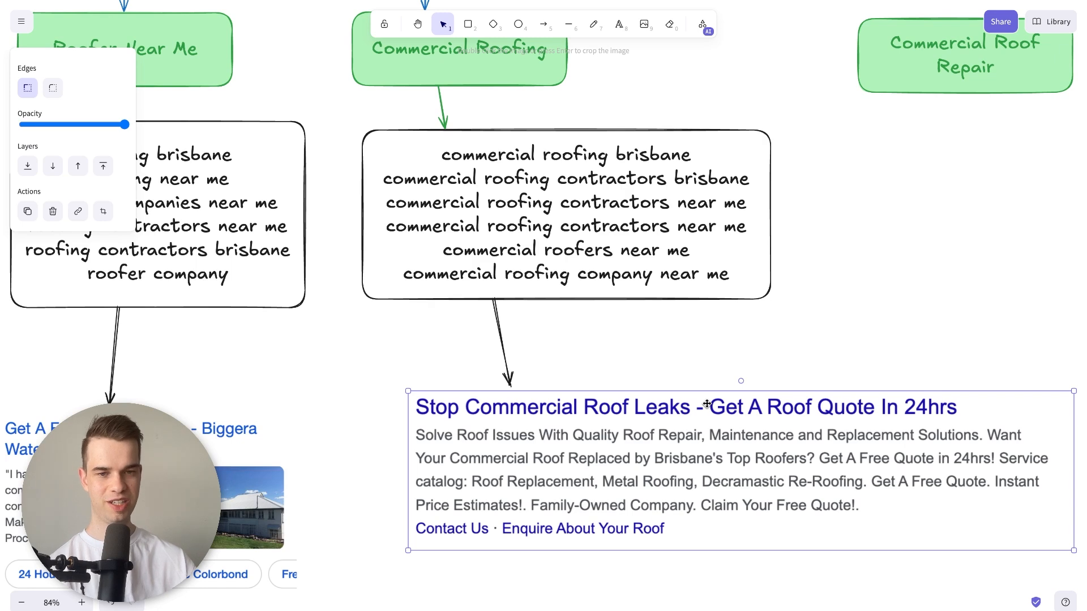
pyautogui.scroll(1, 707, 403)
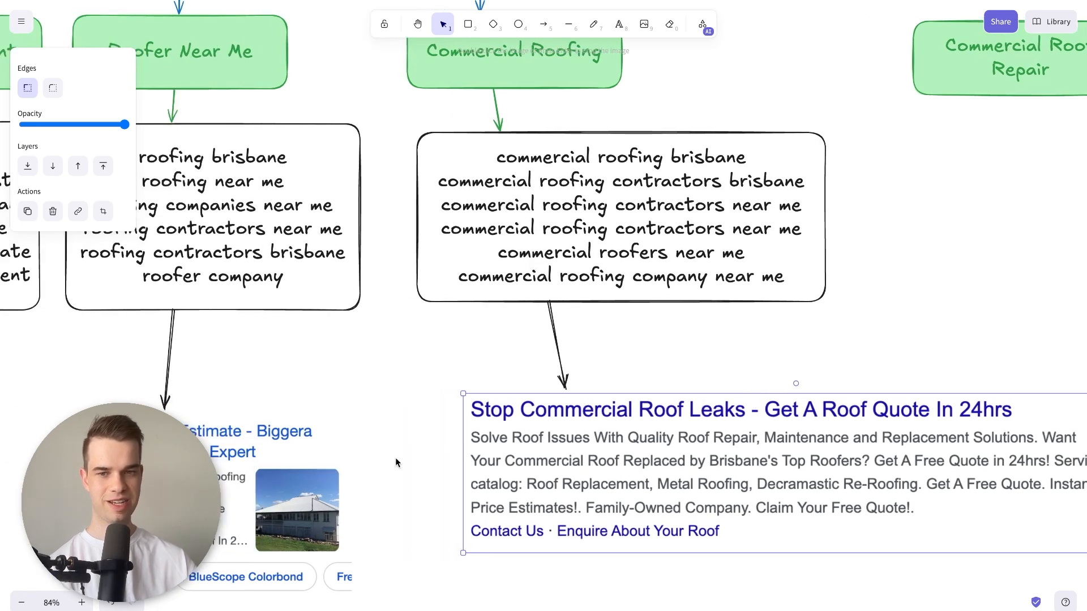
pyautogui.click(310, 436)
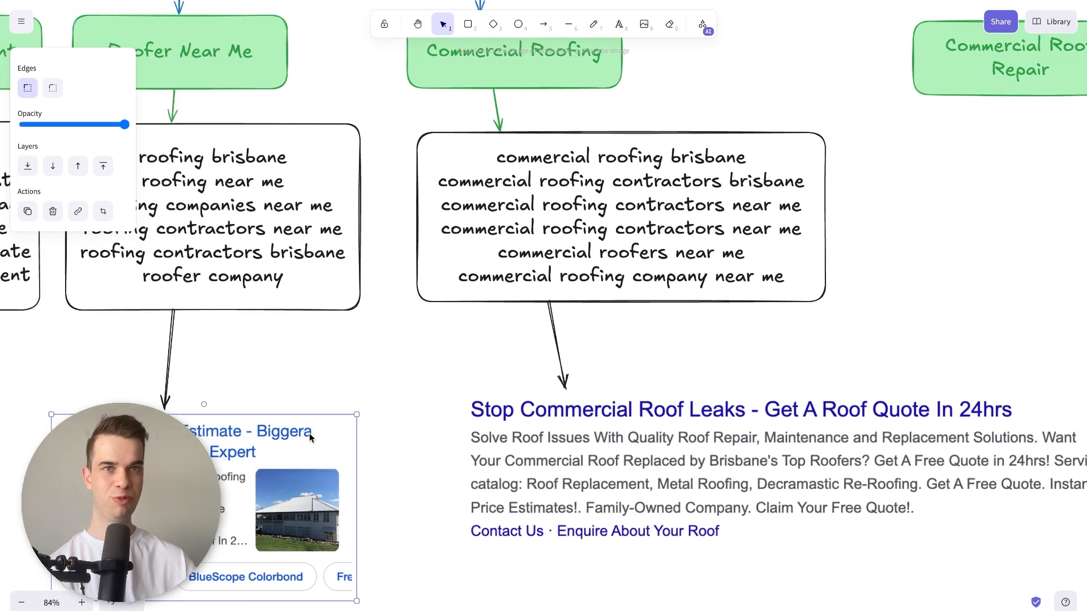
pyautogui.scroll(4, 310, 436)
pyautogui.hscroll(-7, 289, 358)
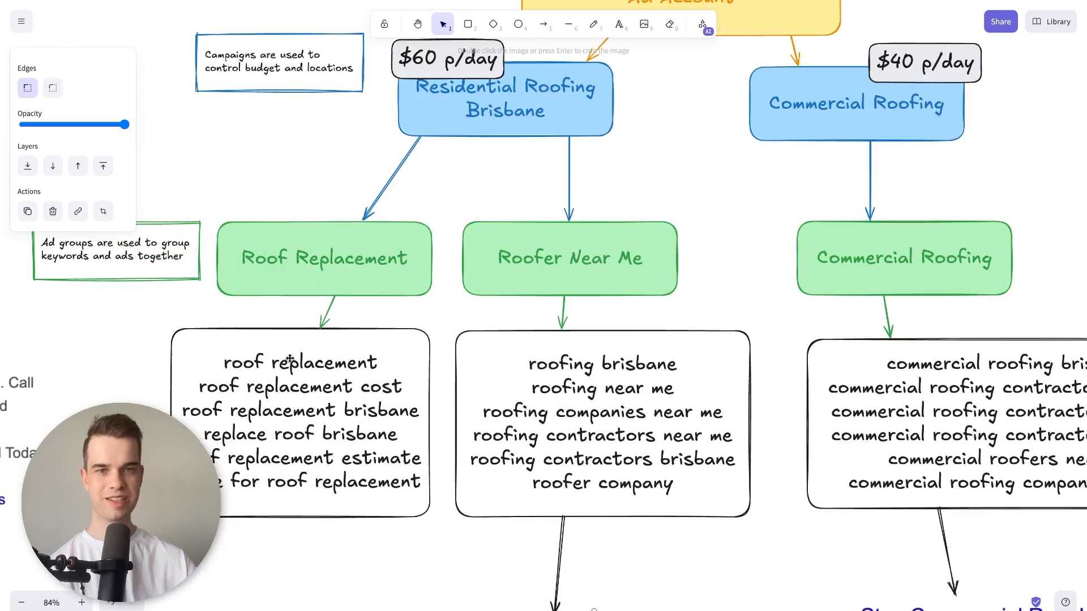
pyautogui.scroll(2, 289, 358)
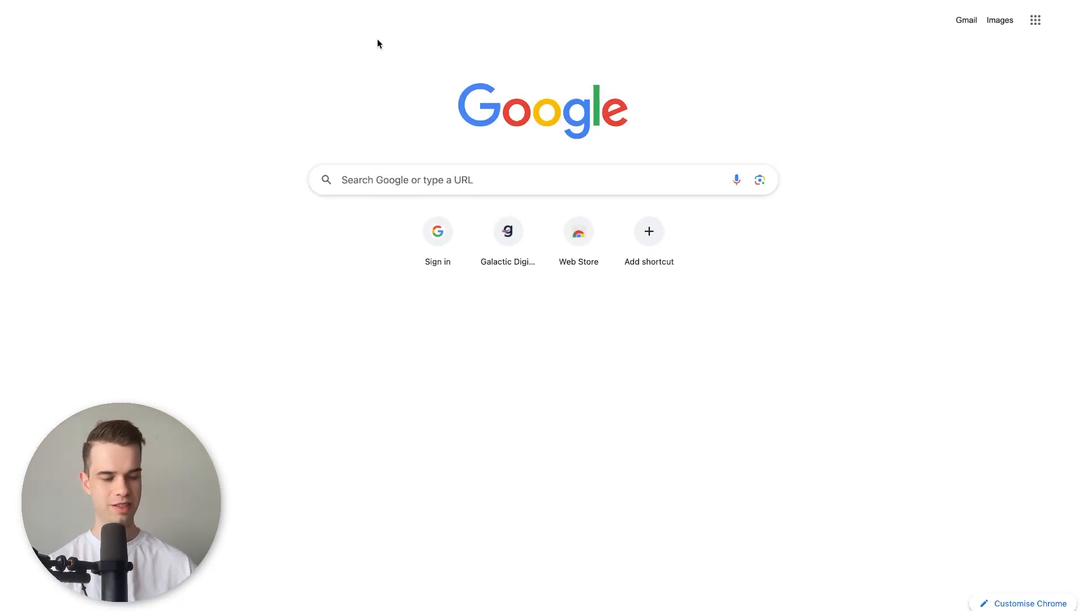
# Search the web for "google ads editor" and open the official Google Ads Editor page.
pyautogui.write('google ads ed')
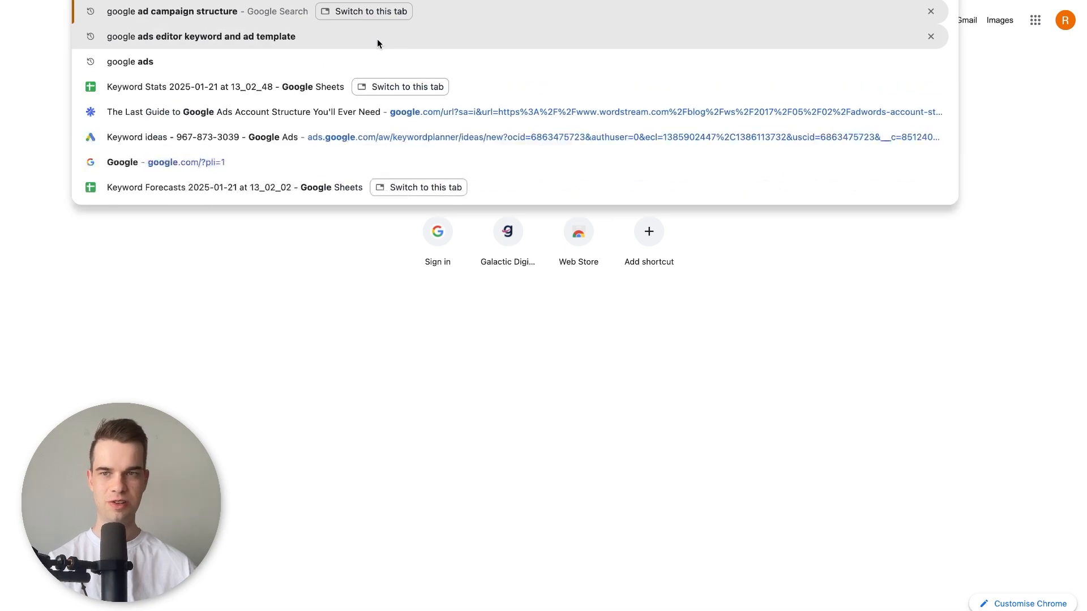
pyautogui.write('itor')
pyautogui.press('Return')
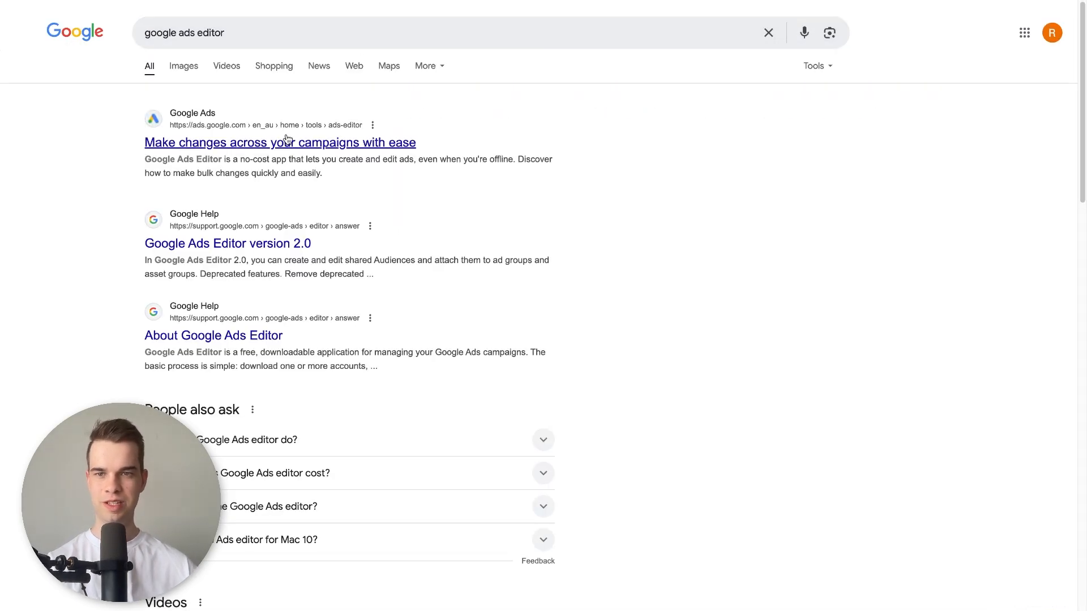
pyautogui.click(238, 141)
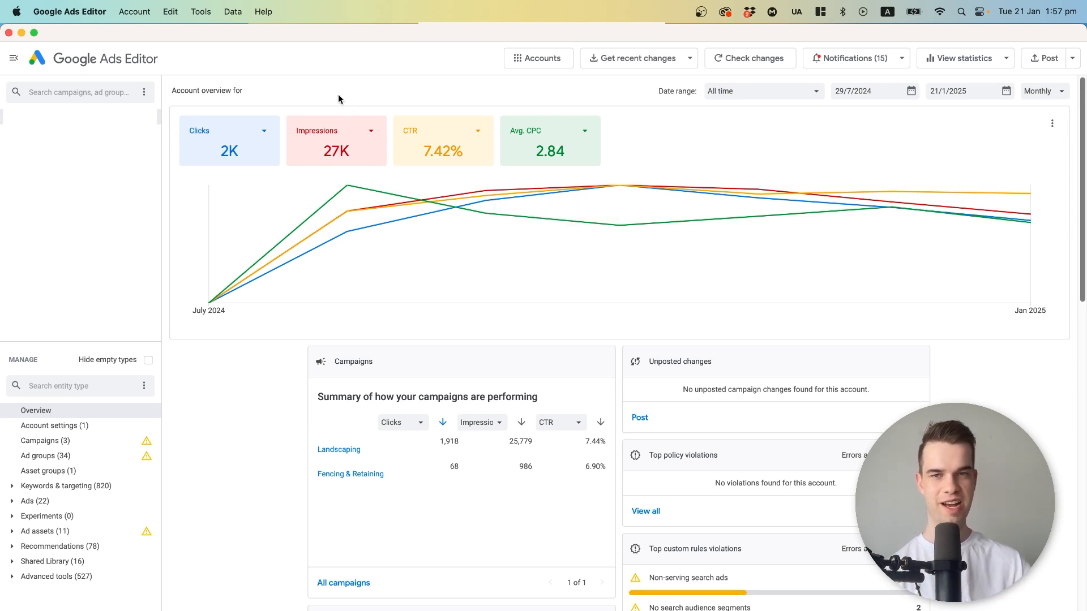
# In Google Ads Editor, open the accounts manager and start adding an account with browser sign-in.
pyautogui.click(128, 5)
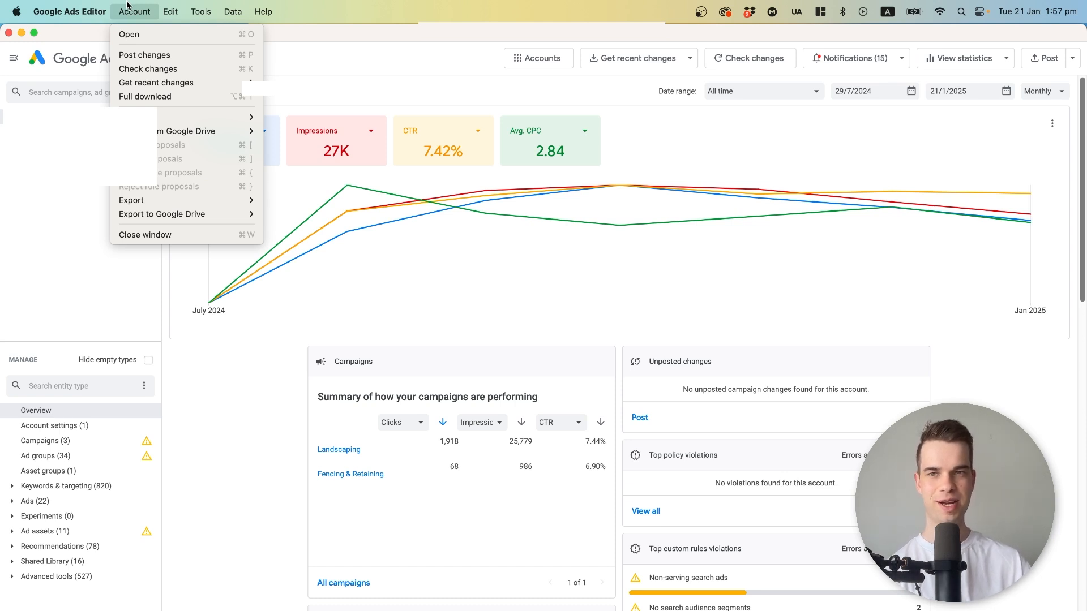
pyautogui.click(129, 35)
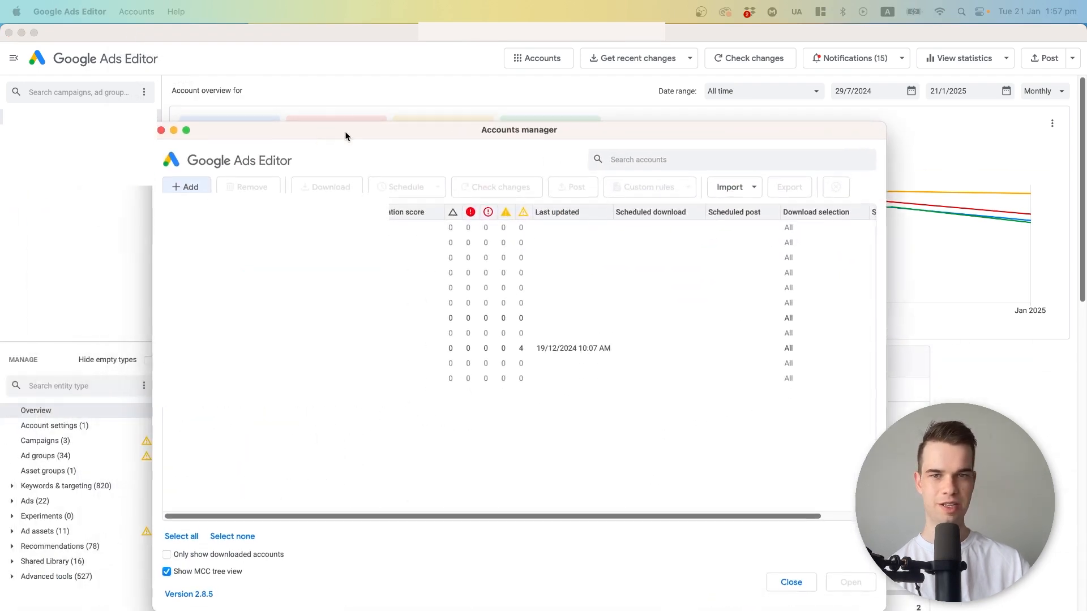
pyautogui.click(189, 177)
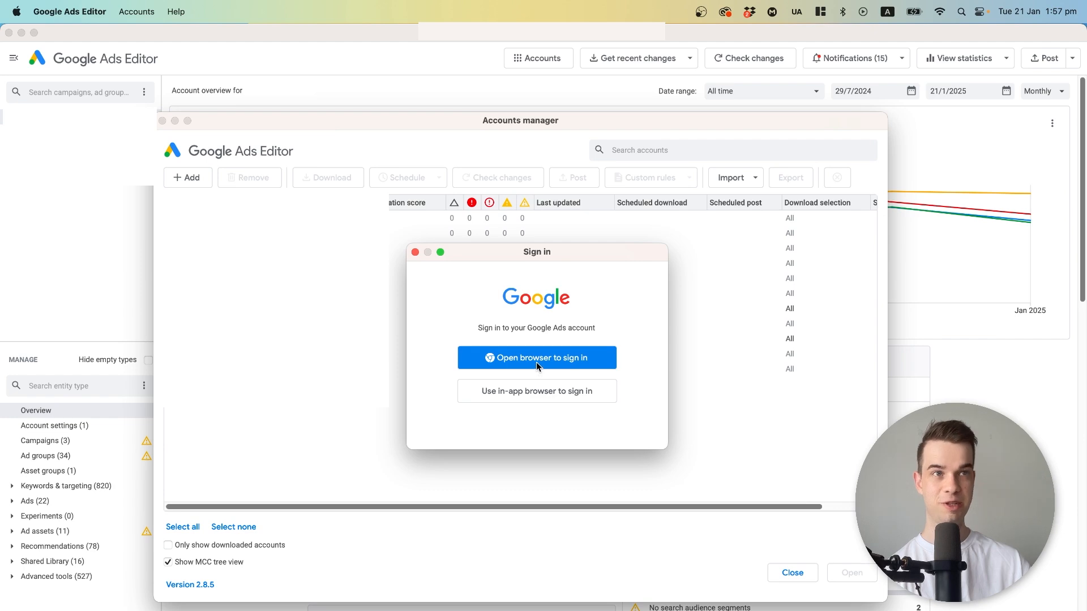
pyautogui.click(536, 363)
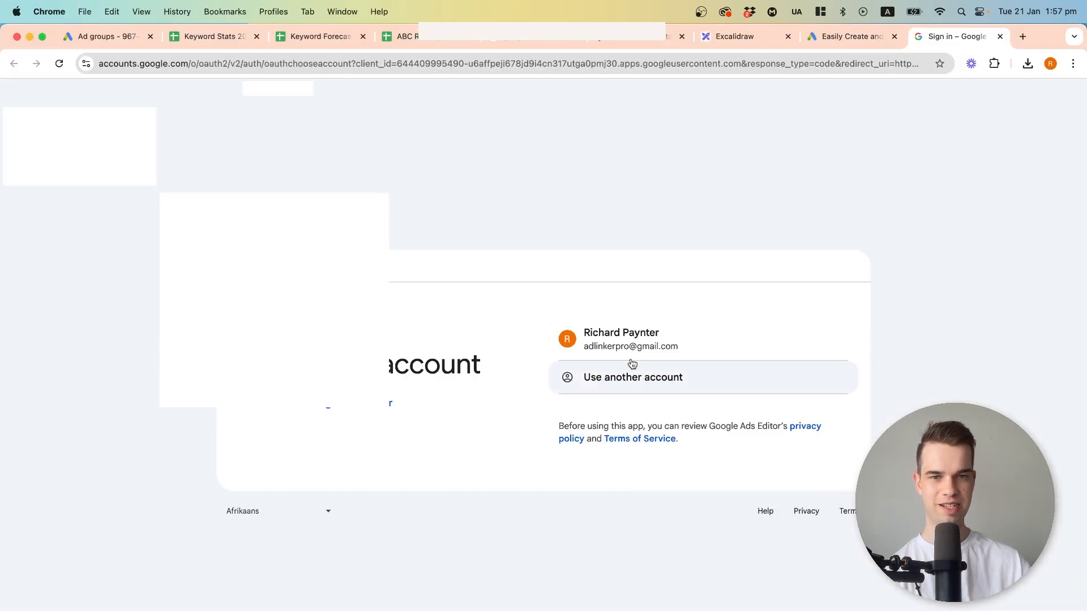
# Choose the Google account for sign-in, allow Google Ads Editor to access it, and close the sign-in page.
pyautogui.click(637, 338)
pyautogui.click(755, 470)
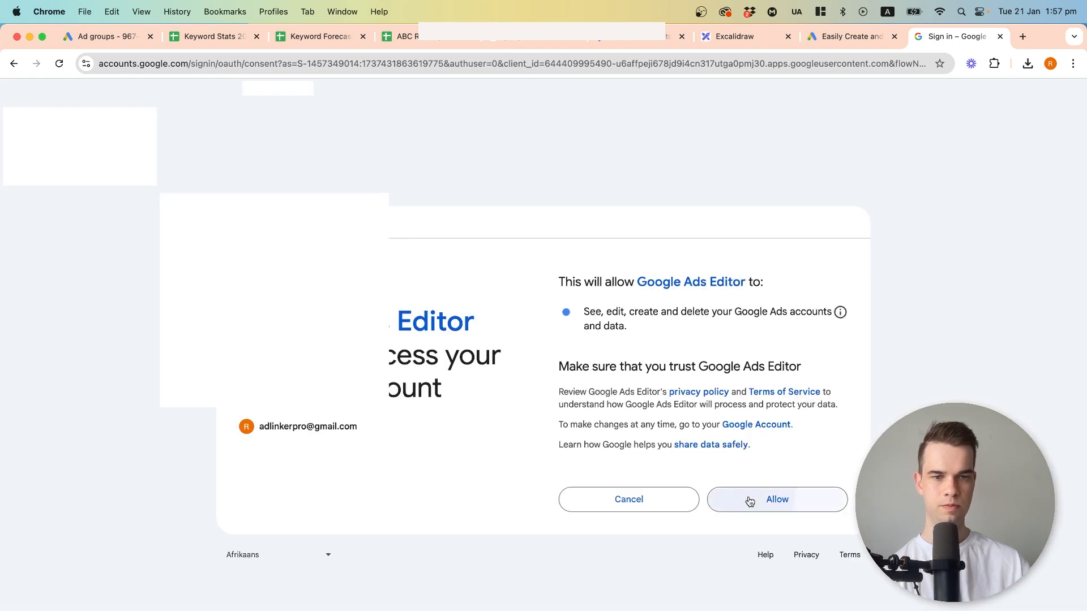
pyautogui.click(749, 500)
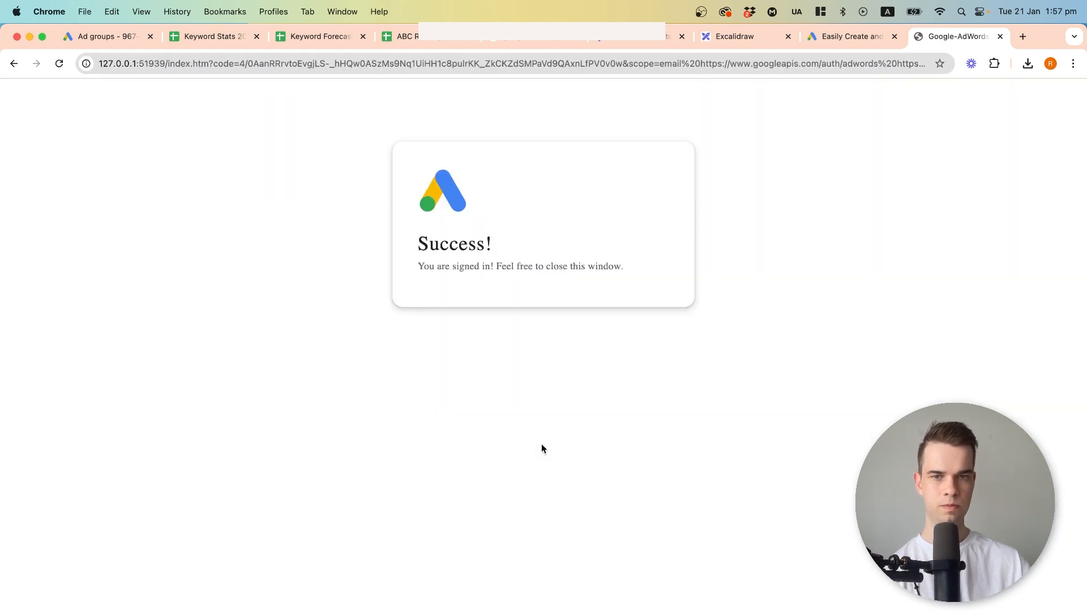
pyautogui.click(999, 37)
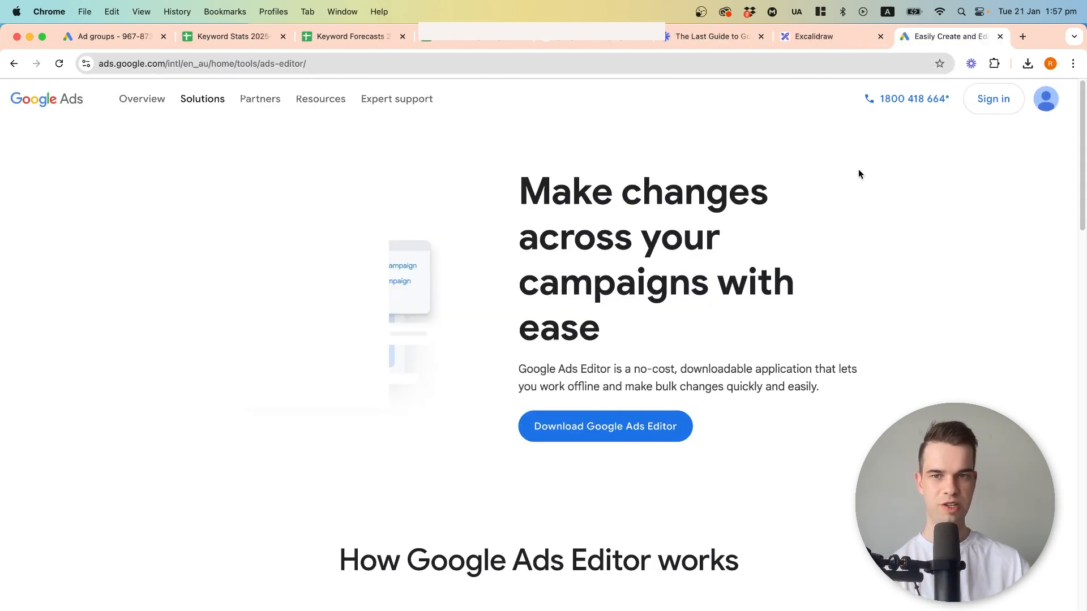
# Switch back to Google Ads Editor and download the ABC Roofing account with all campaigns and all item types.
pyautogui.press('super+Tab')
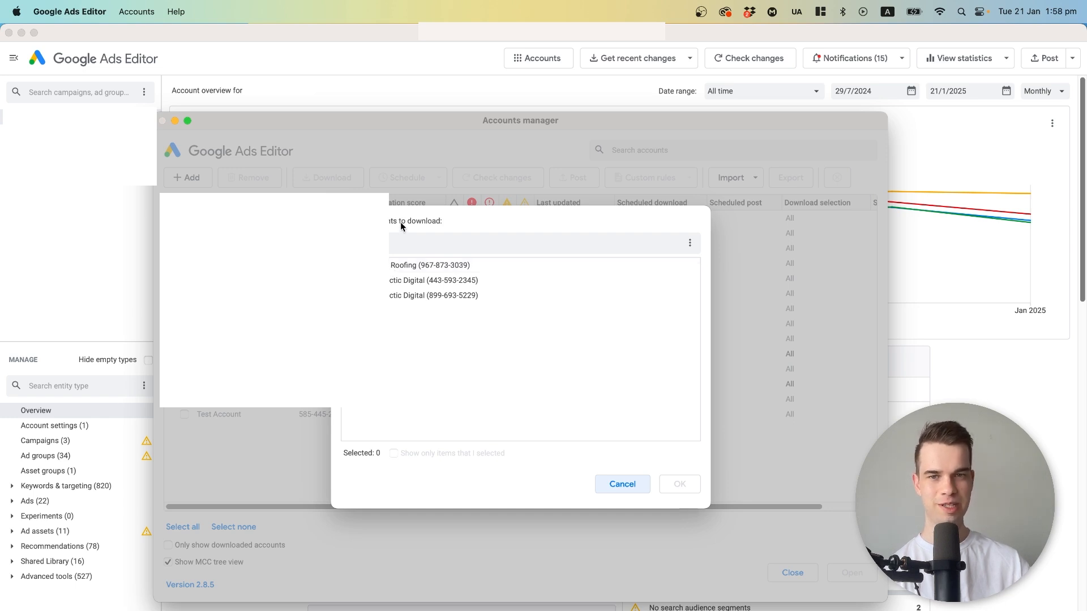
pyautogui.click(392, 266)
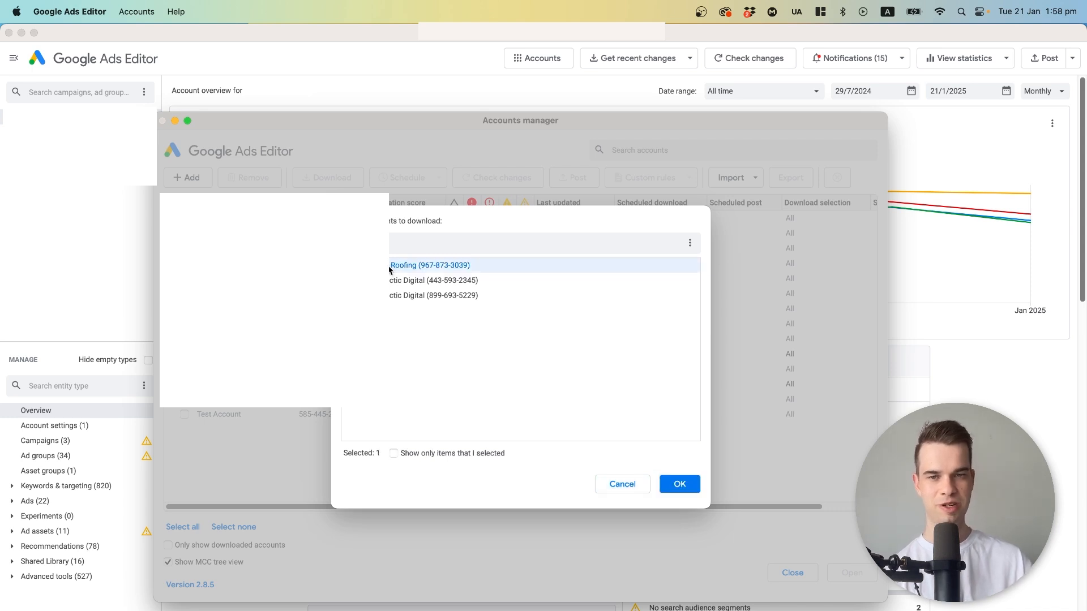
pyautogui.click(678, 484)
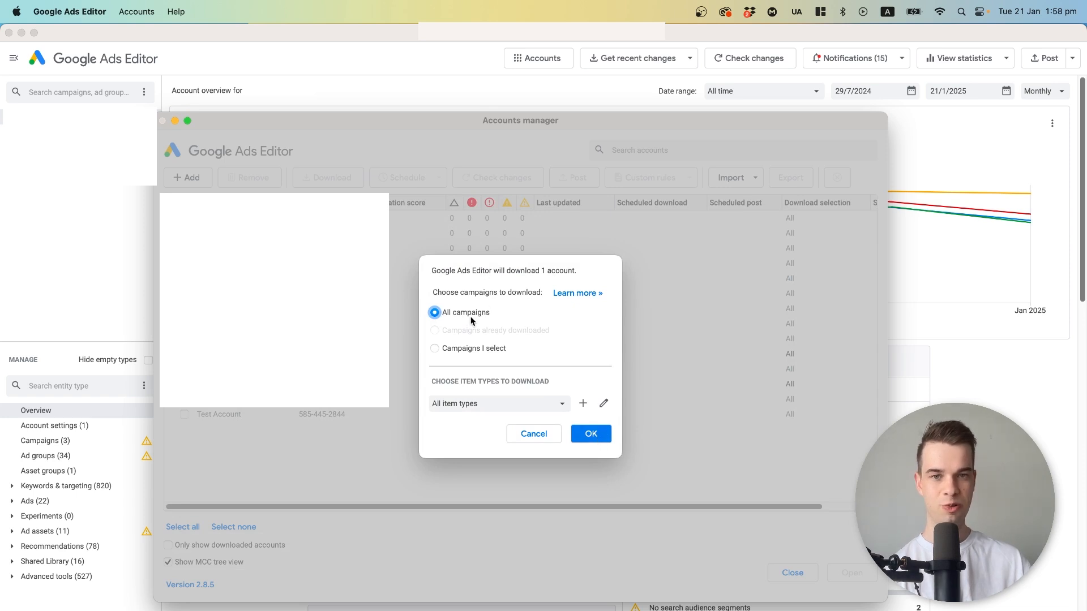
pyautogui.click(589, 434)
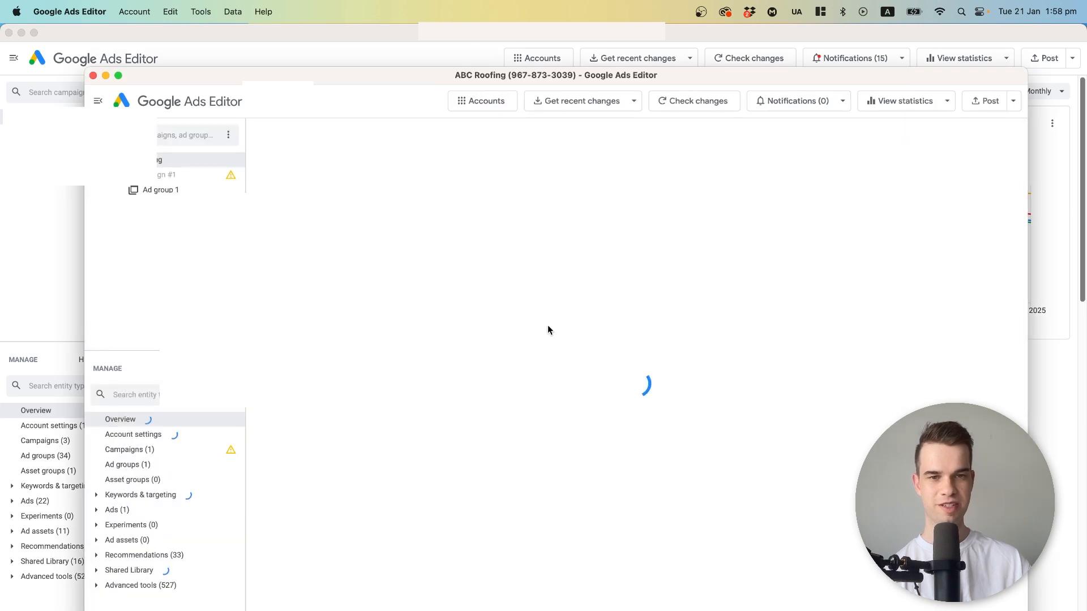
pyautogui.click(146, 188)
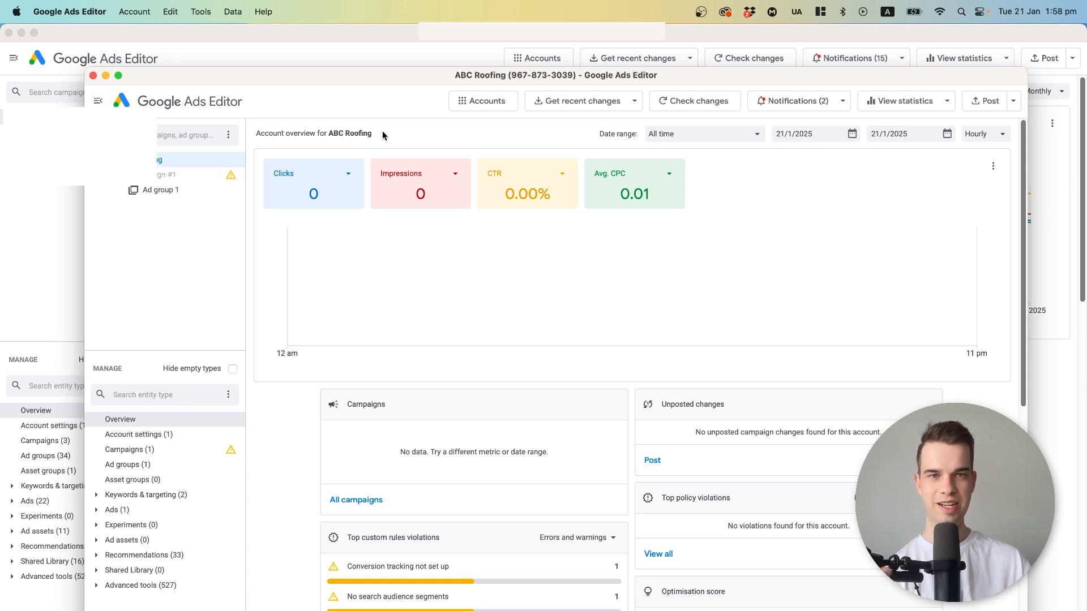
pyautogui.moveTo(415, 79); pyautogui.dragTo(412, 79)
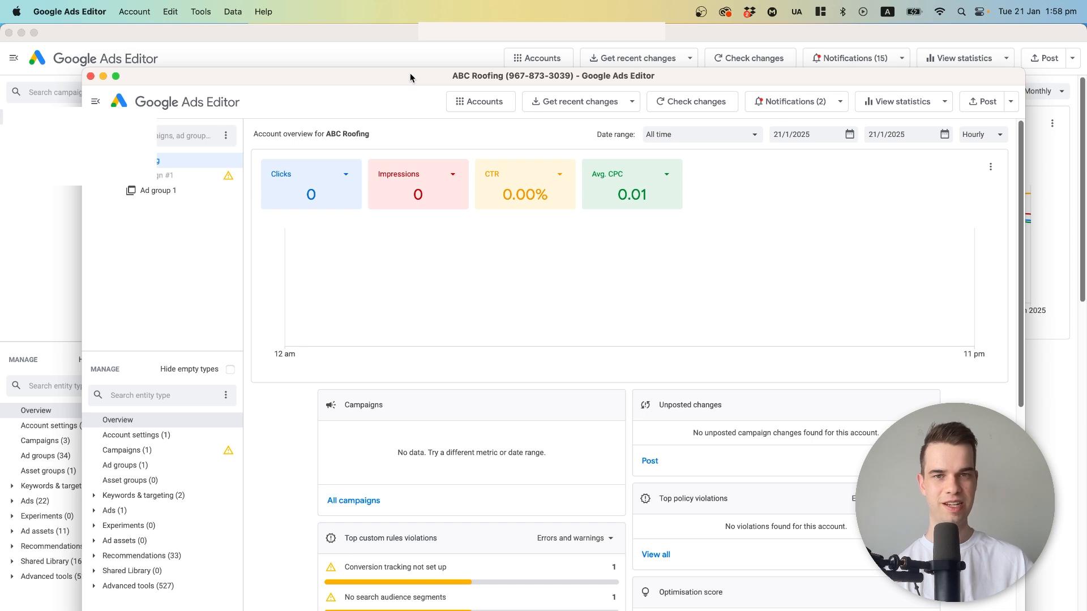
pyautogui.moveTo(410, 75); pyautogui.dragTo(407, 74)
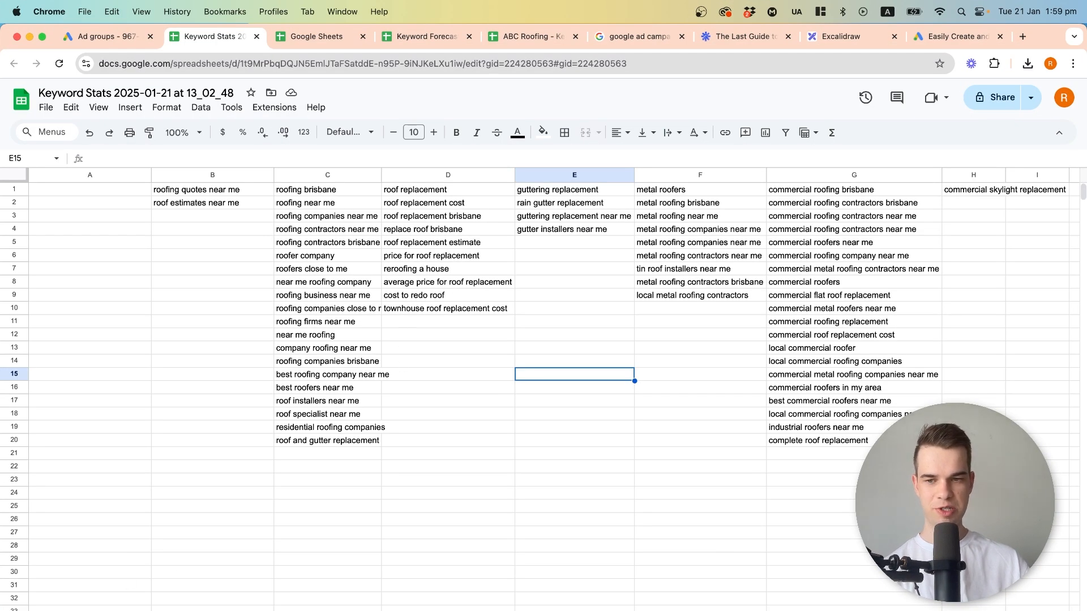
# Add a new sheet to the Keyword Stats spreadsheet and paste the headers Campaign, Ad Group, Keyword, Criterion Type and Action into row 1.
pyautogui.hotkey('shift', 'F11')
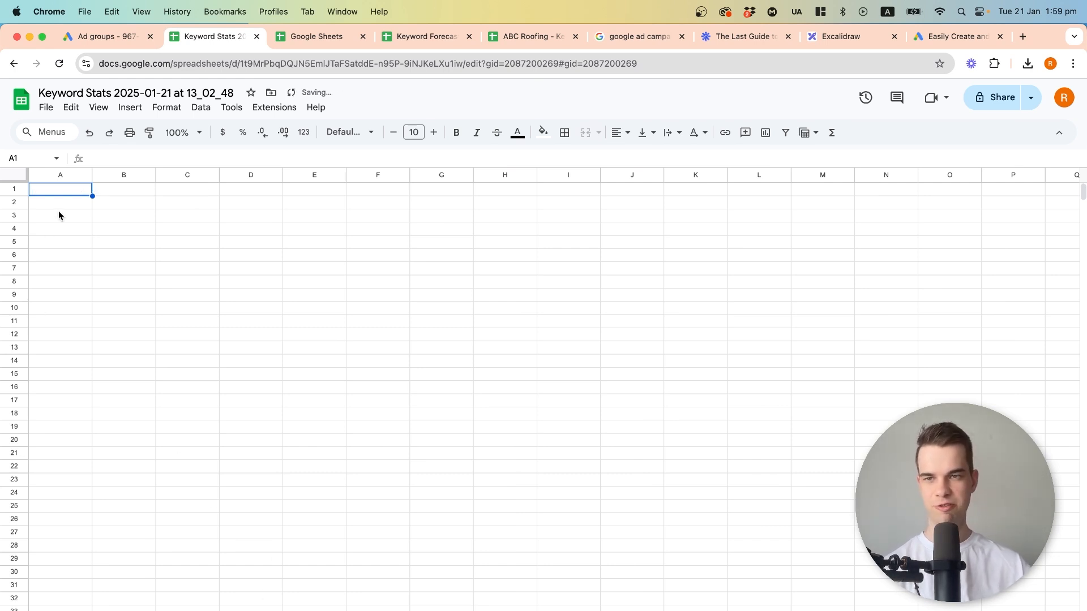
pyautogui.click(72, 187)
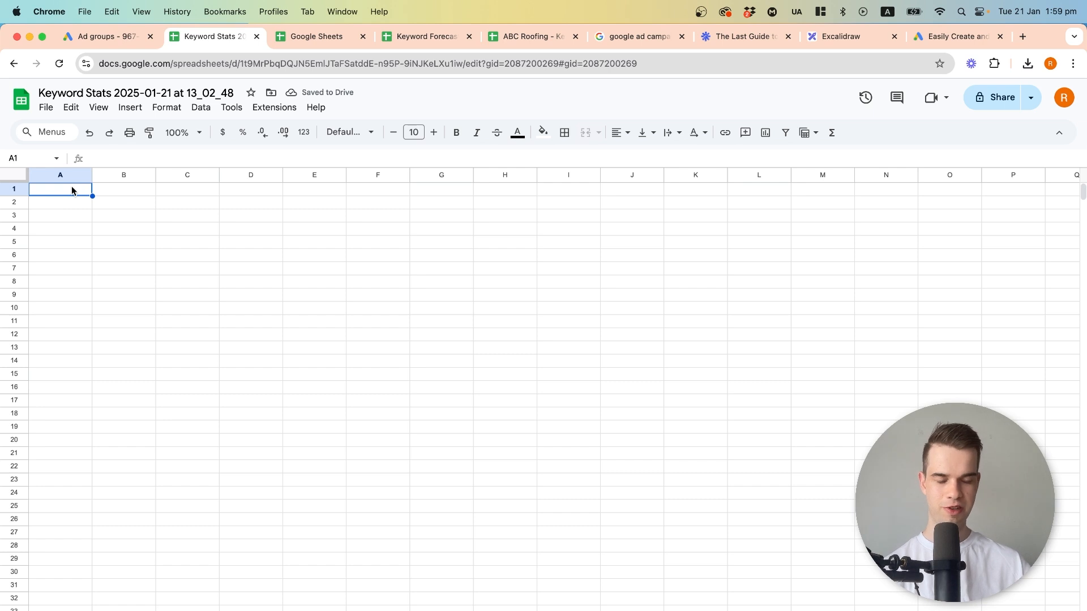
pyautogui.write('Campaign\tAd Group\tKeyword\tCriterion Type\tAction')
pyautogui.click(77, 202)
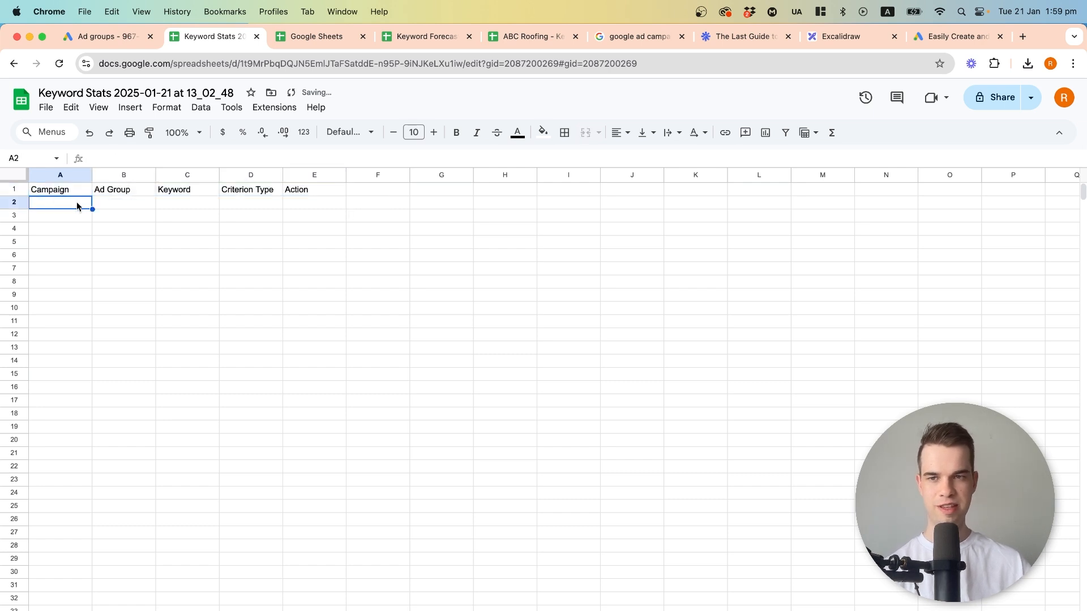
# Review the five column headers in row 1: Campaign, Ad Group, Keyword, Criterion Type and Action.
pyautogui.click(258, 193)
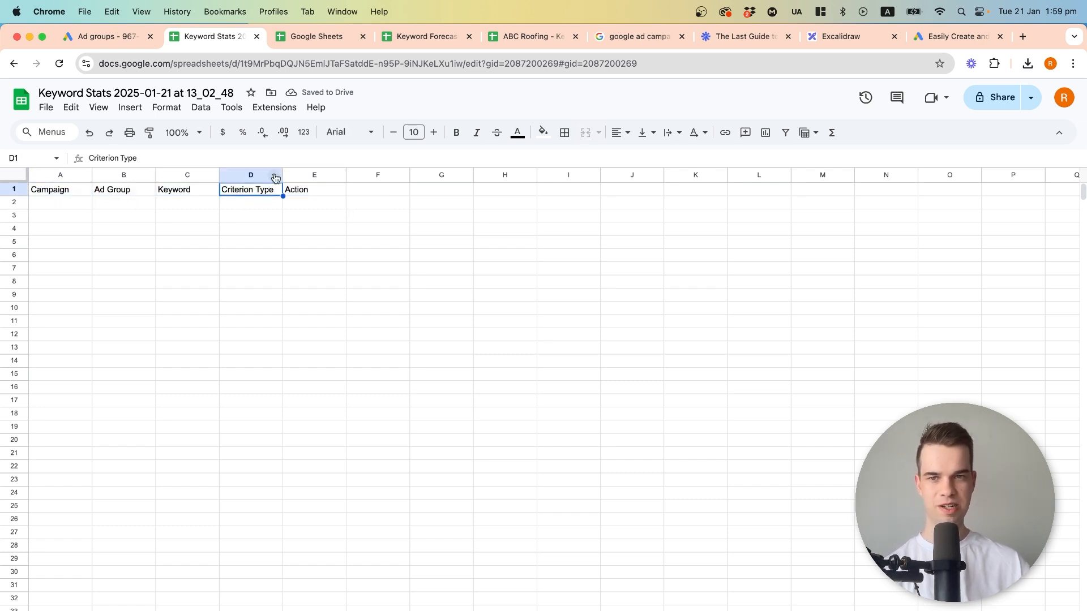
pyautogui.click(53, 195)
pyautogui.click(122, 196)
pyautogui.click(181, 195)
pyautogui.click(276, 196)
pyautogui.click(311, 193)
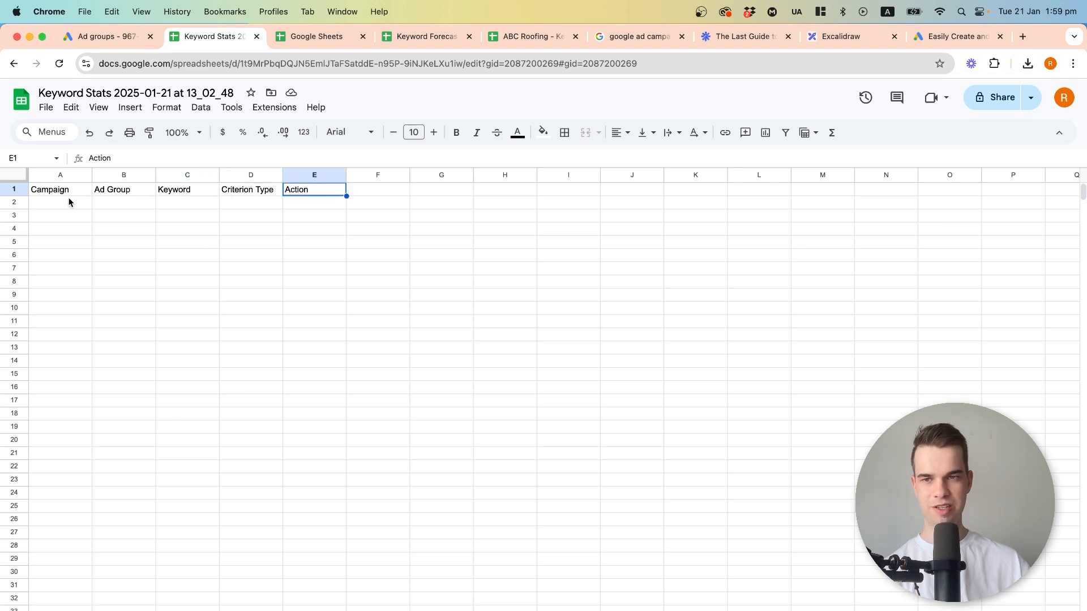
pyautogui.moveTo(55, 193); pyautogui.dragTo(306, 192)
pyautogui.click(308, 192)
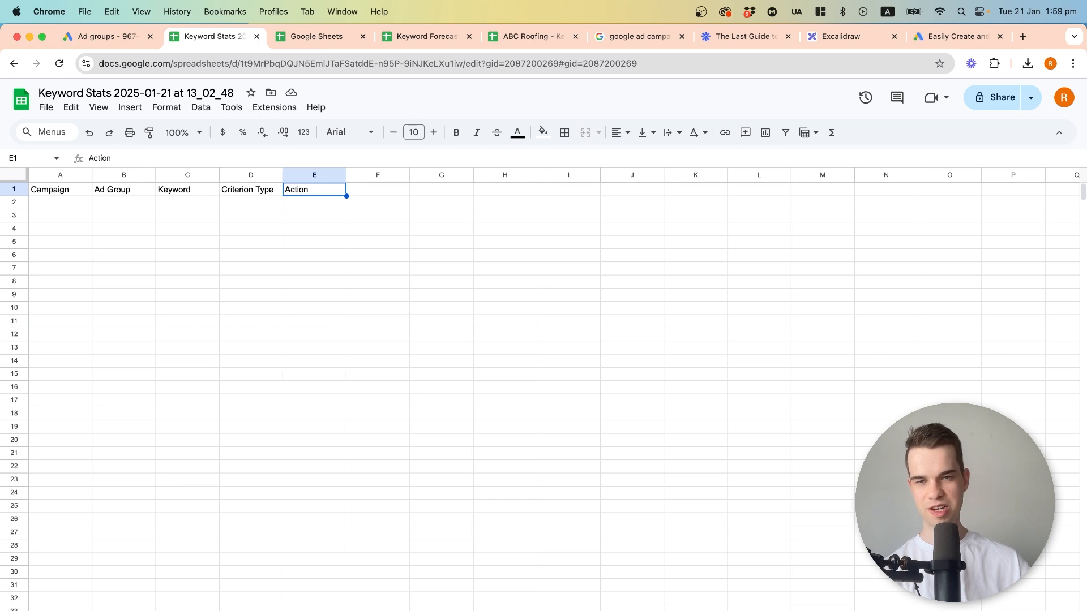
pyautogui.moveTo(132, 204); pyautogui.dragTo(142, 307)
pyautogui.click(170, 197)
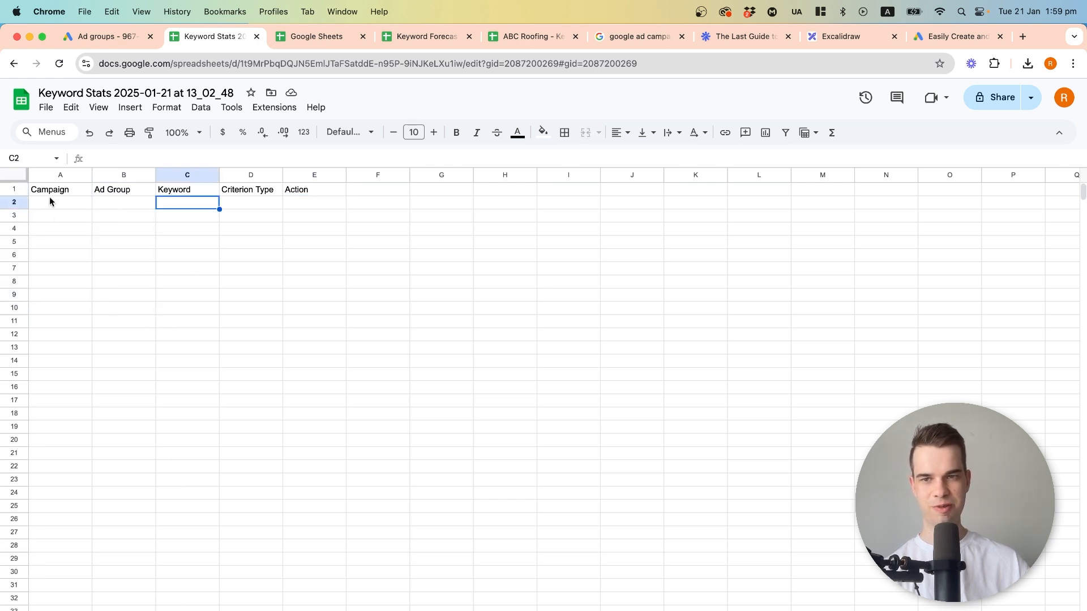
# Enter the campaign name Residential Roofing [RP] in A2 and widen column A to fit it.
pyautogui.click(50, 197)
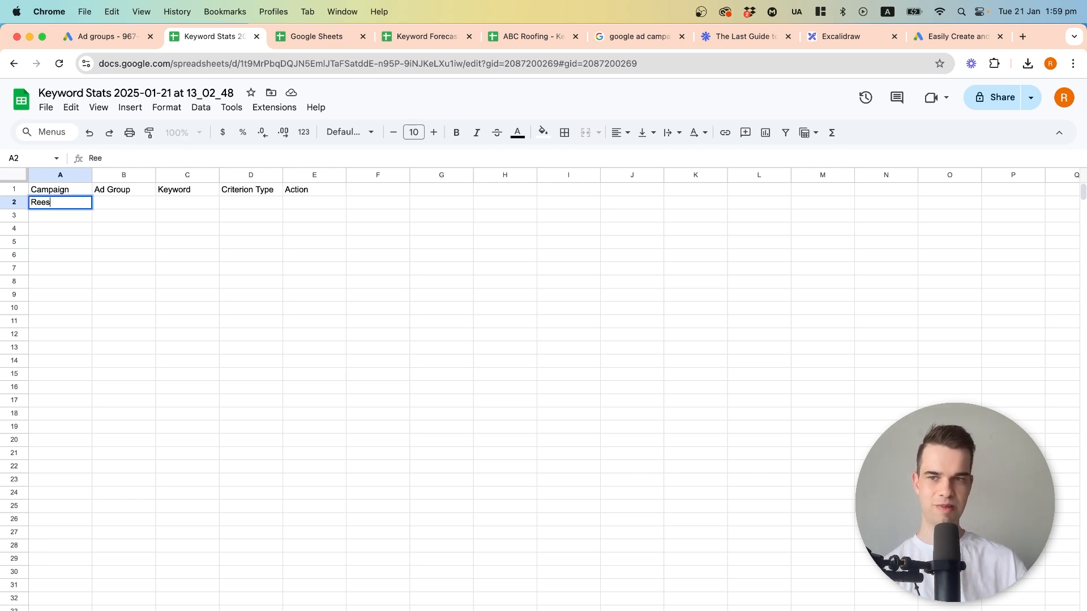
pyautogui.write('idential Roofing')
pyautogui.press('Return')
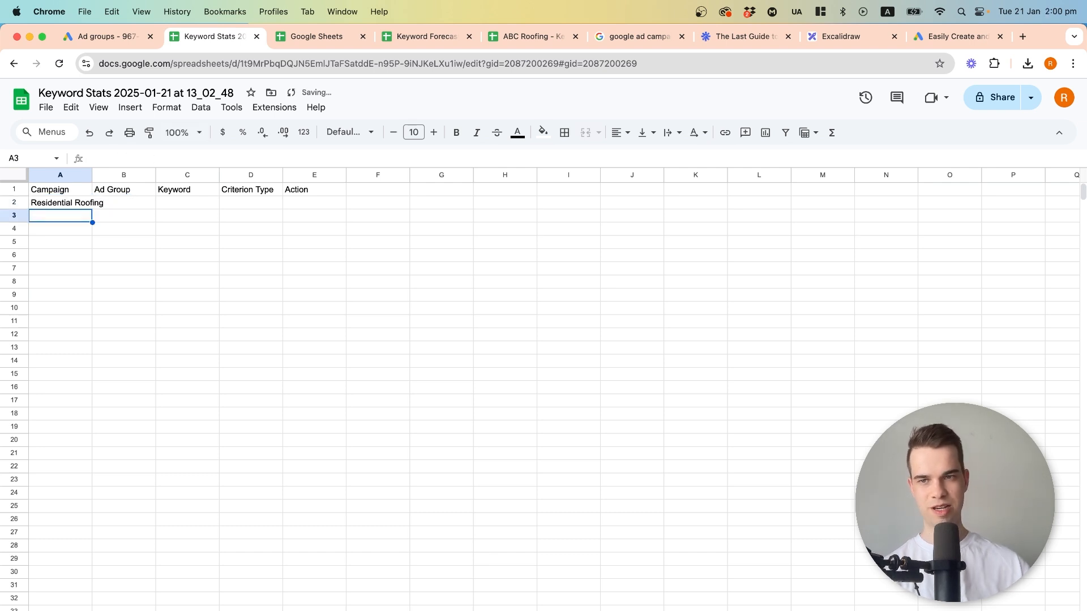
pyautogui.moveTo(93, 175); pyautogui.dragTo(144, 174)
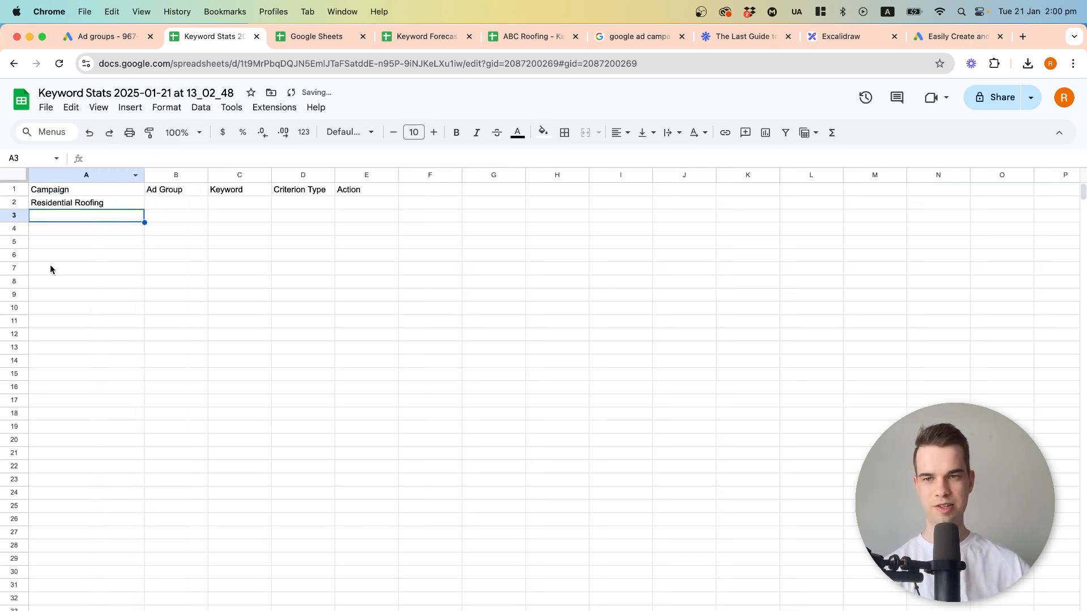
pyautogui.click(115, 206)
pyautogui.click(174, 154)
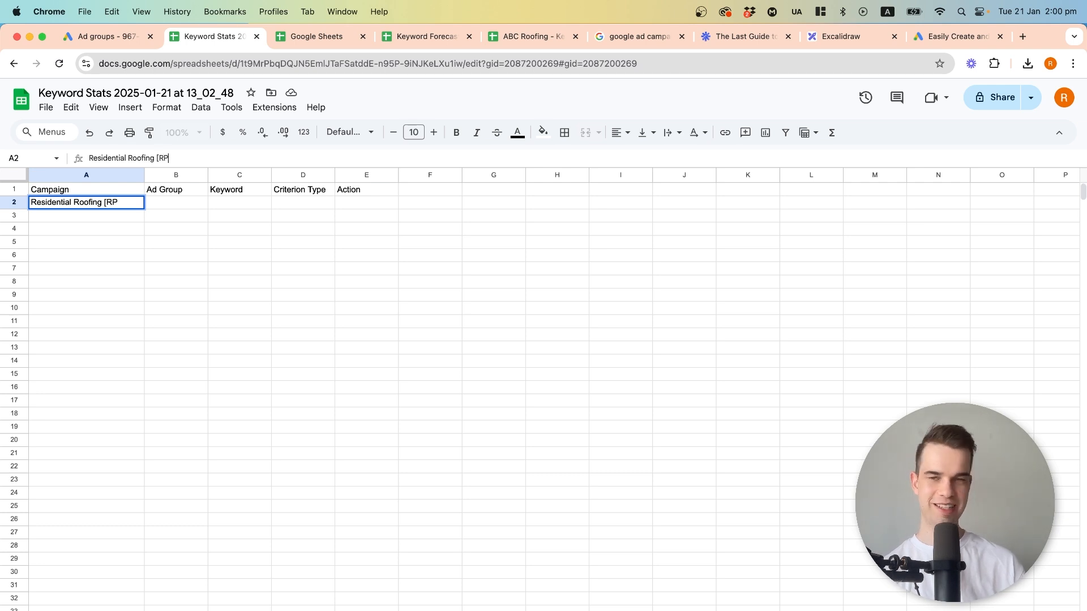
pyautogui.press('Return')
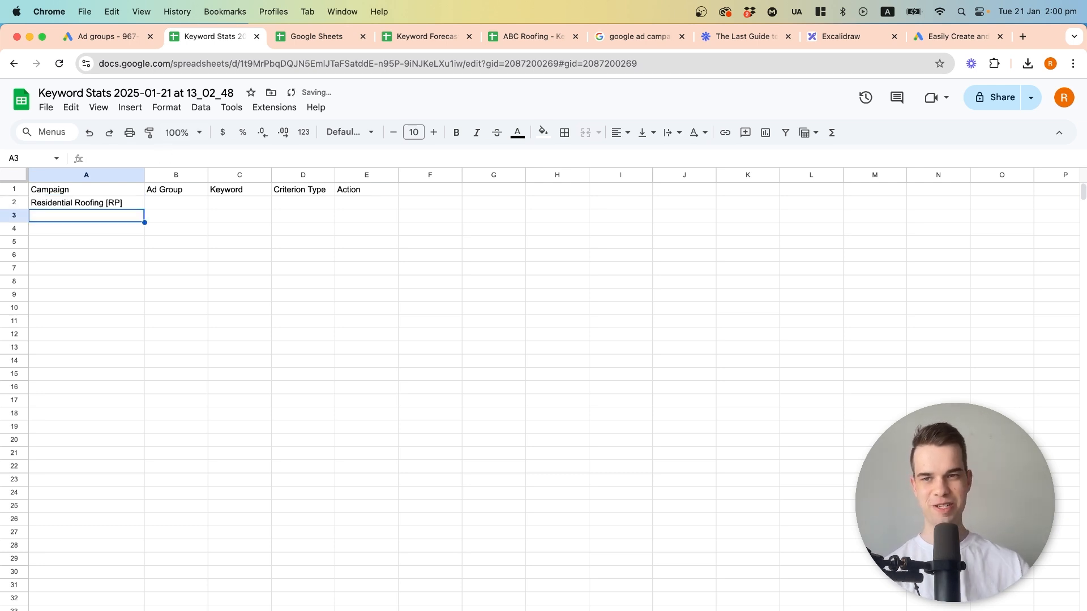
pyautogui.click(113, 202)
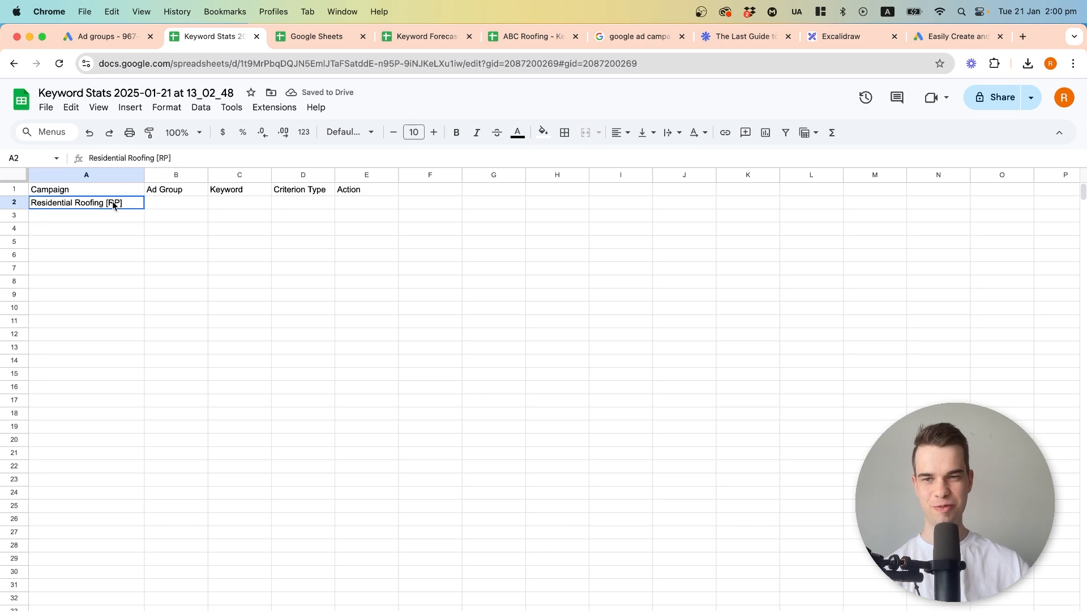
pyautogui.click(110, 216)
pyautogui.click(113, 204)
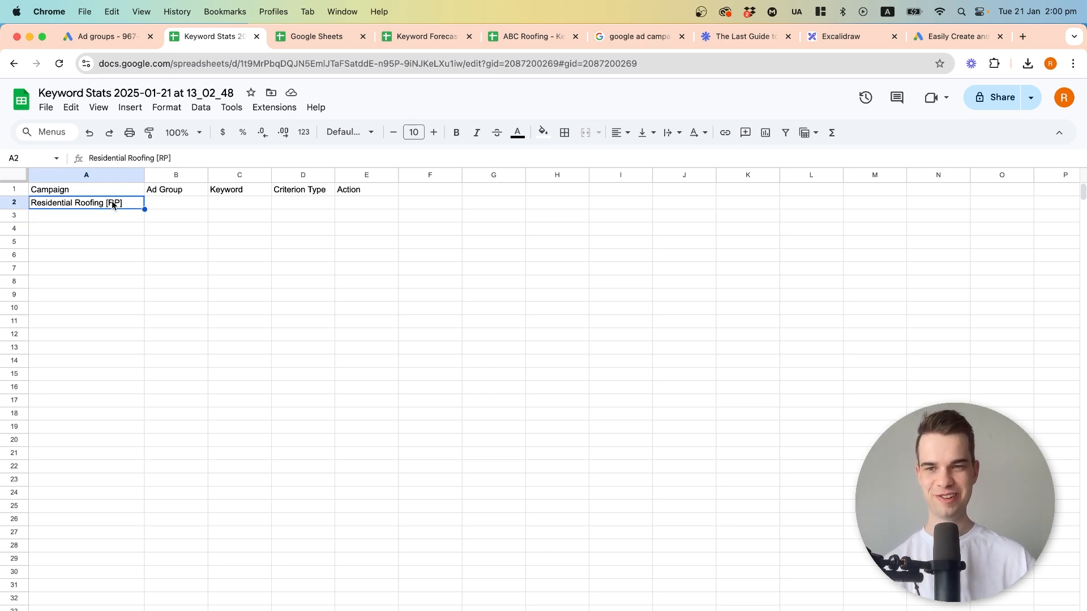
# Copy the two keywords "roofing quotes near me" and "roof estimates near me" from the grouped keyword sheet into C2:C3.
pyautogui.click(167, 204)
pyautogui.click(270, 203)
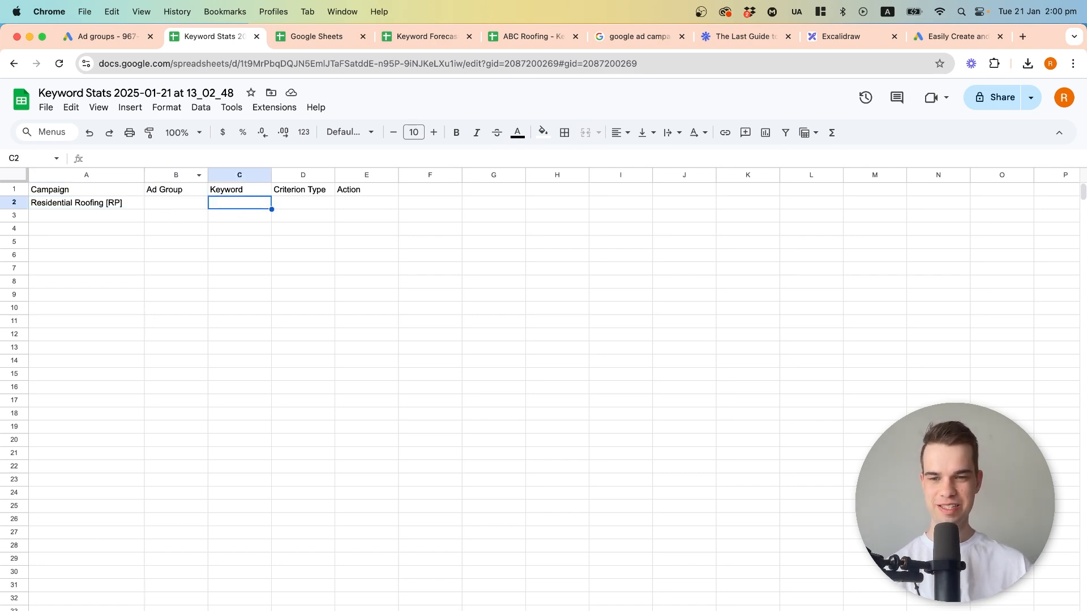
pyautogui.click(237, 610)
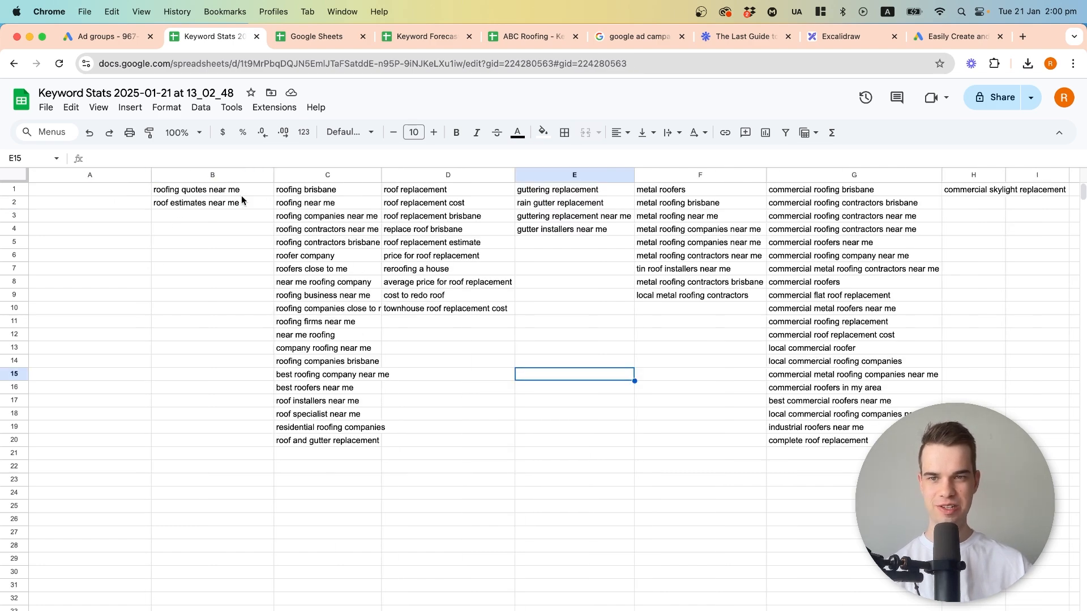
pyautogui.moveTo(249, 191); pyautogui.dragTo(230, 205)
pyautogui.press('cmd+c')
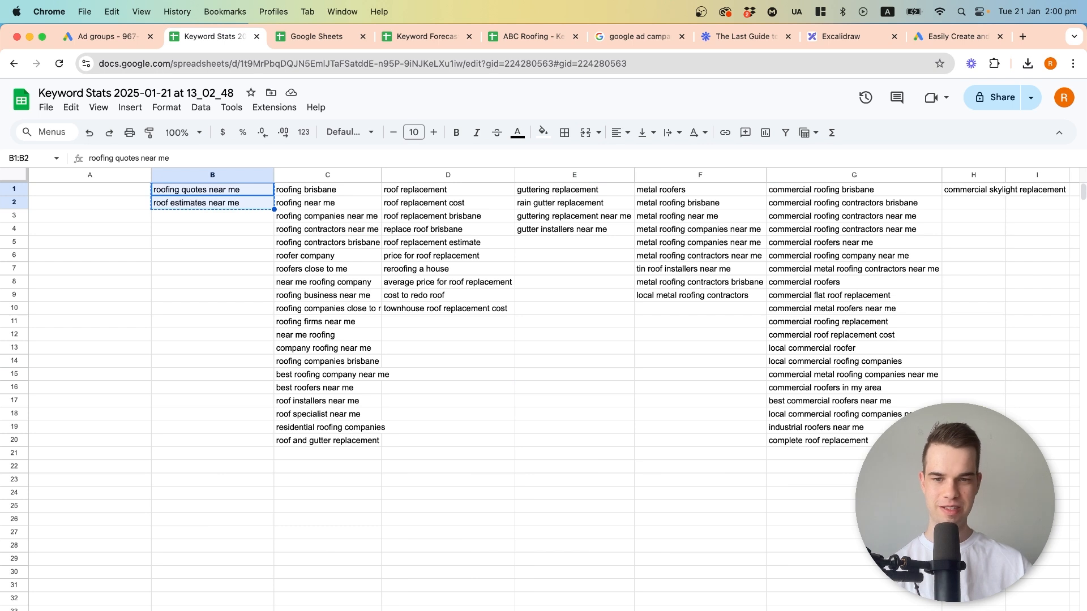
pyautogui.click(288, 610)
pyautogui.press('cmd+v')
# Copy "roofing quotes near me" into Ad Group cells B2:B3 and fit column B to its contents.
pyautogui.click(242, 207)
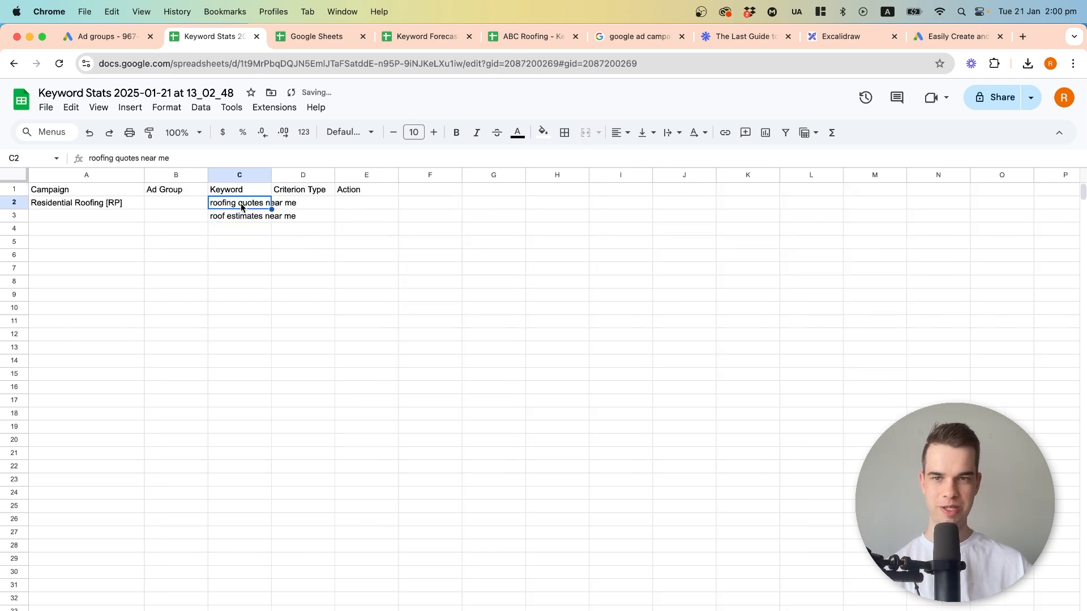
pyautogui.moveTo(271, 208); pyautogui.dragTo(204, 218)
pyautogui.click(191, 205)
pyautogui.click(203, 175)
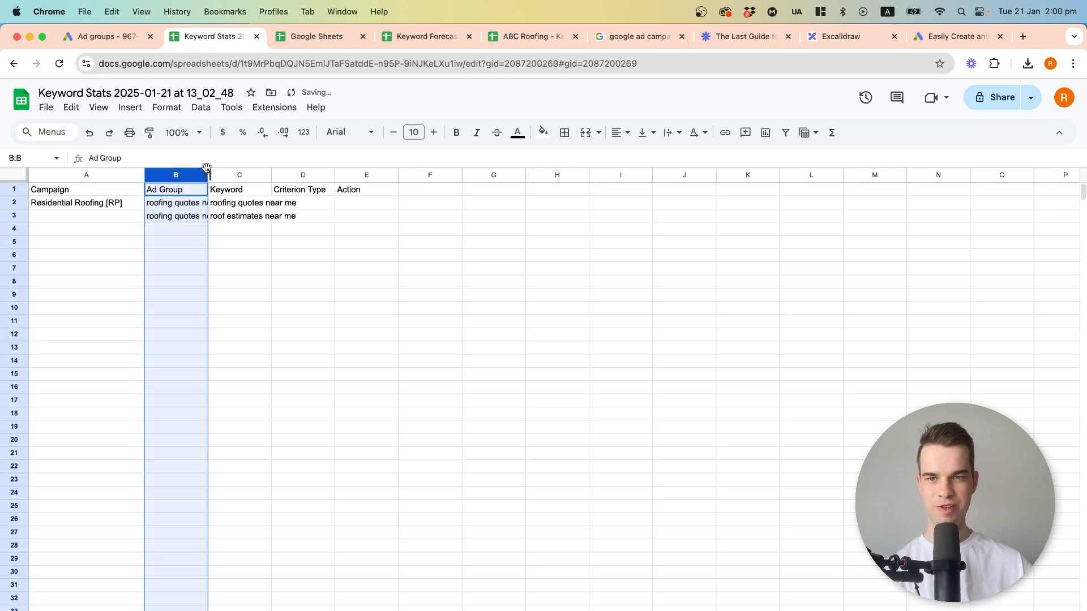
pyautogui.doubleClick(207, 172)
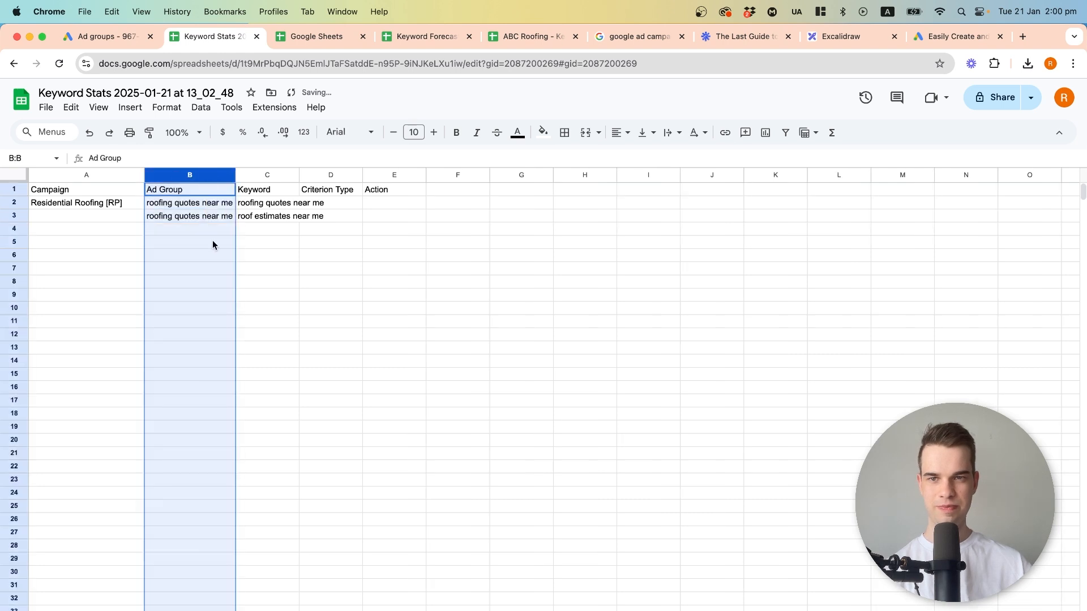
# Shorten the ad group name in B2 to "roofing quotes" and fill it down to B3.
pyautogui.click(254, 216)
pyautogui.click(184, 208)
pyautogui.press('BackSpace')
pyautogui.write('roofing quotes')
pyautogui.press('BackSpace')
pyautogui.press('Return')
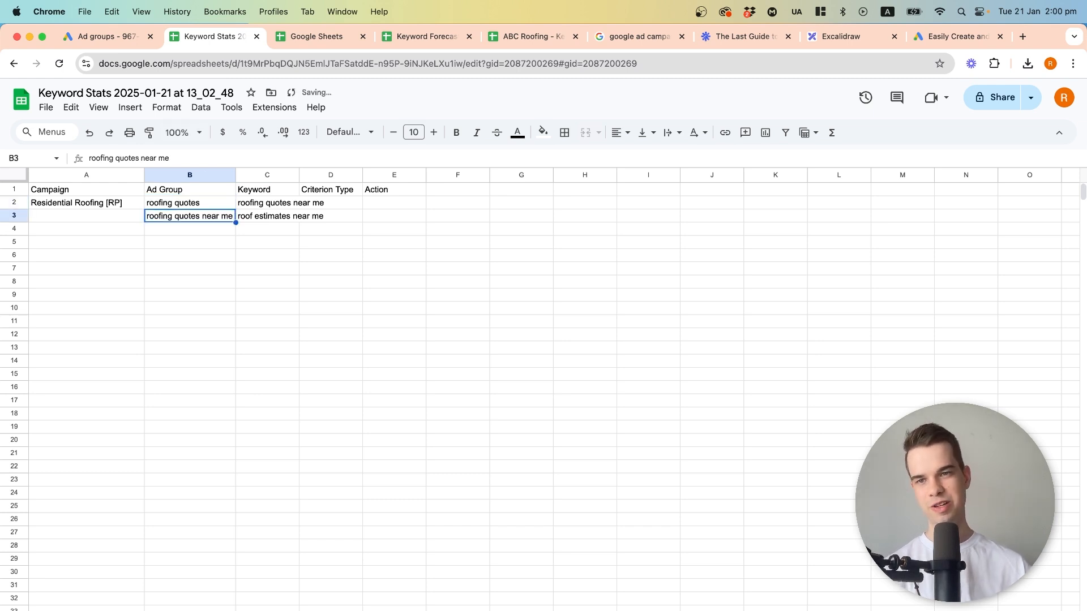
pyautogui.click(189, 189)
pyautogui.click(206, 202)
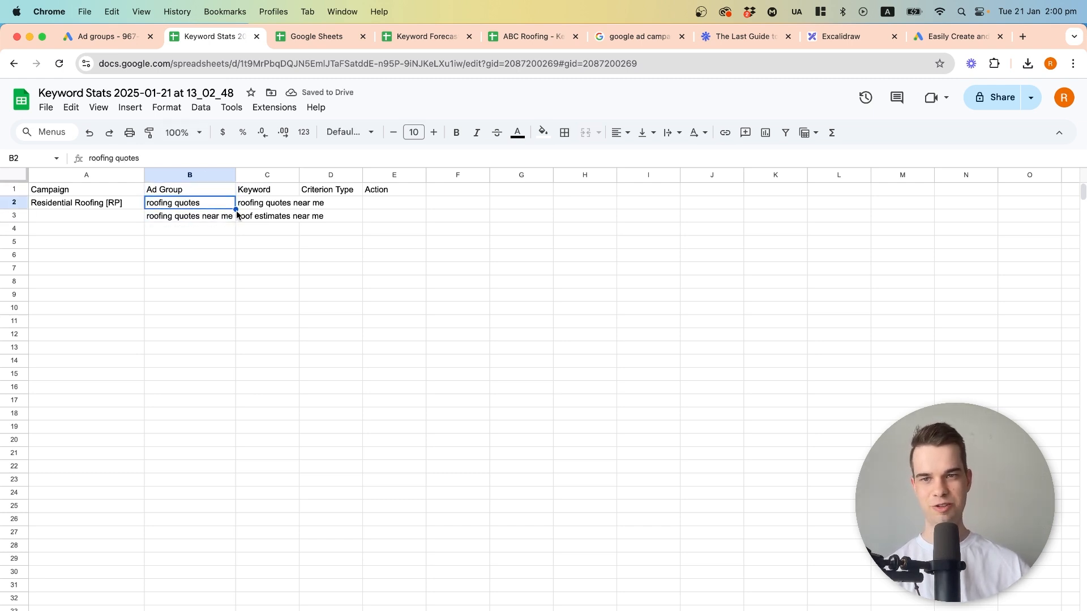
pyautogui.moveTo(235, 208); pyautogui.dragTo(231, 219)
pyautogui.click(212, 238)
# Copy the roofing brisbane keyword group into C4:C23 and fill B4:B23 with the ad group "roofing brisbane".
pyautogui.click(273, 227)
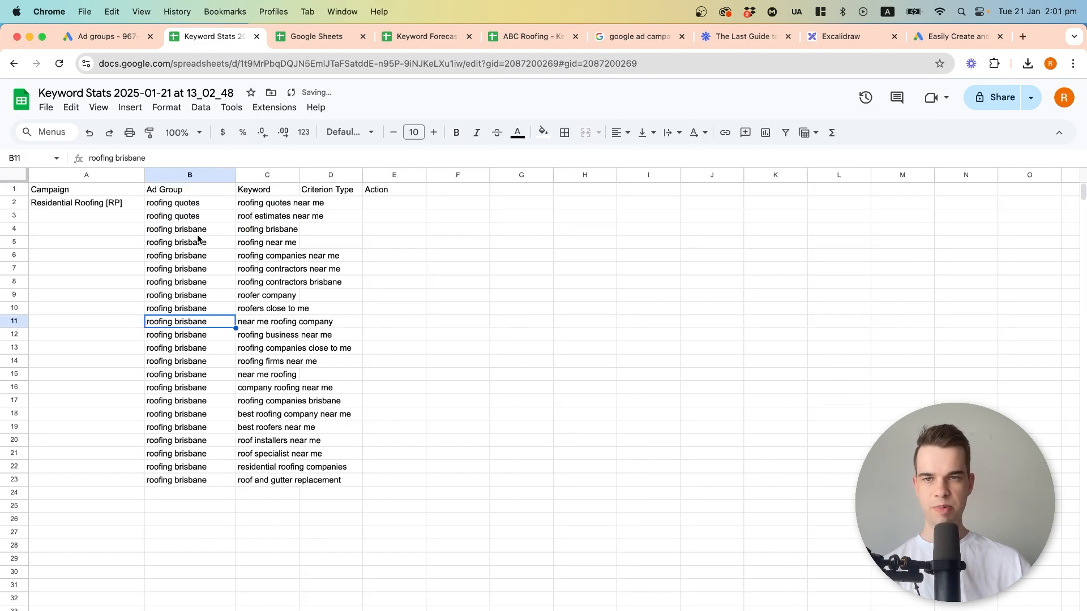
pyautogui.moveTo(198, 229); pyautogui.dragTo(190, 480)
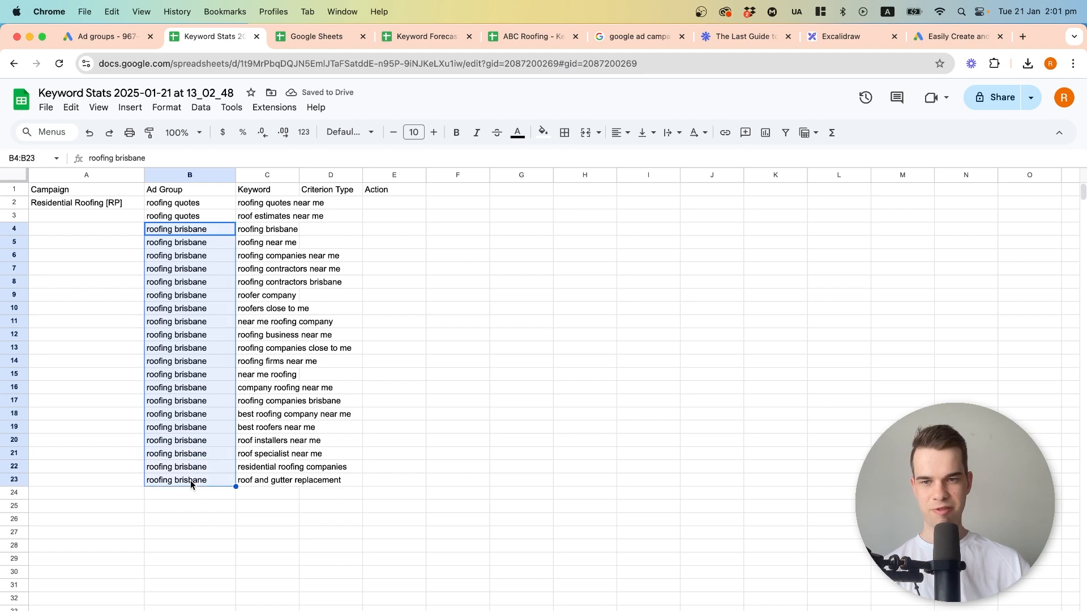
pyautogui.click(190, 480)
pyautogui.moveTo(244, 240); pyautogui.dragTo(279, 480)
pyautogui.click(279, 480)
pyautogui.moveTo(176, 230); pyautogui.dragTo(188, 484)
pyautogui.click(198, 362)
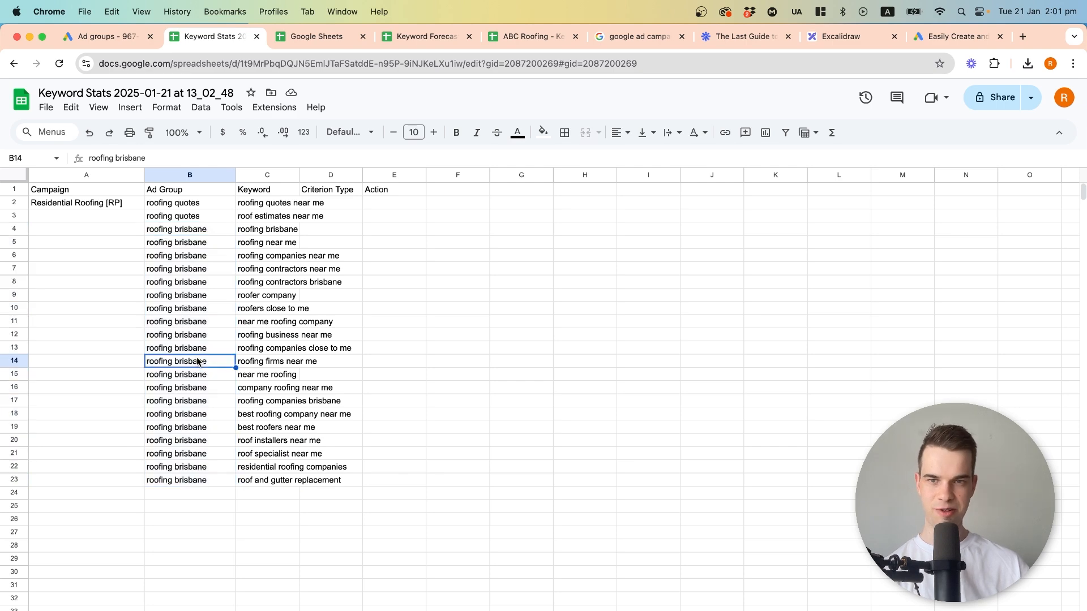
# Copy the roof replacement keyword group into C24:C33 and fill the matching Ad Group cells with "roof replacement".
pyautogui.click(254, 610)
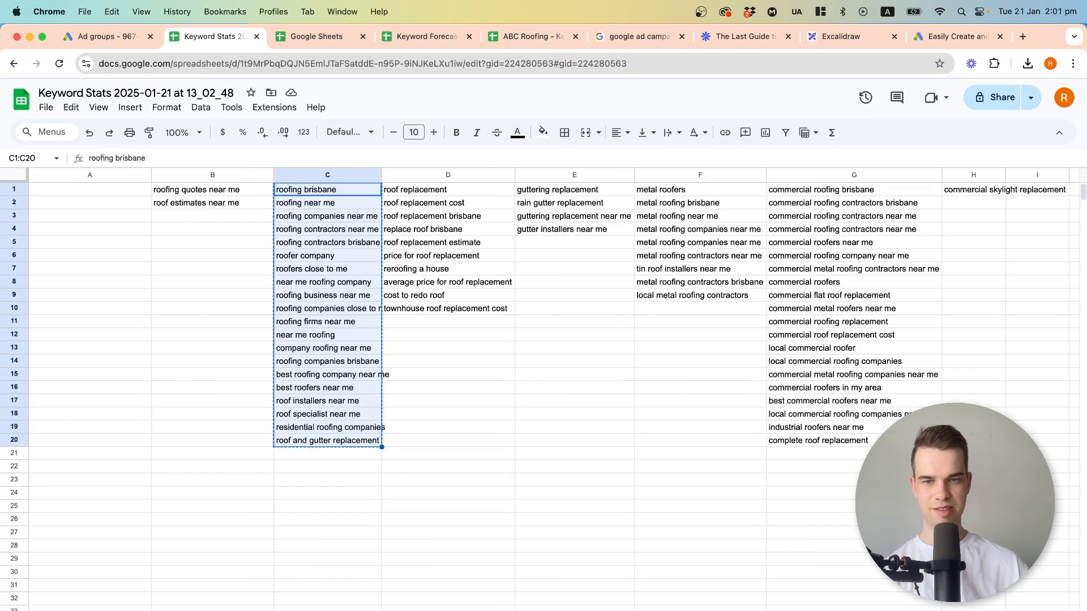
pyautogui.click(460, 189)
pyautogui.keyDown('shift'); pyautogui.click(453, 308); pyautogui.keyUp('shift')
pyautogui.press('cmd+c')
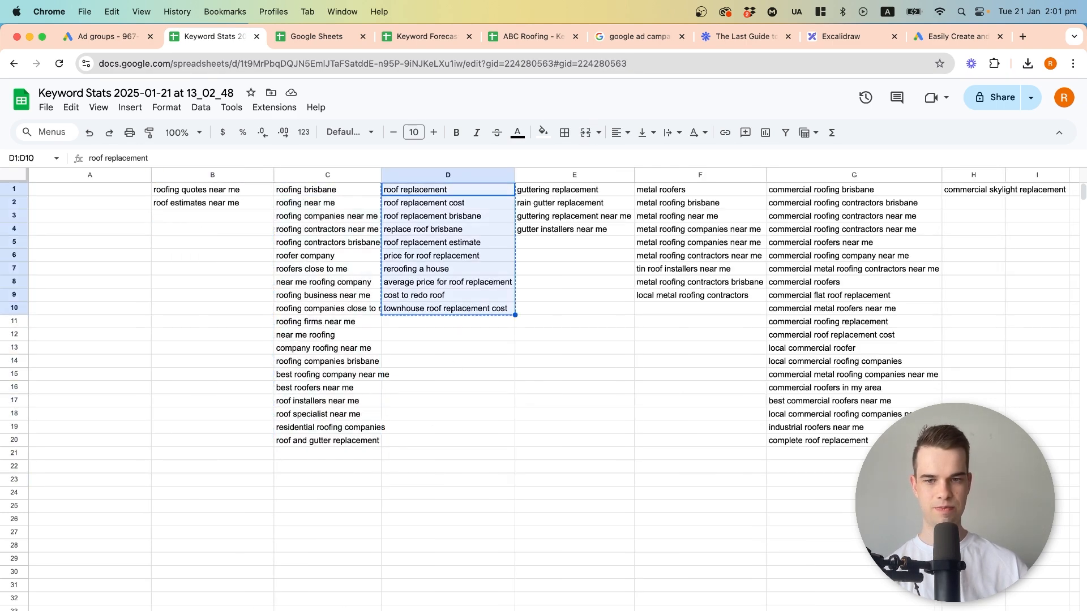
pyautogui.click(306, 610)
pyautogui.click(265, 491)
pyautogui.press('cmd+v')
pyautogui.click(256, 495)
pyautogui.moveTo(300, 500); pyautogui.dragTo(219, 610)
pyautogui.click(220, 494)
# Copy the four guttering keywords into C34:C37 and fill B34:B37 with the ad group "guttering replacement".
pyautogui.click(255, 610)
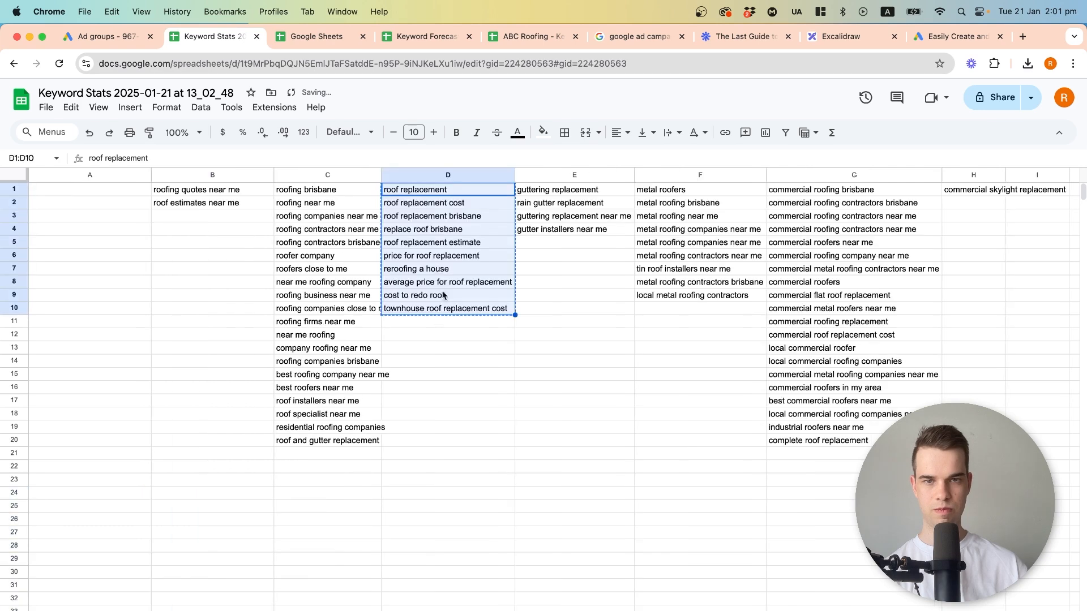
pyautogui.moveTo(560, 192); pyautogui.dragTo(565, 230)
pyautogui.press('super+c')
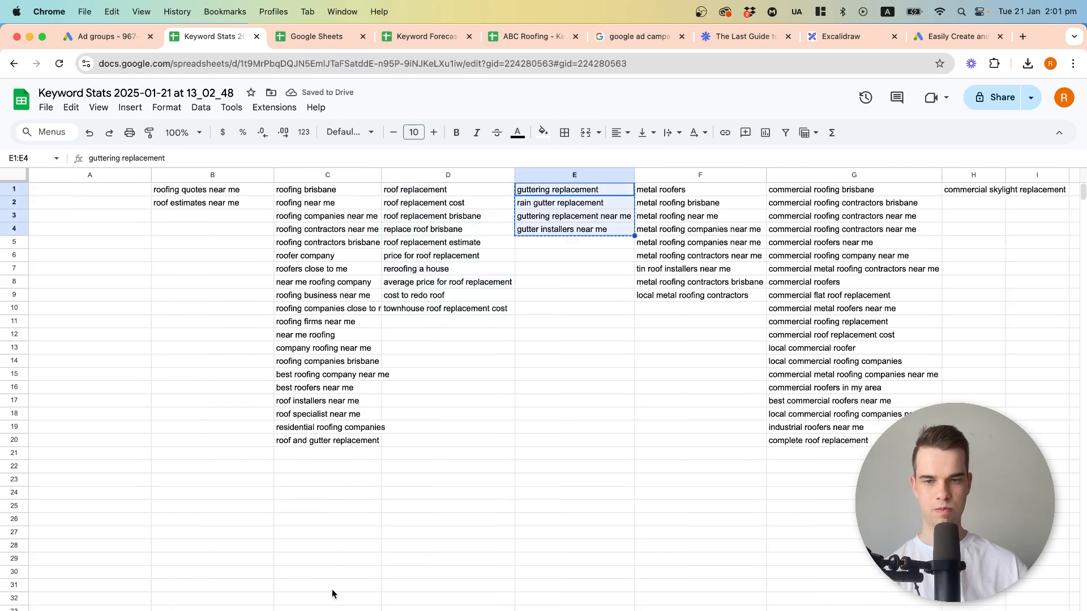
pyautogui.click(176, 610)
pyautogui.click(271, 610)
pyautogui.press('super+v')
pyautogui.scroll(-5, 308, 512)
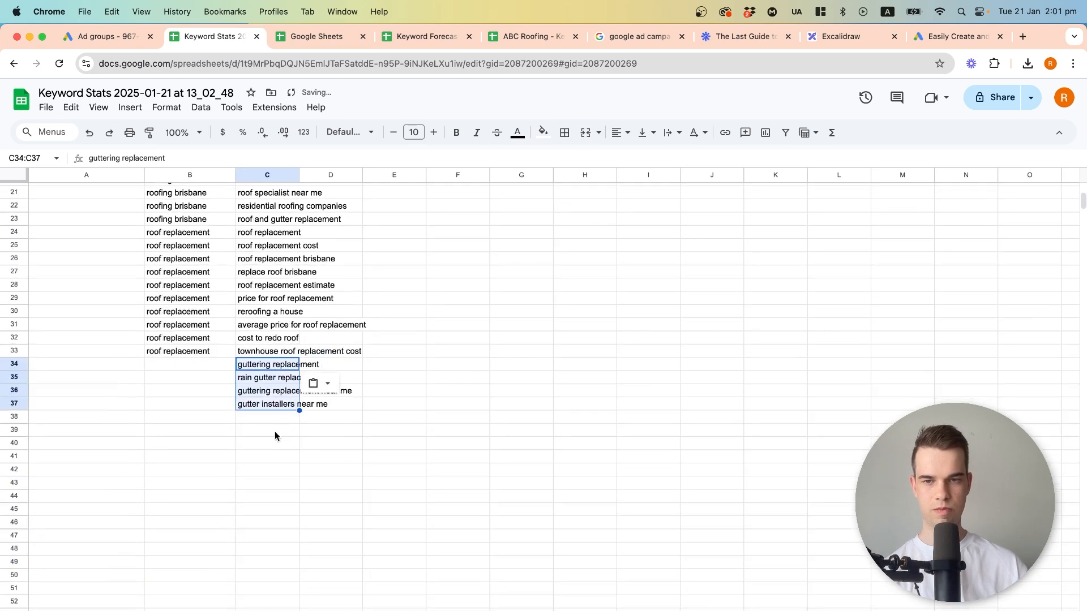
pyautogui.click(277, 364)
pyautogui.moveTo(299, 371); pyautogui.dragTo(228, 406)
# Copy the metal roofing keyword group into C38:C46 and fill the matching Ad Group cells with "metal roofers".
pyautogui.click(226, 610)
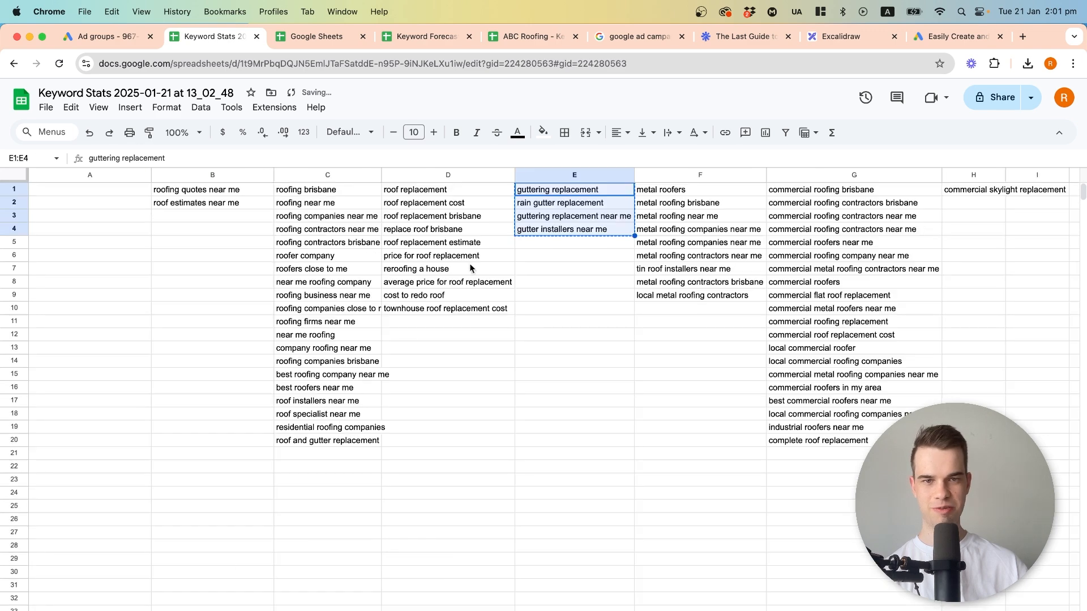
pyautogui.click(672, 192)
pyautogui.keyDown('shift'); pyautogui.click(679, 293); pyautogui.keyUp('shift')
pyautogui.press('cmd+c')
pyautogui.click(311, 610)
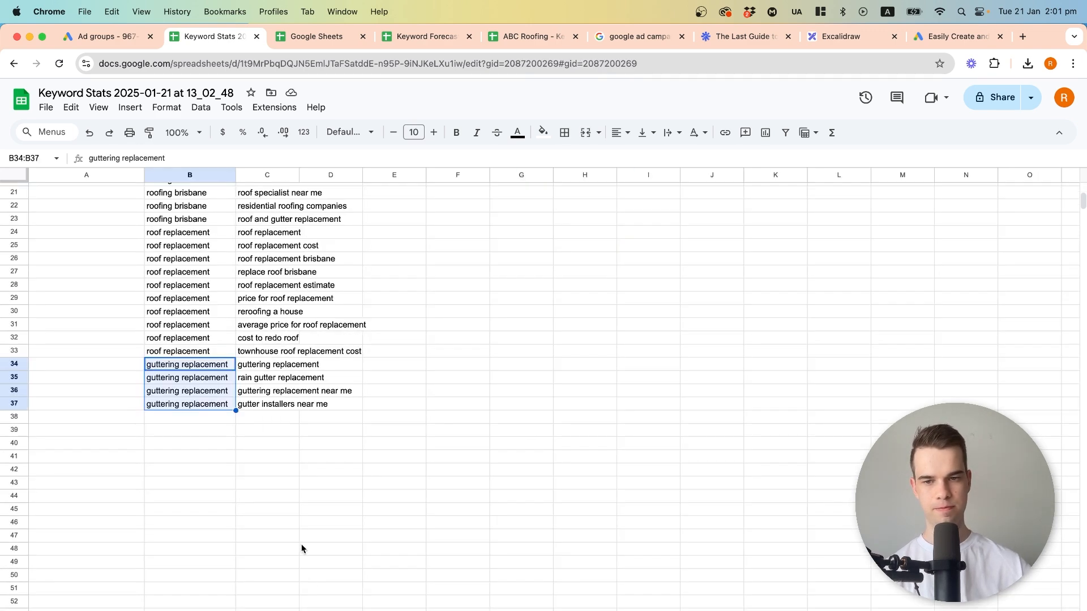
pyautogui.click(277, 417)
pyautogui.press('cmd+v')
pyautogui.click(283, 419)
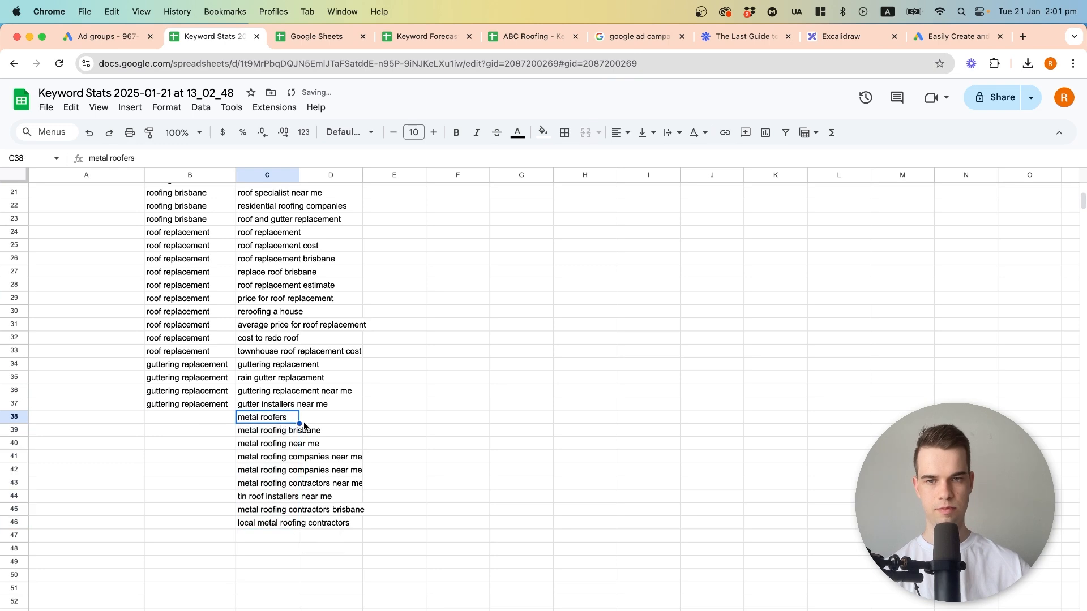
pyautogui.moveTo(295, 421); pyautogui.dragTo(213, 525)
pyautogui.click(229, 610)
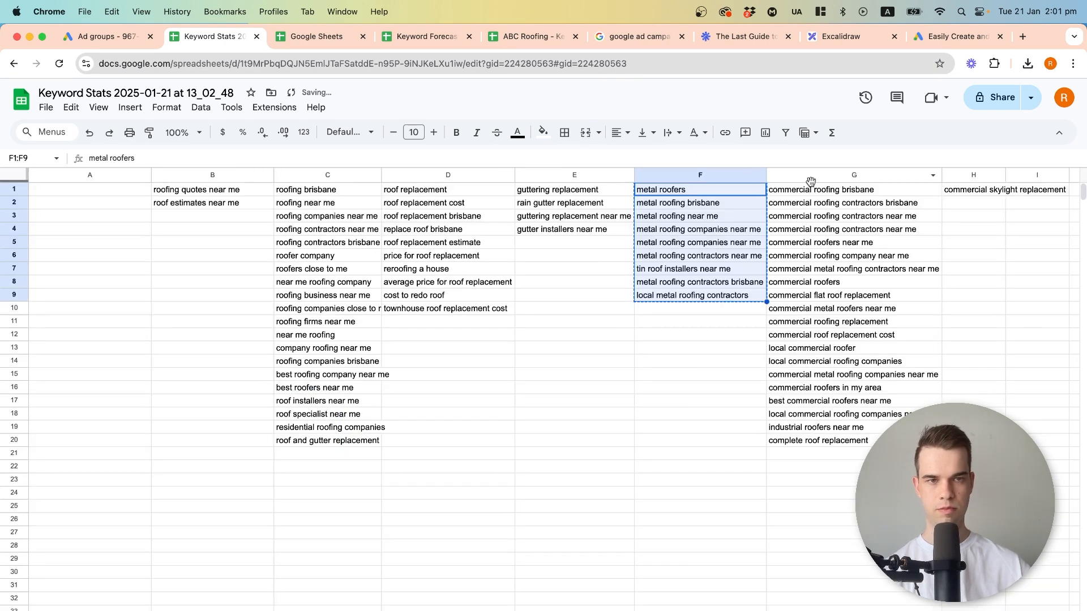
pyautogui.moveTo(815, 191); pyautogui.dragTo(810, 445)
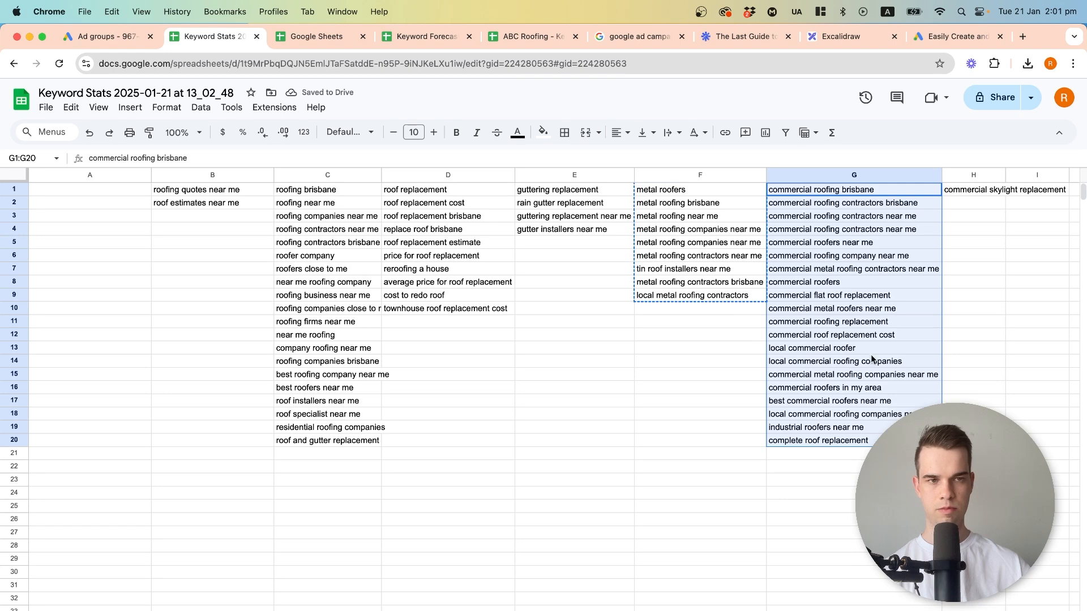
pyautogui.click(540, 478)
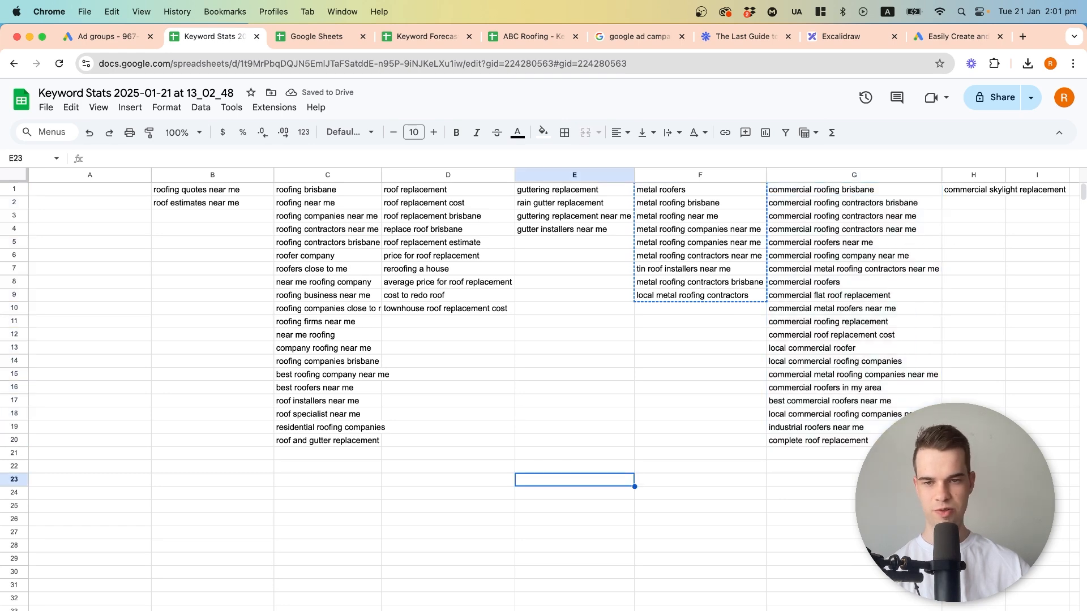
# In the upload sheet, fill the campaign name Residential Roofing [RP] from A2 down to A46.
pyautogui.click(155, 610)
pyautogui.scroll(5, 157, 325)
pyautogui.click(66, 204)
pyautogui.moveTo(132, 209); pyautogui.dragTo(142, 528)
pyautogui.scroll(5, 251, 462)
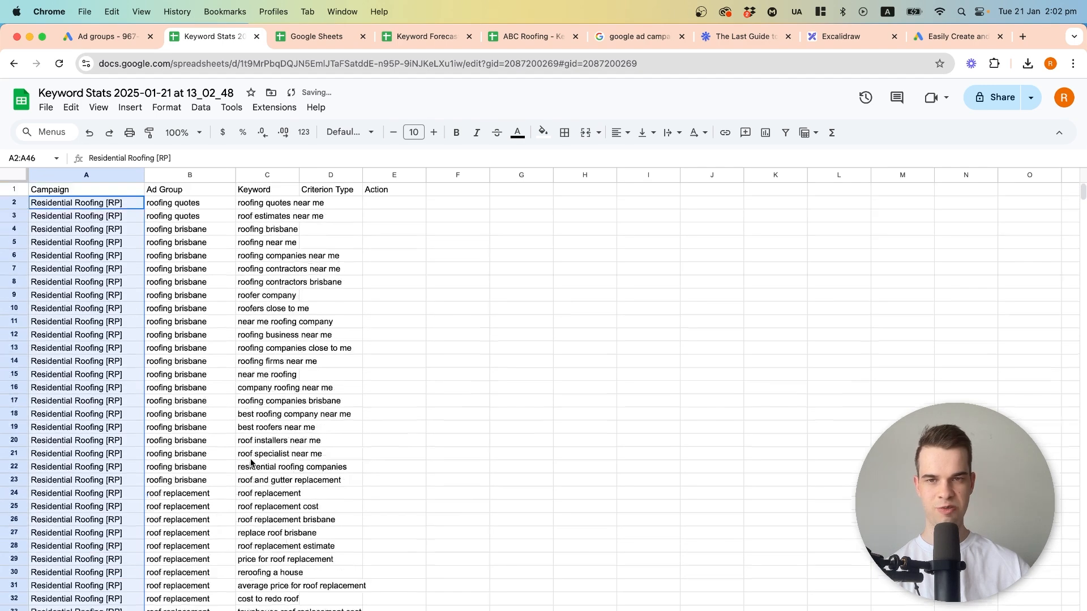
# Fill the Criterion Type column with "Exact" from D2 down to D46.
pyautogui.click(348, 192)
pyautogui.click(347, 202)
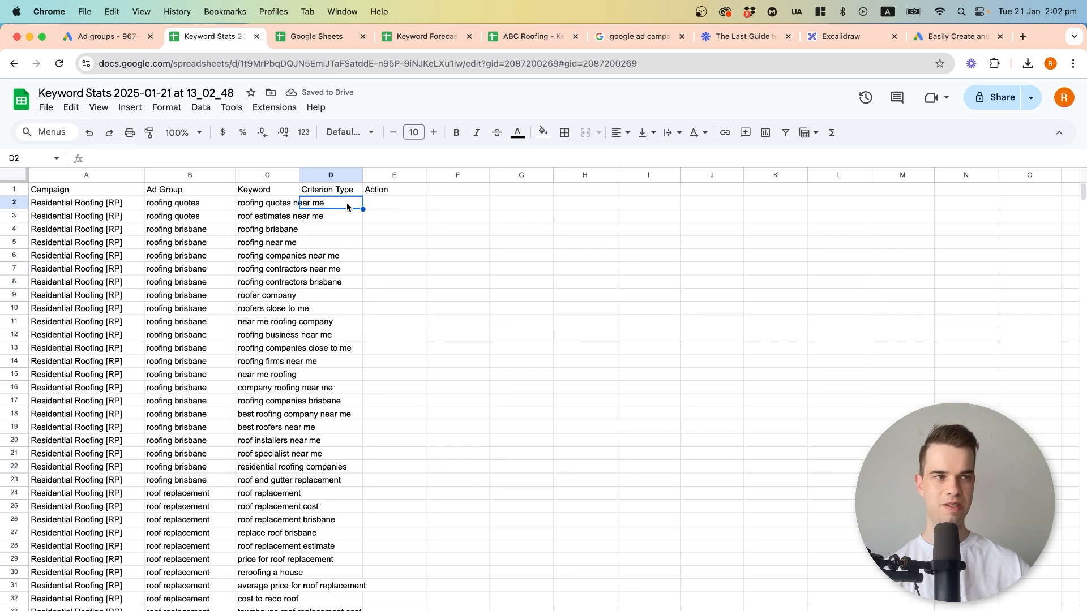
pyautogui.write('A')
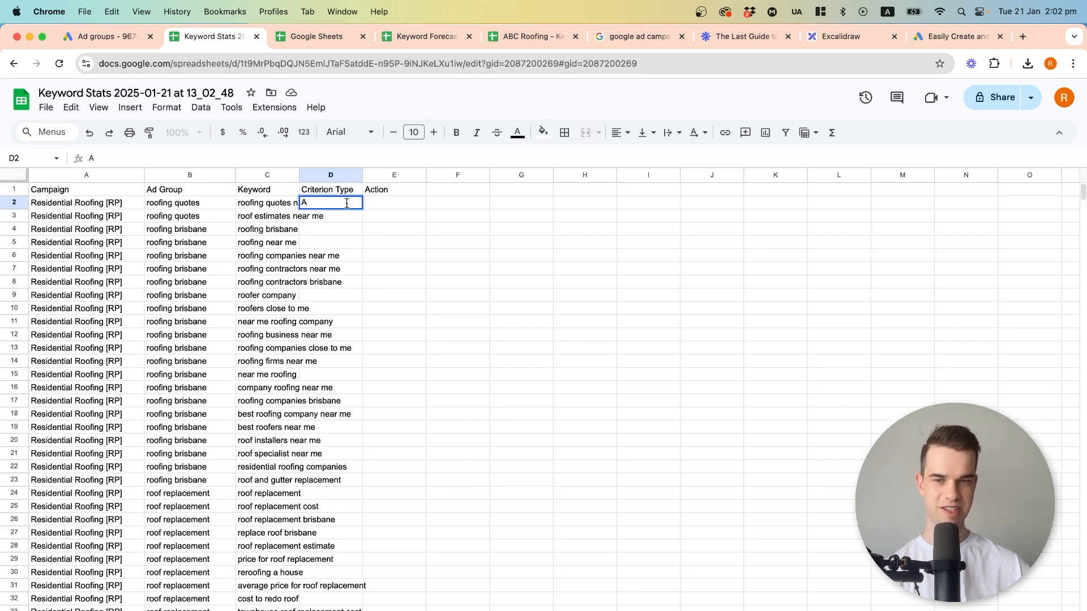
pyautogui.press('BackSpace')
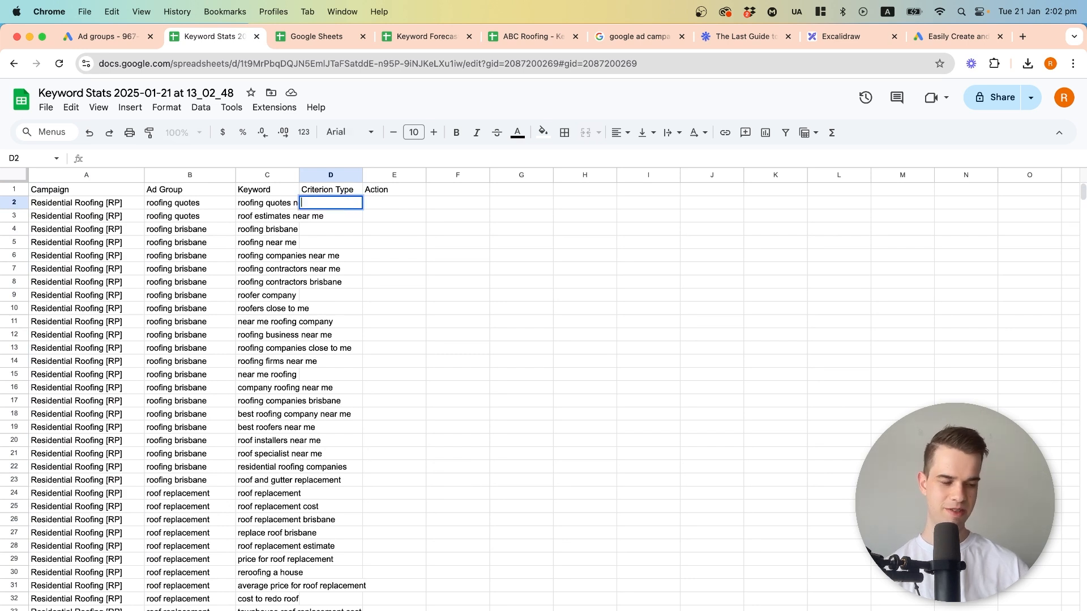
pyautogui.write('Exact')
pyautogui.press('Return')
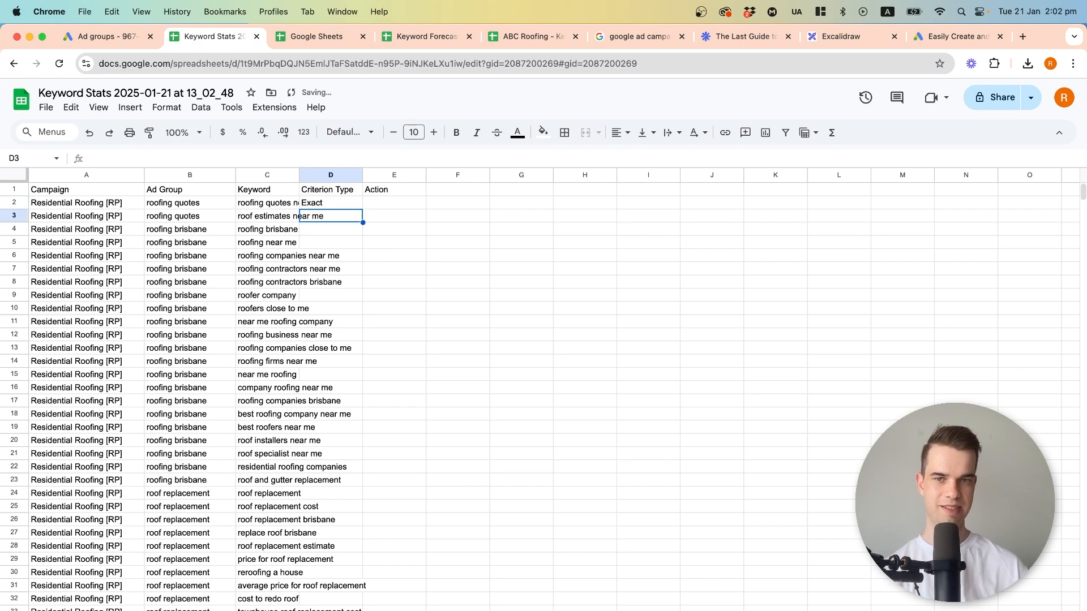
pyautogui.click(345, 202)
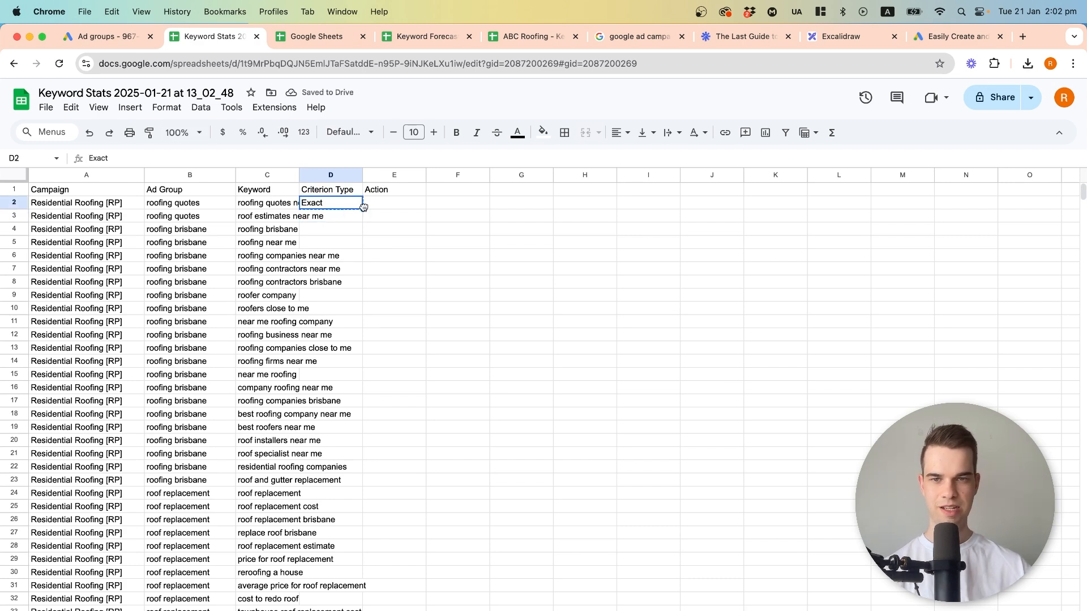
pyautogui.moveTo(363, 210); pyautogui.dragTo(354, 521)
# Duplicate the ad group and keyword entries of B2:C46 directly below, starting at B47.
pyautogui.moveTo(270, 519); pyautogui.dragTo(189, 205)
pyautogui.press('cmd+c')
pyautogui.scroll(-10, 240, 345)
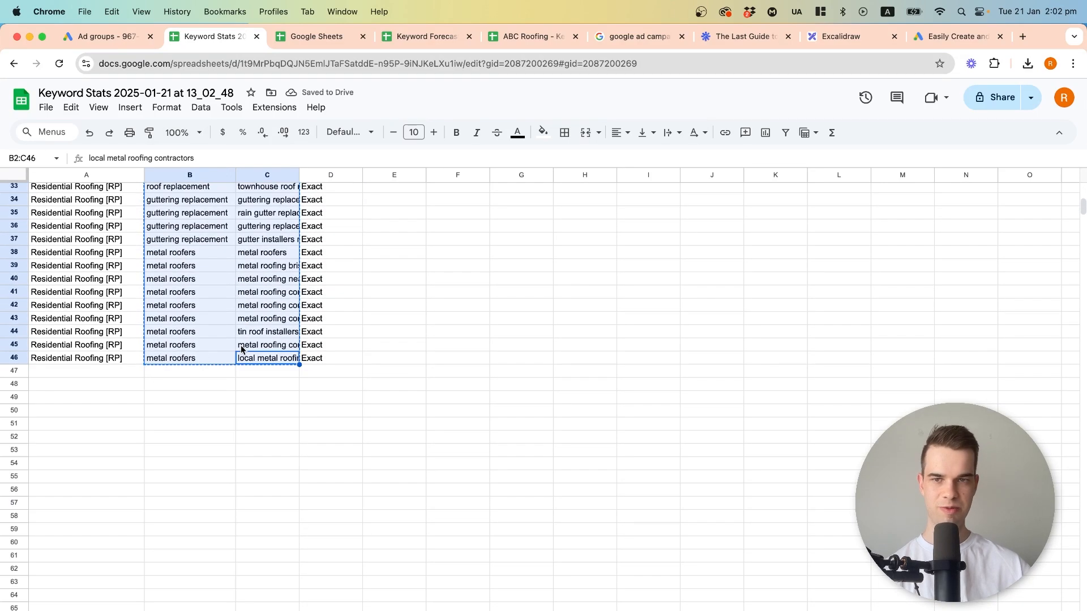
pyautogui.click(188, 378)
pyautogui.press('super+v')
# Set the criterion type to "Phrase" for the duplicated residential keywords in D47:D91.
pyautogui.click(332, 372)
pyautogui.write('Pht')
pyautogui.press('BackSpace')
pyautogui.write('ra')
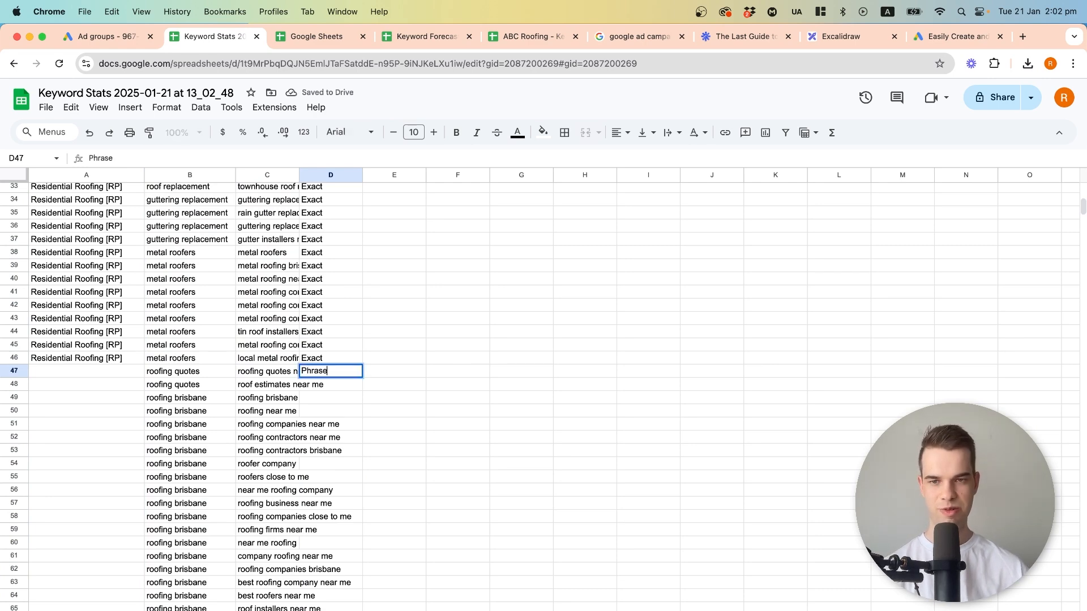
pyautogui.press('Return')
pyautogui.click(359, 374)
pyautogui.moveTo(362, 377); pyautogui.dragTo(362, 610)
# Fill the Action column with "Add" from E2 down to E91.
pyautogui.scroll(20, 419, 492)
pyautogui.click(383, 205)
pyautogui.write('Add')
pyautogui.press('Return')
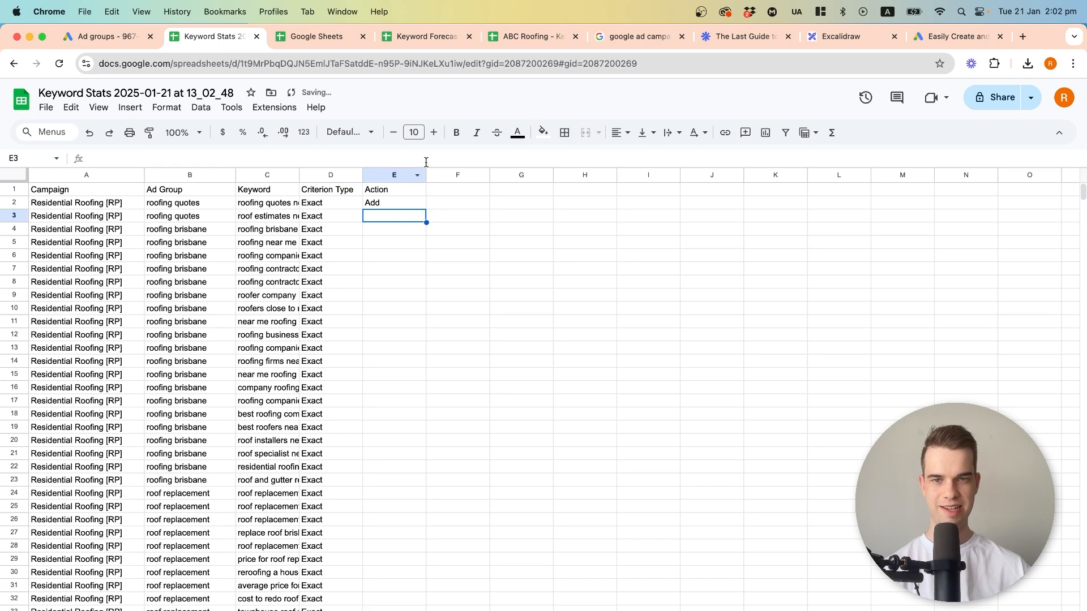
pyautogui.click(394, 202)
pyautogui.moveTo(425, 210); pyautogui.dragTo(348, 499)
pyautogui.scroll(15, 226, 490)
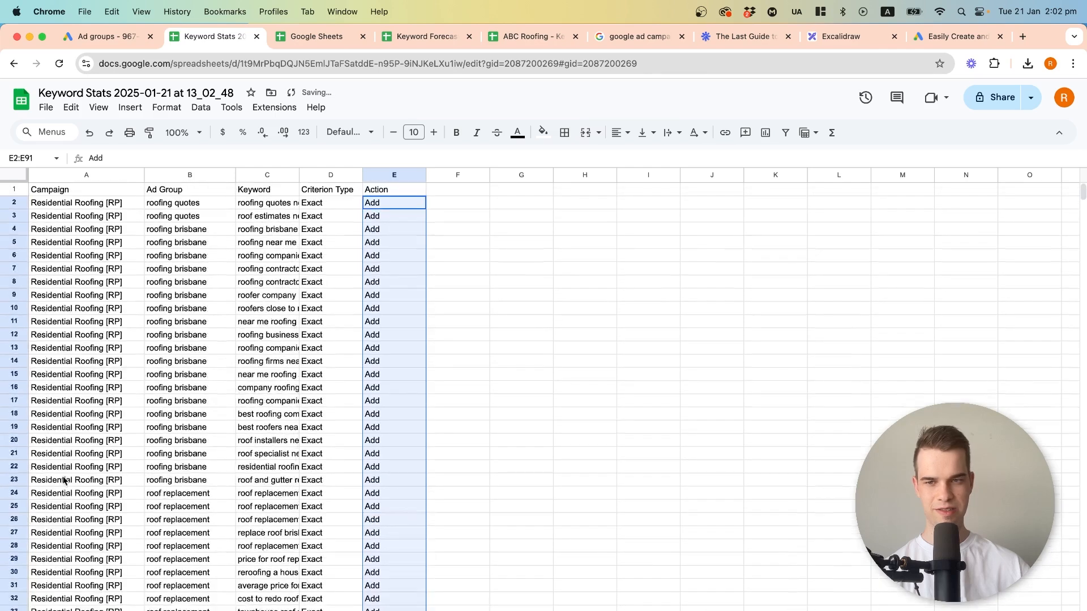
# Extend the campaign name Residential Roofing [RP] down to A91 for the phrase match rows.
pyautogui.scroll(-7, 63, 475)
pyautogui.click(126, 369)
pyautogui.moveTo(144, 370); pyautogui.dragTo(121, 510)
pyautogui.click(256, 440)
# Enter the campaign name "Commercial Roofing [RP]" in A92, below the residential rows.
pyautogui.click(124, 519)
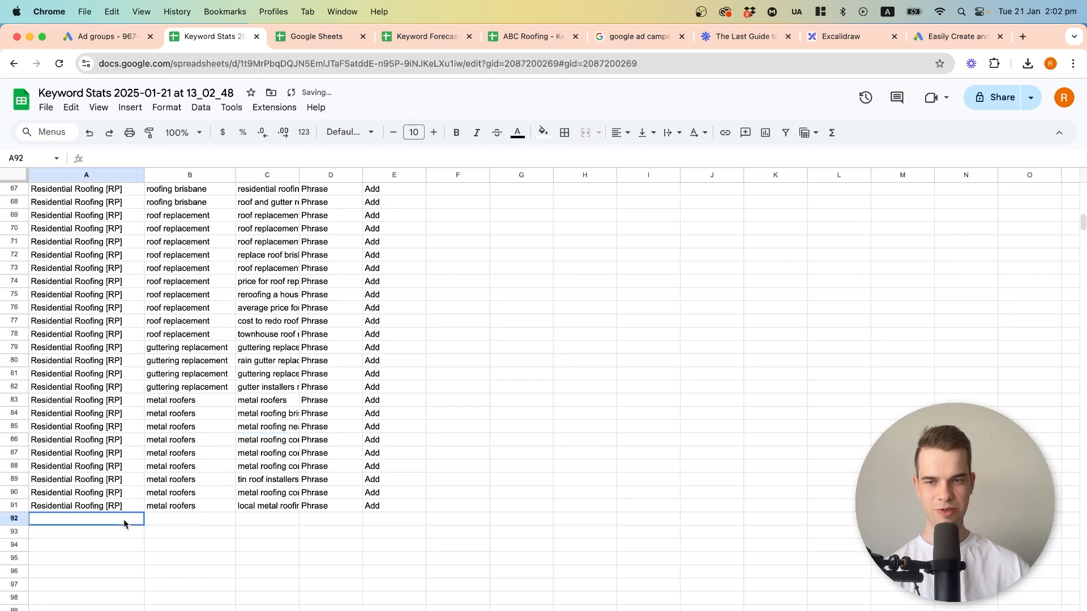
pyautogui.write('Commercial Roofing ')
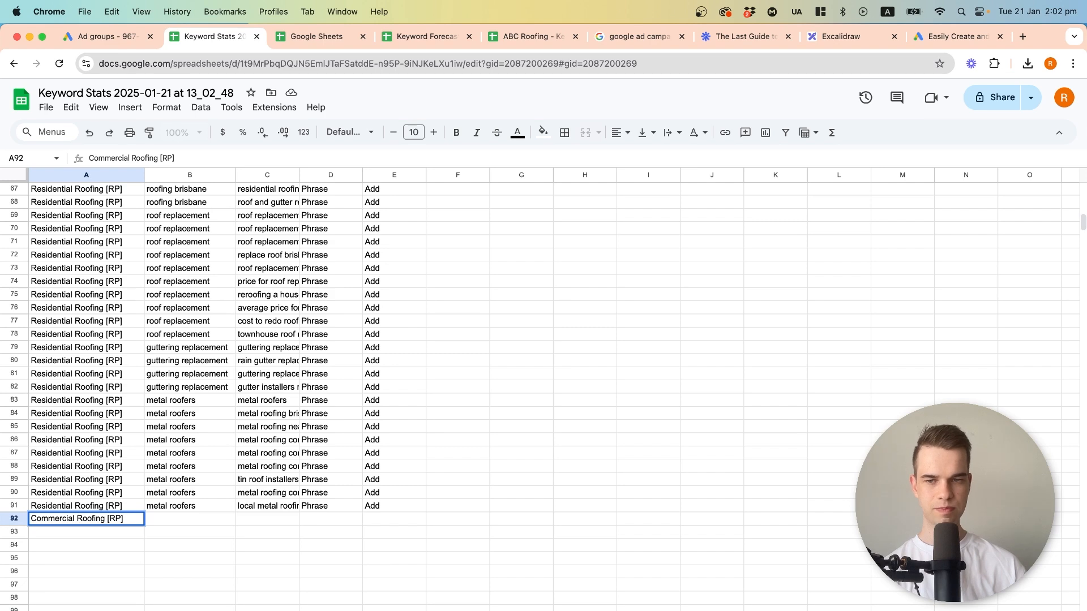
pyautogui.write('[RP]')
pyautogui.press('Tab')
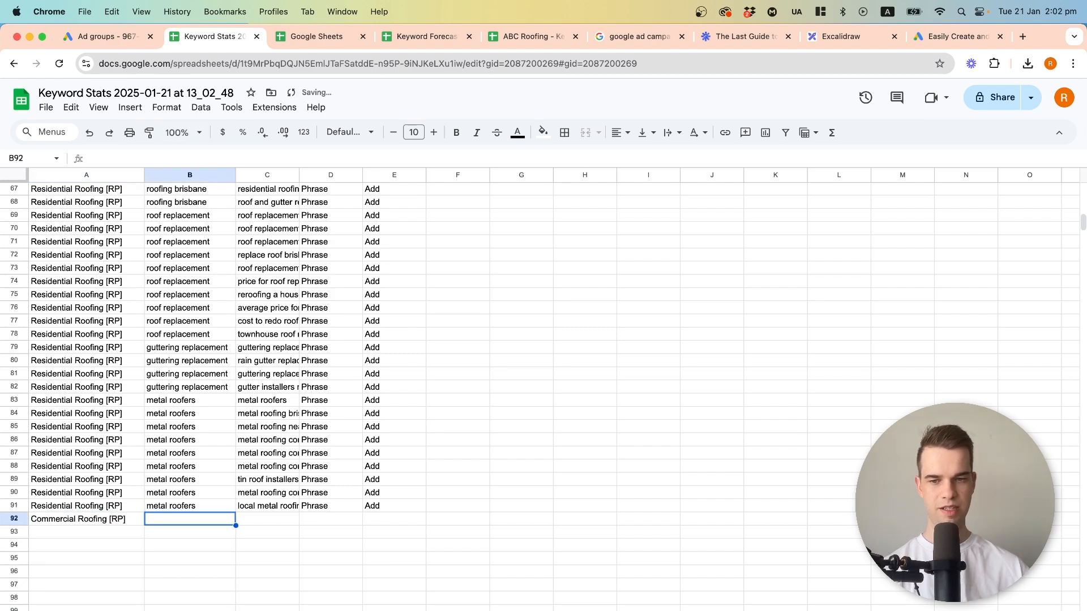
# Copy the commercial roofing keyword group G1:G20 from the grouping sheet into the Keyword column starting at C92.
pyautogui.hotkey('alt', 'Up')
pyautogui.moveTo(792, 190); pyautogui.dragTo(809, 441)
pyautogui.press('super+c')
pyautogui.hotkey('alt', 'Down')
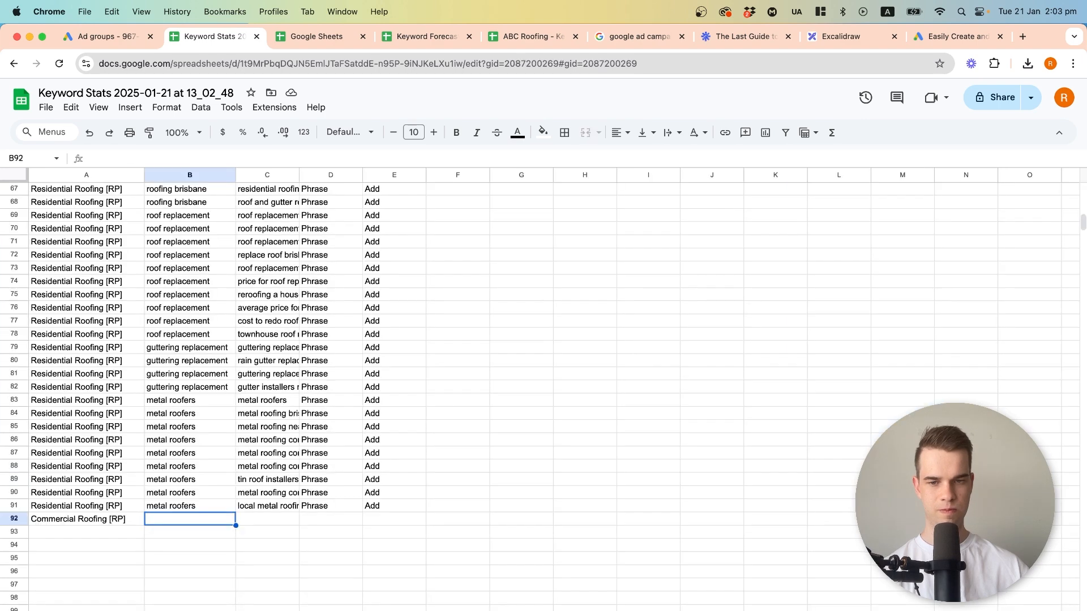
pyautogui.click(255, 521)
pyautogui.press('super+v')
# Fill the Ad Group cells B92:B111 with "commercial roofing brisbane".
pyautogui.press('super+c')
pyautogui.click(188, 518)
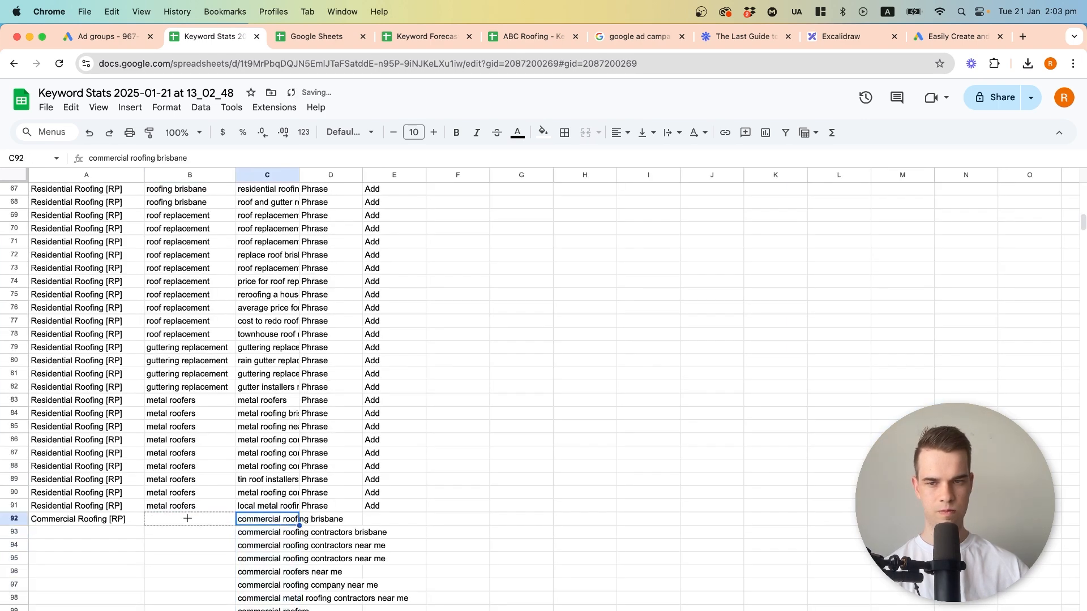
pyautogui.press('super+v')
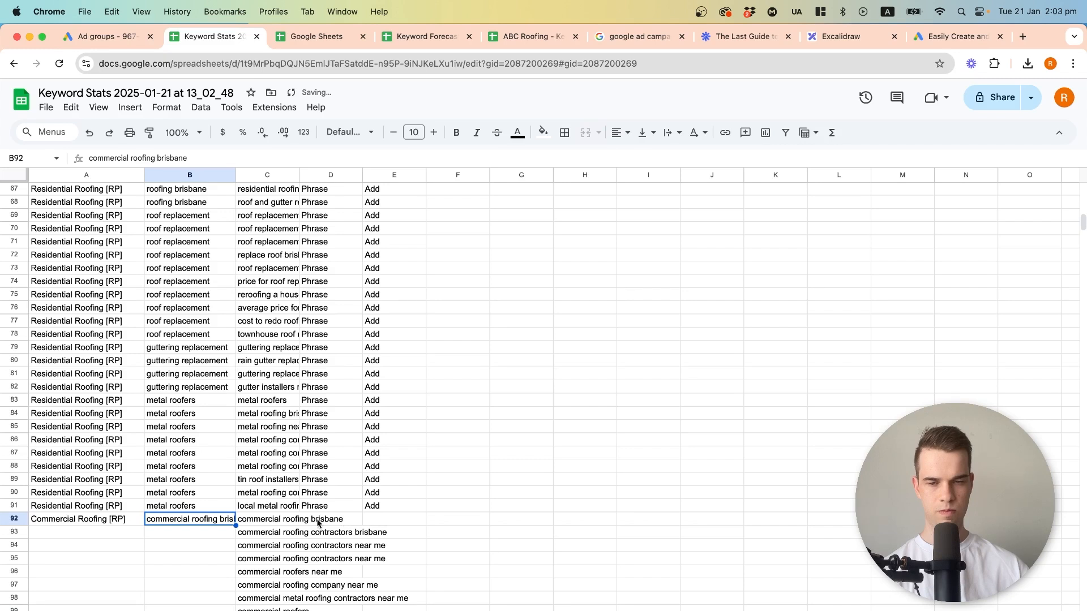
pyautogui.scroll(-5, 294, 538)
pyautogui.click(260, 566)
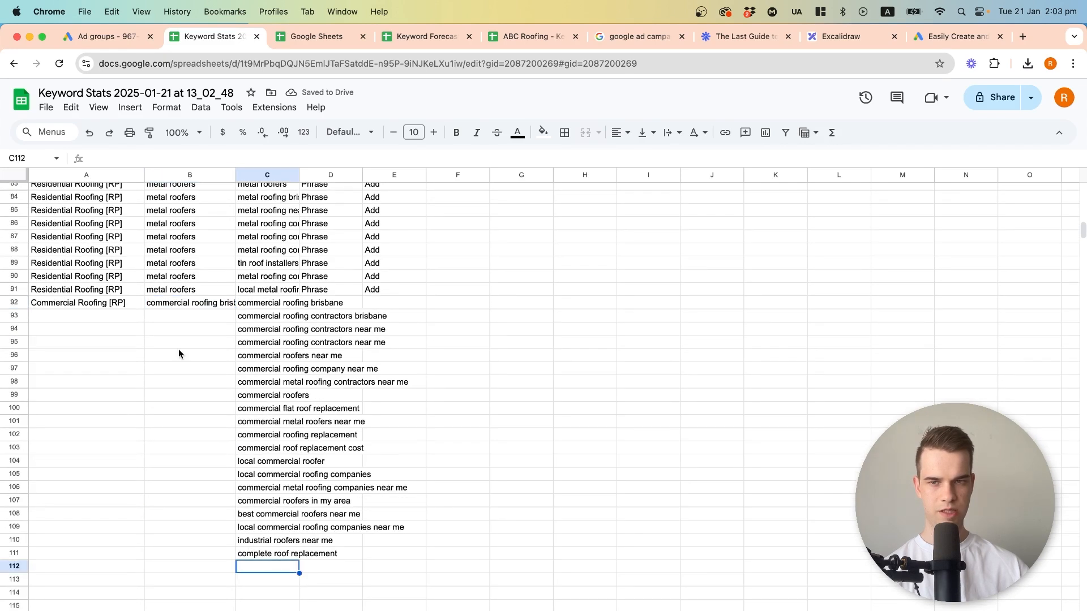
pyautogui.click(175, 304)
pyautogui.moveTo(228, 305); pyautogui.dragTo(201, 552)
# Copy the keyword "commercial skylight replacement" from the grouping sheet into C112 and use it as the ad group in B112.
pyautogui.click(254, 610)
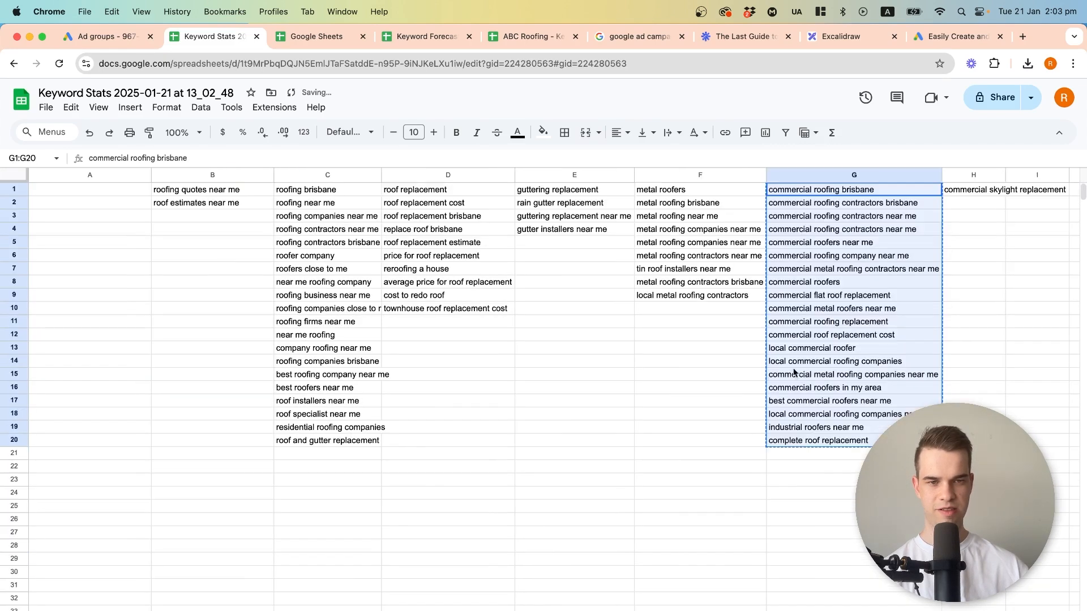
pyautogui.click(963, 189)
pyautogui.press('super+space')
pyautogui.press('Escape')
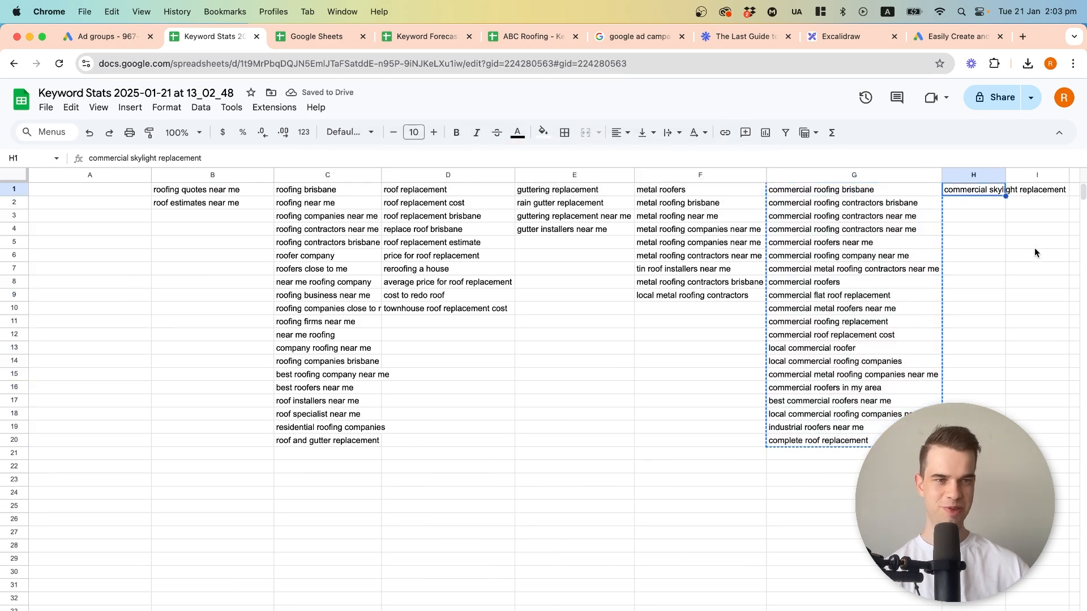
pyautogui.press('Escape')
pyautogui.click(305, 610)
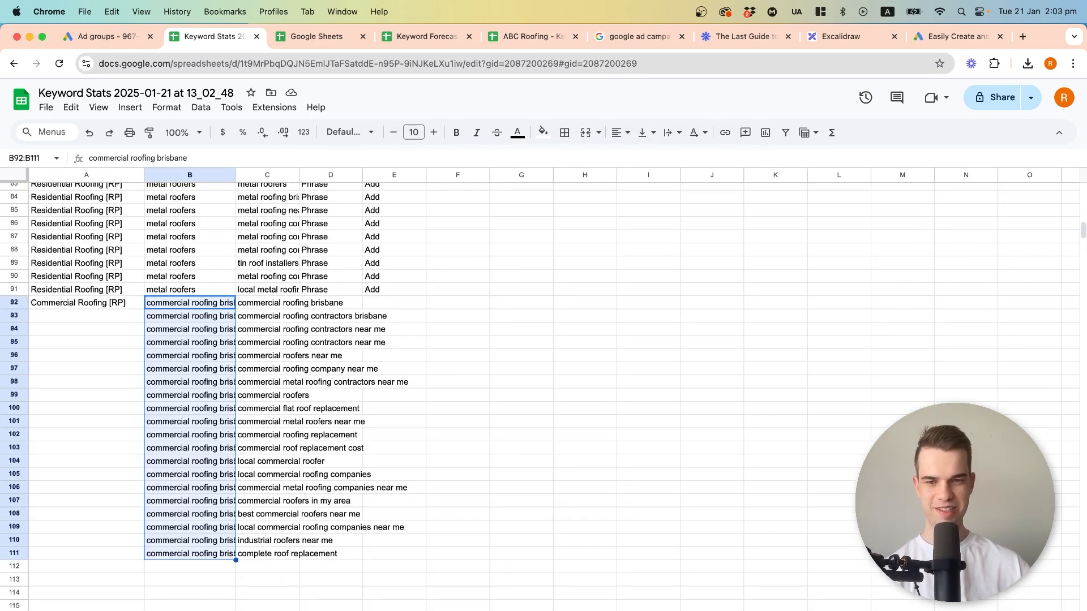
pyautogui.click(270, 565)
pyautogui.press('super+v')
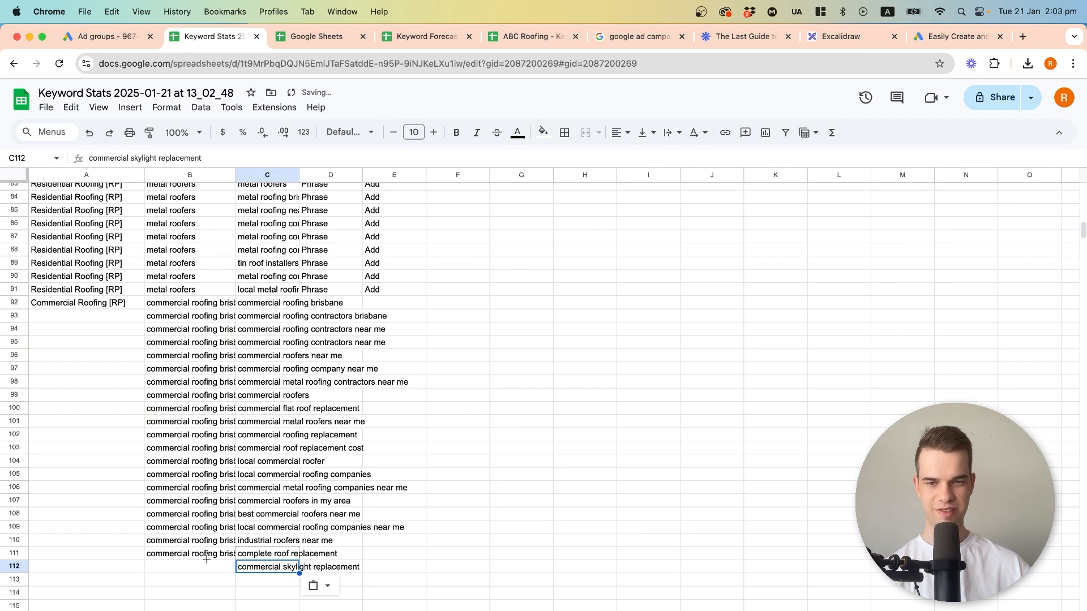
pyautogui.moveTo(299, 573); pyautogui.dragTo(200, 570)
# Set the criterion type to "Exact" for the commercial keywords in D92:D112.
pyautogui.click(329, 305)
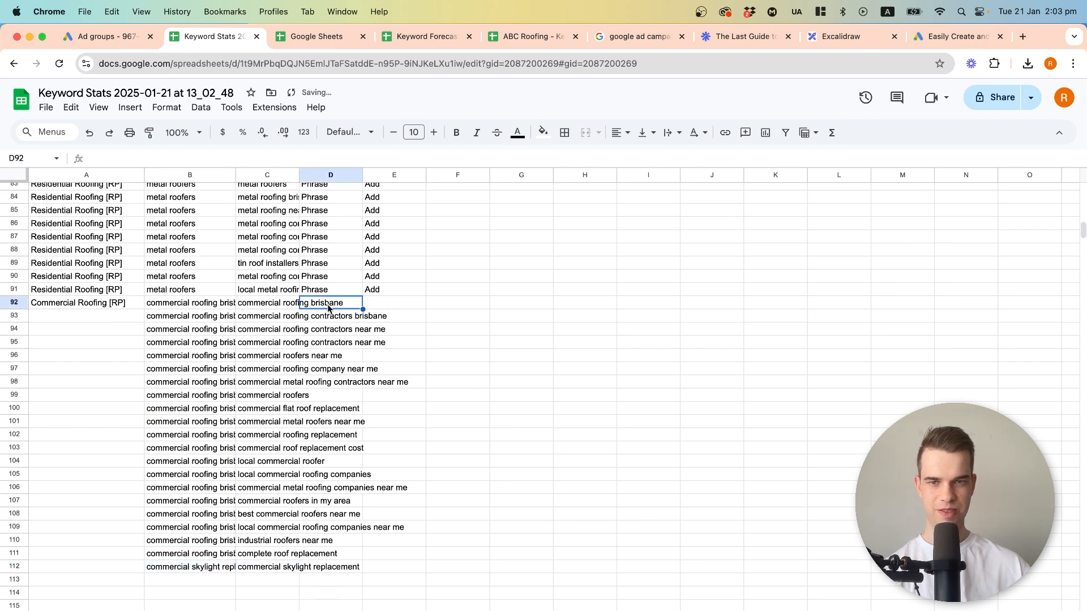
pyautogui.write('Exact')
pyautogui.press('Return')
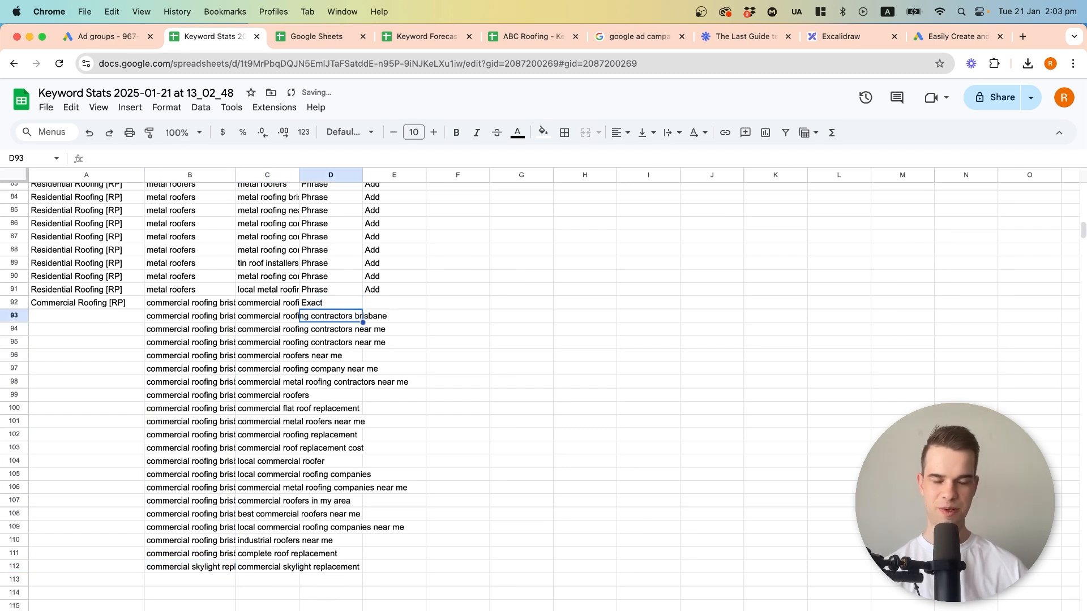
pyautogui.click(336, 302)
pyautogui.moveTo(363, 309); pyautogui.dragTo(362, 568)
# Set the action to "Add" for the commercial keywords in E92:E112.
pyautogui.click(400, 303)
pyautogui.write('Add')
pyautogui.press('Return')
pyautogui.click(400, 303)
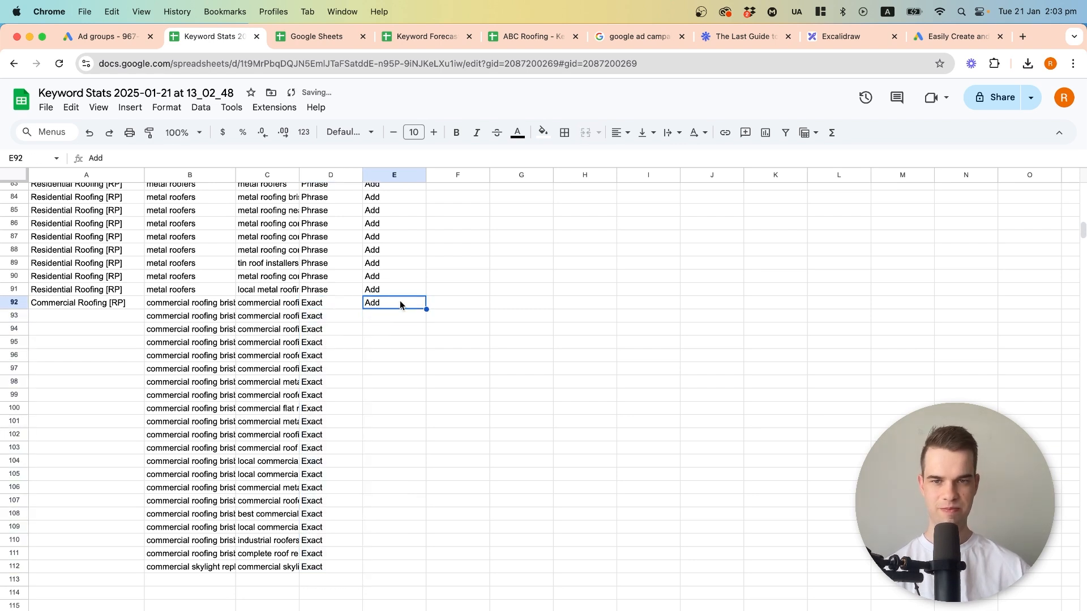
pyautogui.moveTo(426, 309); pyautogui.dragTo(396, 569)
# Fill the campaign name Commercial Roofing [RP] from A92 down to A112.
pyautogui.click(110, 307)
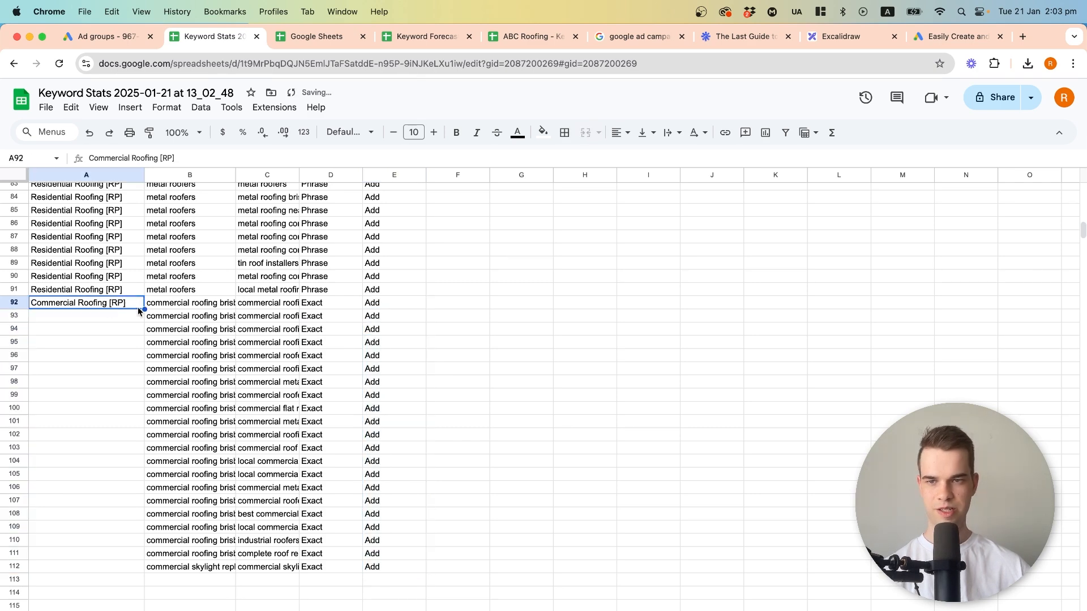
pyautogui.moveTo(143, 309); pyautogui.dragTo(105, 567)
pyautogui.click(111, 342)
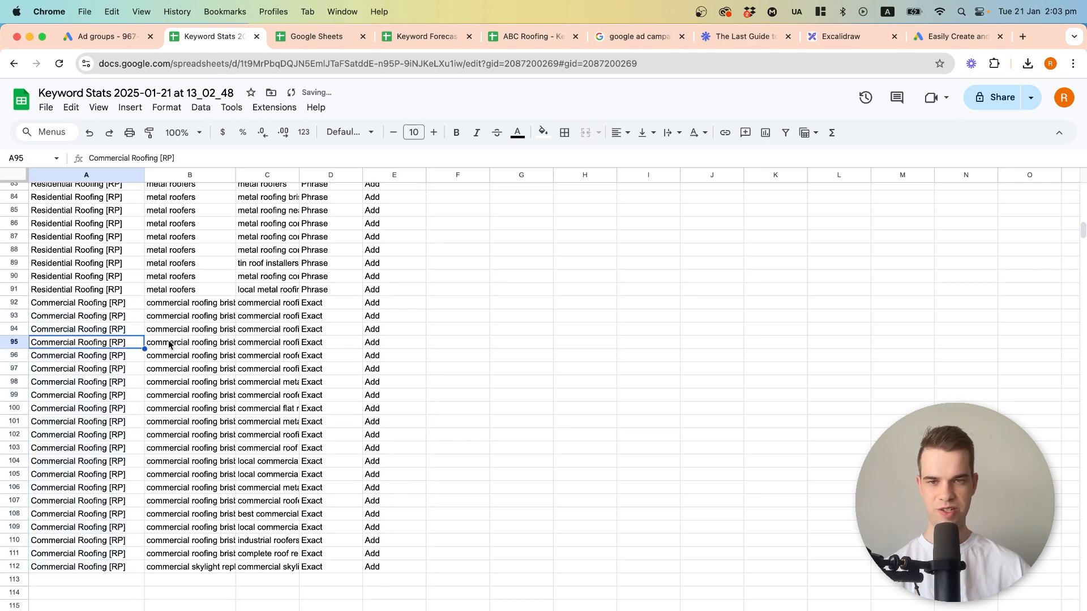
# Duplicate the commercial ad group, keyword and criterion type entries of B92:D112 directly below, starting at B113.
pyautogui.scroll(1, 228, 364)
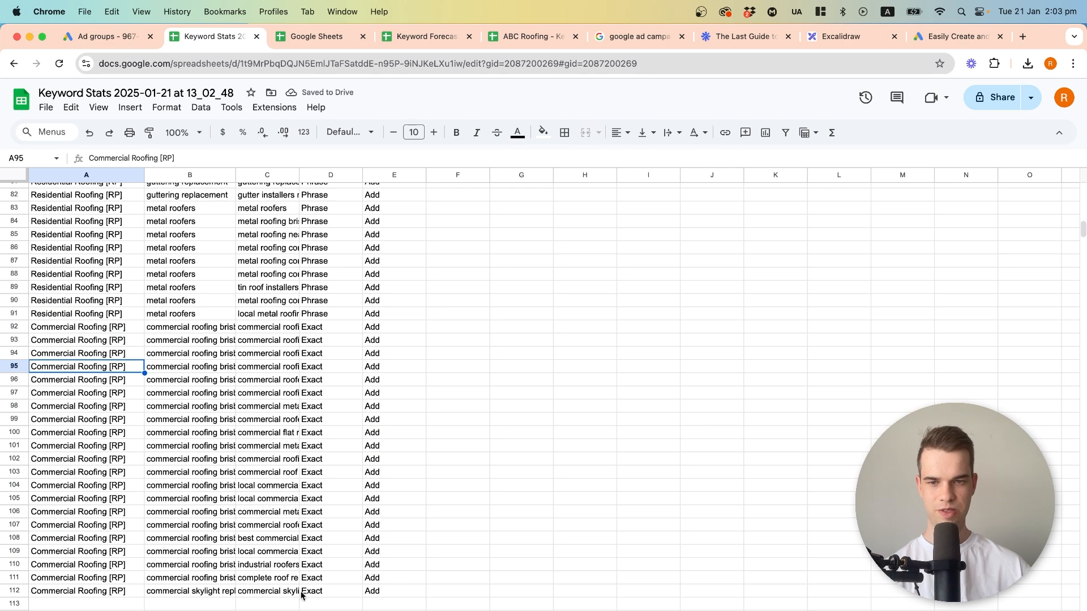
pyautogui.moveTo(178, 327); pyautogui.dragTo(357, 592)
pyautogui.press('super+c')
pyautogui.click(171, 604)
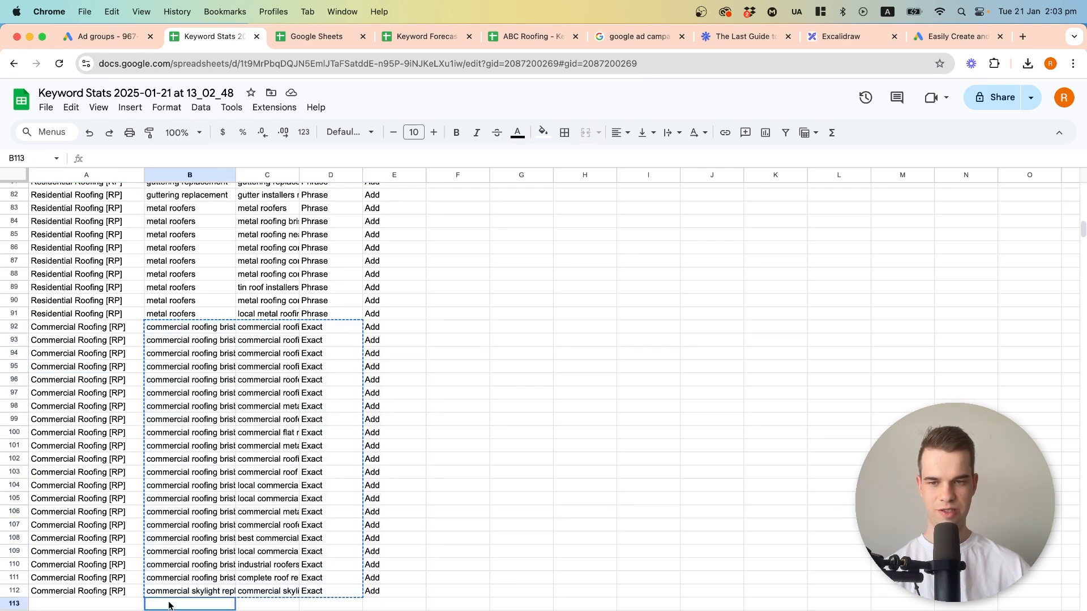
pyautogui.press('super+v')
# Change the criterion type of the duplicated commercial keywords in D113:D133 to "Phrase".
pyautogui.scroll(-5, 350, 505)
pyautogui.click(334, 490)
pyautogui.write('Phrase')
pyautogui.press('Return')
pyautogui.click(343, 490)
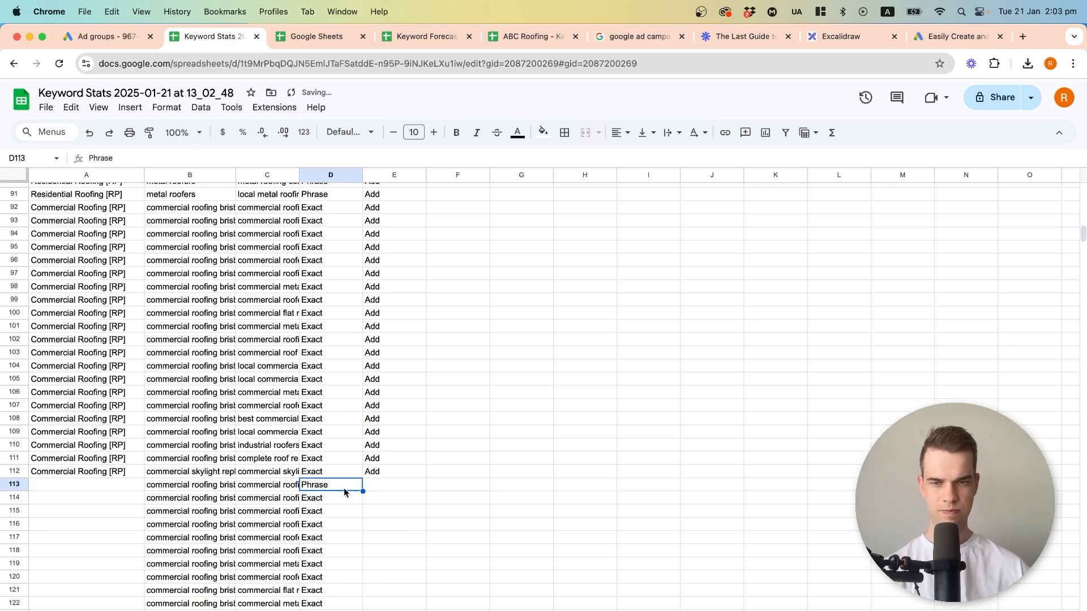
pyautogui.moveTo(363, 492); pyautogui.dragTo(326, 583)
# Extend the "Add" action from E112 down to E133.
pyautogui.click(376, 319)
pyautogui.click(404, 308)
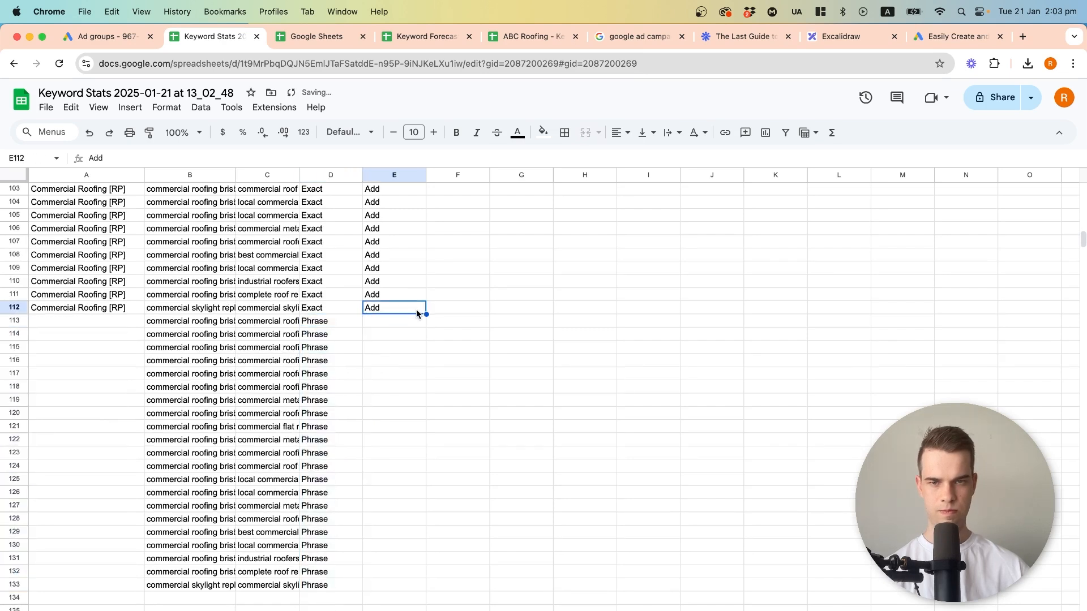
pyautogui.moveTo(426, 314); pyautogui.dragTo(405, 584)
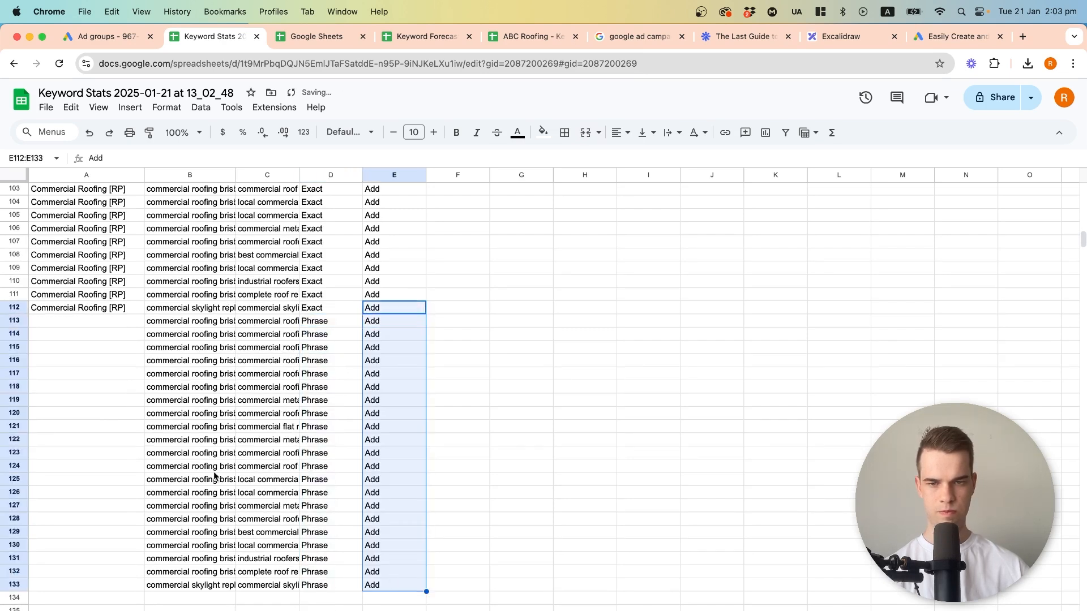
pyautogui.click(184, 457)
# Extend the campaign name Commercial Roofing [RP] from A112 down to A133.
pyautogui.click(103, 312)
pyautogui.moveTo(144, 314); pyautogui.dragTo(116, 582)
pyautogui.click(139, 484)
pyautogui.scroll(-5, 140, 486)
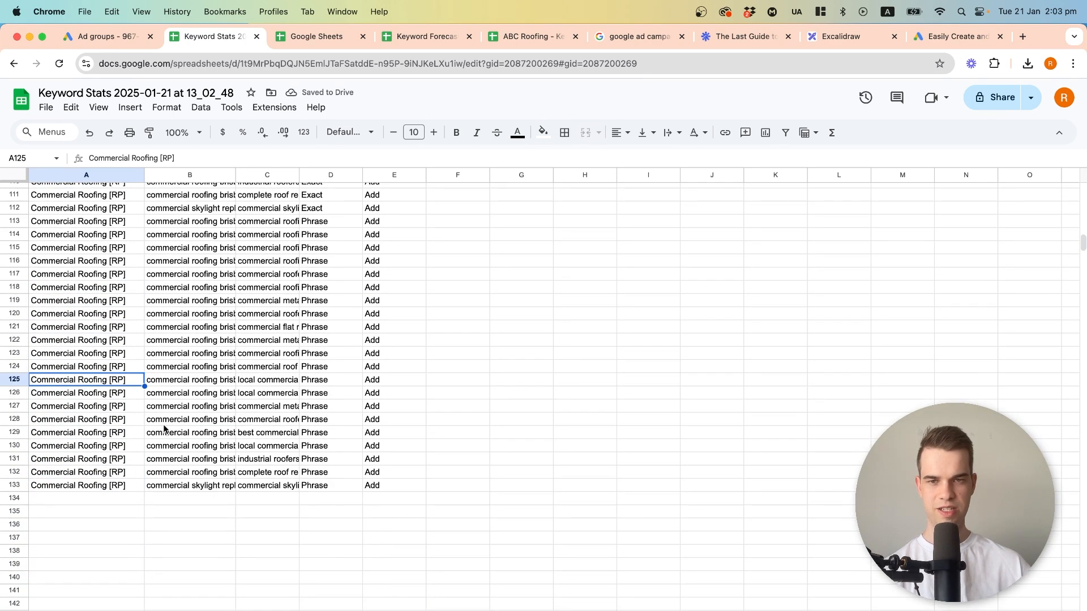
# Download the finished upload sheet as a Comma Separated Values (.csv) file.
pyautogui.scroll(20, 168, 418)
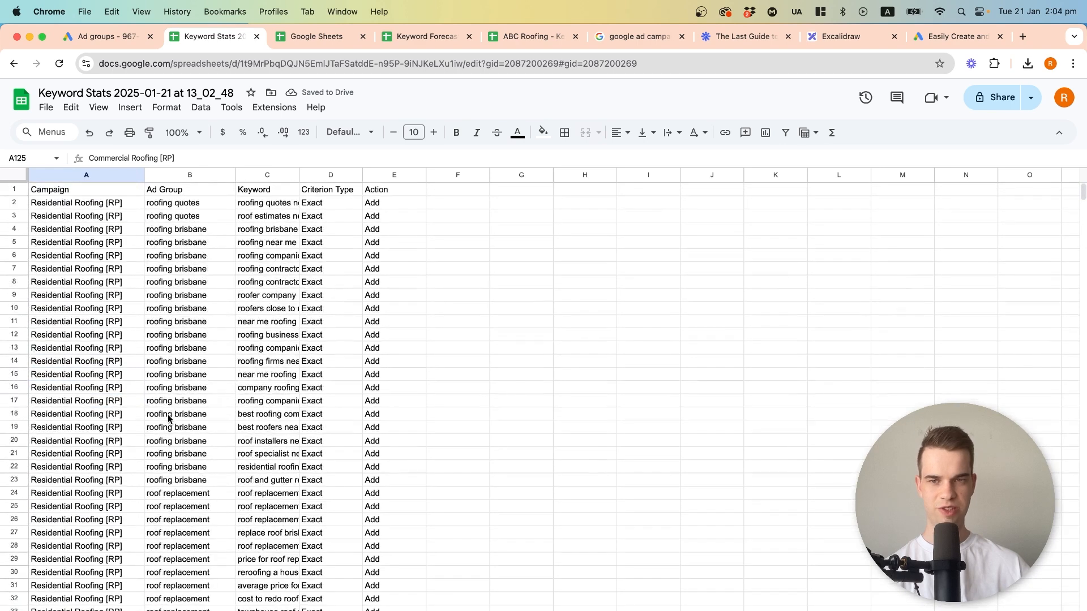
pyautogui.click(296, 242)
pyautogui.click(46, 108)
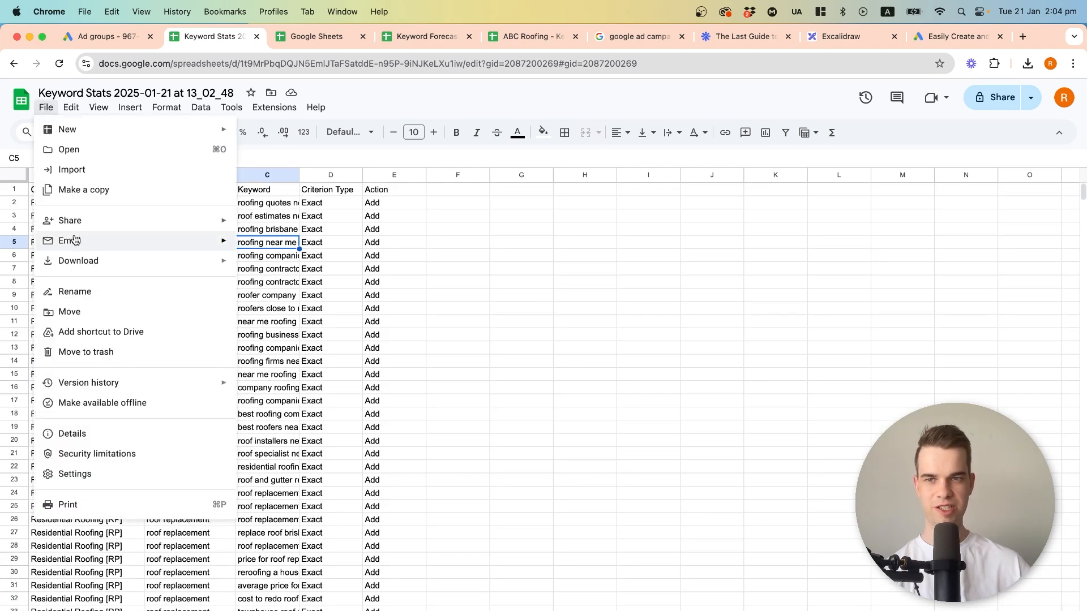
pyautogui.moveTo(84, 262)
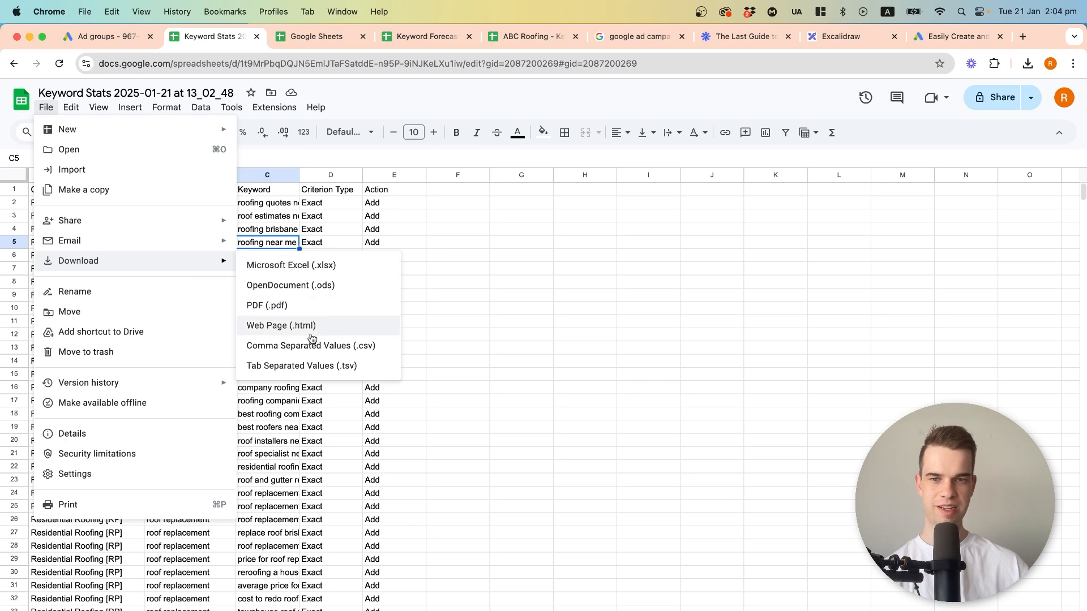
pyautogui.click(310, 346)
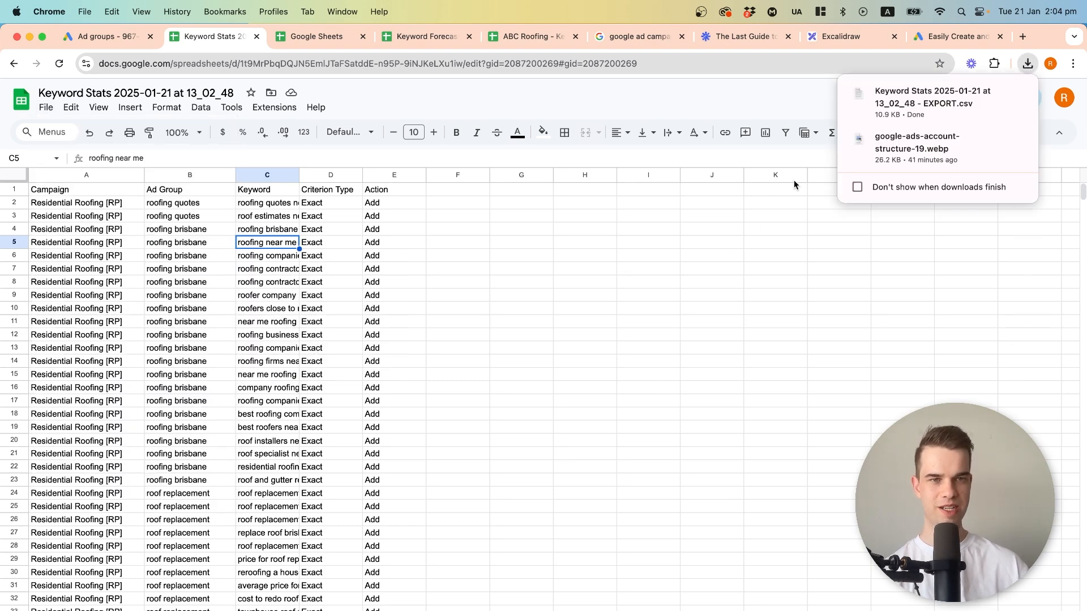
# Switch to Google Ads Editor and import the keyword stats EXPORT.csv file from Downloads into the ABC Roofing account.
pyautogui.moveTo(881, 103)
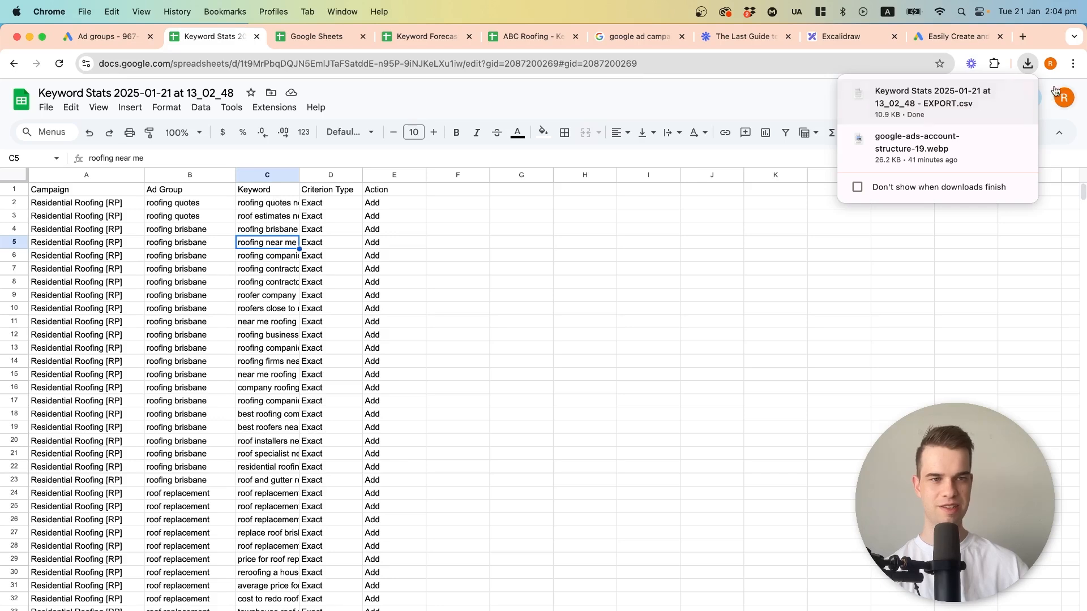
pyautogui.press('super+Tab')
pyautogui.press('super+Tab')
pyautogui.press('super+Tab')
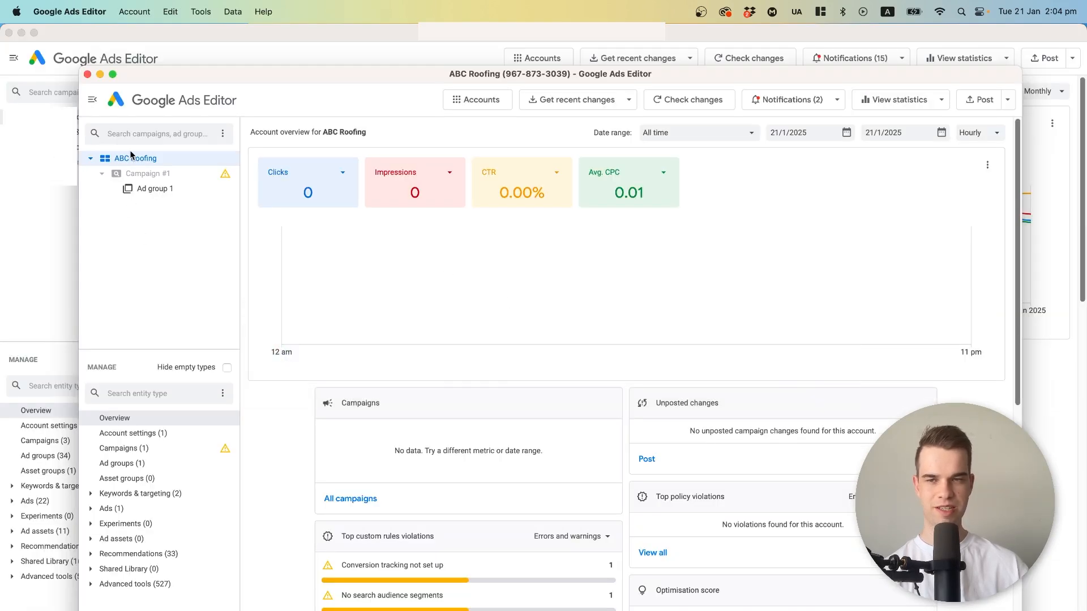
pyautogui.click(129, 12)
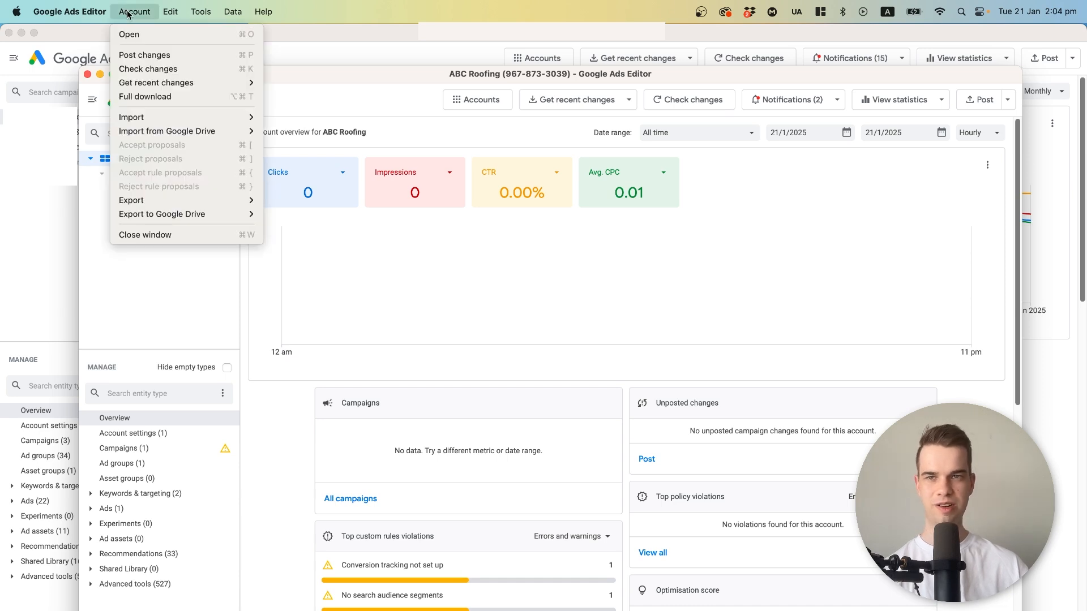
pyautogui.moveTo(152, 116)
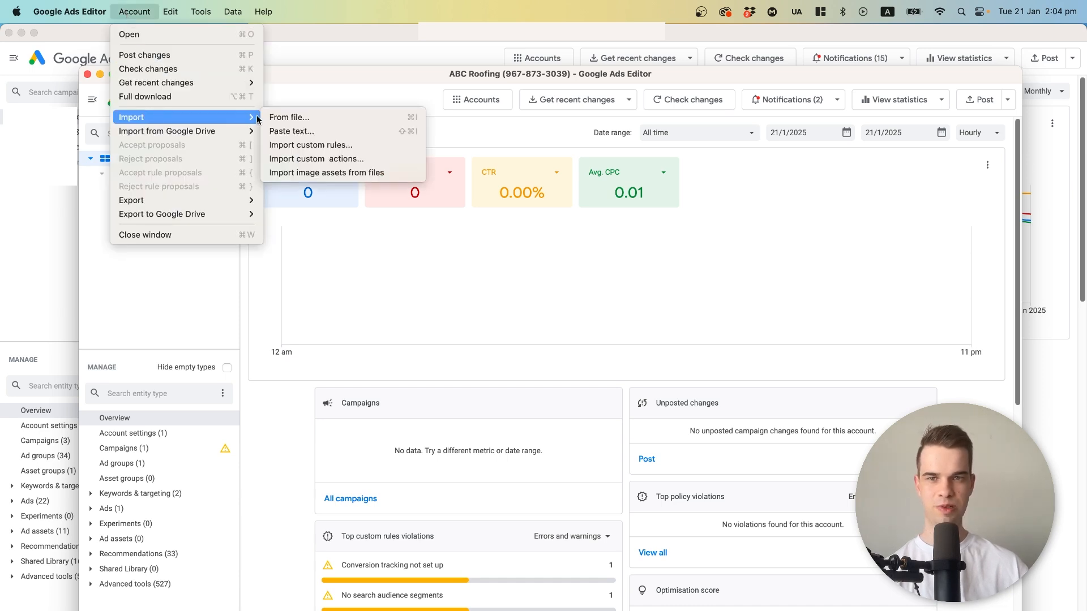
pyautogui.click(347, 117)
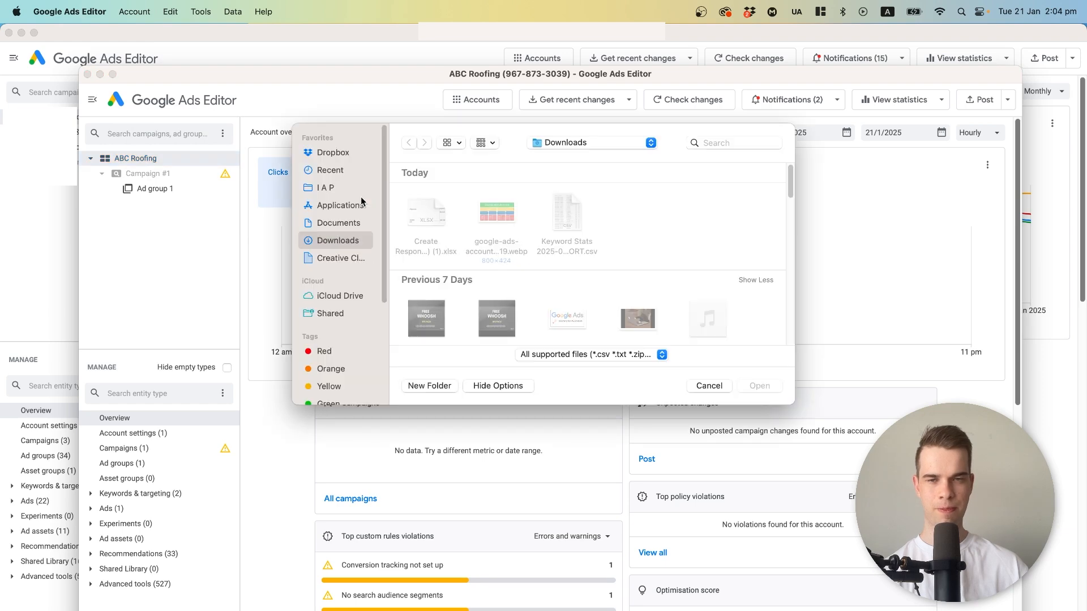
pyautogui.click(576, 224)
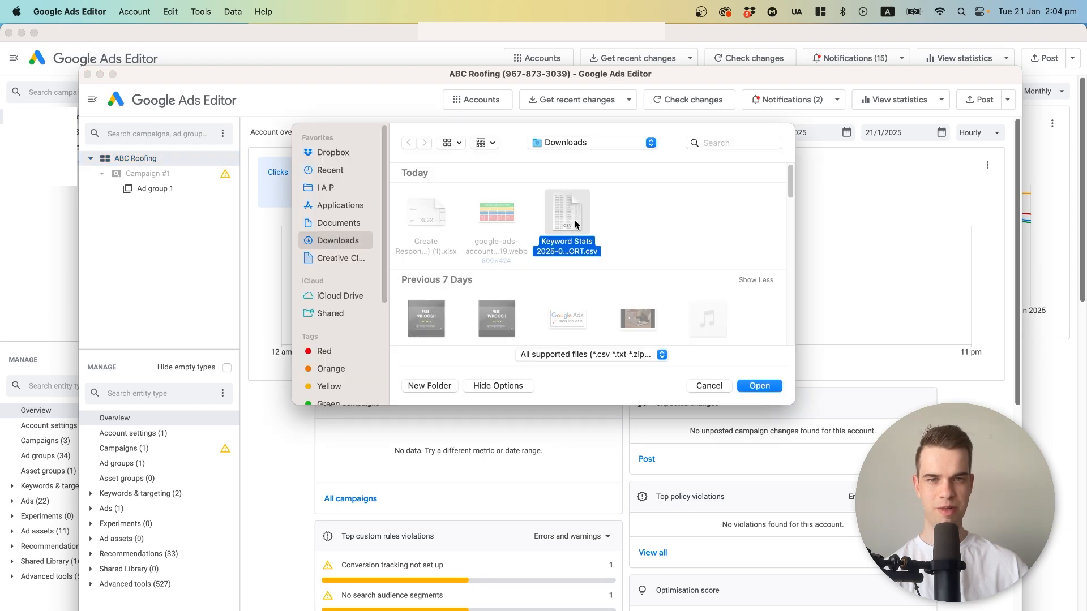
pyautogui.click(759, 388)
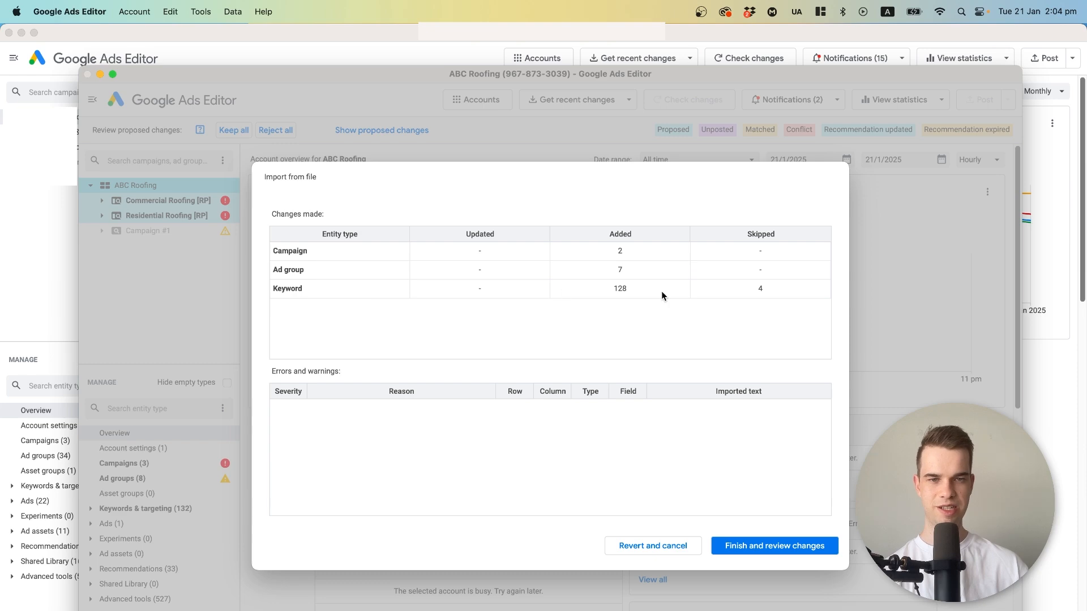
# Finish the file import, keep all proposed changes and select the Commercial Roofing [RP] campaign.
pyautogui.click(738, 546)
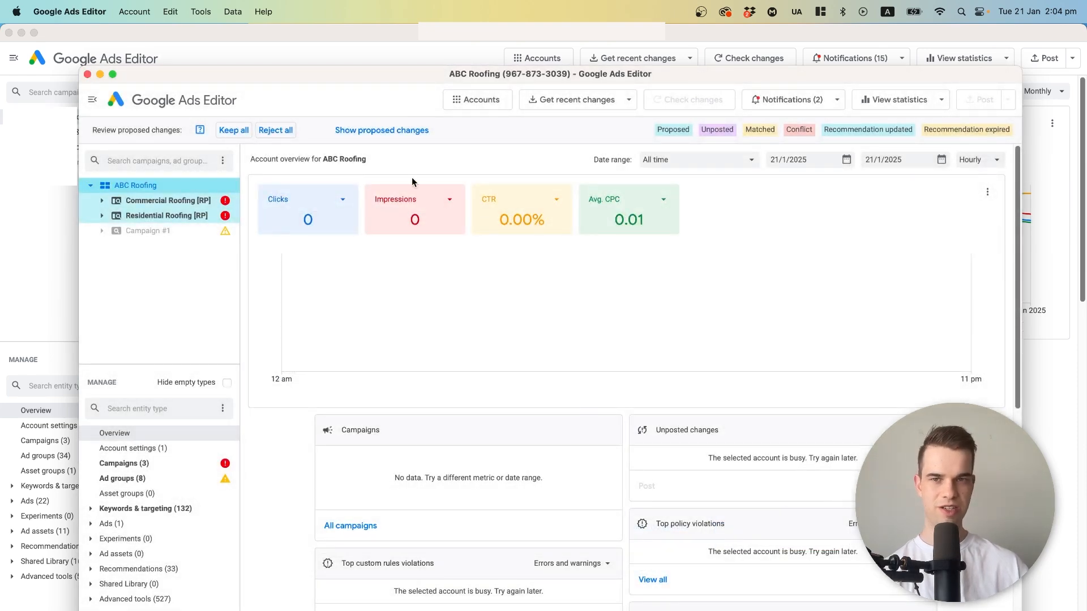
pyautogui.click(233, 131)
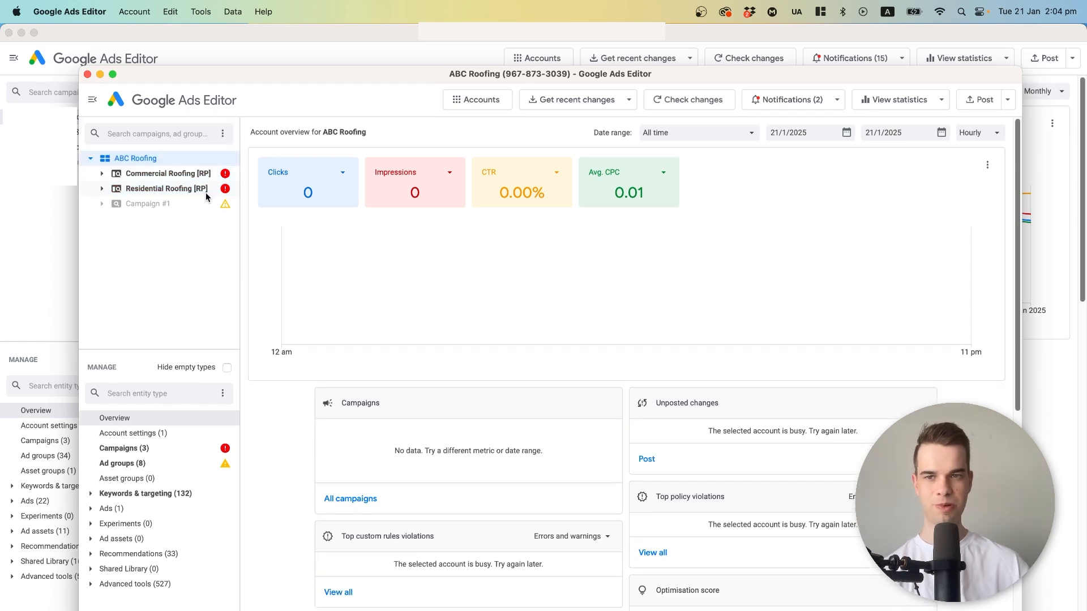
pyautogui.click(168, 174)
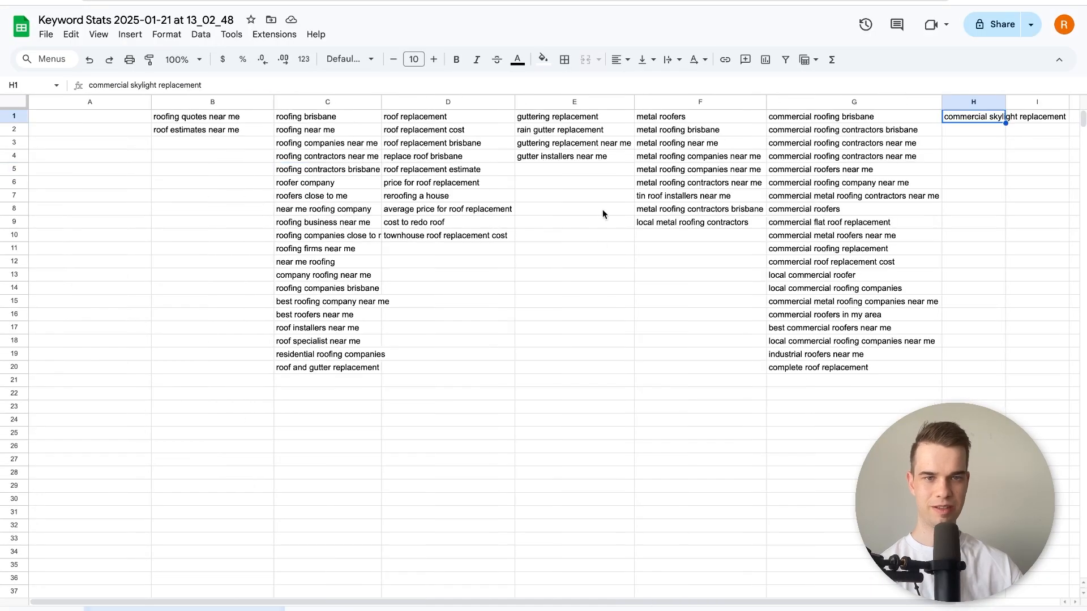
pyautogui.click(677, 159)
pyautogui.click(676, 132)
pyautogui.click(674, 119)
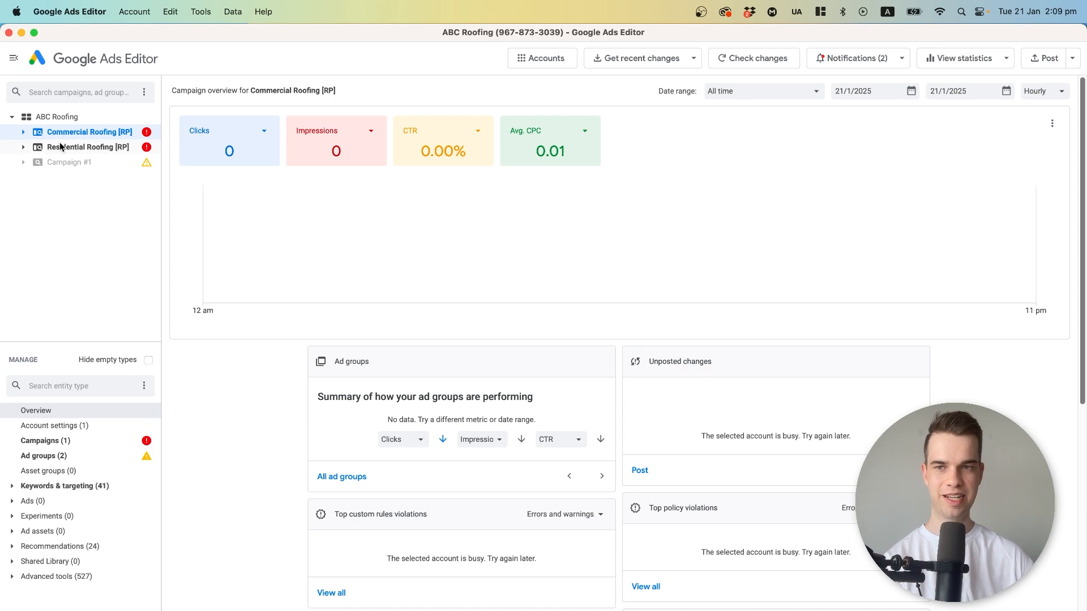
# Examine the imported Commercial Roofing [RP] and Residential Roofing [RP] campaigns, their settings and their ad groups.
pyautogui.click(25, 133)
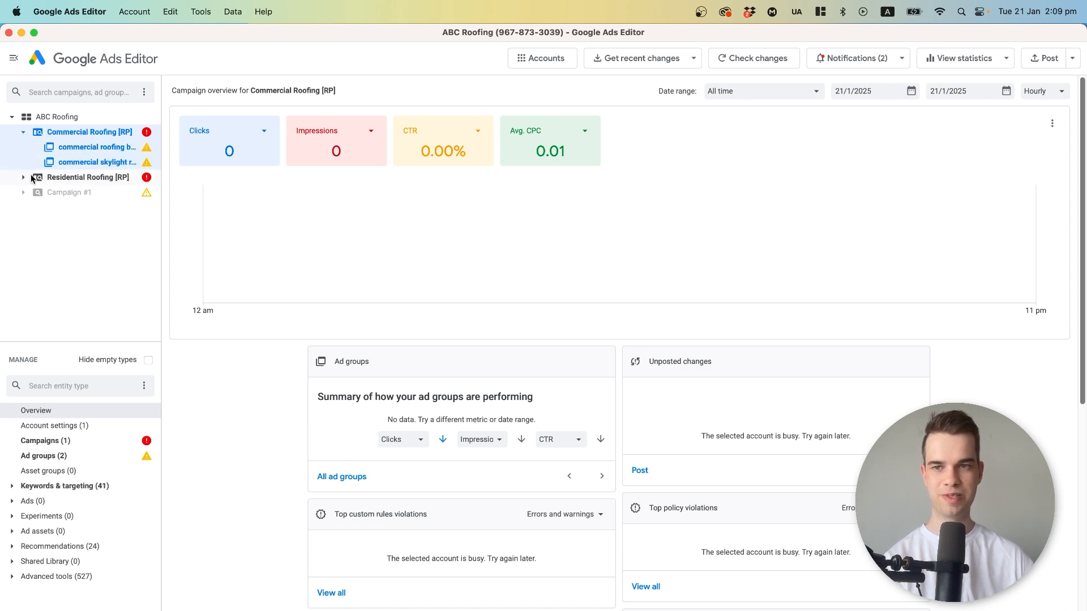
pyautogui.doubleClick(70, 160)
pyautogui.click(60, 149)
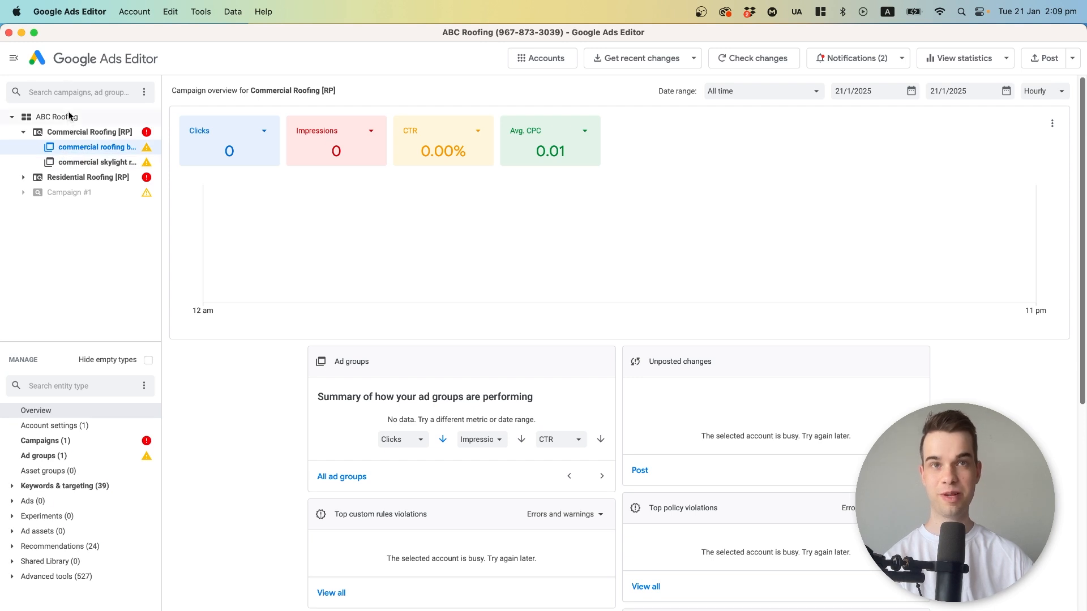
pyautogui.click(23, 178)
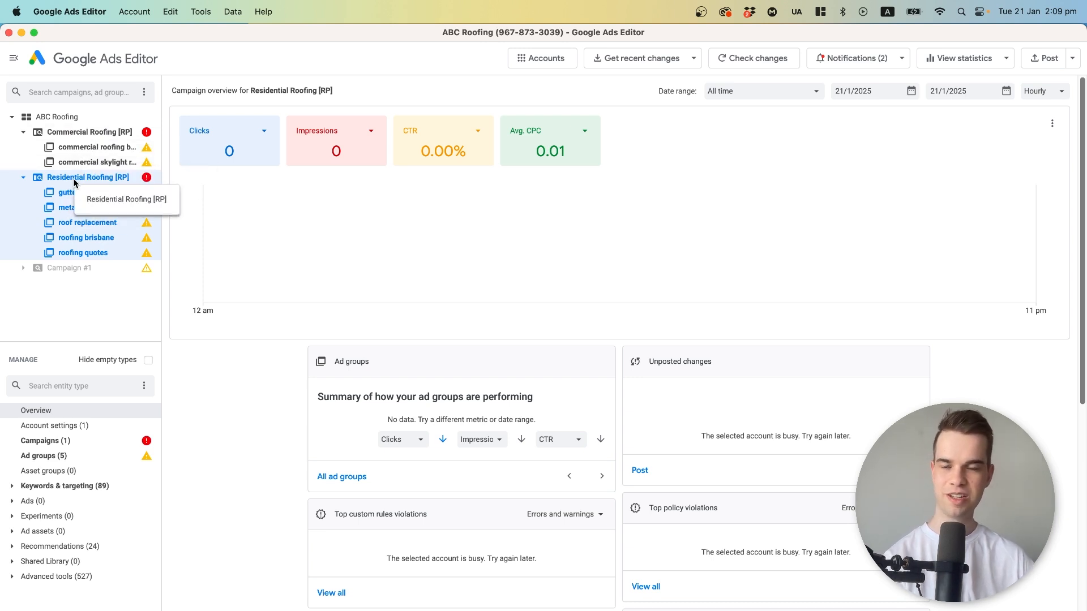
pyautogui.click(86, 445)
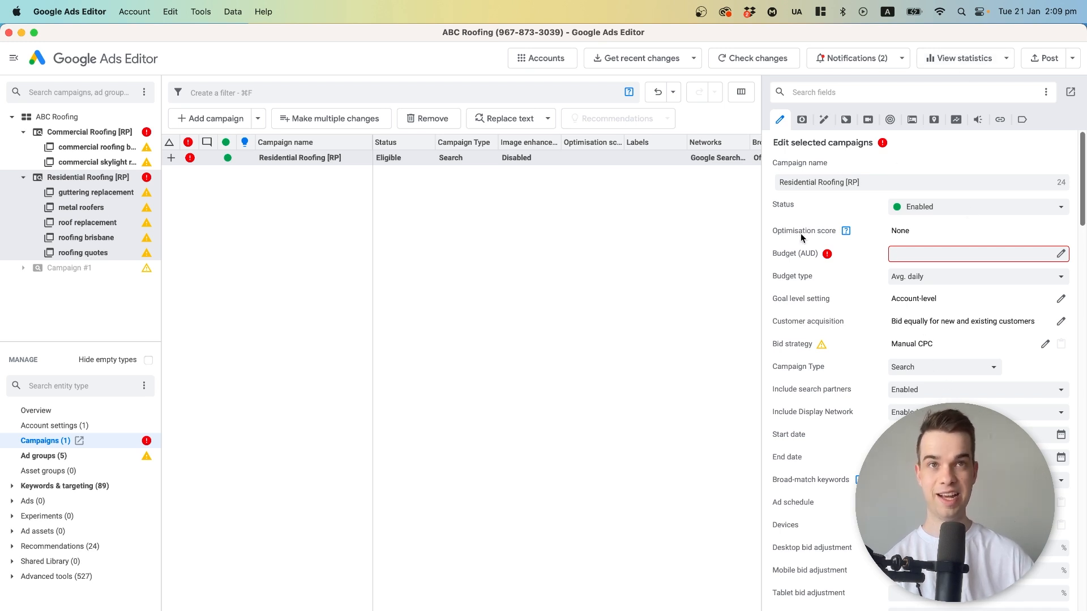
pyautogui.click(57, 117)
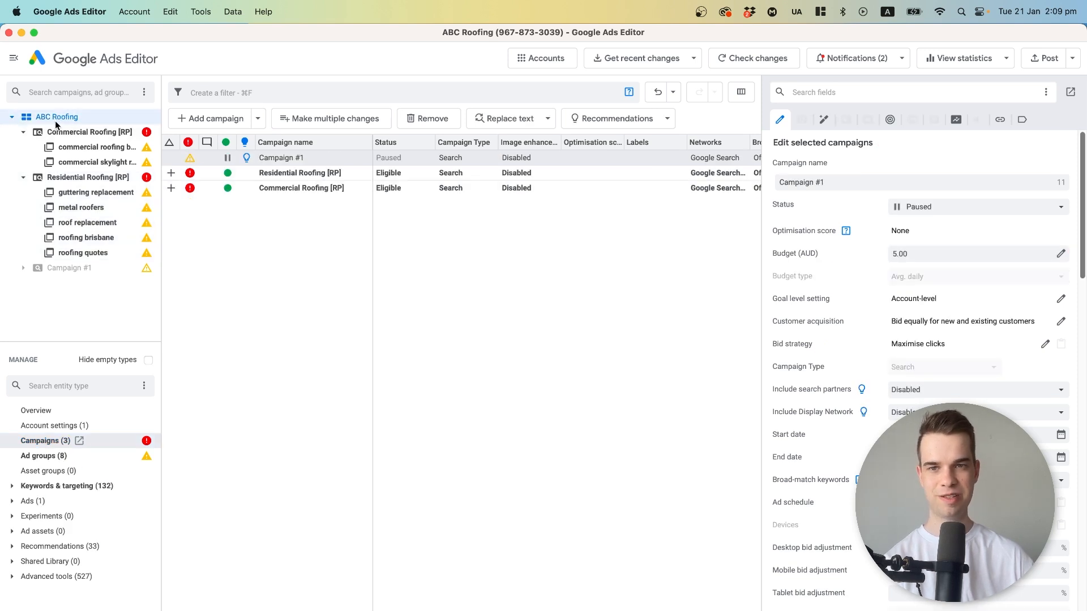
pyautogui.click(283, 175)
pyautogui.click(285, 188)
pyautogui.click(282, 173)
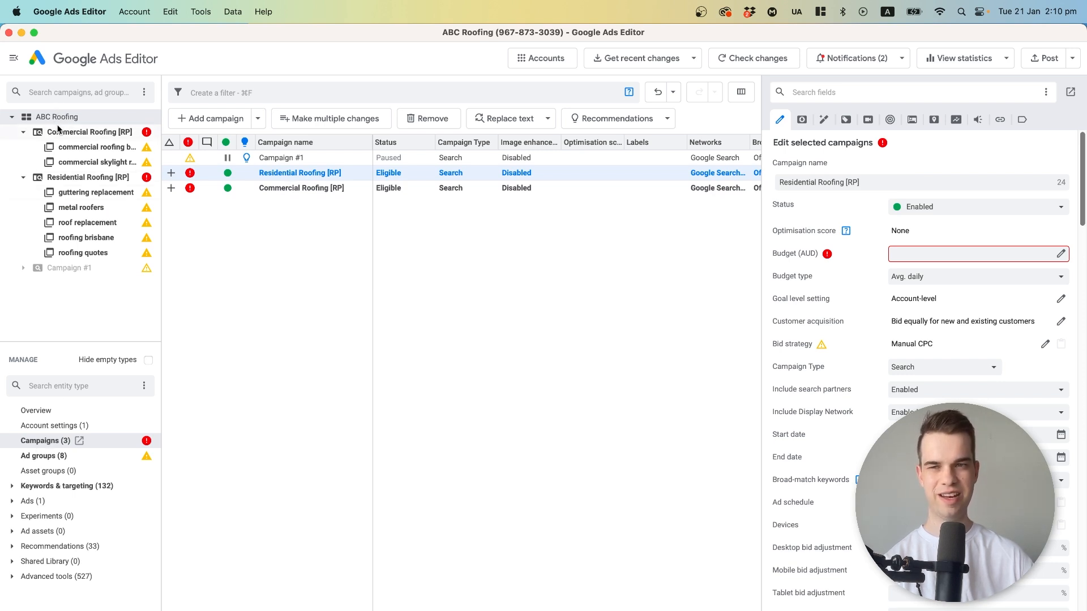
pyautogui.click(47, 461)
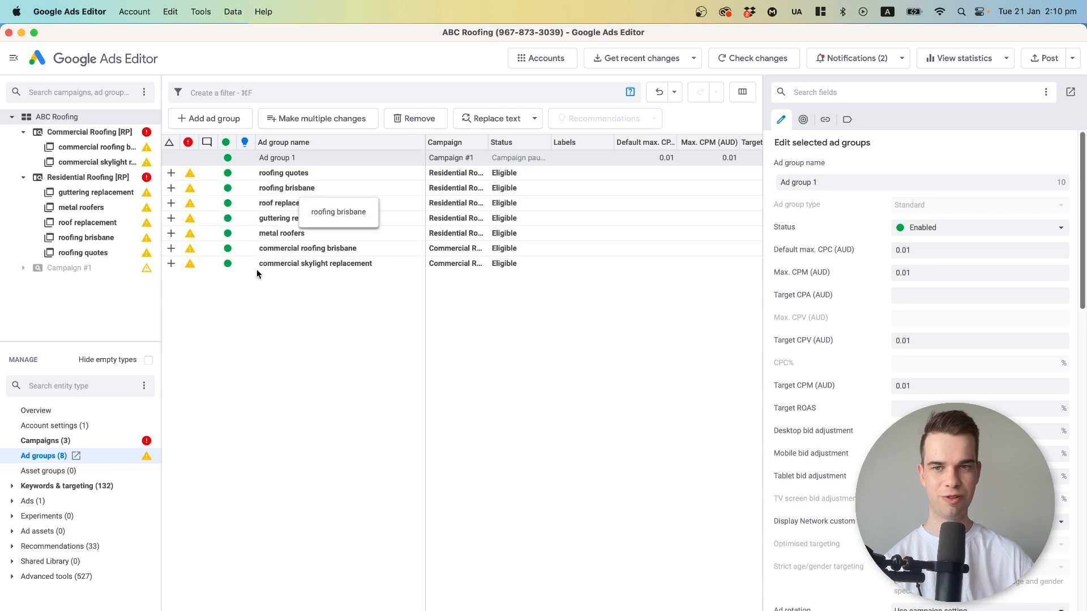
# Set the average daily budget of the Residential Roofing [RP] campaign to 40 AUD.
pyautogui.click(97, 179)
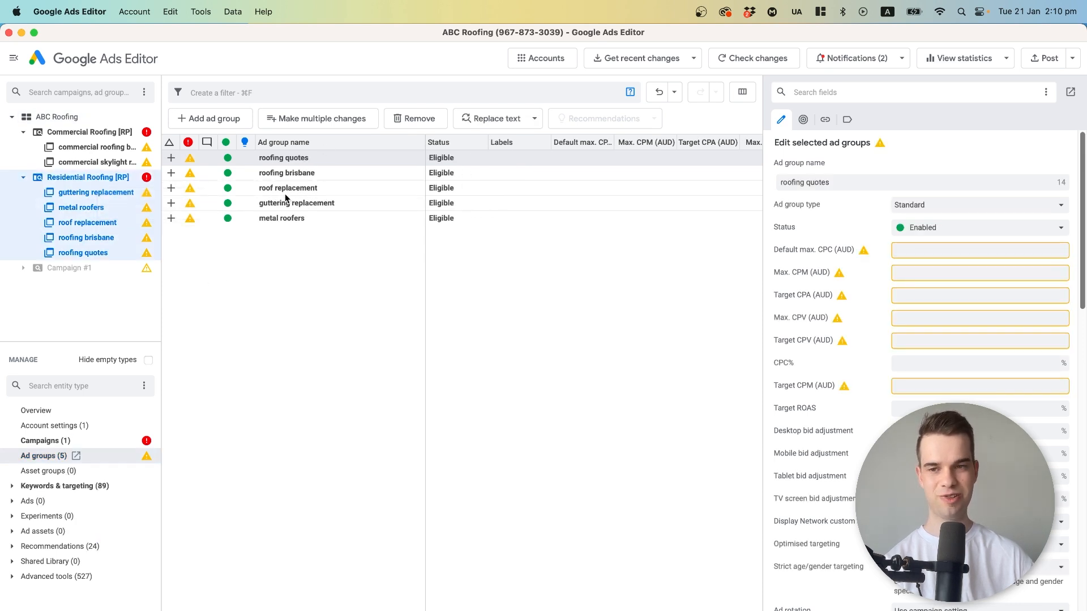
pyautogui.click(41, 443)
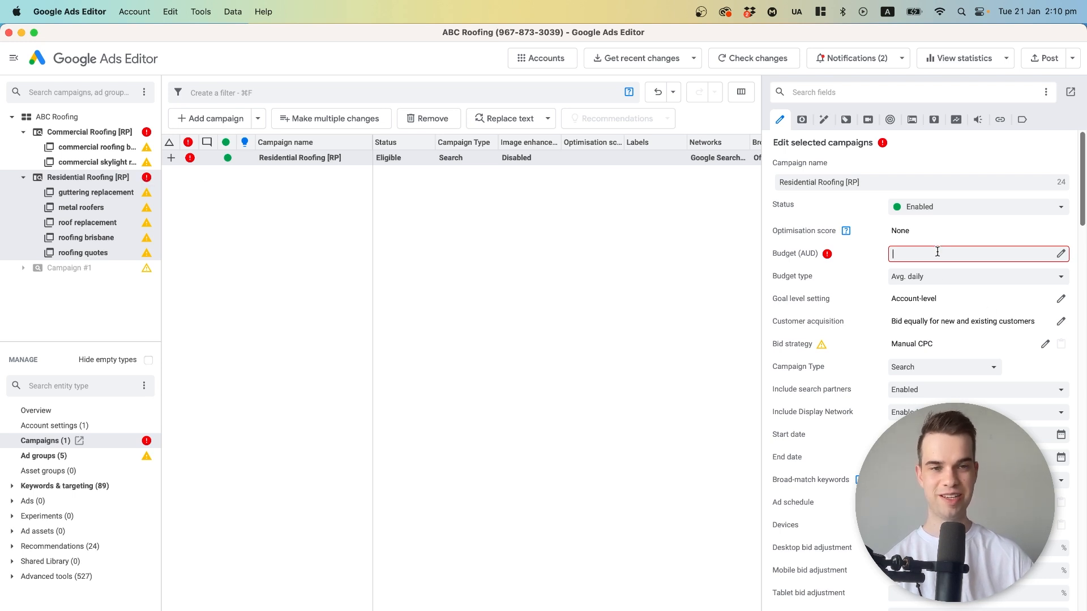
pyautogui.write('40')
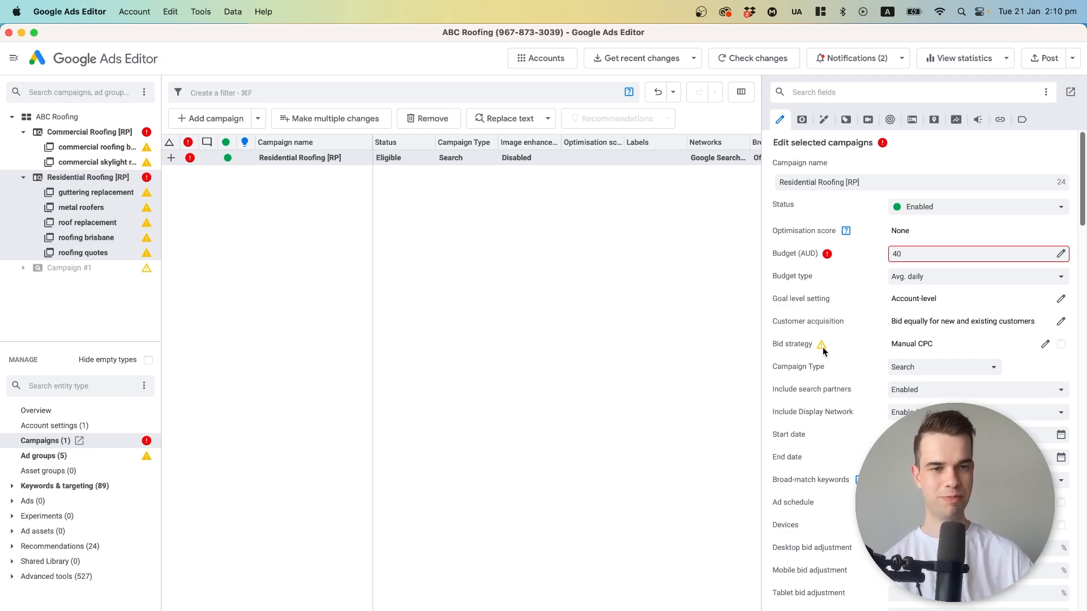
# Change the Residential Roofing [RP] bid strategy to Maximise clicks with Enhanced CPC set to Enabled.
pyautogui.click(1044, 344)
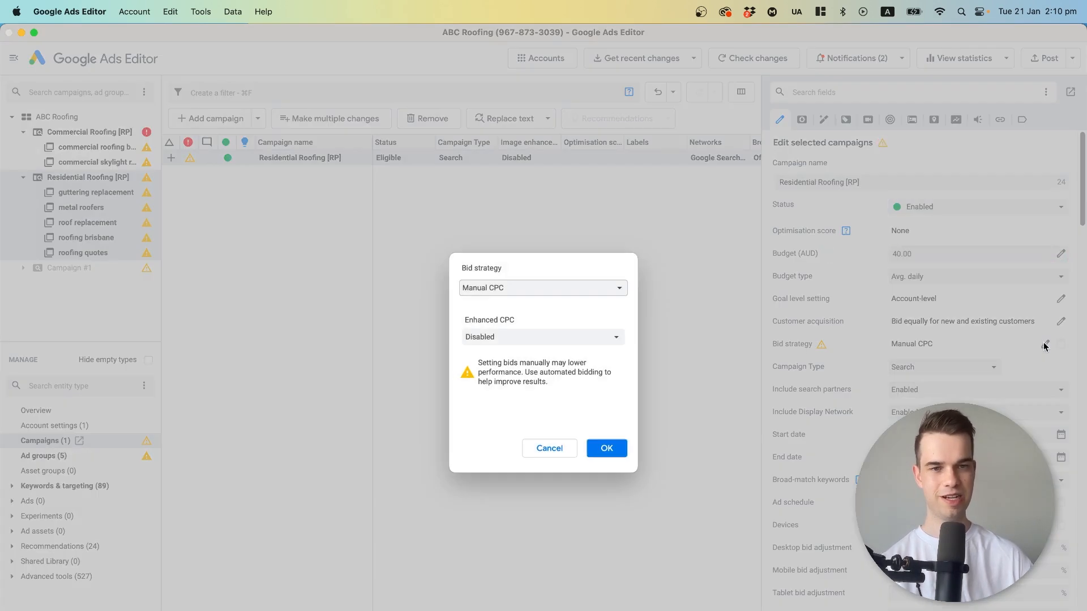
pyautogui.click(567, 282)
pyautogui.click(553, 378)
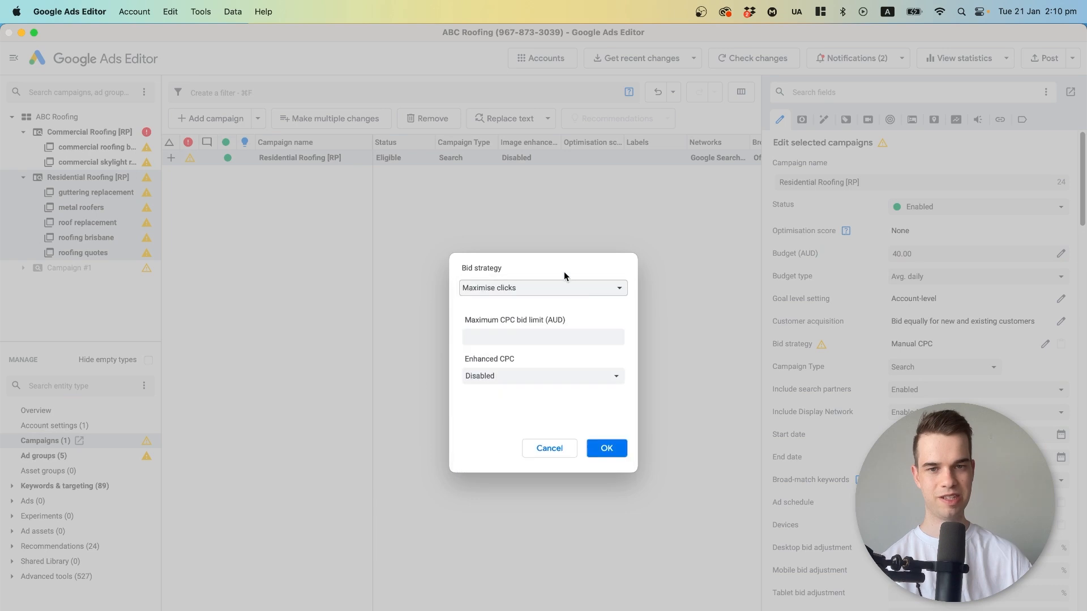
pyautogui.click(565, 372)
pyautogui.click(565, 374)
pyautogui.click(512, 376)
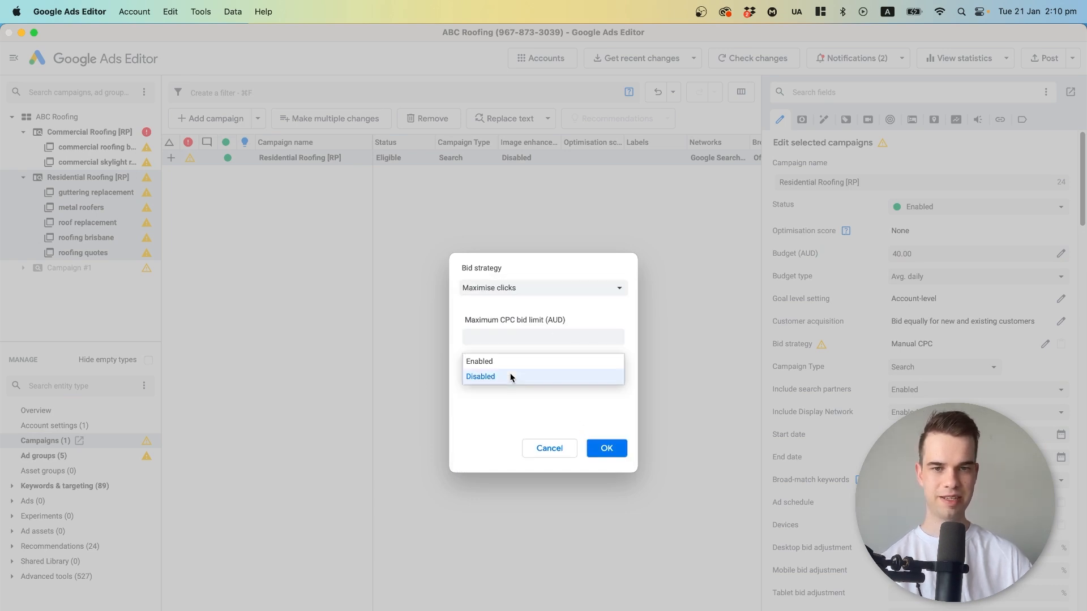
pyautogui.click(504, 361)
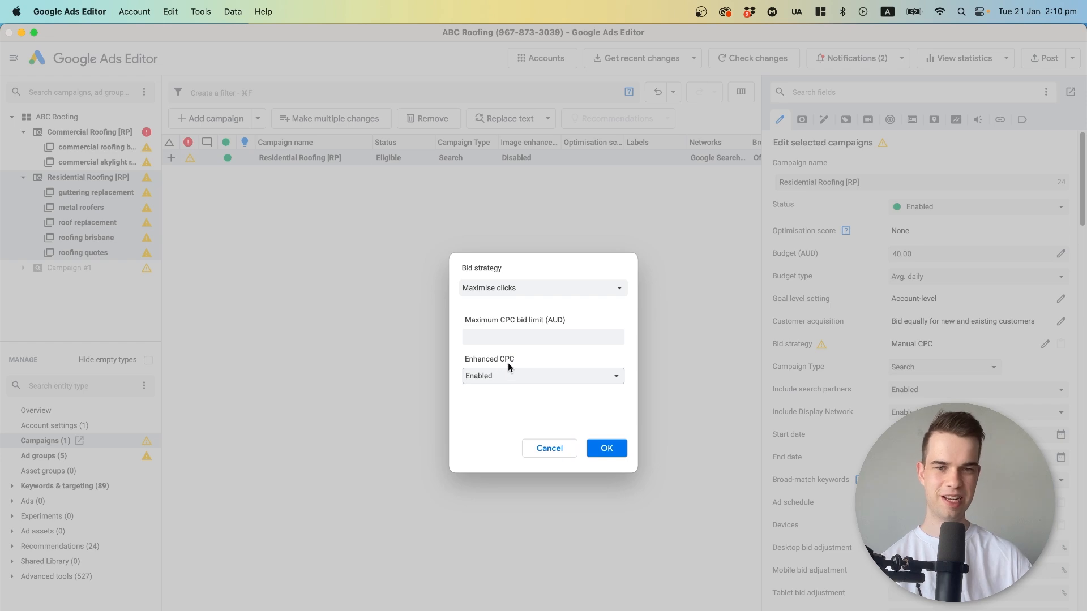
pyautogui.click(600, 450)
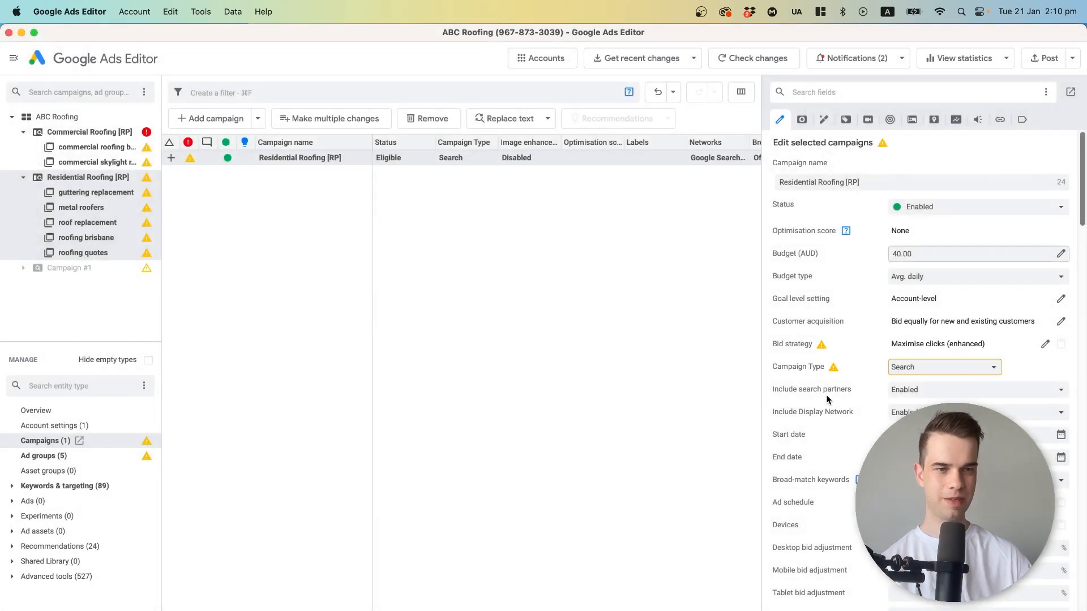
# Disable search partners and the Display Network for the Residential Roofing [RP] campaign.
pyautogui.click(922, 392)
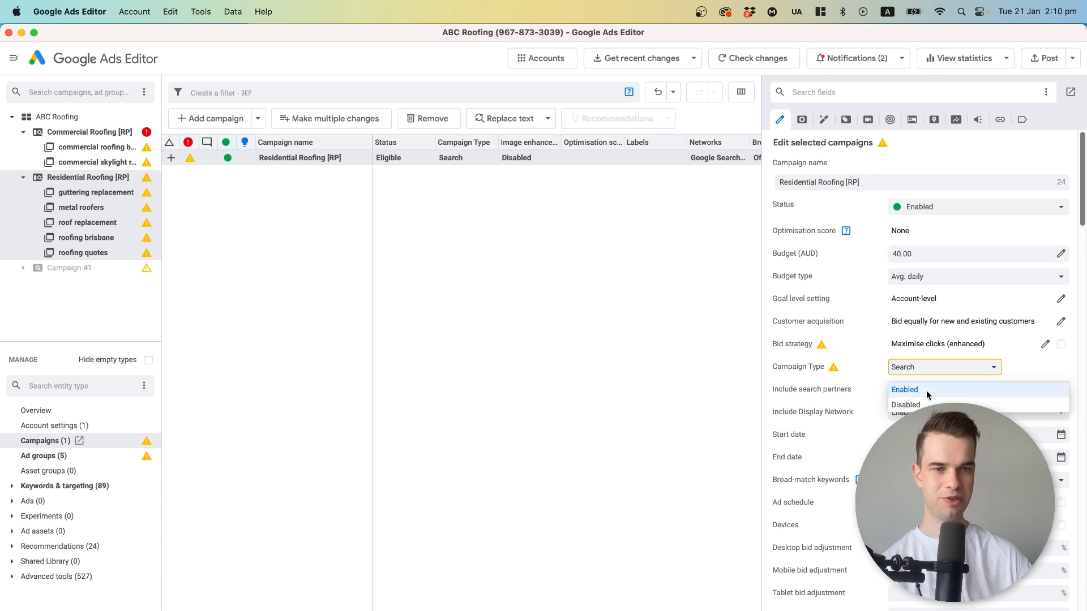
pyautogui.click(921, 403)
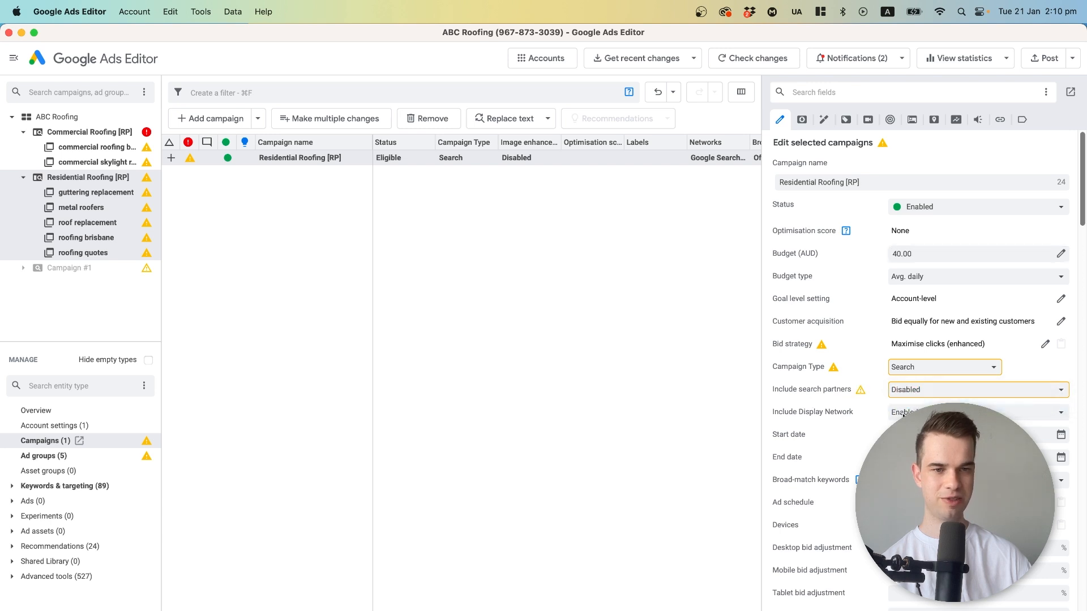
pyautogui.click(922, 415)
pyautogui.click(921, 426)
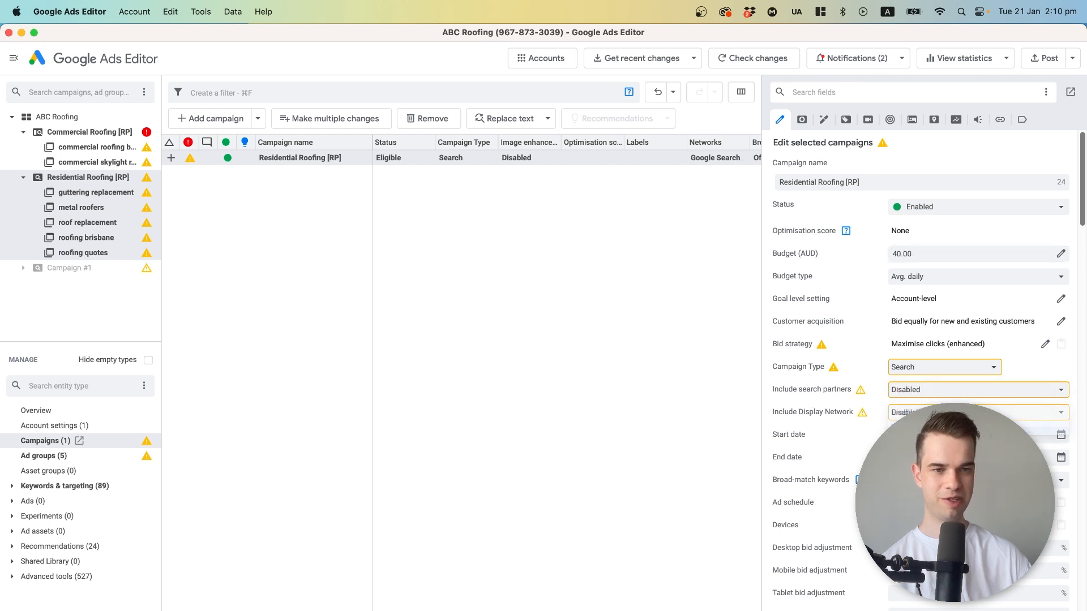
pyautogui.click(907, 367)
pyautogui.click(907, 369)
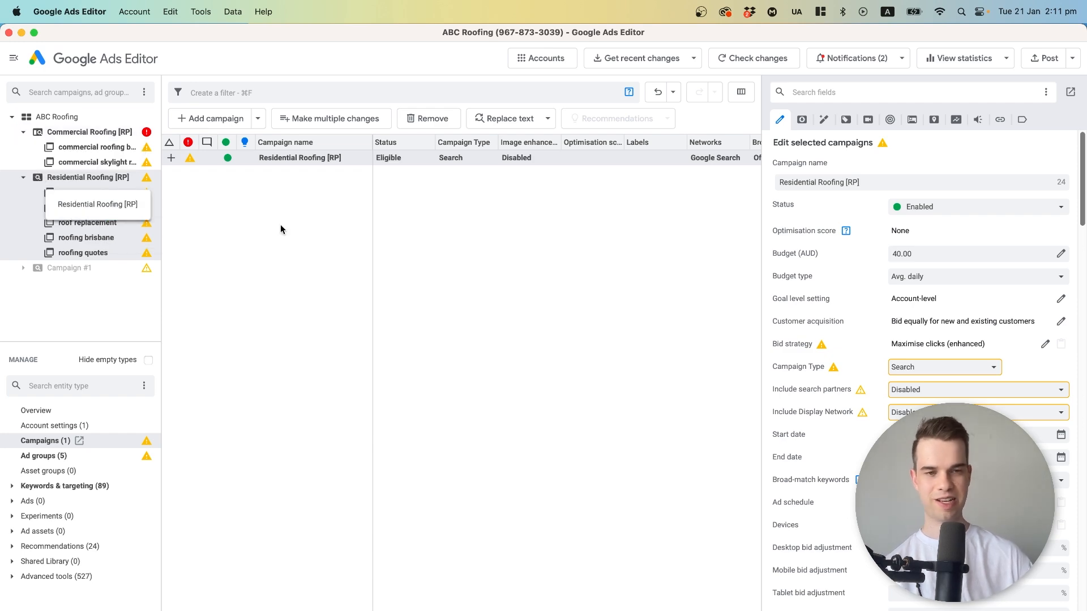
pyautogui.scroll(-3, 853, 286)
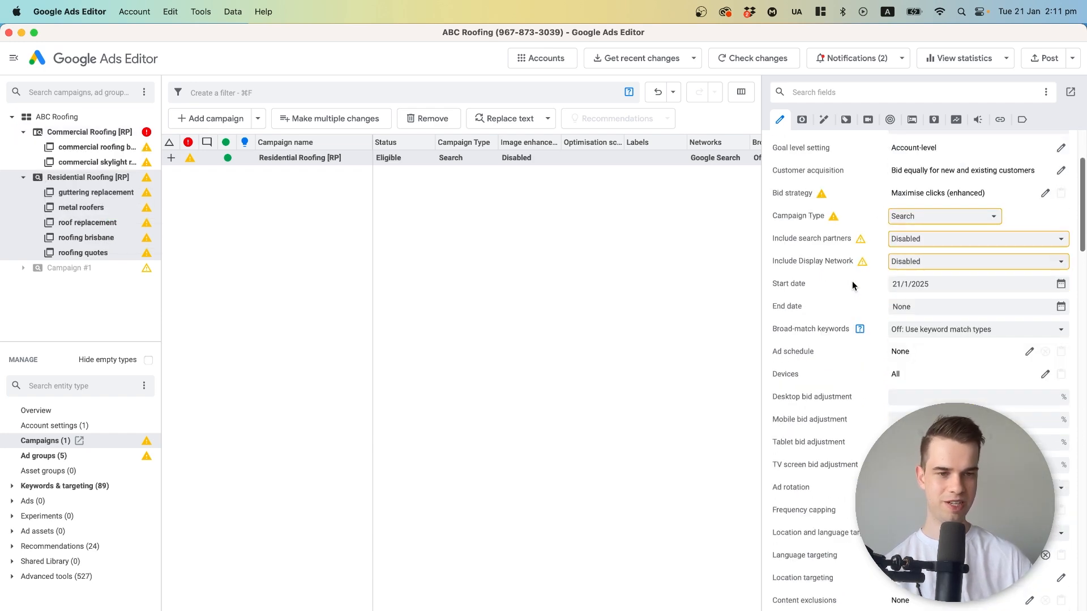
pyautogui.scroll(-2, 828, 384)
pyautogui.scroll(5, 828, 384)
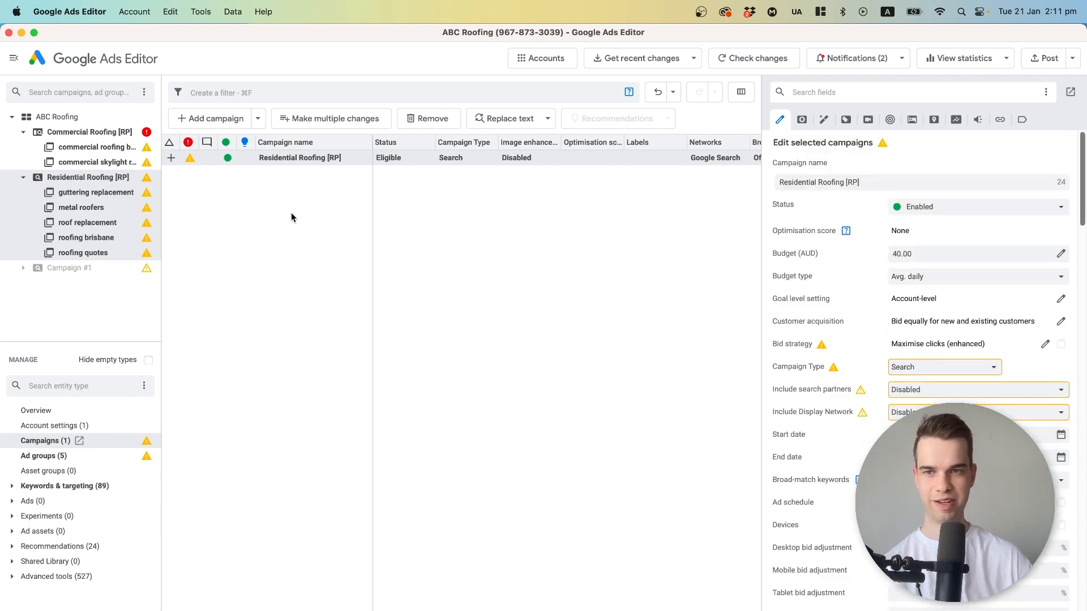
# Set the average daily budget of the Commercial Roofing [RP] campaign to 40 AUD.
pyautogui.click(97, 132)
pyautogui.click(971, 255)
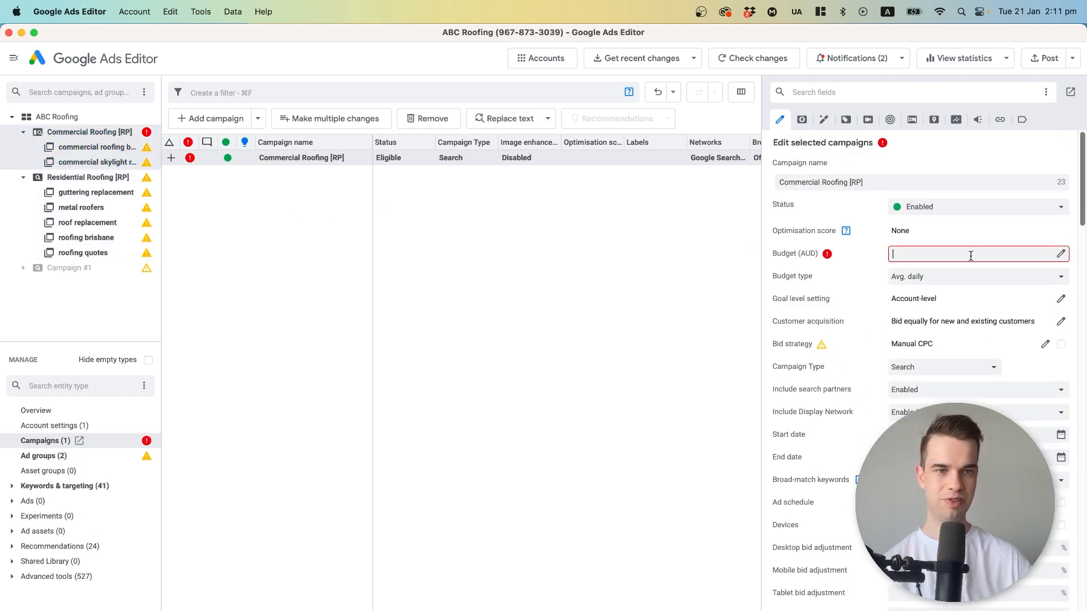
pyautogui.write('40')
pyautogui.press('Tab')
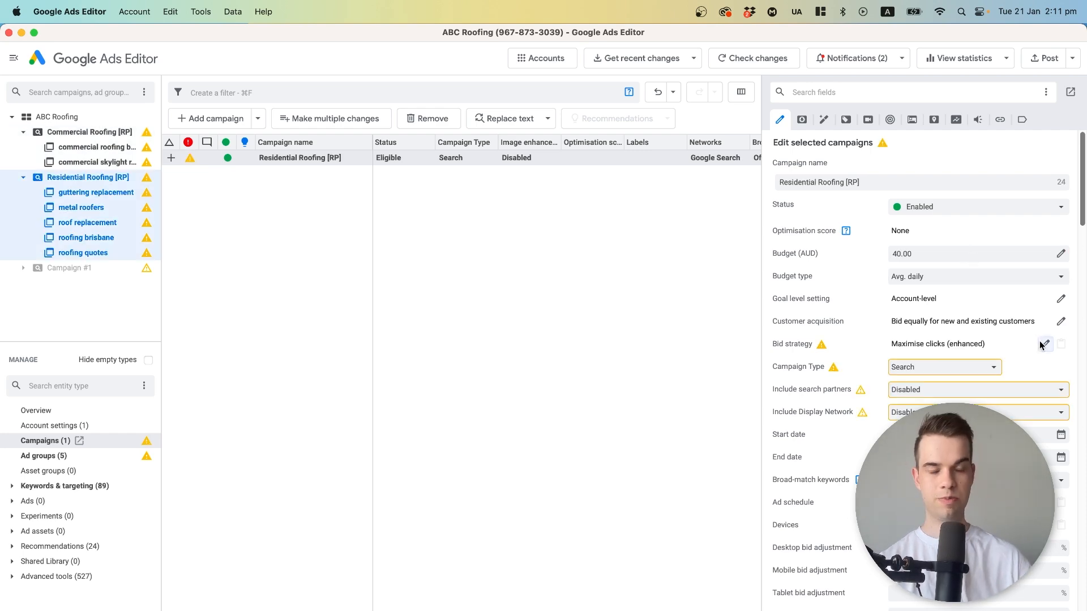
# Open the bid strategy settings of the Commercial Roofing [RP] campaign for editing.
pyautogui.click(1043, 344)
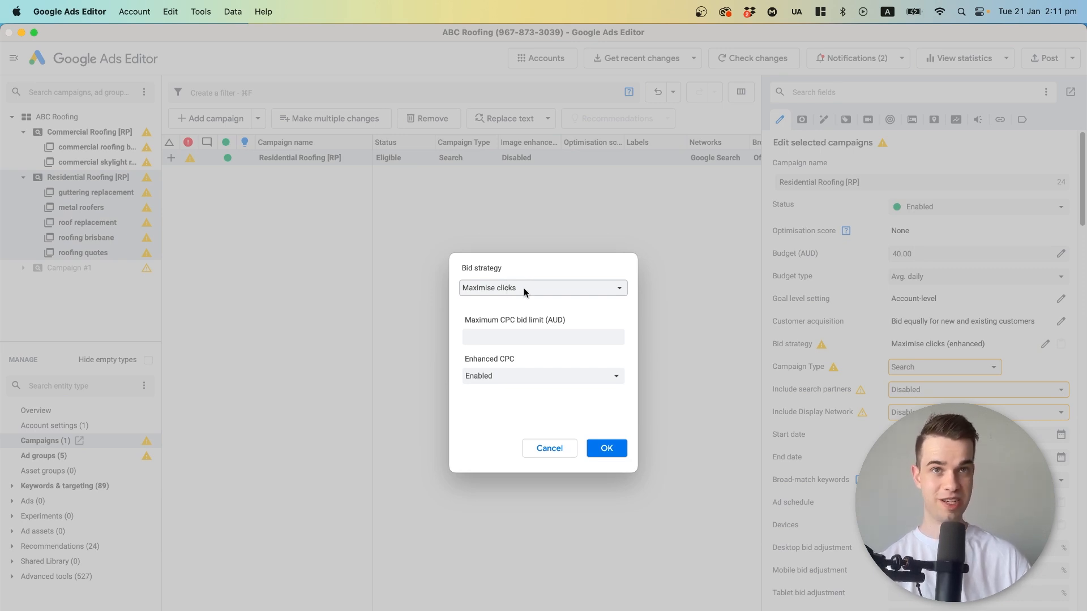
pyautogui.click(524, 288)
pyautogui.click(487, 427)
pyautogui.click(571, 444)
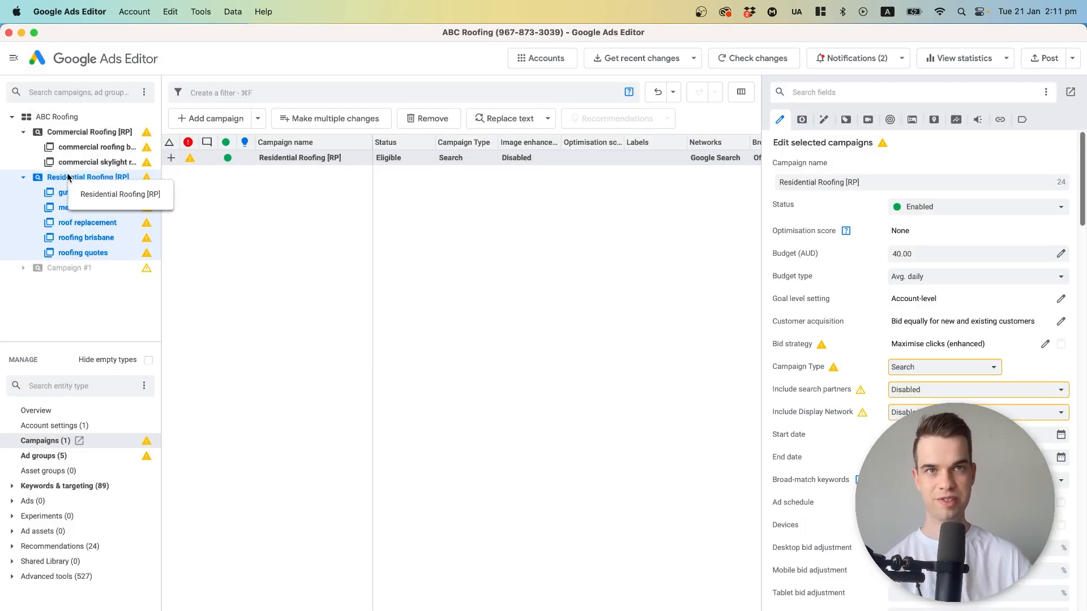
# Review the ad groups of the Residential Roofing [RP] campaign and the keywords with their match types.
pyautogui.click(44, 457)
pyautogui.click(271, 160)
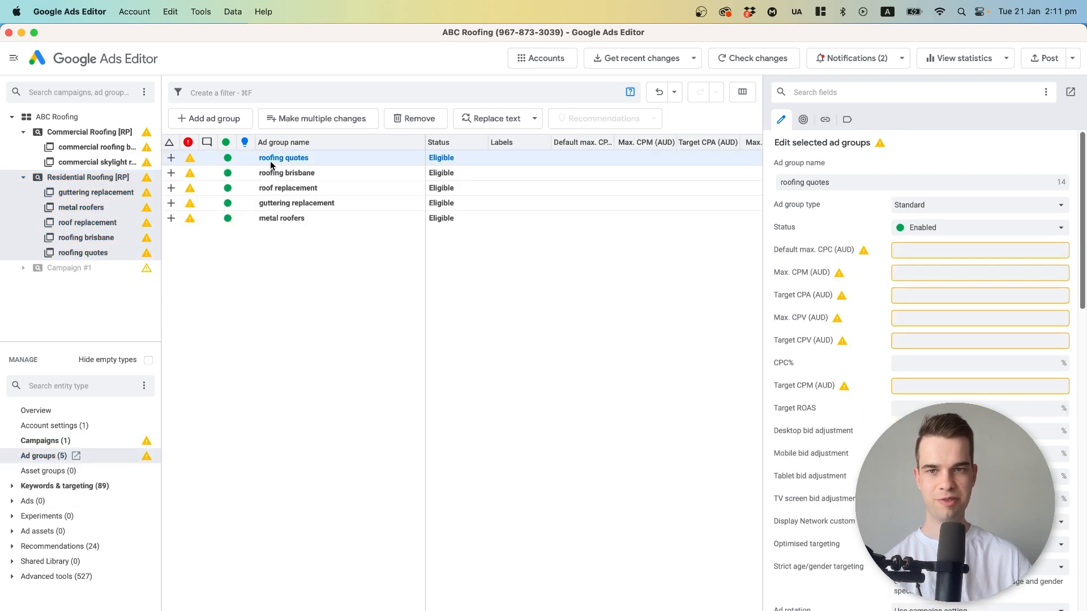
pyautogui.click(73, 488)
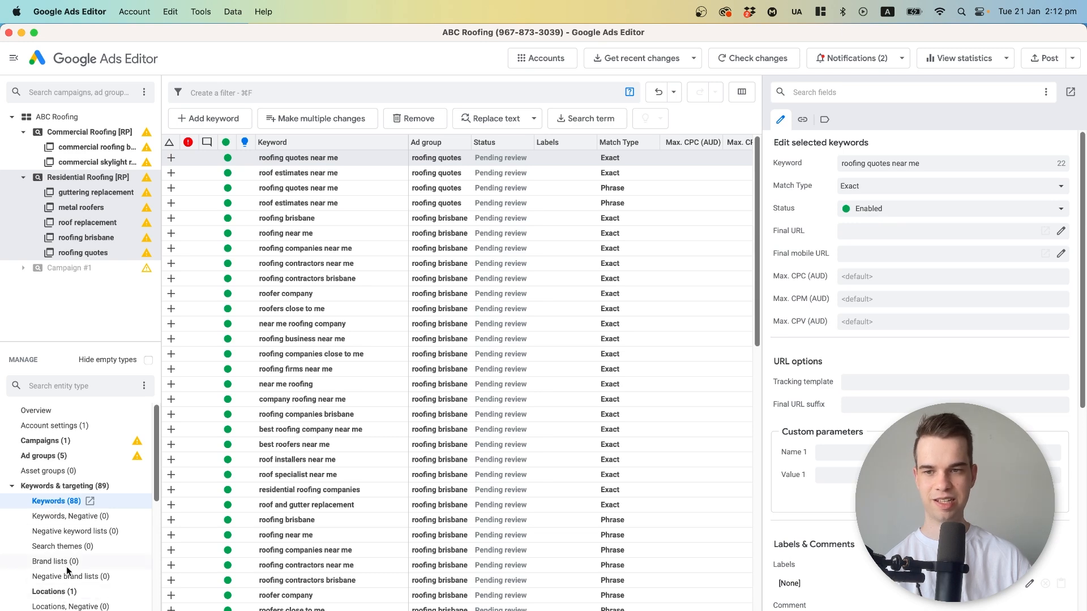
pyautogui.scroll(-15, 297, 164)
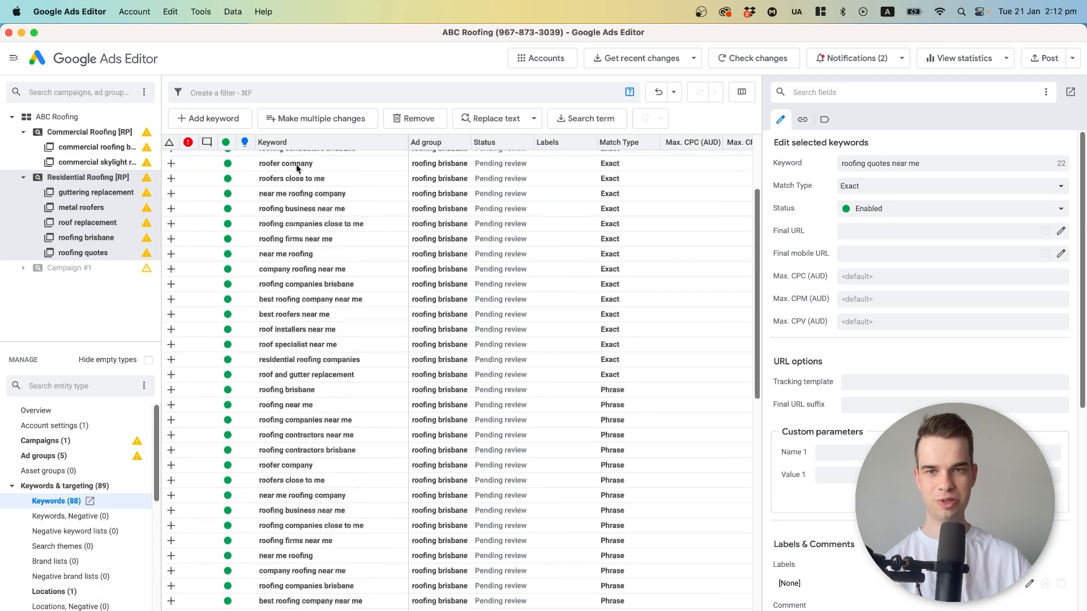
pyautogui.scroll(10, 324, 385)
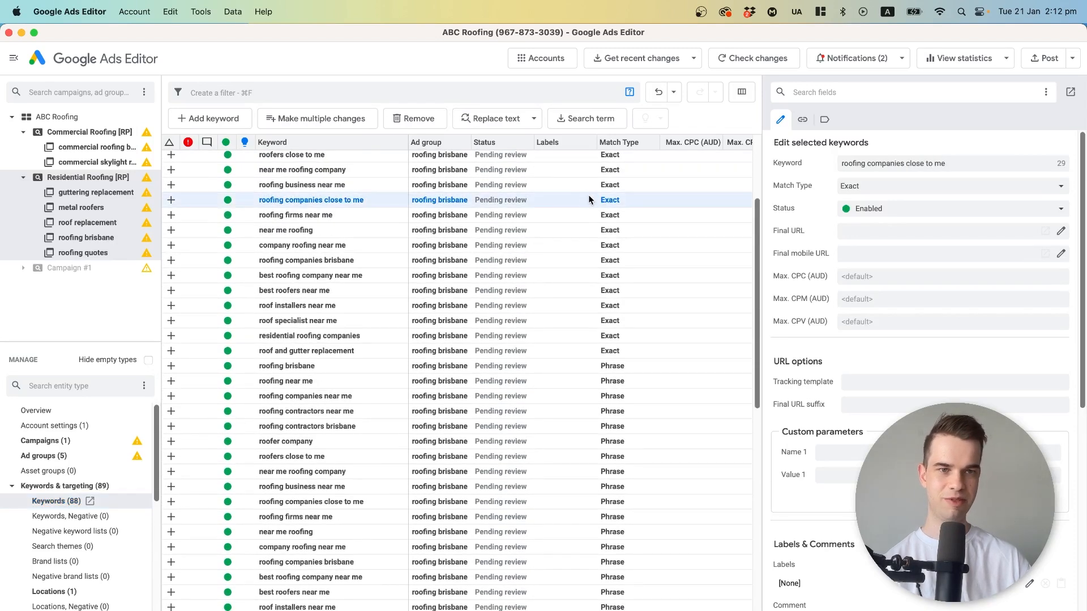
pyautogui.click(607, 185)
pyautogui.scroll(3, 607, 185)
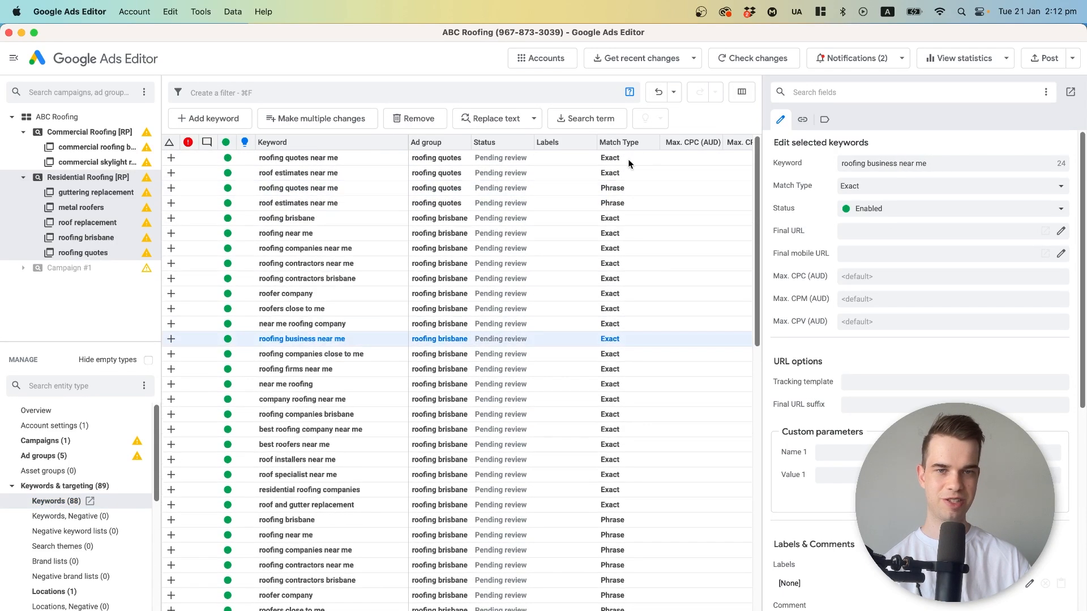
# Sort the keywords by match type and examine the phrase and exact keywords, including those of the roof replacement ad group.
pyautogui.click(616, 142)
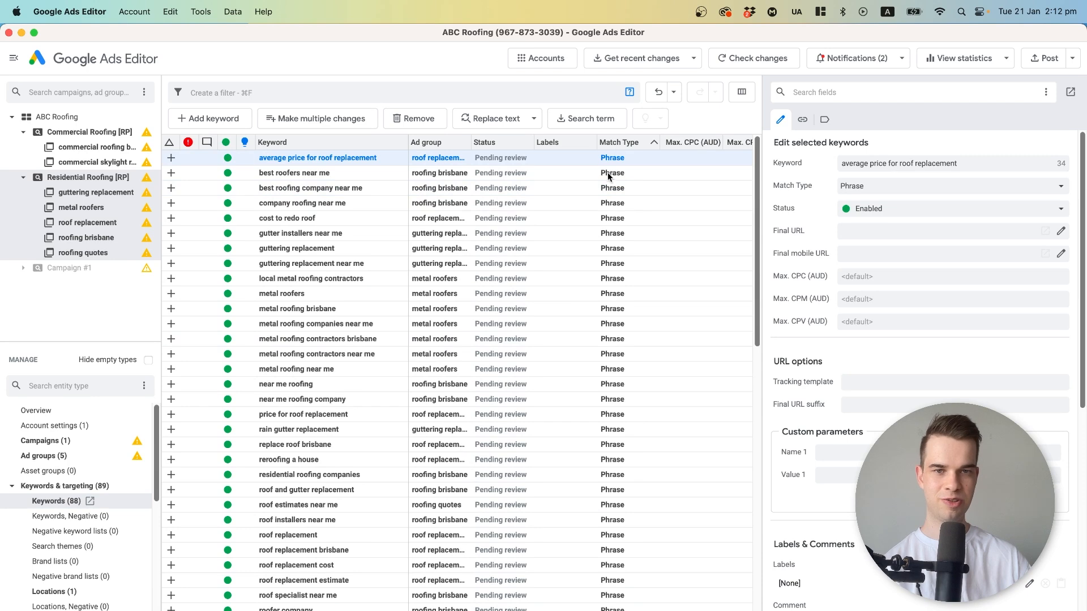
pyautogui.scroll(-10, 604, 183)
pyautogui.scroll(-10, 610, 264)
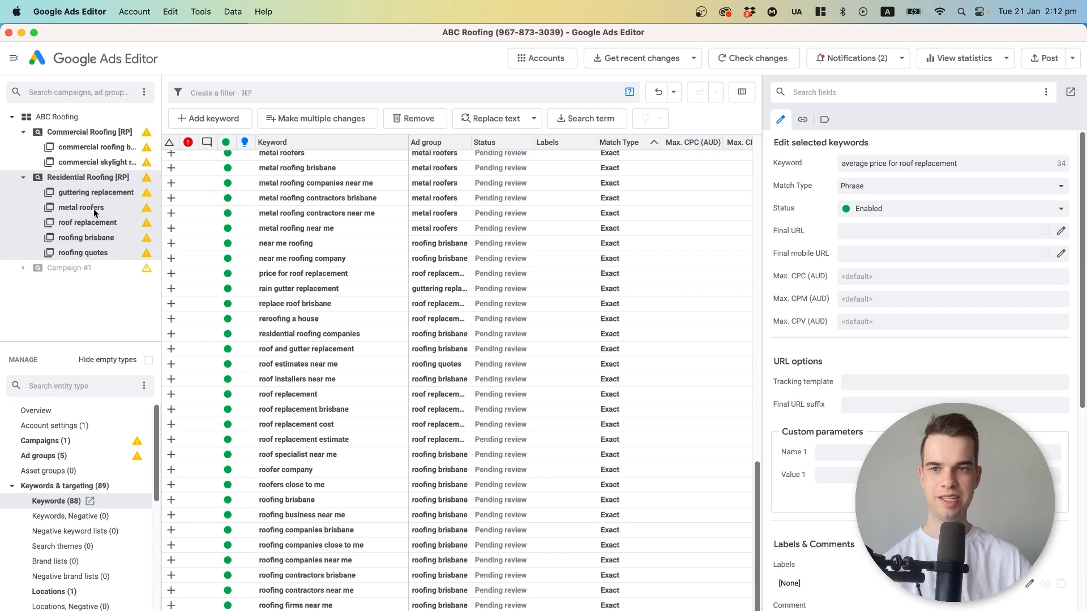
pyautogui.scroll(10, 317, 288)
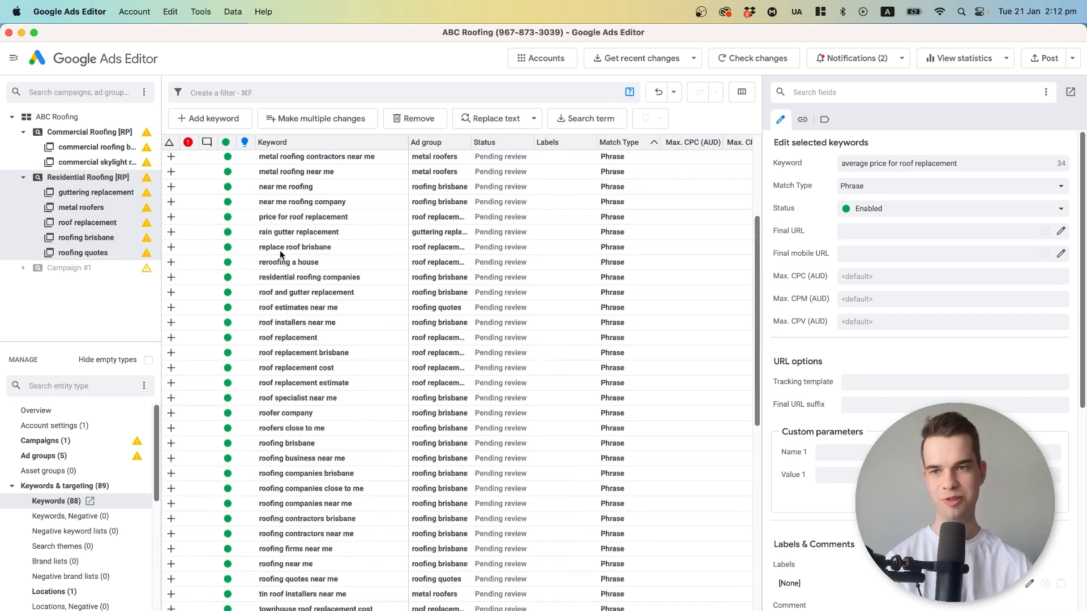
pyautogui.click(86, 222)
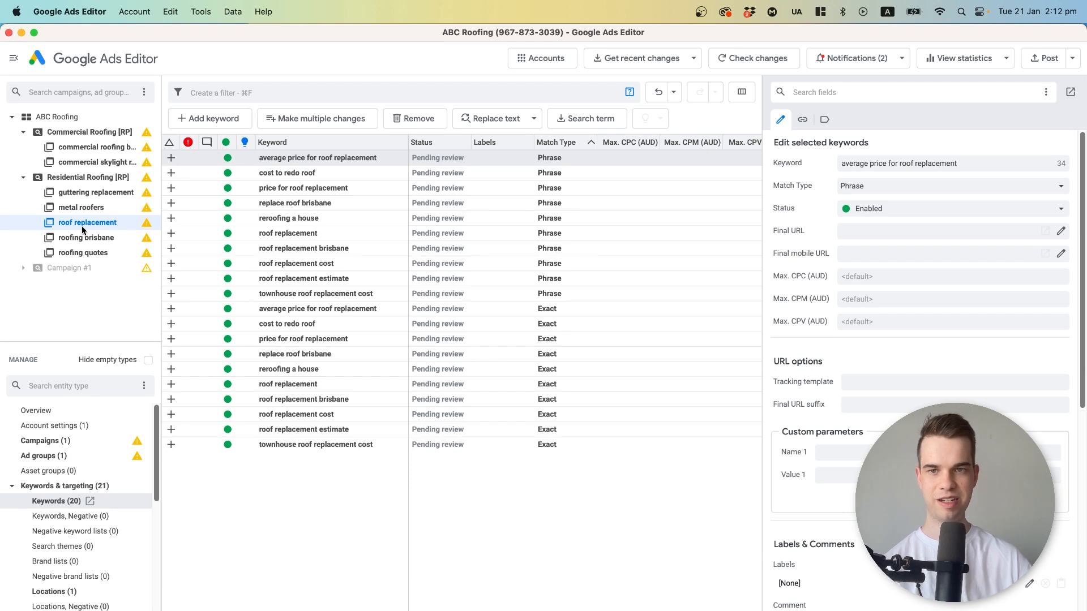
pyautogui.moveTo(287, 164)
pyautogui.mouseDown()
pyautogui.moveTo(300, 226)
pyautogui.moveTo(295, 178)
pyautogui.mouseUp()
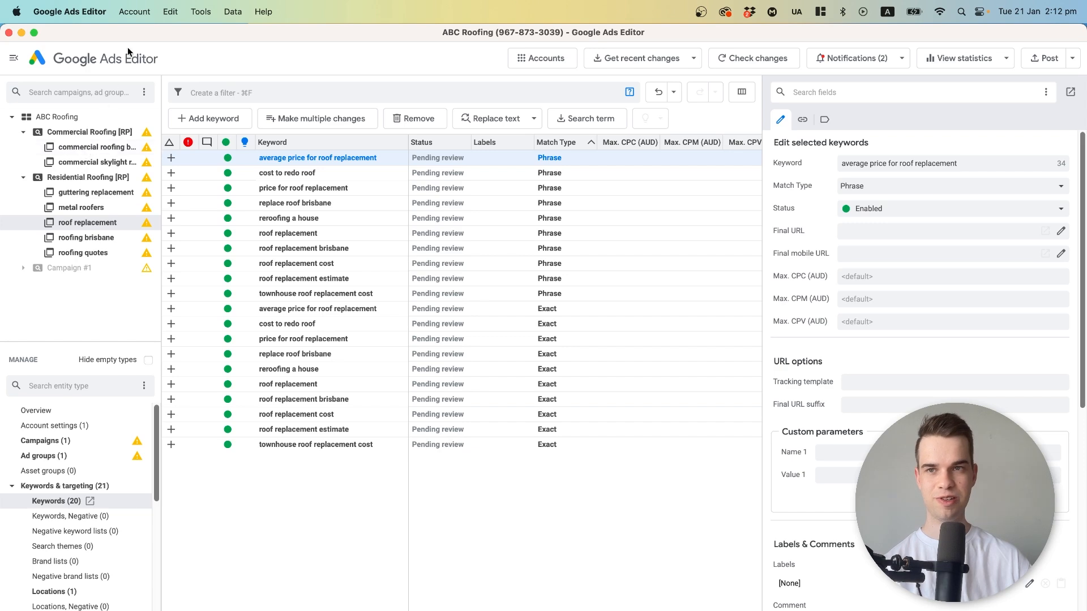
# Try to post the pending changes of all campaigns to Google Ads.
pyautogui.click(141, 14)
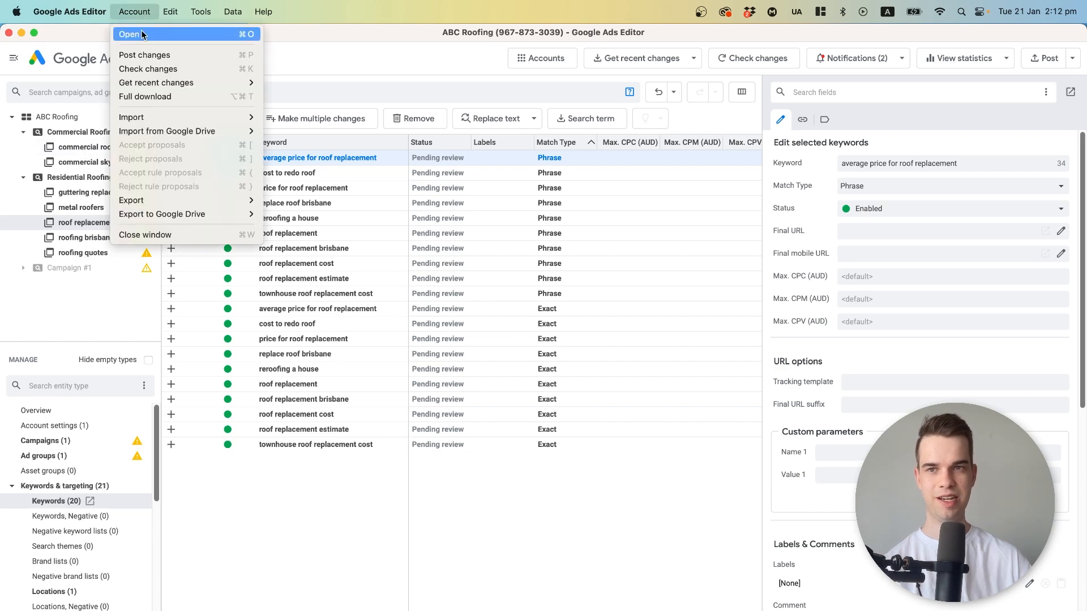
pyautogui.click(144, 55)
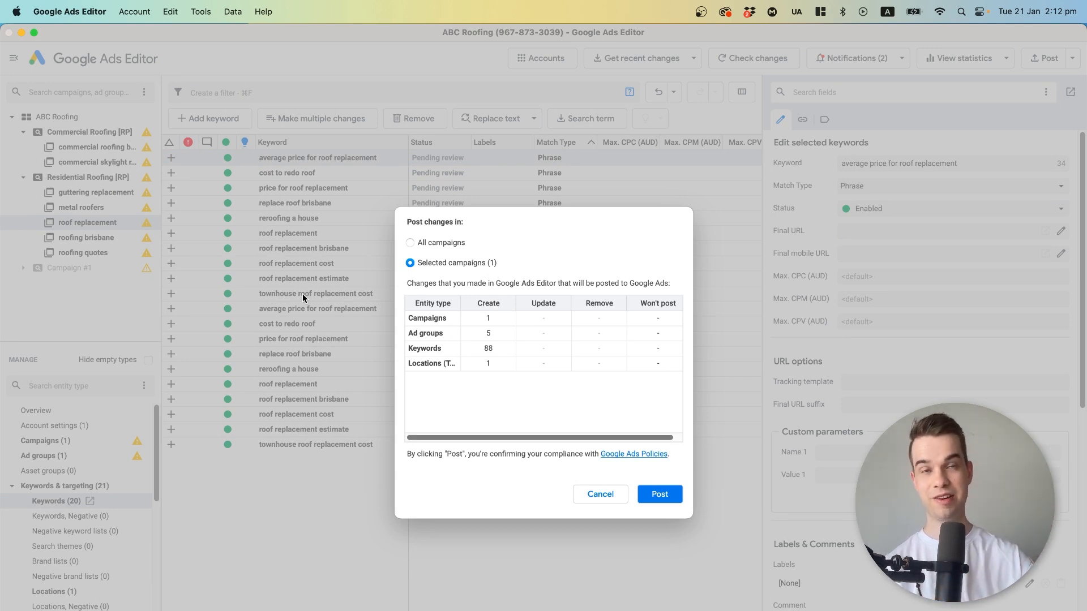
pyautogui.click(433, 243)
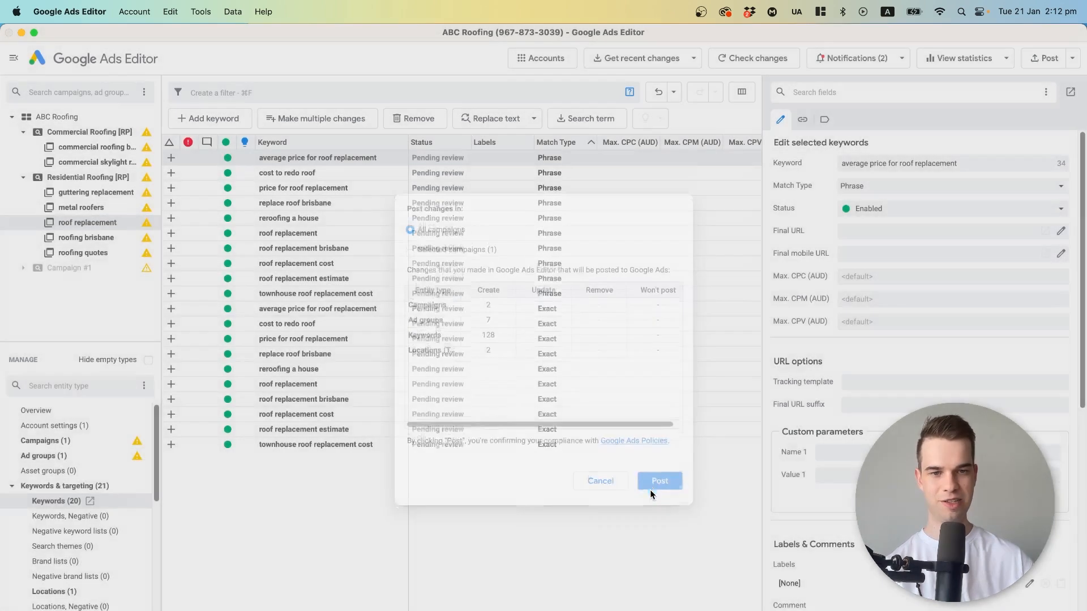
pyautogui.click(649, 491)
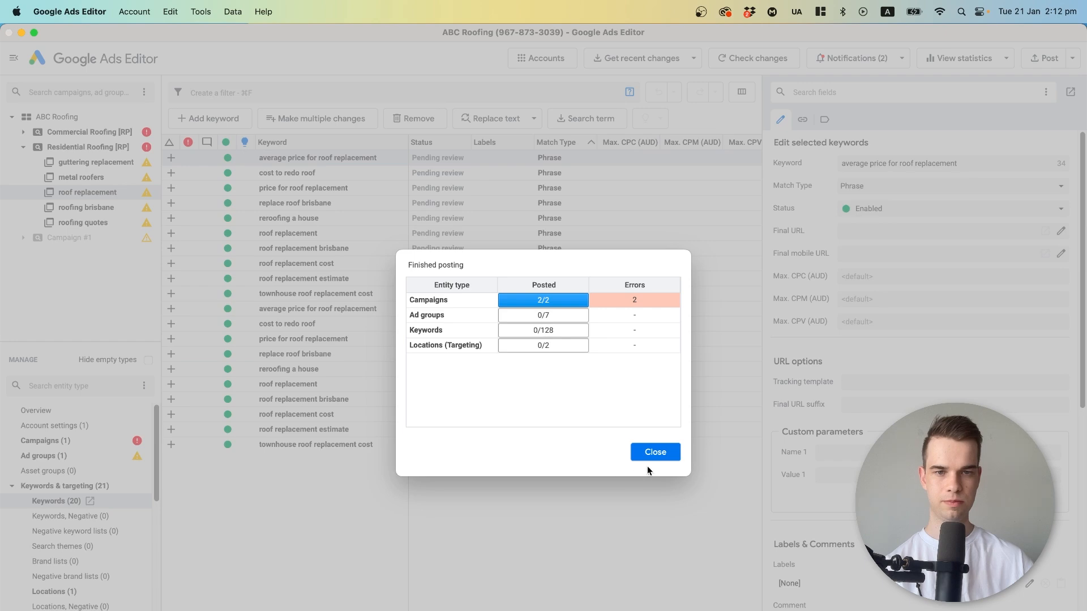
pyautogui.press('Return')
# Set Enhanced CPC to Disabled in the Maximise clicks bid strategy of the Residential Roofing [RP] campaign.
pyautogui.click(105, 437)
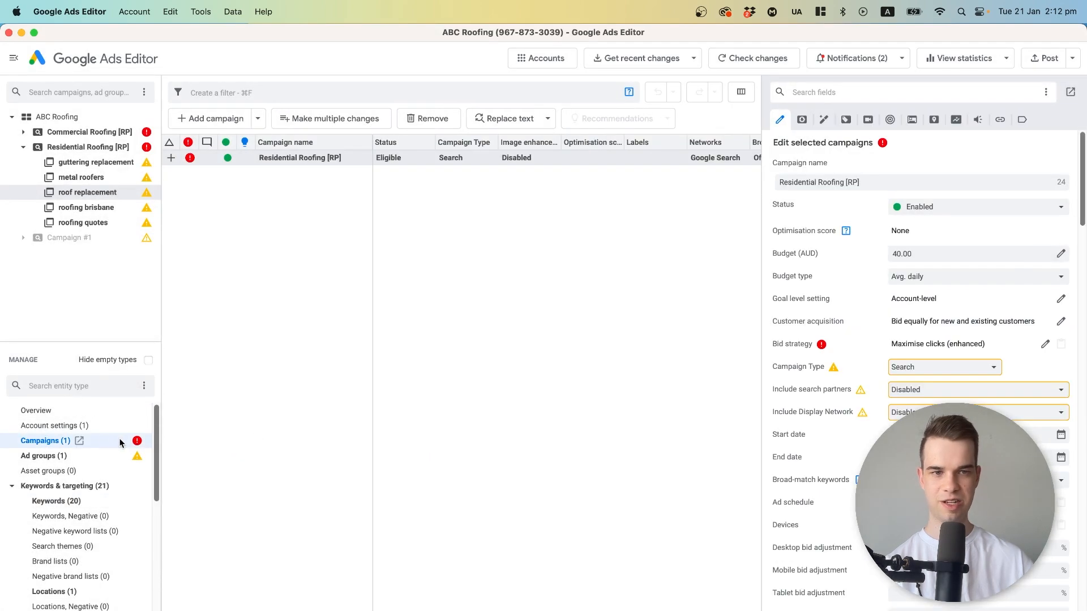
pyautogui.click(1044, 344)
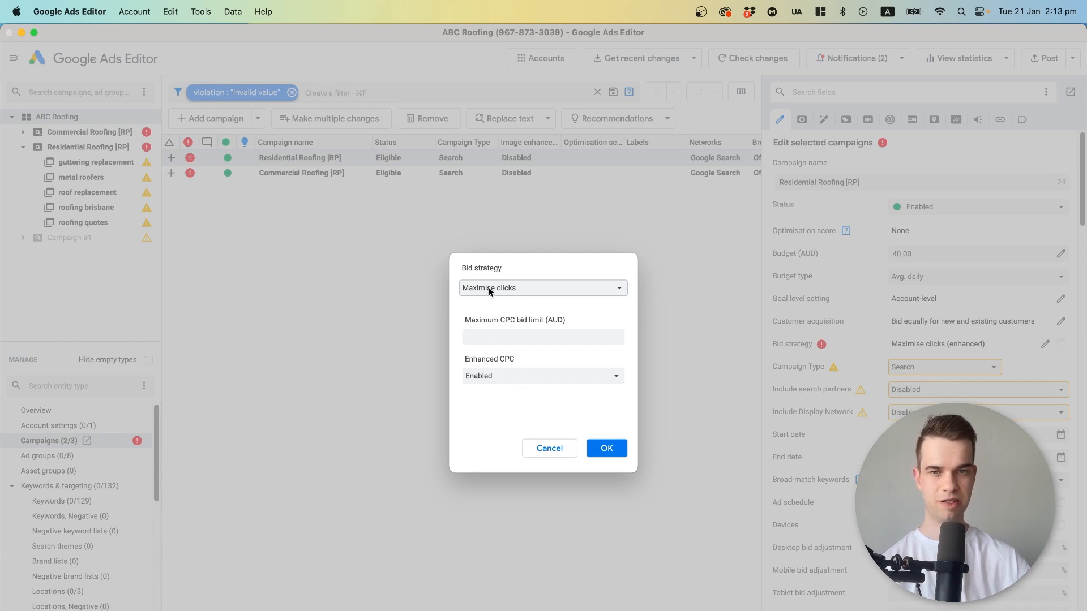
pyautogui.click(521, 371)
pyautogui.click(516, 391)
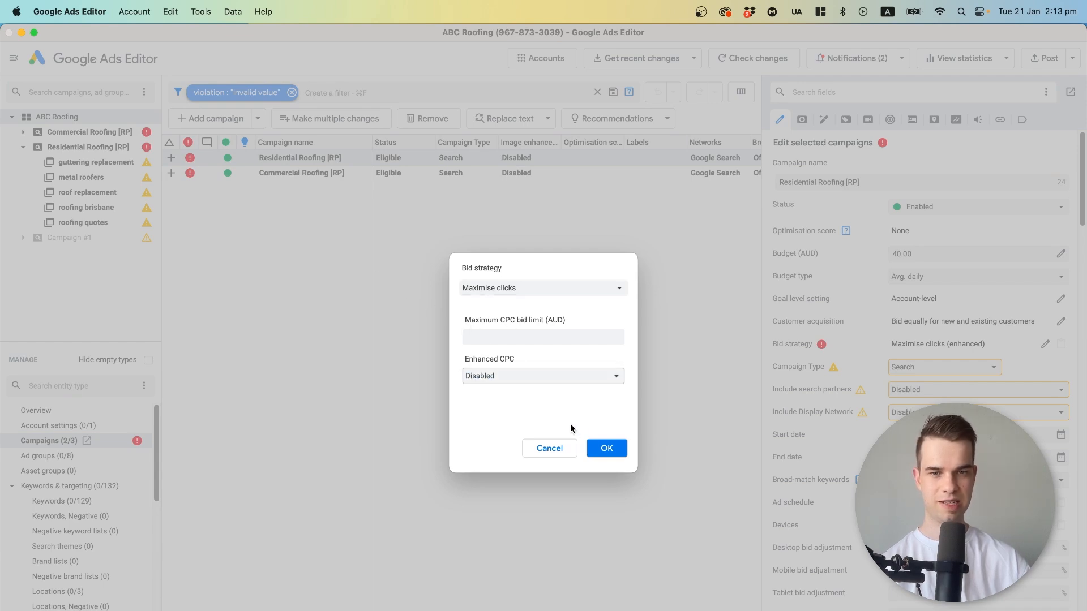
pyautogui.click(604, 449)
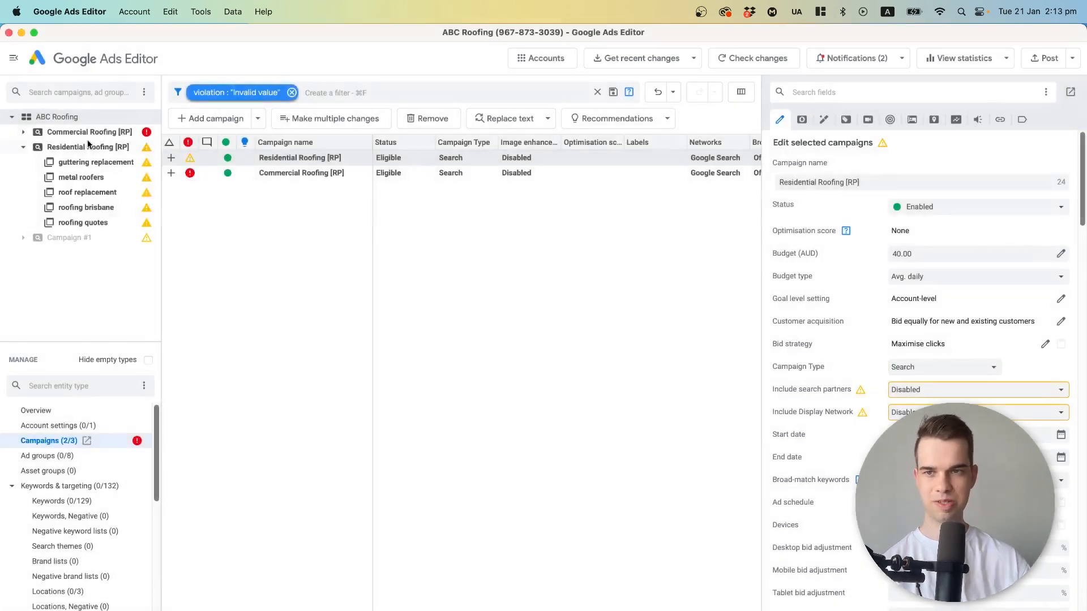
# Set Enhanced CPC to Disabled in the bid strategy of the Commercial Roofing [RP] campaign.
pyautogui.click(1045, 344)
pyautogui.click(524, 378)
pyautogui.click(524, 390)
pyautogui.click(604, 448)
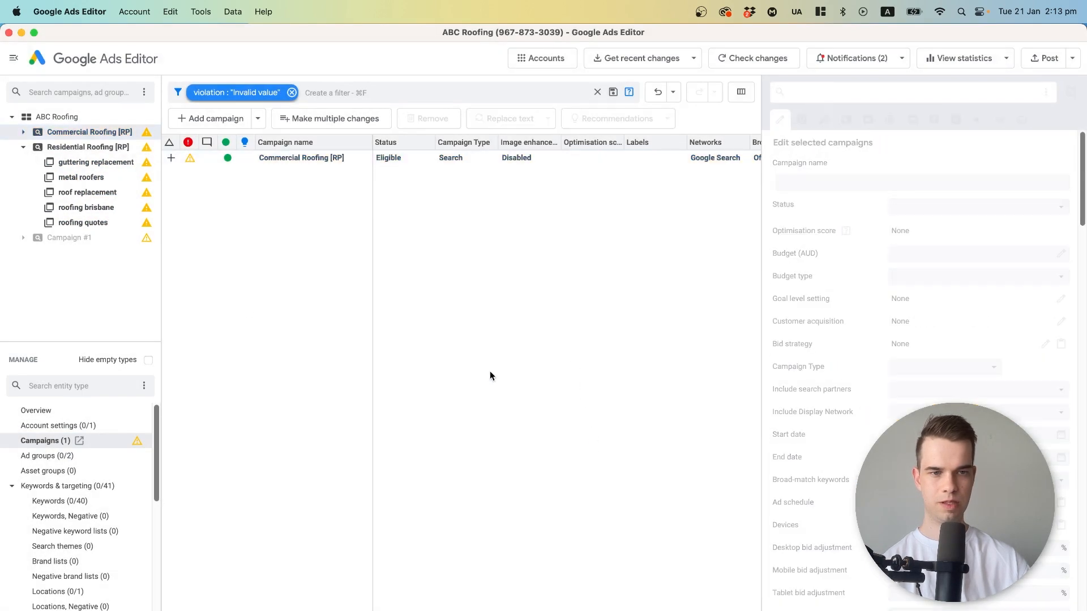
# Post the corrected changes for all campaigns to Google Ads and close the posting report.
pyautogui.click(134, 11)
pyautogui.moveTo(105, 4)
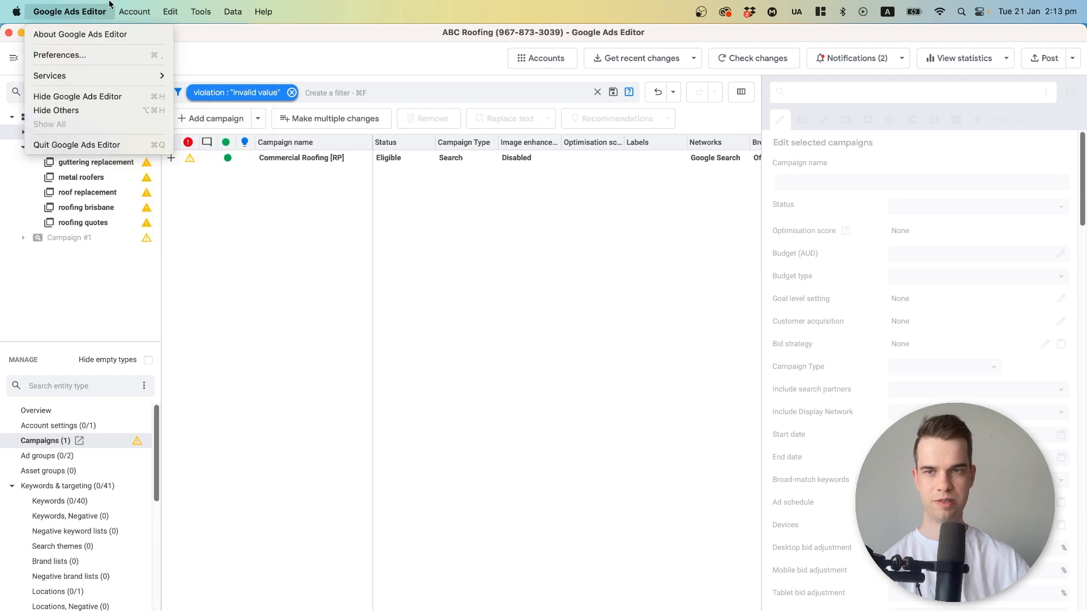
pyautogui.click(144, 51)
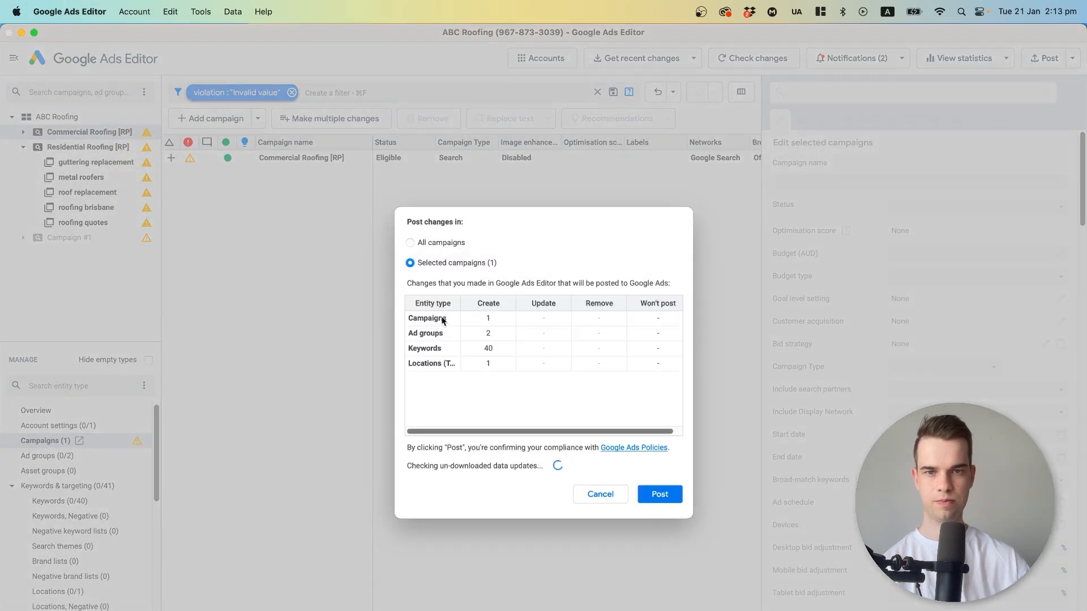
pyautogui.click(437, 245)
pyautogui.click(667, 490)
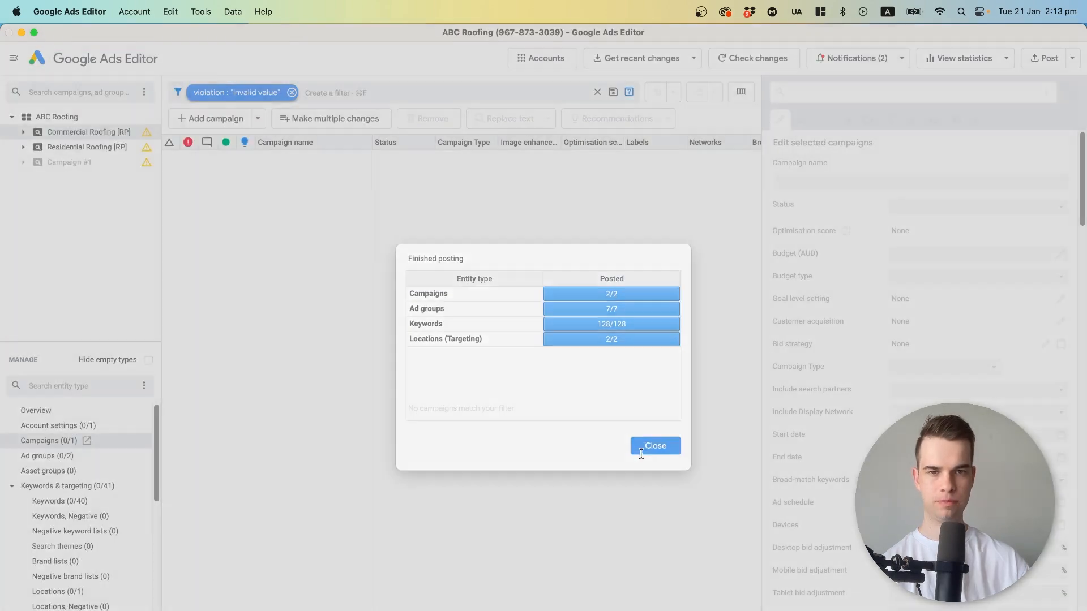
pyautogui.click(641, 454)
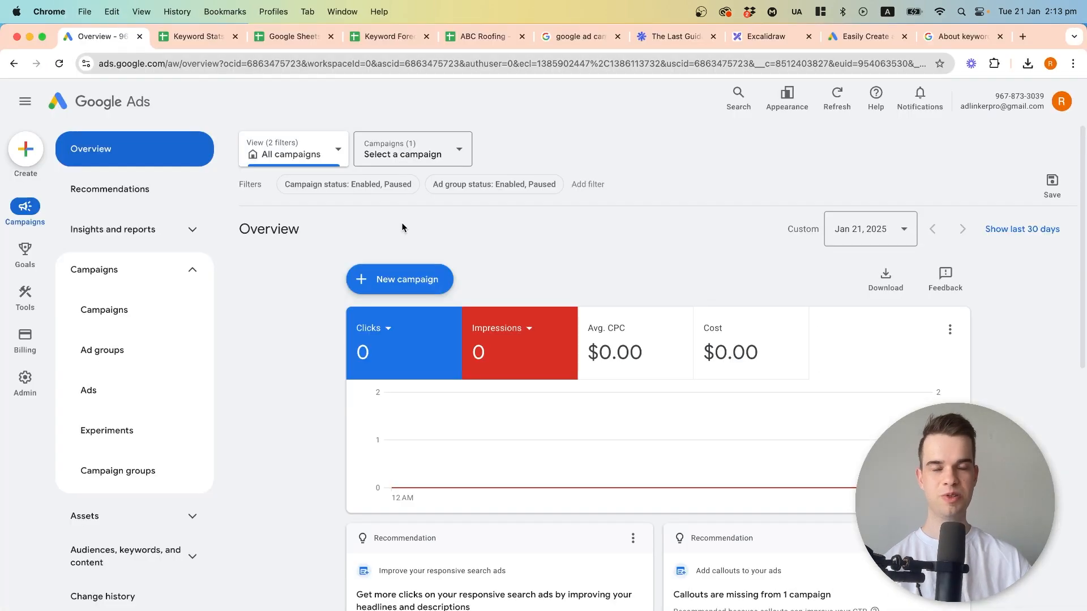
# Reload the ABC Roofing account in Google Ads in Chrome and pause the Residential Roofing [RP] campaign in the campaigns list.
pyautogui.click(57, 63)
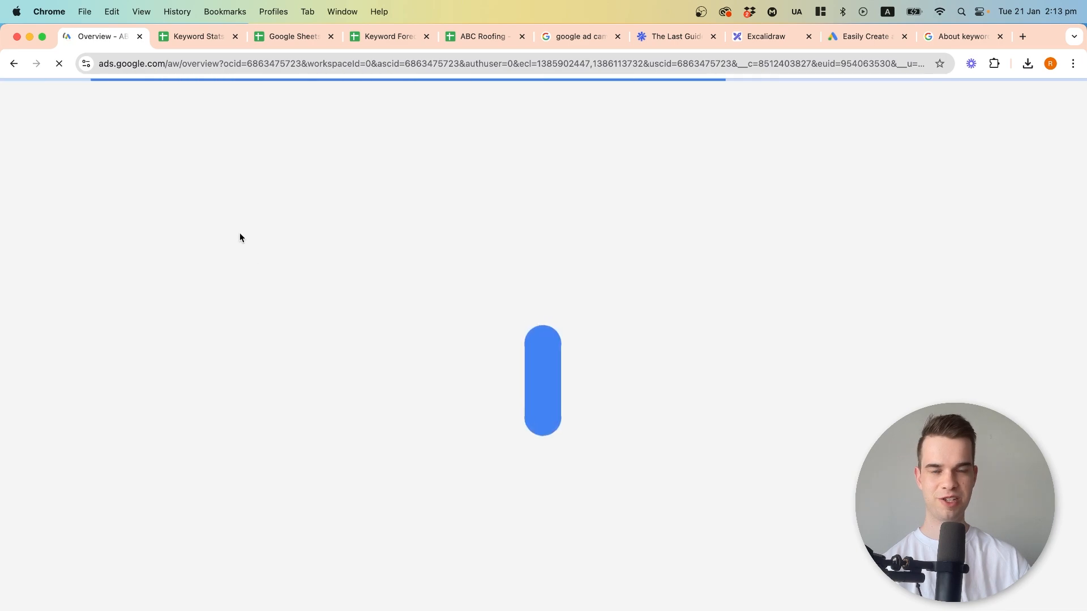
pyautogui.click(112, 263)
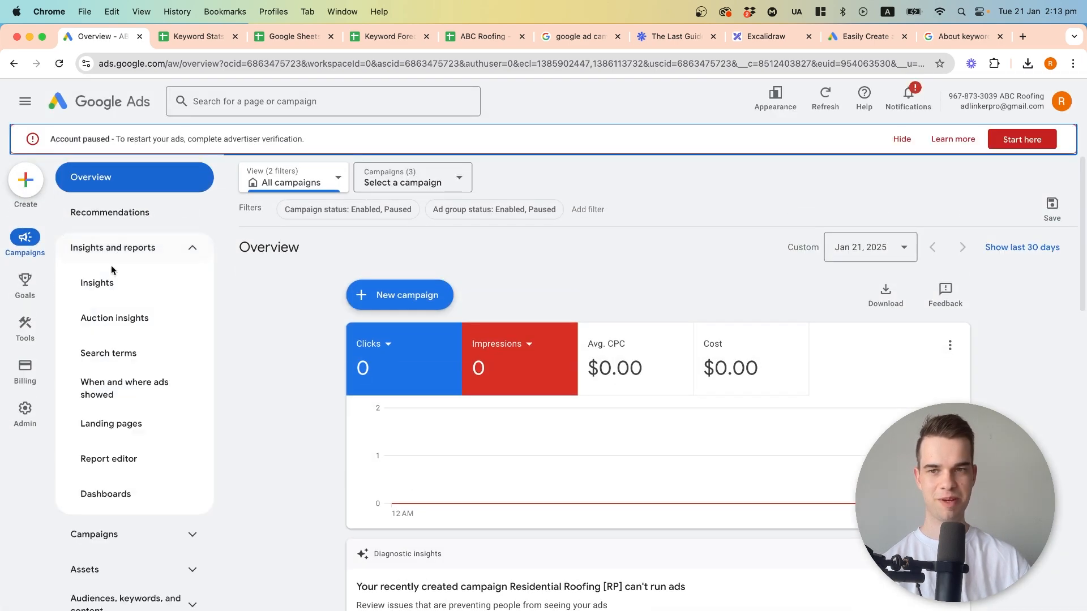
pyautogui.click(94, 540)
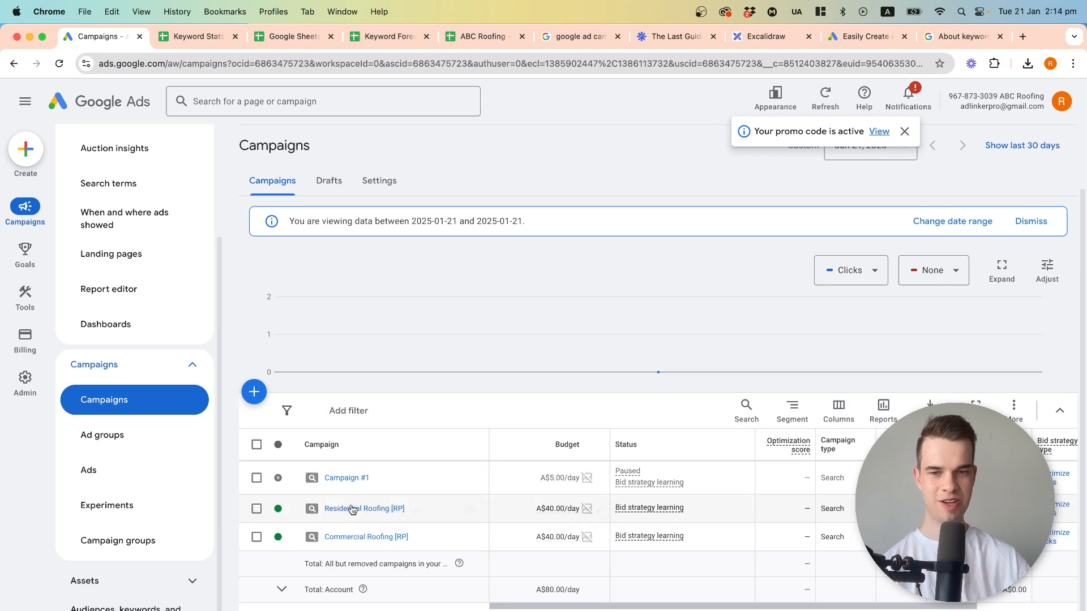
pyautogui.click(289, 510)
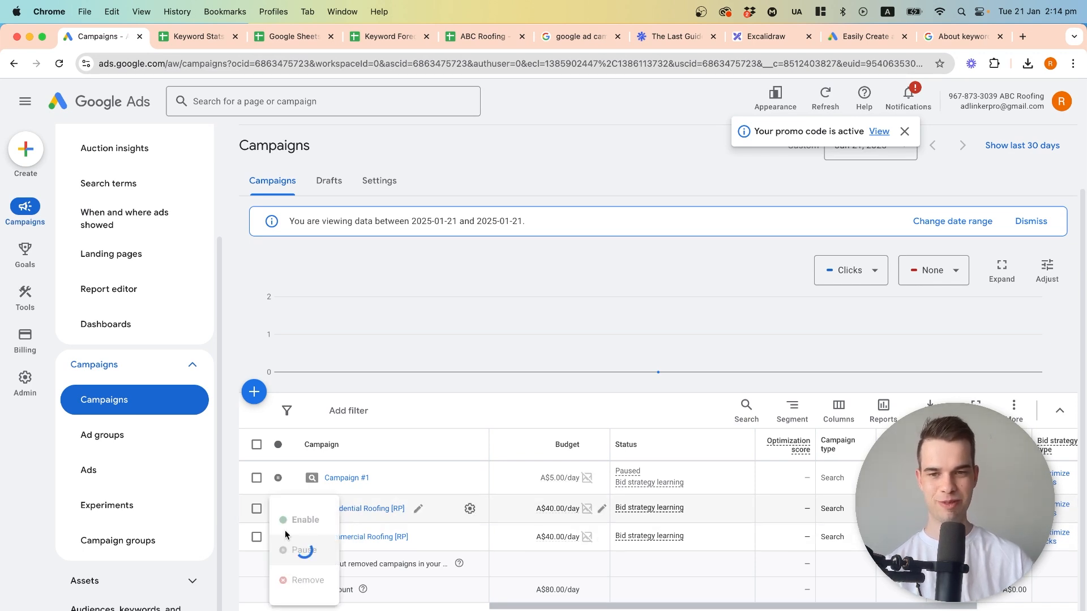
pyautogui.click(289, 545)
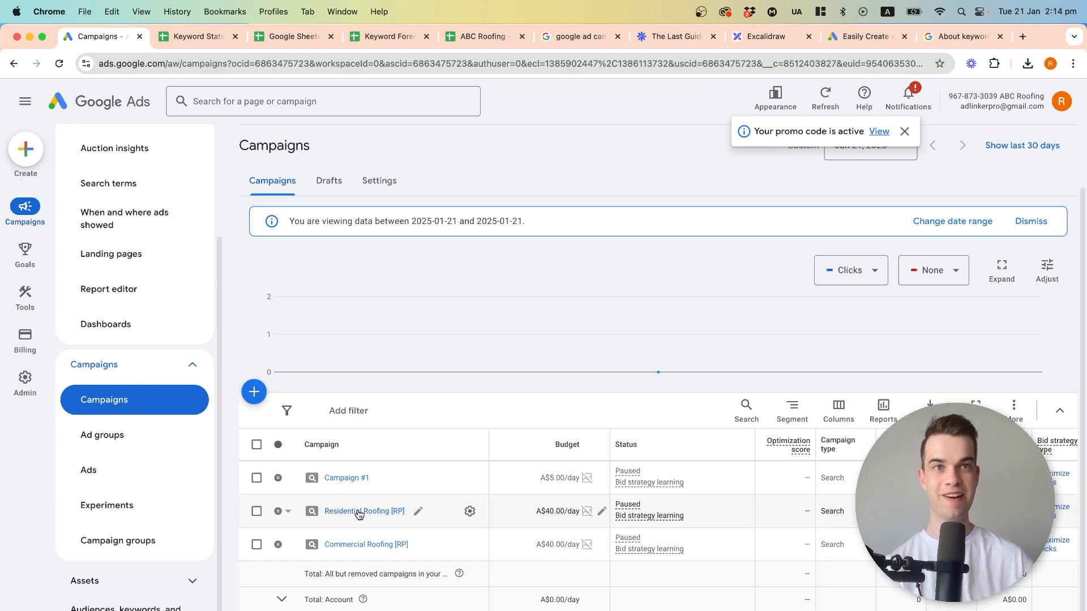
pyautogui.click(358, 512)
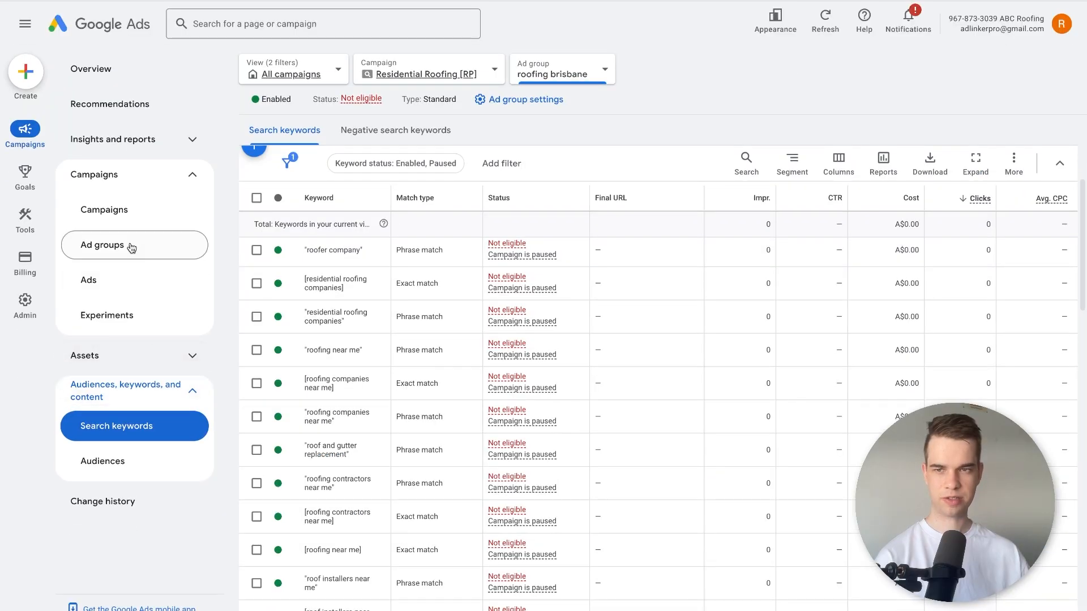
pyautogui.click(119, 279)
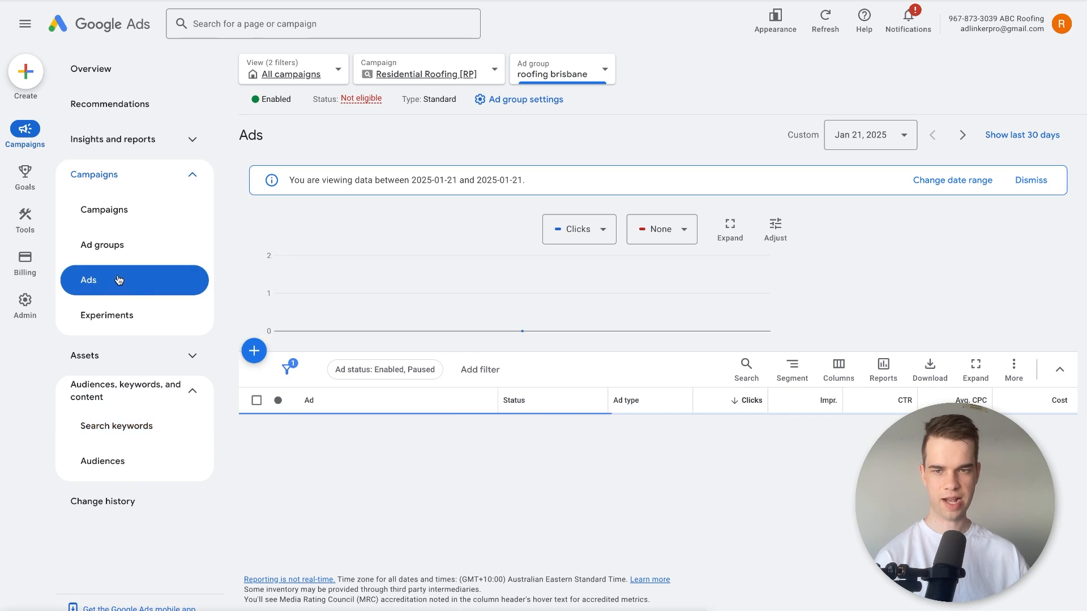
pyautogui.click(254, 352)
pyautogui.click(312, 368)
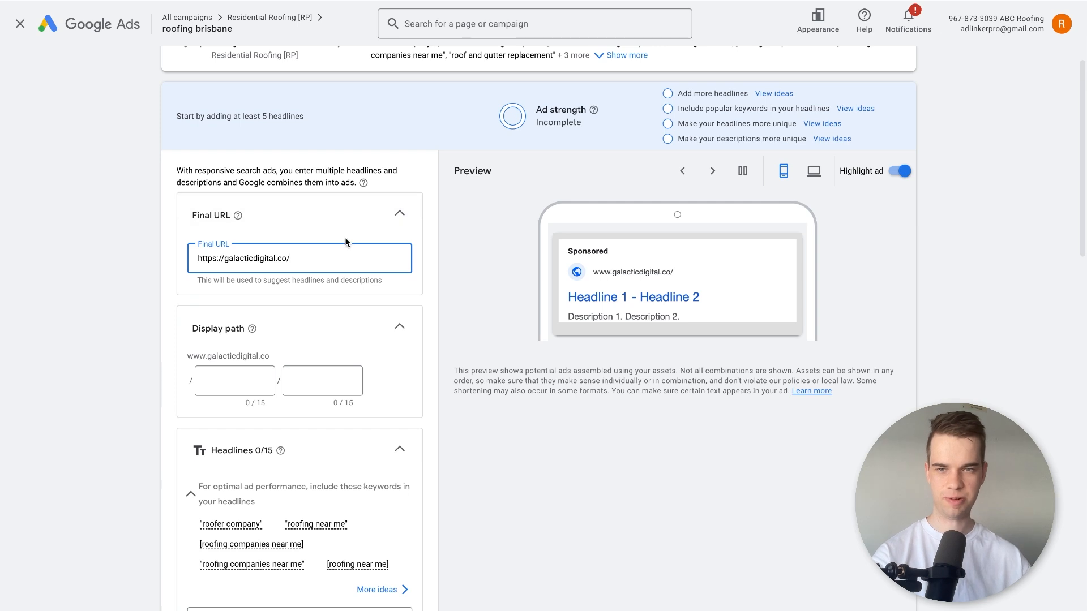
# Enter "test" in both display path parts of the ad.
pyautogui.scroll(-1, 145, 226)
pyautogui.scroll(-1, 145, 225)
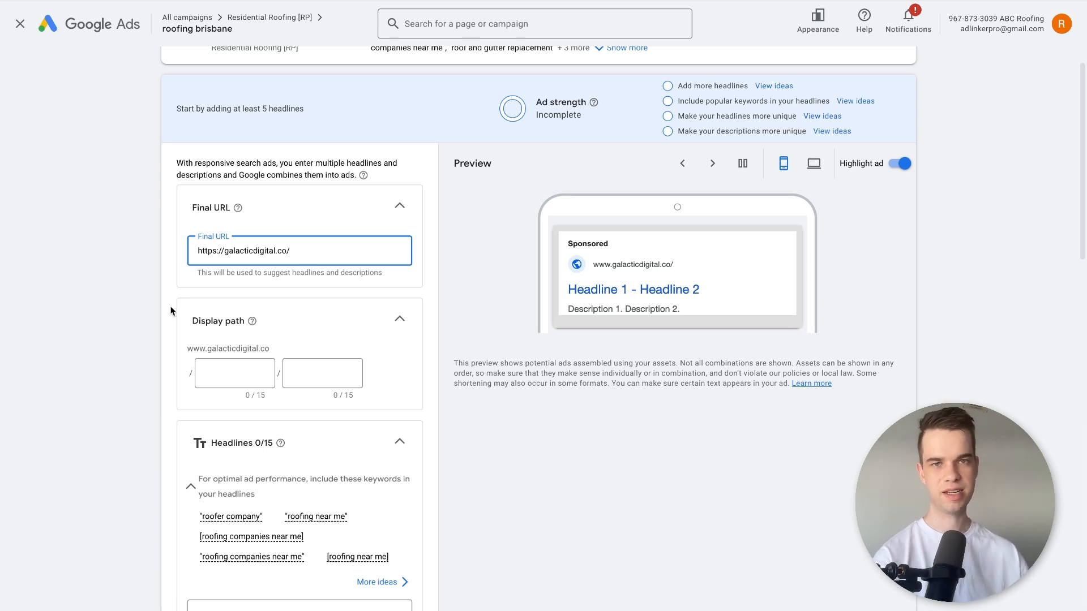
pyautogui.scroll(-1, 141, 317)
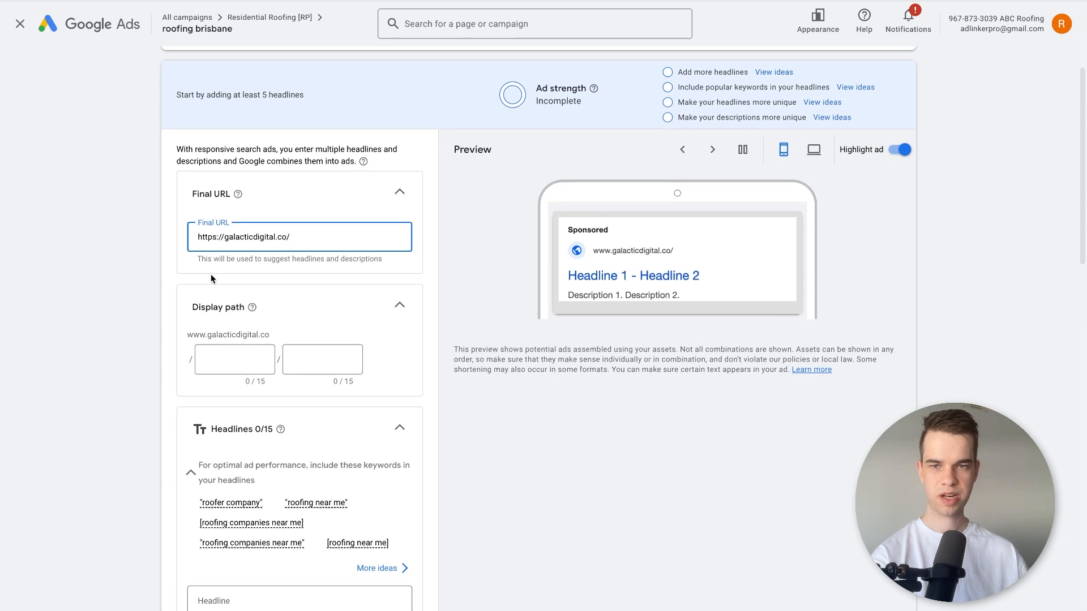
pyautogui.click(217, 358)
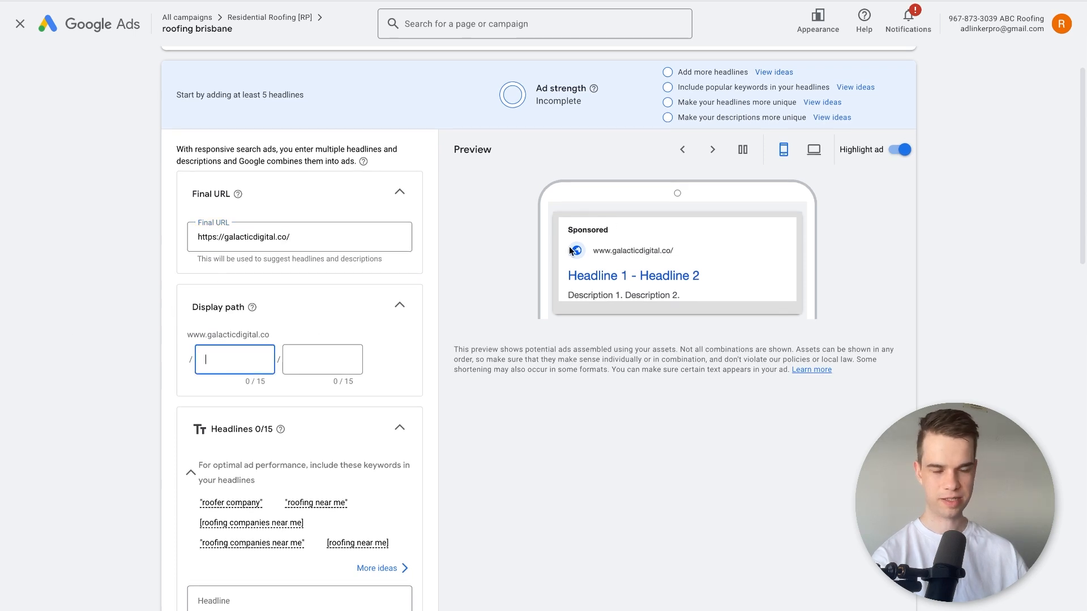
pyautogui.write('test')
pyautogui.click(340, 356)
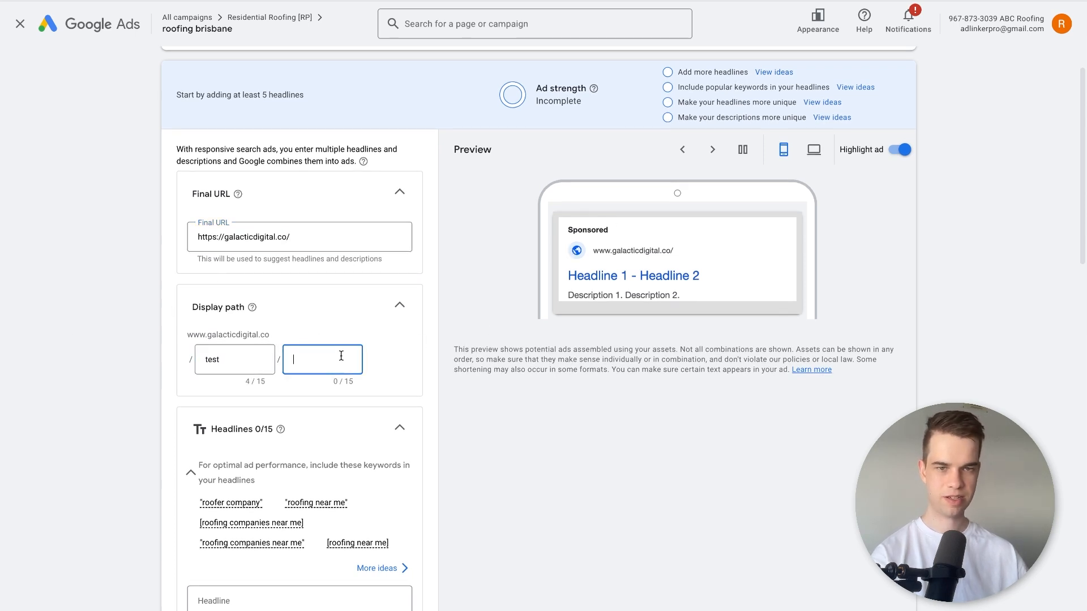
pyautogui.write('test')
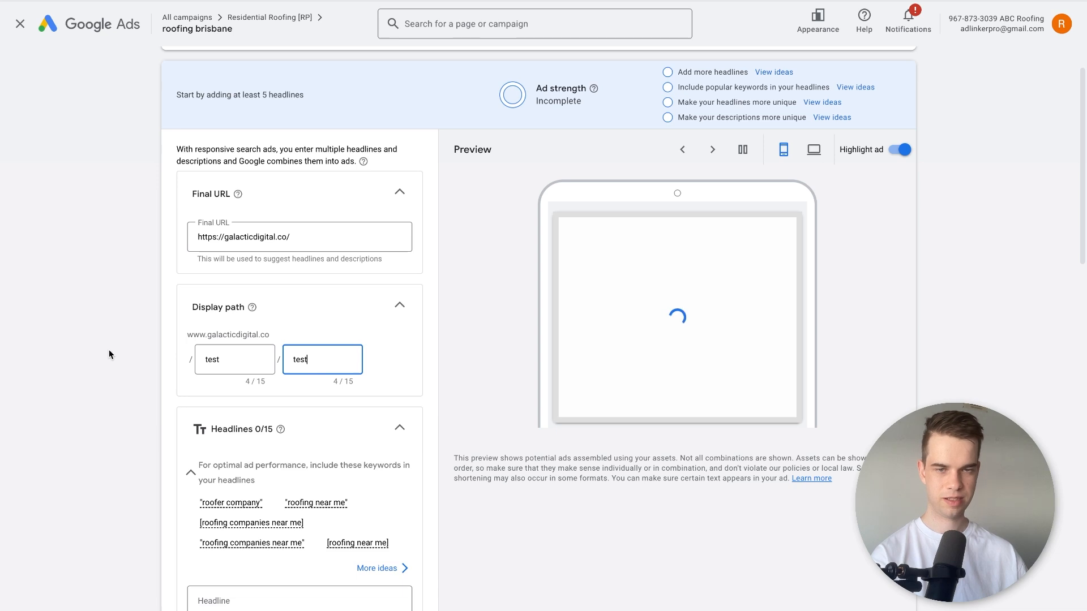
pyautogui.click(132, 358)
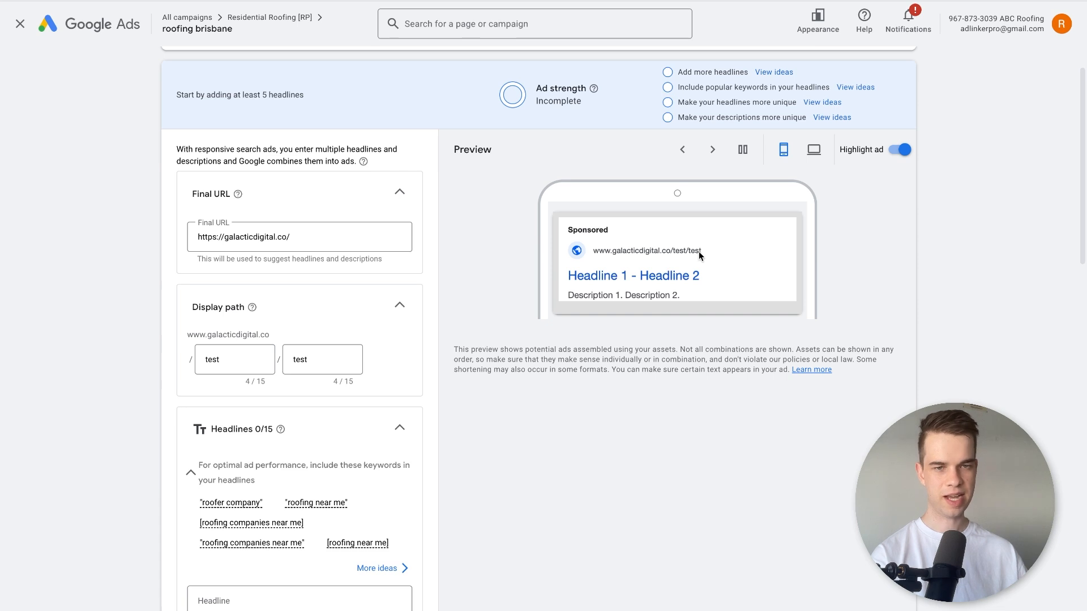
# Try roof-replacement as the first display path part, shorten it to "replacement", and empty the second part.
pyautogui.click(229, 355)
pyautogui.doubleClick(231, 359)
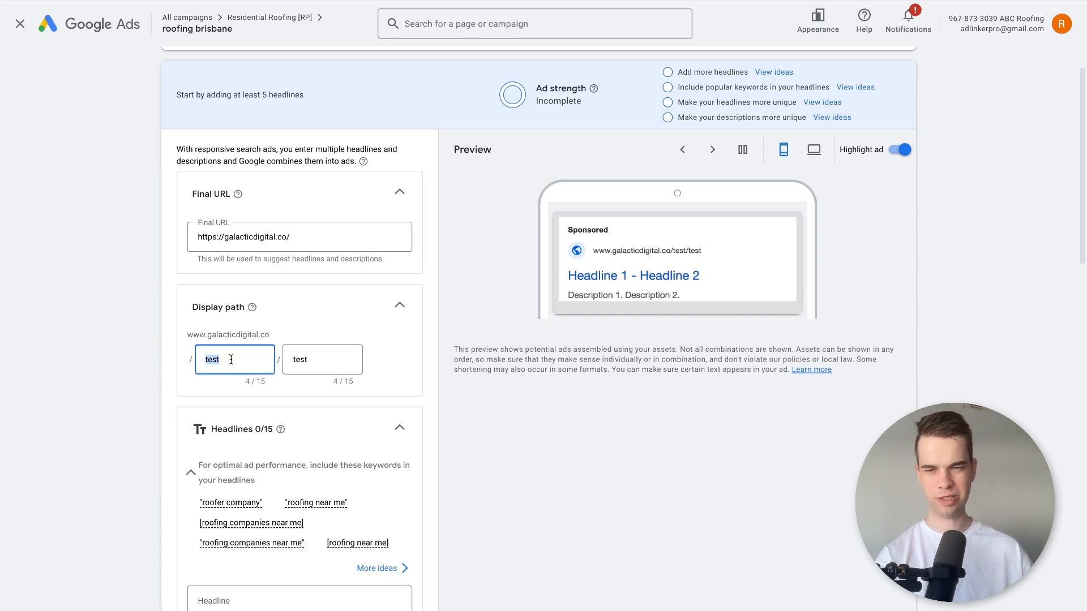
pyautogui.write('roo')
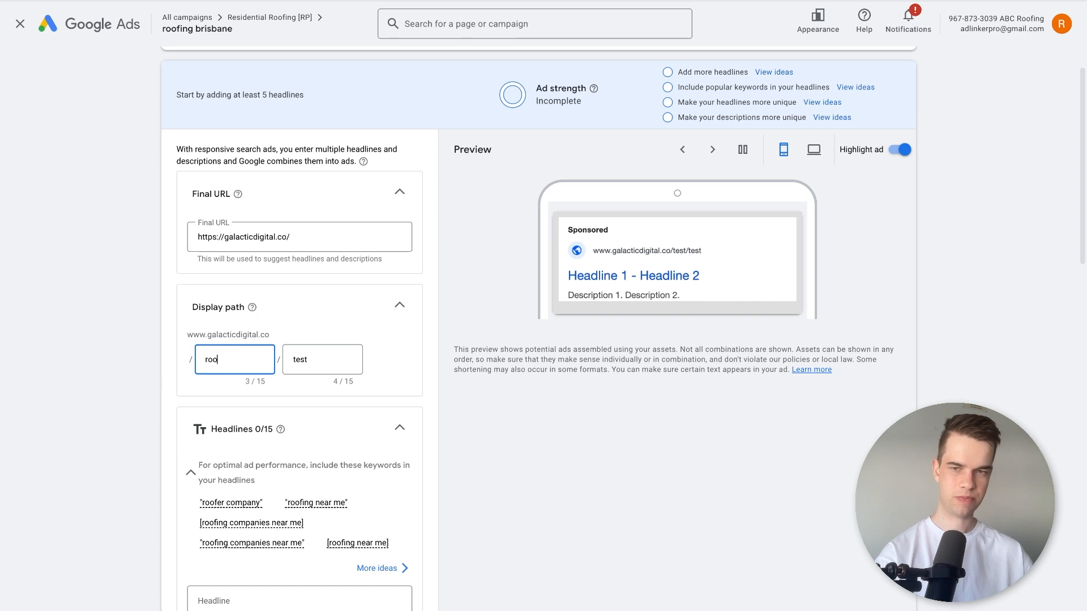
pyautogui.write('f')
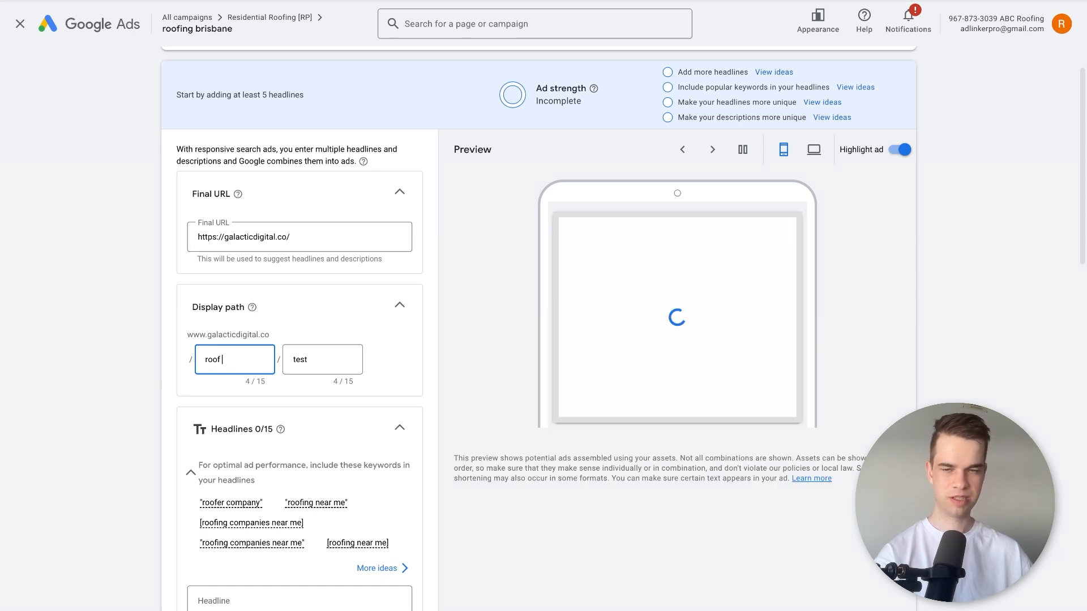
pyautogui.write('-replacemen')
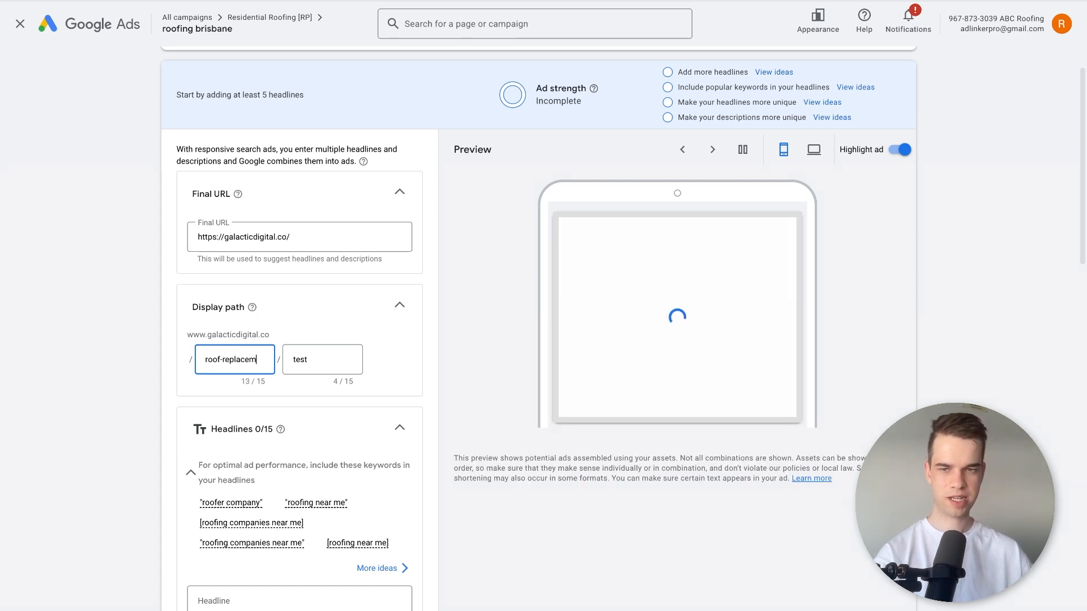
pyautogui.press('BackSpace')
pyautogui.press('BackSpace')
pyautogui.press('BackSpace')
pyautogui.press('BackSpace')
pyautogui.press('BackSpace')
pyautogui.press('BackSpace')
pyautogui.press('BackSpace')
pyautogui.press('BackSpace')
pyautogui.press('BackSpace')
pyautogui.press('BackSpace')
pyautogui.press('BackSpace')
pyautogui.press('BackSpace')
pyautogui.press('BackSpace')
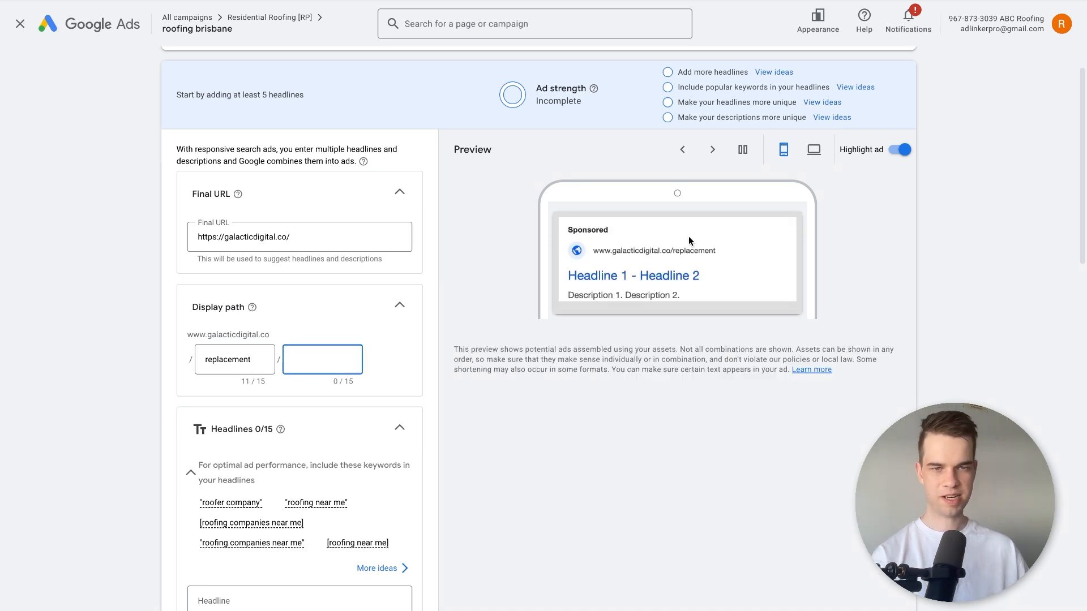
# Set the two display path parts to "roof" and "replacement".
pyautogui.click(202, 362)
pyautogui.hotkey('ctrl', 'a')
pyautogui.write('roof')
pyautogui.press('Tab')
pyautogui.write('replacement')
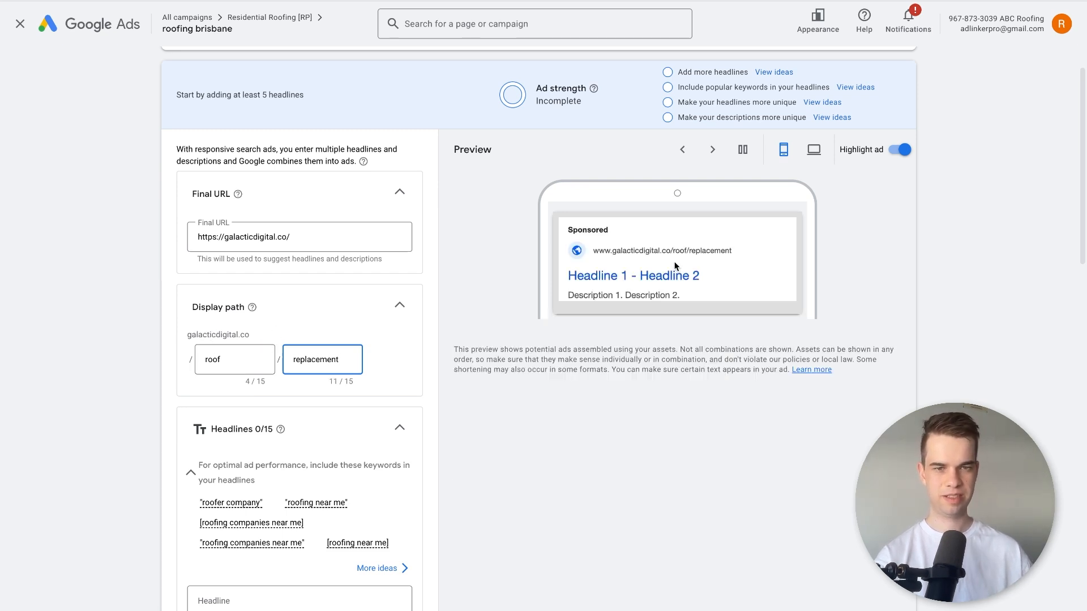
# Remove "roof" from the display path and move "replacement" into the first part, leaving the second part empty.
pyautogui.click(698, 261)
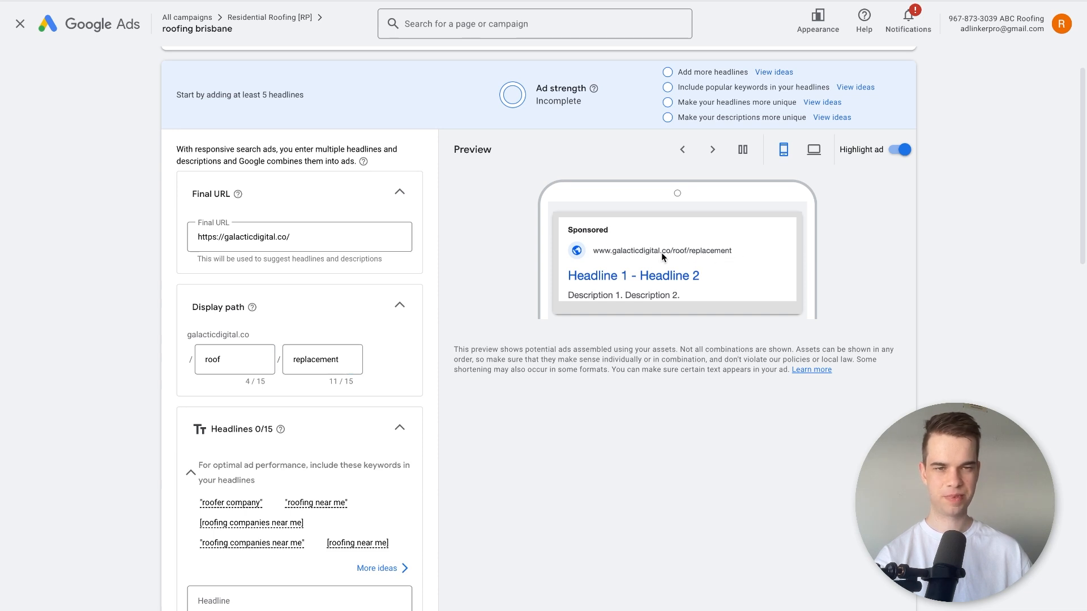
pyautogui.click(243, 358)
pyautogui.doubleClick(233, 362)
pyautogui.press('BackSpace')
pyautogui.doubleClick(335, 361)
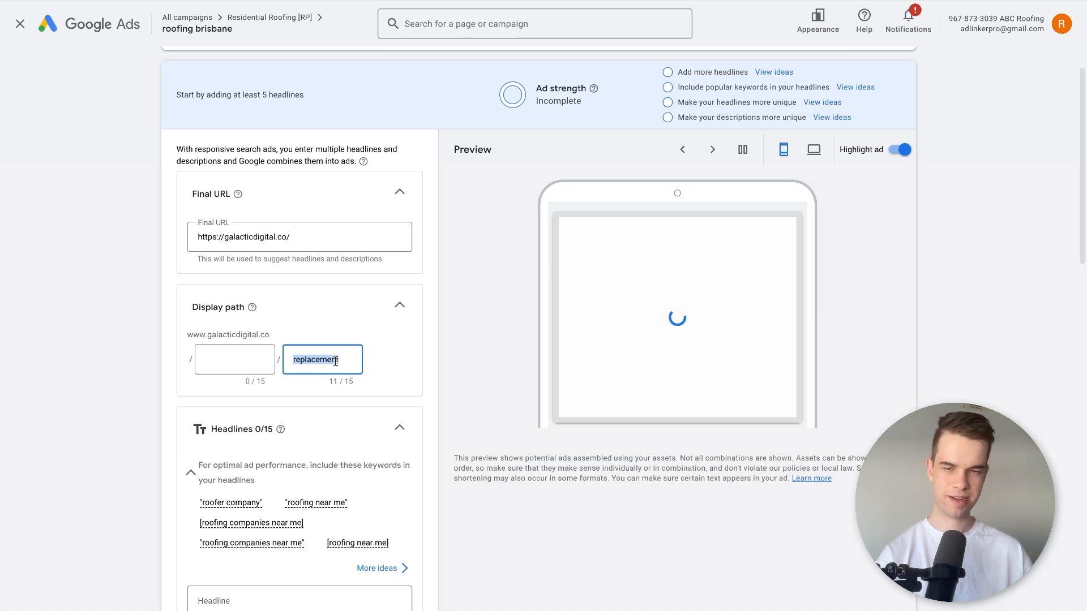
pyautogui.hotkey('ctrl', 'x')
pyautogui.click(238, 359)
pyautogui.hotkey('ctrl', 'v')
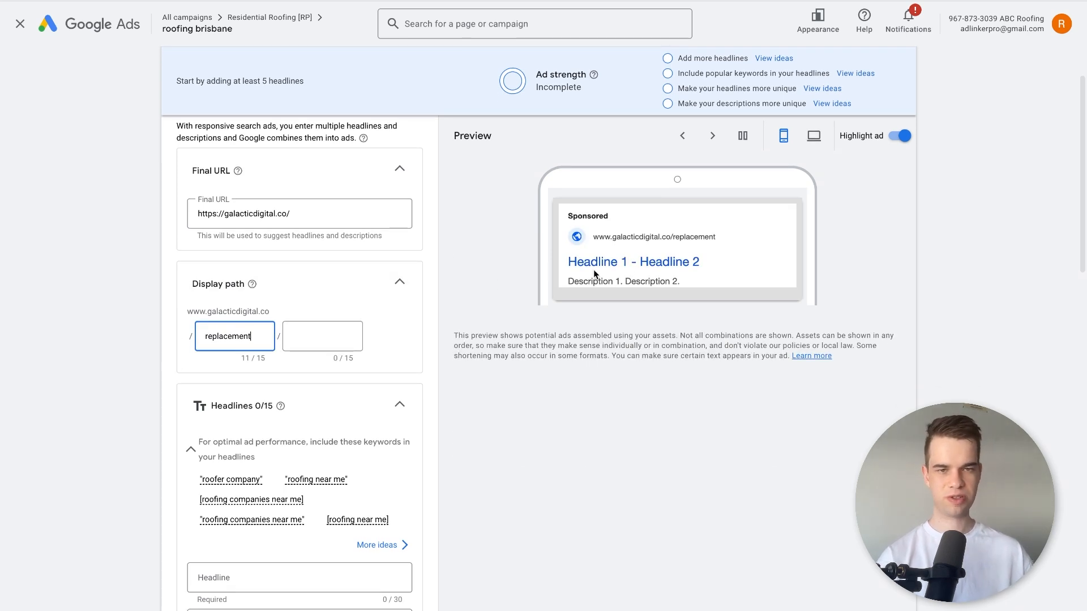
# Try the symbols "# $ %" in the ad's first headline and delete them again.
pyautogui.scroll(-2, 81, 346)
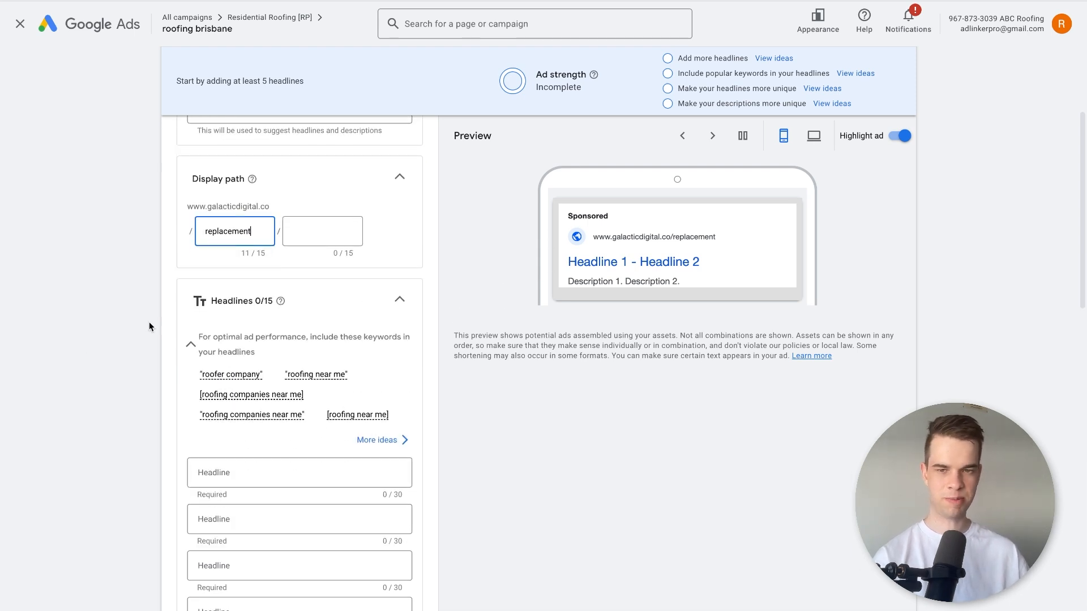
pyautogui.scroll(-2, 237, 389)
pyautogui.click(238, 392)
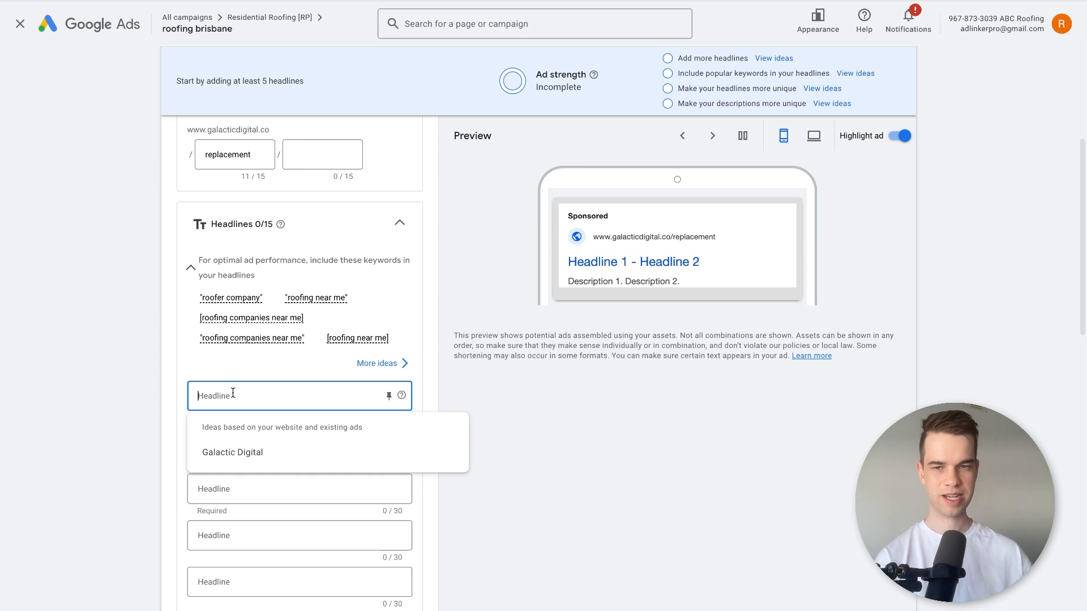
pyautogui.click(232, 393)
pyautogui.write('#')
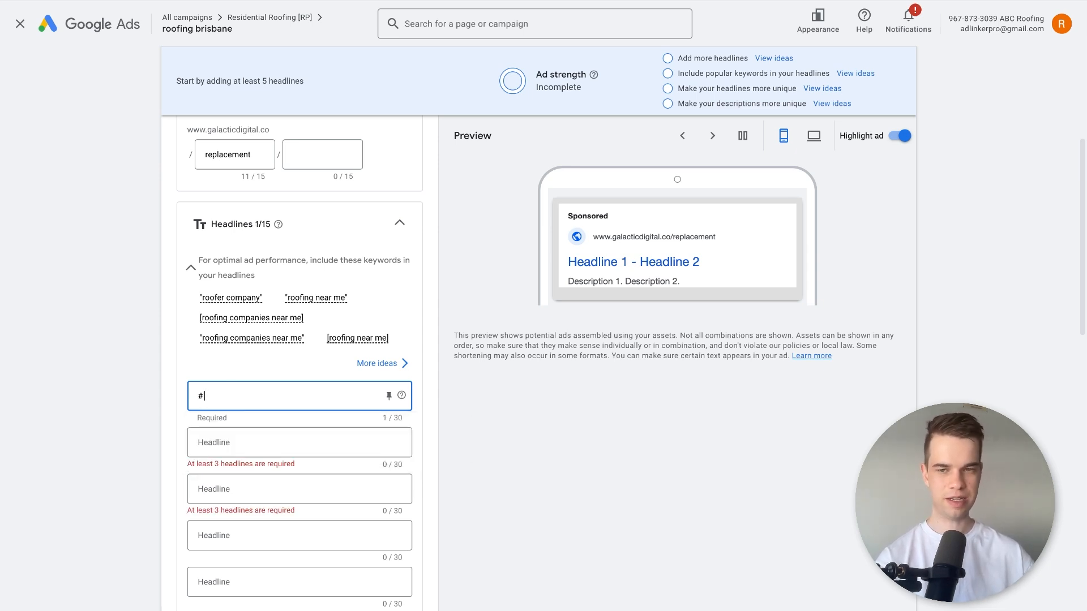
pyautogui.write(' $ %')
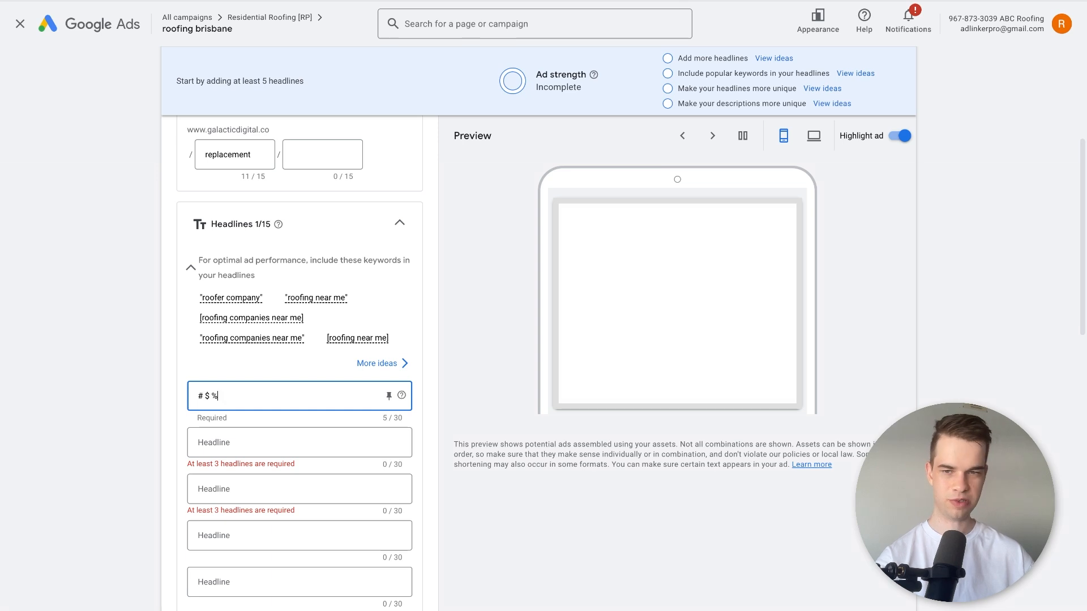
pyautogui.press('BackSpace')
pyautogui.press('BackSpace')
pyautogui.press('BackSpace')
pyautogui.press('BackSpace')
pyautogui.press('BackSpace')
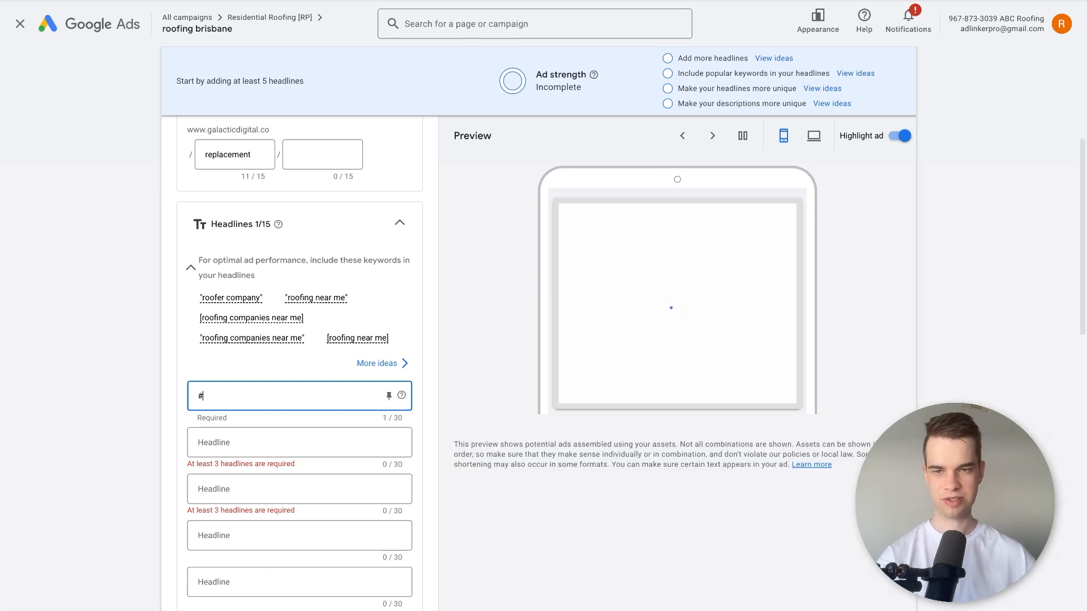
# Enter "Brisbane's #1 Roofing Company" as the first headline and highlight its #1 part.
pyautogui.write('Bi')
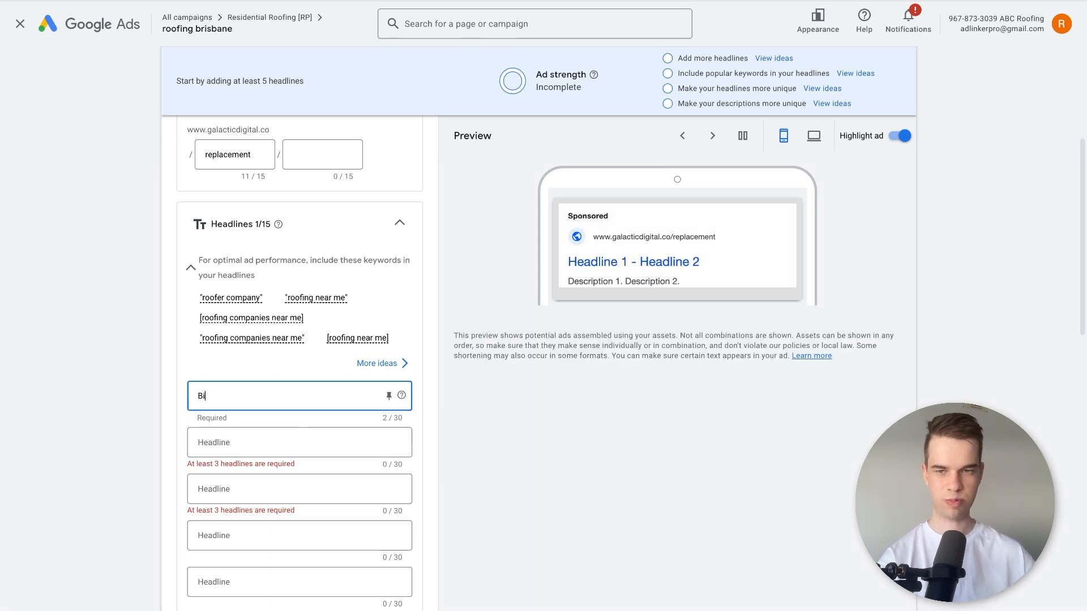
pyautogui.write('isbane ')
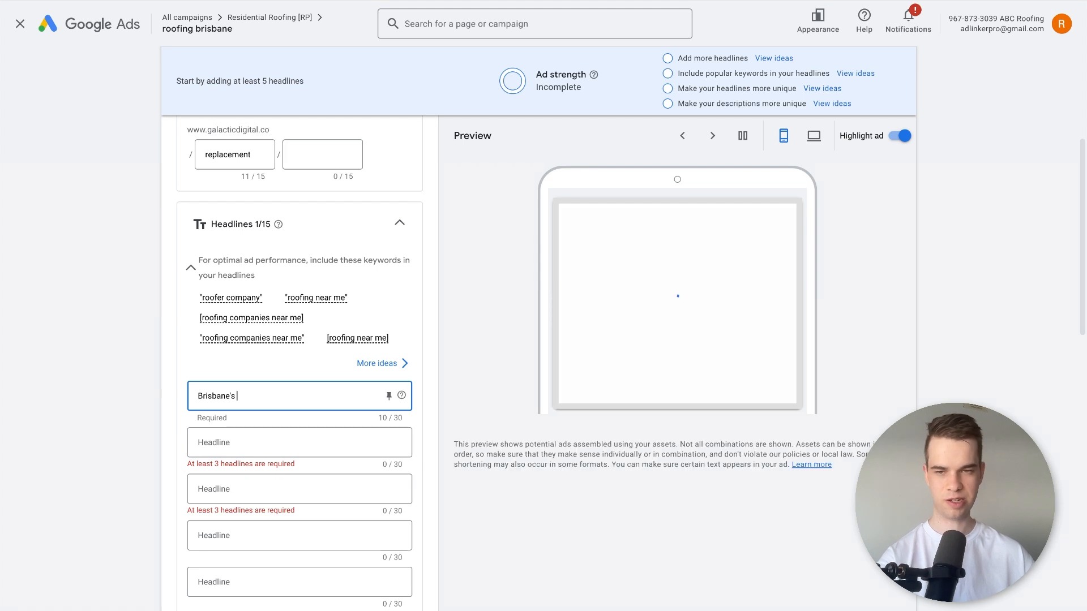
pyautogui.write('s #1 ')
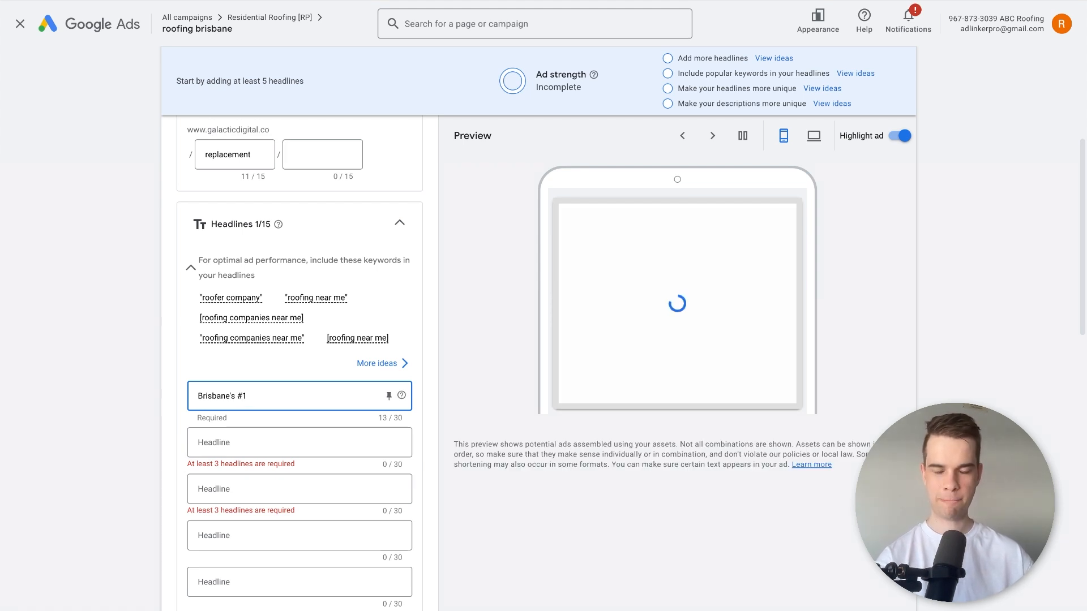
pyautogui.write('Roofing Company')
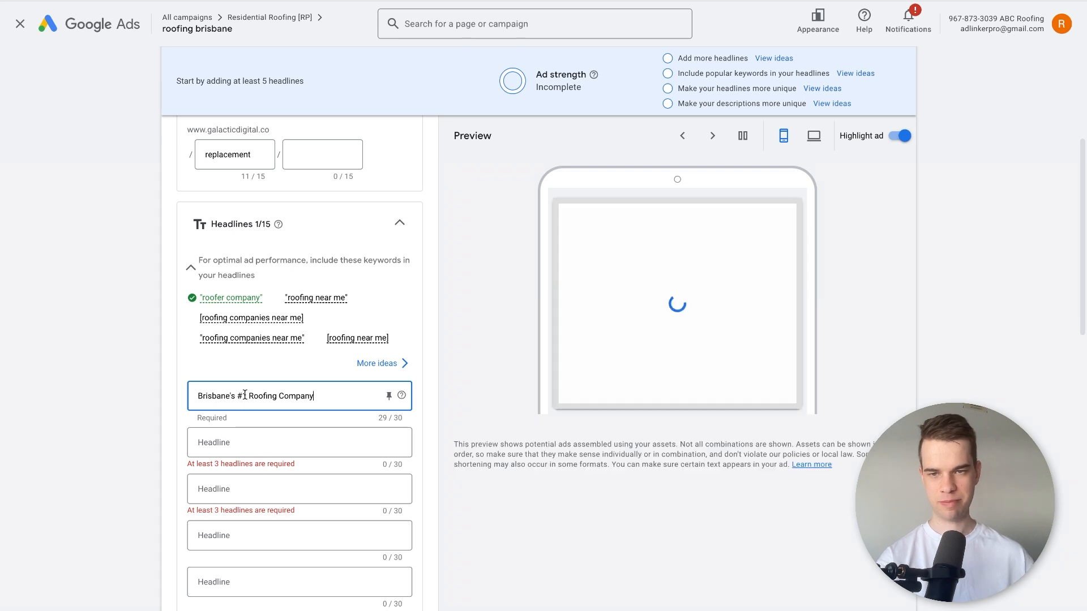
pyautogui.moveTo(246, 395); pyautogui.dragTo(237, 393)
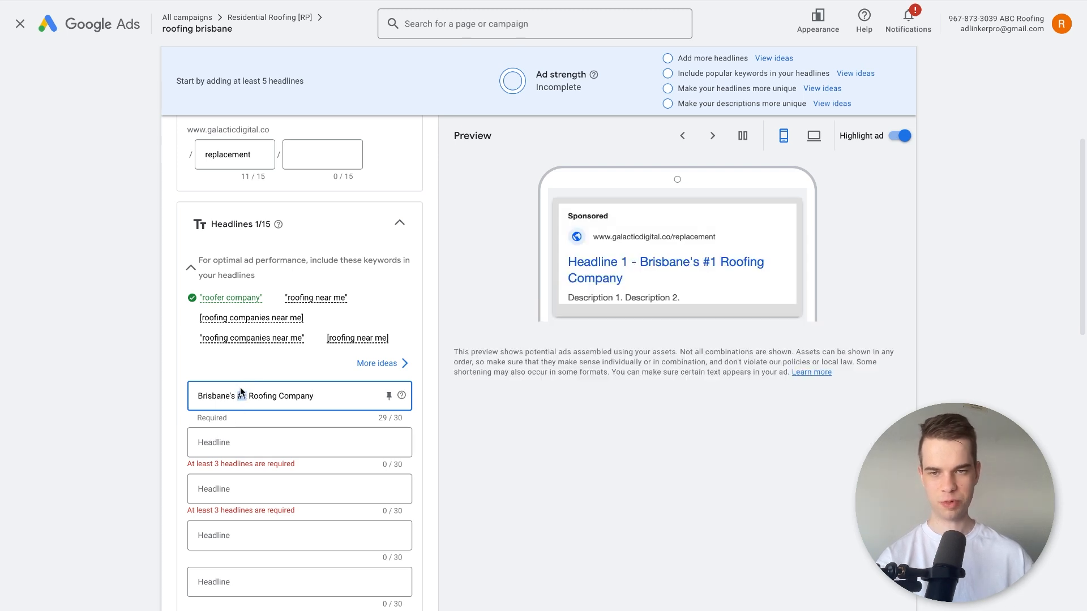
# Replace the first headline with "10% Off For New Customers" and highlight the 10% figure.
pyautogui.hotkey('ctrl', 'a')
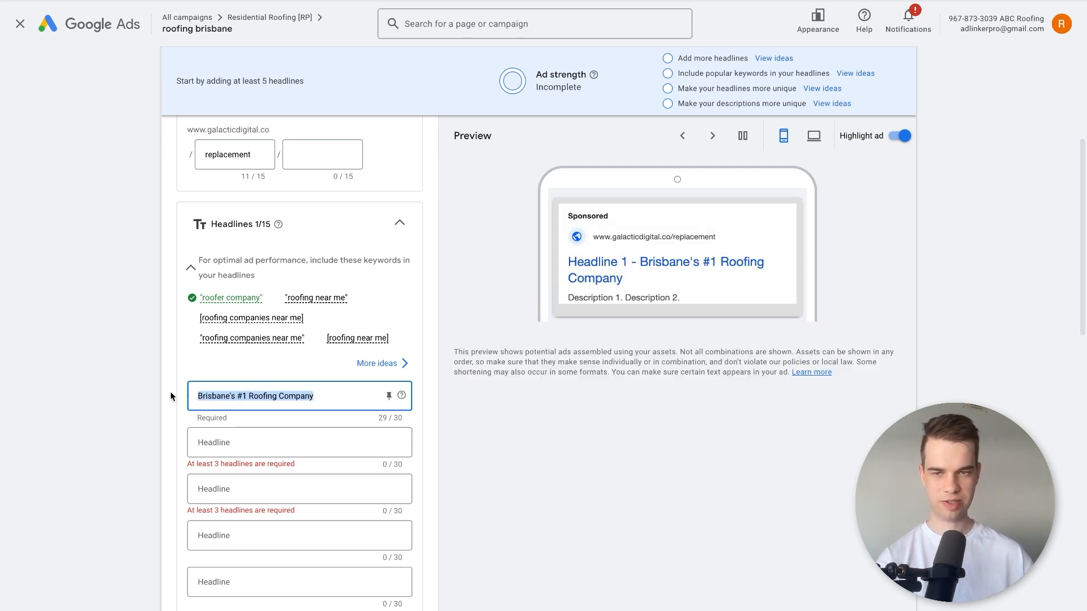
pyautogui.write('10% Off')
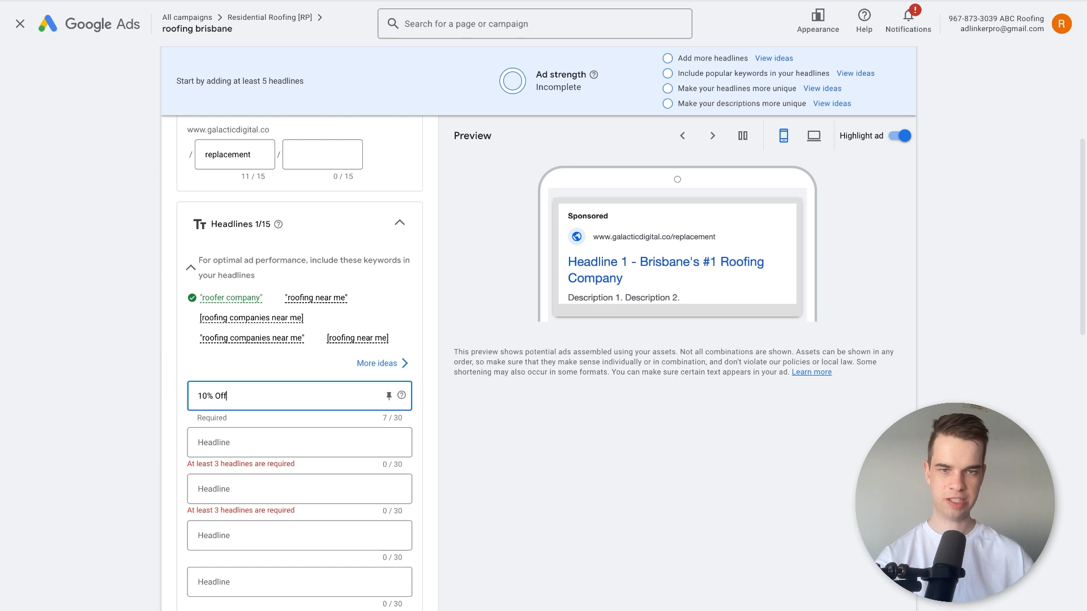
pyautogui.write(' For New Customers')
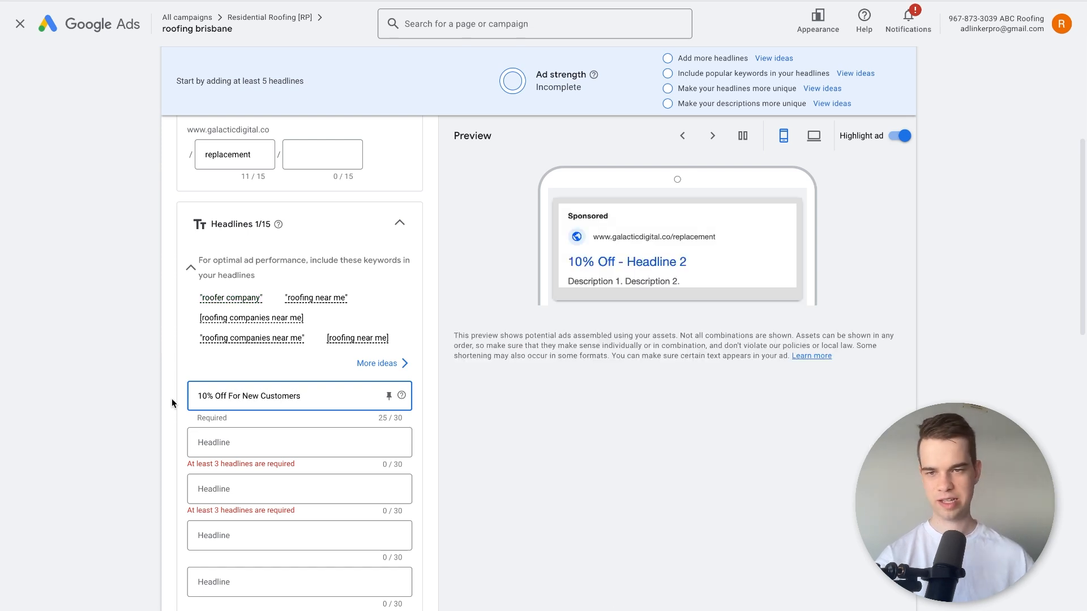
pyautogui.moveTo(213, 390); pyautogui.dragTo(167, 394)
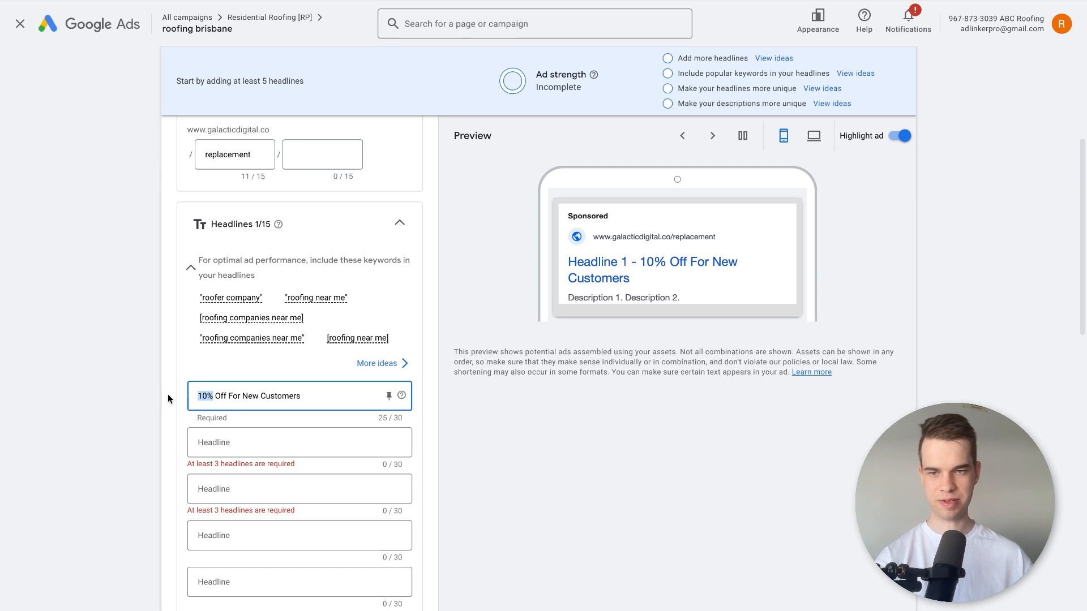
# Replace the first headline with "$1000 Off Full Replacements" and highlight its $1000 figure.
pyautogui.tripleClick(324, 392)
pyautogui.press('BackSpace')
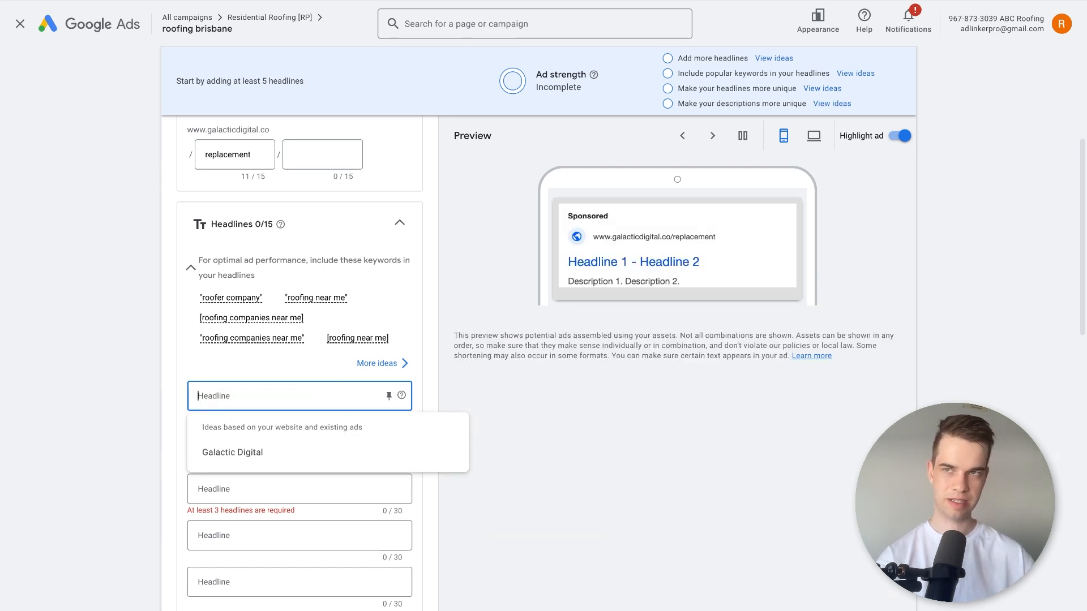
pyautogui.write("$1000's Ful")
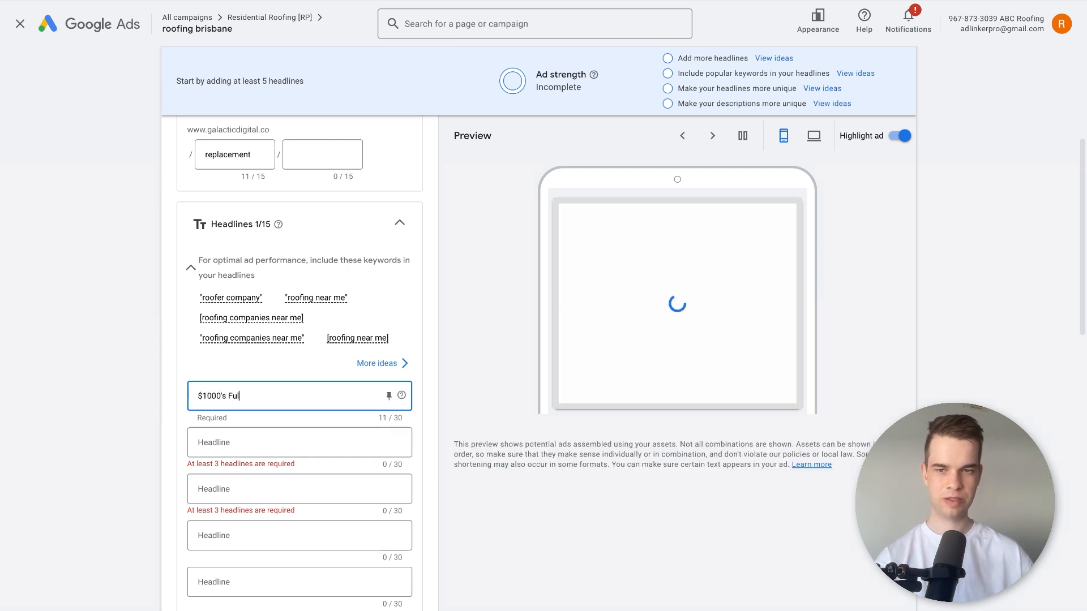
pyautogui.press('BackSpace')
pyautogui.press('BackSpace')
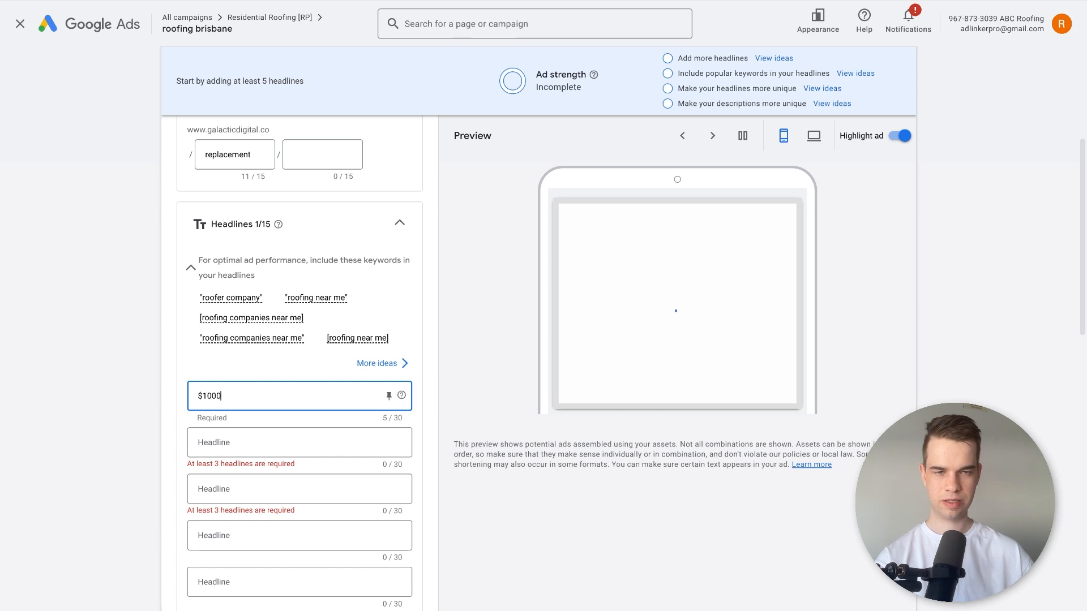
pyautogui.write('Off Fu')
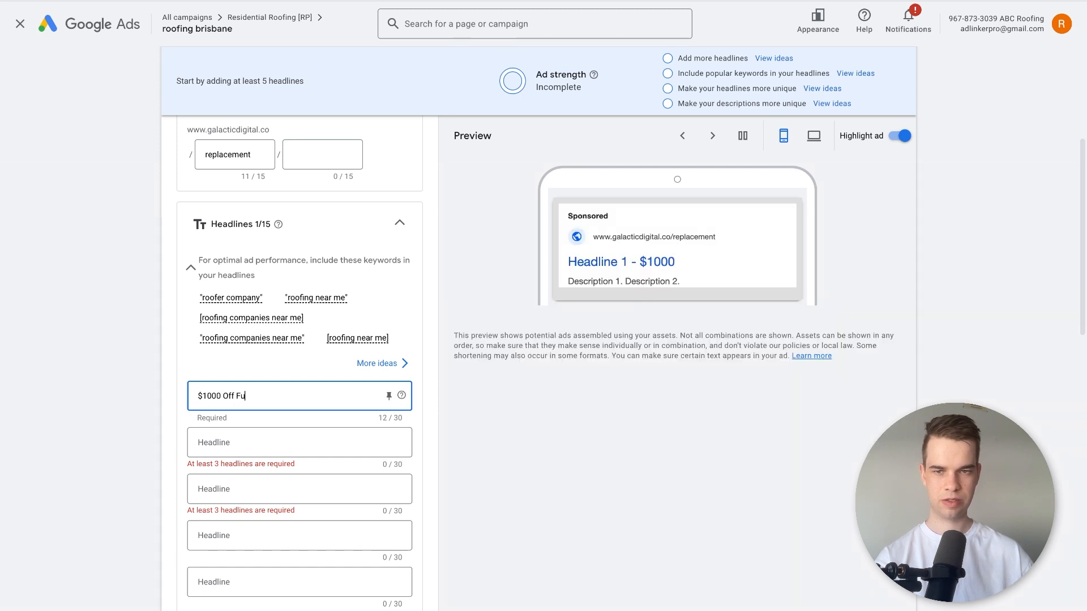
pyautogui.write('ll Replacements')
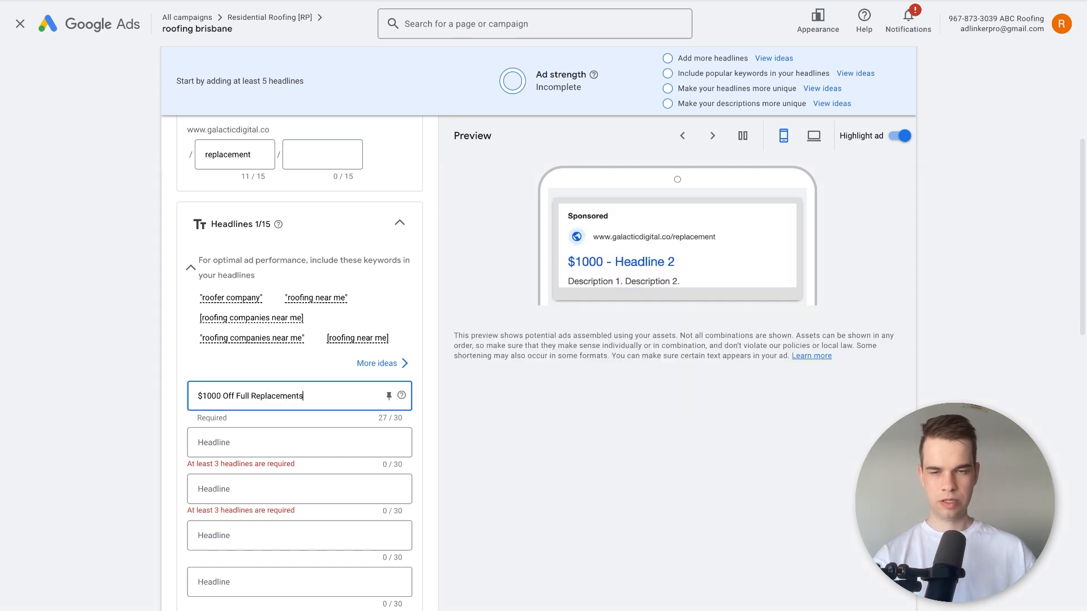
pyautogui.tripleClick(256, 400)
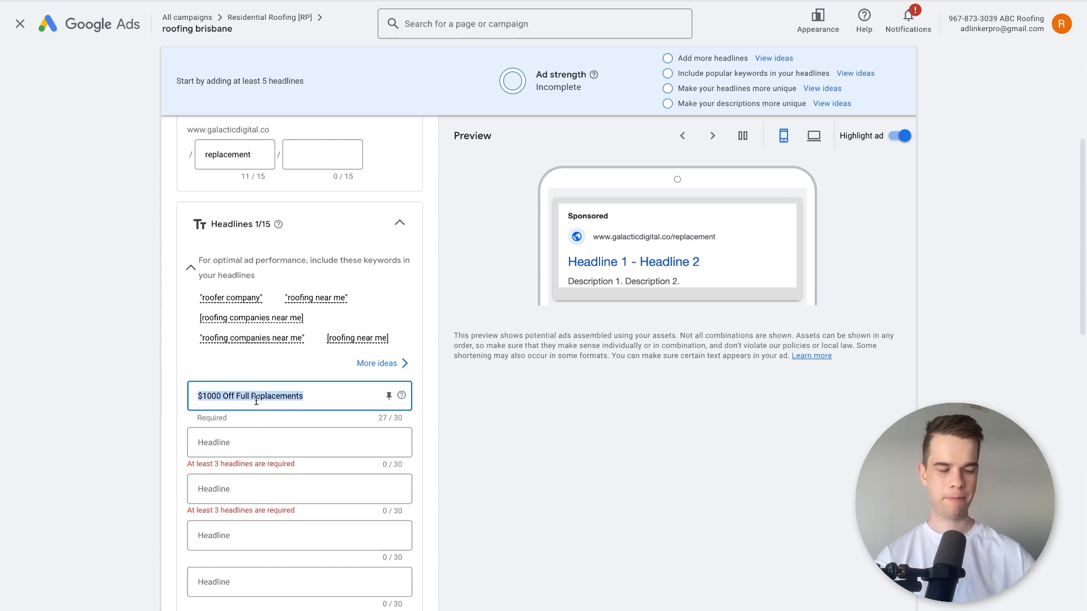
pyautogui.moveTo(222, 398); pyautogui.dragTo(193, 396)
pyautogui.keyDown('shift'); pyautogui.click(276, 394); pyautogui.keyUp('shift')
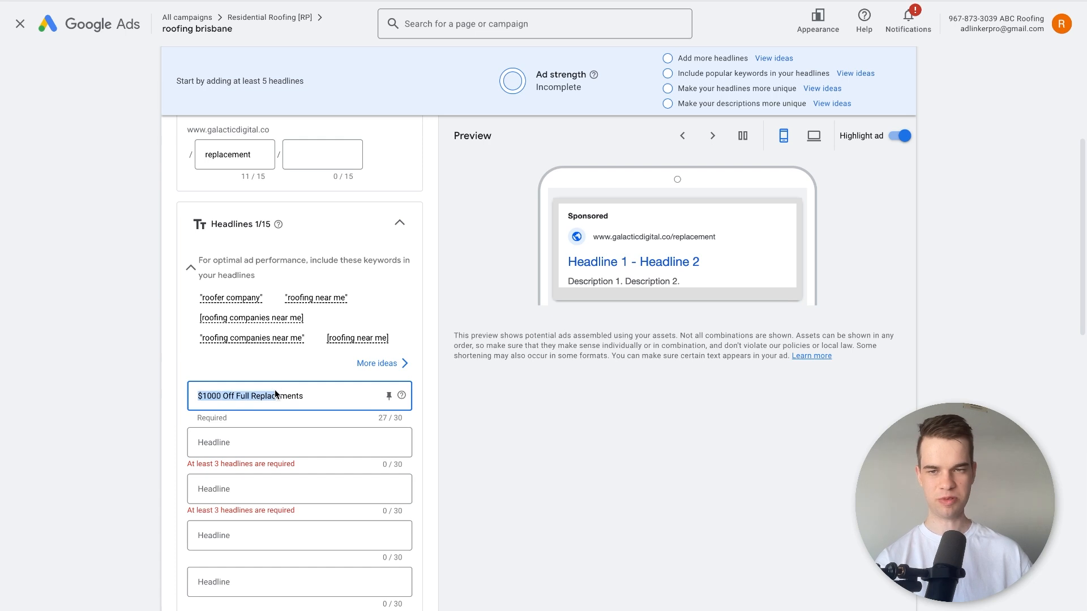
# Replace the first headline with "Get A Free Roof Quote In 24 Hours".
pyautogui.tripleClick(276, 394)
pyautogui.write('Get')
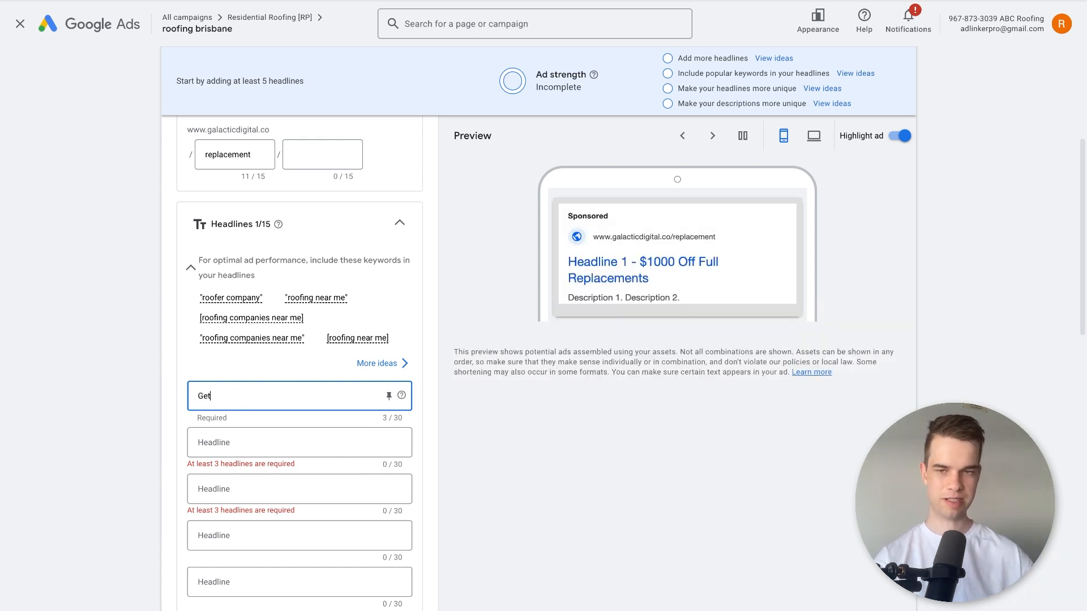
pyautogui.write(' A Free Roof Quote in')
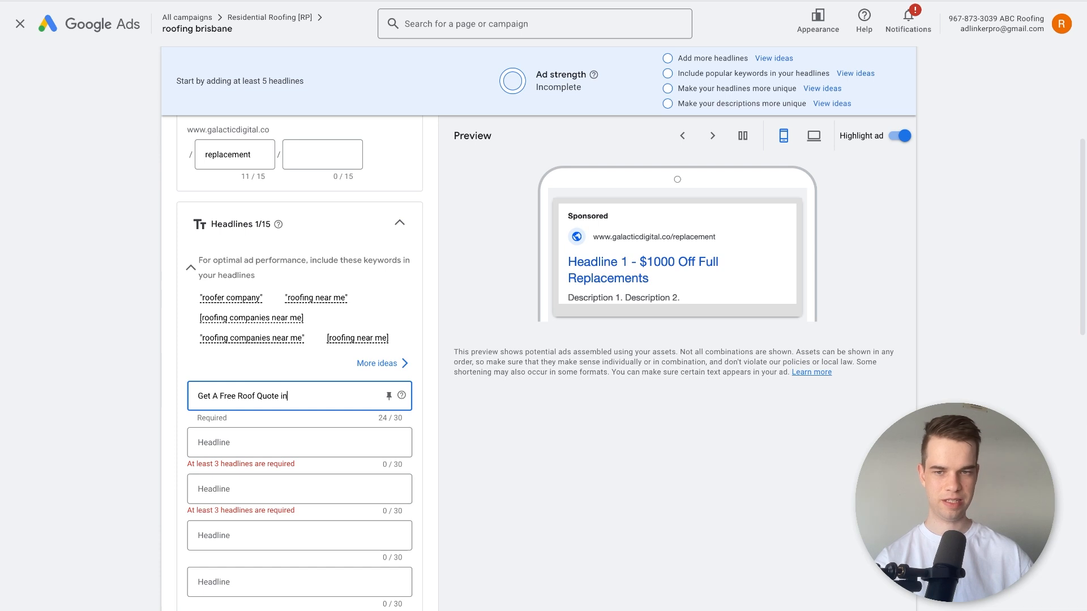
pyautogui.press('BackSpace')
pyautogui.press('BackSpace')
pyautogui.write('In 24 Hours')
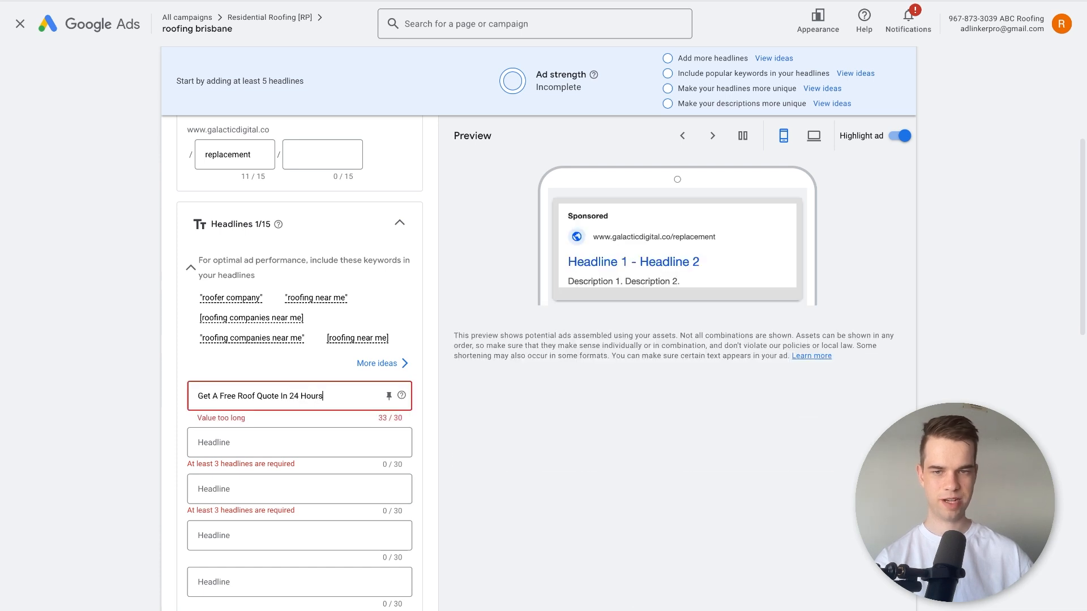
# Shorten the end of the first headline to "24hrs" and highlight the headline text.
pyautogui.press('BackSpace')
pyautogui.press('BackSpace')
pyautogui.press('BackSpace')
pyautogui.press('BackSpace')
pyautogui.press('BackSpace')
pyautogui.press('BackSpace')
pyautogui.write('hrs')
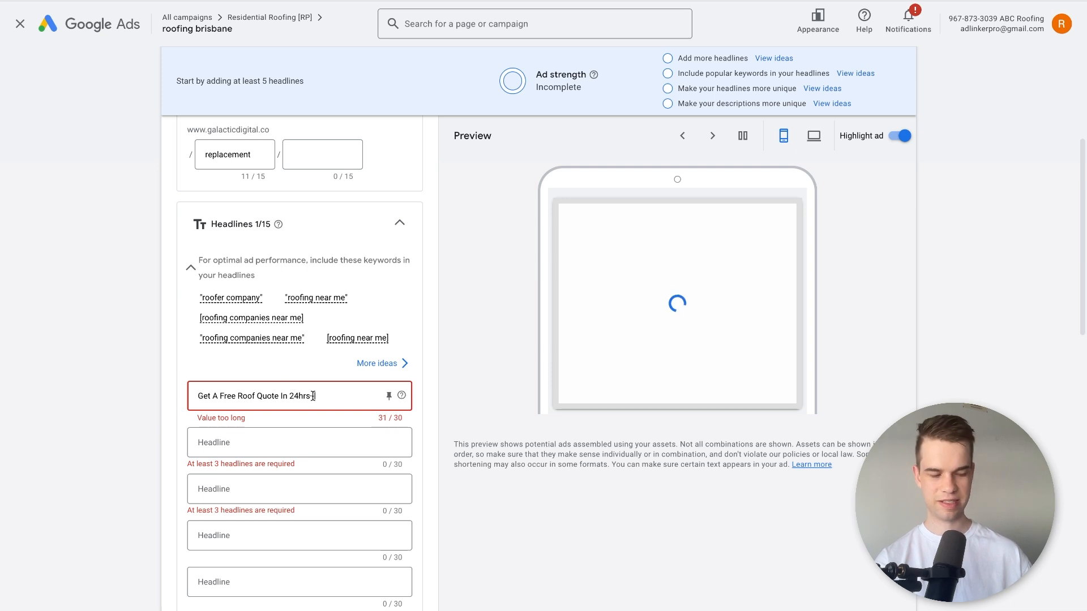
pyautogui.press('BackSpace')
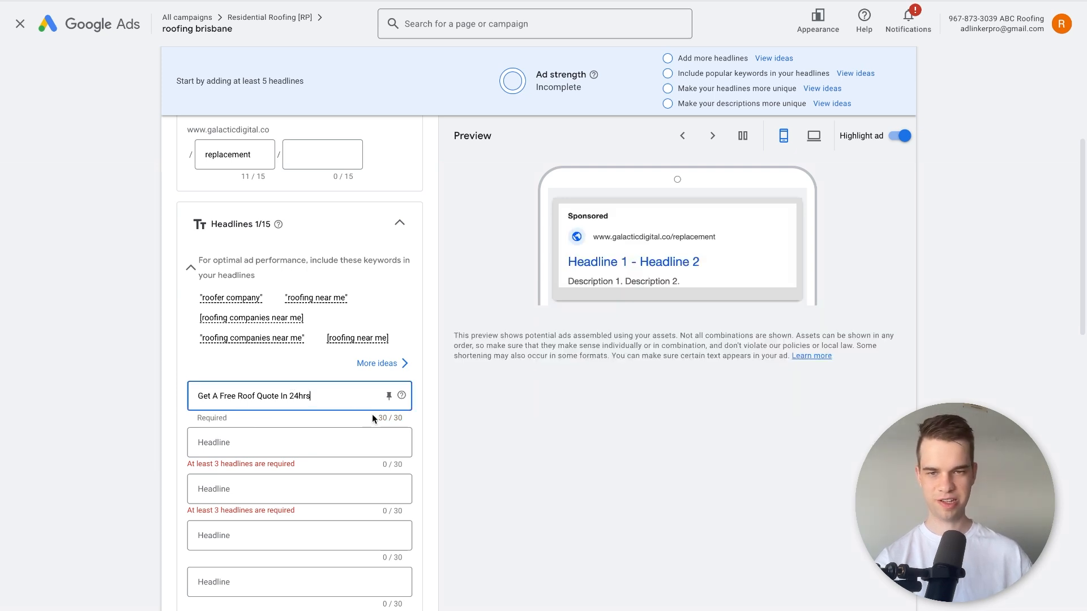
pyautogui.moveTo(291, 392); pyautogui.dragTo(39, 400)
pyautogui.click(311, 393)
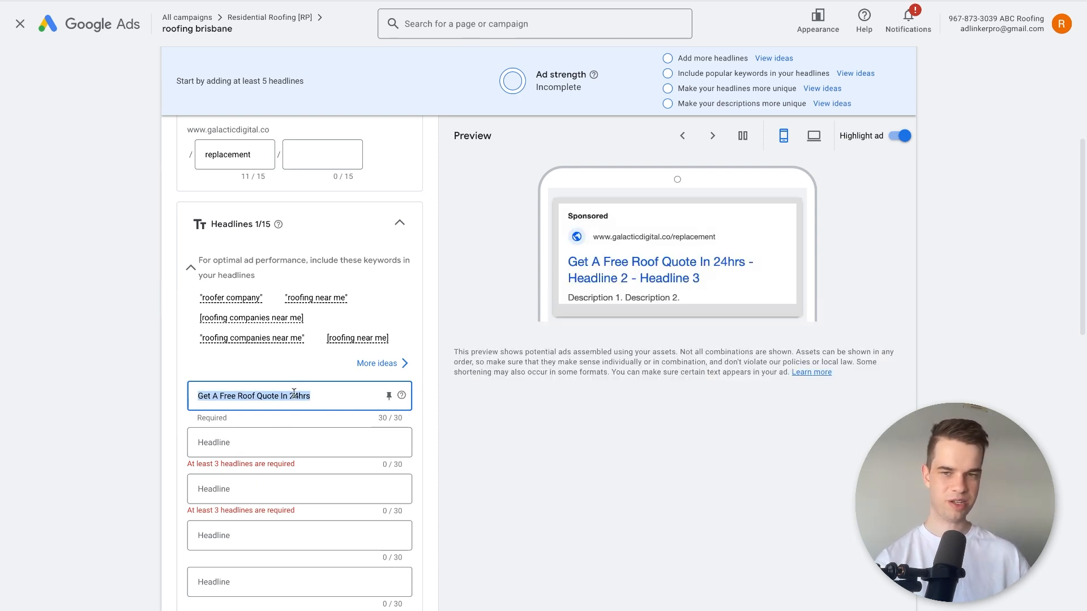
# Replace the first headline with "Roof Replacement Brisbane".
pyautogui.moveTo(317, 393); pyautogui.dragTo(143, 398)
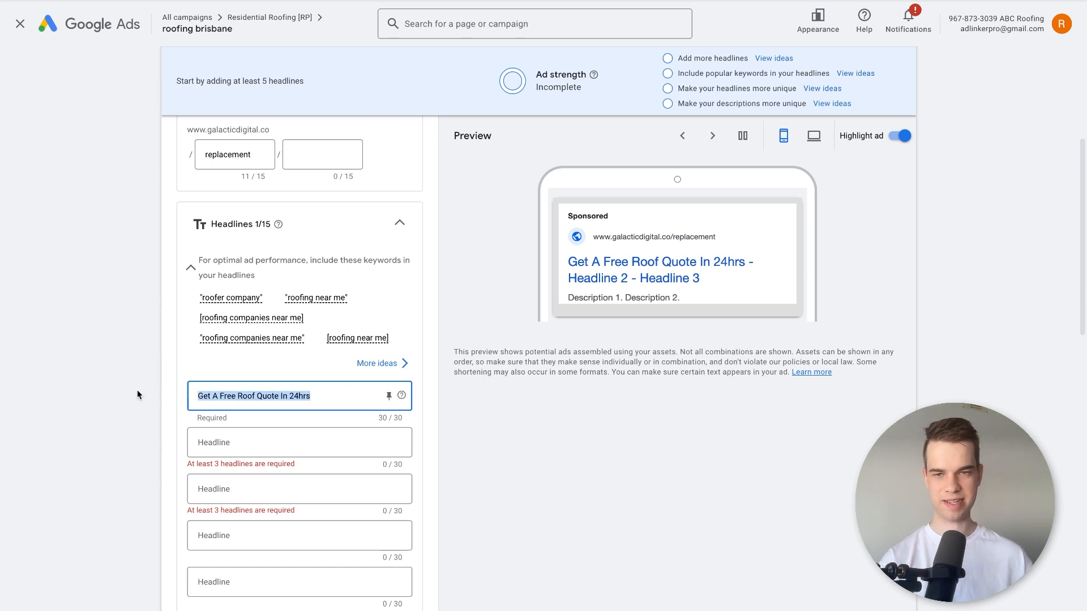
pyautogui.write('Roof Rep')
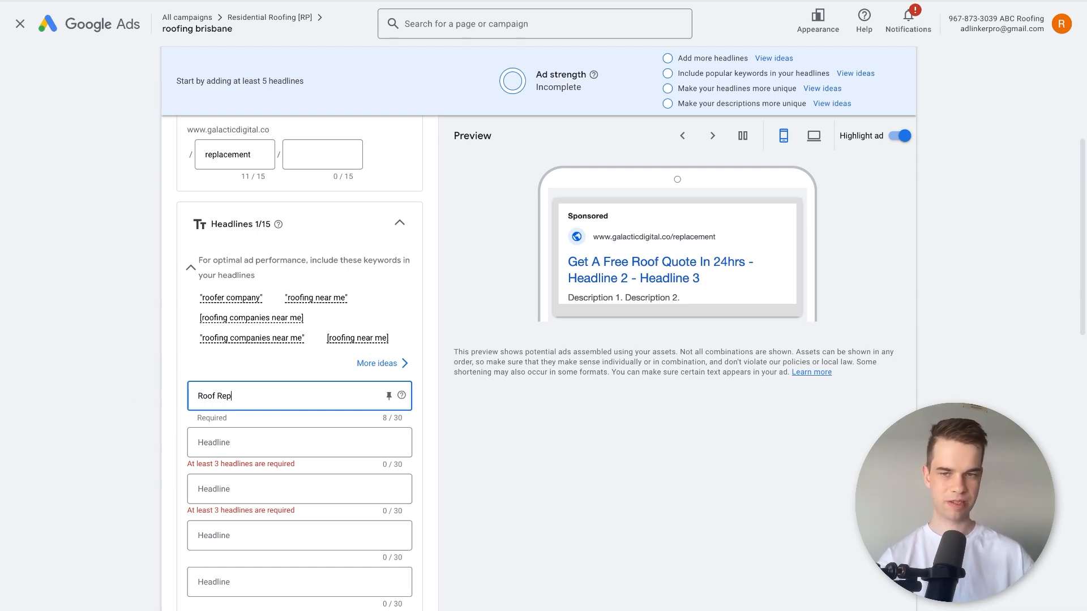
pyautogui.write('lacement Brisbane')
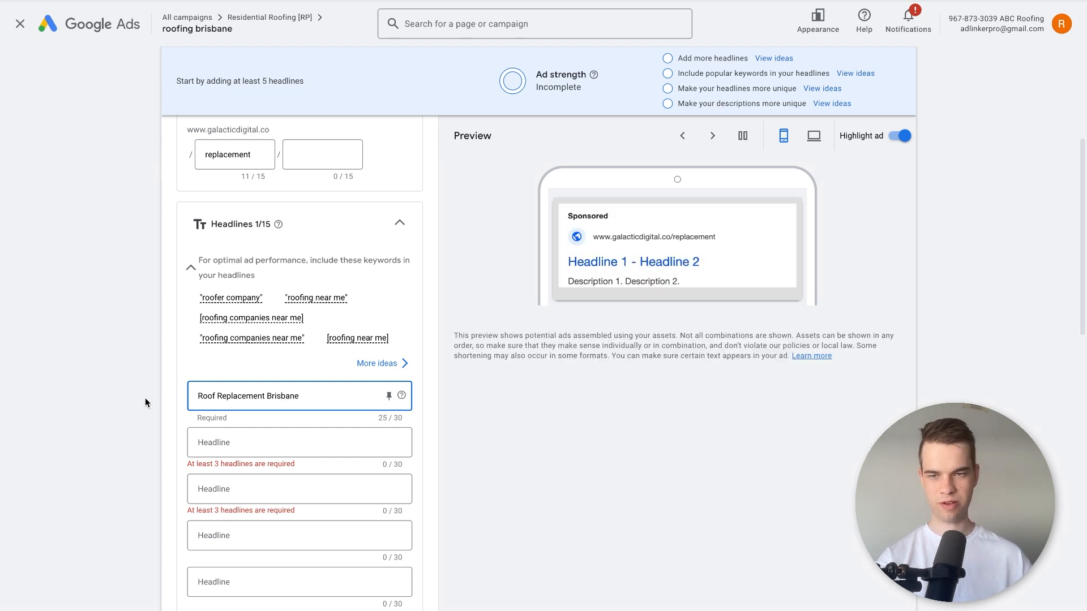
# Enter "Brisbane's #1 Roofing Experts" as the second headline.
pyautogui.click(210, 442)
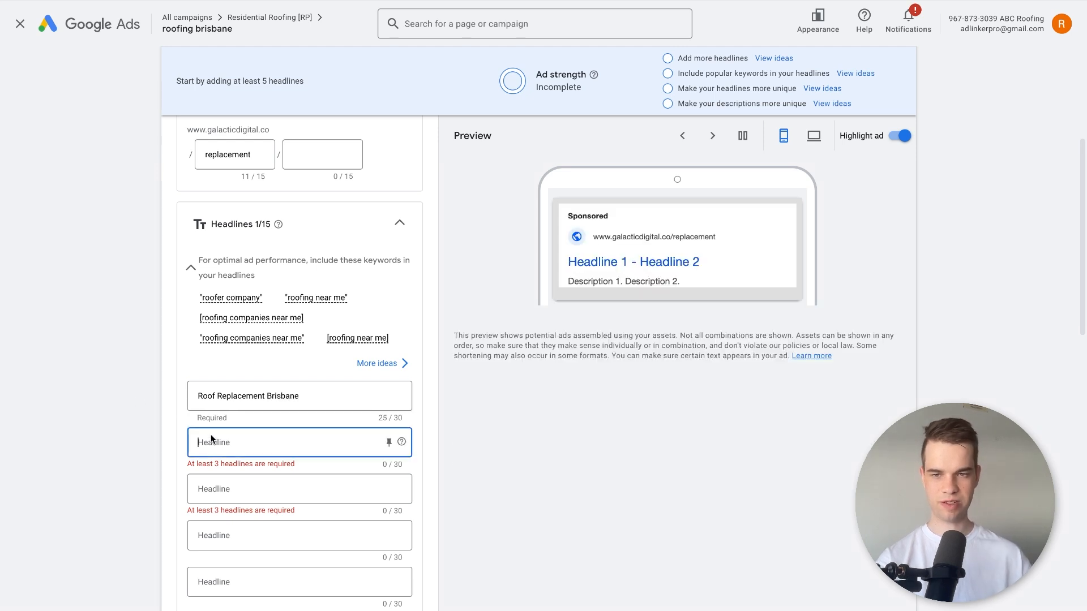
pyautogui.write("Brisbane's")
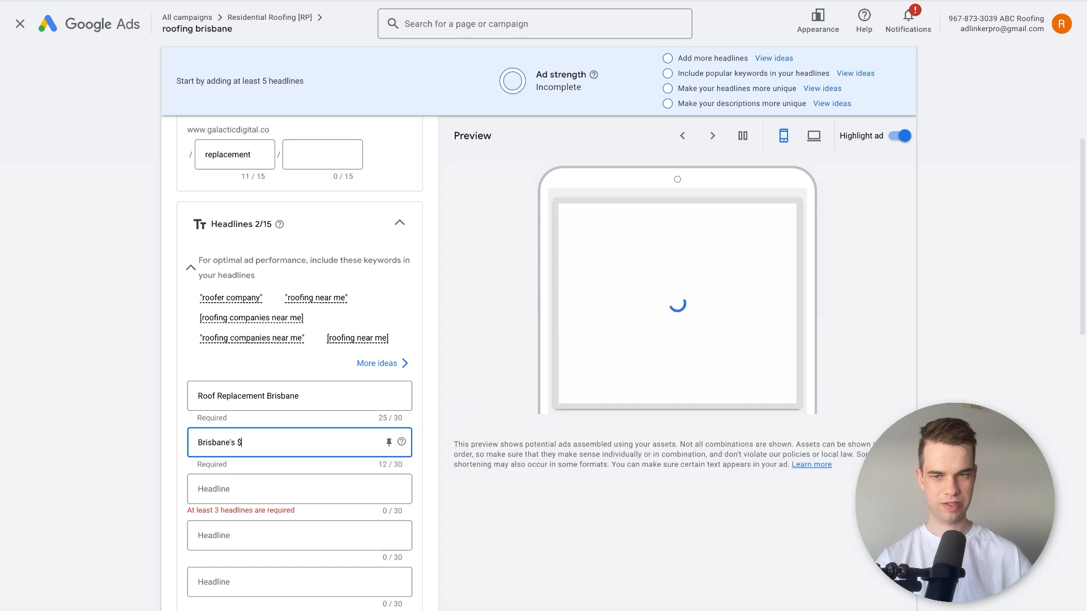
pyautogui.write(' #1 ')
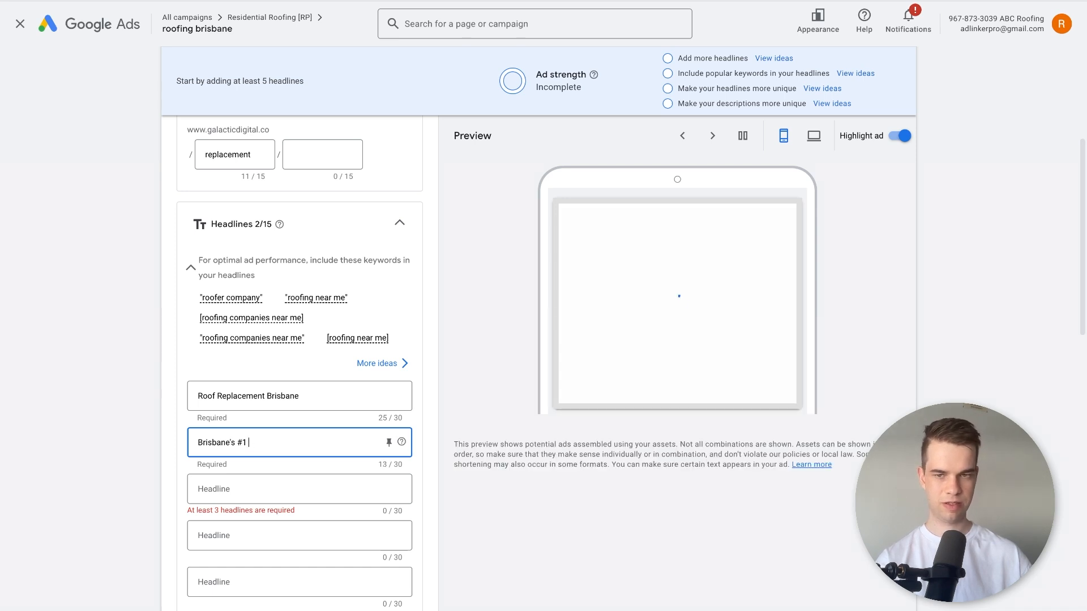
pyautogui.write('Roofing Experts')
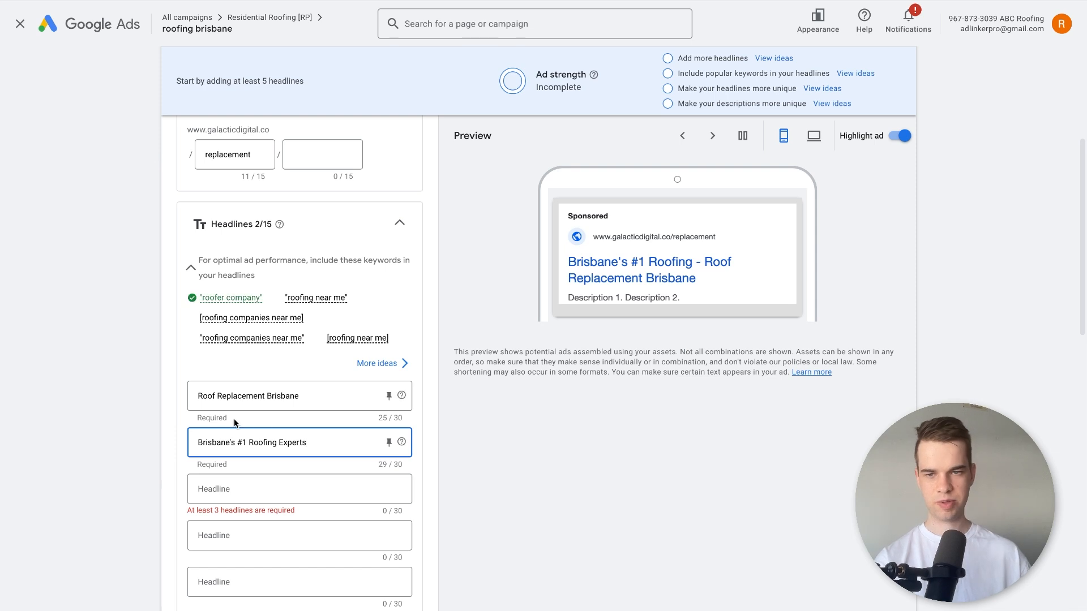
pyautogui.click(138, 428)
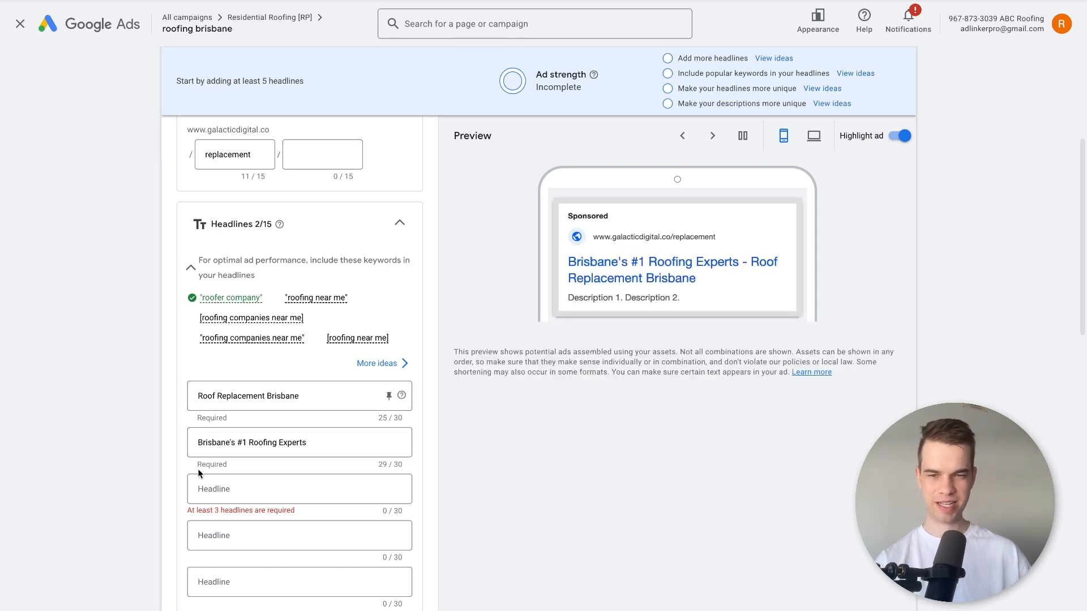
# Highlight the wording of the first and second headlines to compare how they pair up.
pyautogui.moveTo(212, 443); pyautogui.dragTo(280, 447)
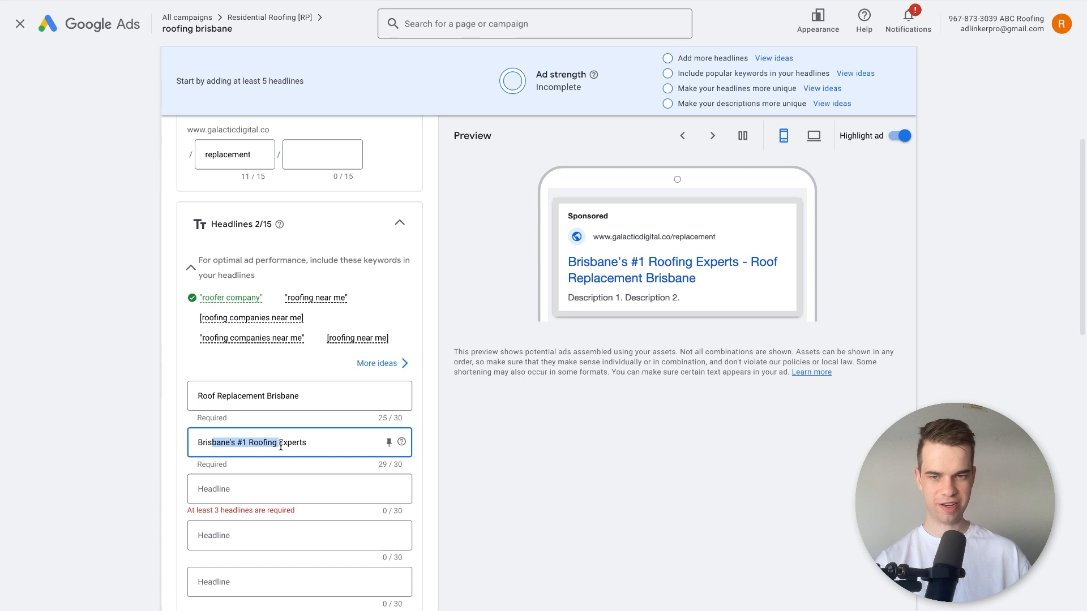
pyautogui.click(227, 440)
pyautogui.moveTo(218, 396); pyautogui.dragTo(300, 396)
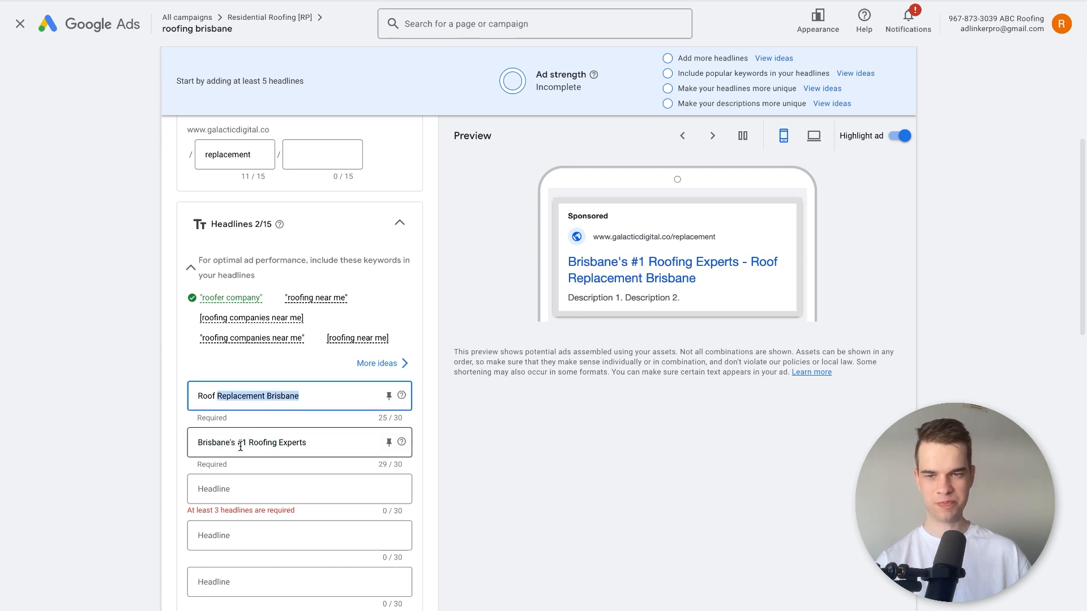
pyautogui.click(242, 443)
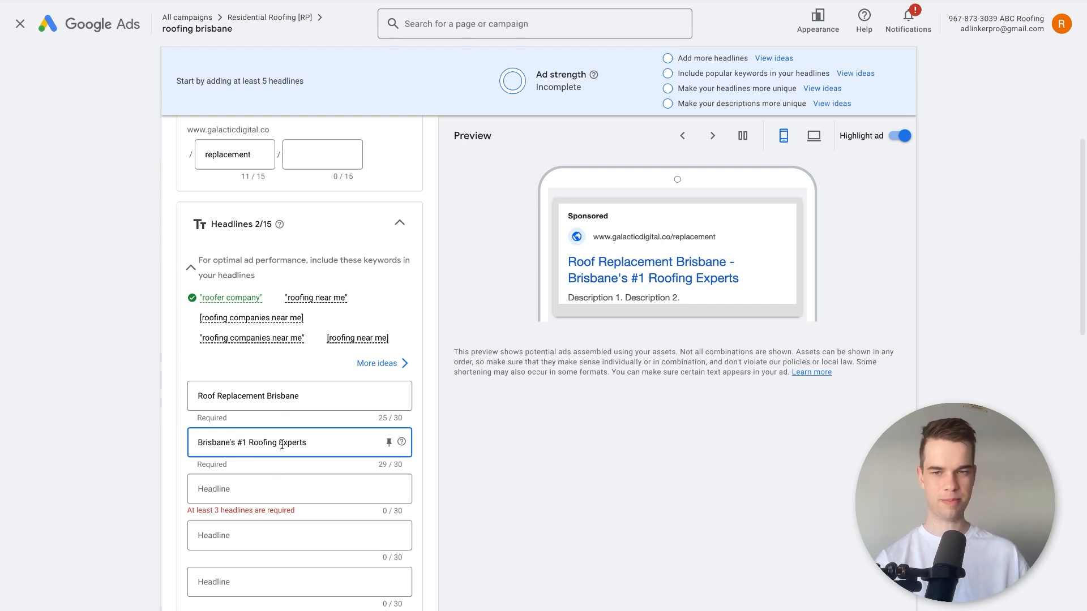
pyautogui.moveTo(313, 441); pyautogui.dragTo(191, 438)
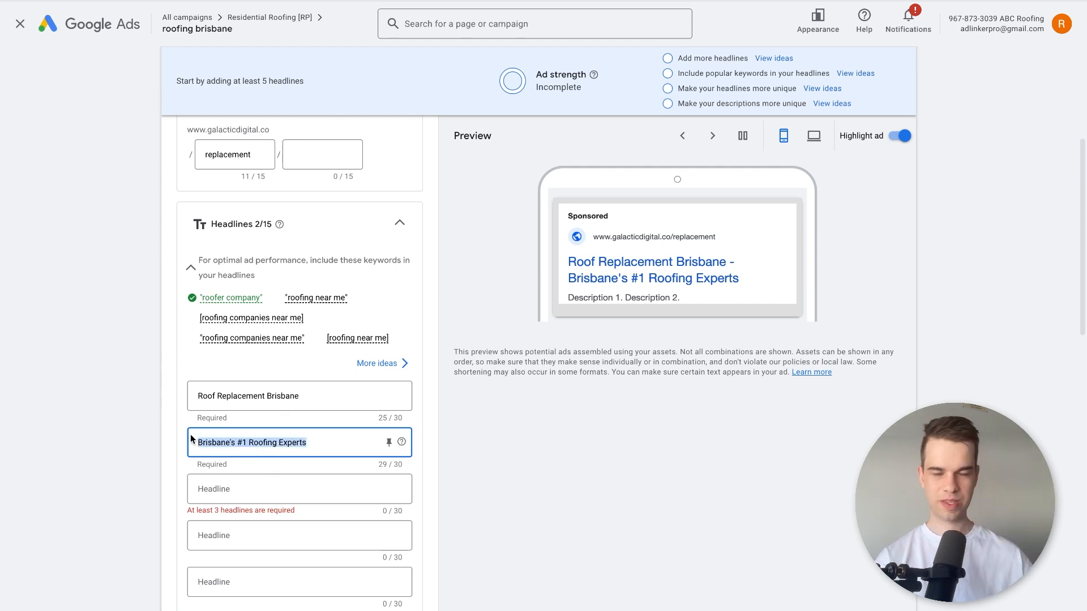
# Try "10% Off For First Time Customers" as the first headline and clear it again.
pyautogui.click(304, 392)
pyautogui.tripleClick(304, 393)
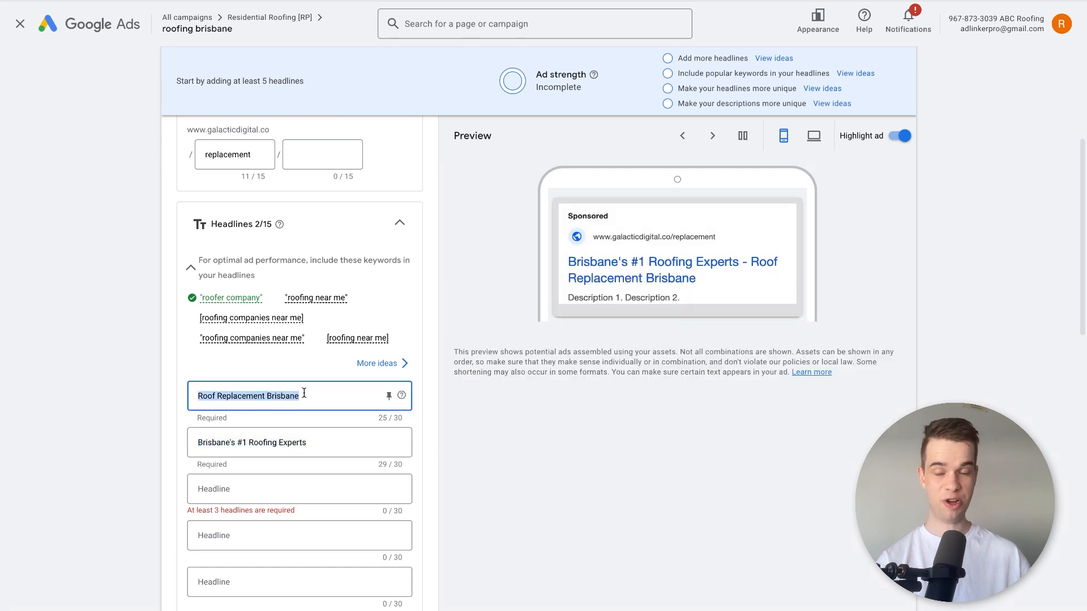
pyautogui.press('BackSpace')
pyautogui.write('10% OFf')
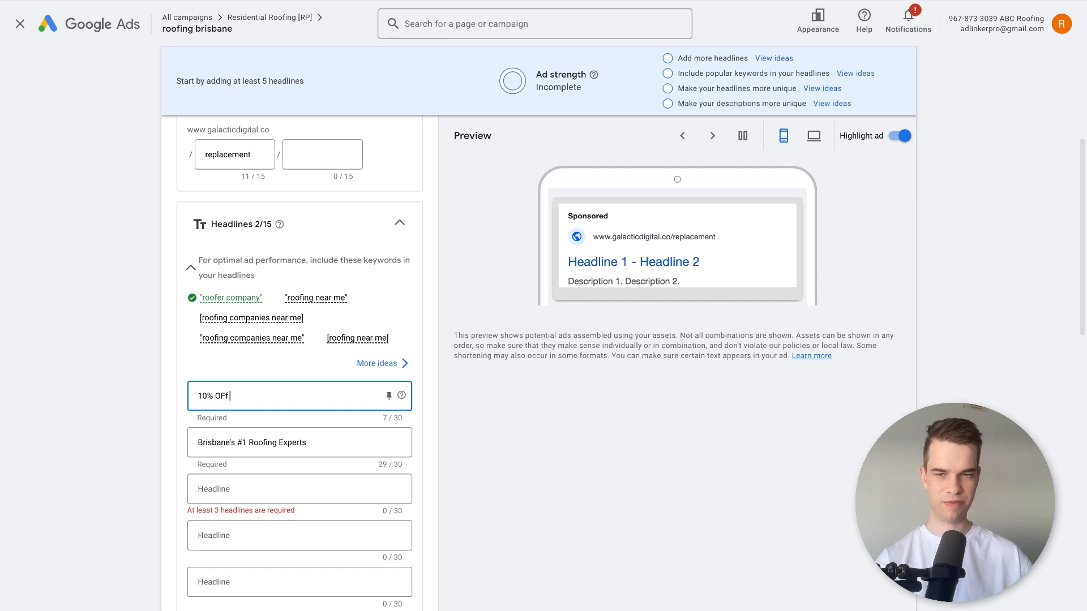
pyautogui.press('BackSpace')
pyautogui.write('ff Fo0r')
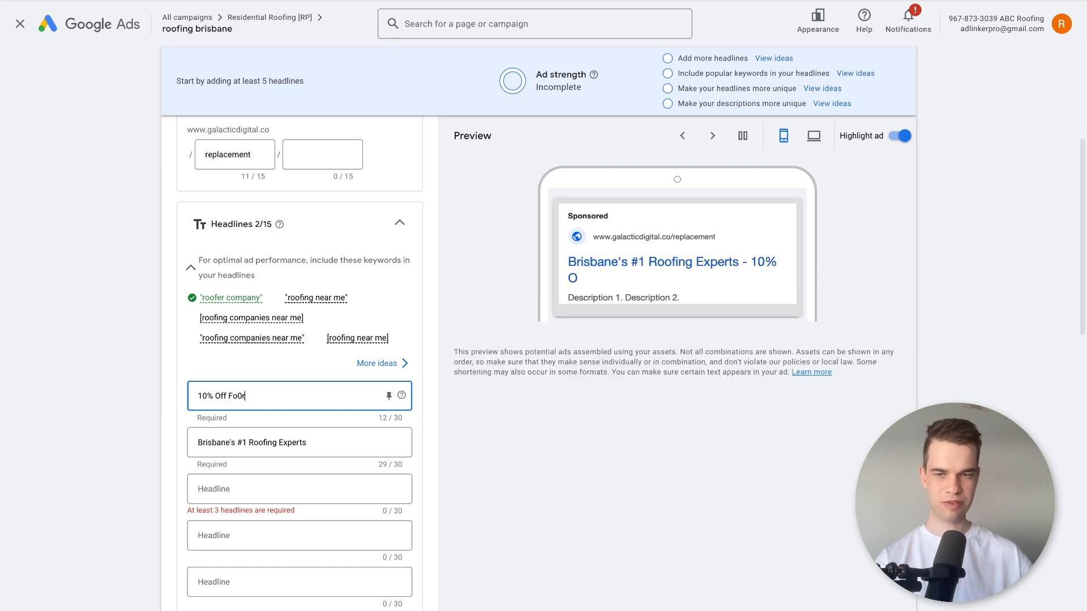
pyautogui.write(' r')
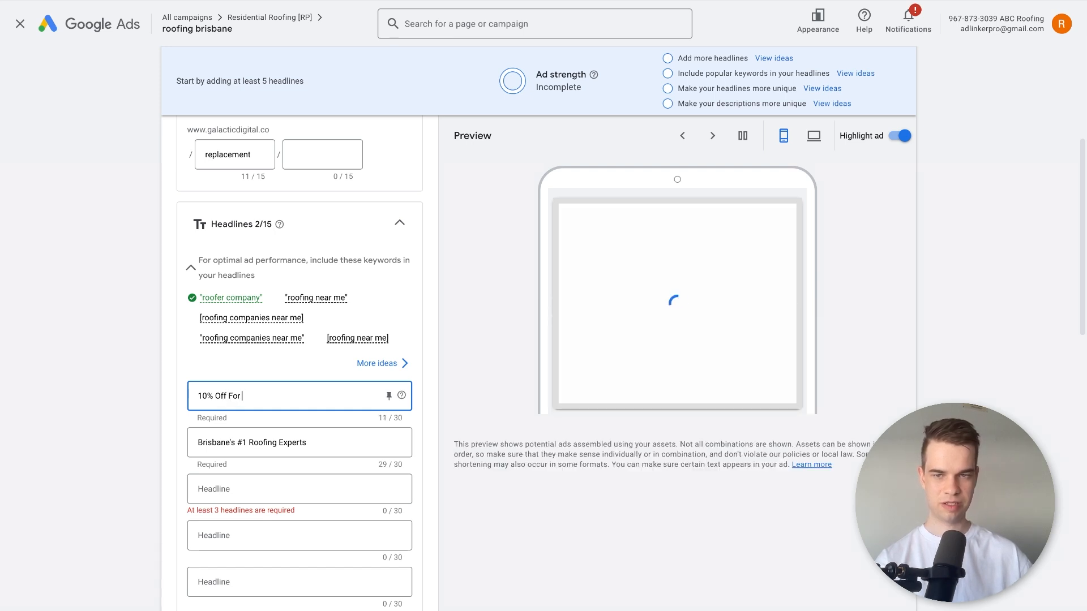
pyautogui.write(' First Time Customers')
pyautogui.hotkey('ctrl', 'a')
pyautogui.press('BackSpace')
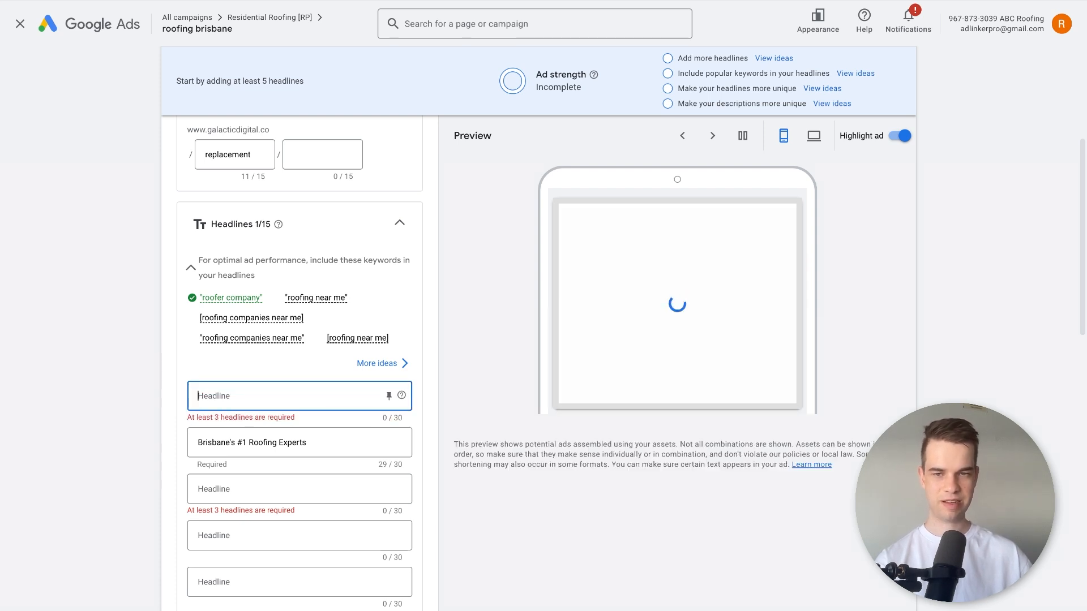
# Try "Get A Free Roof Quote In 24hrs" as the first headline and clear it again.
pyautogui.write('Ge')
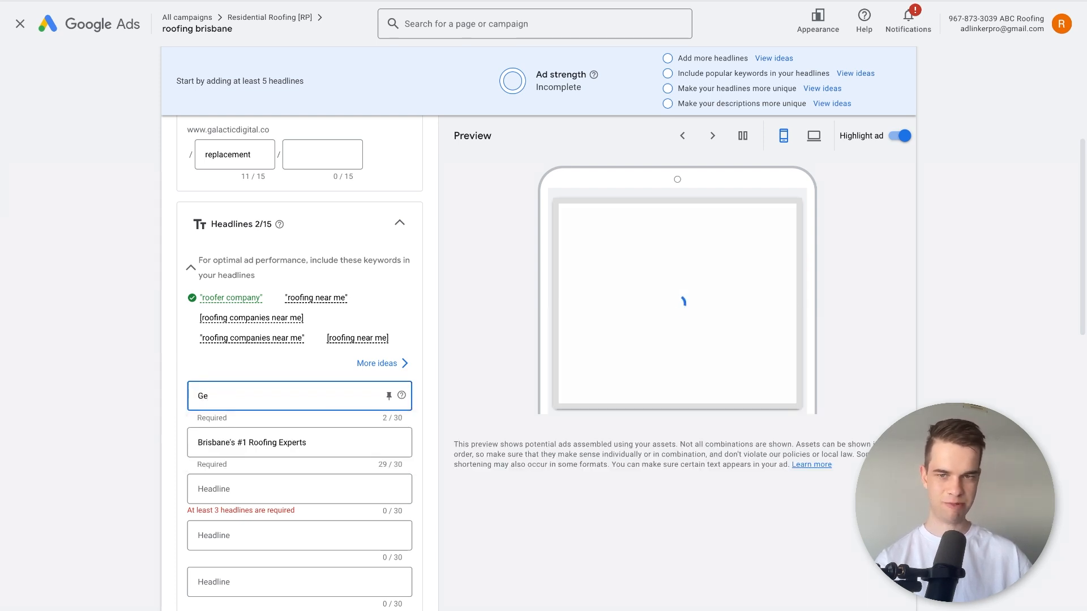
pyautogui.write('t A')
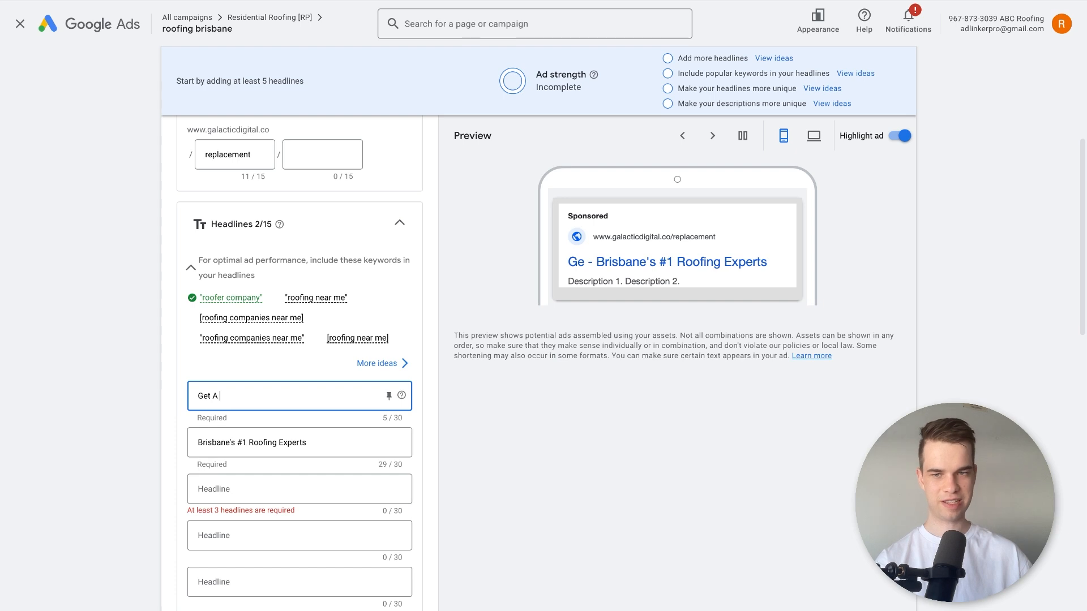
pyautogui.write(' Free Q')
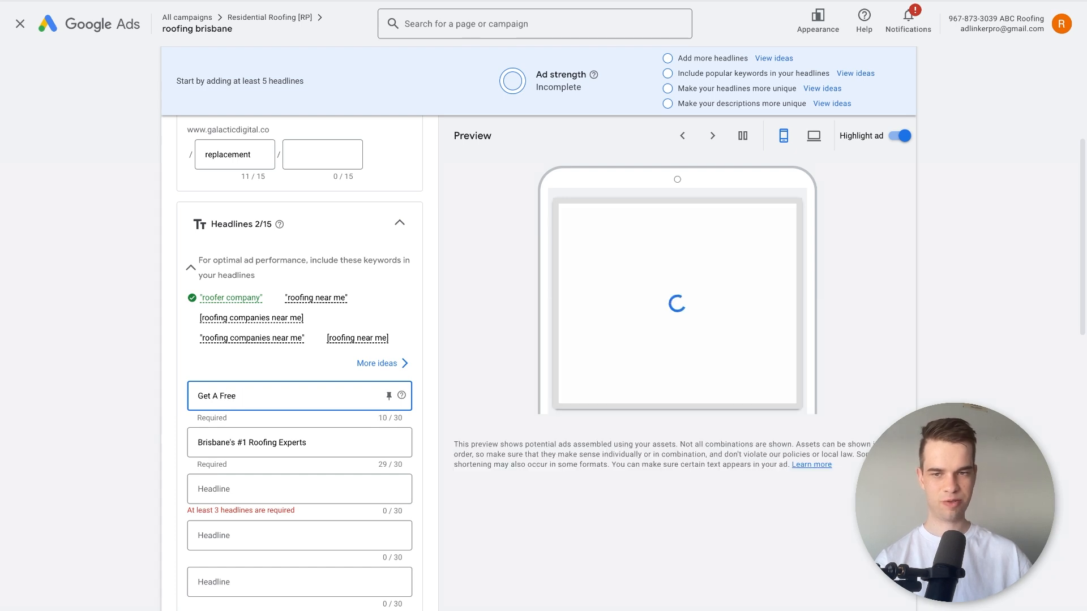
pyautogui.press('BackSpace')
pyautogui.write('Roof Quote')
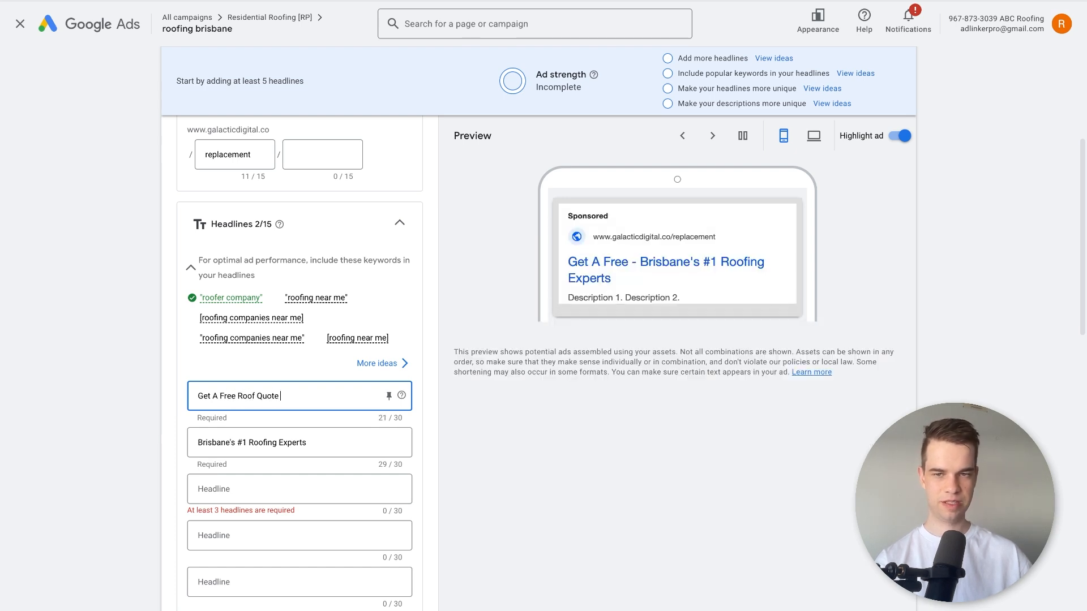
pyautogui.write(' In 24 Hours')
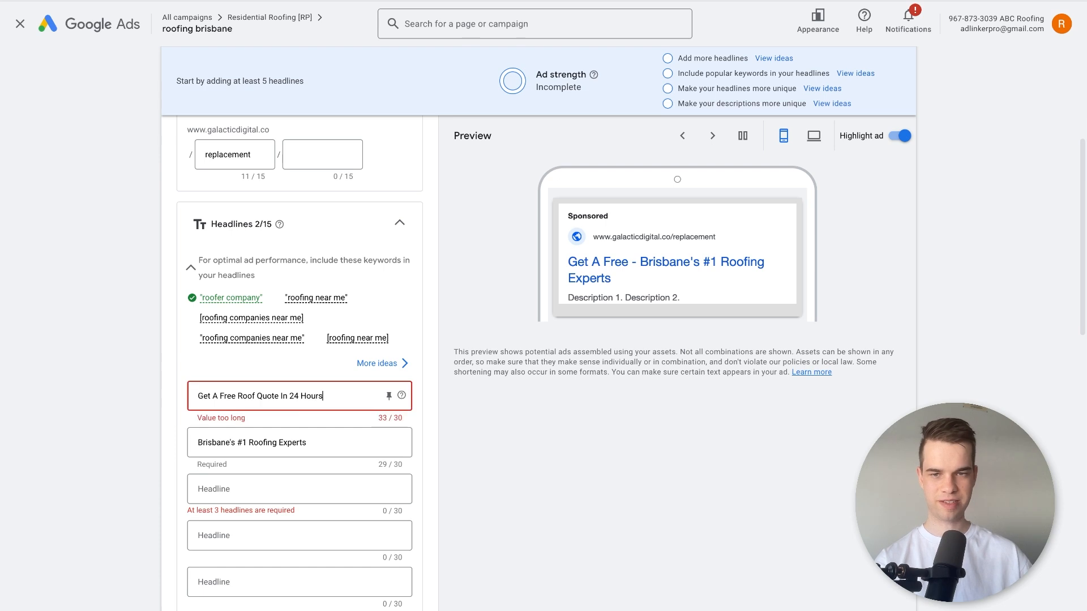
pyautogui.press('BackSpace')
pyautogui.press('BackSpace')
pyautogui.press('BackSpace')
pyautogui.press('BackSpace')
pyautogui.press('BackSpace')
pyautogui.write('hrs')
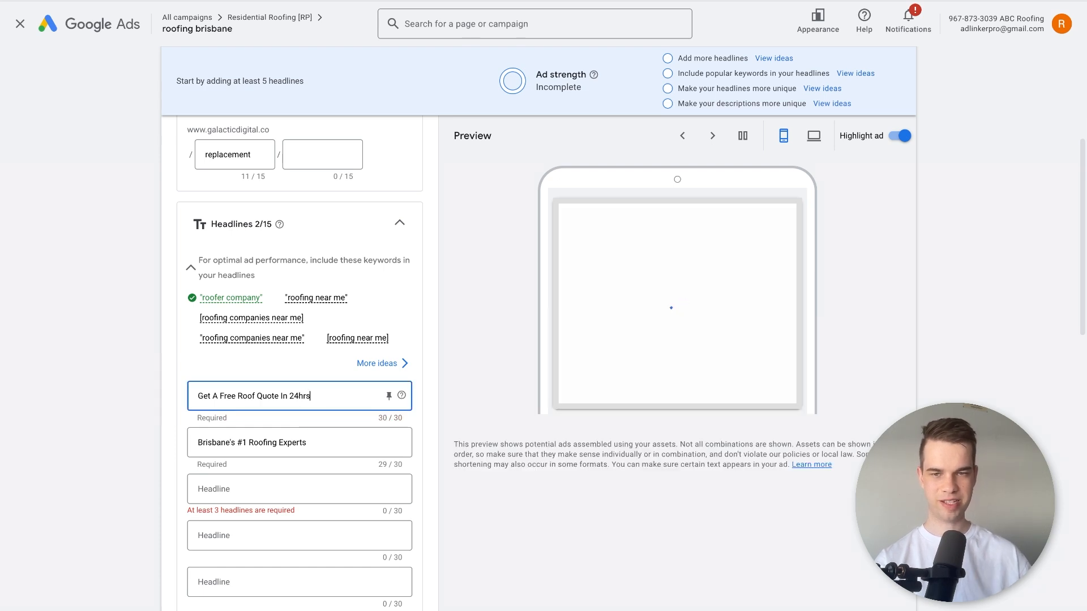
pyautogui.tripleClick(276, 394)
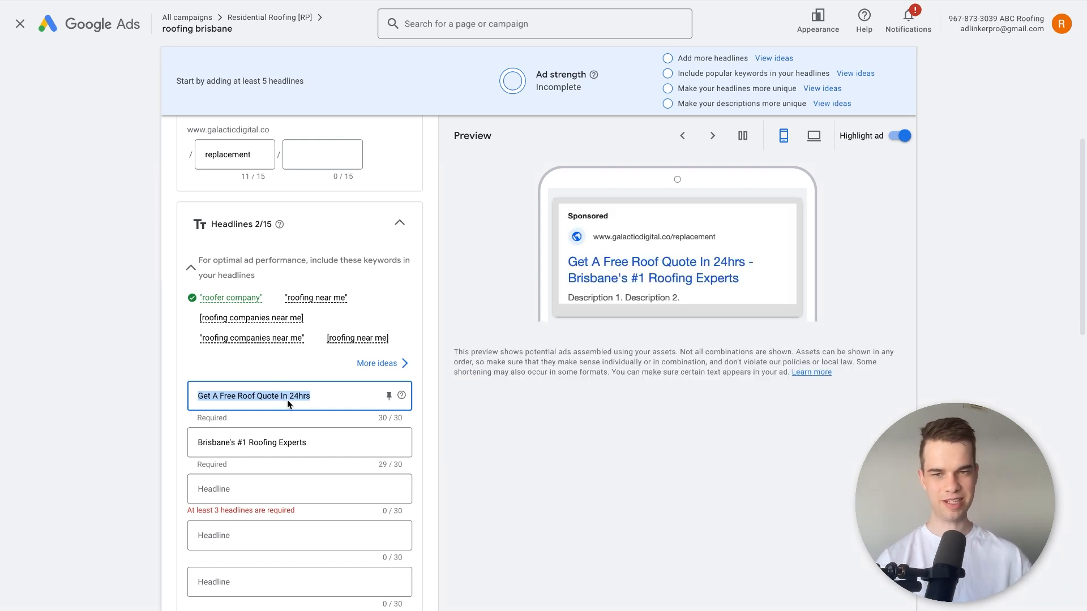
pyautogui.press('BackSpace')
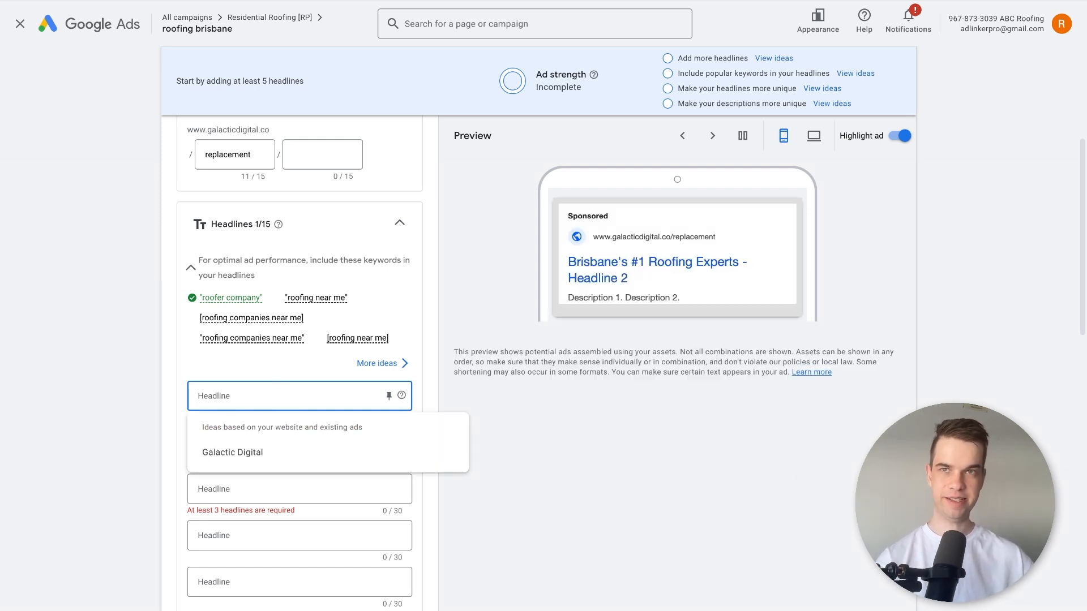
pyautogui.write('10')
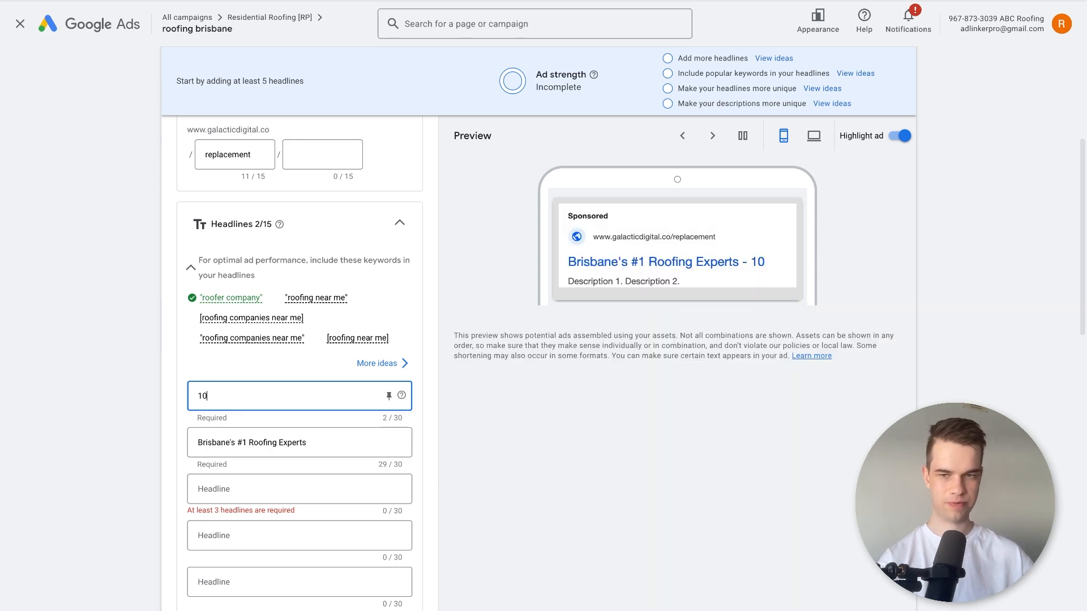
pyautogui.write('% New Roofs')
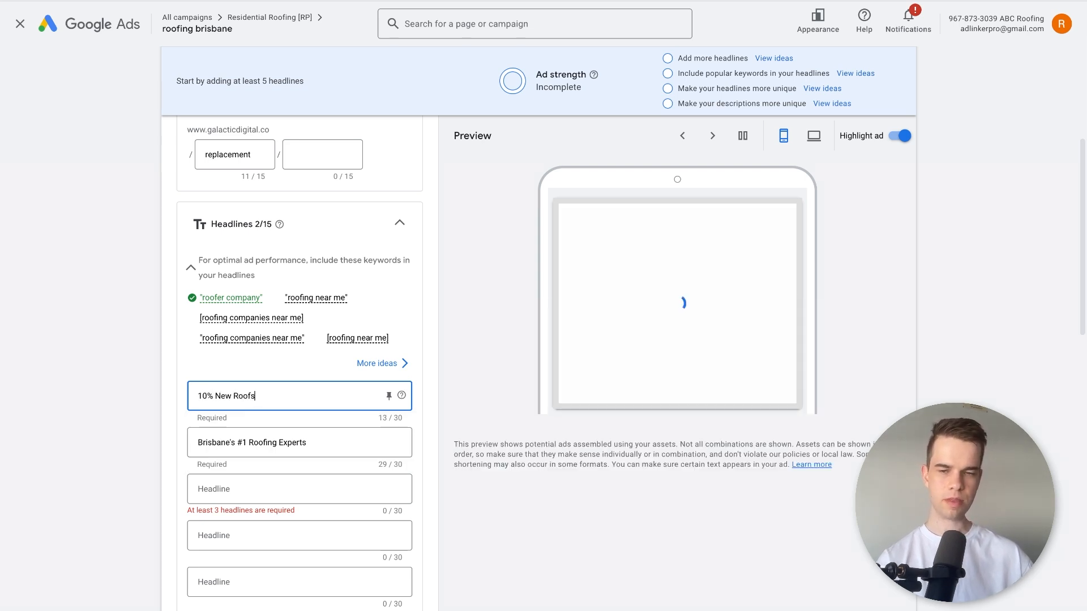
pyautogui.hotkey('ctrl', 'a')
pyautogui.press('BackSpace')
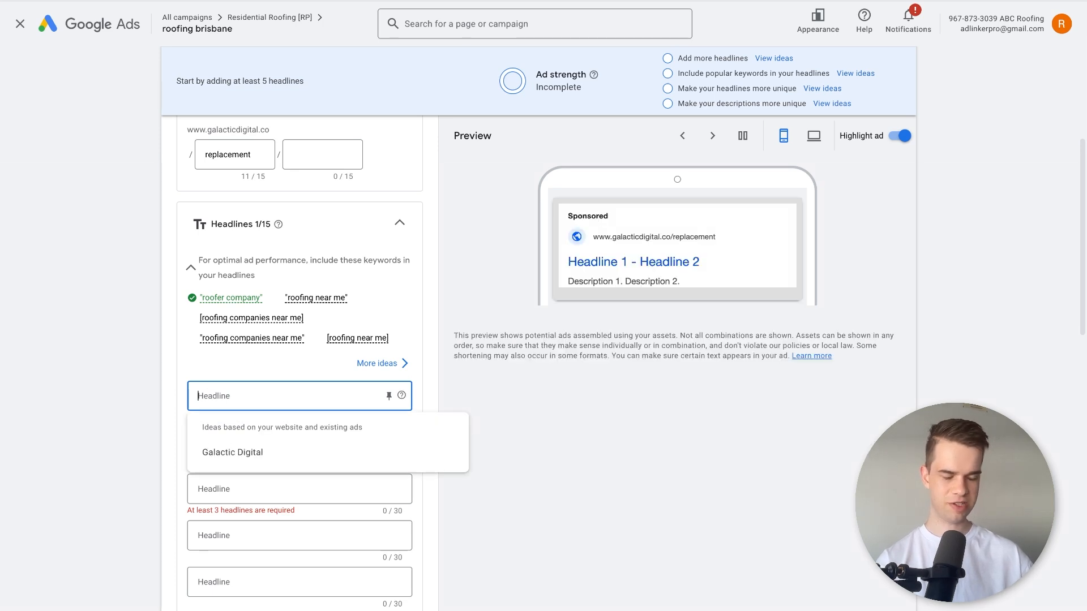
pyautogui.write('N')
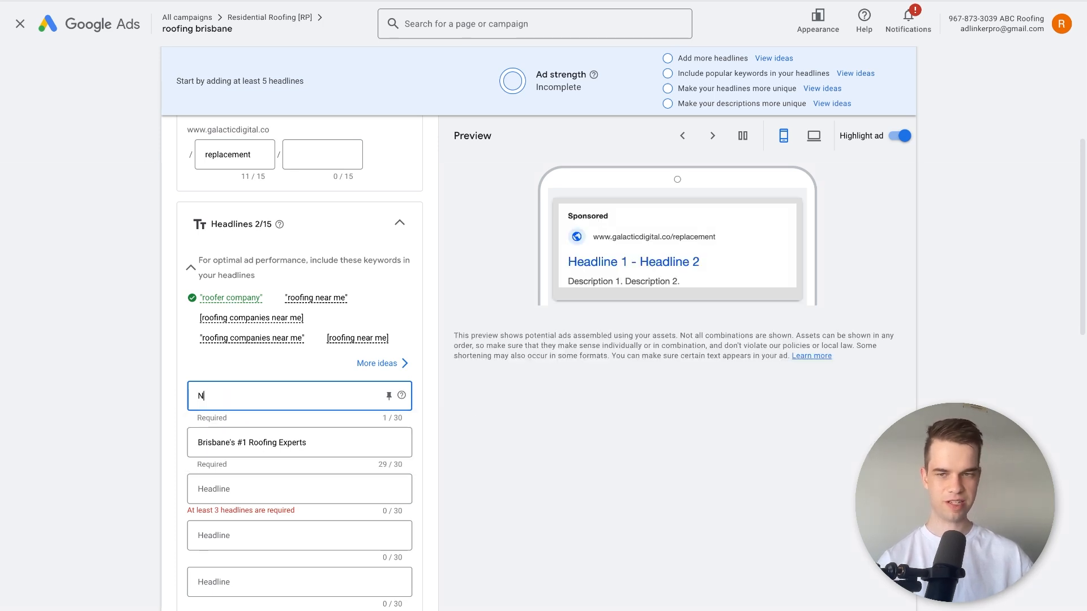
pyautogui.write('o Win No')
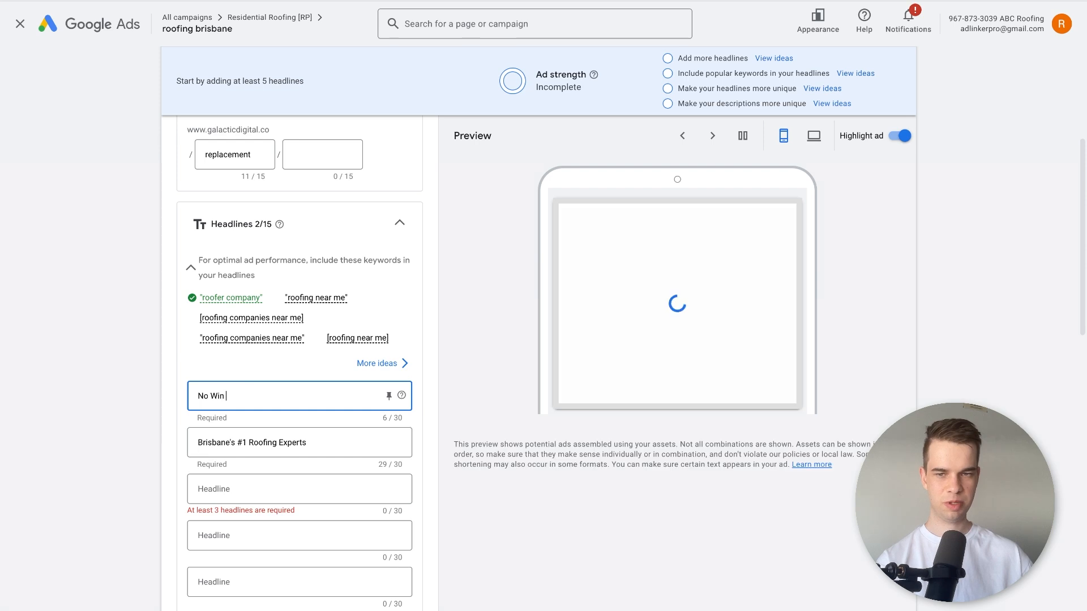
pyautogui.hotkey('ctrl', 'a')
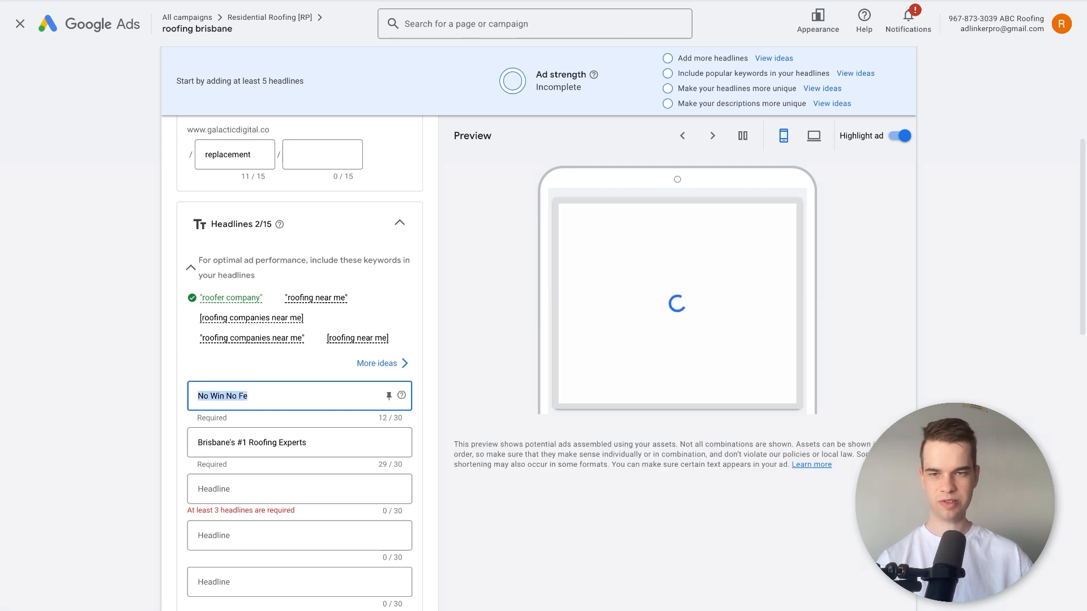
pyautogui.press('BackSpace')
# Try "$0 Call Out Fee (This Month)" as the first headline.
pyautogui.write('$')
pyautogui.press('BackSpace')
pyautogui.write('$0 Call Out Fee')
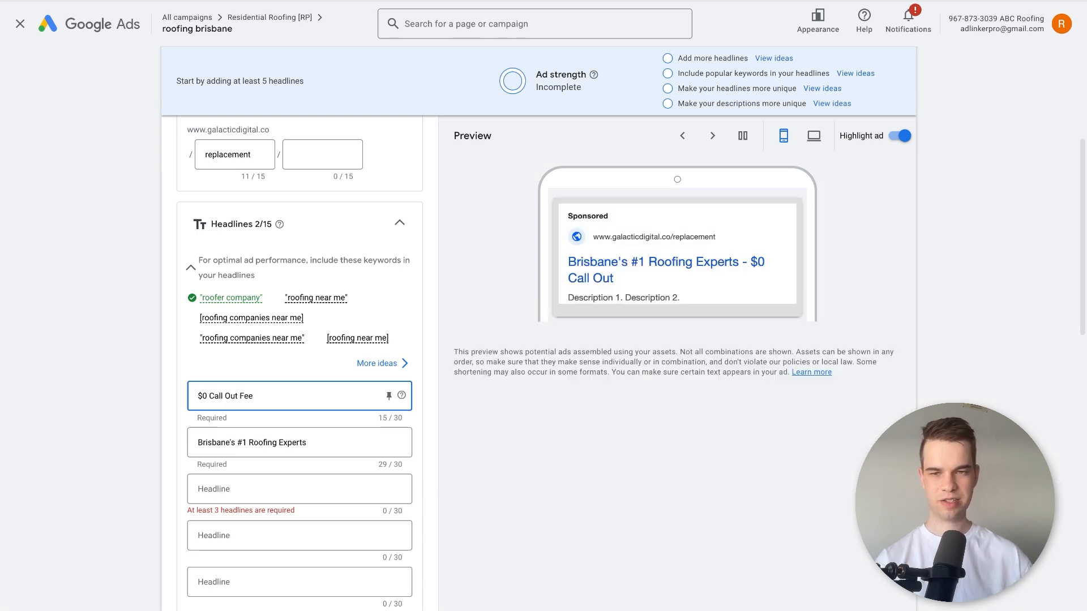
pyautogui.hotkey('ctrl', 'a')
pyautogui.write('No Call Out Fee')
pyautogui.hotkey('ctrl', 'a')
pyautogui.write('$0')
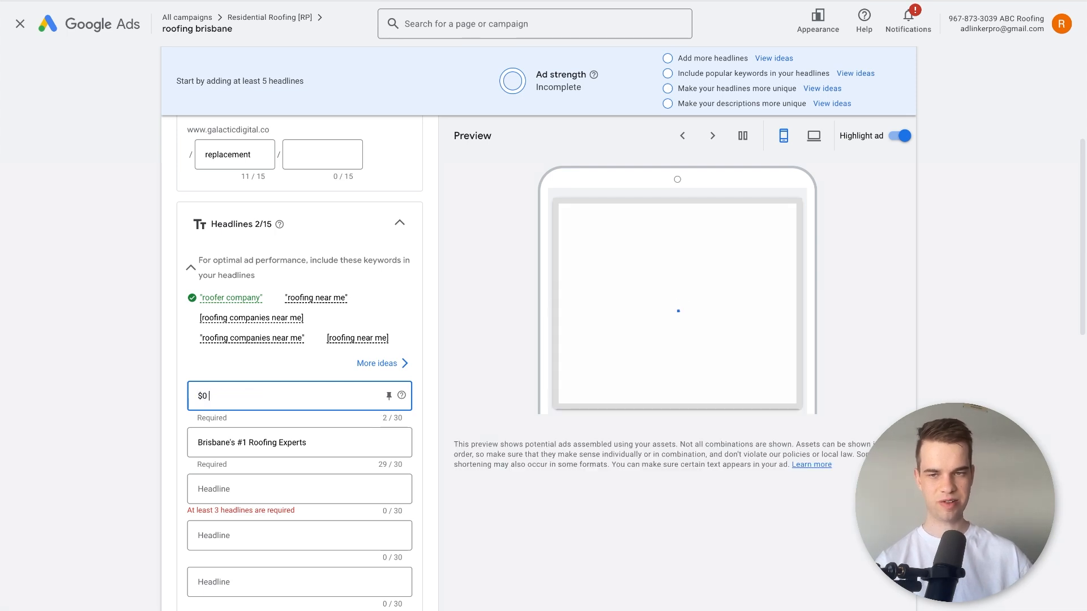
pyautogui.write(' Call Out Fee ')
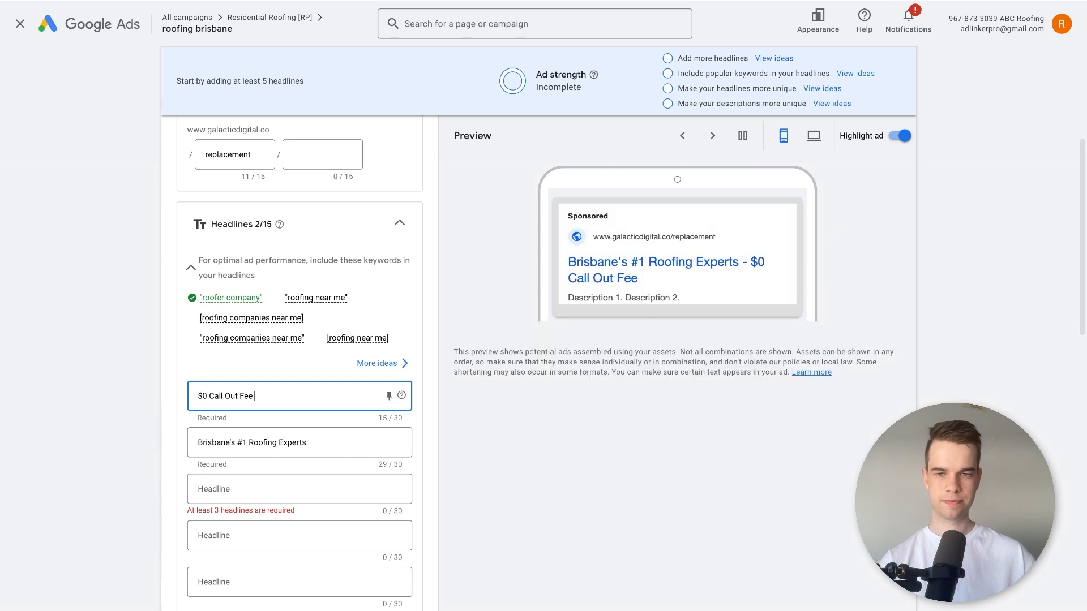
pyautogui.write('(T')
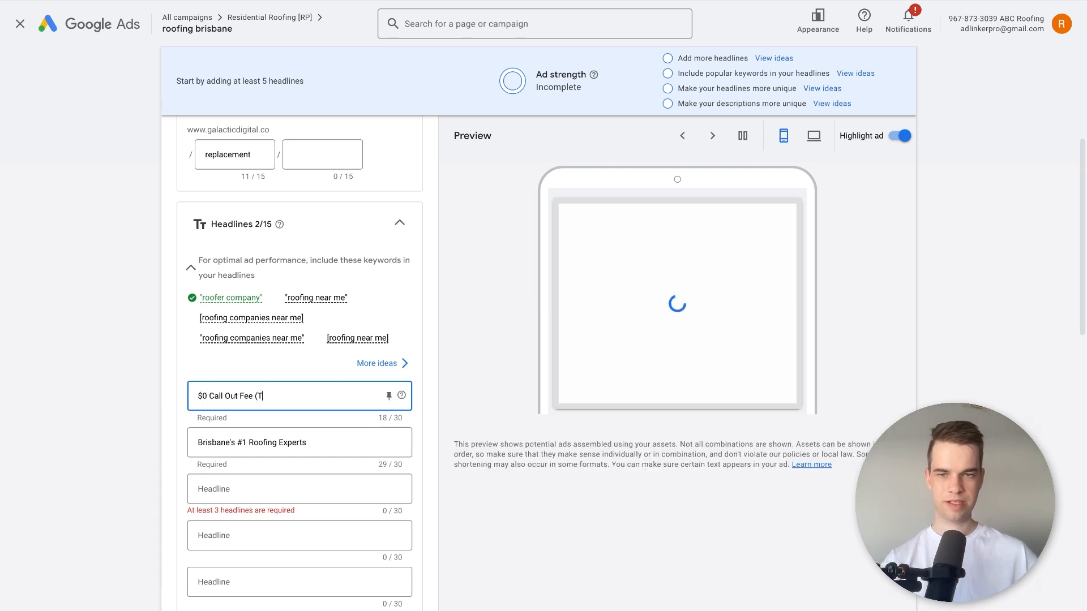
pyautogui.write('his Month)')
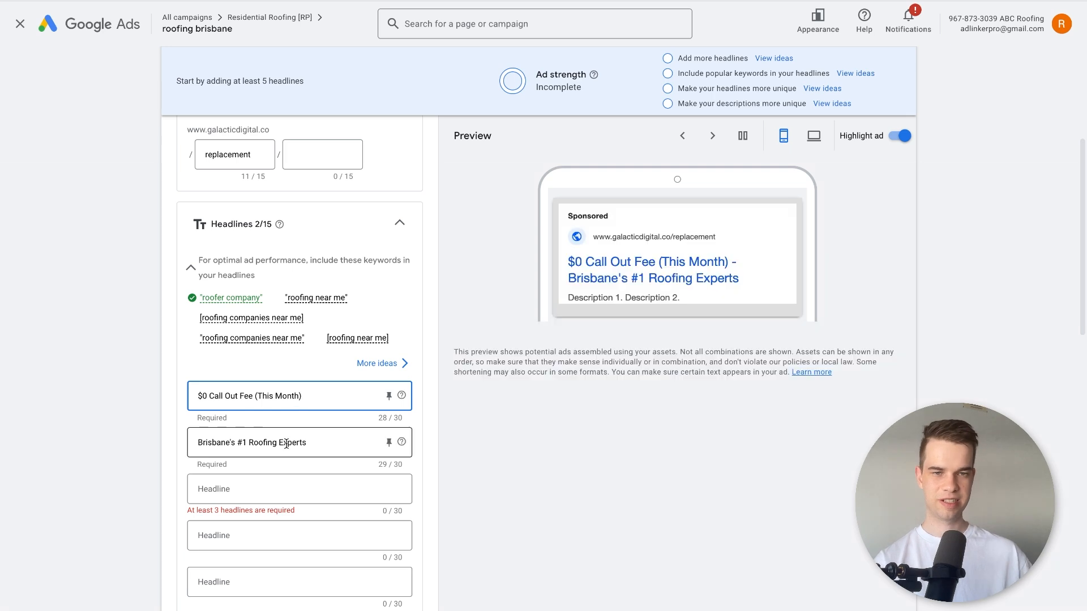
# Highlight the call-out fee offer in the first headline and clear that headline.
pyautogui.moveTo(257, 392); pyautogui.dragTo(197, 395)
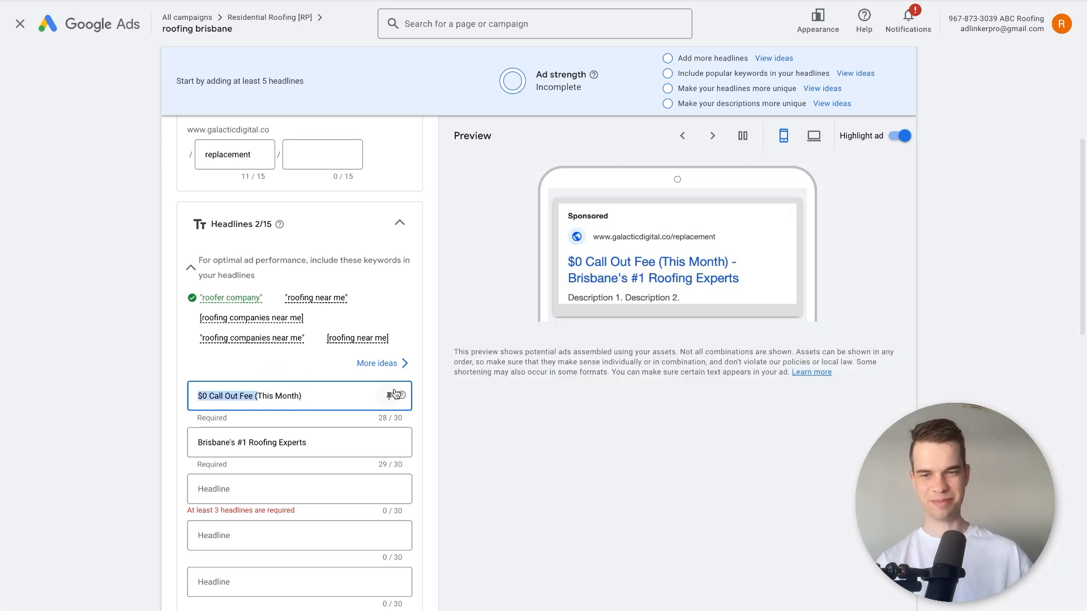
pyautogui.press('super+a')
pyautogui.press('BackSpace')
pyautogui.click(211, 366)
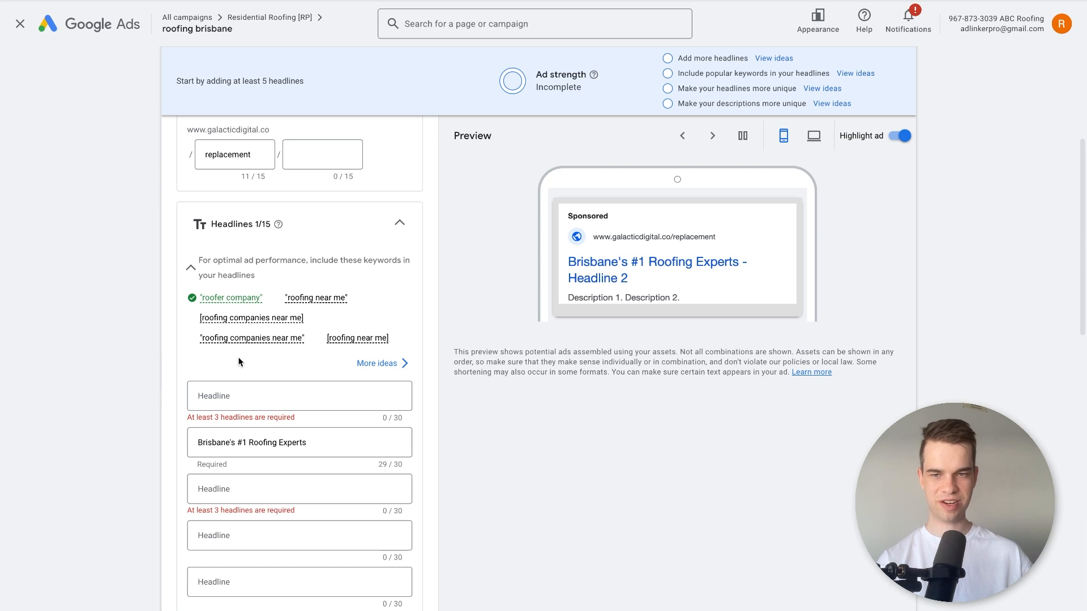
# Enter "Brisbane Roofing Experts" as the first headline and replace the second with "Get A Free Roof Quote".
pyautogui.click(307, 431)
pyautogui.tripleClick(308, 440)
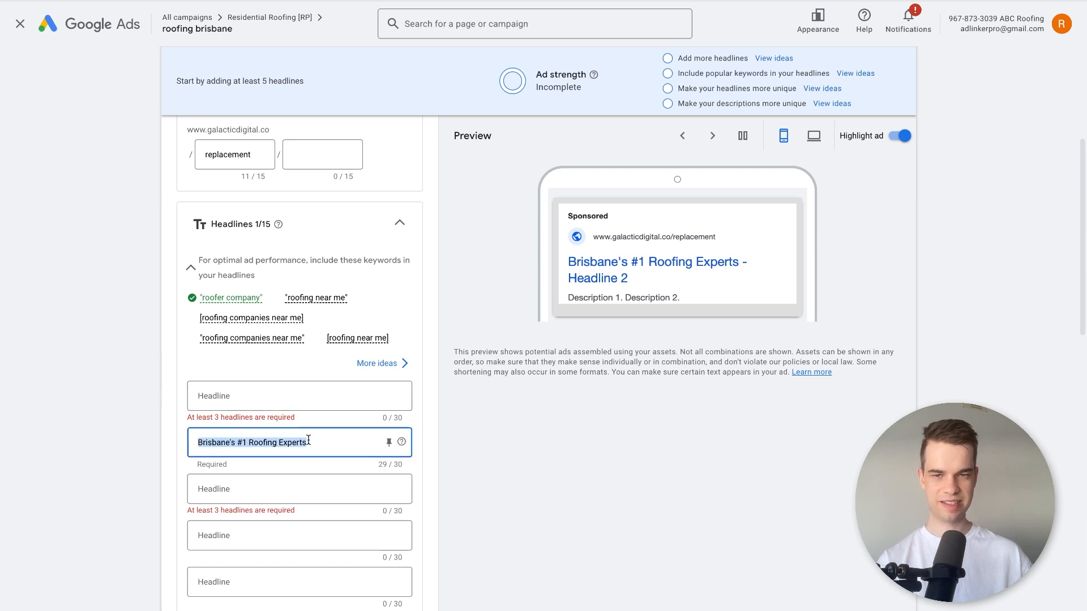
pyautogui.click(299, 402)
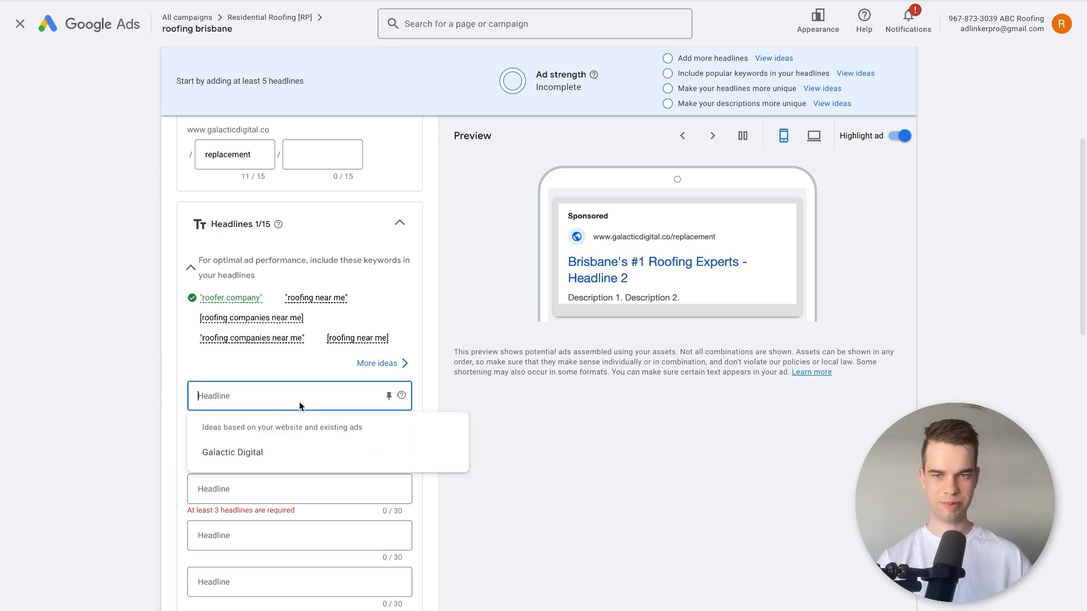
pyautogui.write('uote')
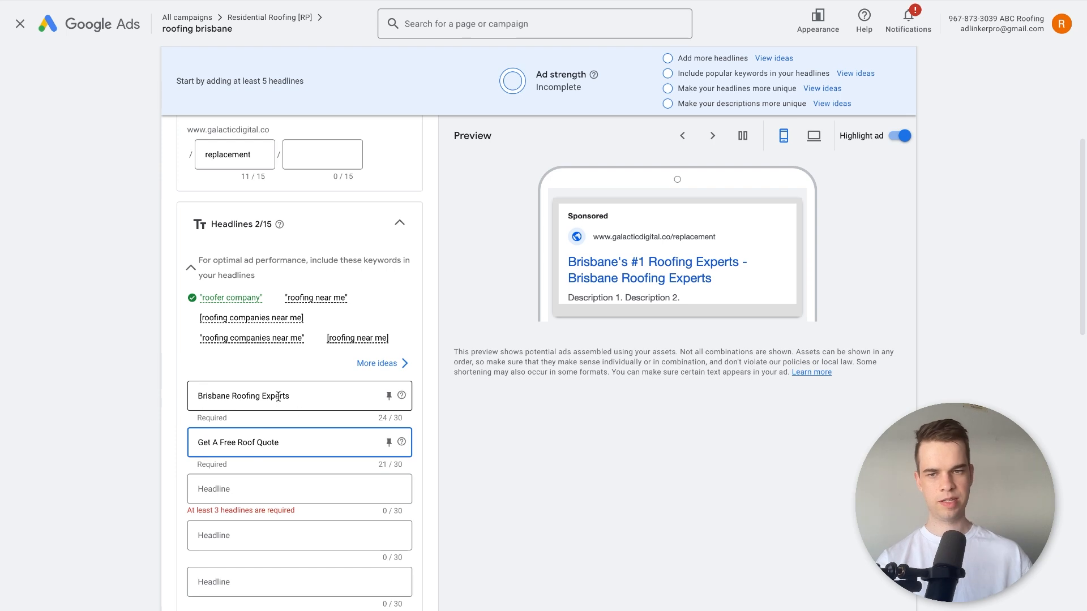
pyautogui.click(178, 390)
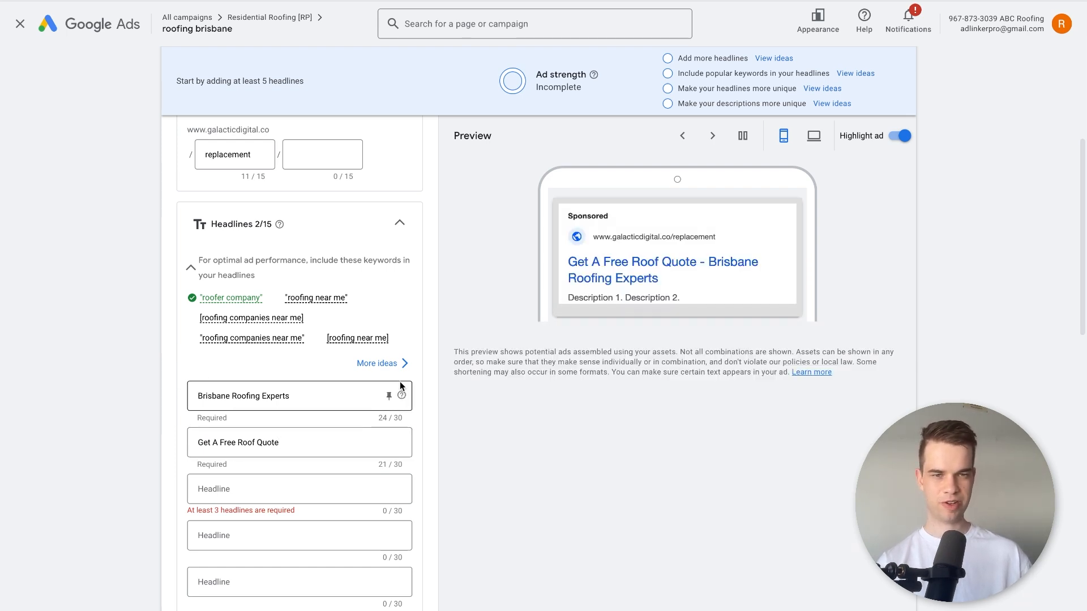
# Replace the second headline with "10 Years Experience".
pyautogui.click(284, 488)
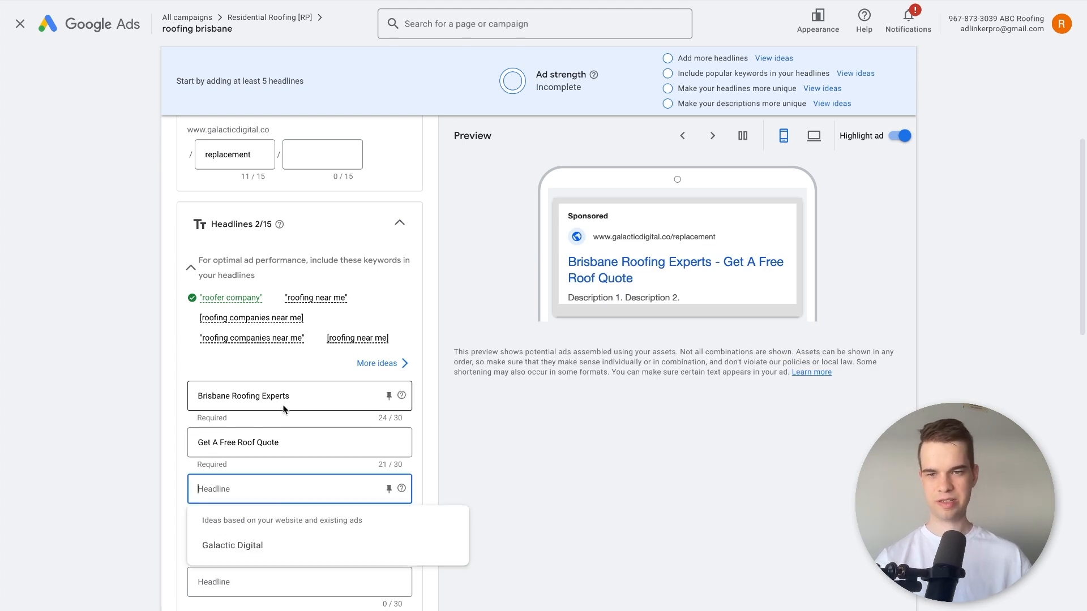
pyautogui.tripleClick(238, 394)
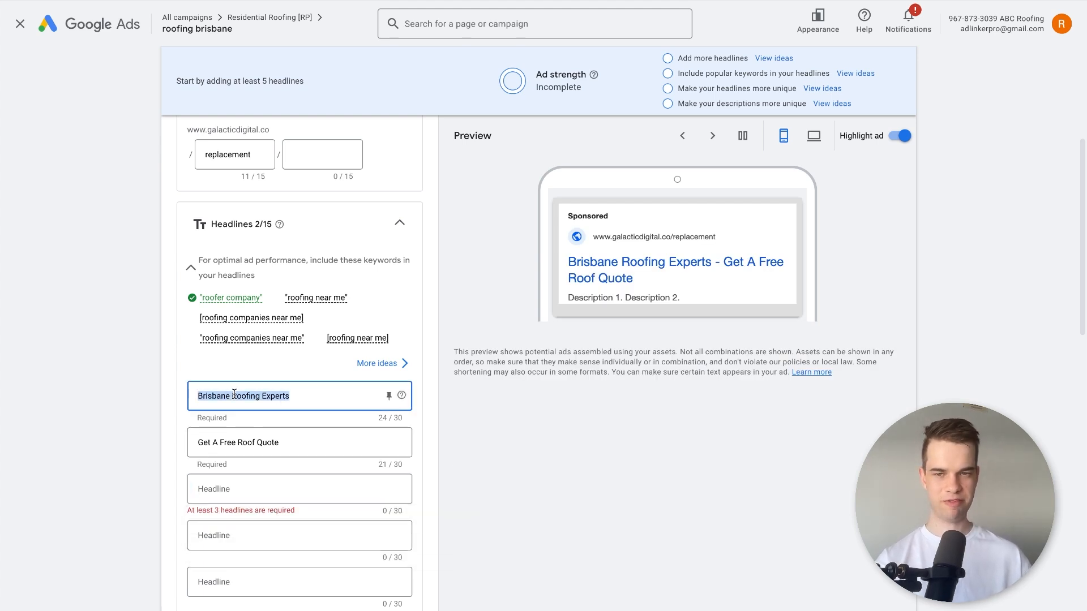
pyautogui.tripleClick(255, 442)
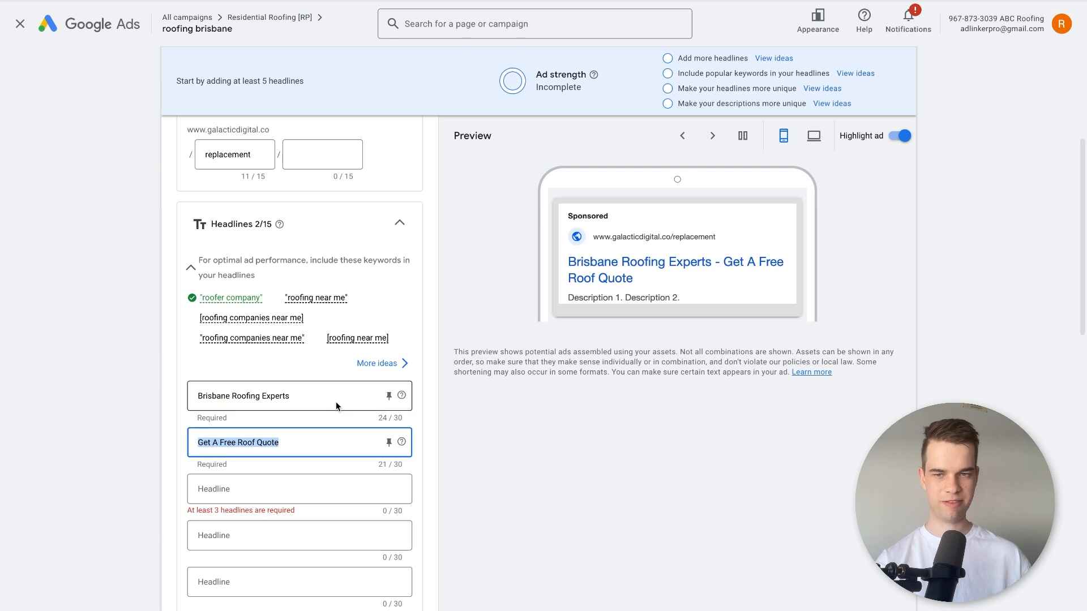
pyautogui.write('10')
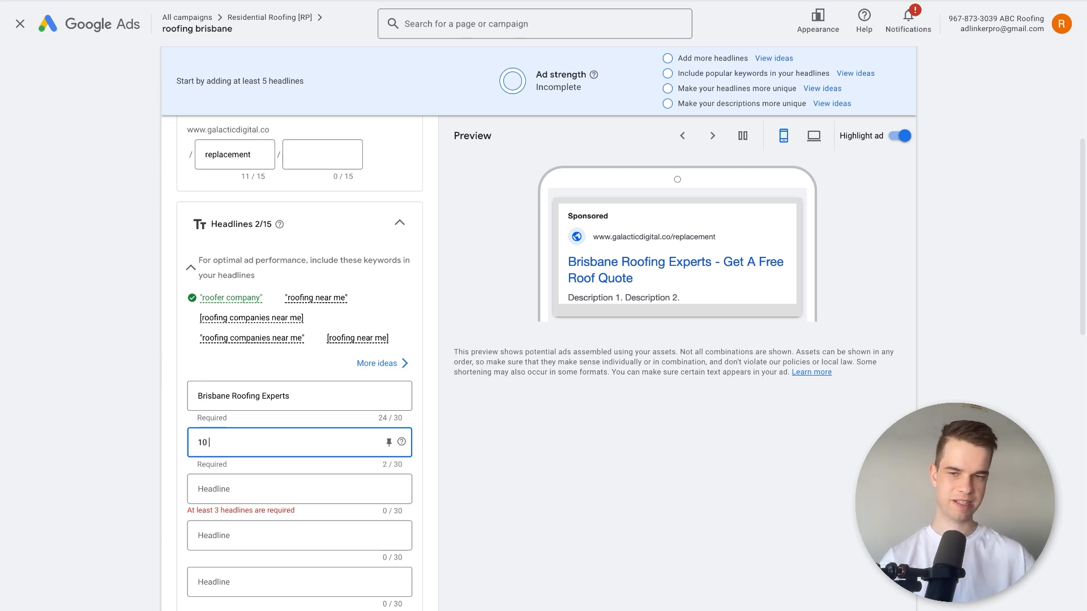
pyautogui.write(' Years Experience')
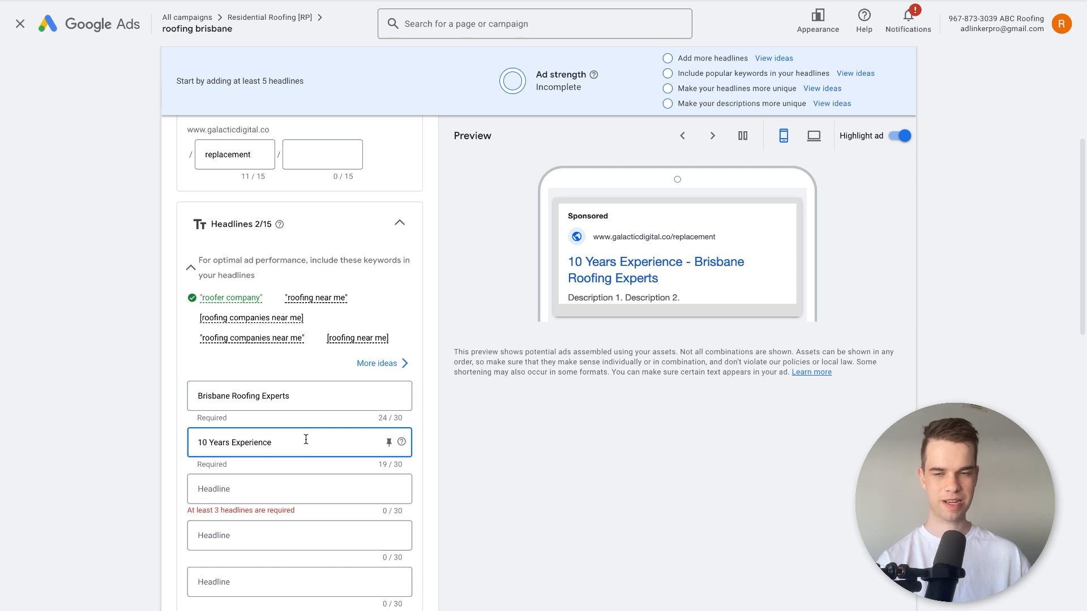
# Replace the first headline's text with "{" to bring up the dynamic insertion options.
pyautogui.hotkey('shift', 'Tab')
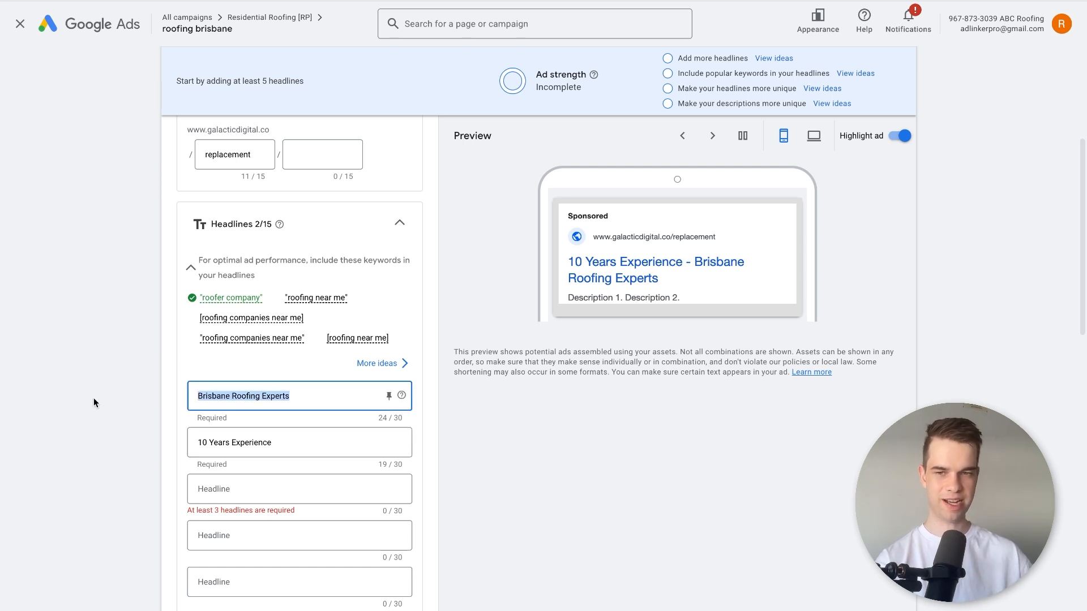
pyautogui.write('{')
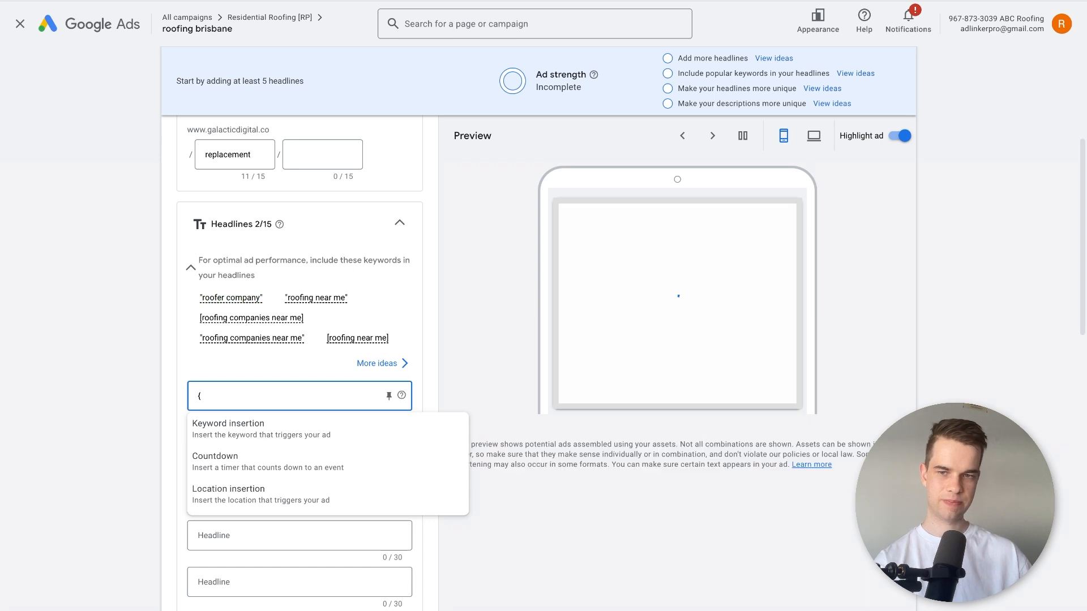
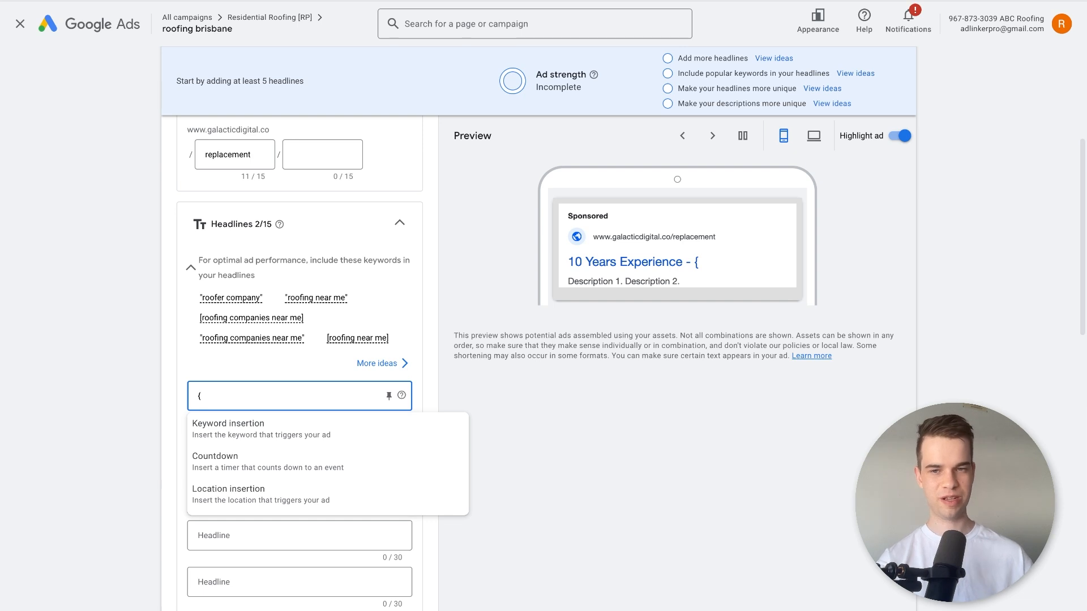
# Choose keyword insertion as the dynamic insertion for the first headline.
pyautogui.click(262, 436)
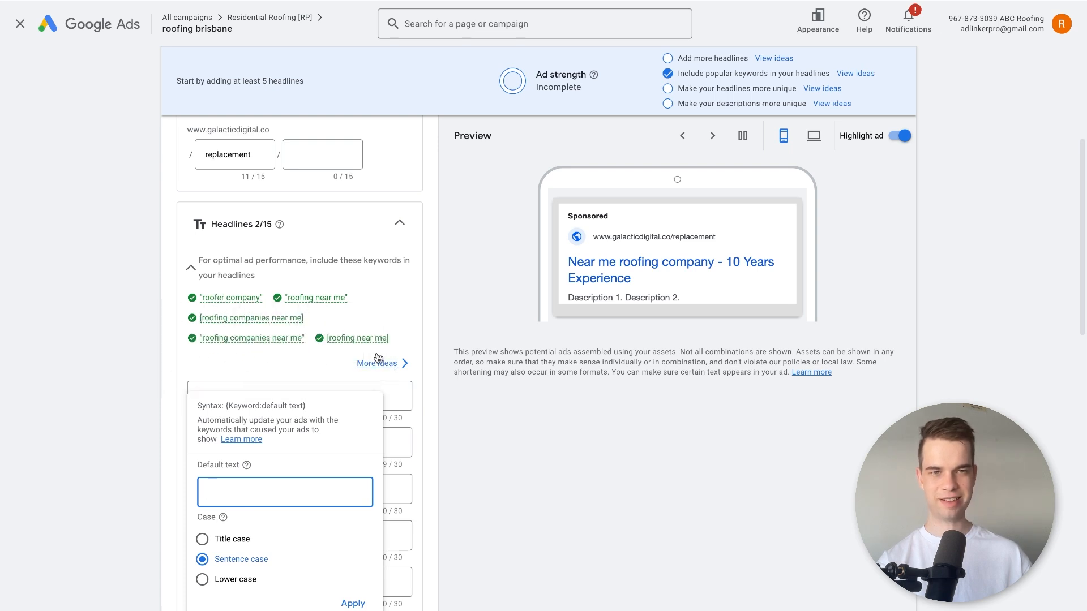
pyautogui.moveTo(329, 349)
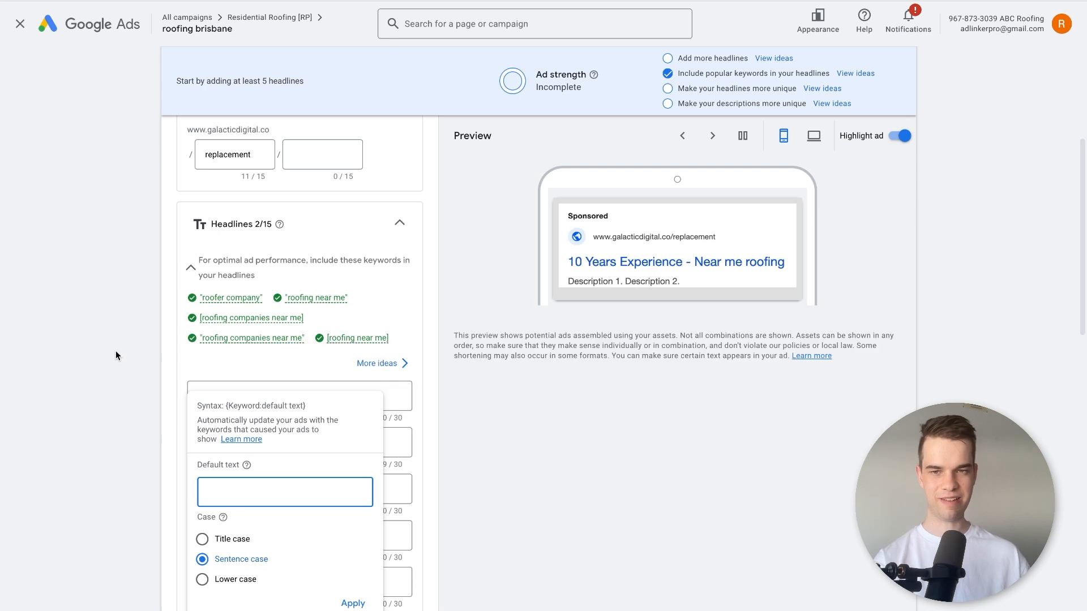
pyautogui.scroll(-1, 115, 351)
# Replace the first headline's keyword insertion with the plain text "Roofing Near Me".
pyautogui.click(247, 373)
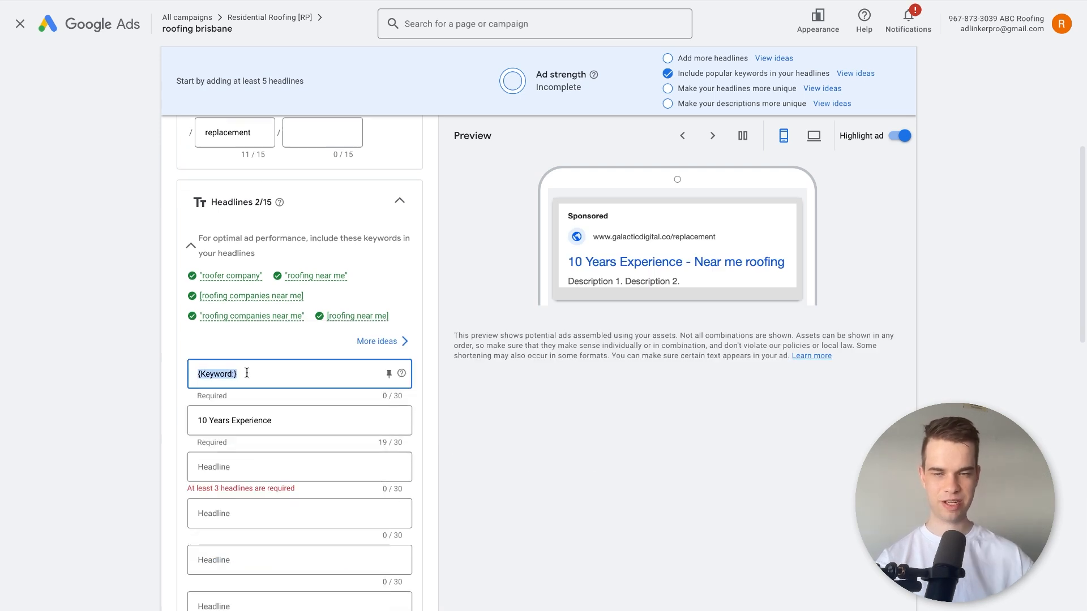
pyautogui.hotkey('ctrl', 'a')
pyautogui.write('ROOFIN')
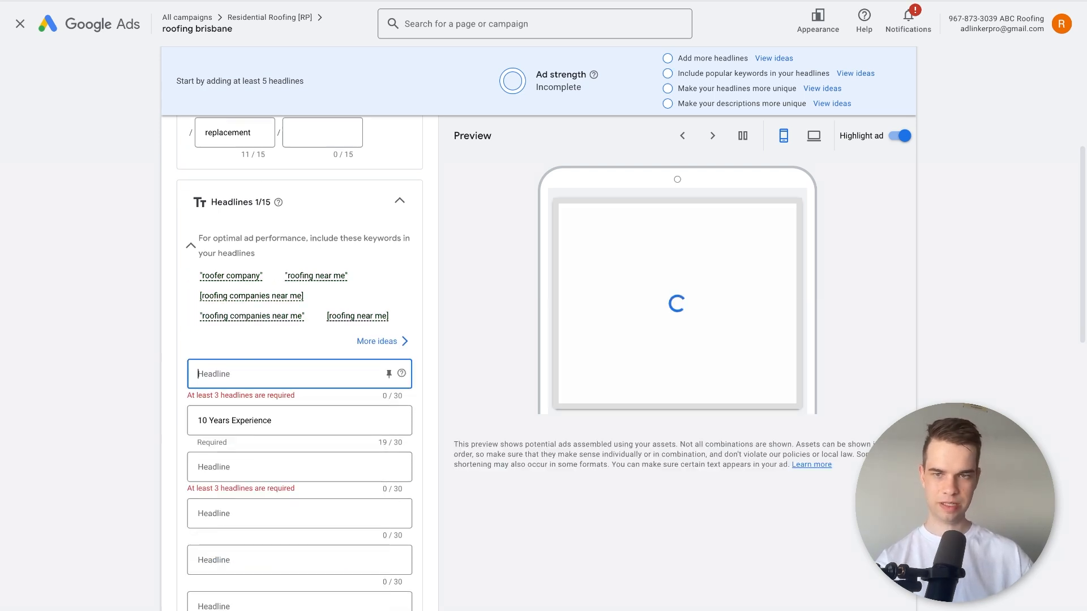
pyautogui.write('G NEQA')
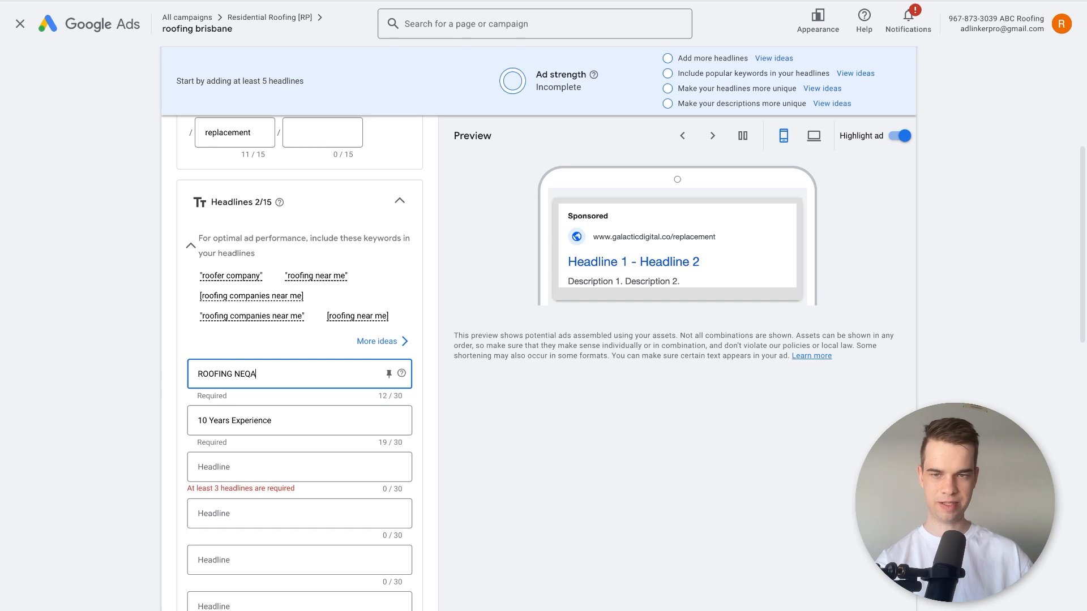
pyautogui.hotkey('ctrl', 'a')
pyautogui.write('Ro')
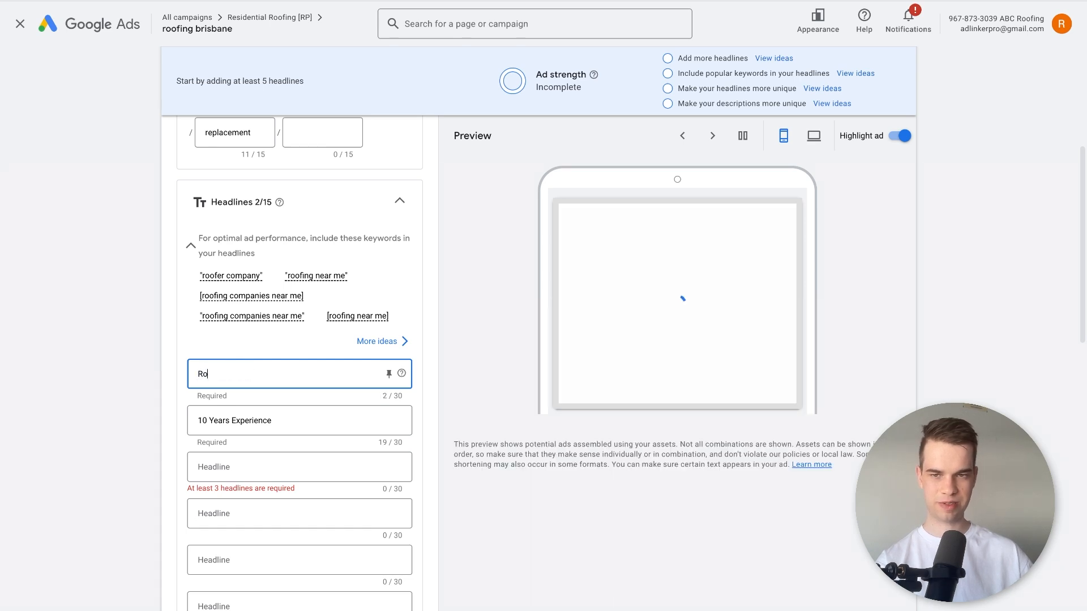
pyautogui.write('ofing Near Me')
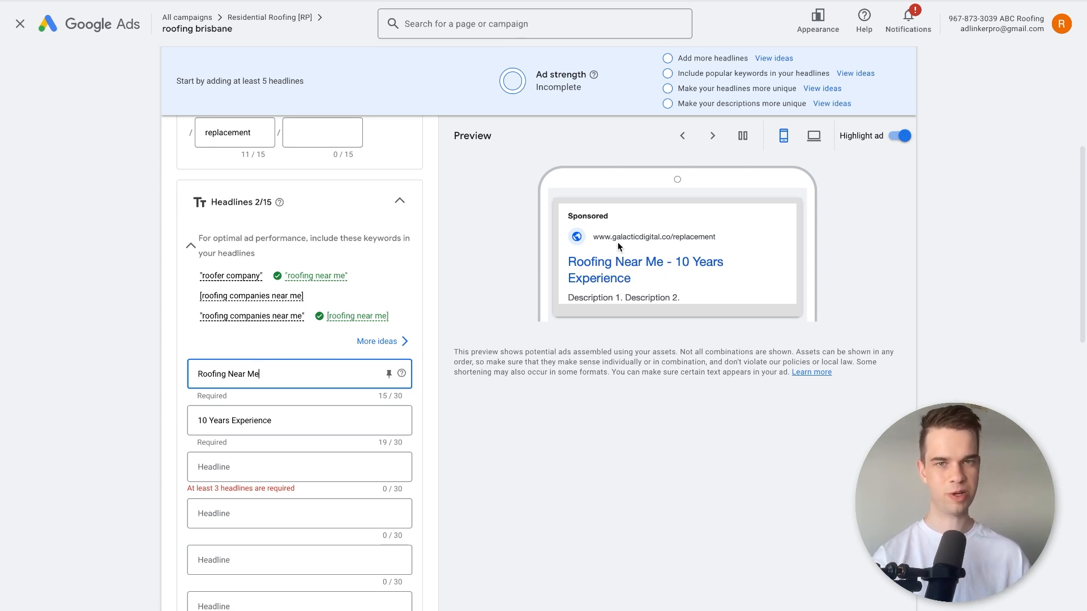
pyautogui.click(82, 388)
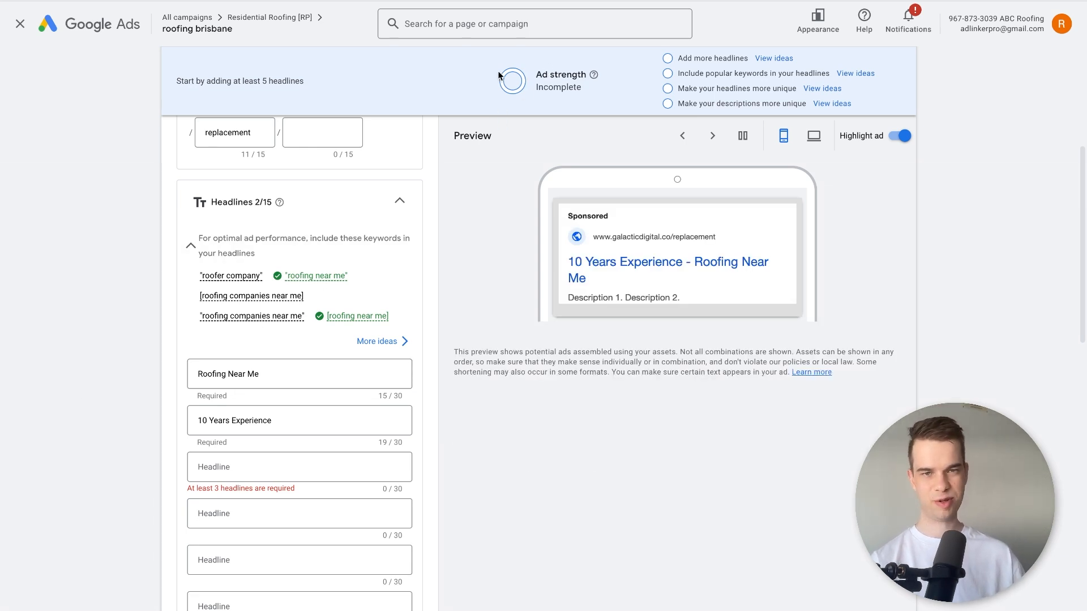
# Replace the first headline's text with a keyword insertion and set its case to Title case.
pyautogui.click(287, 367)
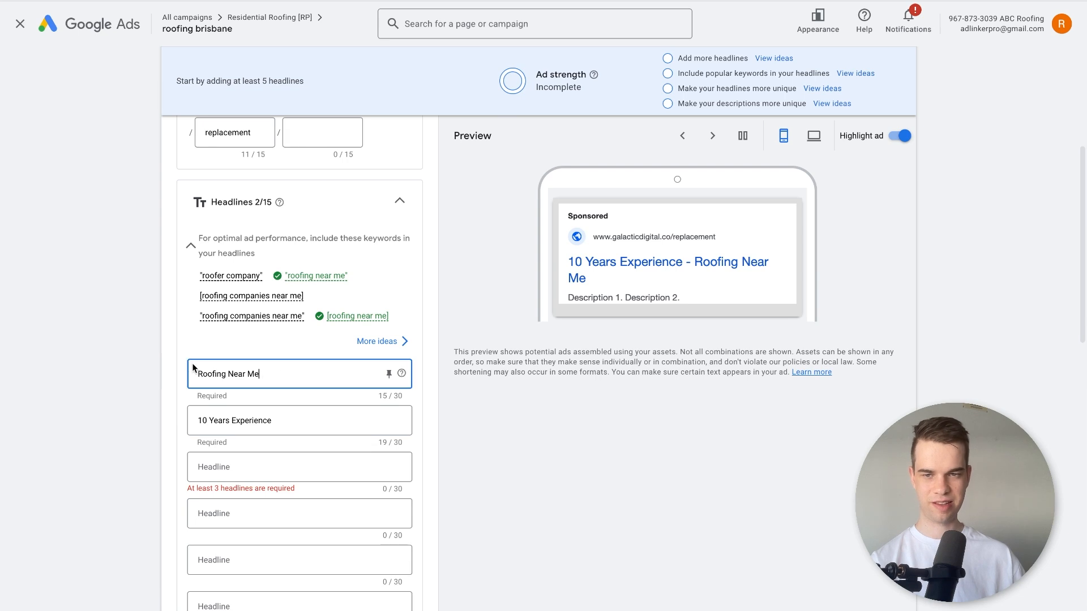
pyautogui.tripleClick(259, 375)
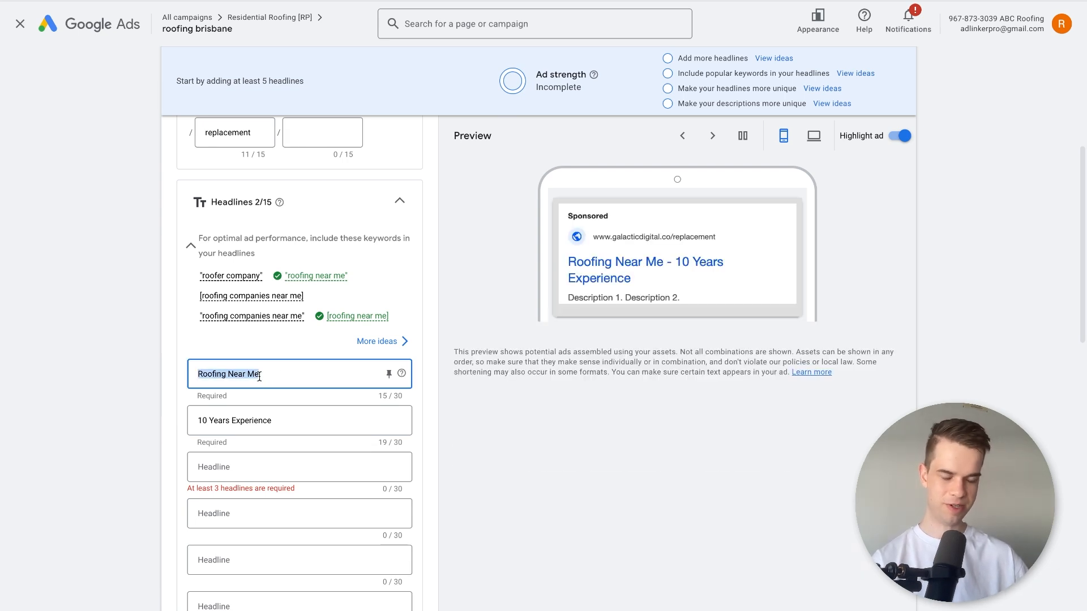
pyautogui.write('{')
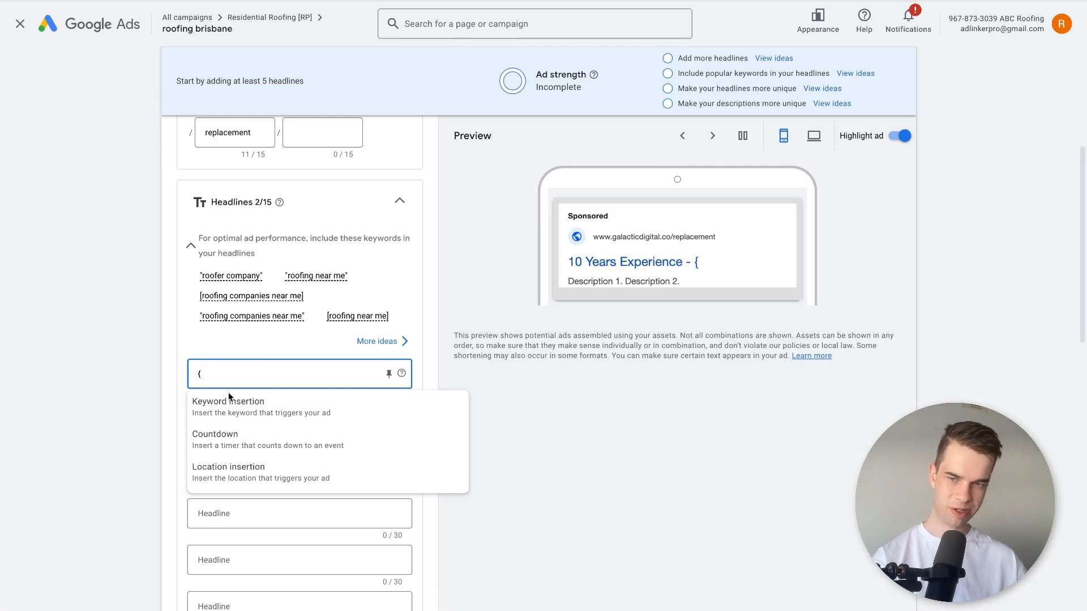
pyautogui.click(232, 412)
pyautogui.click(232, 412)
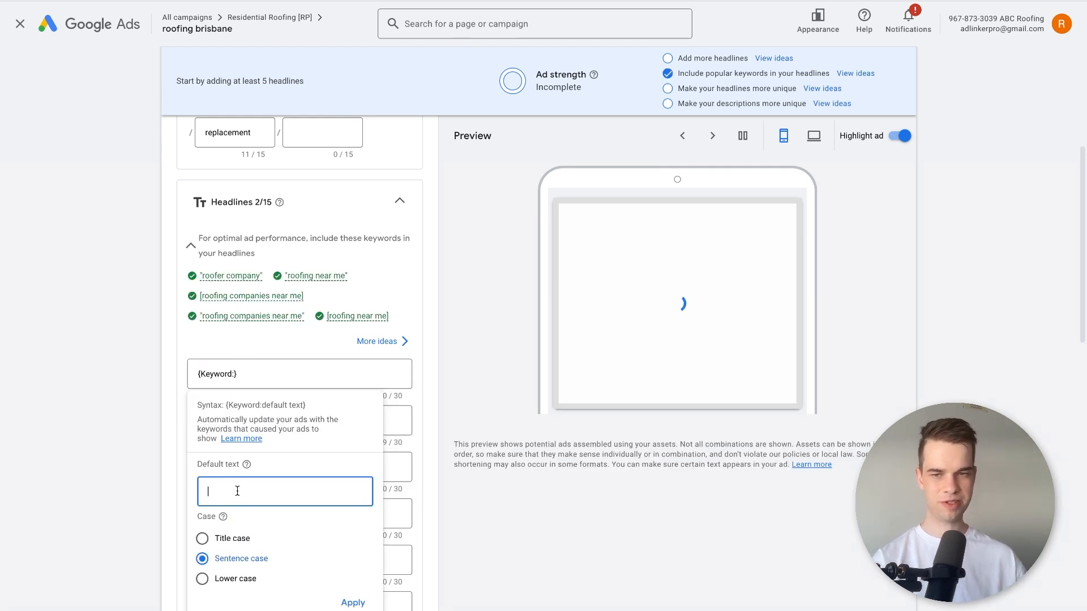
pyautogui.click(202, 538)
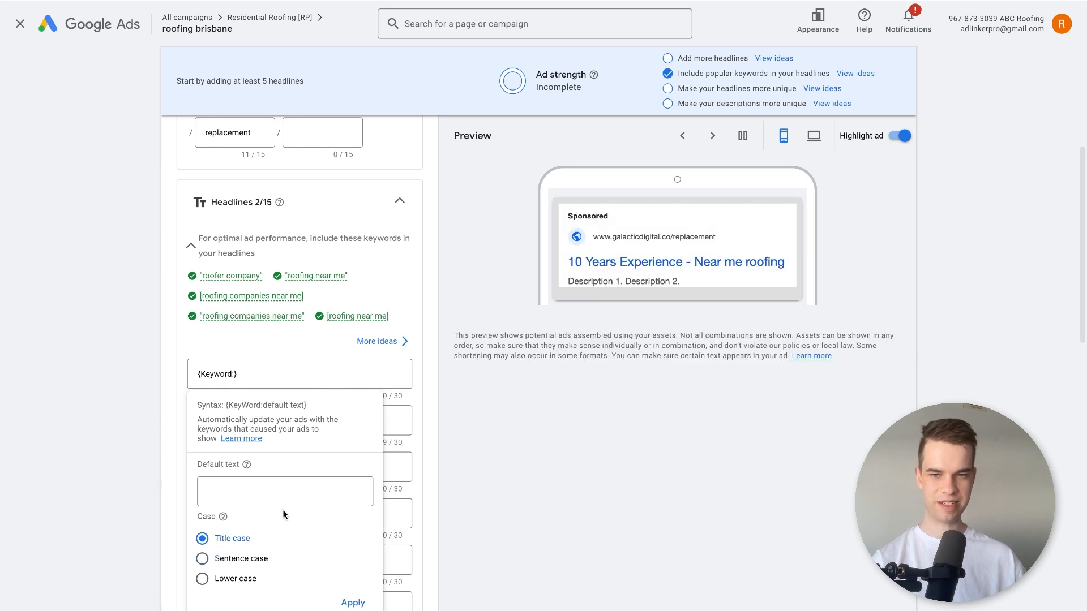
pyautogui.click(223, 561)
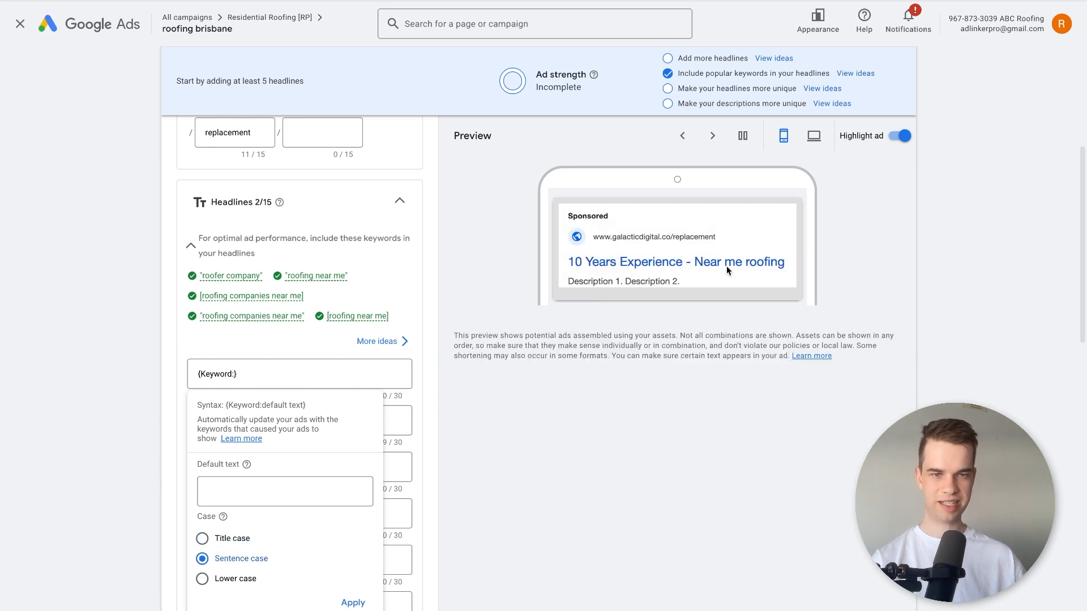
pyautogui.click(205, 538)
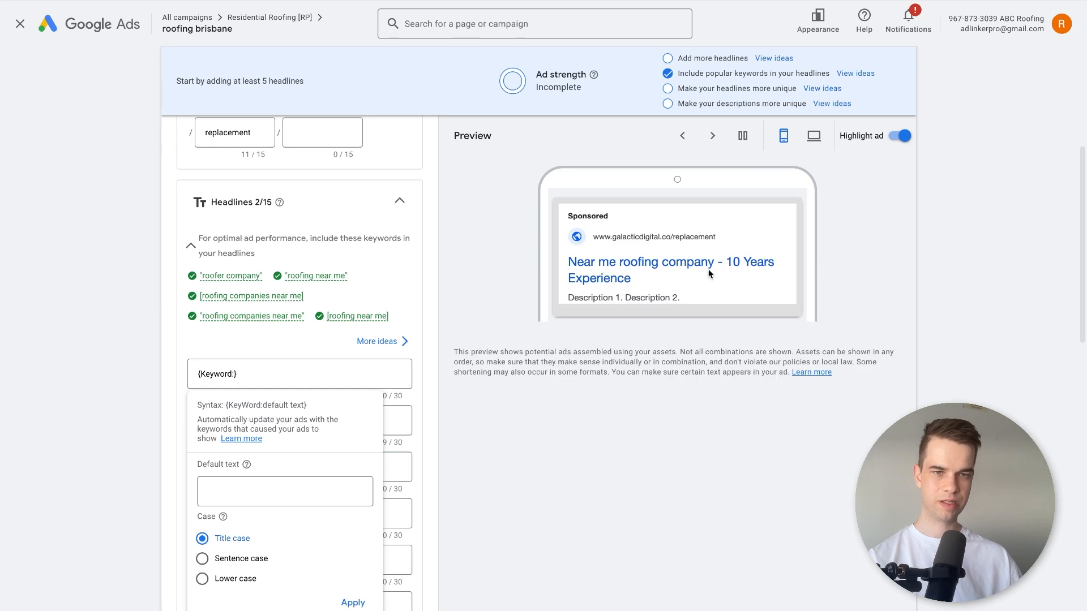
# Set the keyword insertion's default text to "Brisbane's #1 Roofing Company" and apply it to the first headline.
pyautogui.click(316, 491)
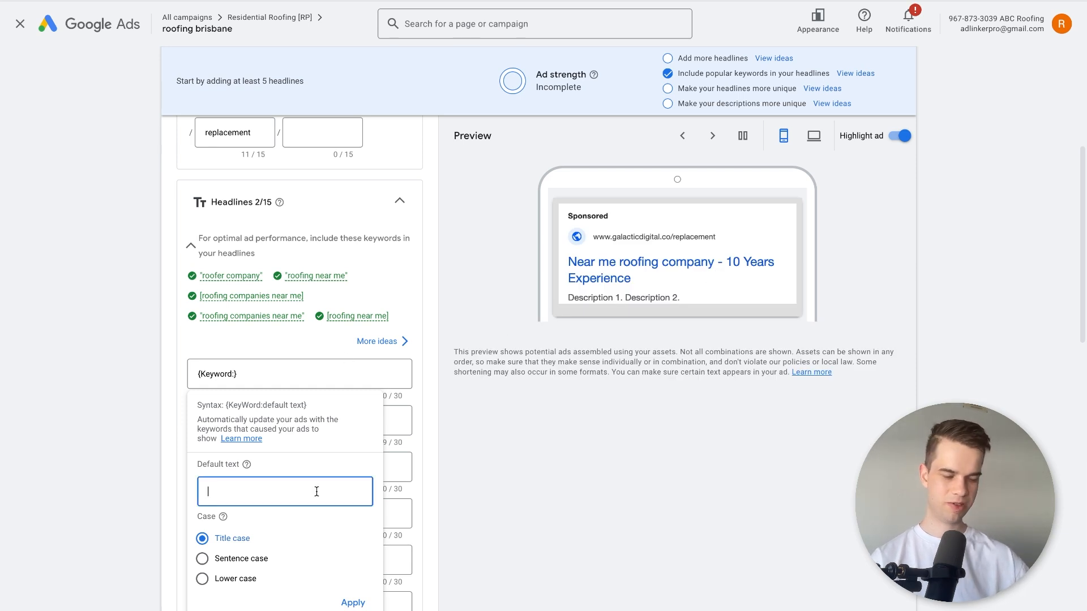
pyautogui.write("Brisbane's #1 Roofer")
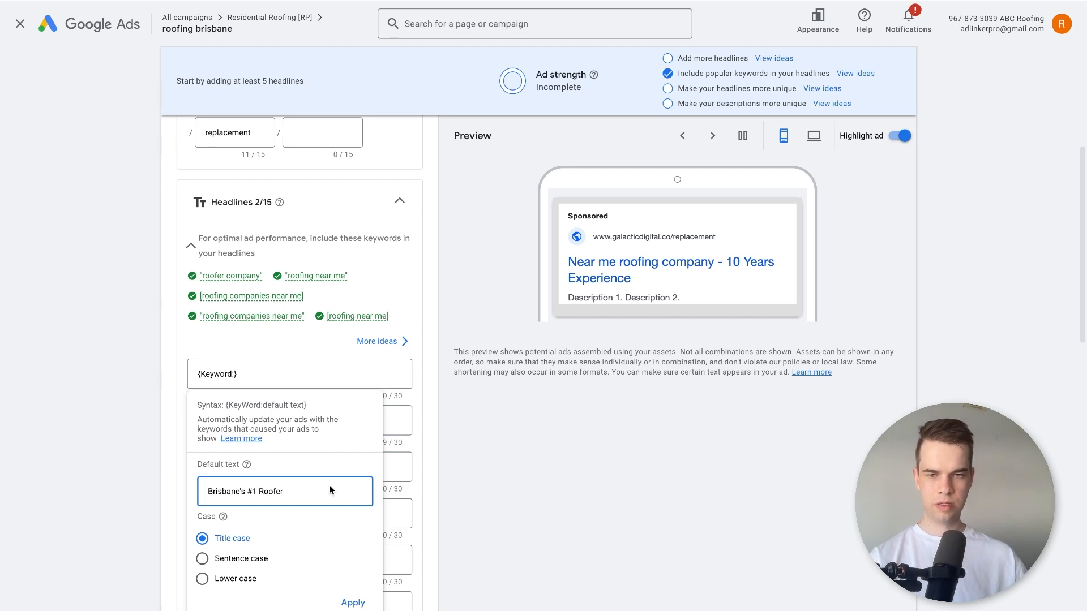
pyautogui.press('BackSpace')
pyautogui.press('BackSpace')
pyautogui.write('ing COmp')
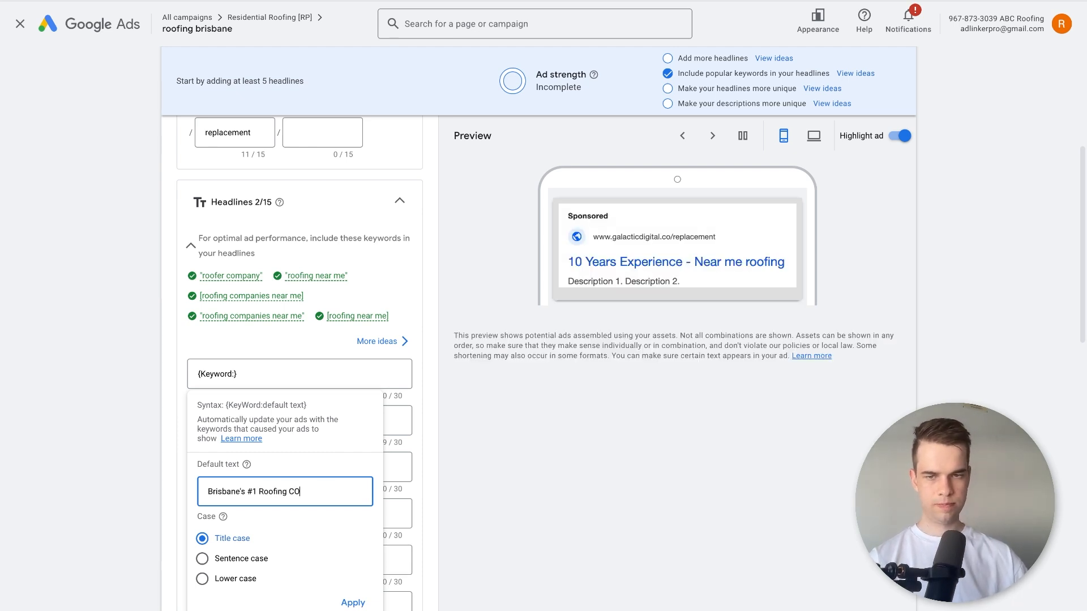
pyautogui.press('BackSpace')
pyautogui.write('ompany')
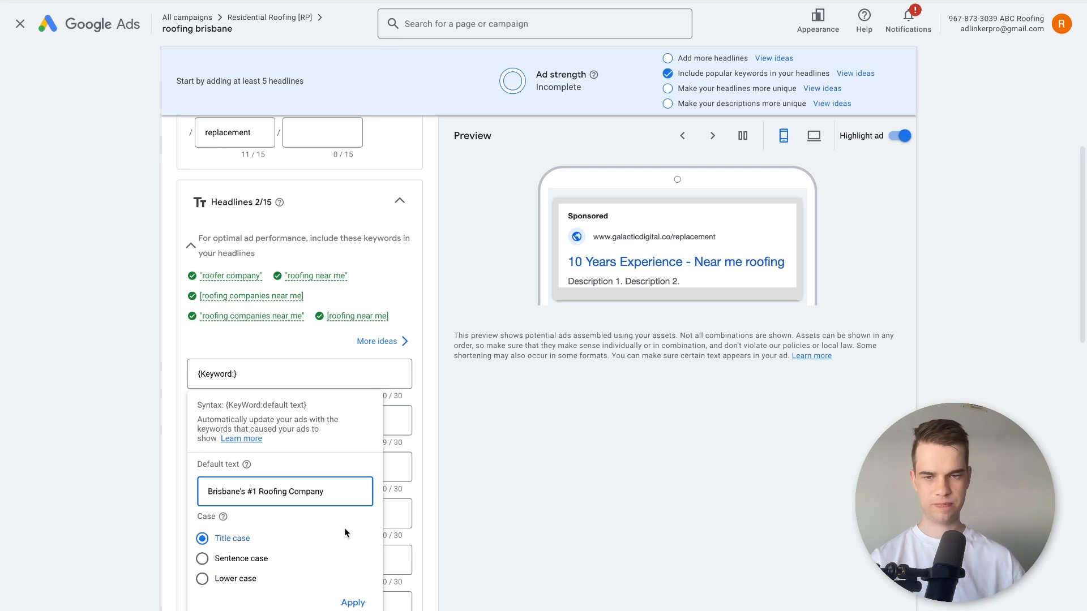
pyautogui.click(352, 602)
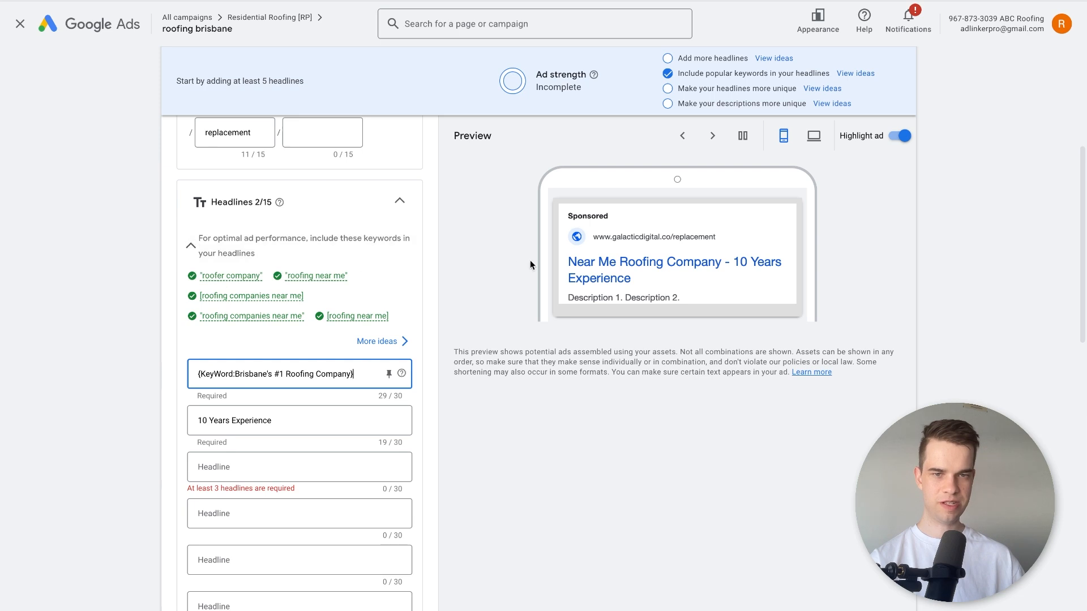
pyautogui.click(590, 264)
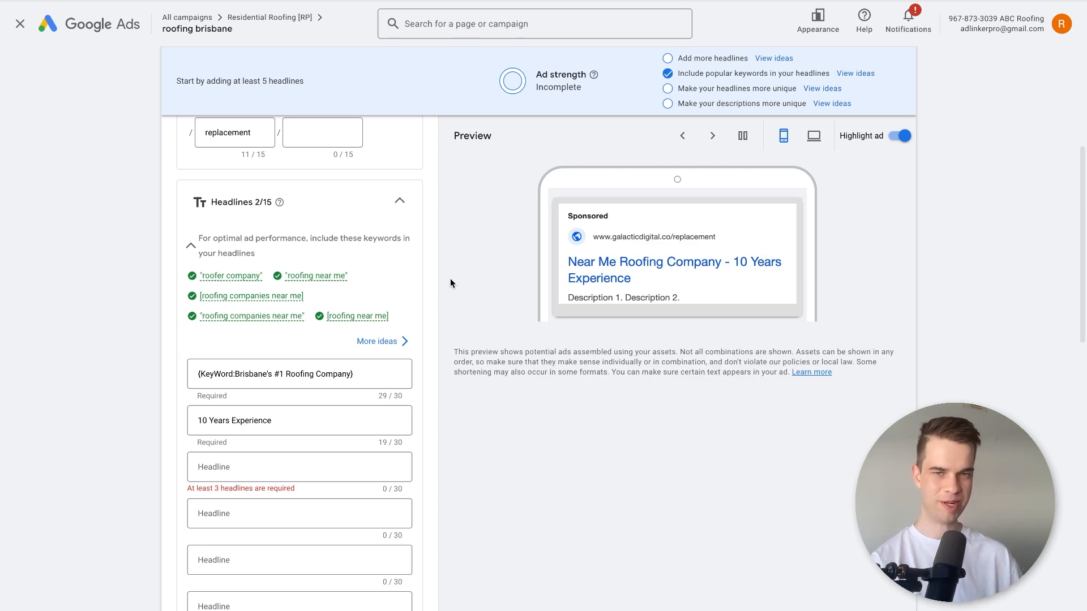
# Reopen the first headline's keyword insertion settings and highlight its default text to review it.
pyautogui.click(320, 365)
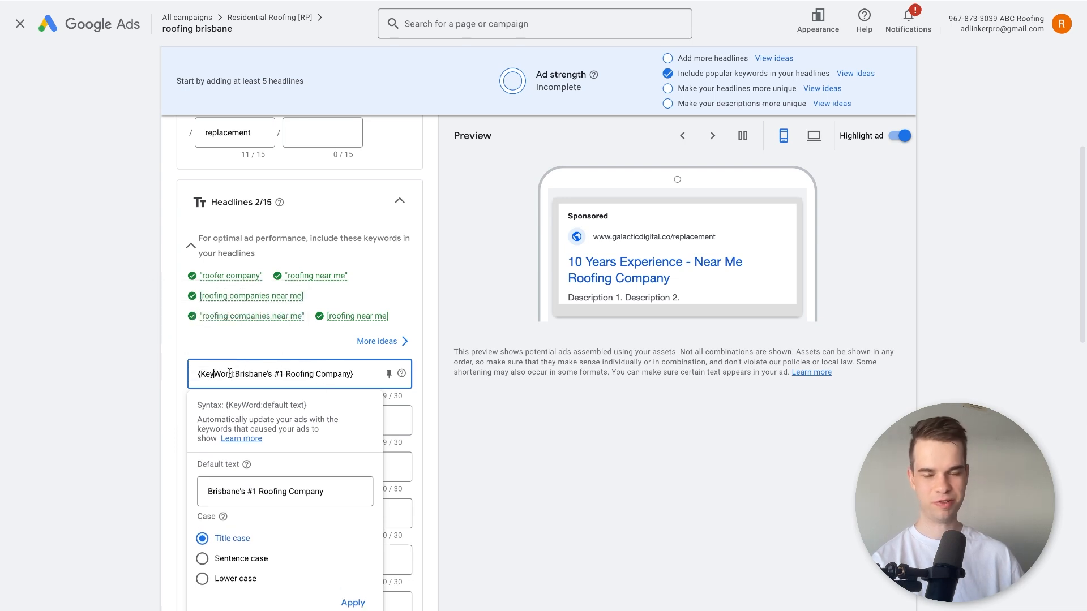
pyautogui.moveTo(243, 370); pyautogui.dragTo(330, 374)
pyautogui.click(237, 373)
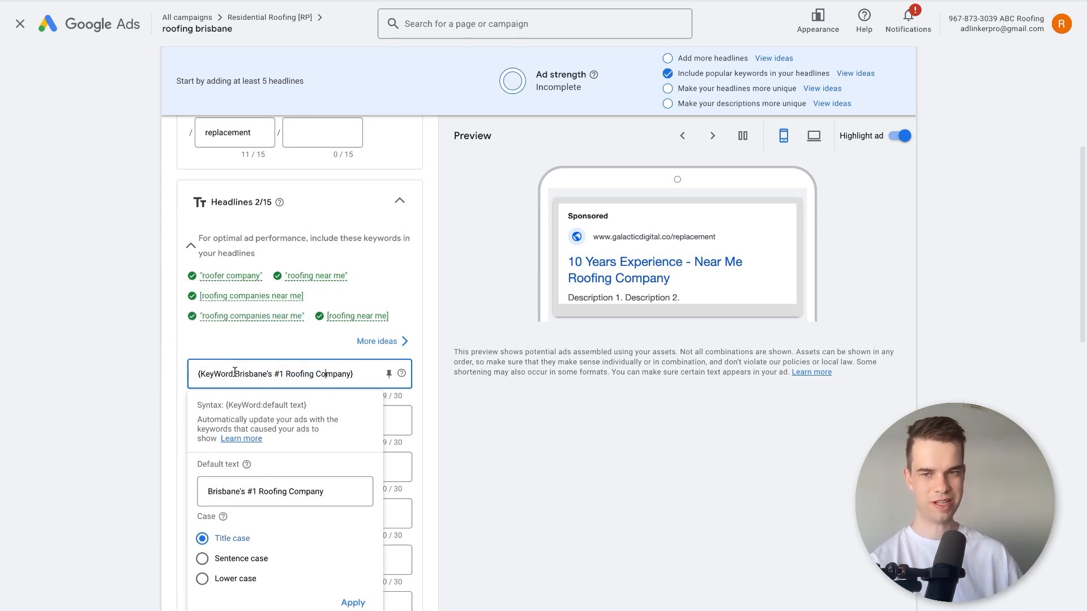
pyautogui.moveTo(236, 372); pyautogui.dragTo(350, 371)
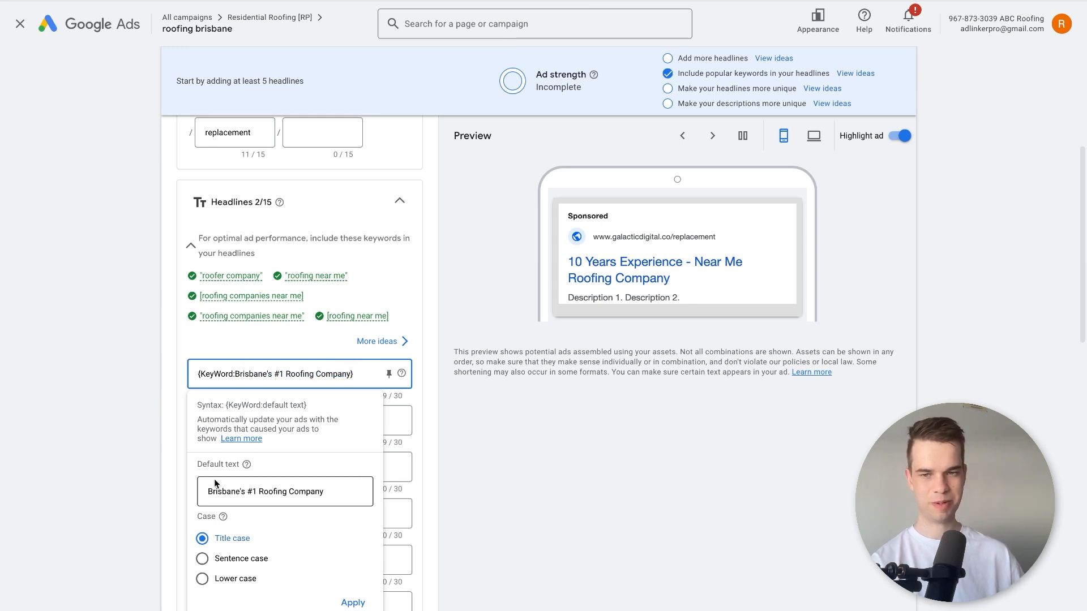
pyautogui.click(458, 488)
# Add a location insertion to the third headline in City format with the default text "Brisbane".
pyautogui.scroll(-2, 413, 503)
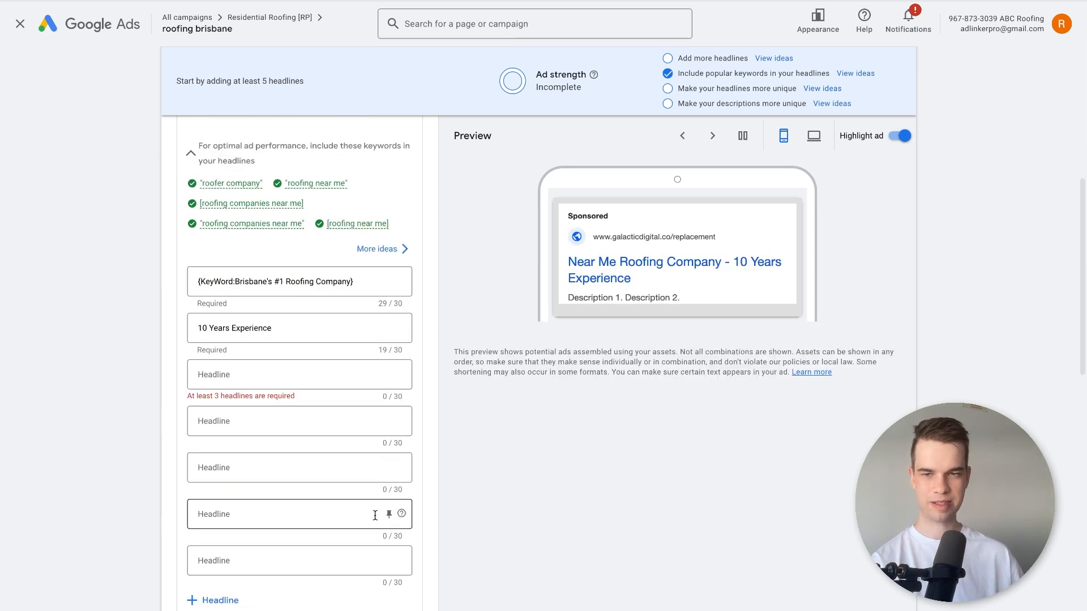
pyautogui.click(199, 374)
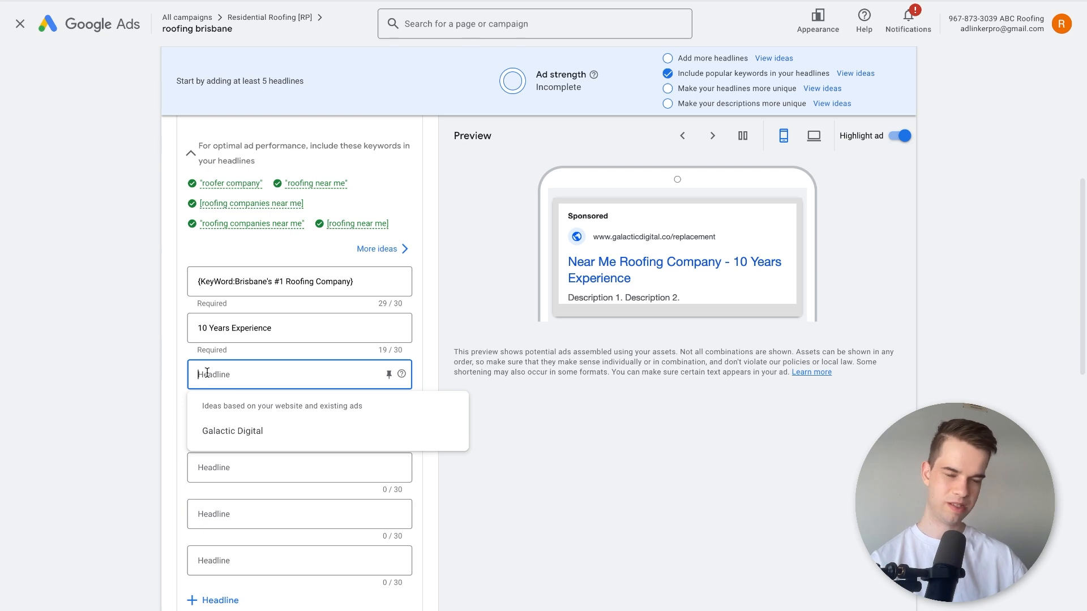
pyautogui.write('{')
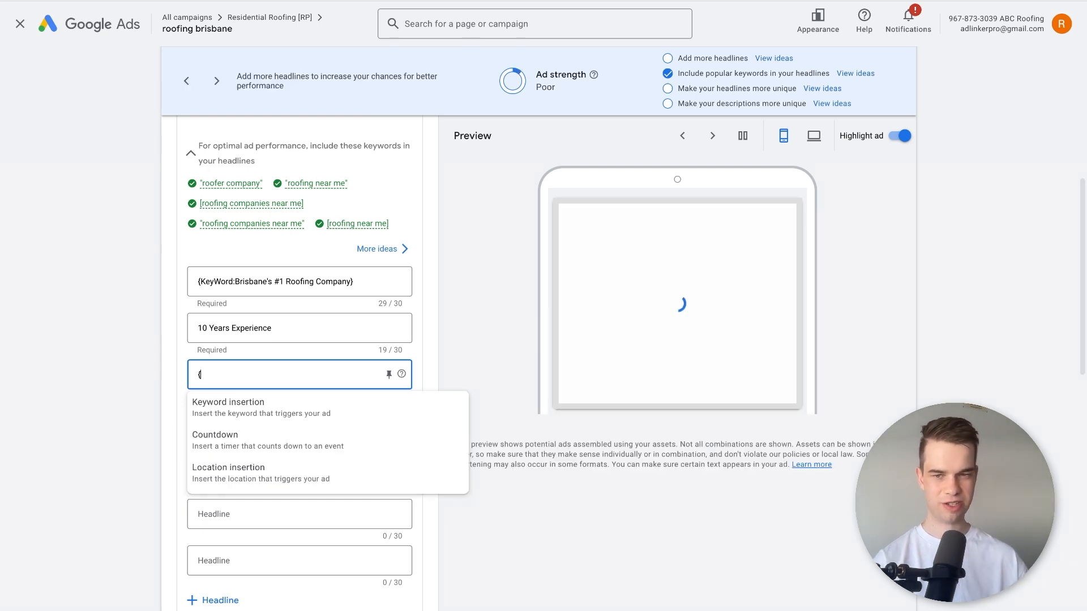
pyautogui.click(213, 479)
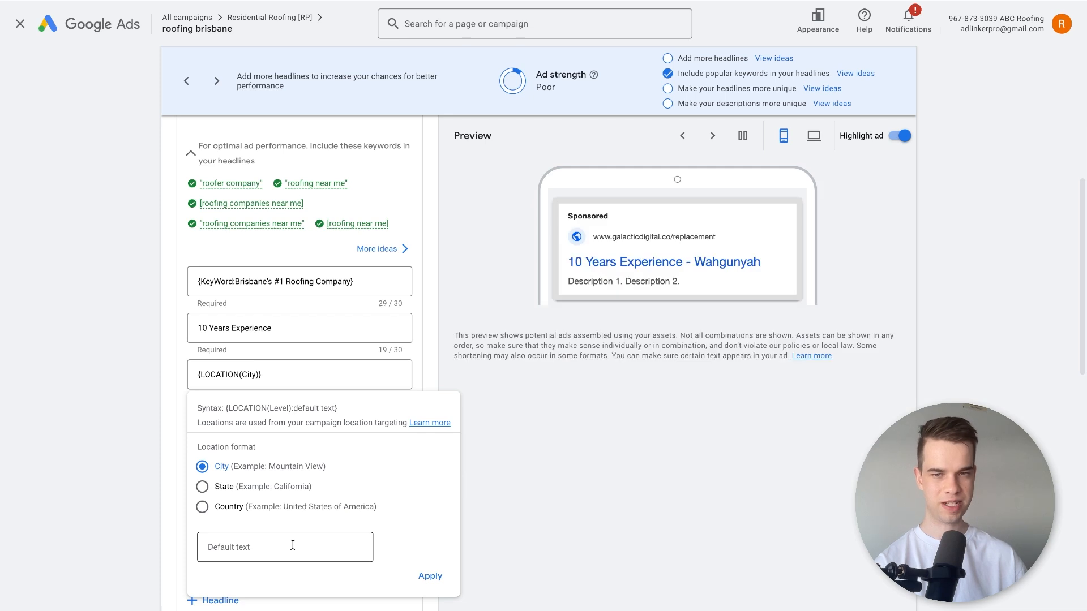
pyautogui.click(292, 545)
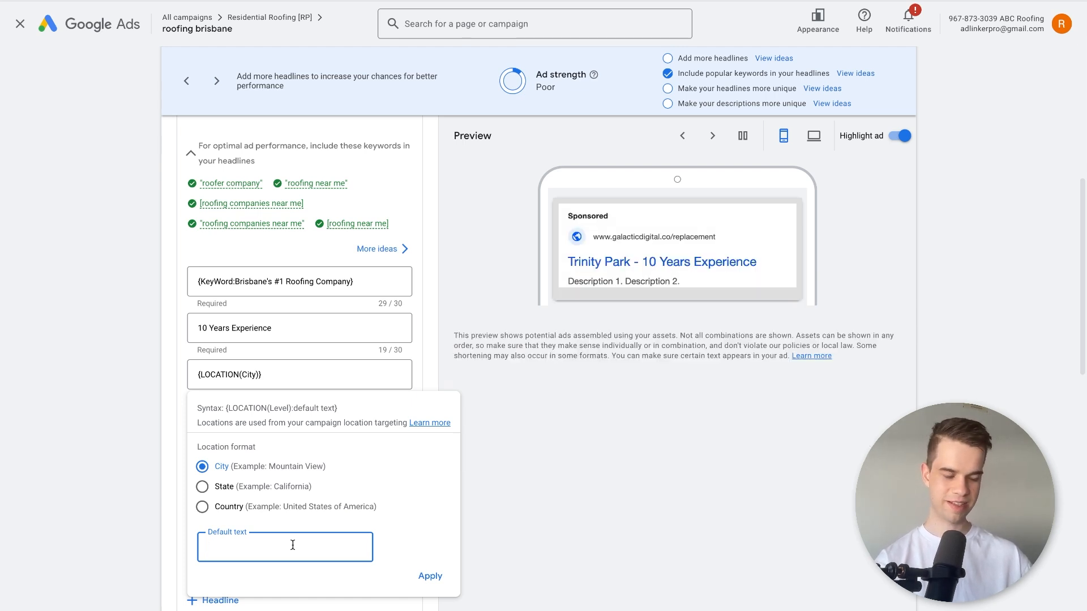
pyautogui.write('baner')
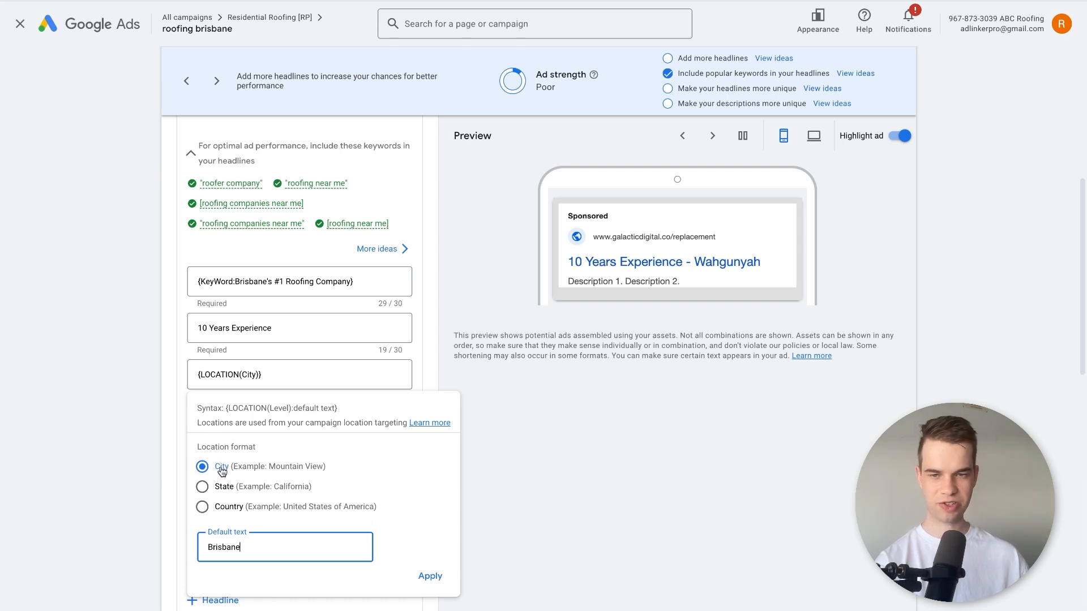
pyautogui.click(431, 576)
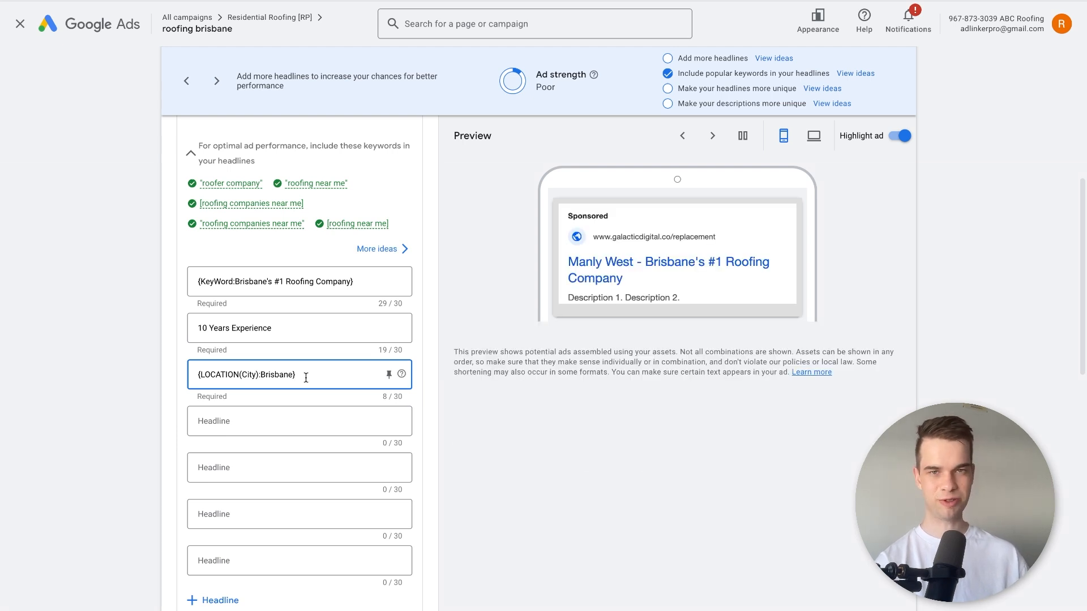
# Append "'s #1 Roofing Company" to the location insertion in the third headline.
pyautogui.moveTo(305, 377); pyautogui.dragTo(202, 369)
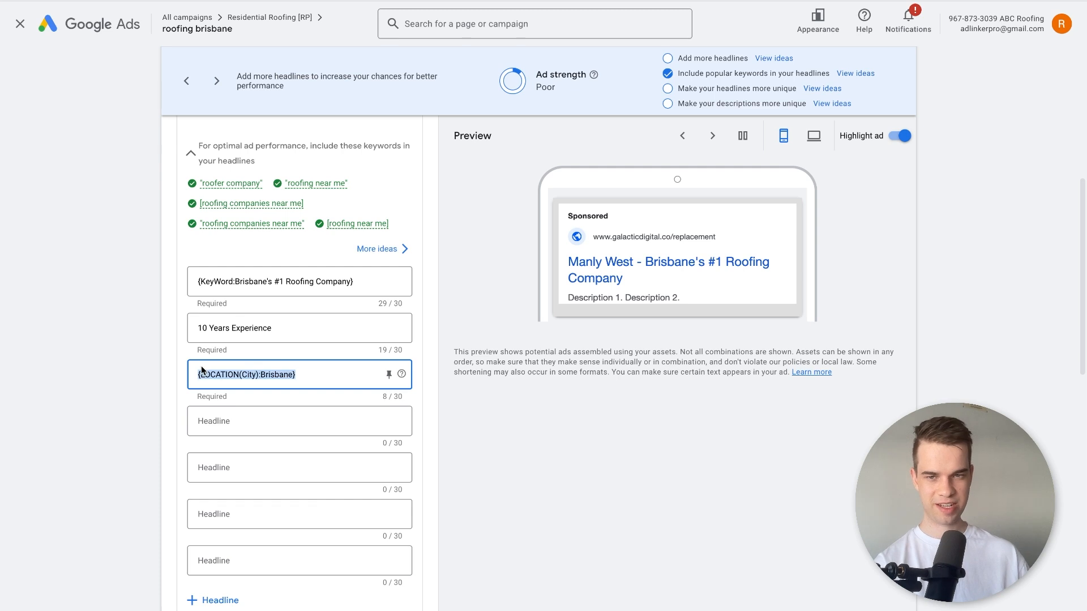
pyautogui.click(310, 376)
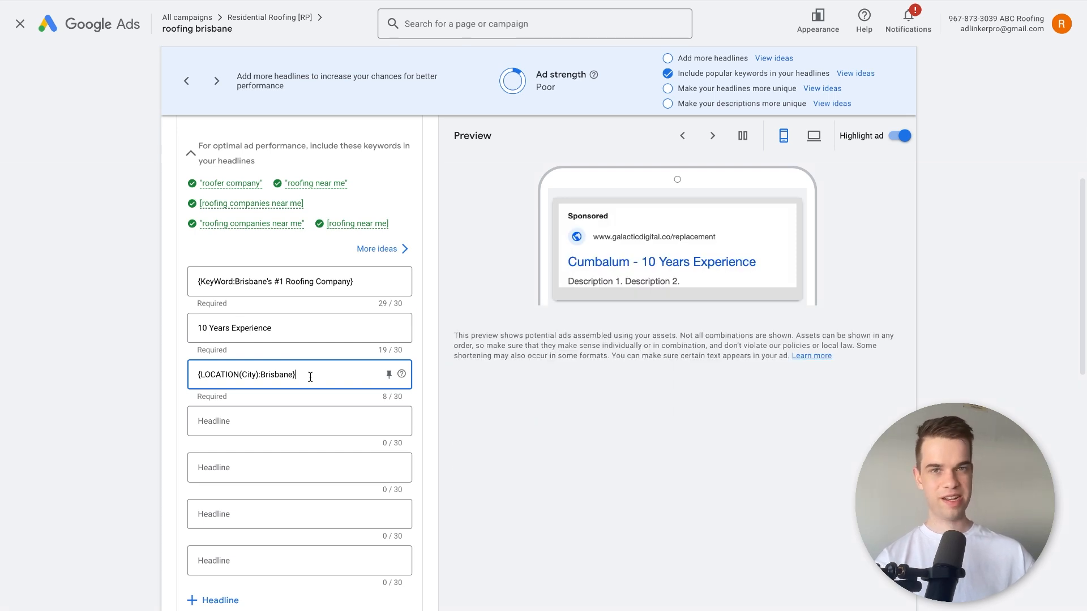
pyautogui.write("'s")
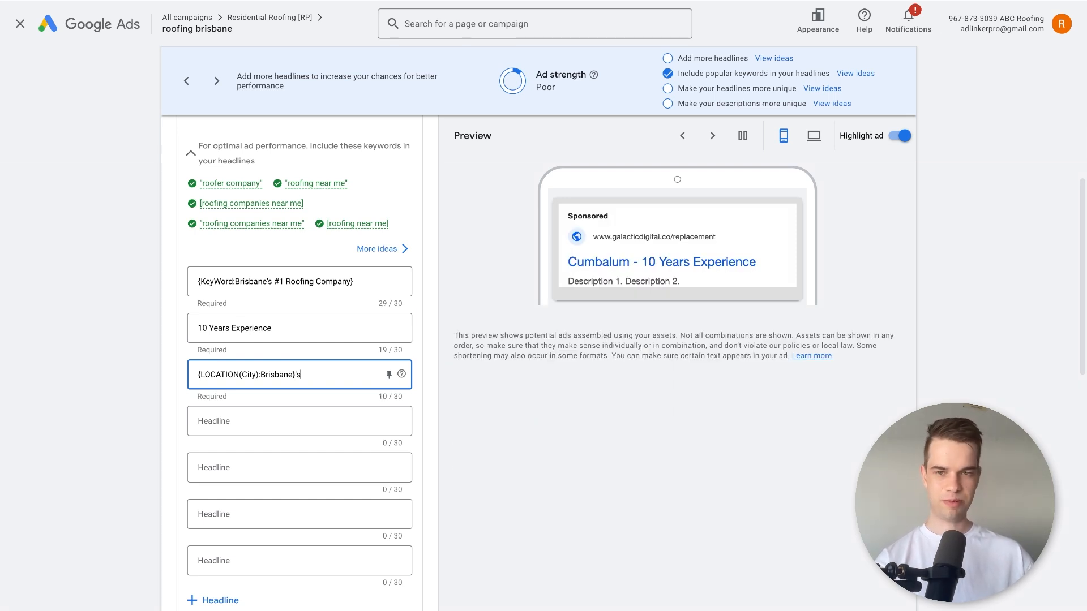
pyautogui.write(' #1 Roofing Comp')
pyautogui.press('BackSpace')
pyautogui.press('BackSpace')
pyautogui.press('BackSpace')
pyautogui.write('omp')
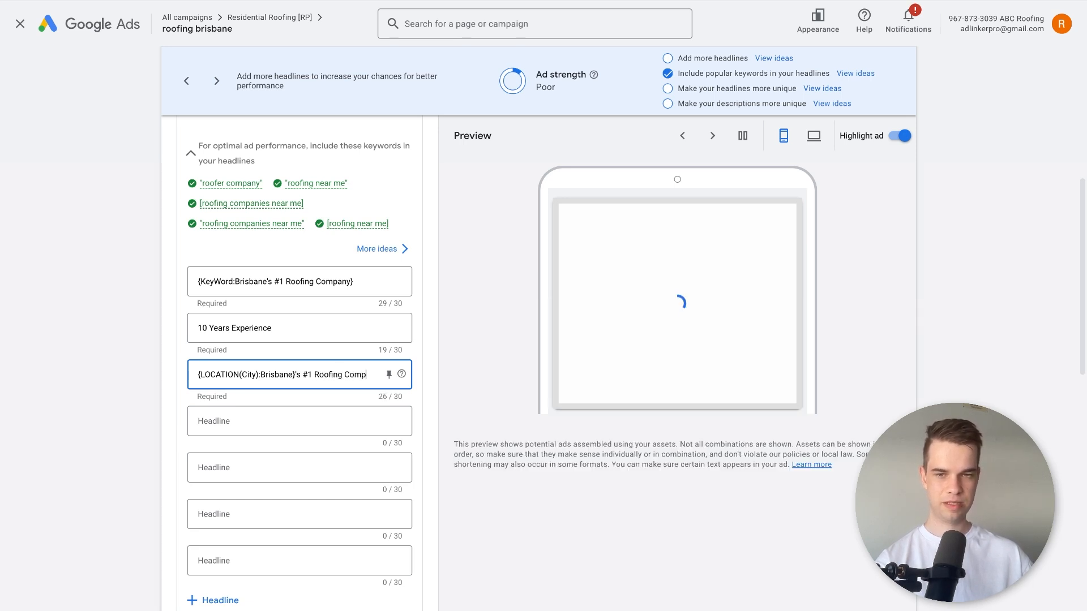
pyautogui.write('any')
pyautogui.press('Tab')
pyautogui.press('Tab')
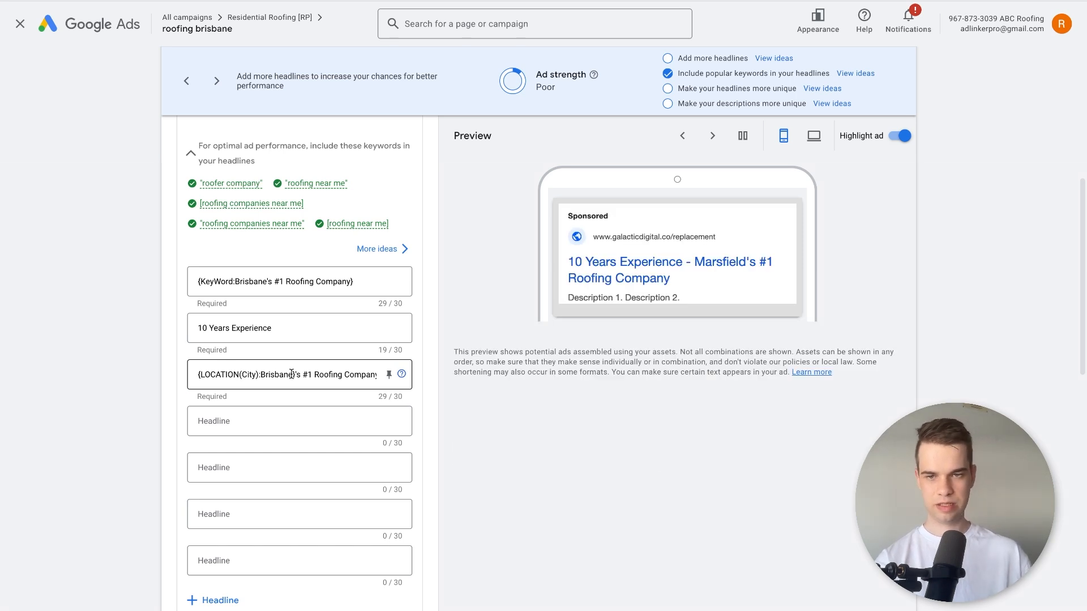
# Copy the third headline's location insertion into the fourth headline and follow it with "-Based Expert Roofers".
pyautogui.moveTo(295, 375); pyautogui.dragTo(194, 375)
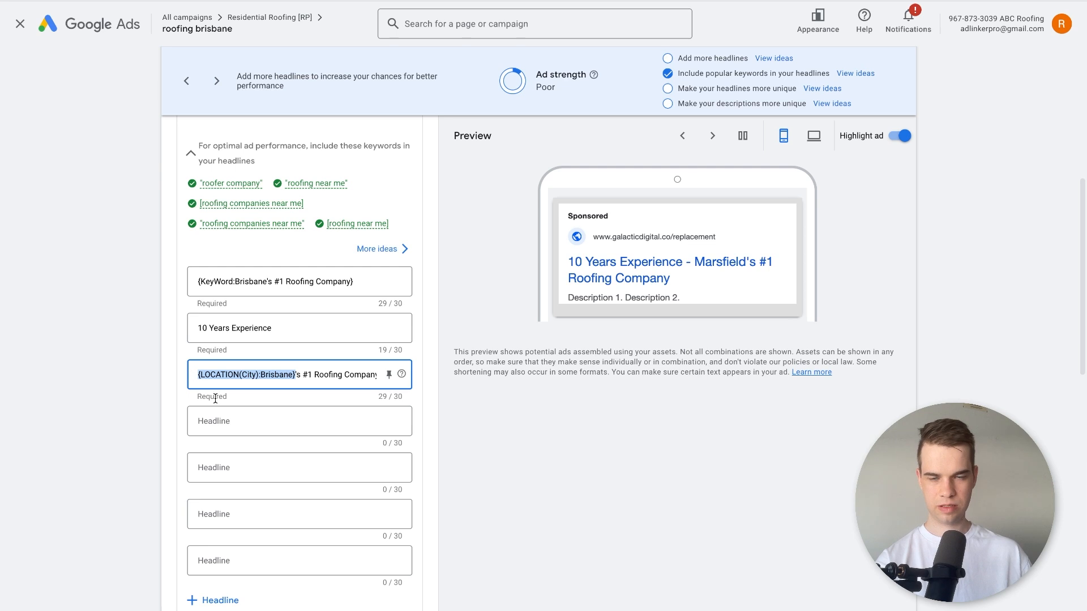
pyautogui.hotkey('ctrl', 'c')
pyautogui.click(221, 420)
pyautogui.hotkey('ctrl', 'v')
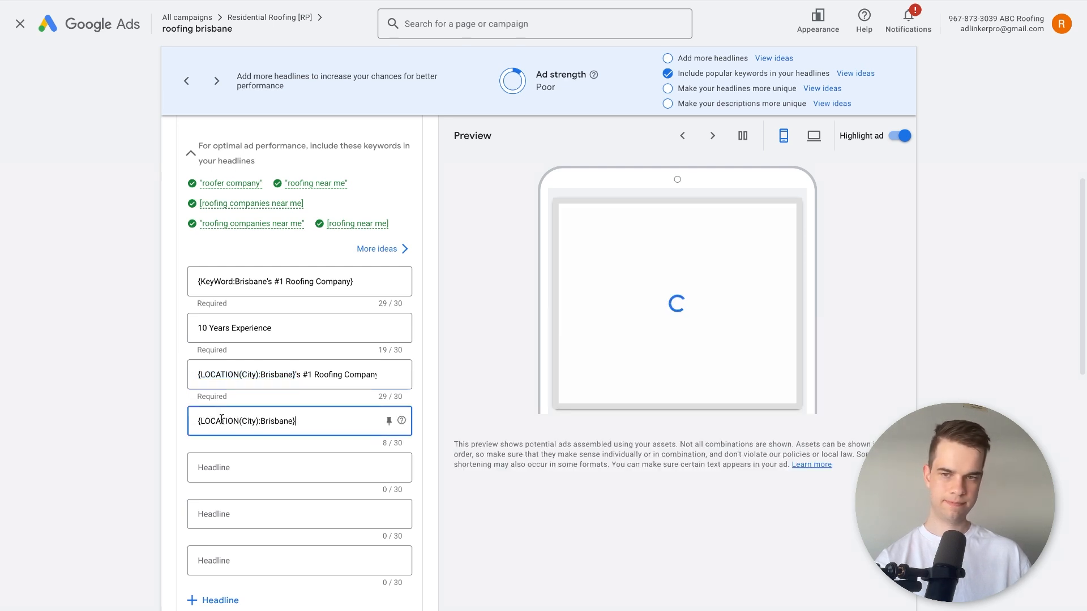
pyautogui.write('-Based ')
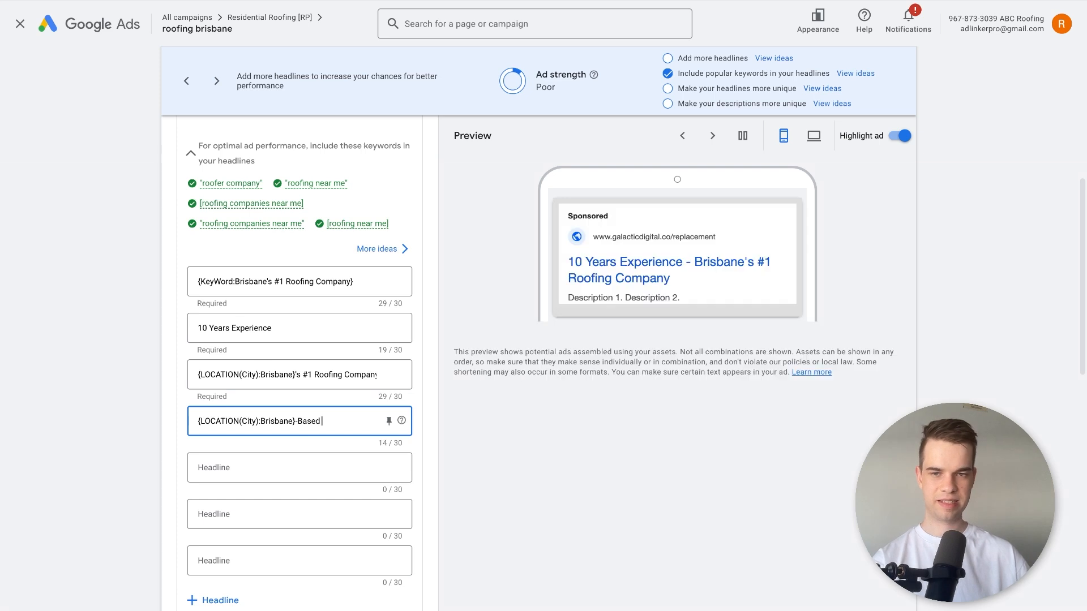
pyautogui.write('Expert Roofers')
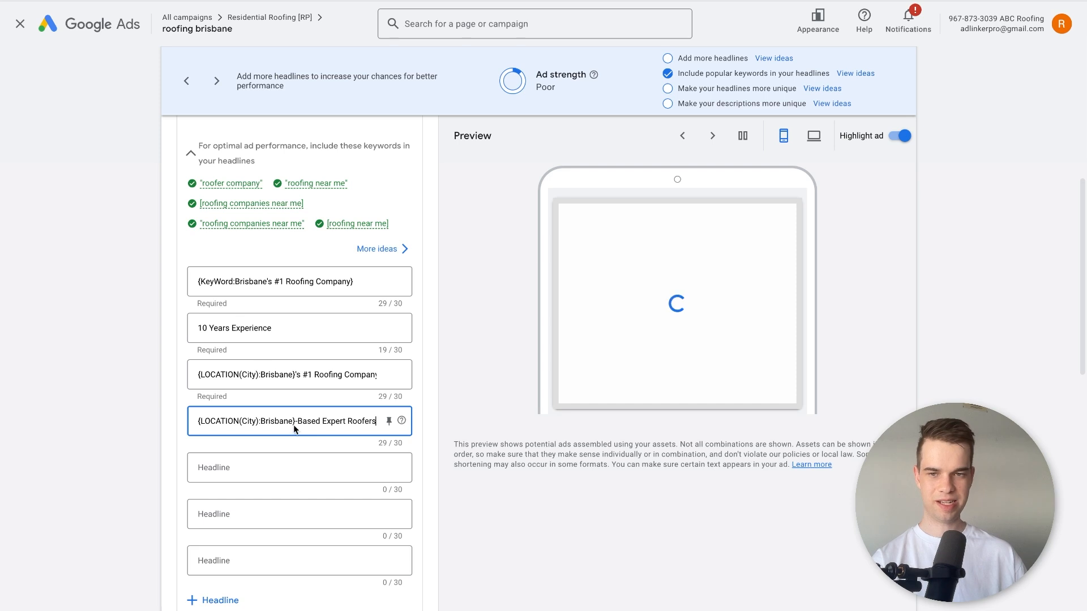
# Copy the location insertion into the fifth headline and complete it with "Roofing Experts".
pyautogui.moveTo(294, 422); pyautogui.dragTo(187, 410)
pyautogui.hotkey('ctrl', 'c')
pyautogui.click(231, 477)
pyautogui.hotkey('ctrl', 'v')
pyautogui.write('Roofing Experts')
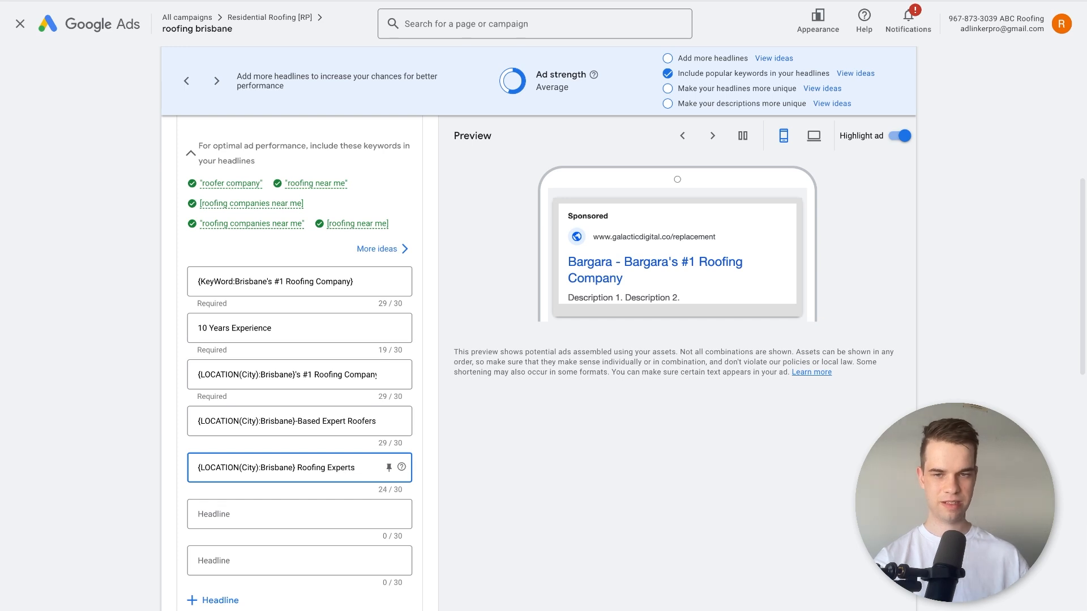
# Write "Best Roofers In" in the sixth headline and end it with the copied City location insertion for Brisbane.
pyautogui.click(293, 501)
pyautogui.write('B')
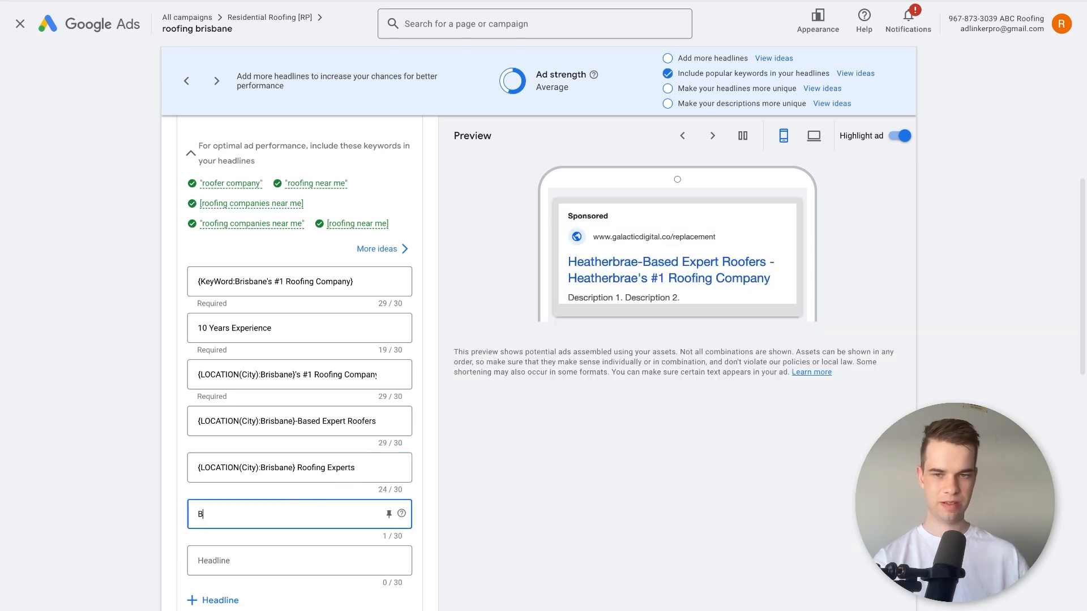
pyautogui.write('est Roofers In')
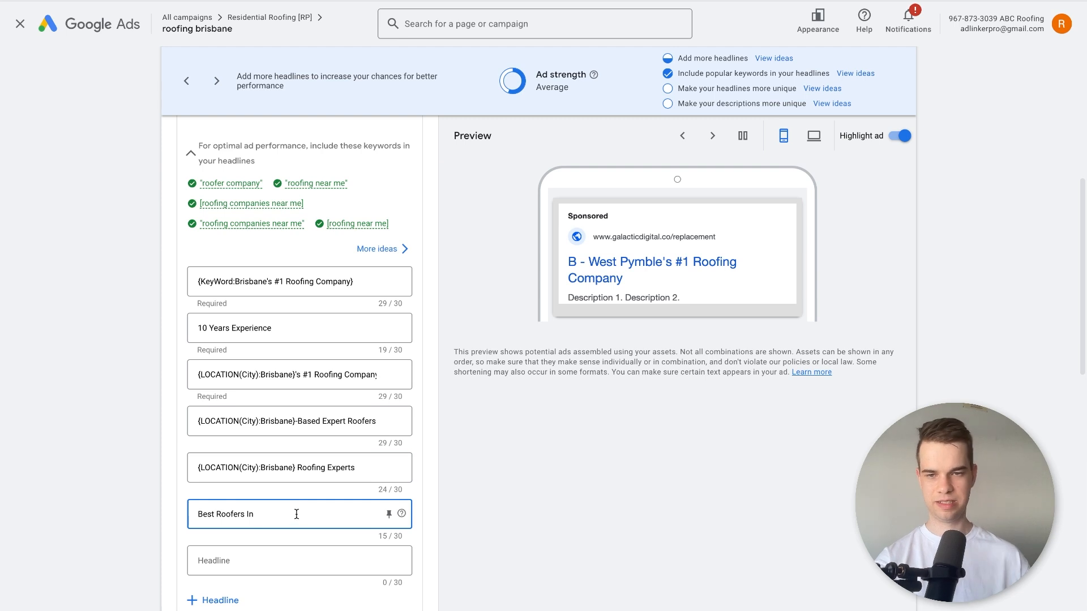
pyautogui.click(296, 473)
pyautogui.moveTo(295, 468); pyautogui.dragTo(193, 467)
pyautogui.hotkey('ctrl', 'c')
pyautogui.click(288, 515)
pyautogui.hotkey('ctrl', 'v')
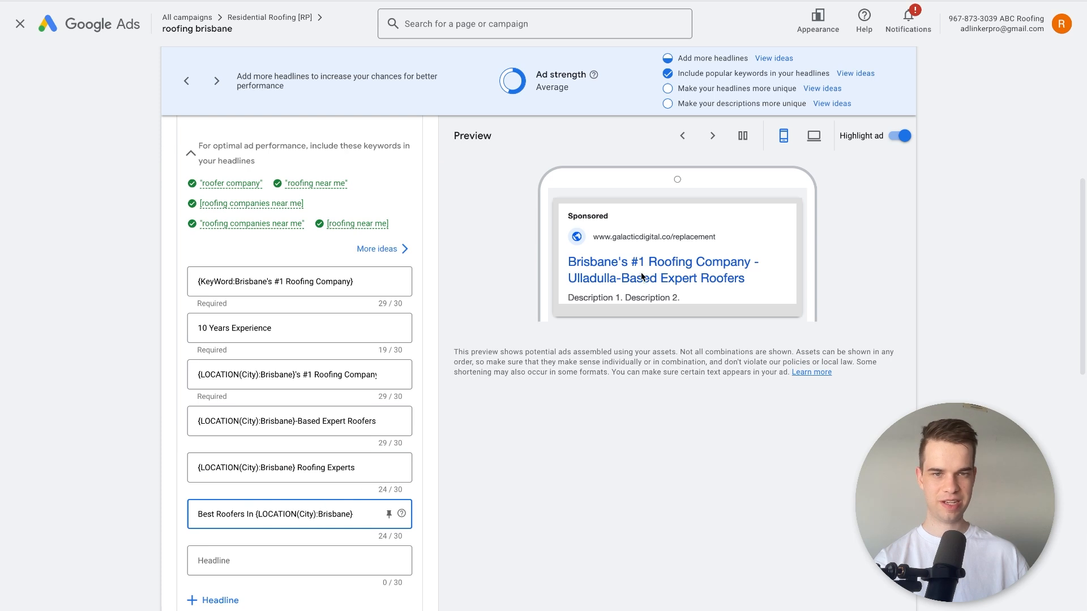
pyautogui.click(568, 283)
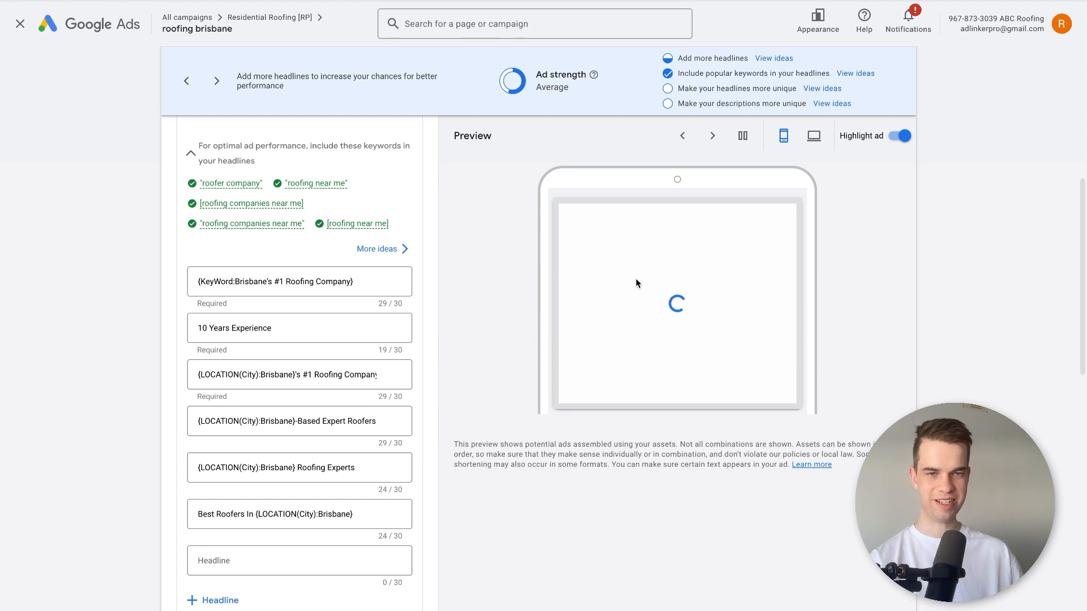
# Review the full list of headlines, including the free quote offer and the years of experience.
pyautogui.scroll(-1, 360, 456)
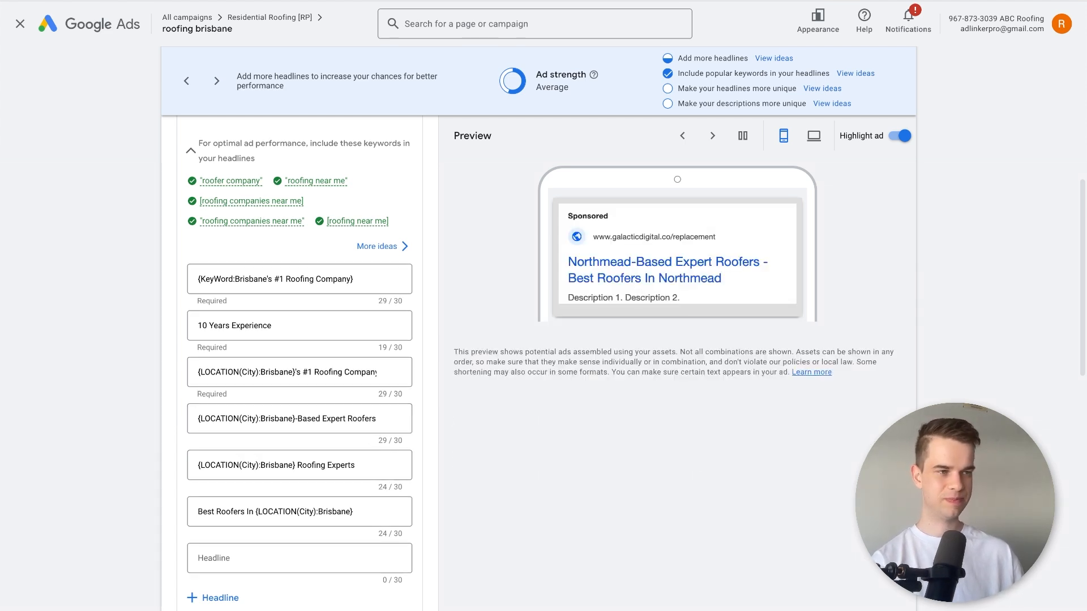
pyautogui.click(227, 564)
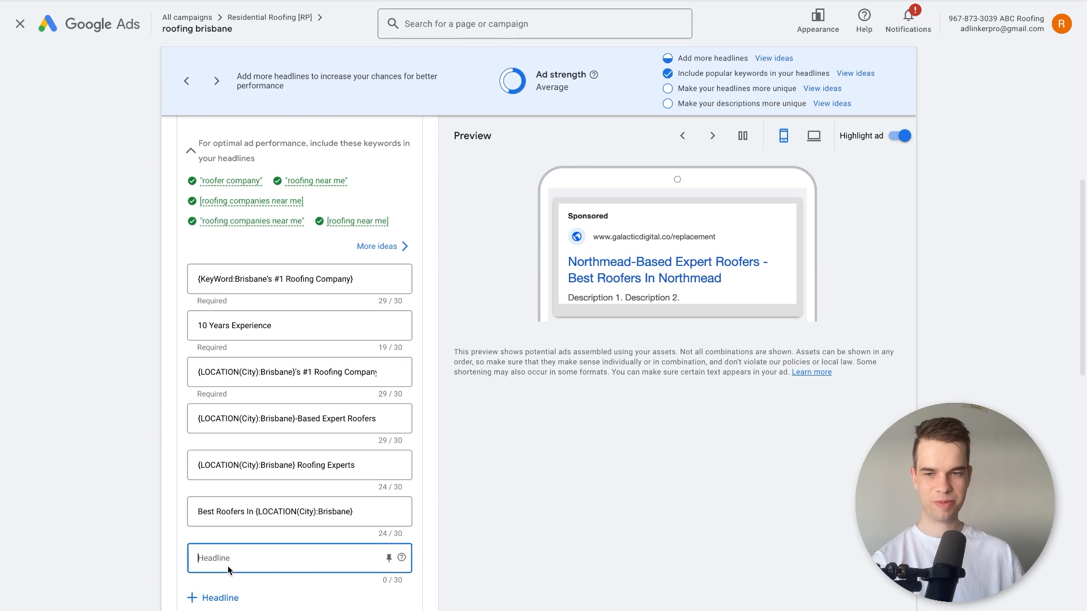
pyautogui.scroll(-3, 279, 356)
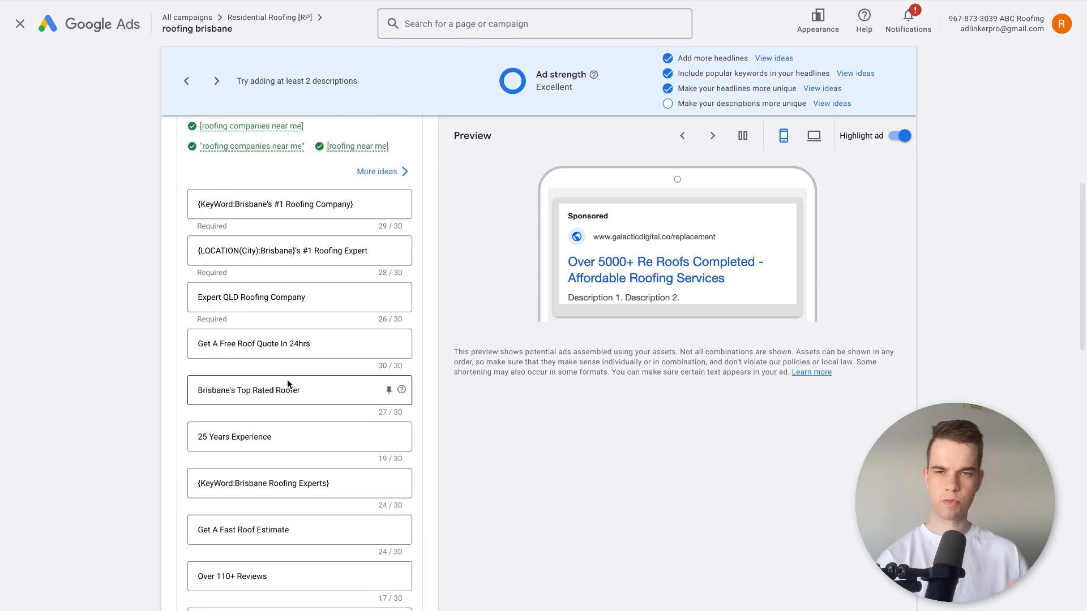
pyautogui.scroll(2, 287, 379)
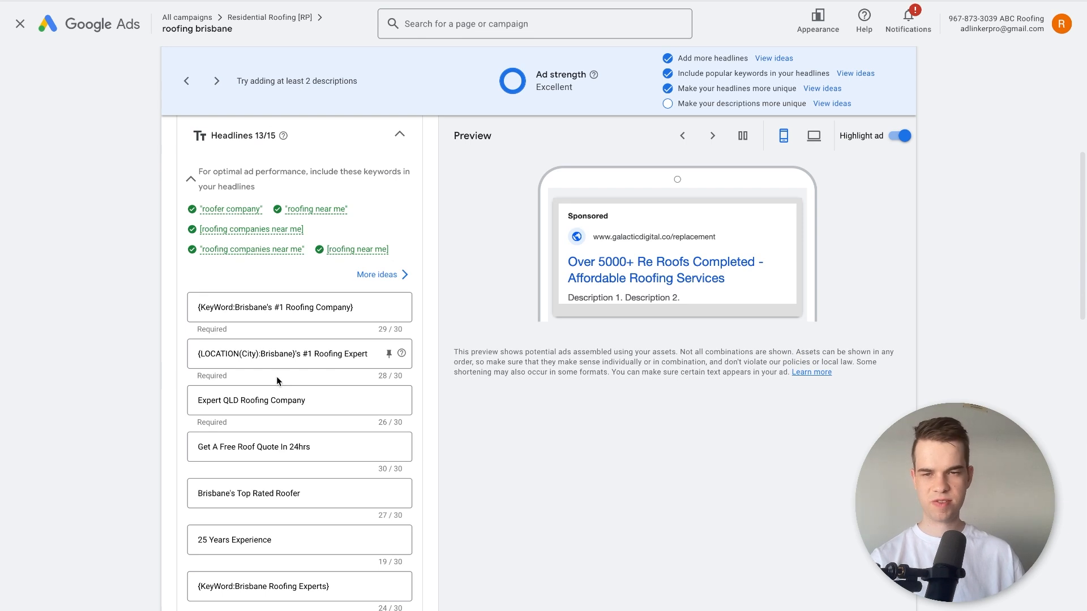
pyautogui.scroll(-1, 264, 318)
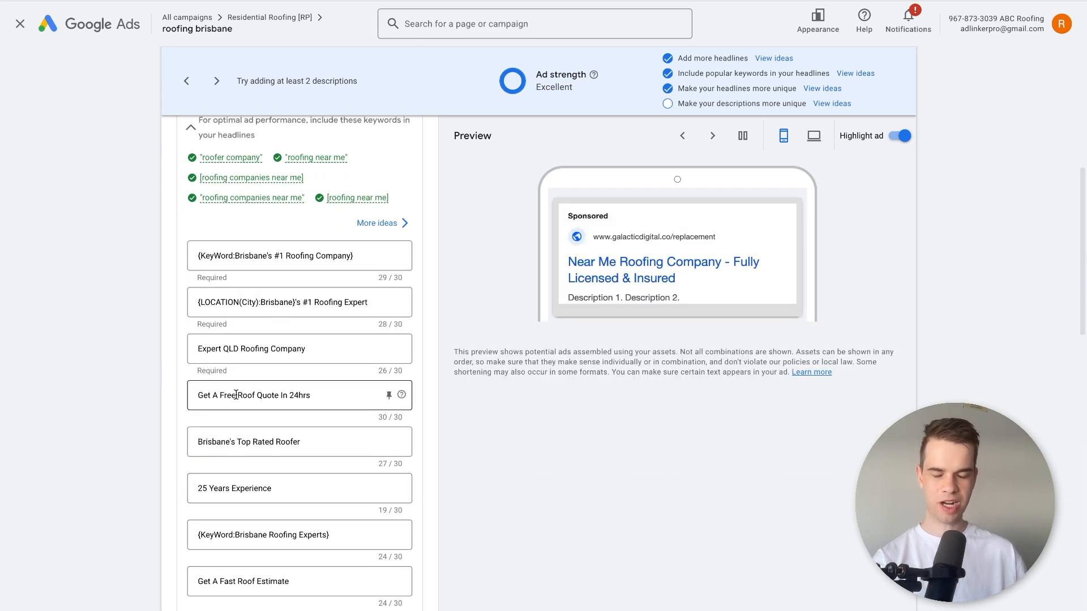
pyautogui.scroll(-2, 294, 391)
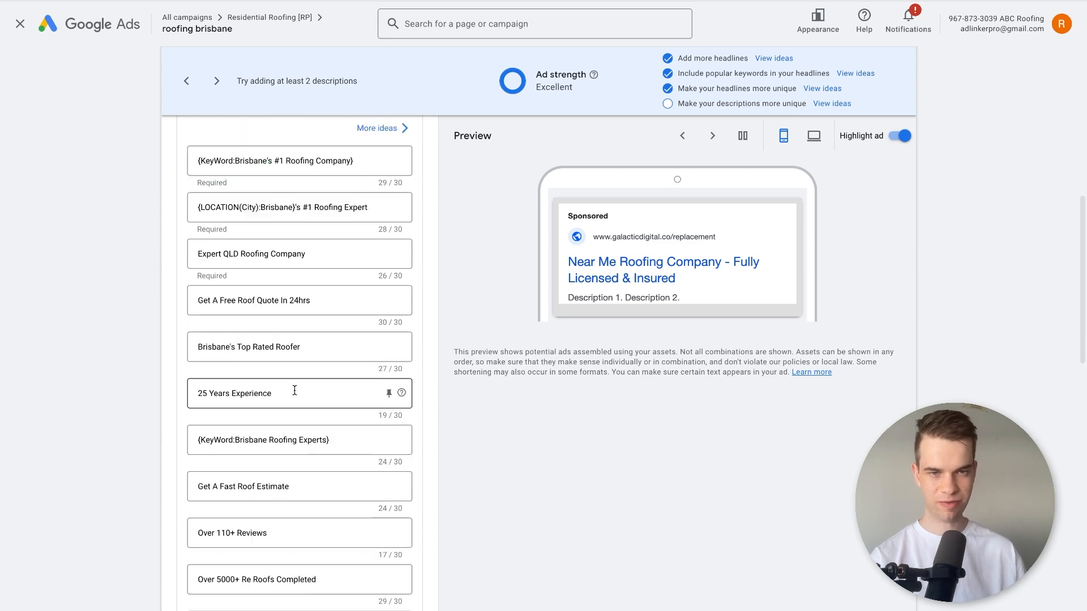
pyautogui.scroll(-10, 279, 347)
pyautogui.scroll(7, 279, 348)
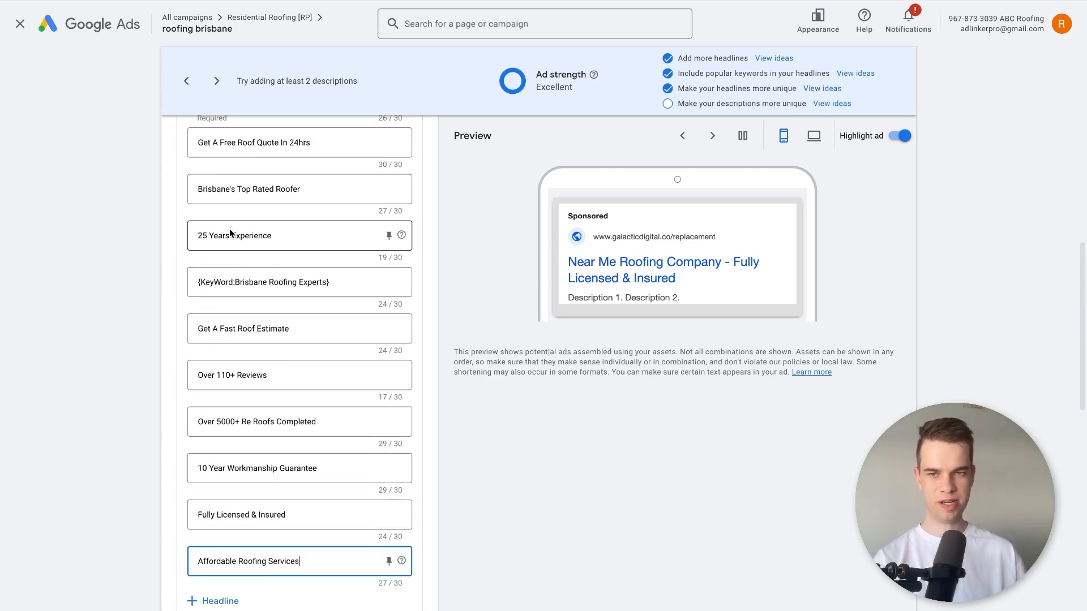
pyautogui.click(206, 236)
pyautogui.scroll(1, 240, 223)
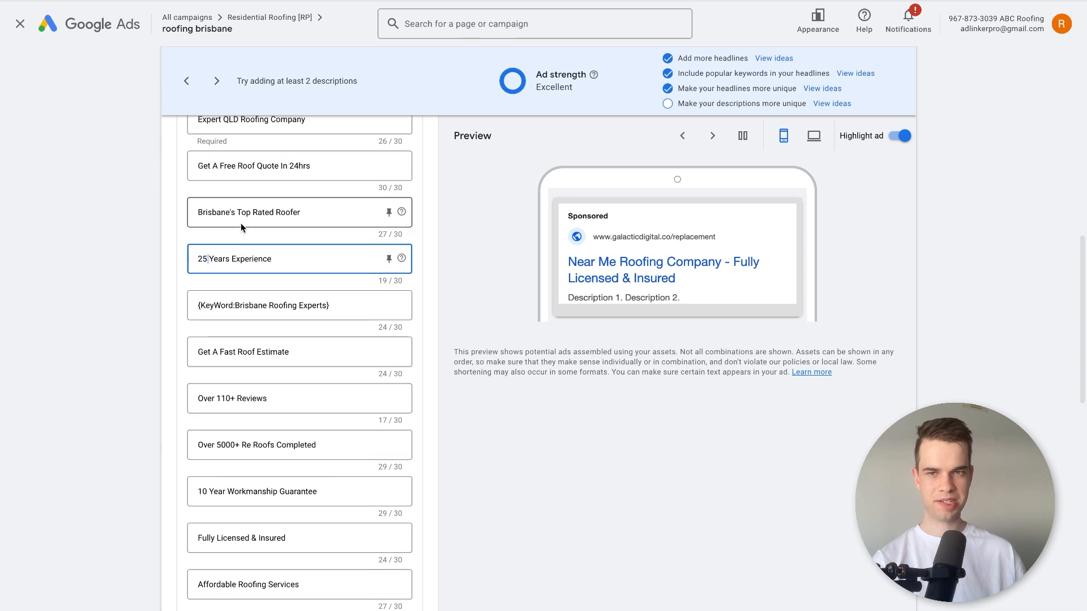
pyautogui.click(290, 181)
pyautogui.scroll(5, 287, 210)
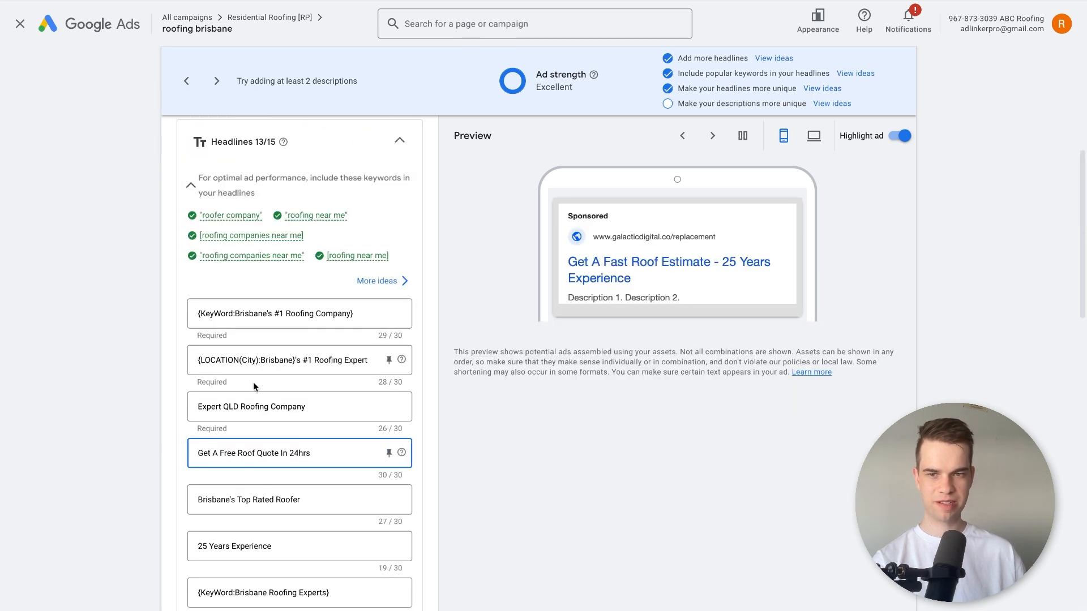
# Examine the second headline's location insertion settings and the headlines that use keyword insertion.
pyautogui.click(256, 362)
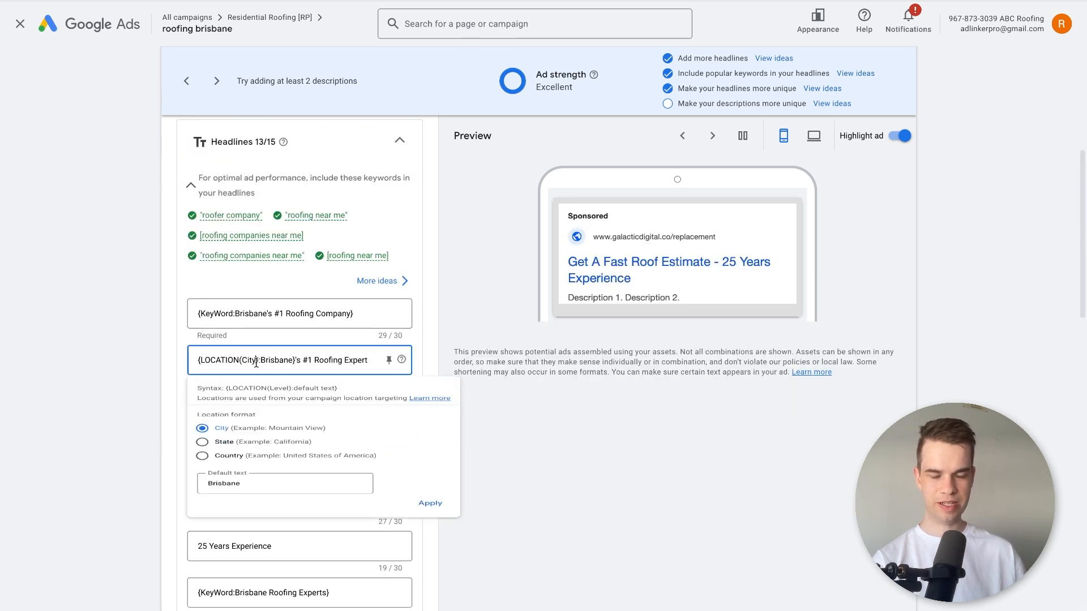
pyautogui.click(259, 308)
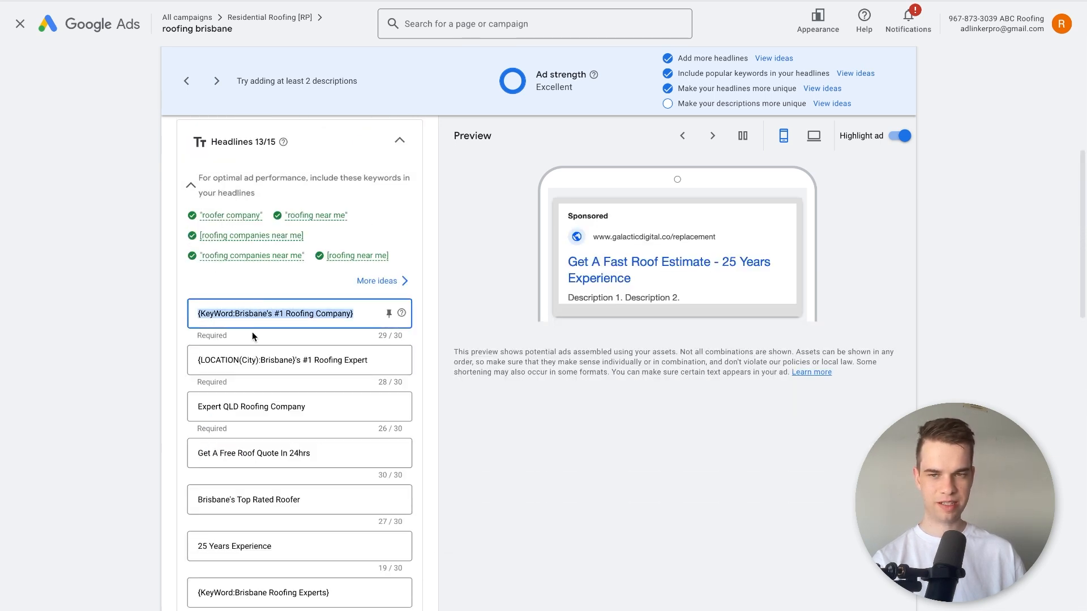
pyautogui.click(251, 365)
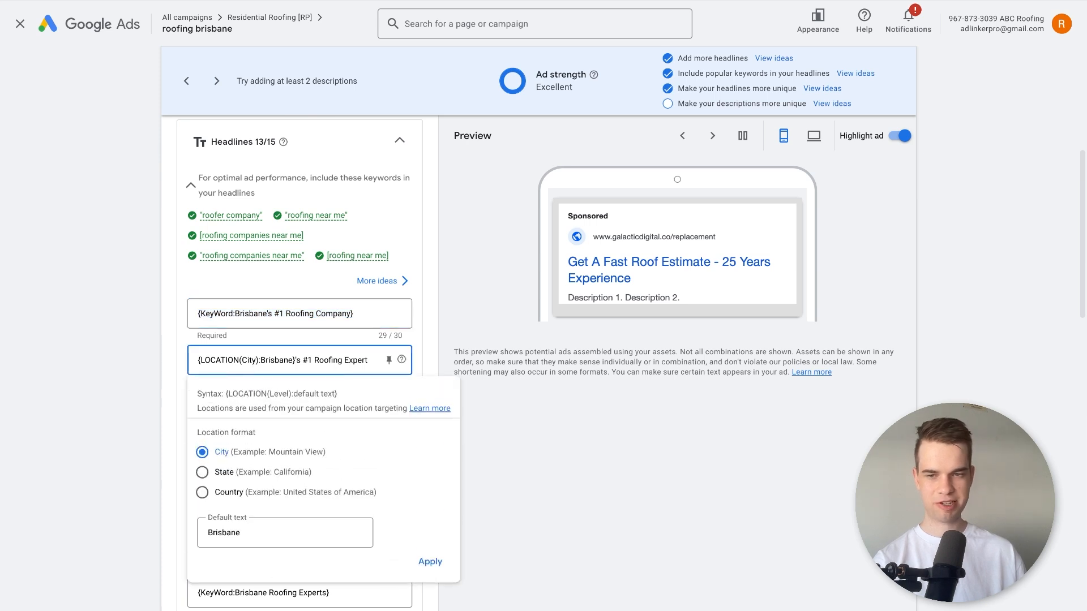
pyautogui.click(261, 592)
pyautogui.click(460, 499)
# View the suggested description ideas and close them without choosing any.
pyautogui.scroll(-4, 460, 499)
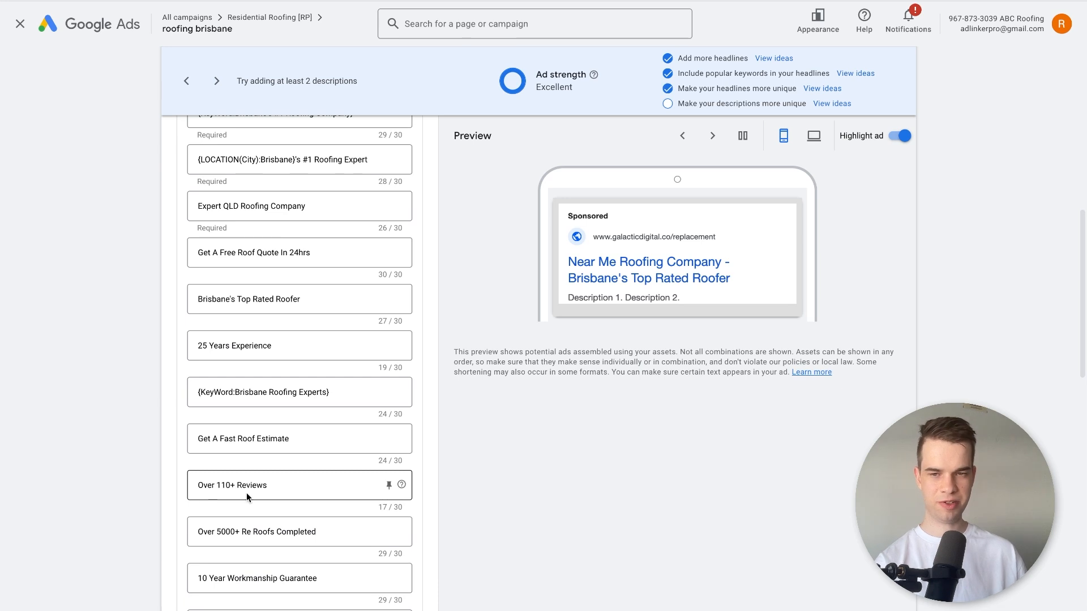
pyautogui.scroll(-1, 246, 493)
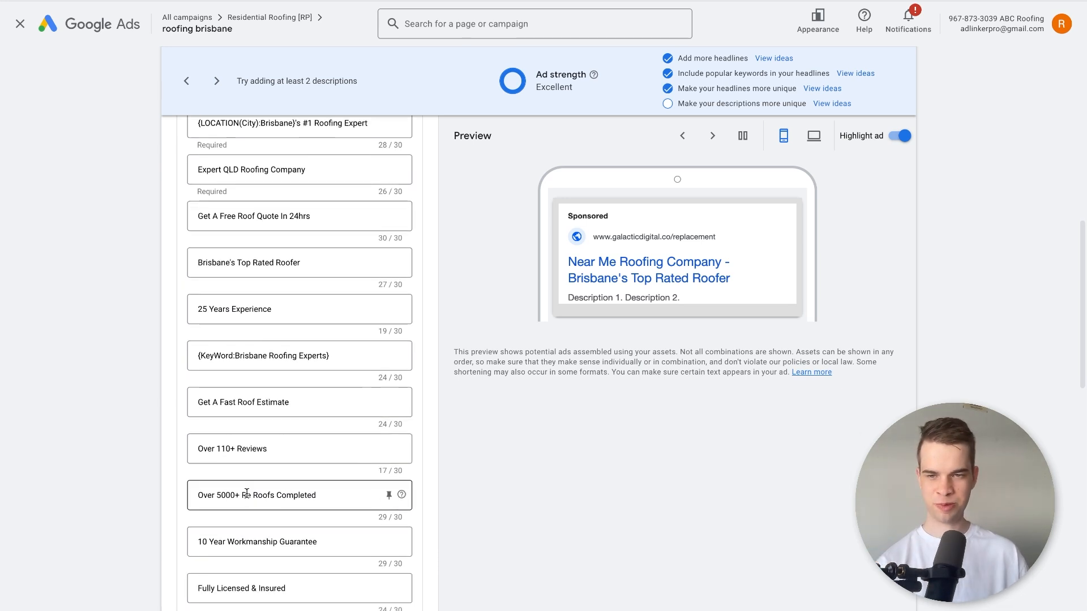
pyautogui.scroll(-3, 320, 492)
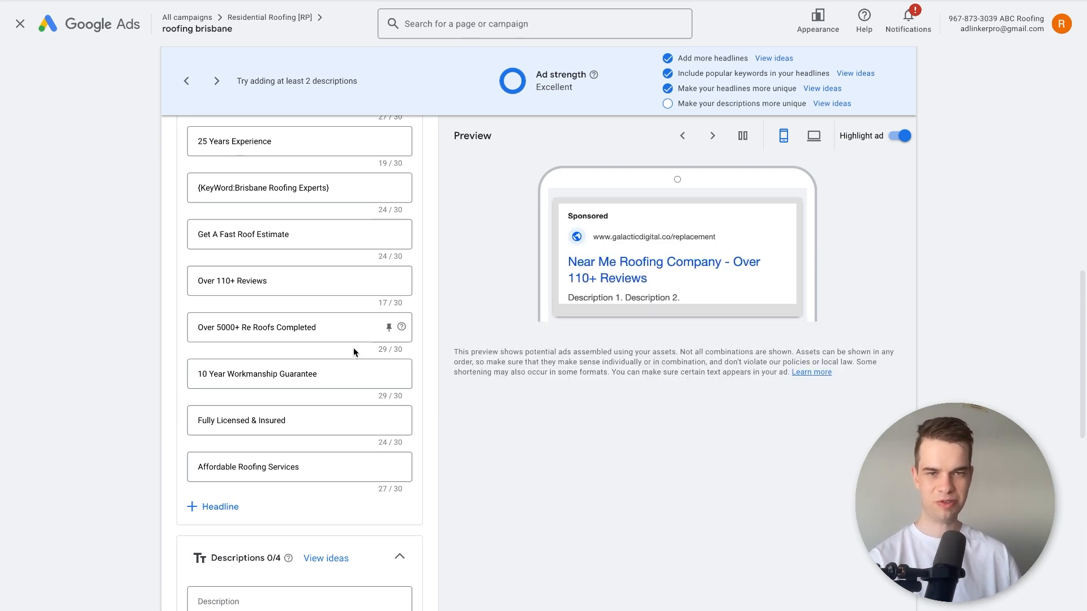
pyautogui.scroll(-4, 162, 331)
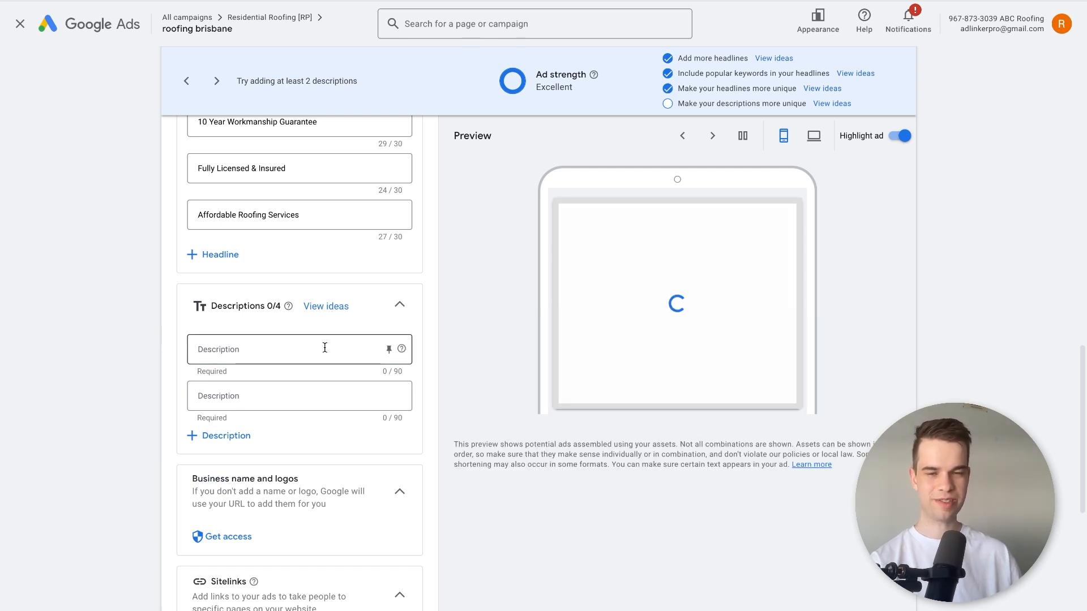
pyautogui.click(390, 349)
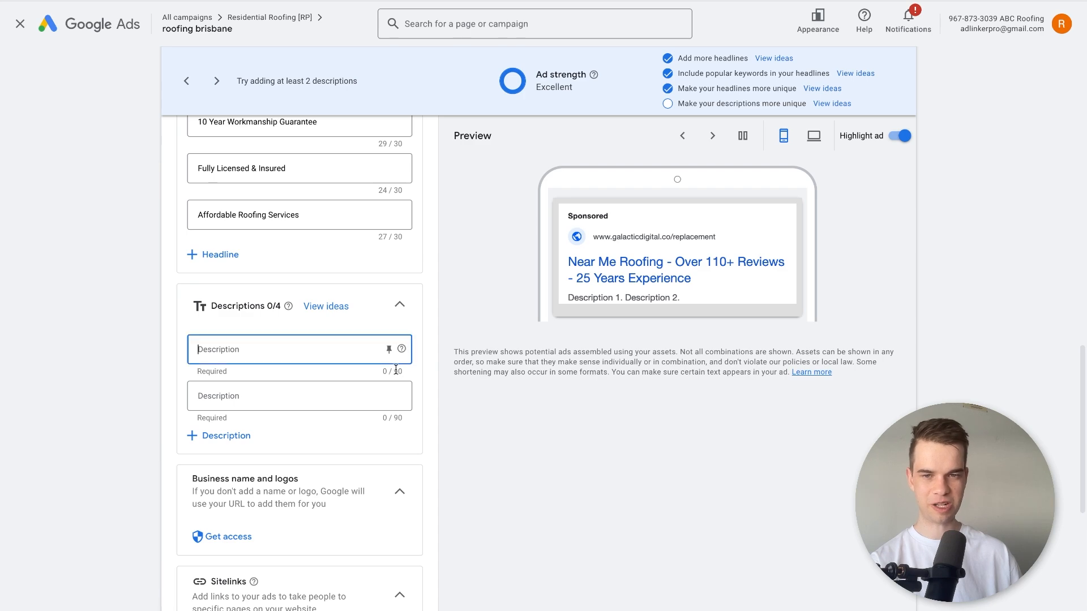
pyautogui.click(348, 311)
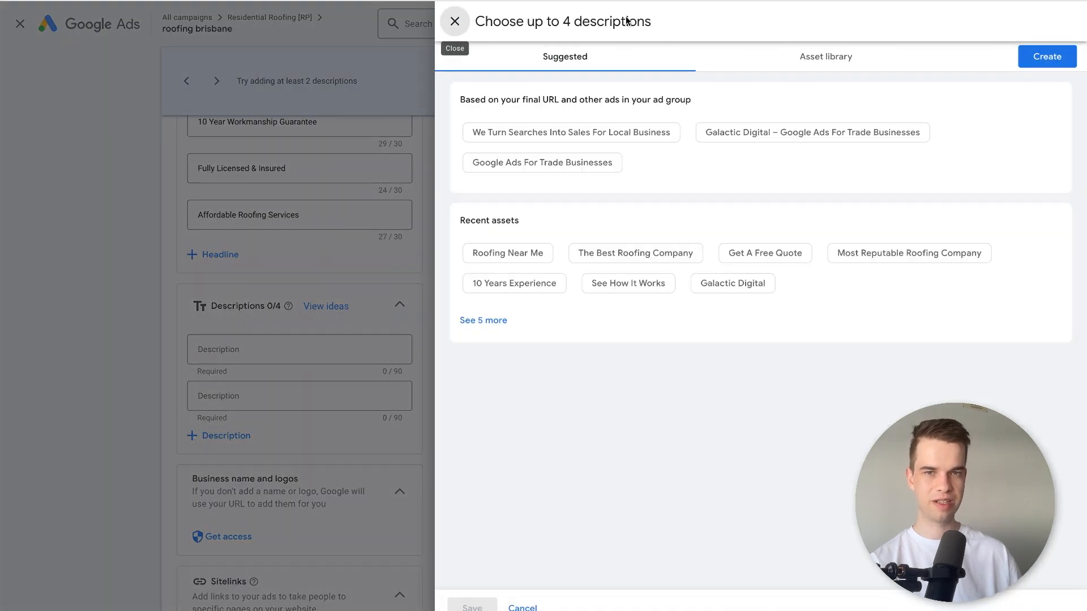
pyautogui.click(452, 20)
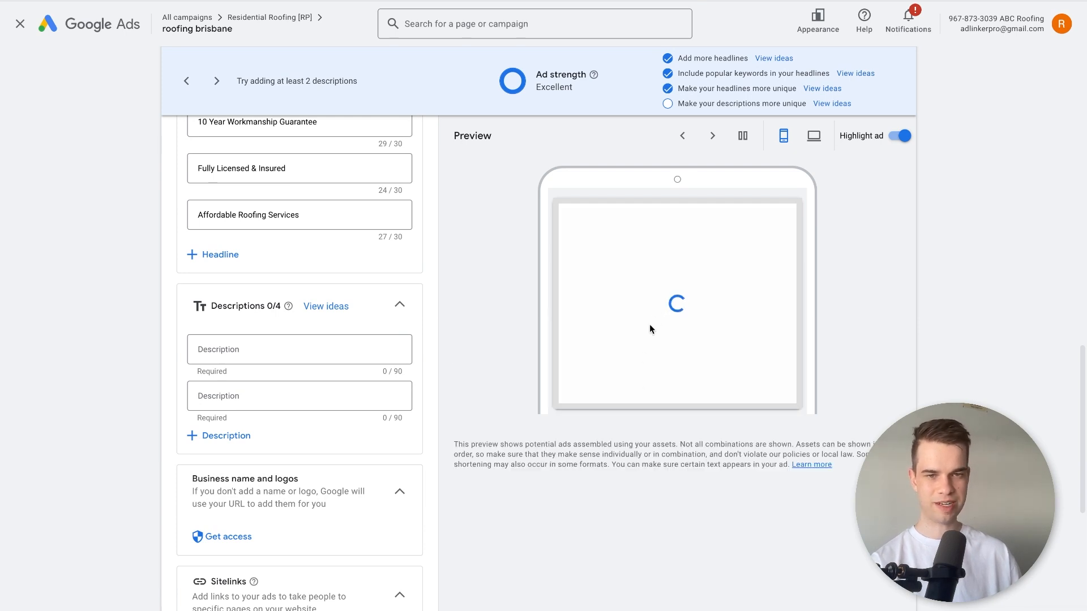
# Fill in four descriptions: the free measure and quote offer, the easy roof replacement process, a customer testimonial, and the expert roof estimators.
pyautogui.click(218, 348)
pyautogui.hotkey('ctrl', 'v')
pyautogui.click(229, 400)
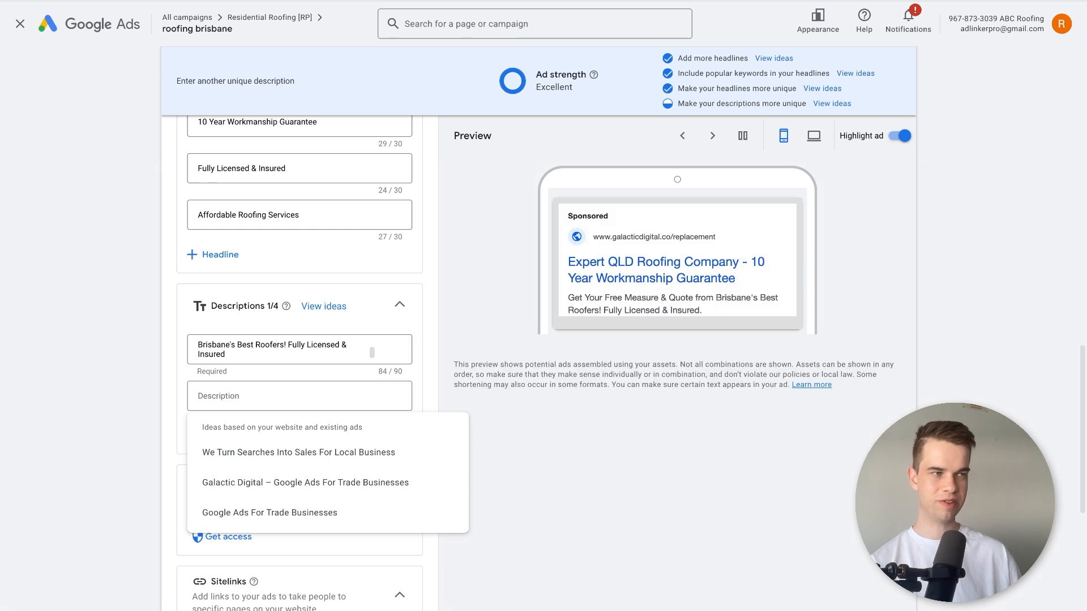
pyautogui.click(247, 393)
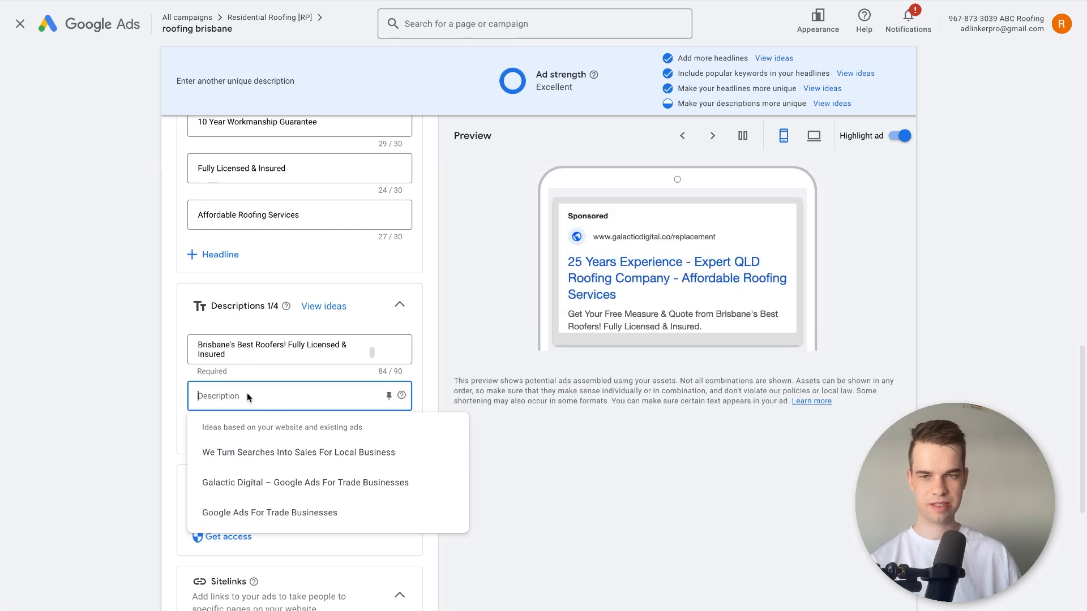
pyautogui.hotkey('ctrl', 'v')
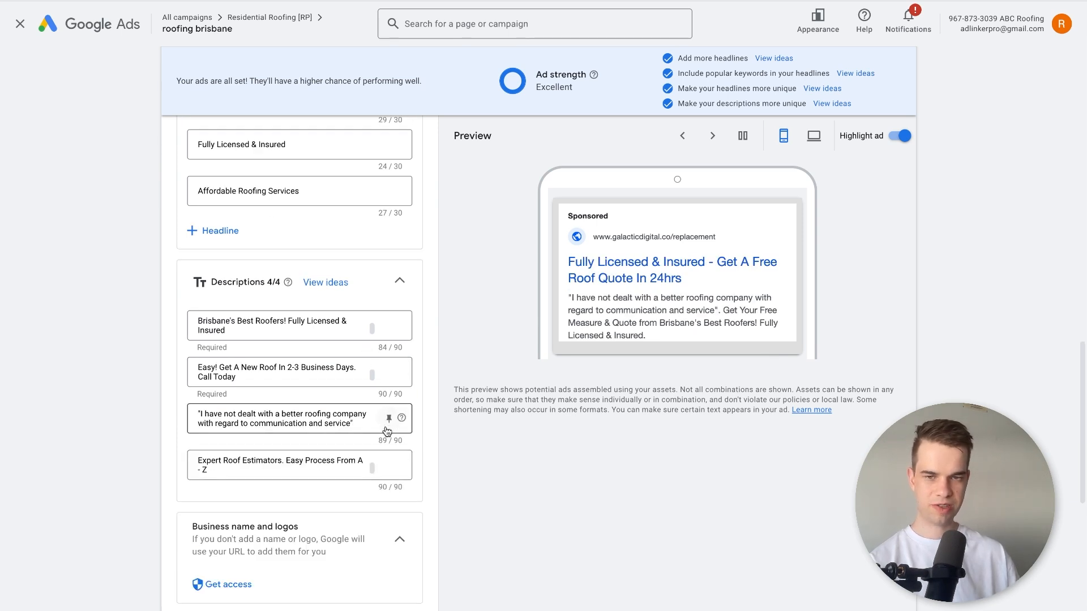
# Read through the descriptions, covering the Brisbane's best roofers offer, the roof replacement process and the customer testimonial.
pyautogui.click(260, 385)
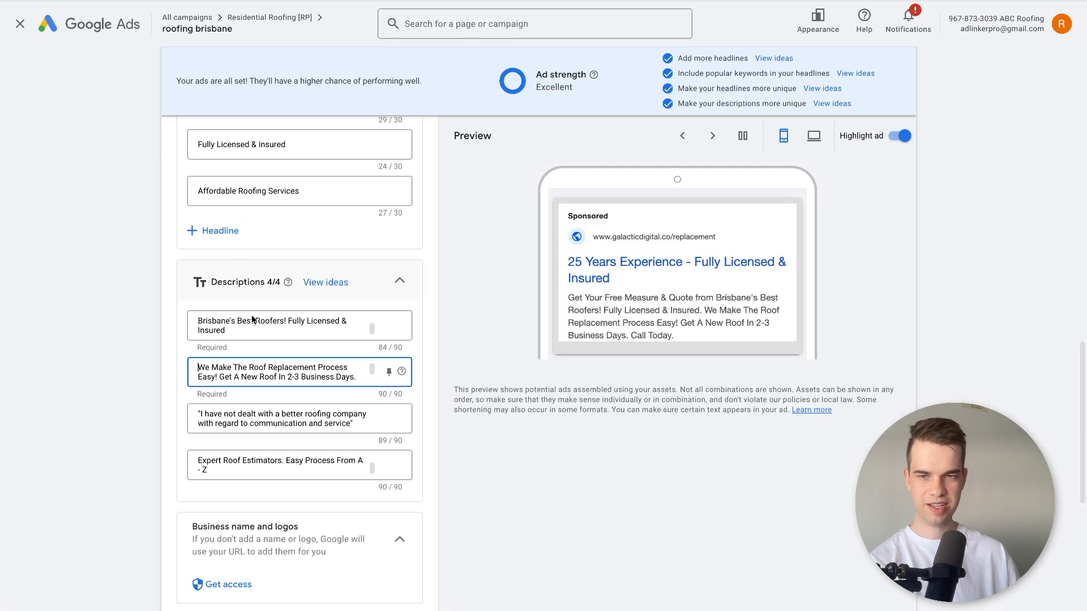
pyautogui.moveTo(216, 377); pyautogui.dragTo(216, 378)
pyautogui.click(210, 368)
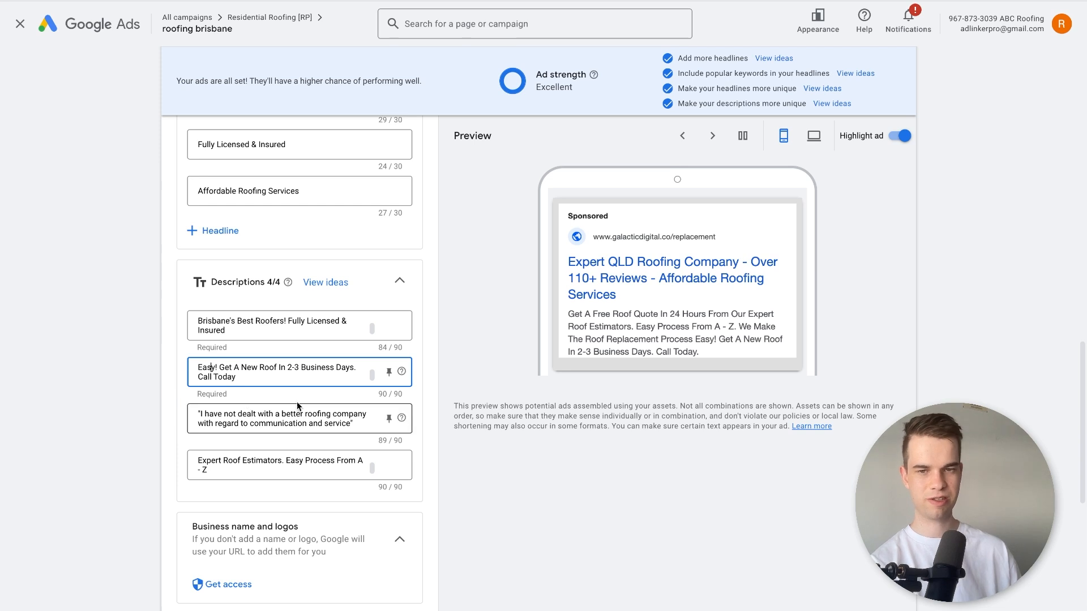
pyautogui.tripleClick(273, 417)
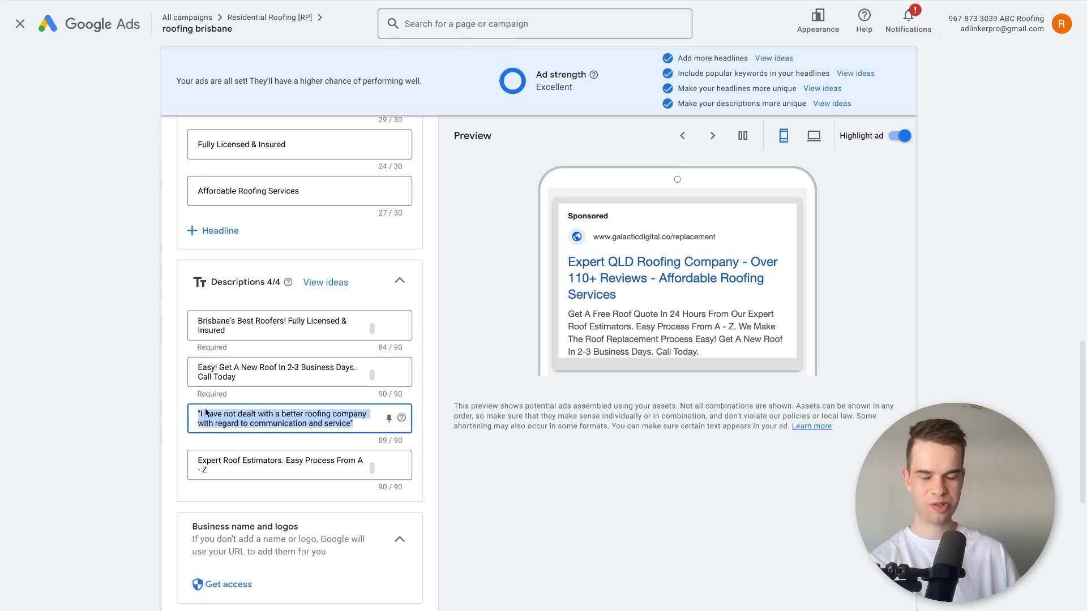
pyautogui.click(216, 423)
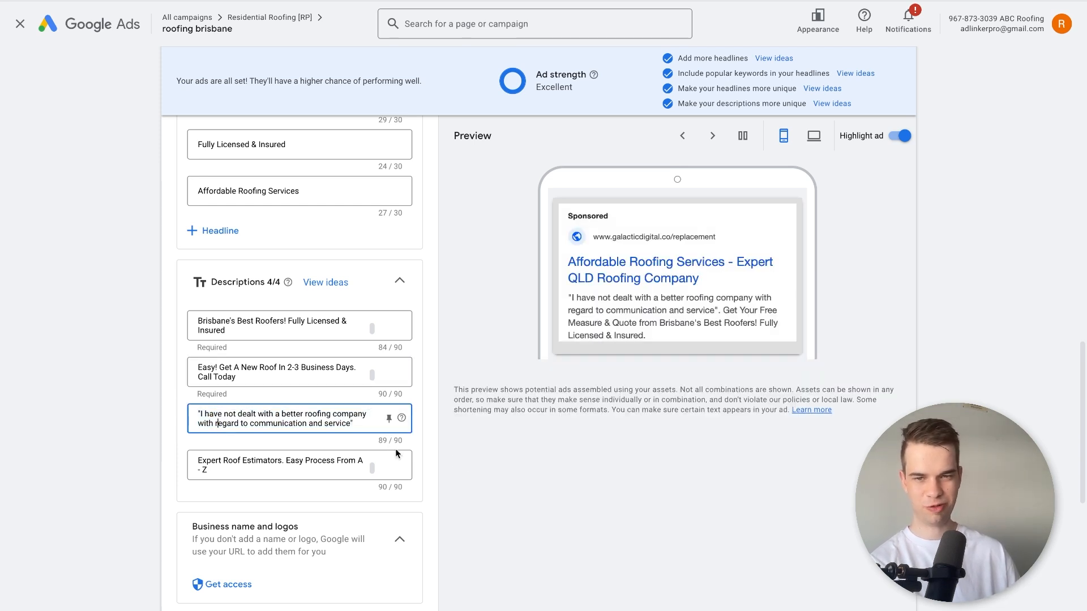
pyautogui.doubleClick(285, 416)
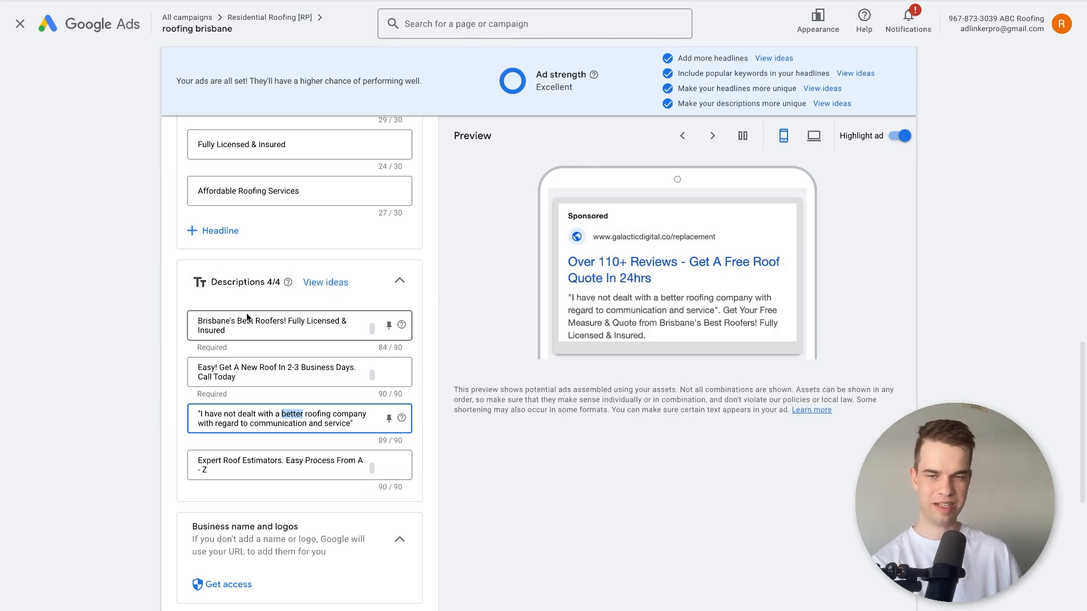
pyautogui.moveTo(241, 323); pyautogui.dragTo(294, 323)
pyautogui.click(290, 323)
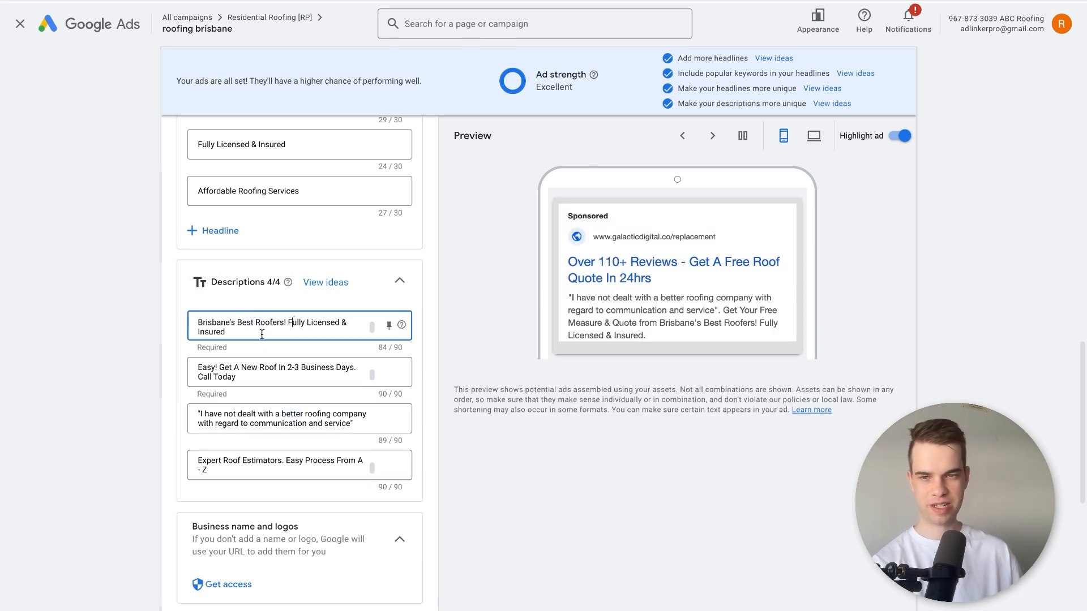
pyautogui.tripleClick(234, 426)
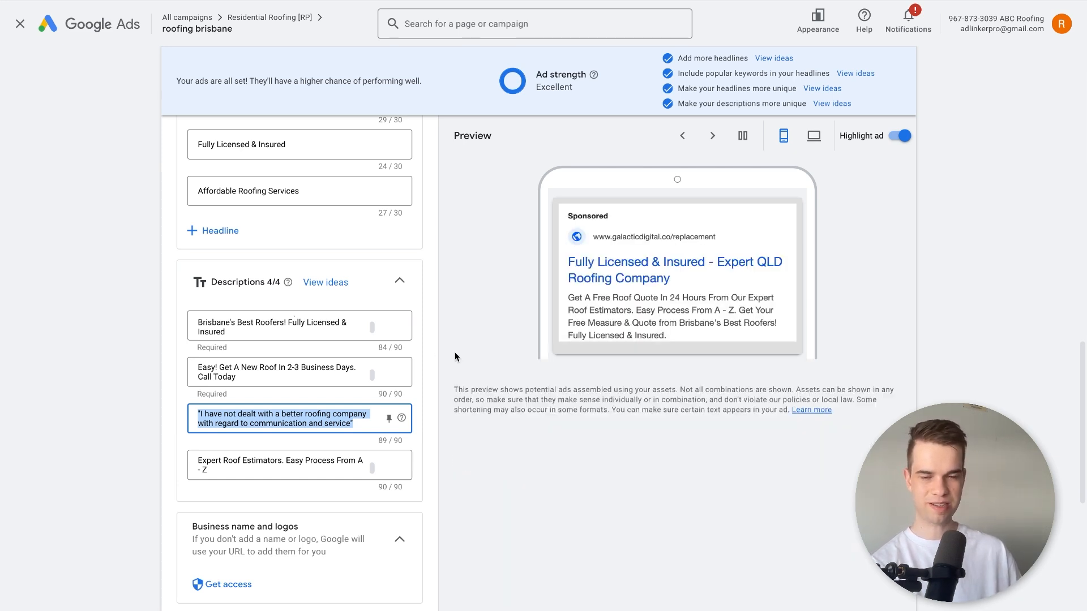
pyautogui.scroll(-1, 300, 390)
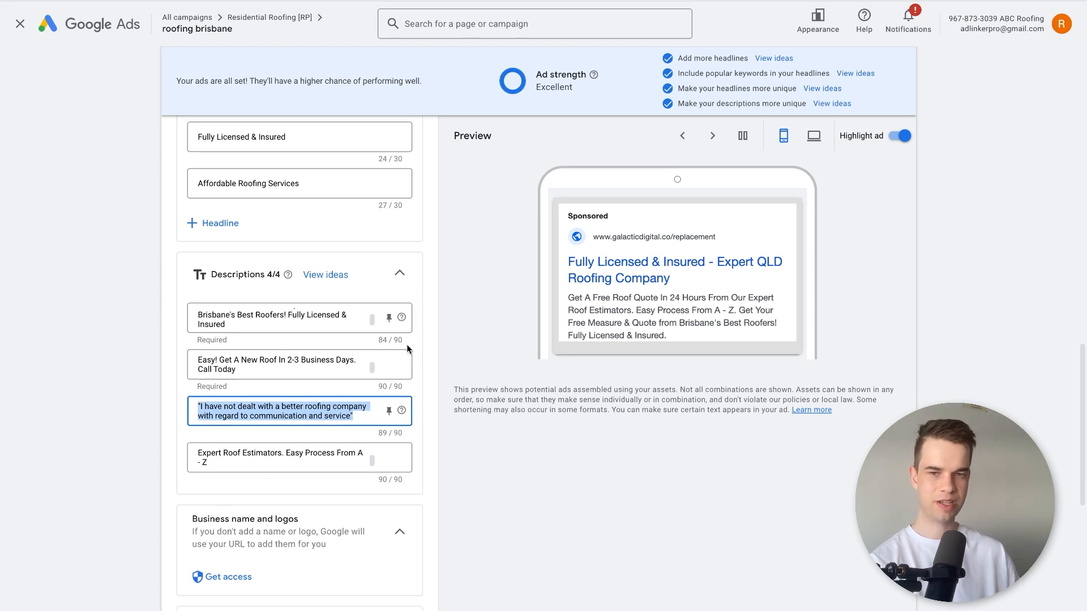
pyautogui.click(289, 315)
pyautogui.scroll(-1, 284, 424)
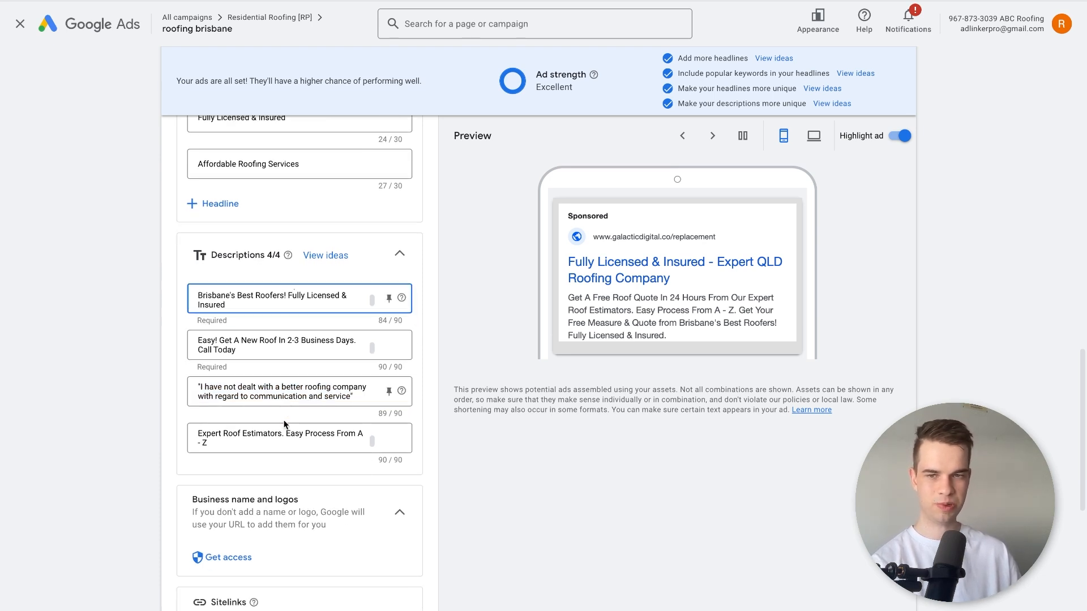
pyautogui.click(231, 339)
pyautogui.moveTo(231, 340); pyautogui.dragTo(289, 351)
pyautogui.click(288, 351)
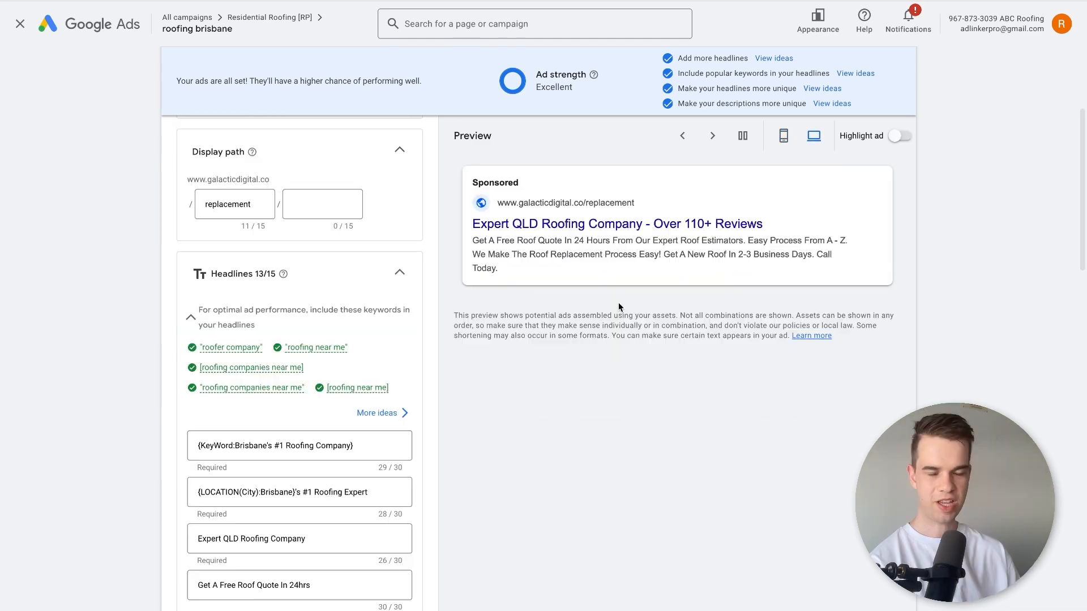
# Look over the headlines and the desktop ad preview, and save the responsive search ad.
pyautogui.scroll(-12, 427, 277)
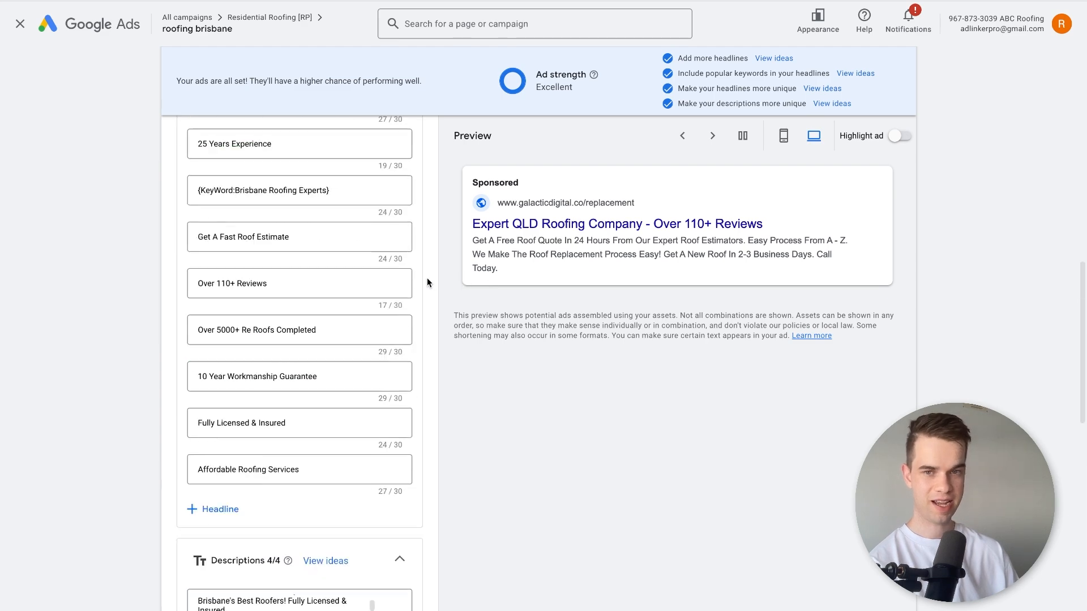
pyautogui.scroll(-8, 427, 278)
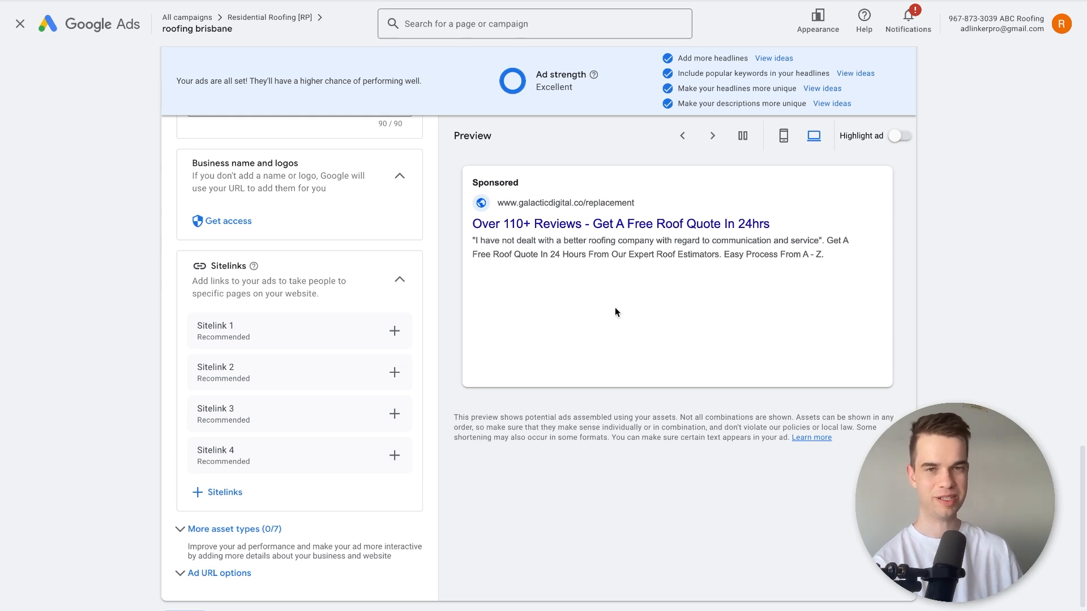
pyautogui.scroll(-1, 300, 549)
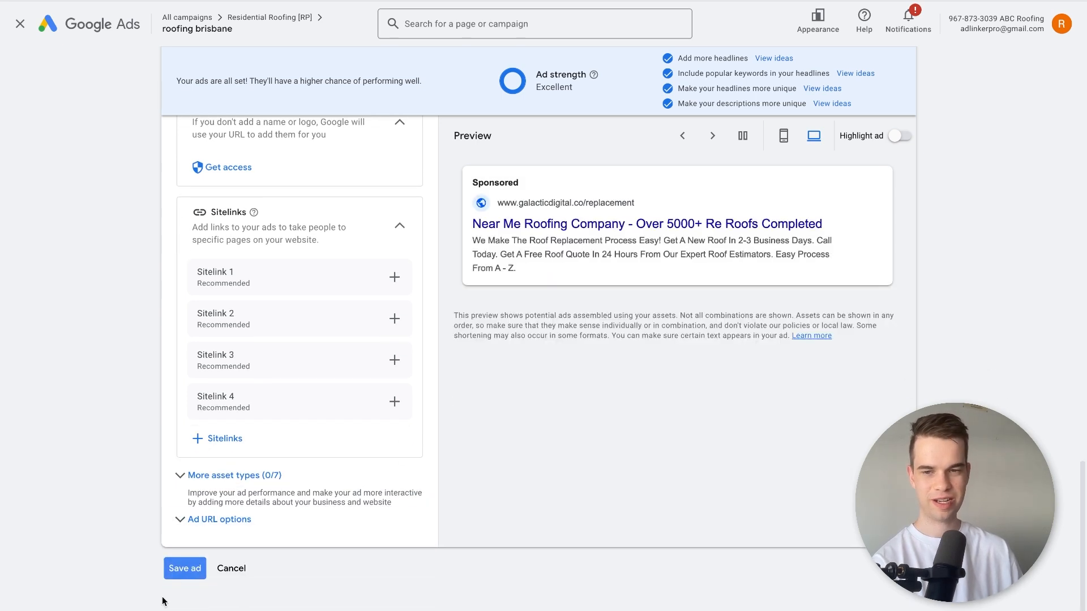
pyautogui.click(171, 572)
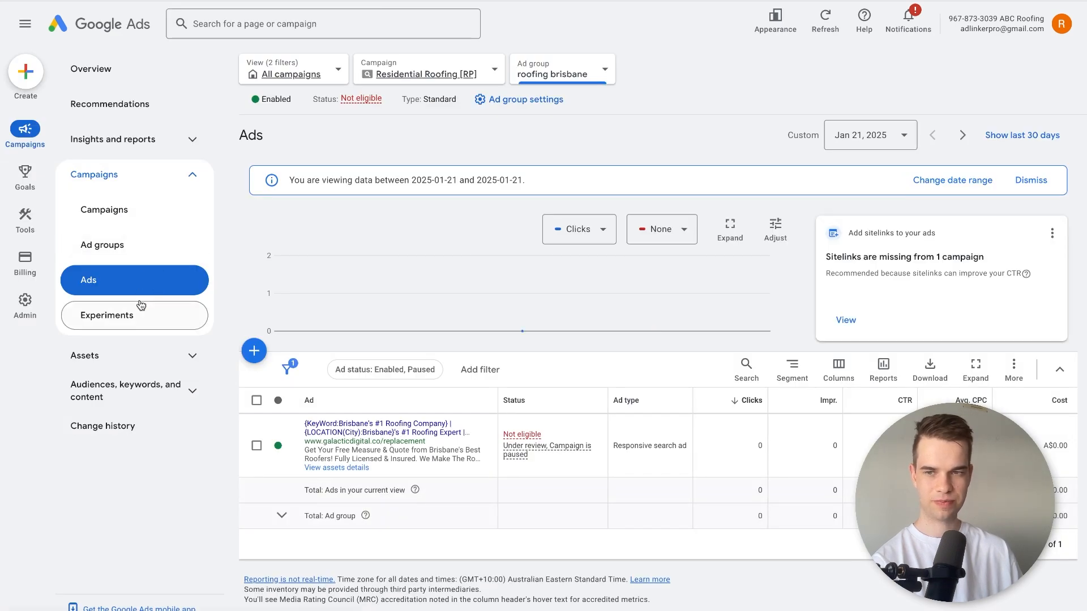
# Open the assets of the roofing brisbane ad group and try to add a business logo.
pyautogui.click(136, 357)
pyautogui.click(135, 391)
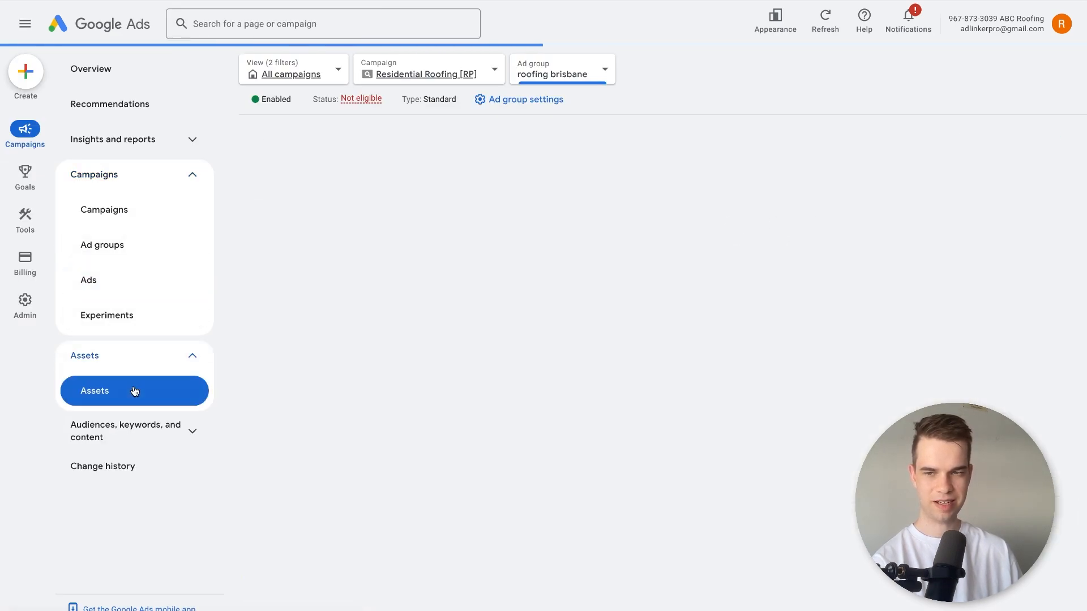
pyautogui.click(260, 304)
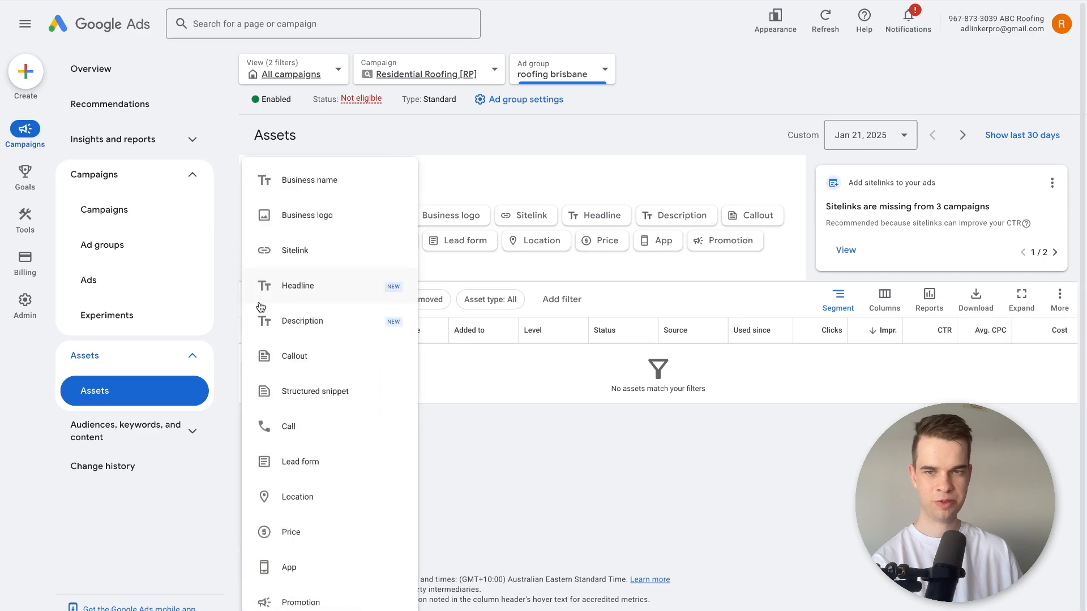
pyautogui.click(348, 213)
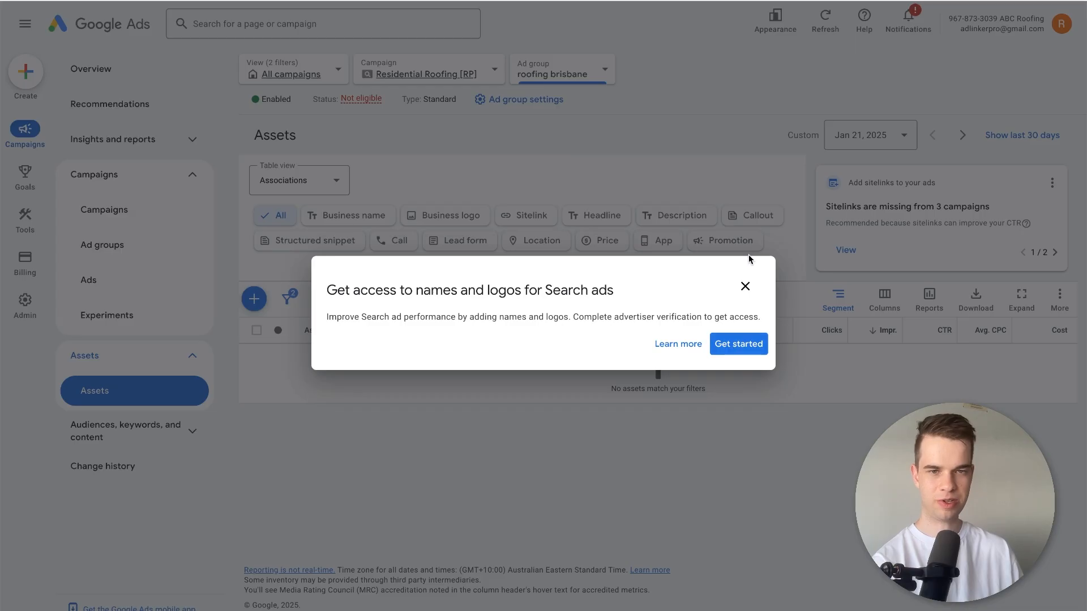
pyautogui.click(746, 285)
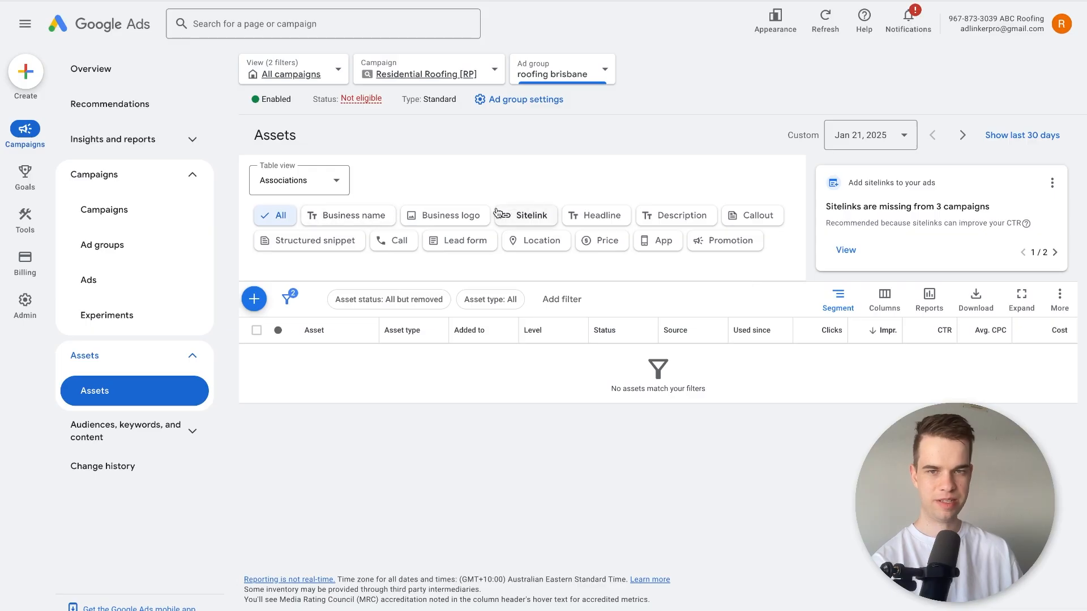
# Read the advertiser verification requirement for adding business names and logos, and dismiss the notice.
pyautogui.click(254, 298)
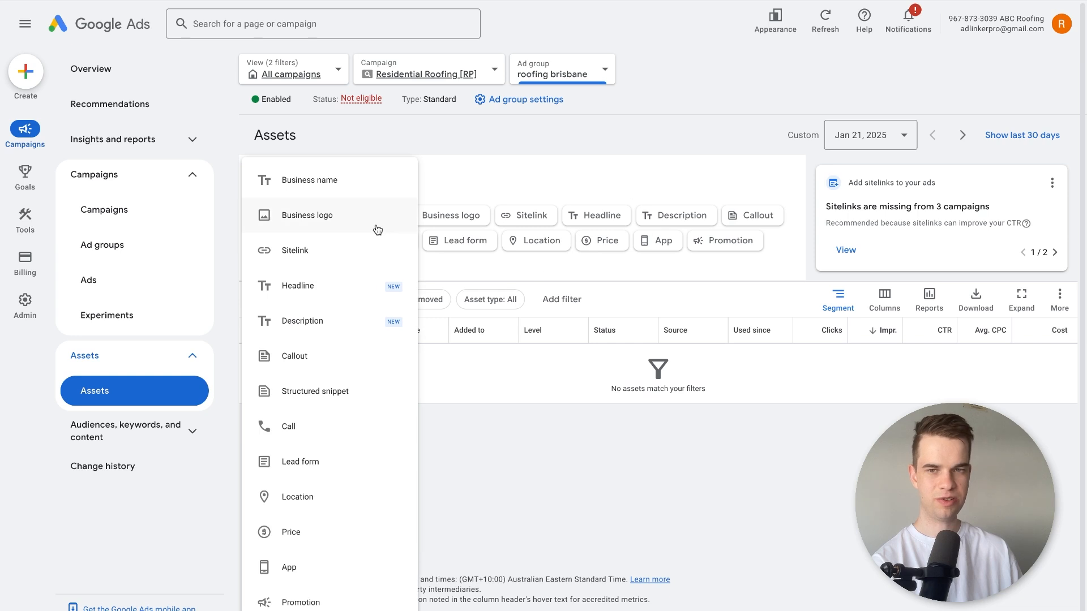
pyautogui.click(348, 196)
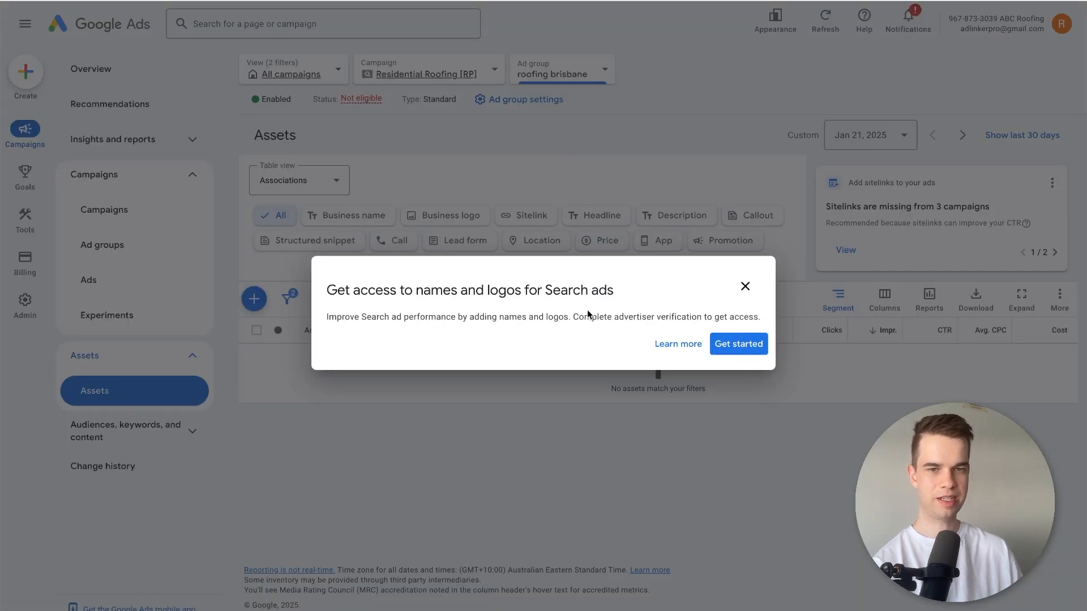
pyautogui.moveTo(760, 317); pyautogui.dragTo(666, 319)
pyautogui.click(666, 320)
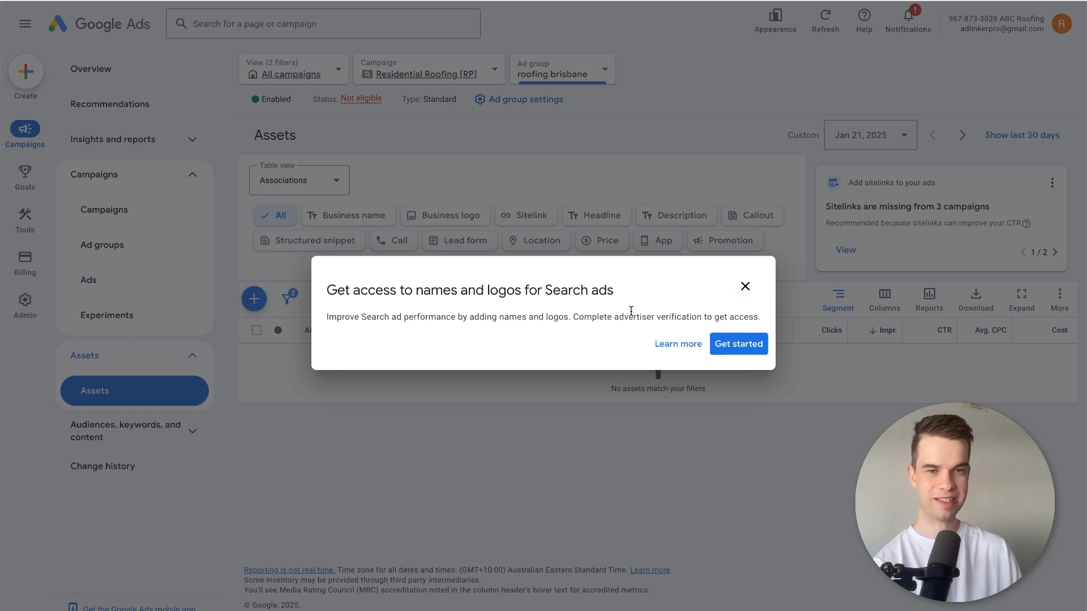
pyautogui.click(745, 286)
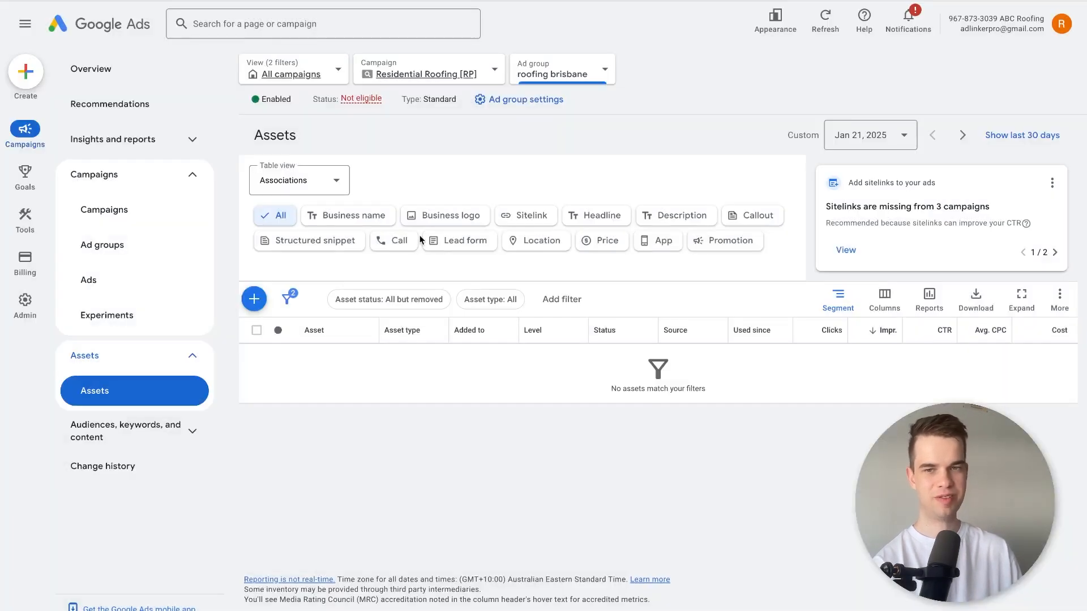
# Start adding new sitelinks to the ad group and set the first sitelink's text to "About Us".
pyautogui.click(271, 294)
pyautogui.click(271, 293)
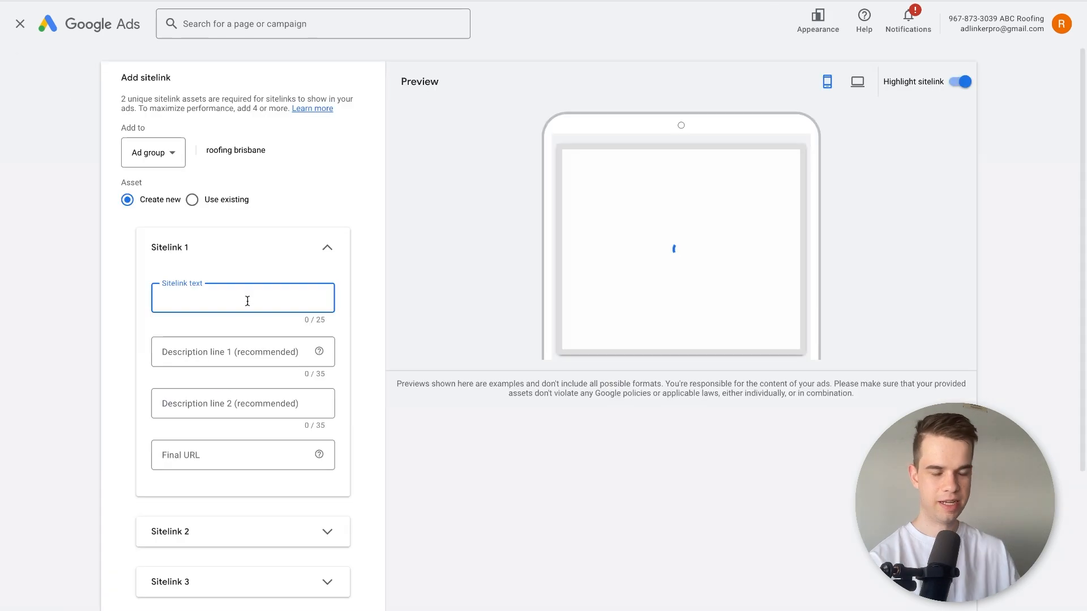
pyautogui.write('About')
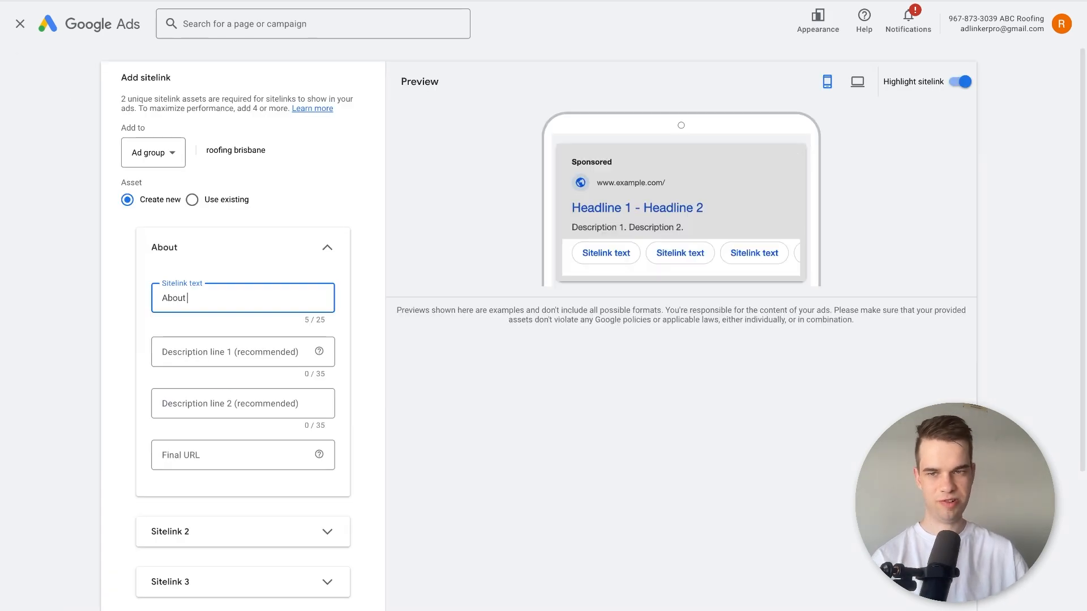
pyautogui.write(' Us')
pyautogui.press('Tab')
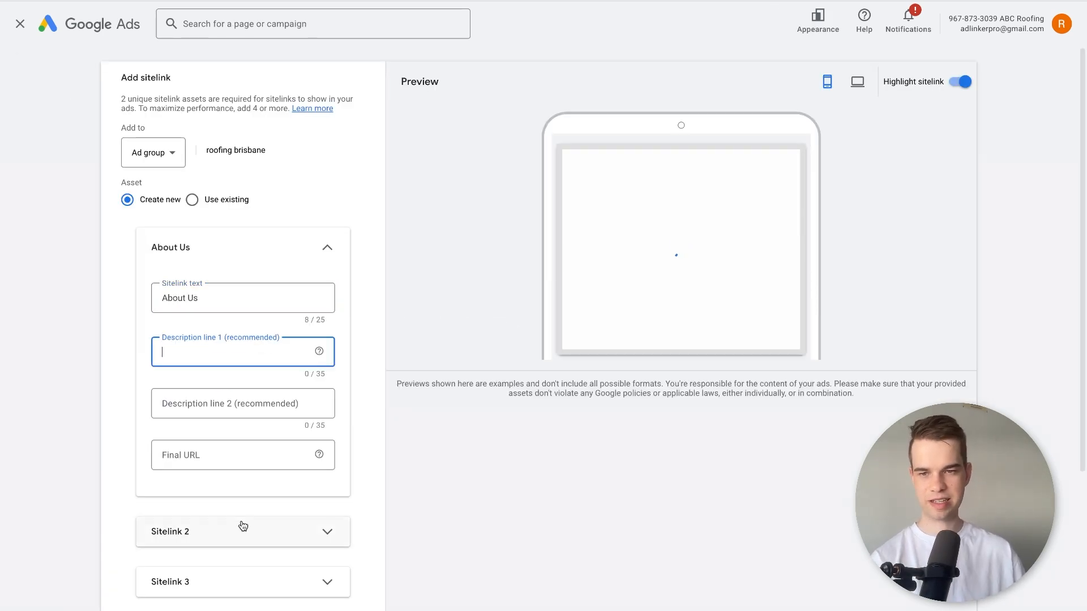
# Expand the second sitelink and set its text to "Contact".
pyautogui.click(239, 530)
pyautogui.press('Tab')
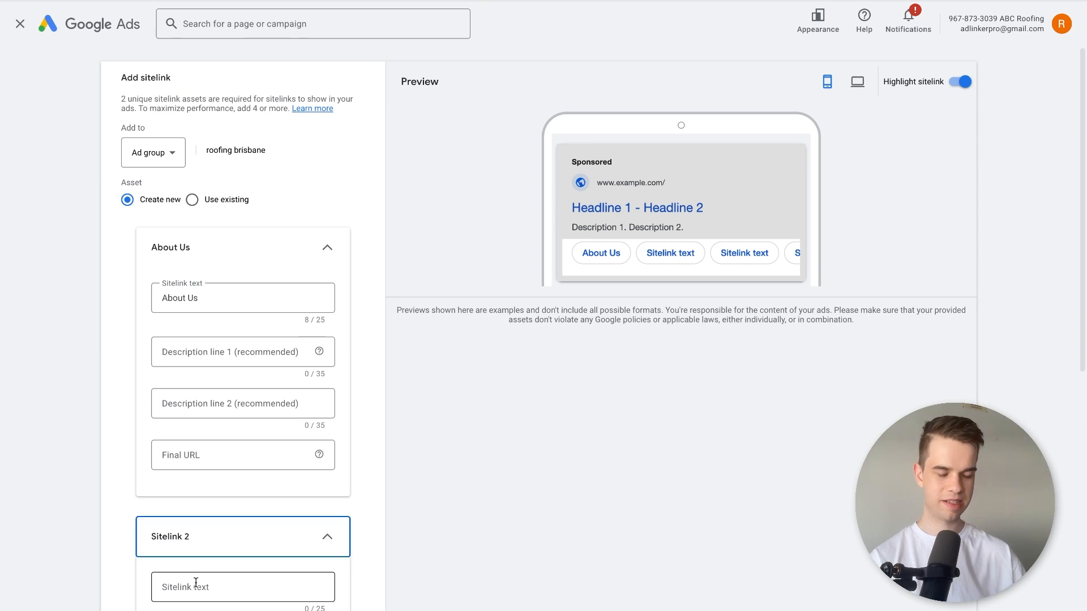
pyautogui.click(196, 593)
pyautogui.write('Contact')
pyautogui.scroll(-7, 165, 587)
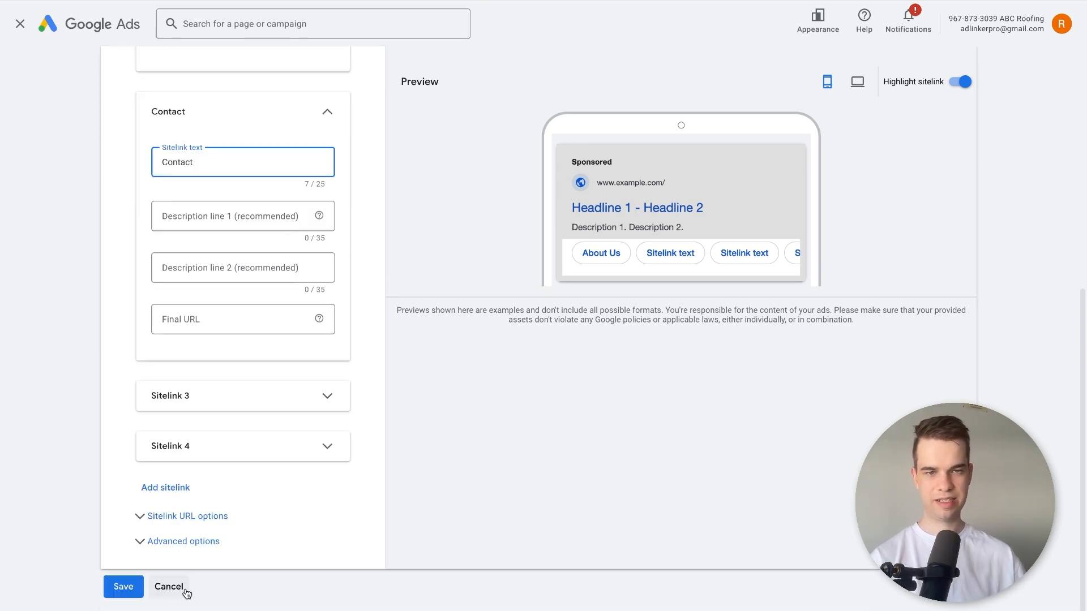
# Expand the third sitelink and set its text to "Our Team".
pyautogui.click(207, 400)
pyautogui.click(182, 460)
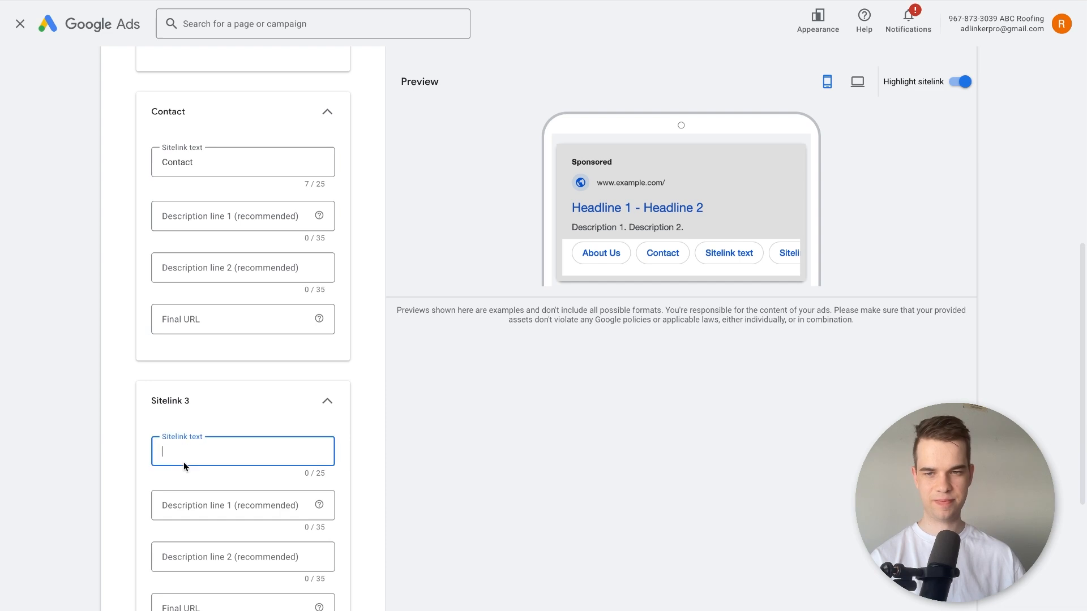
pyautogui.write('Our Team')
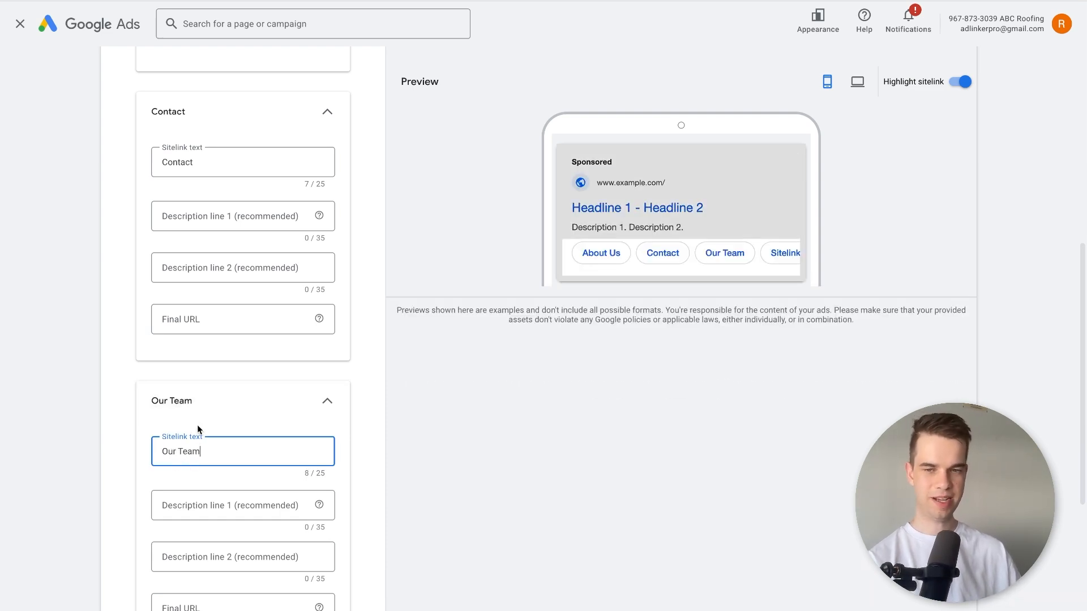
# Replace the first sitelink's text with "24 Hour Quotes".
pyautogui.scroll(-2, 228, 546)
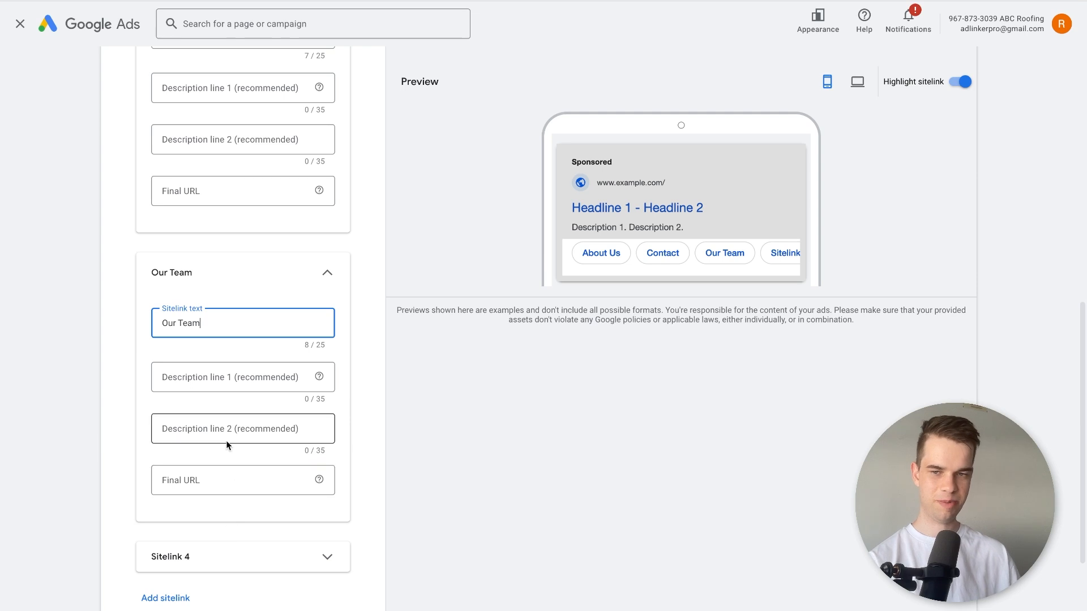
pyautogui.scroll(9, 195, 379)
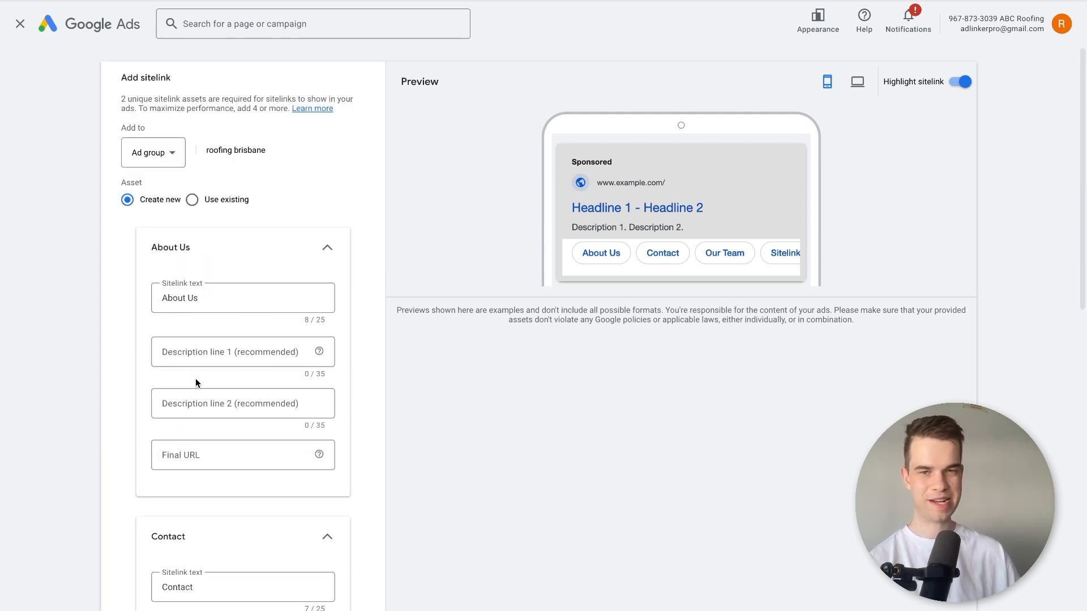
pyautogui.click(217, 305)
pyautogui.tripleClick(221, 300)
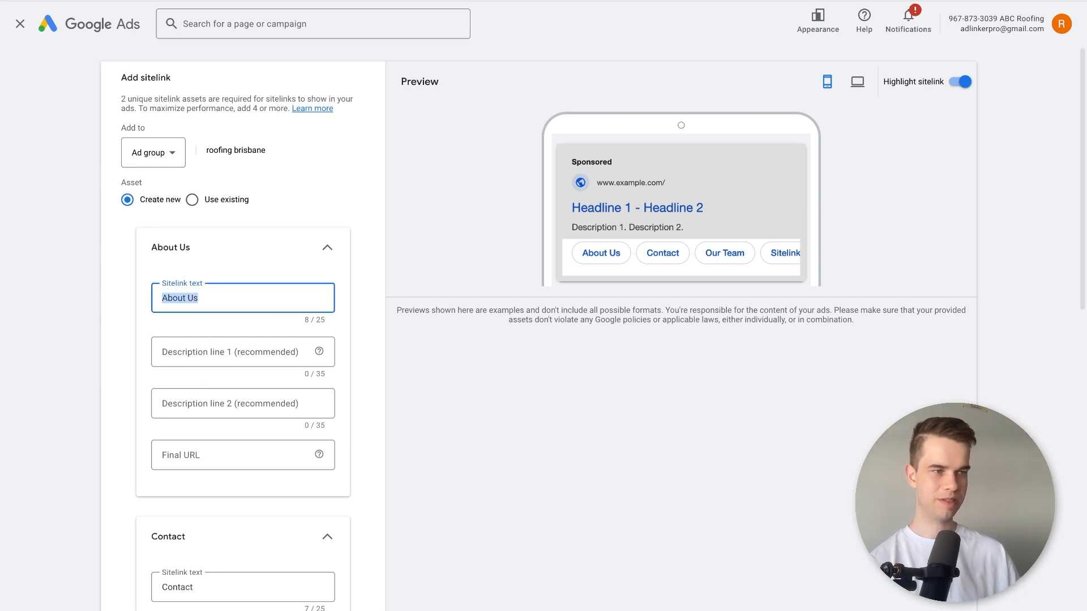
pyautogui.tripleClick(195, 301)
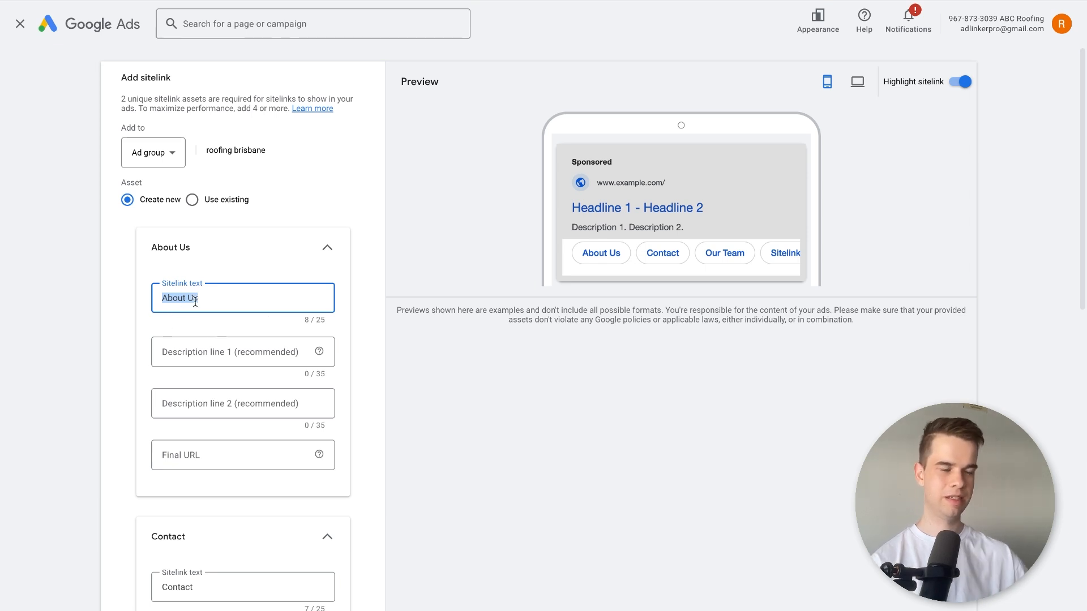
pyautogui.write('24 Hiyr')
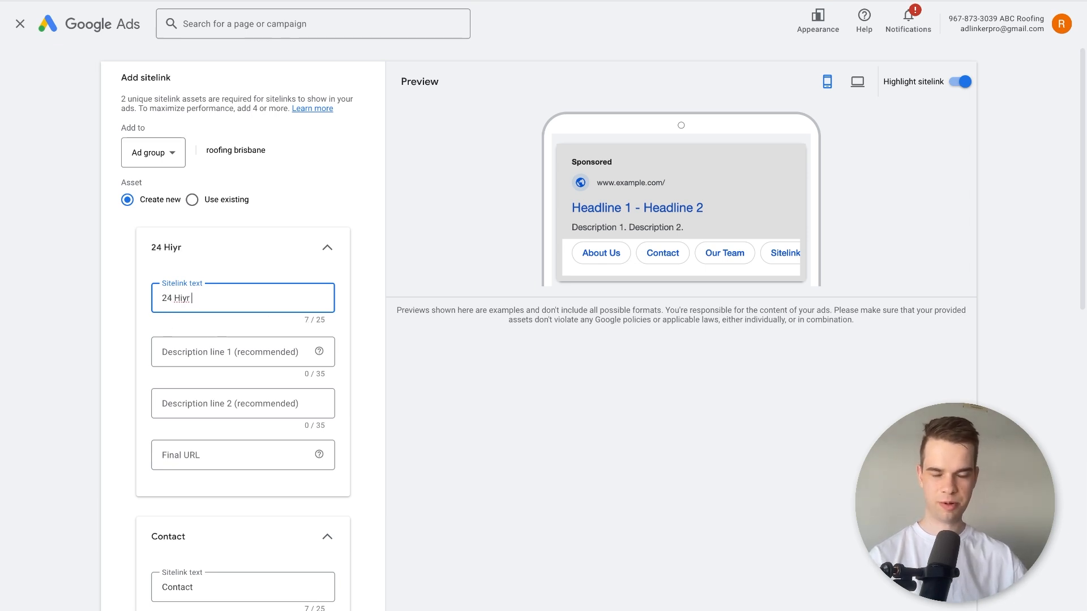
pyautogui.write('our Quote 24')
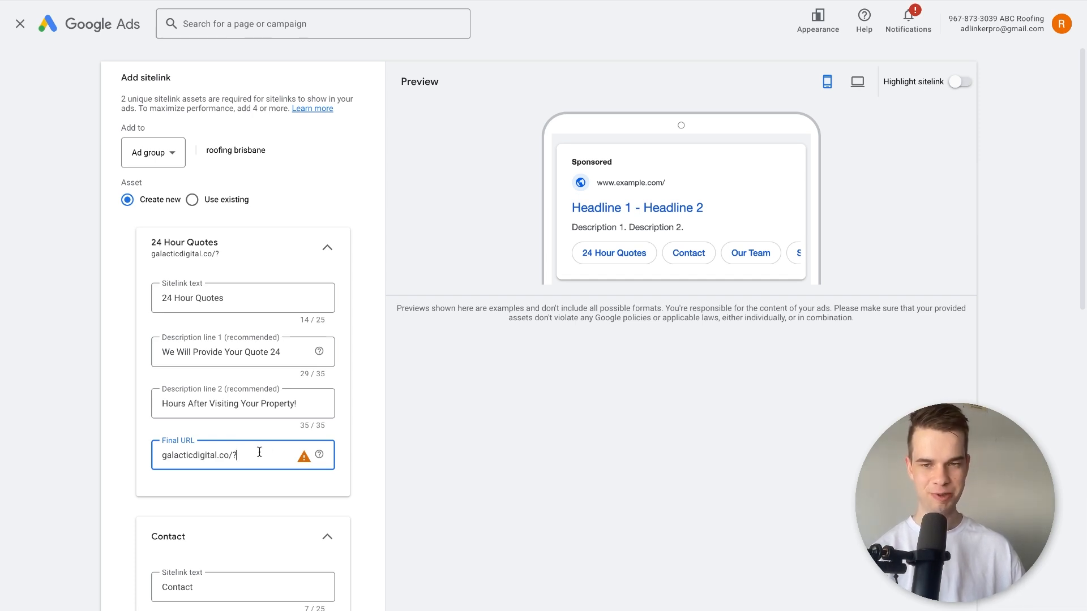
# Complete the 24 Hour Quotes sitelink's final URL as galacticdigital.co/?sitelink=quote.
pyautogui.moveTo(233, 455); pyautogui.dragTo(132, 456)
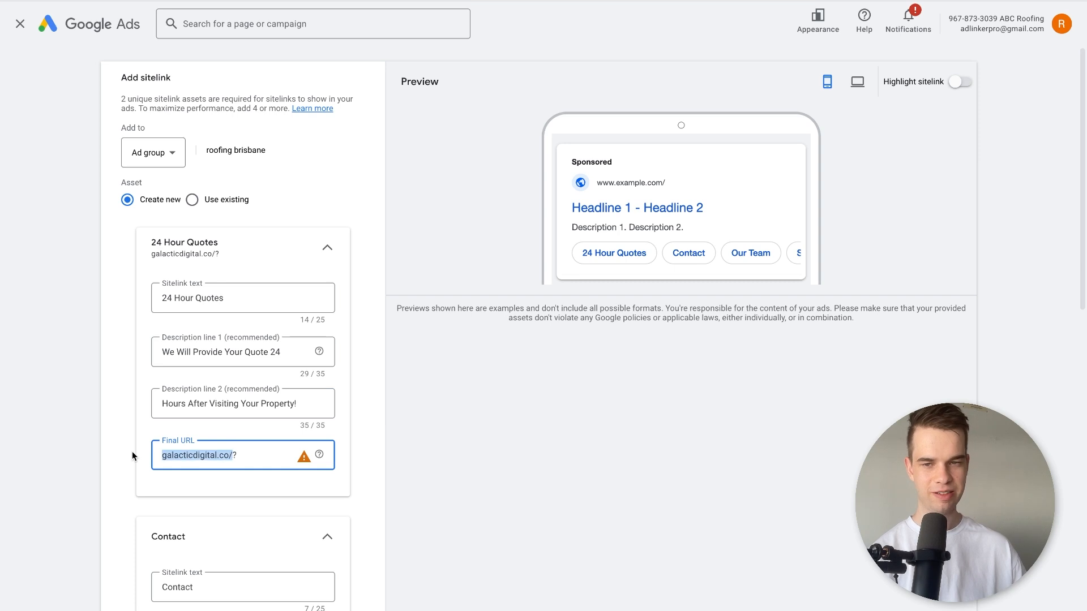
pyautogui.click(258, 453)
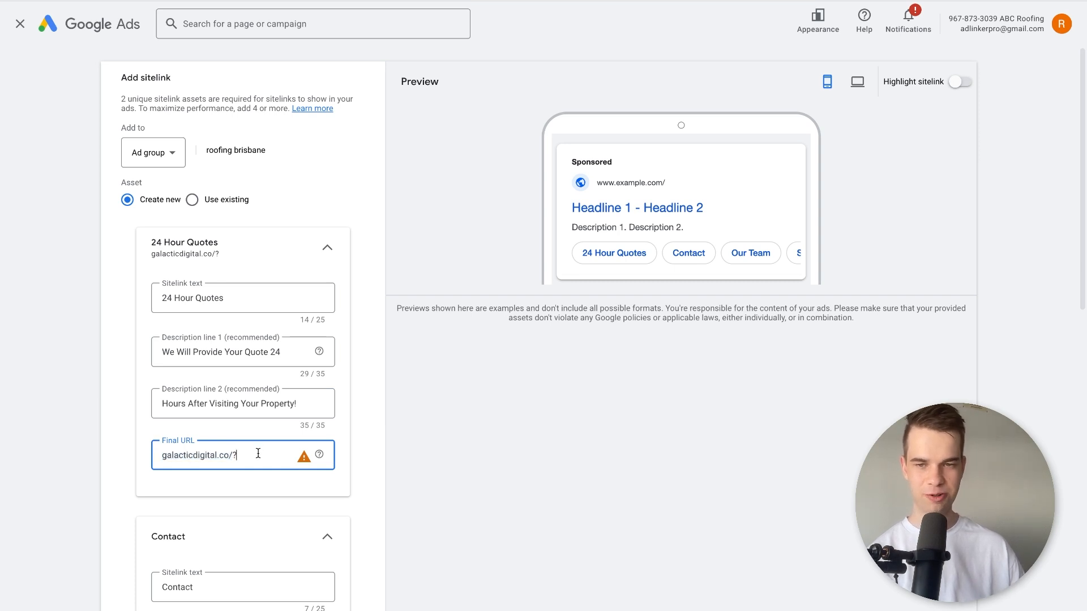
pyautogui.write('sitelink=')
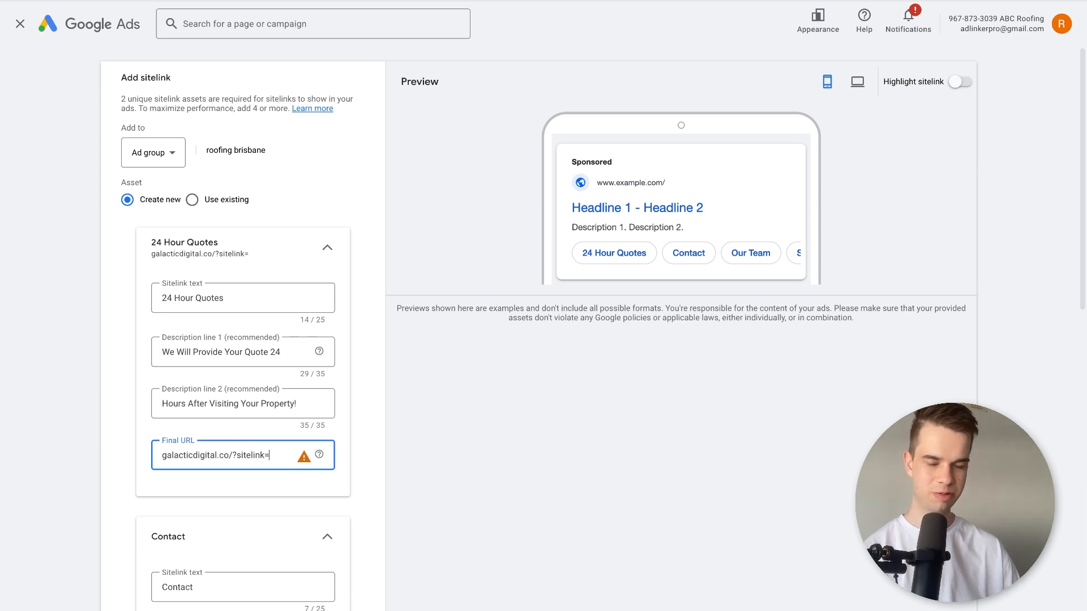
pyautogui.write('quote')
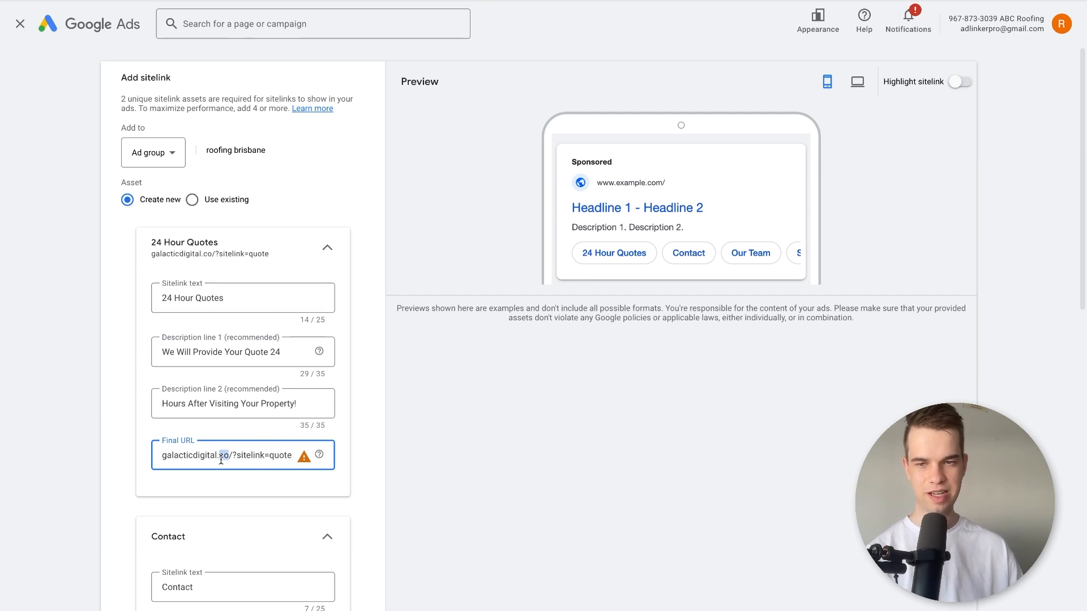
pyautogui.moveTo(235, 458); pyautogui.dragTo(315, 462)
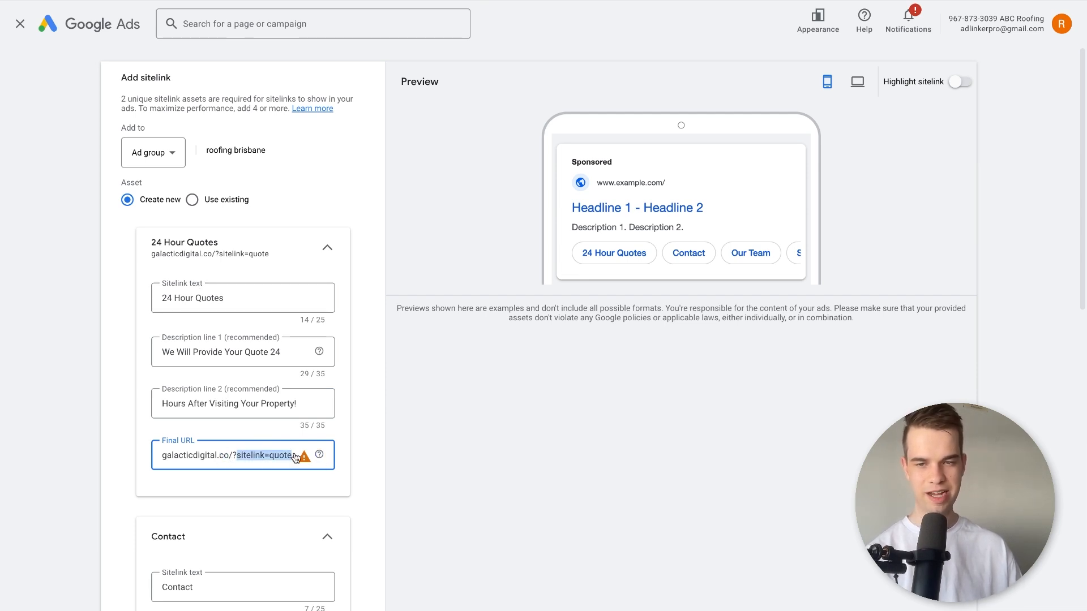
pyautogui.moveTo(310, 456)
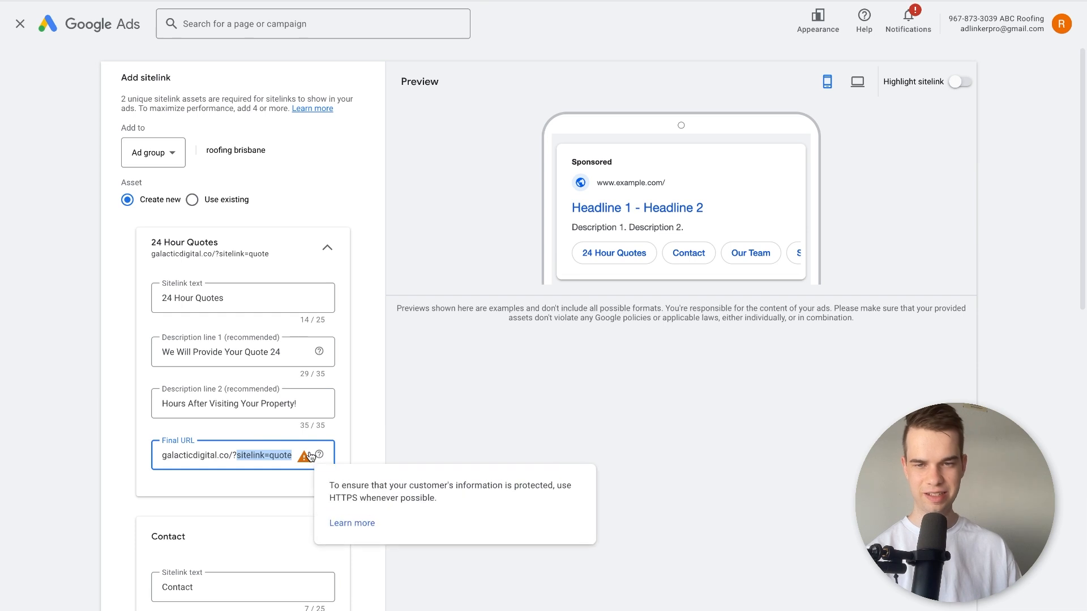
pyautogui.moveTo(185, 455); pyautogui.dragTo(102, 456)
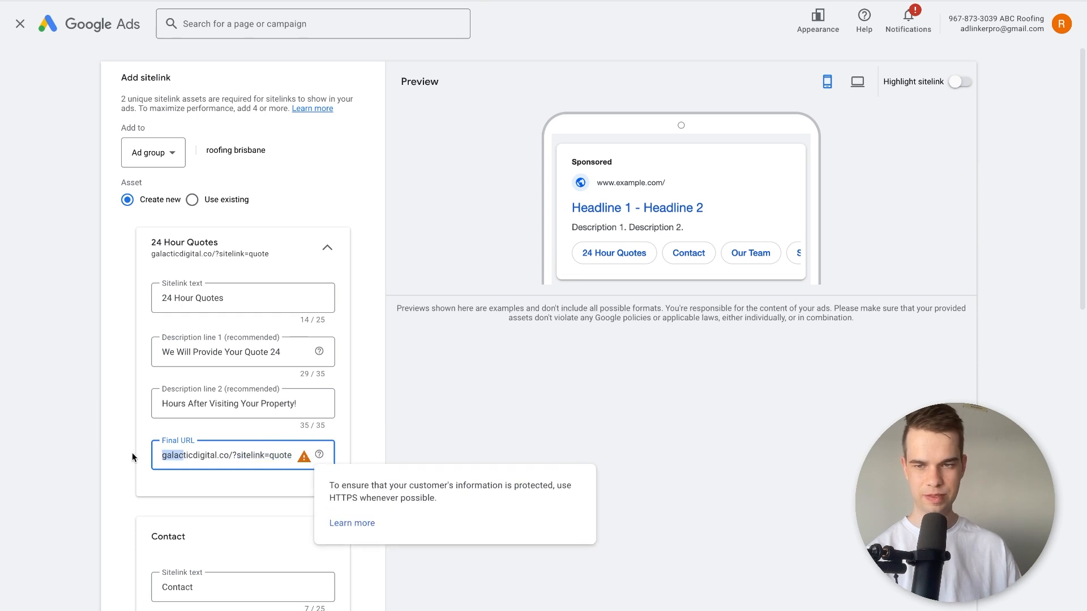
pyautogui.click(164, 455)
pyautogui.write('https')
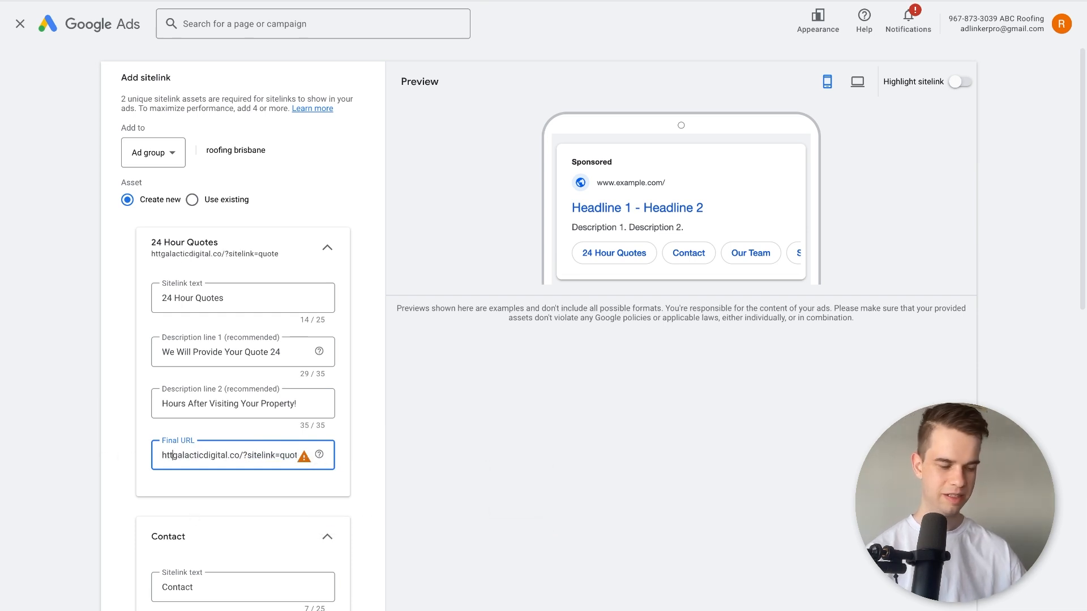
pyautogui.write('://')
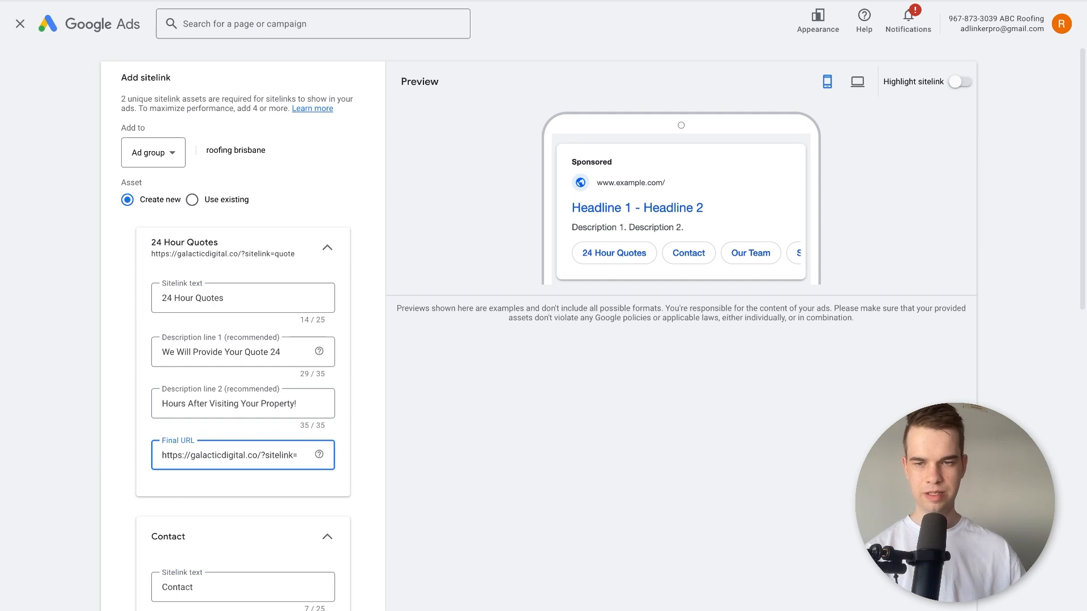
# Copy the first sitelink's complete final URL into the Contact sitelink's final URL.
pyautogui.moveTo(218, 455); pyautogui.dragTo(316, 455)
pyautogui.tripleClick(261, 456)
pyautogui.hotkey('ctrl', 'c')
pyautogui.scroll(-5, 238, 491)
pyautogui.click(236, 476)
pyautogui.hotkey('ctrl', 'v')
pyautogui.click(121, 478)
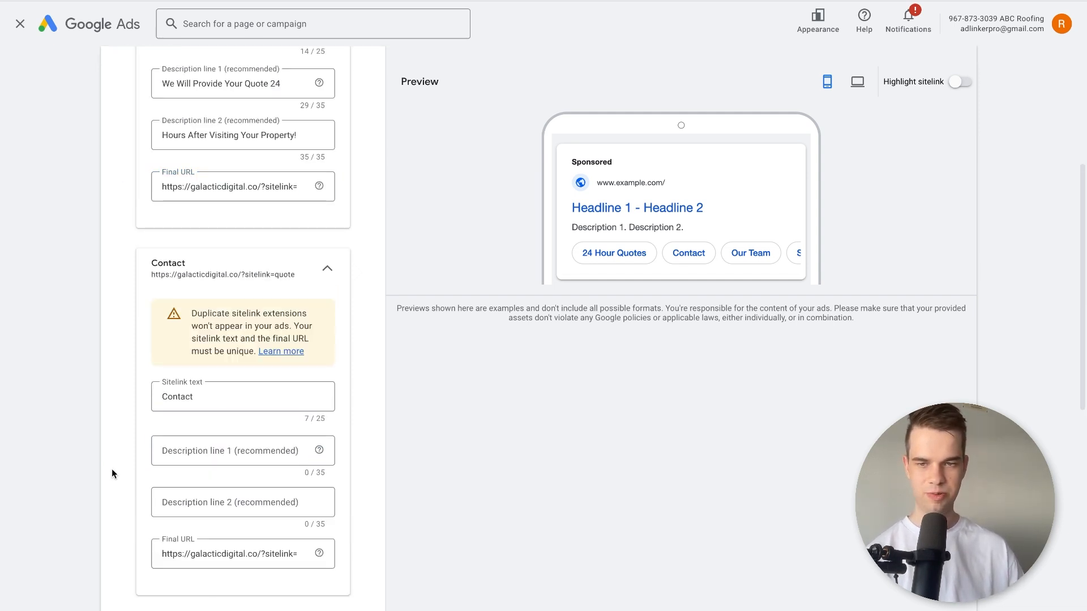
# Read the duplicate sitelink notice and make the Contact sitelink's final URL unique by changing its sitelink parameter value to workmanship.
pyautogui.tripleClick(215, 315)
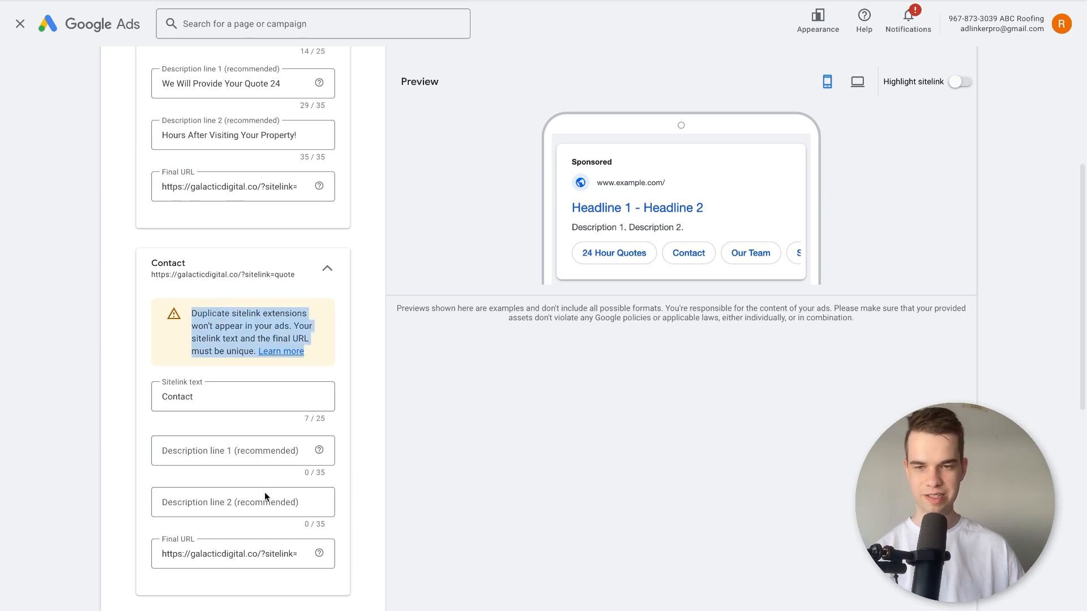
pyautogui.moveTo(280, 552); pyautogui.dragTo(294, 563)
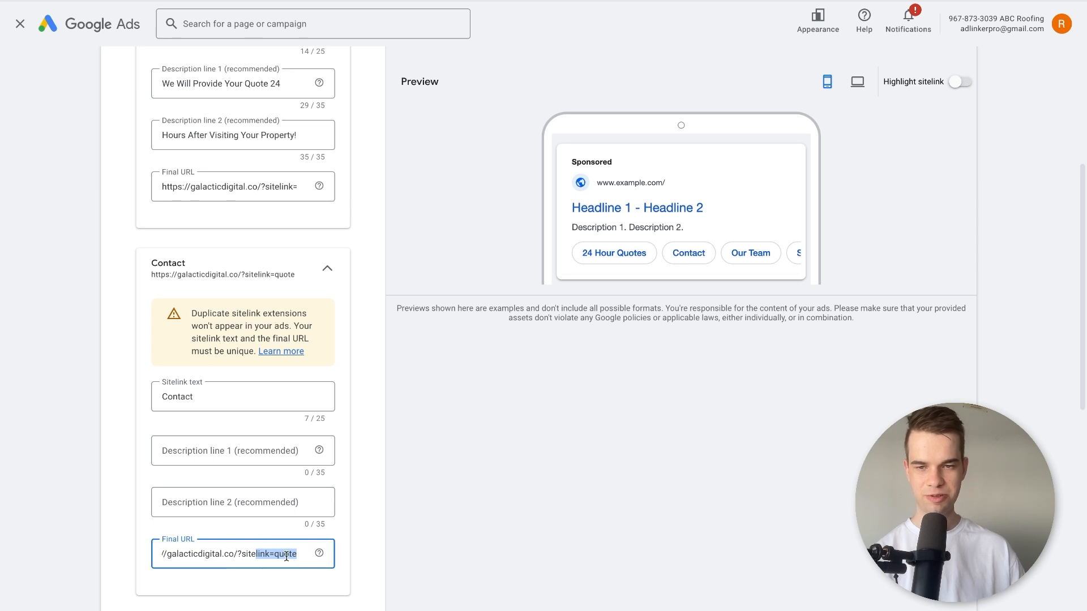
pyautogui.doubleClick(286, 556)
pyautogui.write('x')
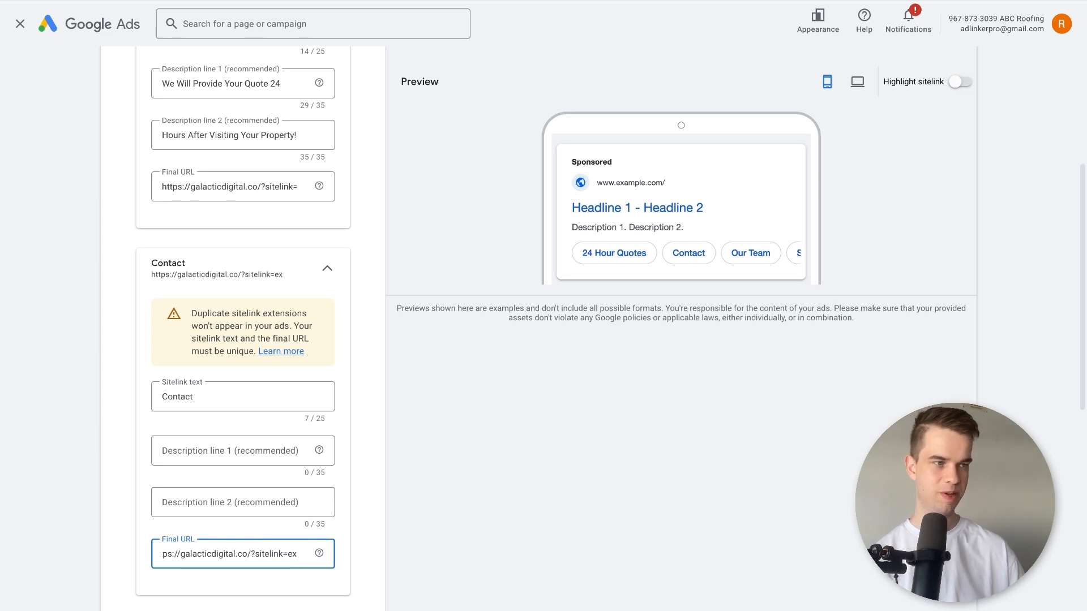
pyautogui.press('BackSpace')
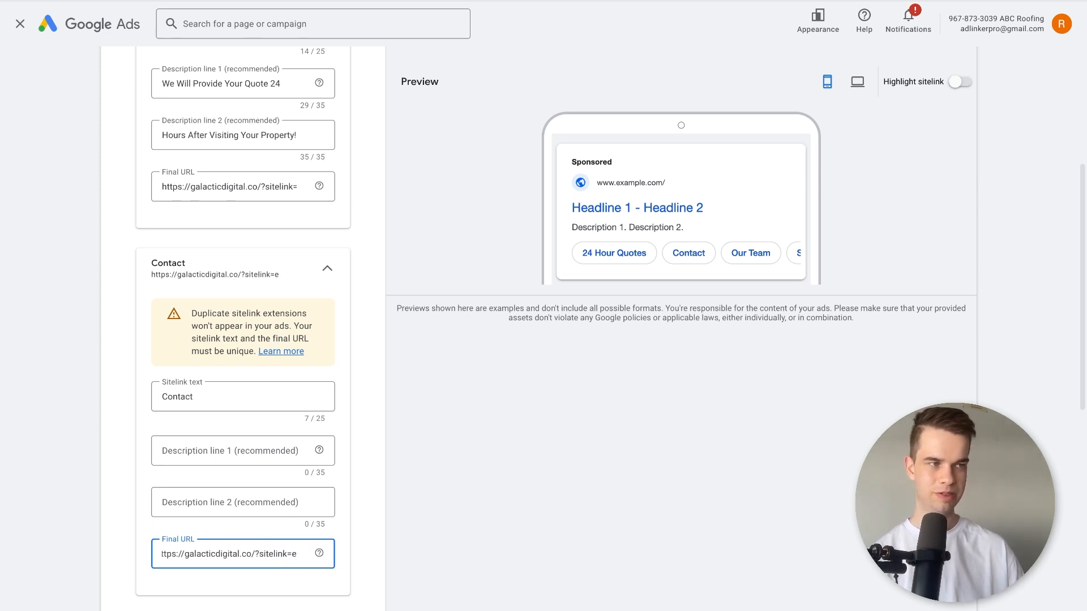
pyautogui.press('BackSpace')
pyautogui.write('work')
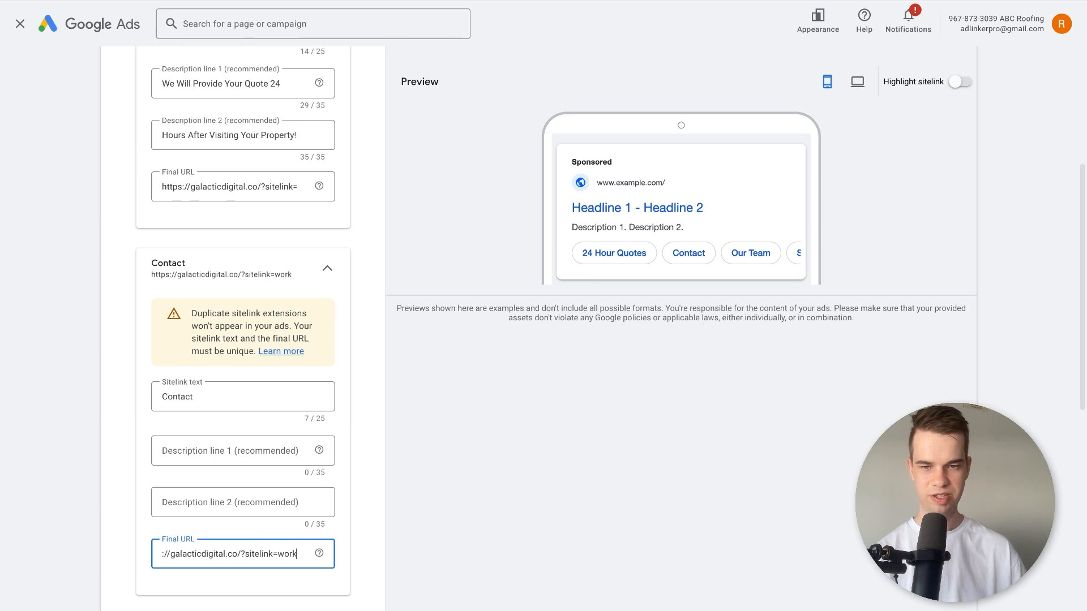
pyautogui.write('manship')
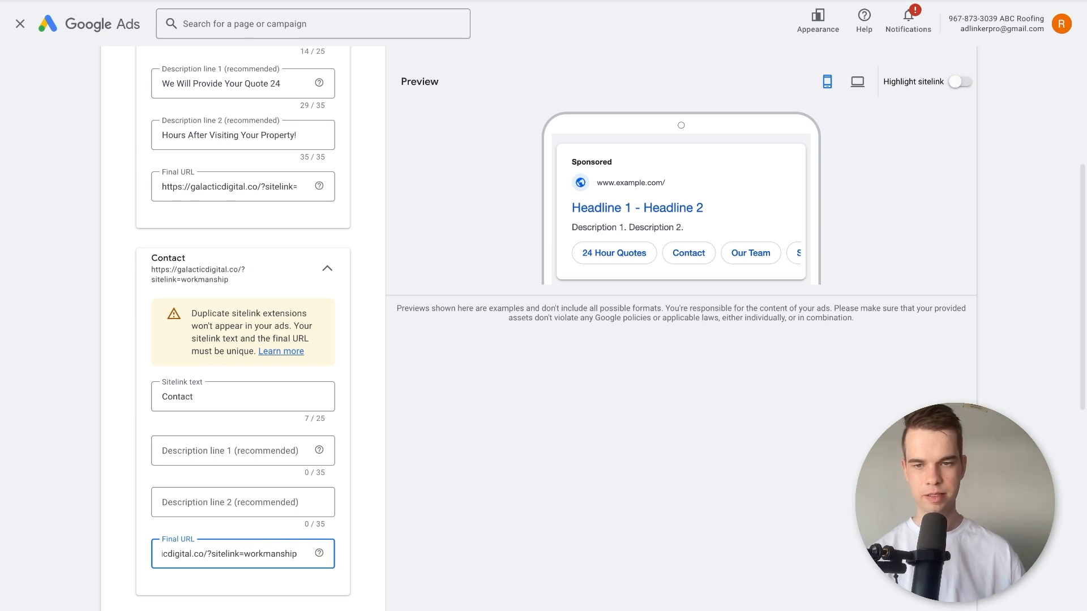
pyautogui.click(240, 502)
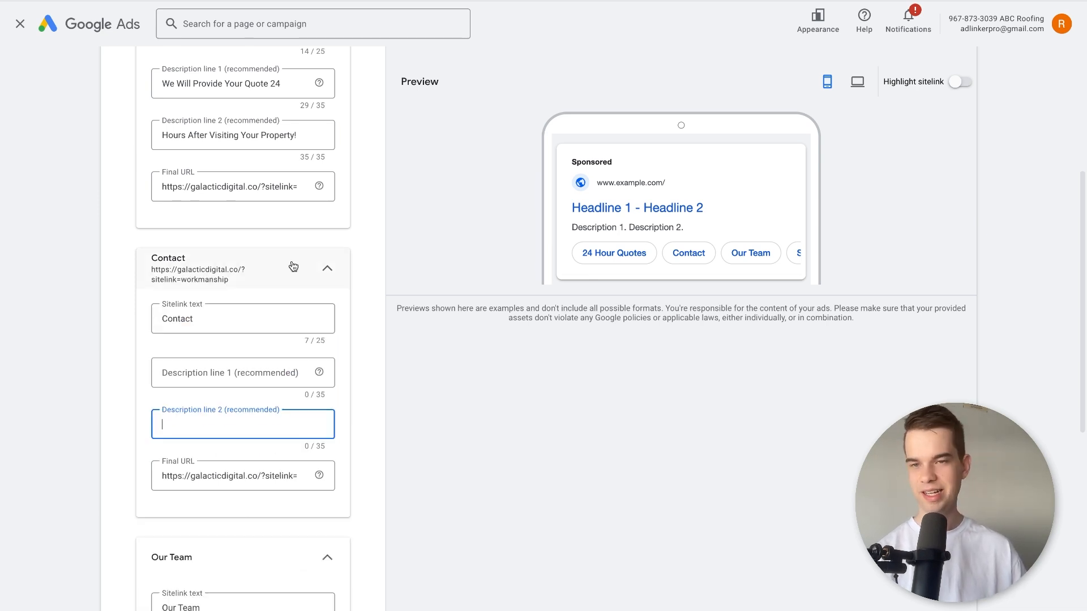
# Replace the second sitelink's text with "10 Year Workmanship".
pyautogui.click(233, 330)
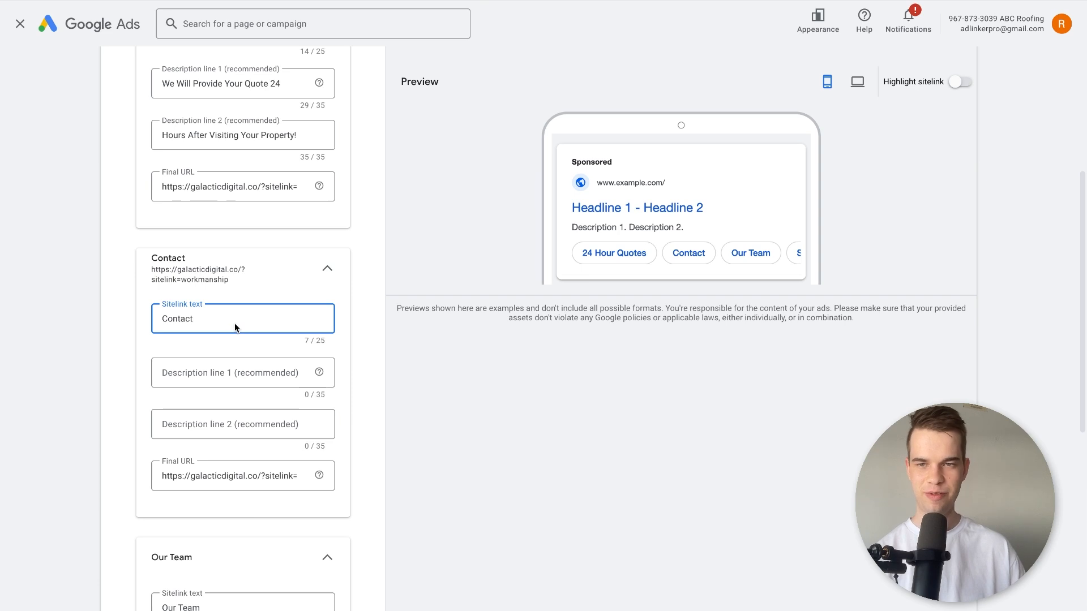
pyautogui.doubleClick(233, 318)
pyautogui.write('10 Yea')
pyautogui.write('rs')
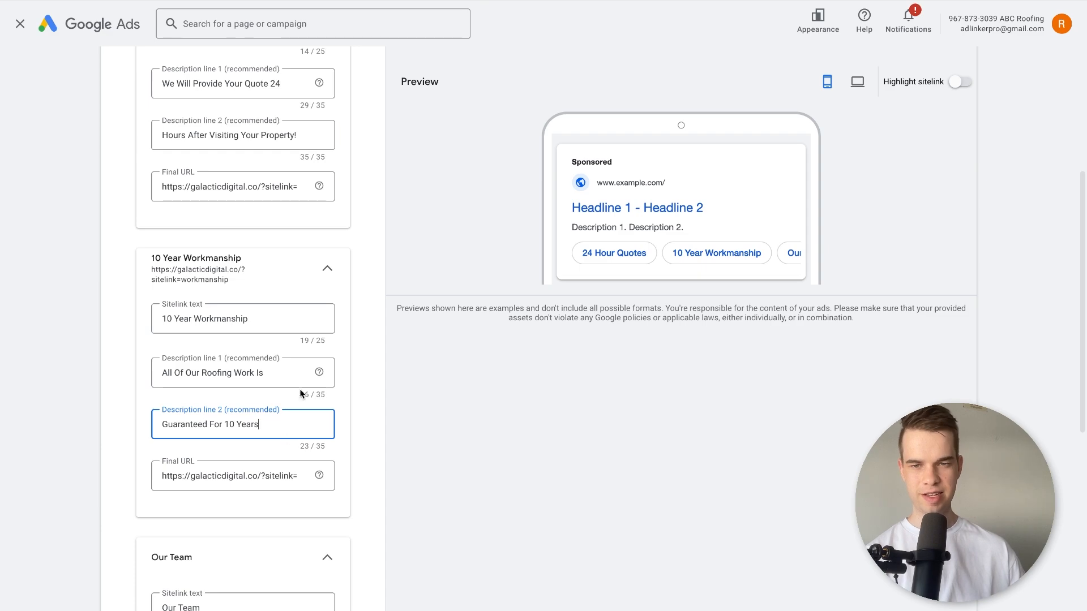
# Review the final URLs of the 24 Hour Quotes and 10 Year Workmanship sitelinks, comparing their base address and sitelink parameters.
pyautogui.scroll(-2, 178, 453)
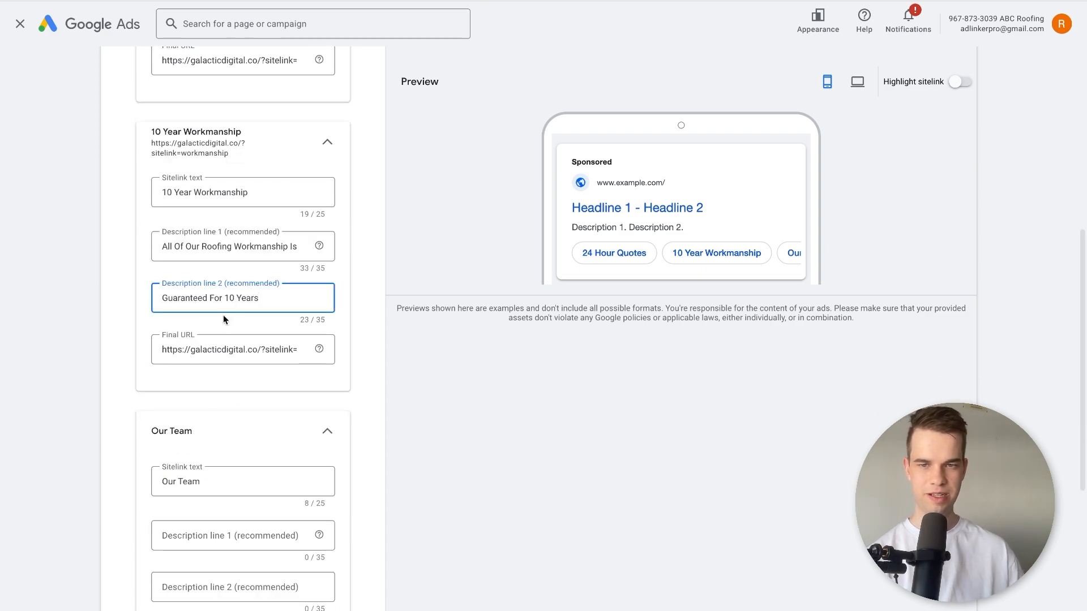
pyautogui.scroll(7, 225, 304)
pyautogui.scroll(-3, 178, 363)
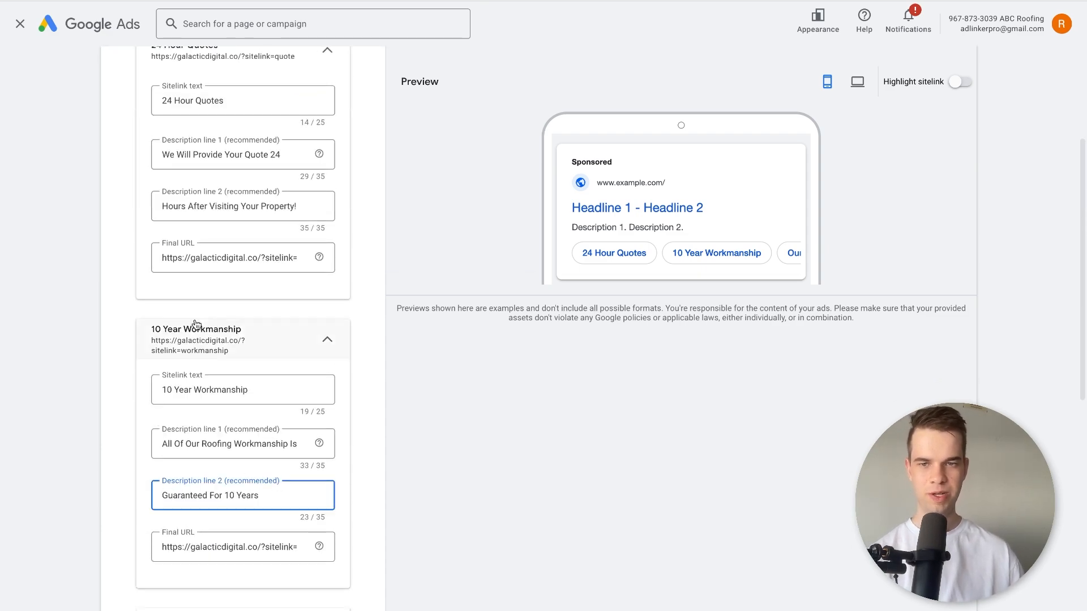
pyautogui.moveTo(162, 258); pyautogui.dragTo(311, 269)
pyautogui.click(268, 258)
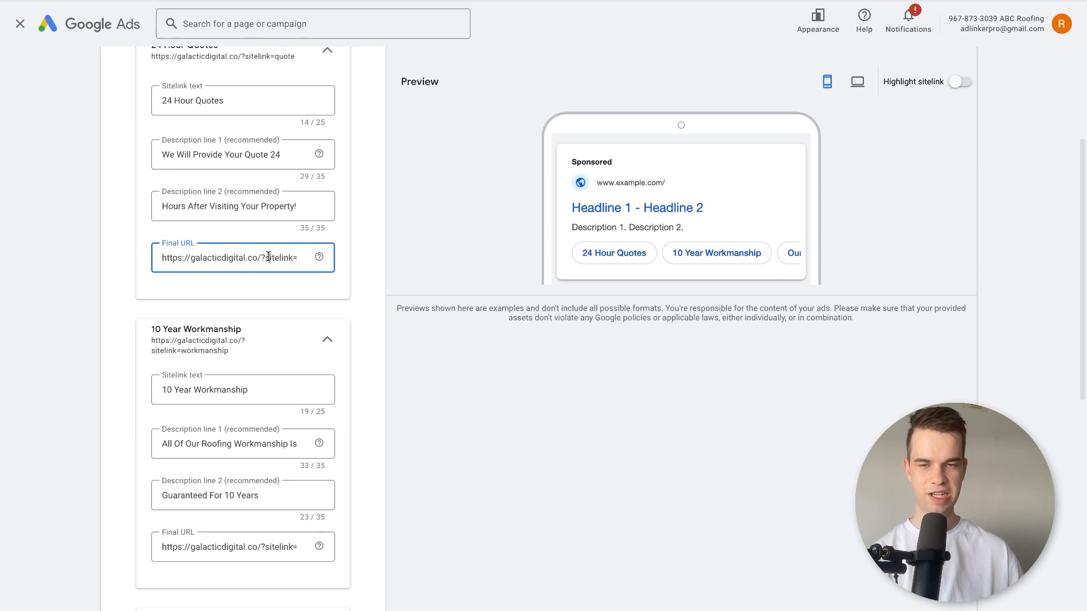
pyautogui.hotkey('shift', 'End')
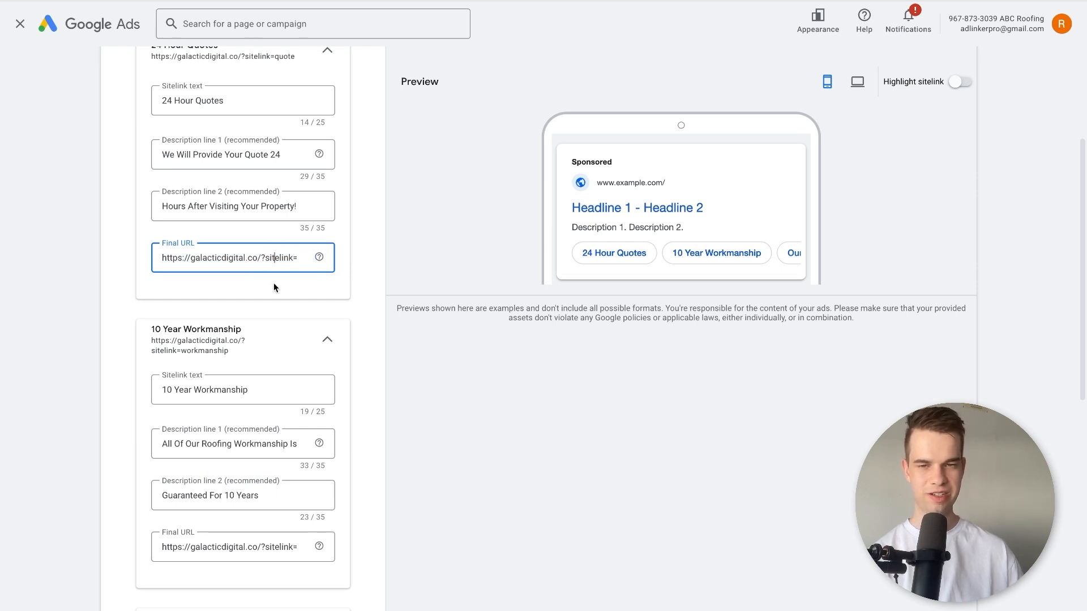
pyautogui.scroll(-2, 275, 339)
pyautogui.click(289, 435)
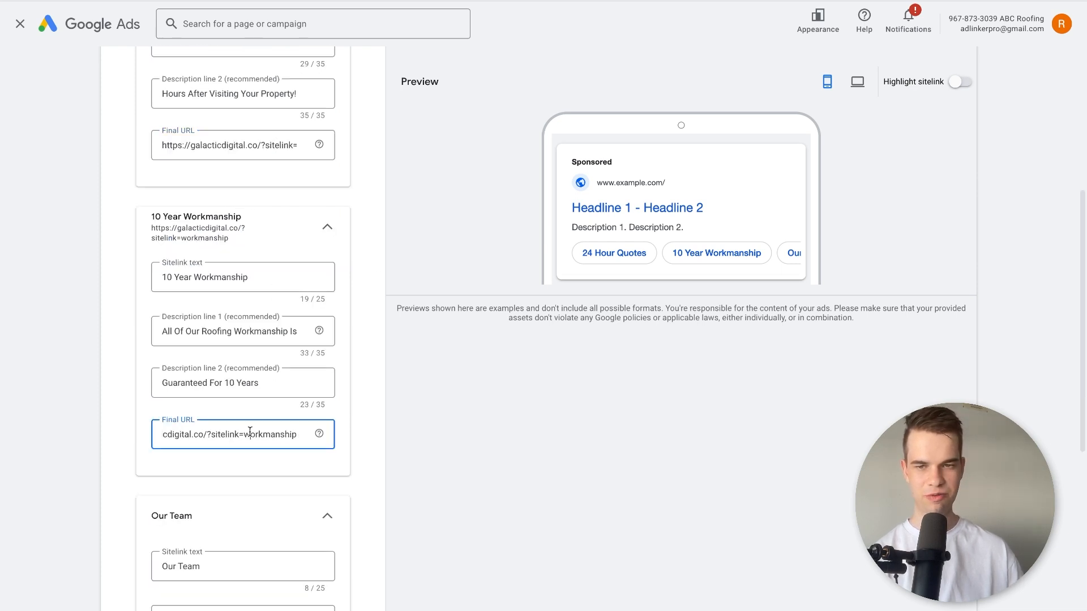
pyautogui.moveTo(249, 431); pyautogui.dragTo(324, 435)
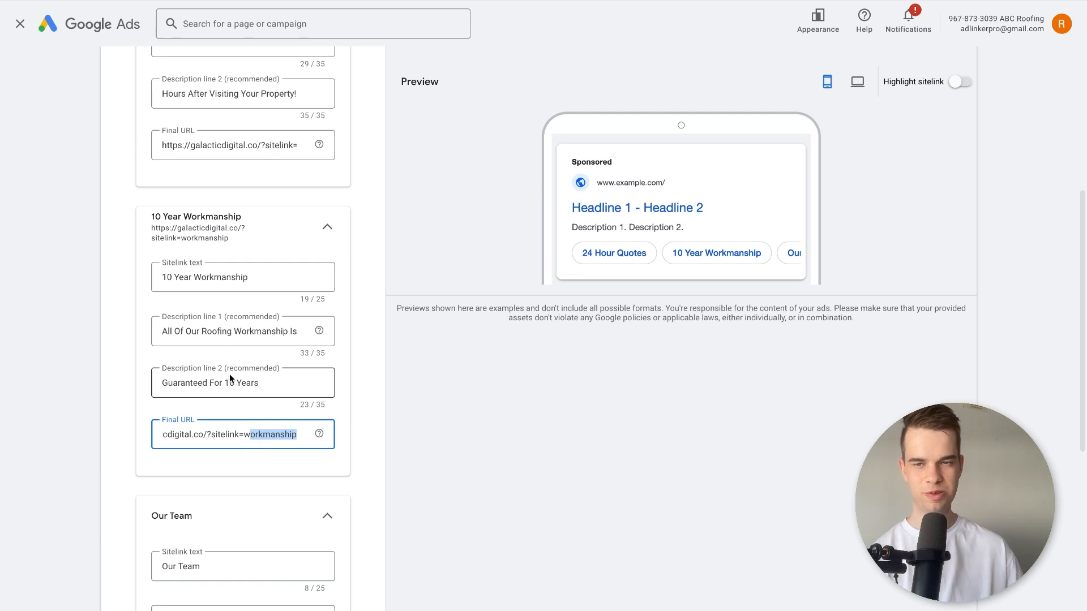
pyautogui.moveTo(202, 434); pyautogui.dragTo(106, 429)
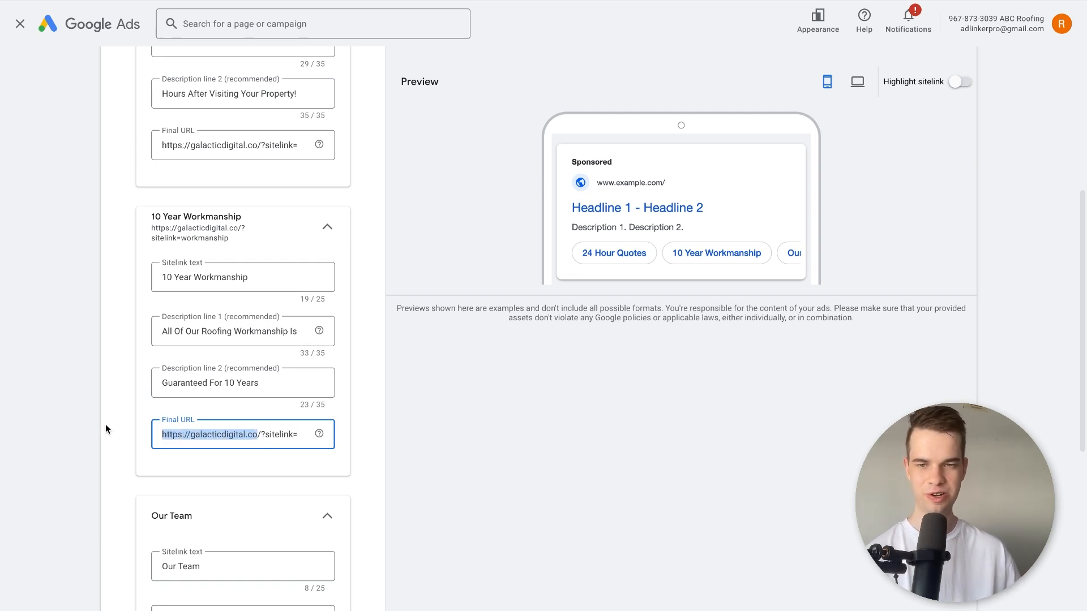
pyautogui.moveTo(282, 434); pyautogui.dragTo(306, 439)
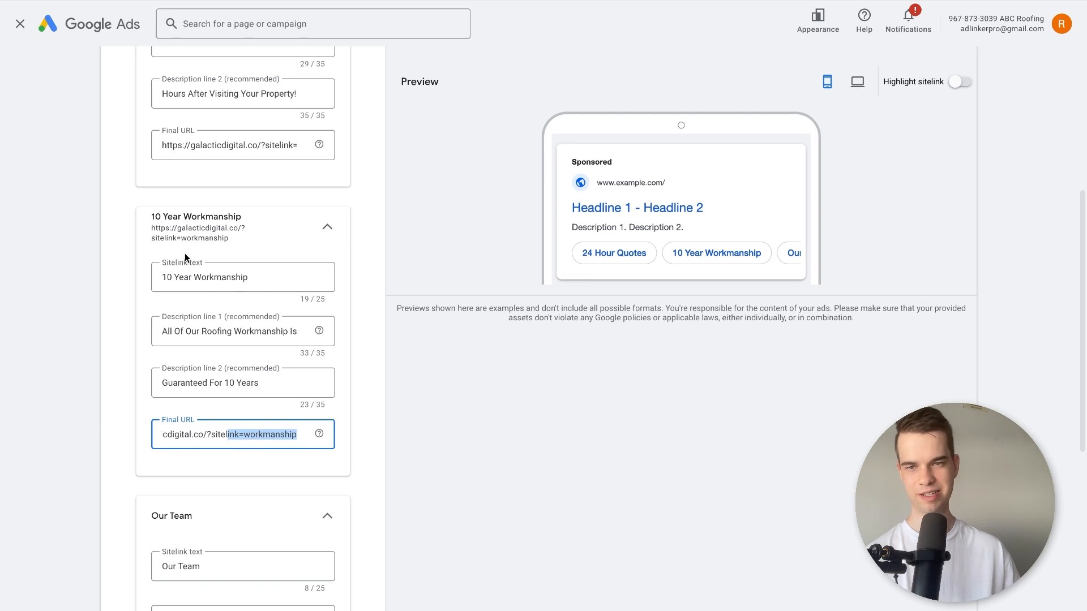
pyautogui.click(214, 433)
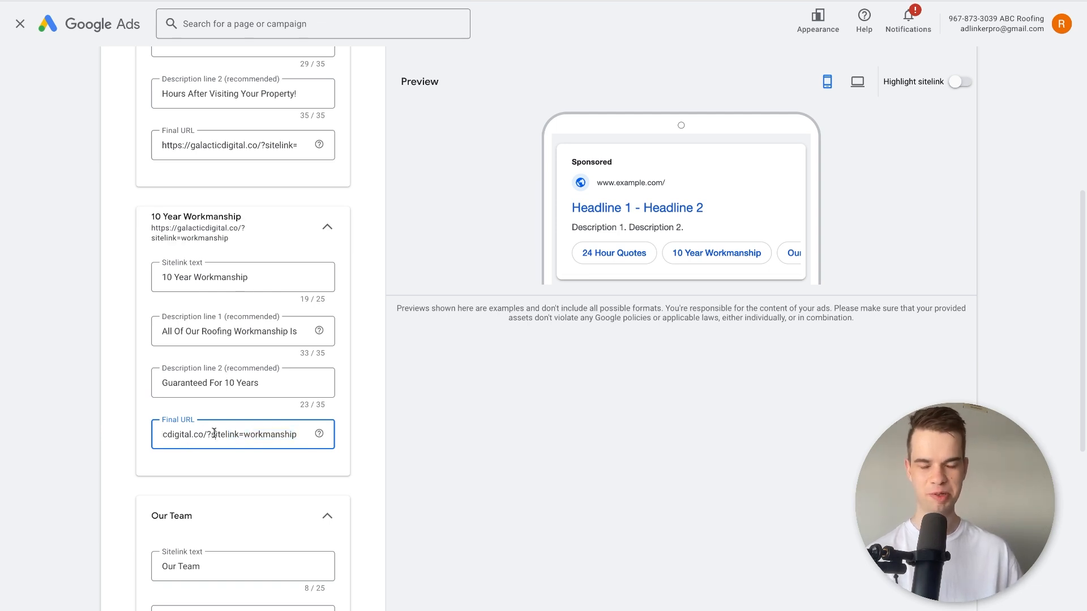
pyautogui.tripleClick(254, 434)
pyautogui.scroll(2, 256, 298)
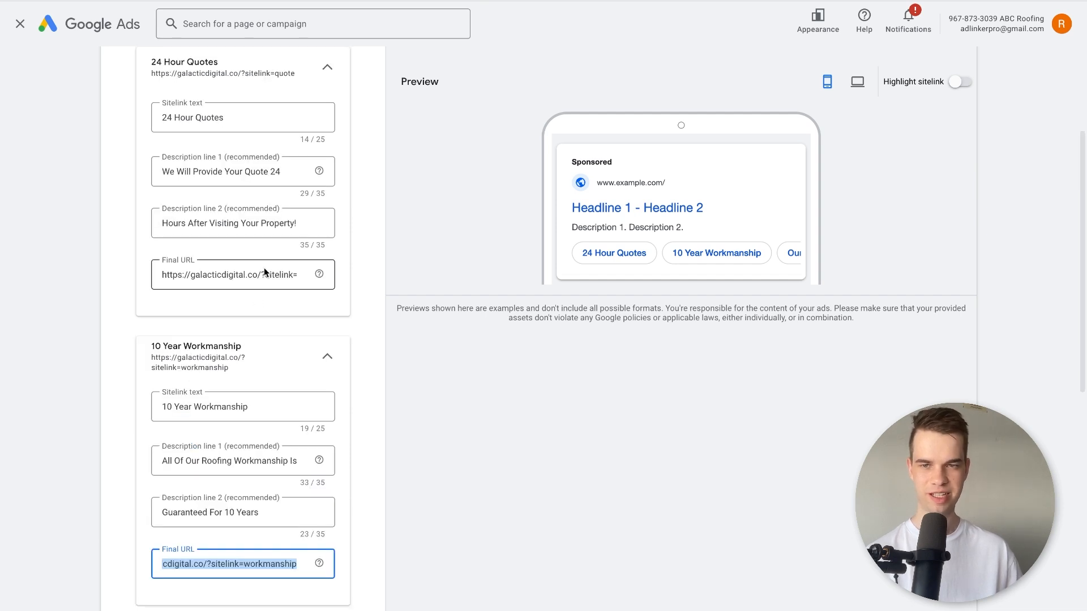
# Clear the third sitelink's "Our Team" text, expand the sitelink URL options and save the sitelinks.
pyautogui.click(264, 271)
pyautogui.scroll(-9, 176, 450)
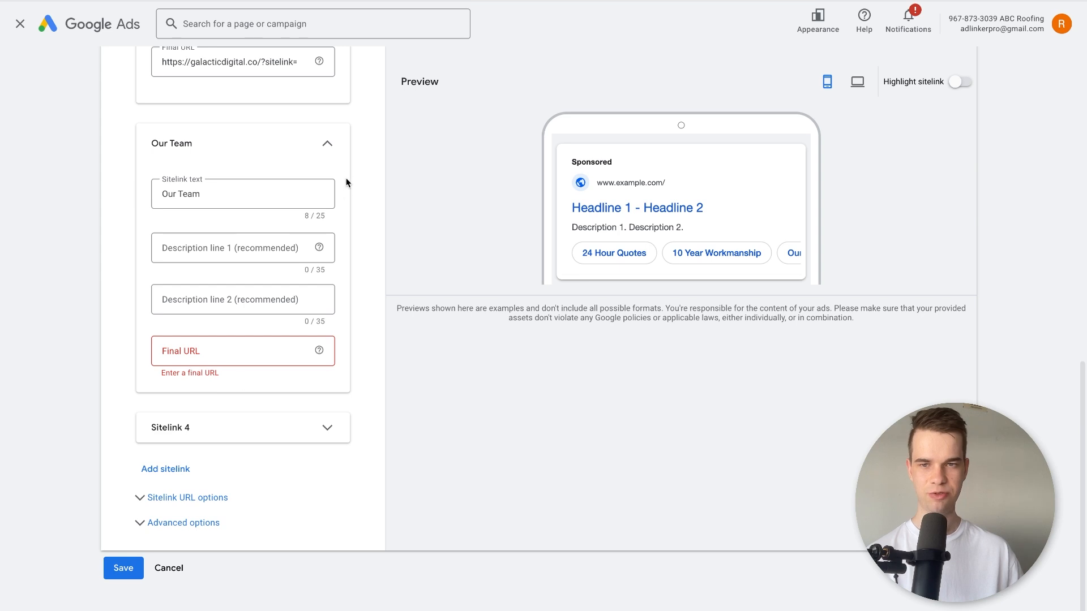
pyautogui.tripleClick(271, 189)
pyautogui.press('BackSpace')
pyautogui.click(261, 497)
pyautogui.scroll(-1, 143, 529)
pyautogui.scroll(-3, 143, 528)
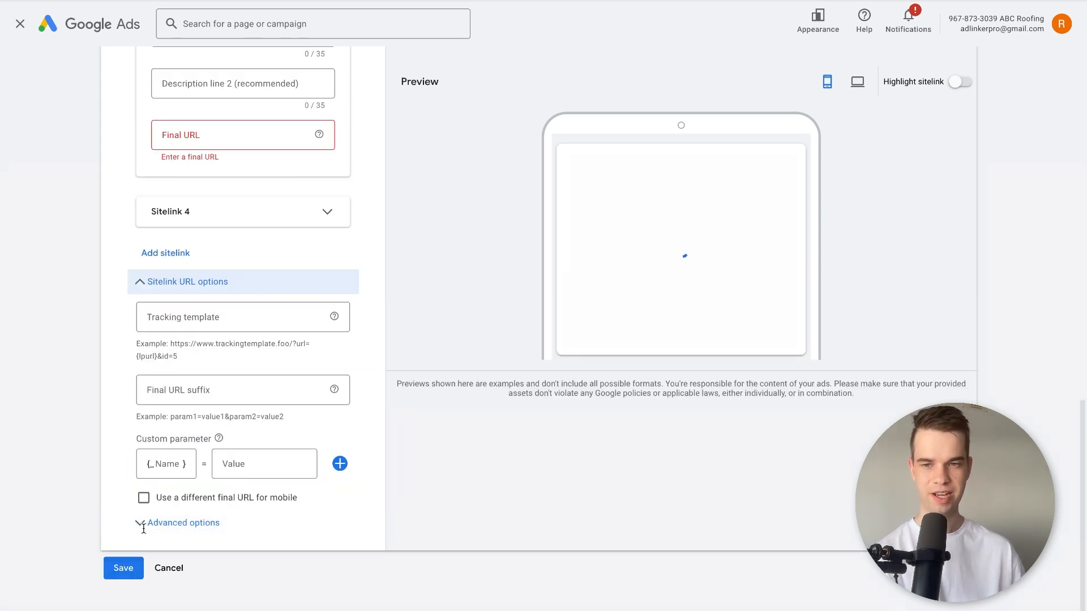
pyautogui.click(135, 569)
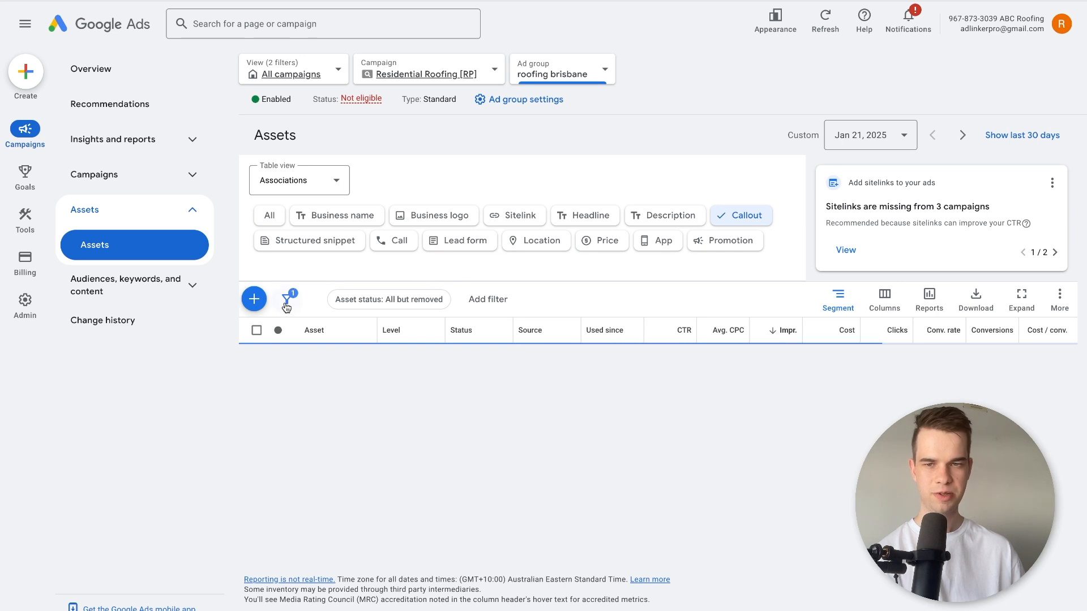
# Start a new callout asset and apply it at campaign level to Residential Roofing [RP].
pyautogui.click(253, 299)
pyautogui.click(135, 128)
pyautogui.click(201, 121)
pyautogui.click(152, 123)
pyautogui.click(150, 170)
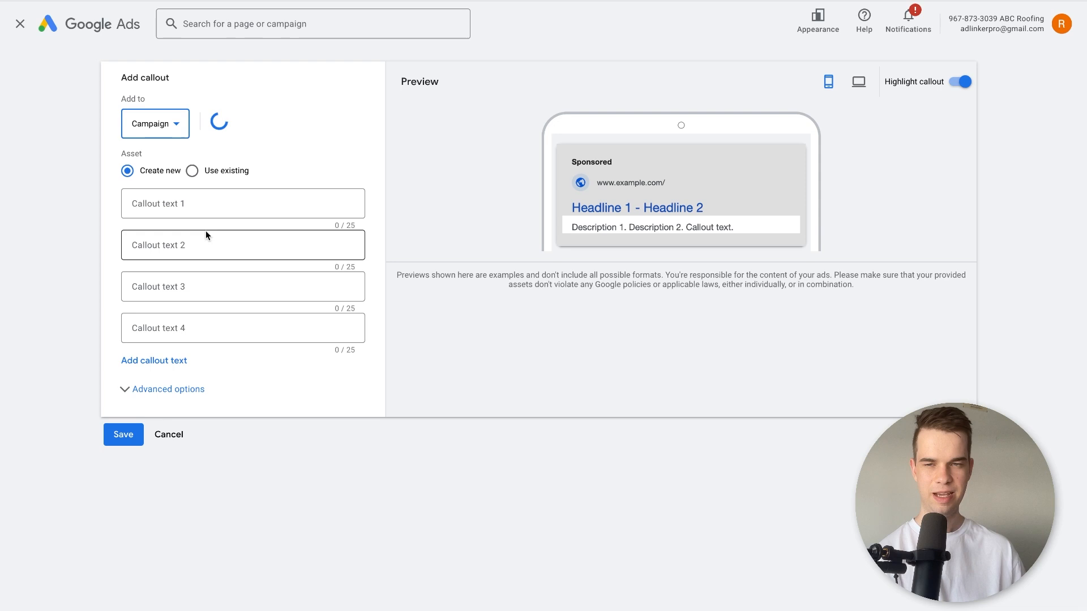
# Enter the callouts "Free Quote", "Call Today", "Fully Licensed & Insured" and "Free Quote In 24 Hours", and save them.
pyautogui.click(228, 196)
pyautogui.write('Free Quote')
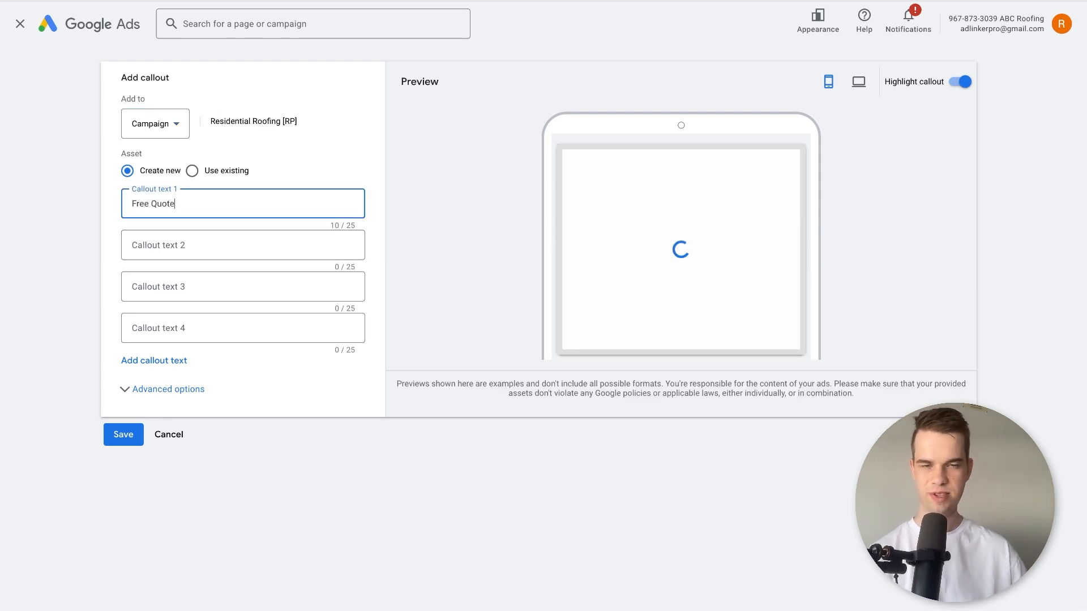
pyautogui.press('Tab')
pyautogui.write('C')
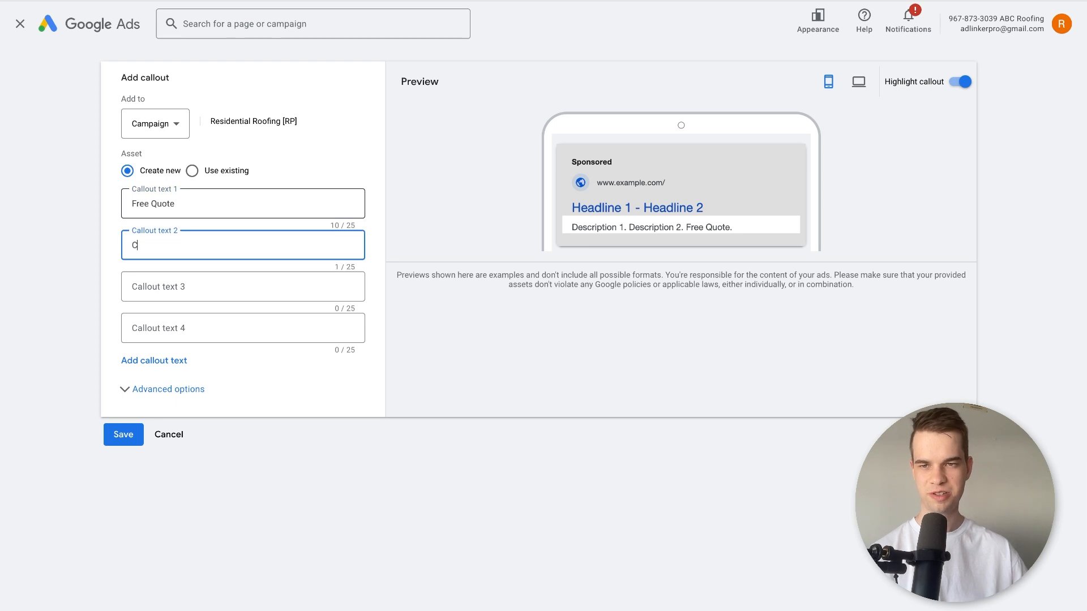
pyautogui.press('Tab')
pyautogui.write('F')
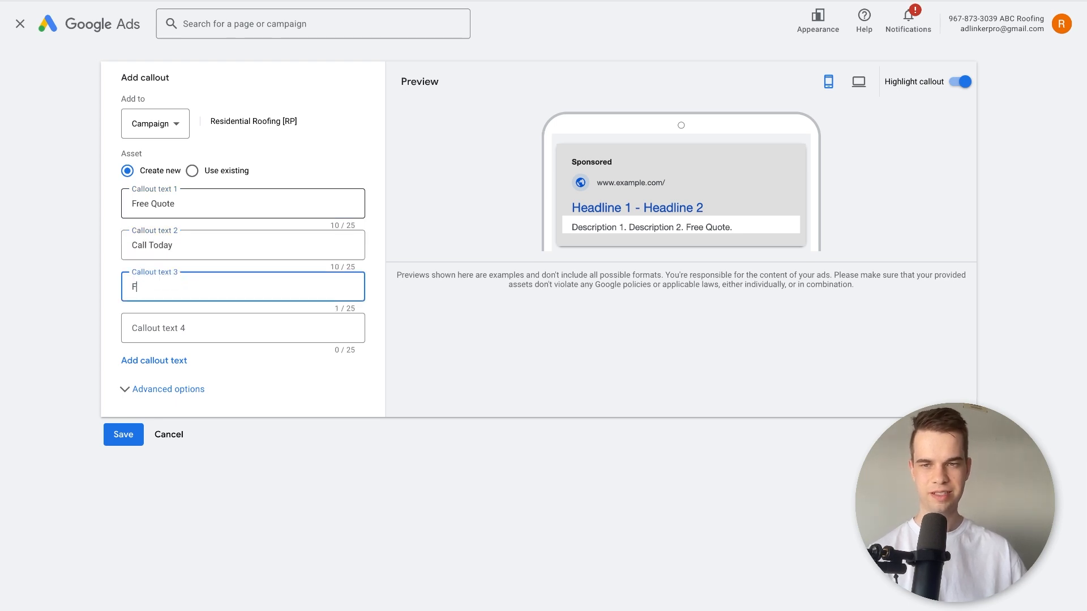
pyautogui.write('ully Licensed & Insured')
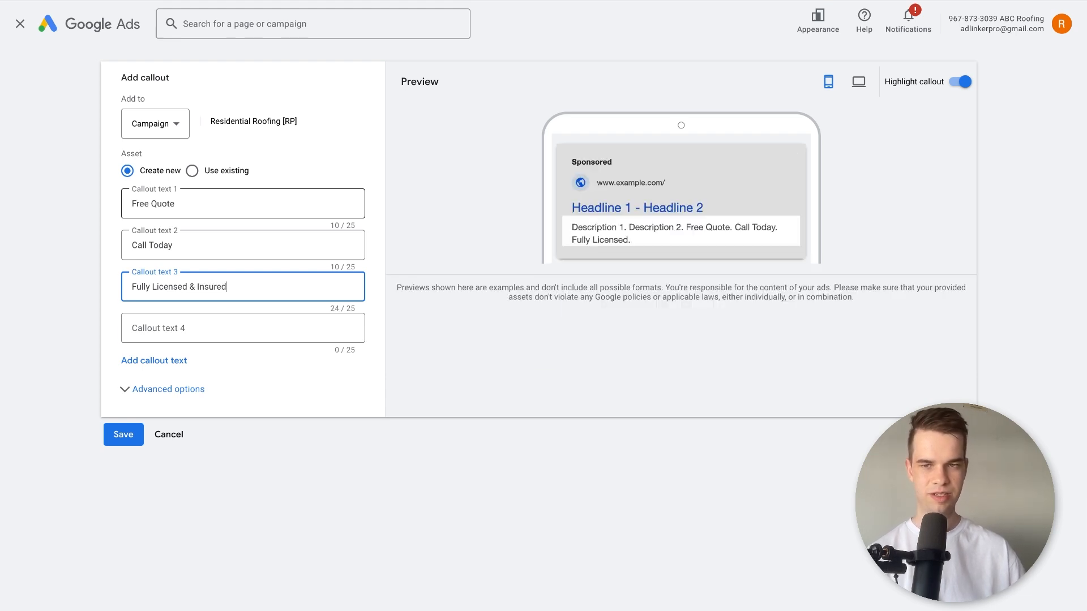
pyautogui.press('Tab')
pyautogui.write('Ge')
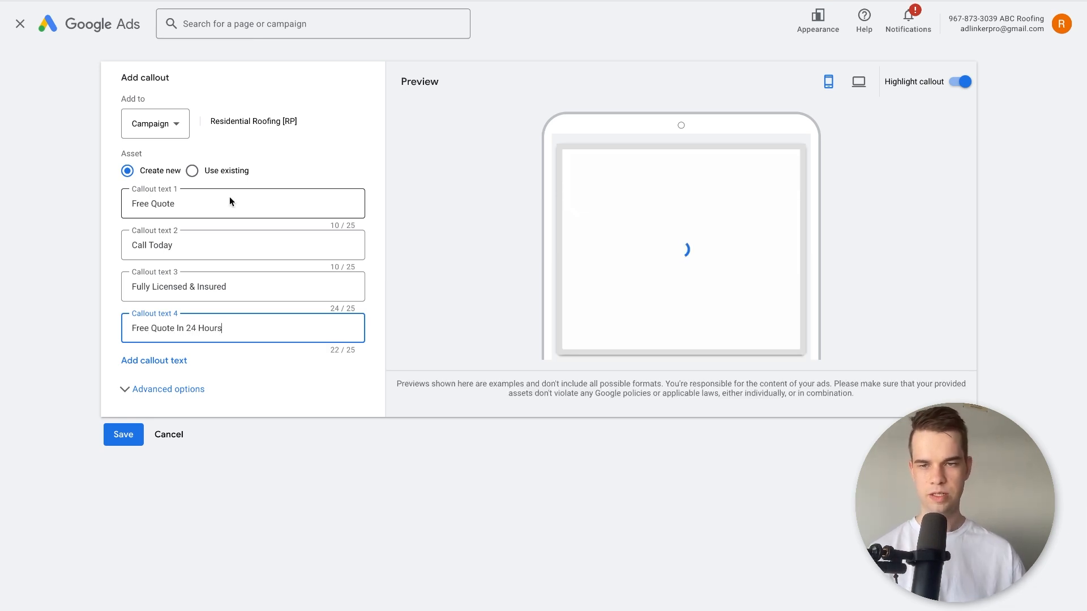
pyautogui.click(137, 432)
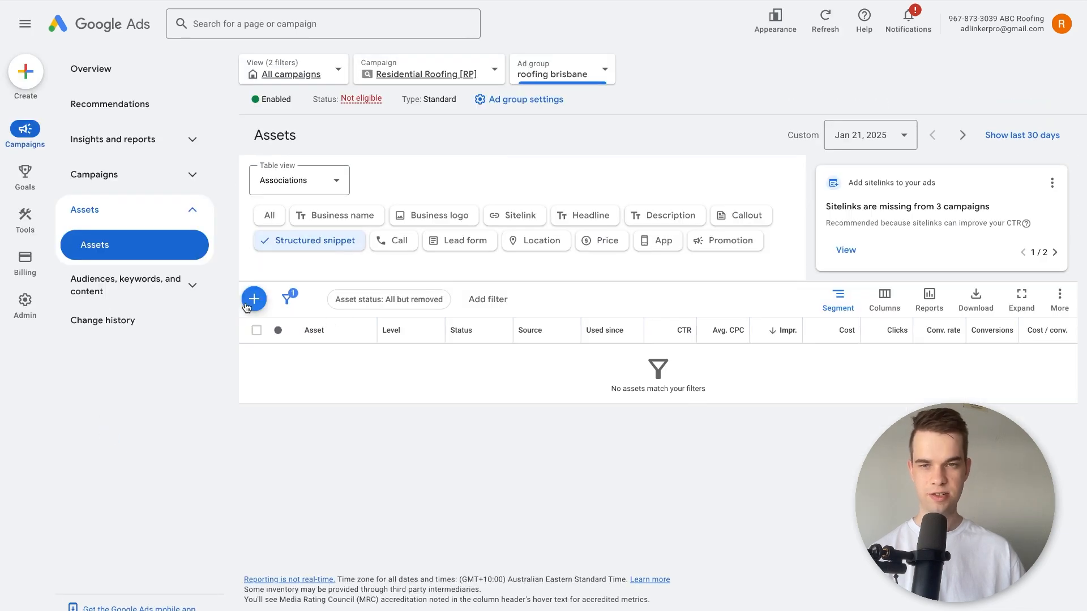
# Start a structured snippet for the roofing brisbane ad group with the Service catalog header.
pyautogui.click(252, 301)
pyautogui.click(211, 220)
pyautogui.scroll(-3, 260, 235)
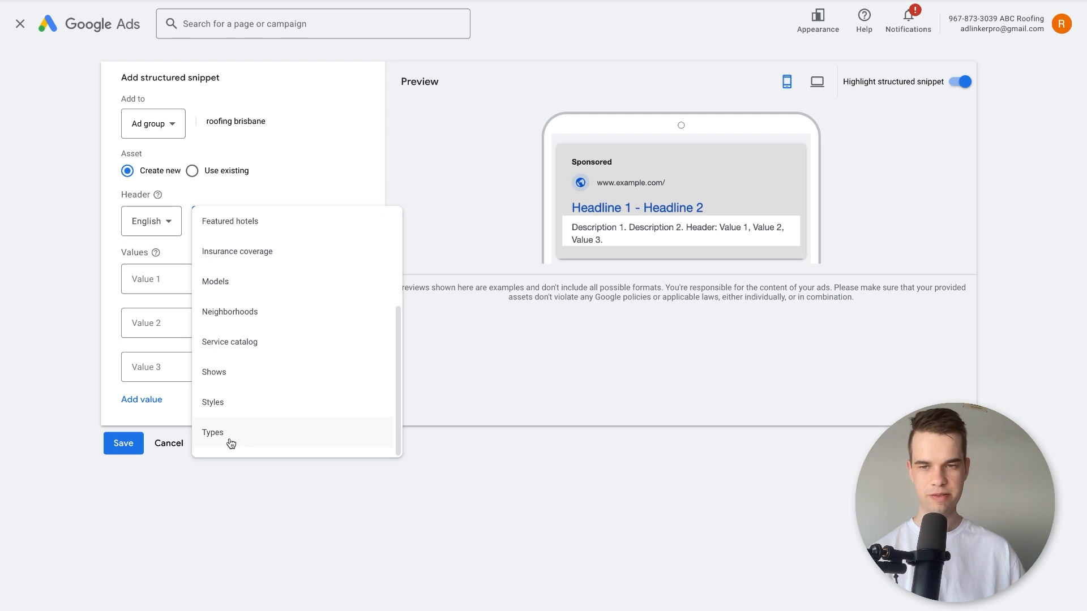
pyautogui.click(261, 346)
# Enter the snippet values "Roof Replacement", "Commercial Roof Repairs" and "New Roofing", and save the structured snippet.
pyautogui.click(193, 271)
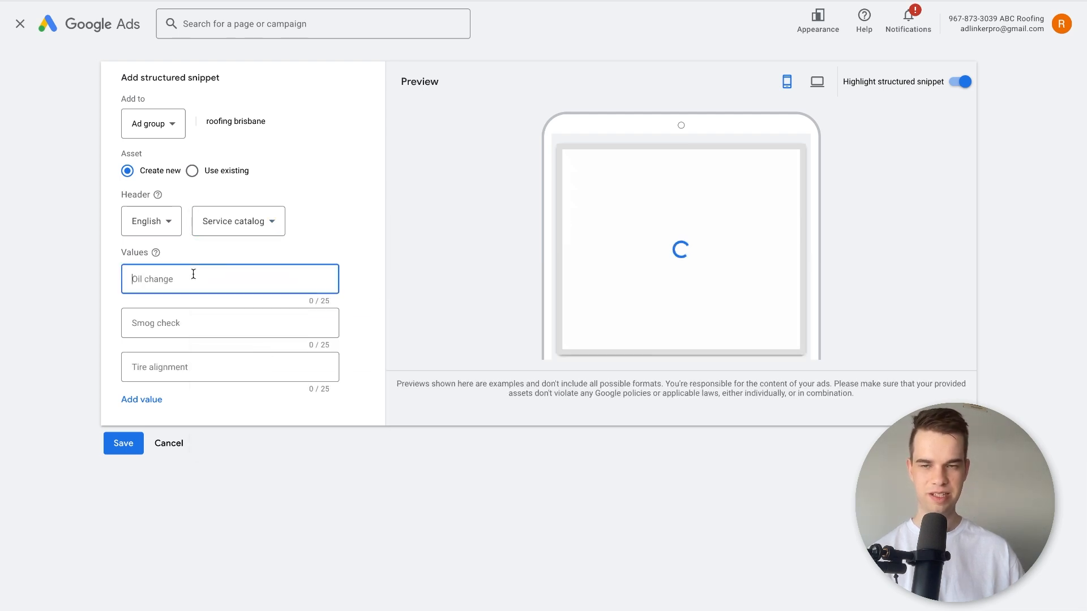
pyautogui.write('Roof Rep')
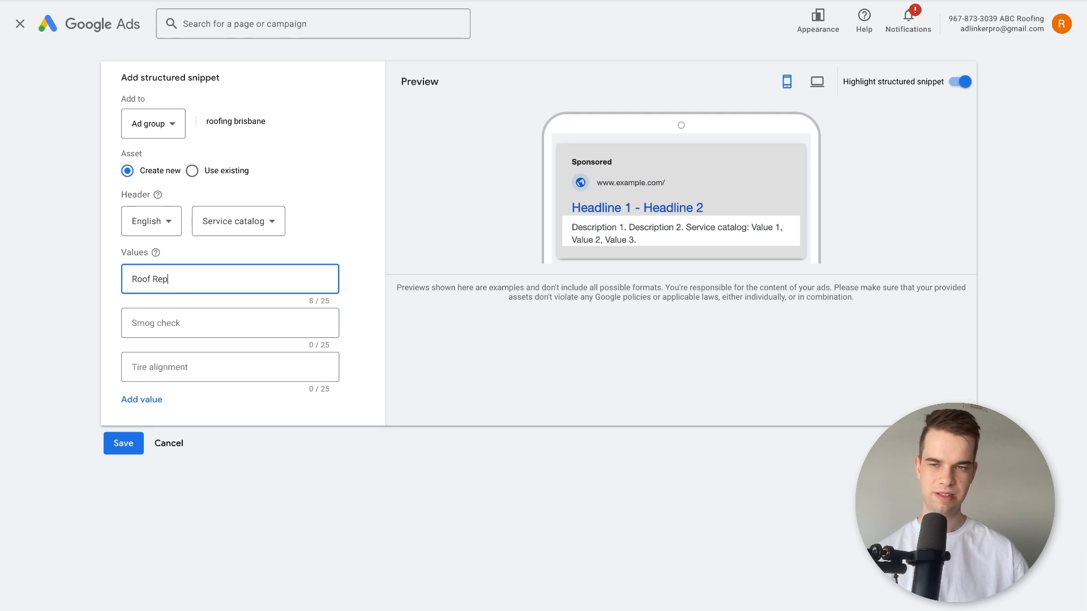
pyautogui.write('lacement')
pyautogui.press('Tab')
pyautogui.write('Commercial')
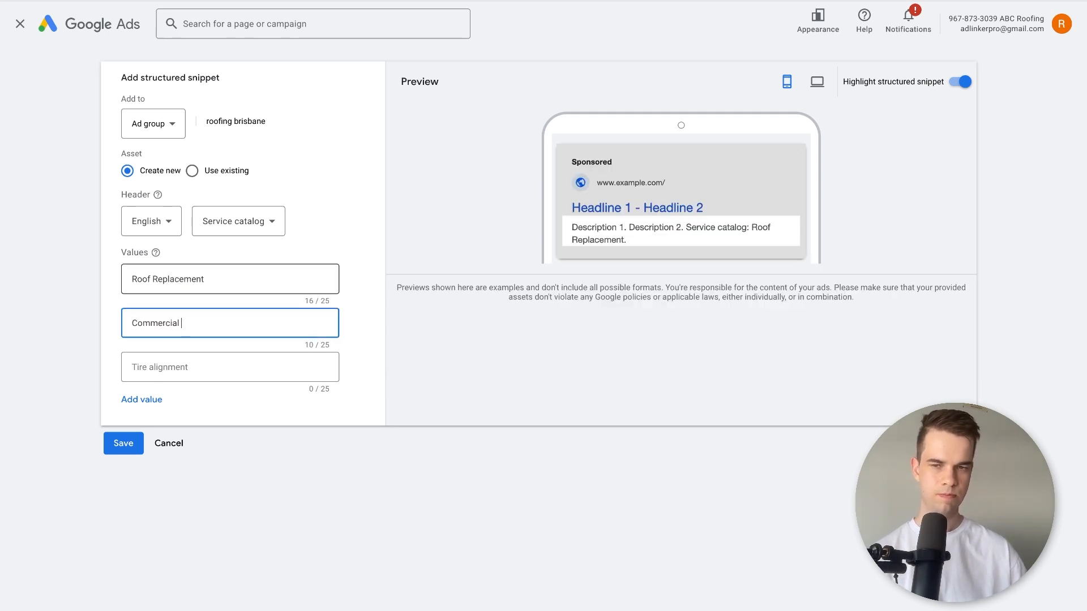
pyautogui.write(' Roof Repairs')
pyautogui.press('Tab')
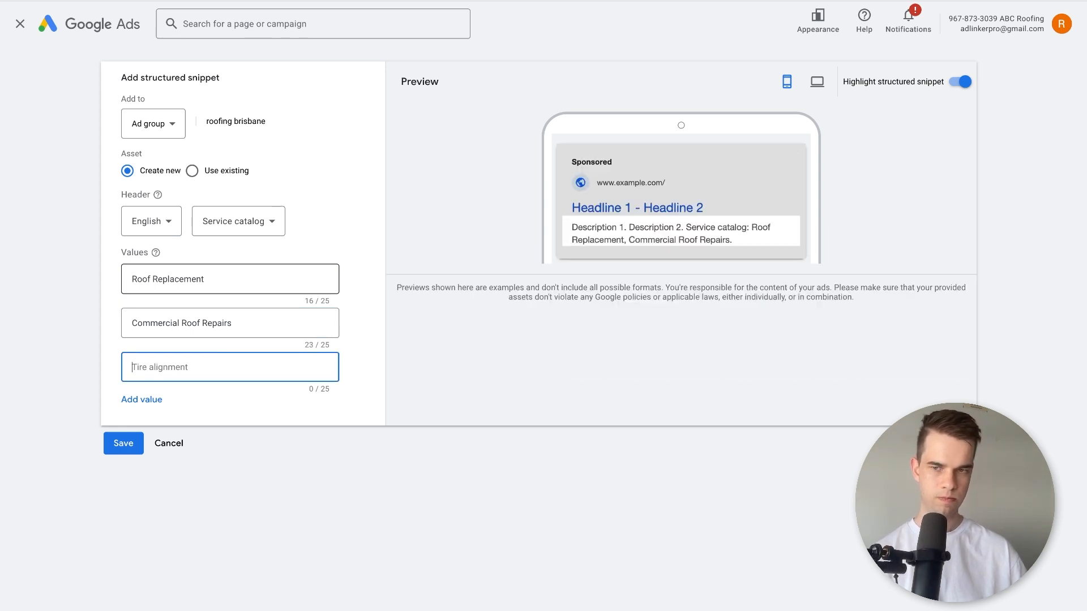
pyautogui.write('New Roofing')
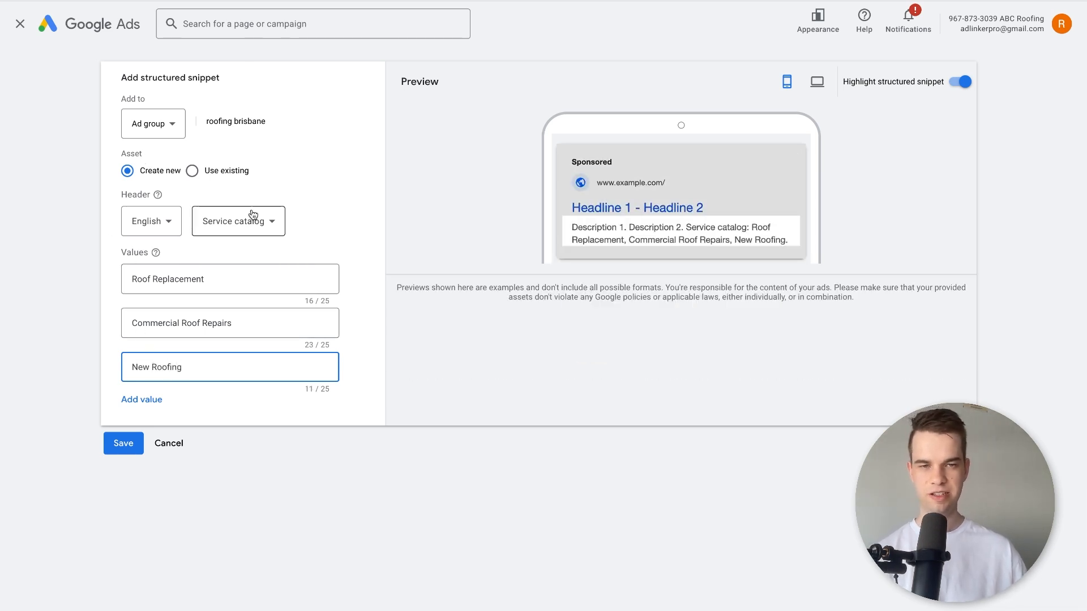
pyautogui.click(123, 450)
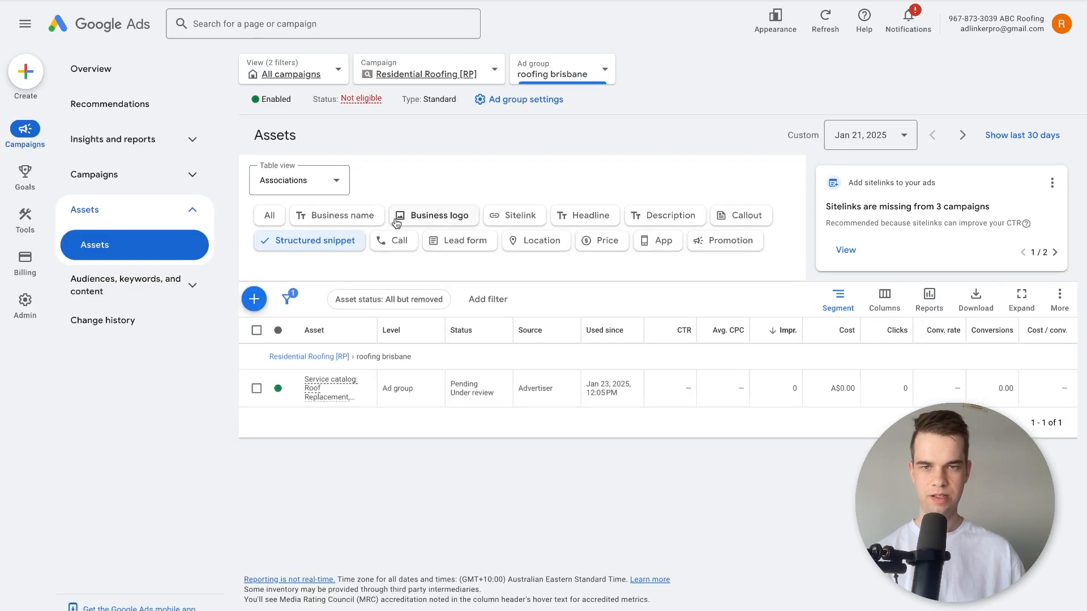
# Start a call asset for the roofing brisbane ad group, set its country to Australia and fill in the business phone number.
pyautogui.click(395, 240)
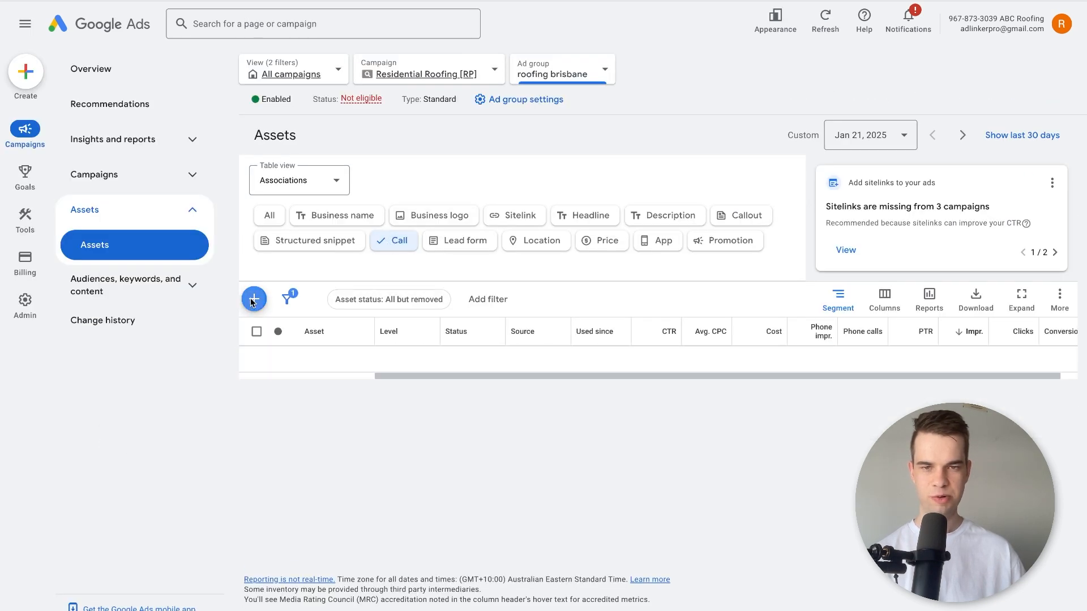
pyautogui.click(253, 299)
pyautogui.click(206, 204)
pyautogui.scroll(-3, 209, 204)
pyautogui.click(209, 422)
pyautogui.click(281, 207)
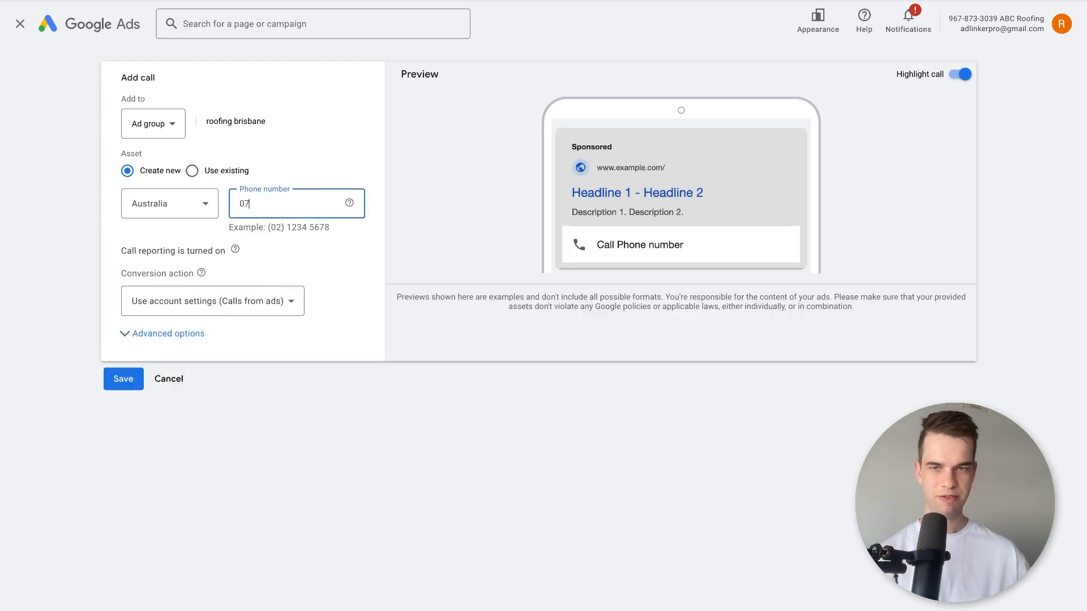
pyautogui.write('07 5555 55')
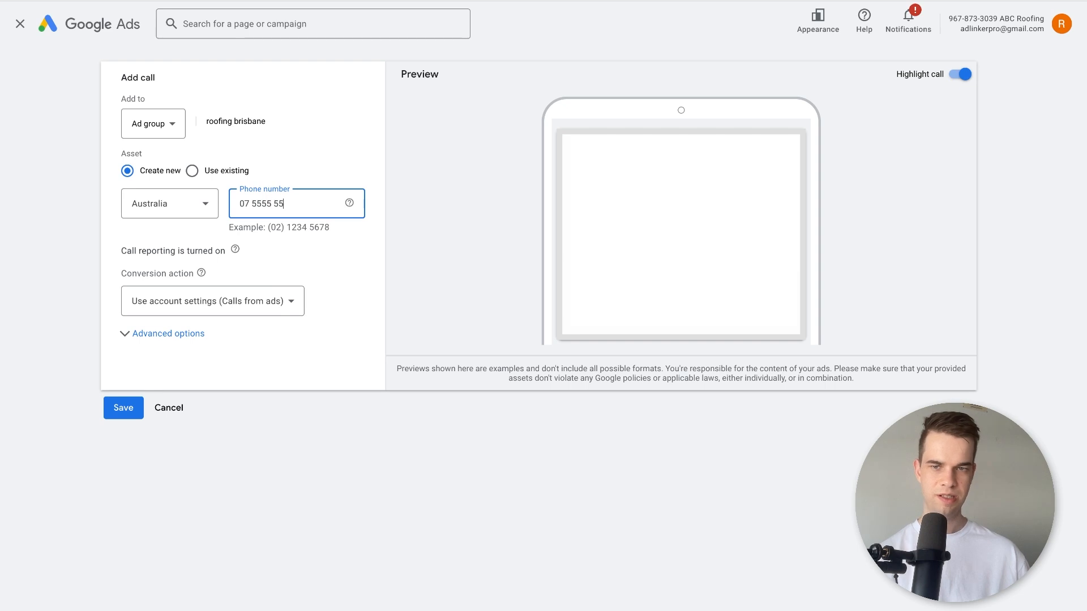
pyautogui.write('55')
pyautogui.click(598, 369)
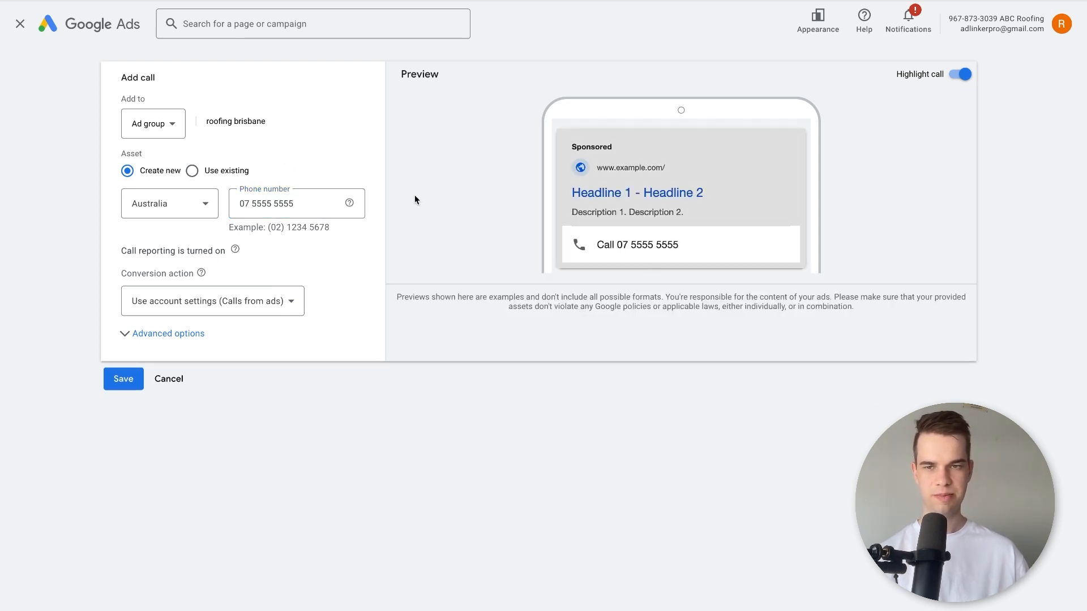
# Put parentheses around the area code in the call asset's phone number.
pyautogui.tripleClick(250, 221)
pyautogui.click(247, 204)
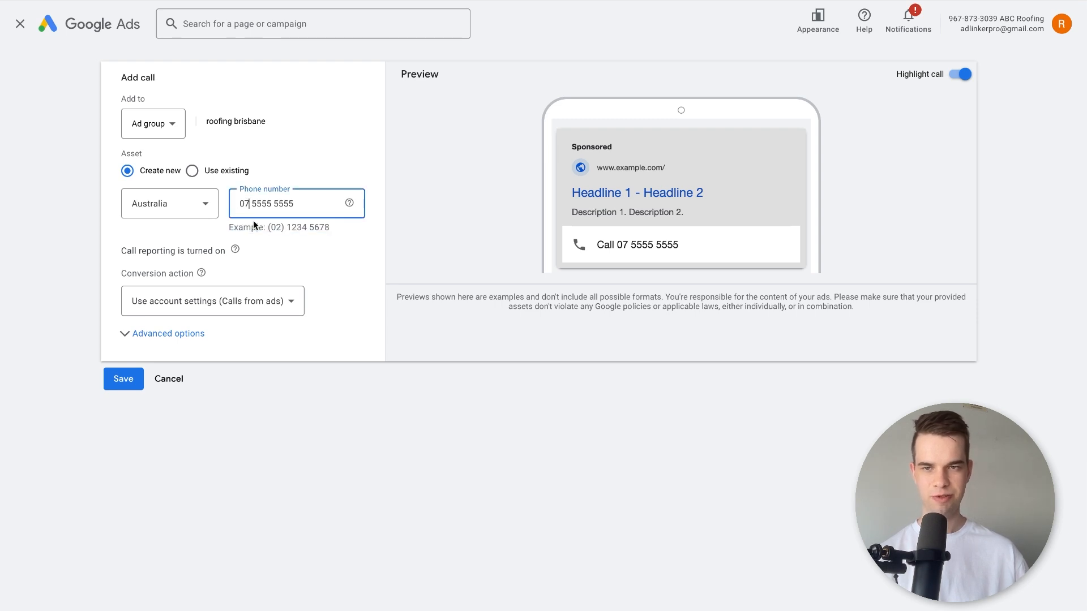
pyautogui.write(')')
pyautogui.press('Home')
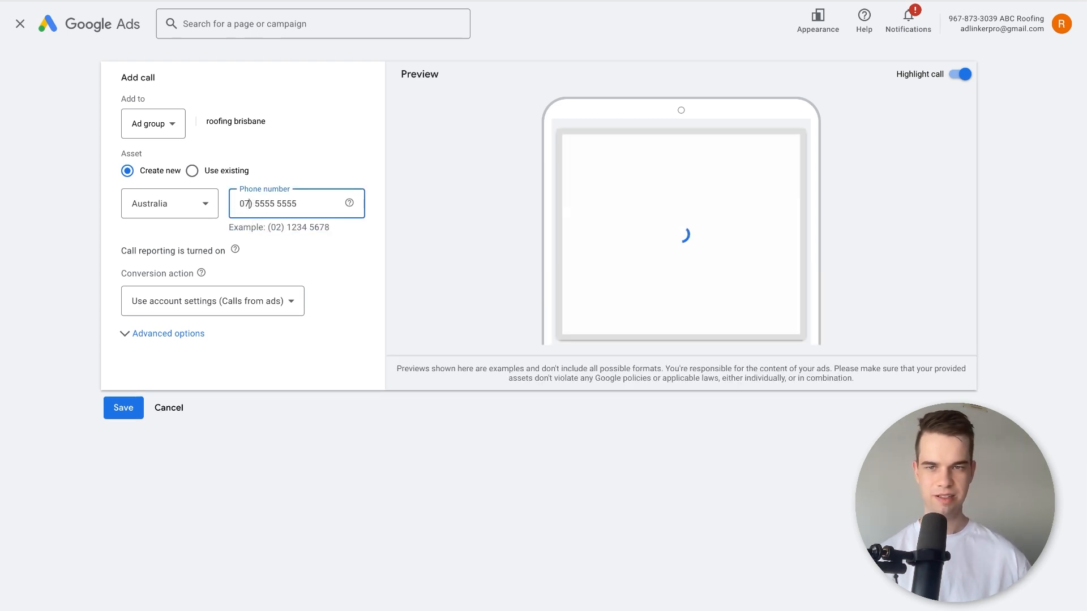
pyautogui.write('(')
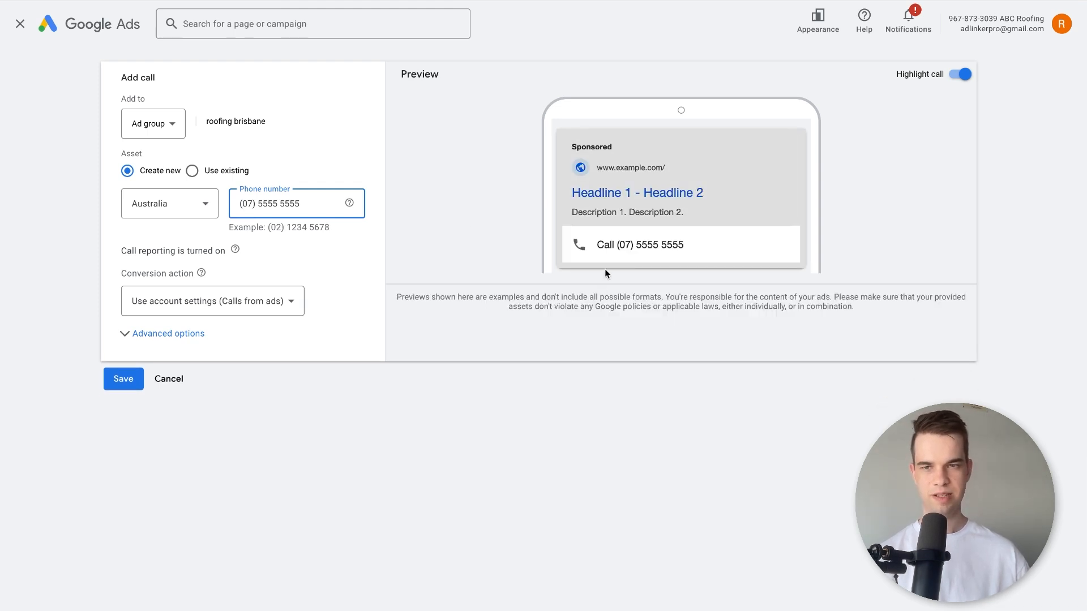
# Clear the phone number and cancel the call asset.
pyautogui.hotkey('ctrl', 'a')
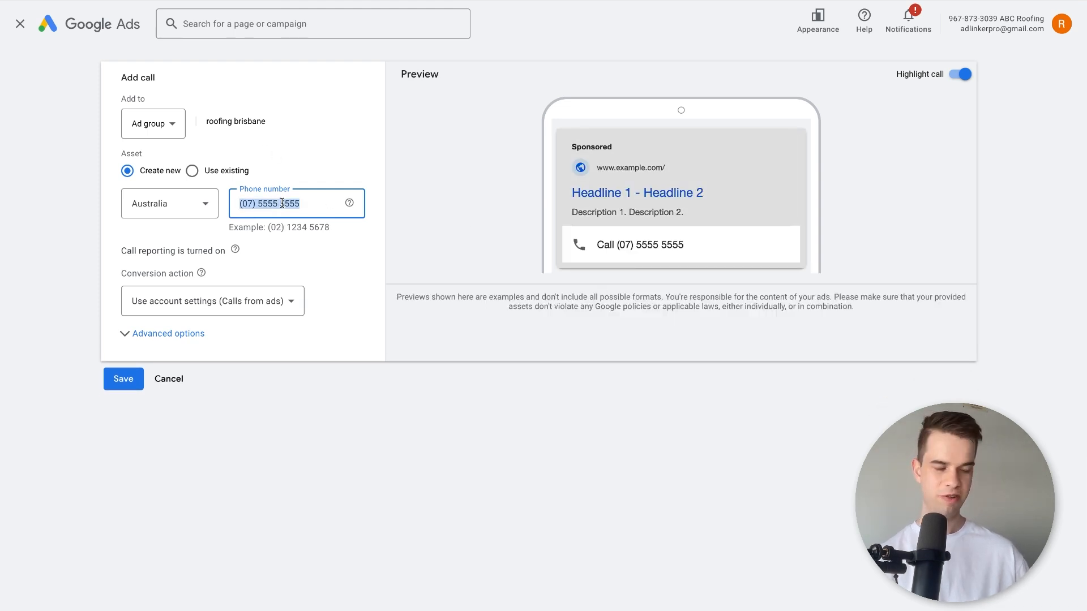
pyautogui.press('BackSpace')
pyautogui.click(168, 406)
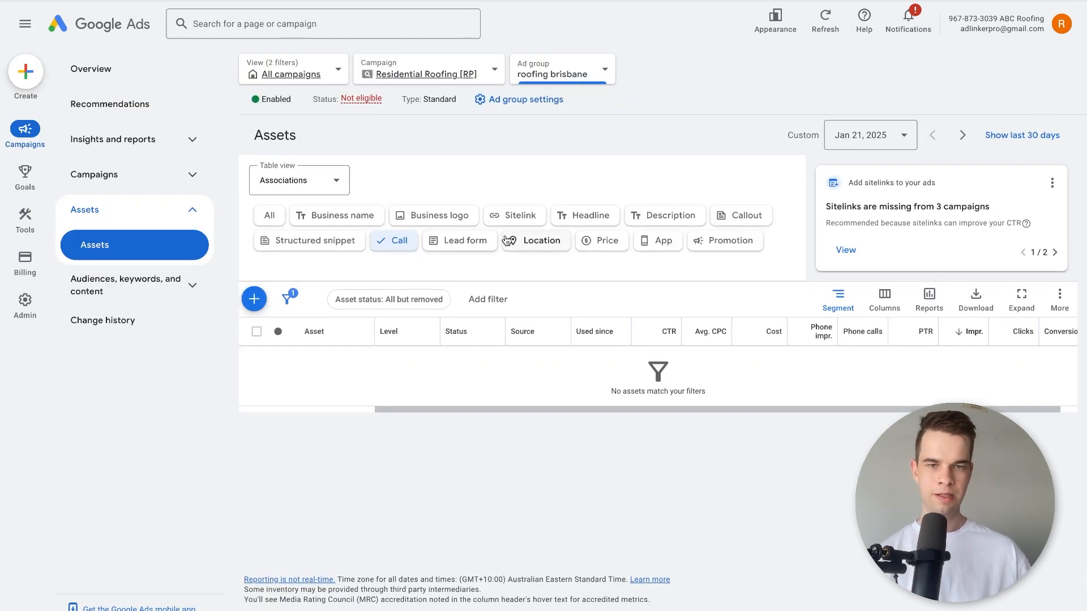
# Examine the location types offered when adding a location asset, and cancel without choosing one.
pyautogui.click(535, 241)
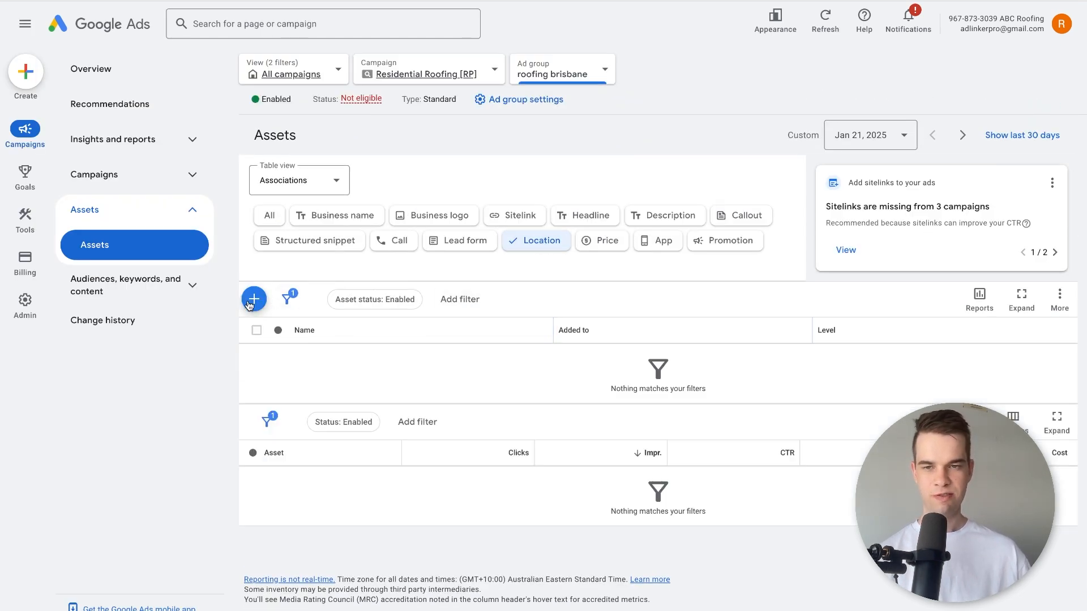
pyautogui.click(250, 302)
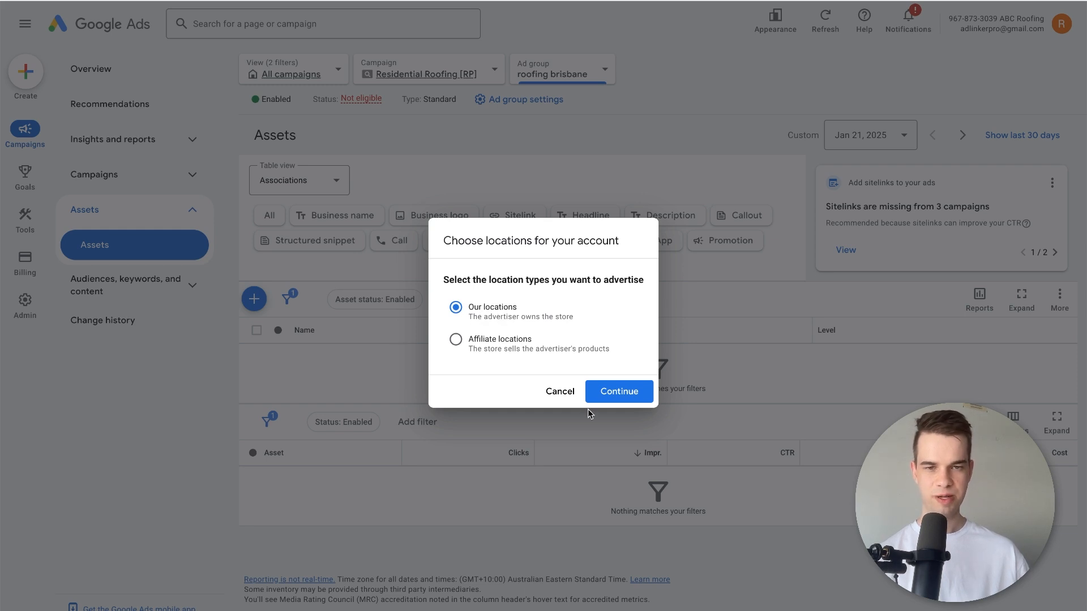
pyautogui.click(569, 393)
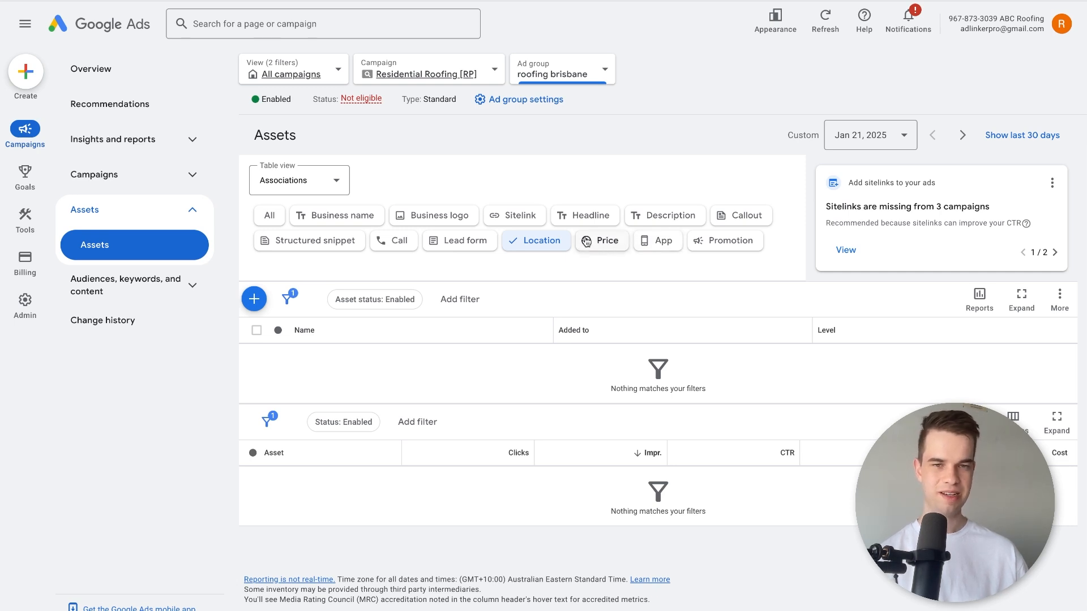
# Start a price asset for the roofing brisbane ad group with the header "Car Detailing" and a price of $200.
pyautogui.click(605, 246)
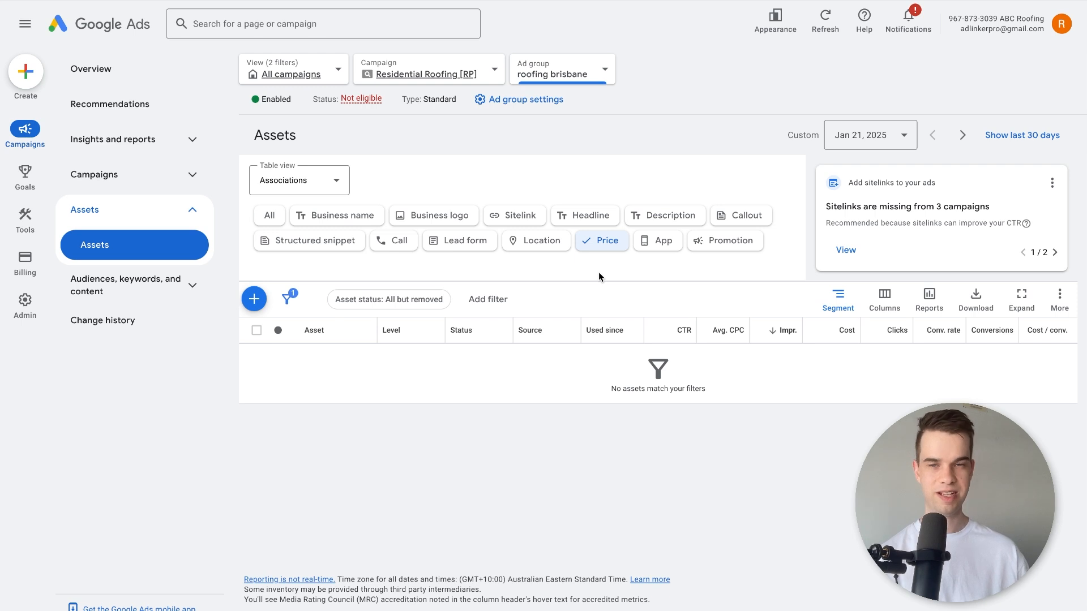
pyautogui.click(254, 299)
pyautogui.scroll(-1, 218, 352)
pyautogui.click(175, 270)
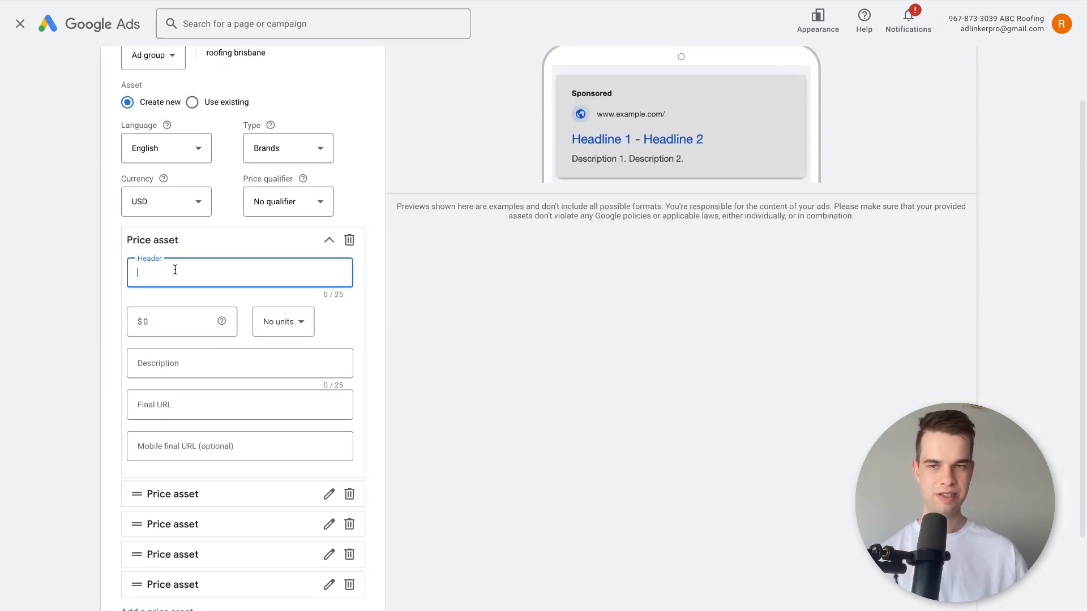
pyautogui.write('Car Detailing')
pyautogui.press('Tab')
pyautogui.write('2')
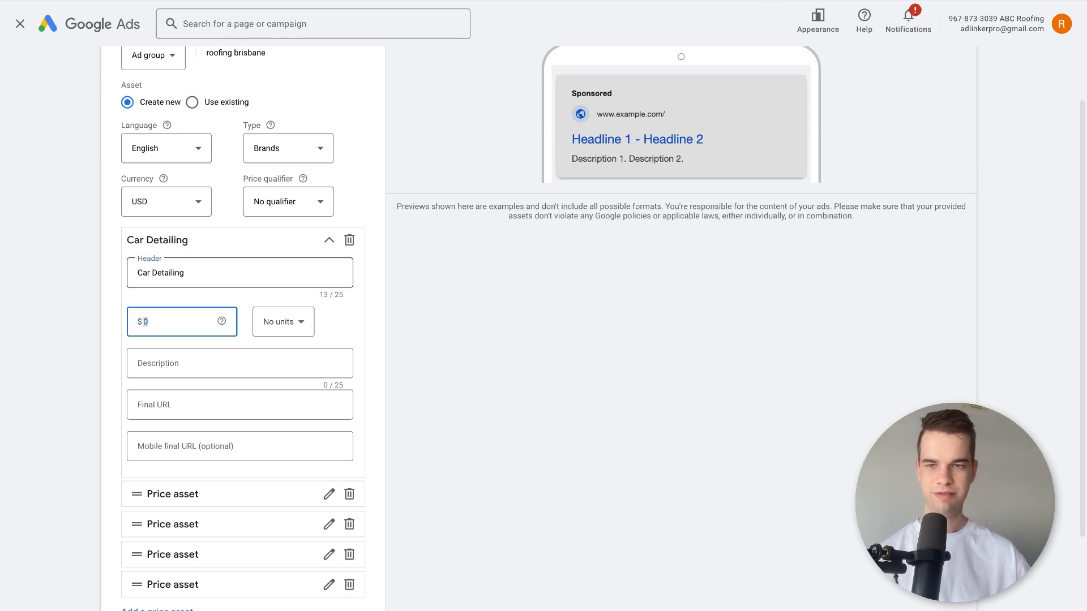
pyautogui.write('00')
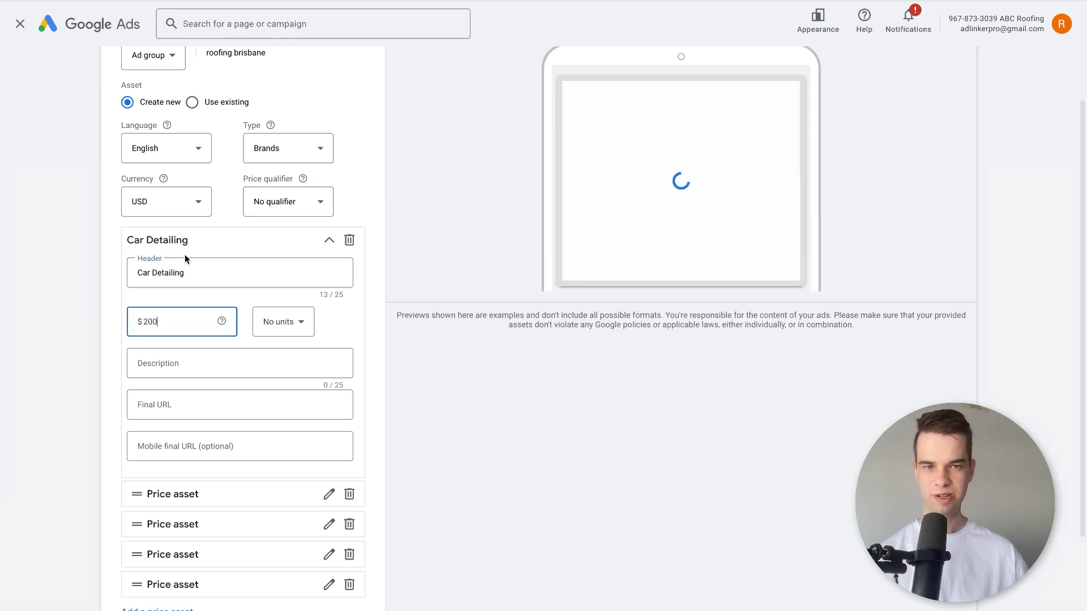
# Review the price asset's form and ad preview, and cancel the asset without saving.
pyautogui.scroll(-2, 234, 357)
pyautogui.scroll(3, 233, 359)
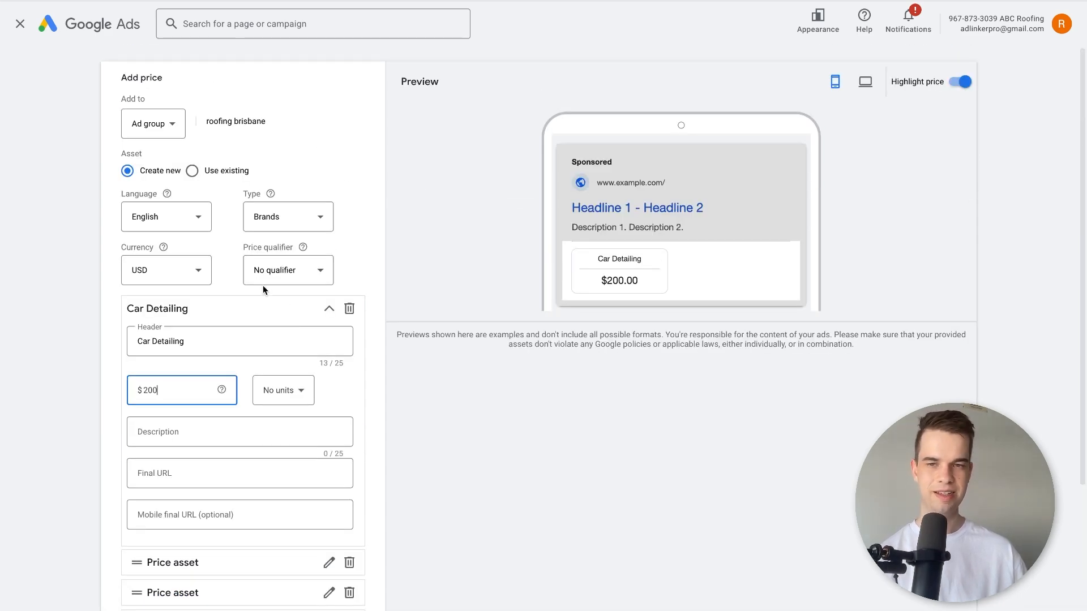
pyautogui.scroll(-4, 262, 285)
pyautogui.click(169, 567)
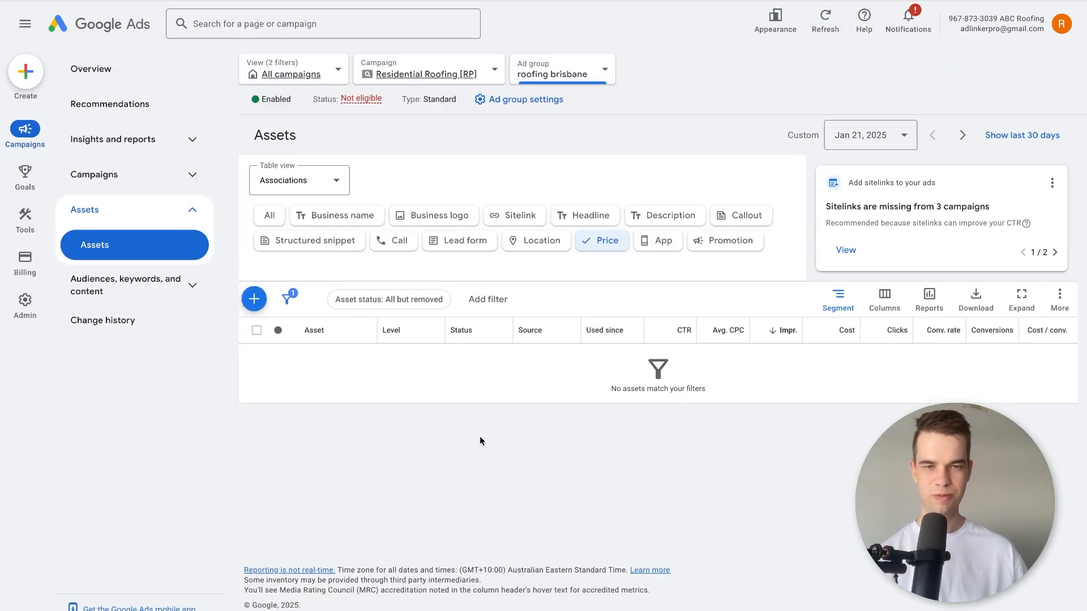
# Start a promotion asset for the roofing brisbane ad group with a percent discount of 10%.
pyautogui.click(704, 247)
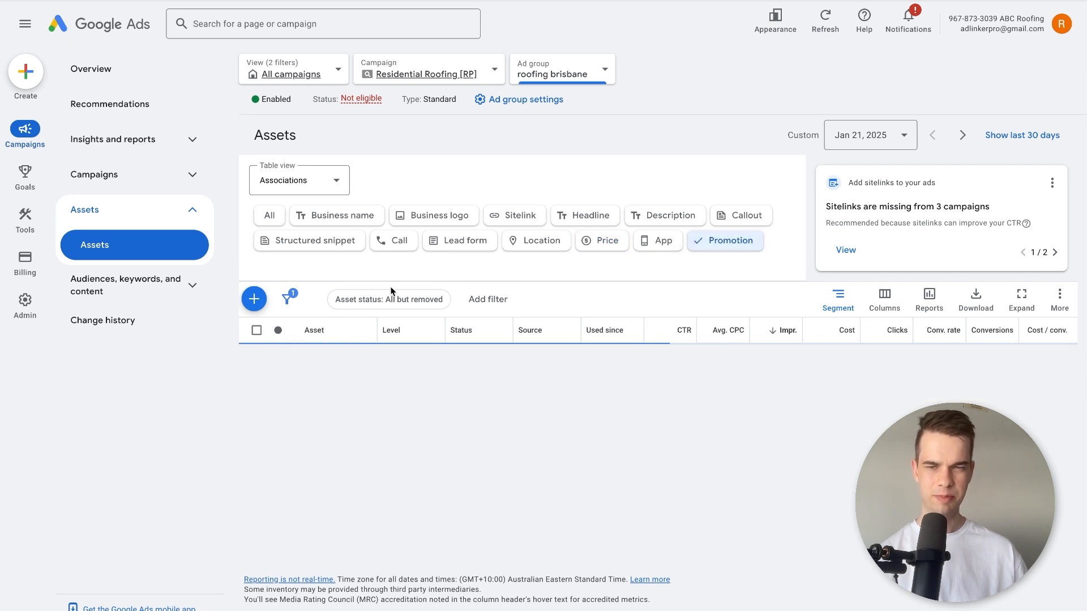
pyautogui.click(254, 299)
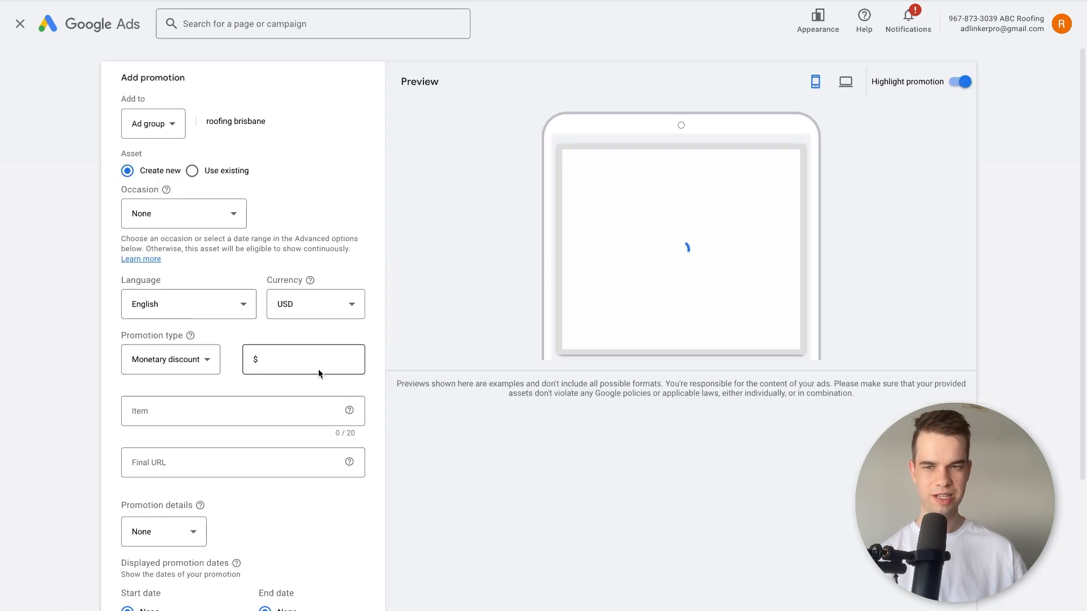
pyautogui.click(213, 359)
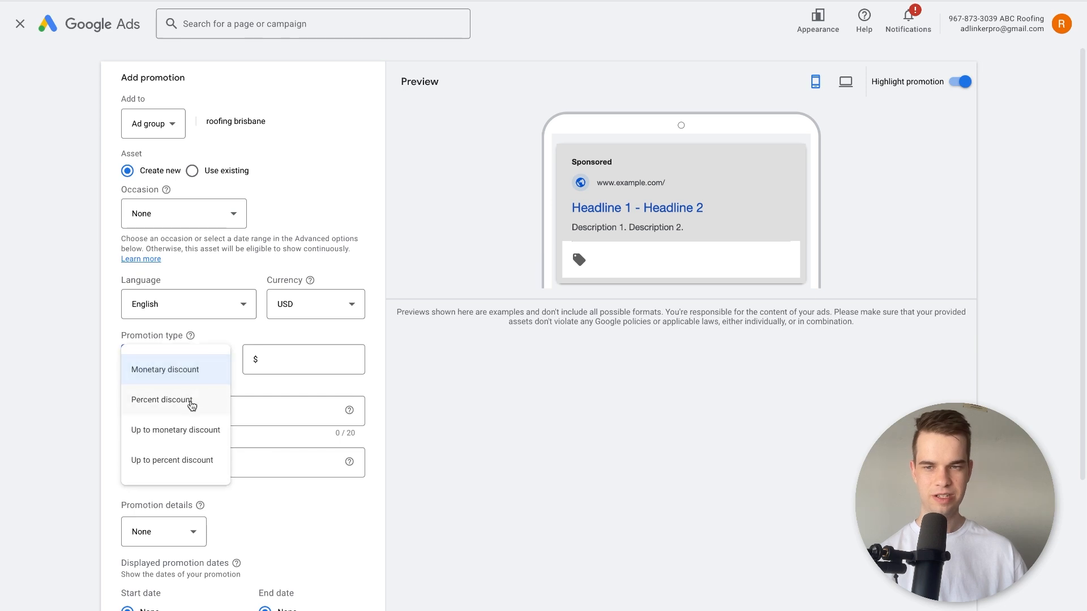
pyautogui.click(195, 395)
pyautogui.click(294, 360)
pyautogui.write('10')
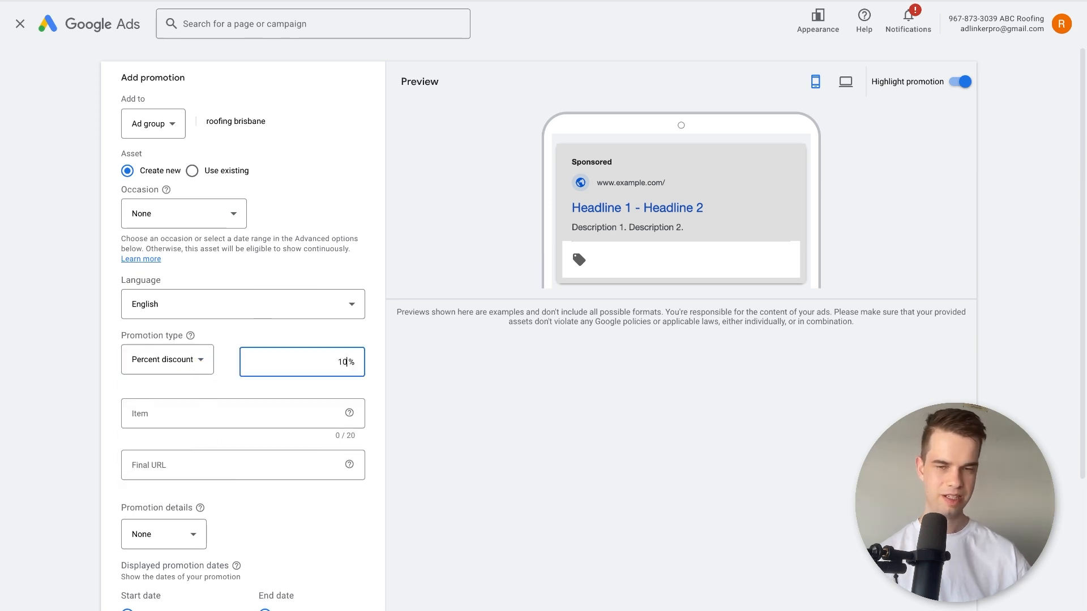
# Enter "New Roofing" as the promotion's item, look over the remaining form options, and cancel the promotion asset.
pyautogui.press('Tab')
pyautogui.write('D')
pyautogui.press('BackSpace')
pyautogui.write('New Roofing')
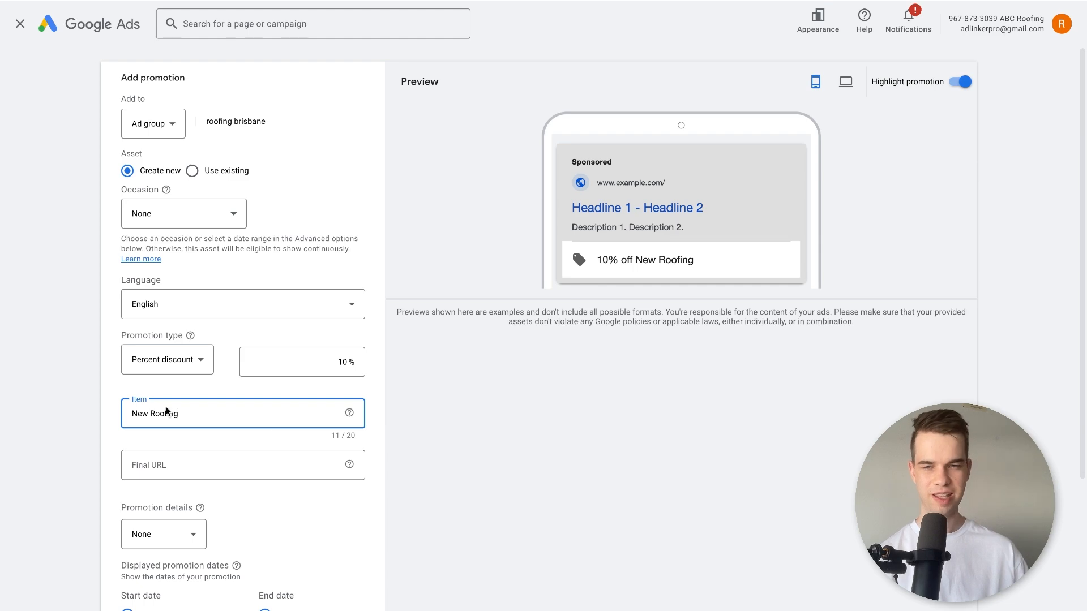
pyautogui.scroll(-3, 168, 413)
pyautogui.click(169, 565)
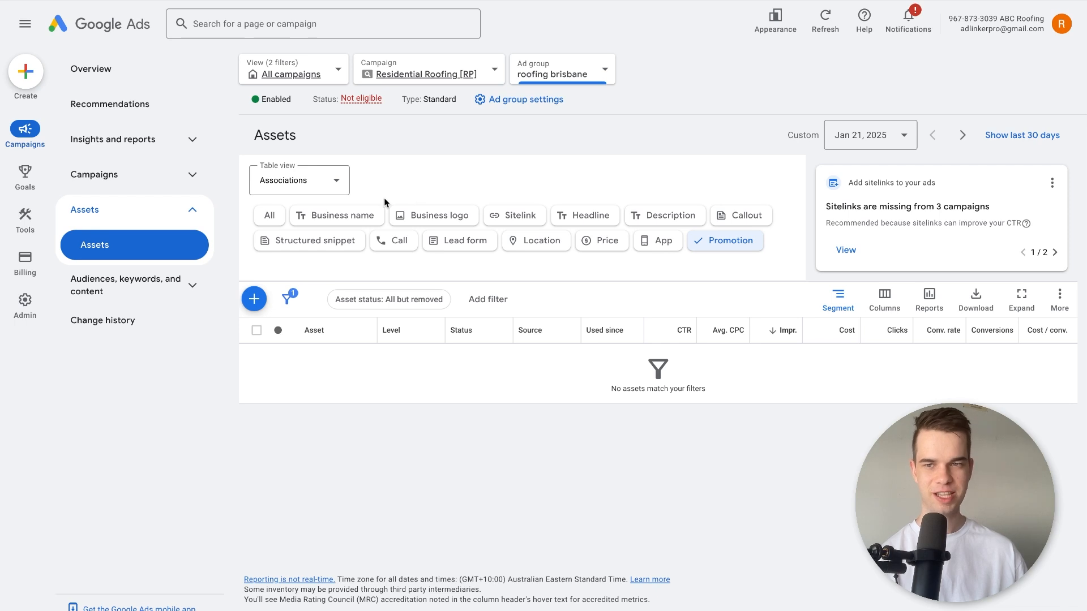
# Open the ads list of the roofing brisbane ad group.
pyautogui.click(166, 288)
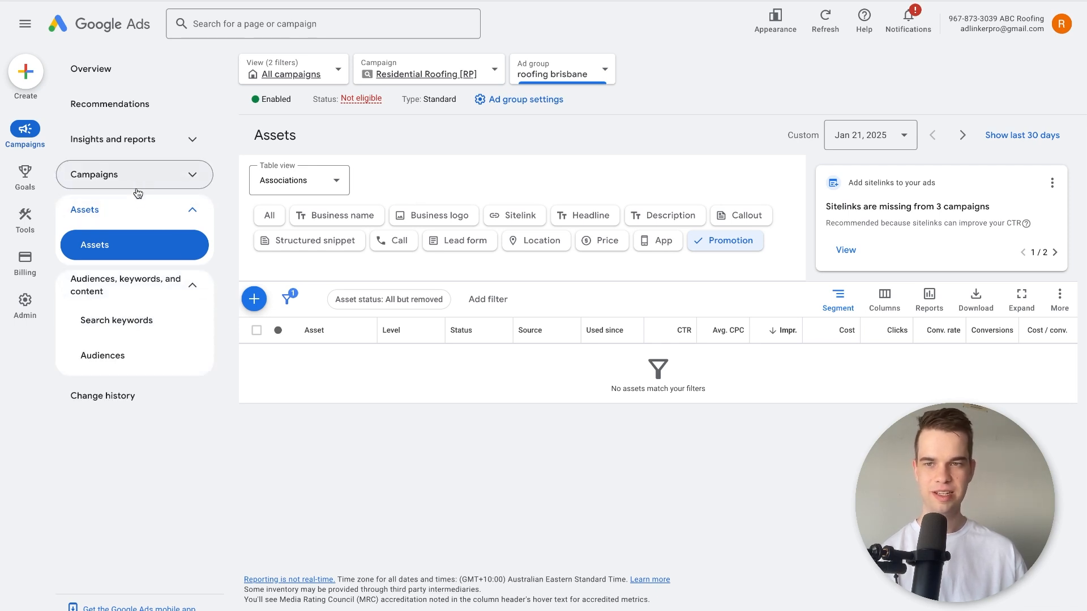
pyautogui.click(143, 209)
pyautogui.click(136, 181)
pyautogui.click(89, 280)
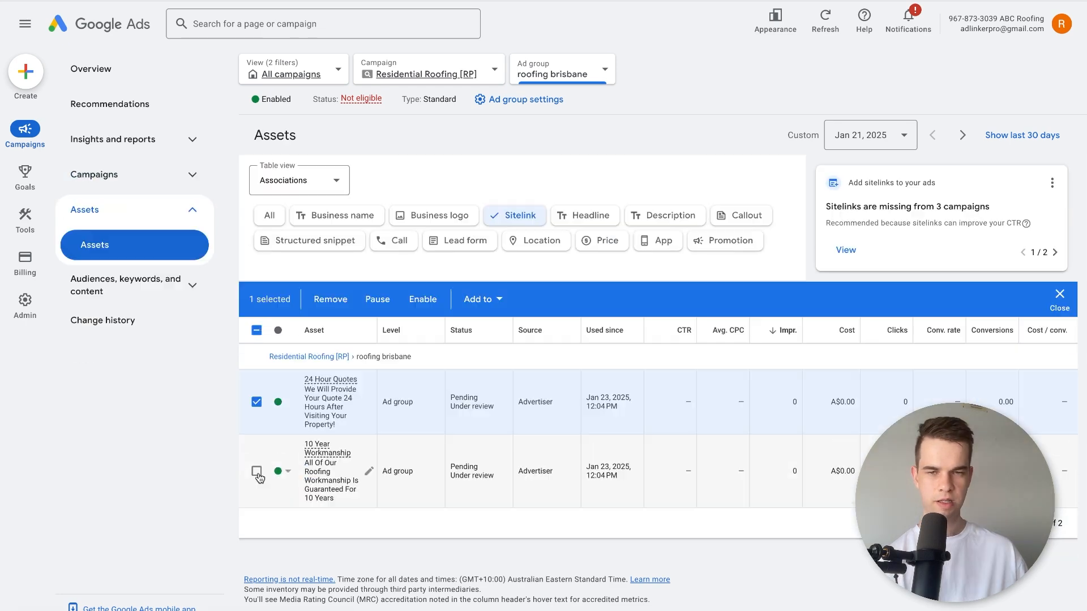
# Remove both the "24 Hour Quotes" and "10 Year Workmanship" sitelinks from the roofing brisbane ad group.
pyautogui.click(257, 473)
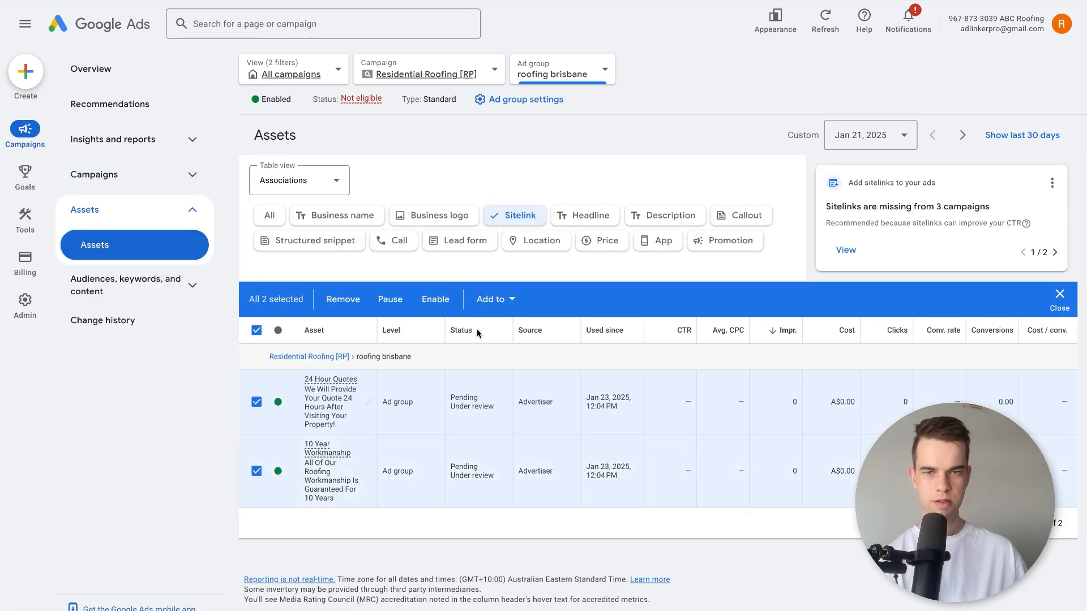
pyautogui.click(341, 300)
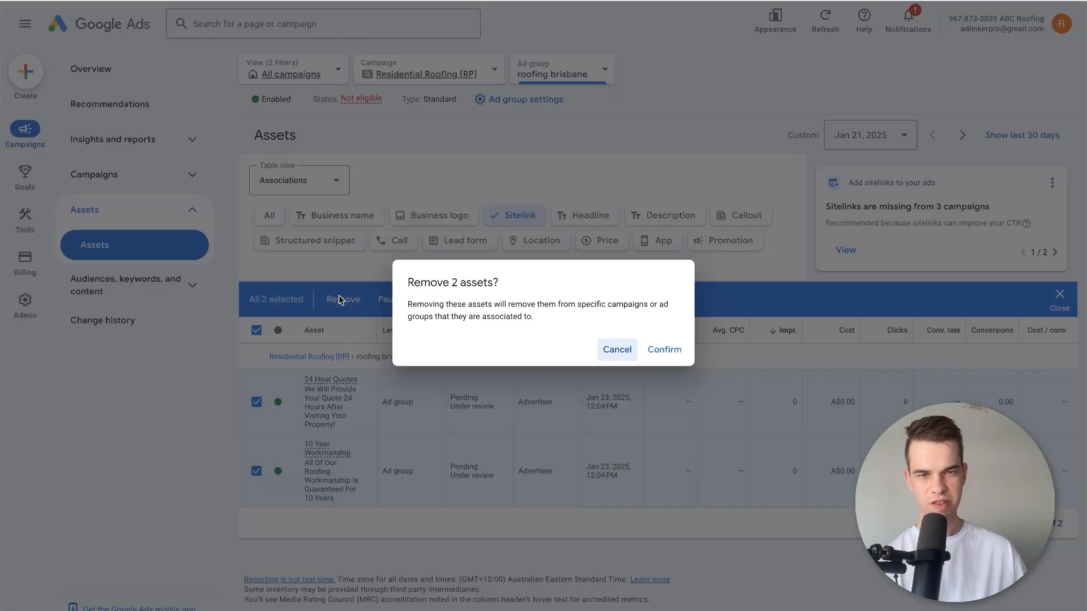
pyautogui.click(677, 348)
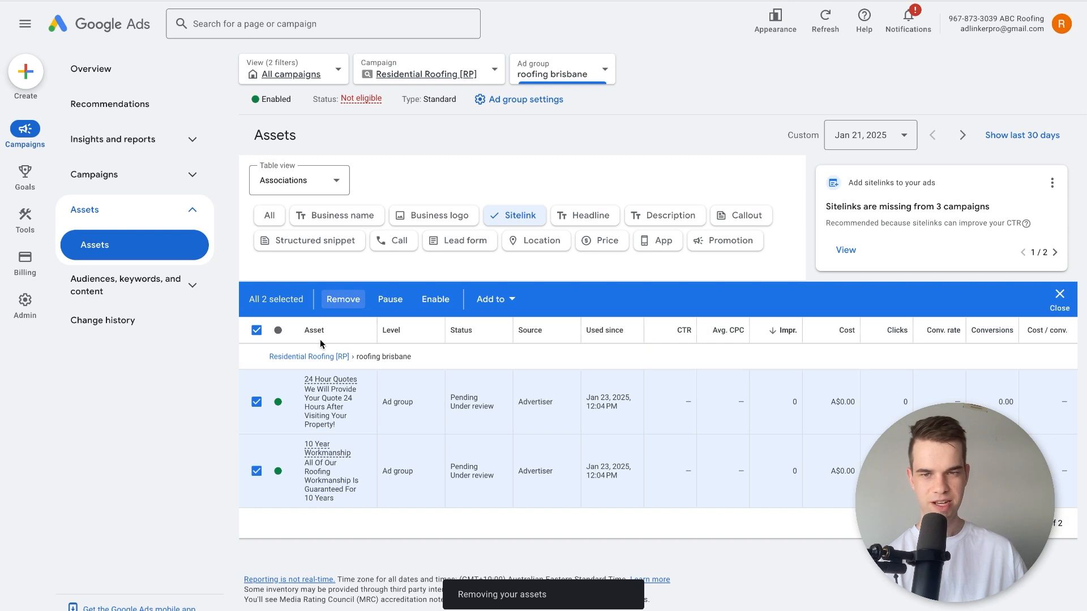
# Start a new sitelink at campaign level for Residential Roofing [RP] with the sitelink text "BlueScope Colorbond".
pyautogui.click(246, 303)
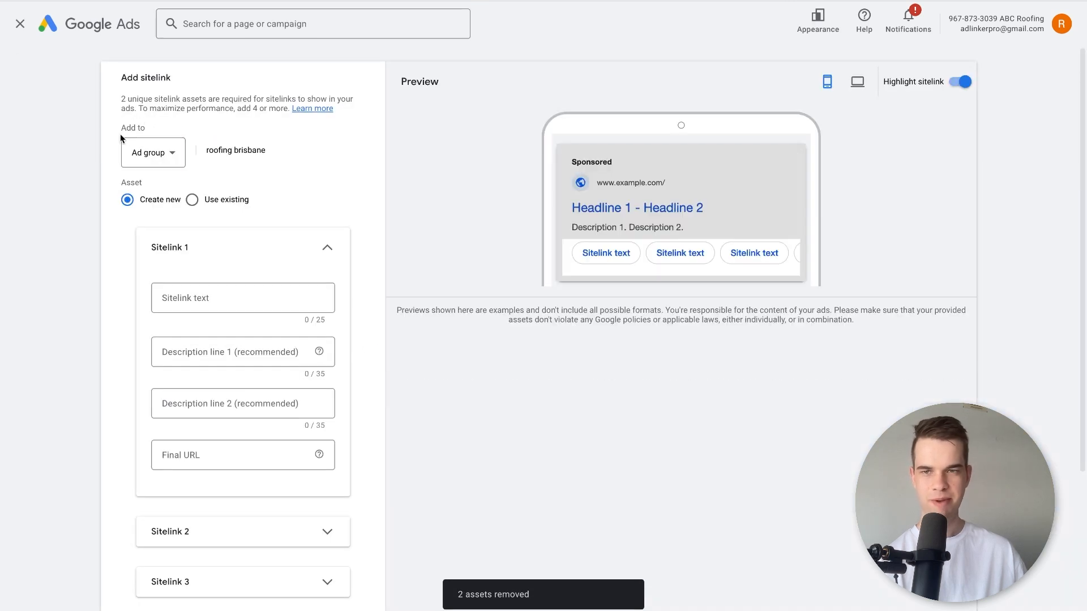
pyautogui.click(149, 152)
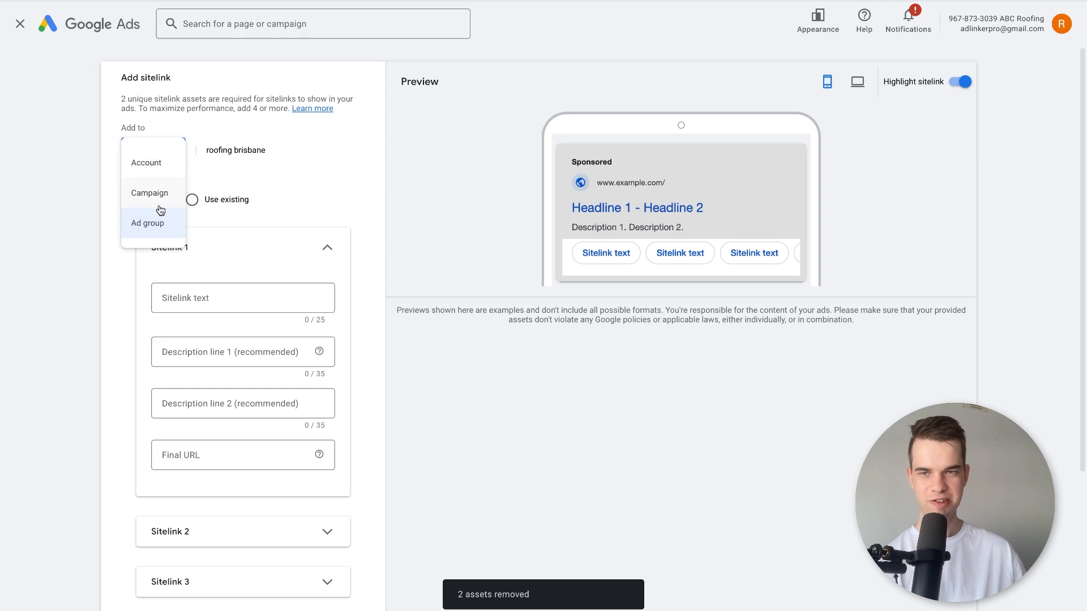
pyautogui.click(159, 205)
pyautogui.click(197, 292)
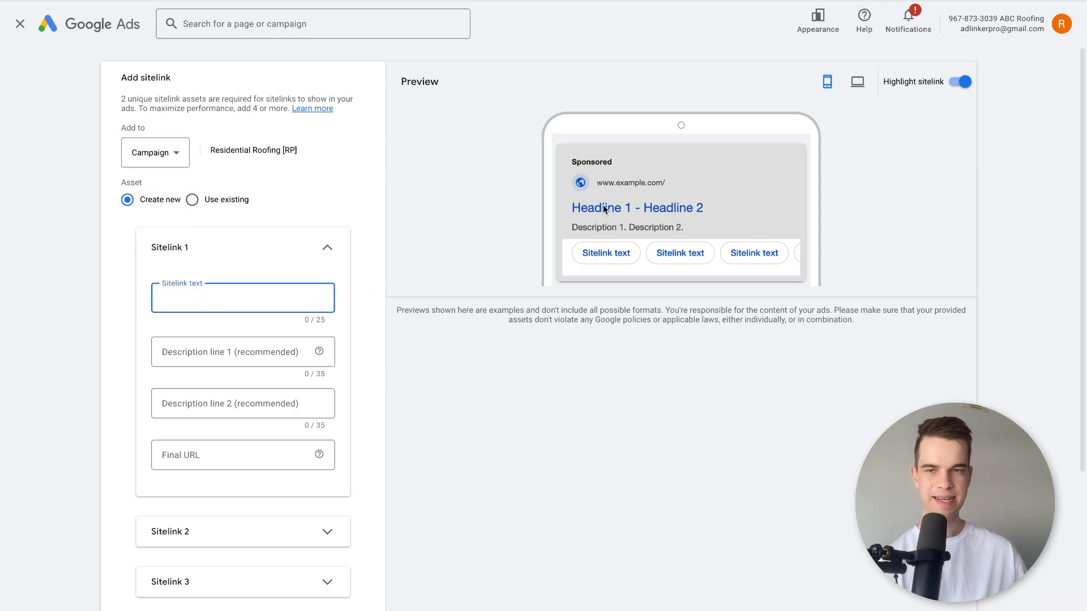
pyautogui.write('Blue')
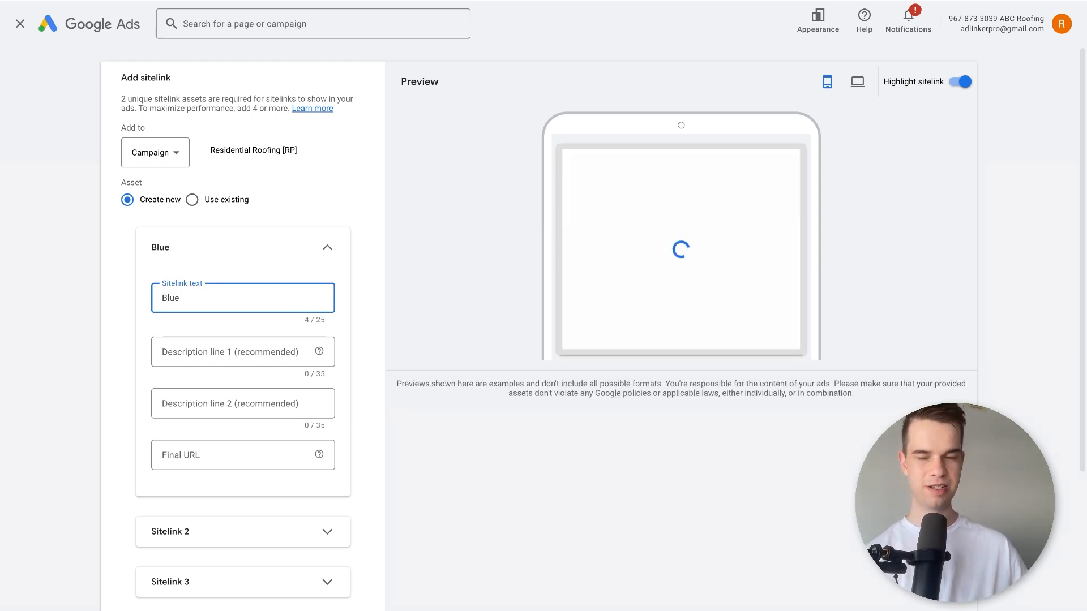
pyautogui.write('S')
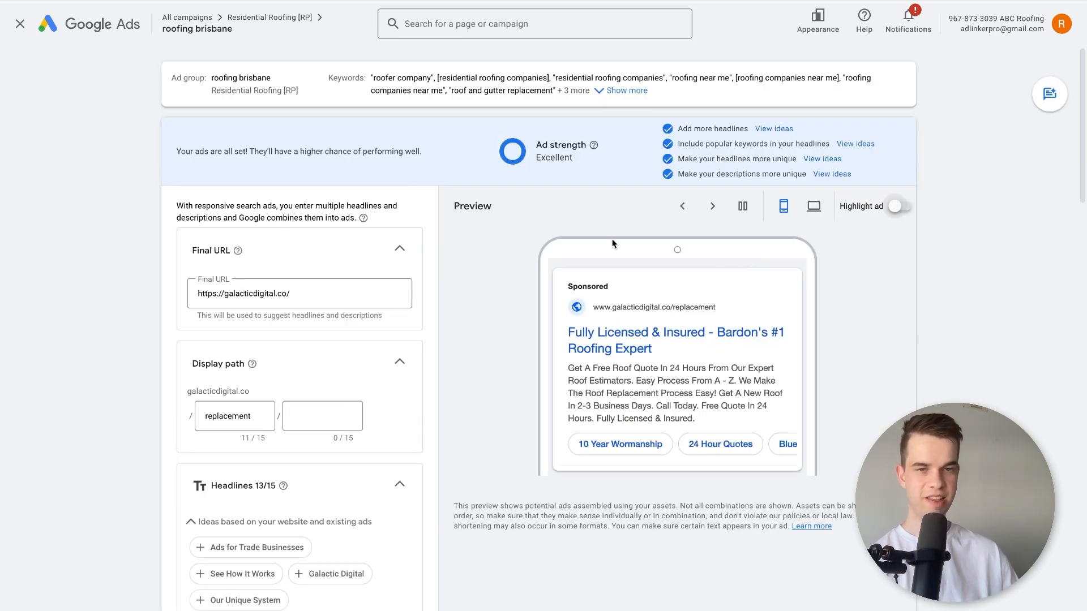
# Preview different combinations of the roofing brisbane responsive search ad in both desktop and mobile formats.
pyautogui.scroll(-1, 553, 369)
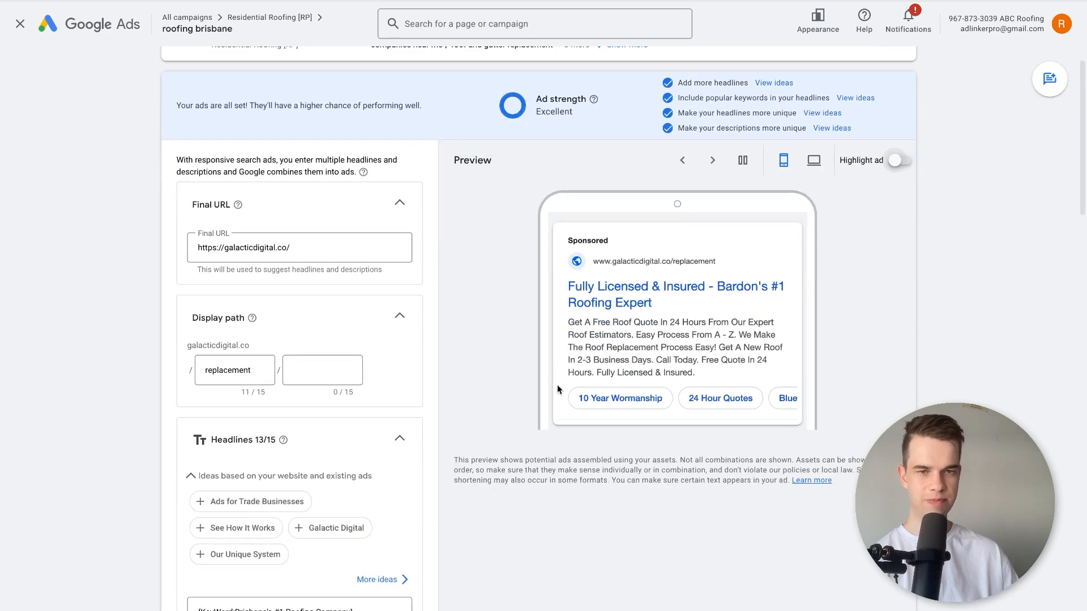
pyautogui.click(814, 159)
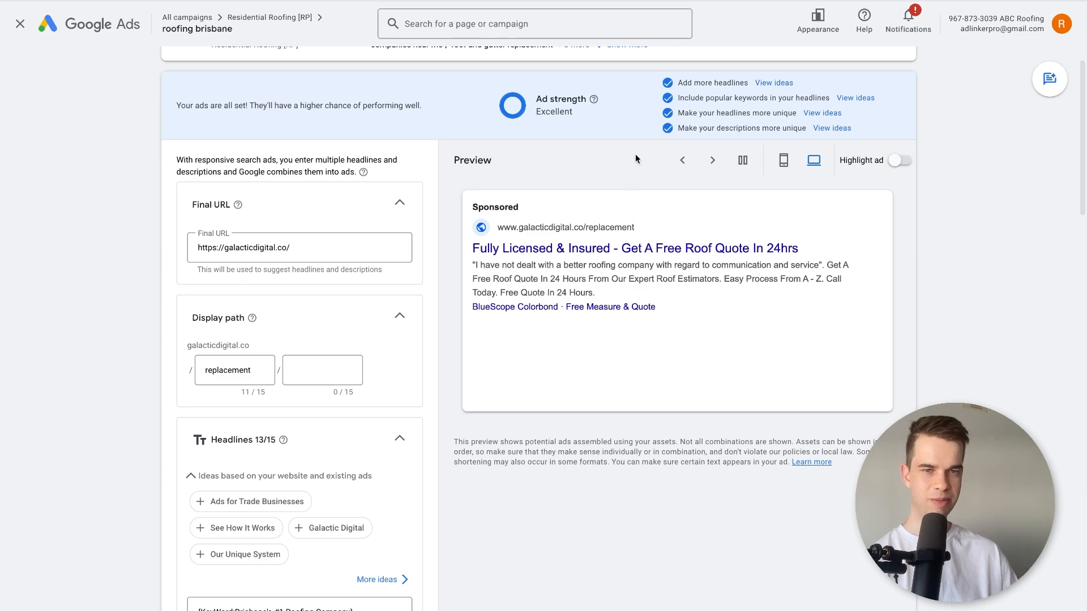
pyautogui.click(721, 165)
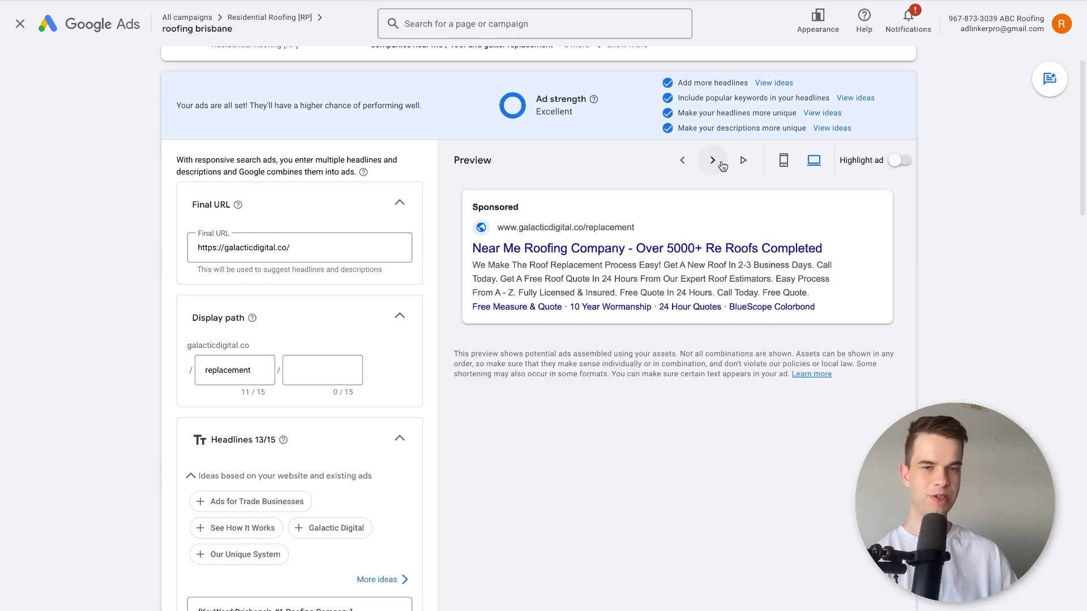
pyautogui.click(685, 163)
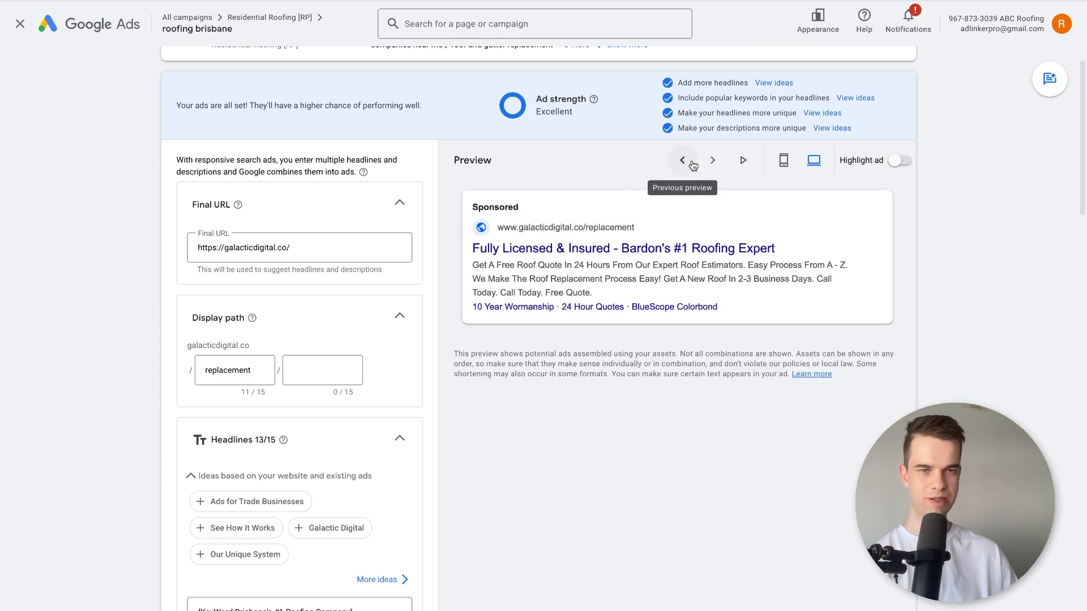
pyautogui.click(796, 161)
pyautogui.click(704, 164)
pyautogui.click(703, 165)
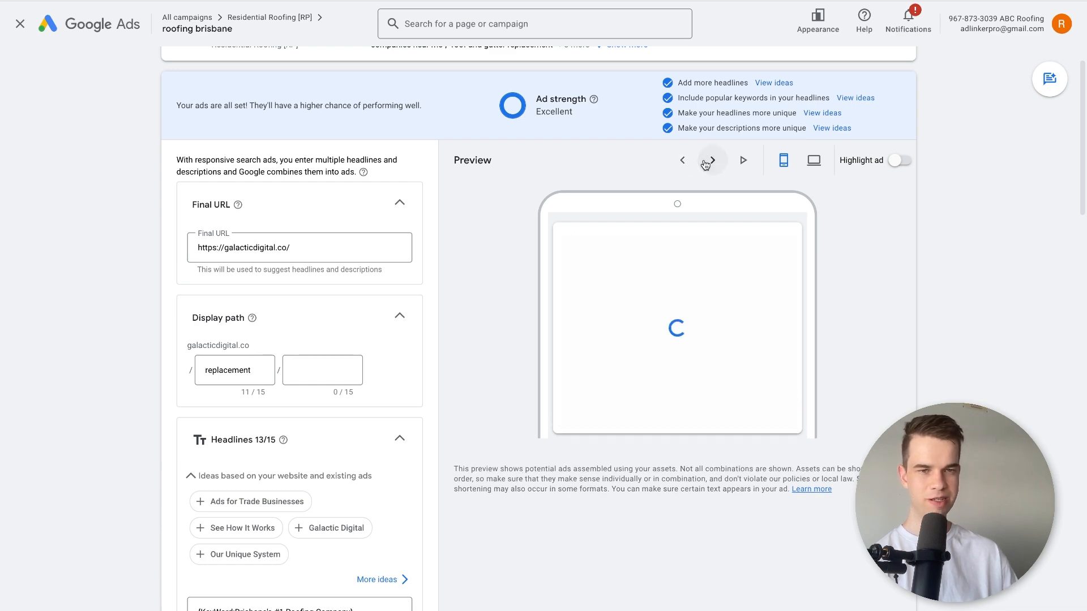
# Review the headlines and descriptions entered for the roofing brisbane responsive search ad.
pyautogui.scroll(-7, 559, 337)
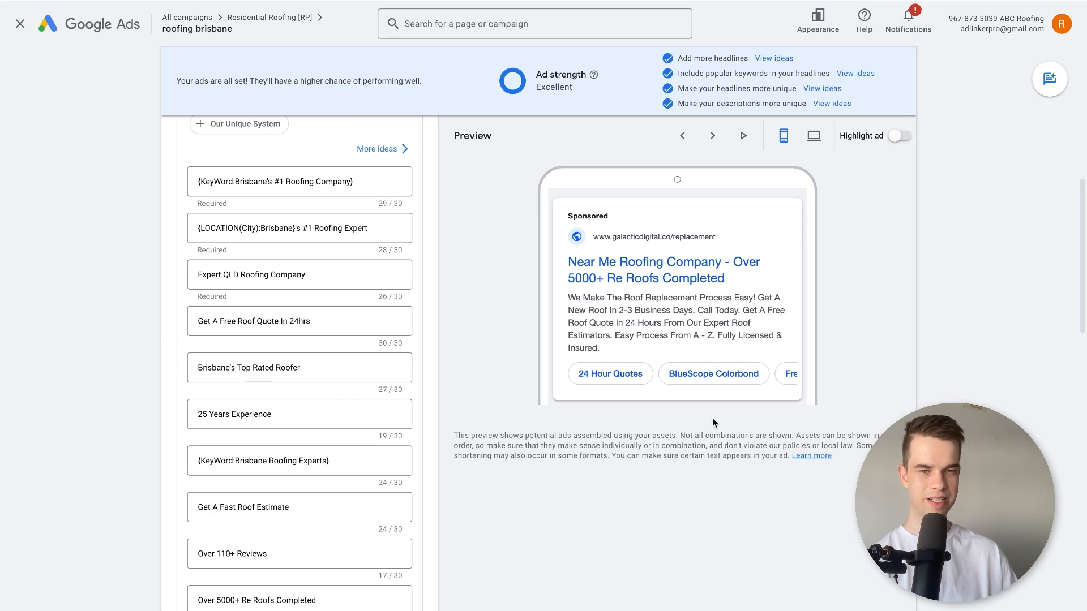
pyautogui.scroll(-7, 647, 399)
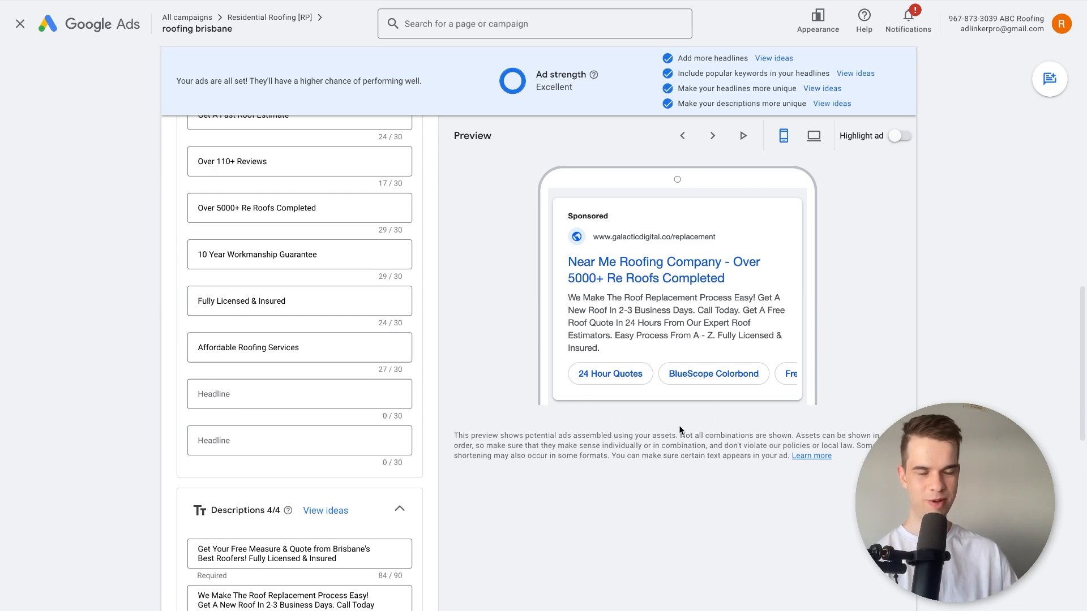
pyautogui.scroll(-10, 526, 400)
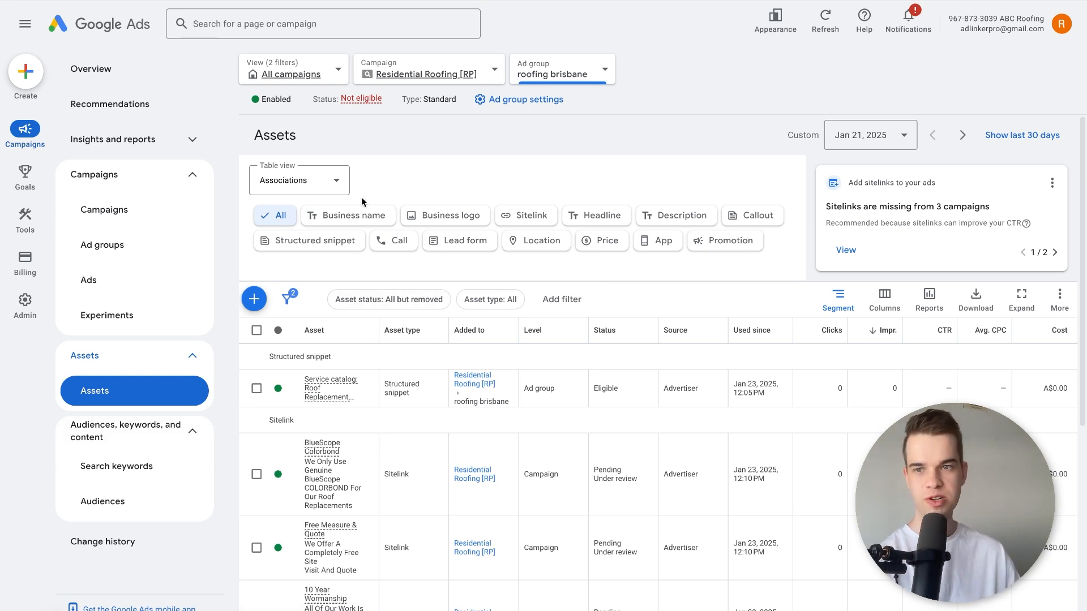
# Check the roofing brisbane ad group's assets and ads, and view the list of ad groups in the Residential Roofing [RP] campaign.
pyautogui.click(158, 279)
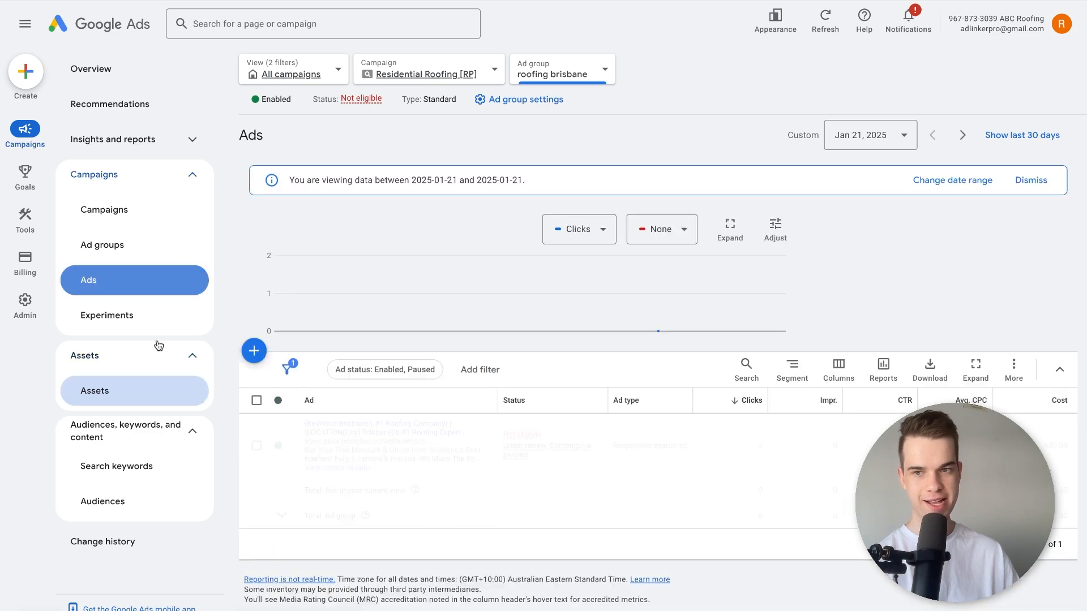
pyautogui.click(151, 398)
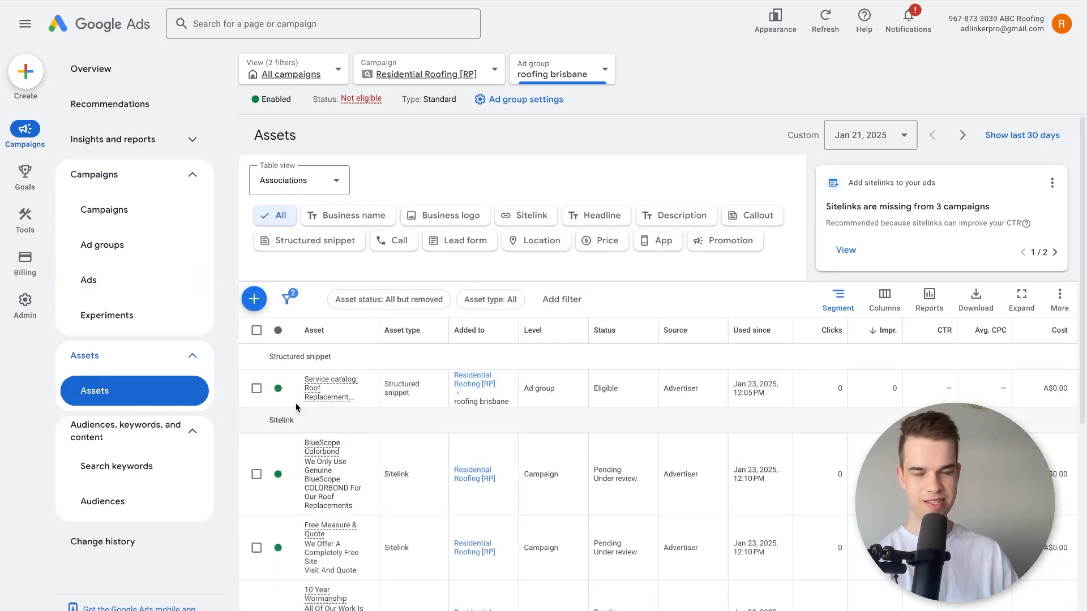
pyautogui.click(163, 280)
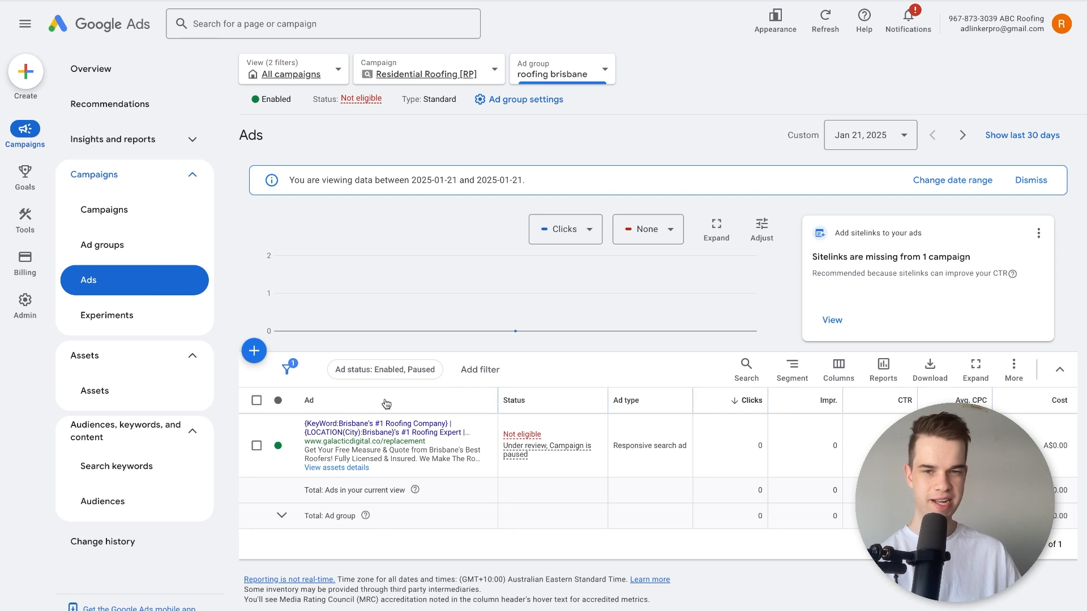
pyautogui.click(545, 61)
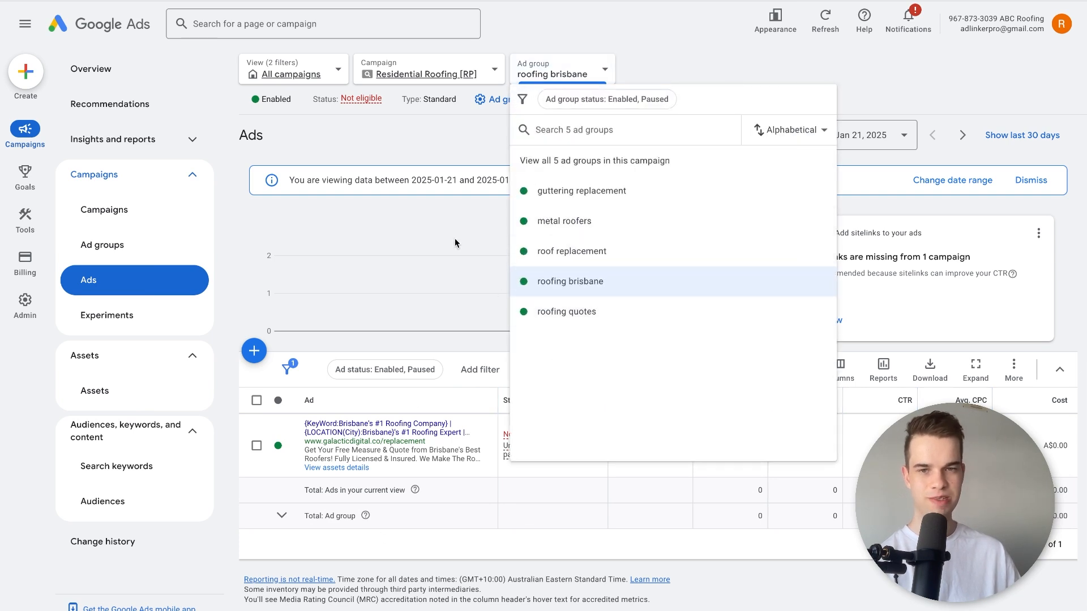
pyautogui.click(438, 159)
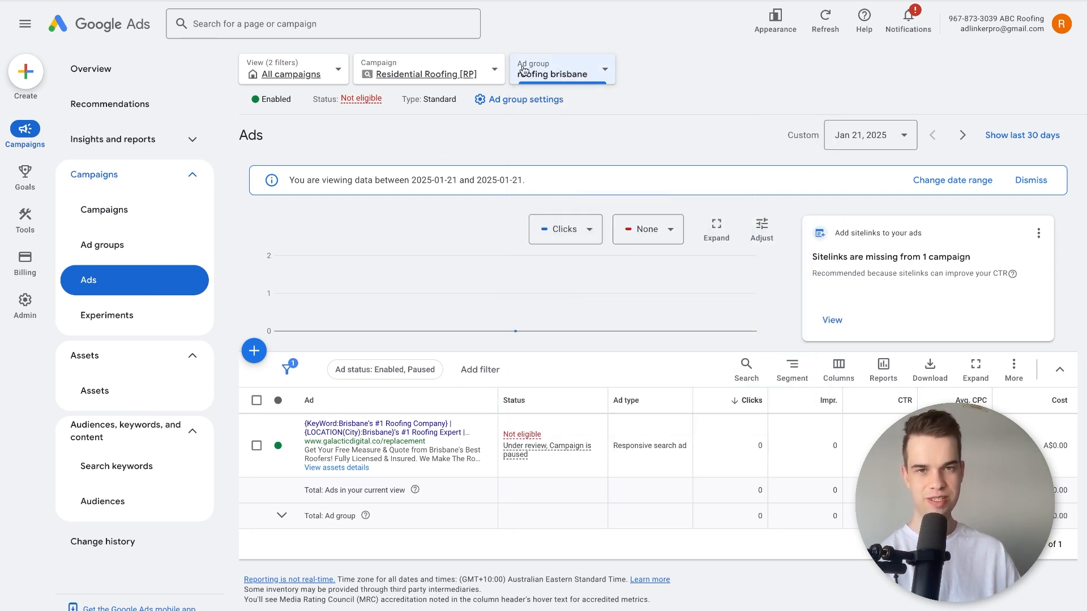
# Open the roofing brisbane responsive search ad for editing and review its contents.
pyautogui.click(488, 452)
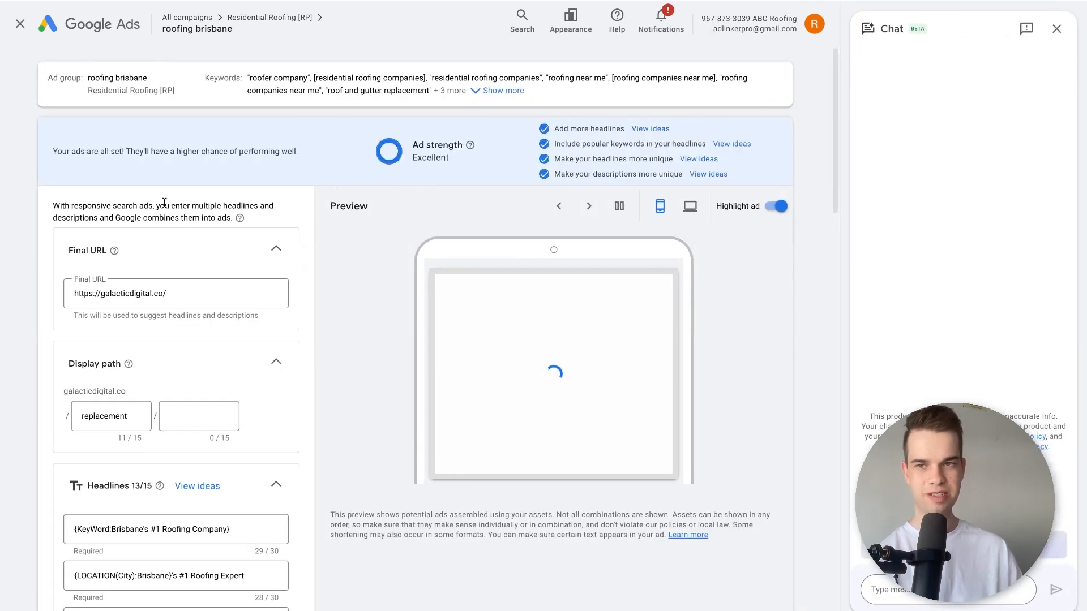
pyautogui.scroll(-5, 201, 489)
pyautogui.scroll(-10, 200, 489)
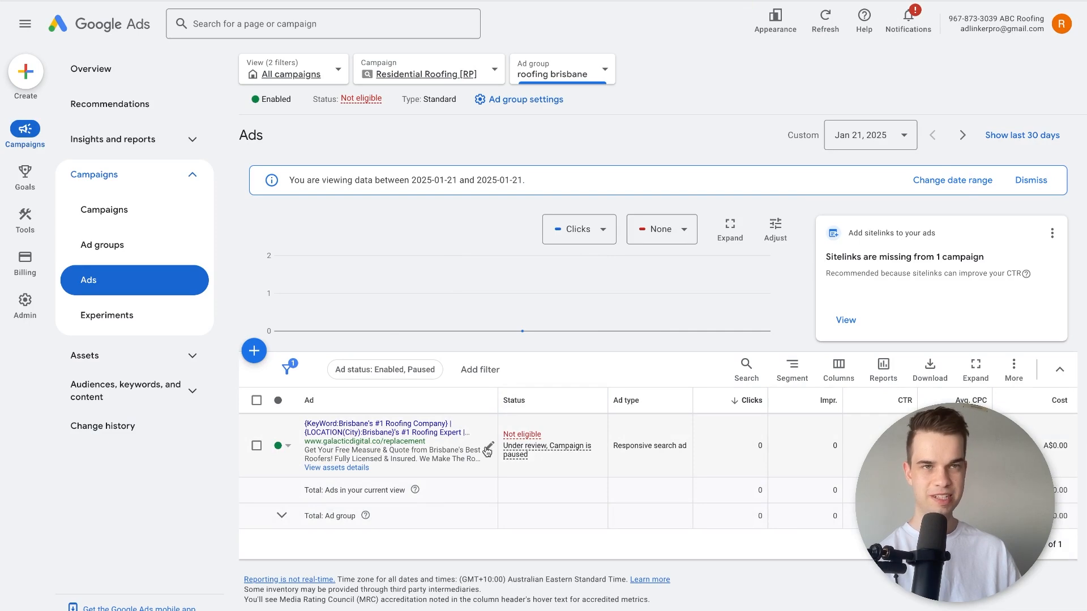
pyautogui.click(487, 450)
pyautogui.scroll(-10, 339, 498)
pyautogui.scroll(-3, 137, 554)
pyautogui.click(115, 567)
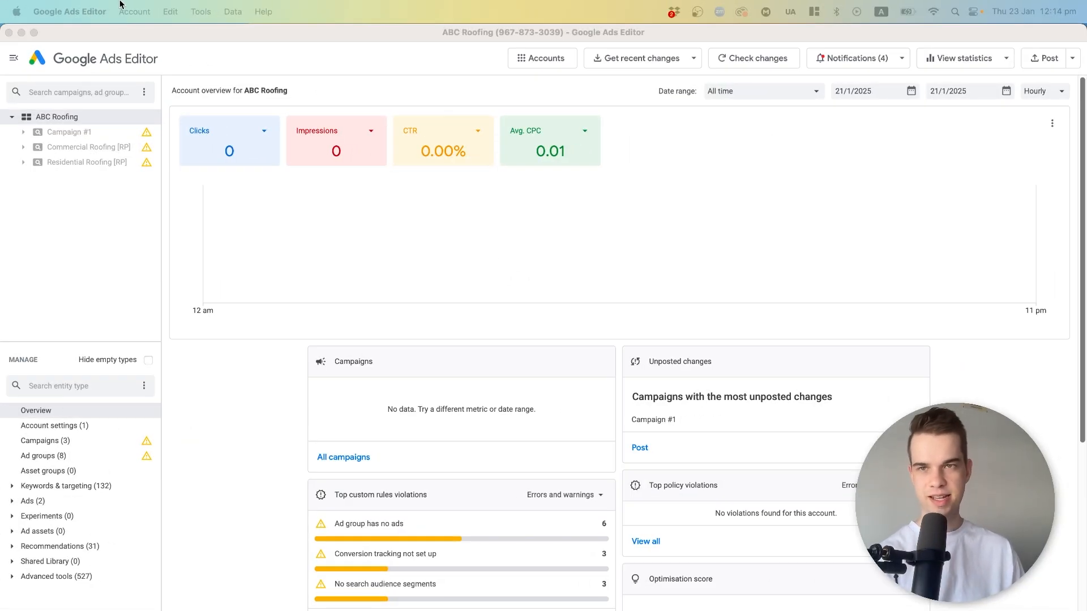
# Run a full download of the ABC Roofing account, covering all campaigns and all item types and discarding unposted changes.
pyautogui.click(120, 8)
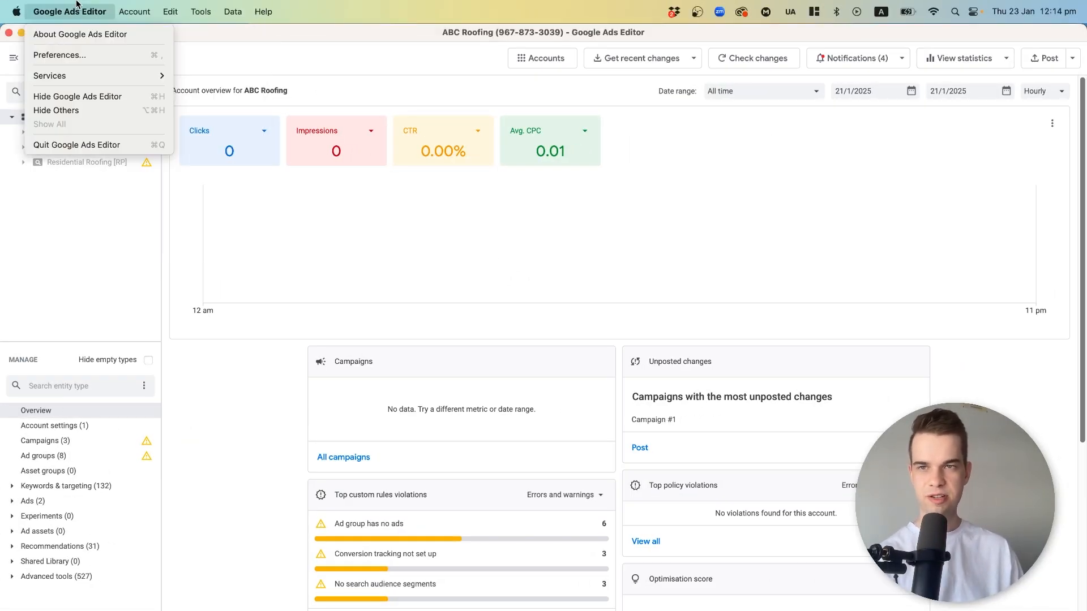
pyautogui.moveTo(269, 4)
pyautogui.click(338, 4)
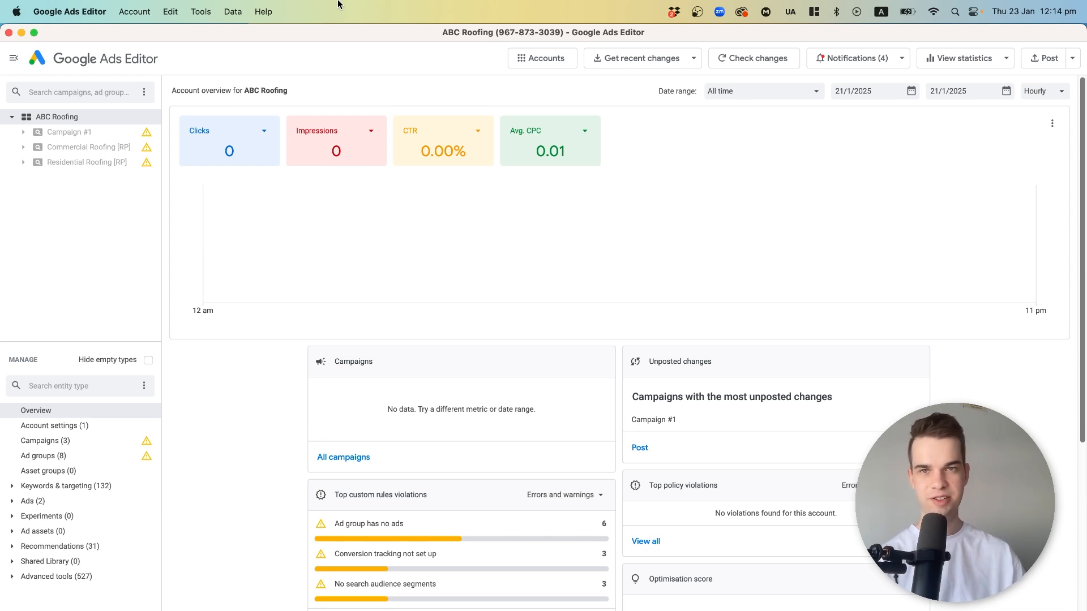
pyautogui.click(148, 14)
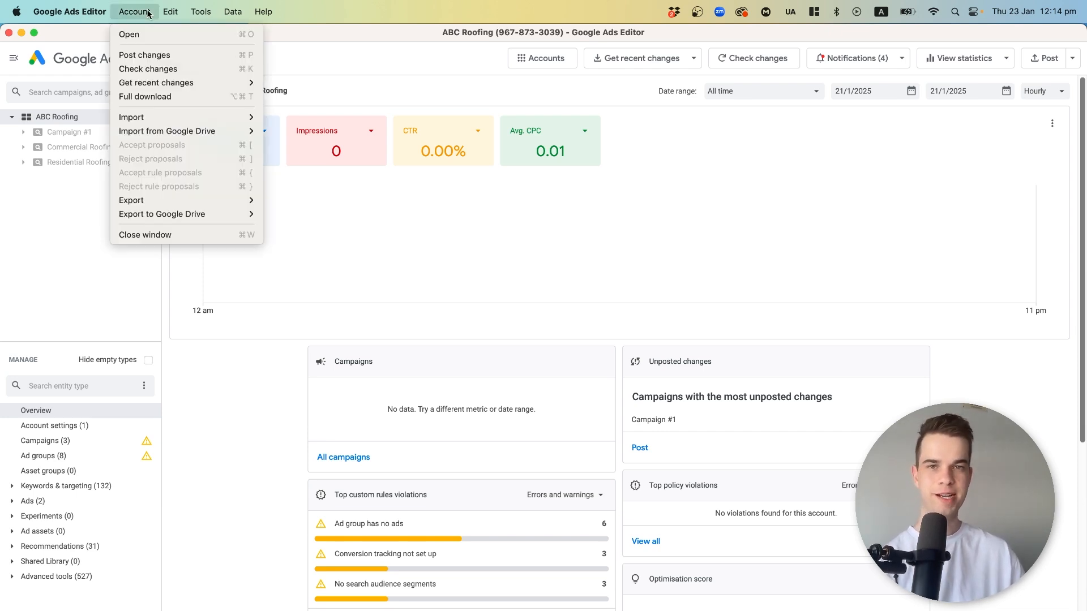
pyautogui.click(147, 97)
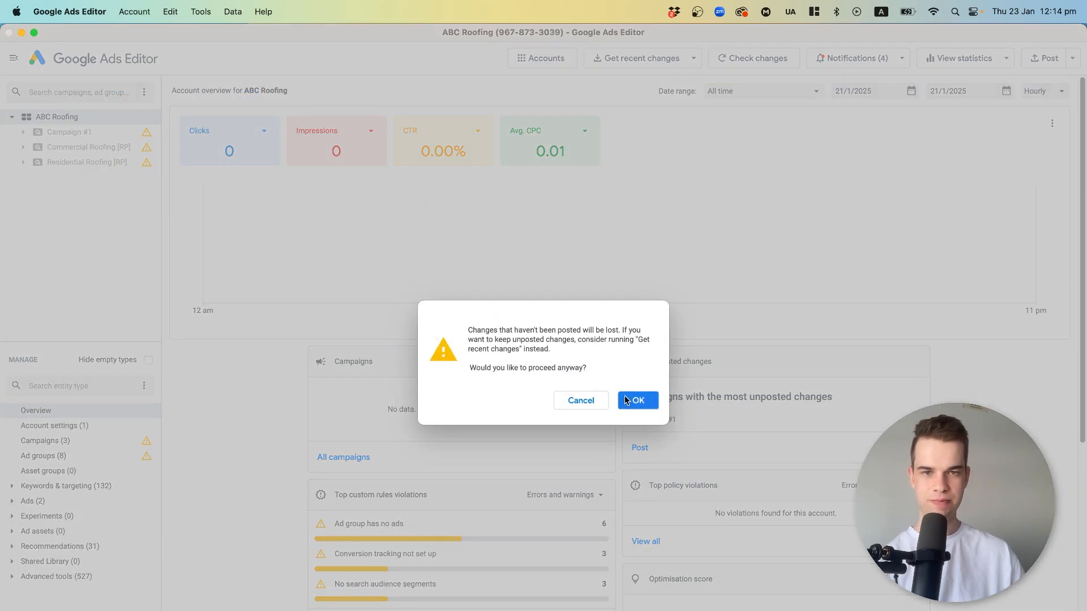
pyautogui.click(631, 398)
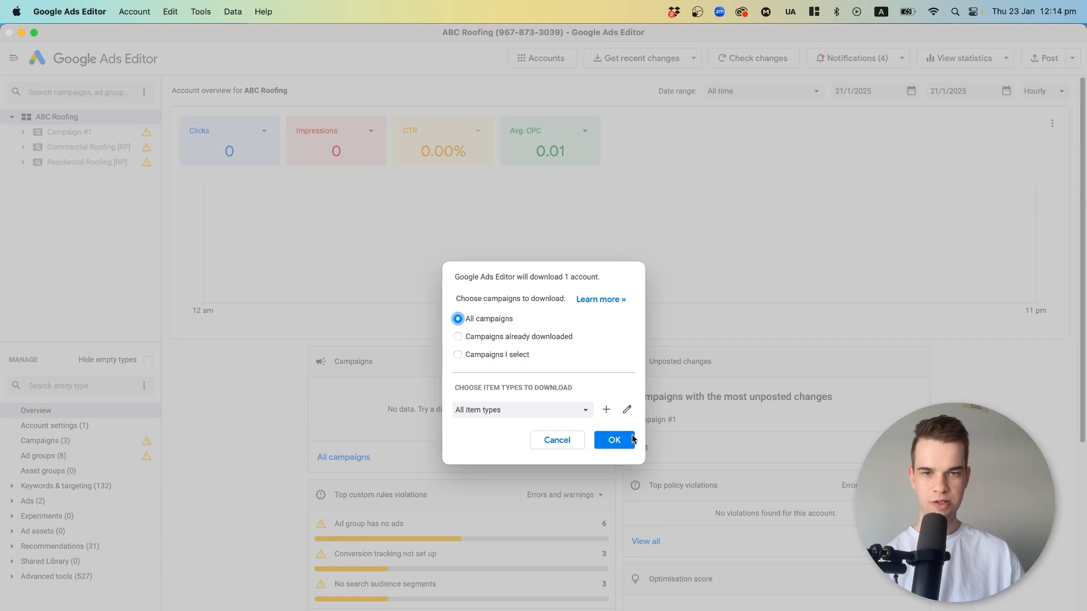
pyautogui.click(616, 439)
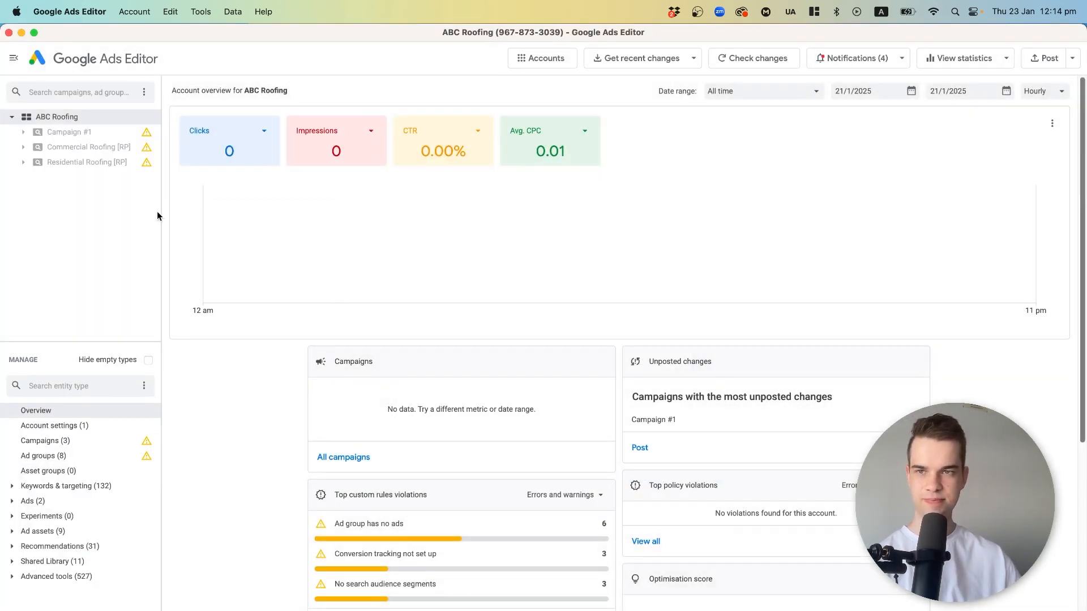
# Open the roofing brisbane ad group's responsive search ad in the Residential Roofing [RP] campaign and review its headlines and descriptions.
pyautogui.click(77, 163)
pyautogui.click(23, 163)
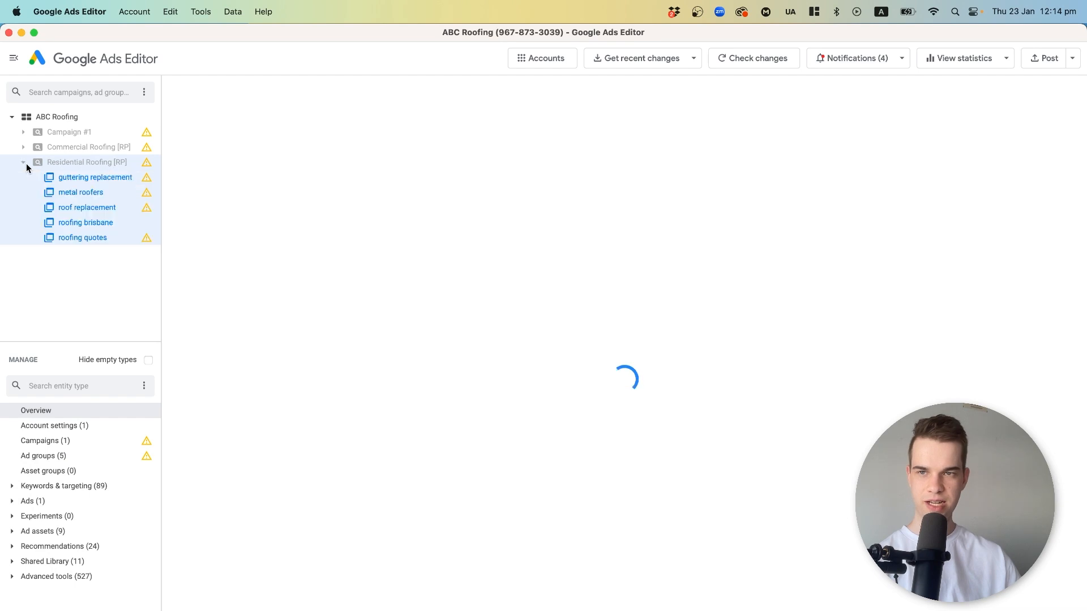
pyautogui.click(78, 223)
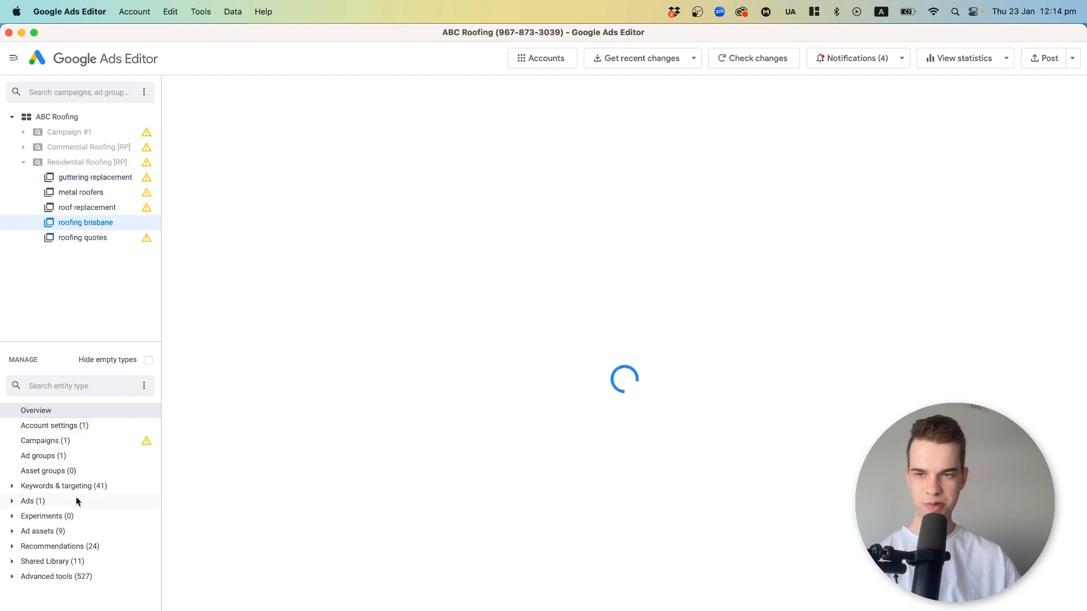
pyautogui.click(34, 501)
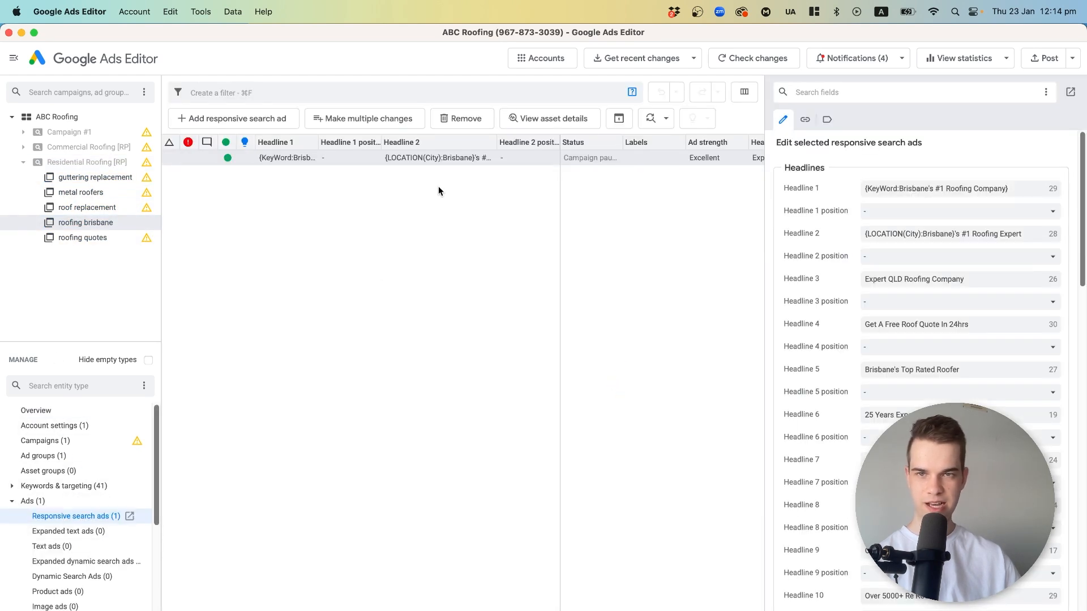
pyautogui.click(427, 201)
pyautogui.click(538, 159)
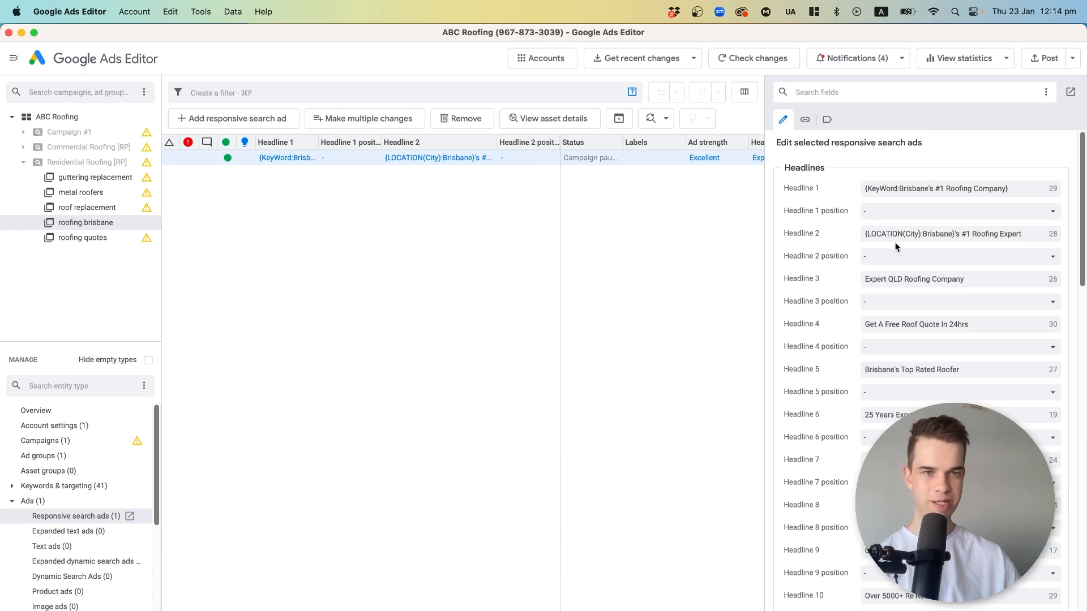
pyautogui.scroll(-15, 911, 238)
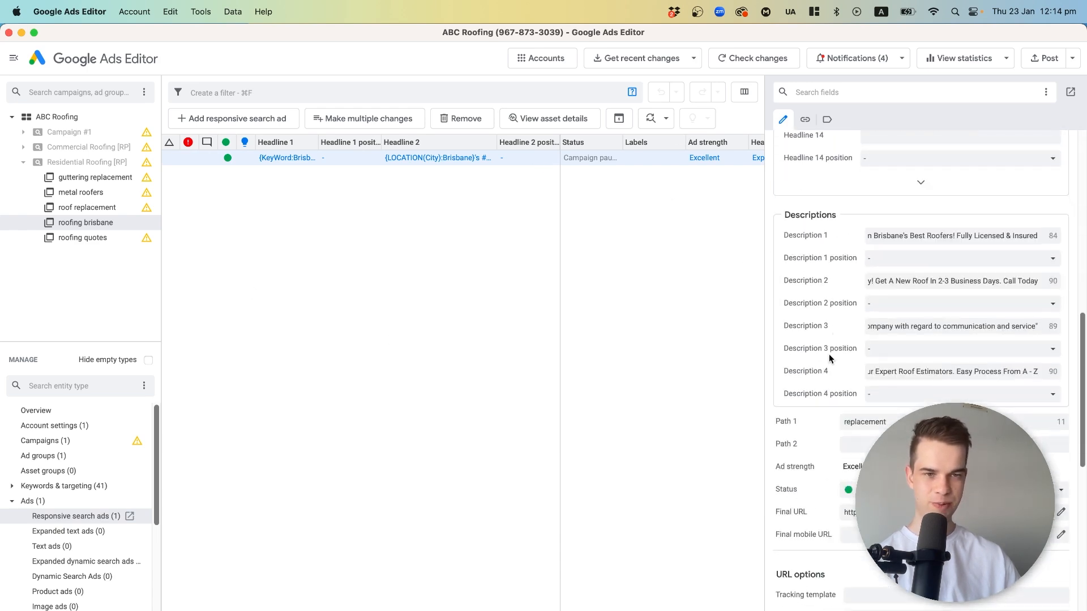
pyautogui.scroll(8, 829, 356)
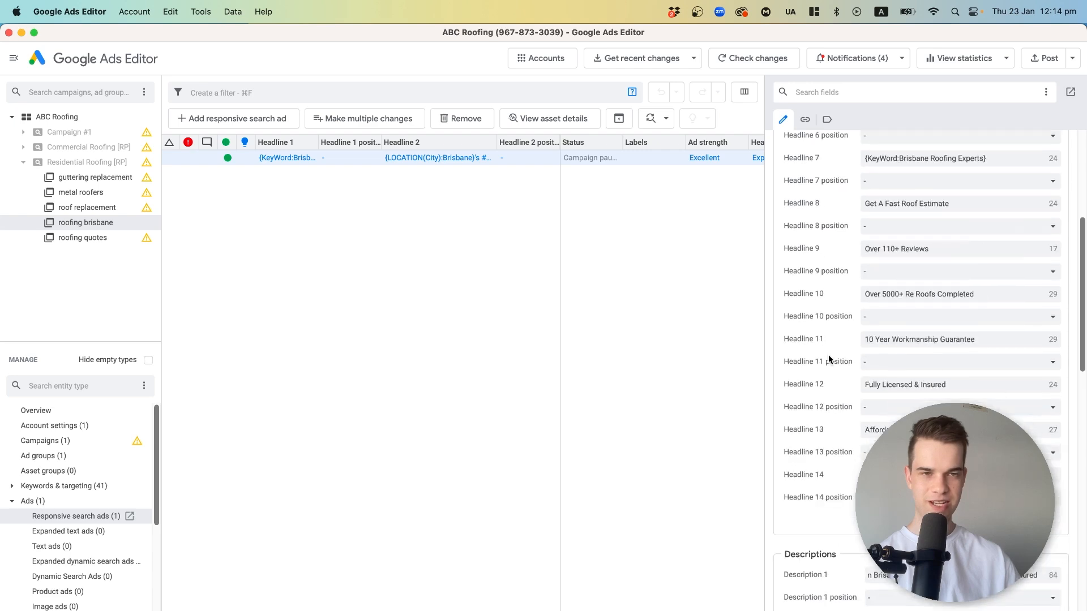
pyautogui.scroll(5, 827, 354)
# Copy the responsive search ad from the roofing brisbane ad group.
pyautogui.click(402, 286)
pyautogui.click(351, 163)
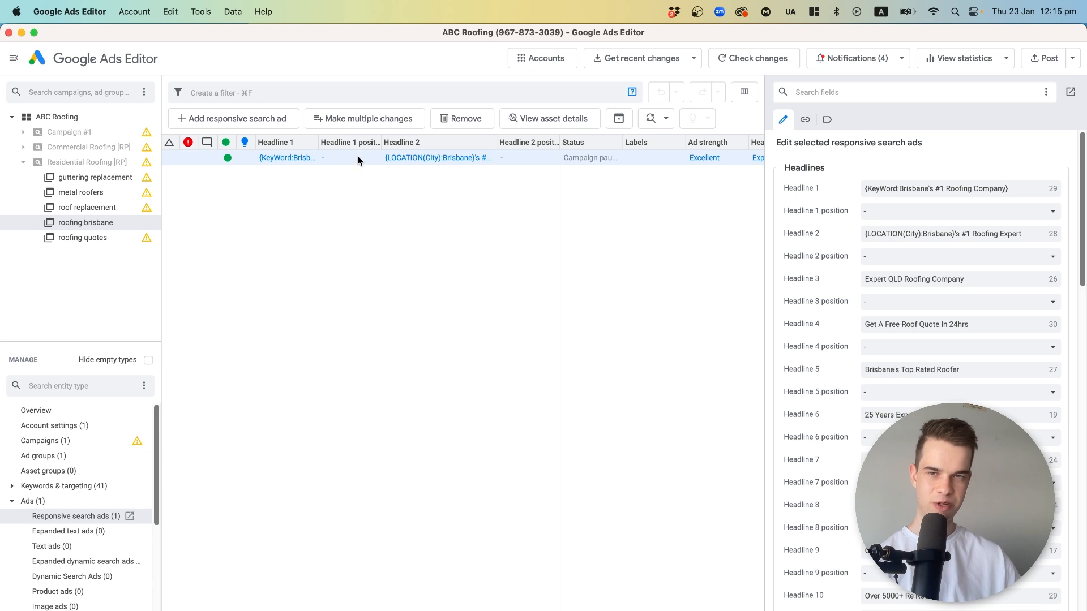
pyautogui.doubleClick(292, 157)
pyautogui.press('Return')
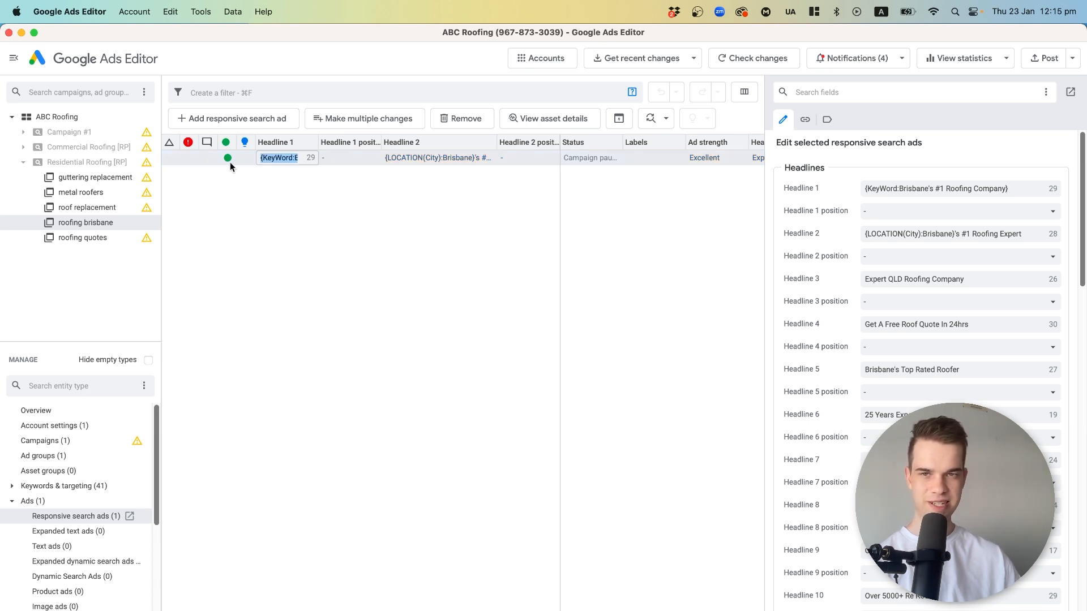
pyautogui.click(304, 201)
pyautogui.click(343, 163)
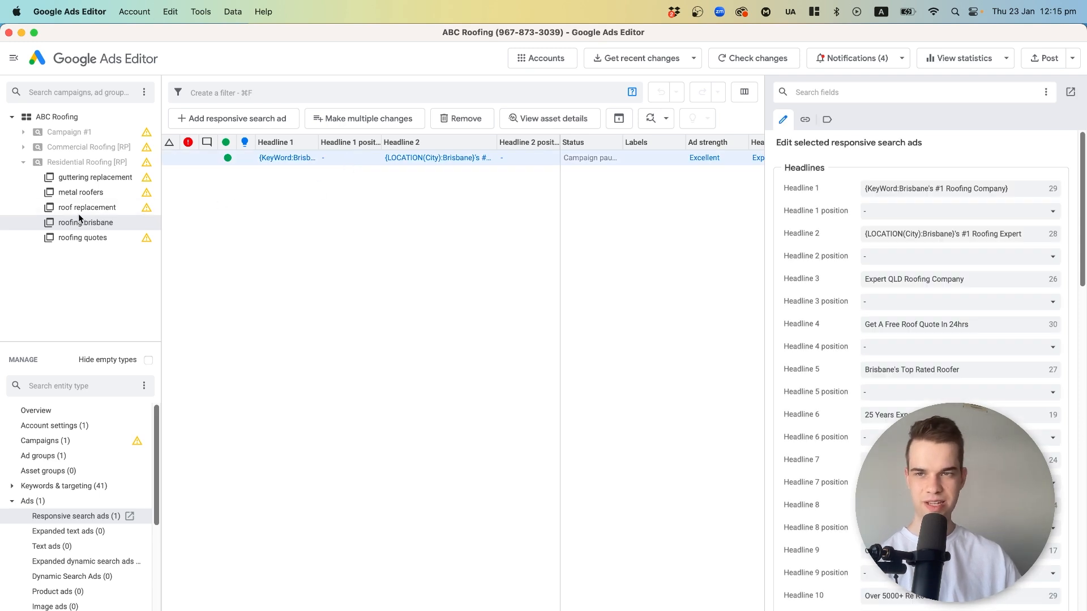
pyautogui.click(25, 162)
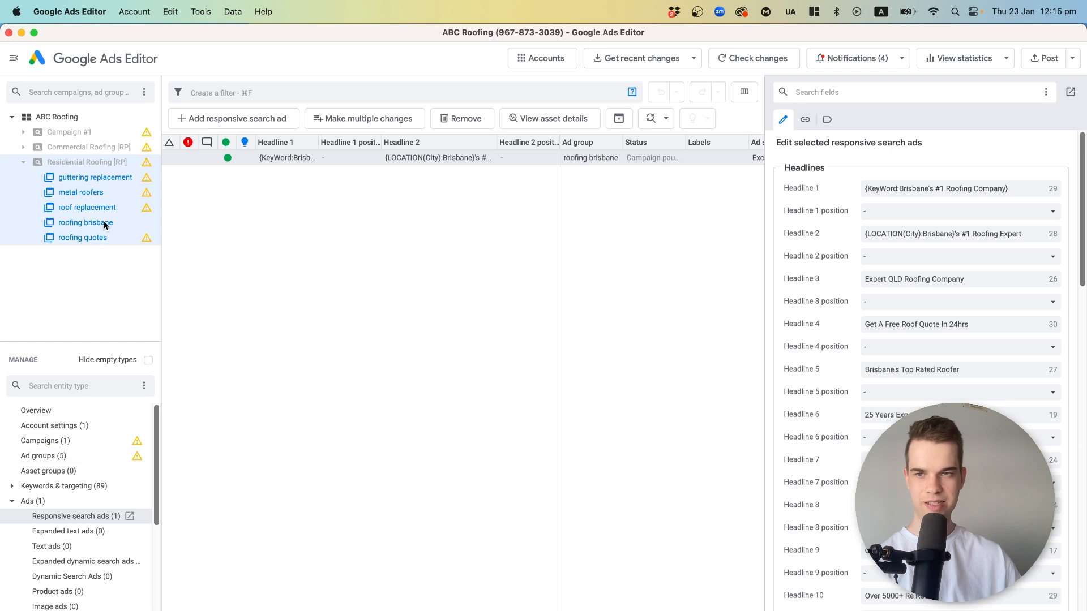
# Paste the copied responsive search ad into the roofing quotes, roof replacement, metal roofers and guttering replacement ad groups.
pyautogui.click(78, 236)
pyautogui.press('super+v')
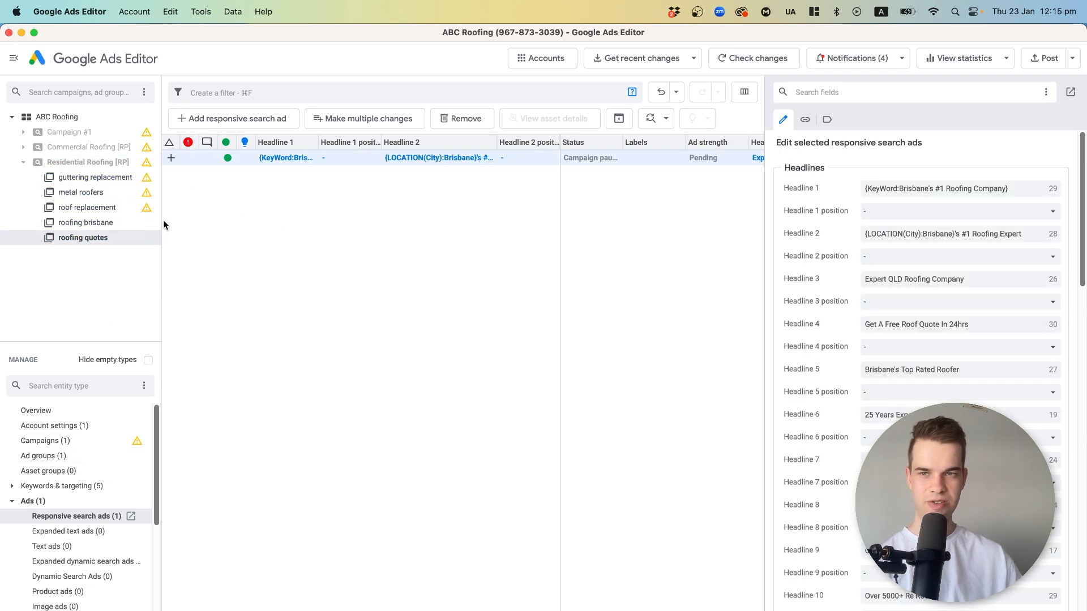
pyautogui.click(110, 207)
pyautogui.press('super+v')
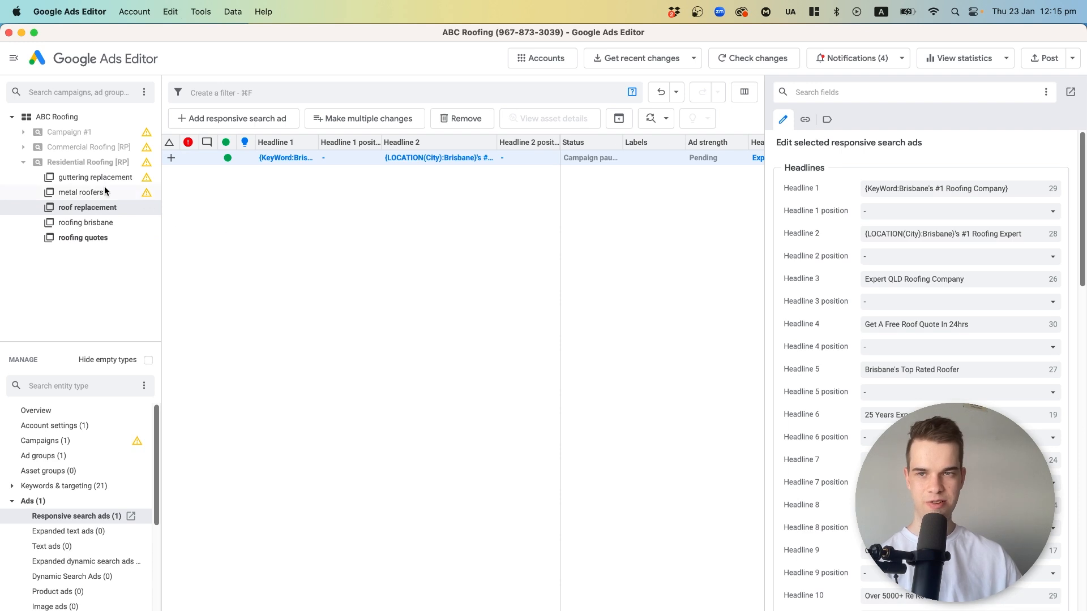
pyautogui.click(106, 190)
pyautogui.press('super+v')
pyautogui.doubleClick(59, 186)
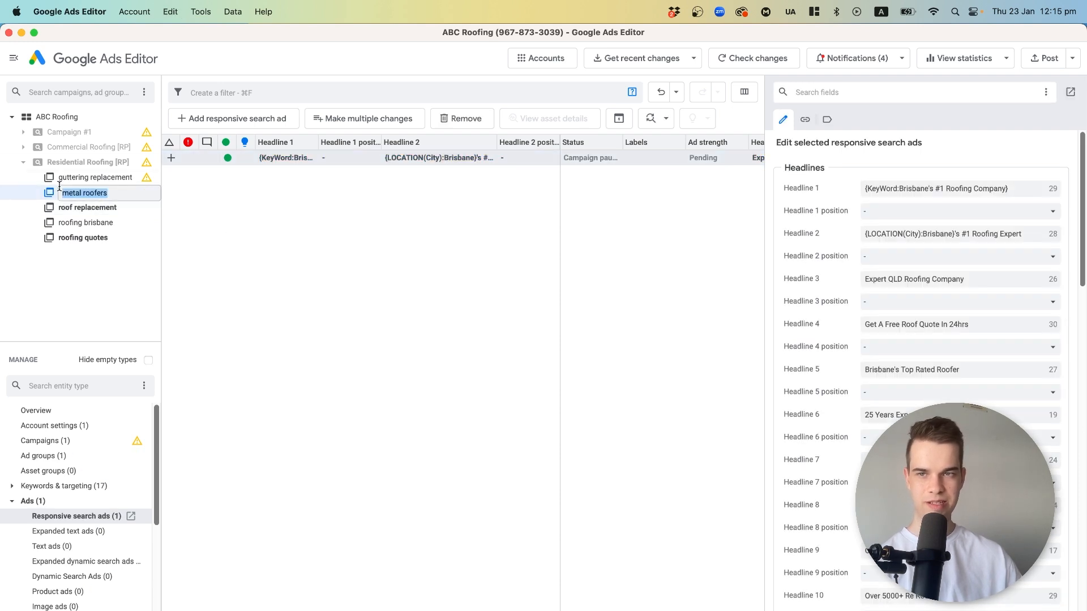
pyautogui.click(90, 172)
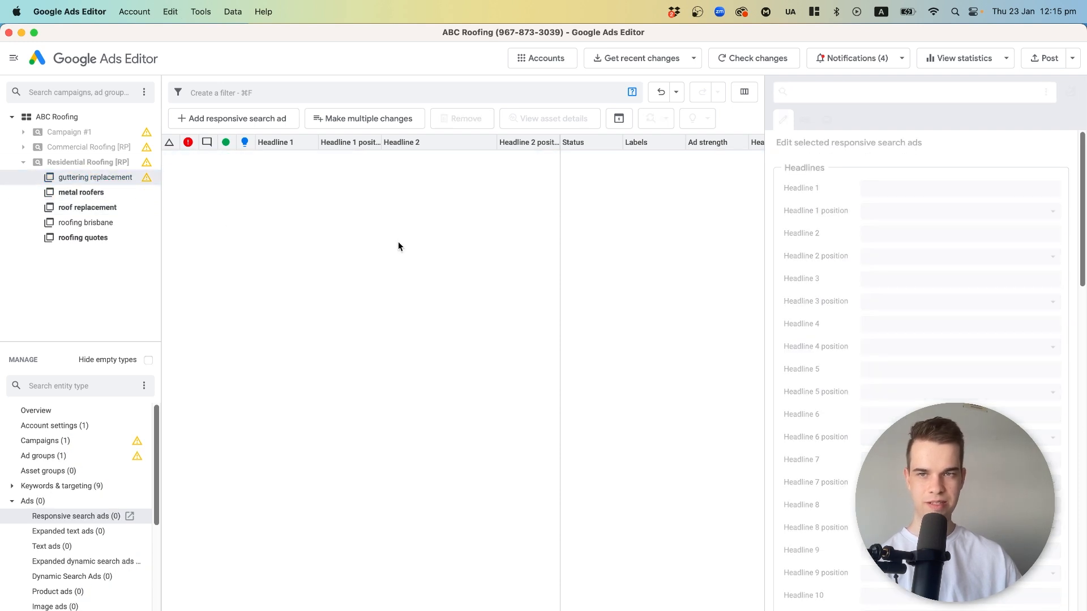
# Fill in Headline 14, starting with "Get A Fast", and Headline 15 in the roofing quotes responsive search ad.
pyautogui.click(103, 239)
pyautogui.click(333, 163)
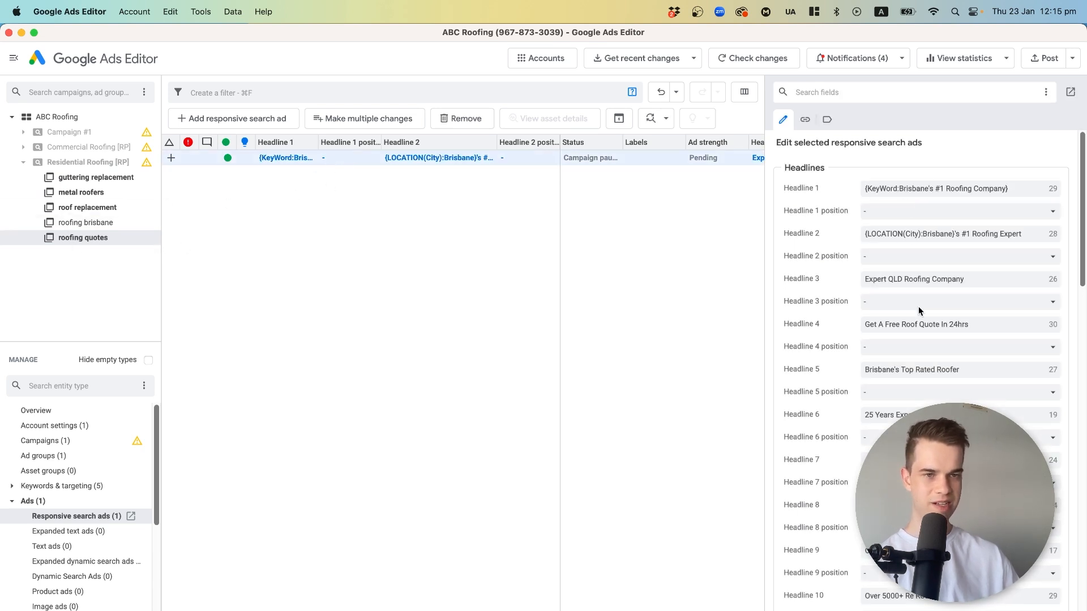
pyautogui.scroll(-3, 923, 399)
pyautogui.scroll(-4, 923, 399)
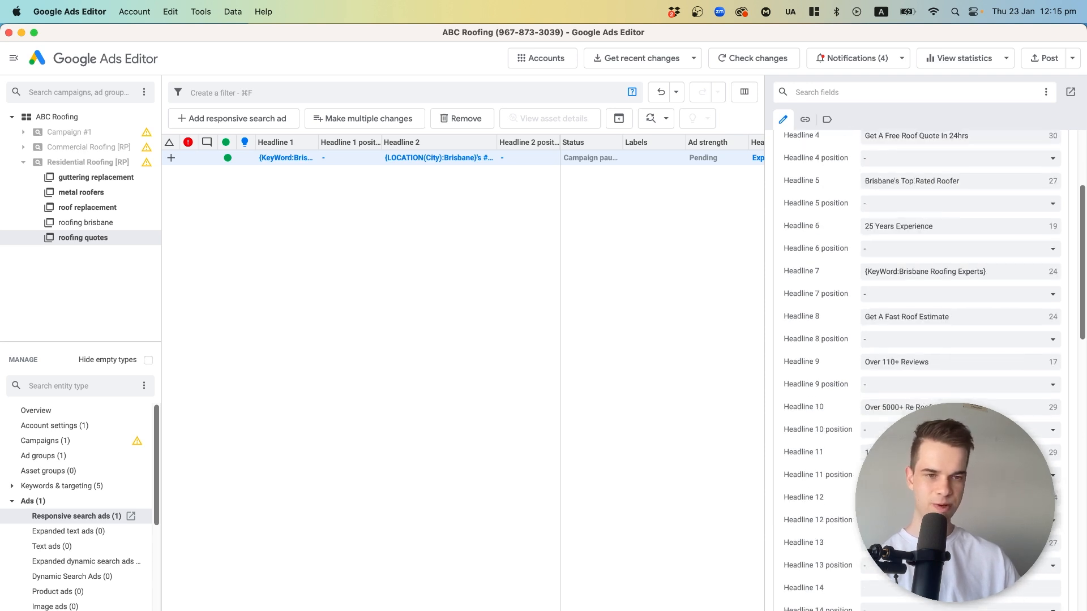
pyautogui.click(956, 588)
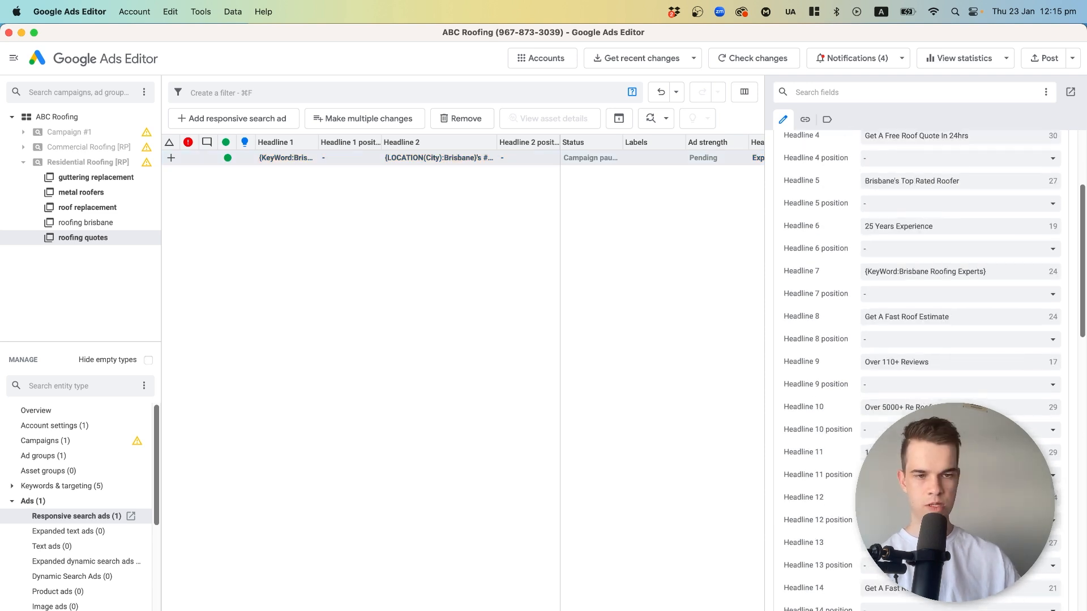
pyautogui.scroll(-3, 808, 564)
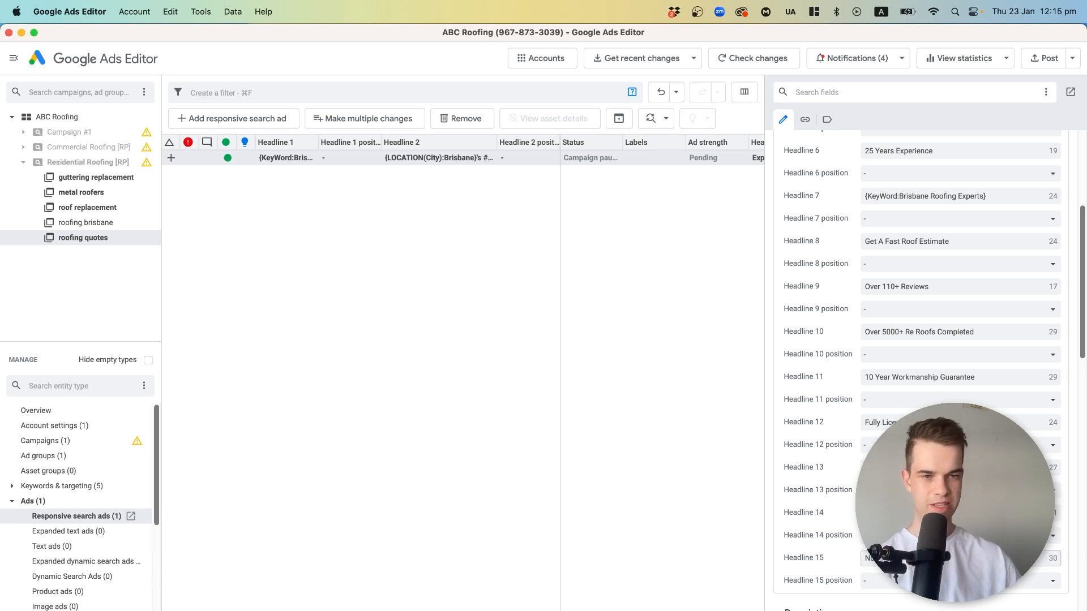
pyautogui.scroll(10, 789, 461)
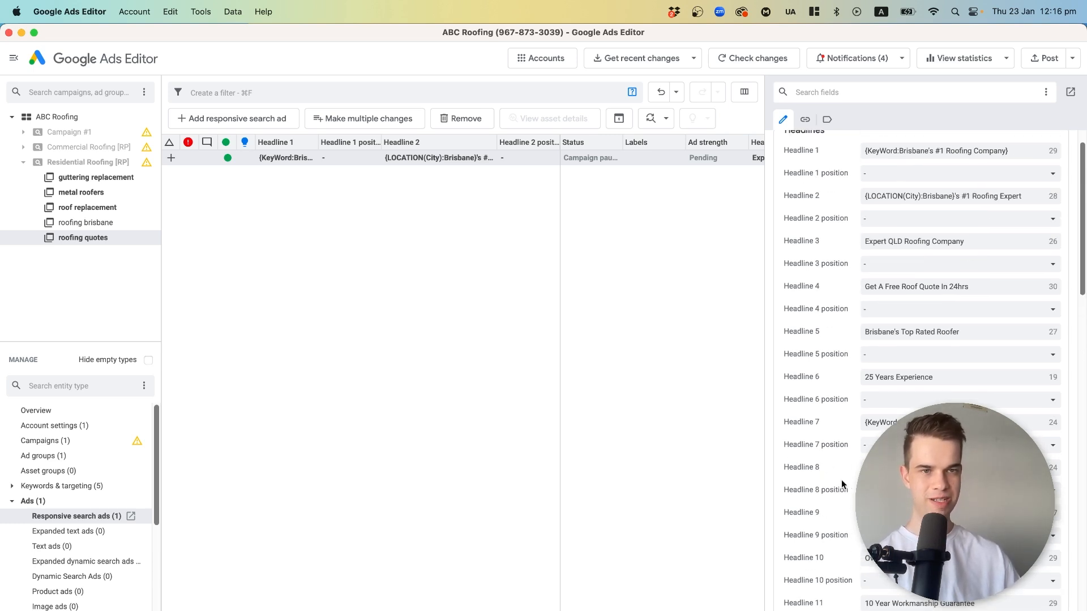
pyautogui.click(671, 227)
# Set Headline 8 of the roof replacement responsive search ad to "Roof Replacement Experts".
pyautogui.click(139, 223)
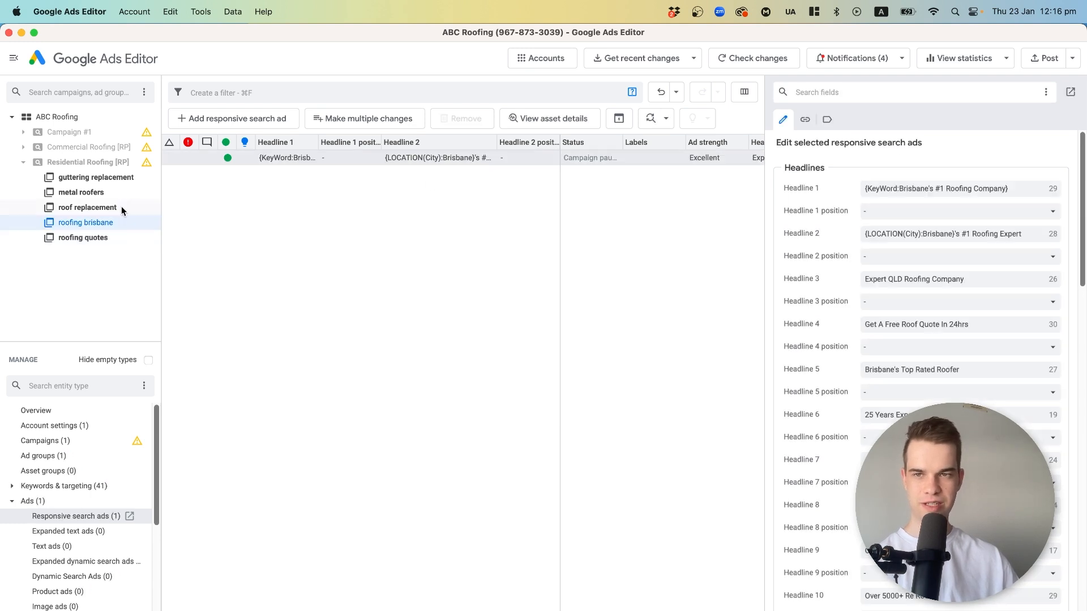
pyautogui.click(121, 206)
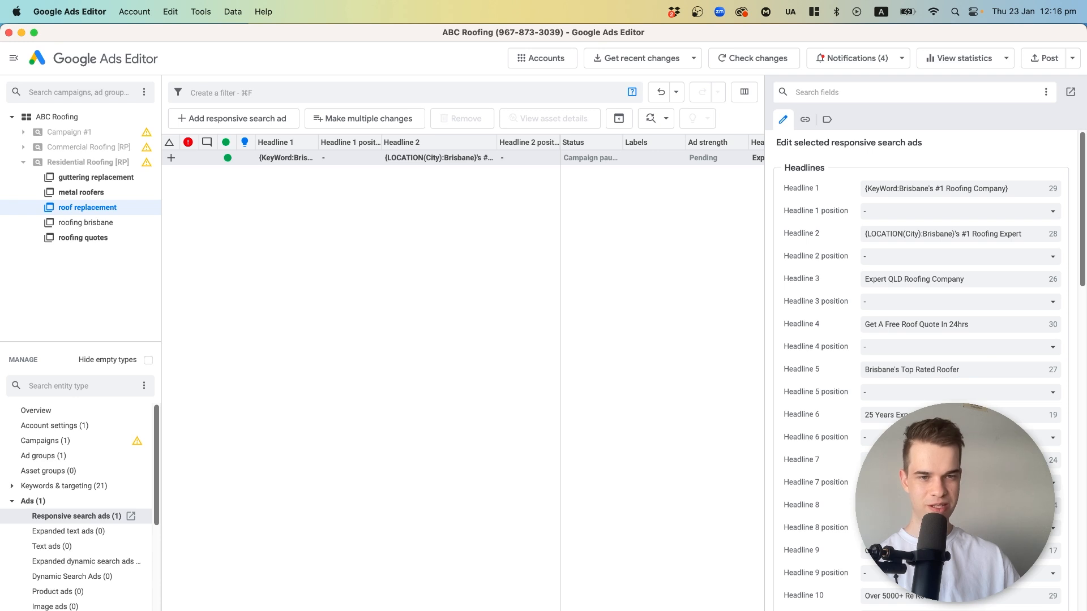
pyautogui.click(956, 506)
pyautogui.press('BackSpace')
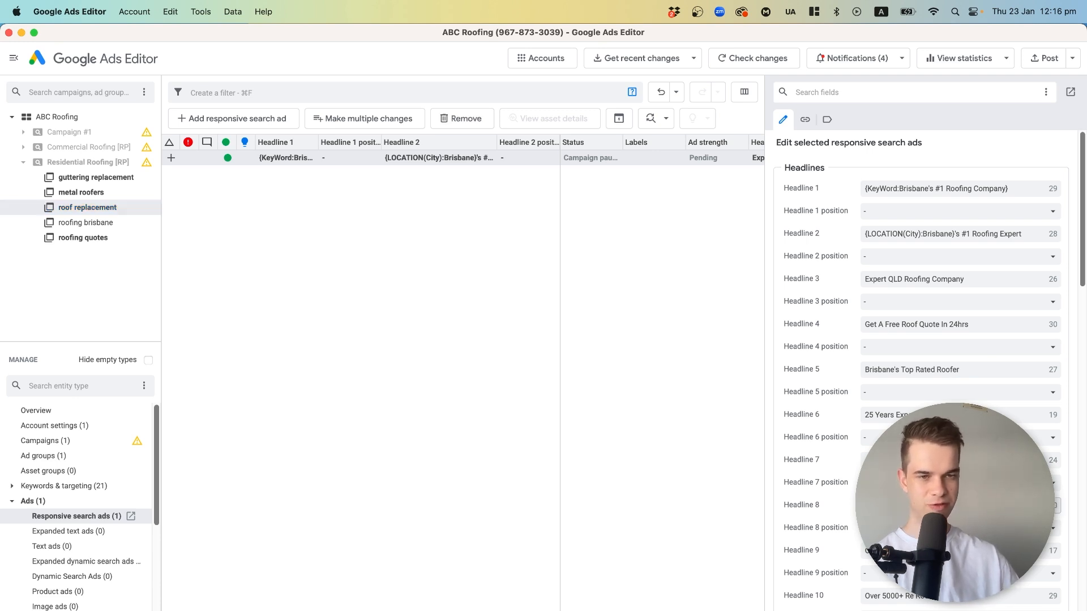
pyautogui.press('BackSpace')
pyautogui.press('BackSpace')
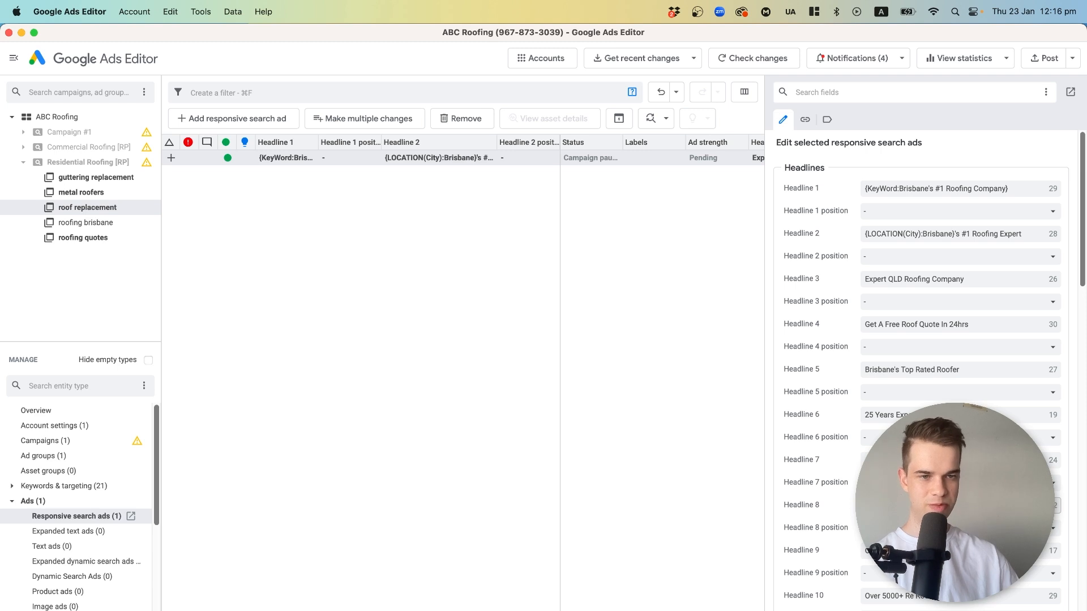
pyautogui.scroll(-5, 880, 403)
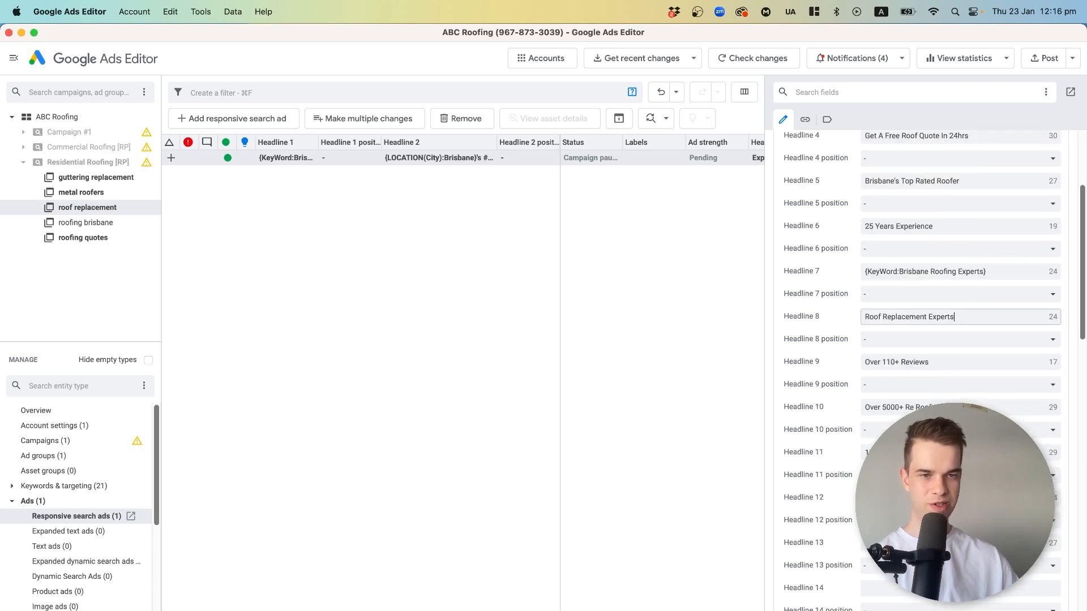
# Set Headline 2 of the roof replacement ad to "{LOCATION(City):Brisbane}'s #1 Re Roofing Team".
pyautogui.doubleClick(879, 405)
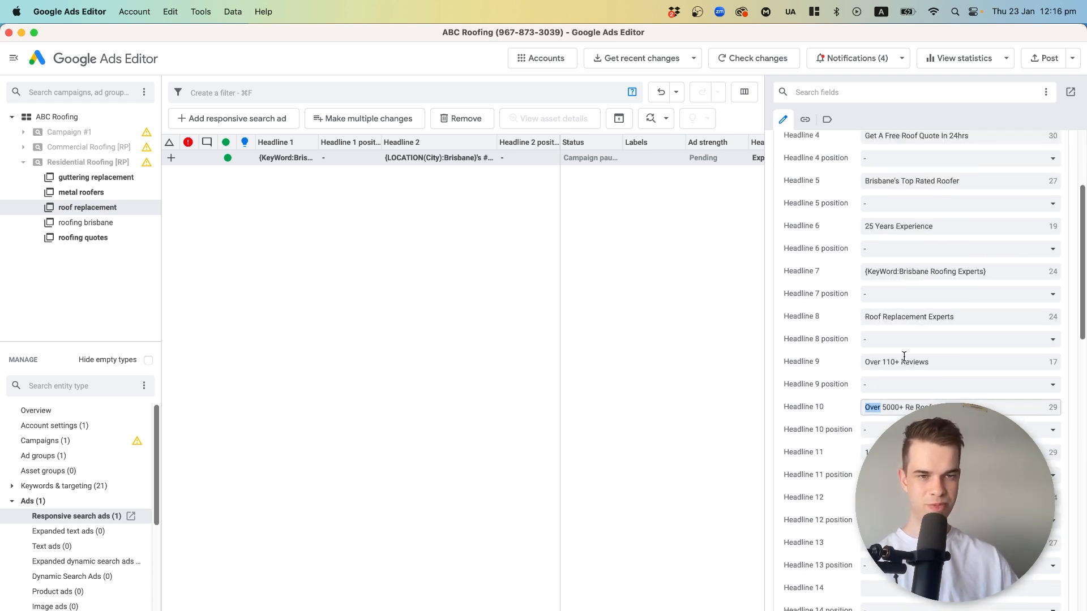
pyautogui.moveTo(949, 358); pyautogui.dragTo(807, 359)
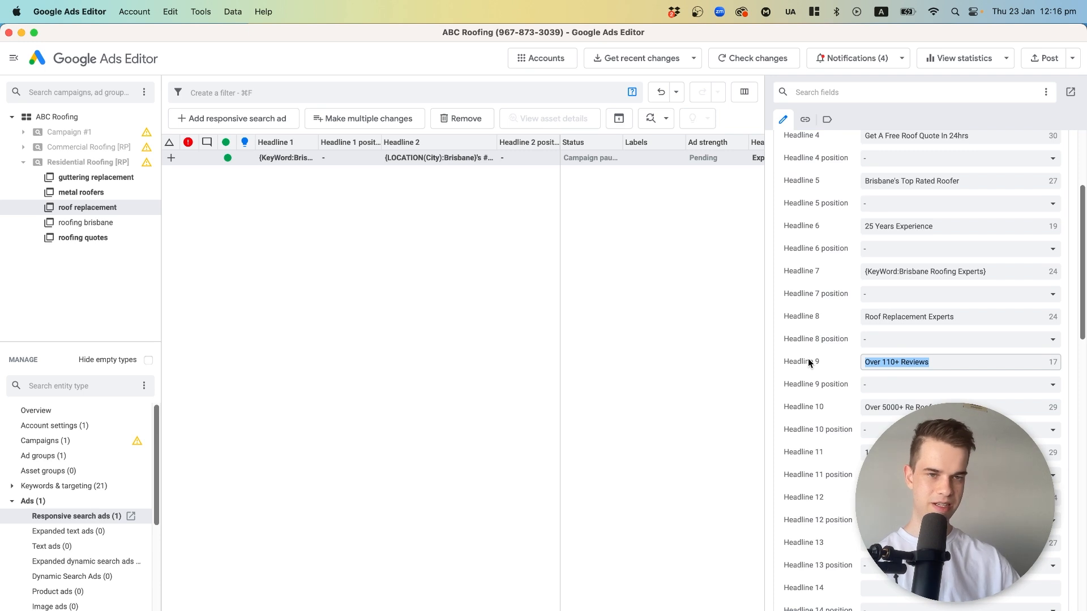
pyautogui.scroll(5, 962, 283)
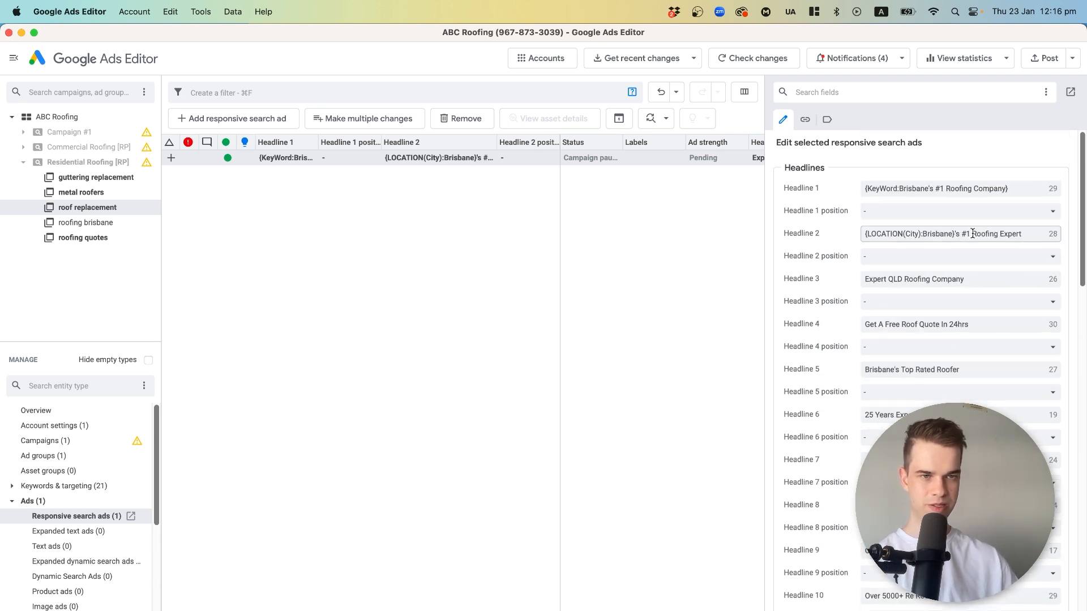
pyautogui.moveTo(969, 234); pyautogui.dragTo(1052, 243)
pyautogui.write('Re Roofi')
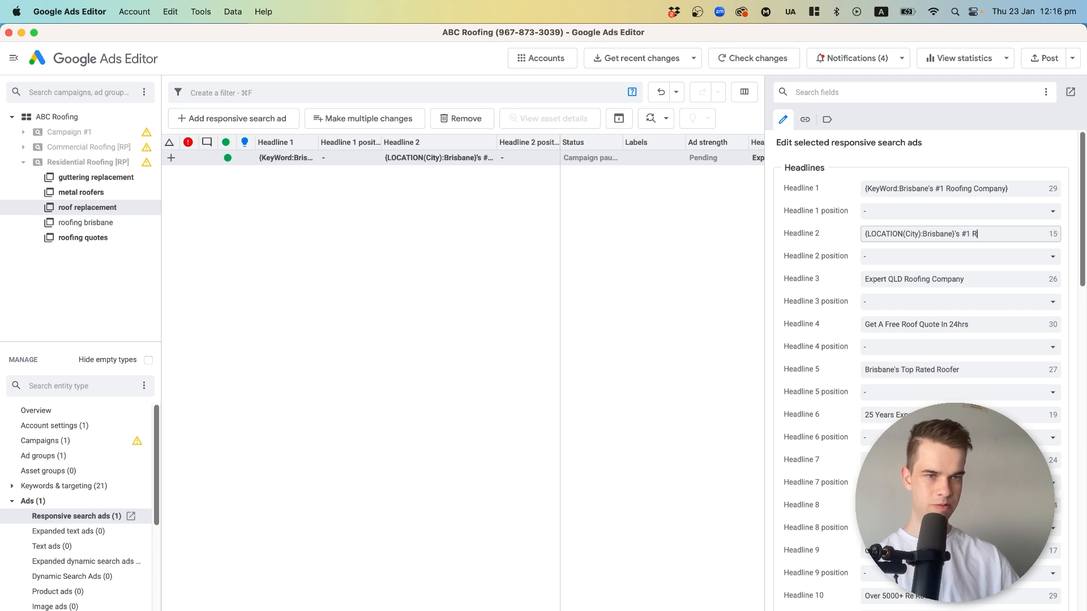
pyautogui.write('ng ')
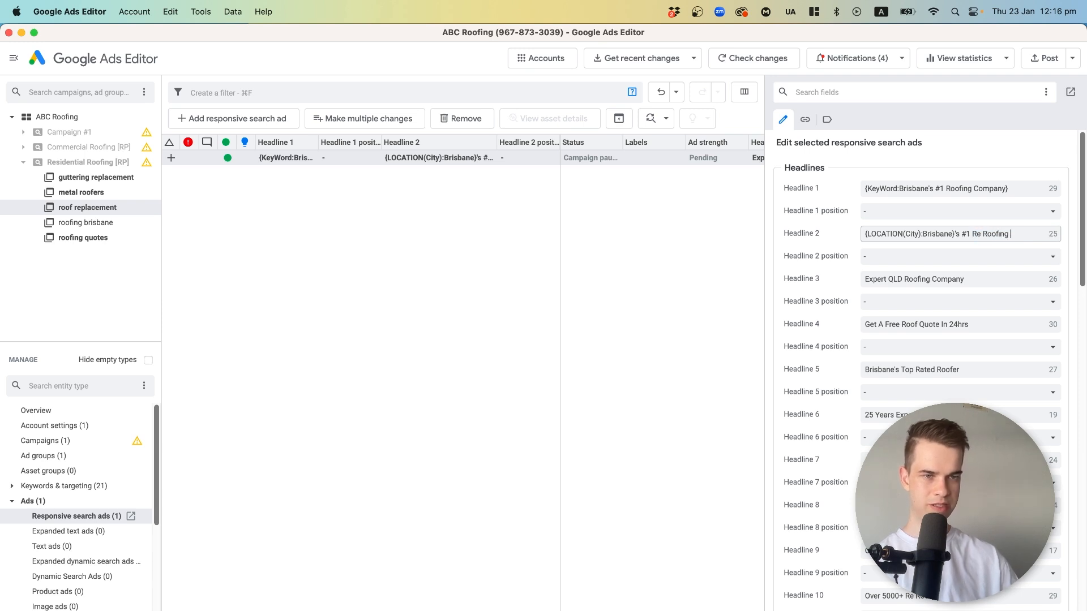
pyautogui.write('Pros')
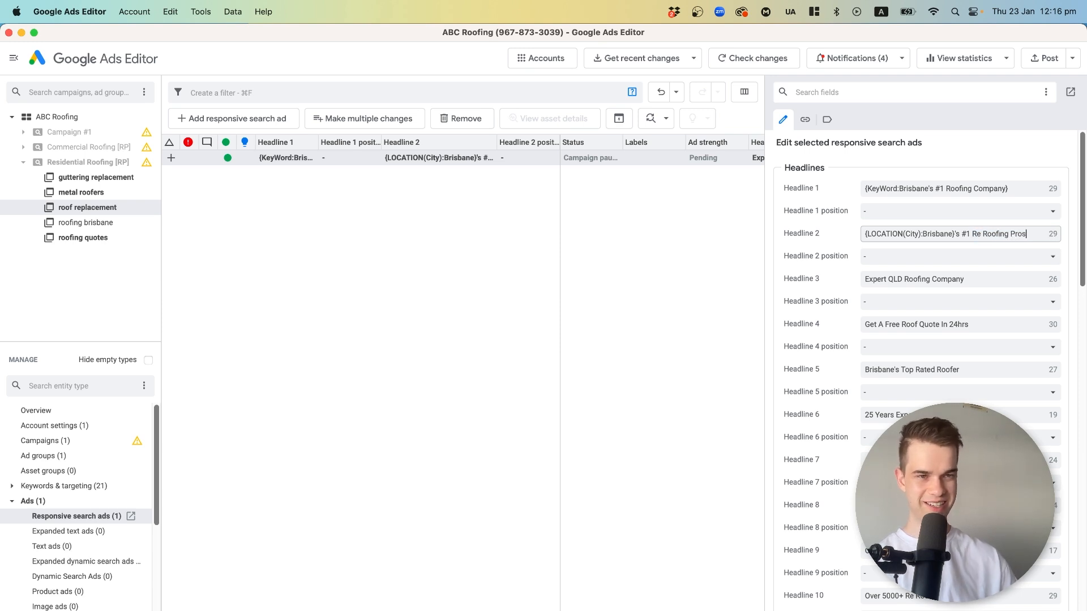
pyautogui.press('BackSpace')
pyautogui.press('BackSpace')
pyautogui.press('BackSpace')
pyautogui.press('BackSpace')
pyautogui.write('Team')
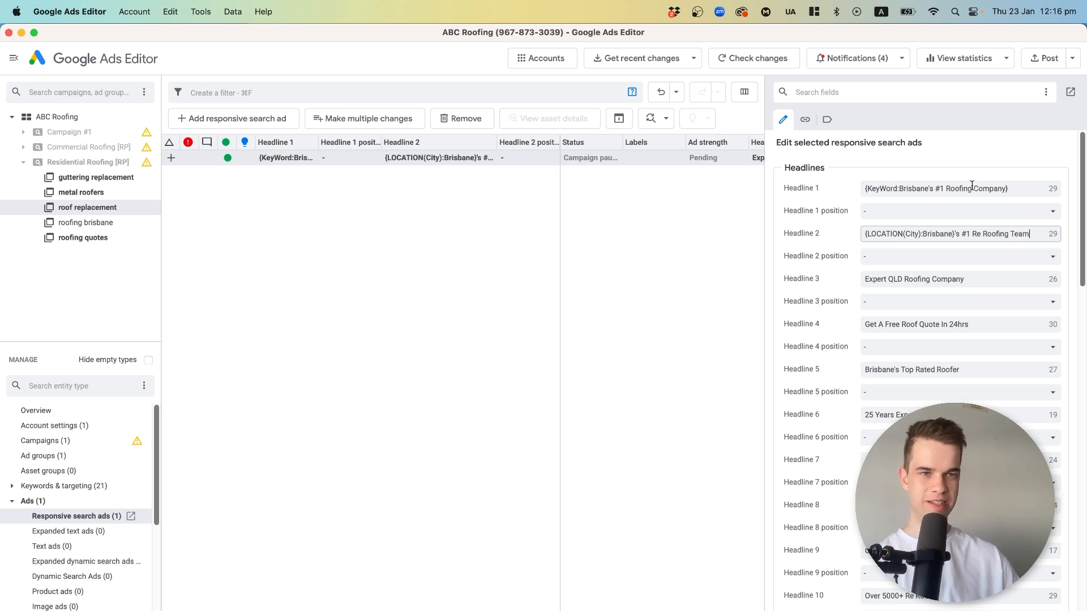
pyautogui.click(900, 372)
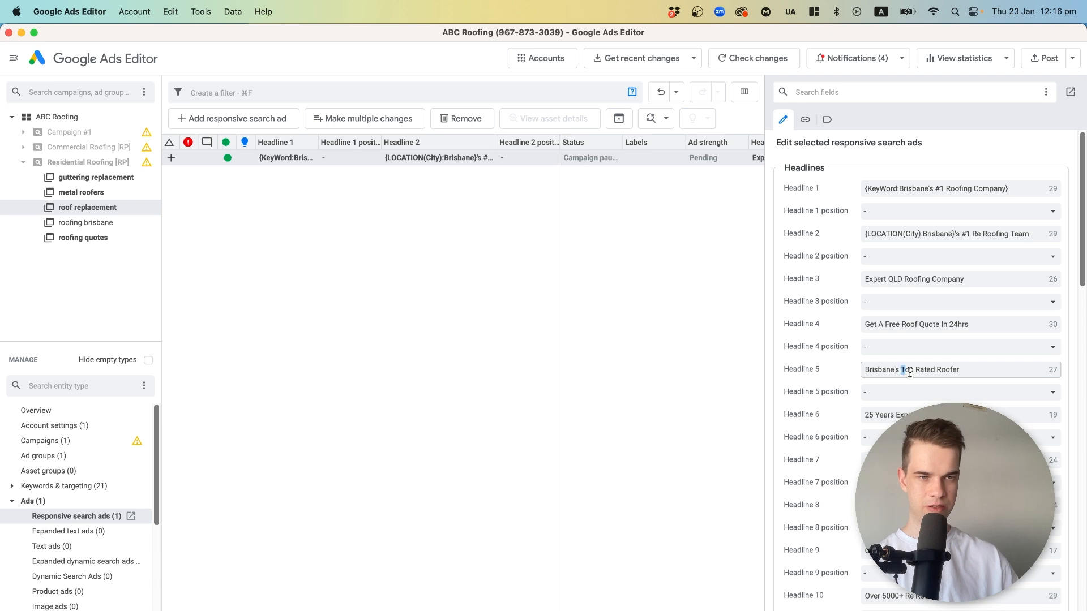
pyautogui.moveTo(917, 370); pyautogui.dragTo(966, 370)
pyautogui.write('Roof Replacements')
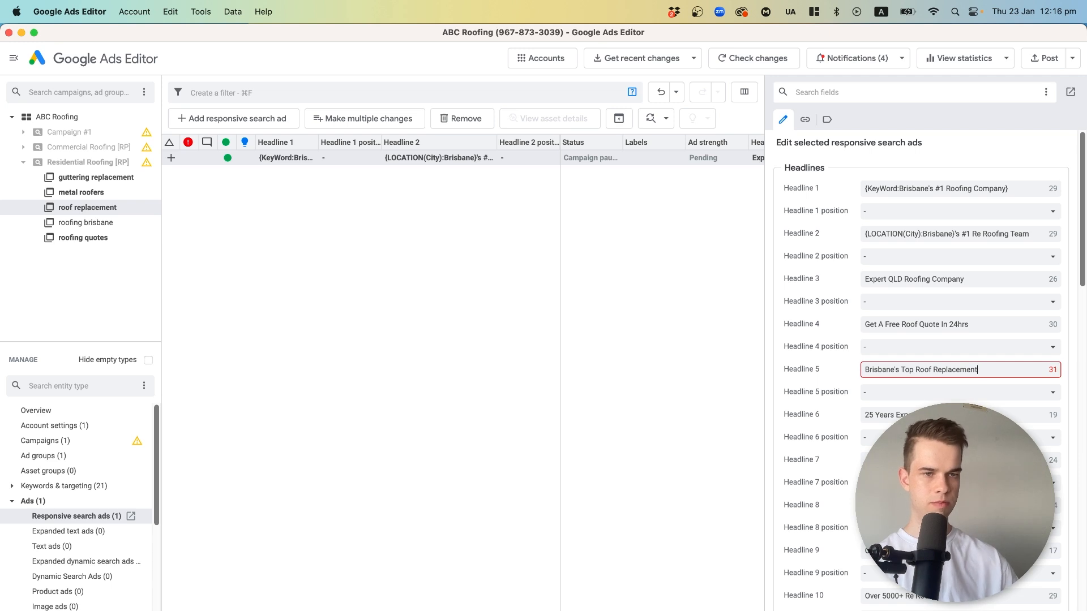
# Set Headline 5 of the roof replacement ad to "Free Roof Replacement Quotes".
pyautogui.press('super+a')
pyautogui.write('Fet A Free Roof Replacement Q')
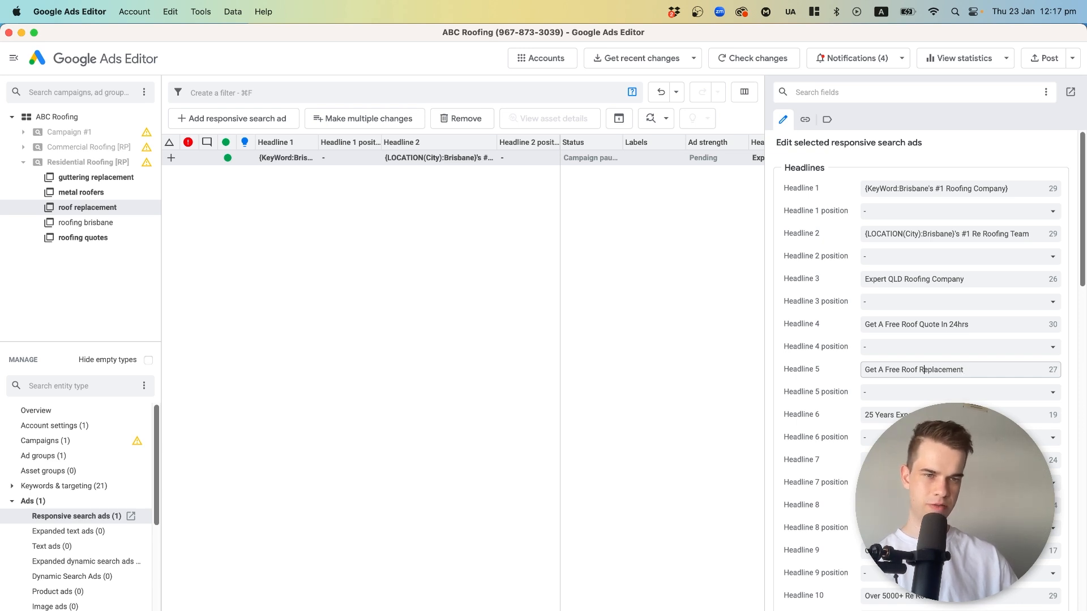
pyautogui.press('BackSpace')
pyautogui.press('BackSpace')
pyautogui.press('BackSpace')
pyautogui.press('BackSpace')
pyautogui.press('BackSpace')
pyautogui.press('BackSpace')
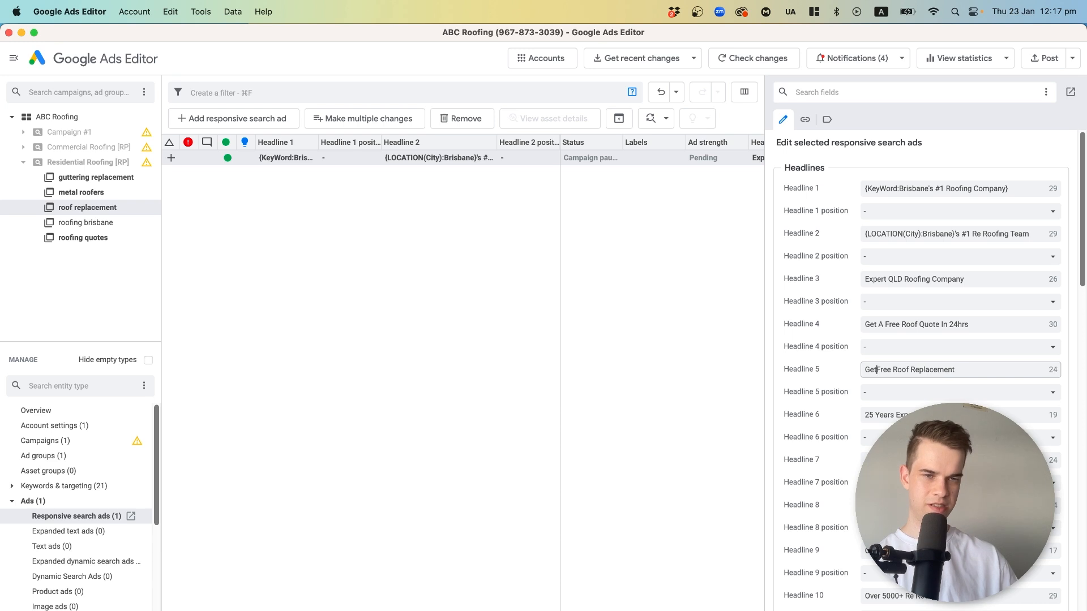
pyautogui.press('Right')
pyautogui.press('Right')
pyautogui.press('Right')
pyautogui.press('Right')
pyautogui.press('Right')
pyautogui.press('Right')
pyautogui.press('Right')
pyautogui.press('Right')
pyautogui.press('Right')
pyautogui.press('Right')
pyautogui.press('Right')
pyautogui.press('Right')
pyautogui.press('Right')
pyautogui.press('Right')
pyautogui.press('Right')
pyautogui.press('Right')
pyautogui.press('Right')
pyautogui.press('Right')
pyautogui.press('Right')
pyautogui.press('Right')
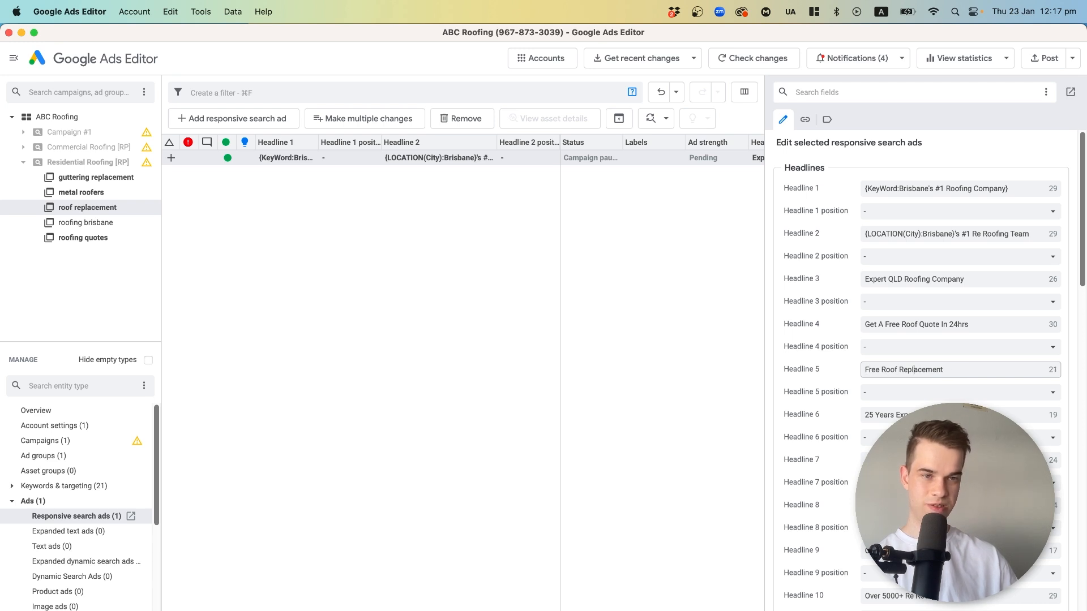
pyautogui.write('Quotes')
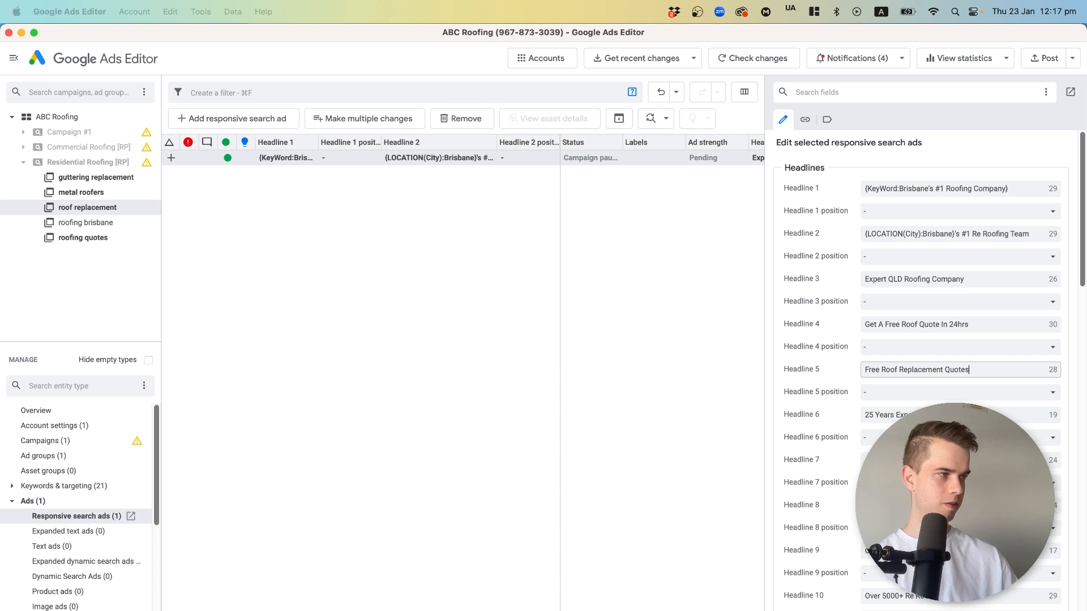
# Set Headline 13 of the roof replacement ad to "Affordable Roof Replacements".
pyautogui.moveTo(955, 503); pyautogui.dragTo(287, 511)
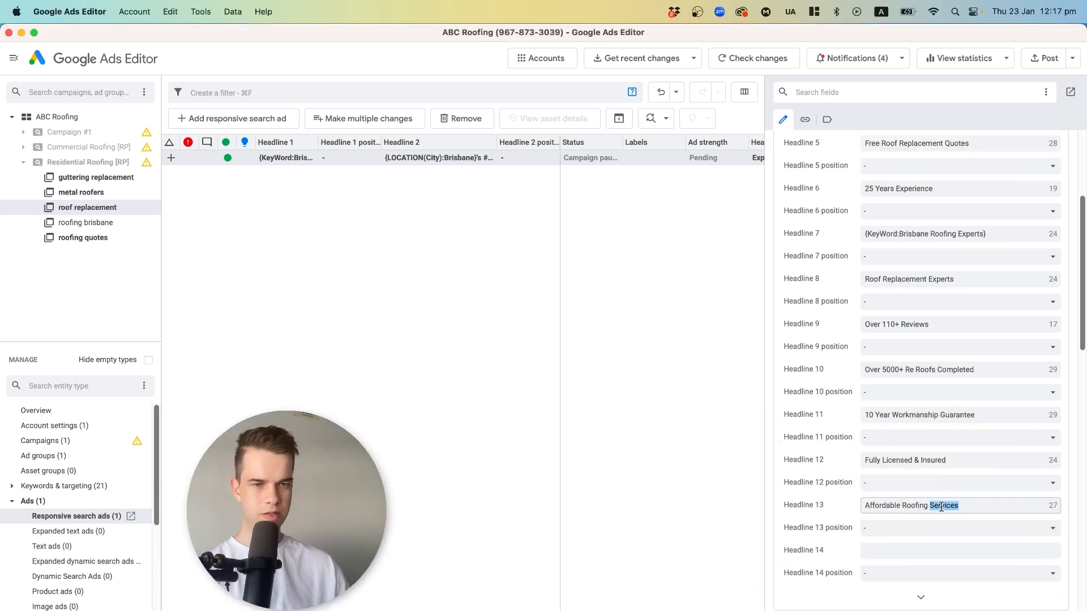
pyautogui.press('BackSpace')
pyautogui.press('BackSpace')
pyautogui.press('BackSpace')
pyautogui.press('BackSpace')
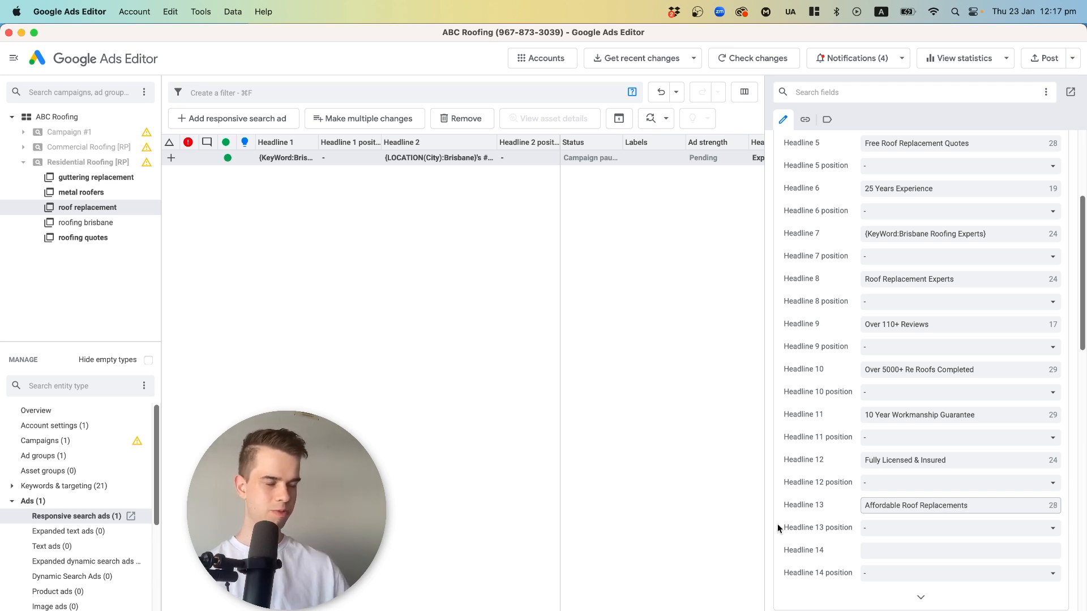
pyautogui.click(493, 454)
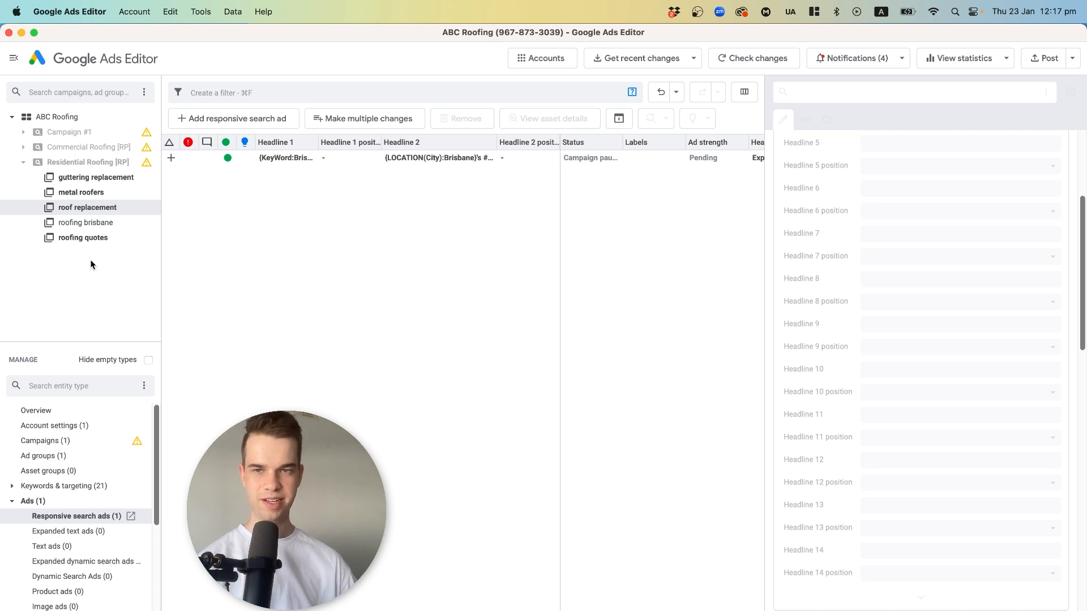
# Set Headline 6 of the metal roofers responsive search ad to "Local Metal Roofing Experts".
pyautogui.click(93, 192)
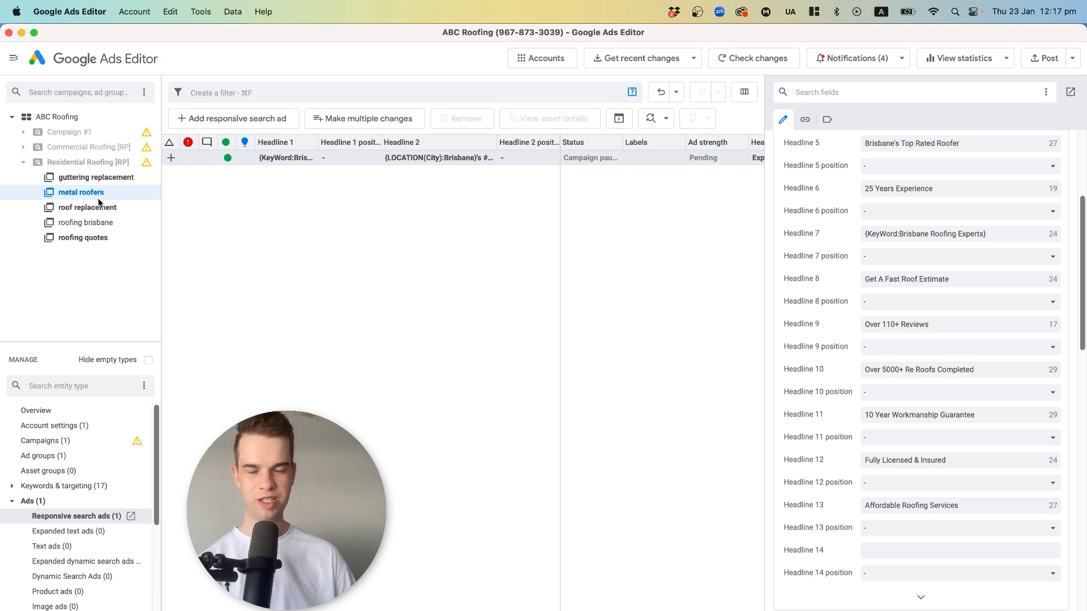
pyautogui.scroll(5, 830, 329)
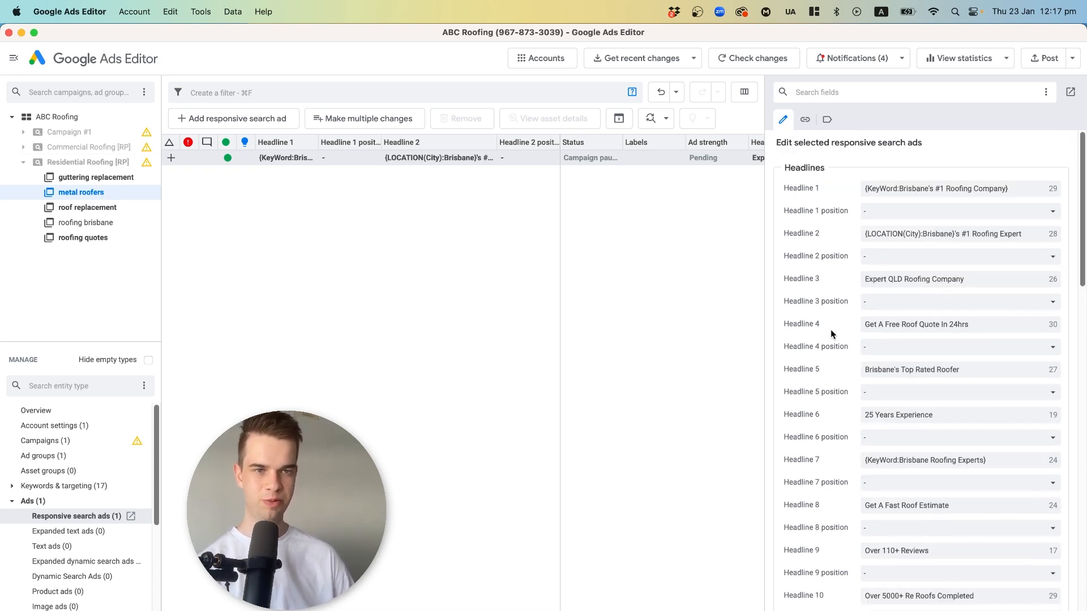
pyautogui.click(889, 341)
pyautogui.click(901, 323)
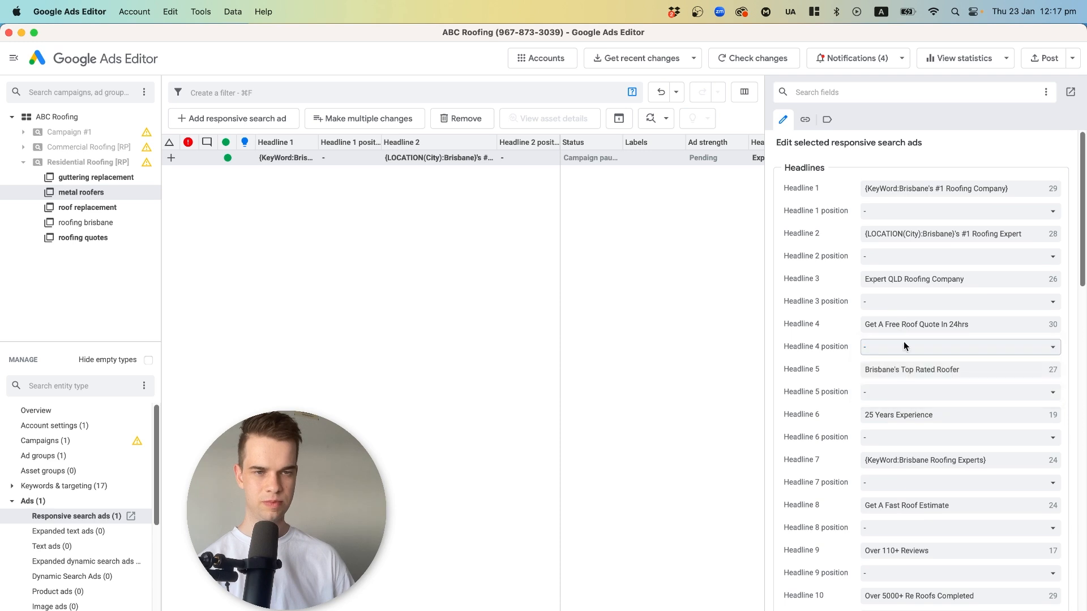
pyautogui.tripleClick(908, 419)
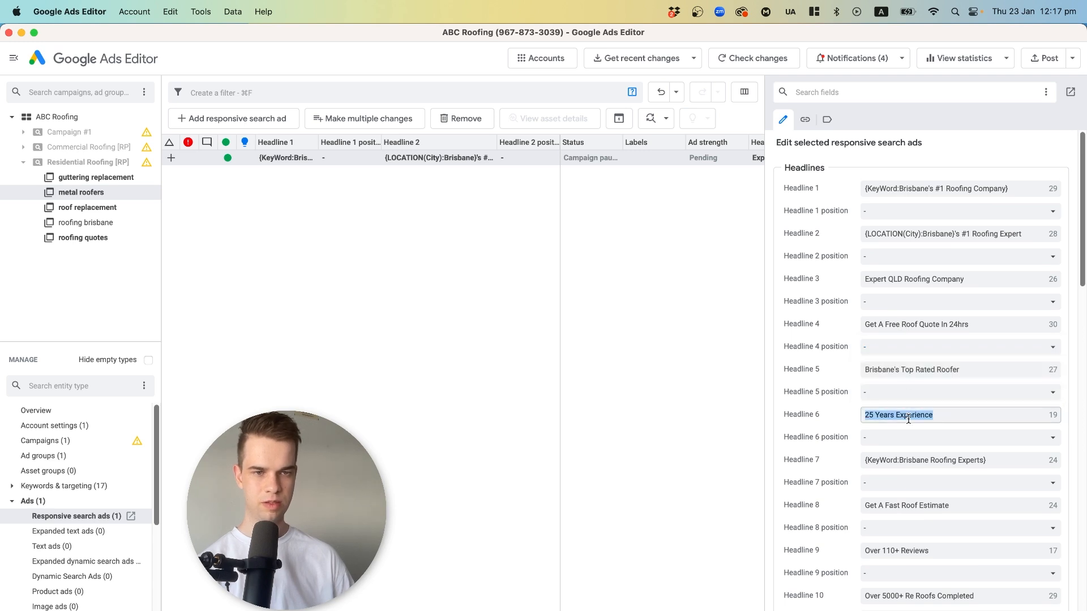
pyautogui.write('Meta')
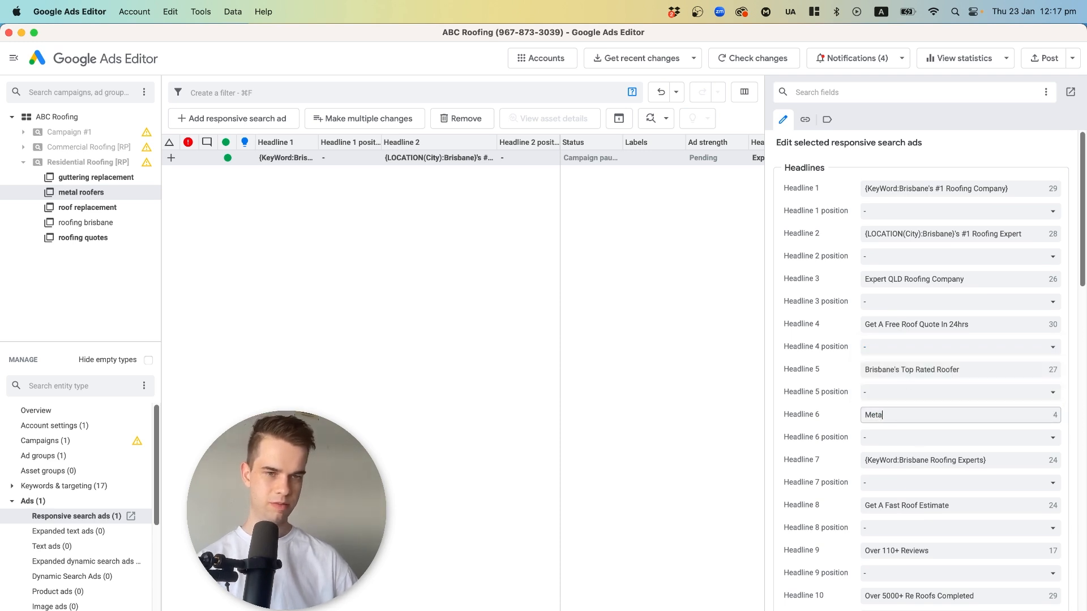
pyautogui.press('BackSpace')
pyautogui.press('BackSpace')
pyautogui.press('BackSpace')
pyautogui.press('BackSpace')
pyautogui.press('BackSpace')
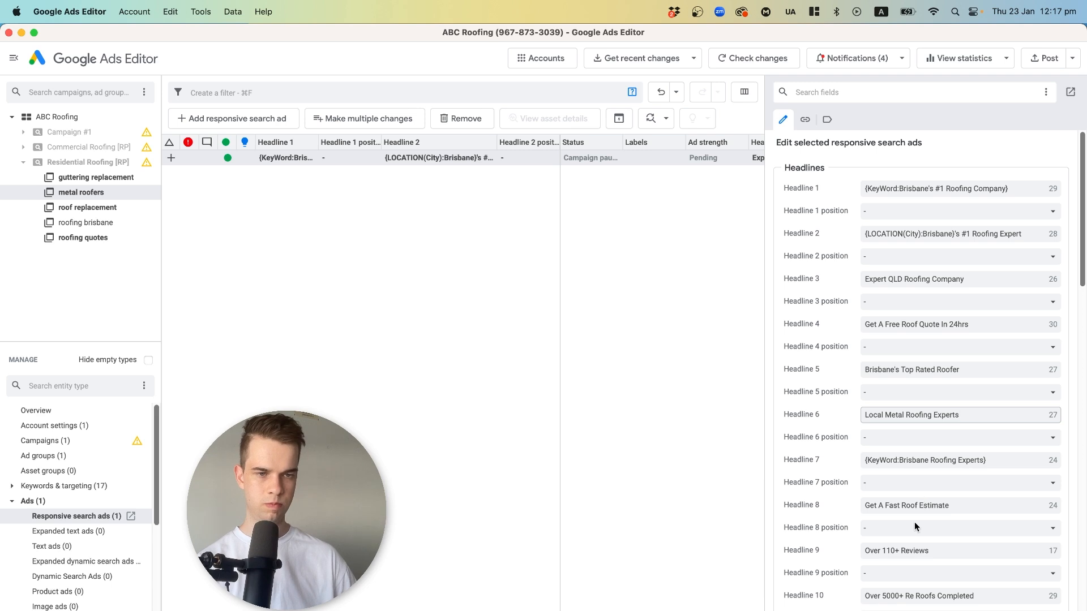
# Replace one word with "Metal" in a headline further down the metal roofers ad.
pyautogui.scroll(-5, 917, 515)
pyautogui.doubleClick(921, 369)
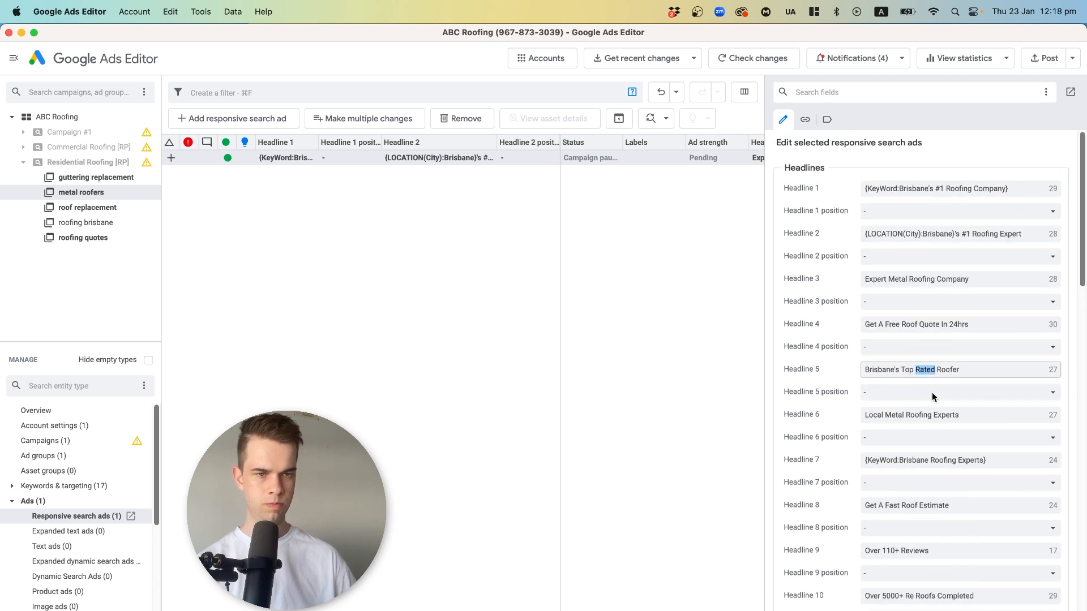
pyautogui.write('Metal')
pyautogui.click(602, 327)
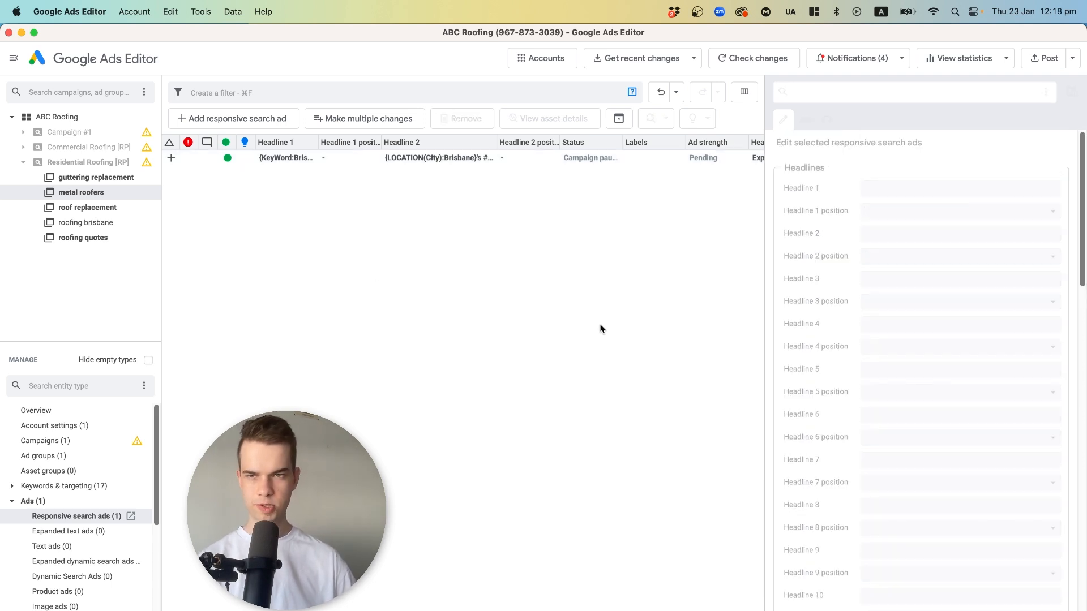
# Set the guttering replacement ad's Headline 2 to end "#1 Gutter Expert", Headline 3 to "Expert QLD Guttering Company" and Headline 4 to "Free Gutter Replacement Quotes".
pyautogui.click(64, 177)
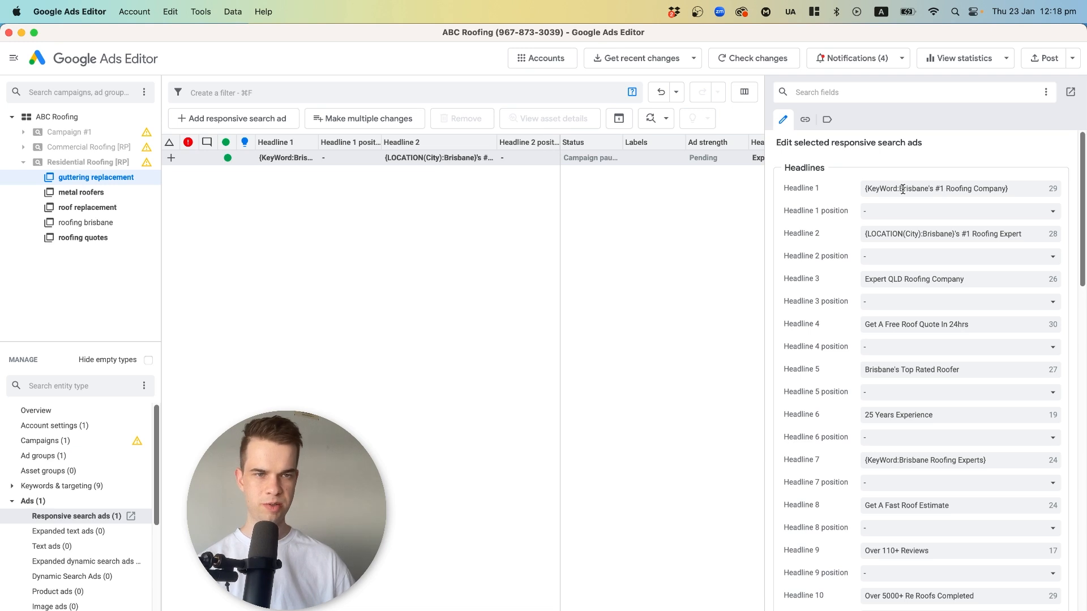
pyautogui.doubleClick(982, 238)
pyautogui.write('Gutter')
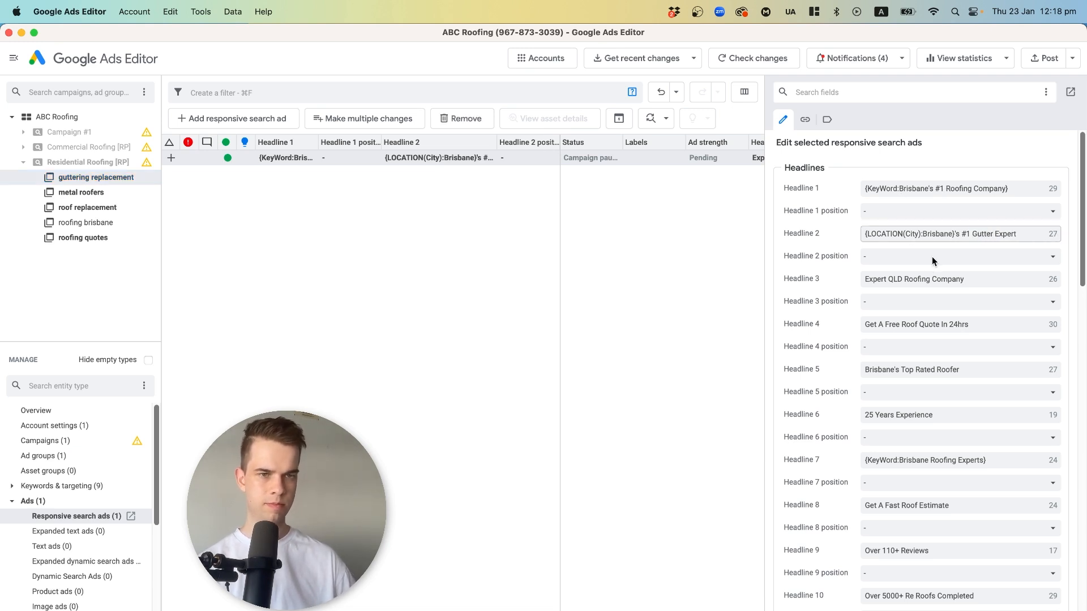
pyautogui.doubleClick(915, 278)
pyautogui.write('Guttering')
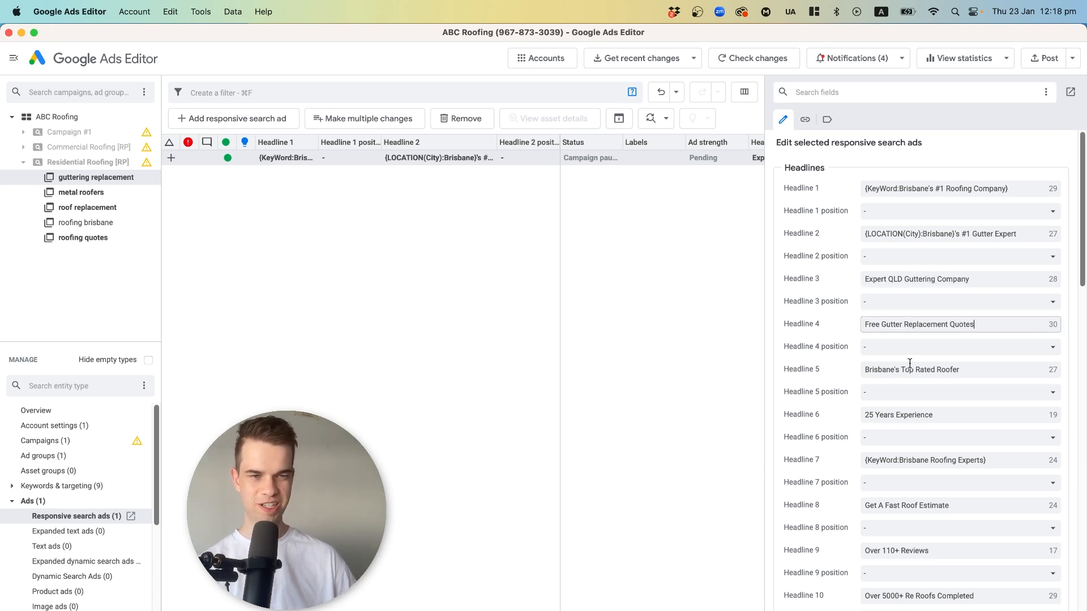
# Tailor one more headline further down the guttering replacement ad, ending its text with "rts".
pyautogui.scroll(-4, 910, 362)
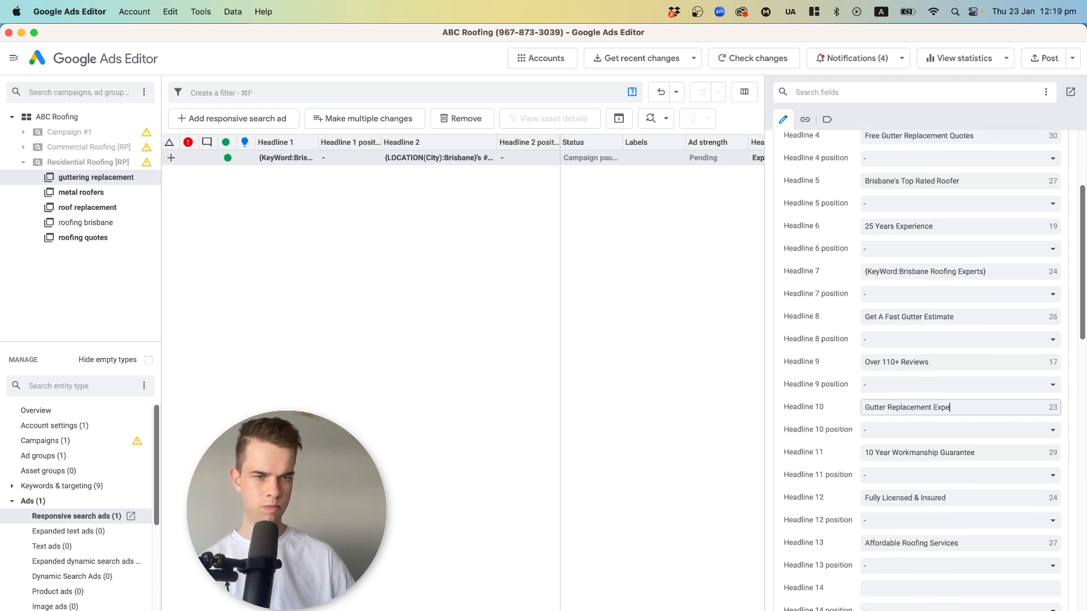
pyautogui.write('rts')
pyautogui.click(538, 295)
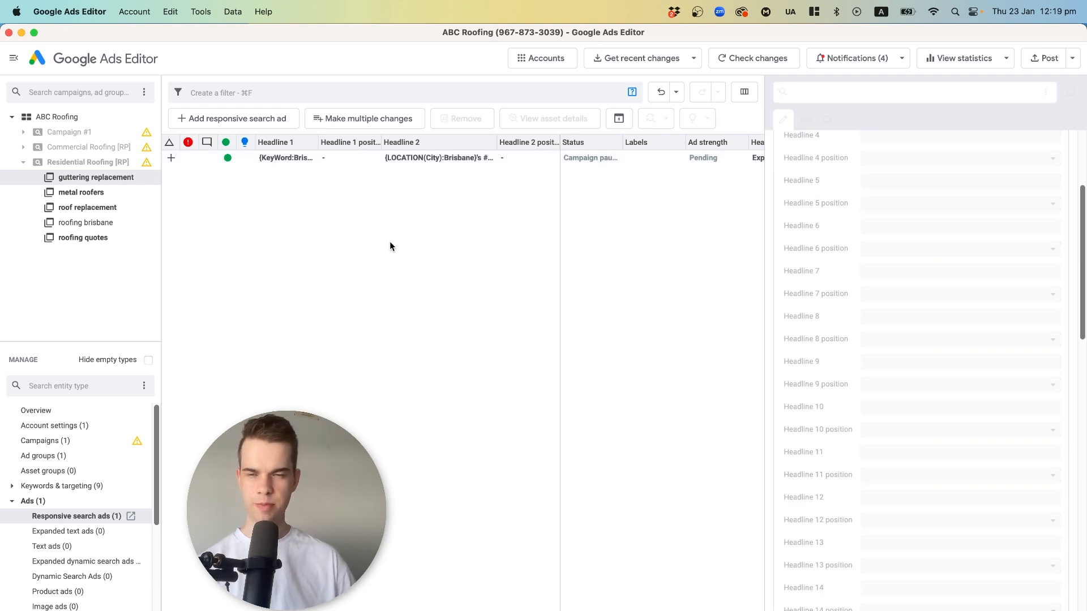
# Examine the roofing brisbane ad's descriptions and the roofing quotes ad's headlines in the Residential Roofing [RP] campaign's ad list.
pyautogui.click(60, 164)
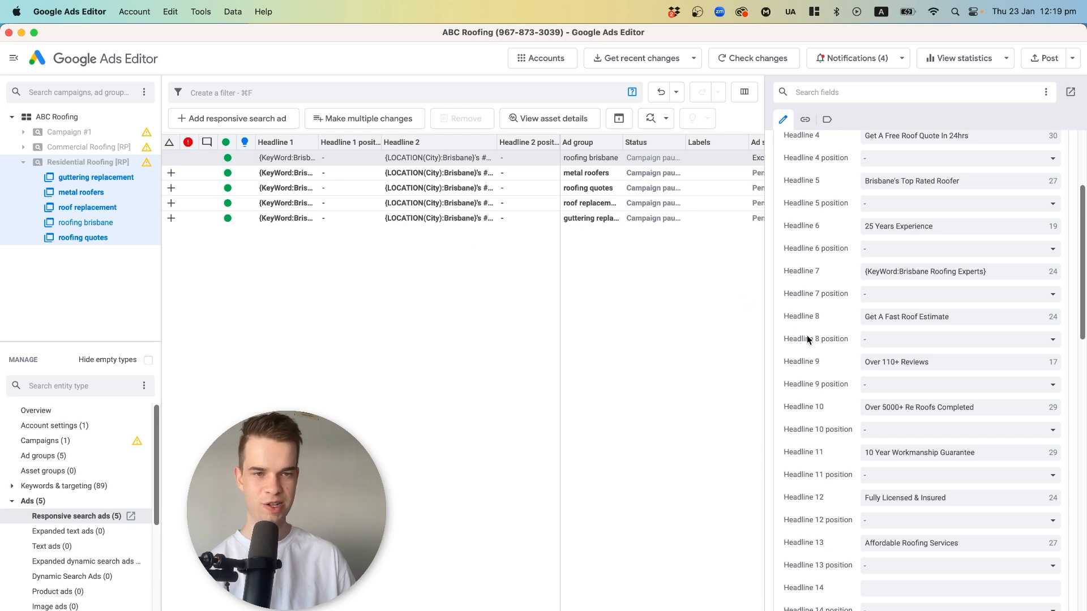
pyautogui.scroll(-5, 806, 338)
pyautogui.click(869, 386)
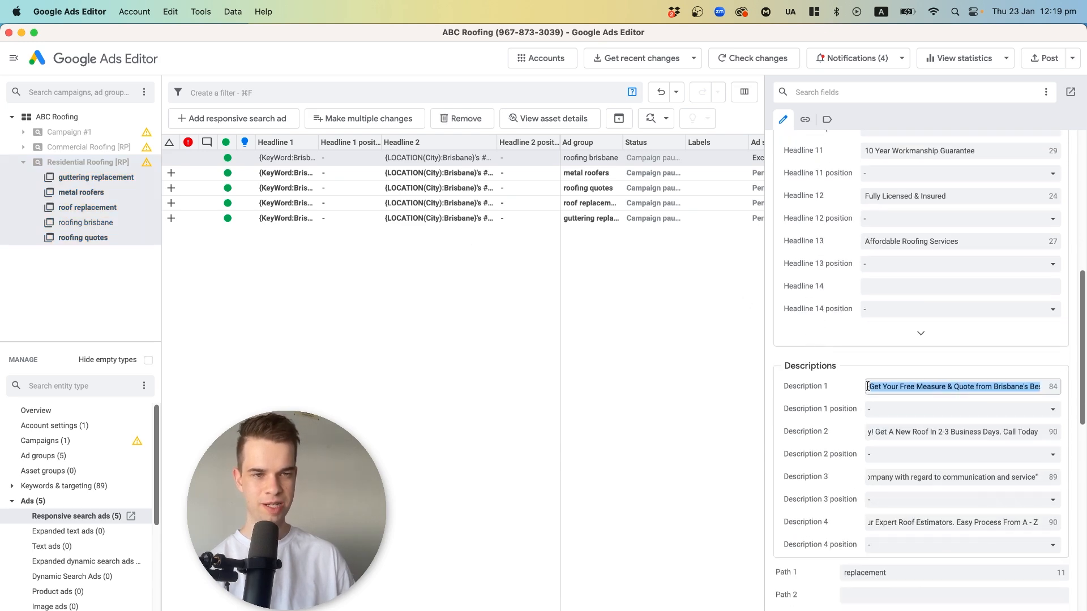
pyautogui.click(921, 386)
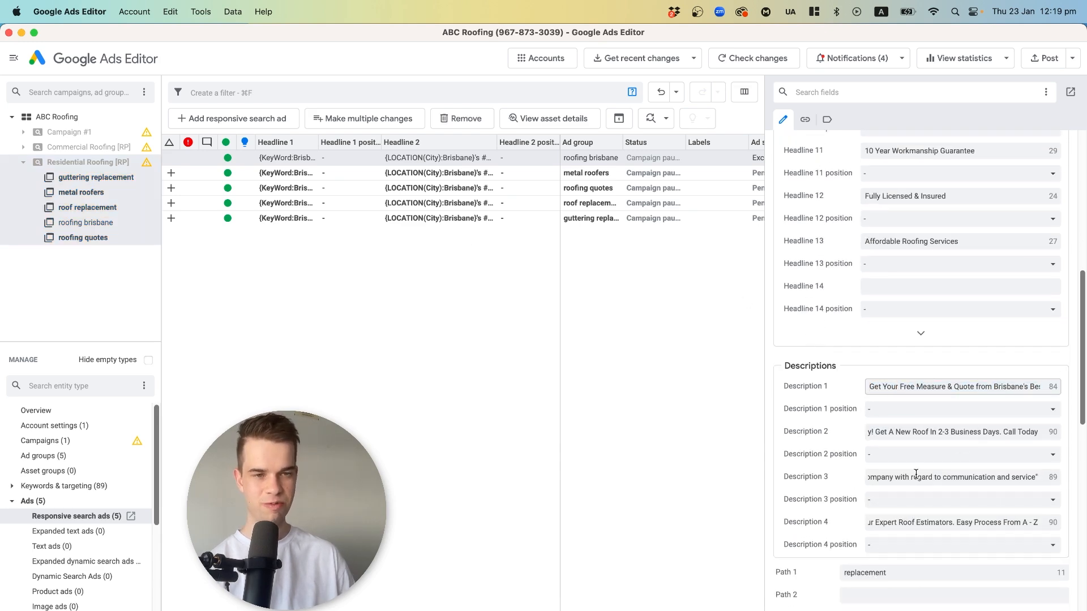
pyautogui.click(457, 357)
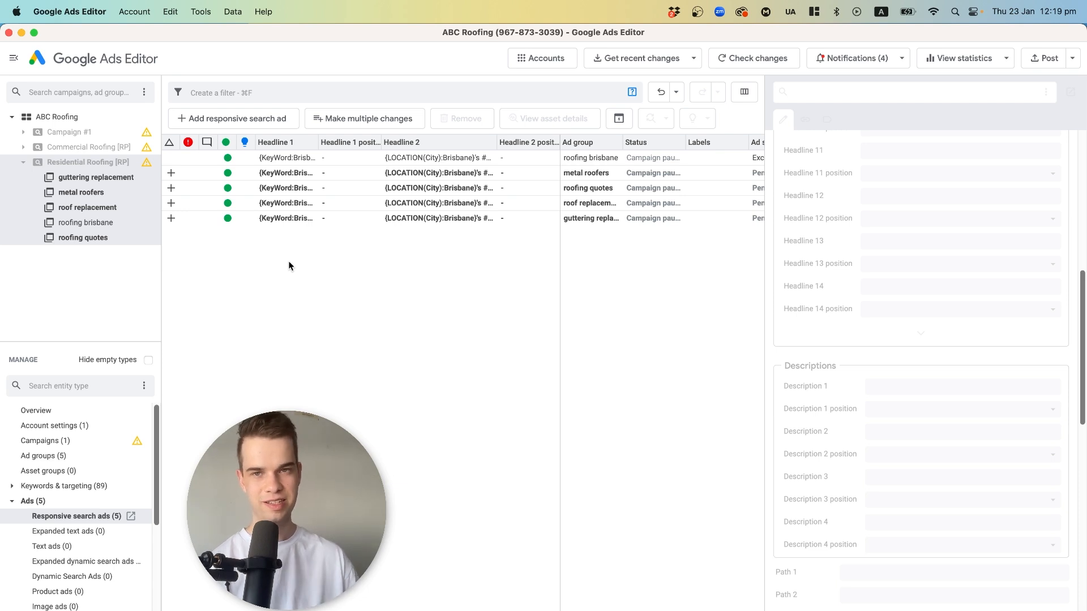
pyautogui.click(334, 188)
pyautogui.scroll(5, 821, 256)
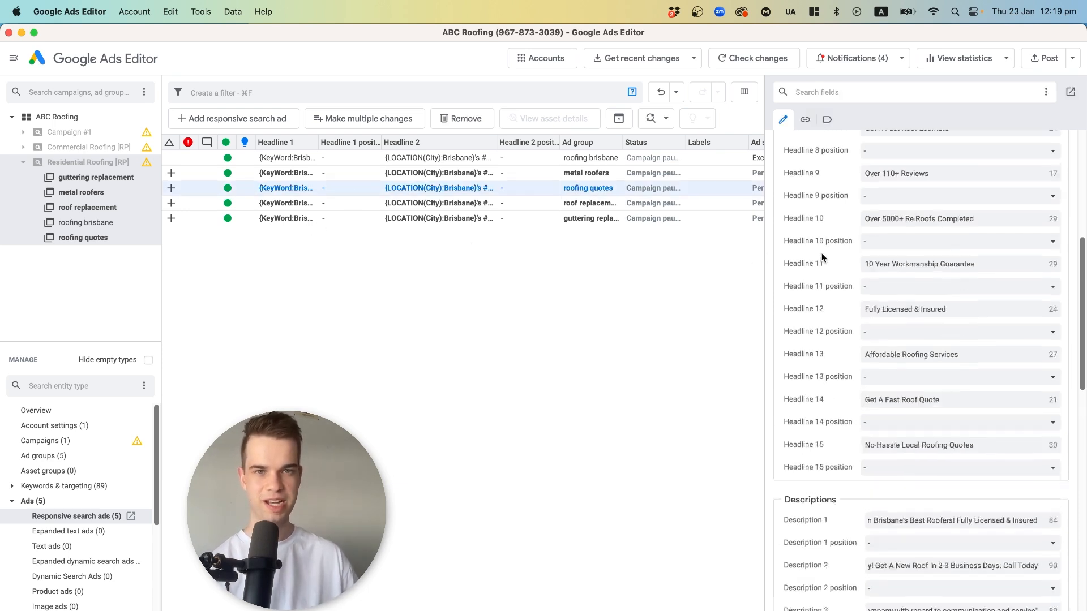
pyautogui.click(291, 267)
# Post the new responsive search ads to Google Ads for the selected Residential Roofing [RP] campaign only.
pyautogui.click(77, 161)
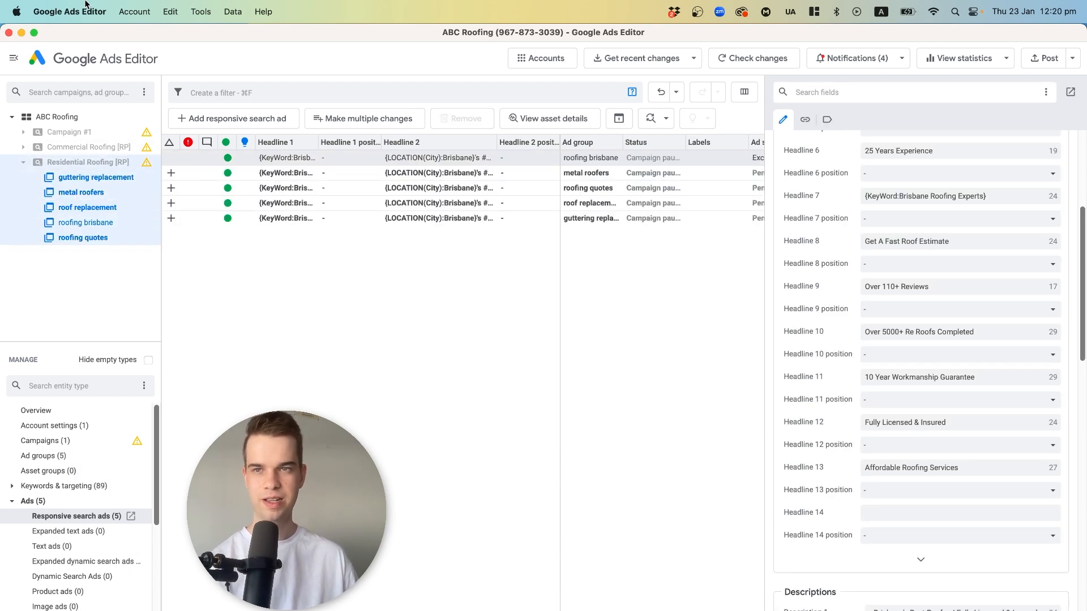
pyautogui.click(134, 11)
pyautogui.moveTo(148, 80)
pyautogui.click(144, 55)
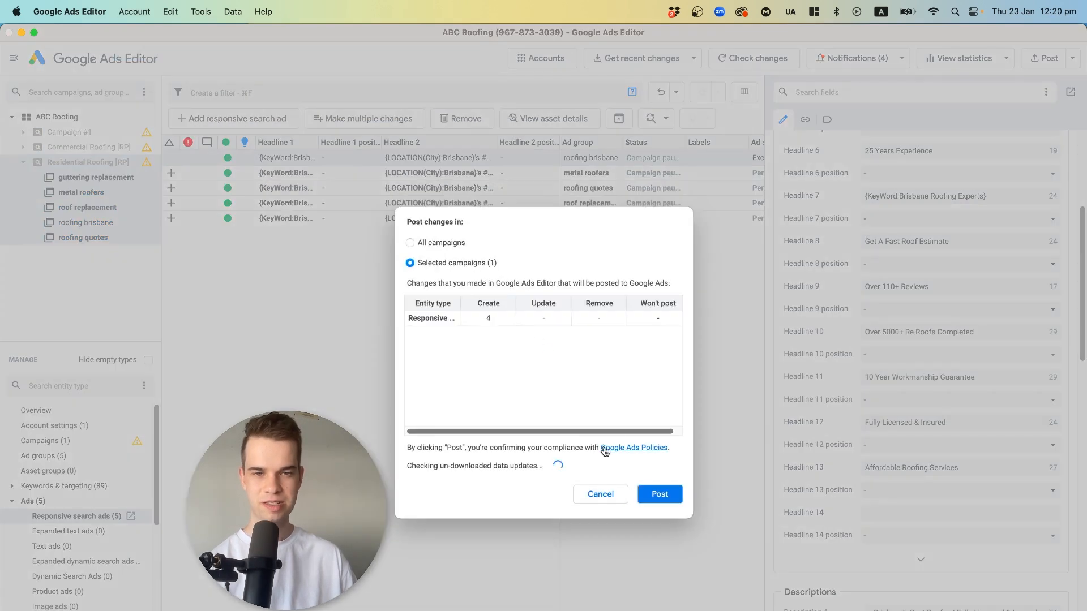
pyautogui.click(647, 494)
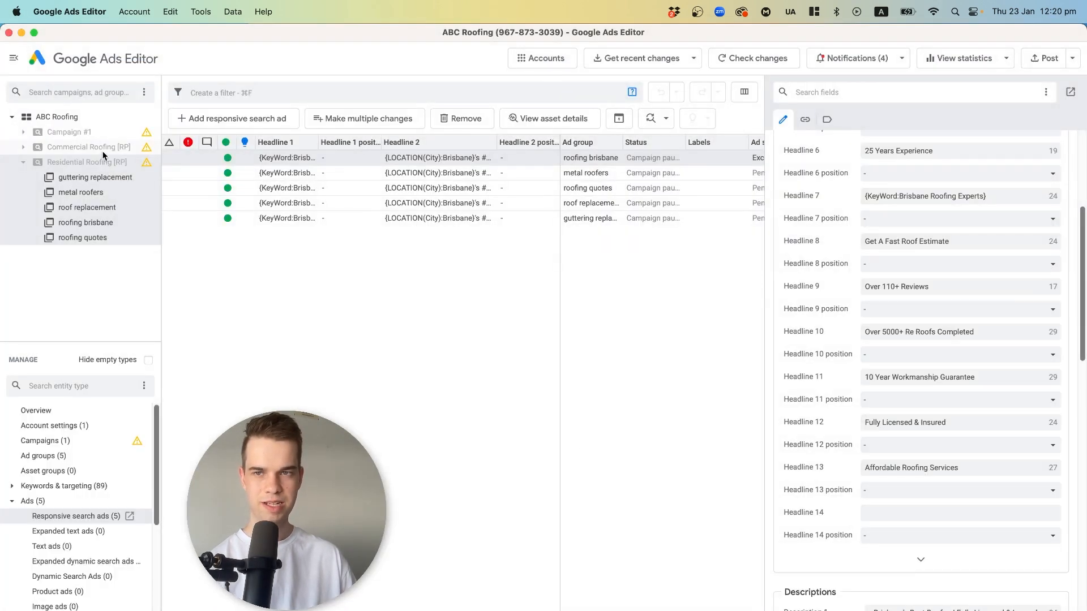
# Review the responsive search ads across the Residential Roofing [RP] and Commercial Roofing [RP] campaigns, including the metal roofers, roofing brisbane and commercial ad groups.
pyautogui.click(103, 151)
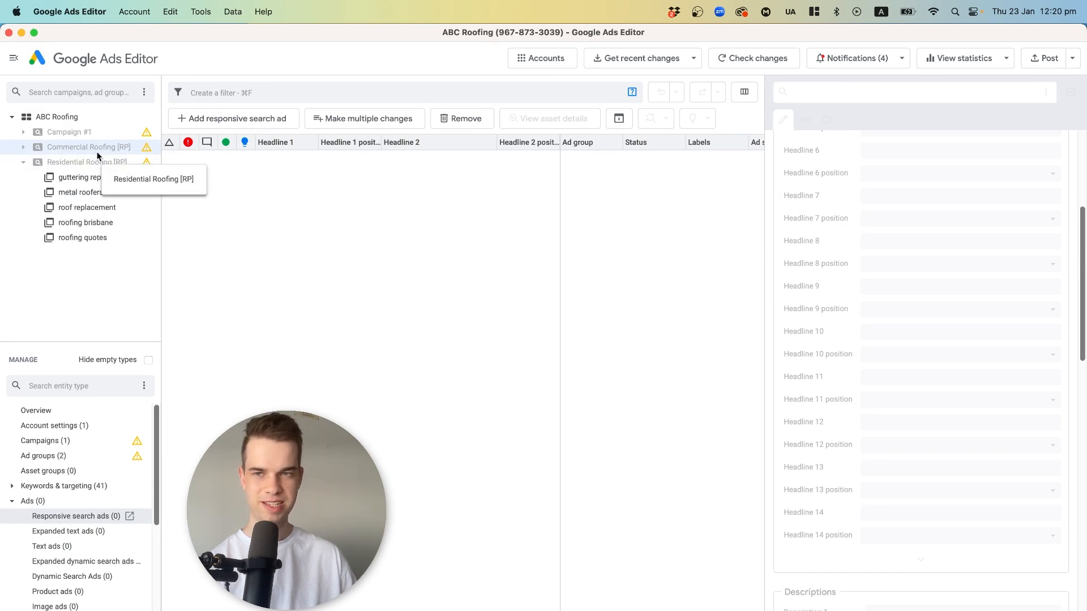
pyautogui.click(95, 148)
pyautogui.click(90, 163)
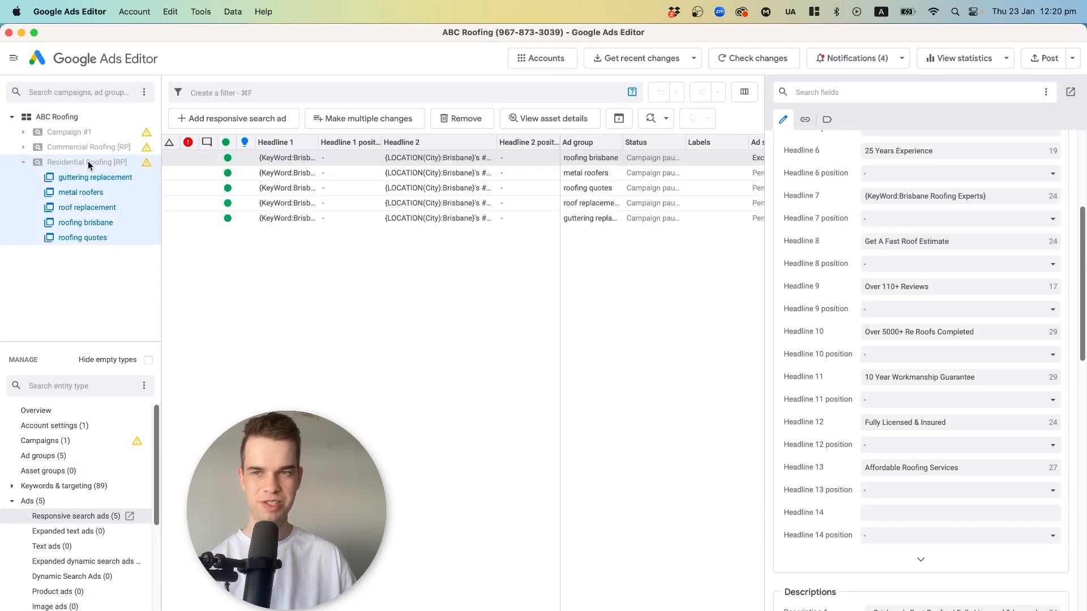
pyautogui.click(88, 195)
pyautogui.click(90, 222)
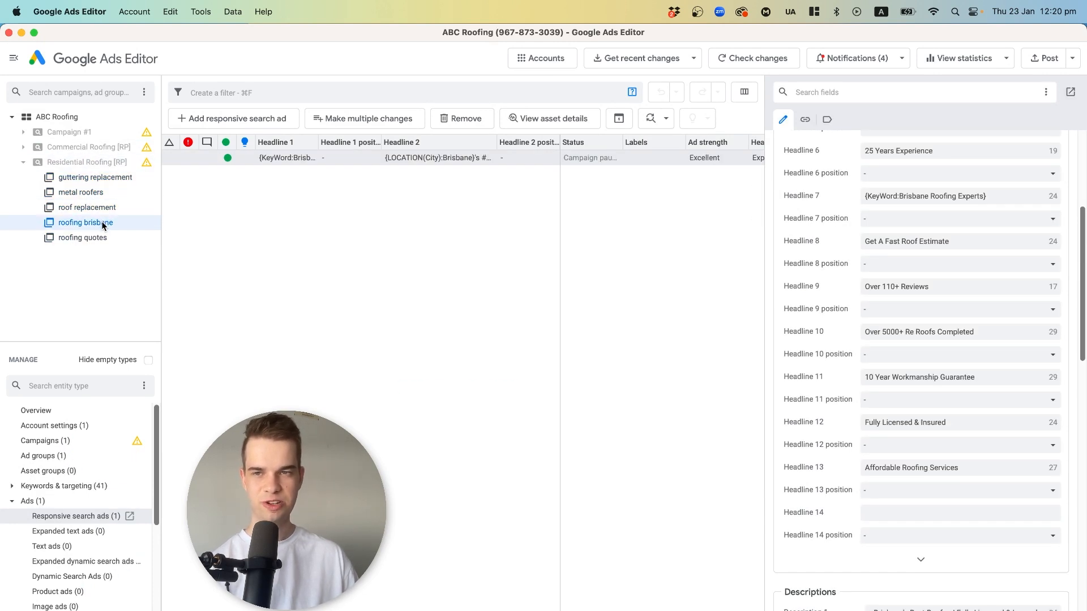
pyautogui.doubleClick(296, 160)
pyautogui.click(24, 146)
pyautogui.click(53, 163)
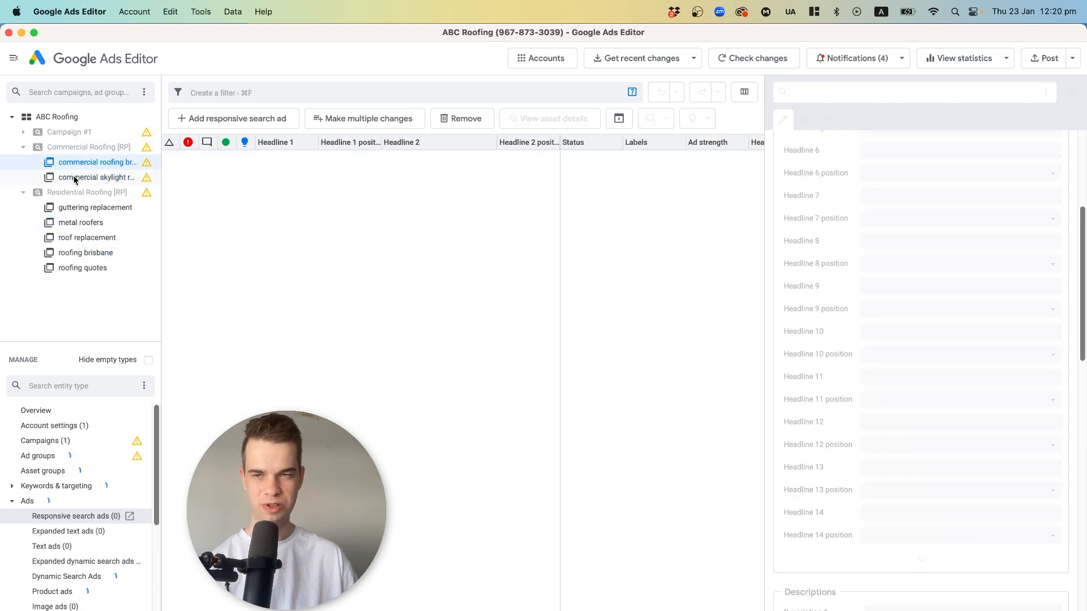
pyautogui.click(104, 195)
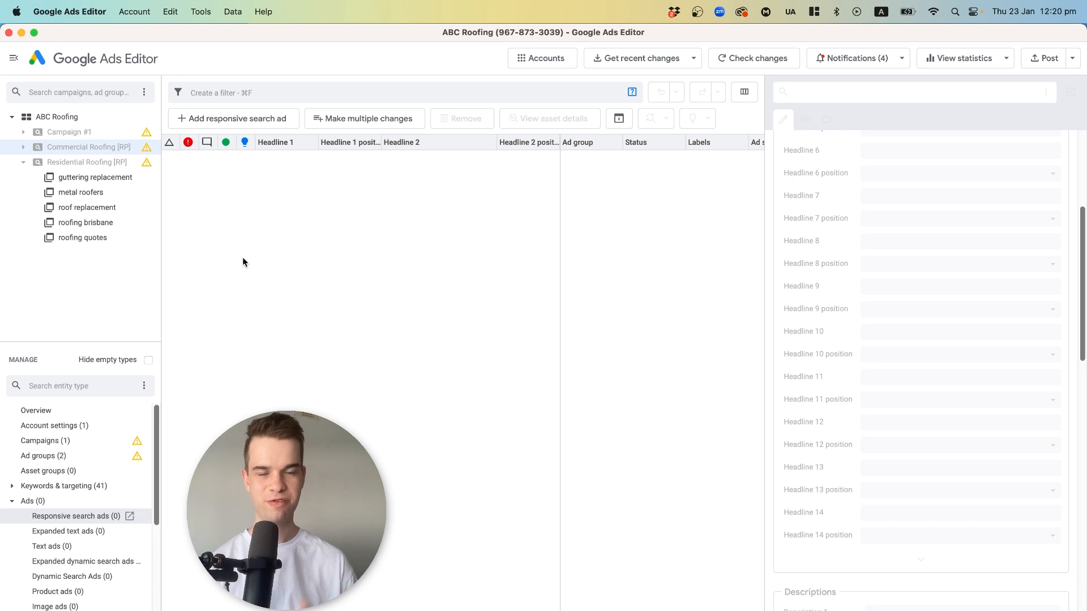
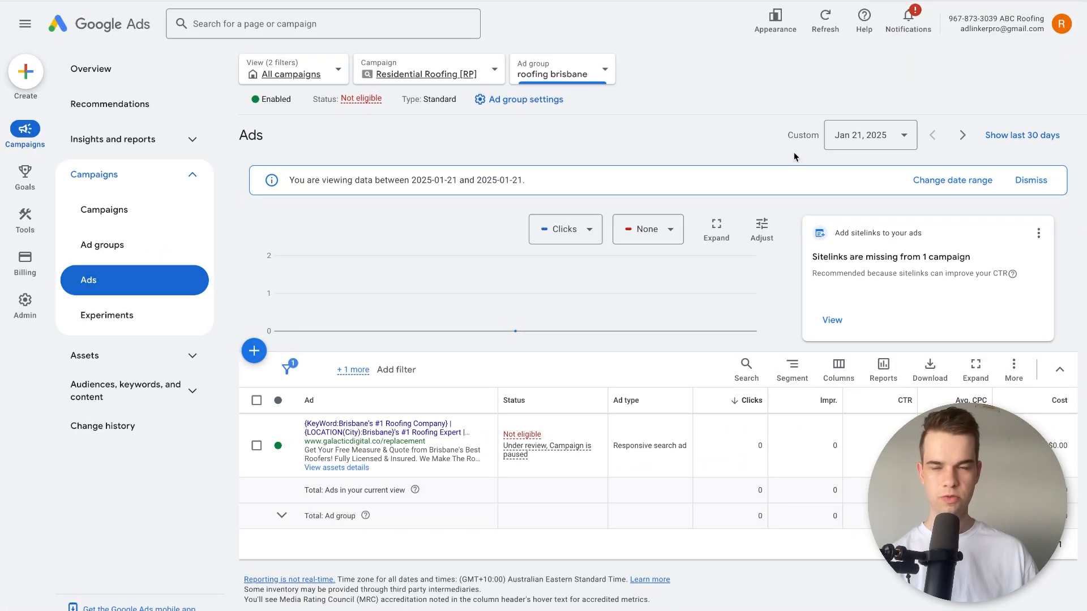
# Show the campaign list for the Residential Roofing [RP] campaign only.
pyautogui.click(87, 75)
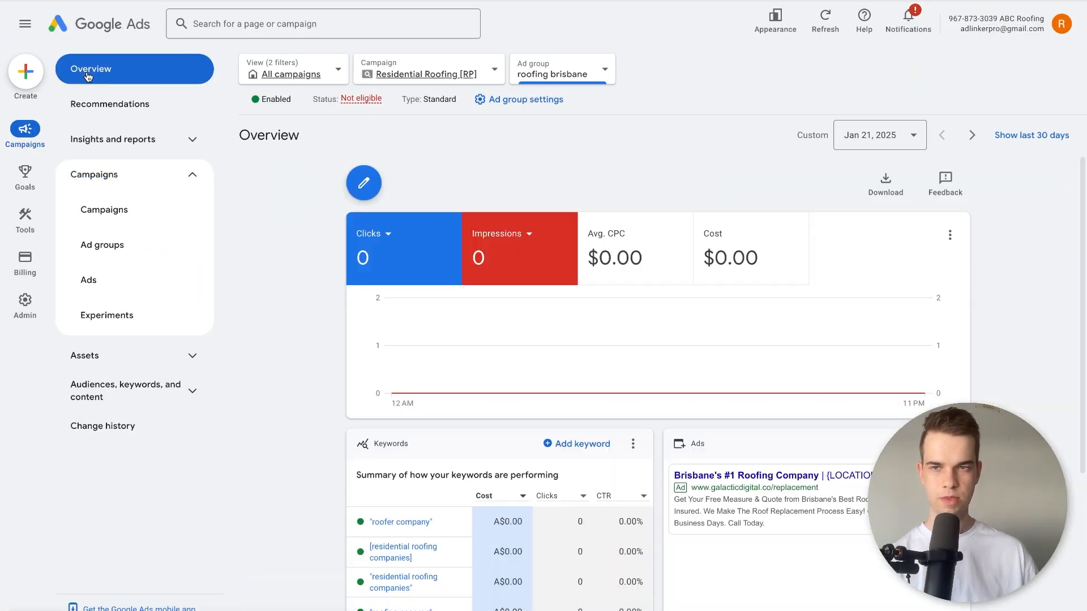
pyautogui.click(100, 211)
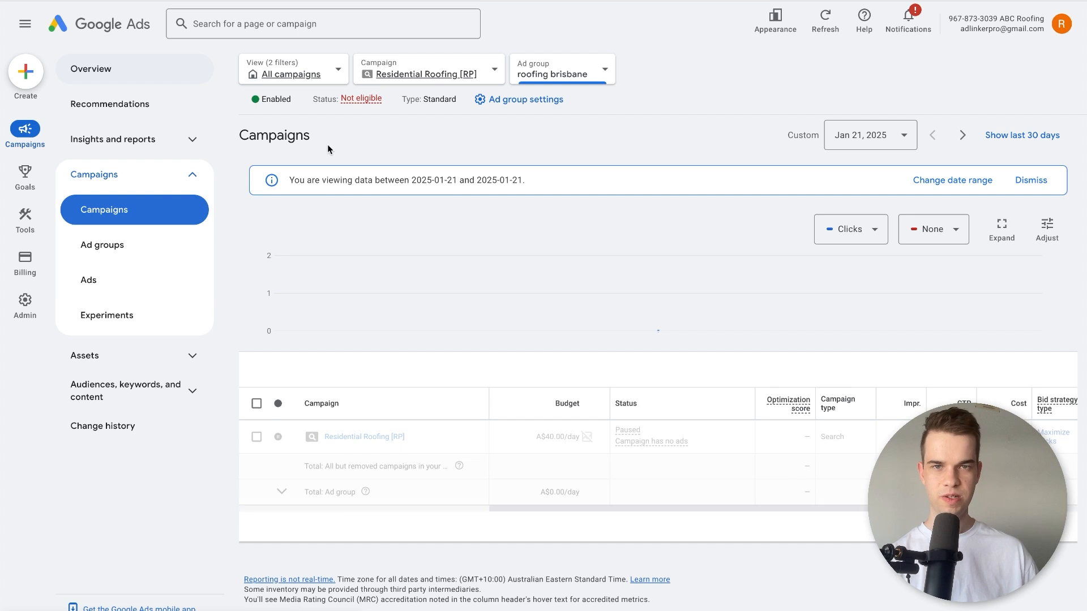
pyautogui.click(461, 79)
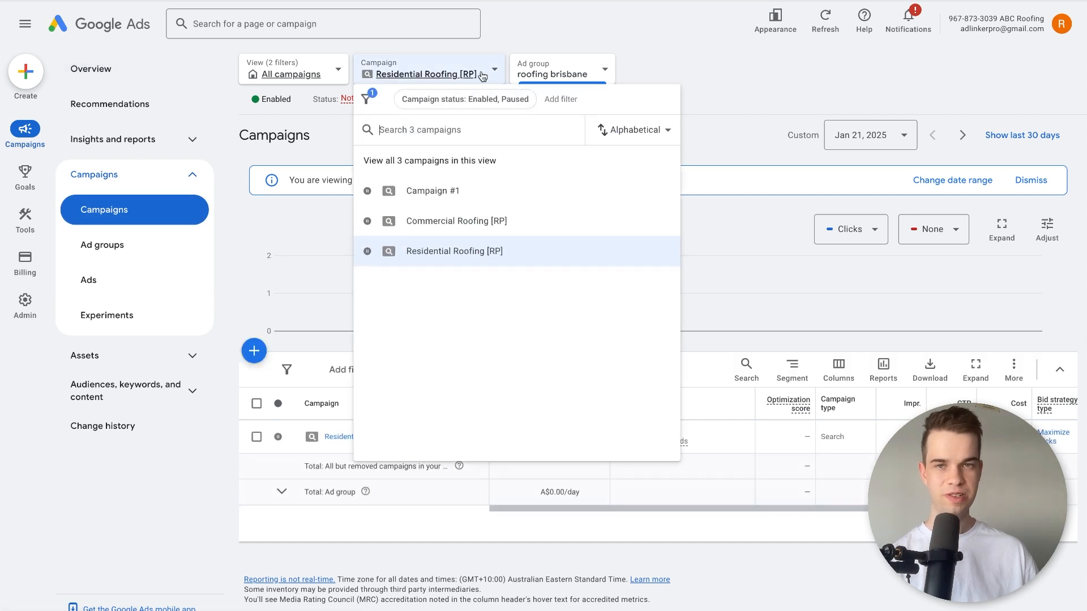
pyautogui.click(424, 262)
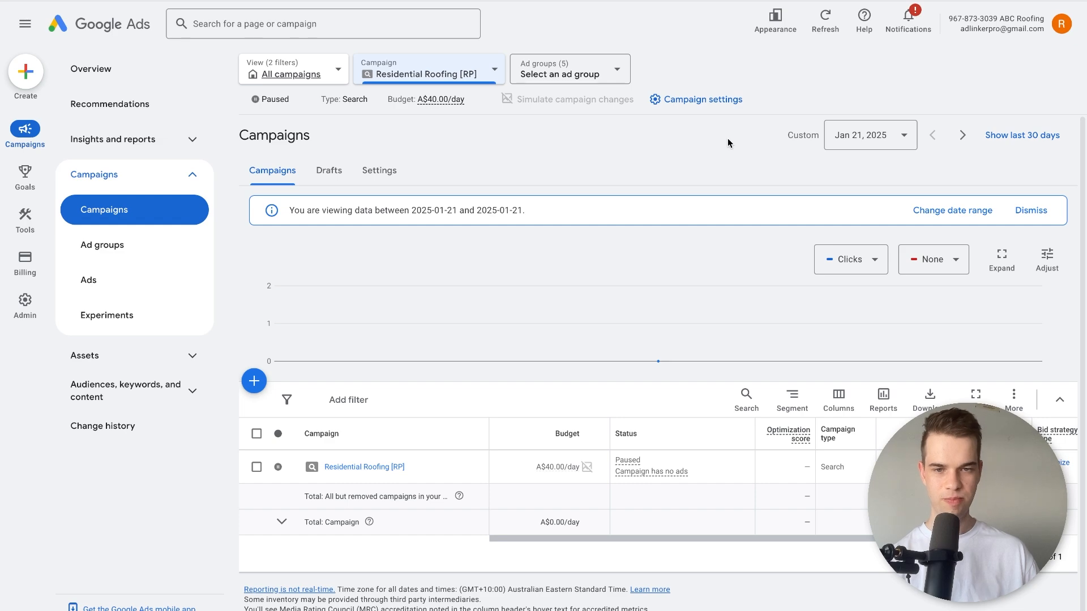
pyautogui.click(684, 99)
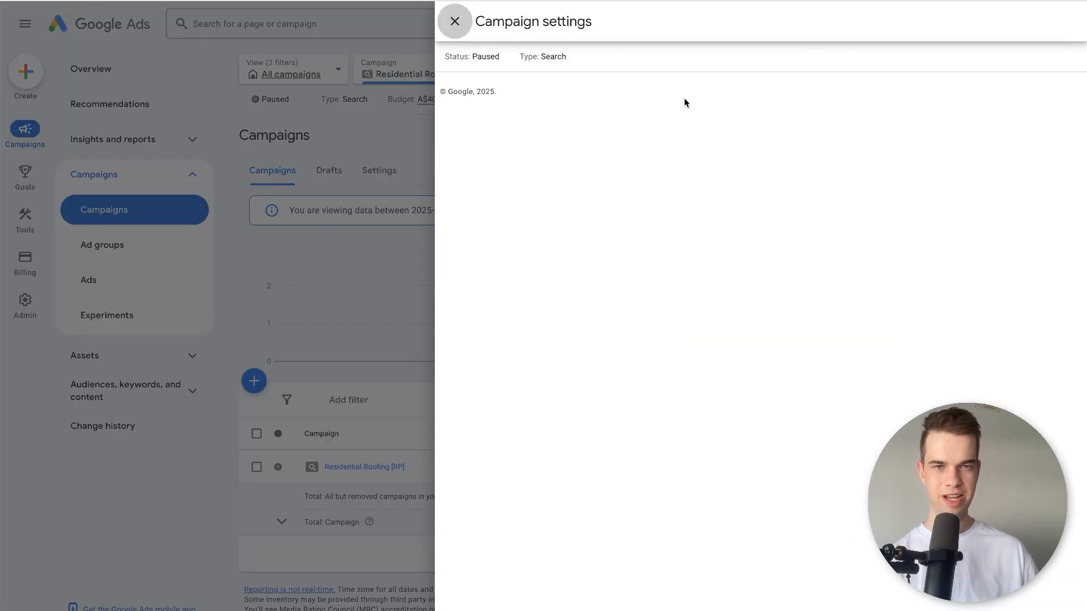
pyautogui.click(454, 21)
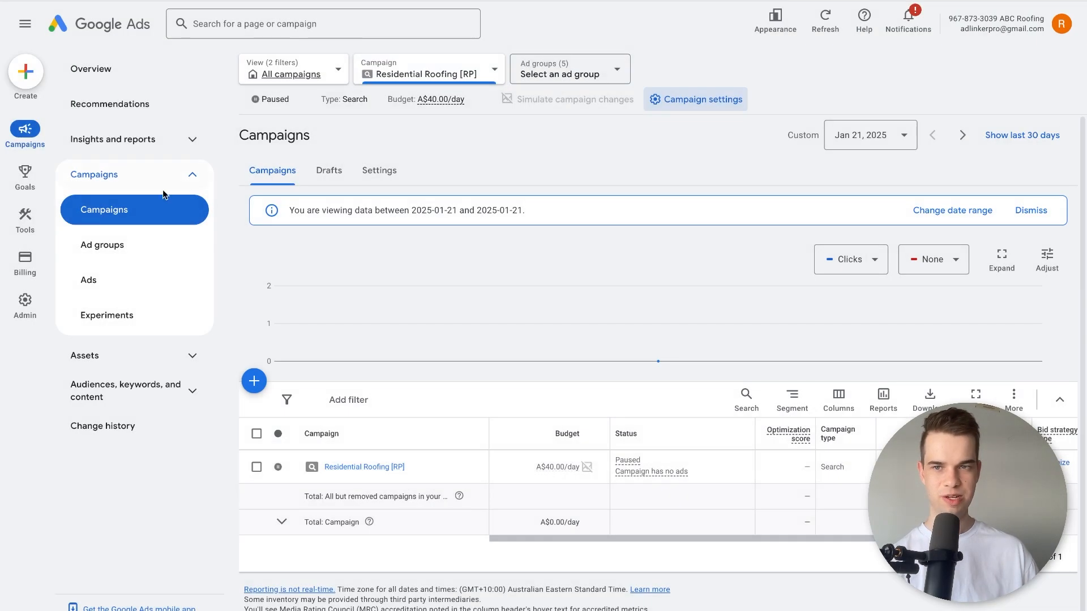
pyautogui.click(438, 65)
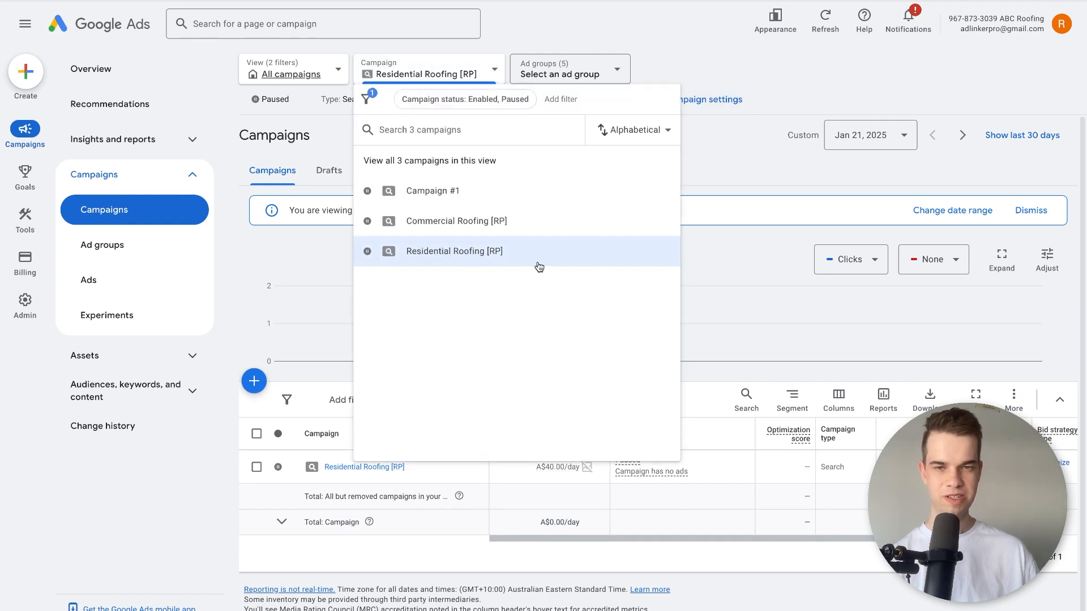
pyautogui.click(825, 20)
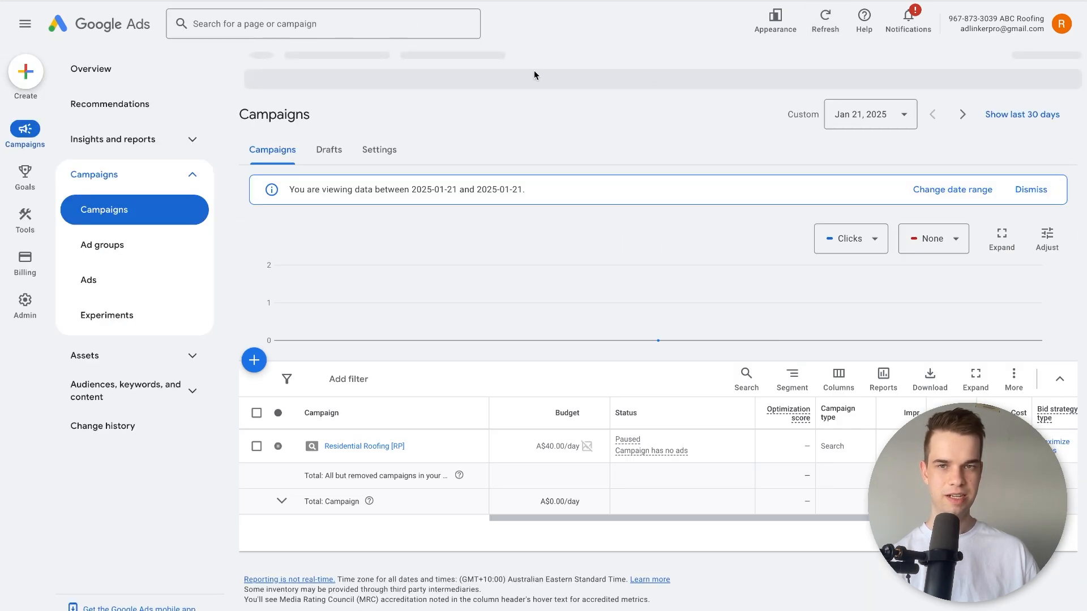
pyautogui.click(455, 81)
pyautogui.click(735, 42)
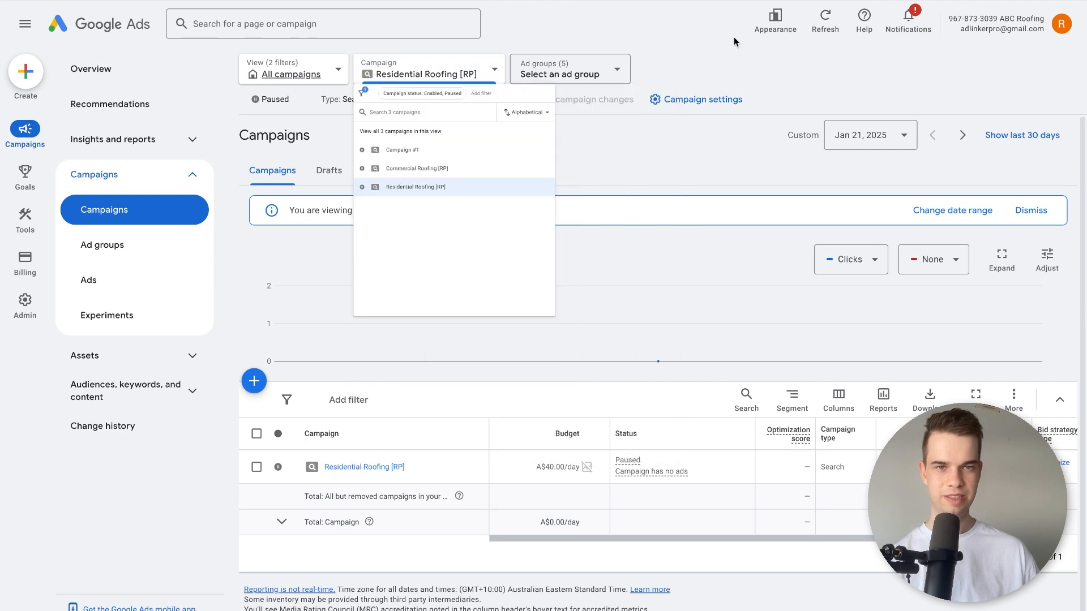
# Open the settings of the Residential Roofing [RP] campaign and check its network options.
pyautogui.click(704, 100)
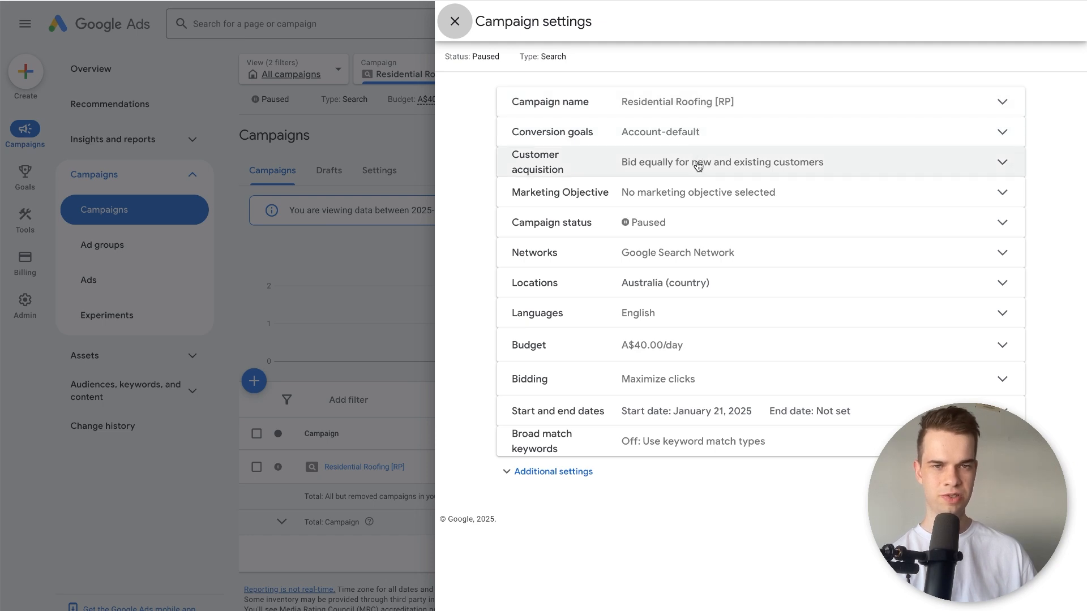
pyautogui.click(683, 256)
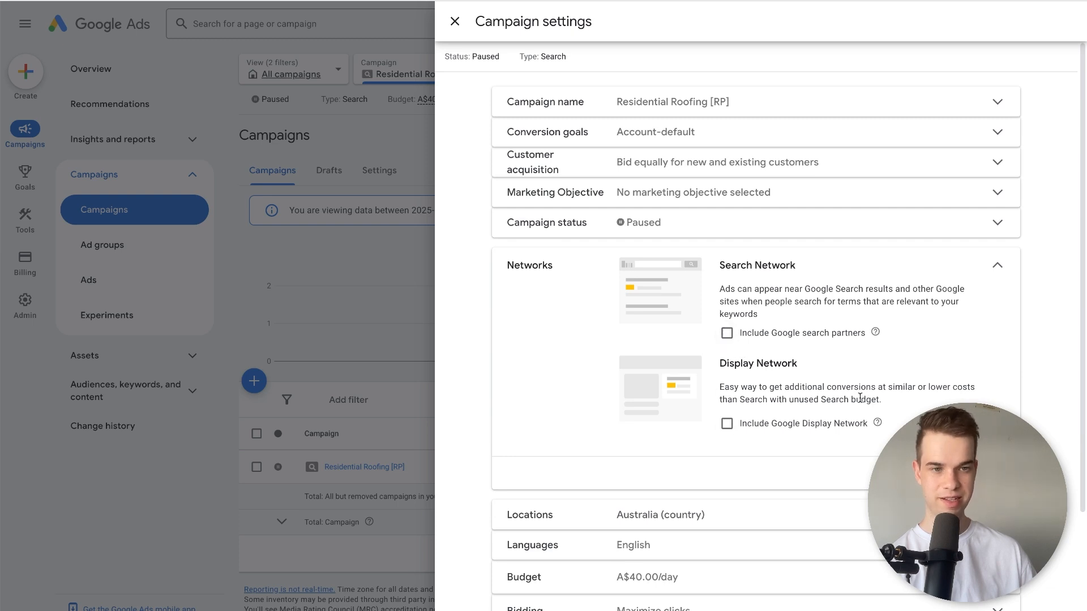
pyautogui.click(719, 291)
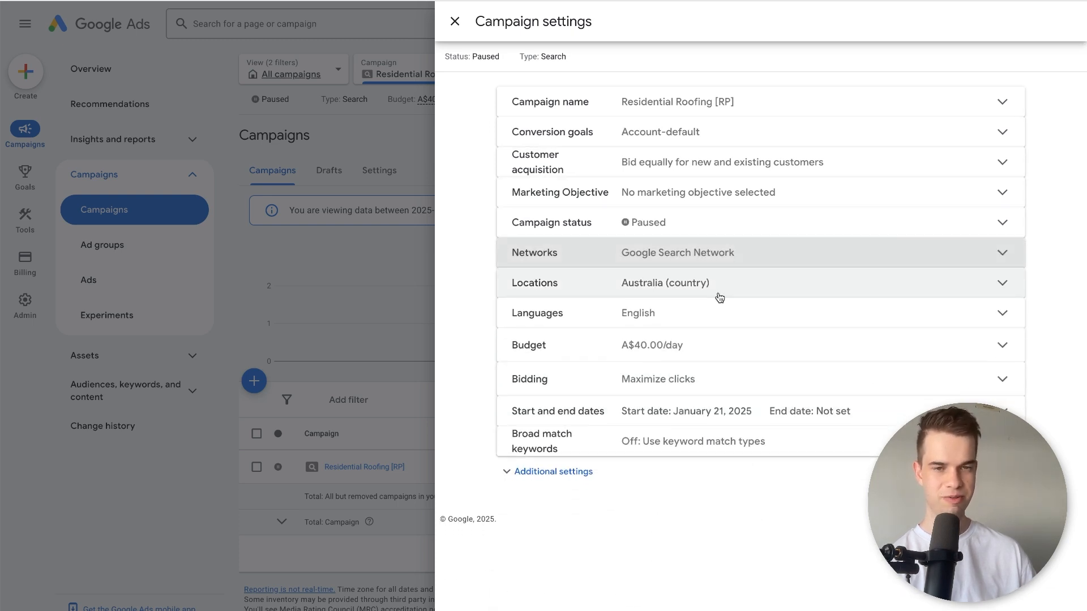
# Change the campaign's targeting to another location and include the city of Brisbane, Queensland, Australia.
pyautogui.click(719, 297)
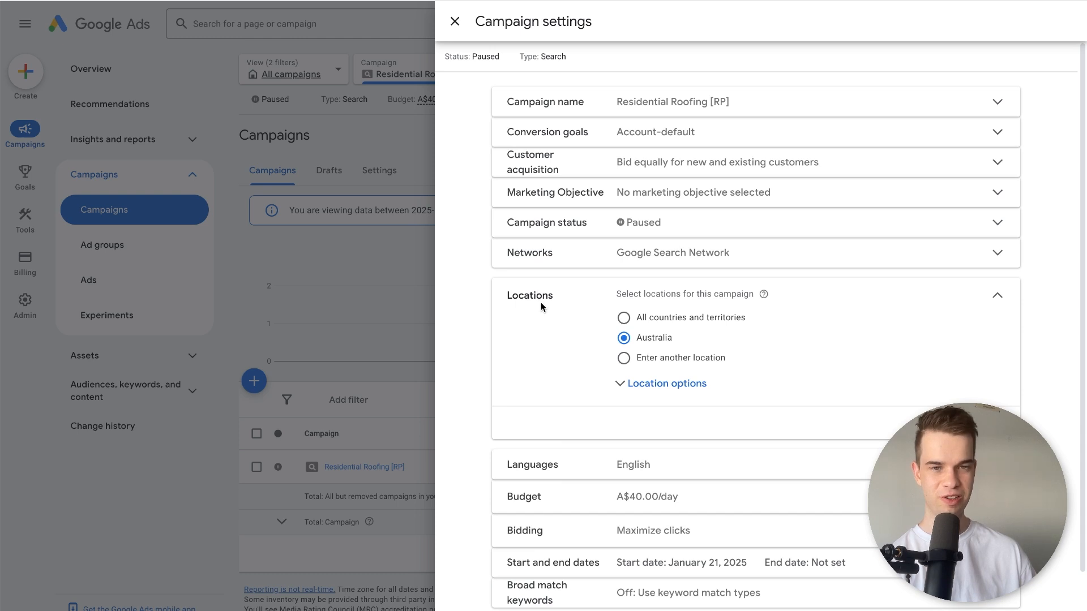
pyautogui.click(660, 361)
pyautogui.click(660, 395)
pyautogui.write('brisbane')
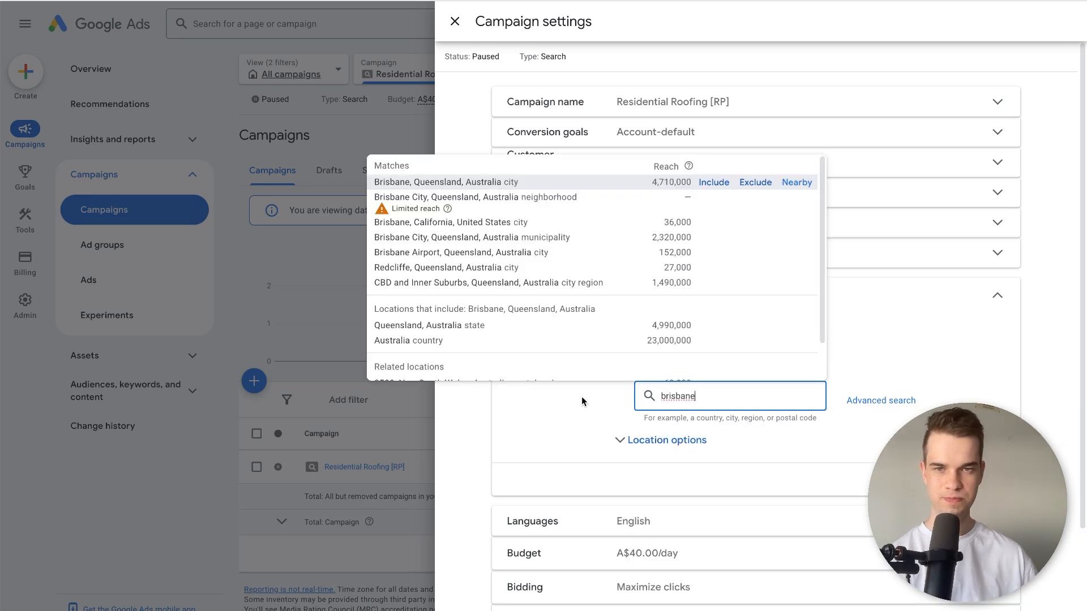
pyautogui.click(713, 182)
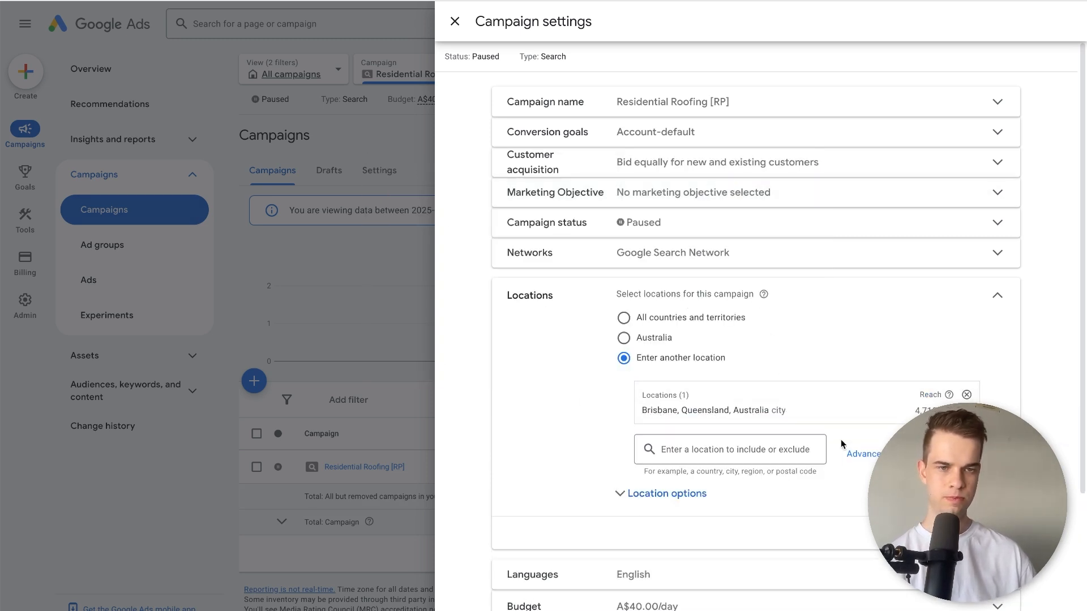
# Limit location targeting to "Presence: People in or regularly in your included locations" and save the location changes.
pyautogui.click(704, 494)
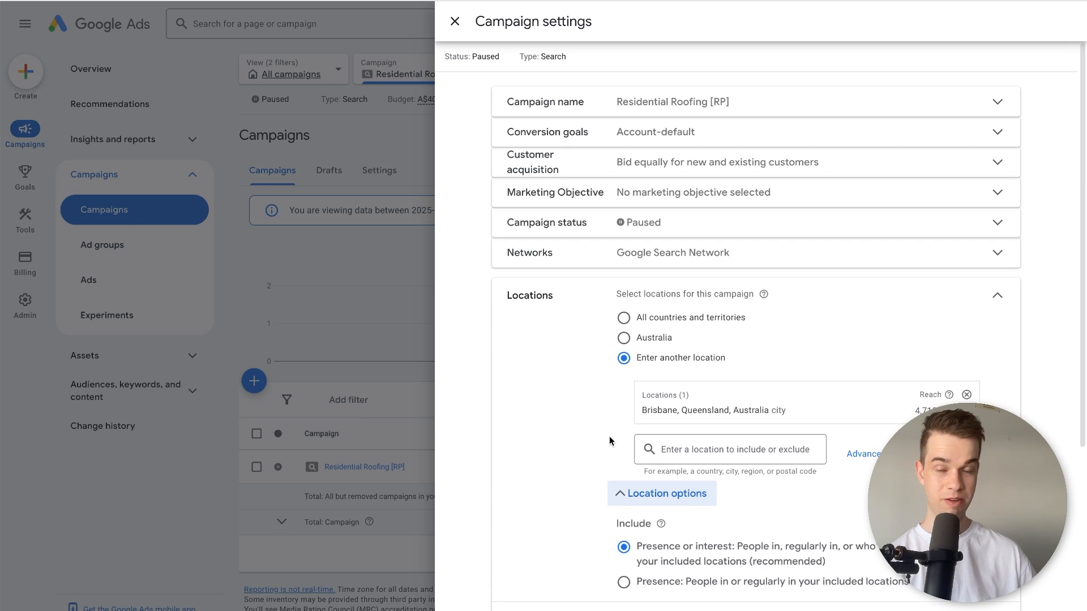
pyautogui.scroll(-2, 595, 417)
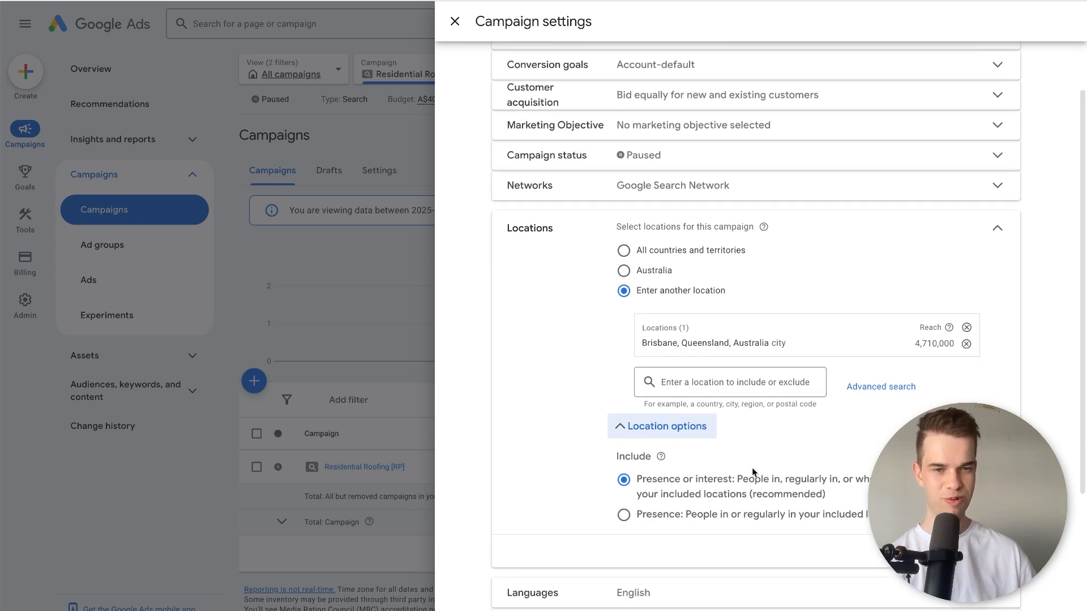
pyautogui.click(679, 518)
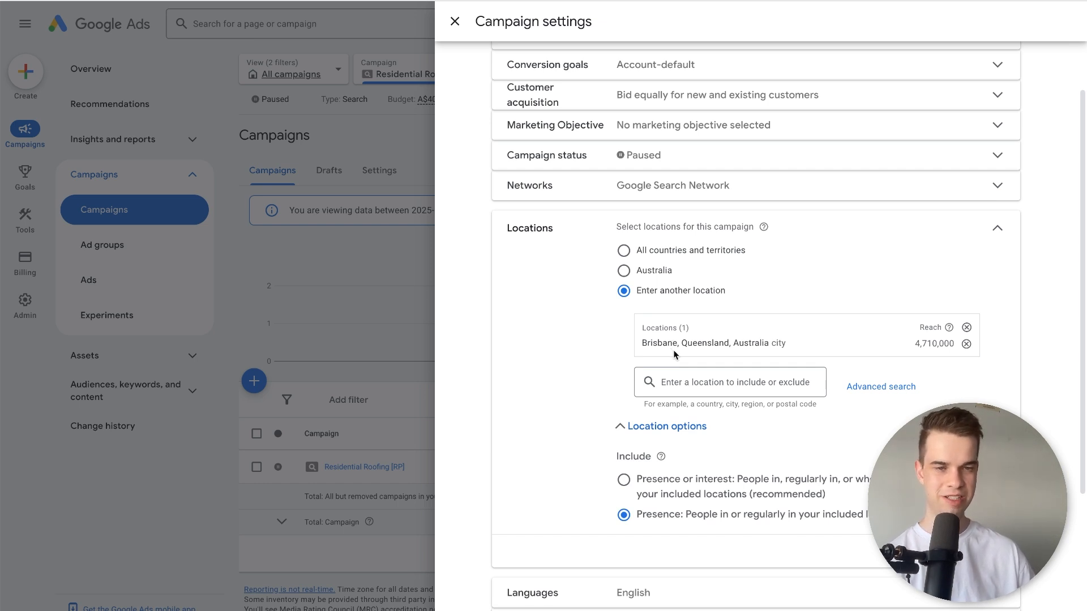
pyautogui.scroll(-2, 529, 390)
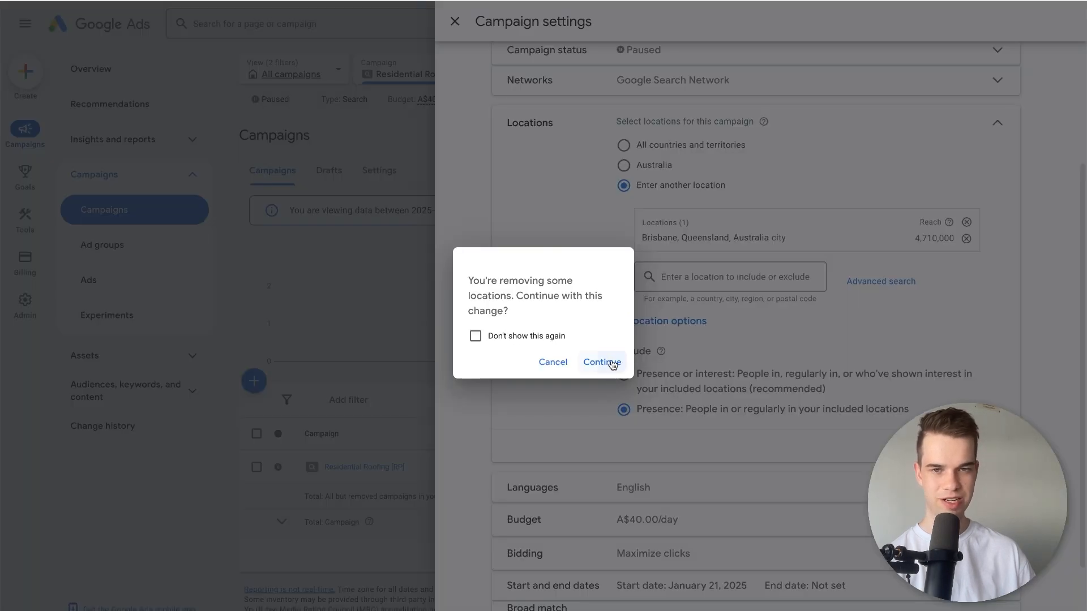
pyautogui.click(611, 363)
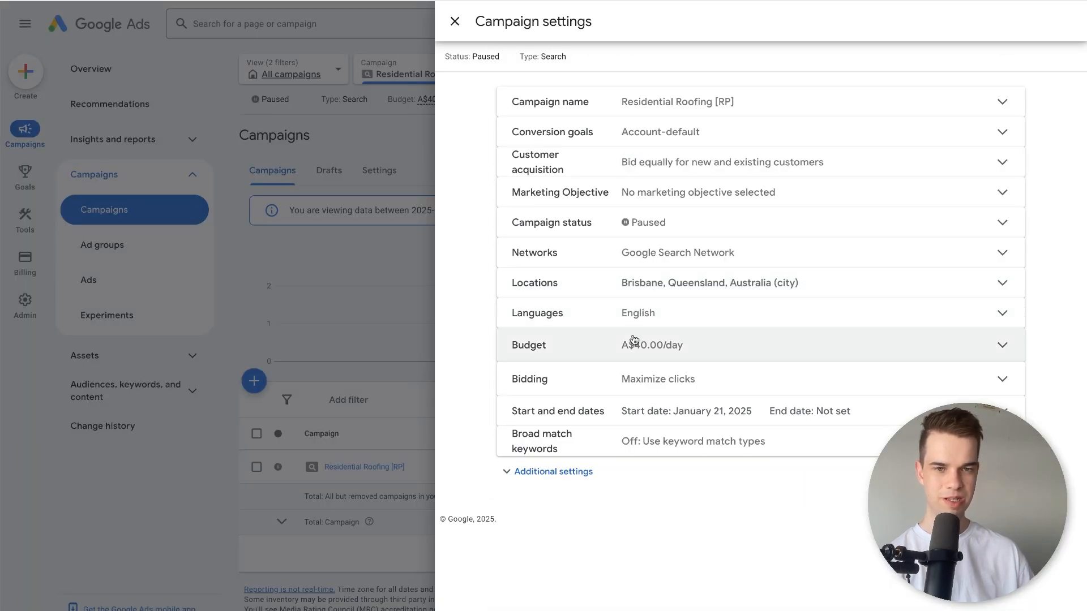
# Open the campaign's bidding settings and bring up the direct choice of bid strategy.
pyautogui.click(626, 378)
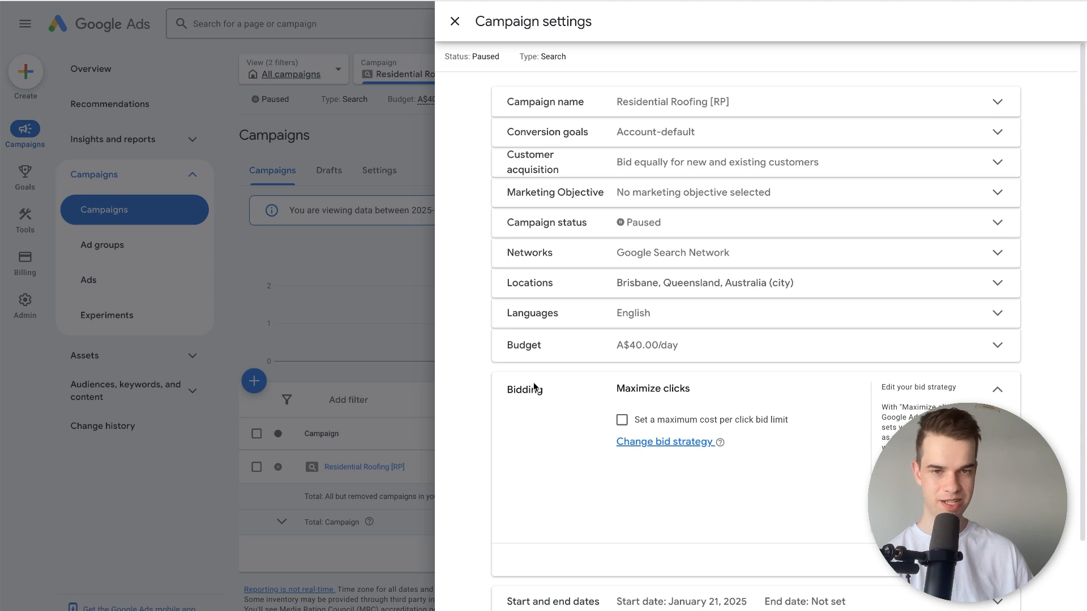
pyautogui.scroll(-2, 534, 381)
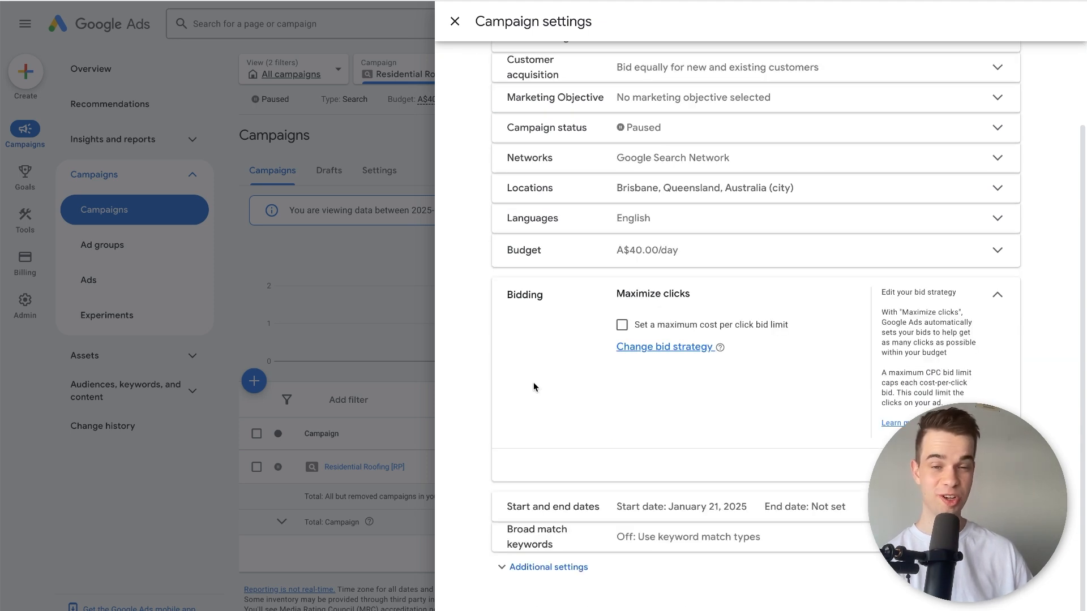
pyautogui.click(648, 348)
pyautogui.click(643, 308)
pyautogui.click(617, 421)
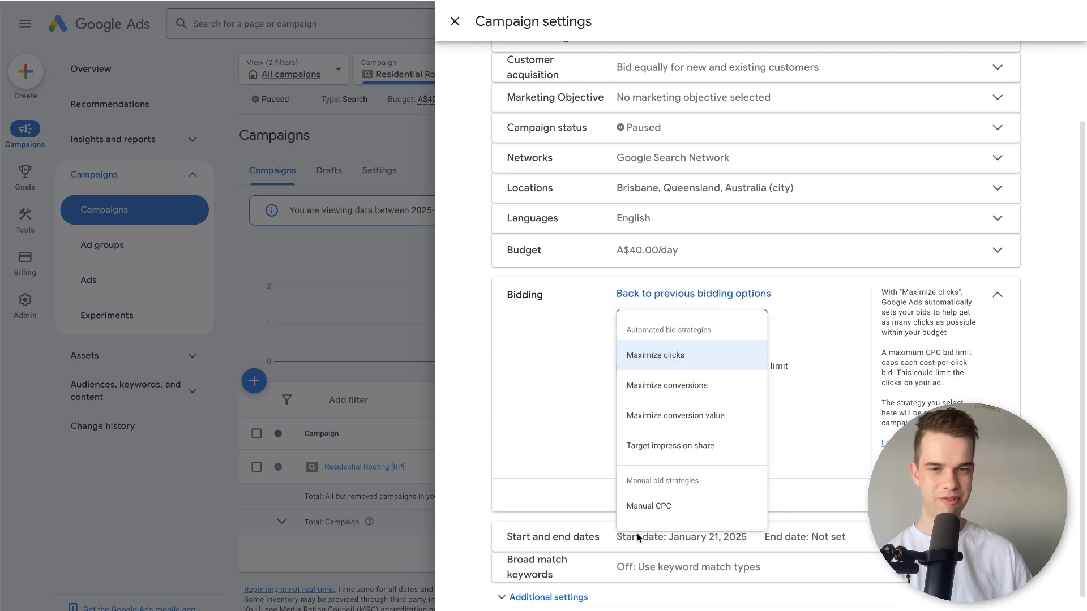
pyautogui.click(576, 419)
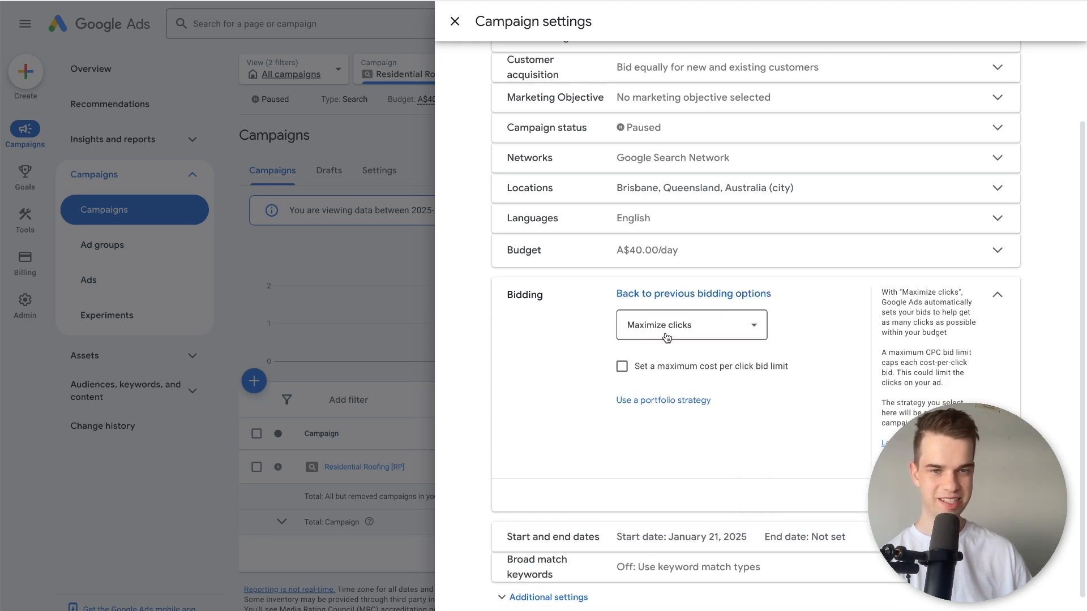
# Try Manual CPC as the campaign's bid strategy and switch back to Maximize clicks.
pyautogui.click(666, 337)
pyautogui.click(683, 519)
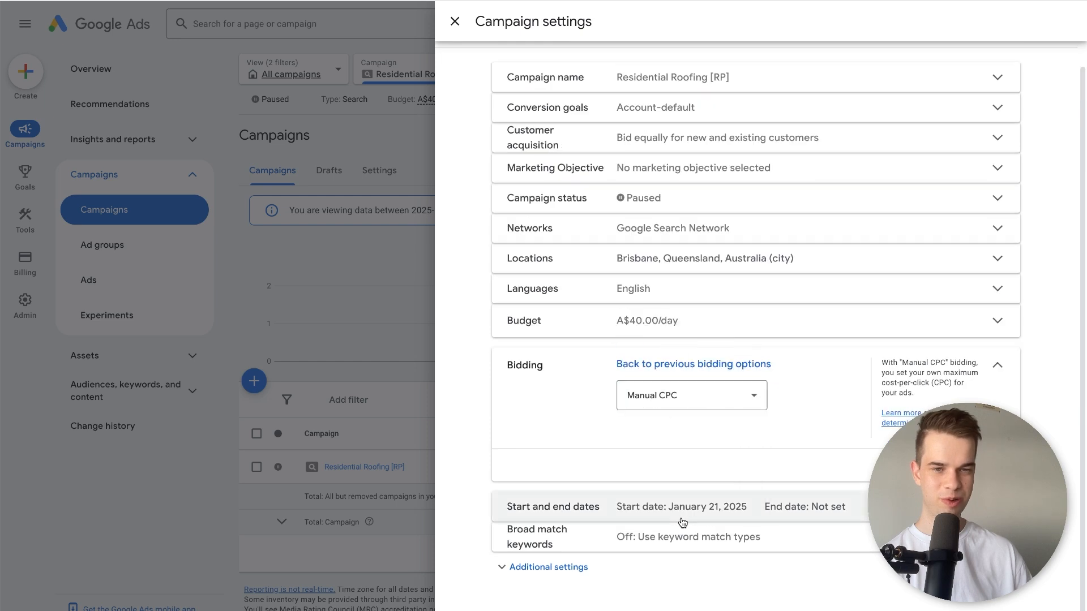
pyautogui.click(676, 399)
pyautogui.click(676, 429)
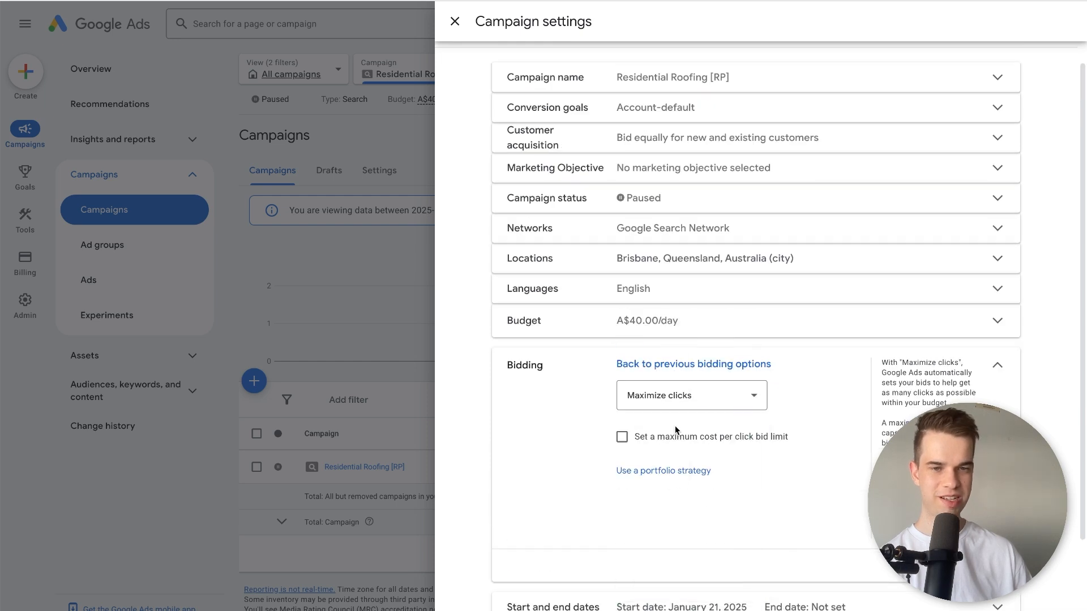
# Try Maximize conversions as the bid strategy, return to Maximize clicks and collapse the bidding settings.
pyautogui.click(659, 399)
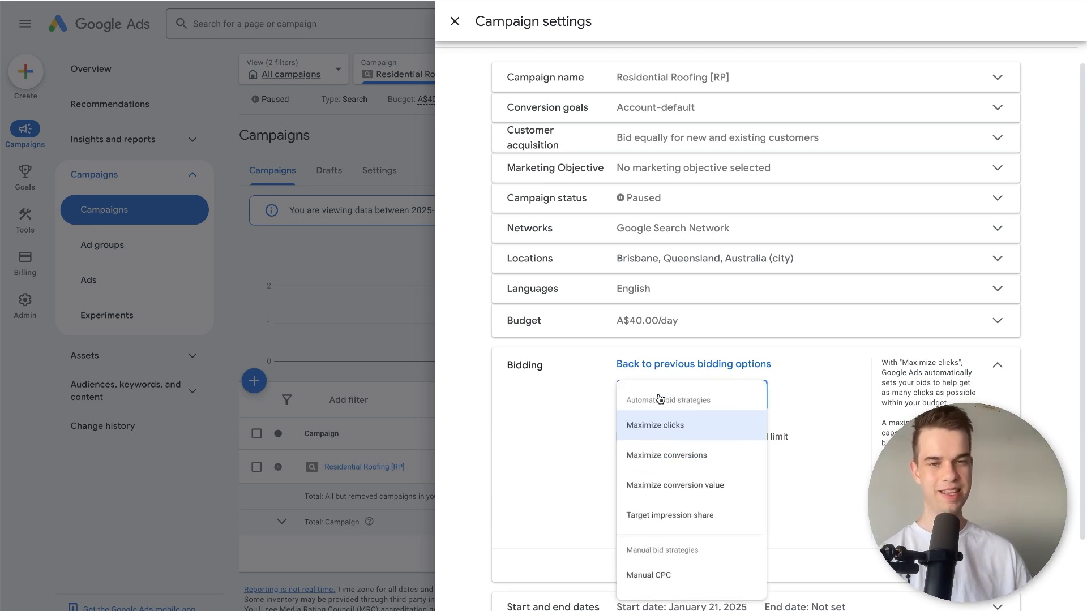
pyautogui.click(670, 462)
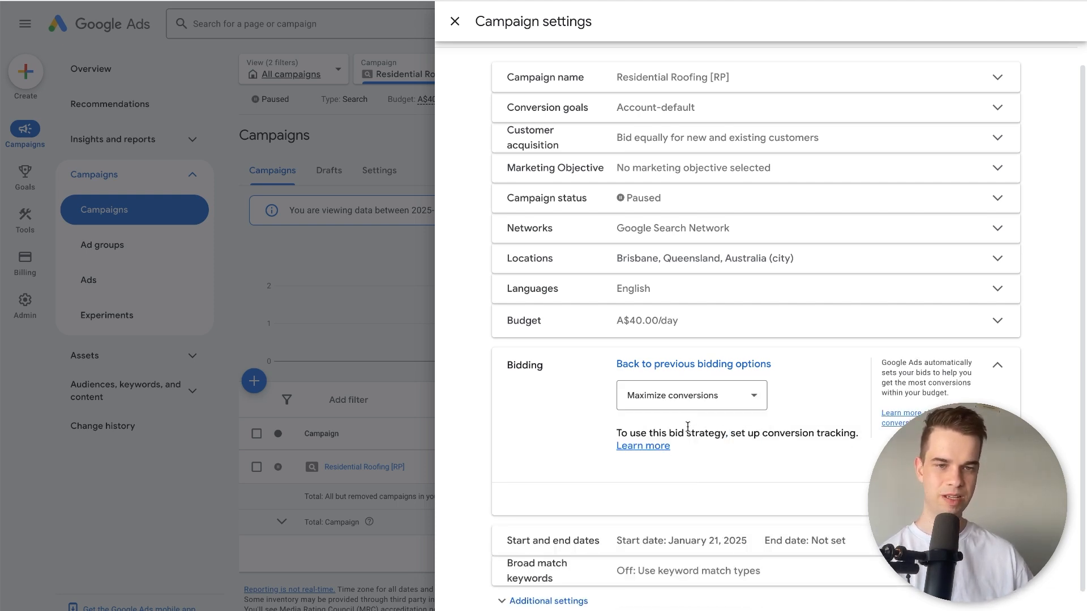
pyautogui.click(694, 395)
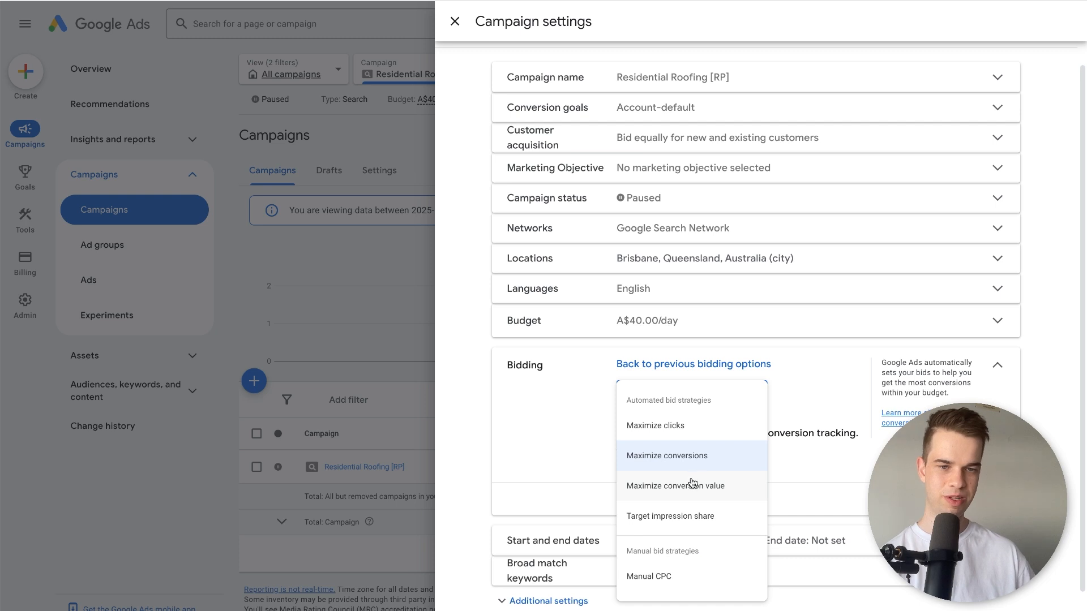
pyautogui.click(705, 452)
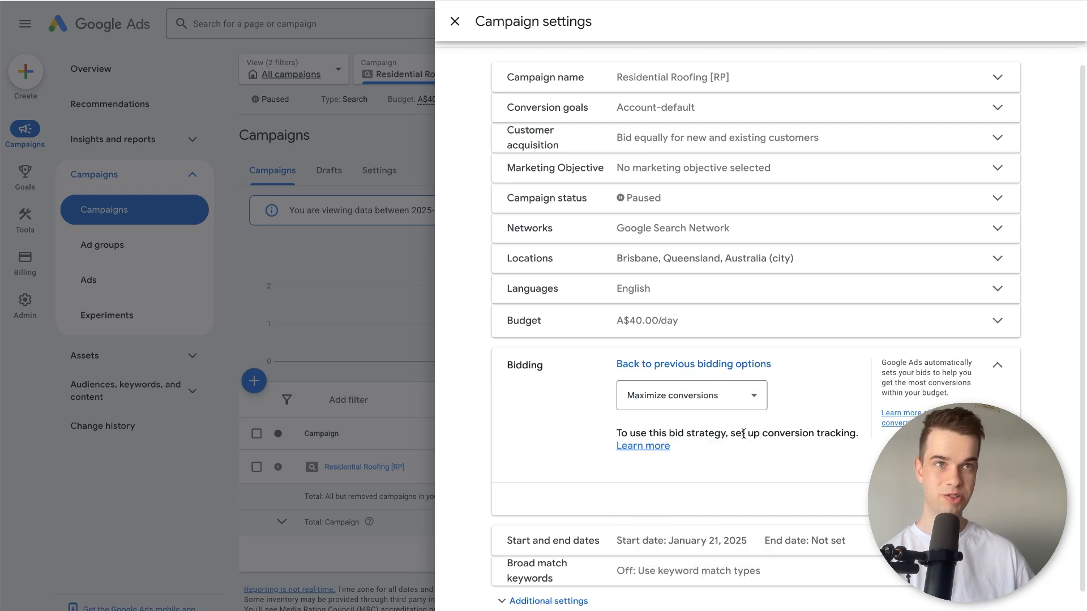
pyautogui.click(712, 390)
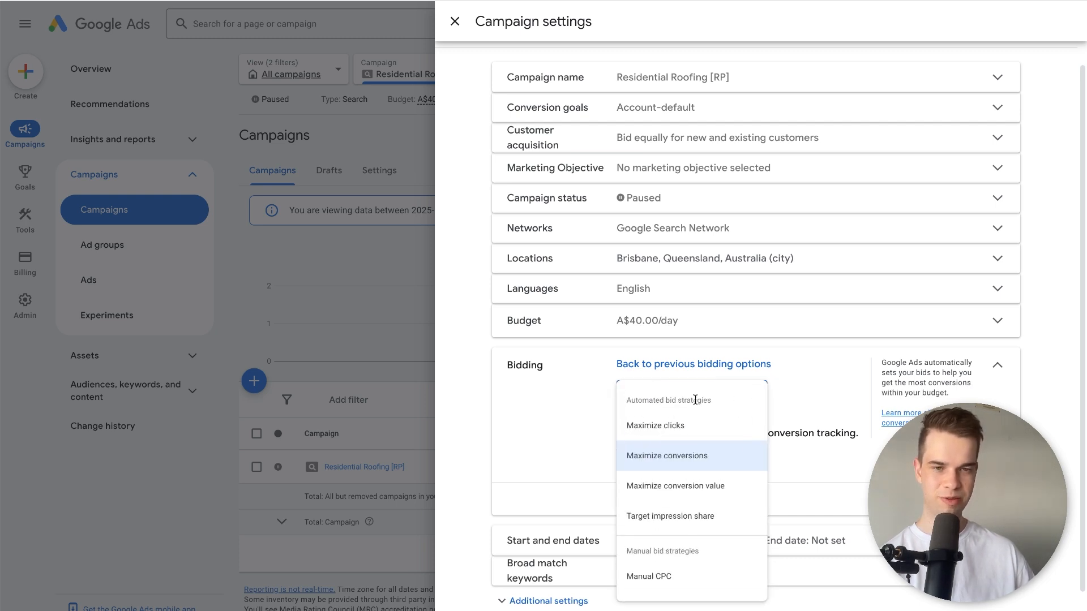
pyautogui.click(691, 427)
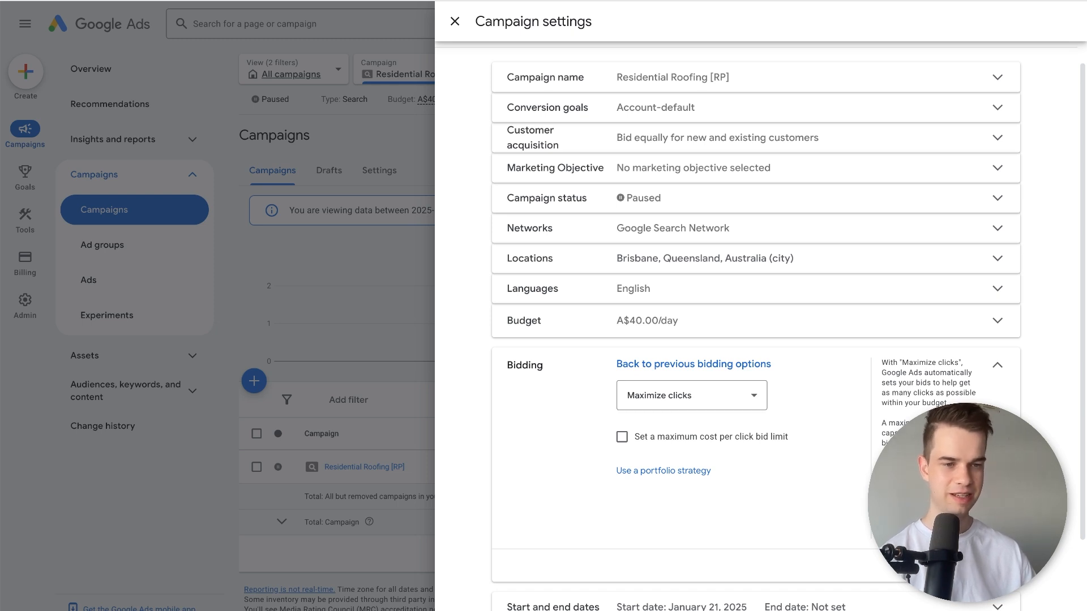
pyautogui.click(823, 365)
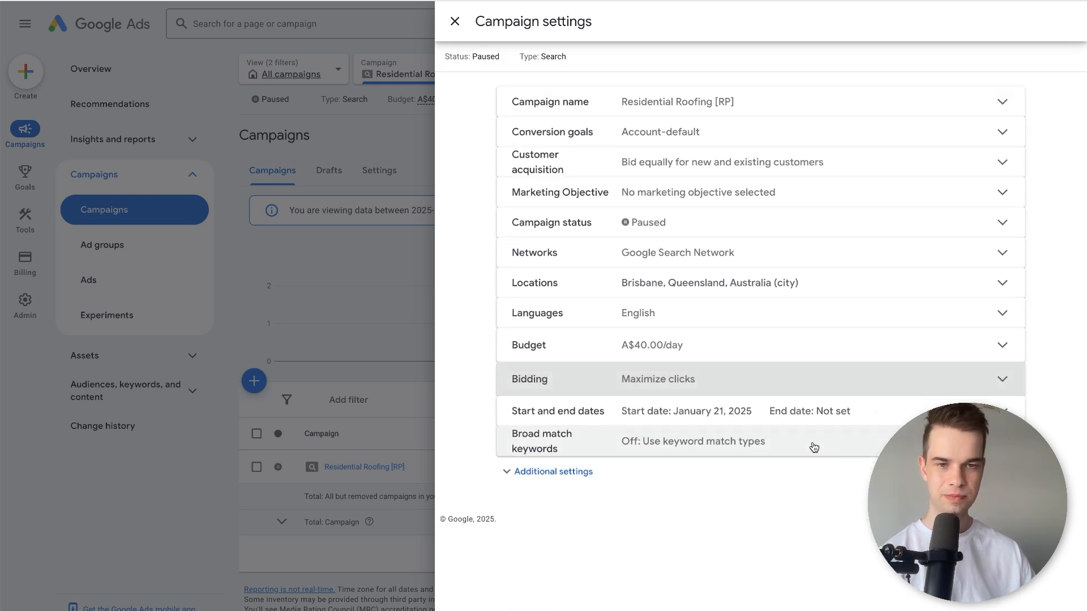
# Expand the campaign's broad match keywords setting and examine its options.
pyautogui.click(812, 441)
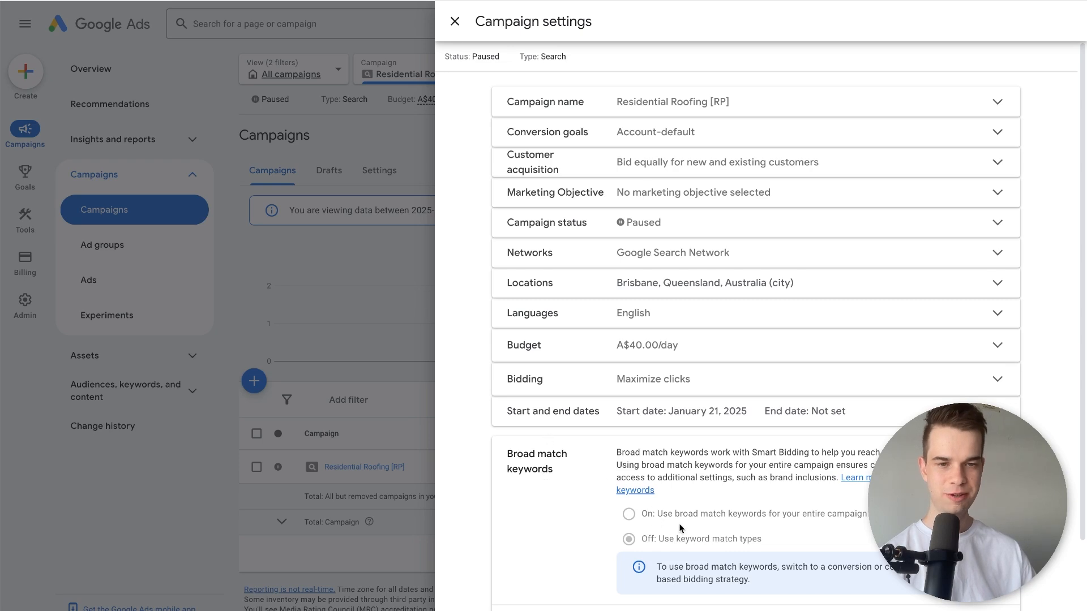
pyautogui.scroll(-2, 722, 539)
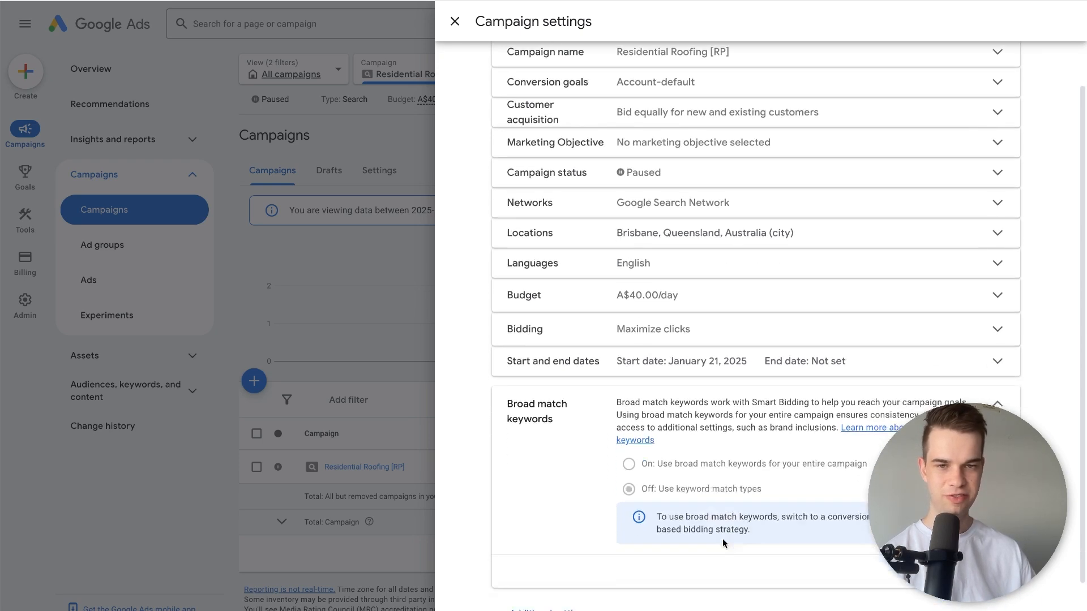
# Reveal the campaign's additional settings, look through them and close the campaign settings.
pyautogui.click(573, 566)
pyautogui.scroll(-3, 435, 447)
pyautogui.scroll(-1, 439, 443)
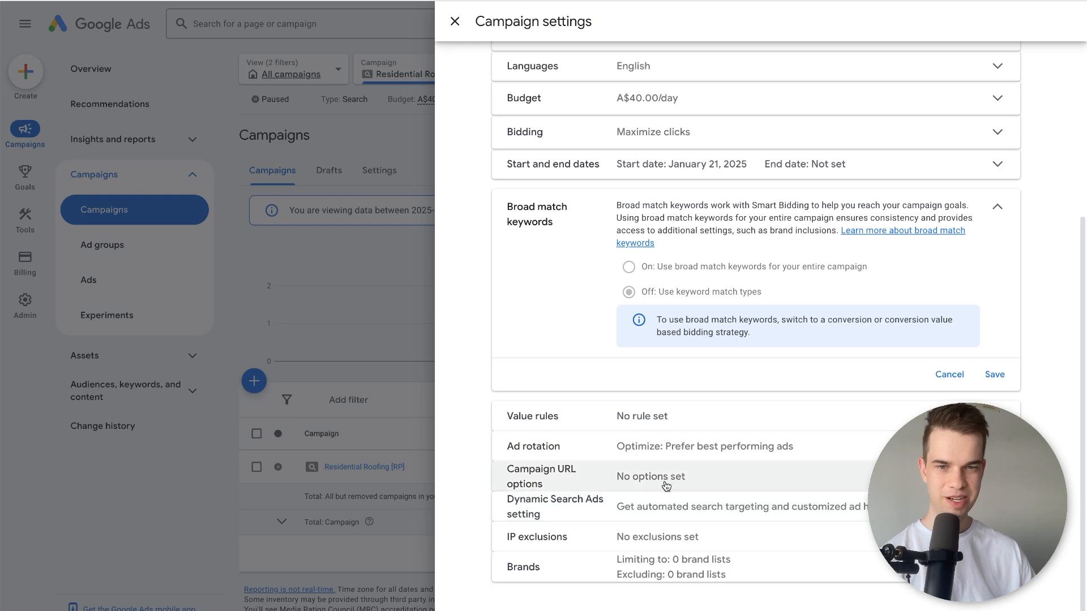
pyautogui.scroll(5, 541, 423)
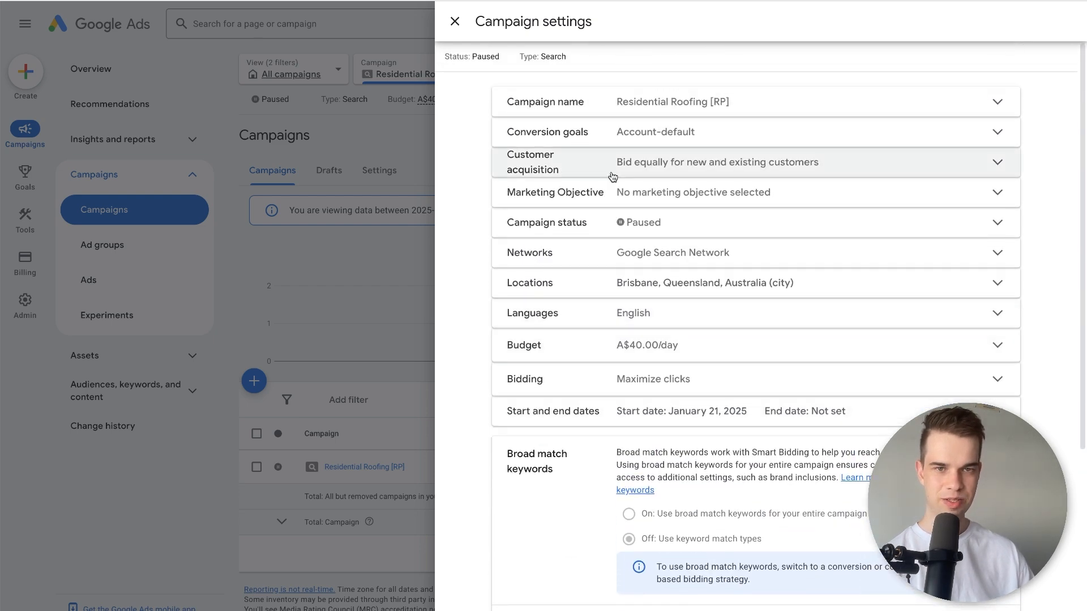
pyautogui.click(454, 21)
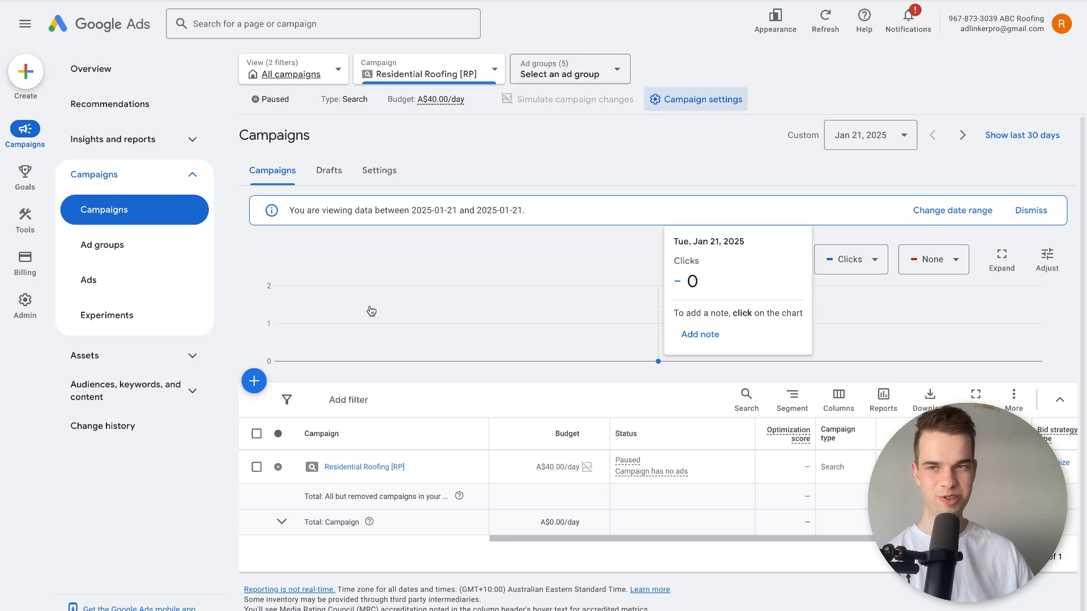
# Go to the conversions summary in Goals and start a new conversion action that tracks actions on a website.
pyautogui.moveTo(40, 176)
pyautogui.click(96, 68)
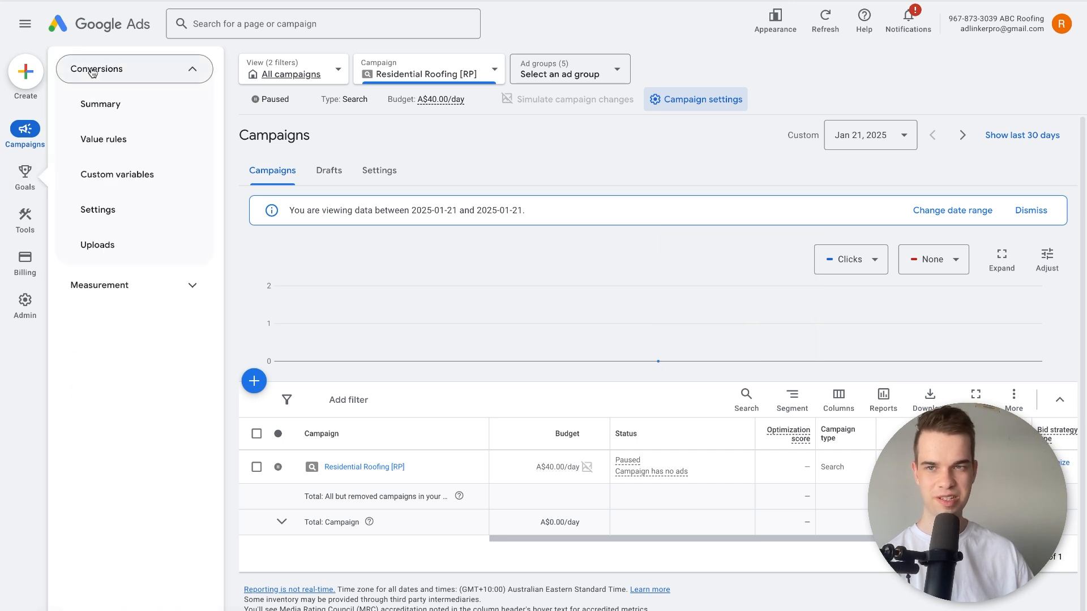
pyautogui.click(102, 108)
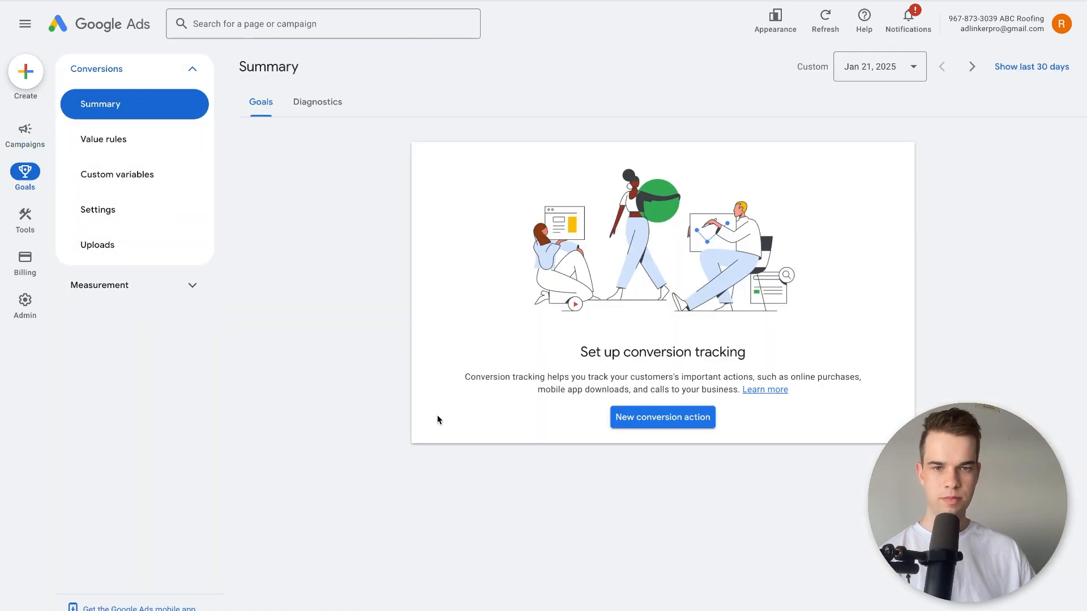
pyautogui.click(641, 419)
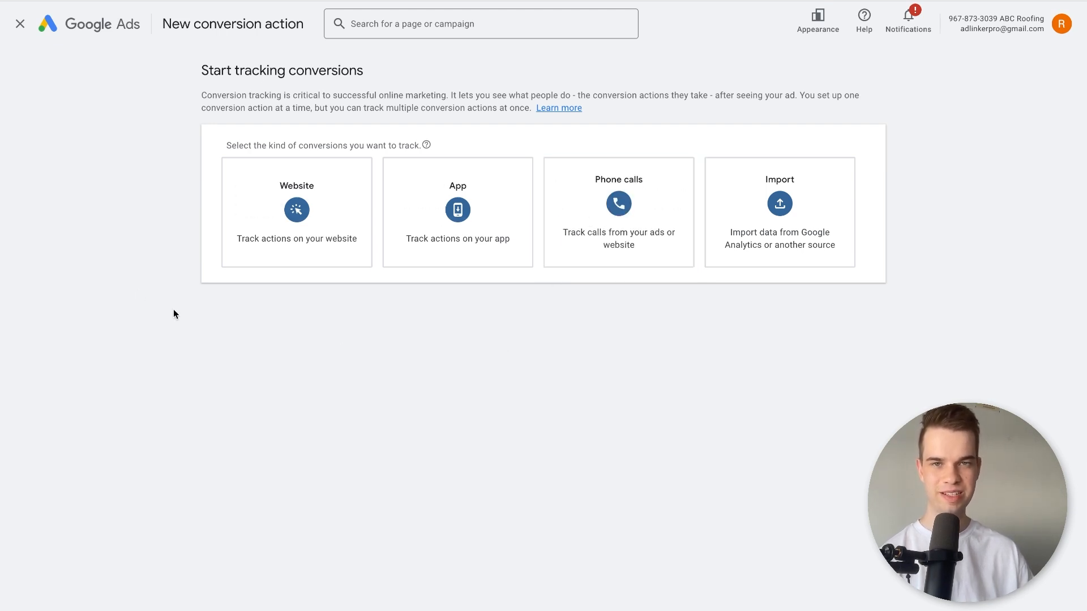
pyautogui.click(276, 235)
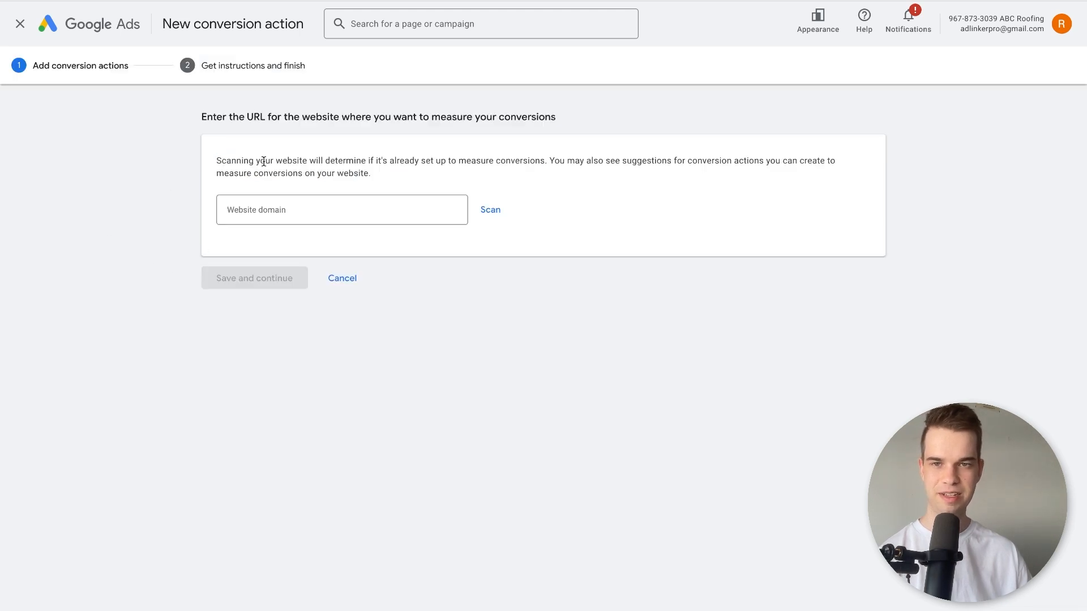
# Scan the website domain galacticdigital.co and begin adding a conversion action from web events.
pyautogui.click(288, 206)
pyautogui.write('galacticd')
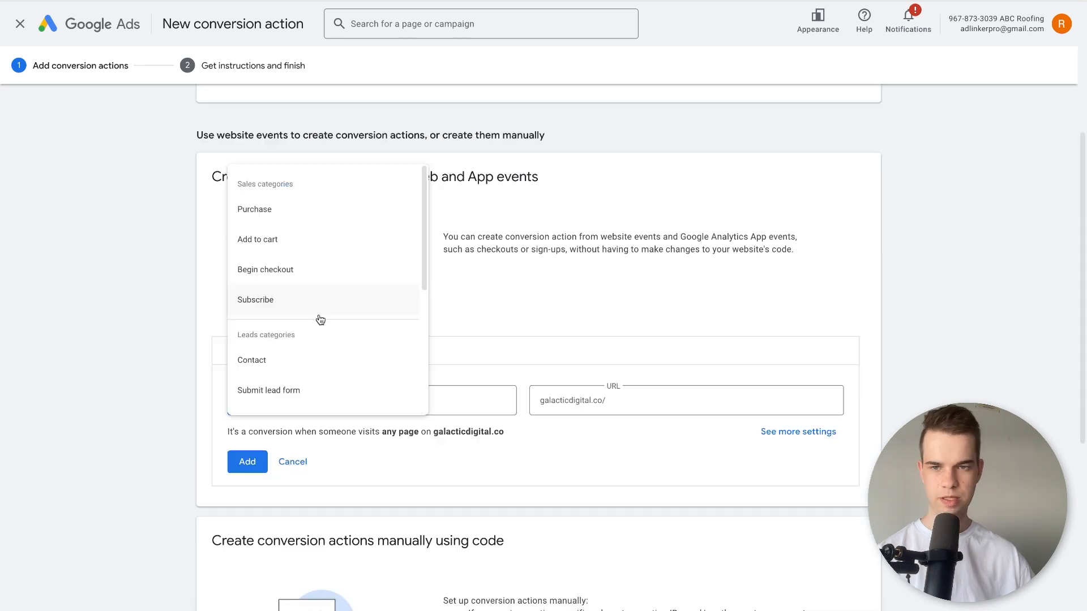
# Add a Submit lead form conversion action for page loads at galacticdigital.co/thank-you.
pyautogui.click(307, 387)
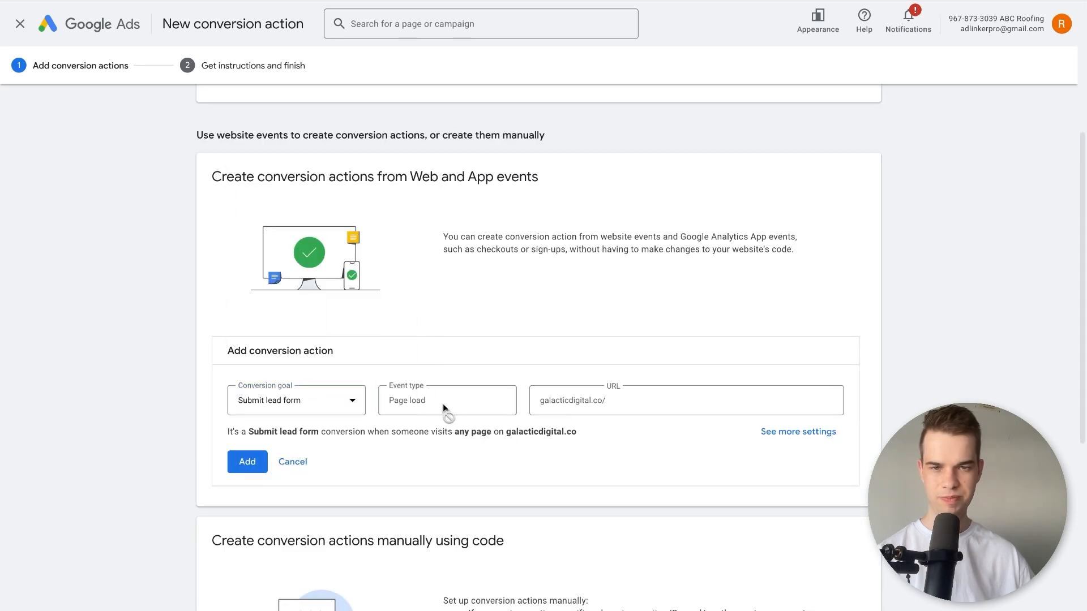
pyautogui.click(654, 396)
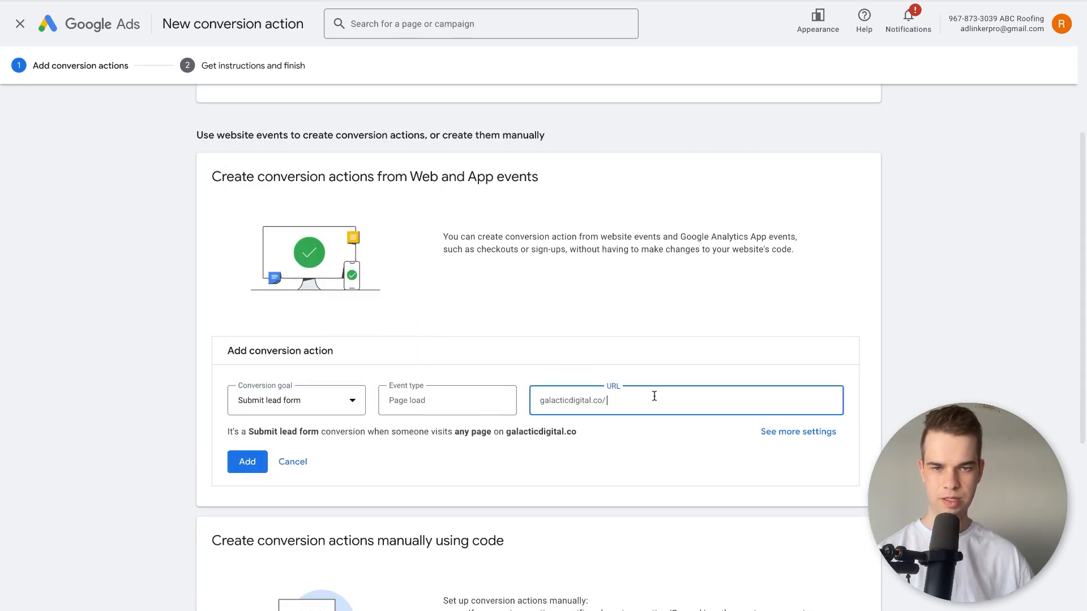
pyautogui.write('thank')
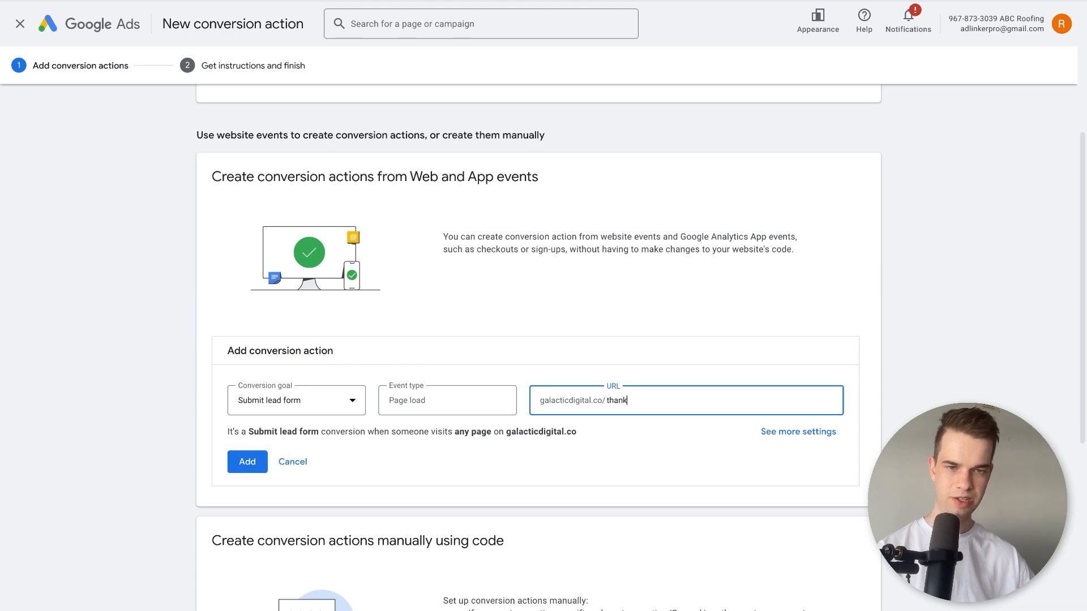
pyautogui.write('-you')
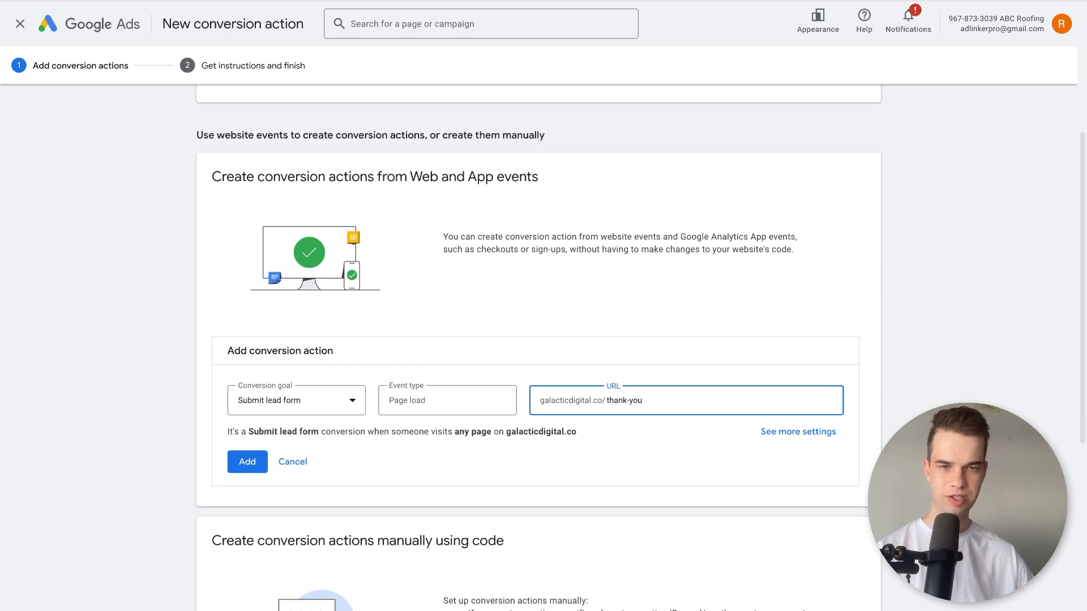
pyautogui.scroll(-4, 485, 486)
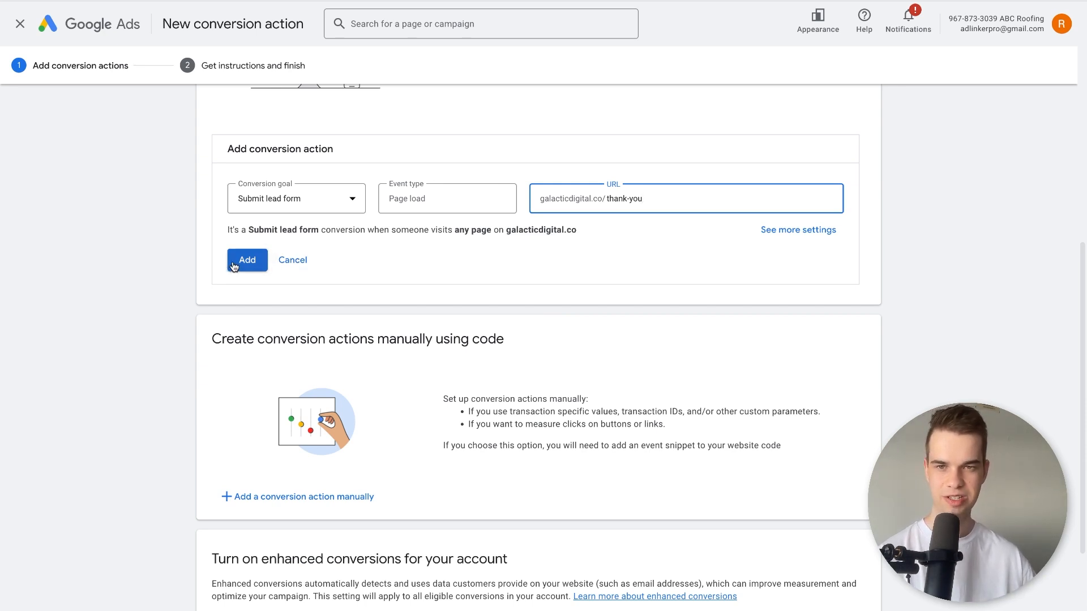
pyautogui.click(440, 187)
pyautogui.click(240, 262)
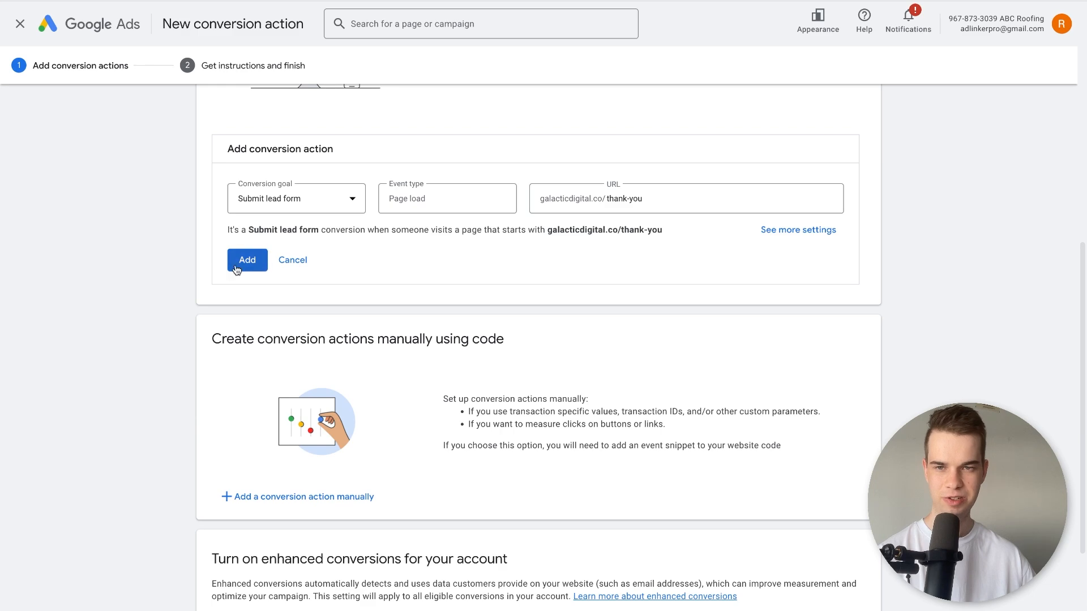
# Start a manual conversion action with the Submit lead form goal category and name it "Submit lead form".
pyautogui.scroll(-4, 472, 169)
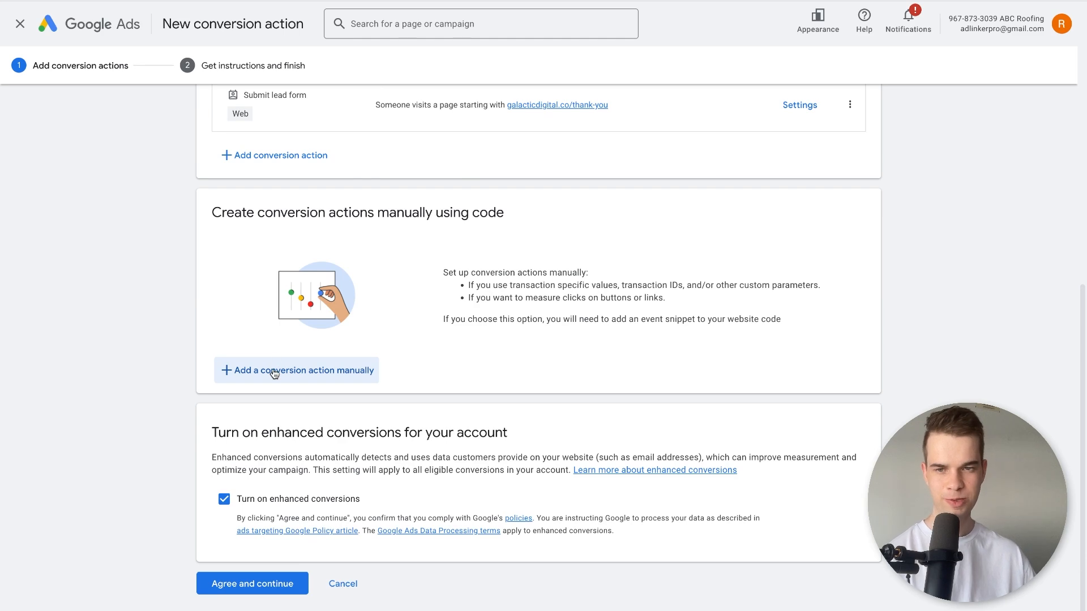
pyautogui.moveTo(286, 215); pyautogui.dragTo(462, 247)
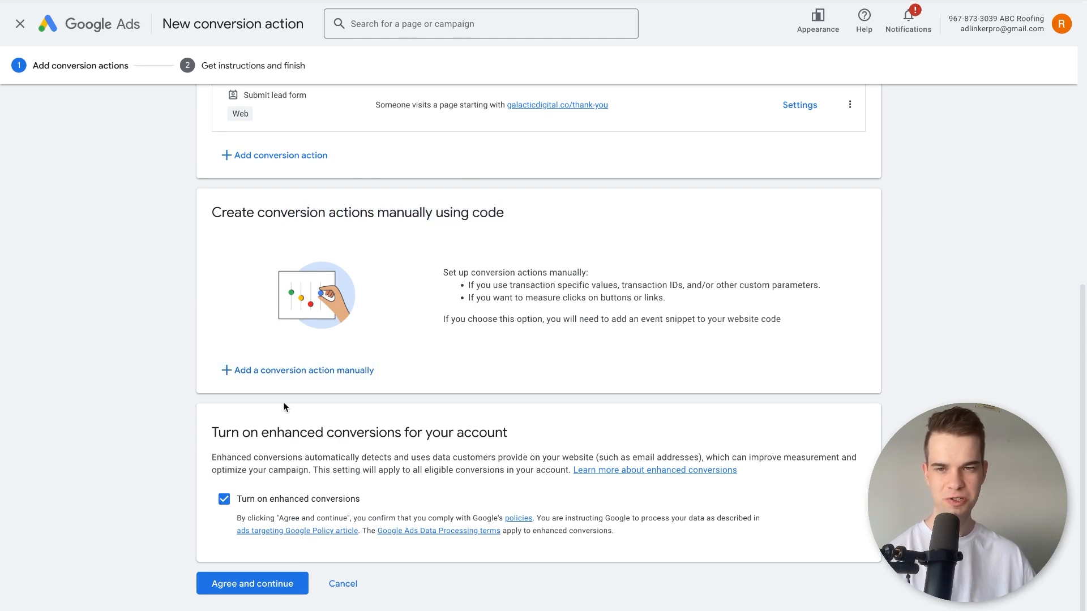
pyautogui.click(284, 372)
pyautogui.click(500, 189)
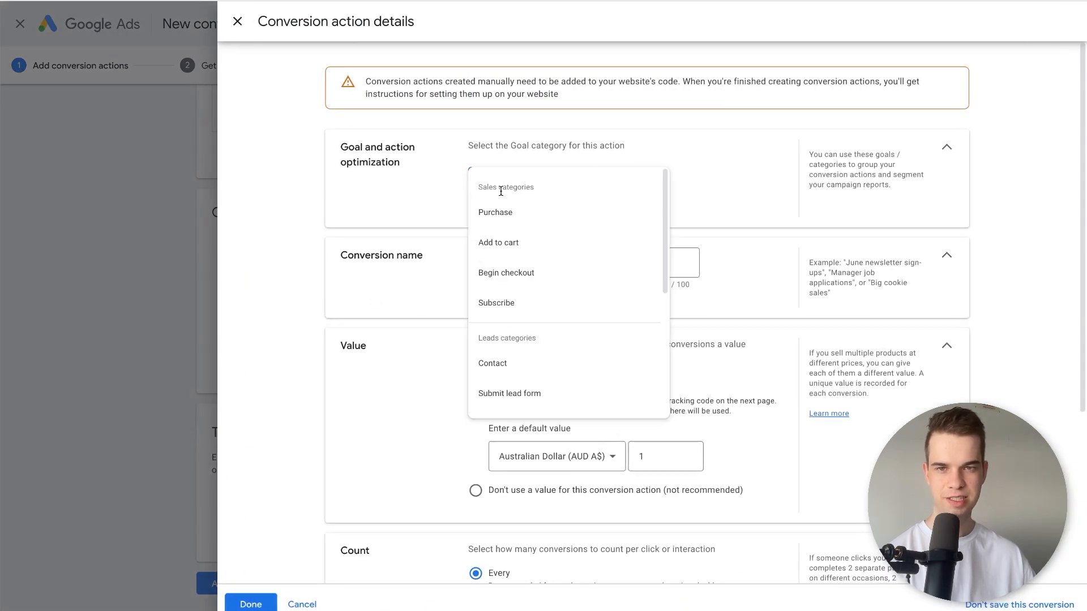
pyautogui.click(528, 408)
pyautogui.click(562, 321)
pyautogui.write('Su')
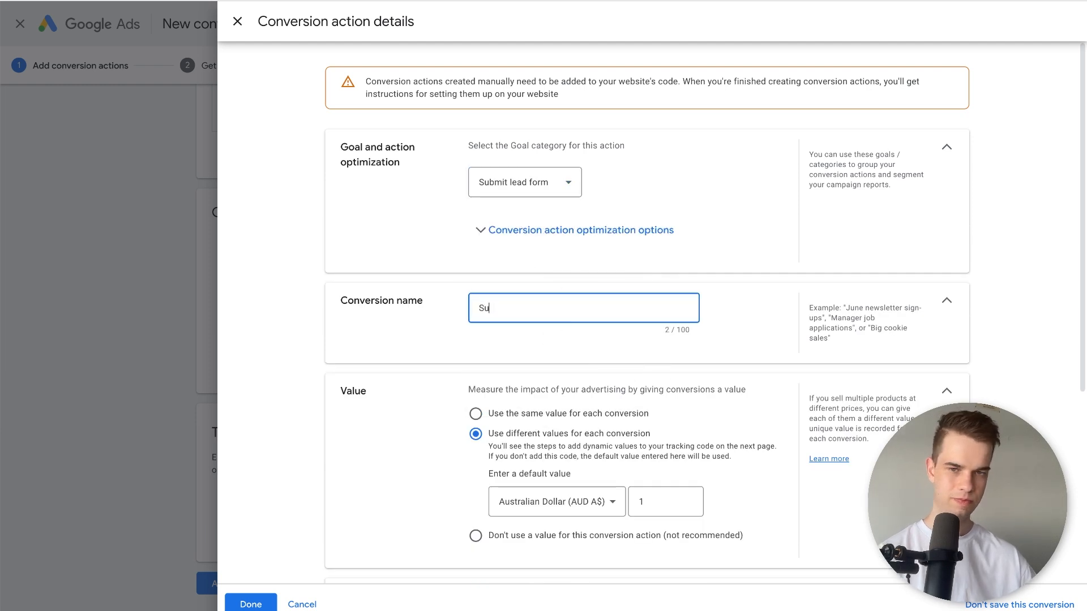
pyautogui.write('bmit lead form')
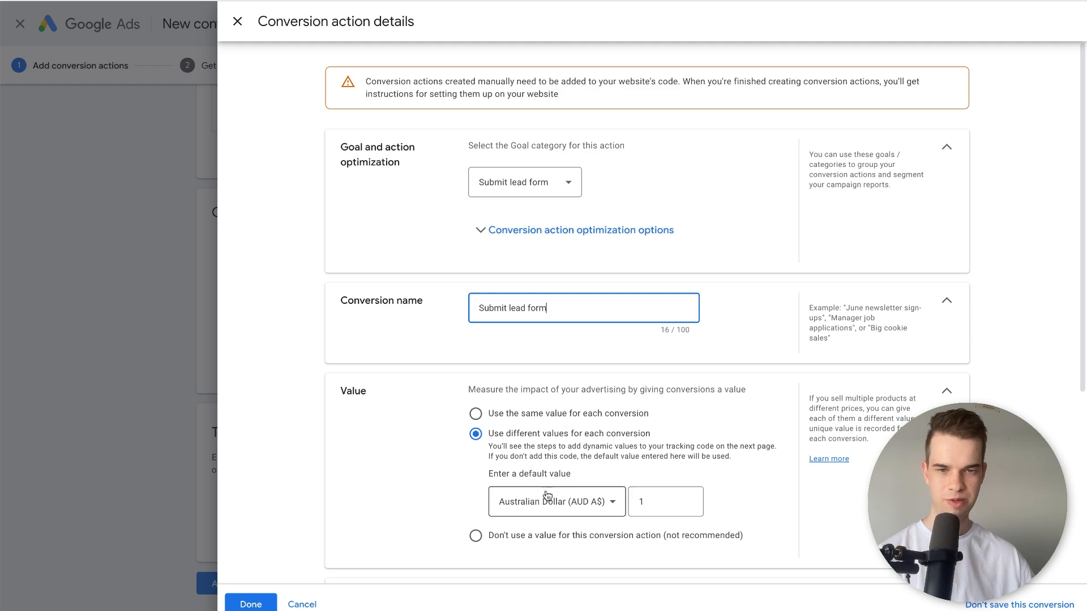
# Set the manual conversion action to use no value and to count One conversion per interaction.
pyautogui.click(544, 537)
pyautogui.scroll(-4, 508, 490)
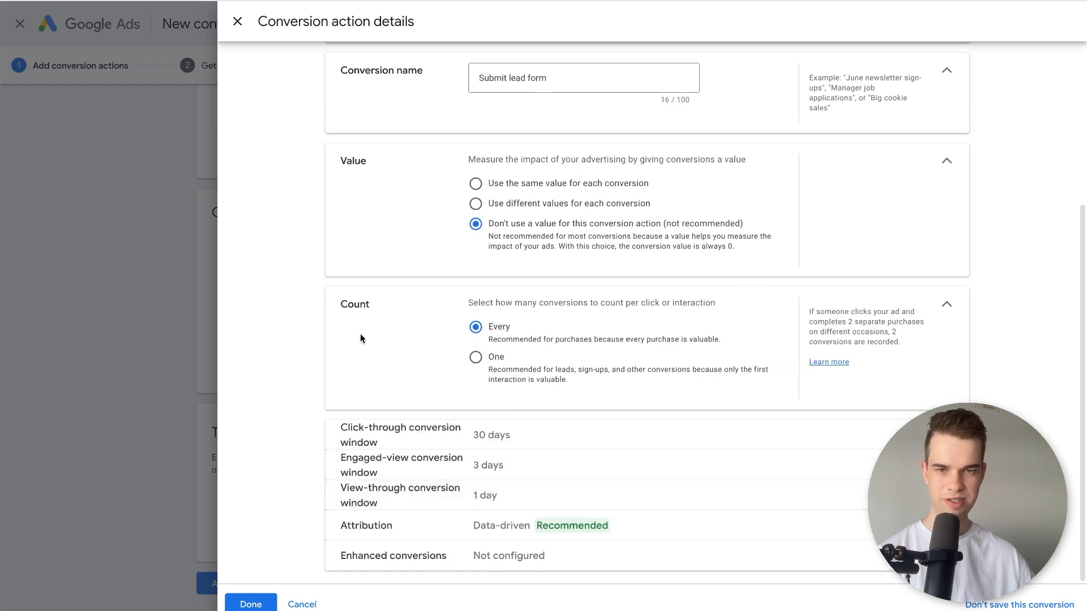
pyautogui.click(502, 356)
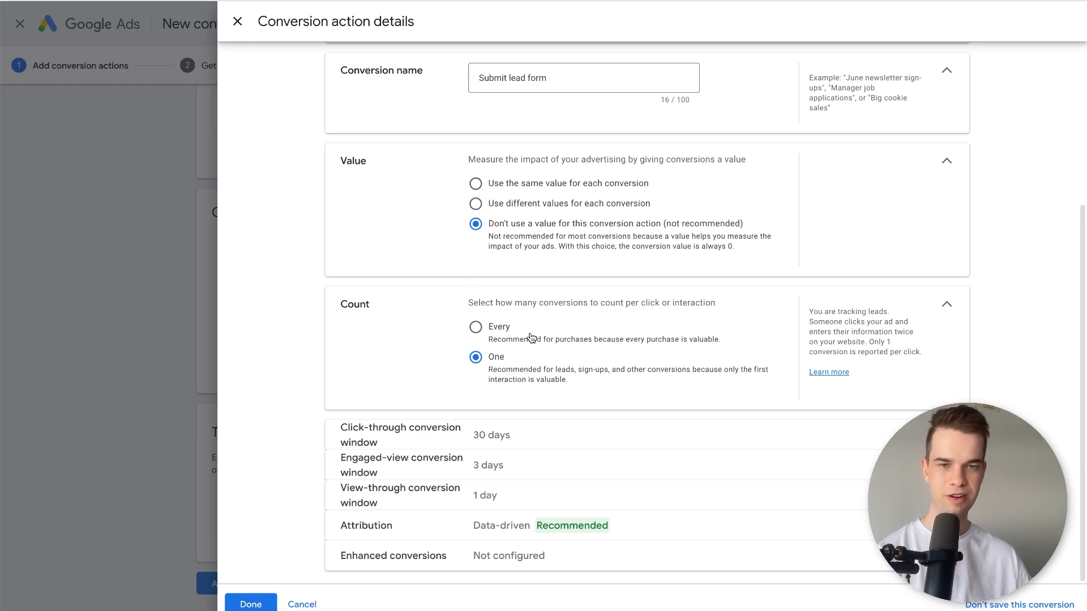
pyautogui.click(565, 338)
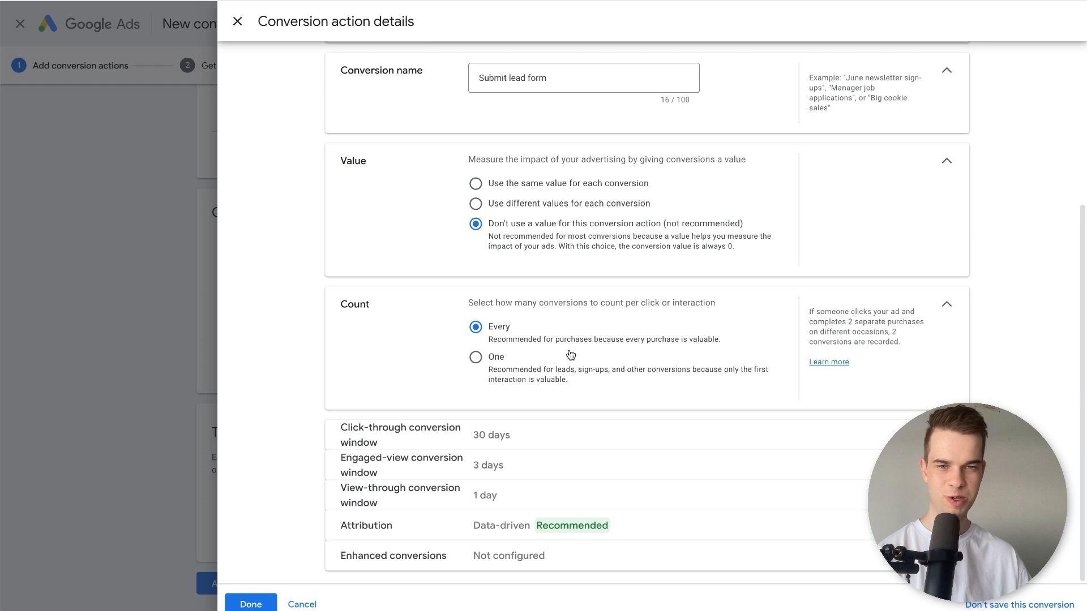
pyautogui.click(580, 379)
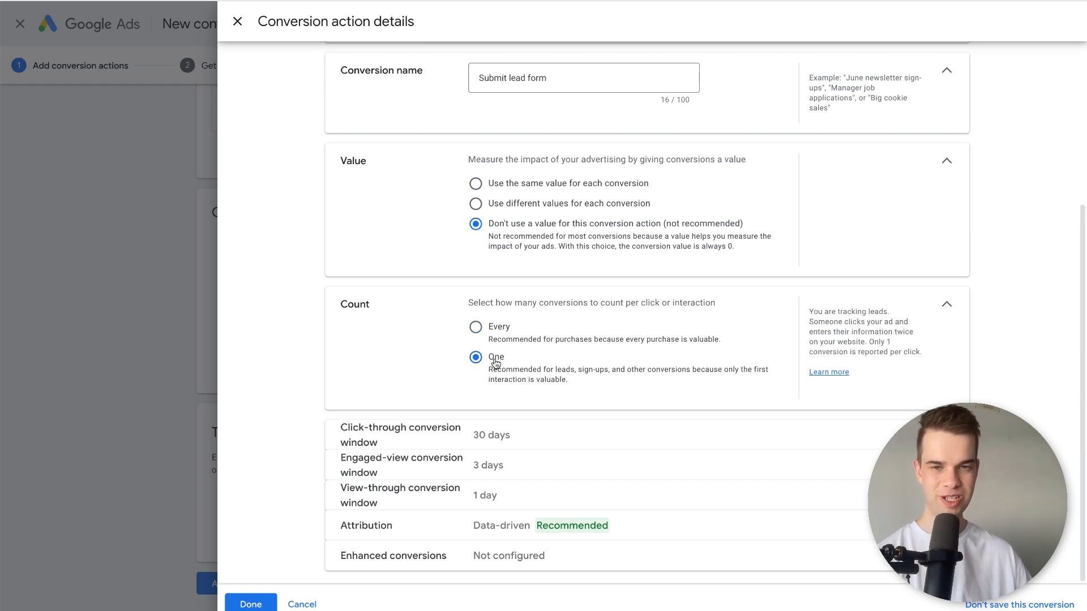
# Expand the conversion action's attribution setting and examine the available models, keeping Data-driven.
pyautogui.click(450, 529)
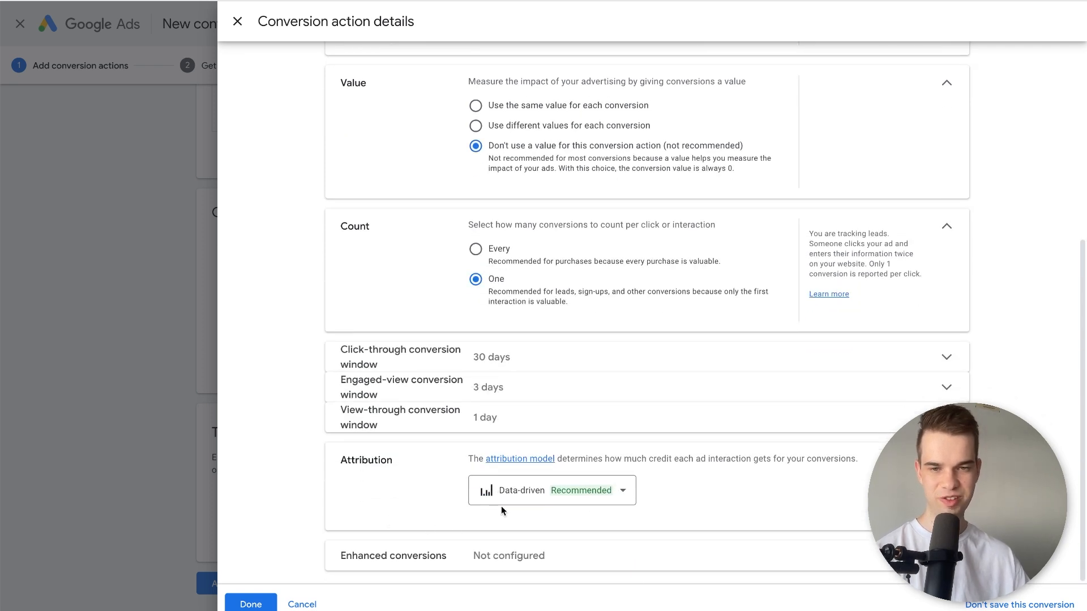
pyautogui.click(501, 495)
pyautogui.click(405, 486)
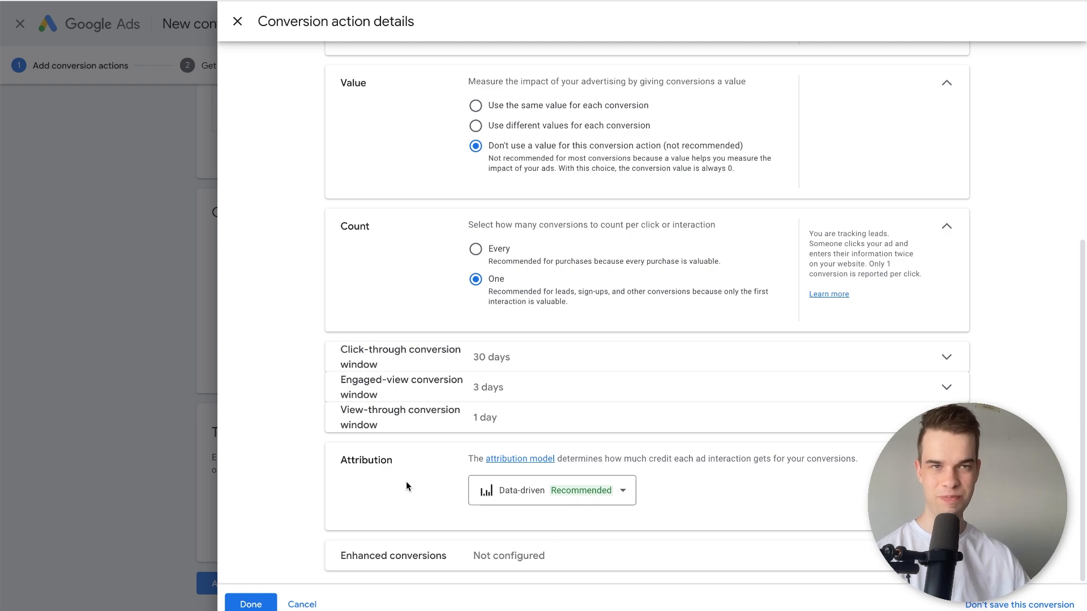
pyautogui.click(529, 491)
pyautogui.click(414, 495)
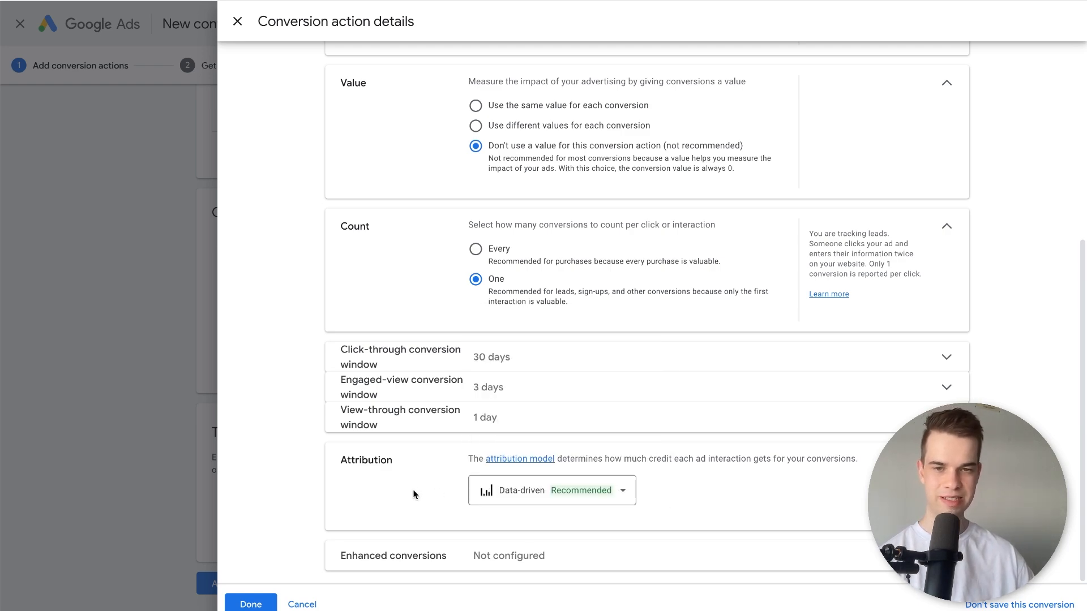
# Finish the manual conversion action's details and agree to continue to the tag setup instructions.
pyautogui.click(251, 604)
pyautogui.scroll(-1, 501, 425)
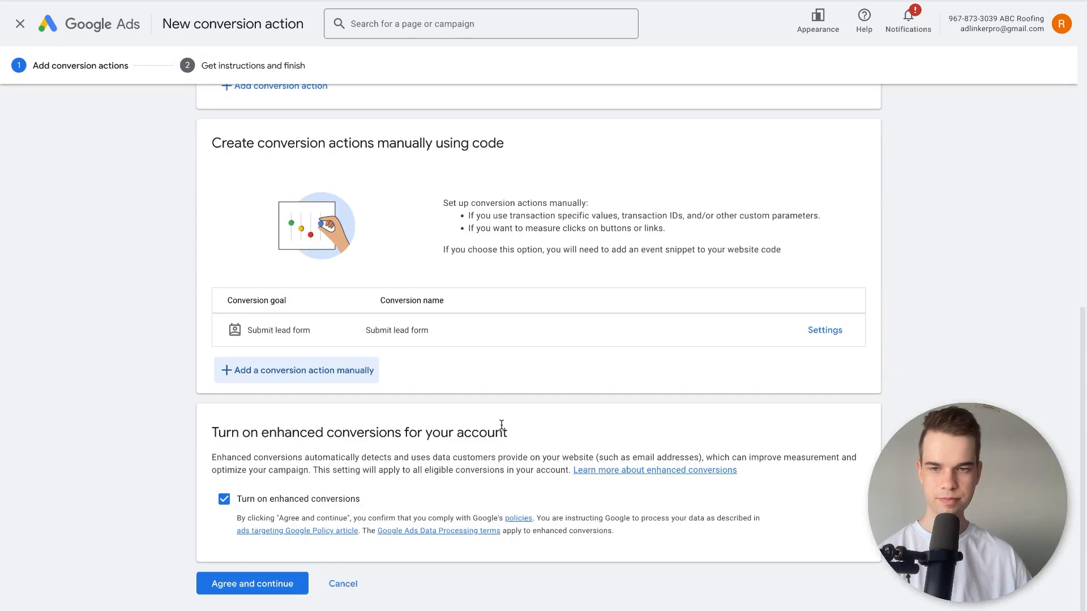
pyautogui.click(286, 581)
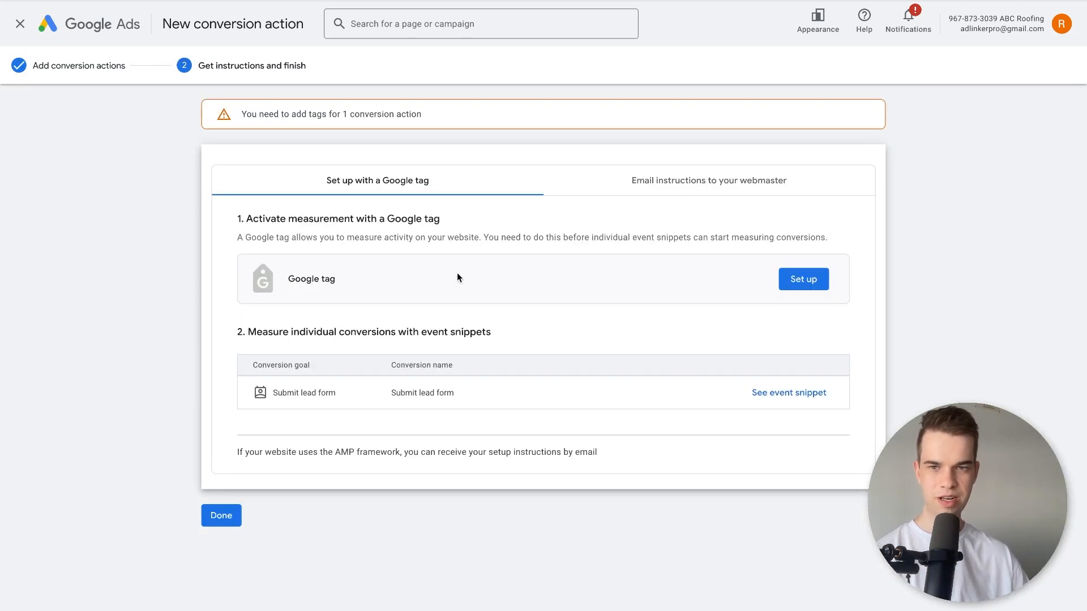
# Review the Google tag instructions and the Submit lead form event snippet, comparing its Click and Page load versions.
pyautogui.moveTo(288, 219); pyautogui.dragTo(380, 259)
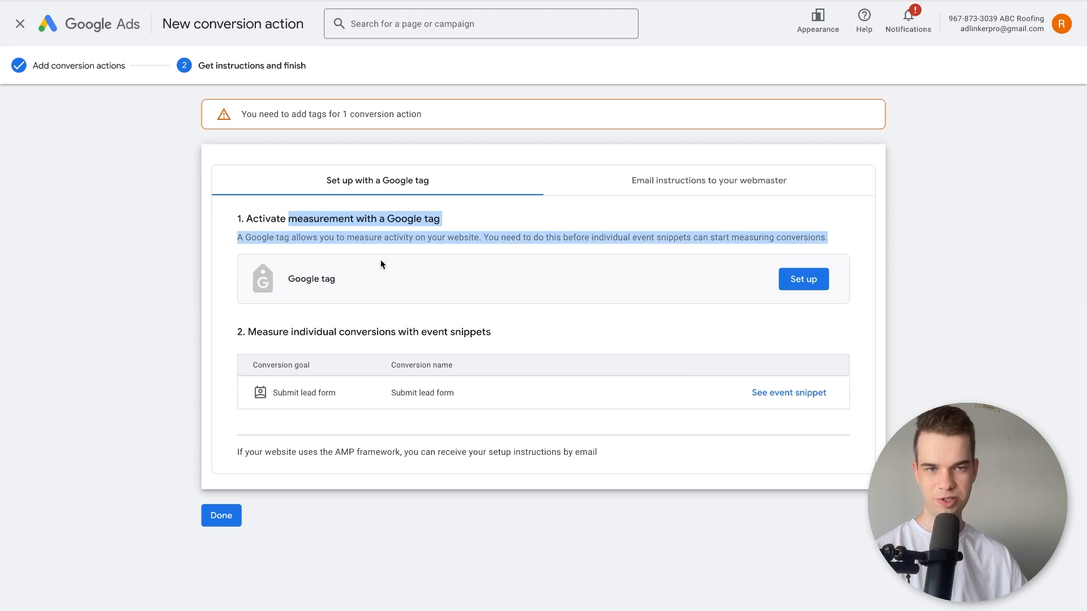
pyautogui.click(380, 260)
pyautogui.click(785, 394)
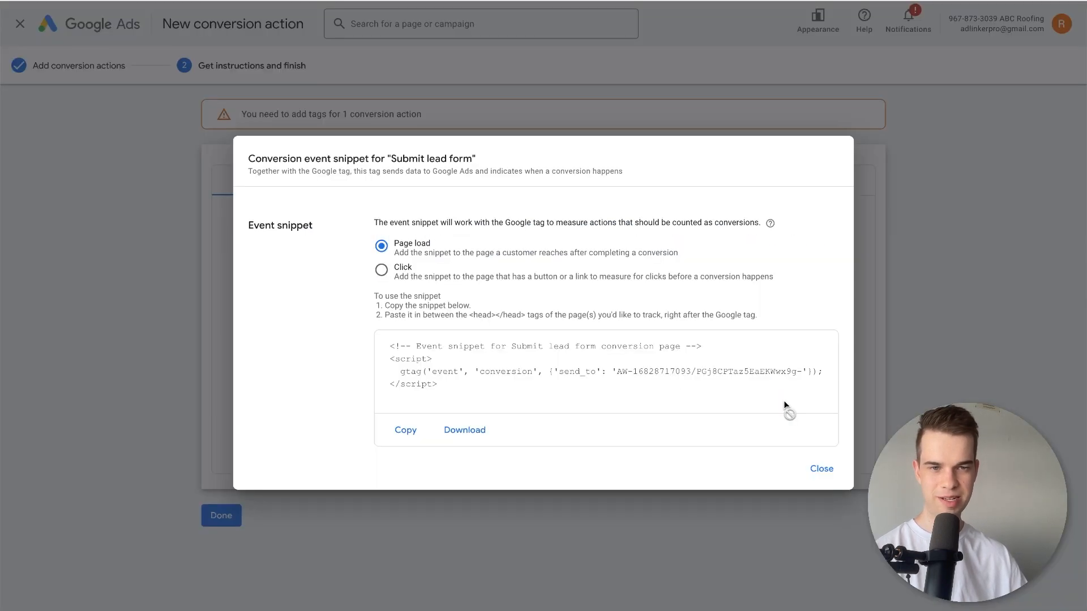
pyautogui.click(400, 270)
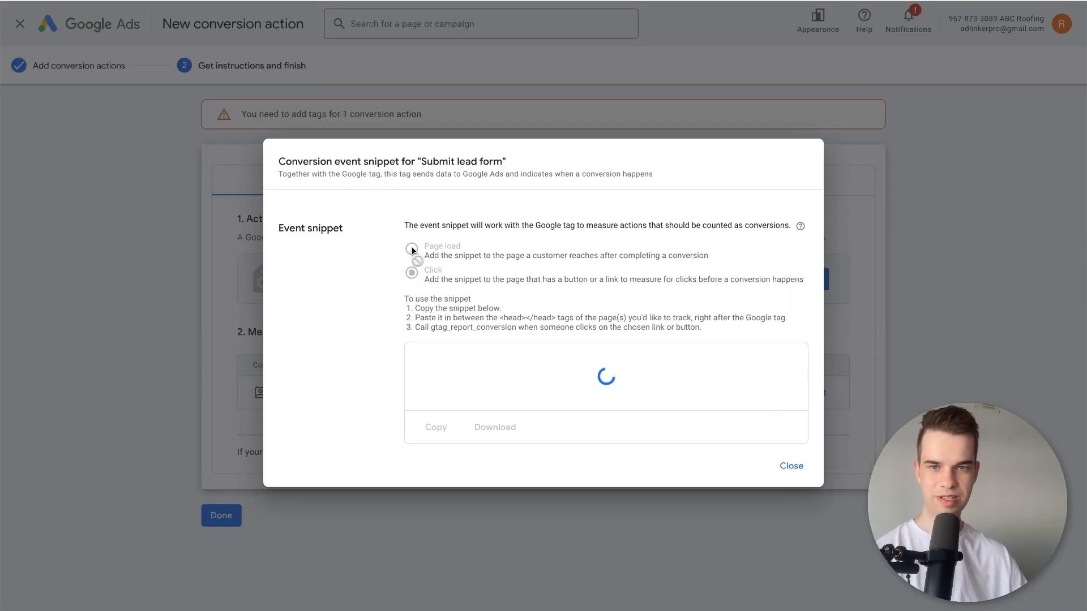
pyautogui.click(412, 249)
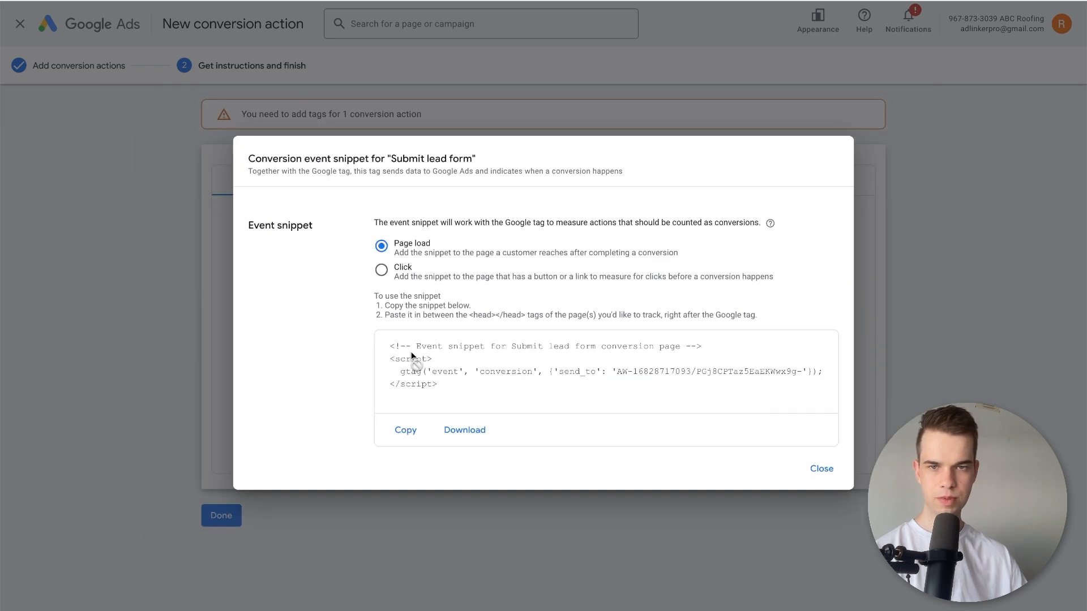
pyautogui.click(433, 372)
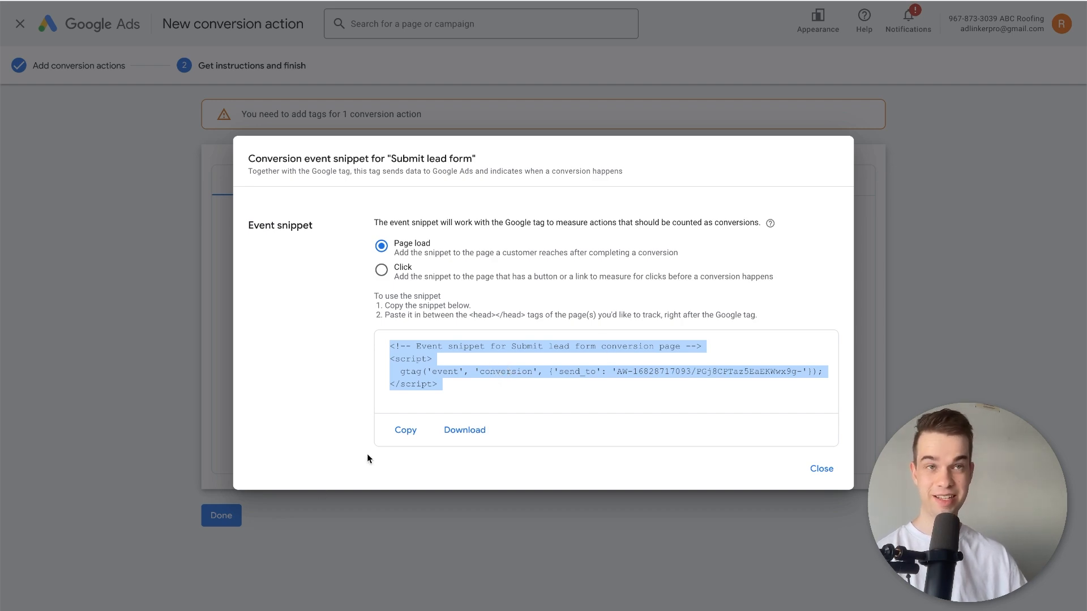
# Leave the tag instructions and remove the "Submit lead form (Page load galacticdigital.co/thank-you)" conversion action.
pyautogui.click(821, 468)
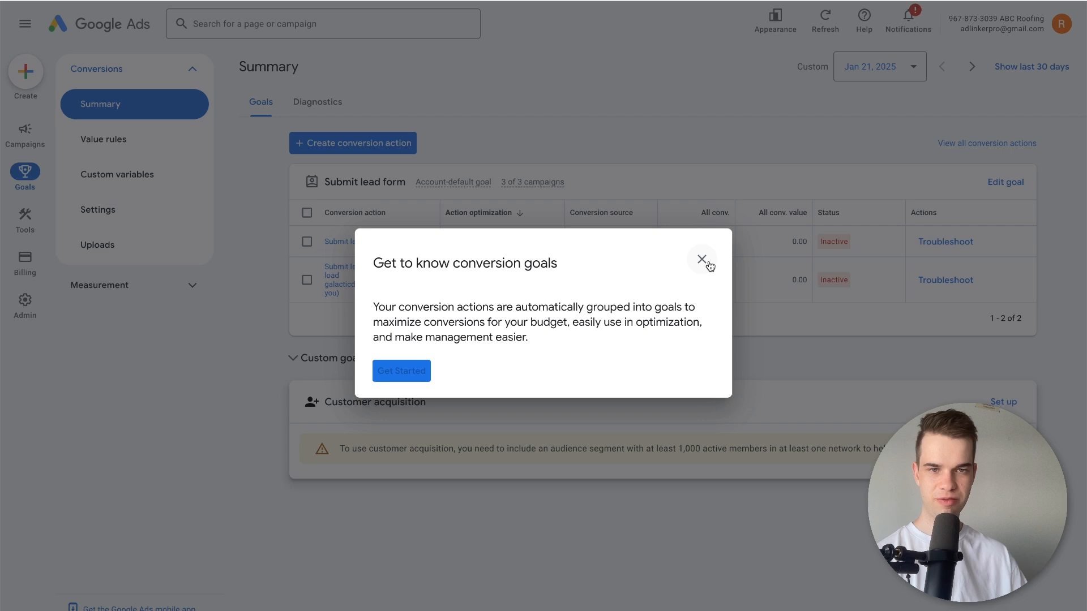
pyautogui.click(702, 259)
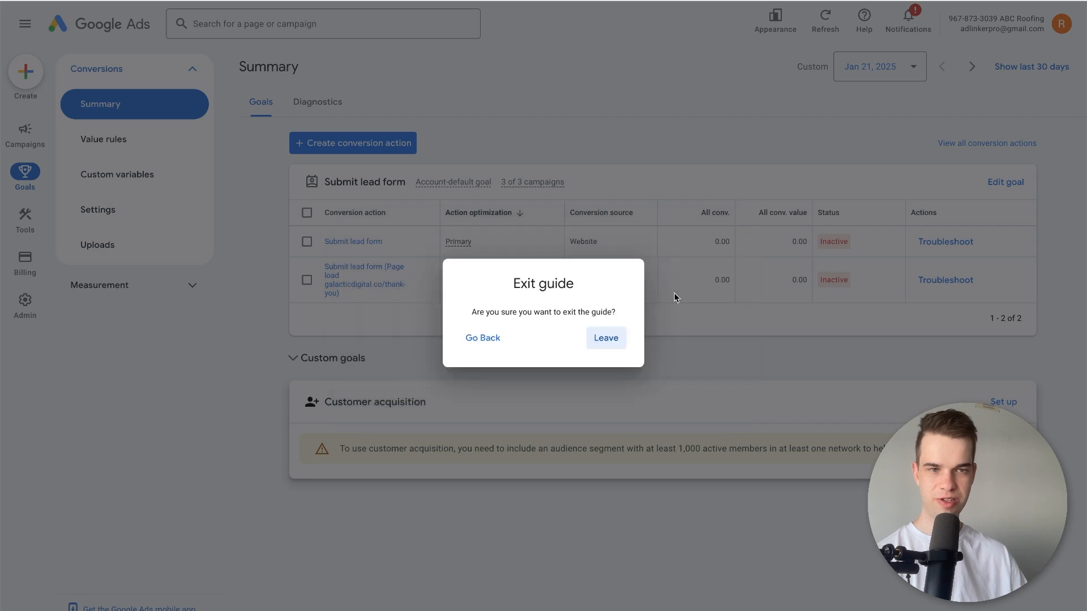
pyautogui.click(597, 337)
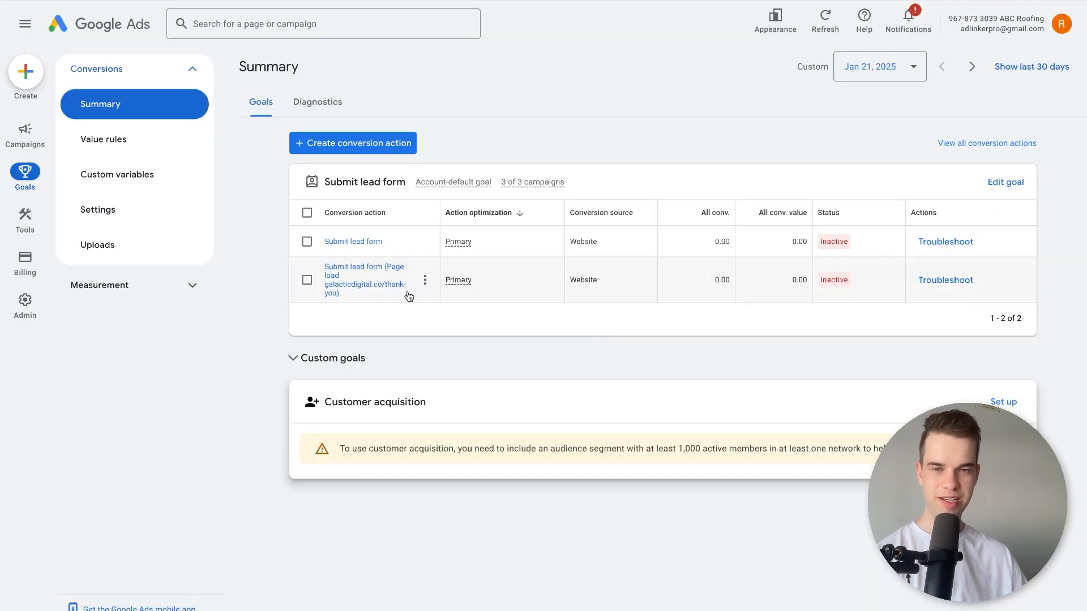
pyautogui.click(425, 282)
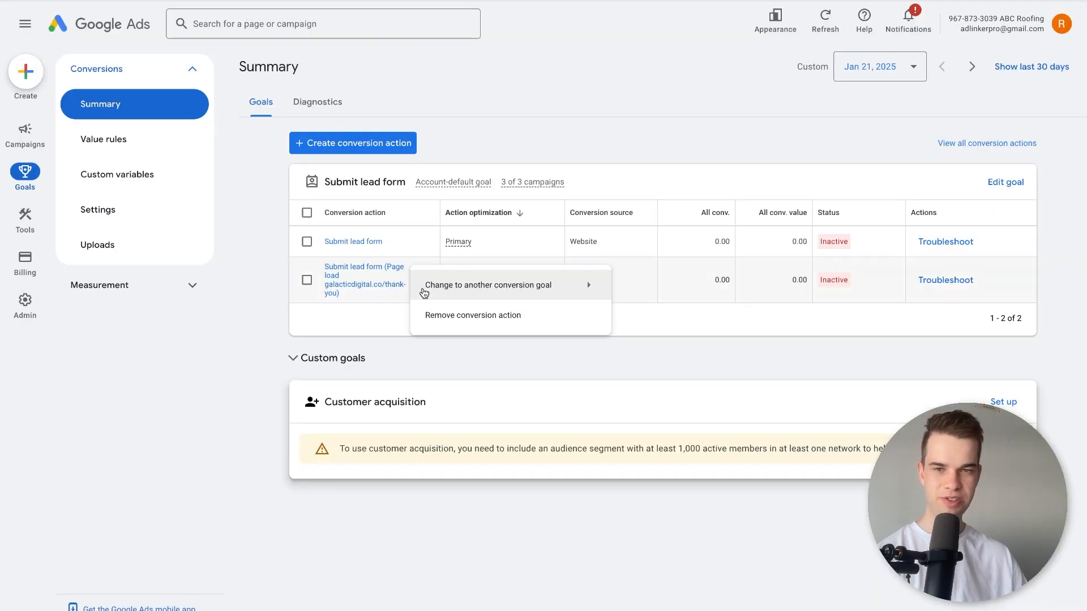
pyautogui.click(446, 318)
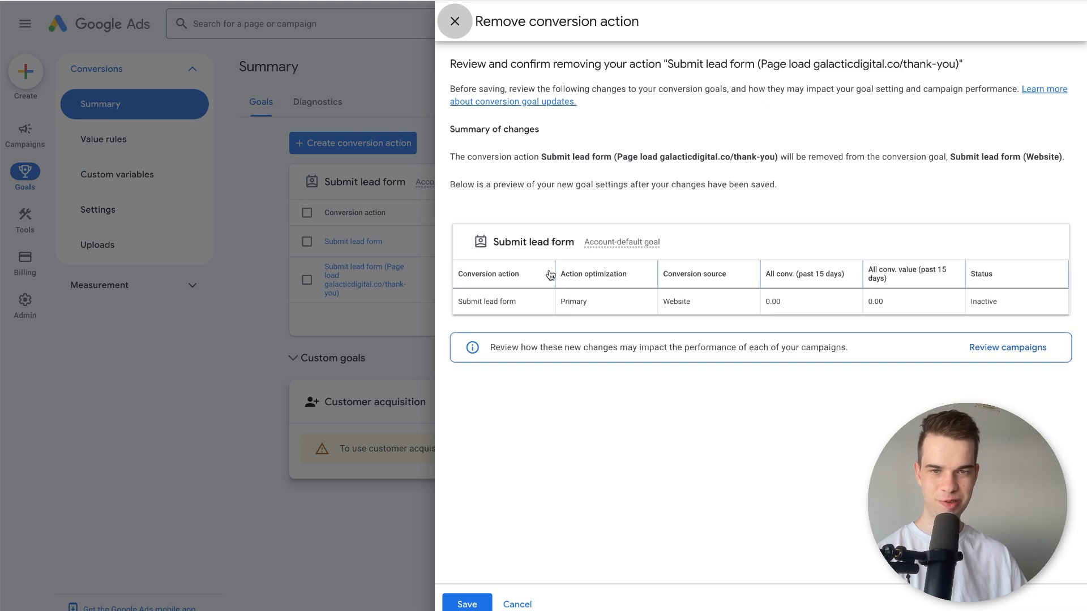
pyautogui.click(467, 603)
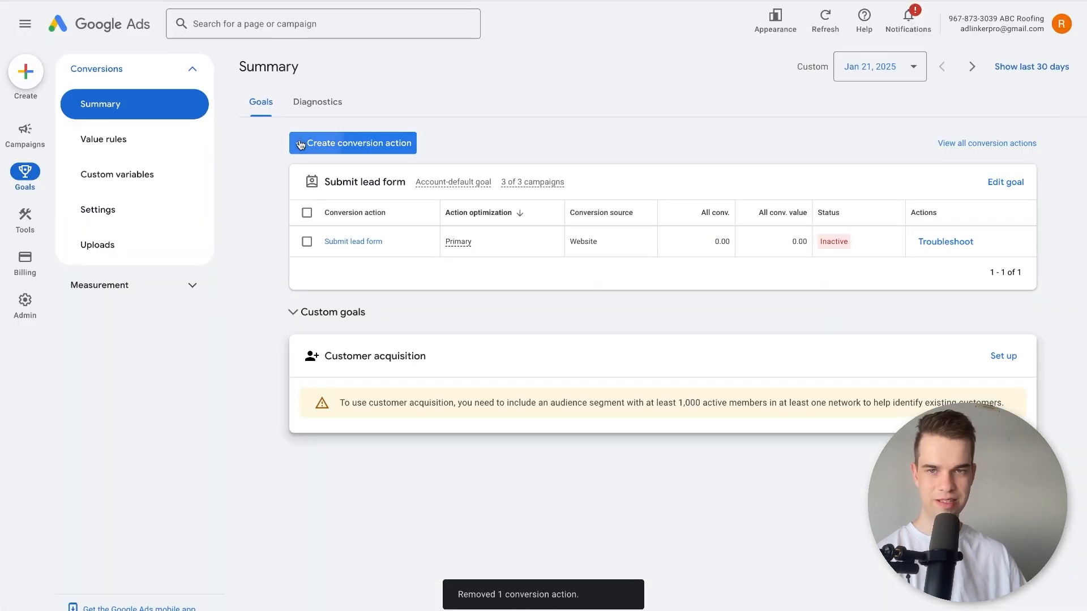
# Start a new Phone calls conversion action that tracks calls to a phone number on your website.
pyautogui.click(301, 144)
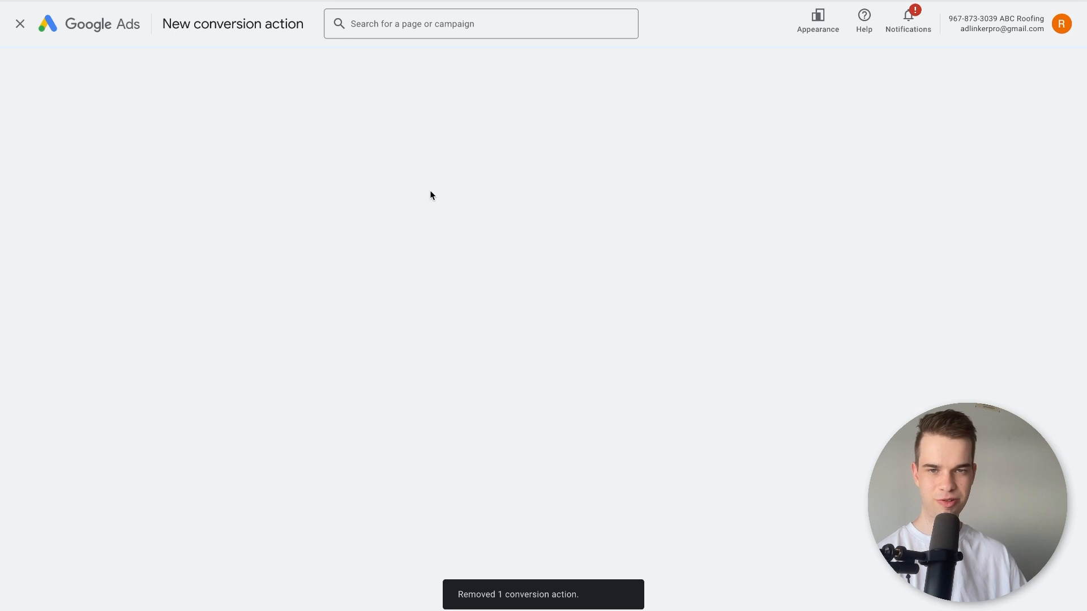
pyautogui.click(618, 215)
pyautogui.click(273, 363)
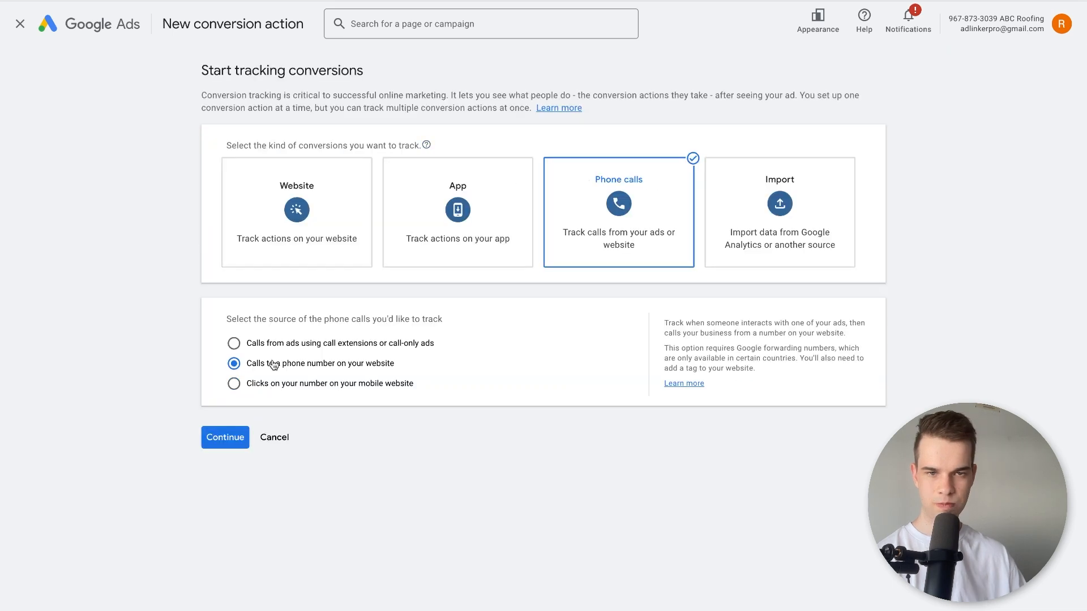
pyautogui.click(223, 447)
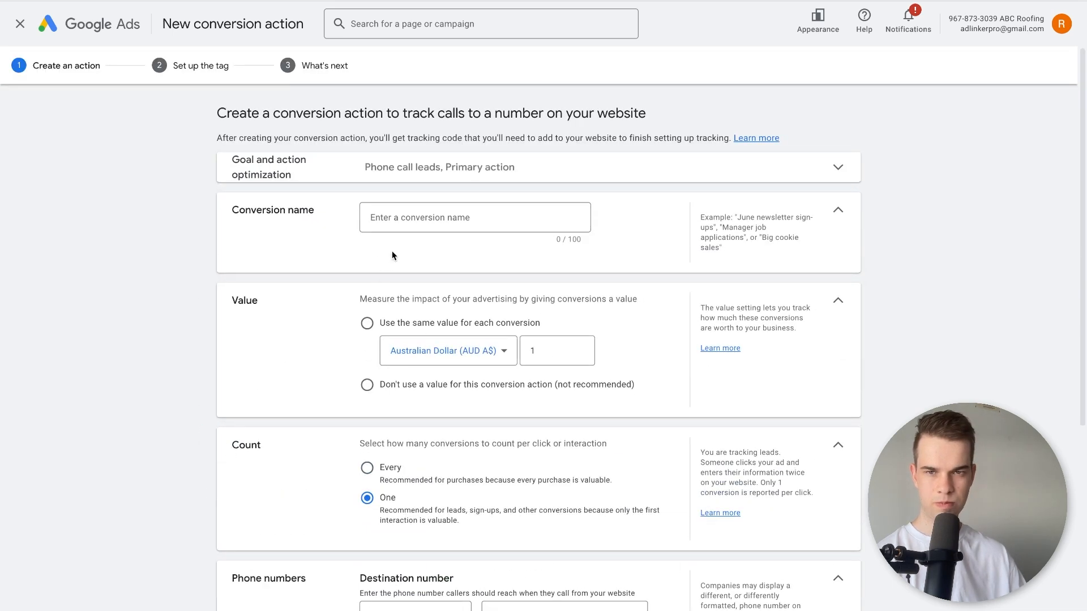
# Name the conversion action "Phone call leads" and choose not to use a value for it.
pyautogui.click(392, 229)
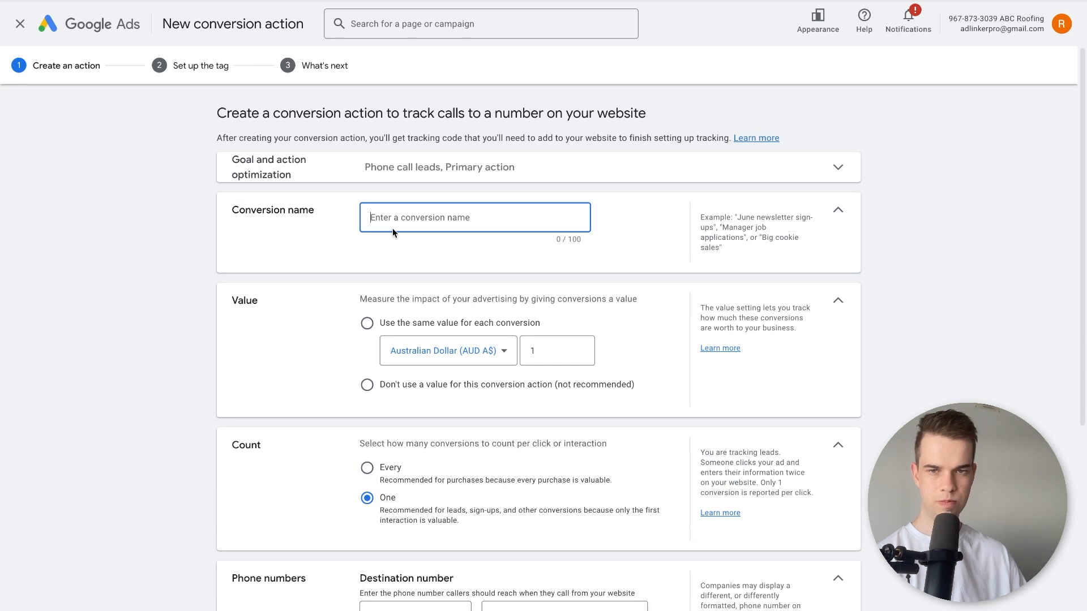
pyautogui.write('Phone call; lea')
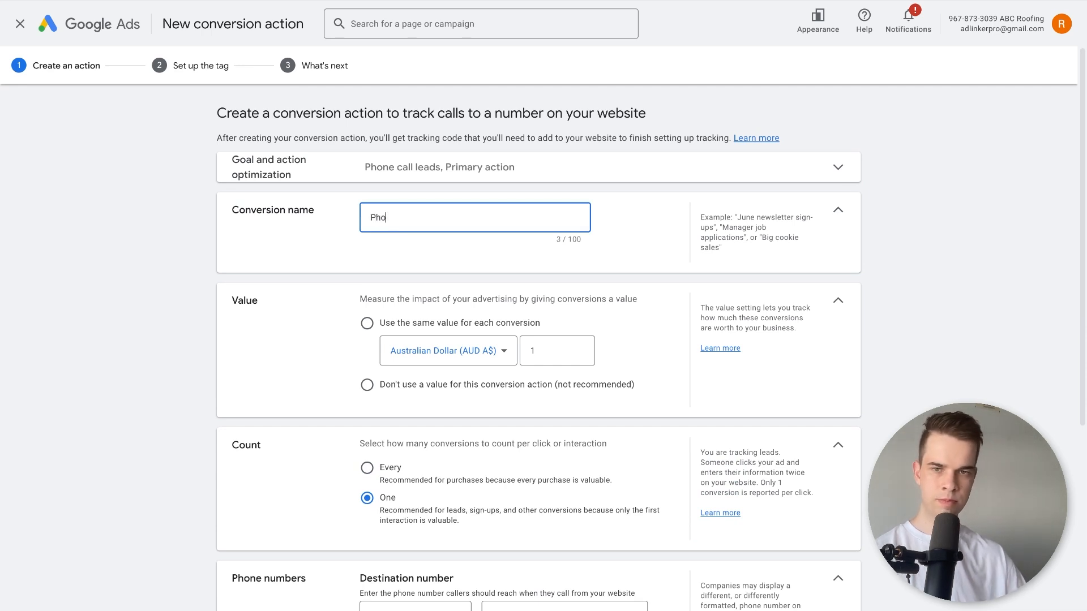
pyautogui.press('BackSpace')
pyautogui.press('BackSpace')
pyautogui.press('BackSpace')
pyautogui.press('BackSpace')
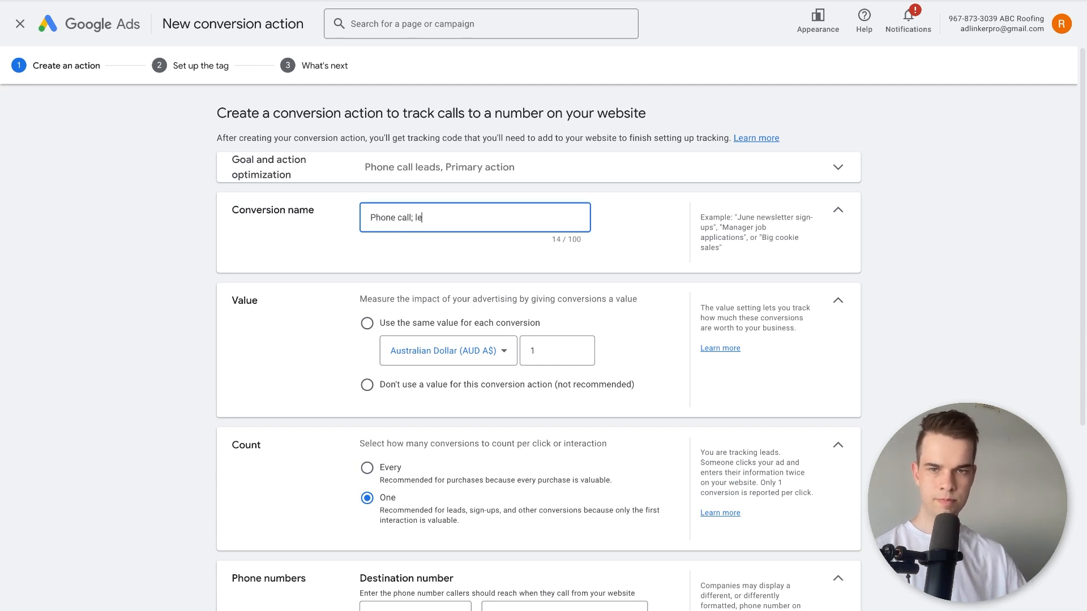
pyautogui.press('BackSpace')
pyautogui.write('leads')
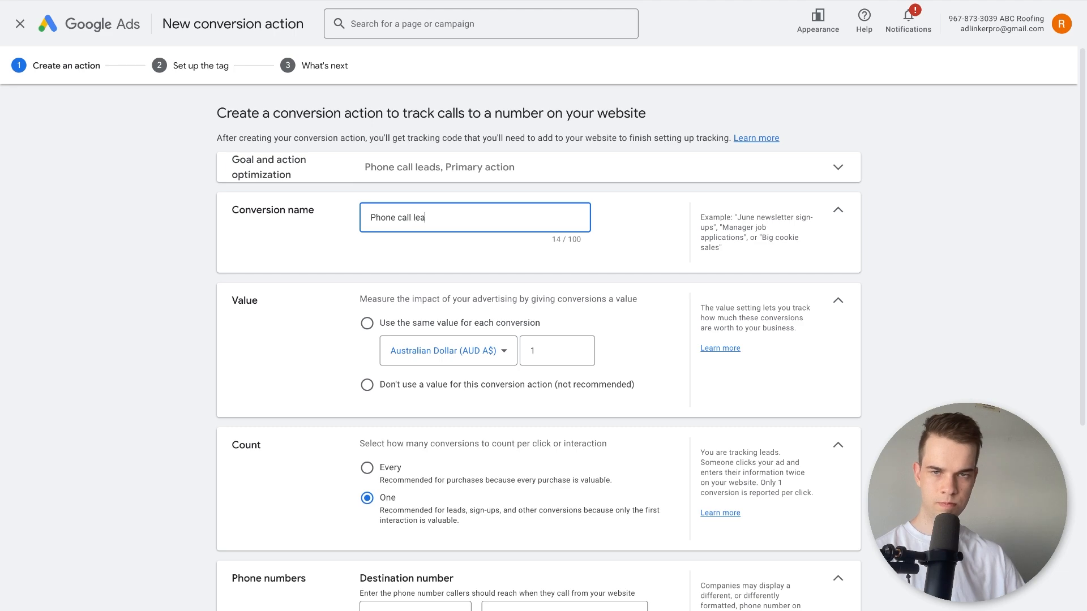
pyautogui.click(437, 389)
# Set the destination number's country to Australia and enter the business's destination phone number.
pyautogui.scroll(-4, 315, 355)
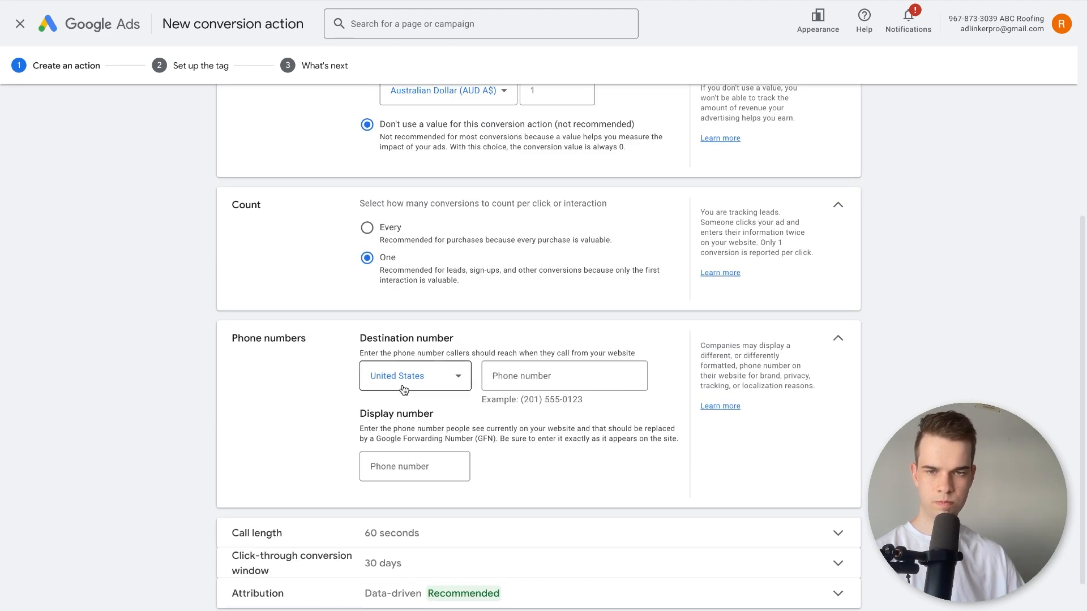
pyautogui.click(453, 381)
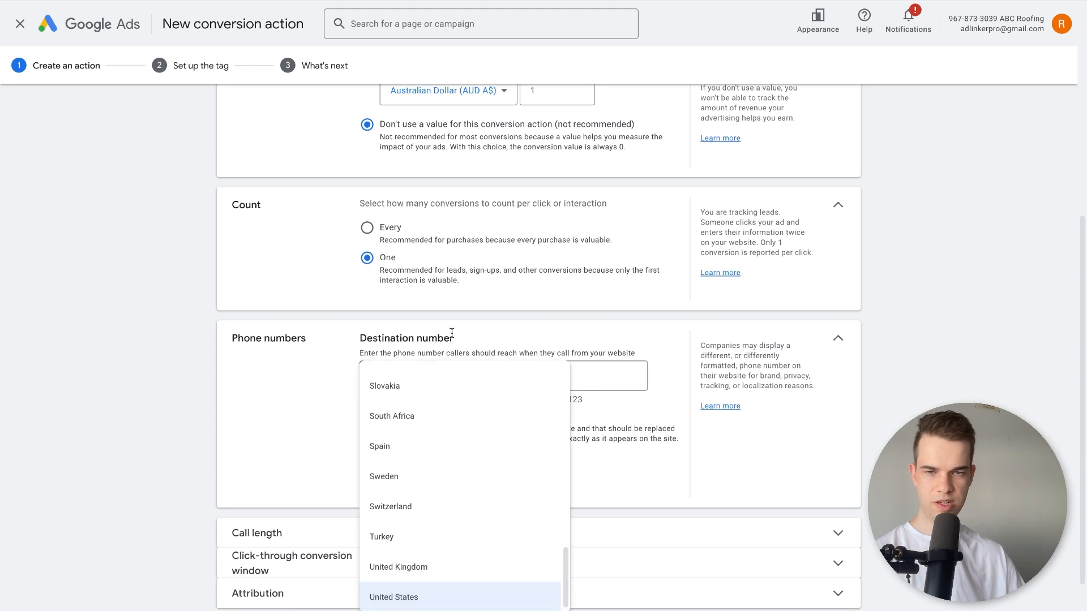
pyautogui.scroll(10, 456, 390)
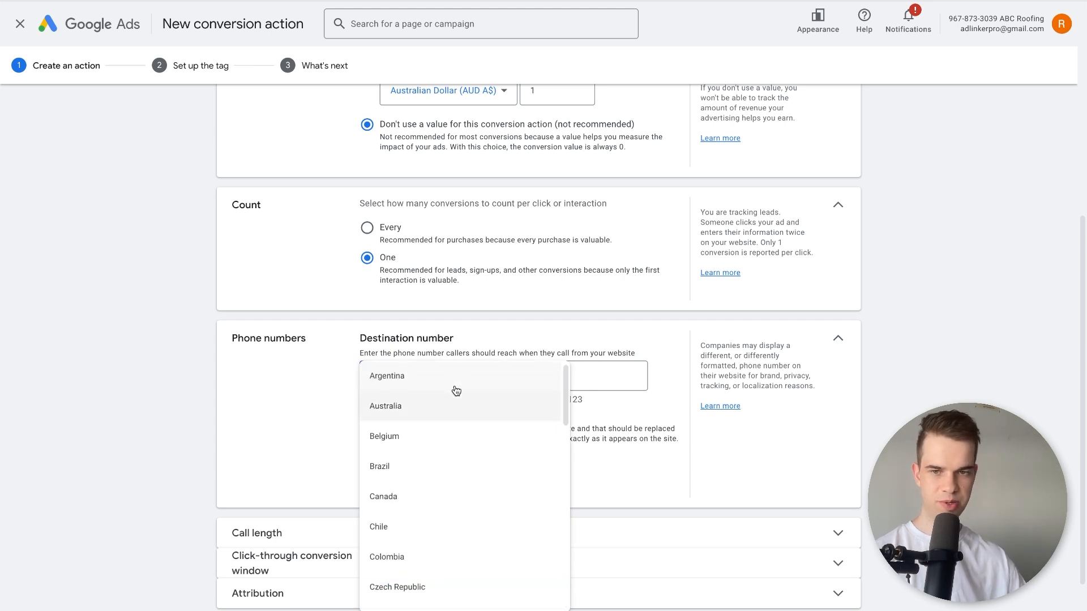
pyautogui.click(453, 417)
pyautogui.click(594, 380)
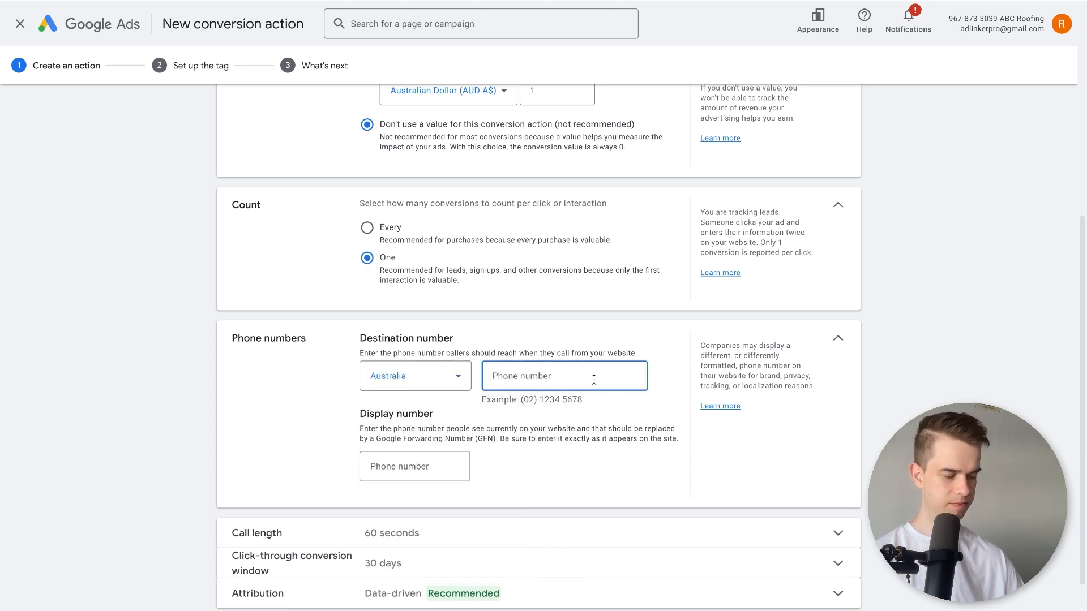
pyautogui.write('07 5555 5555')
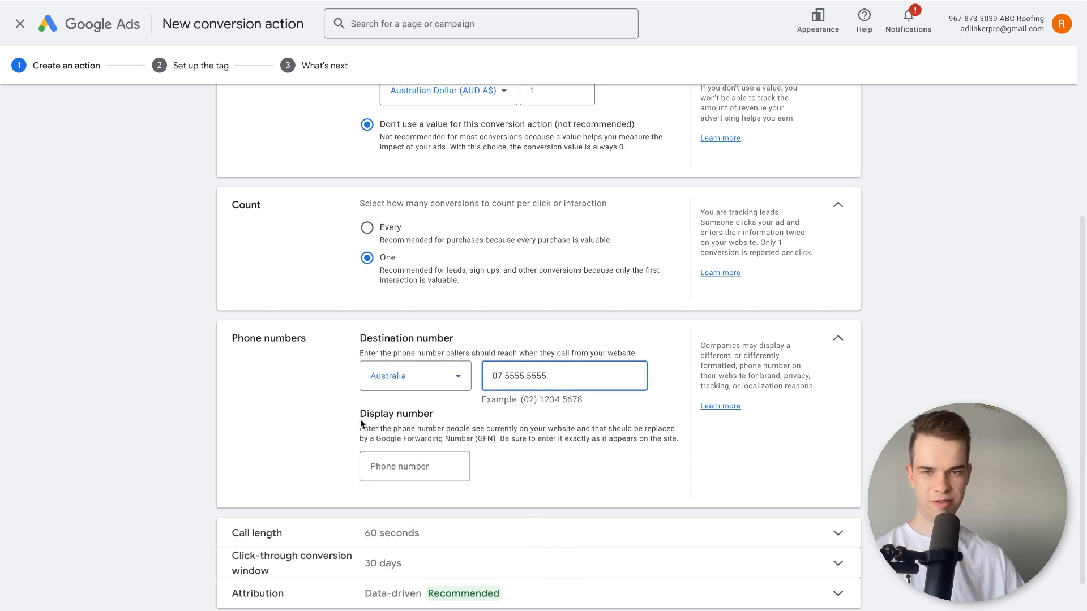
pyautogui.click(354, 438)
pyautogui.scroll(-1, 351, 439)
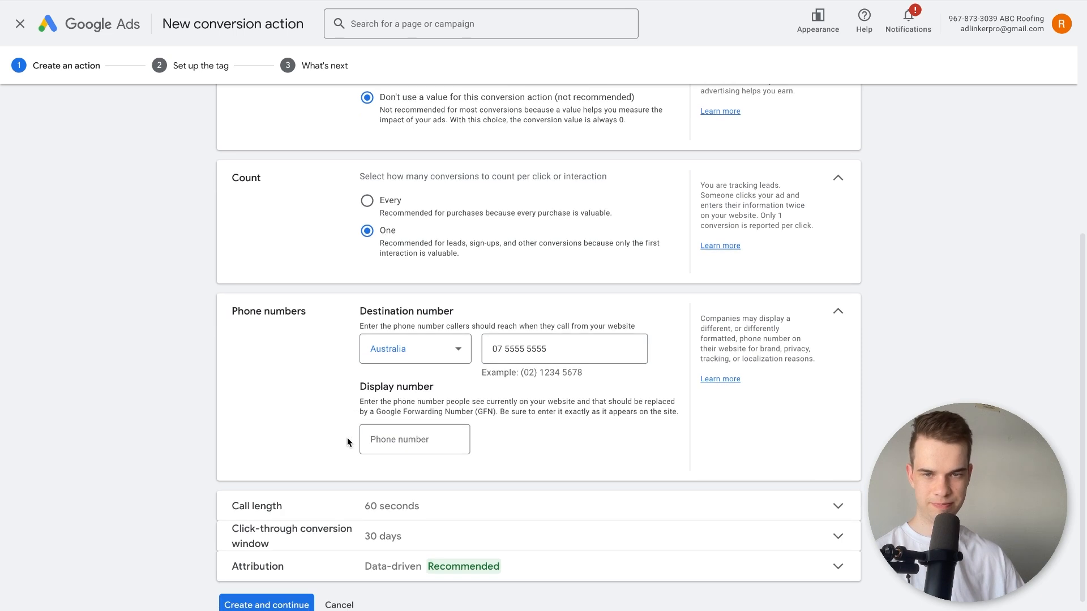
# Copy the destination phone number into the display number and create the conversion action, continuing to the tag setup.
pyautogui.click(576, 348)
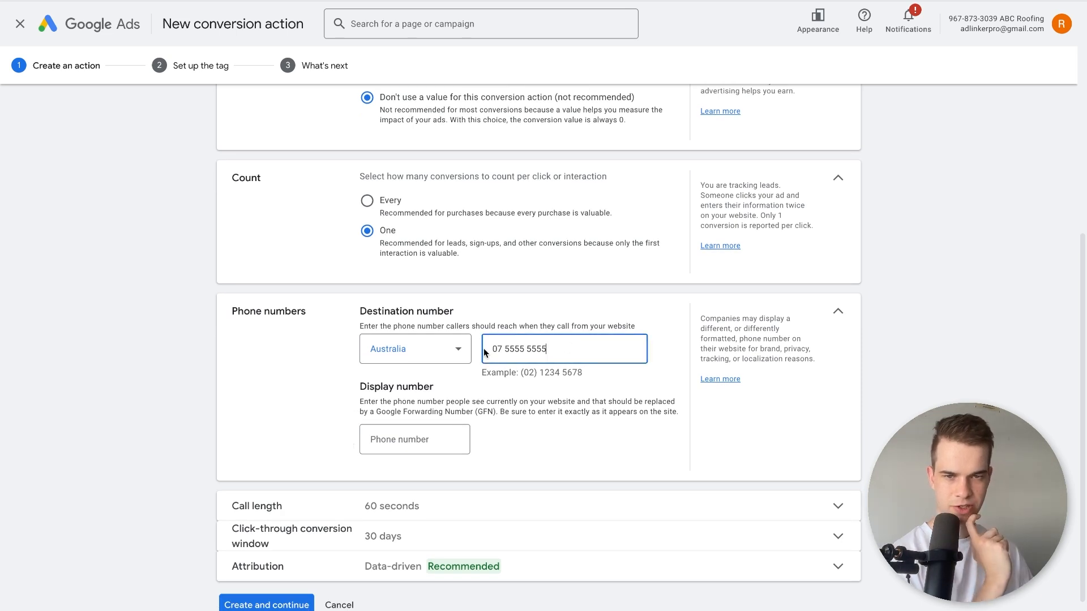
pyautogui.click(444, 436)
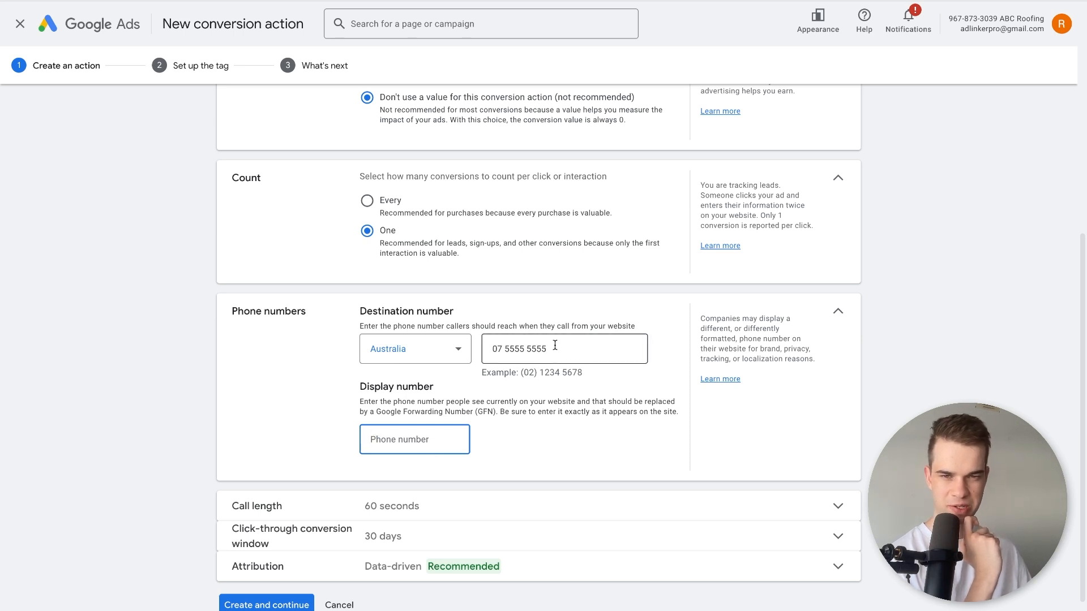
pyautogui.moveTo(555, 348); pyautogui.dragTo(454, 350)
pyautogui.hotkey('ctrl', 'c')
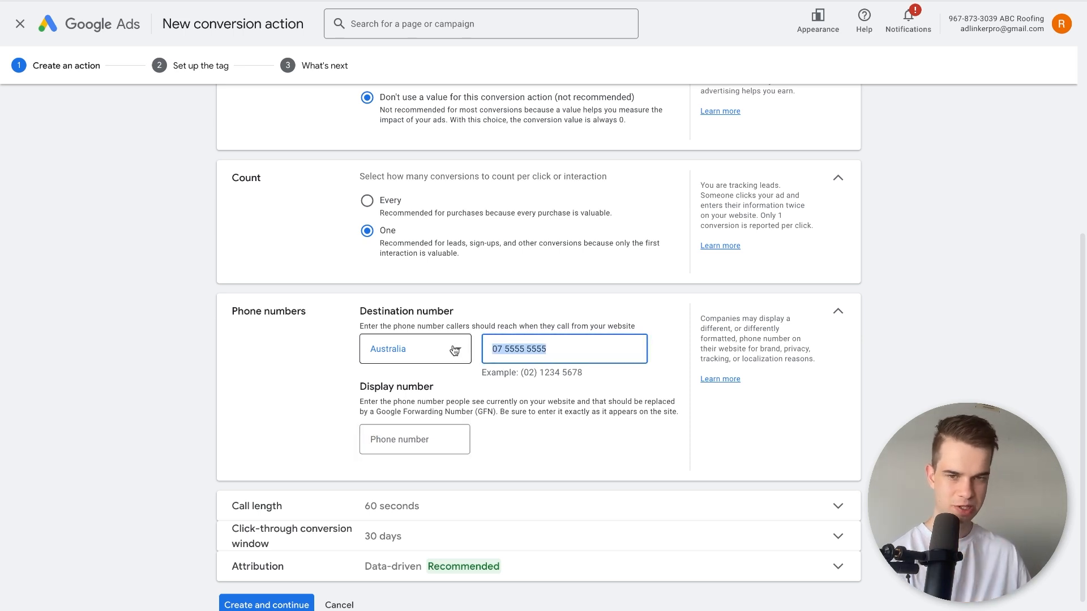
pyautogui.click(421, 439)
pyautogui.hotkey('ctrl', 'v')
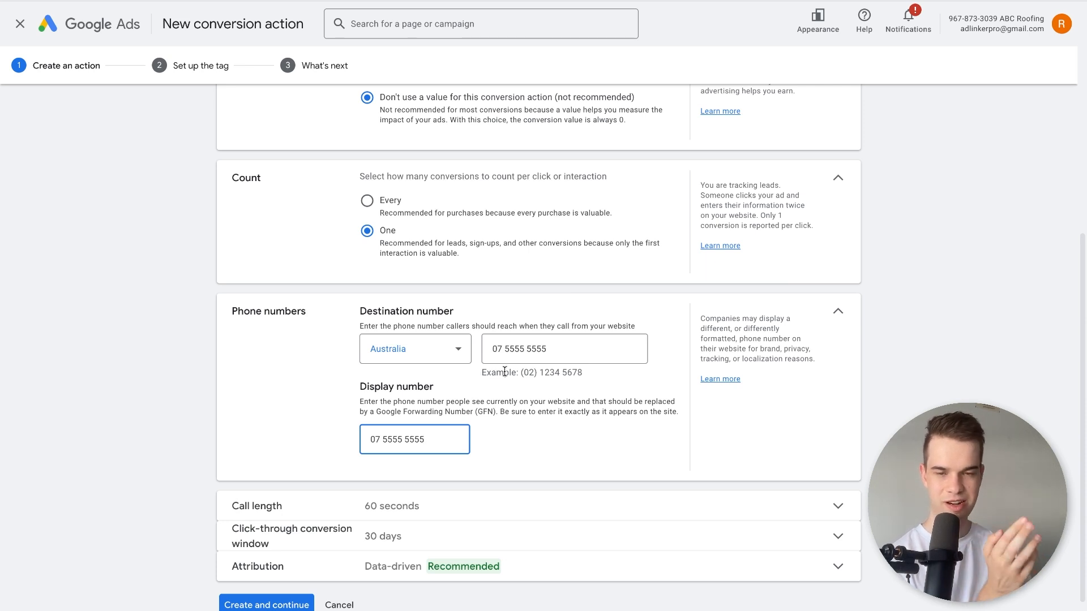
pyautogui.scroll(-1, 463, 522)
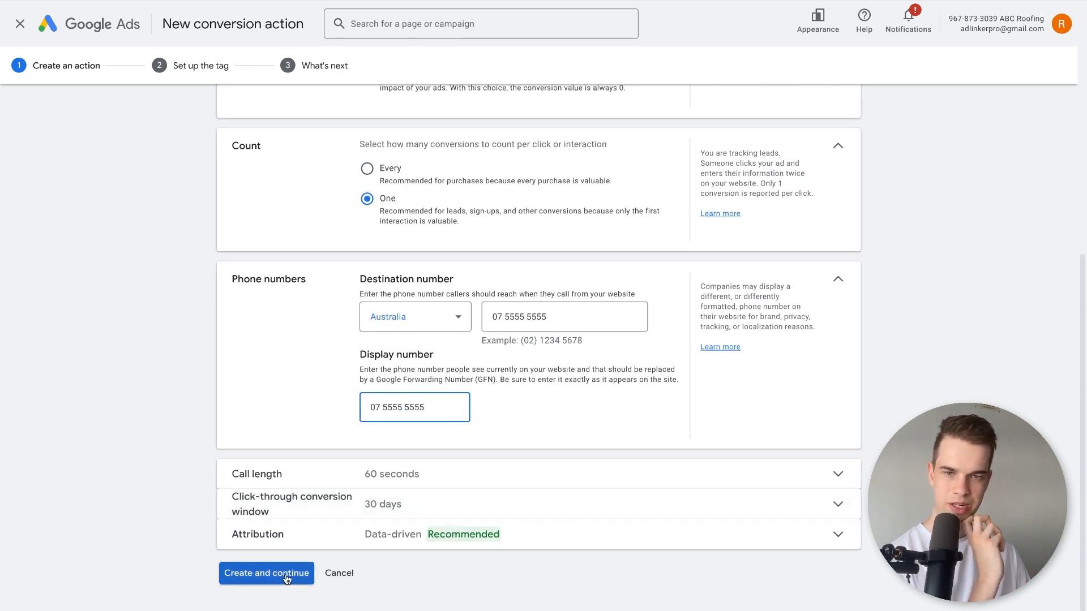
pyautogui.click(286, 576)
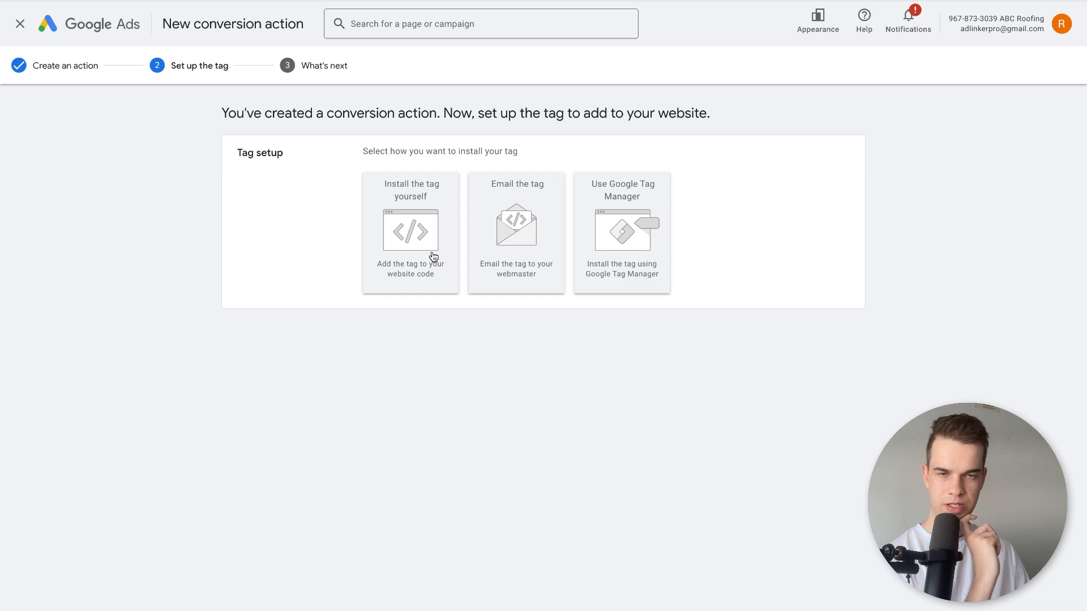
# Choose to install the tag yourself and examine the Google tag and phone snippet code for Phone call leads.
pyautogui.click(431, 254)
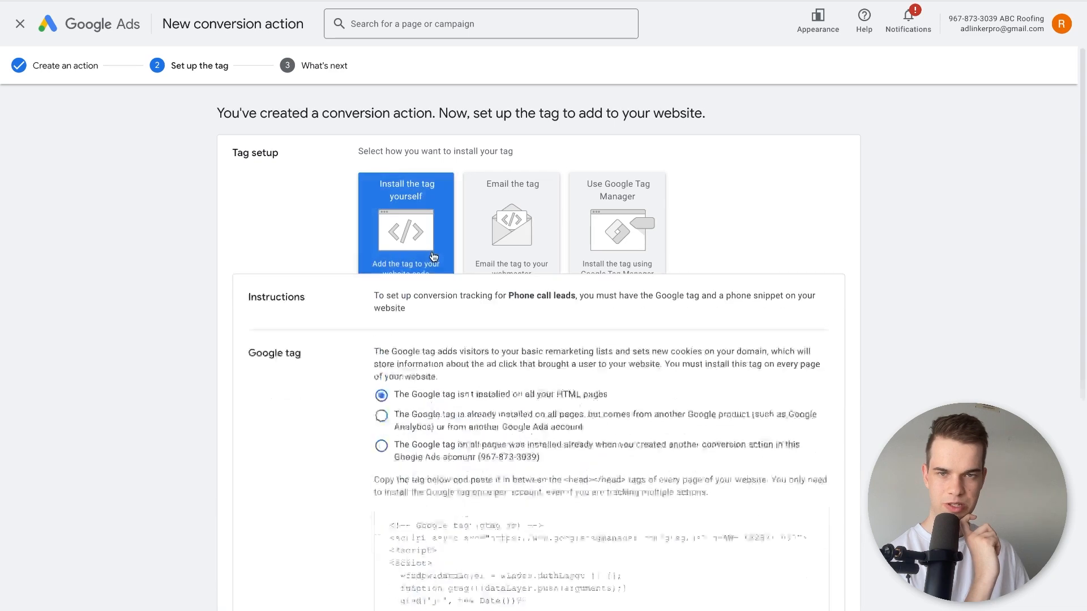
pyautogui.scroll(-3, 416, 347)
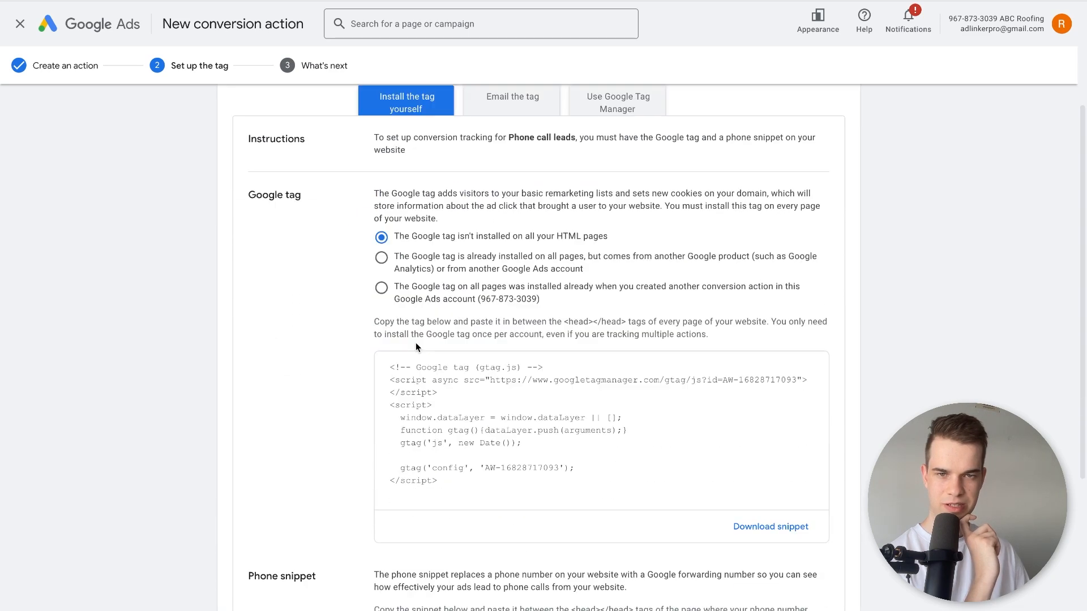
pyautogui.click(431, 394)
pyautogui.click(301, 400)
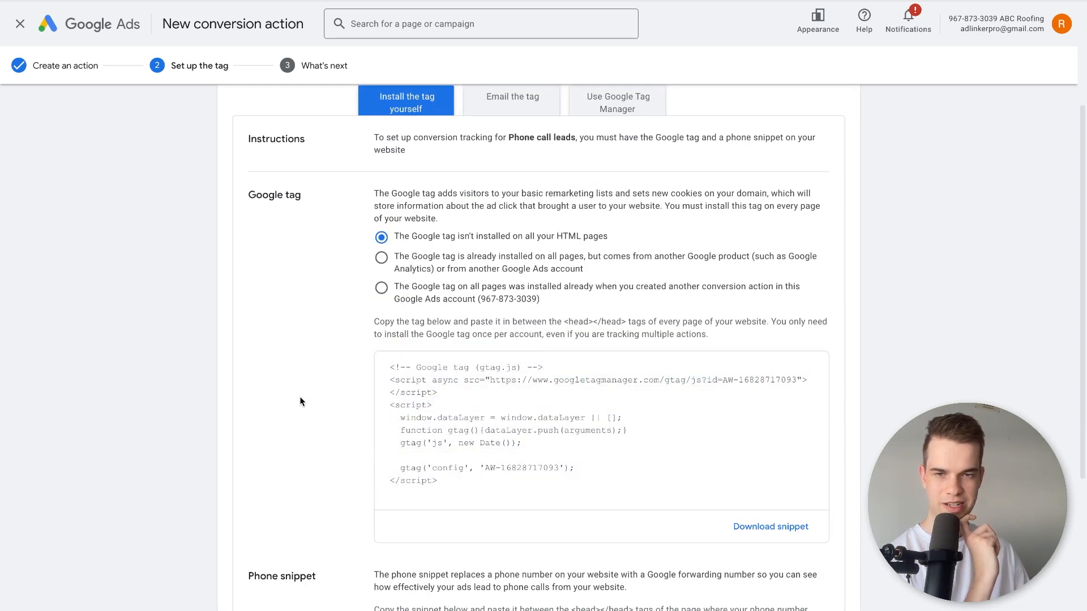
pyautogui.scroll(-4, 284, 388)
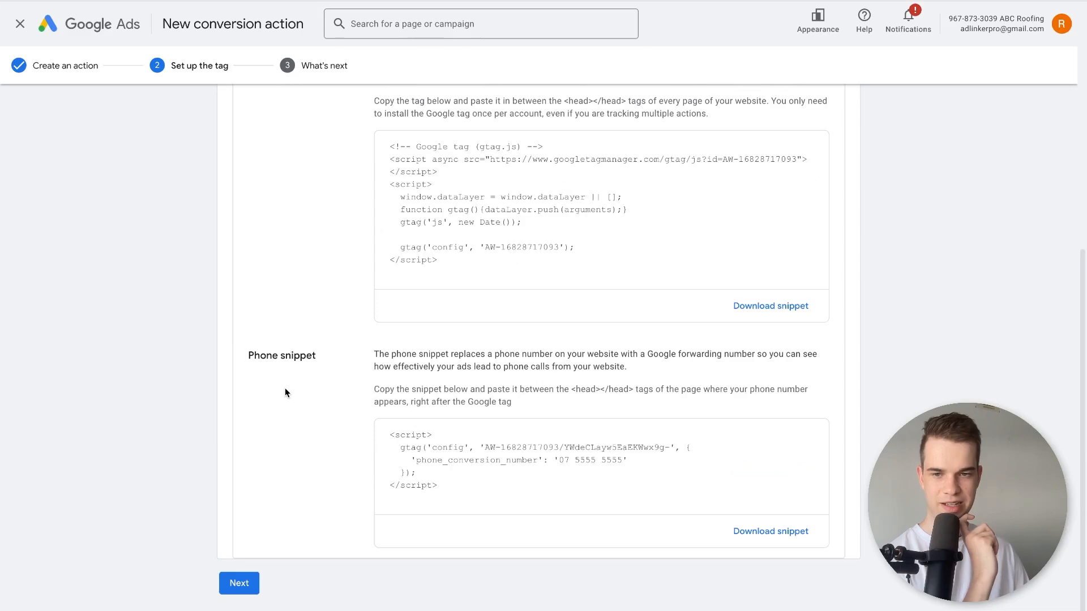
pyautogui.click(426, 439)
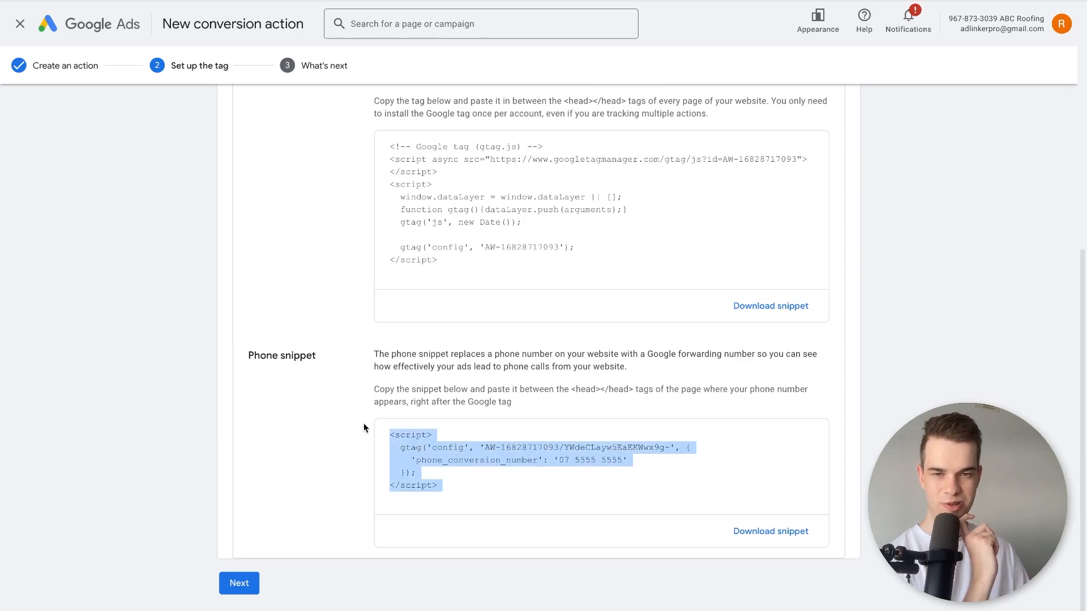
pyautogui.scroll(3, 364, 424)
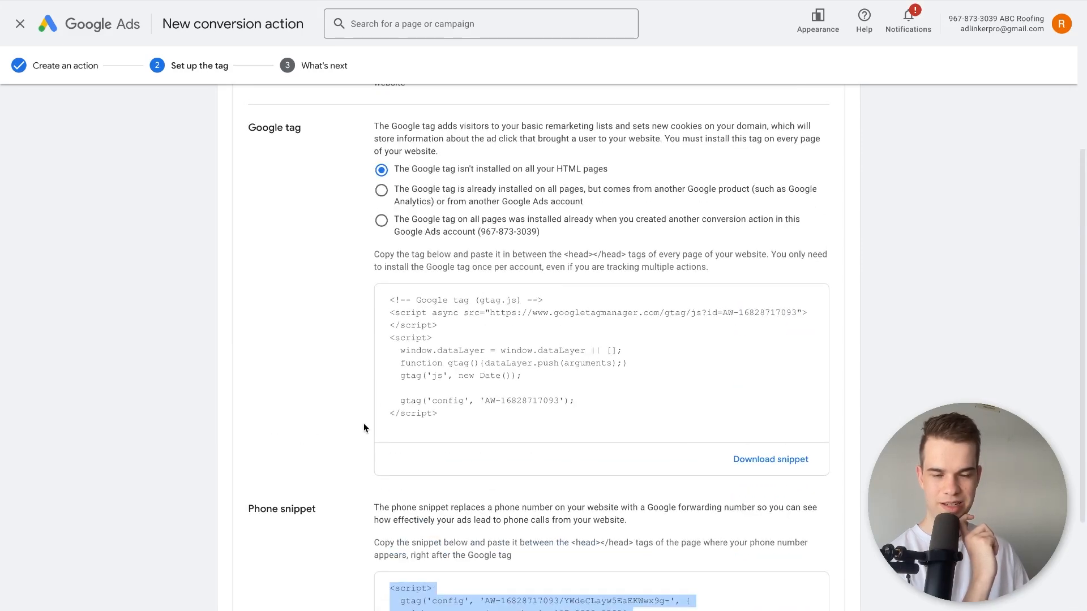
pyautogui.moveTo(418, 317); pyautogui.dragTo(447, 361)
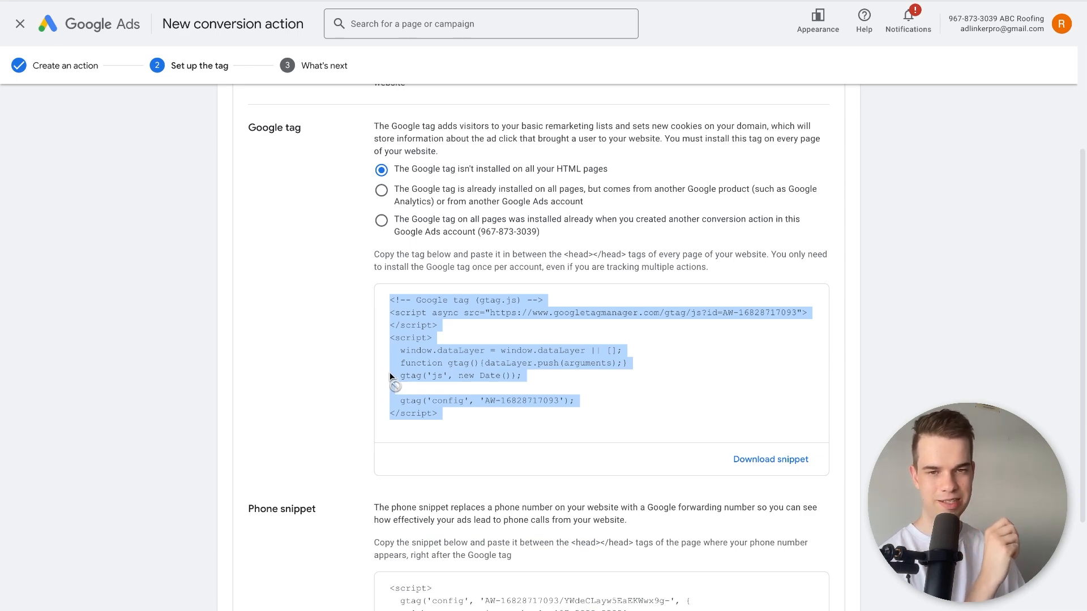
pyautogui.scroll(-3, 389, 376)
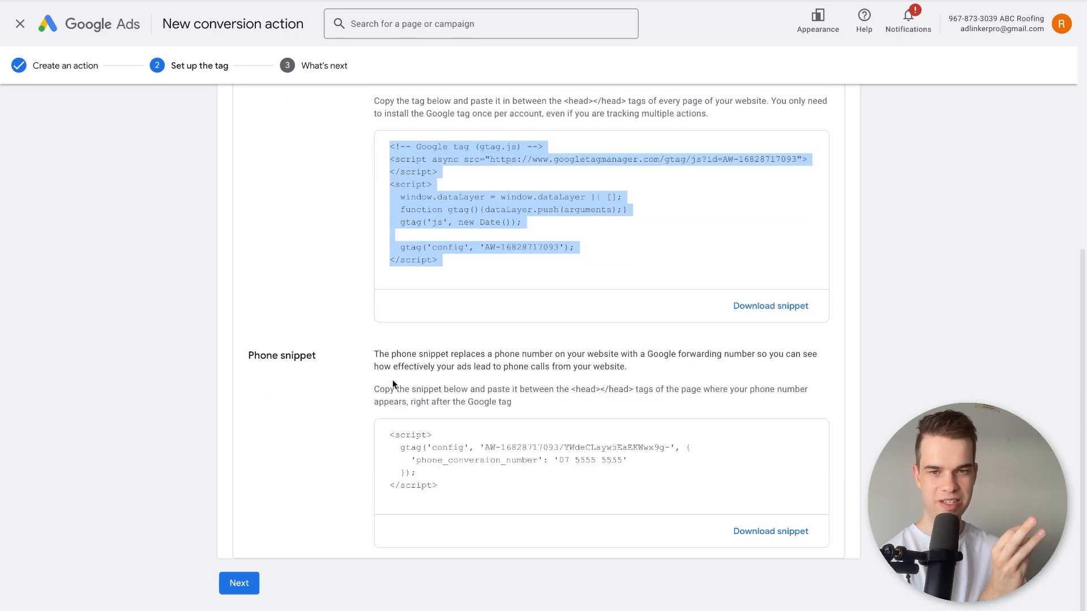
pyautogui.click(464, 480)
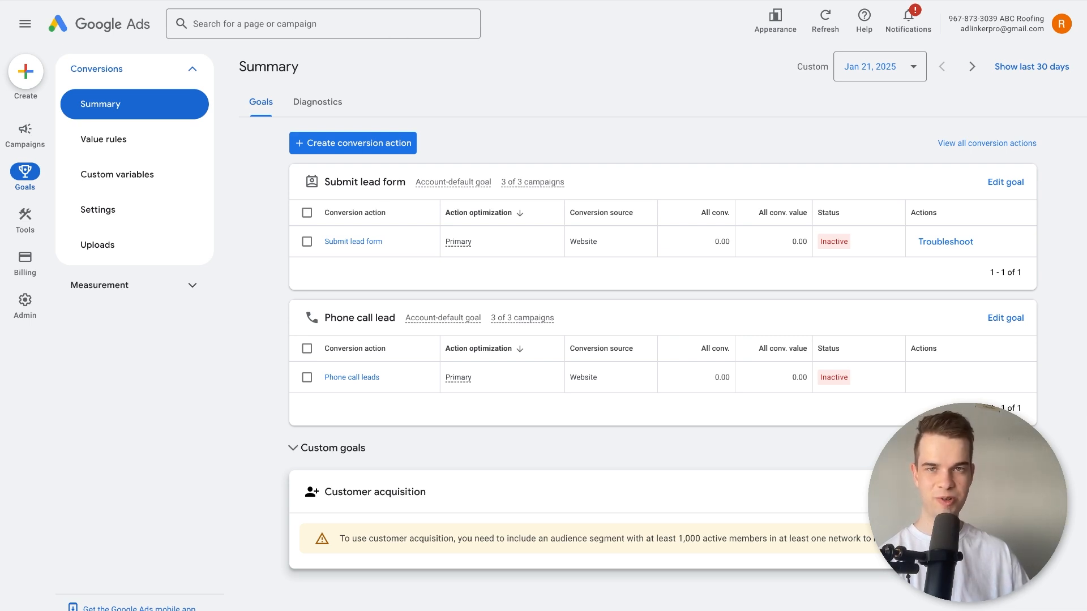
# Search Google for "what converts" in a new browser tab.
pyautogui.hotkey('ctrl', 't')
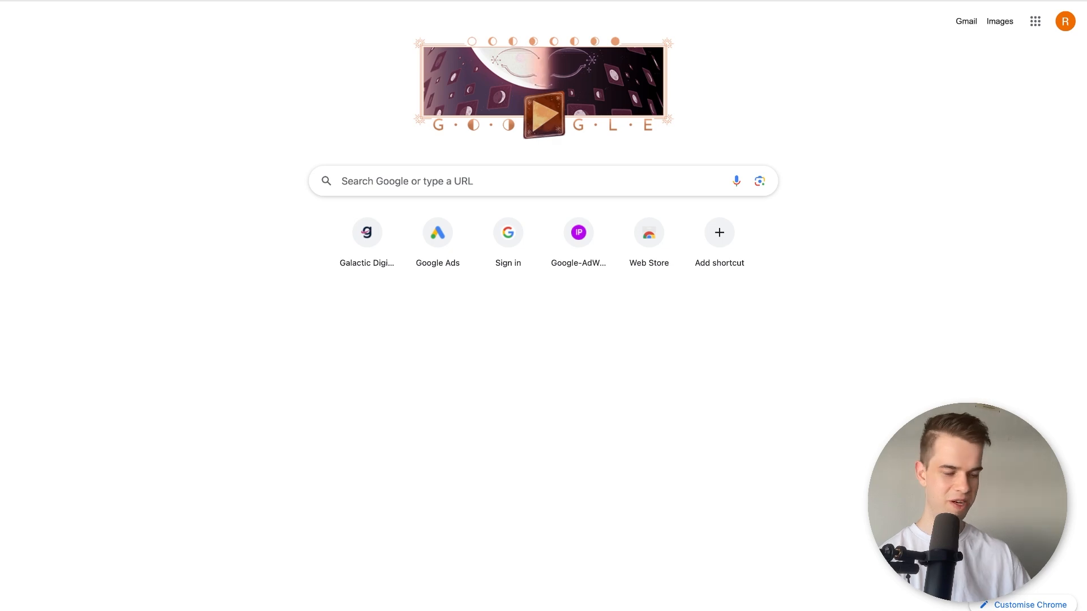
pyautogui.write('what converts')
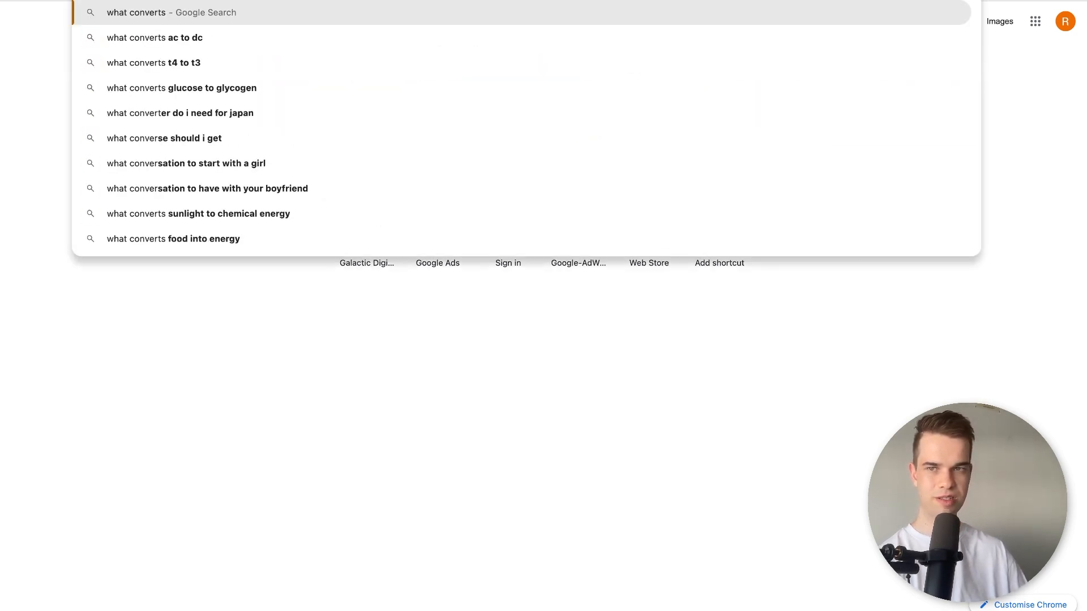
pyautogui.press('Return')
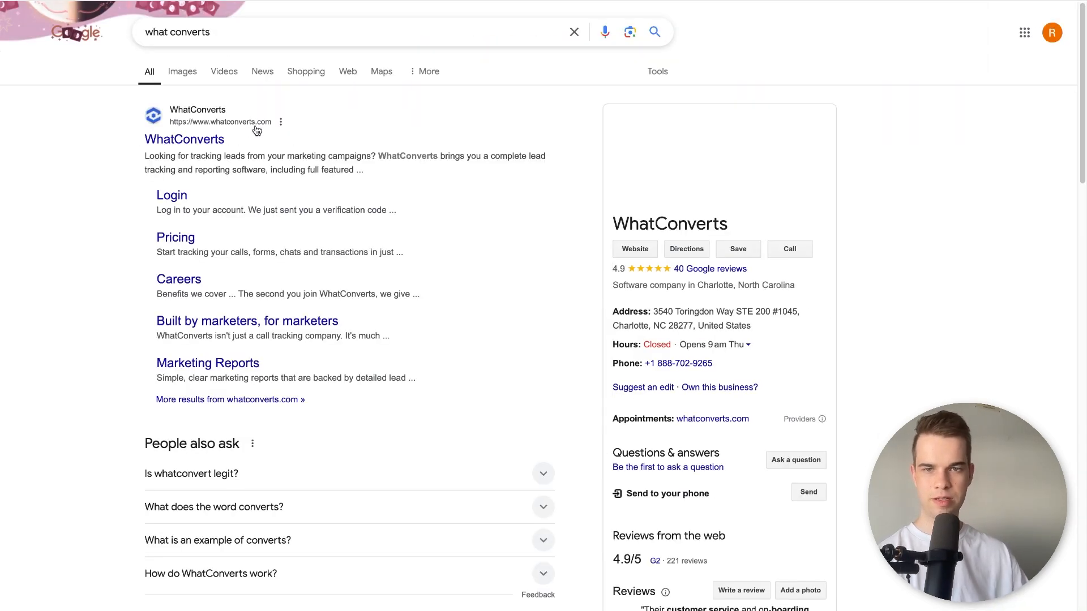
# Open the WhatConverts website's pricing page and examine the Plus plan's monthly price and call, form and chat tracking features.
pyautogui.click(197, 142)
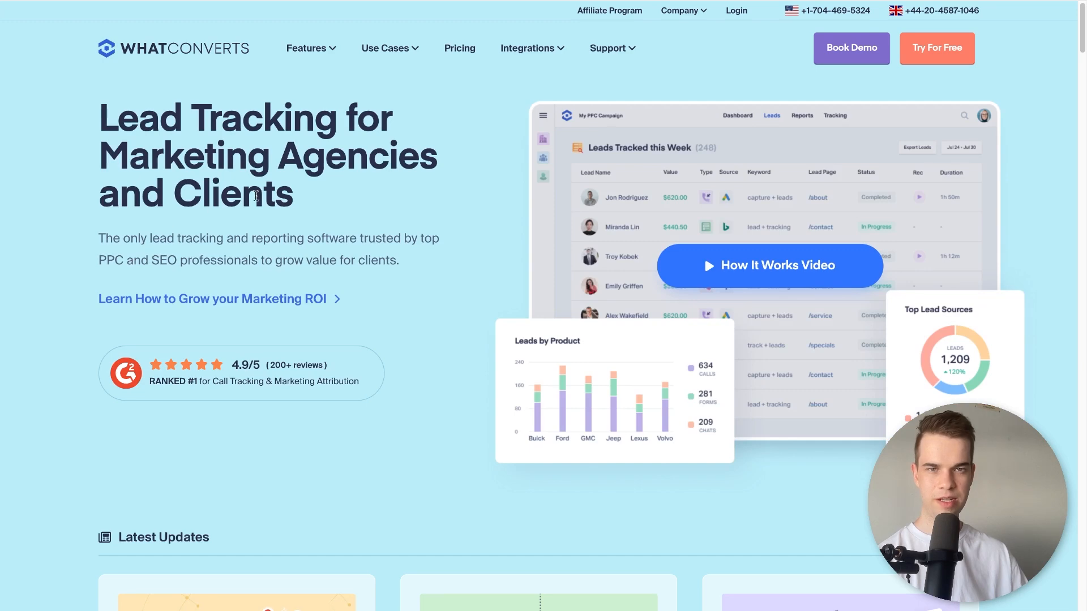
pyautogui.click(458, 49)
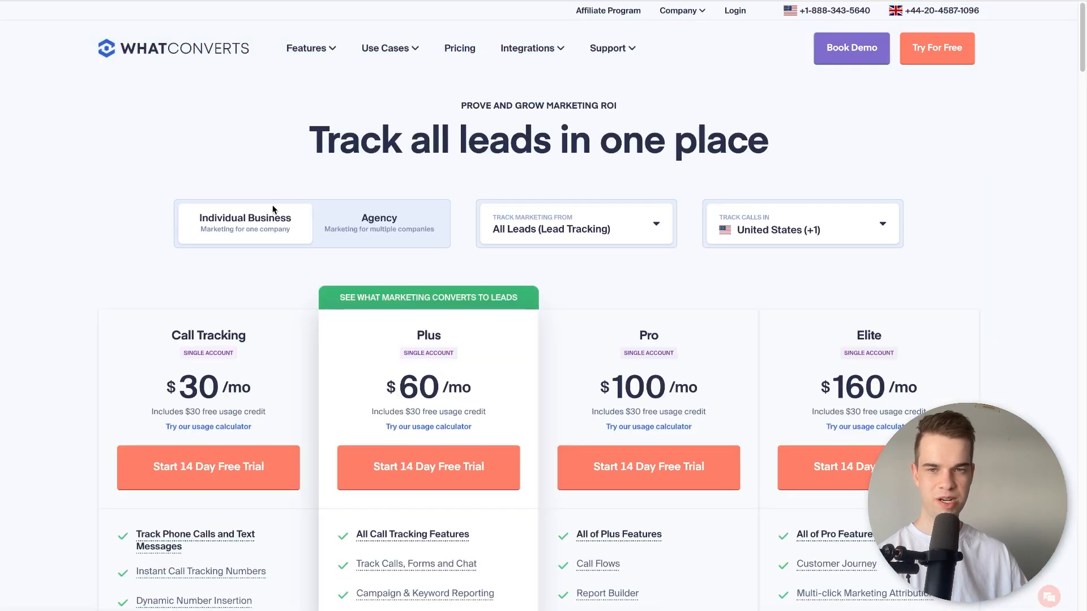
pyautogui.scroll(-3, 106, 242)
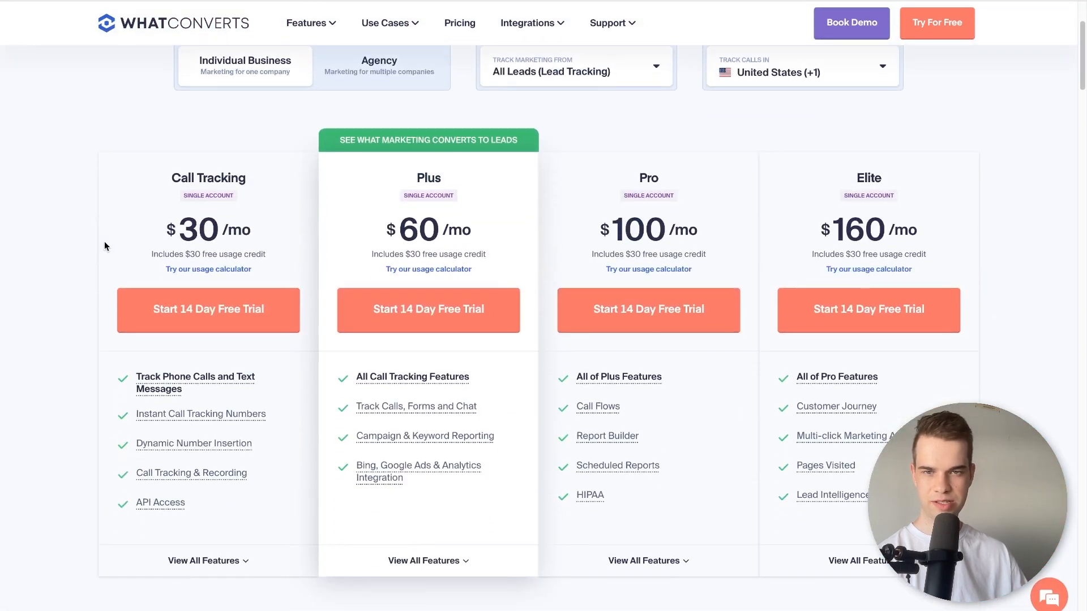
pyautogui.moveTo(384, 229); pyautogui.dragTo(447, 232)
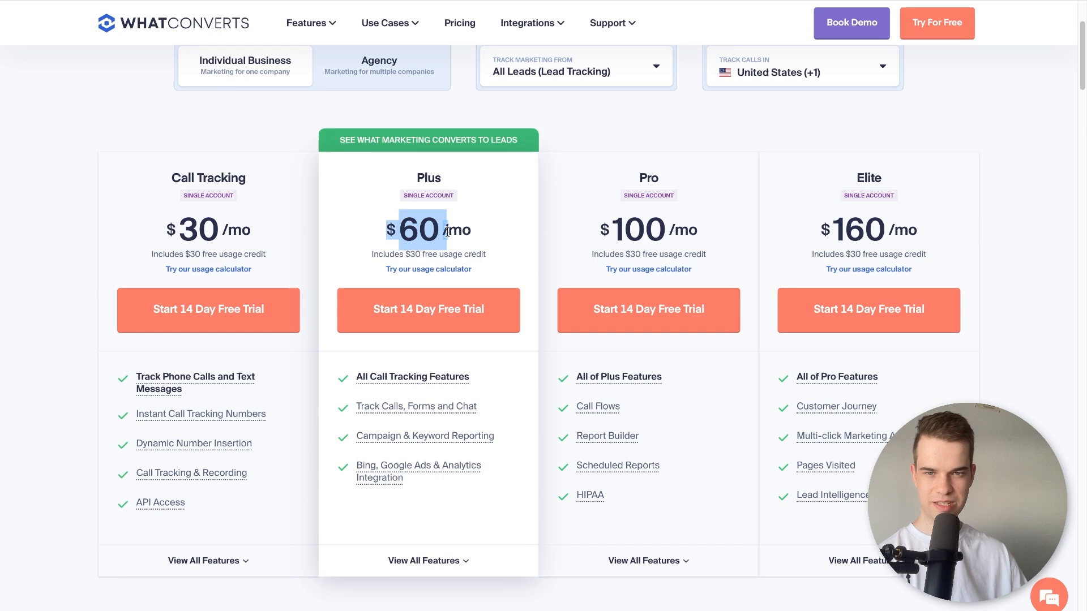
pyautogui.click(481, 232)
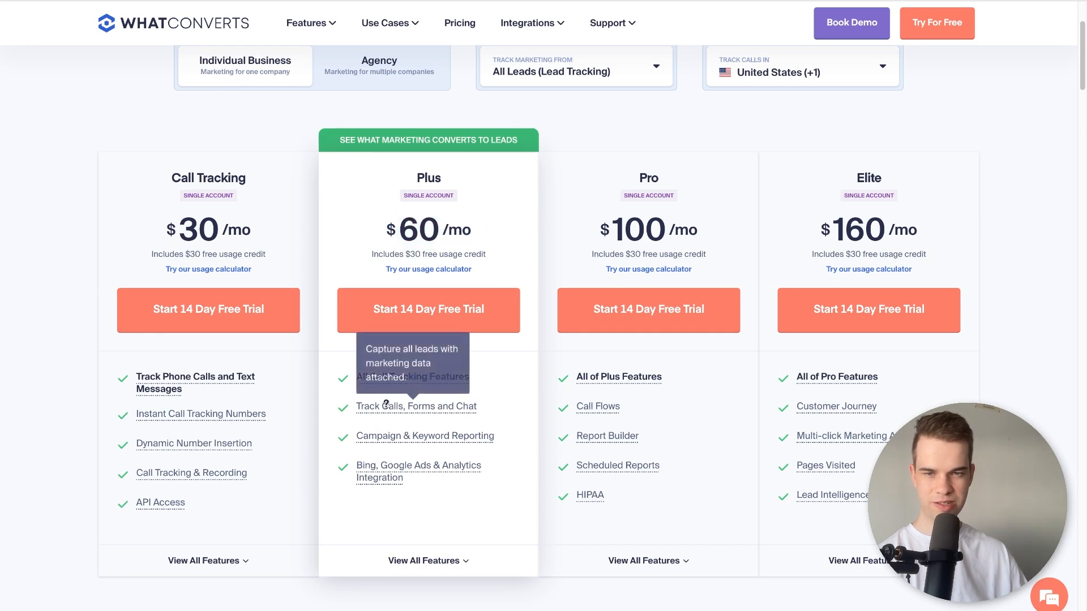
pyautogui.moveTo(421, 402)
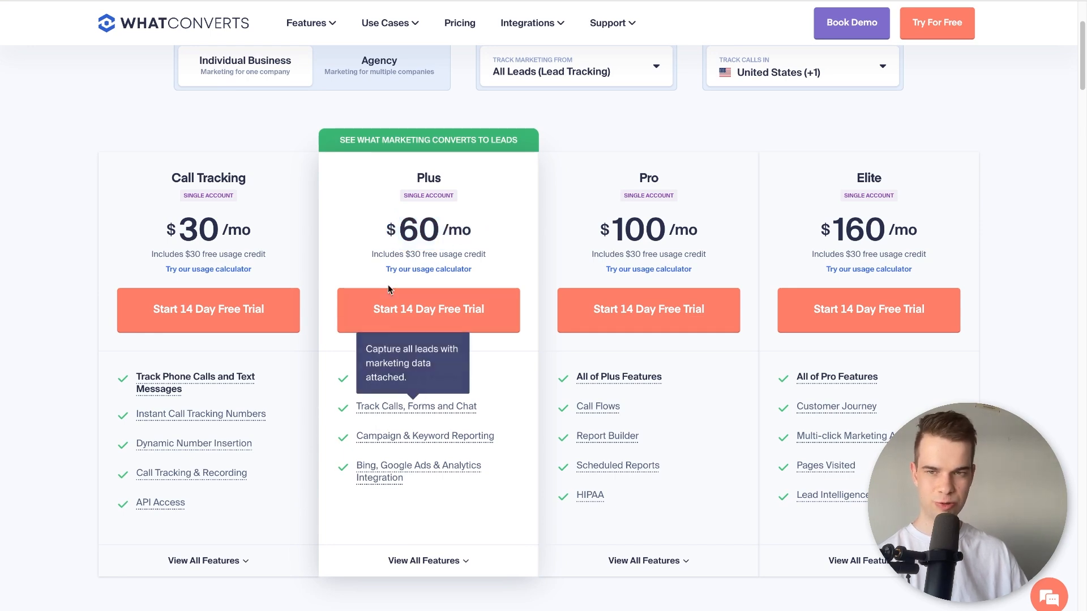
pyautogui.scroll(3, 362, 243)
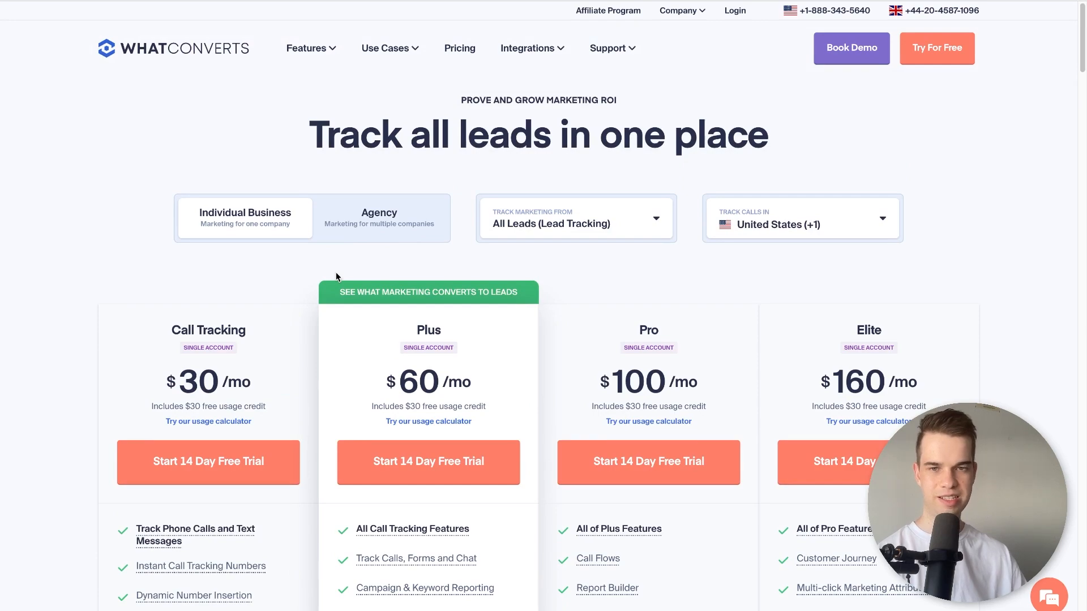
# Examine the plan comparison table for the Plus plan's included phone call and form leads and its costs for additional local numbers and minutes.
pyautogui.scroll(-10, 336, 277)
pyautogui.scroll(-8, 300, 286)
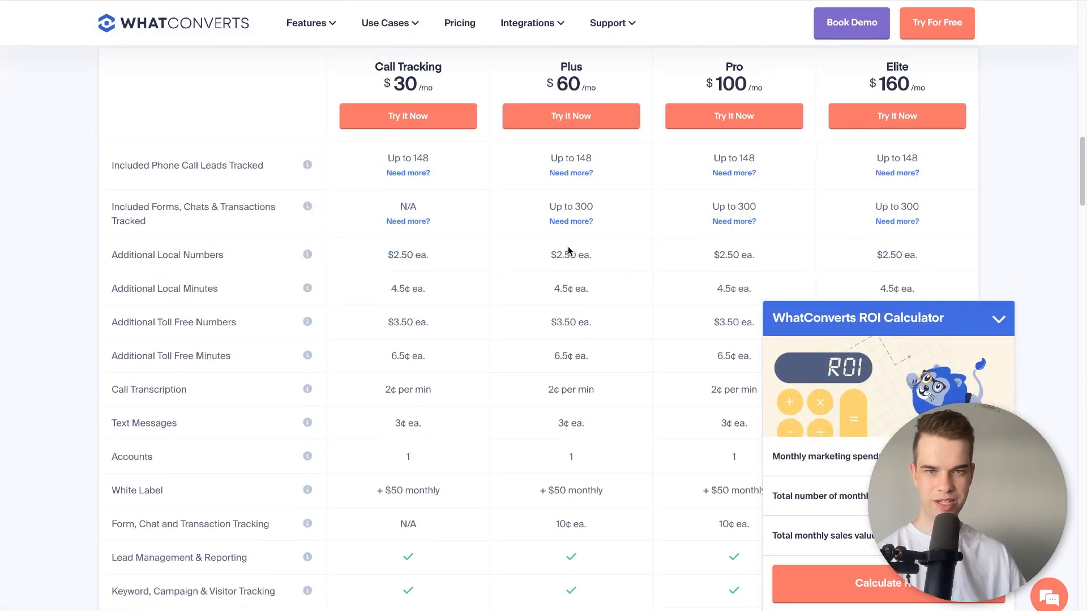
pyautogui.tripleClick(576, 160)
pyautogui.click(582, 208)
pyautogui.doubleClick(576, 159)
pyautogui.click(576, 159)
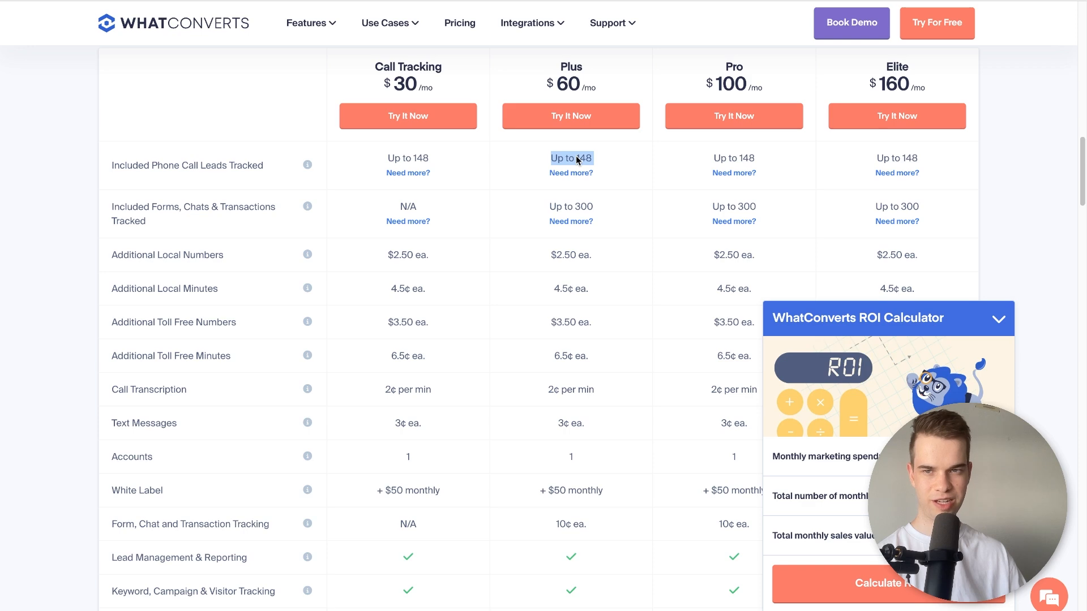
pyautogui.click(576, 160)
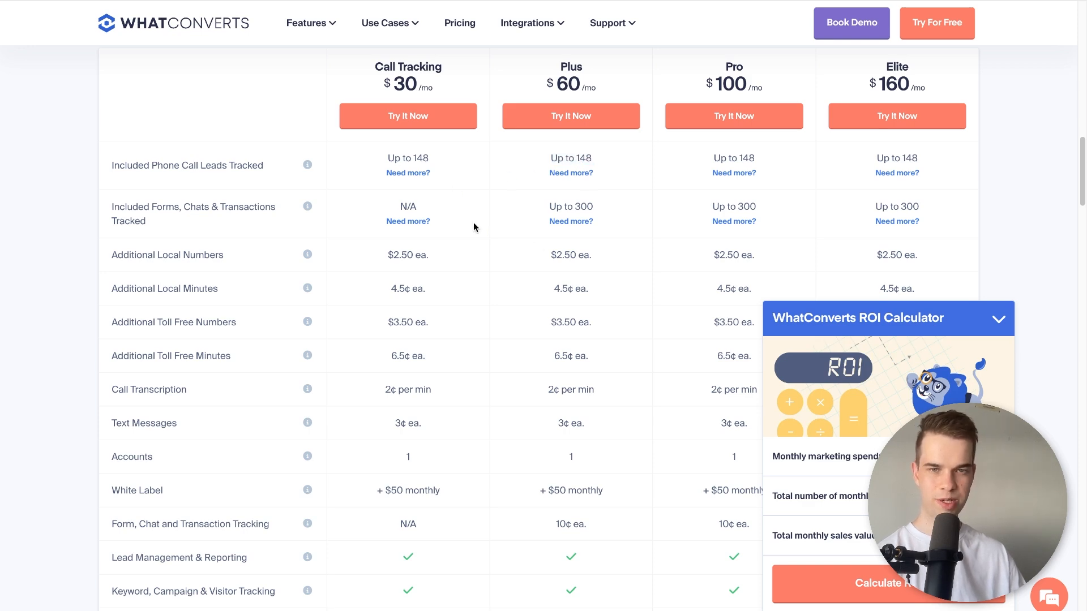
pyautogui.scroll(-4, 603, 215)
pyautogui.scroll(3, 603, 215)
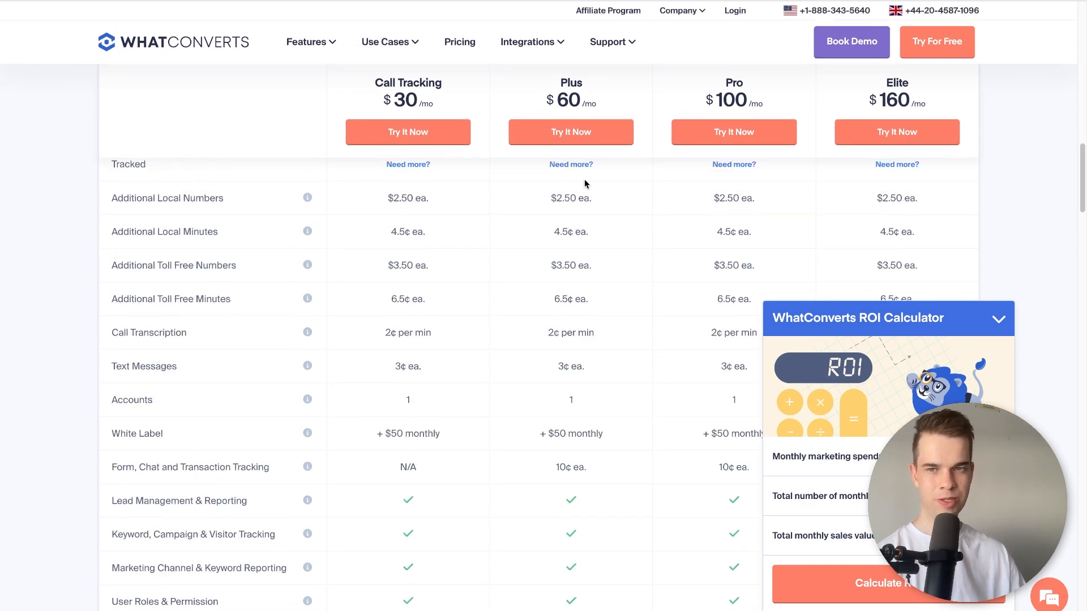
pyautogui.moveTo(564, 198); pyautogui.dragTo(592, 263)
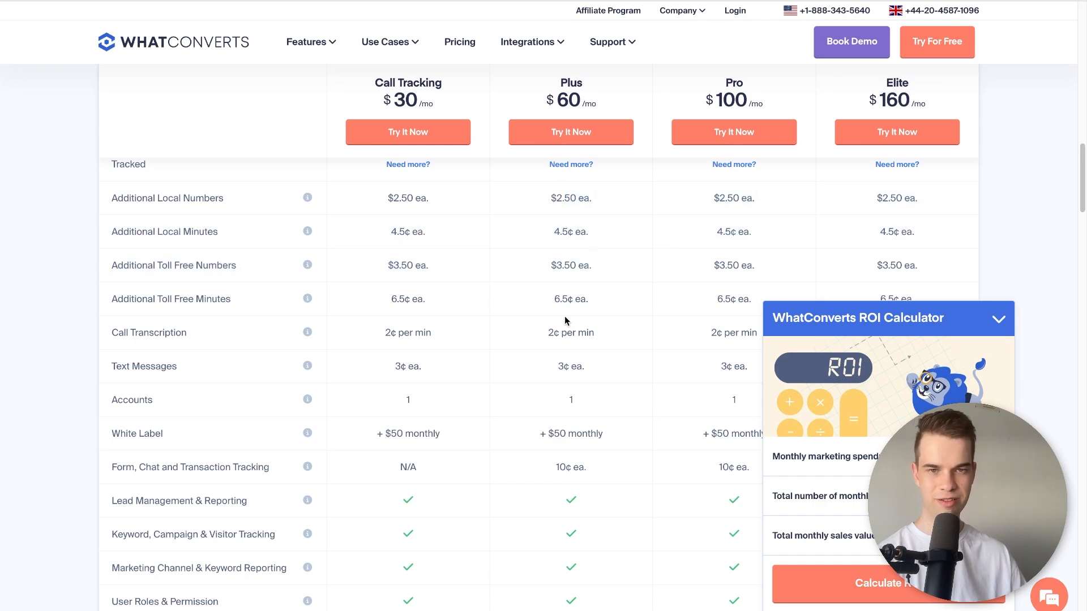
pyautogui.scroll(15, 562, 328)
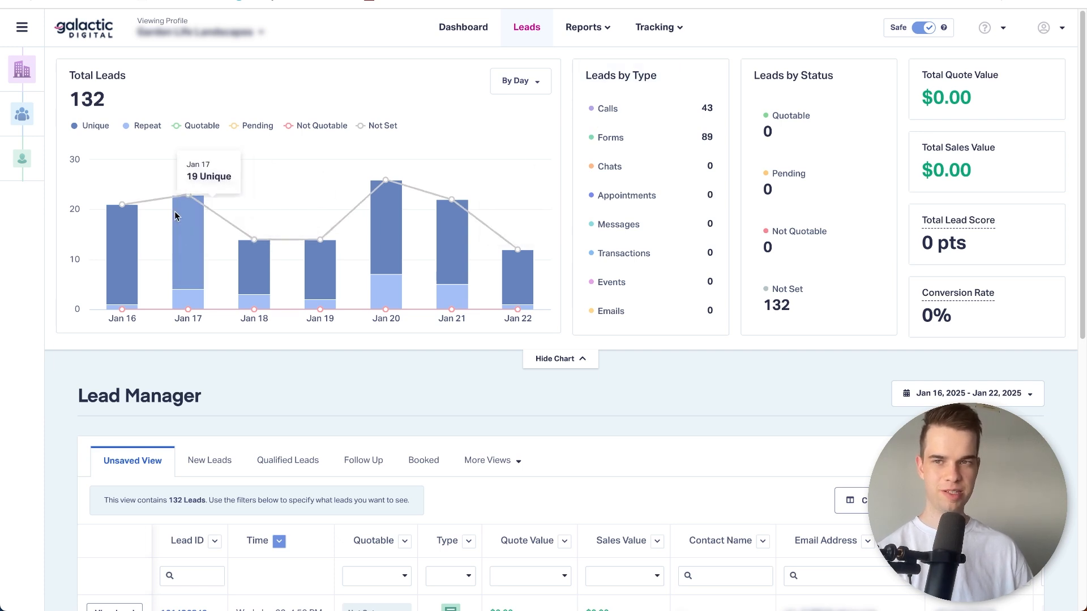
# Set the Lead Manager date range to Last 30 Days and open the Leads by Keyword report.
pyautogui.click(956, 398)
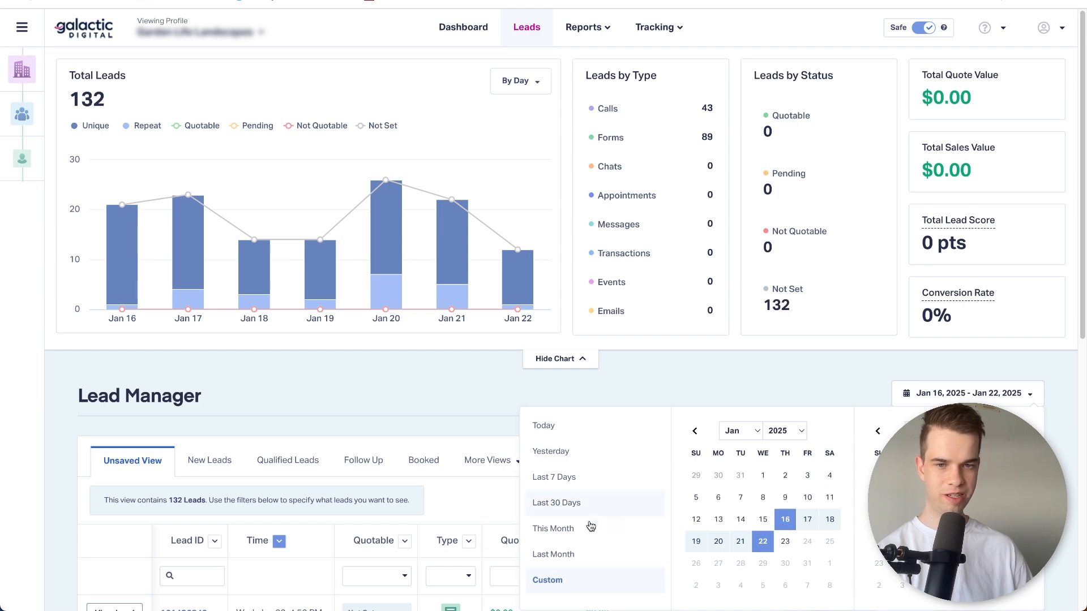
pyautogui.click(573, 502)
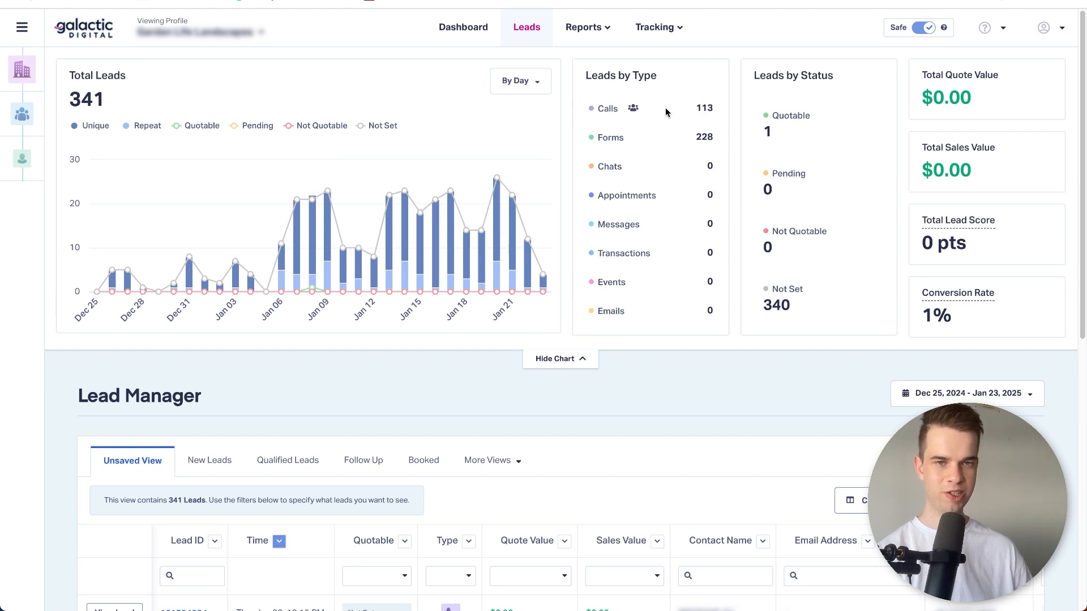
pyautogui.click(596, 35)
pyautogui.moveTo(584, 66)
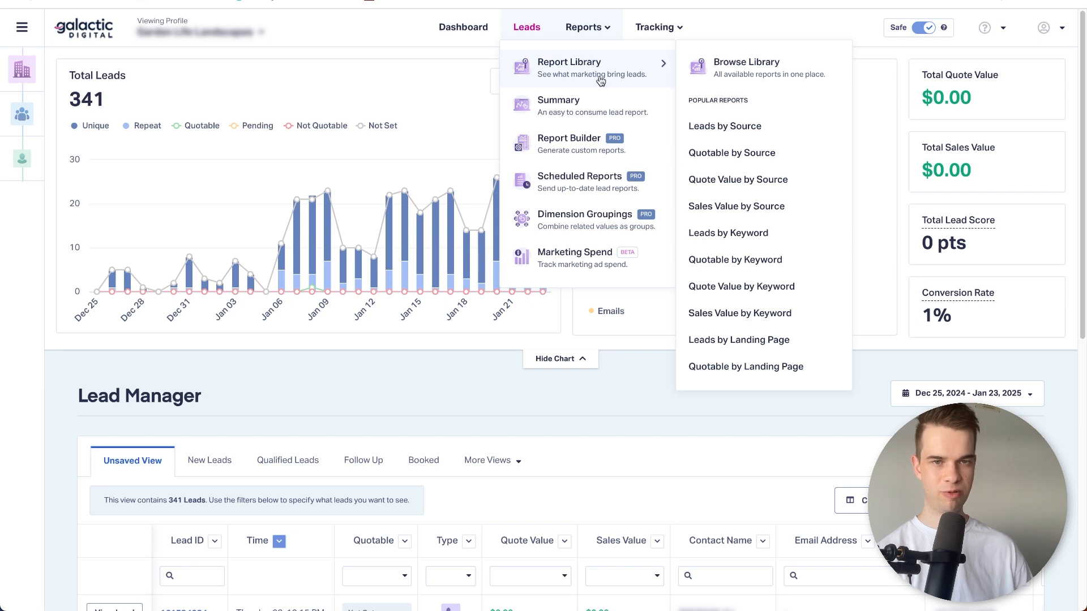
pyautogui.click(795, 244)
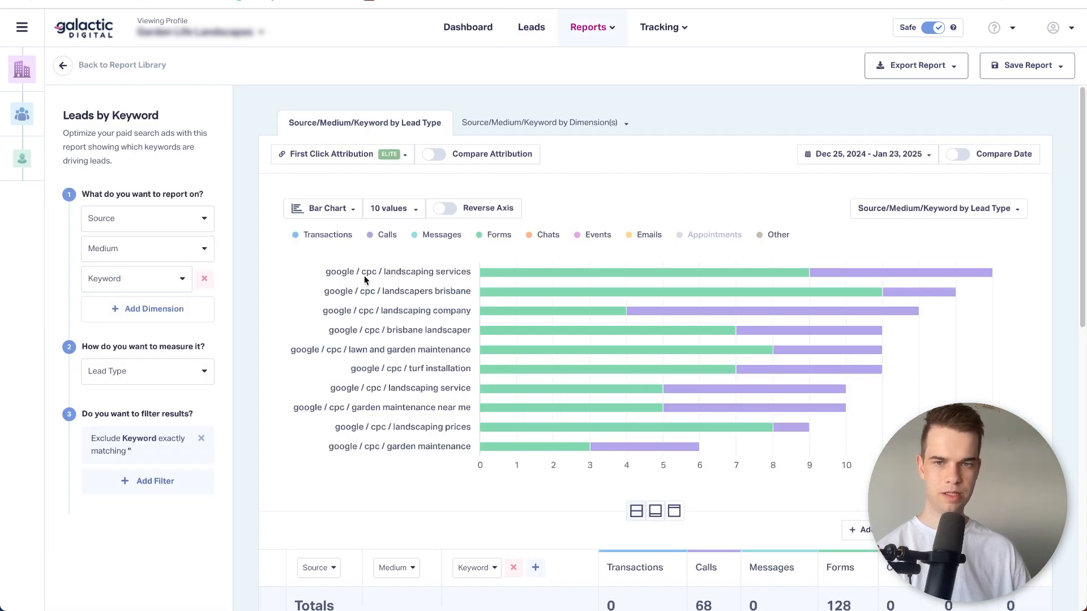
# Examine the report's chart and table for the calls and forms generated by each Google CPC keyword.
pyautogui.scroll(-1, 286, 273)
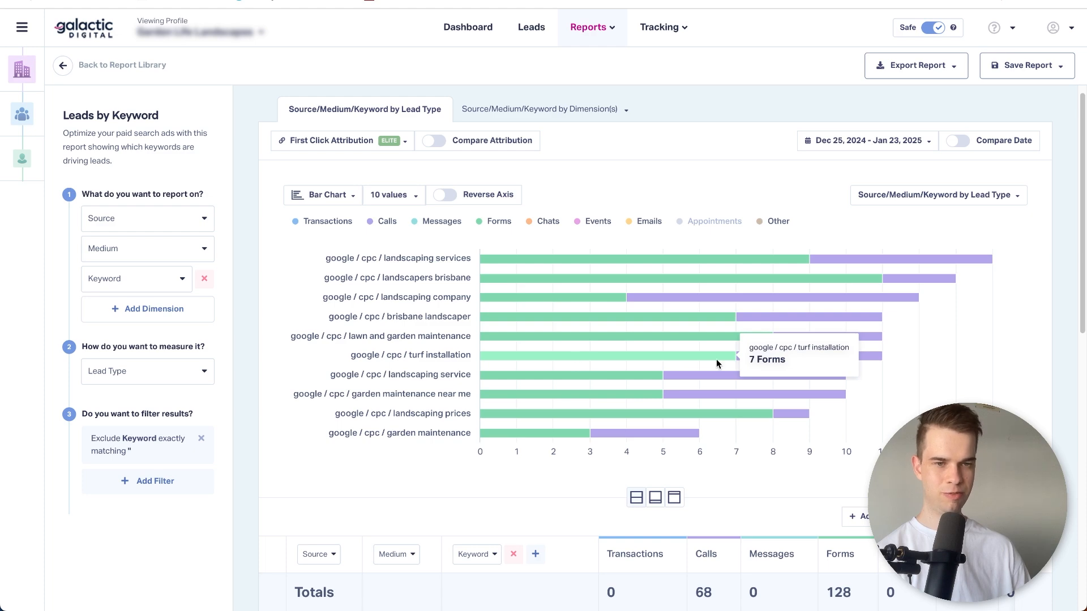
pyautogui.scroll(-3, 534, 344)
pyautogui.scroll(3, 404, 249)
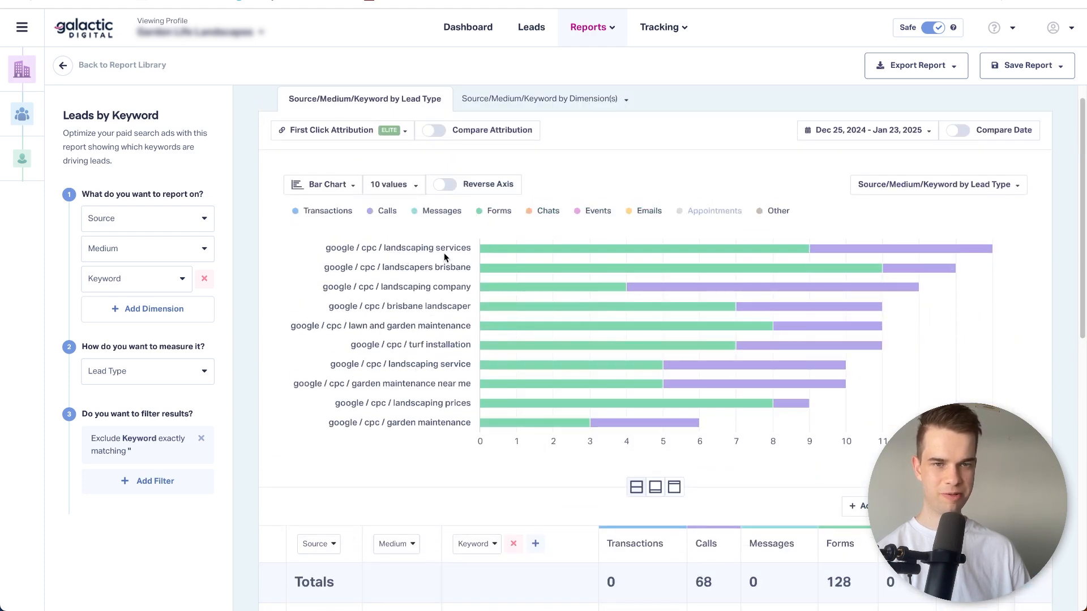
pyautogui.scroll(-1, 451, 260)
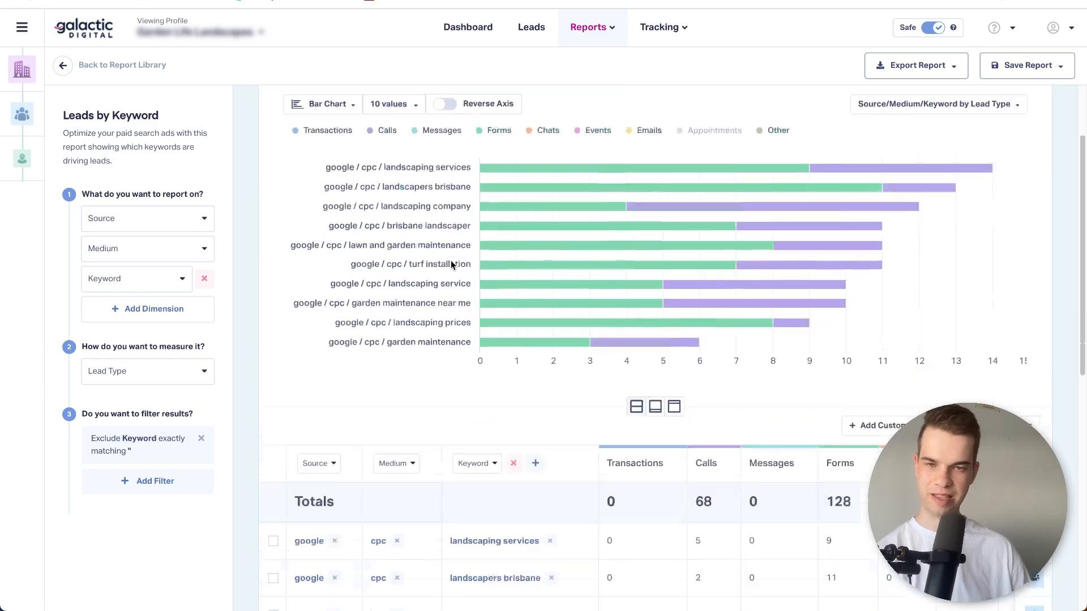
pyautogui.scroll(2, 450, 260)
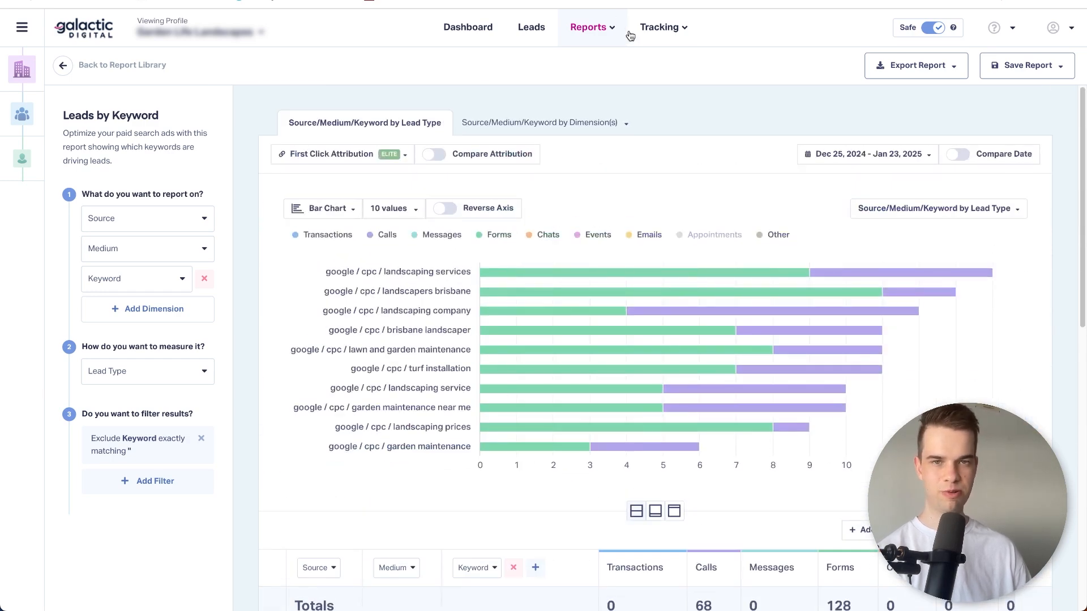
# Go to the call tracking phone numbers and start a dynamic number pool with the Typical Setup.
pyautogui.click(648, 29)
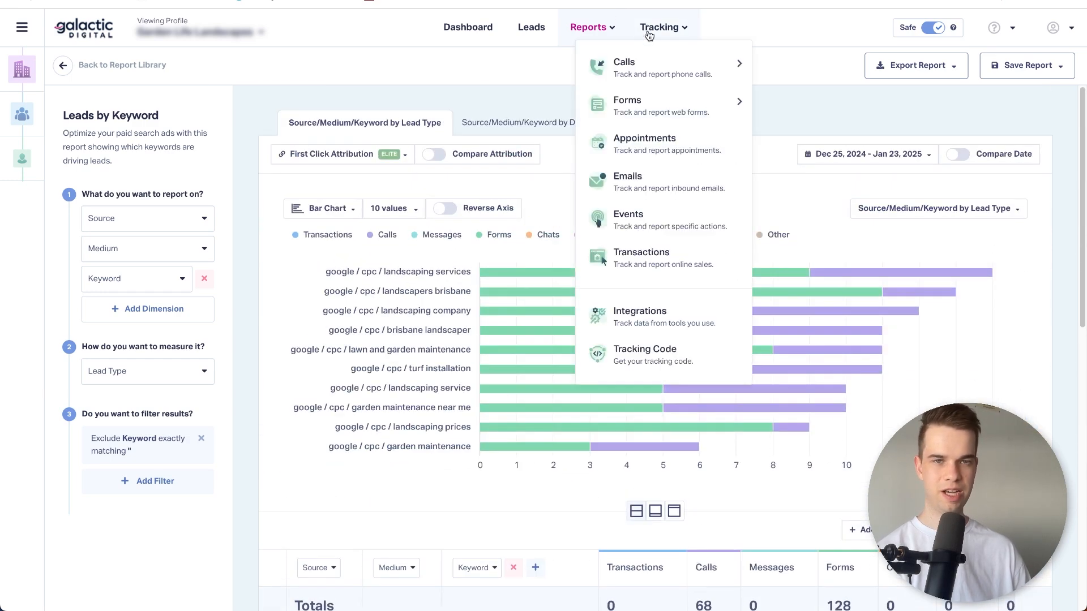
pyautogui.click(660, 84)
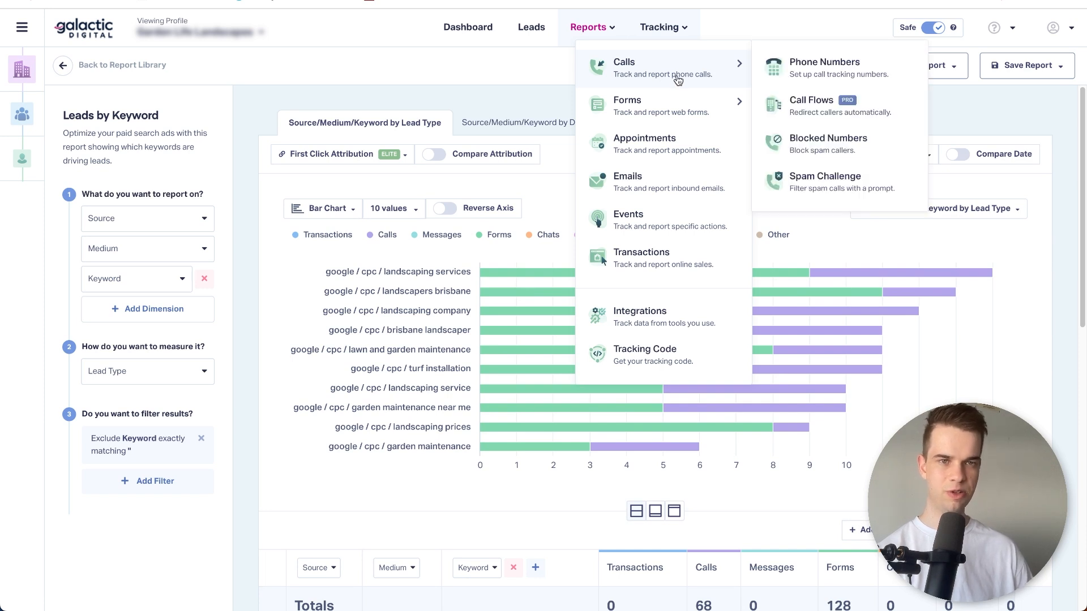
pyautogui.click(858, 71)
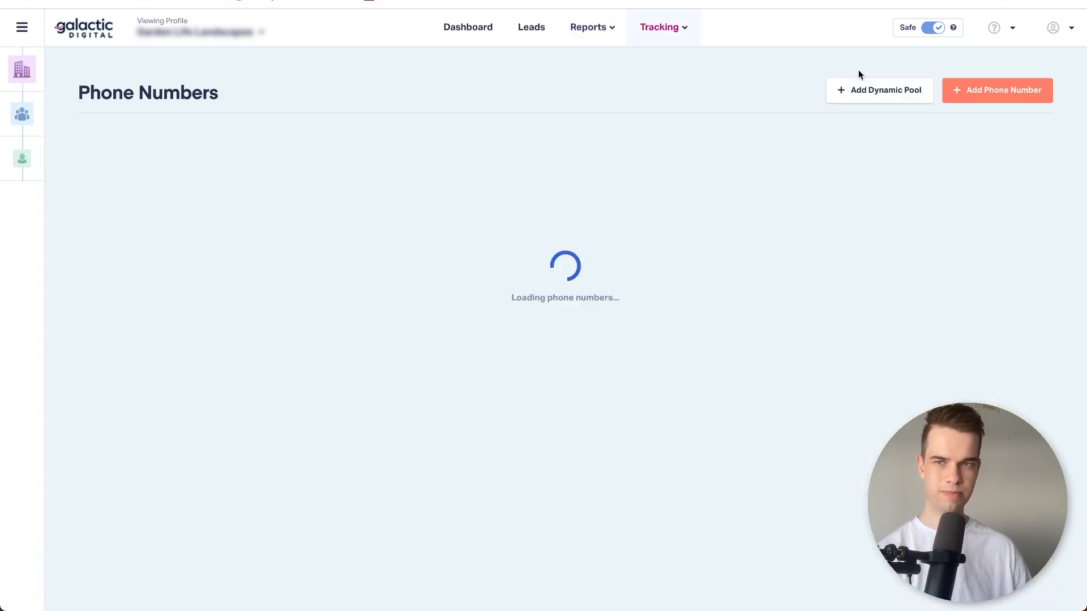
pyautogui.click(679, 38)
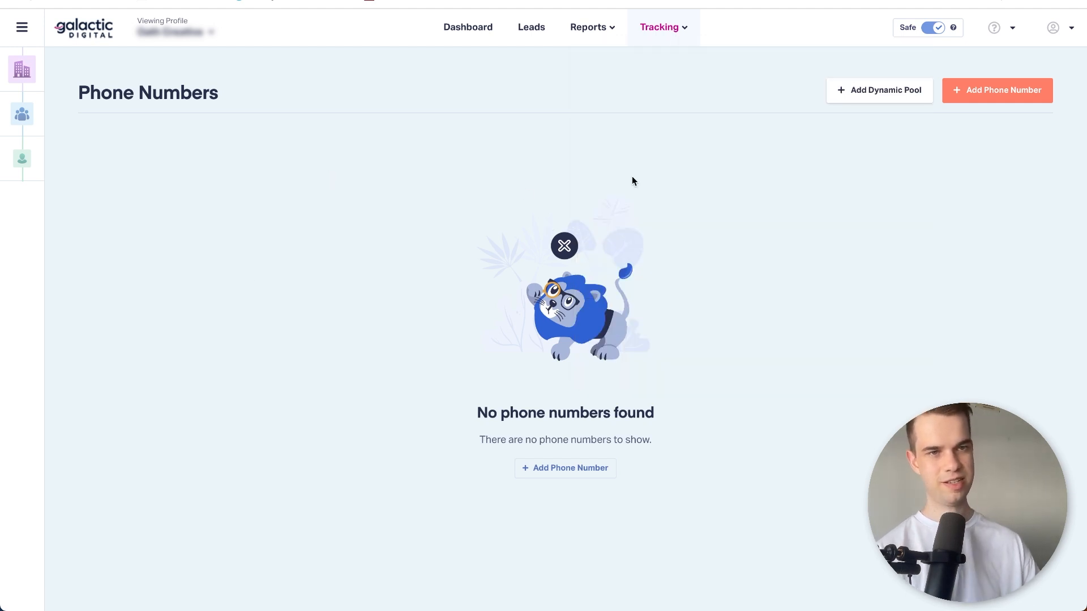
pyautogui.click(861, 92)
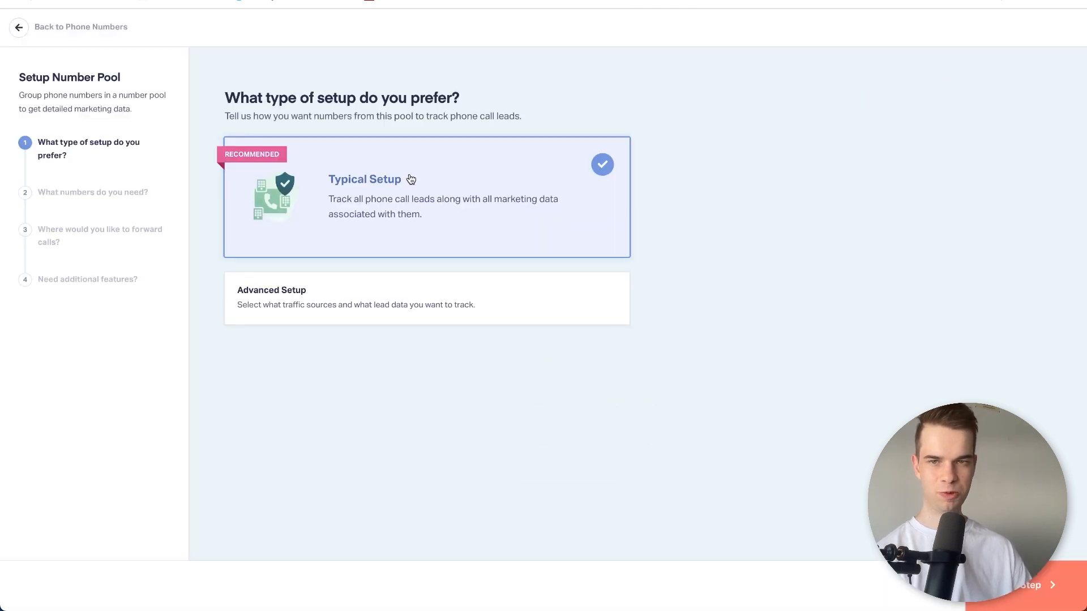
pyautogui.click(1013, 598)
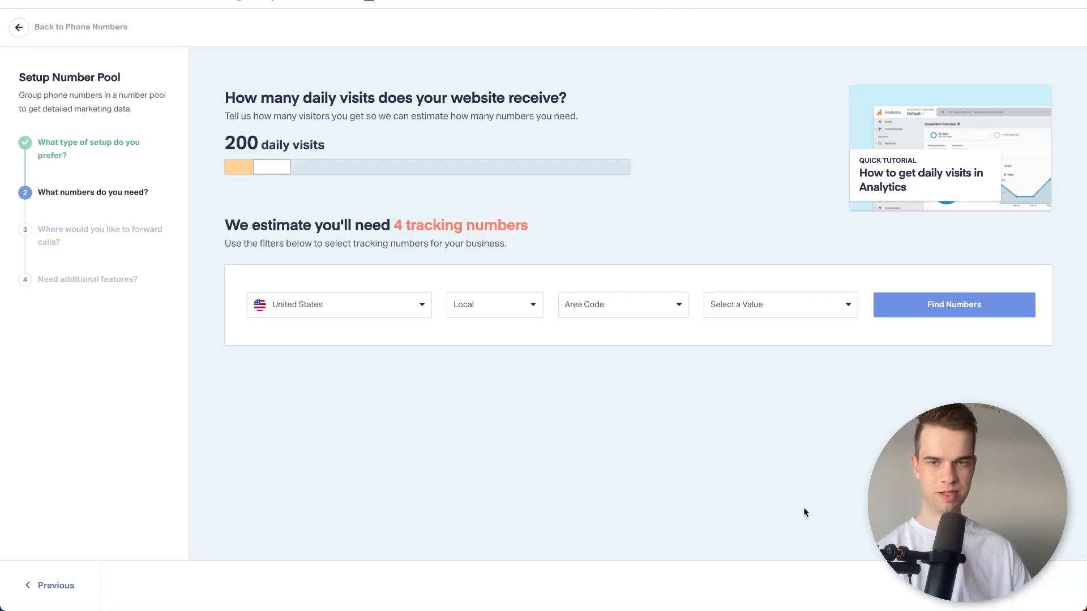
# Find local tracking numbers in Australia with the area code 2 / Raymond Terrace.
pyautogui.click(301, 305)
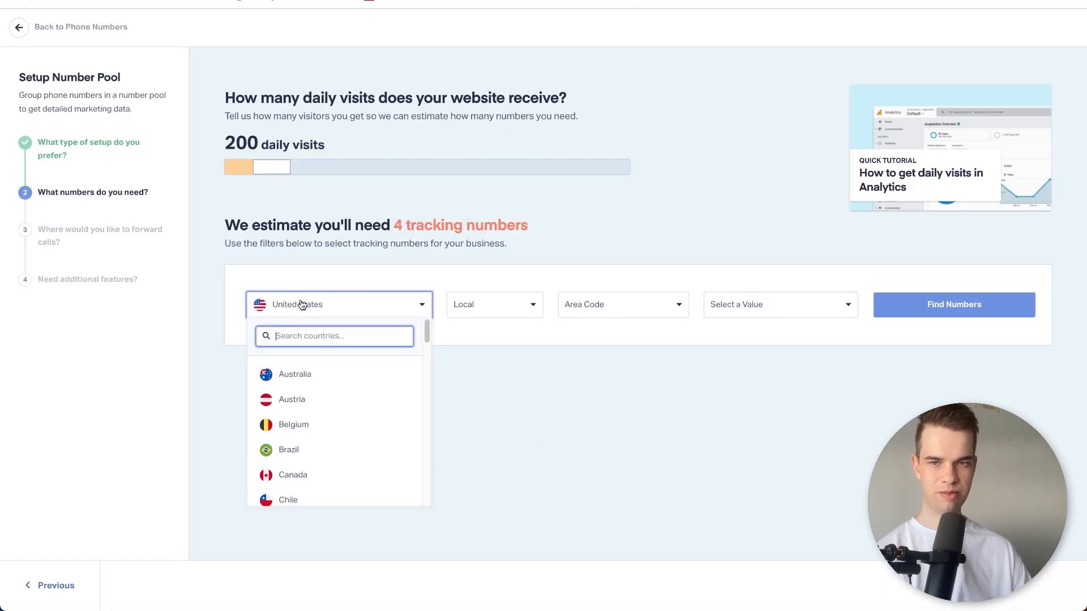
pyautogui.click(320, 378)
pyautogui.click(735, 316)
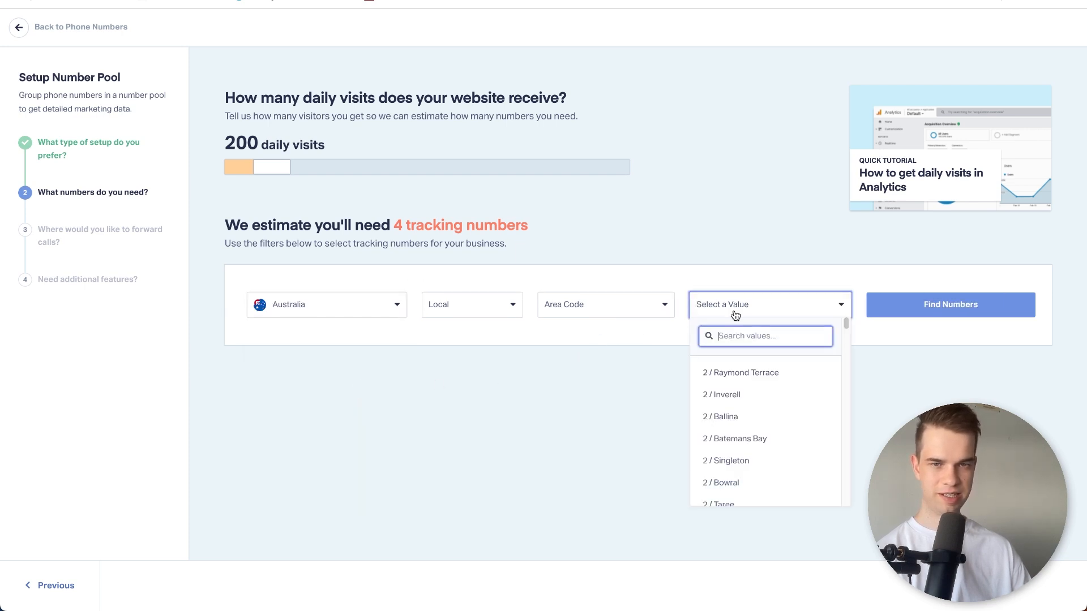
pyautogui.scroll(-1, 750, 424)
pyautogui.click(755, 432)
pyautogui.click(922, 304)
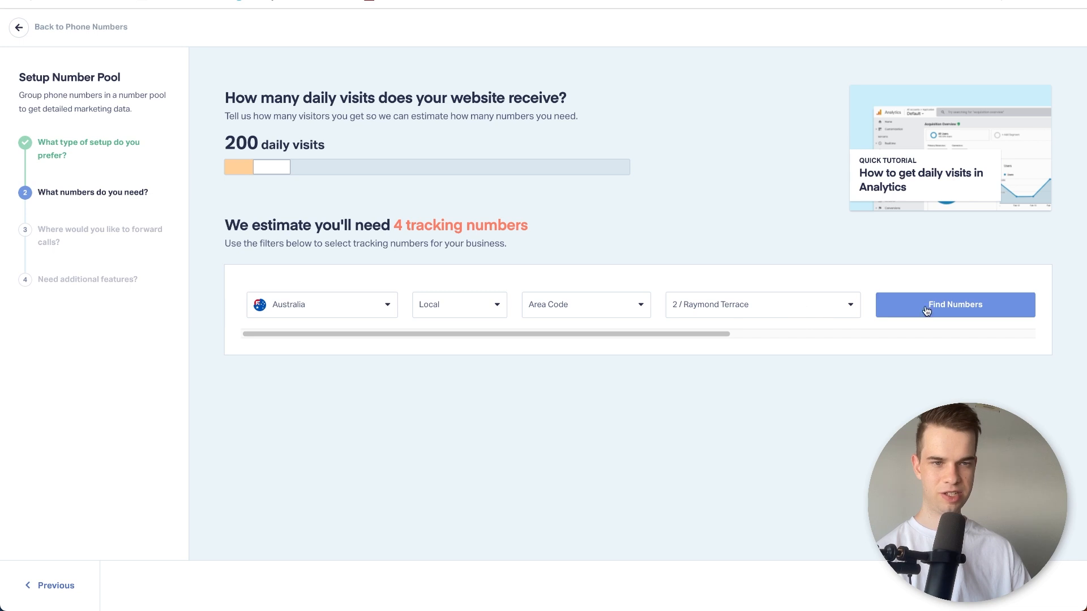
pyautogui.click(950, 307)
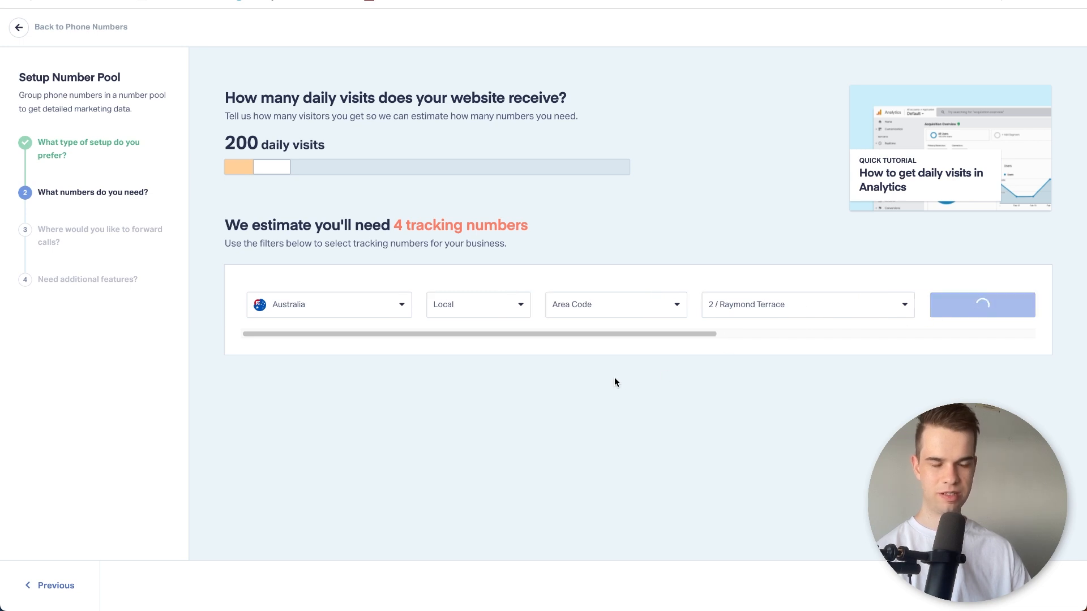
# Deselect the third and fourth suggested tracking numbers, keeping the first two for the pool.
pyautogui.scroll(-3, 348, 430)
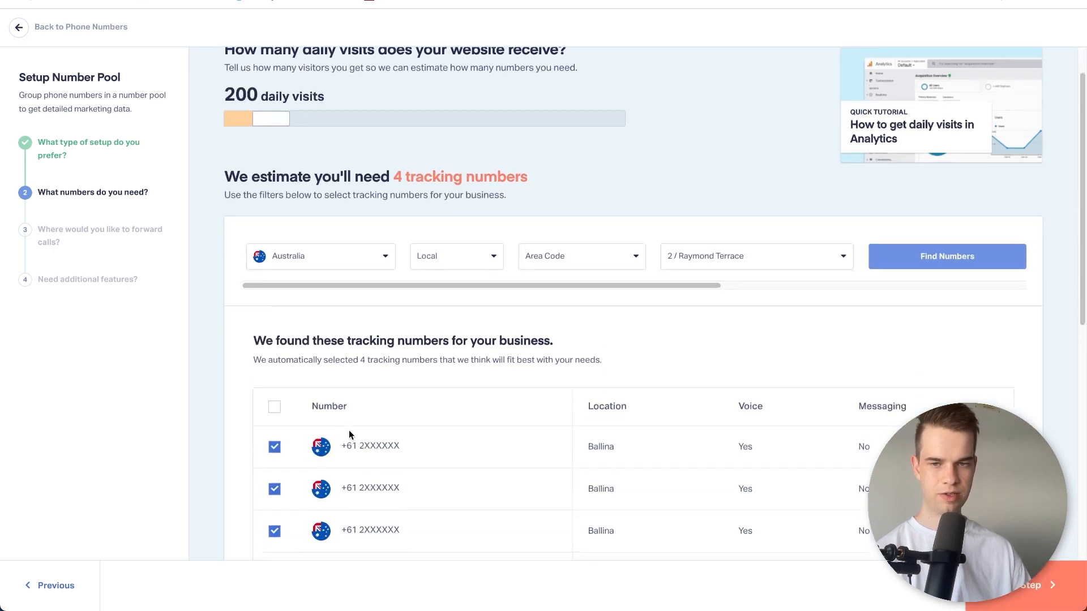
pyautogui.click(275, 452)
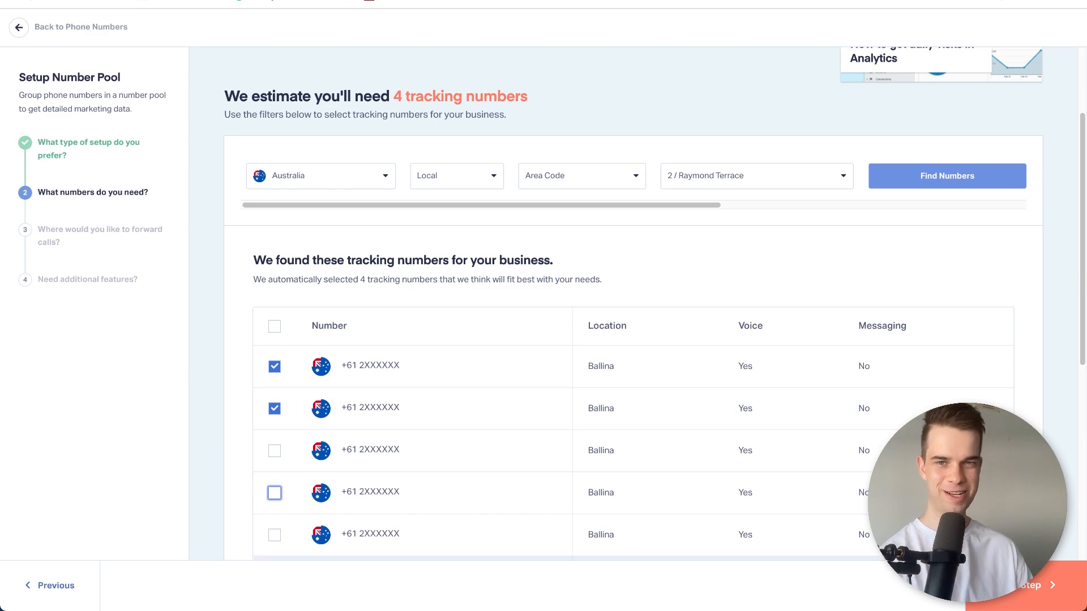
pyautogui.scroll(3, 886, 425)
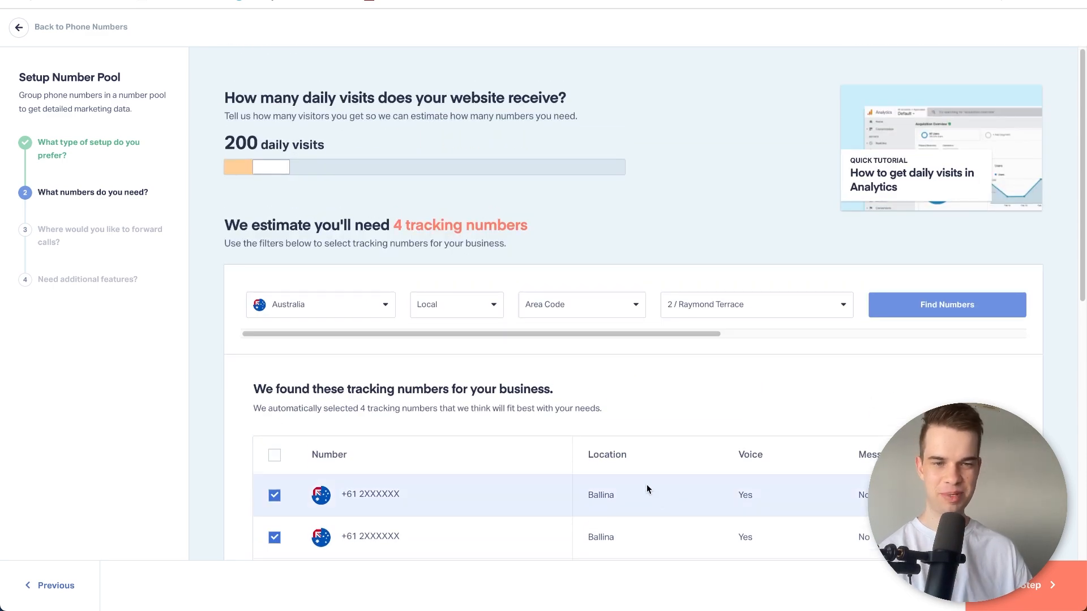
# Continue with the selected tracking numbers to the call forwarding destination, and leave the number pool setup without finishing.
pyautogui.scroll(-3, 645, 557)
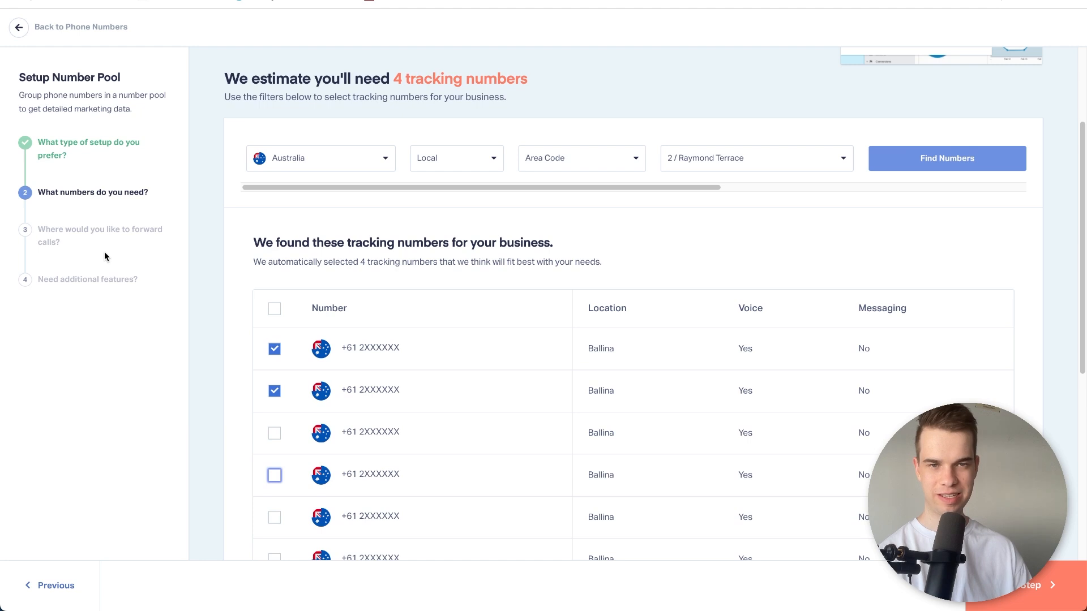
pyautogui.click(1040, 585)
pyautogui.click(320, 159)
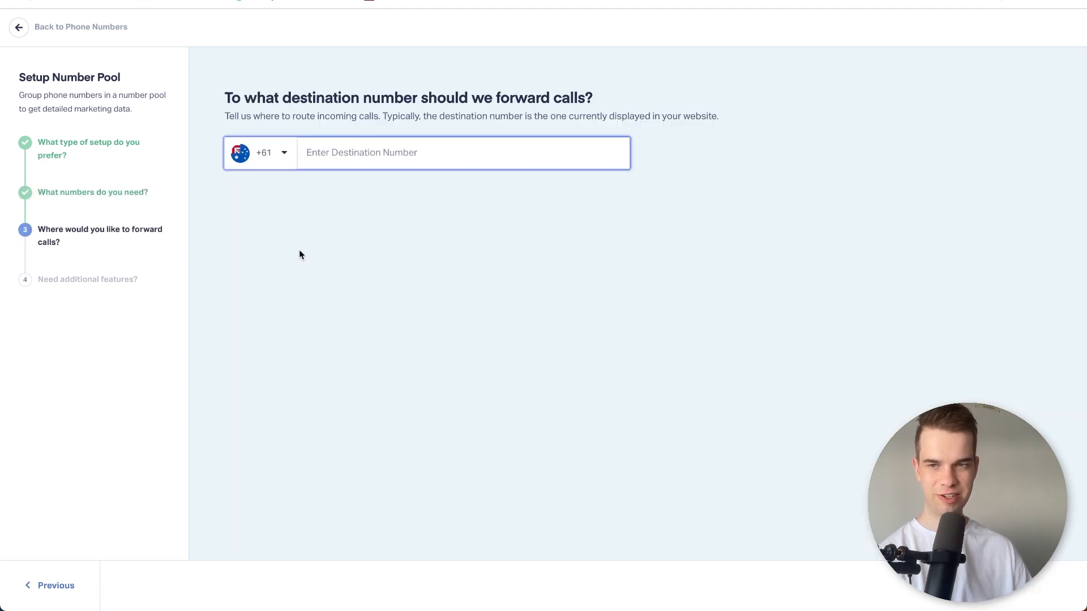
pyautogui.click(90, 278)
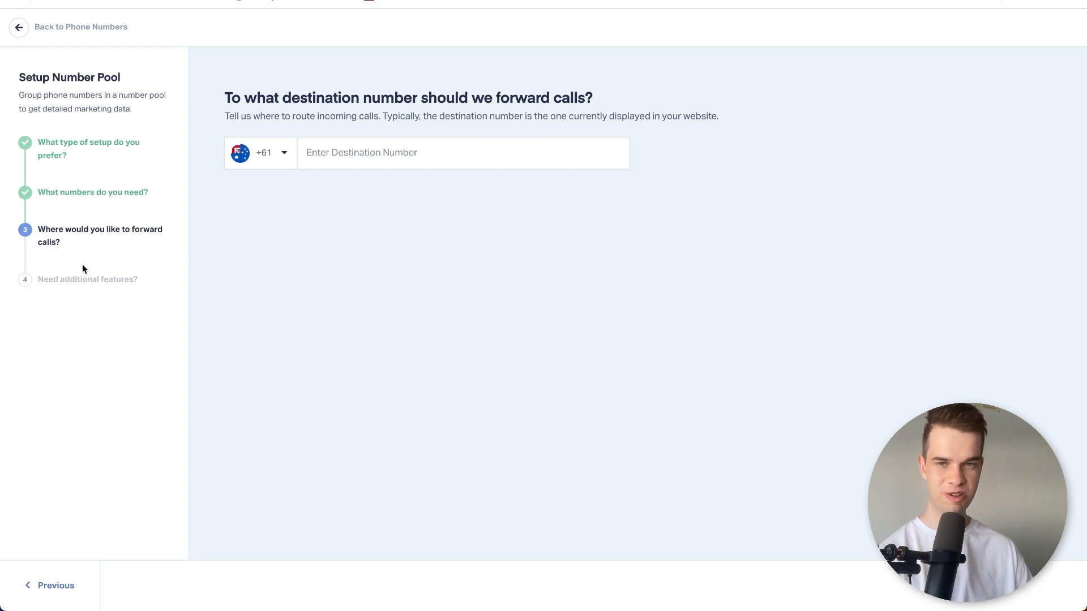
pyautogui.click(35, 25)
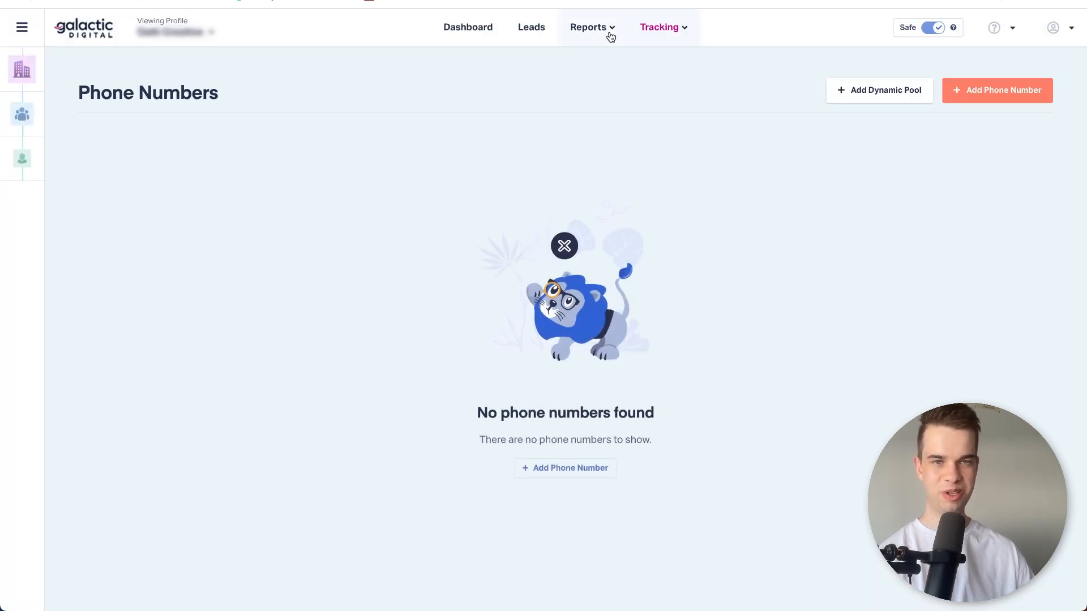
# Go to the web forms tracking and start adding a new web form.
pyautogui.click(673, 34)
pyautogui.moveTo(686, 112)
pyautogui.click(866, 108)
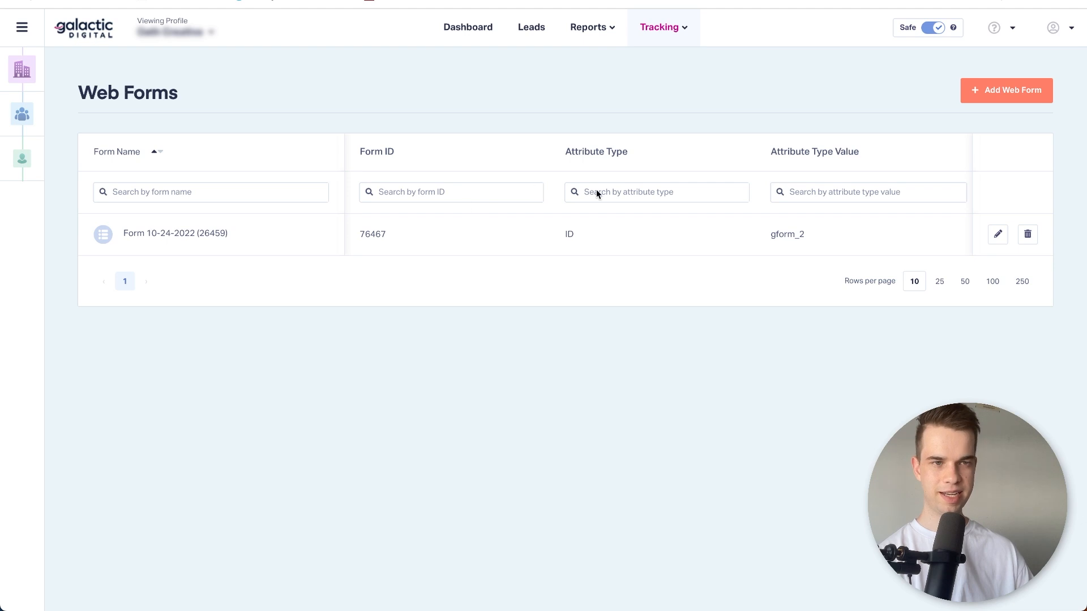
pyautogui.click(1011, 97)
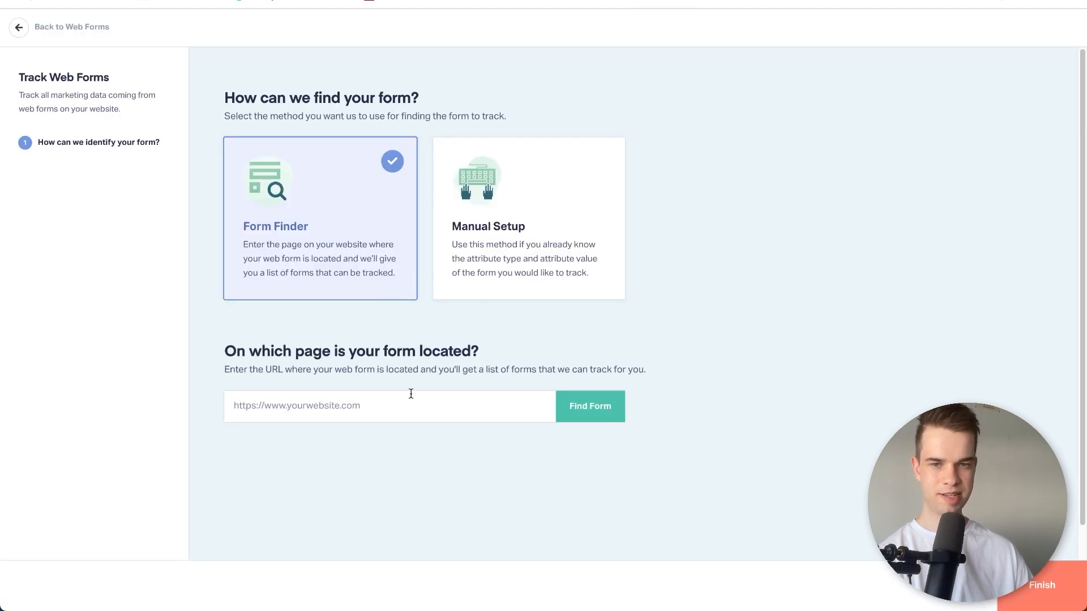
# Use Form Finder with the website page's URL to find trackable forms, and return to the web forms without finishing.
pyautogui.click(362, 410)
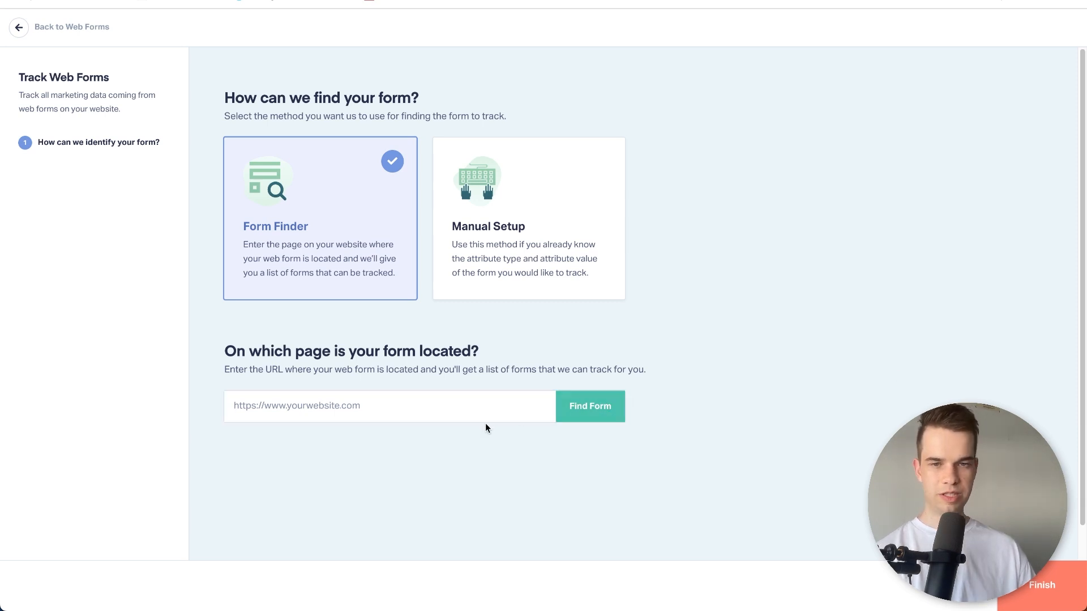
pyautogui.click(493, 406)
pyautogui.press('super+v')
pyautogui.click(596, 416)
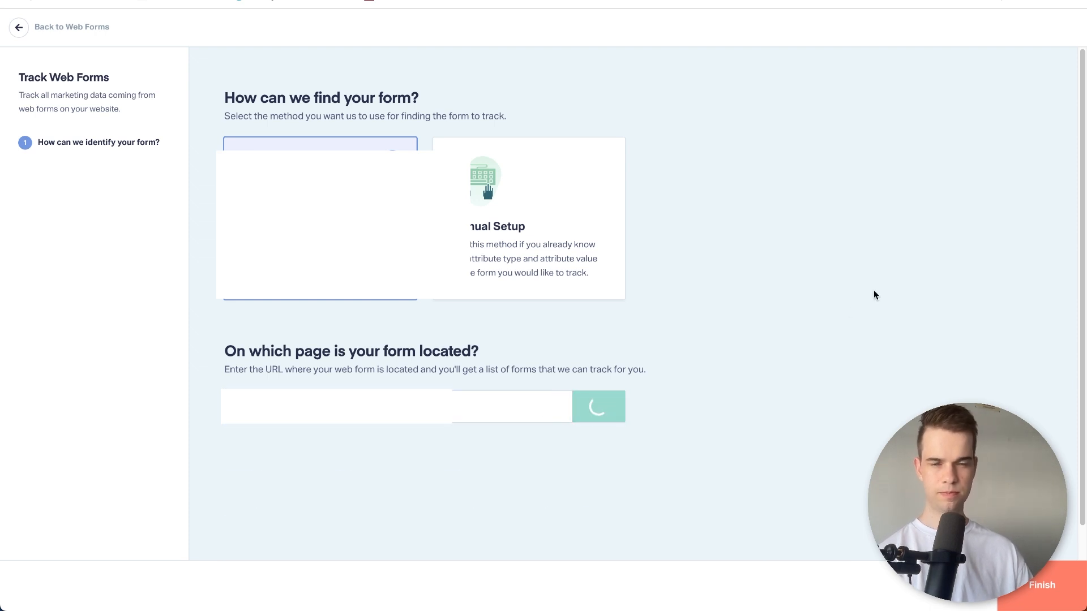
pyautogui.scroll(-5, 834, 328)
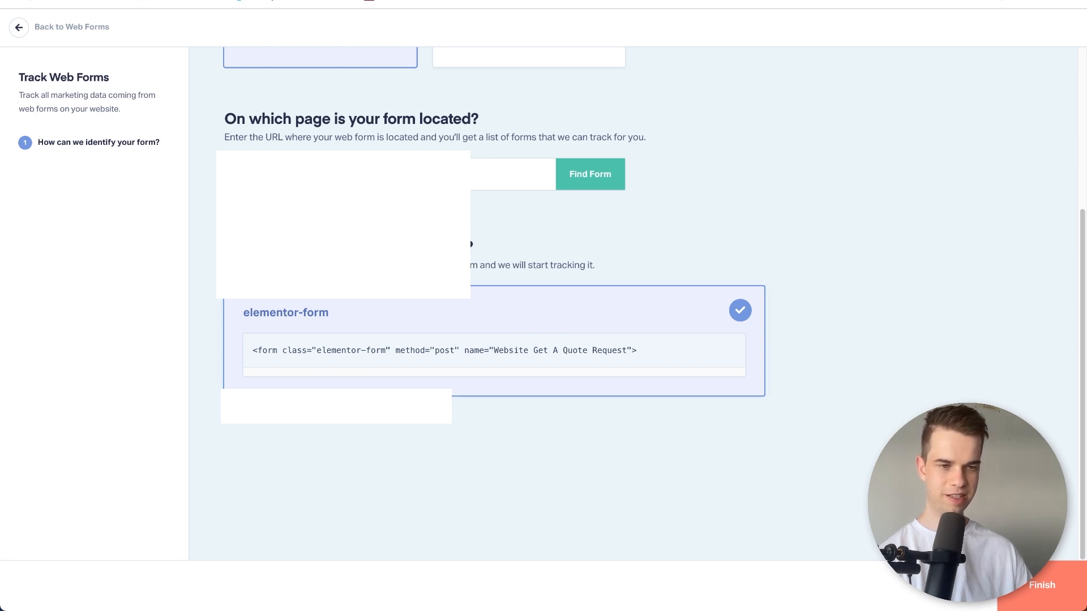
pyautogui.scroll(5, 585, 337)
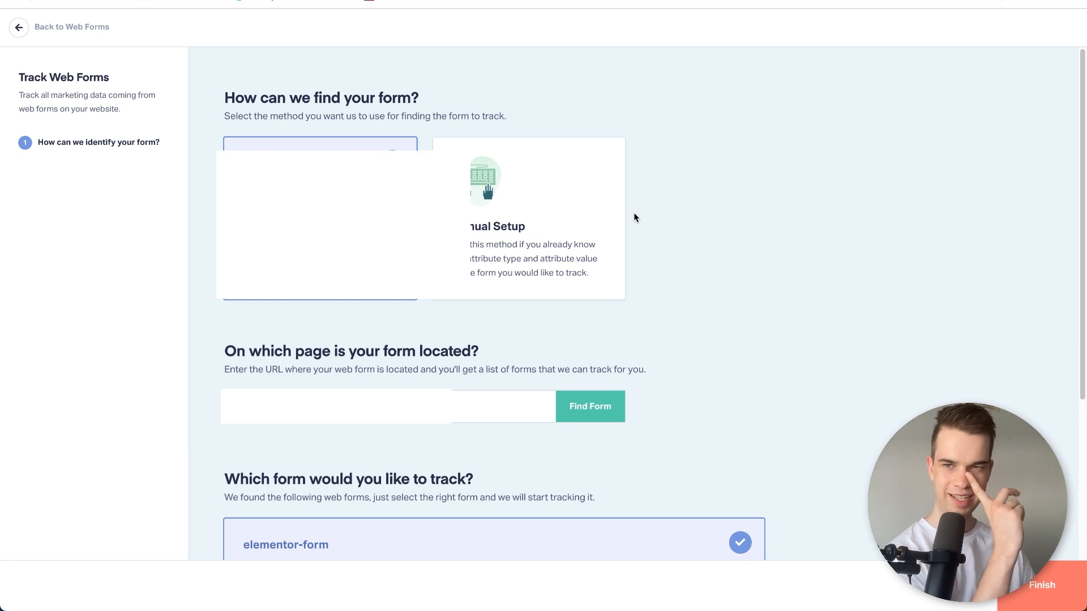
pyautogui.click(96, 30)
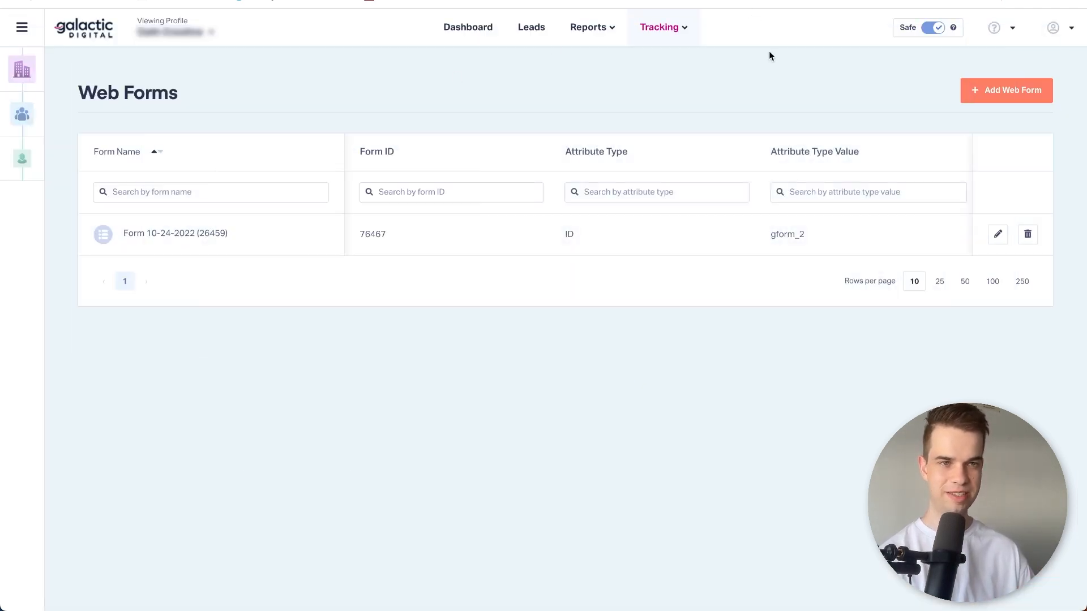
# Open the Google Ads integration and add a connection, granting WhatConverts access through the existing Google account.
pyautogui.click(681, 40)
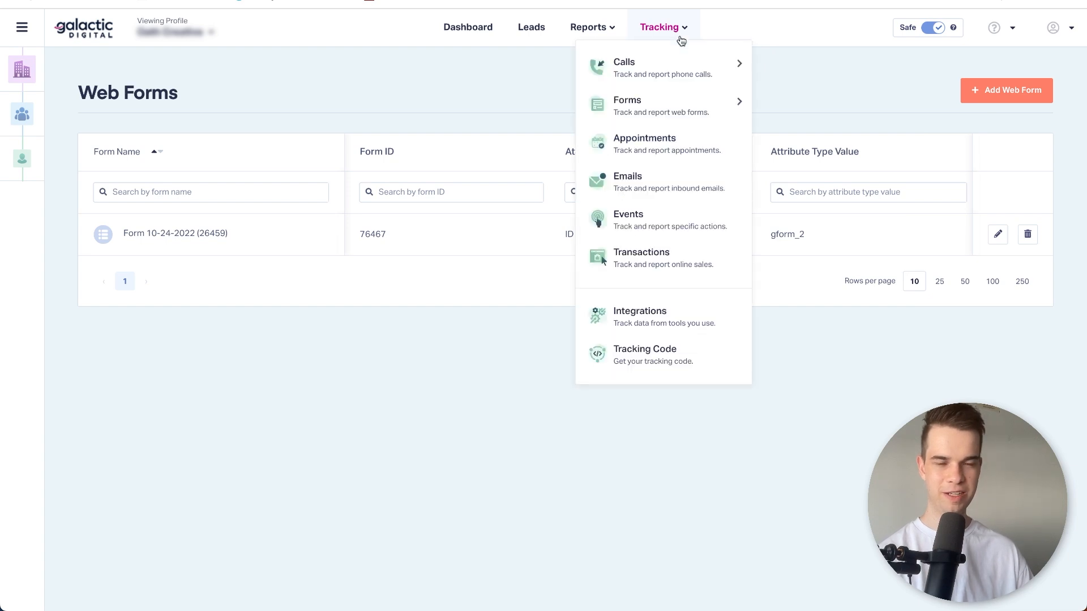
pyautogui.click(669, 325)
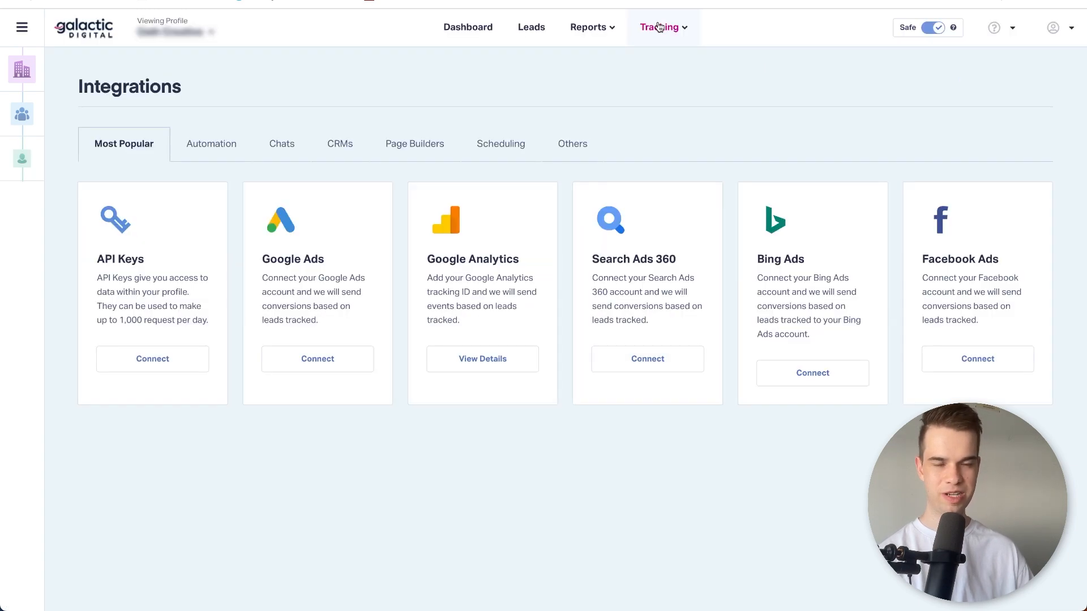
pyautogui.click(658, 25)
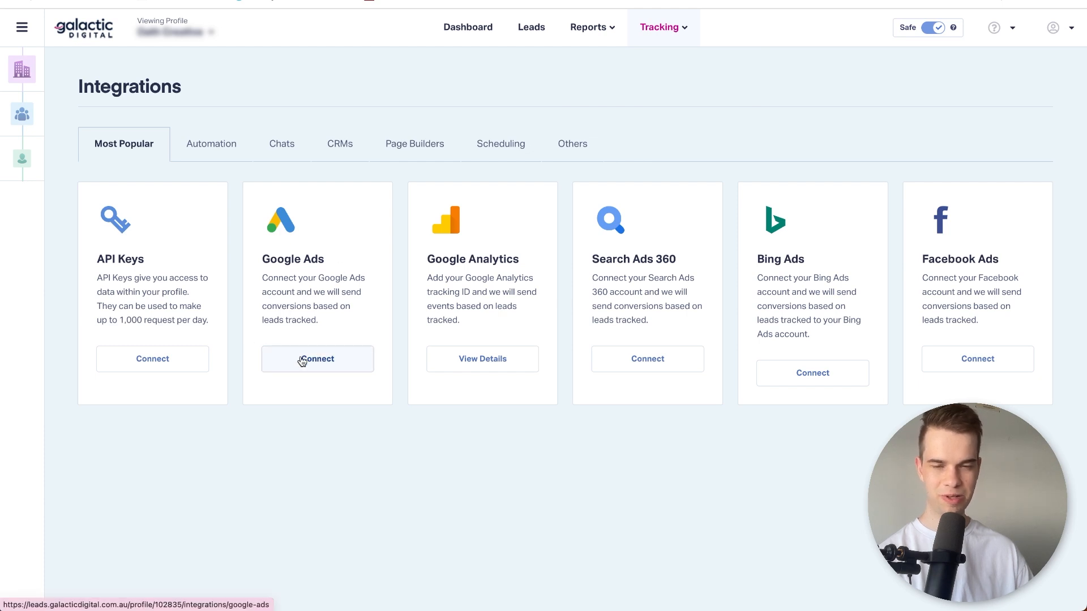
pyautogui.click(301, 361)
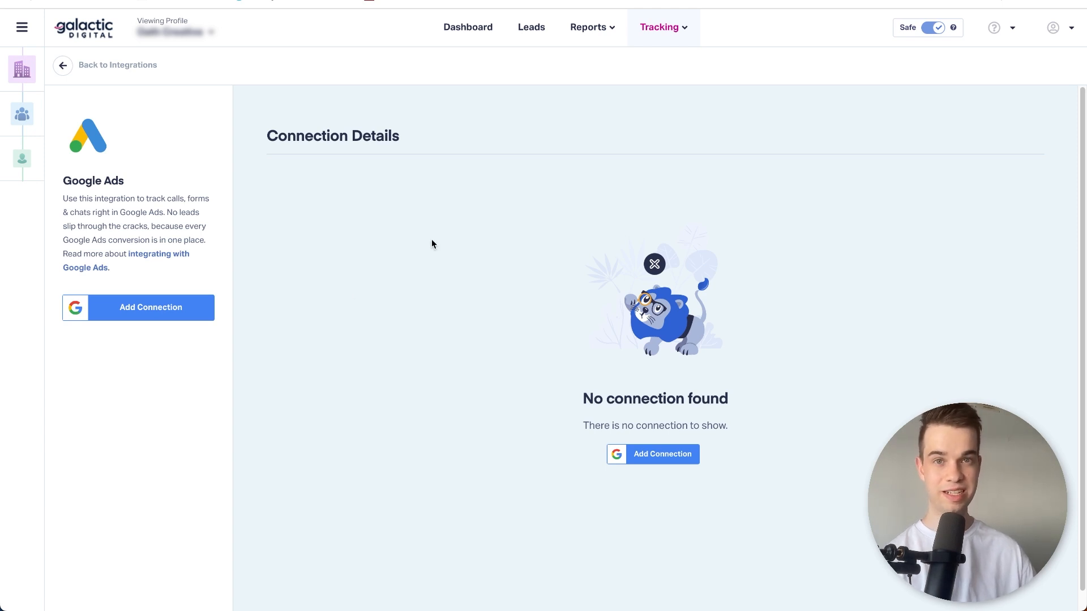
pyautogui.click(673, 456)
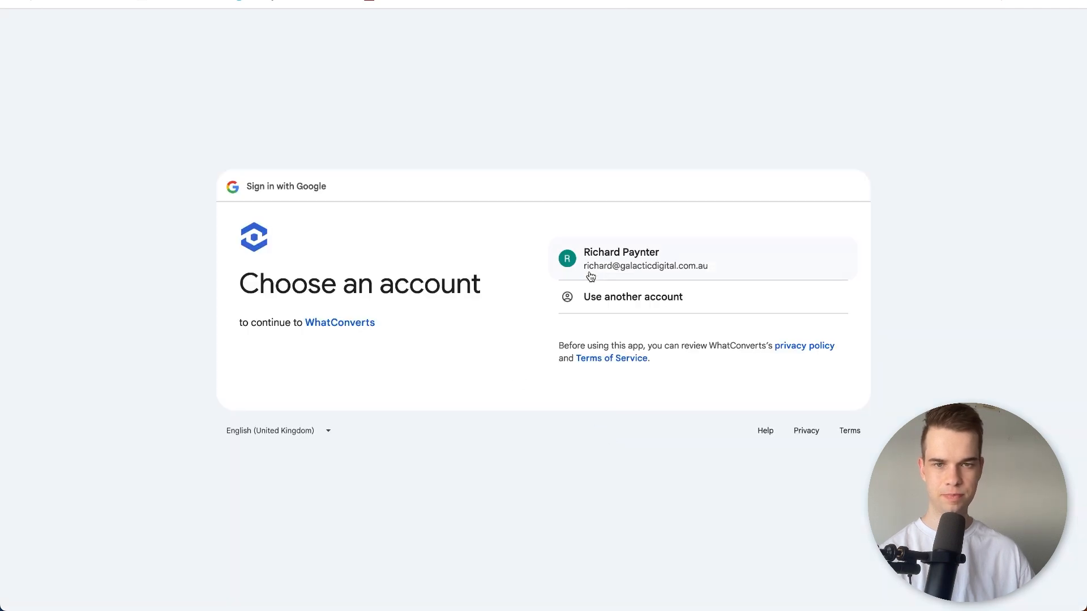
pyautogui.click(600, 269)
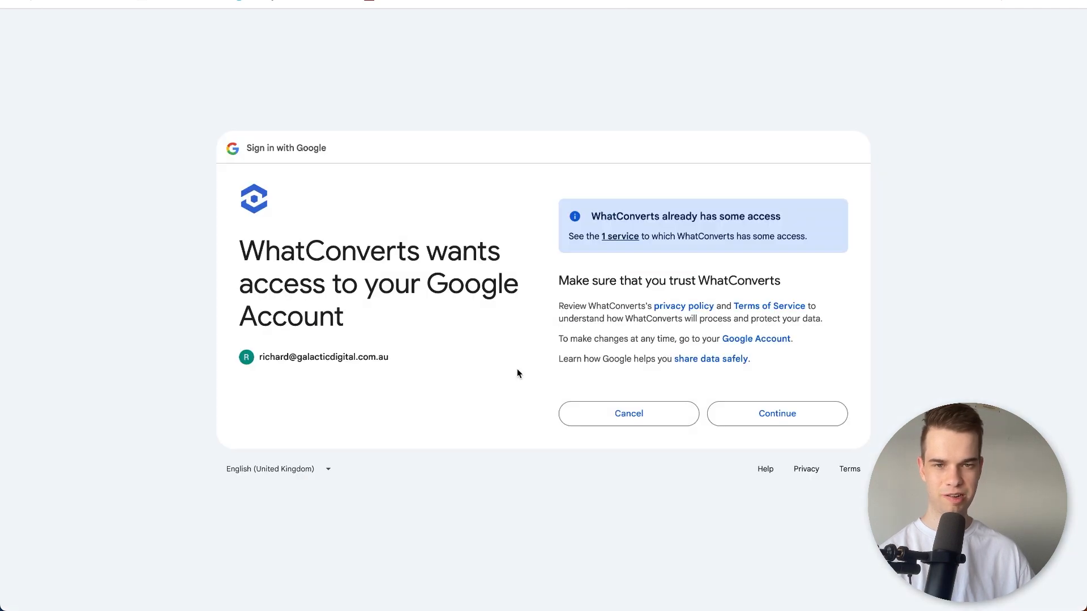
pyautogui.click(742, 414)
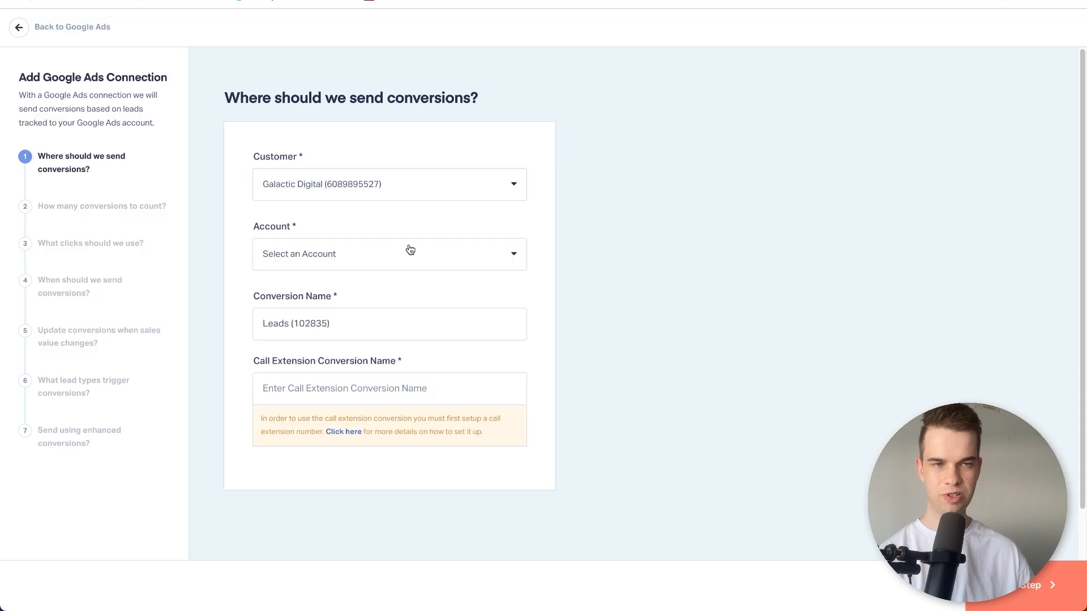
# Choose the Google Ads account that receives the conversions and continue to the conversion counting options.
pyautogui.click(410, 249)
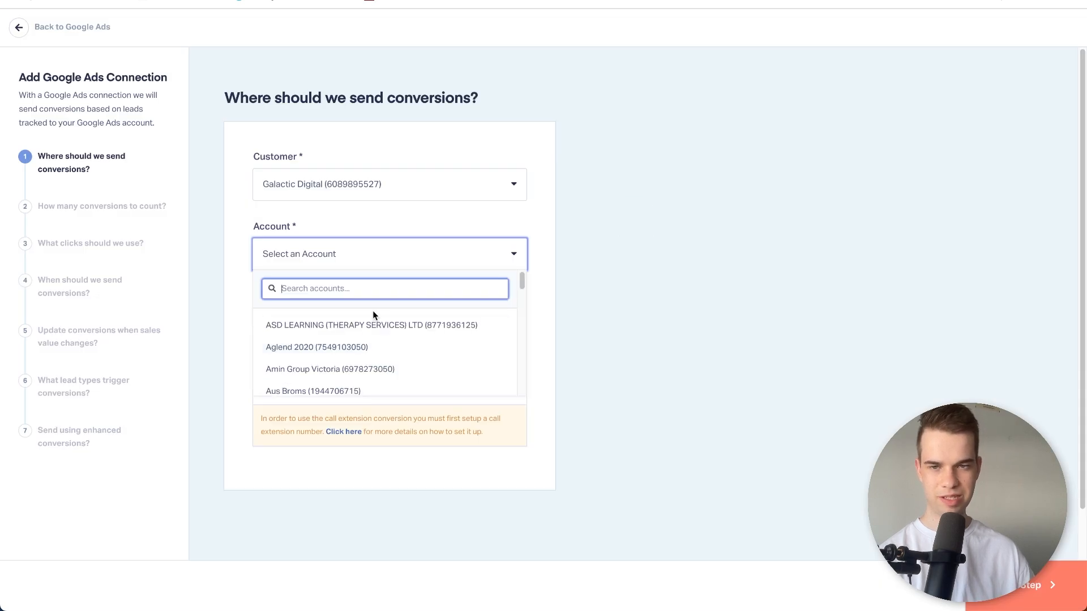
pyautogui.scroll(-3, 362, 348)
pyautogui.scroll(-10, 363, 350)
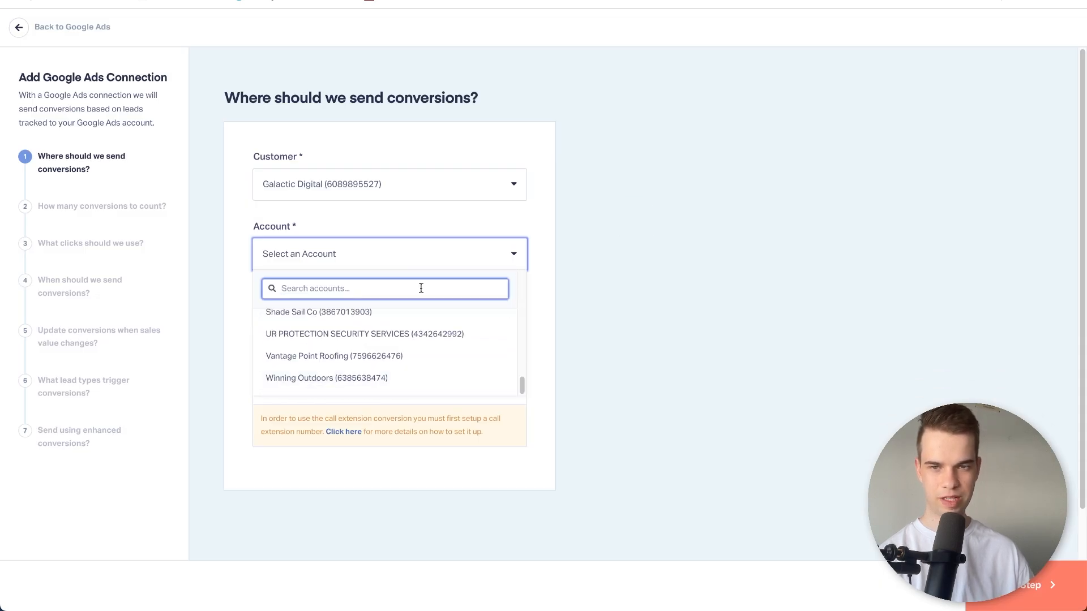
pyautogui.click(558, 268)
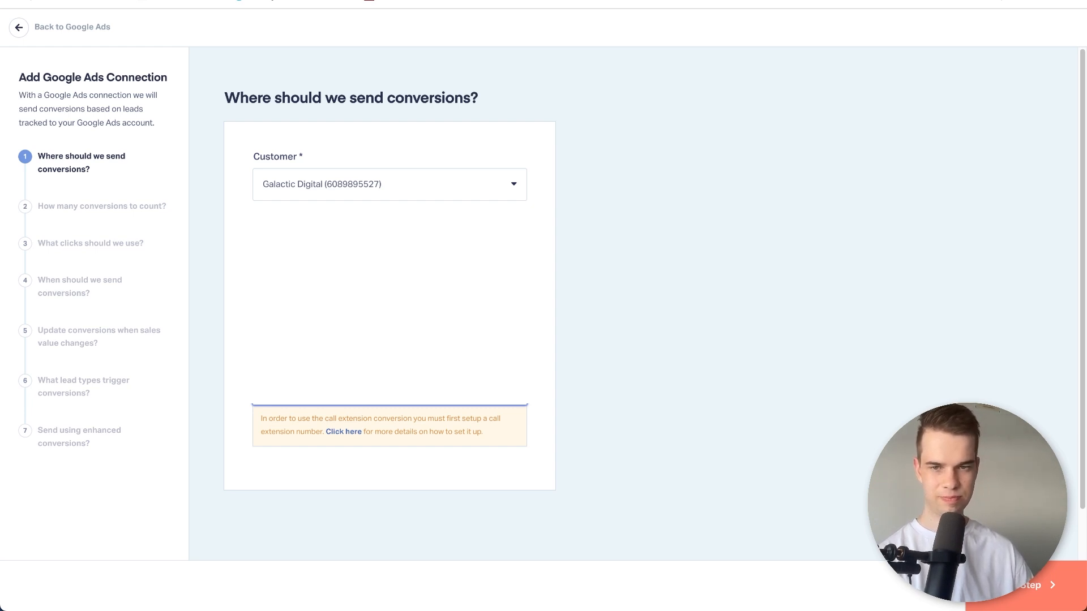
pyautogui.click(1005, 583)
# Count one conversion per click or interaction, using First Click with a 90-day lookback window.
pyautogui.click(531, 181)
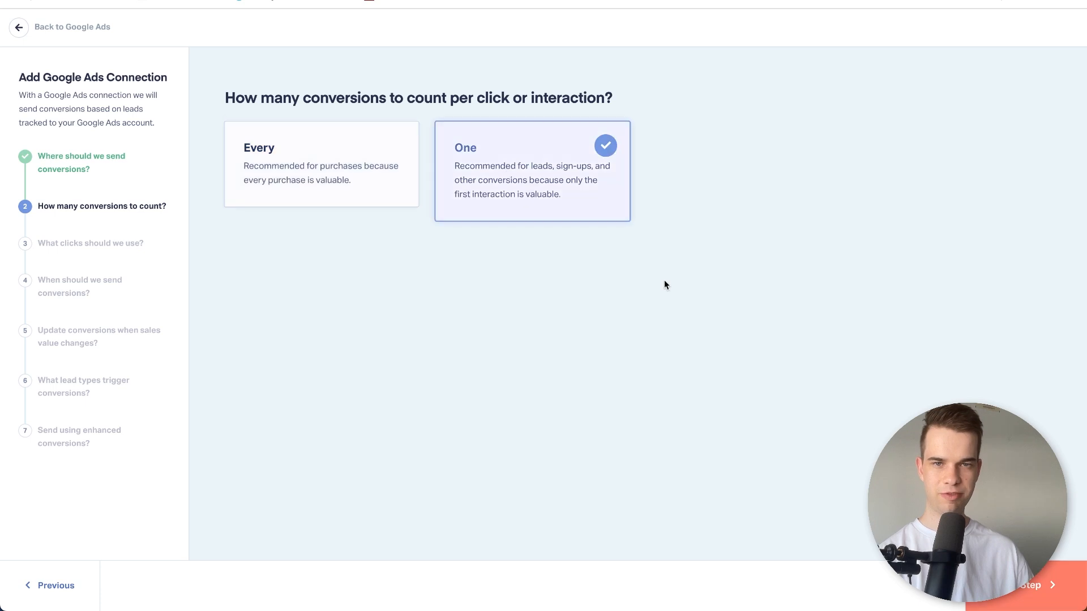
pyautogui.click(1005, 583)
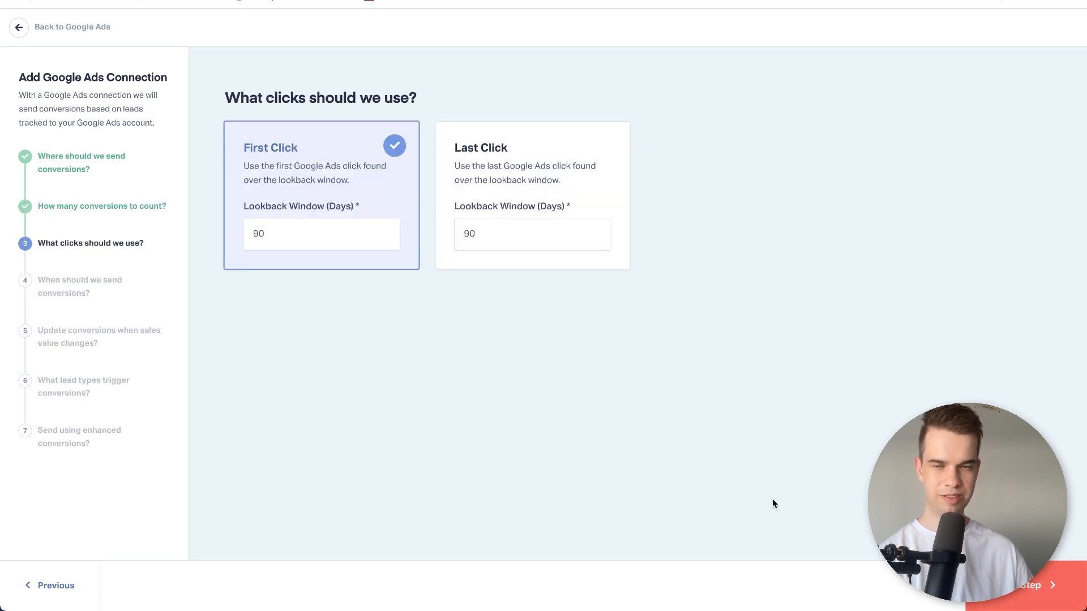
pyautogui.click(1039, 575)
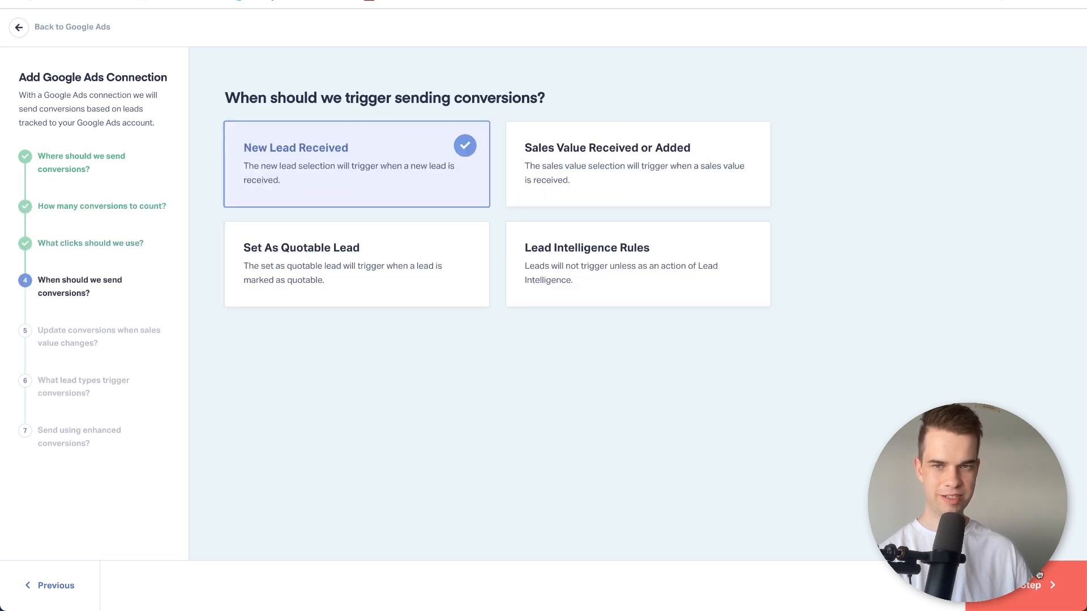
# Trigger conversions on New Lead Received and update existing conversions when the sales value changes.
pyautogui.click(1034, 581)
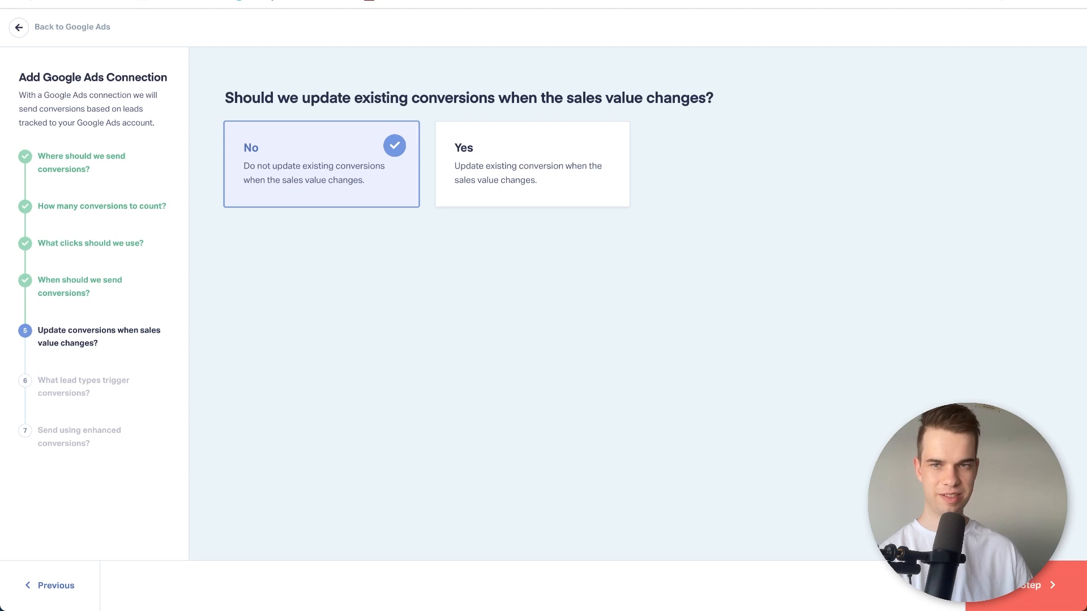
pyautogui.click(554, 154)
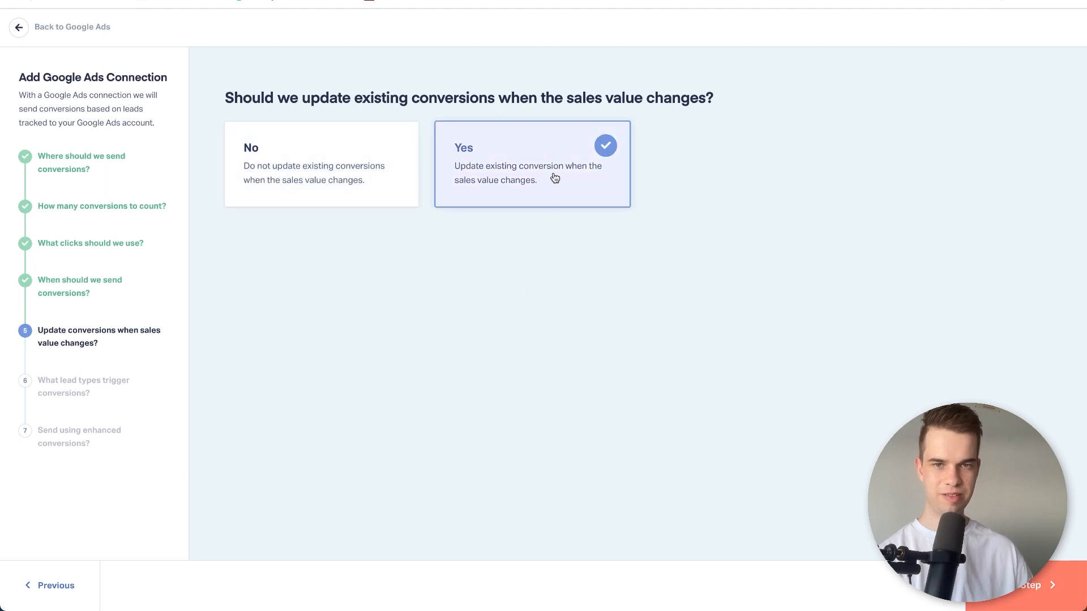
pyautogui.click(1046, 592)
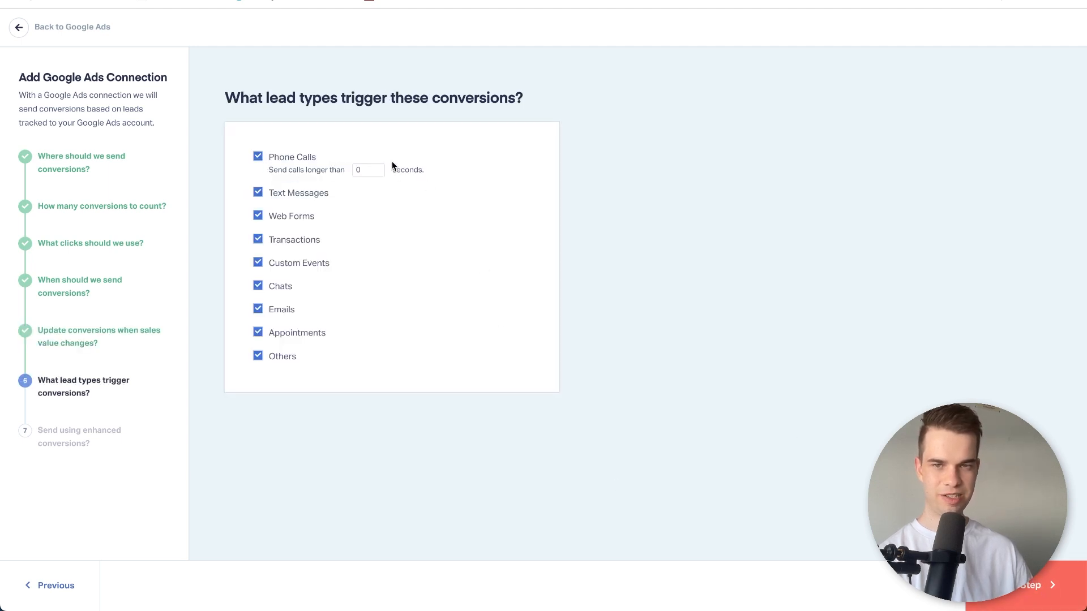
# Send only phone calls longer than 10 seconds, keep all lead types enabled, and continue to the enhanced conversions step.
pyautogui.click(373, 168)
pyautogui.write('10')
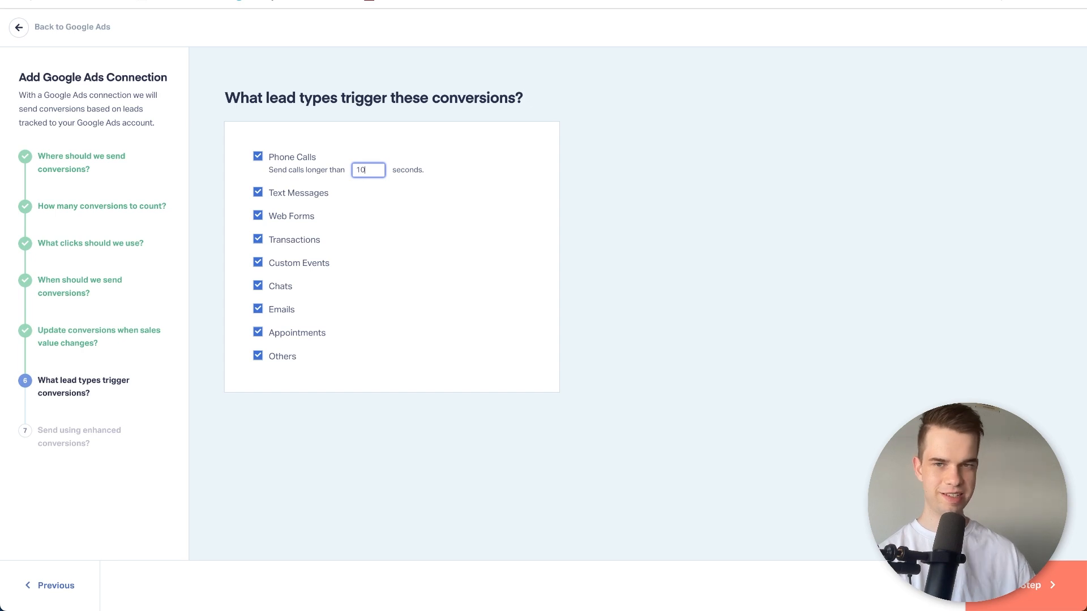
pyautogui.click(568, 144)
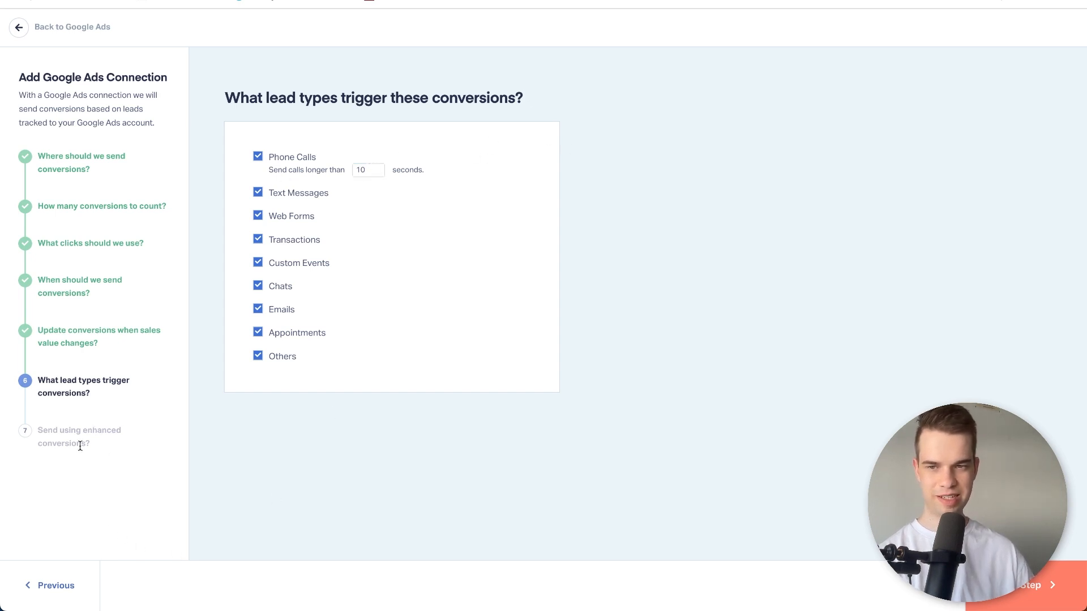
pyautogui.click(1041, 589)
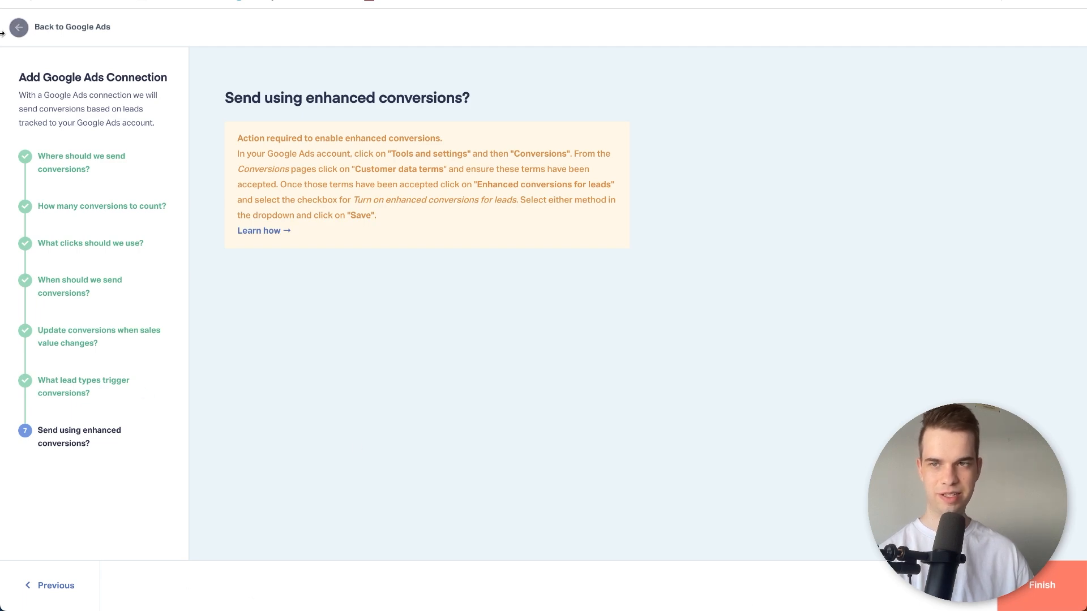
# Leave the connection setup without finishing, review the Google Ads connection details, and disconnect the integration.
pyautogui.click(19, 27)
pyautogui.scroll(-5, 472, 189)
pyautogui.scroll(5, 471, 199)
pyautogui.scroll(-3, 347, 266)
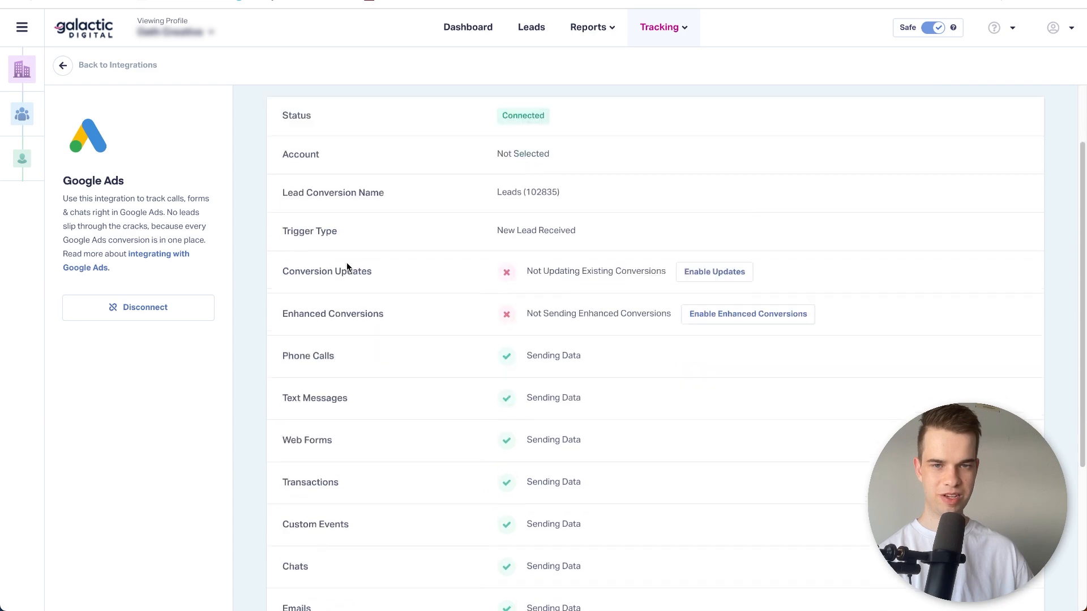
pyautogui.scroll(-3, 482, 459)
pyautogui.scroll(5, 482, 460)
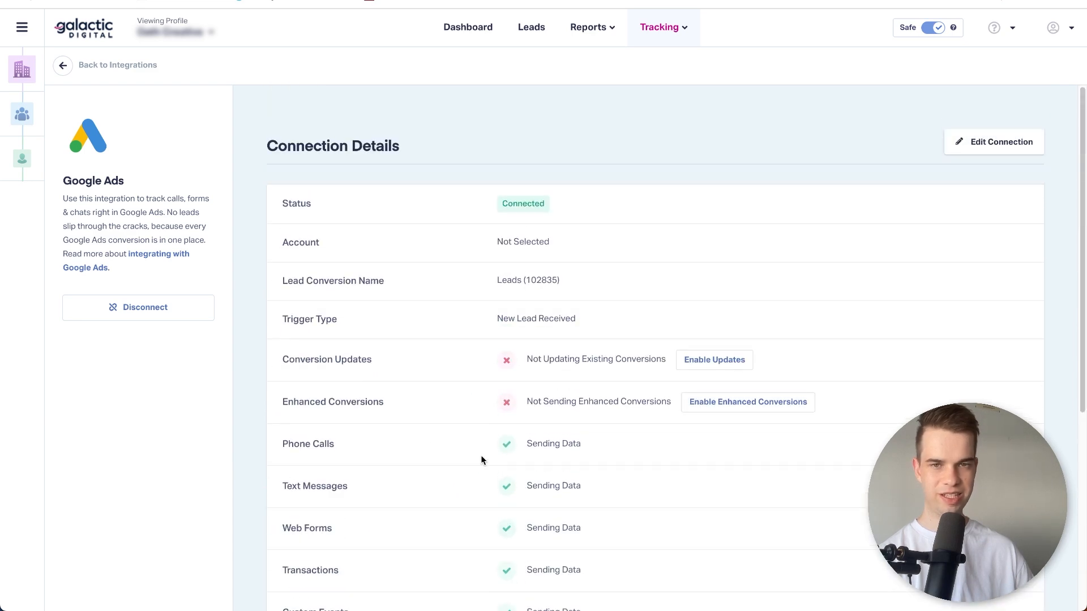
pyautogui.click(131, 308)
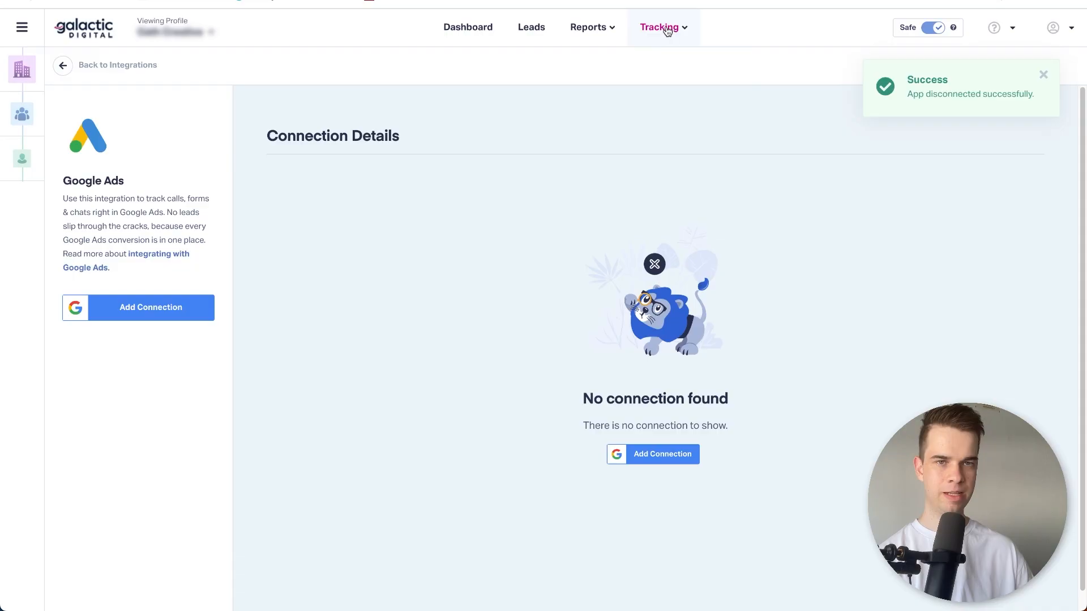
# Go to the tracking code page and copy the Standard HTML Code for the website.
pyautogui.moveTo(659, 28)
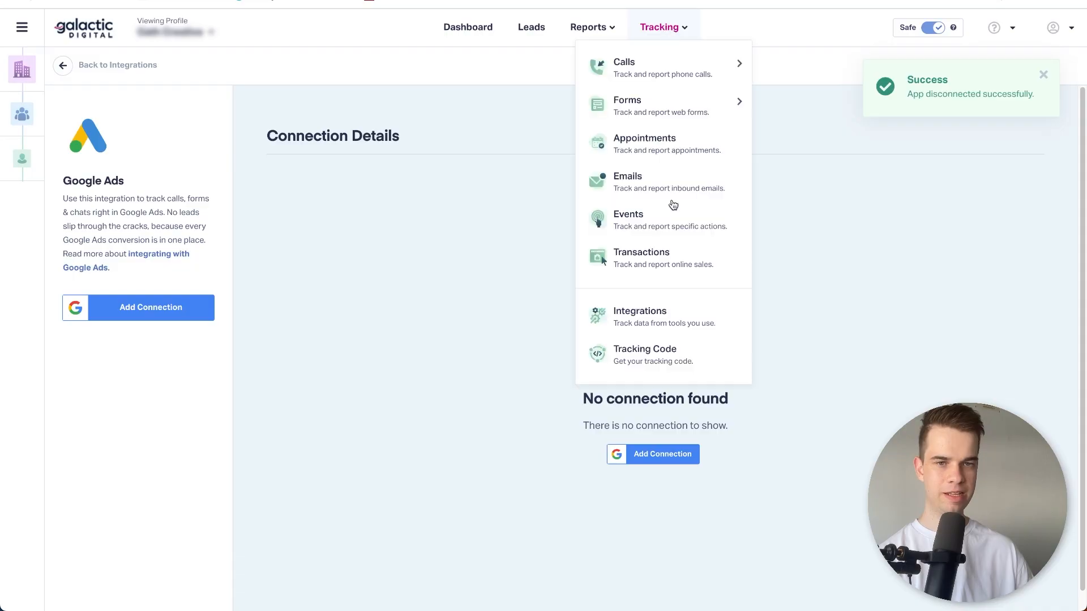
pyautogui.click(659, 368)
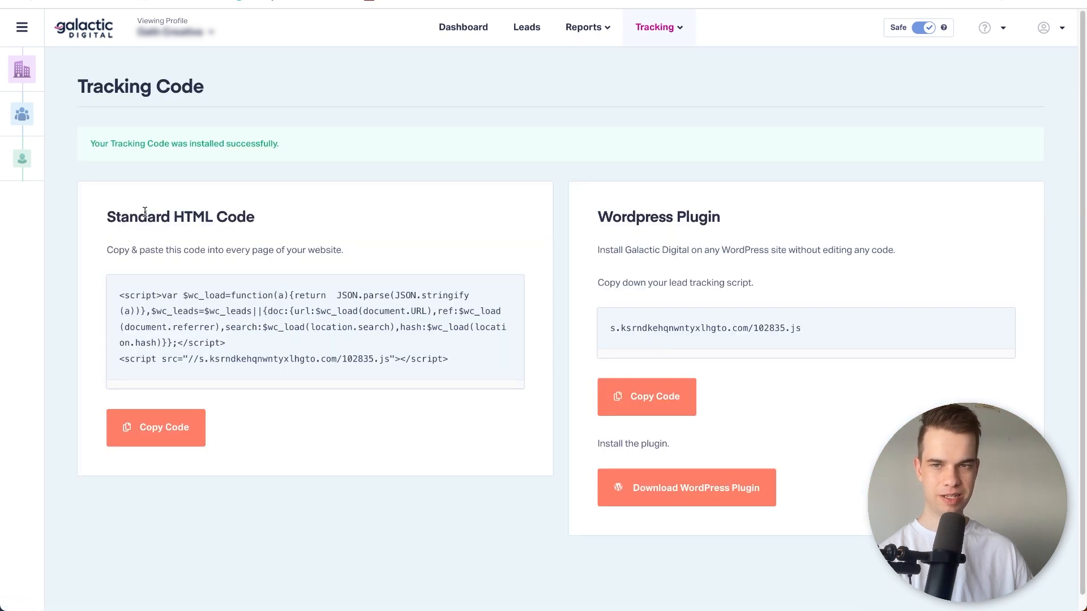
pyautogui.doubleClick(193, 216)
pyautogui.click(172, 427)
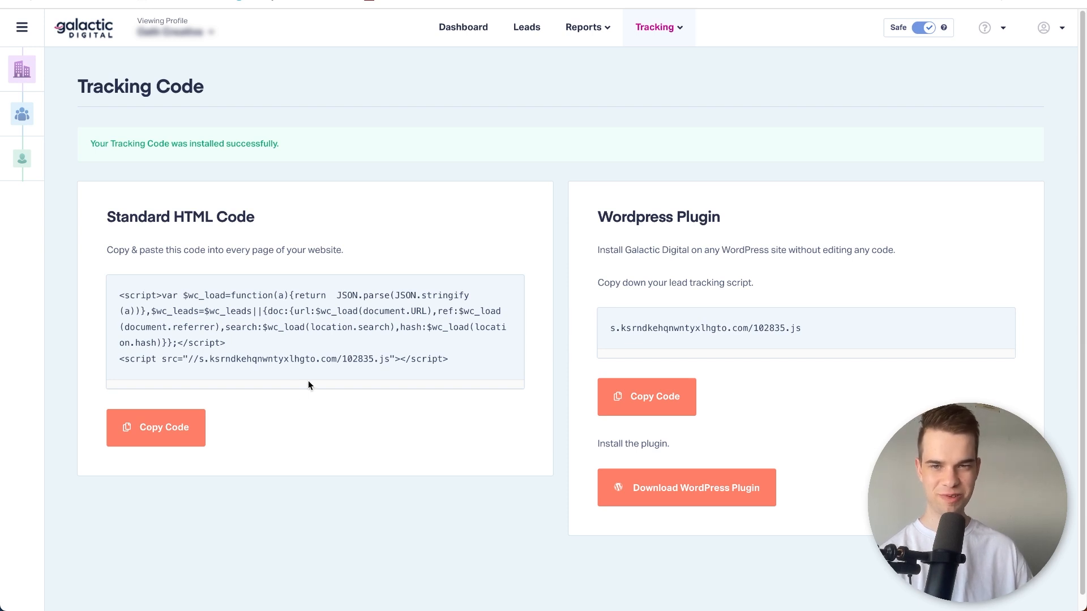
# Copy the website's Standard HTML Code again and check the tracking code's installation status.
pyautogui.click(172, 412)
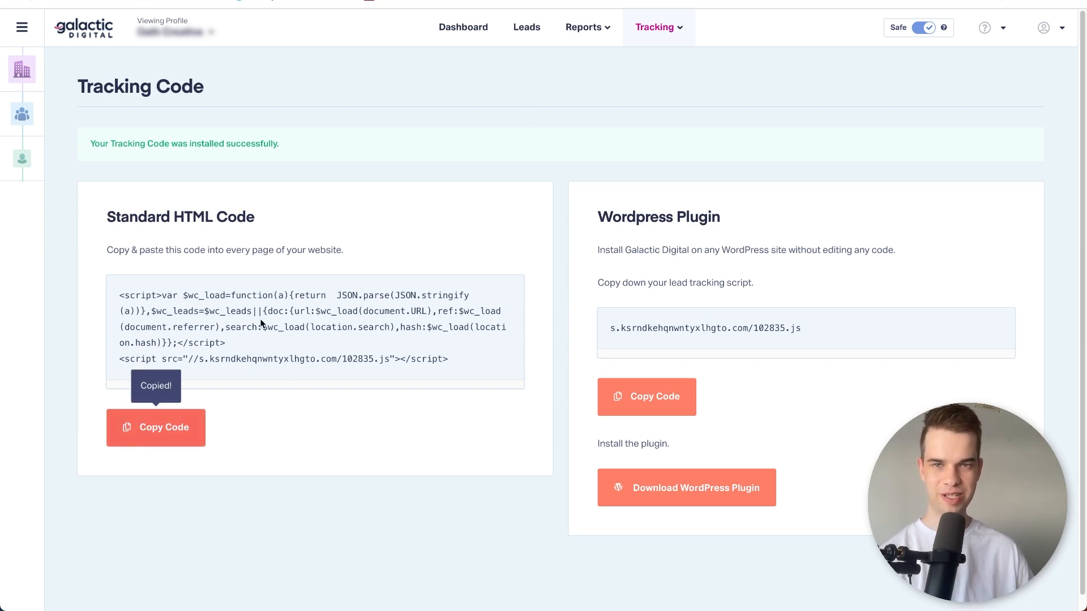
pyautogui.tripleClick(259, 156)
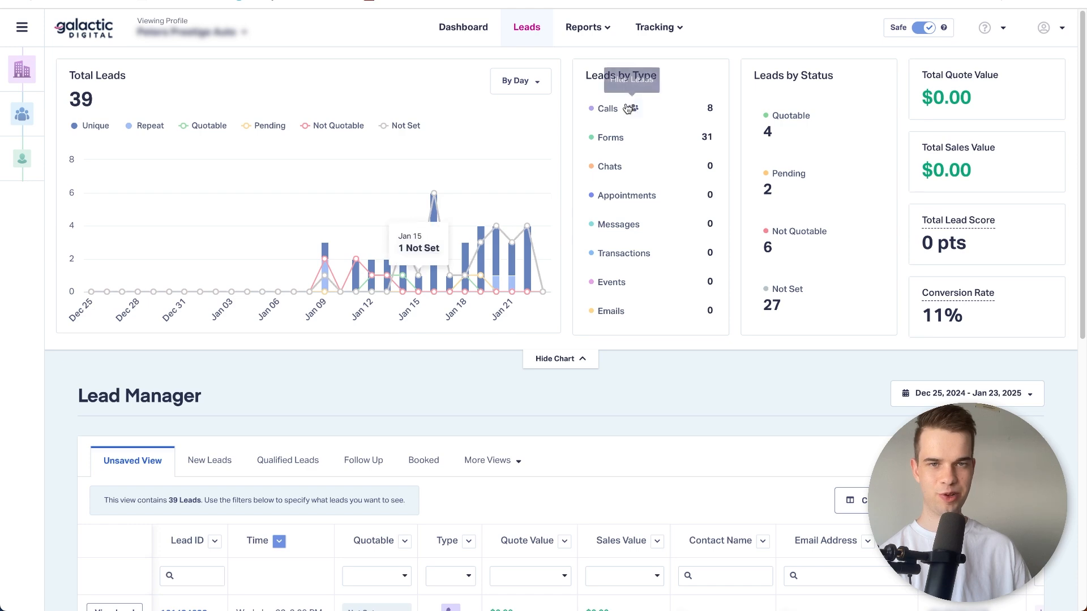
# Look over the Lead Manager, then switch to Gmail and read the traffic source and keyword in the New Web Form lead email.
pyautogui.scroll(-6, 622, 283)
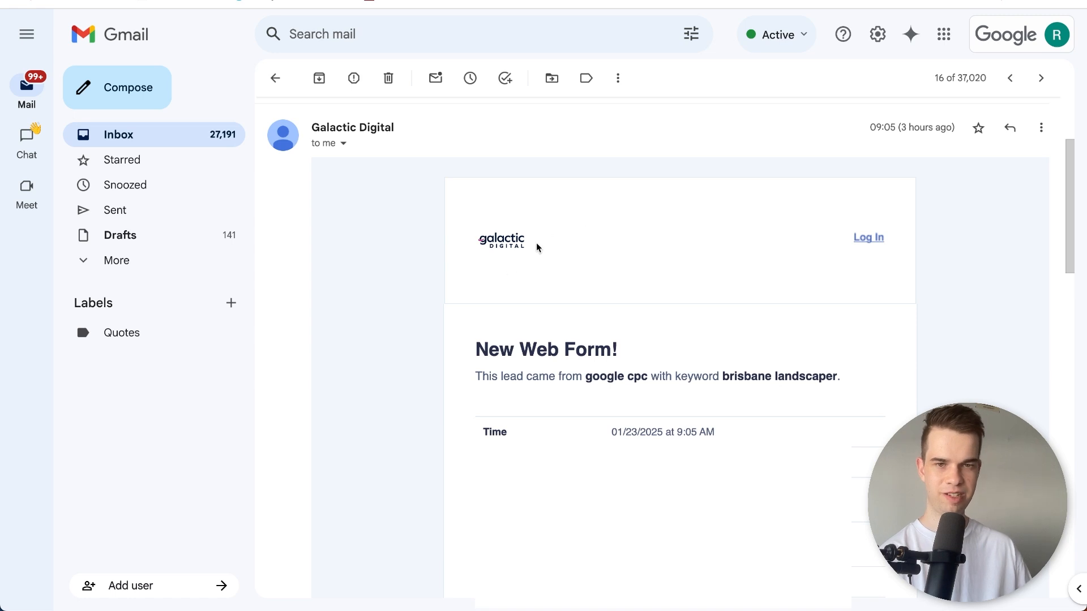
pyautogui.moveTo(464, 378); pyautogui.dragTo(830, 382)
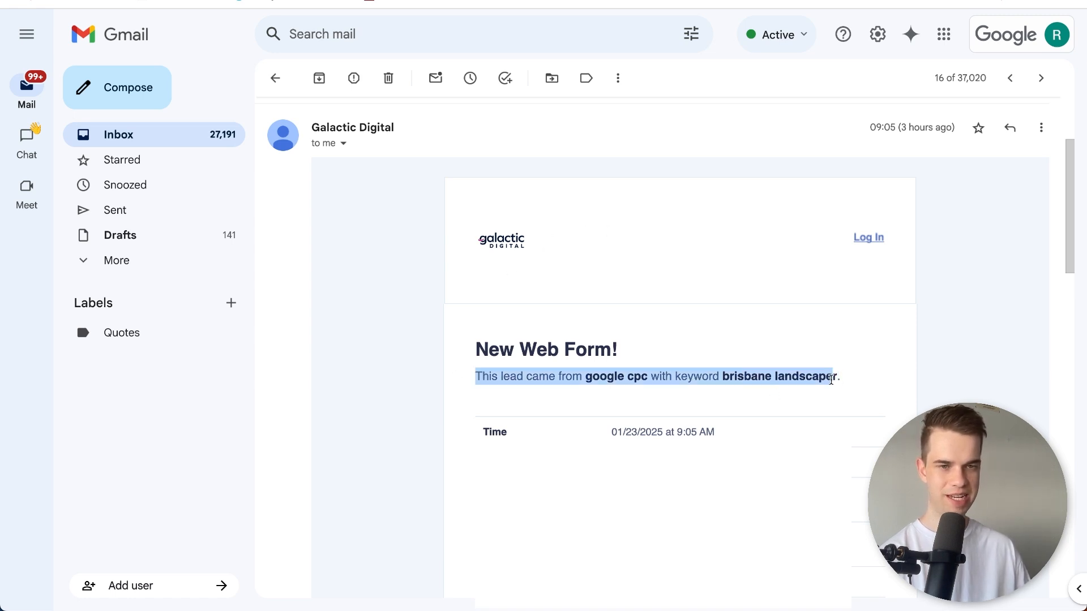
pyautogui.click(831, 380)
pyautogui.moveTo(697, 380); pyautogui.dragTo(819, 376)
pyautogui.click(819, 376)
pyautogui.scroll(-1, 632, 372)
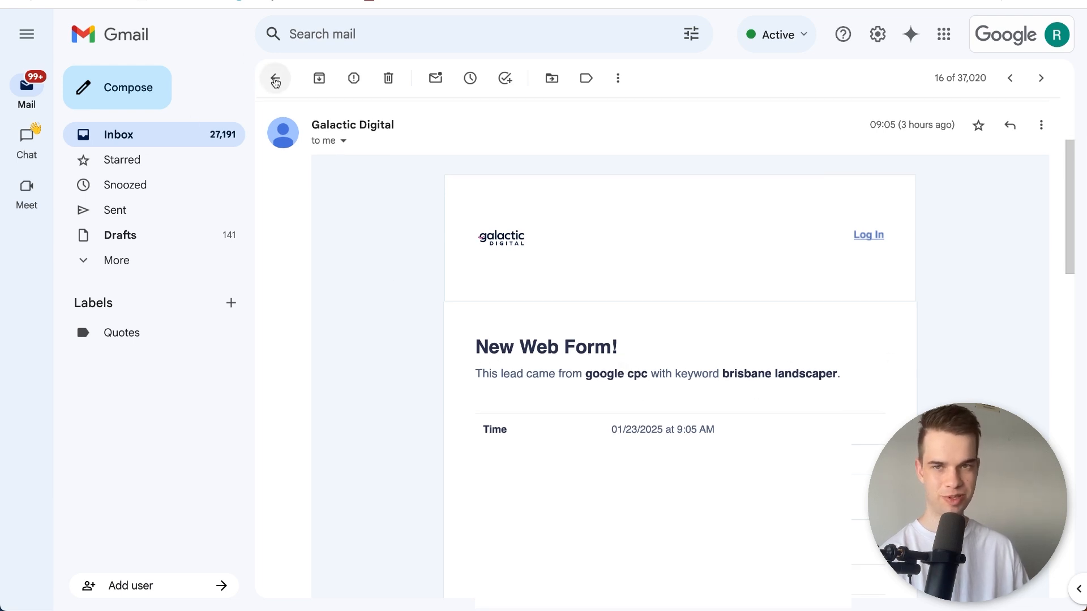
# Return to the inbox and check the traffic source and keyword in the New Phone Call lead email.
pyautogui.click(275, 78)
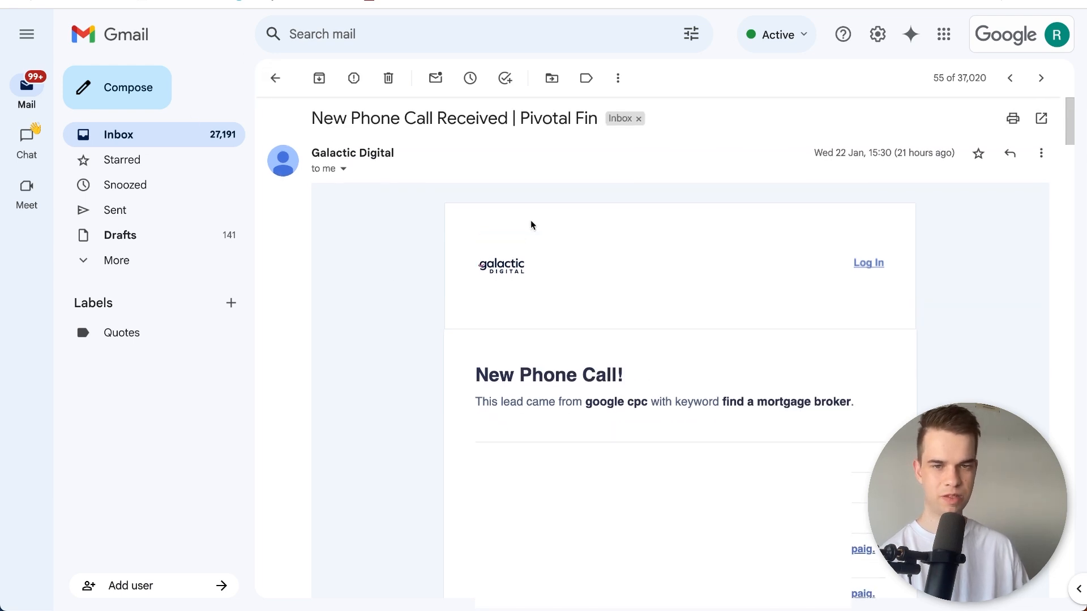
pyautogui.scroll(-1, 494, 374)
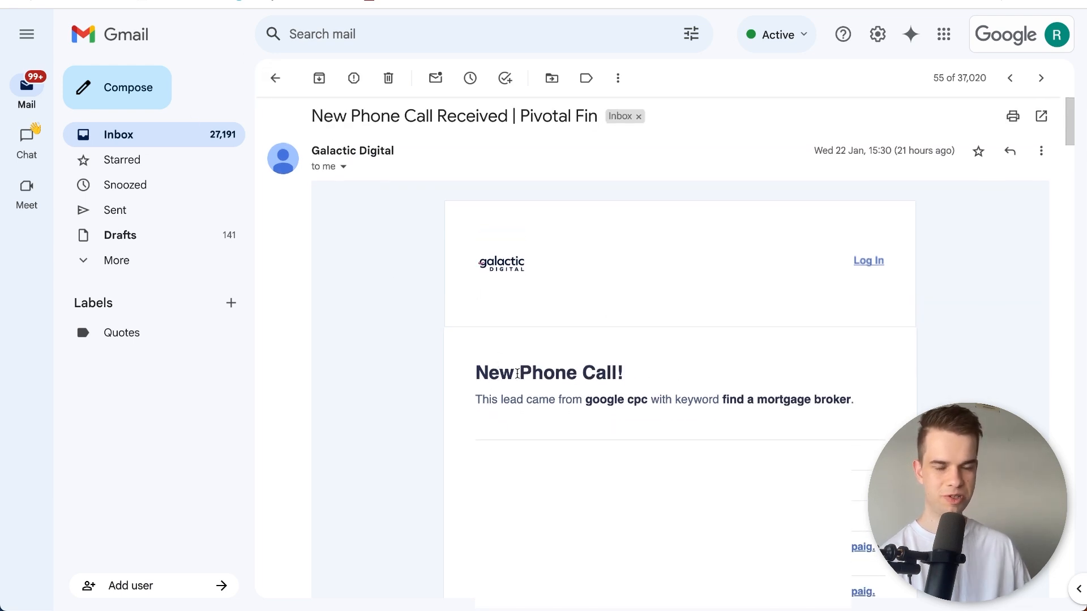
pyautogui.moveTo(503, 399); pyautogui.dragTo(765, 402)
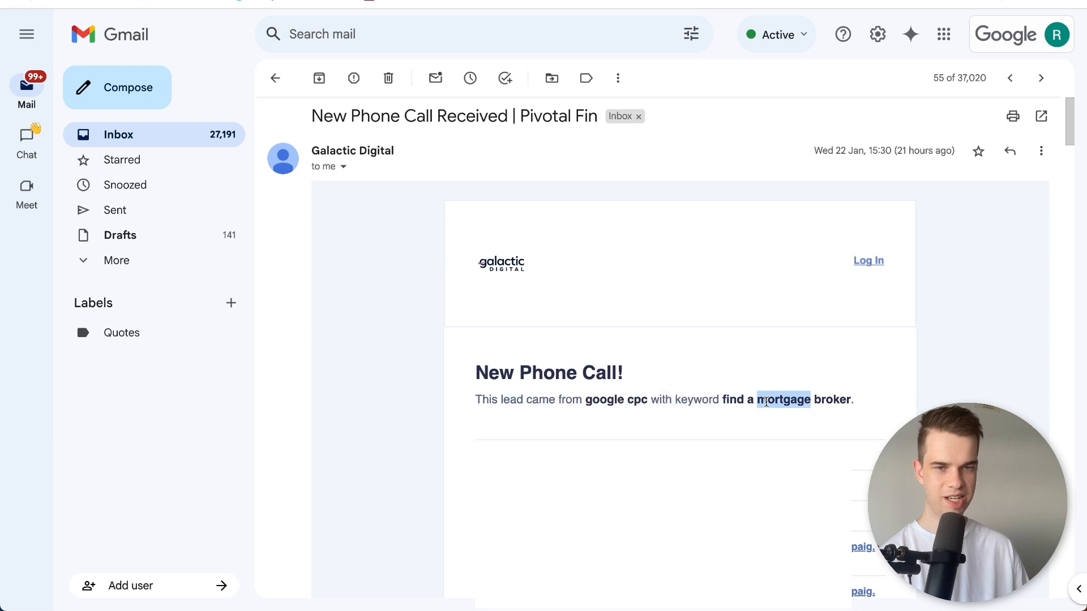
pyautogui.tripleClick(765, 402)
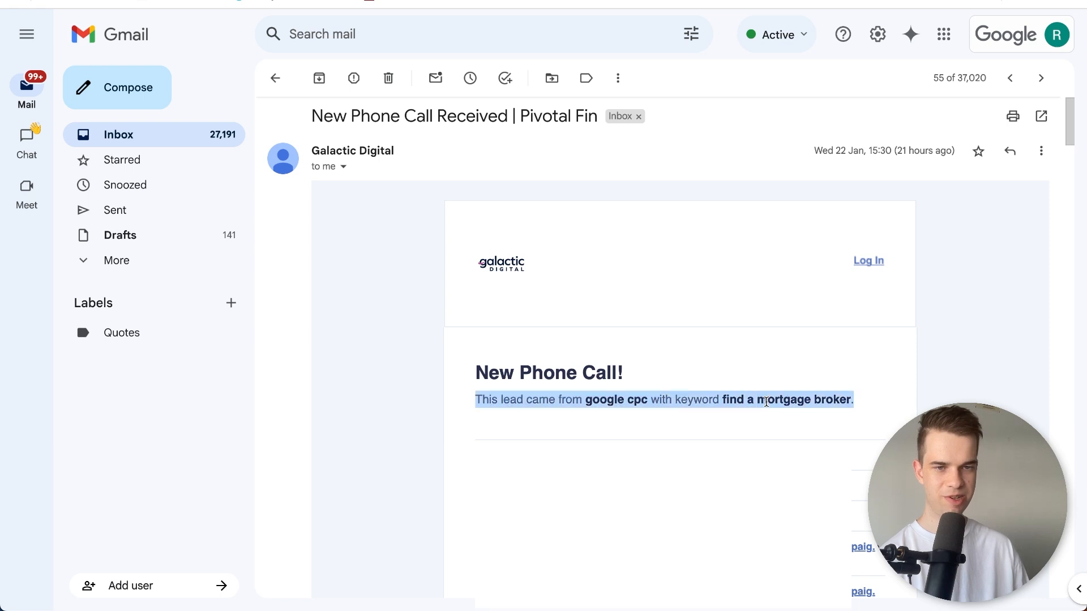
pyautogui.click(444, 395)
pyautogui.scroll(-15, 444, 395)
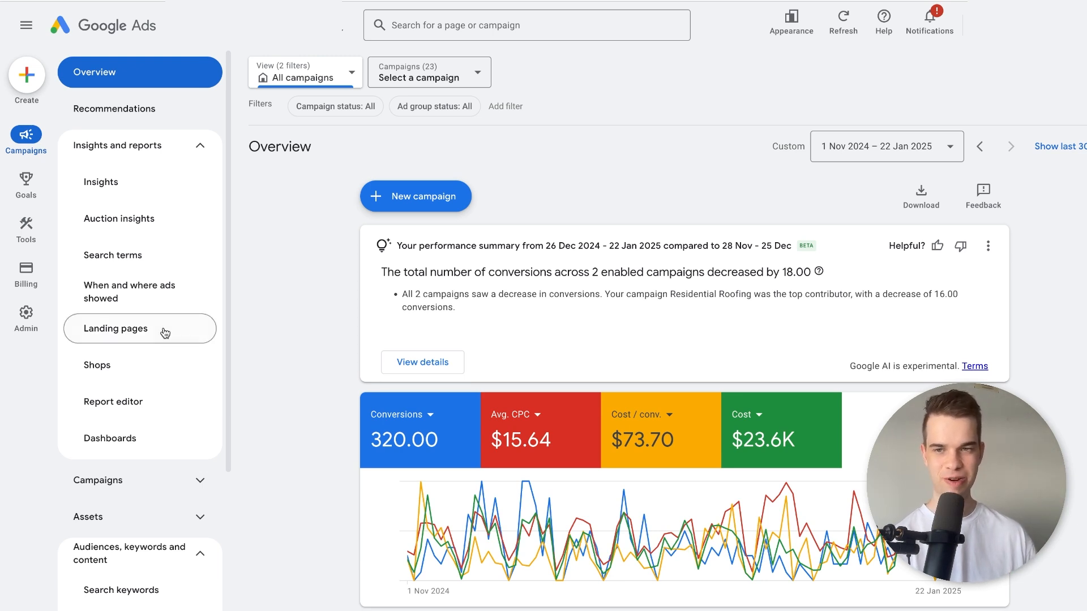
# Switch to the Google Ads account and display the list of campaigns.
pyautogui.scroll(-1, 226, 348)
pyautogui.scroll(-2, 226, 348)
pyautogui.click(141, 272)
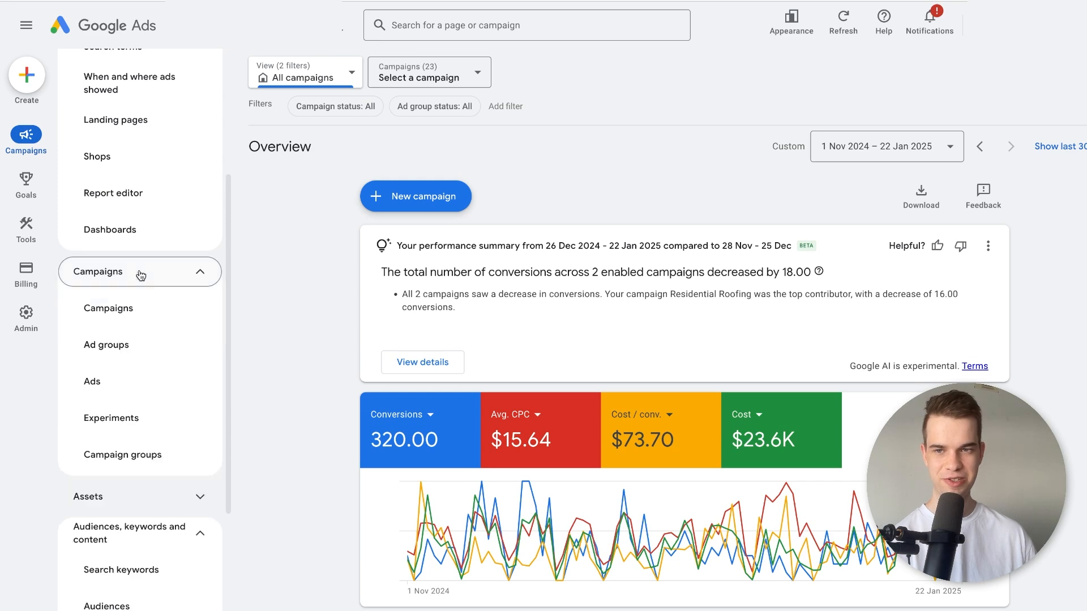
pyautogui.click(160, 308)
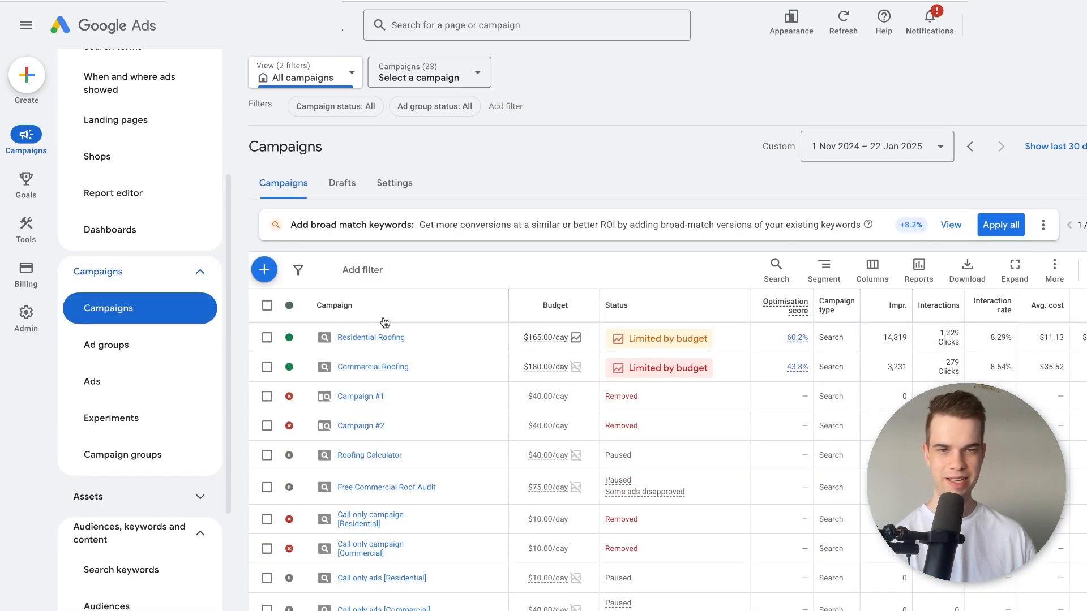
# Open the Search terms report and compare the searched terms with their matched keywords.
pyautogui.scroll(3, 185, 212)
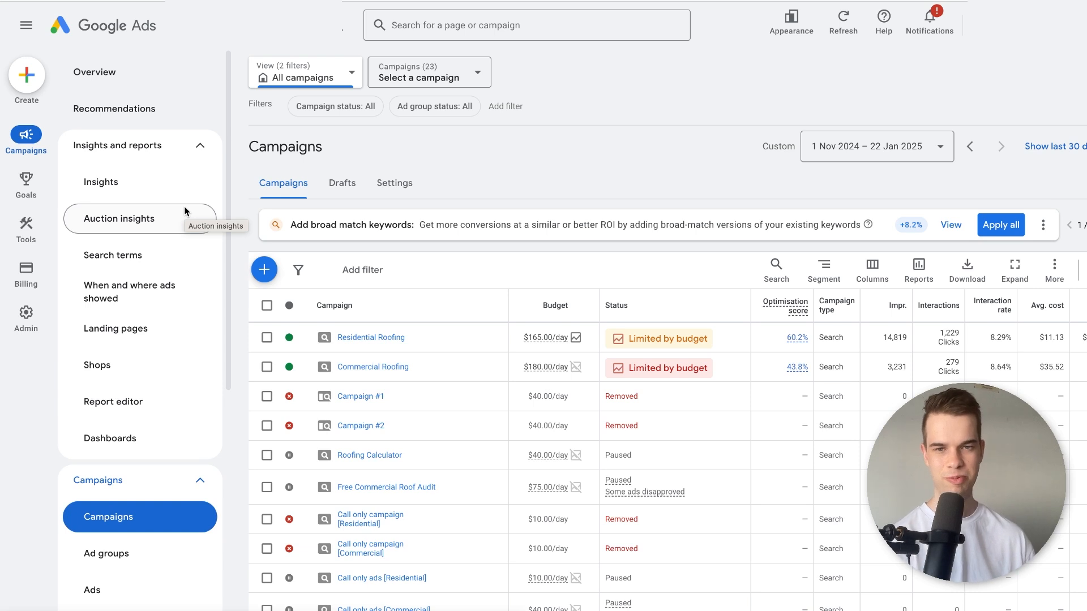
pyautogui.click(158, 260)
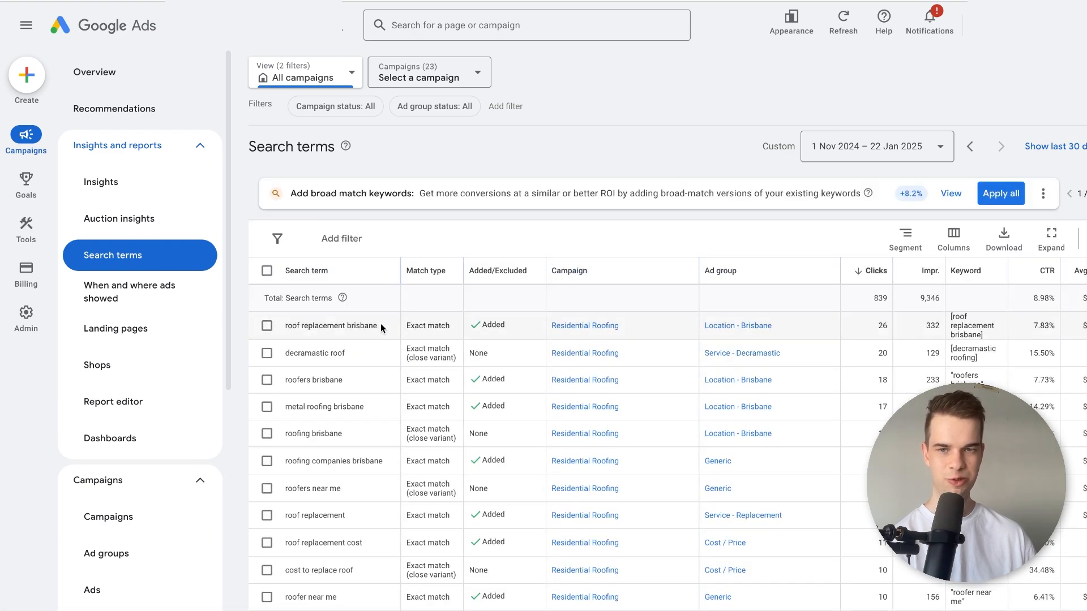
pyautogui.scroll(-5, 375, 322)
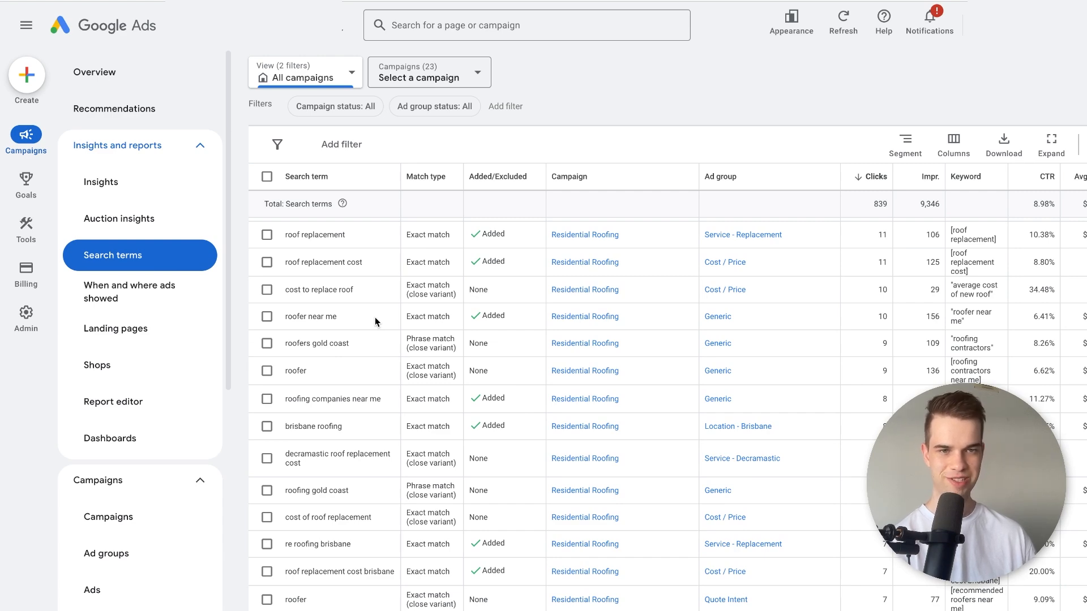
pyautogui.scroll(-4, 375, 321)
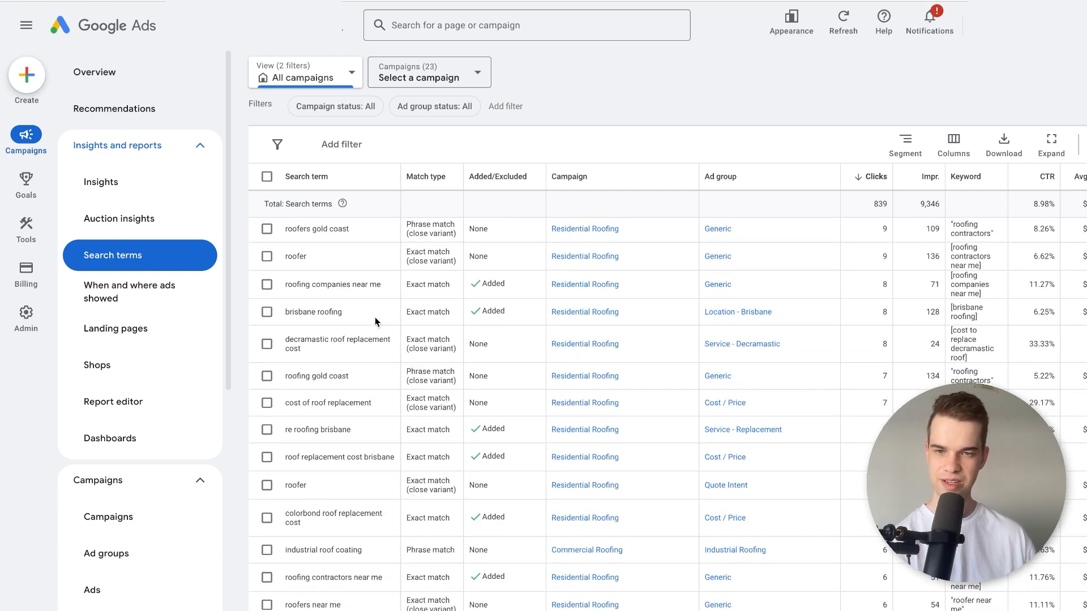
pyautogui.scroll(-10, 375, 321)
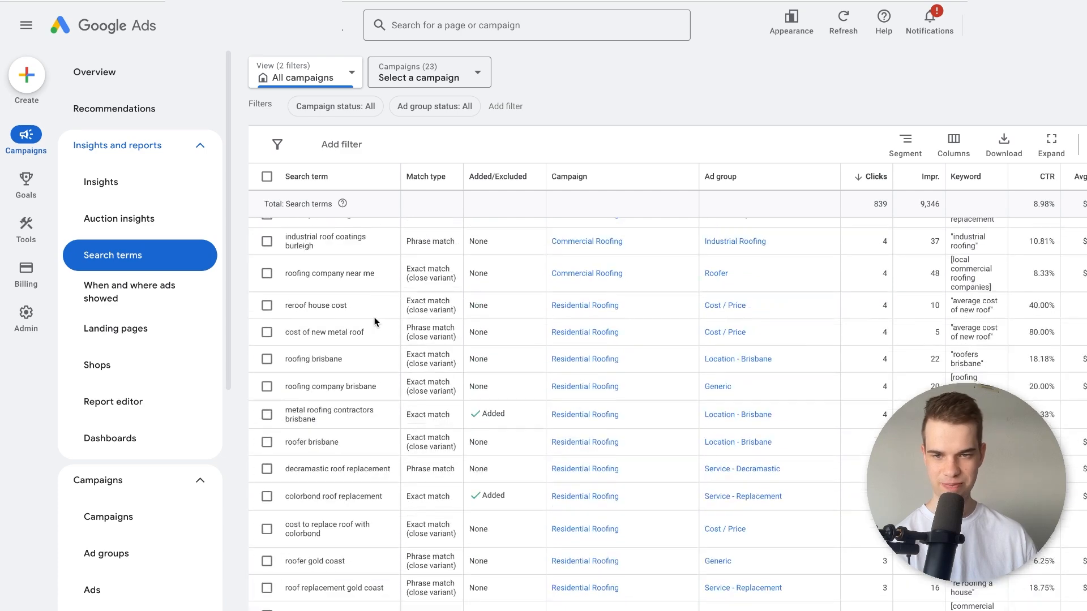
pyautogui.scroll(-10, 376, 322)
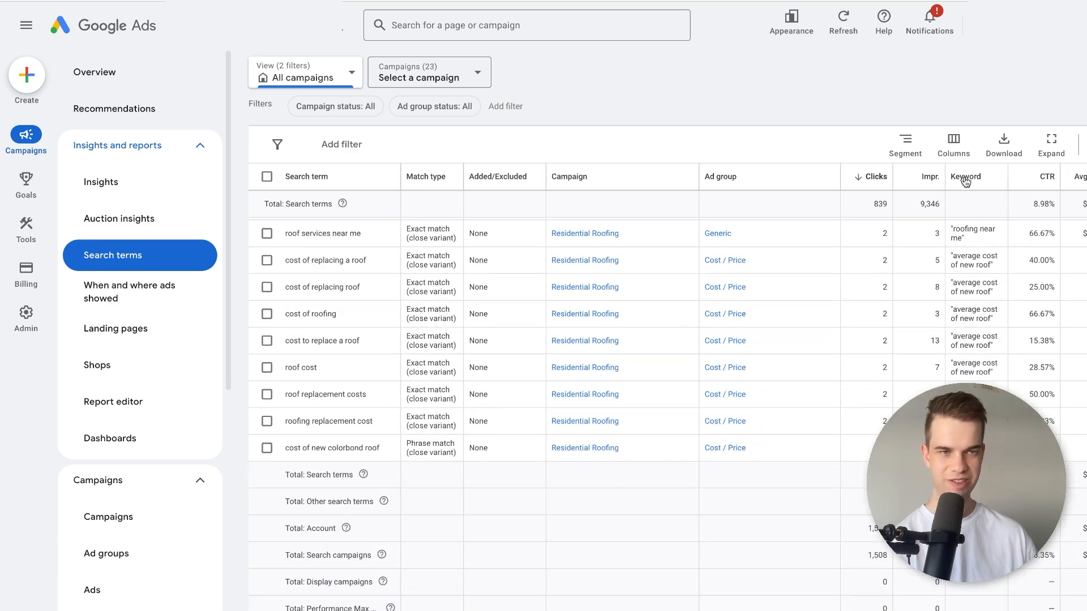
pyautogui.scroll(-10, 372, 338)
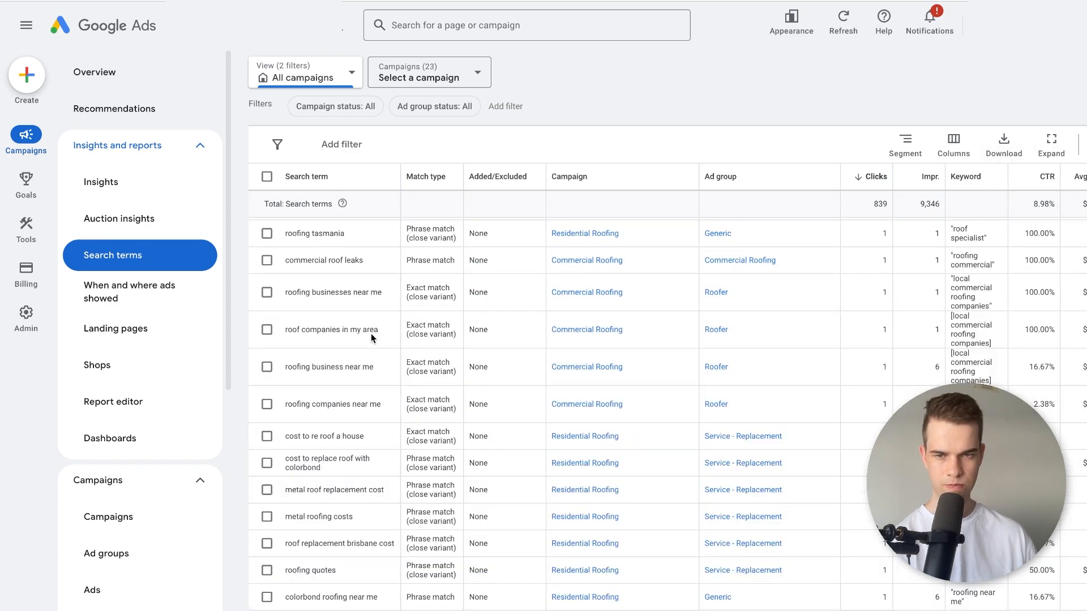
# Highlight the word "tasmania" in the search term "roofing tasmania" and check the neighbouring terms for irrelevant searches.
pyautogui.scroll(1, 306, 306)
pyautogui.doubleClick(320, 271)
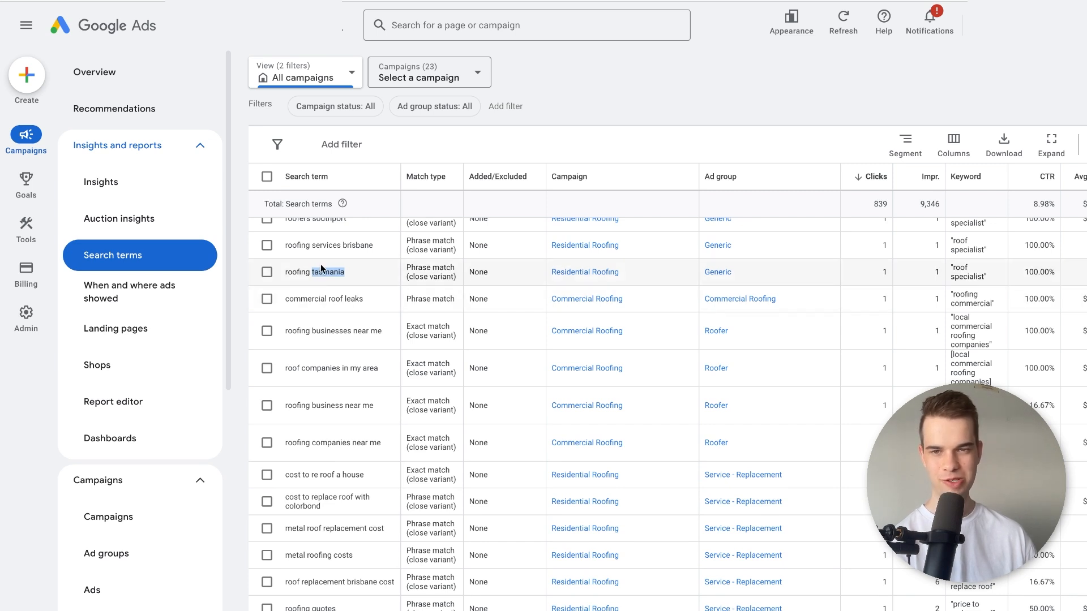
pyautogui.rightClick(319, 271)
pyautogui.click(338, 306)
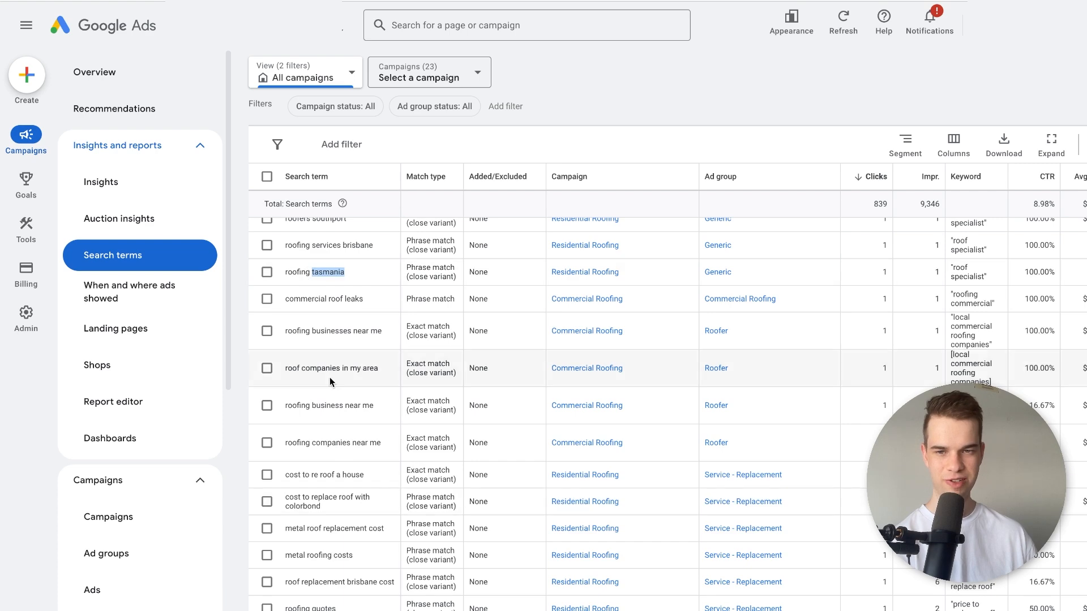
pyautogui.scroll(-5, 332, 382)
pyautogui.scroll(5, 329, 472)
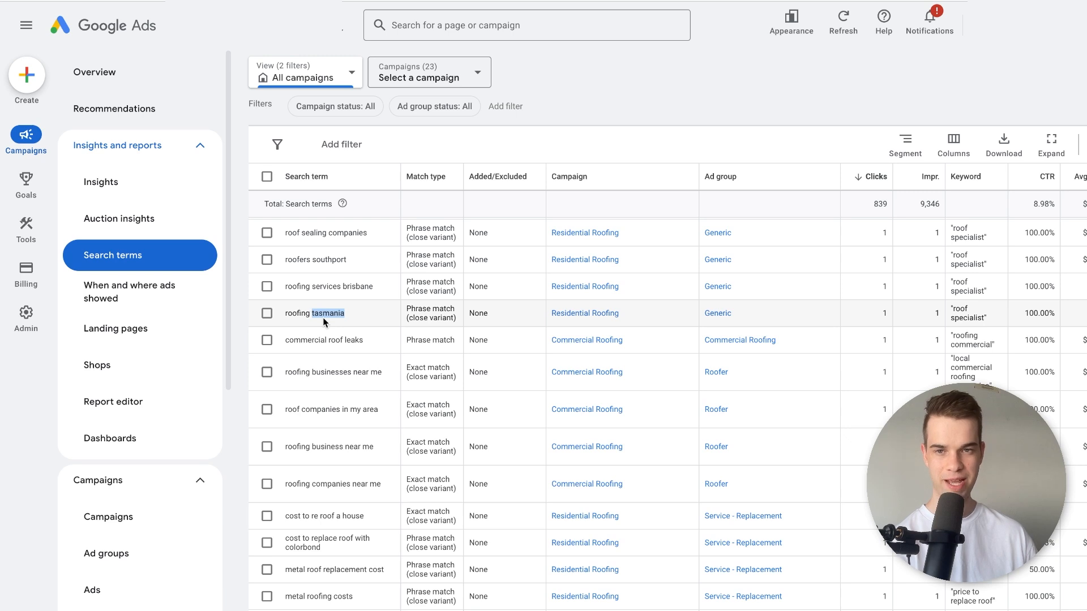
pyautogui.scroll(1, 311, 243)
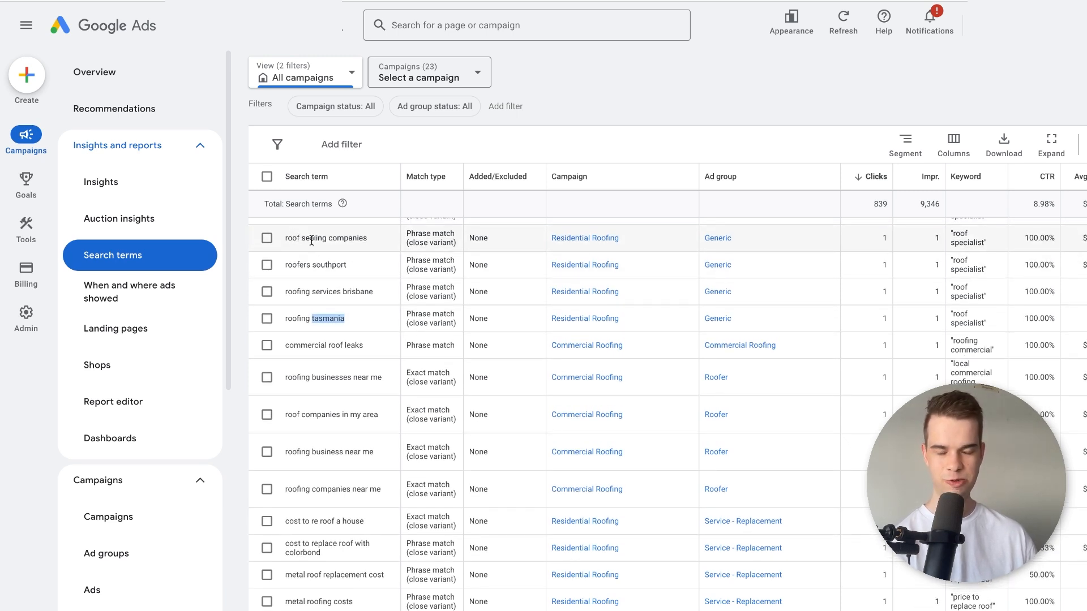
pyautogui.scroll(1, 323, 283)
pyautogui.scroll(1, 324, 283)
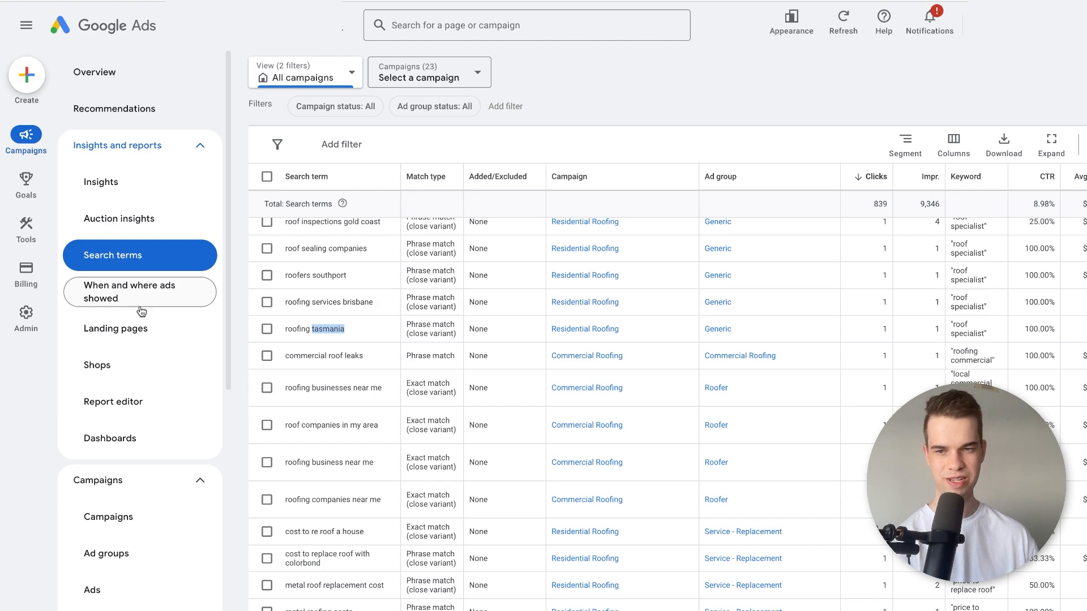
# Go to the account's negative search keywords, briefly select all listed entries, and clear the selection.
pyautogui.scroll(-1, 141, 311)
pyautogui.scroll(-4, 141, 317)
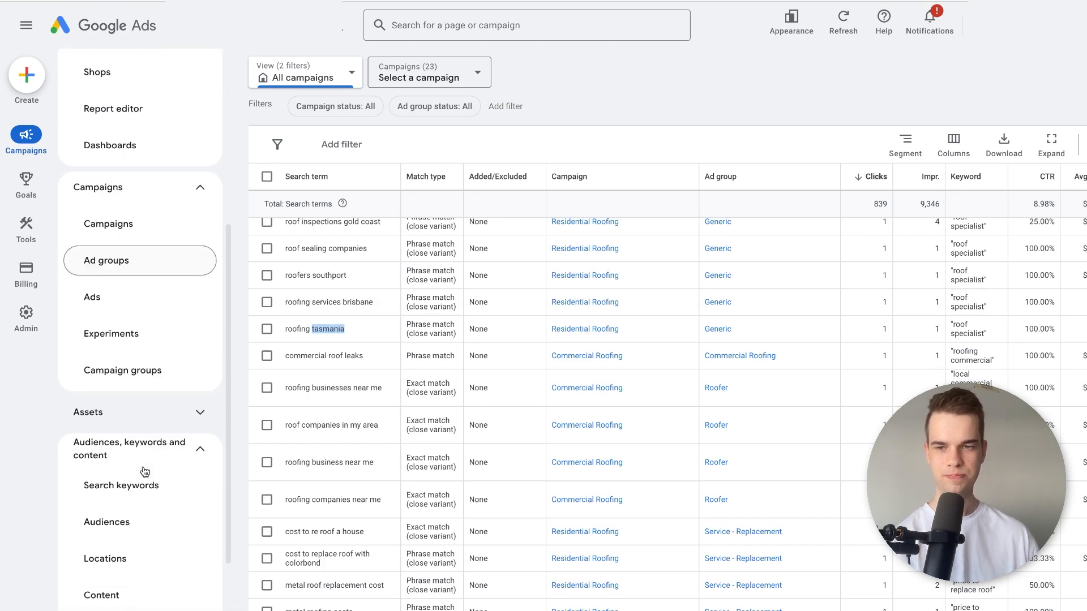
pyautogui.click(140, 495)
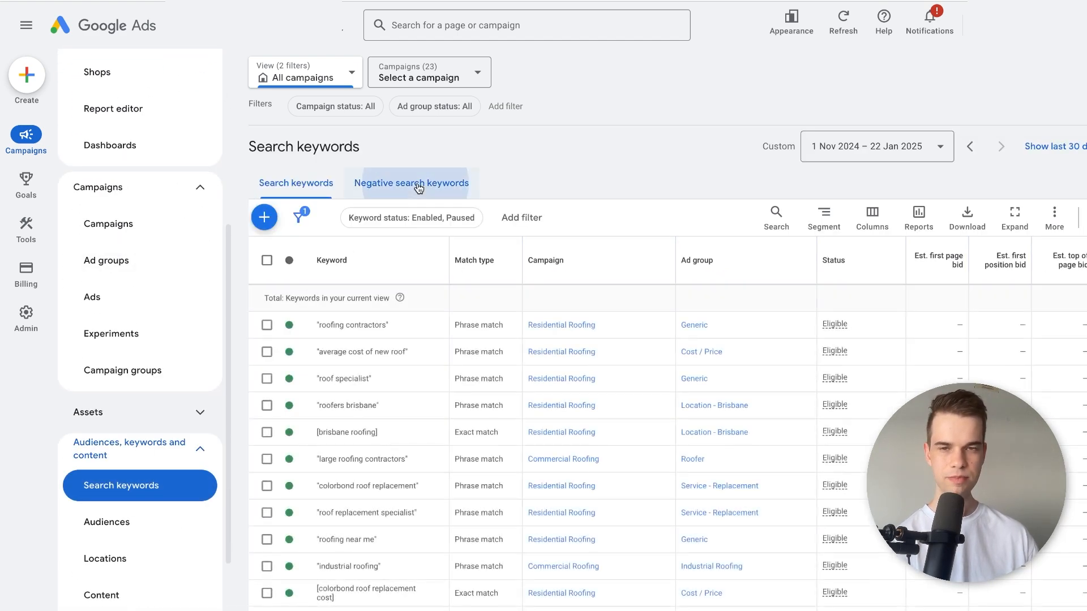
pyautogui.click(418, 188)
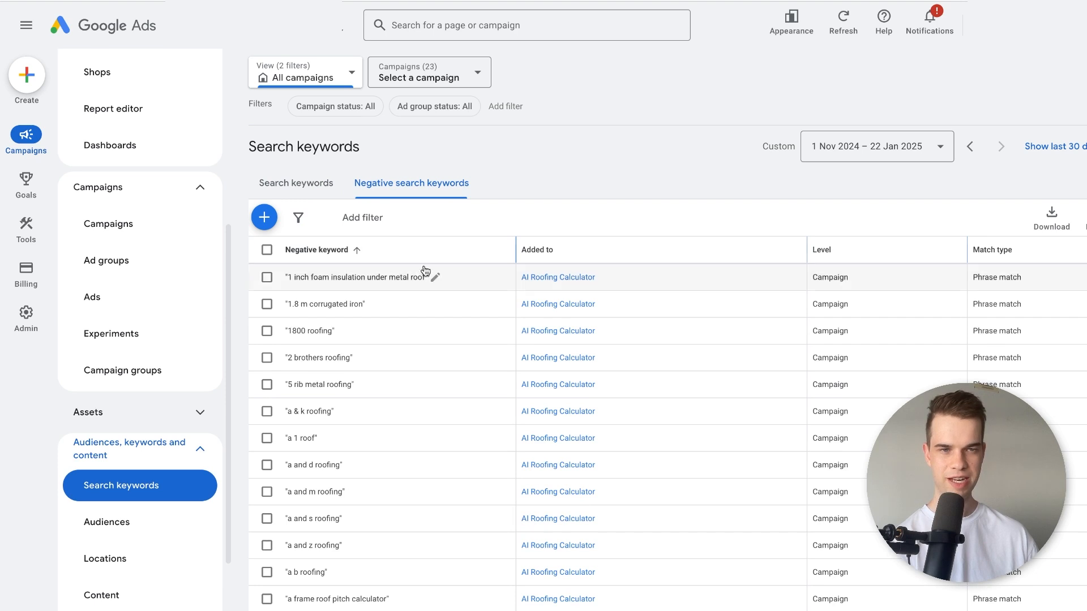
pyautogui.click(267, 251)
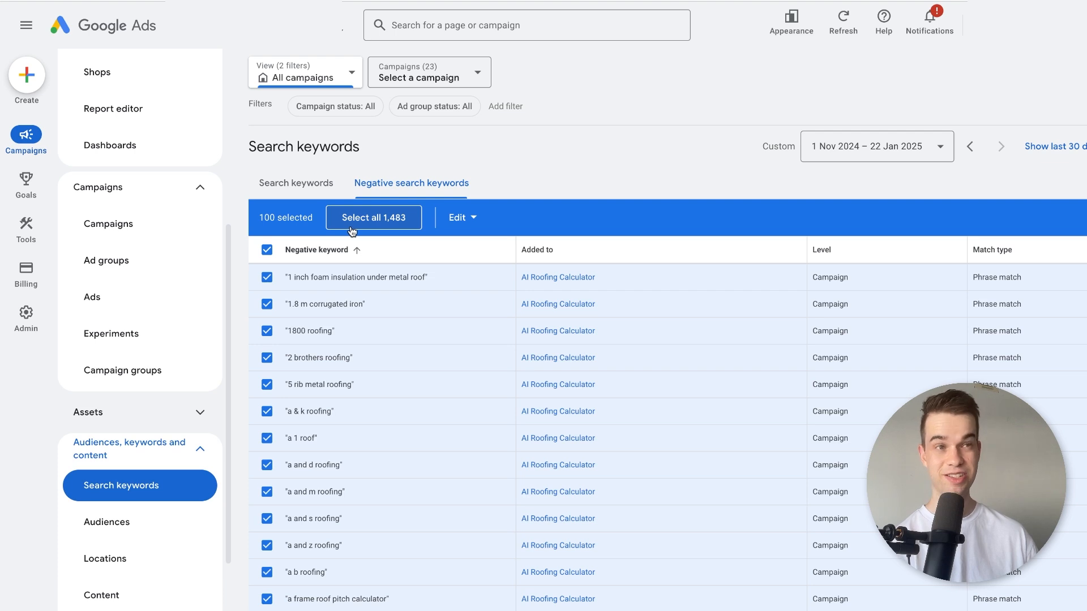
pyautogui.click(267, 249)
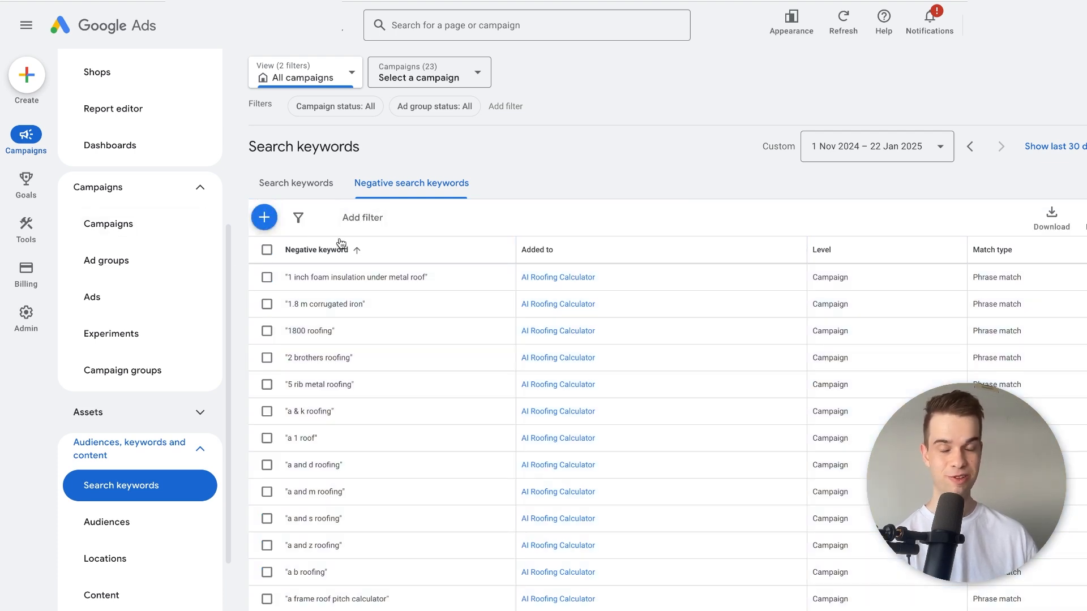
# Examine which phrases have been excluded in the negative keyword list and which campaigns they belong to.
pyautogui.scroll(-2, 355, 338)
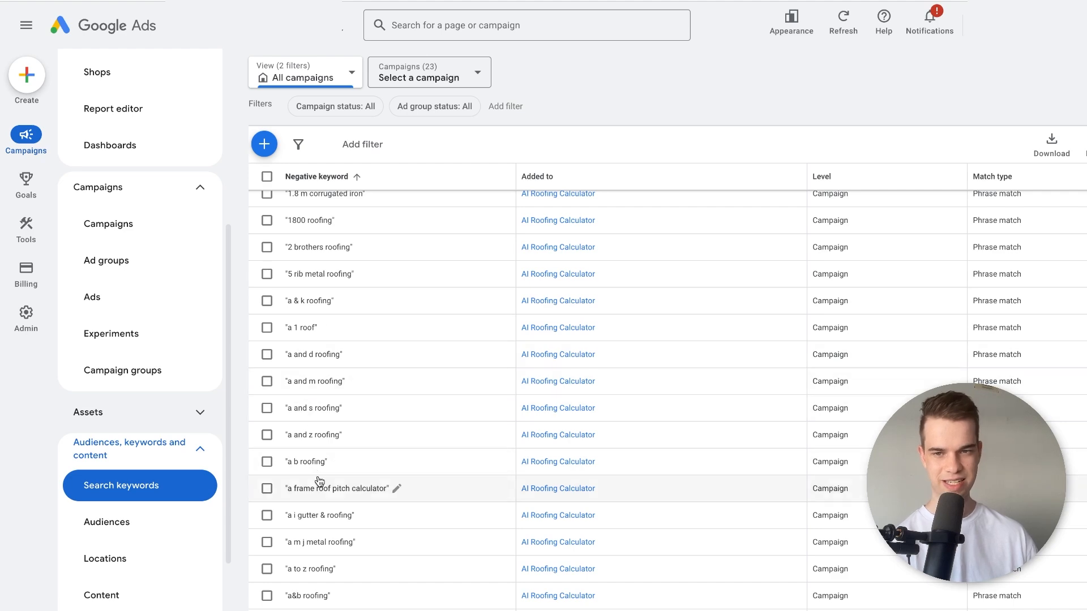
pyautogui.scroll(-3, 319, 358)
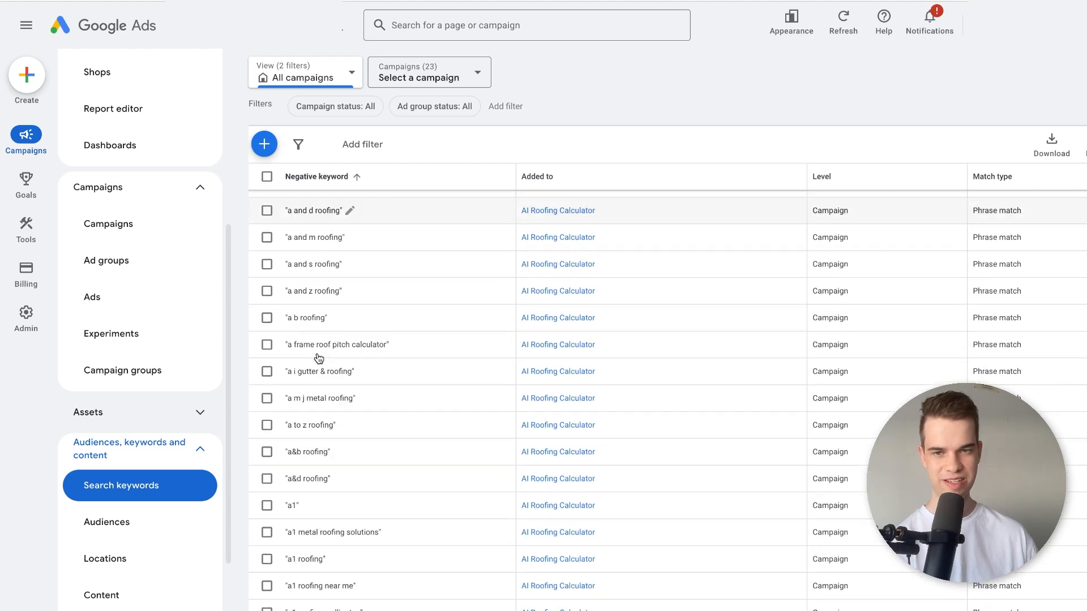
pyautogui.scroll(-15, 312, 399)
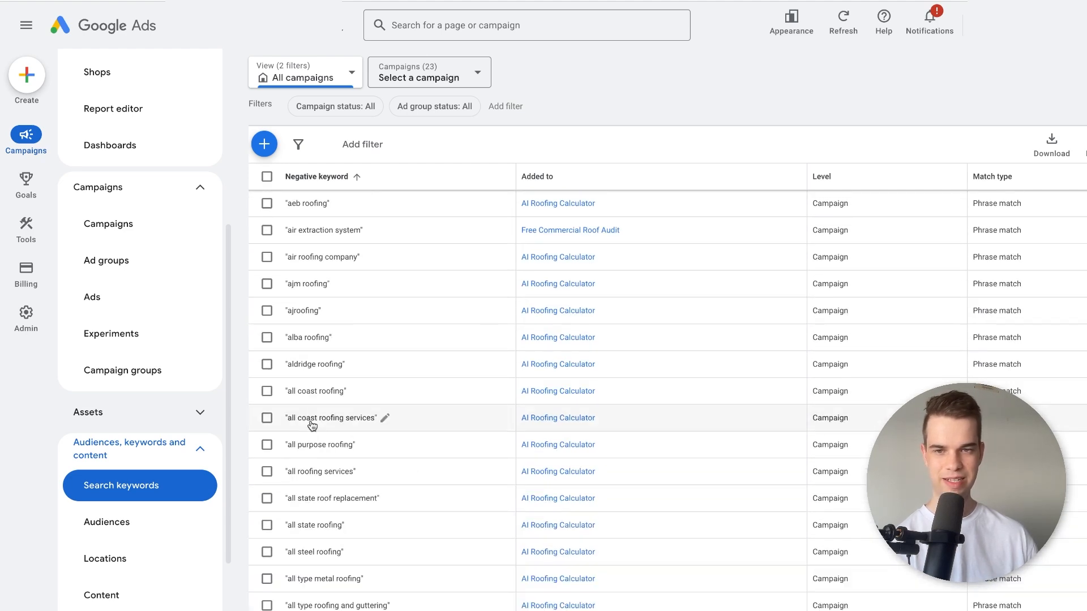
pyautogui.scroll(-1, 312, 423)
pyautogui.scroll(-9, 310, 426)
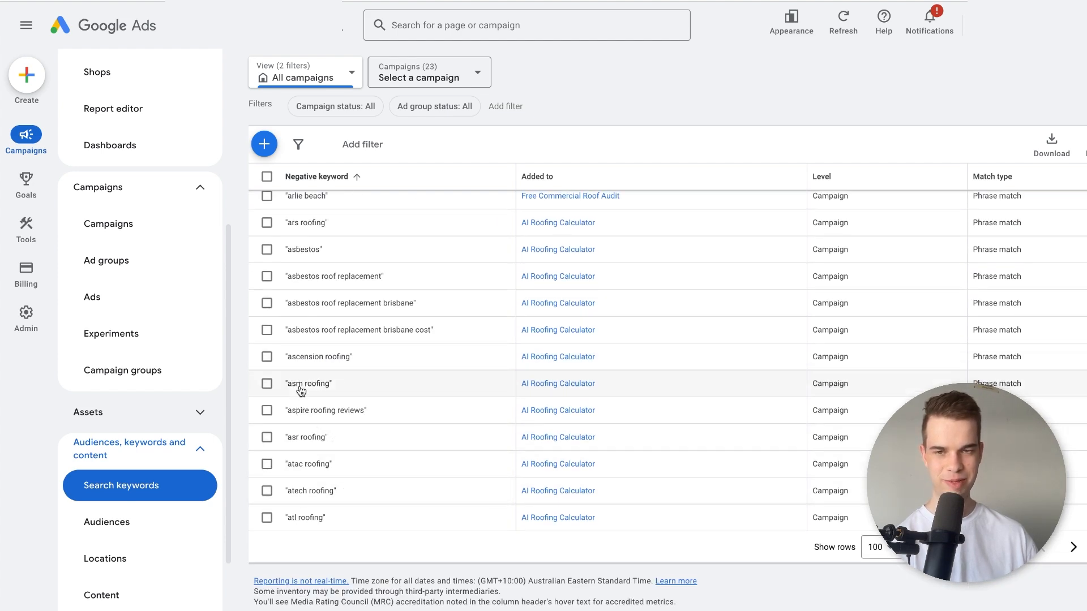
pyautogui.scroll(15, 306, 368)
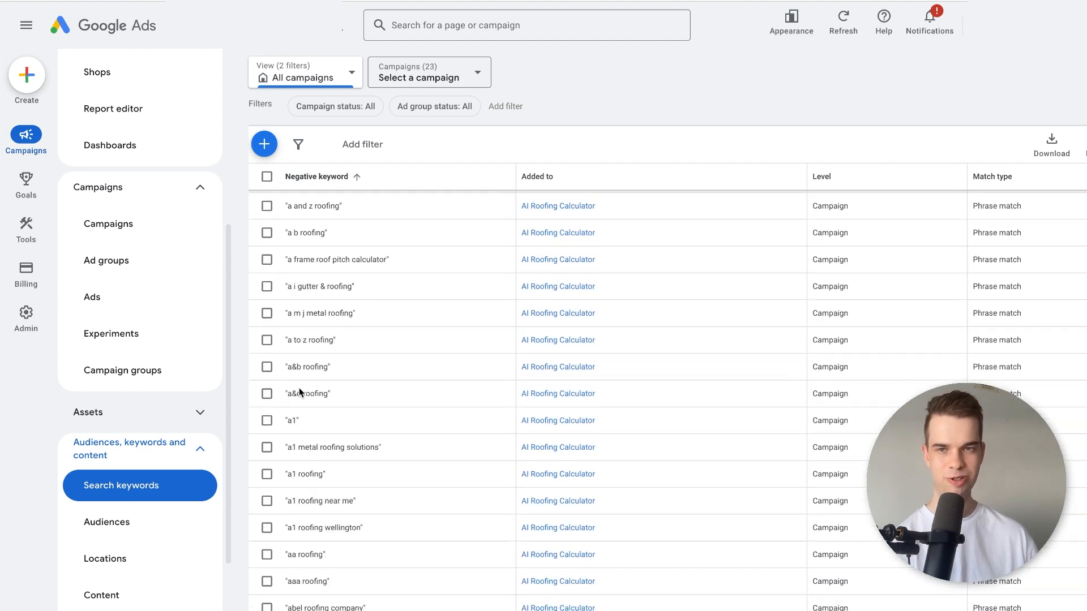
# Start adding negative keywords and enter the phrase-match terms "tasmania" and "sealing" on separate lines.
pyautogui.scroll(3, 300, 393)
pyautogui.click(263, 216)
pyautogui.click(311, 407)
pyautogui.write('"')
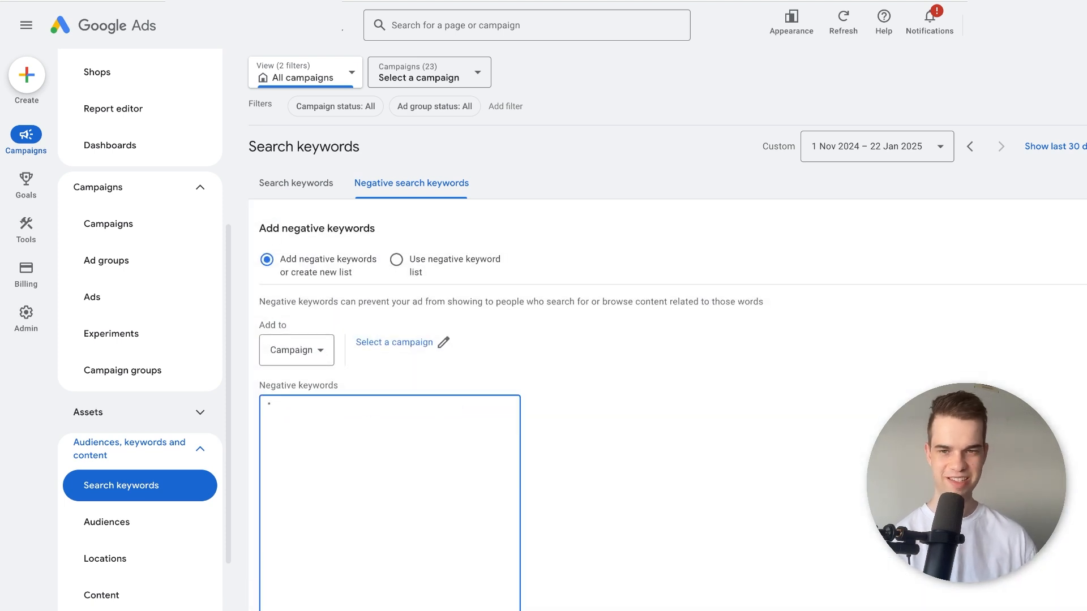
pyautogui.write('tasmania"')
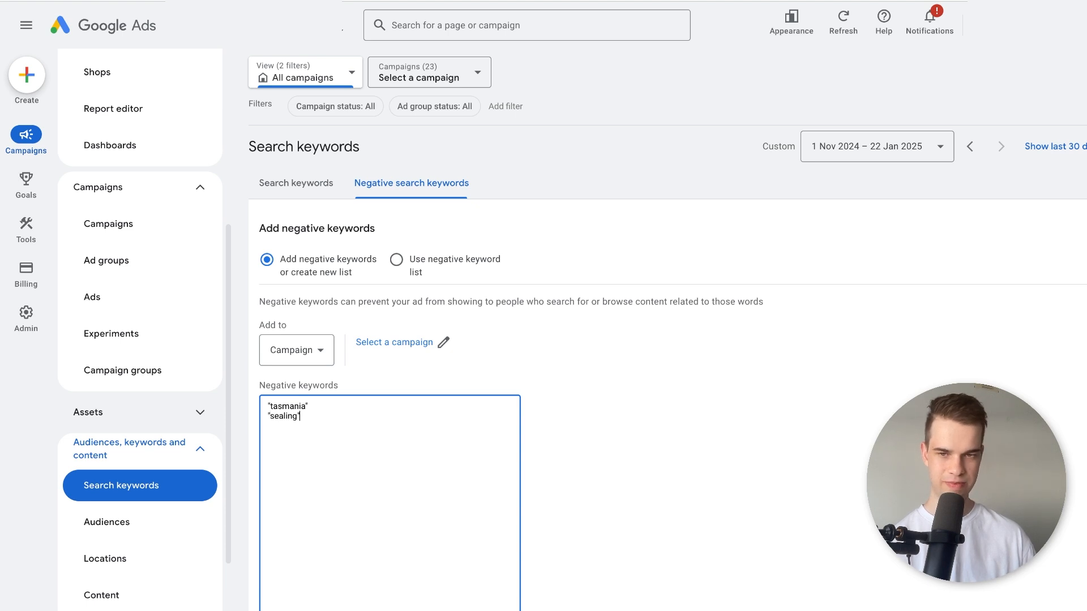
# Set the new negative keywords to apply at campaign level to the Residential Roofing campaign.
pyautogui.scroll(-1, 376, 366)
pyautogui.scroll(-3, 375, 361)
pyautogui.click(288, 233)
pyautogui.click(399, 244)
pyautogui.click(404, 225)
pyautogui.click(538, 331)
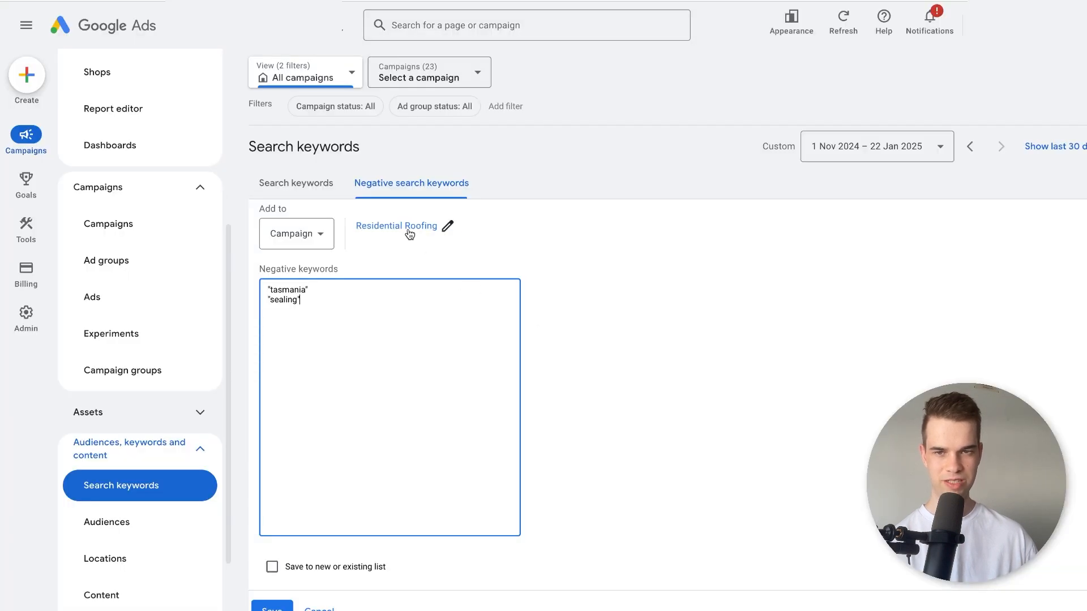
# Save the new negative keywords and check their entries in the negative keyword list.
pyautogui.moveTo(309, 298); pyautogui.dragTo(268, 299)
pyautogui.click(317, 306)
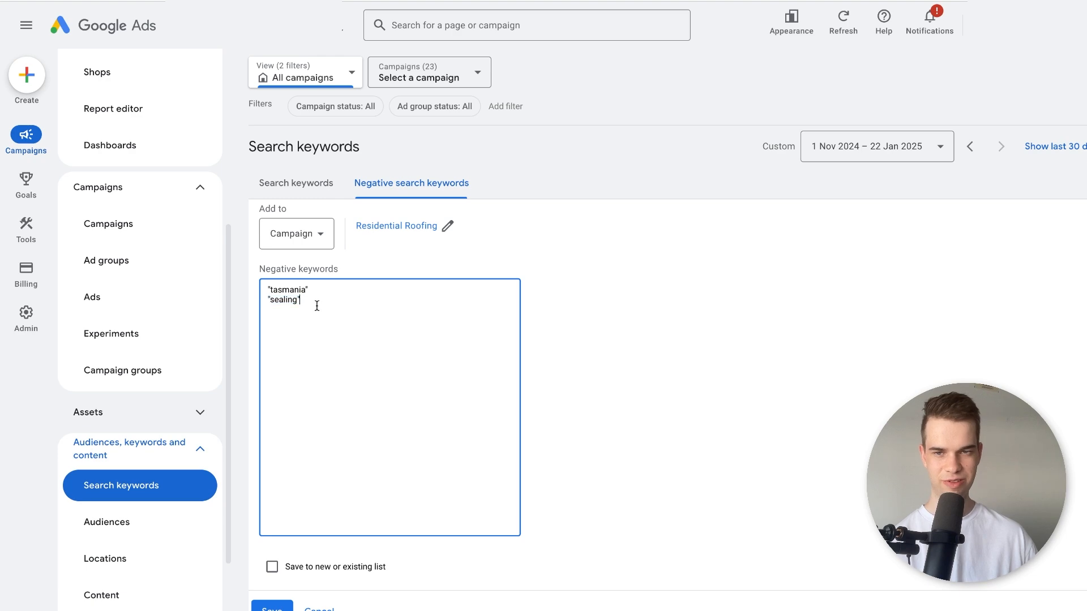
pyautogui.scroll(-2, 317, 403)
pyautogui.click(270, 490)
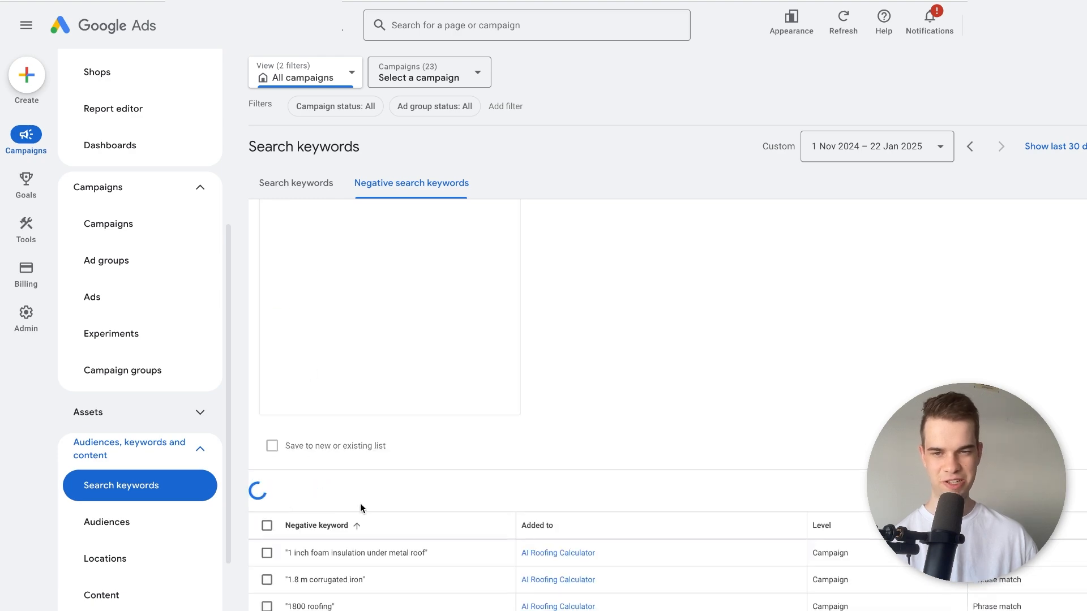
pyautogui.scroll(5, 402, 398)
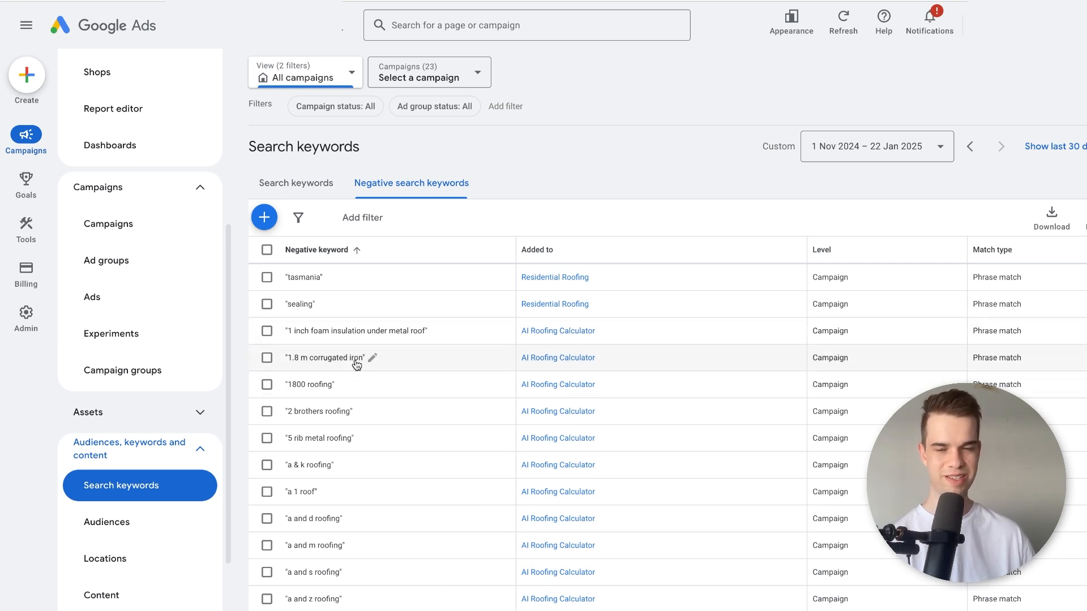
pyautogui.scroll(-9, 331, 379)
pyautogui.scroll(9, 331, 379)
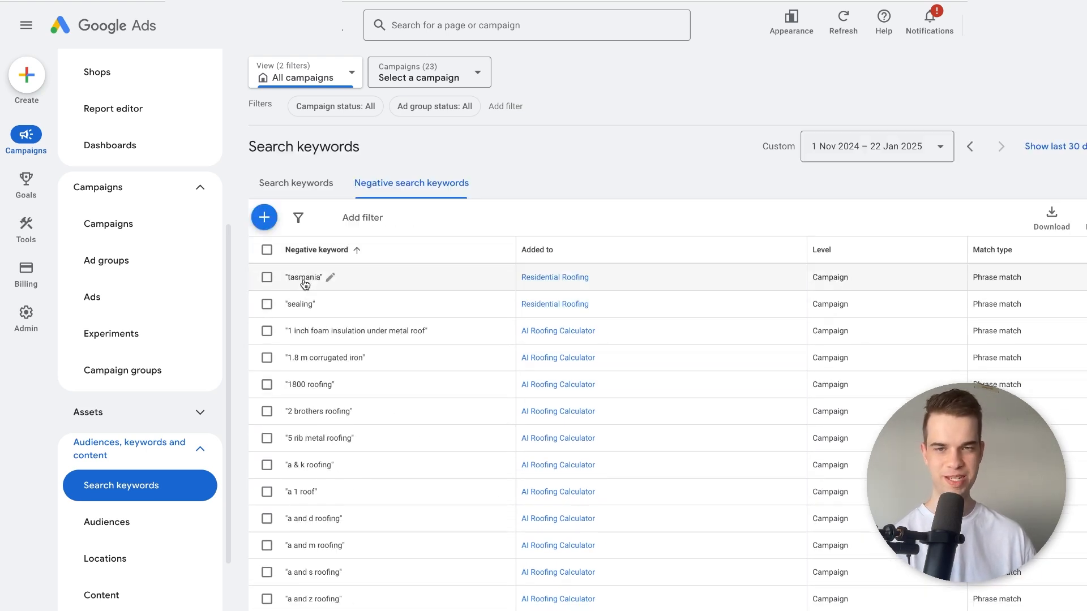
# Return to the Search terms report and review the queries, highlighting "replace" in "cost to replace roof" and "roofing" in "roofing brisbane".
pyautogui.scroll(5, 163, 189)
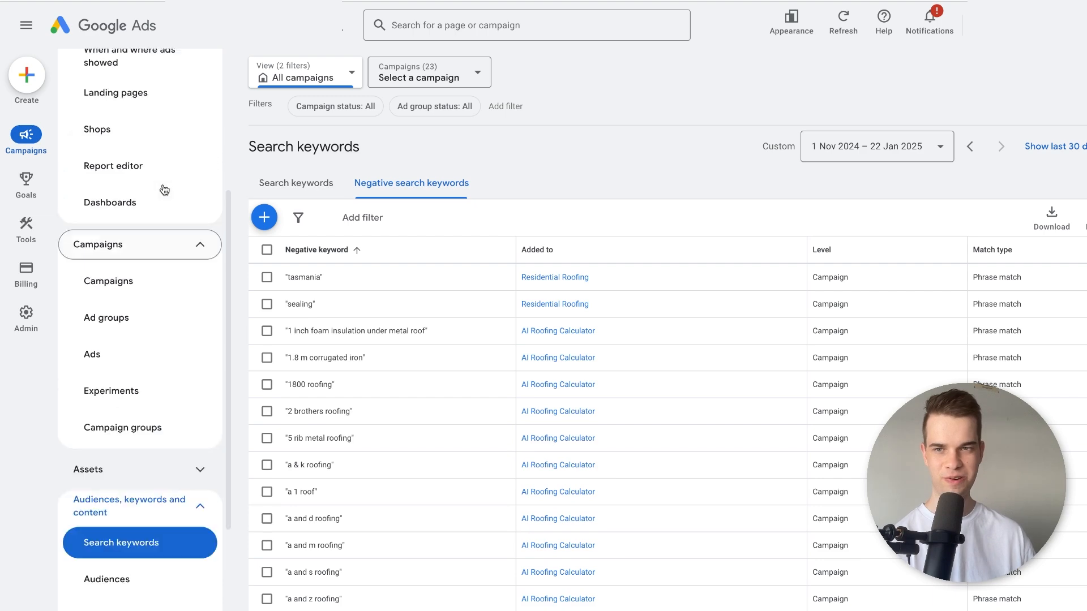
pyautogui.click(156, 259)
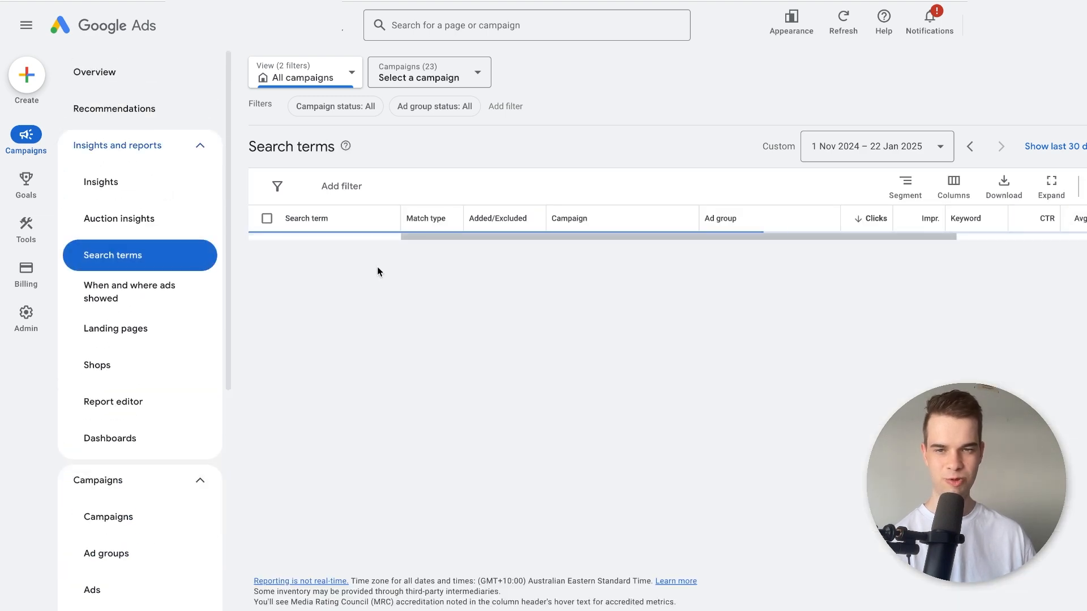
pyautogui.scroll(-3, 339, 347)
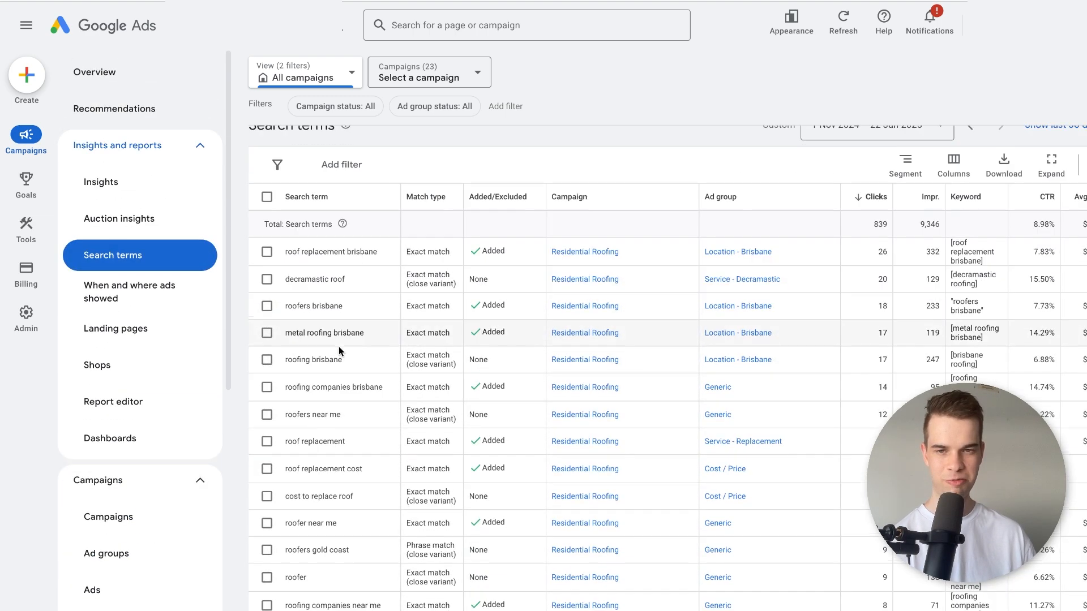
pyautogui.doubleClick(321, 400)
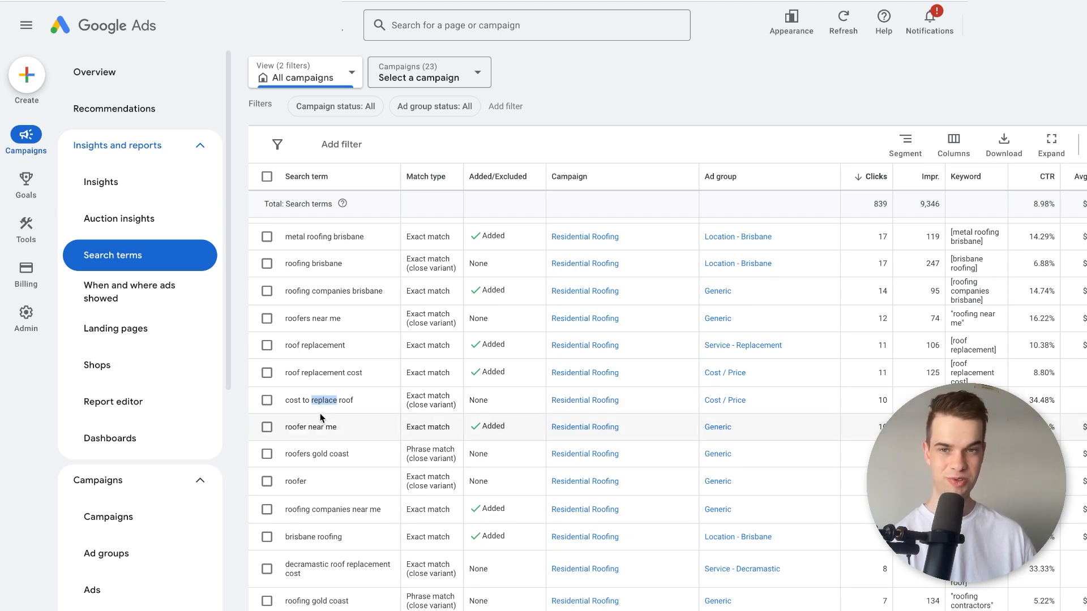
pyautogui.doubleClick(296, 263)
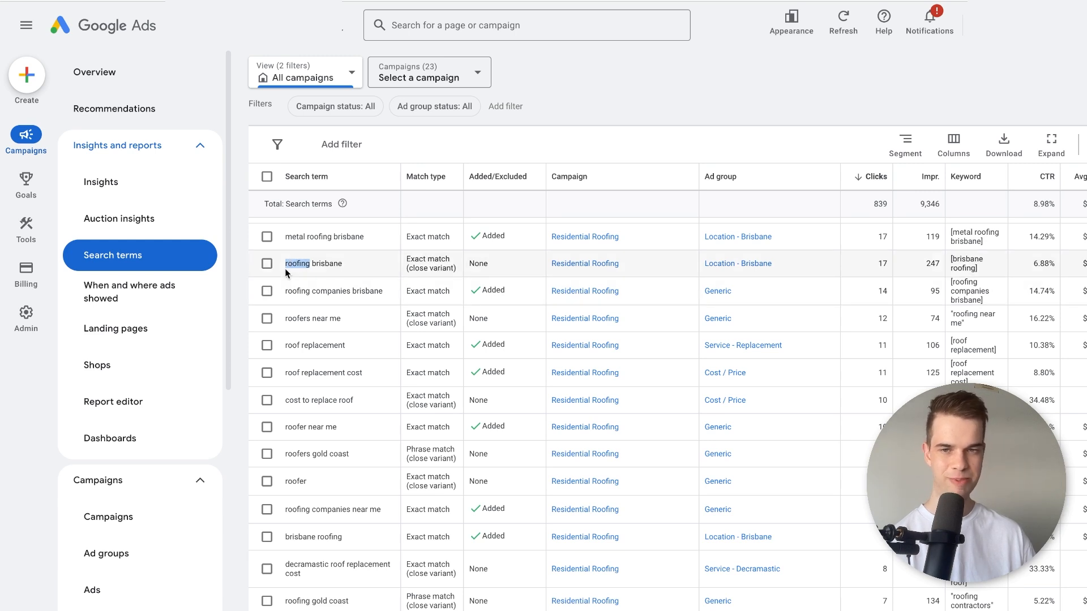
pyautogui.scroll(2, 284, 268)
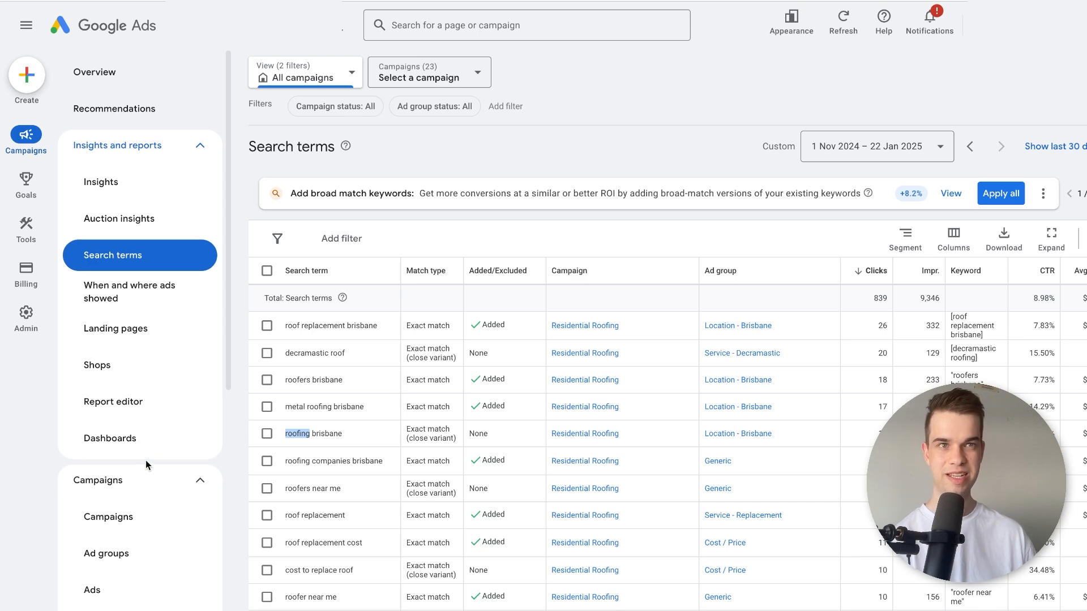
# Open the account overview and show Conv. rate instead of Cost among the performance chart's metrics.
pyautogui.click(144, 80)
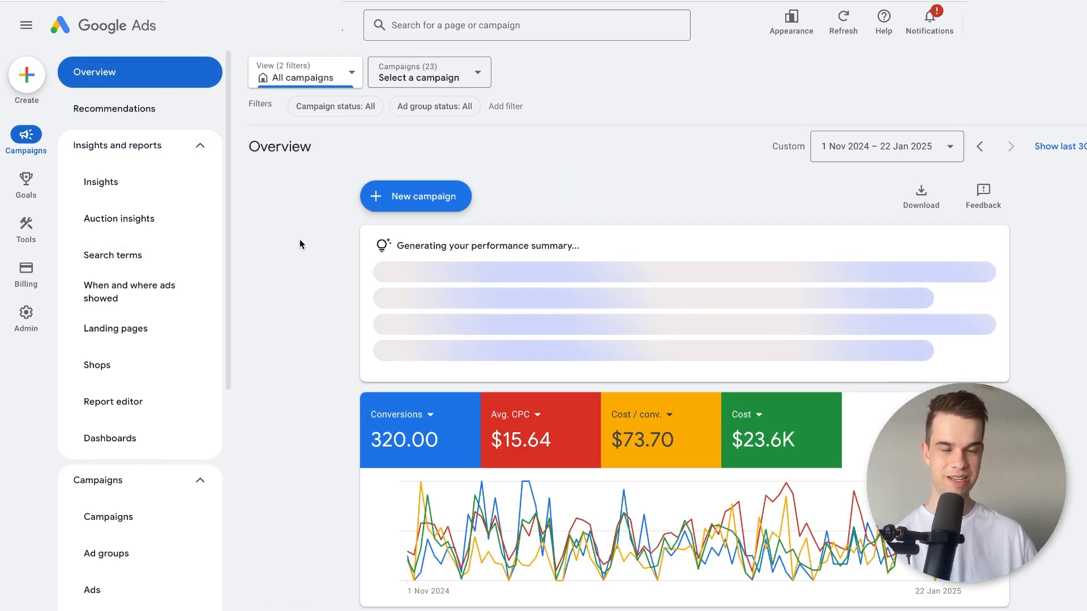
pyautogui.scroll(-3, 300, 244)
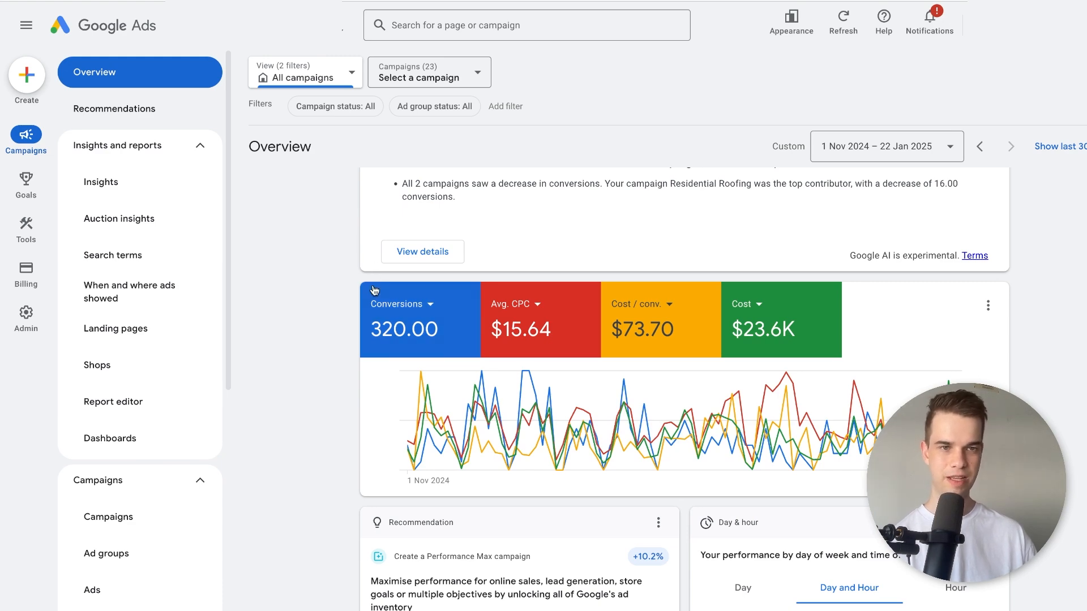
pyautogui.click(761, 309)
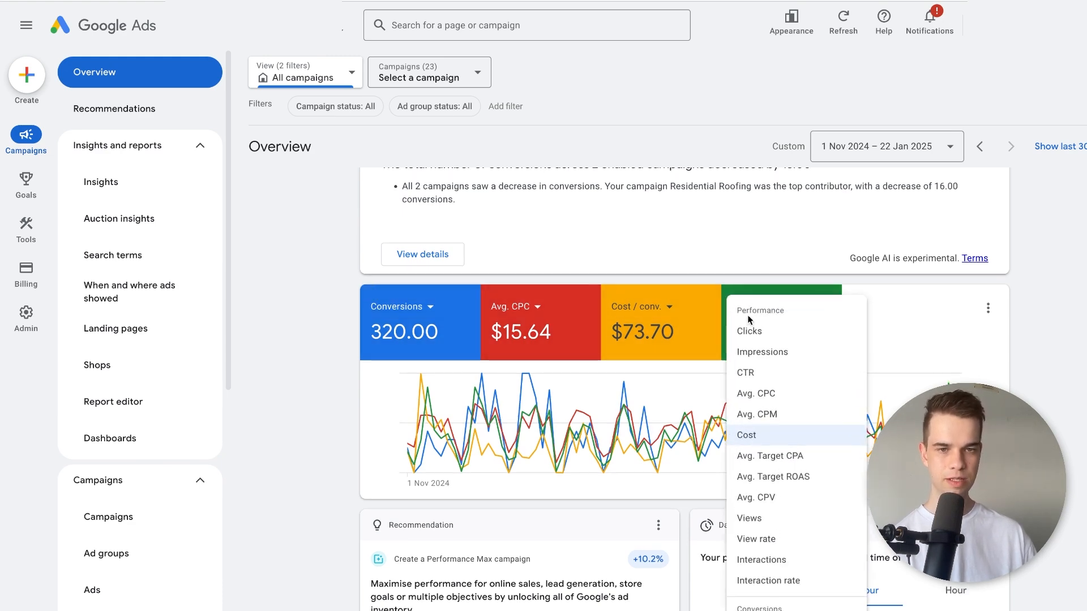
pyautogui.scroll(-3, 796, 500)
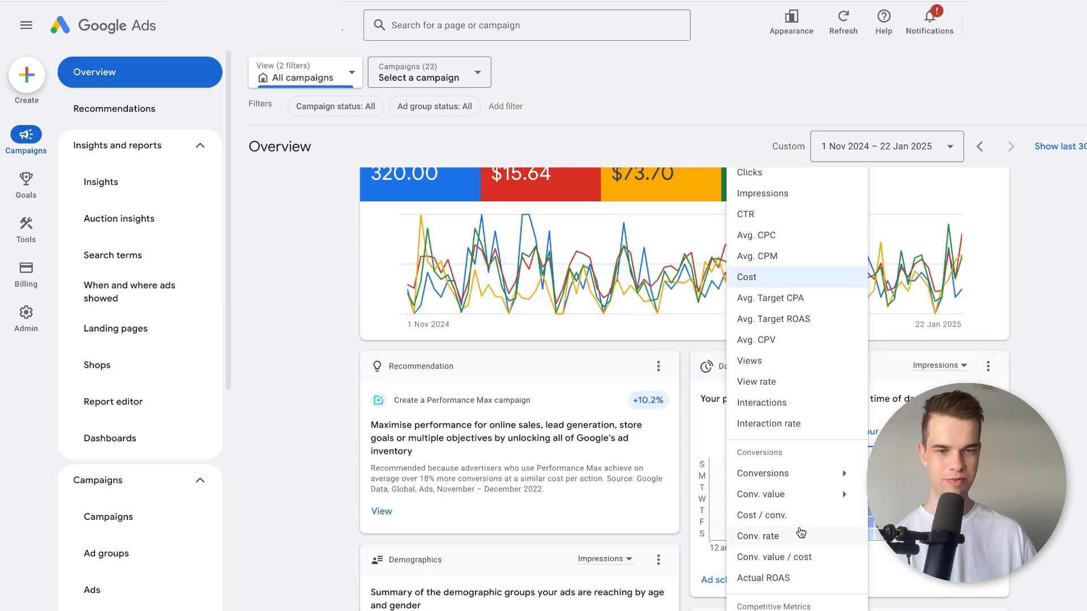
pyautogui.click(798, 538)
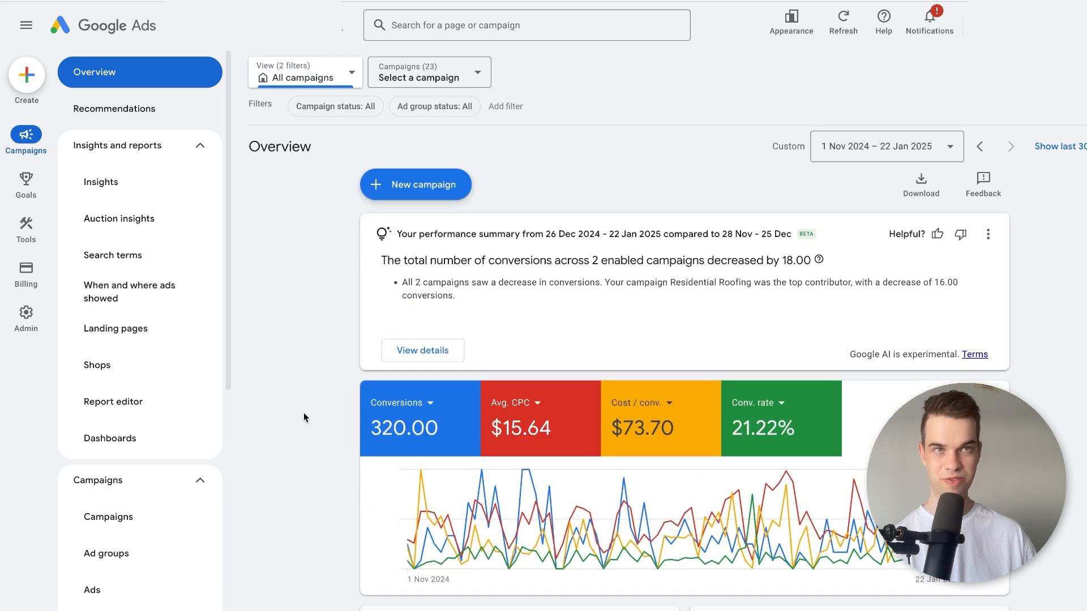
pyautogui.scroll(-1, 304, 418)
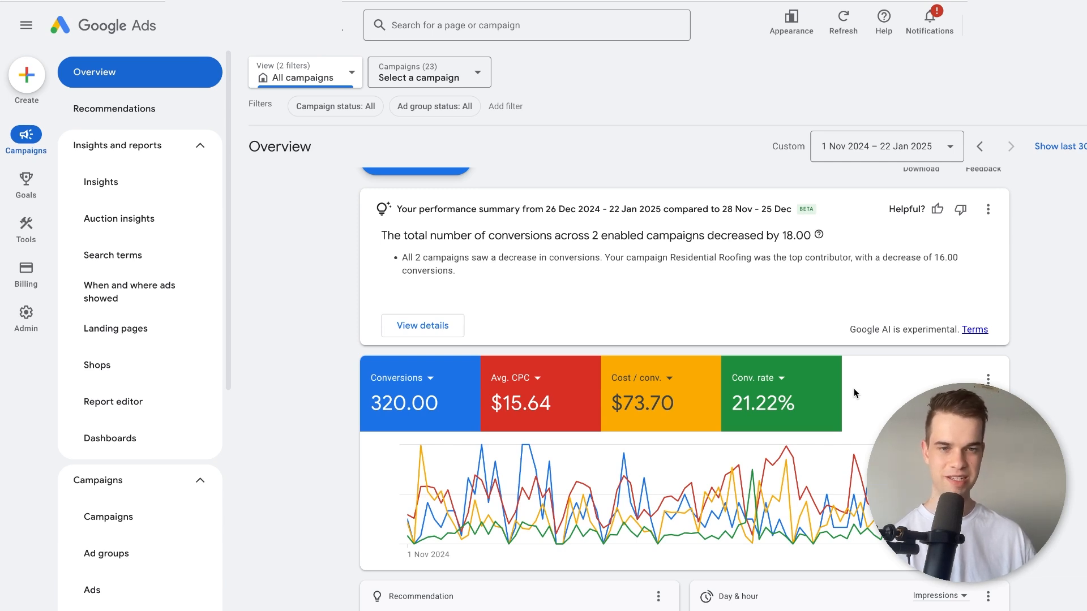
pyautogui.scroll(-1, 854, 388)
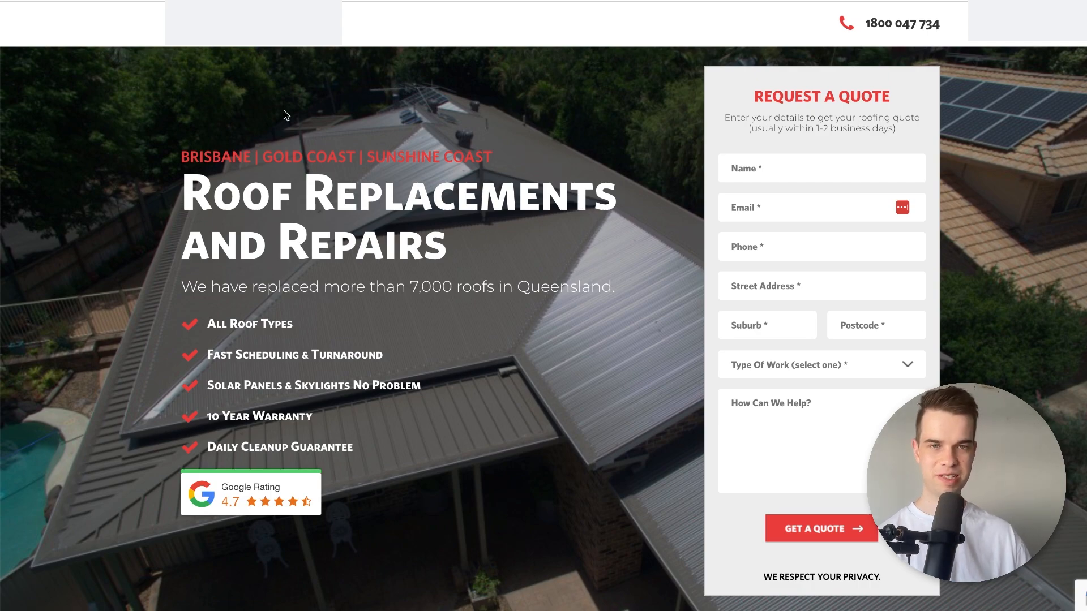
# Review the A.M.J Metal Roofing landing page's services section, benefit checklist and quote request form.
pyautogui.scroll(-15, 615, 203)
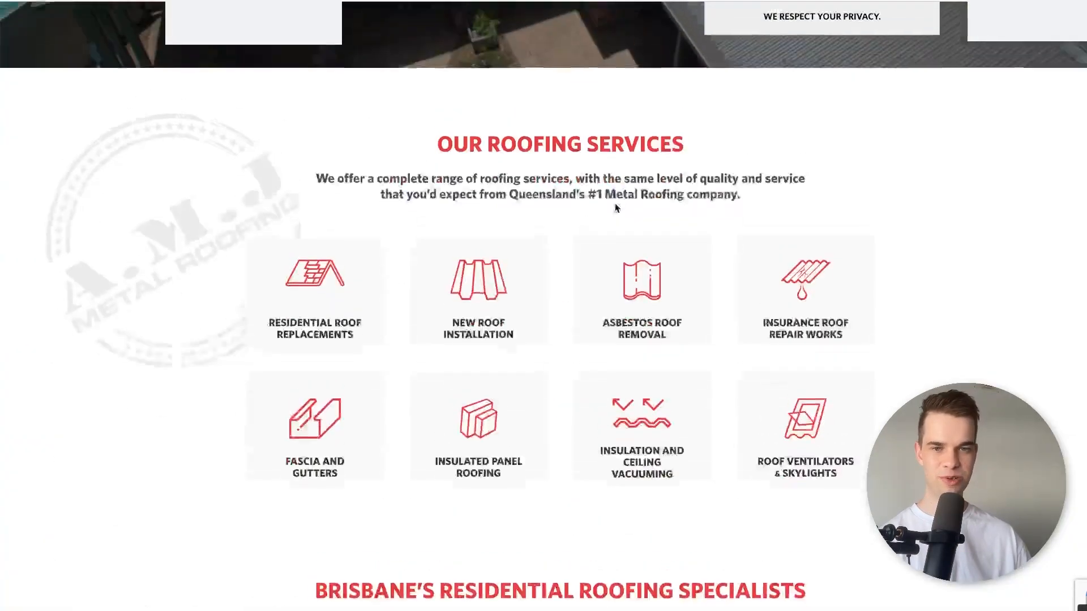
pyautogui.scroll(15, 615, 203)
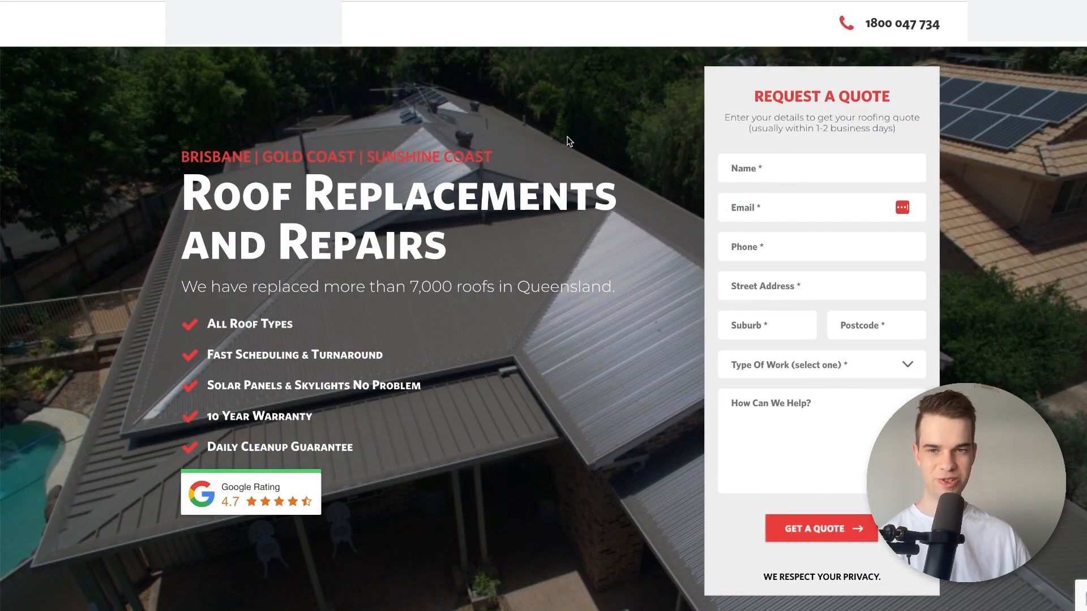
pyautogui.moveTo(203, 349); pyautogui.dragTo(314, 454)
pyautogui.click(314, 456)
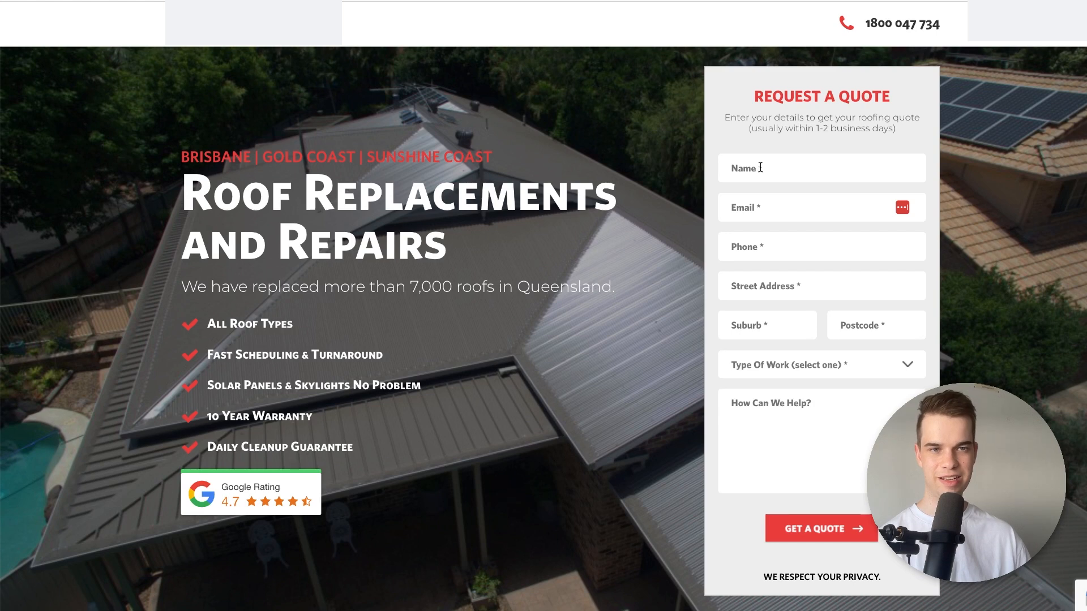
# Inspect the A.M.J Metal Roofing landing page in the browser's mobile device view and examine its layout and quote form.
pyautogui.rightClick(678, 295)
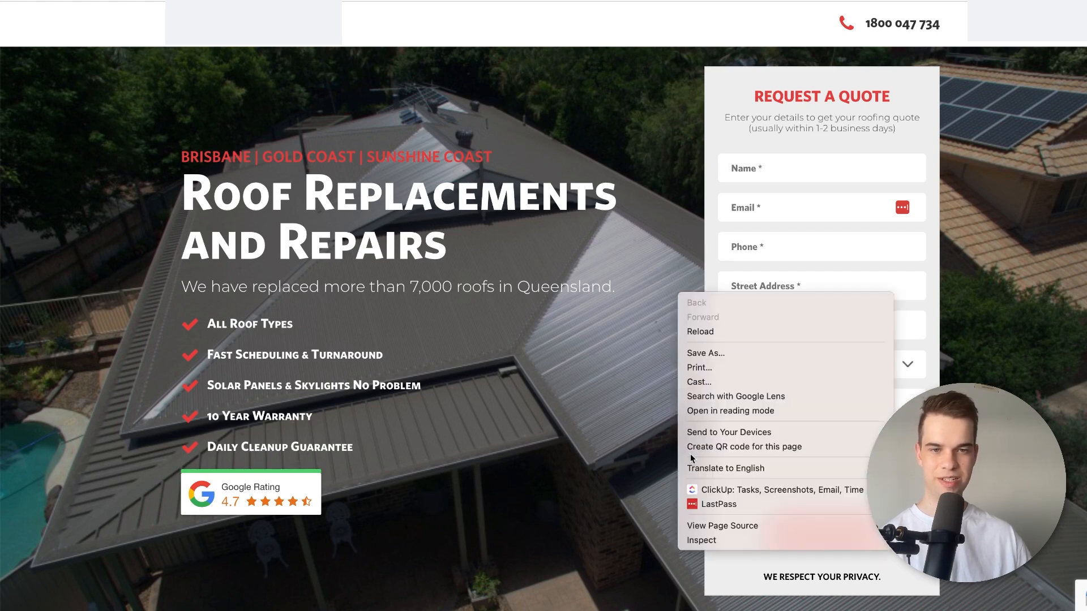
pyautogui.click(703, 541)
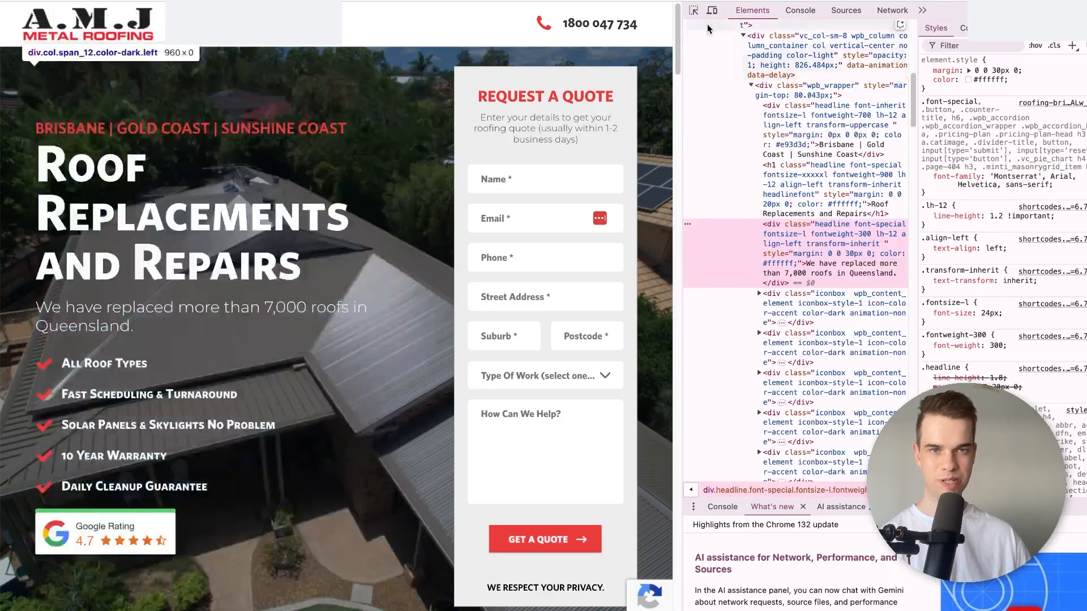
pyautogui.click(712, 10)
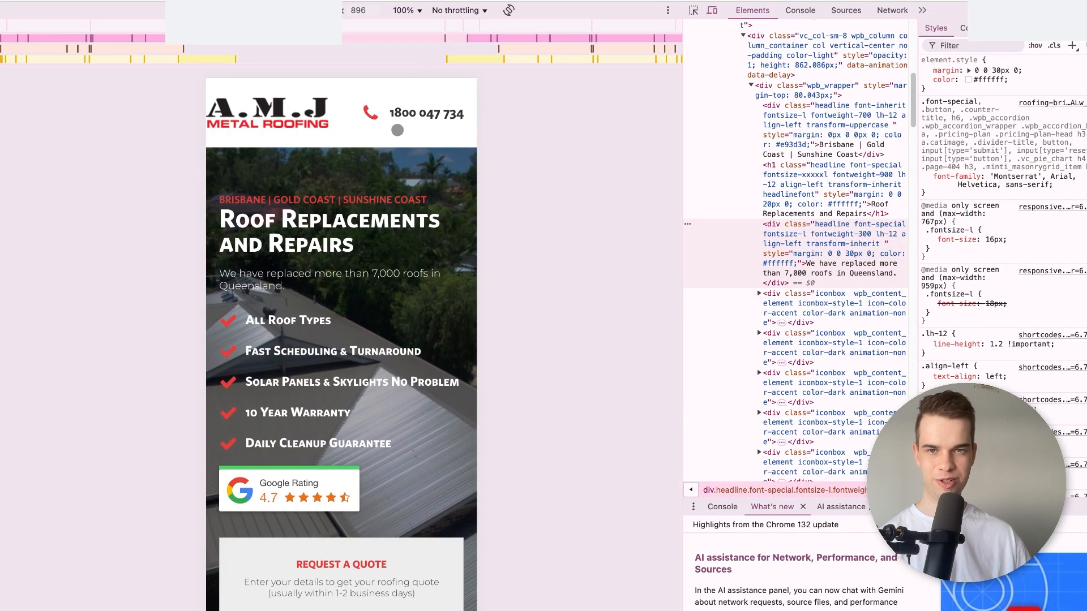
pyautogui.scroll(-6, 382, 219)
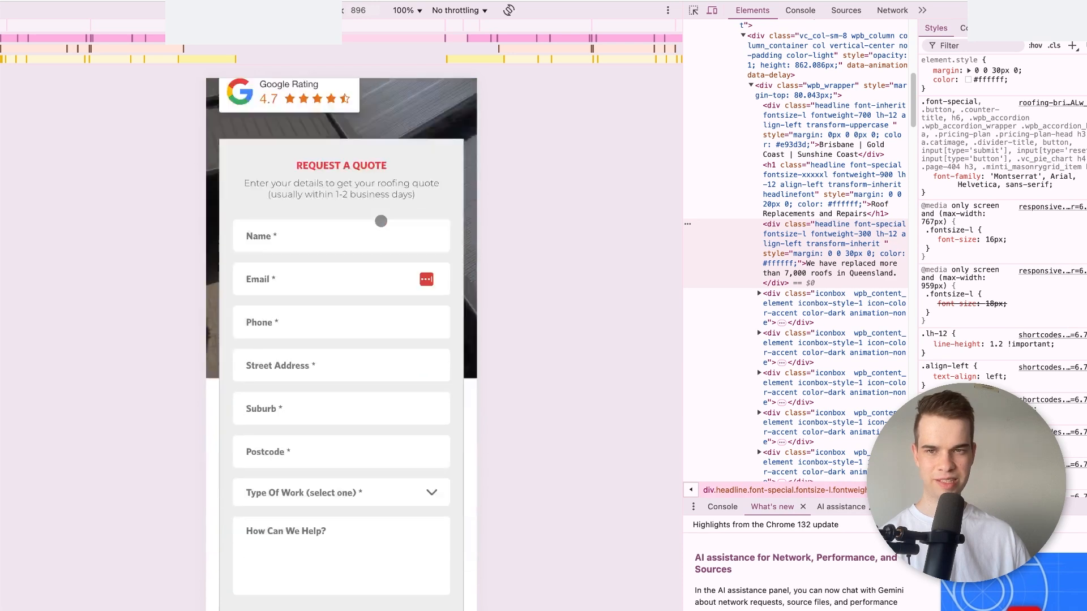
pyautogui.scroll(-1, 381, 221)
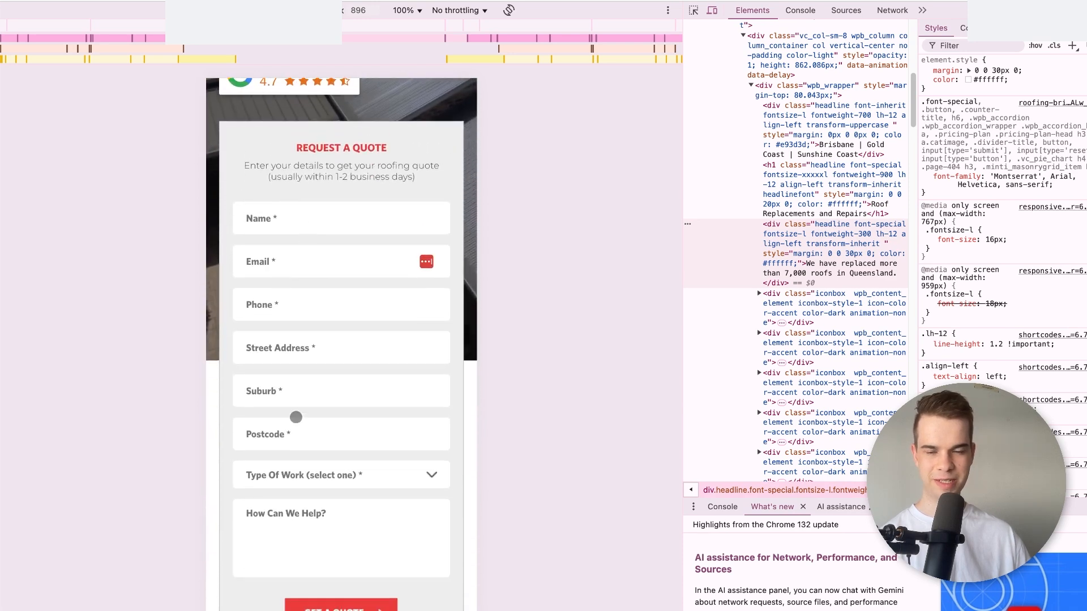
pyautogui.scroll(-1, 323, 514)
pyautogui.scroll(-1, 323, 515)
pyautogui.scroll(9, 350, 518)
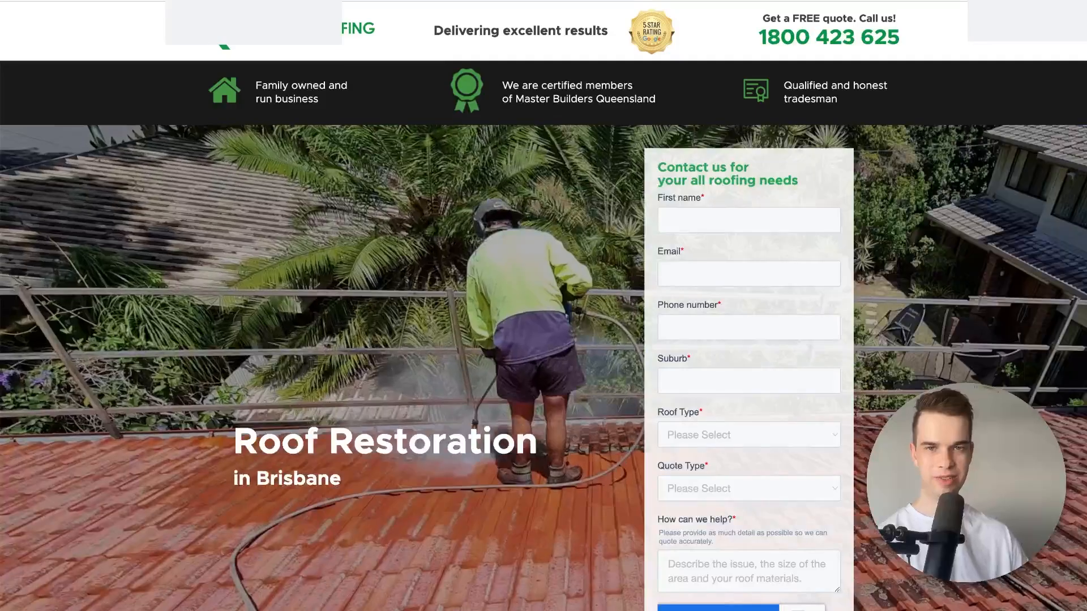
# Switch to the "Roof Restoration in Brisbane" landing page and examine its headline, contact form and page sections.
pyautogui.scroll(-1, 405, 175)
pyautogui.scroll(1, 404, 182)
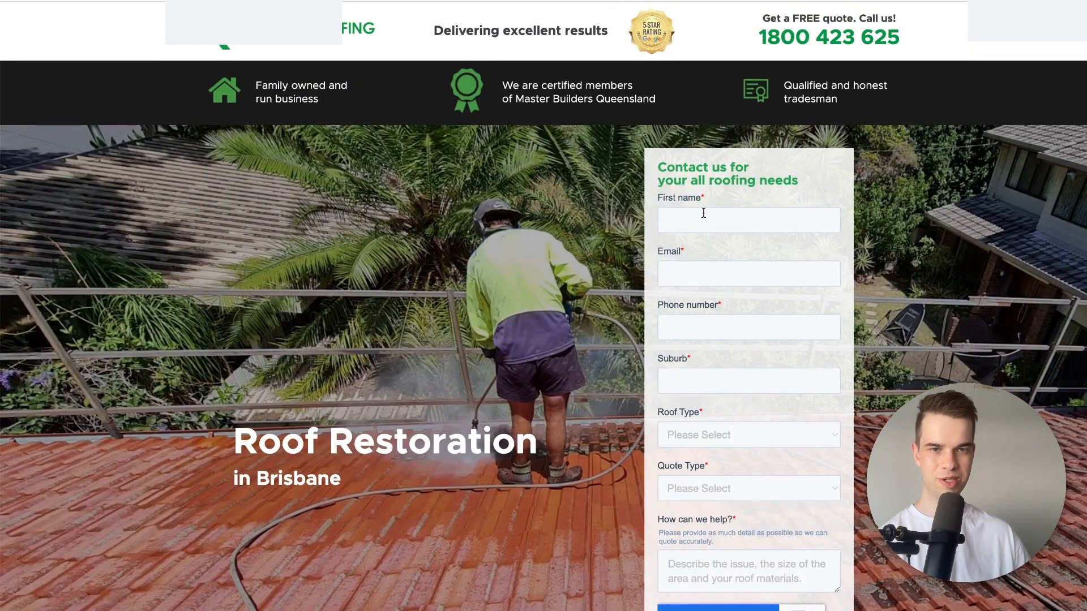
pyautogui.scroll(-7, 702, 212)
pyautogui.scroll(2, 702, 215)
pyautogui.scroll(5, 700, 220)
pyautogui.scroll(-12, 473, 268)
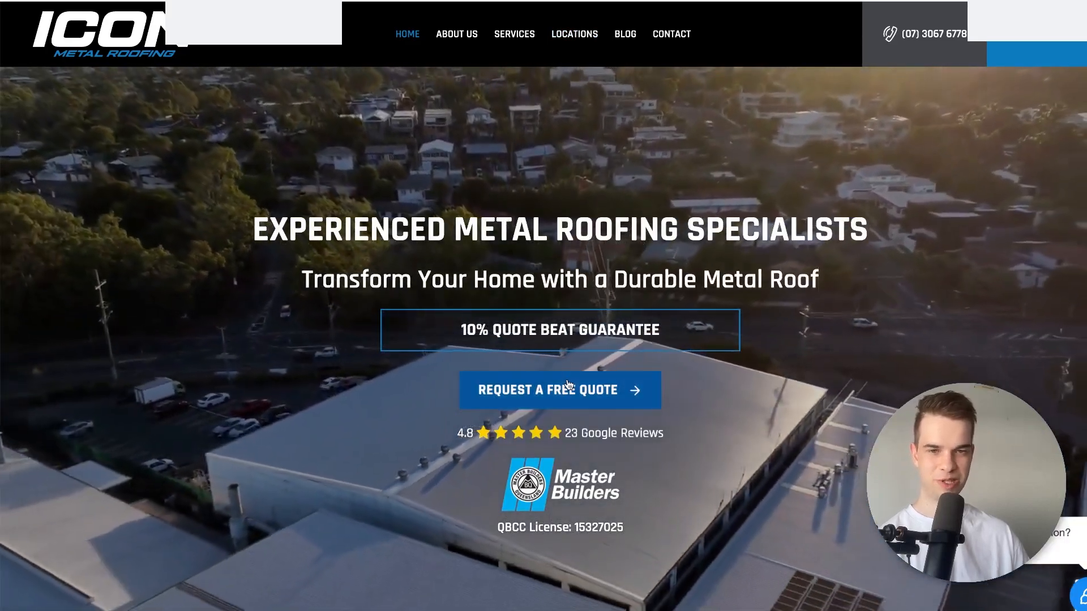
# Examine the ICON Metal Roofing homepage from its hero section down to the enquiry and quote form.
pyautogui.scroll(-15, 563, 385)
pyautogui.scroll(-5, 562, 395)
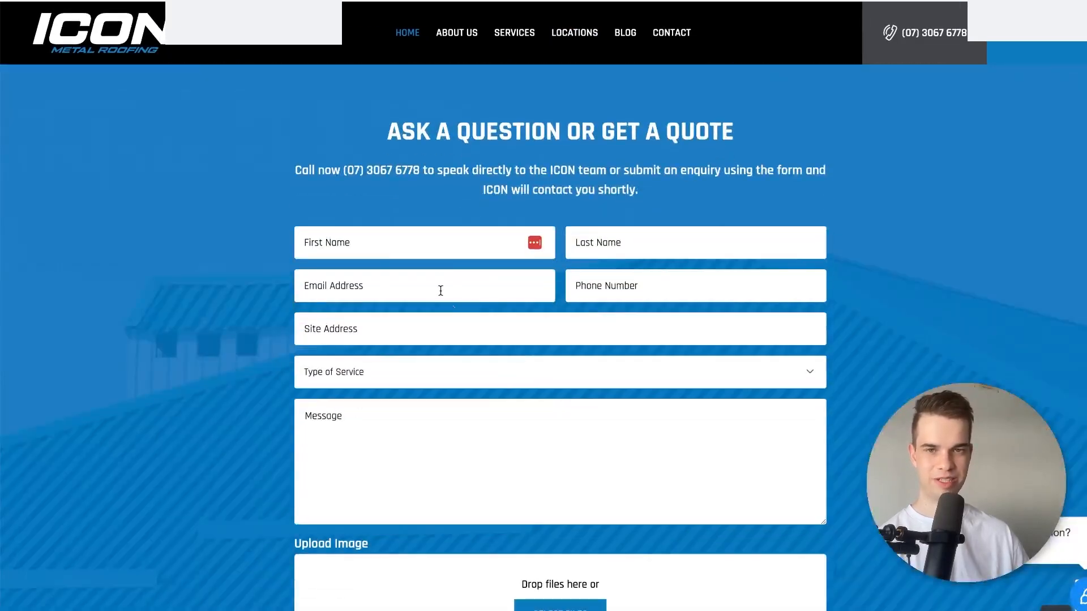
pyautogui.scroll(20, 446, 263)
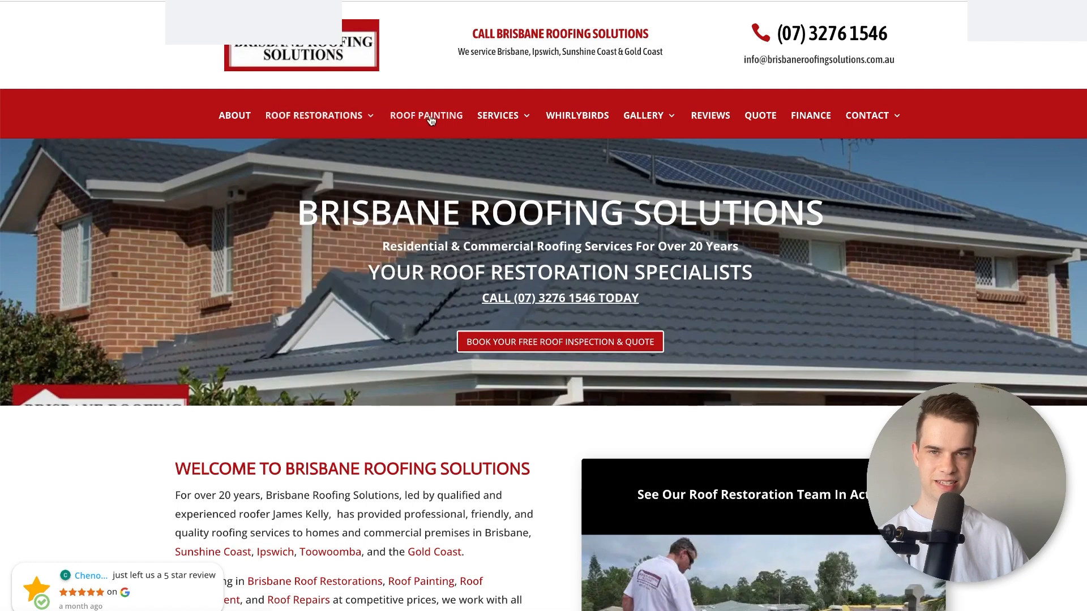
# Check the Brisbane Roofing Solutions homepage navigation, then view the contact form on the site's other open page.
pyautogui.moveTo(651, 116)
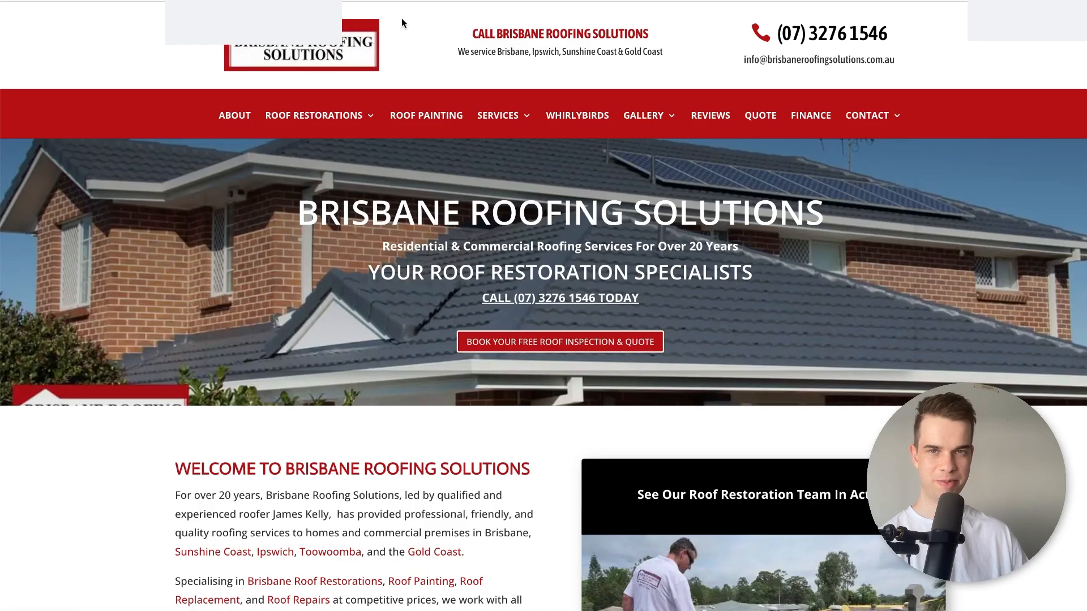
pyautogui.hotkey('ctrl', 'Tab')
pyautogui.scroll(-8, 204, 367)
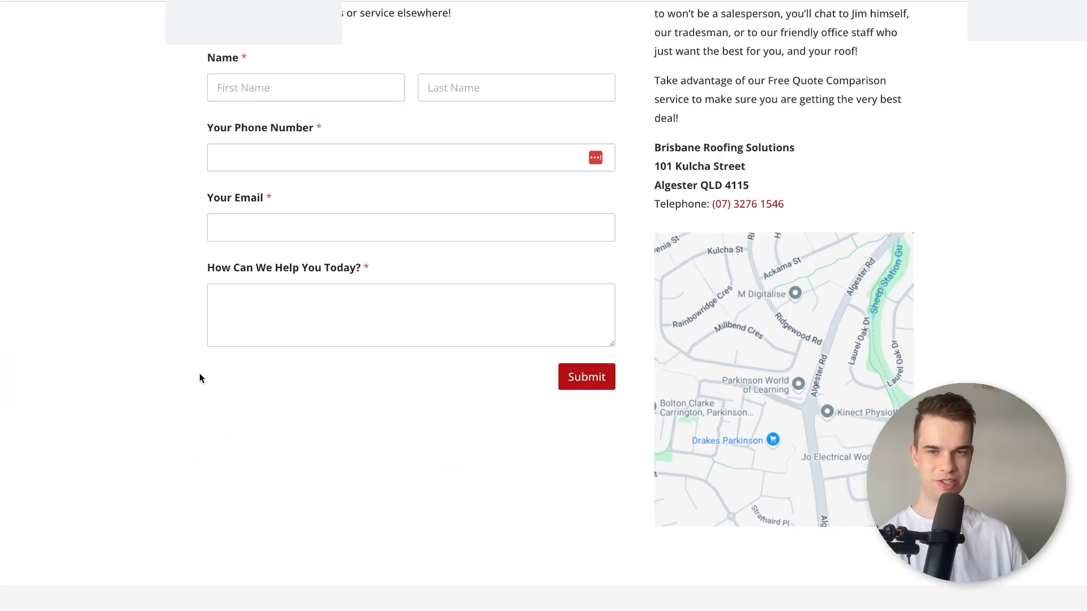
# Return to the Brisbane Roofing Solutions homepage and inspect its header and hero section in the browser's mobile device view.
pyautogui.scroll(5, 201, 362)
pyautogui.scroll(2, 342, 390)
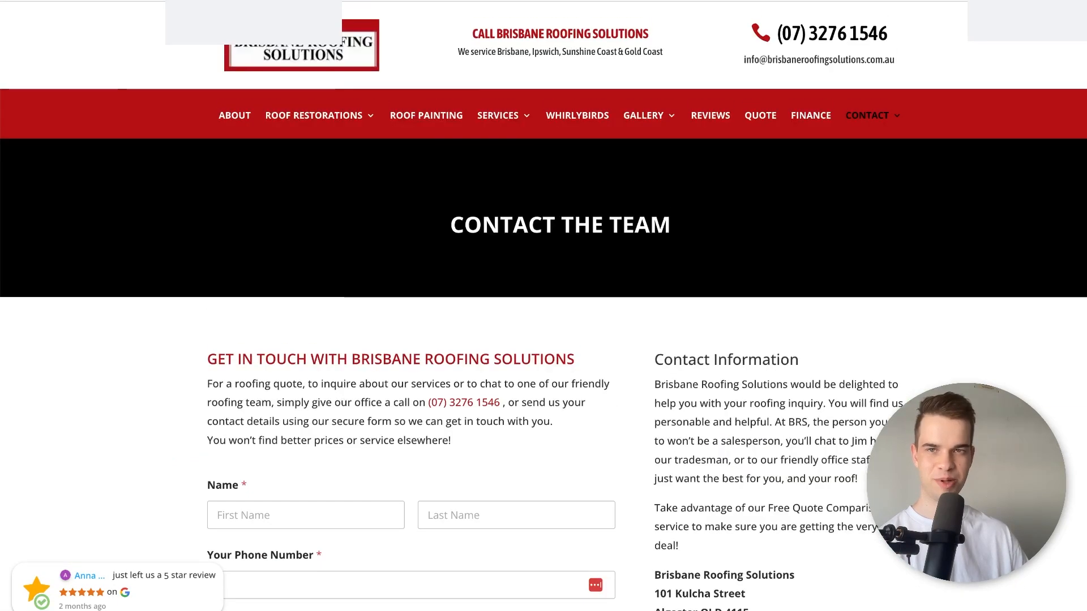
pyautogui.hotkey('ctrl', 'shift', 'Tab')
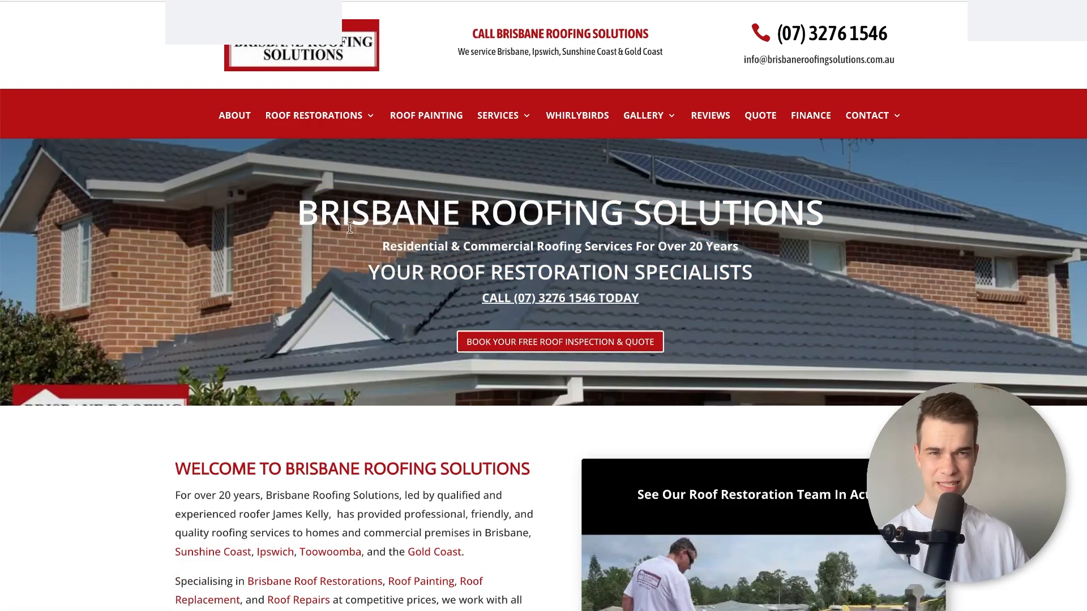
pyautogui.rightClick(220, 242)
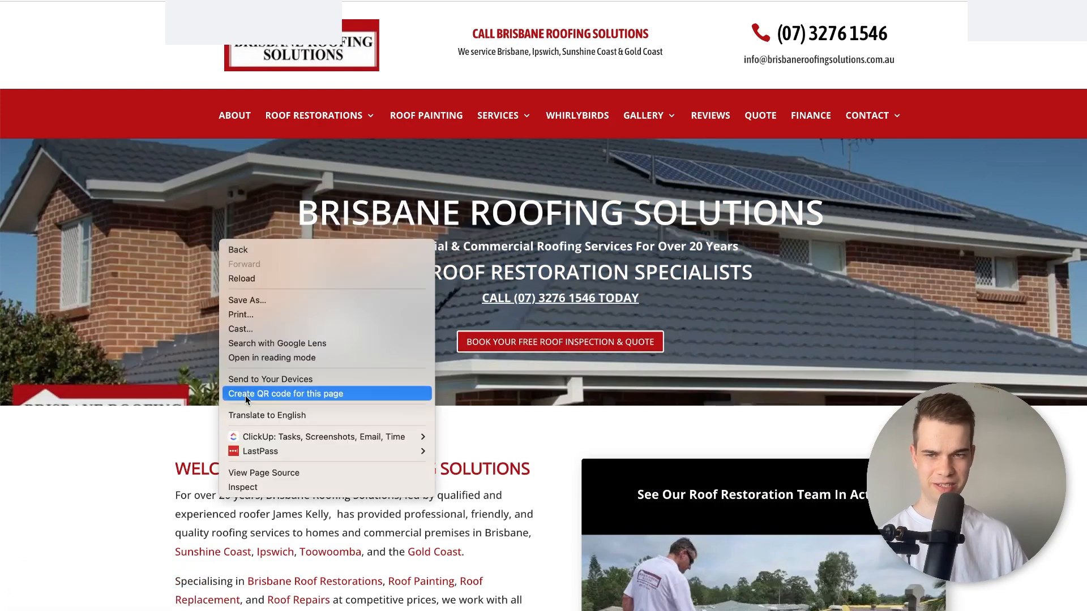
pyautogui.click(283, 488)
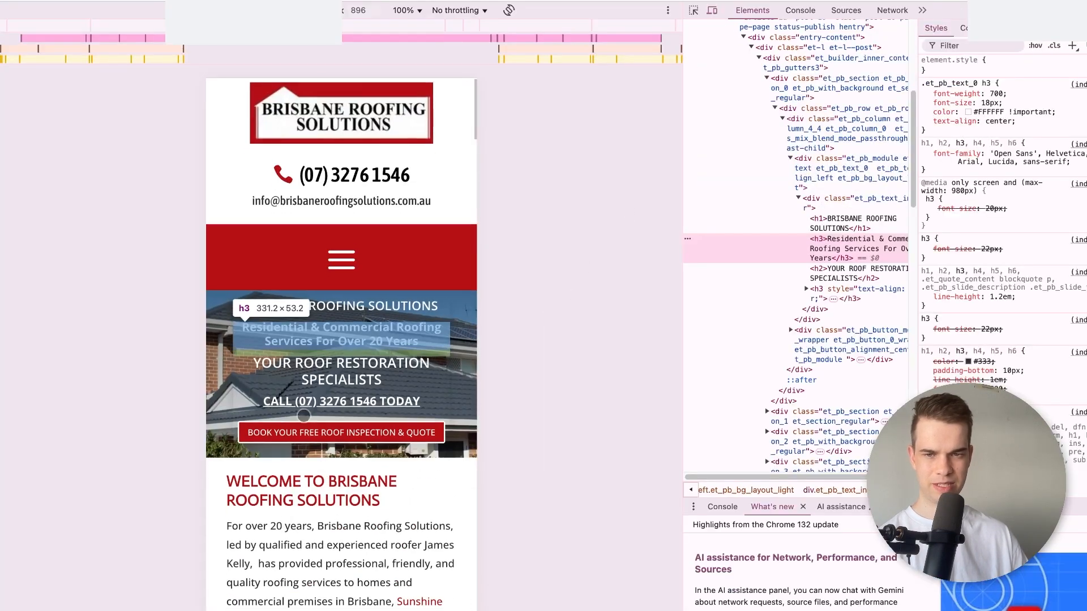
pyautogui.scroll(-2, 331, 385)
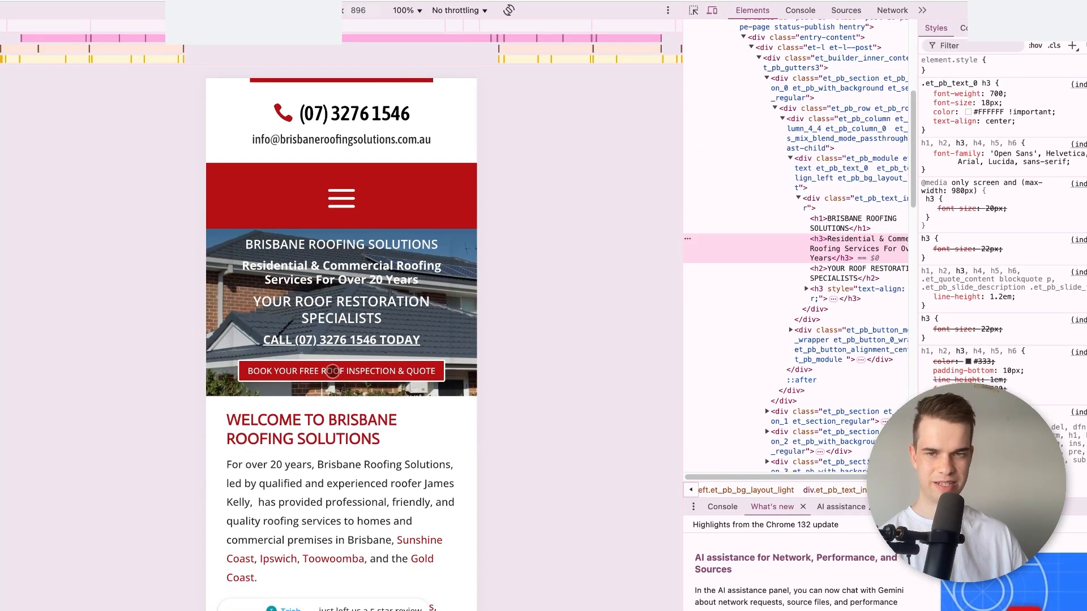
pyautogui.scroll(-5, 332, 371)
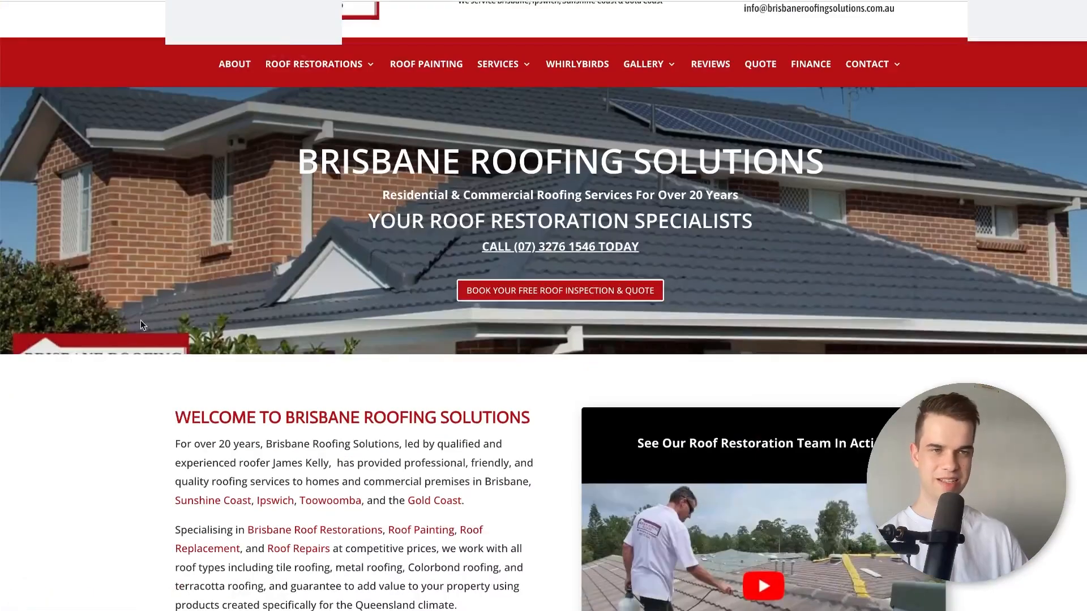
# Examine the desktop version of the Brisbane Roofing Solutions homepage from the welcome section down to the gallery and contact form.
pyautogui.scroll(-8, 123, 357)
pyautogui.scroll(-15, 102, 358)
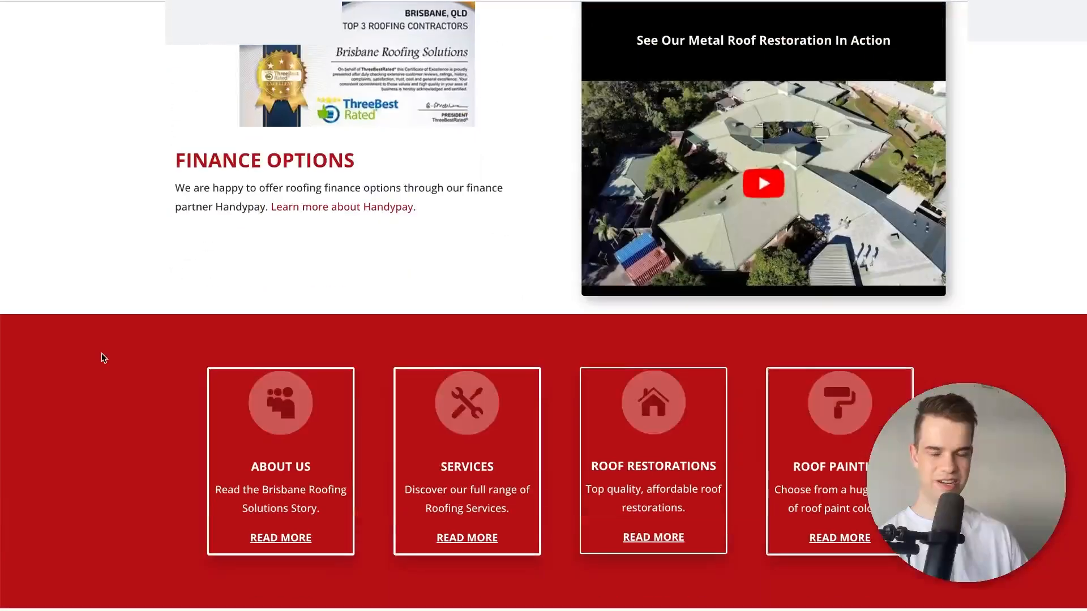
pyautogui.scroll(-14, 103, 357)
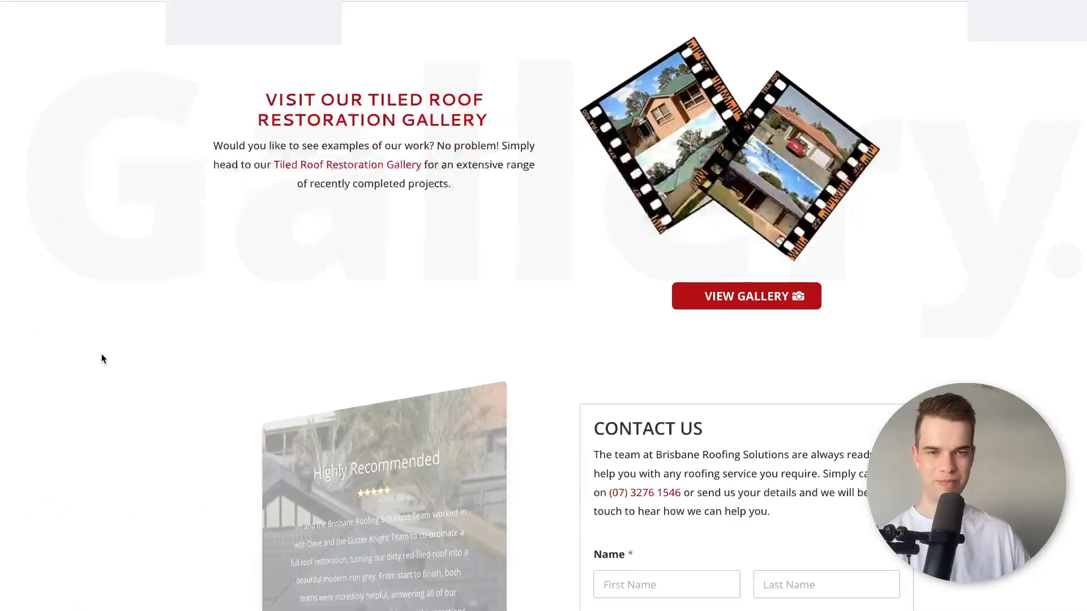
pyautogui.scroll(20, 102, 358)
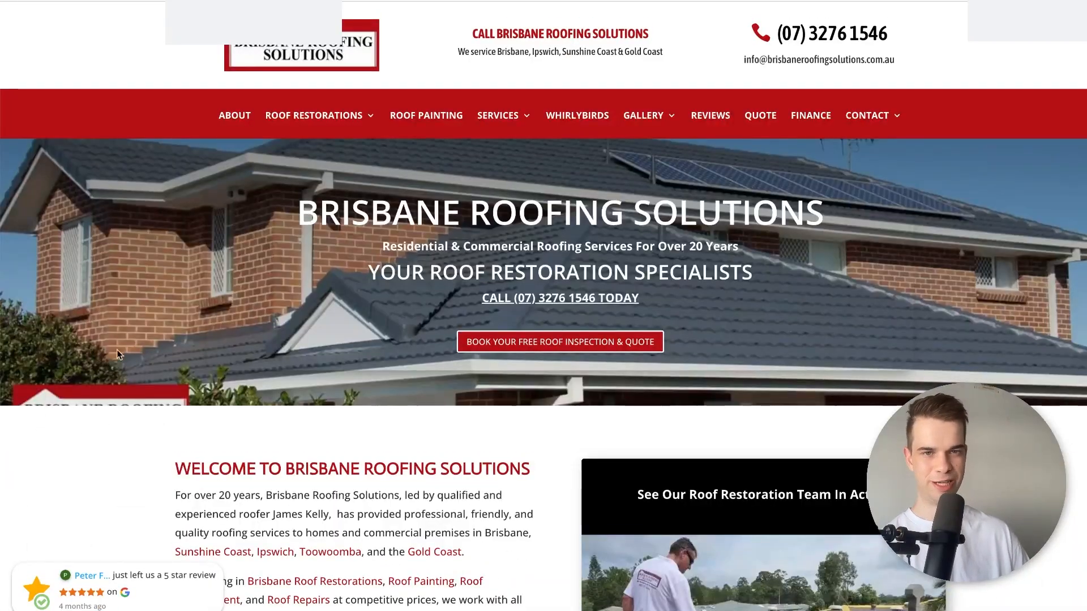
# Examine the "Roof Replacements and Repairs" landing page, including its quote form and the completed roof replacement projects.
pyautogui.moveTo(502, 126)
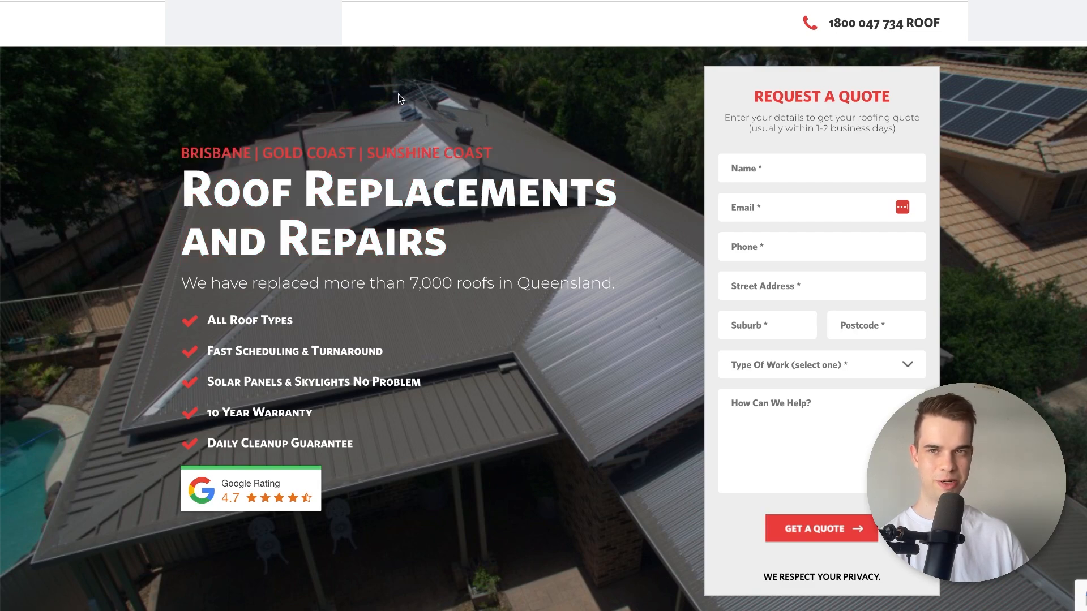
pyautogui.scroll(-15, 399, 105)
pyautogui.scroll(-10, 401, 108)
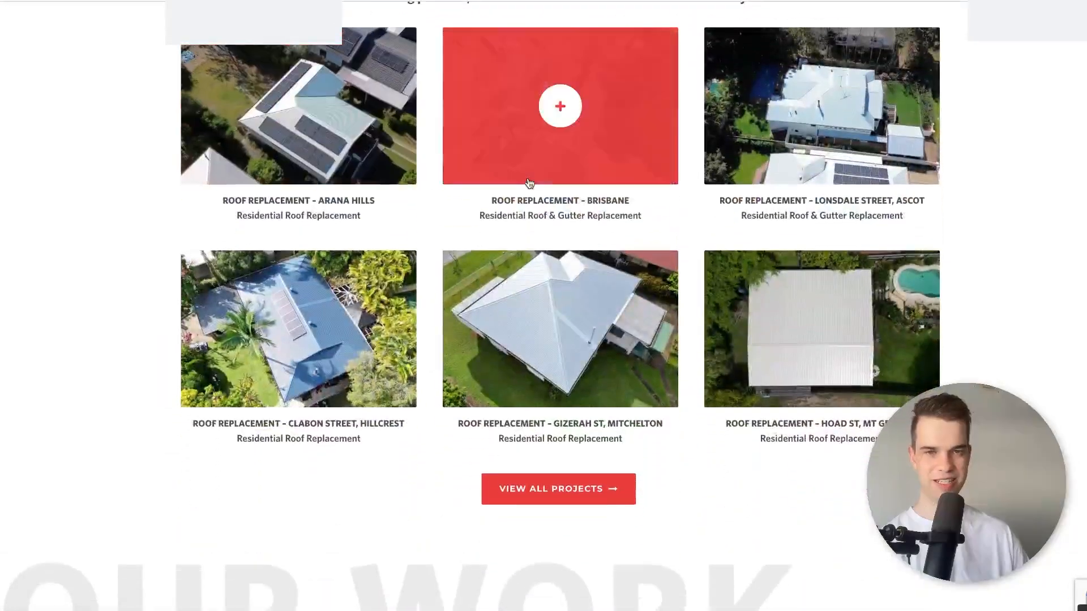
pyautogui.scroll(-15, 696, 218)
pyautogui.scroll(-10, 715, 203)
pyautogui.scroll(20, 435, 245)
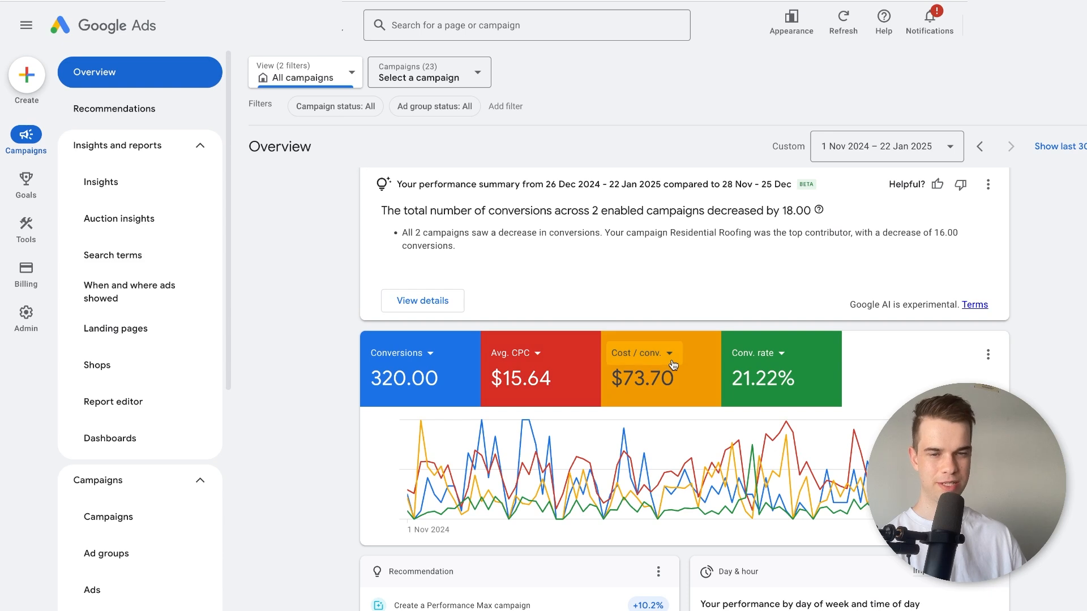
# In the Google Ads overview, replace the Avg. CPC metric with CTR and review the performance chart.
pyautogui.click(512, 353)
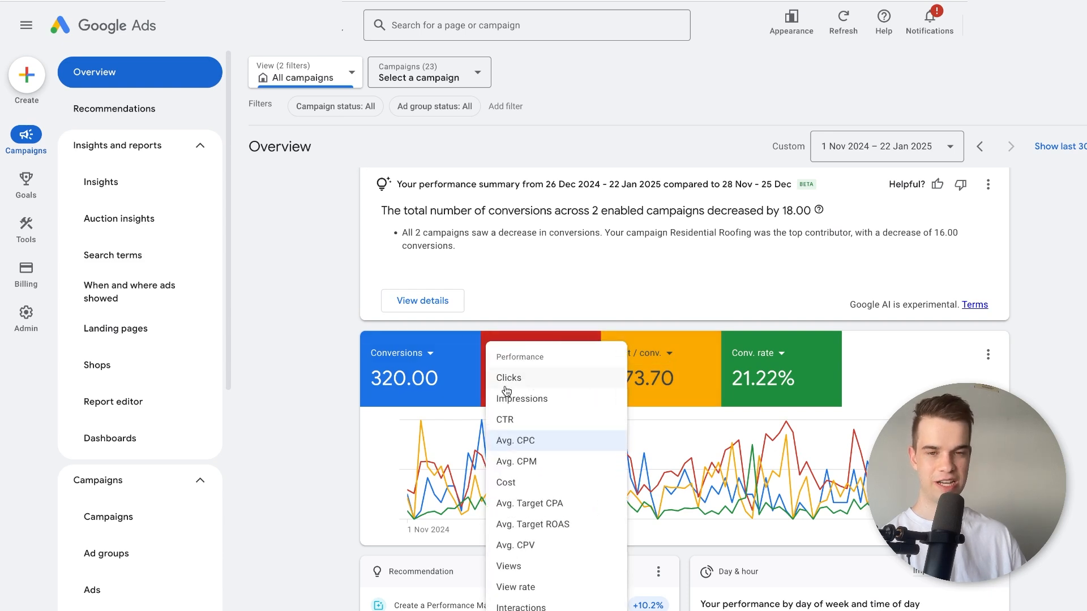
pyautogui.click(514, 422)
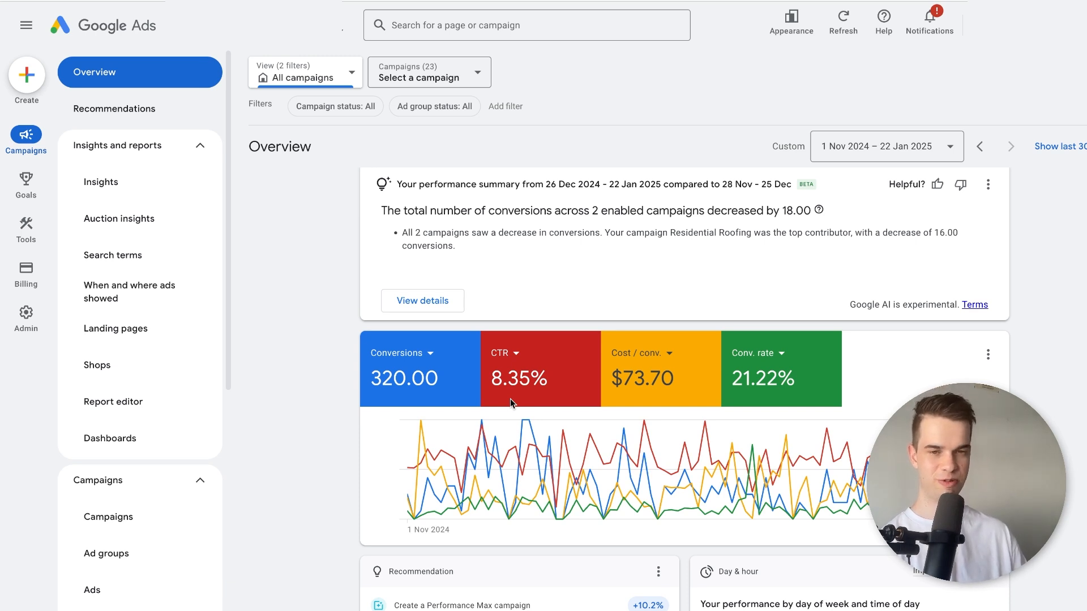
pyautogui.scroll(-1, 514, 384)
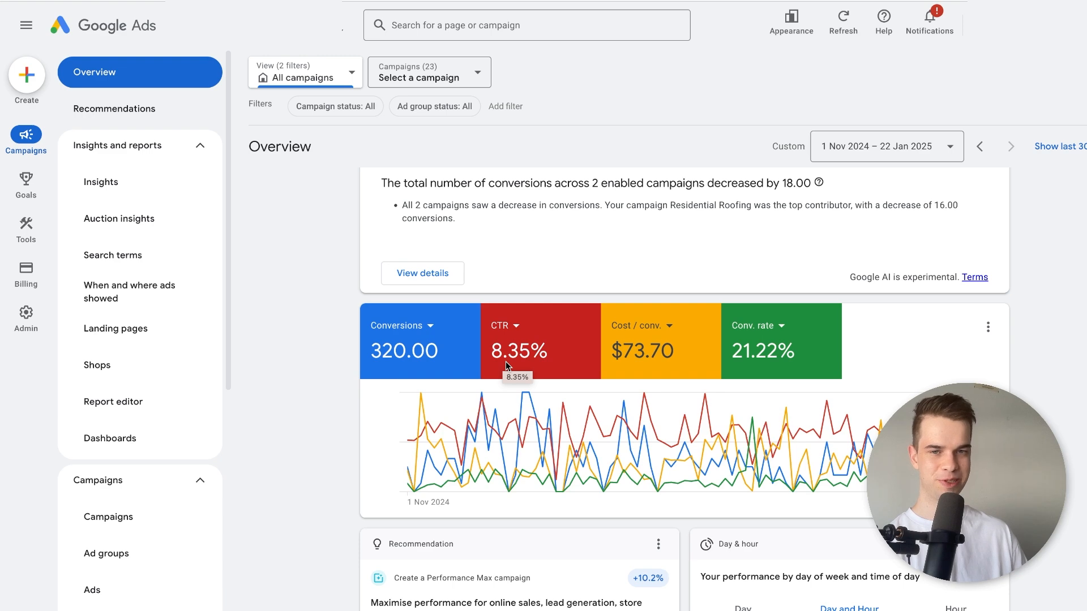
# Show Impressions instead of CTR on the overview's red metric card.
pyautogui.scroll(-2, 330, 348)
pyautogui.scroll(4, 331, 348)
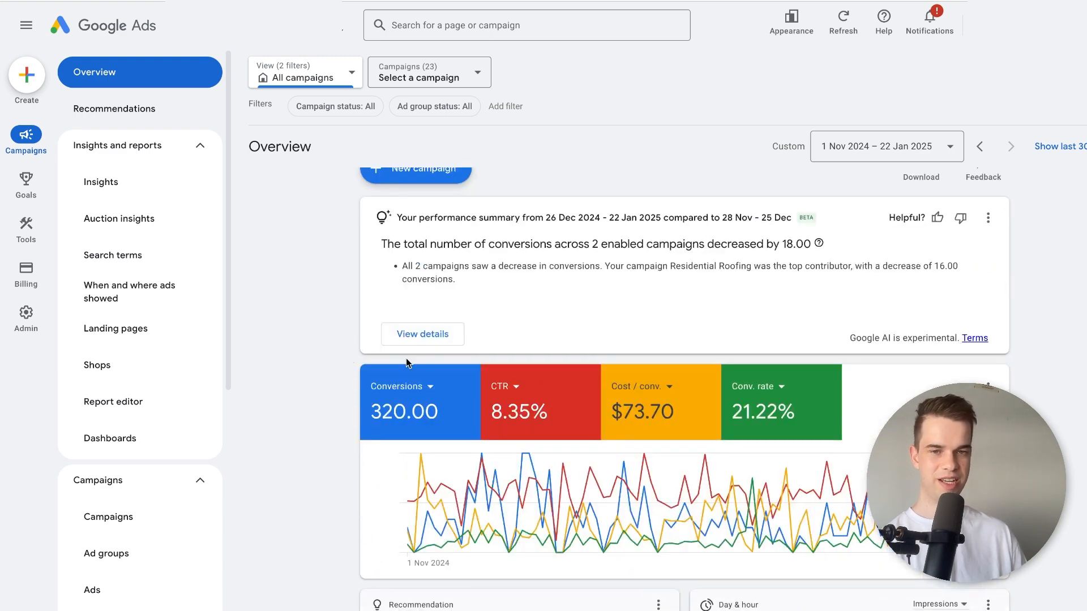
pyautogui.click(510, 406)
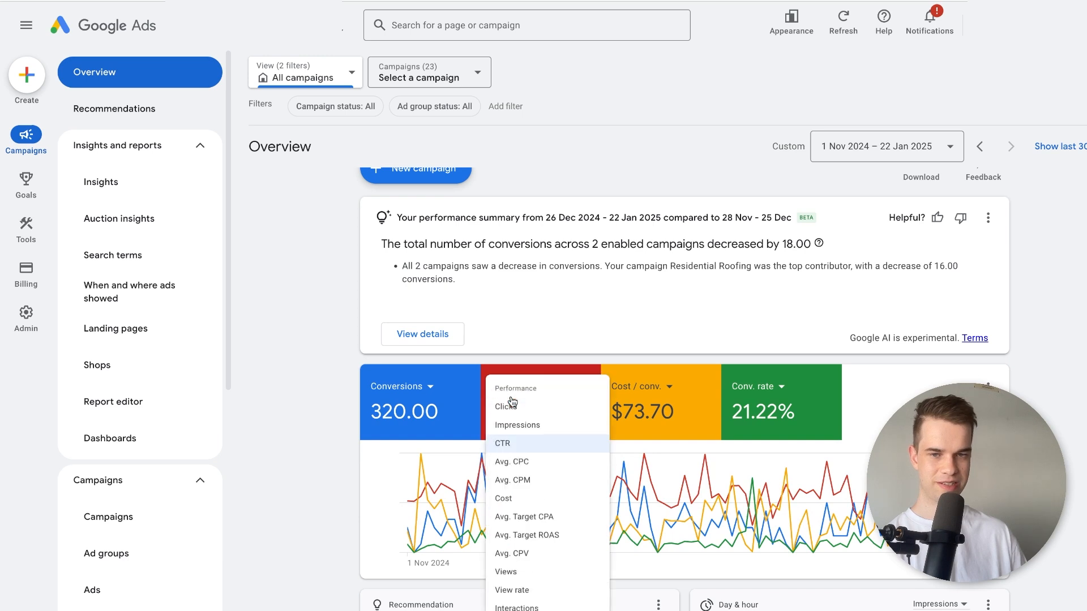
pyautogui.click(526, 440)
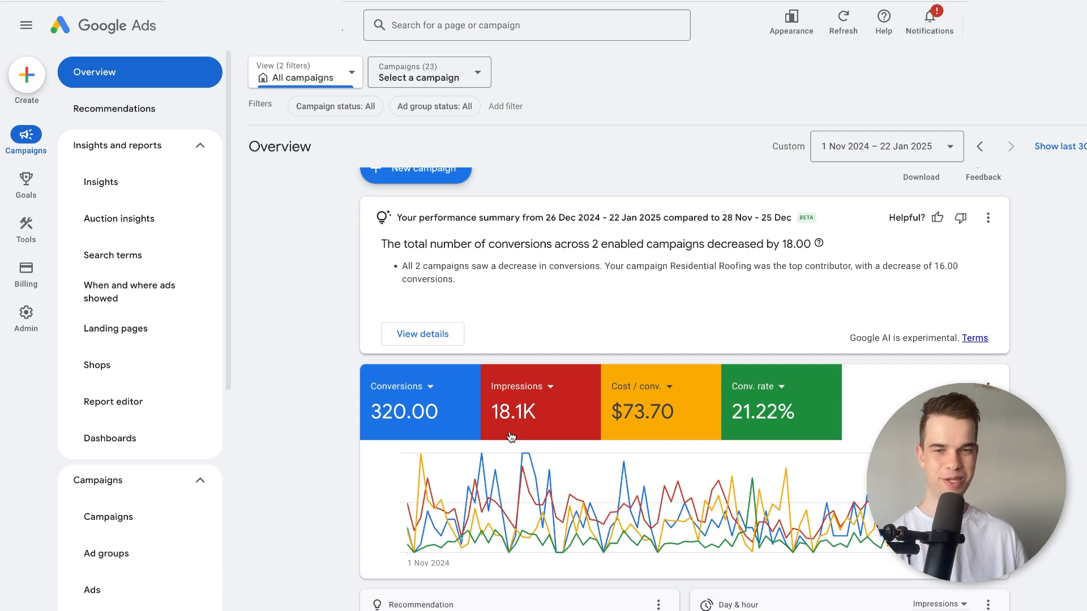
# Switch the overview's Impressions metric to Search impr. share and review it alongside the conversion metrics.
pyautogui.click(526, 384)
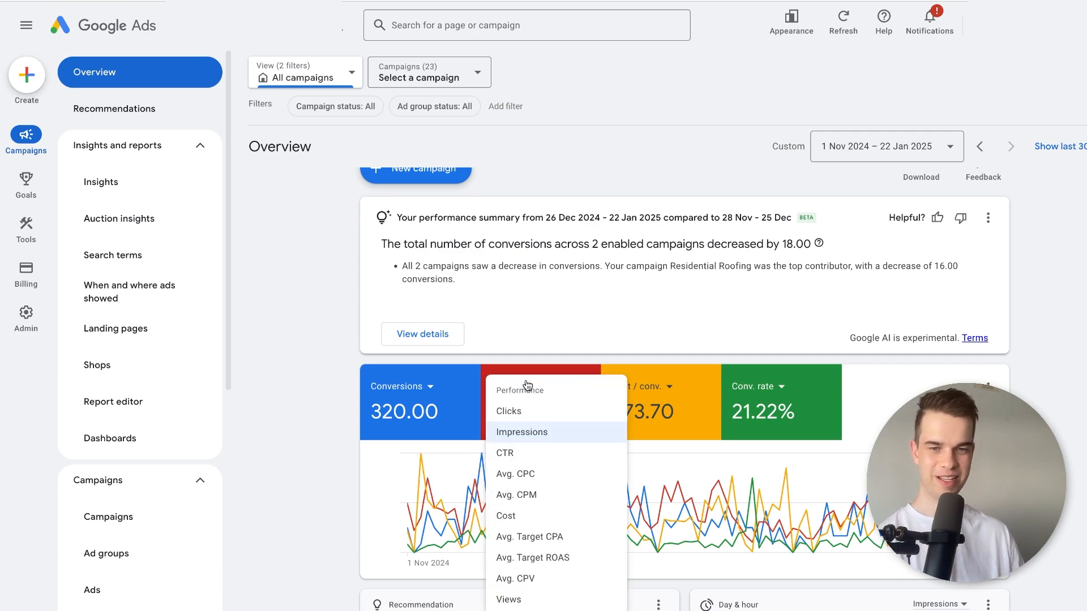
pyautogui.scroll(-2, 524, 447)
pyautogui.scroll(-4, 524, 446)
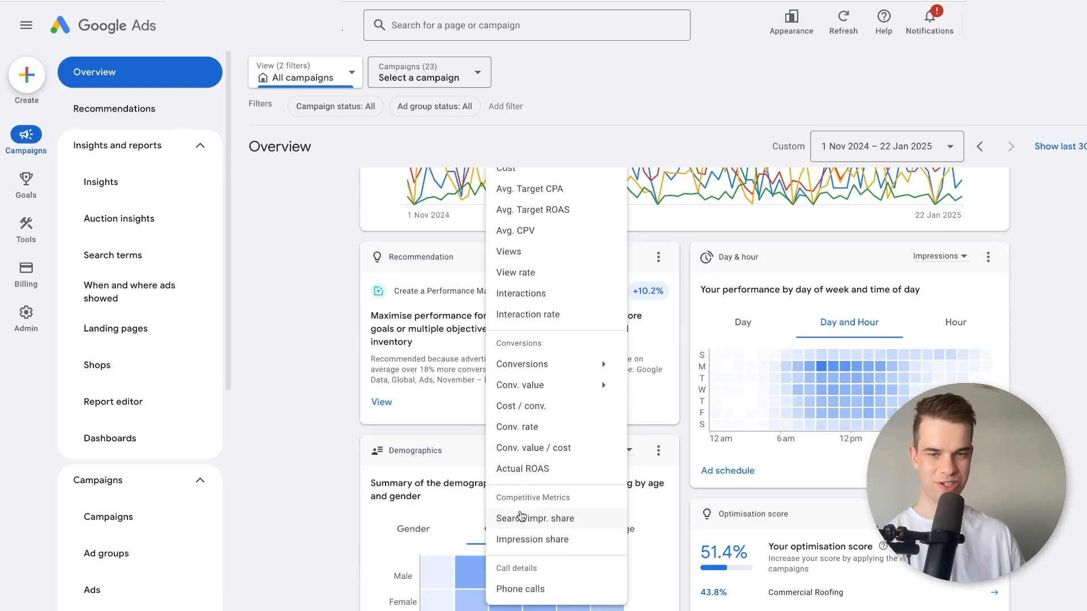
pyautogui.click(521, 517)
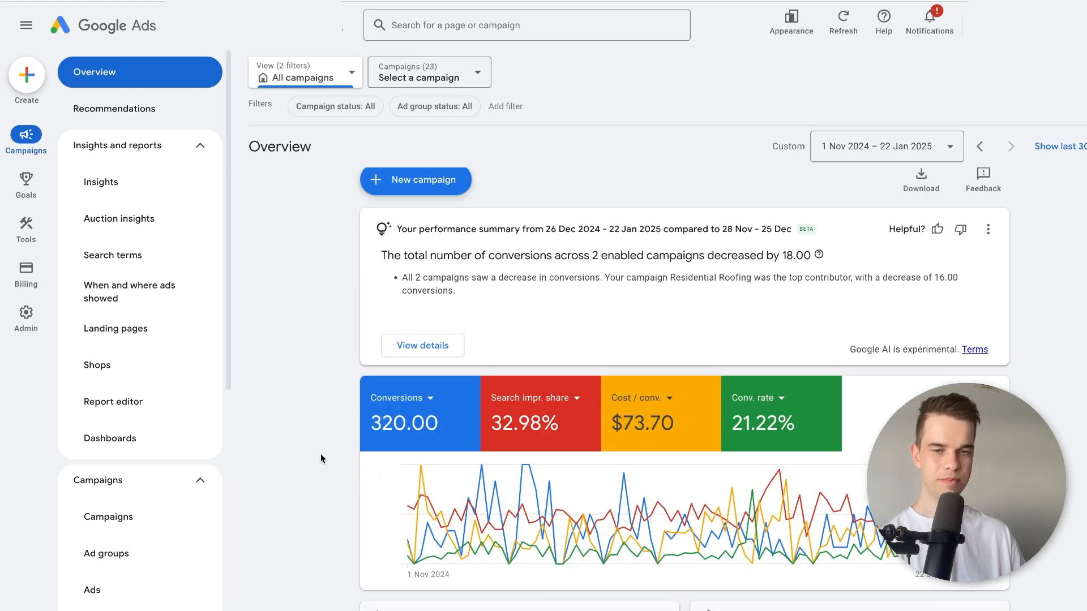
pyautogui.scroll(-1, 328, 449)
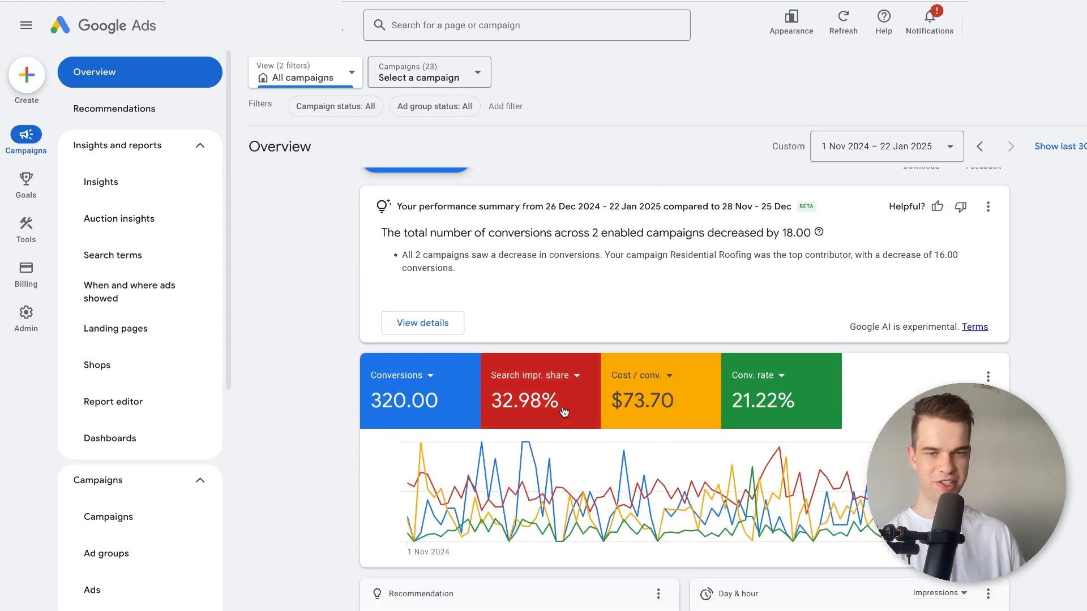